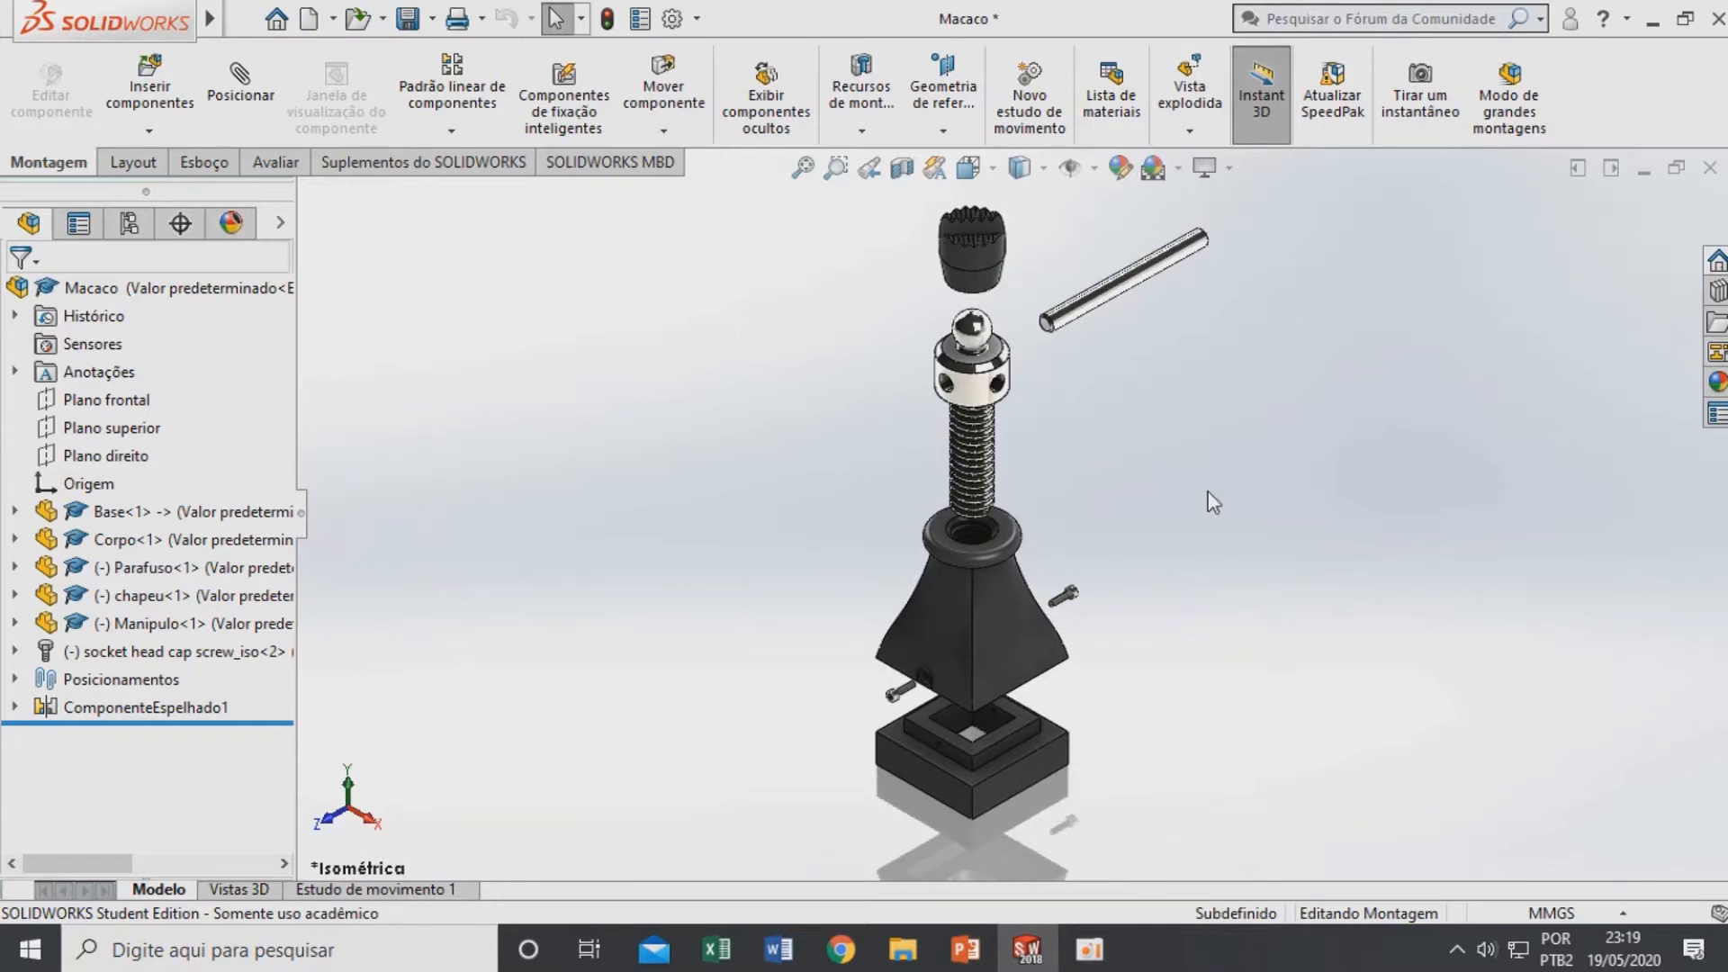
click(989, 627)
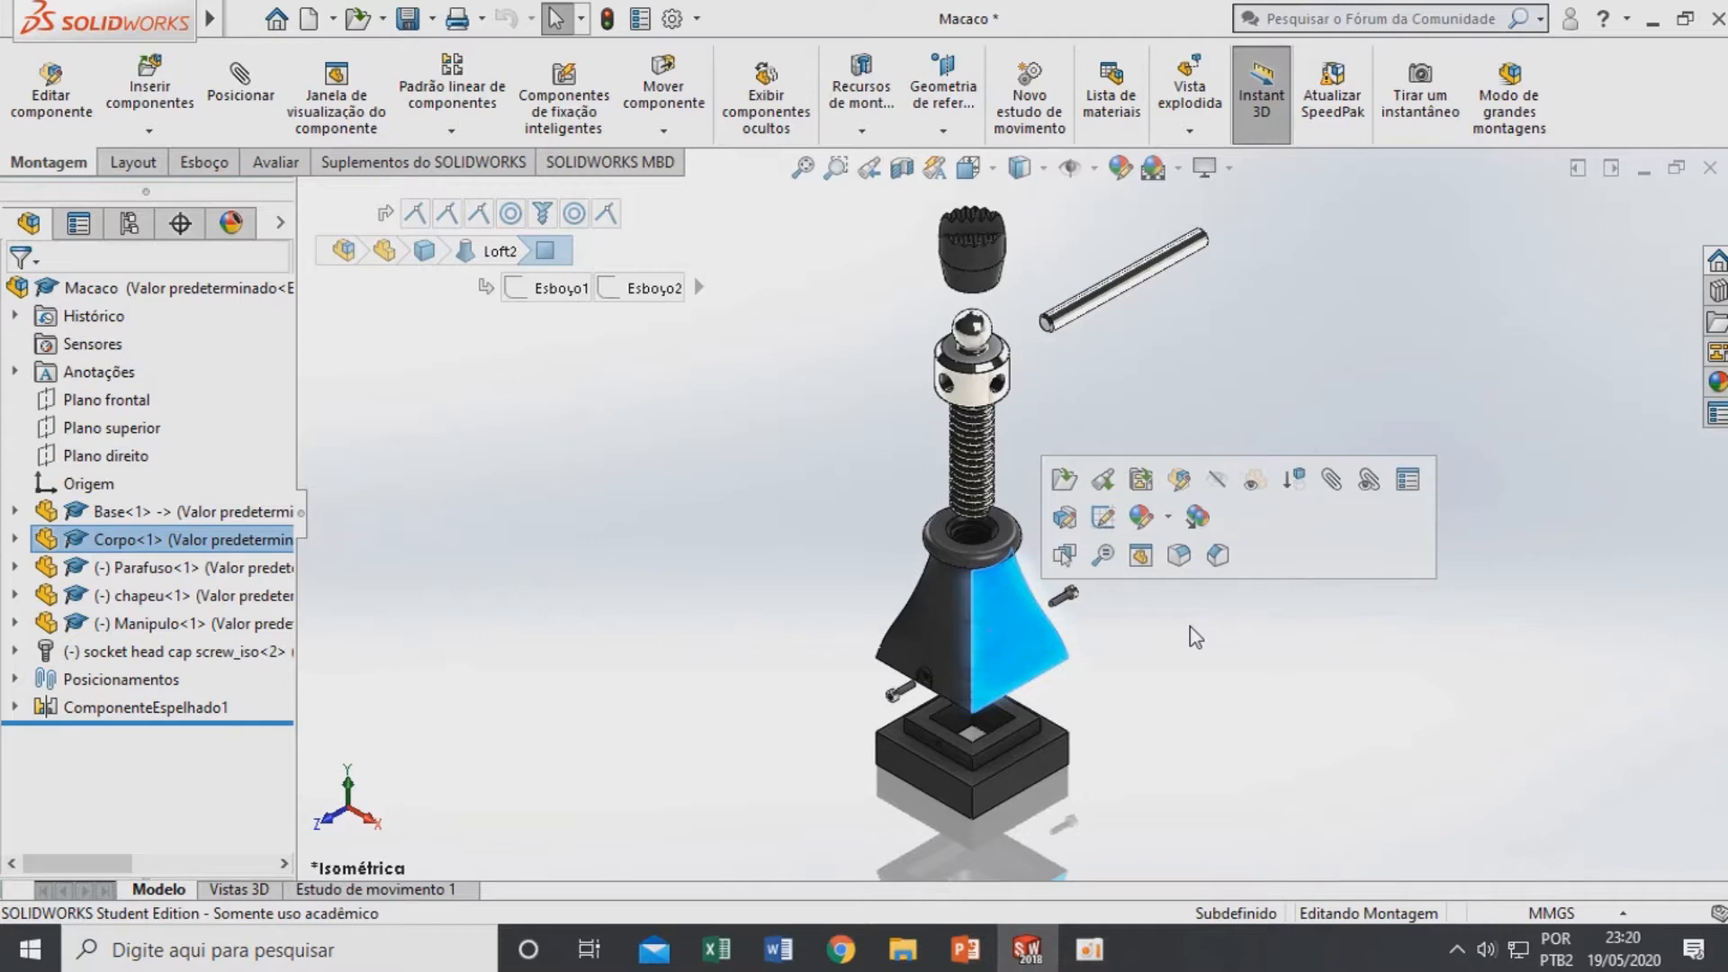
click(812, 528)
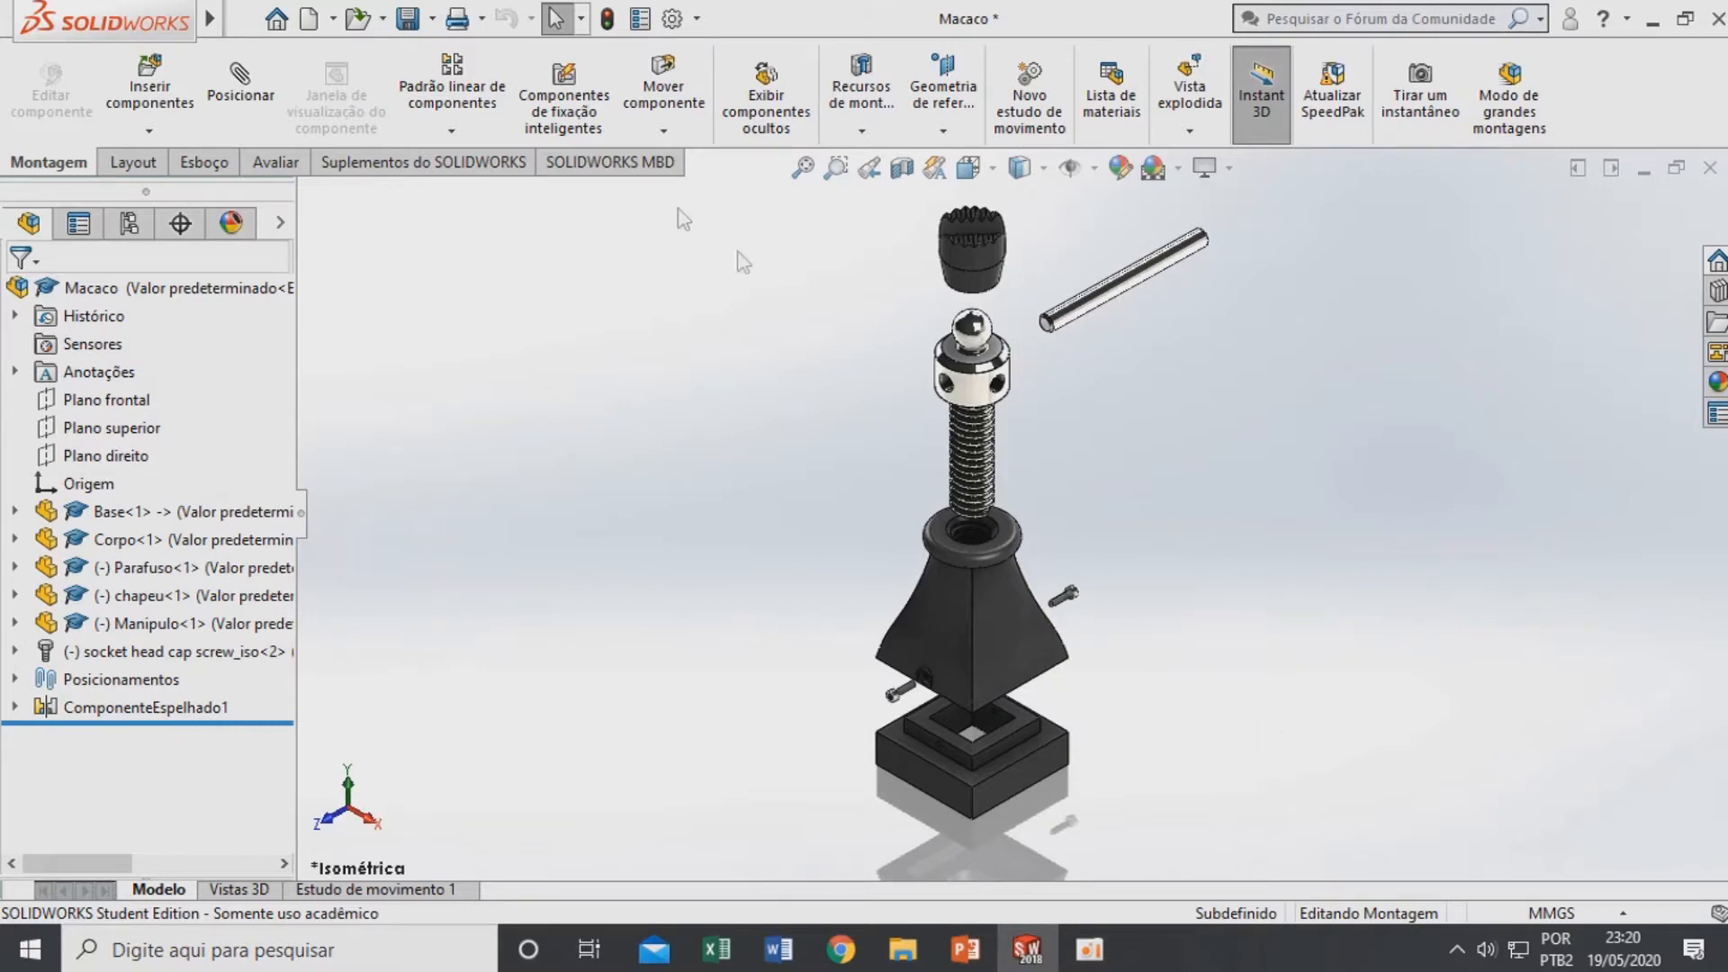
Create a new part document and start a sketch on the front plane (Plano frontal)
click(258, 18)
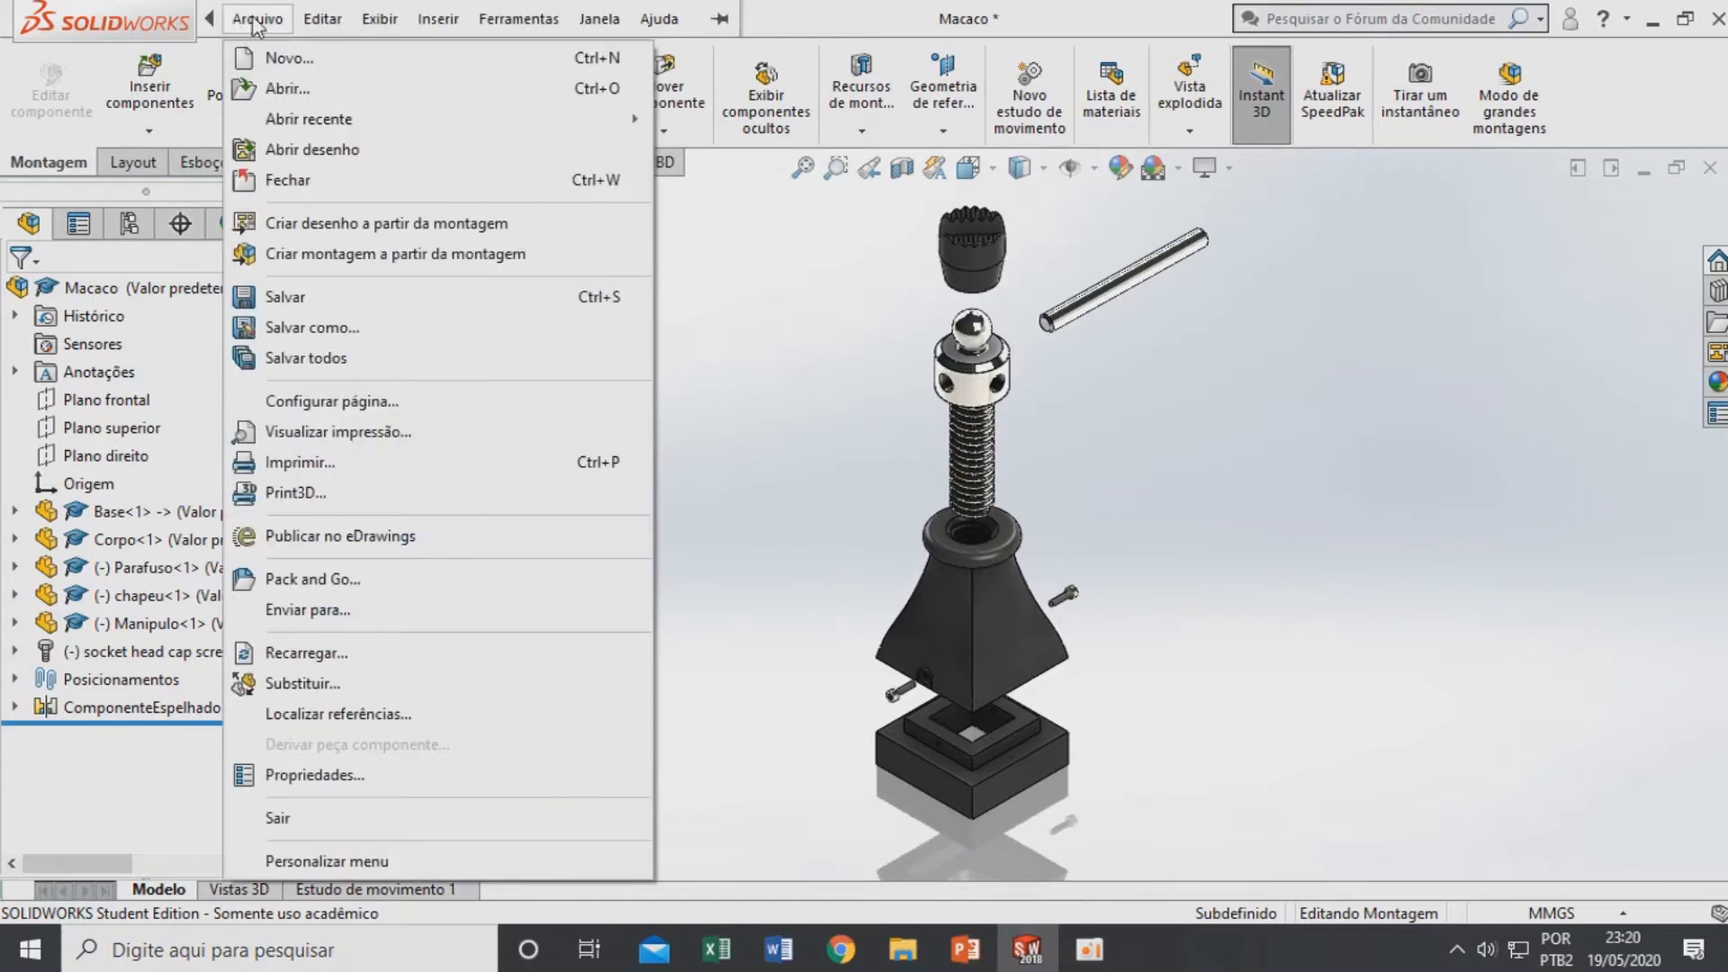
click(282, 57)
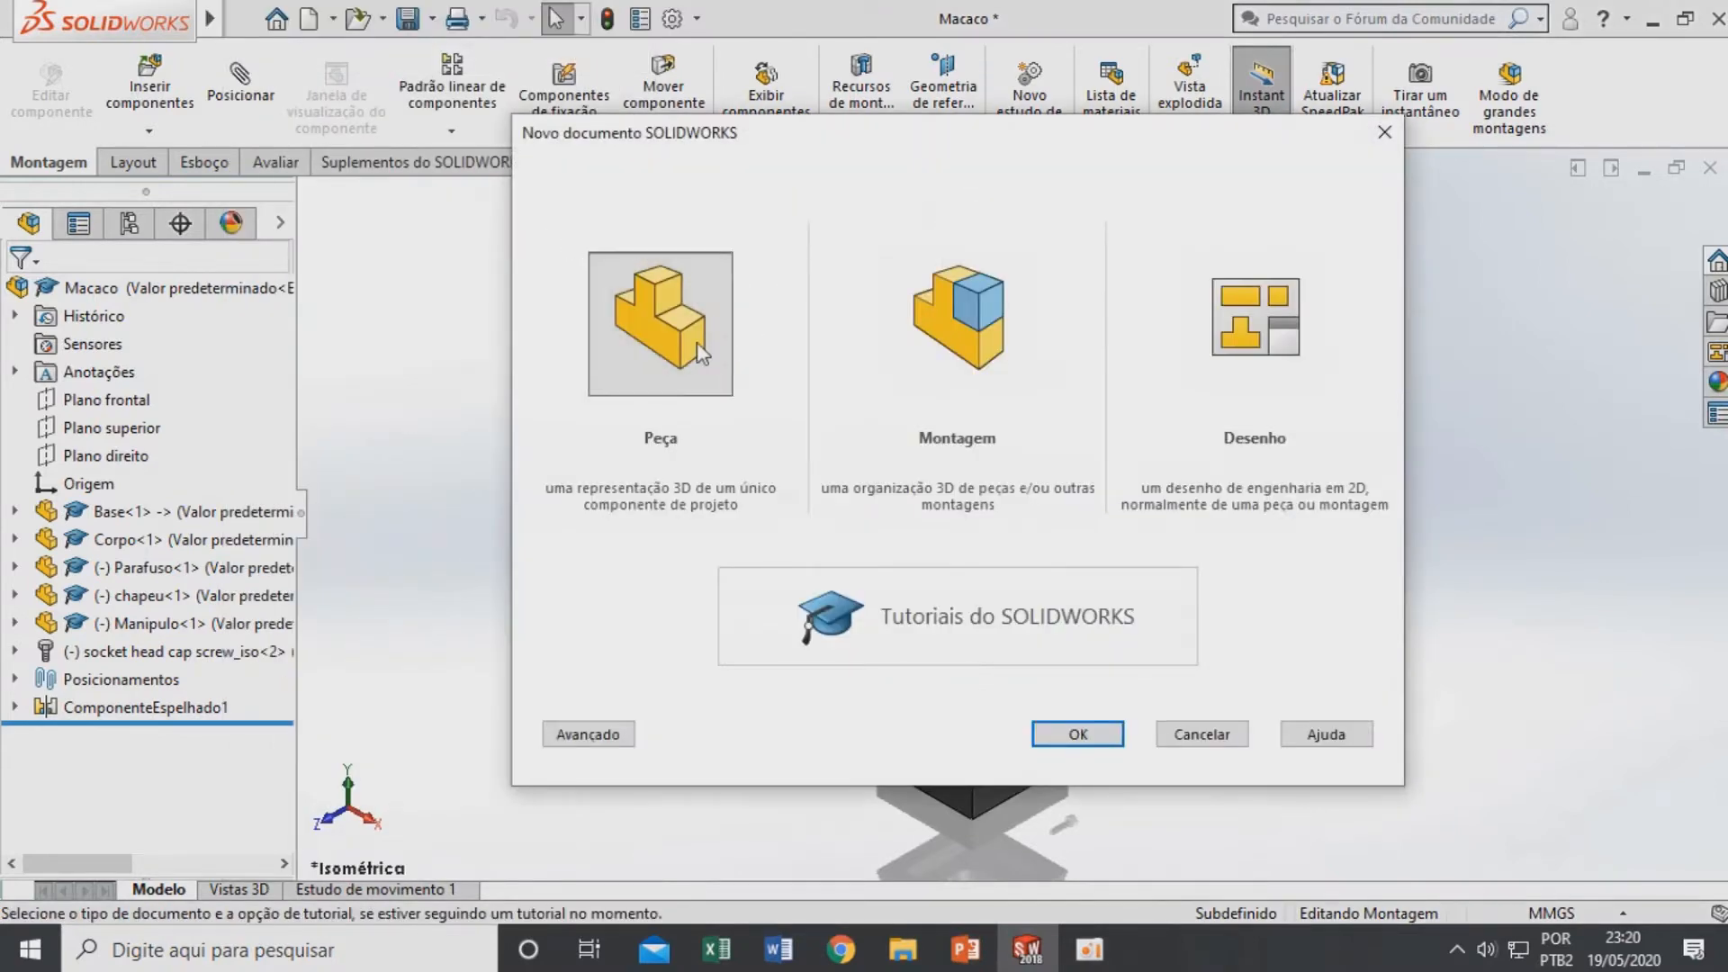
click(1077, 733)
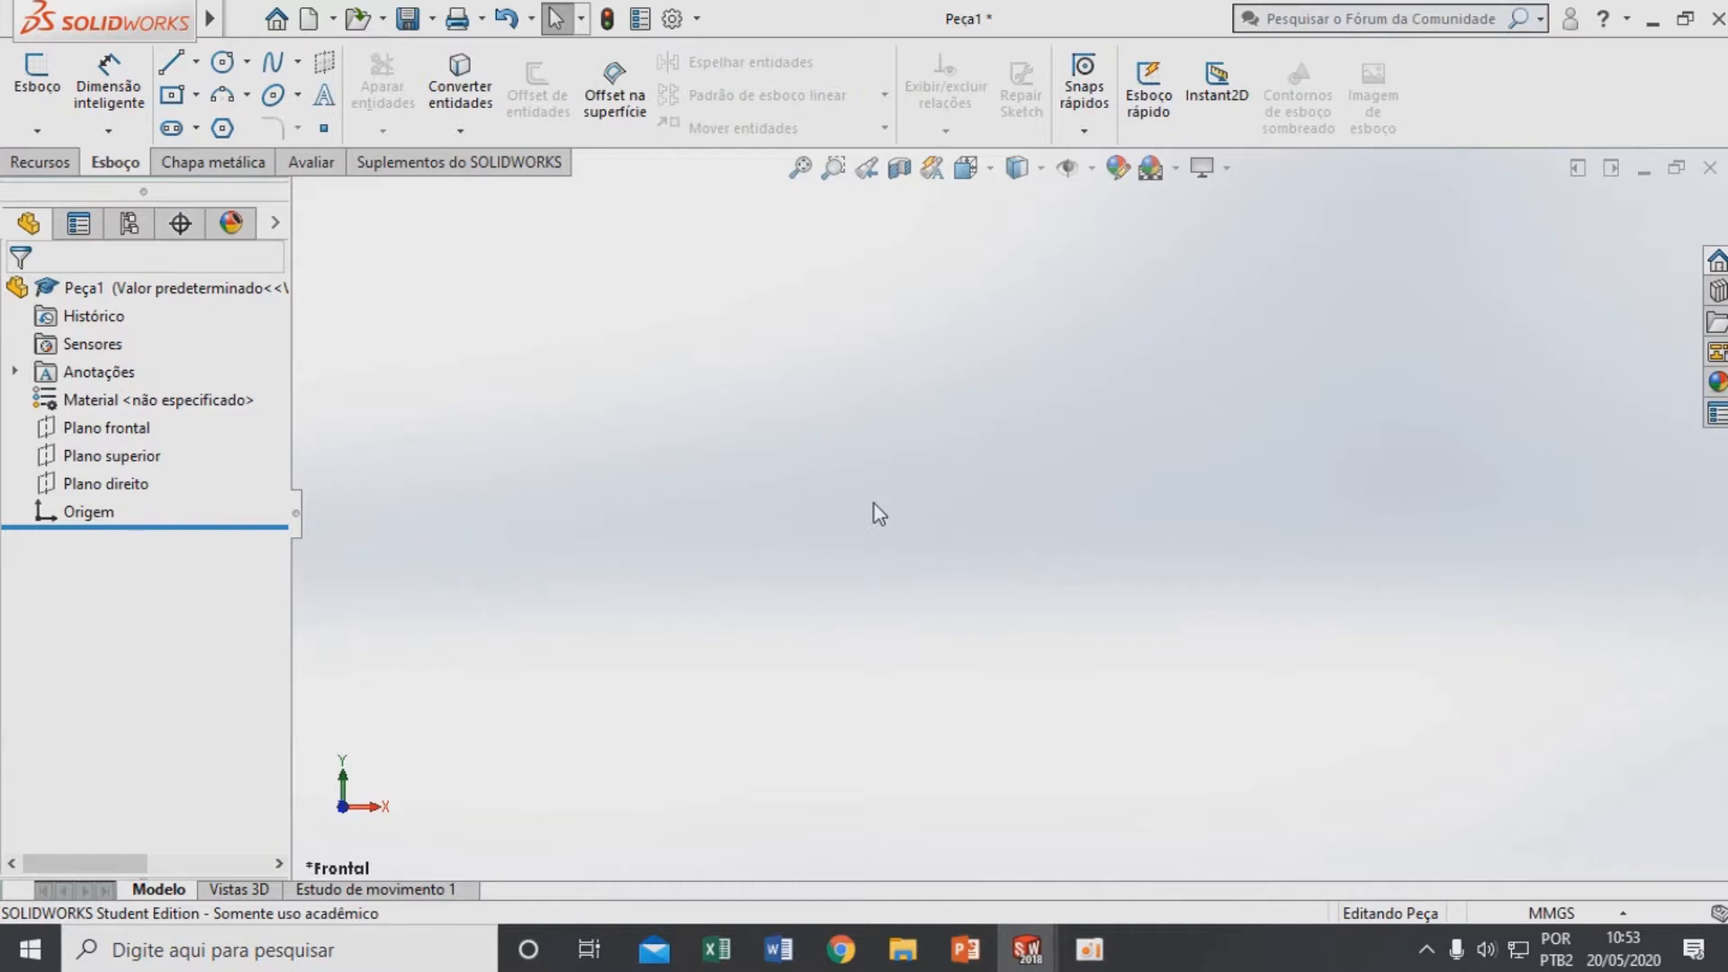
click(37, 77)
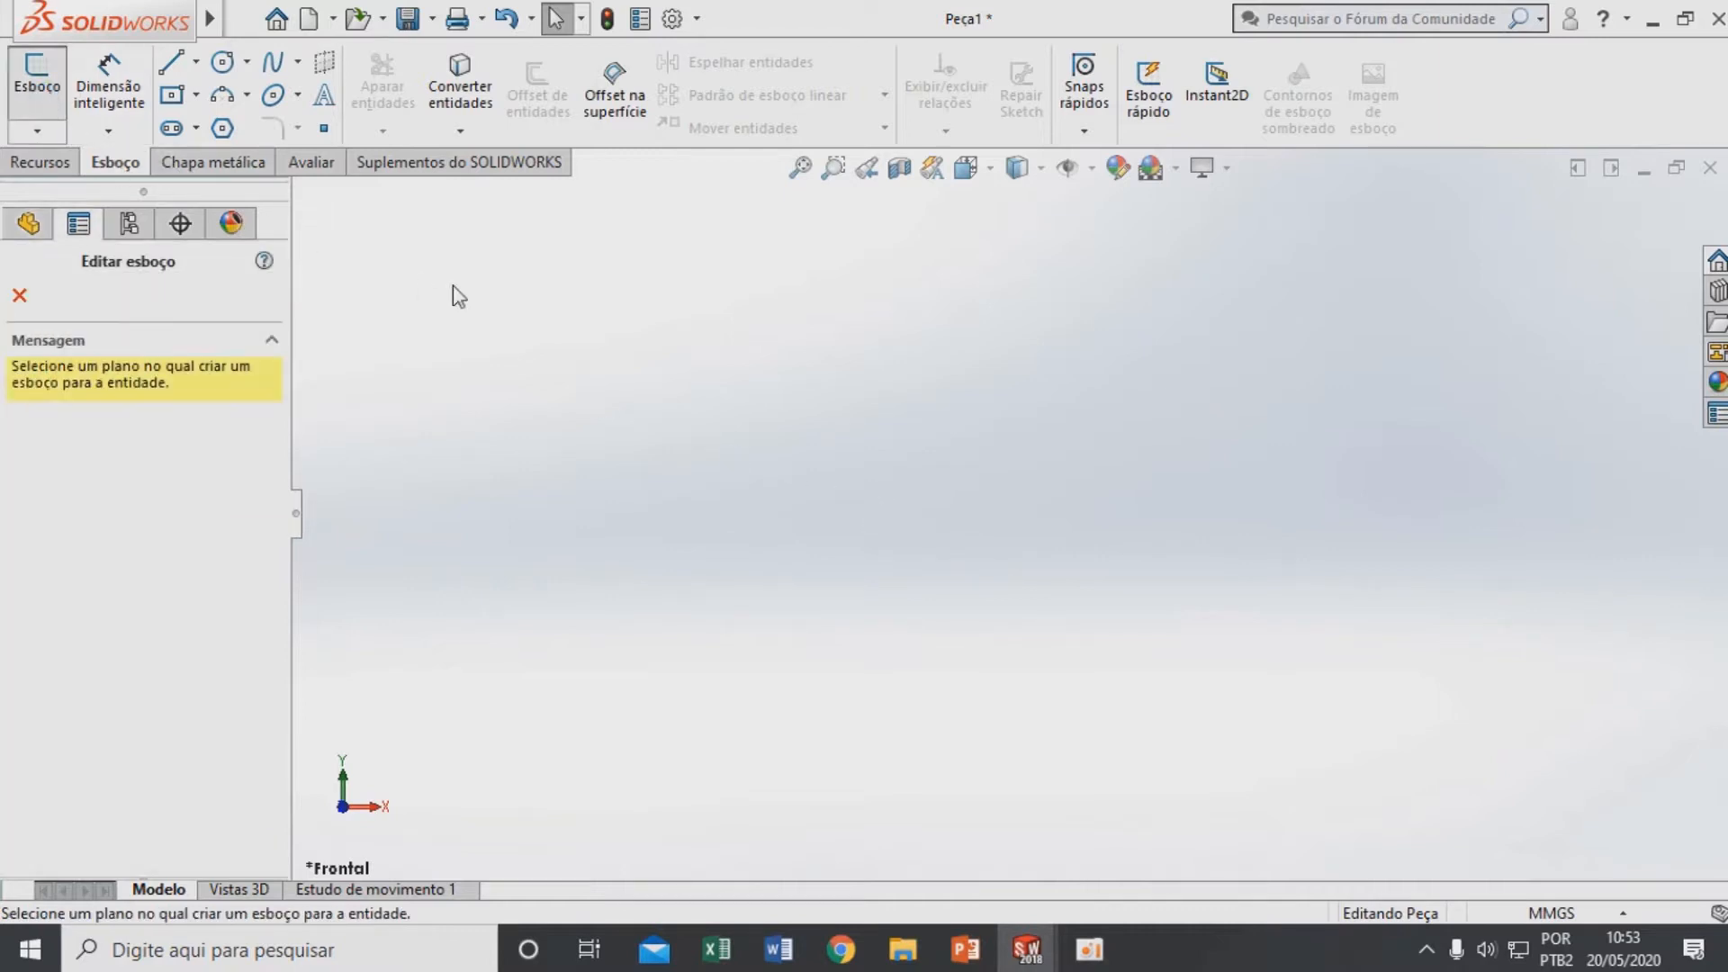
click(302, 196)
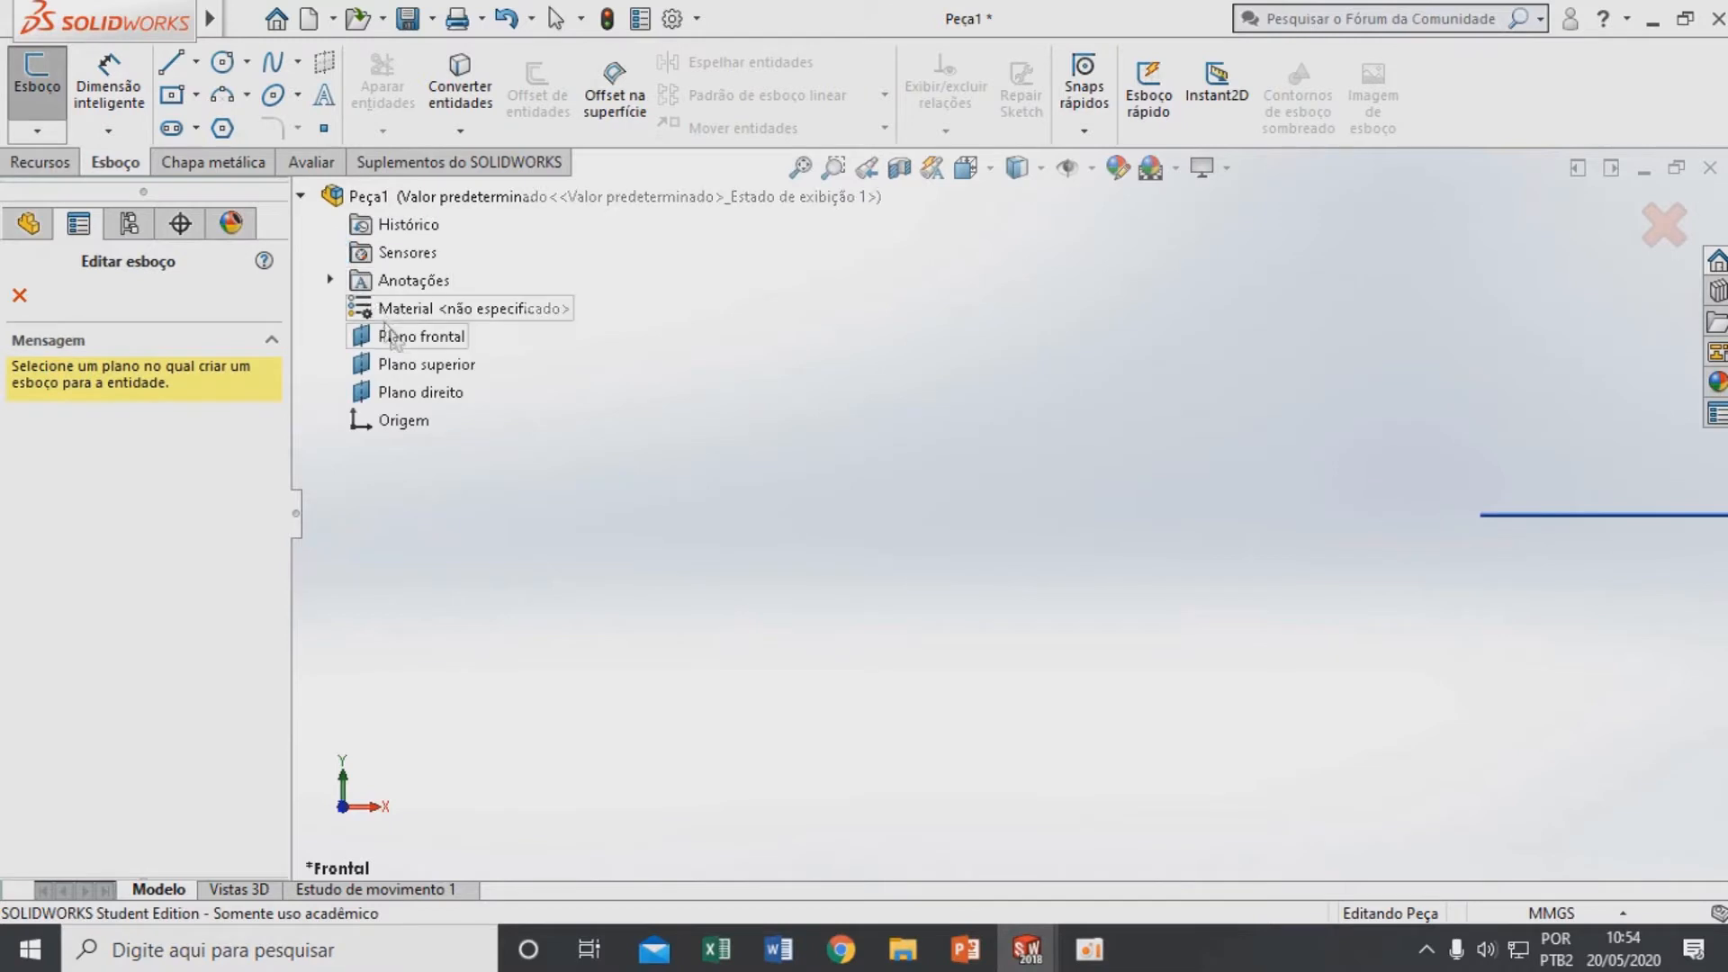
click(392, 335)
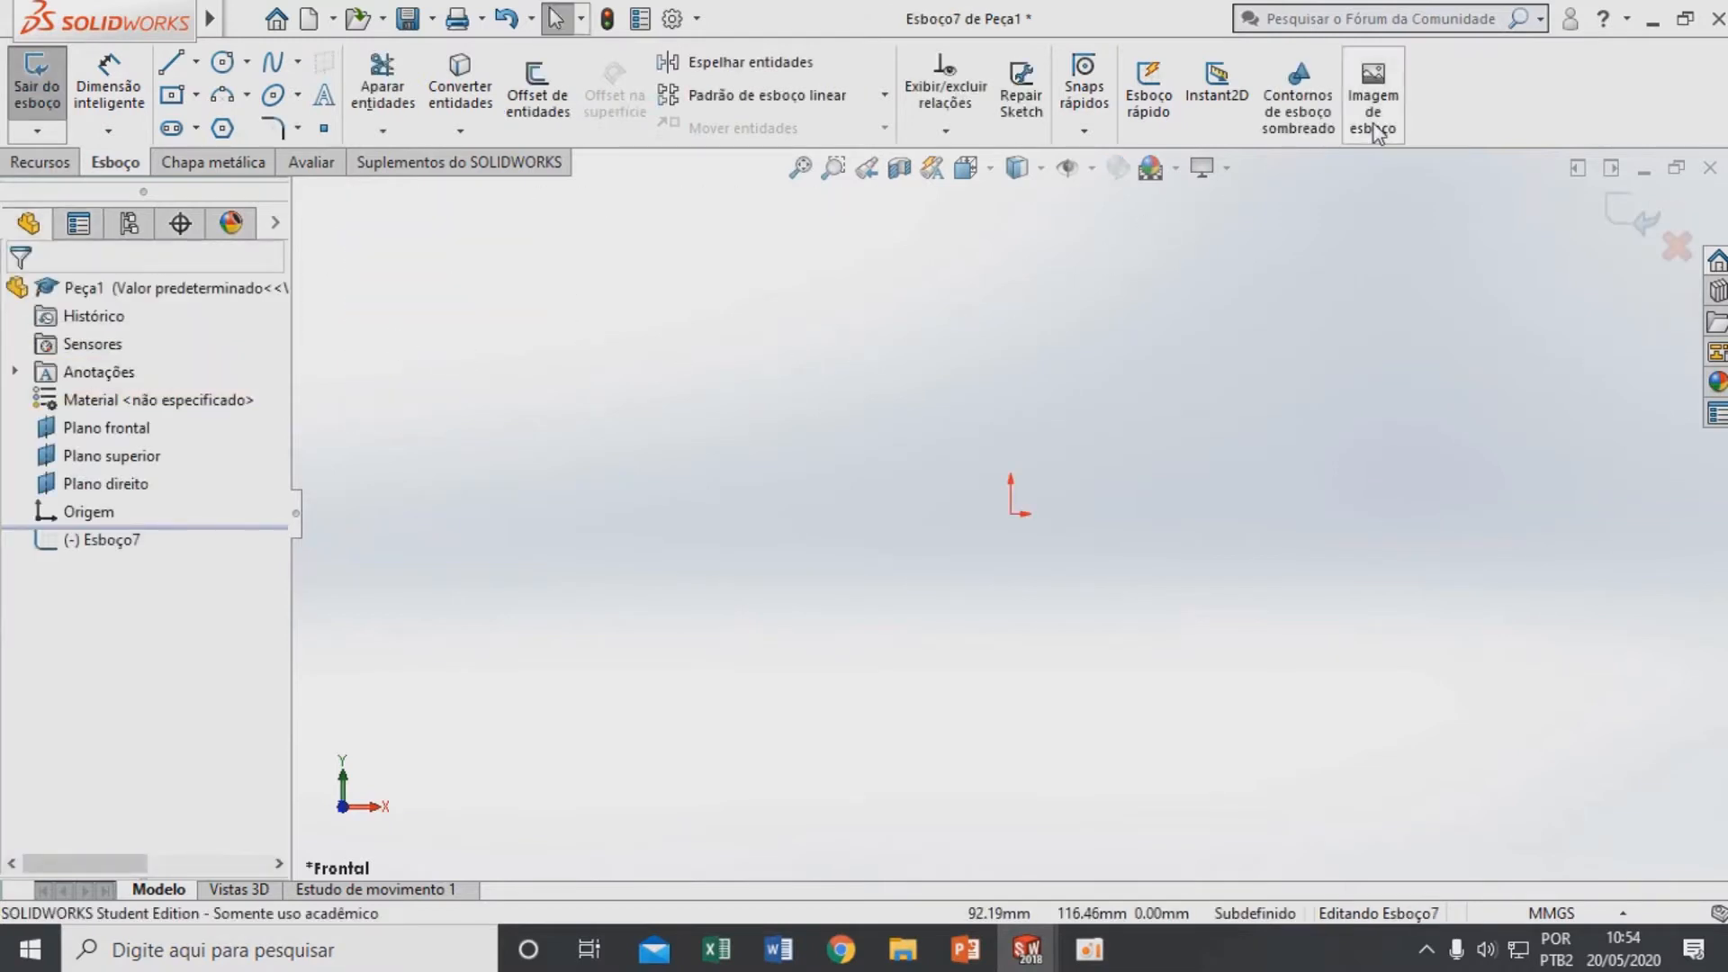
Insert the image "Sem título" as a sketch picture, keeping its default position and size
click(1373, 95)
click(744, 274)
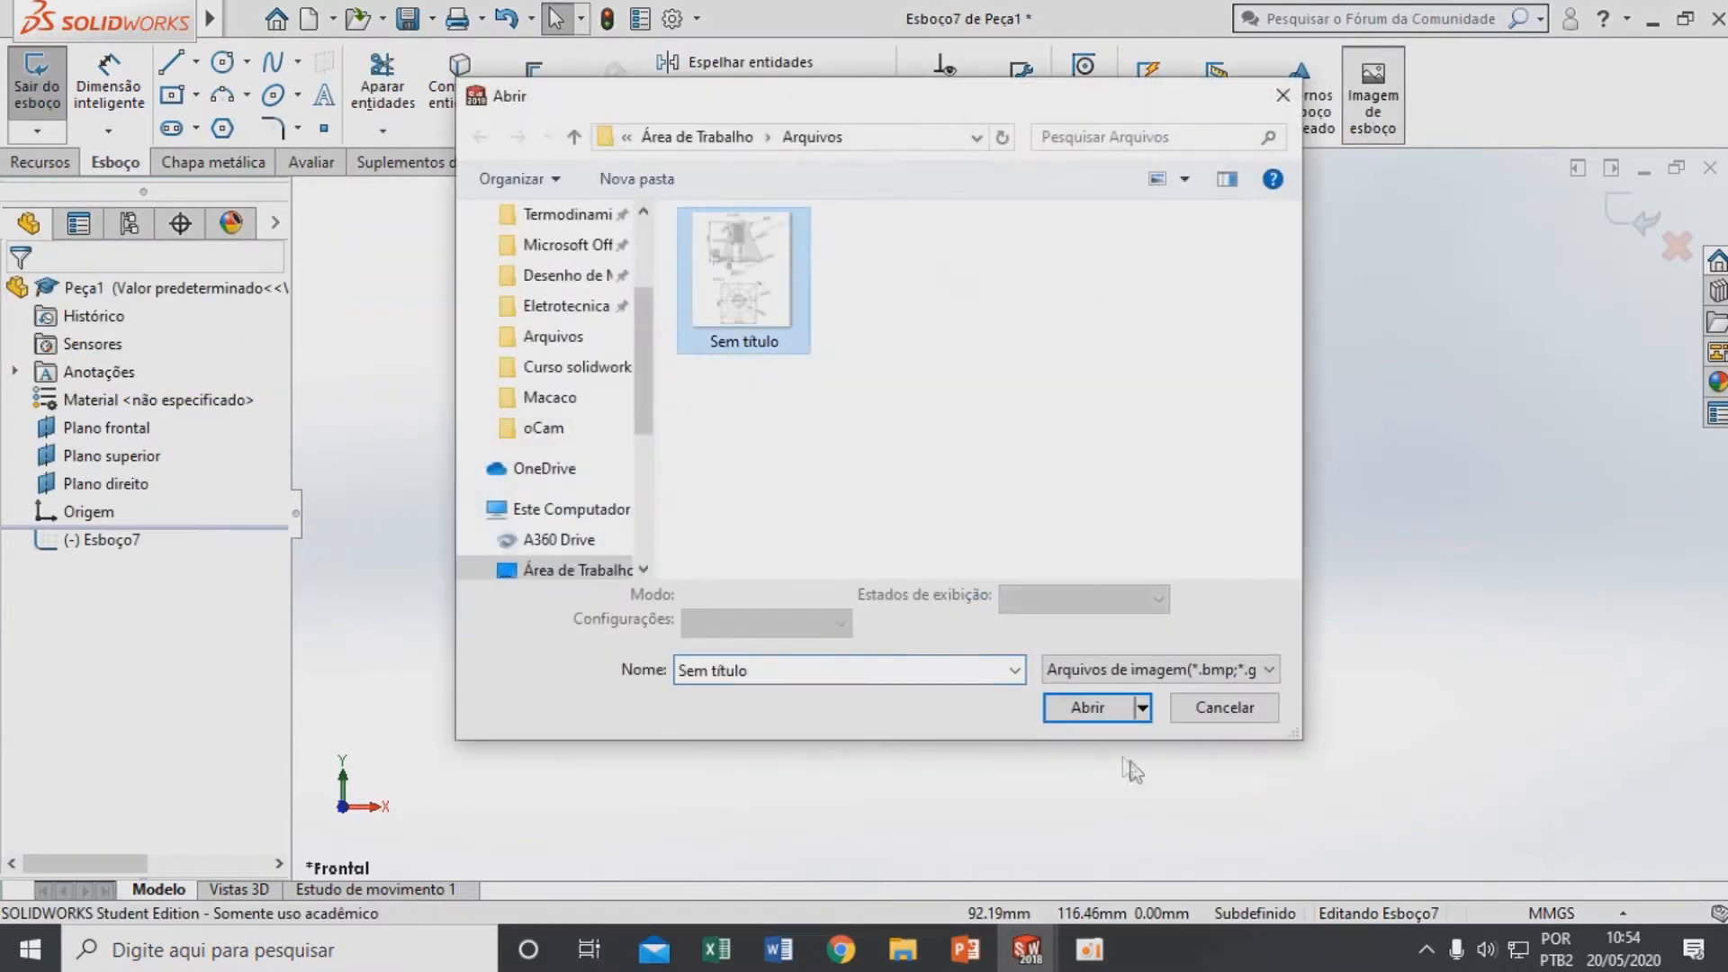
click(1087, 707)
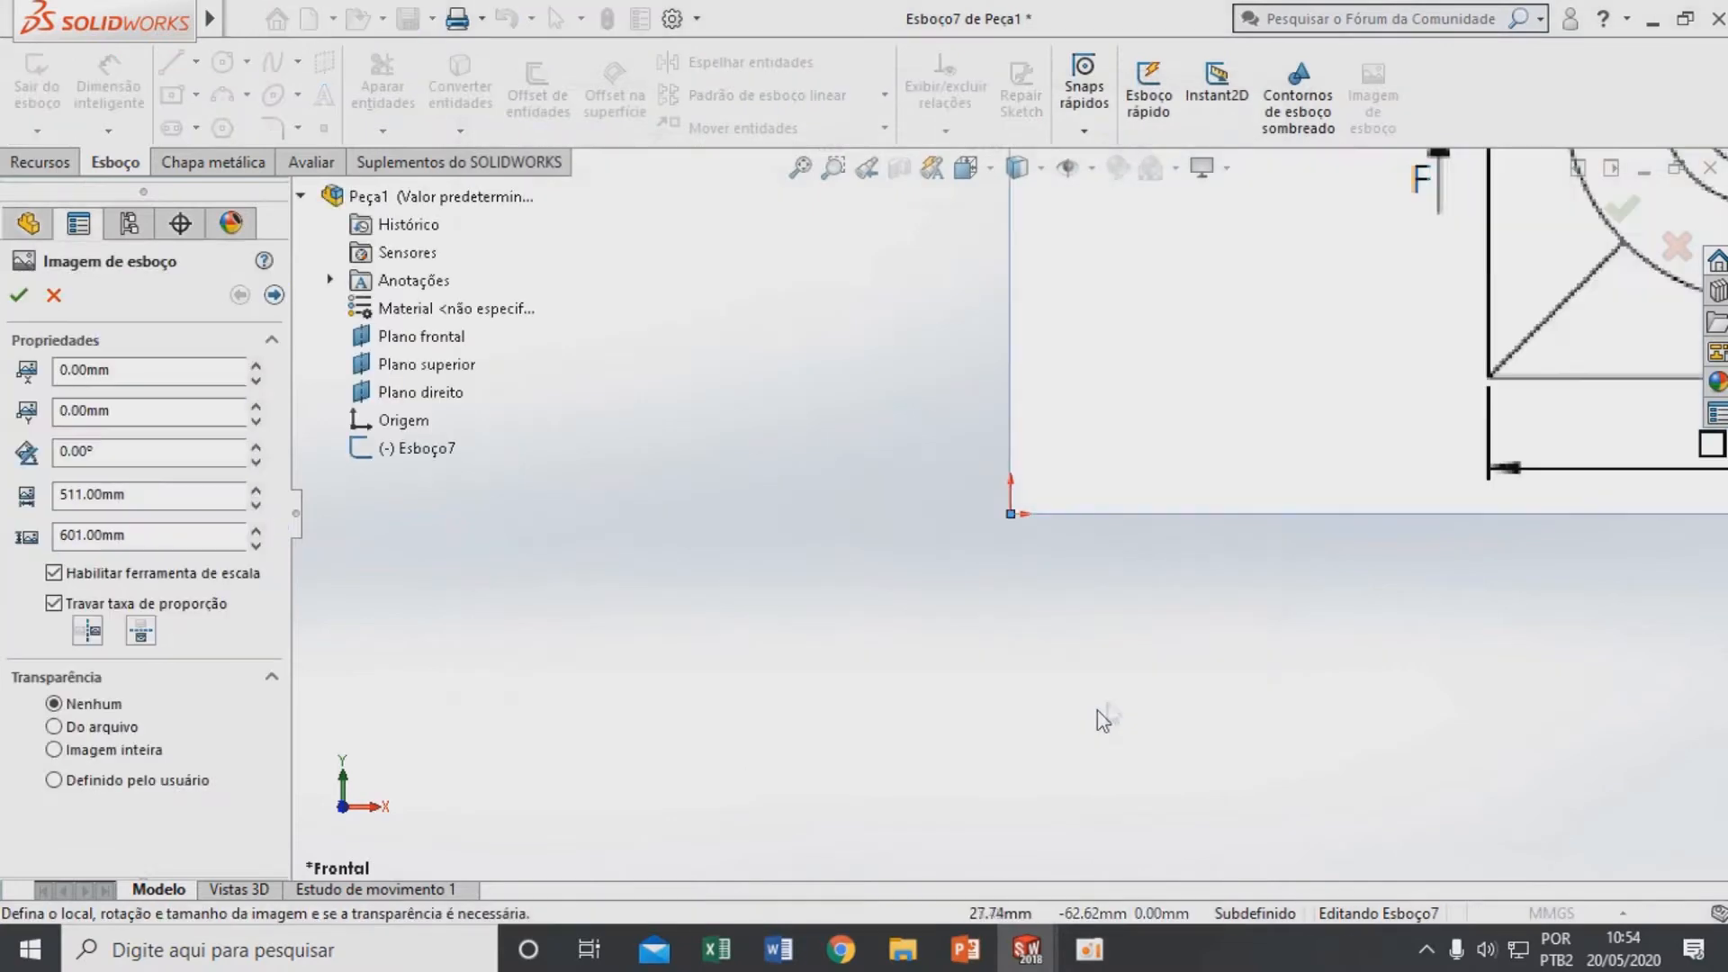
scroll(1164, 535, up, 4)
scroll(1111, 414, down, 4)
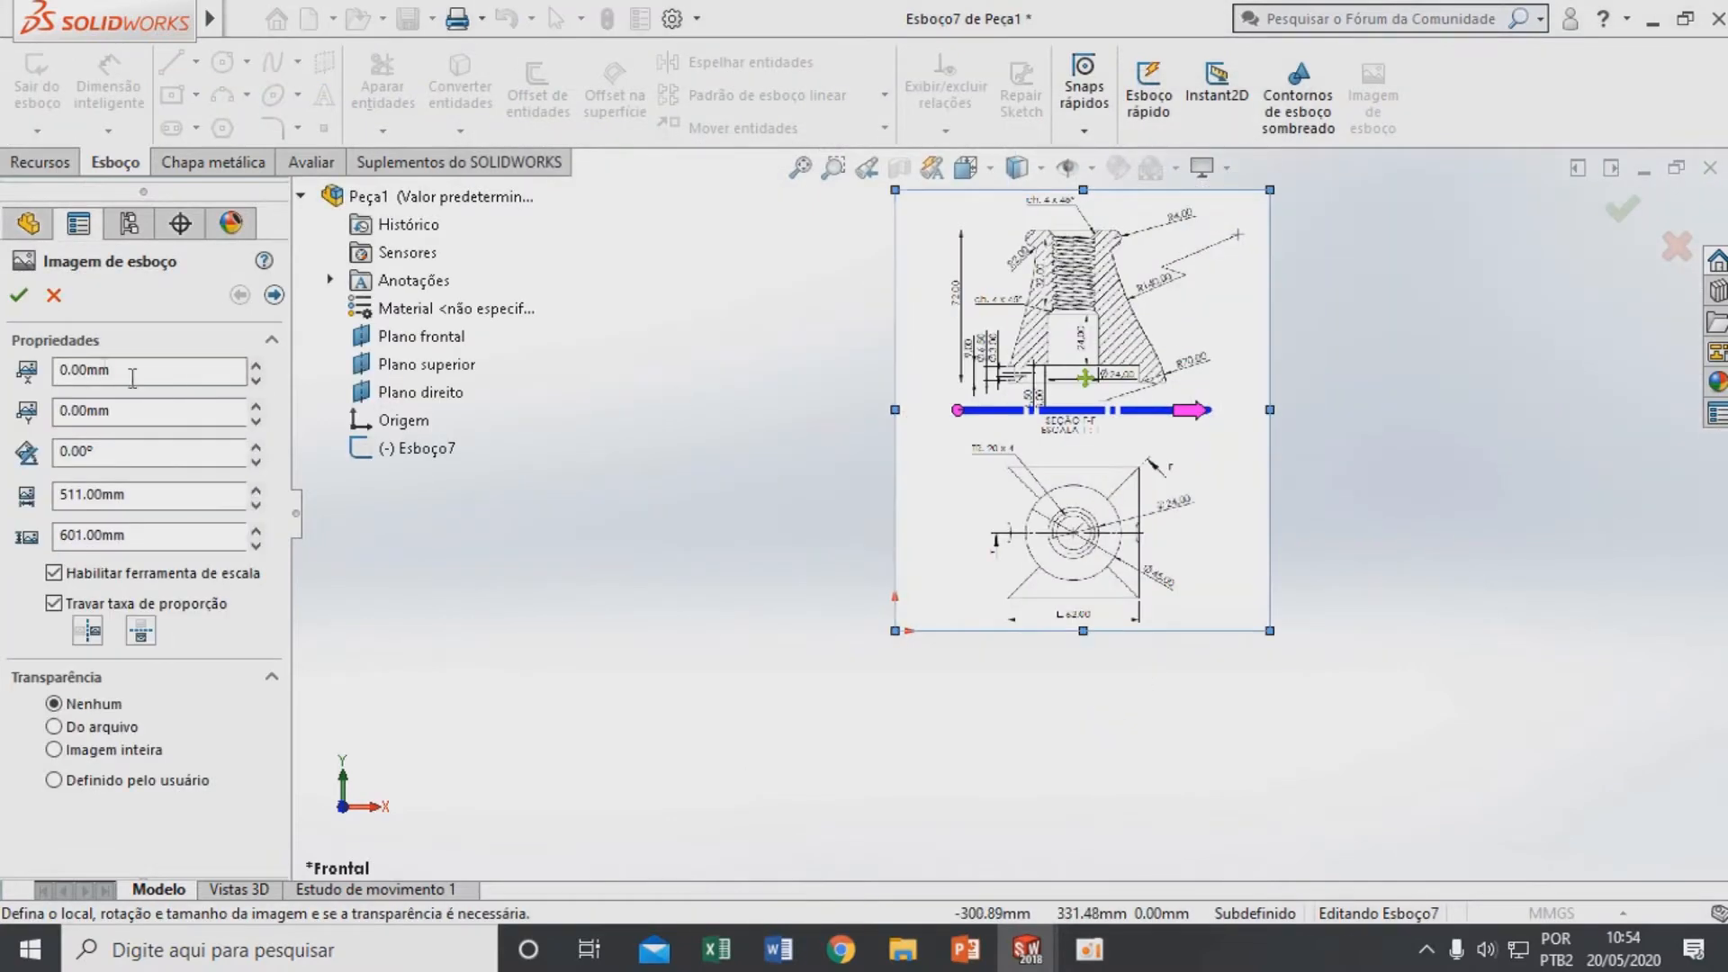
click(19, 296)
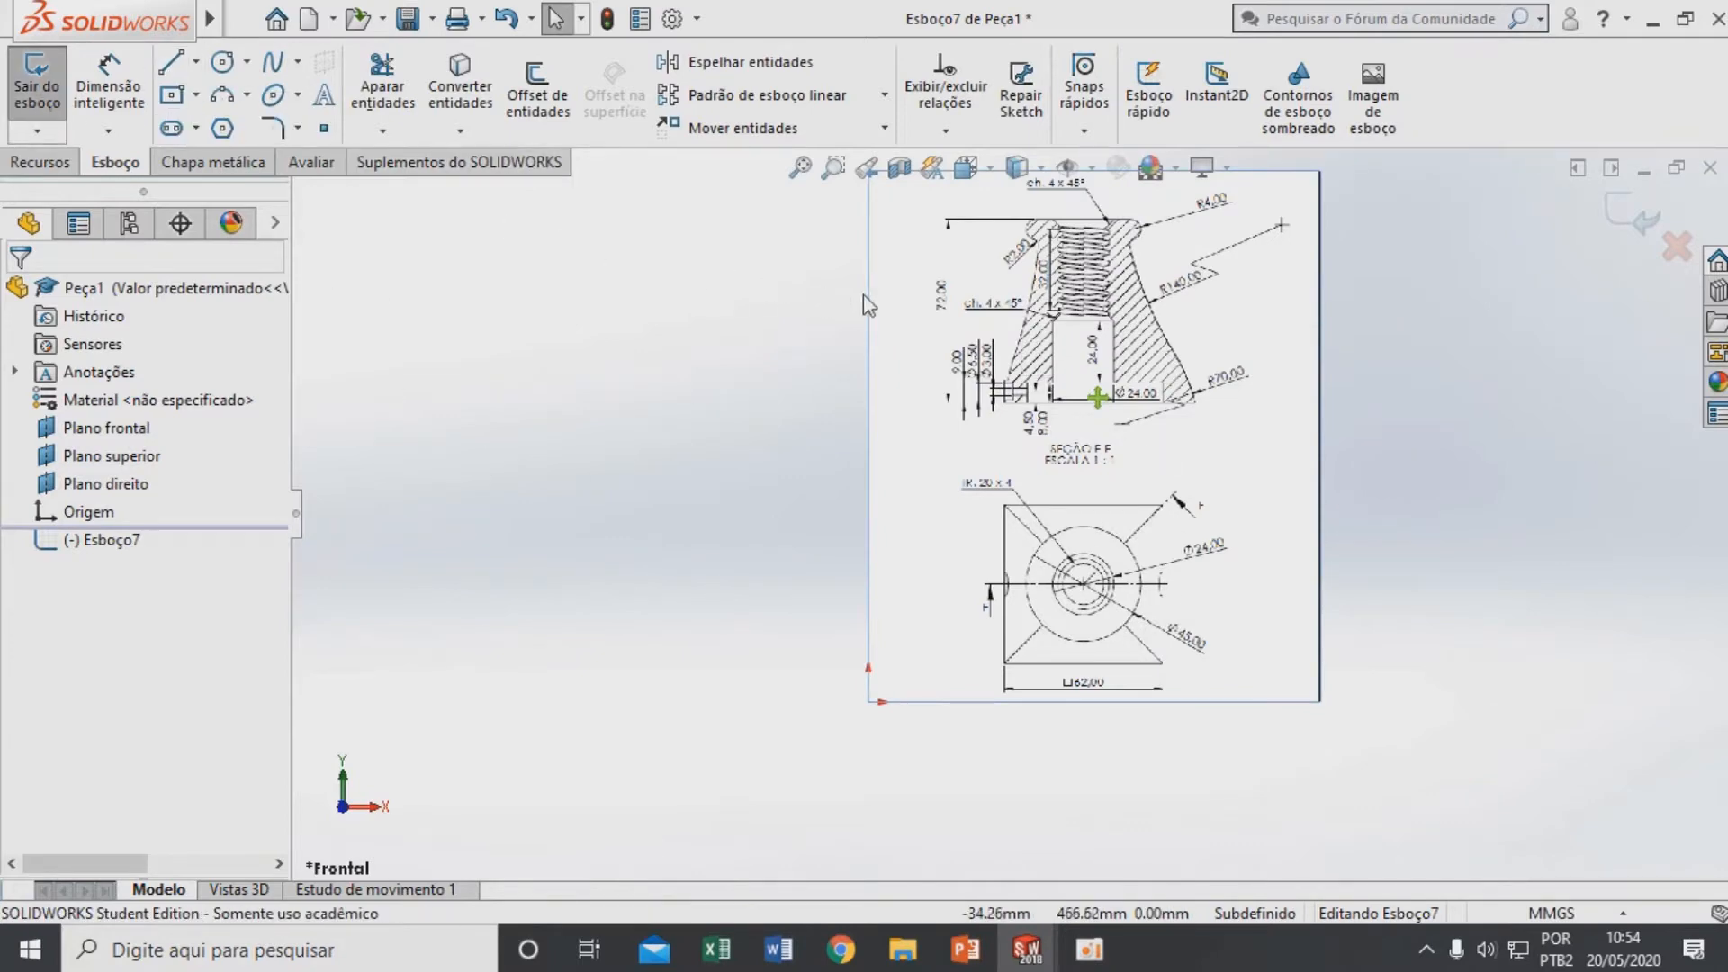
Examine the dimensions in section F-F and the plan view of the inserted drawing
scroll(1065, 311, down, 5)
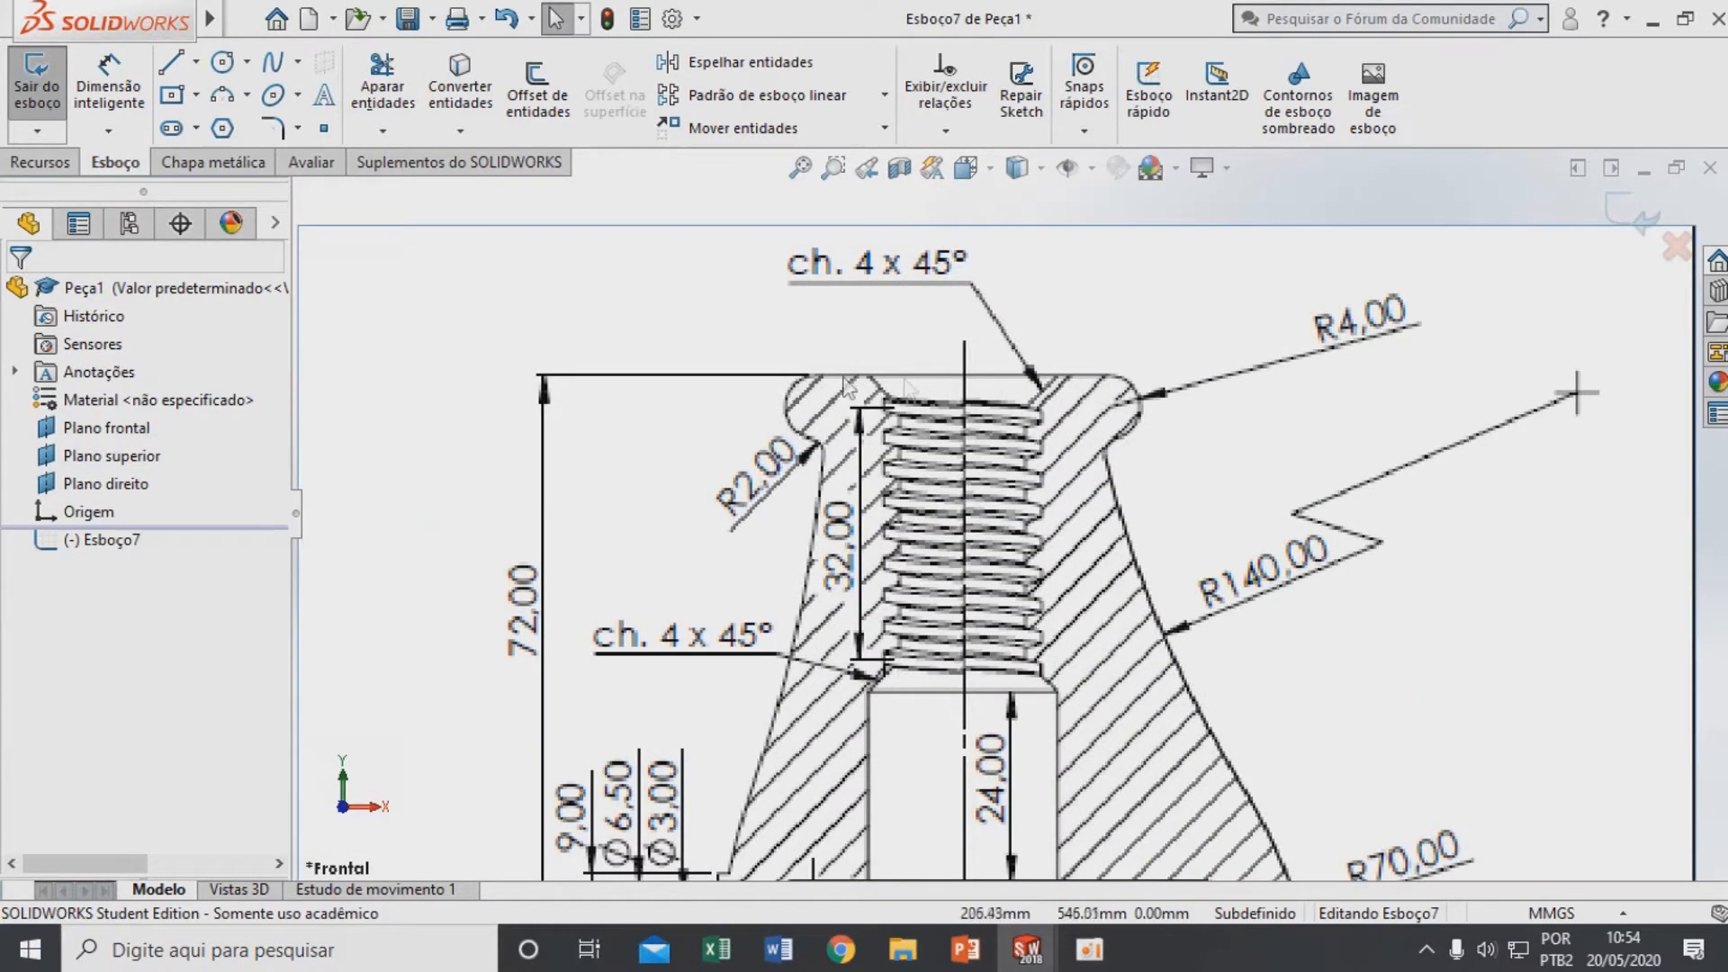
click(39, 162)
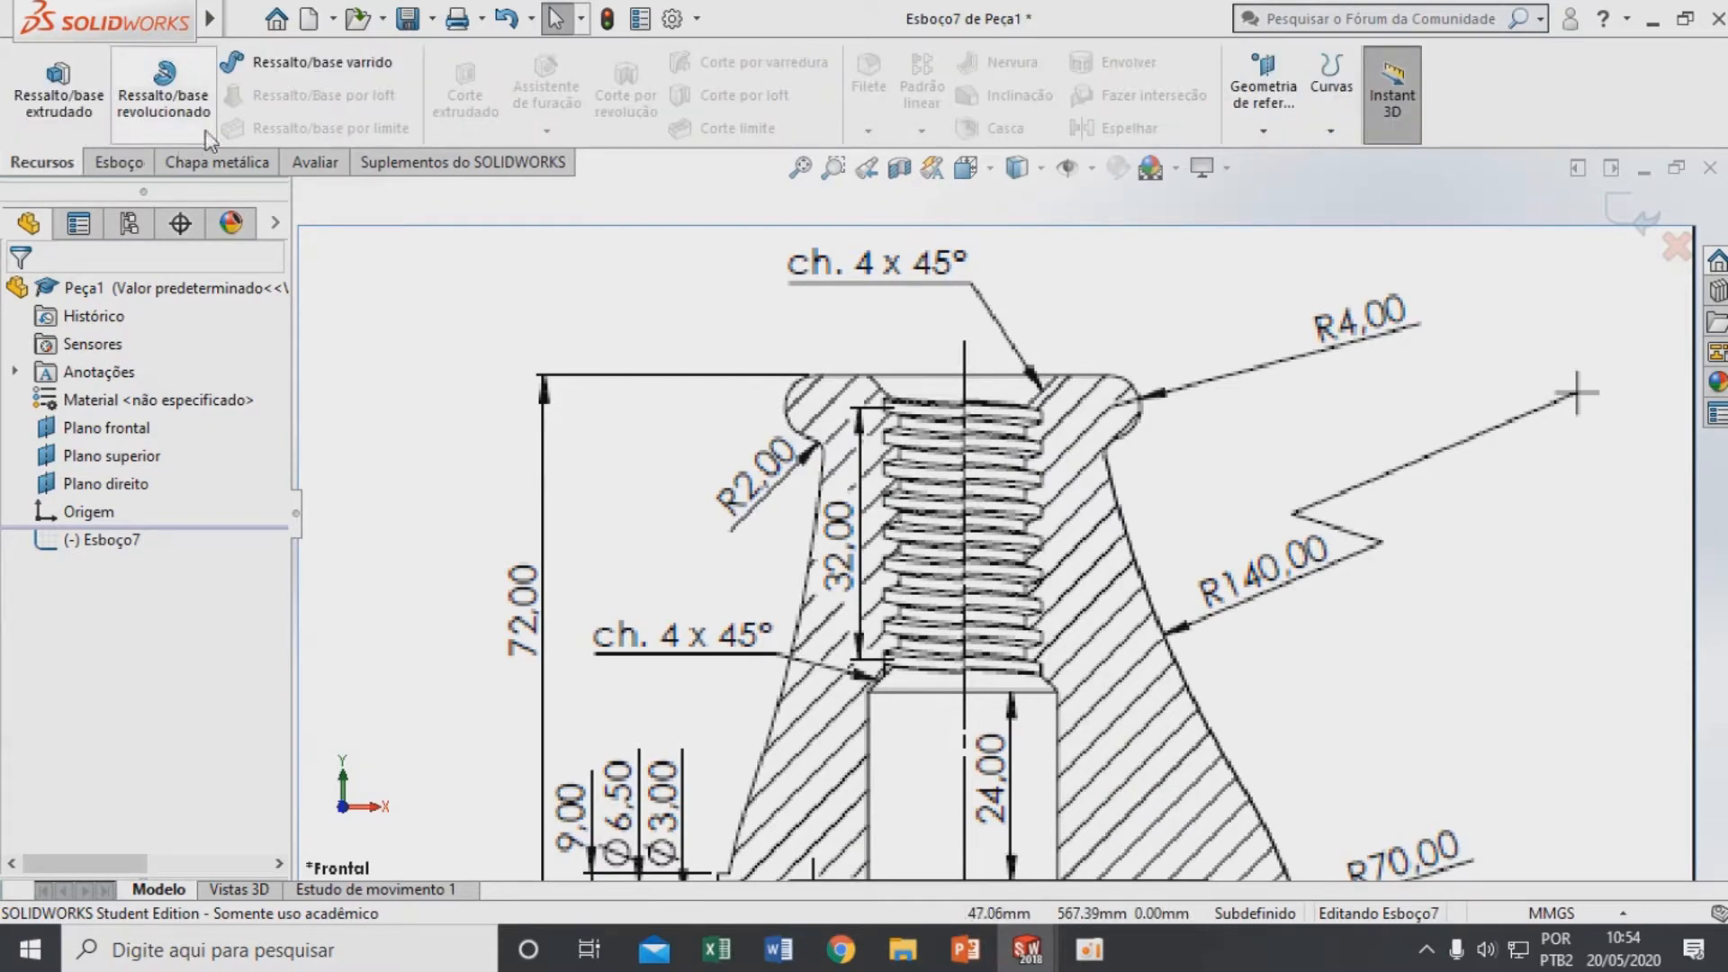
click(114, 164)
scroll(603, 301, up, 5)
scroll(1062, 479, down, 3)
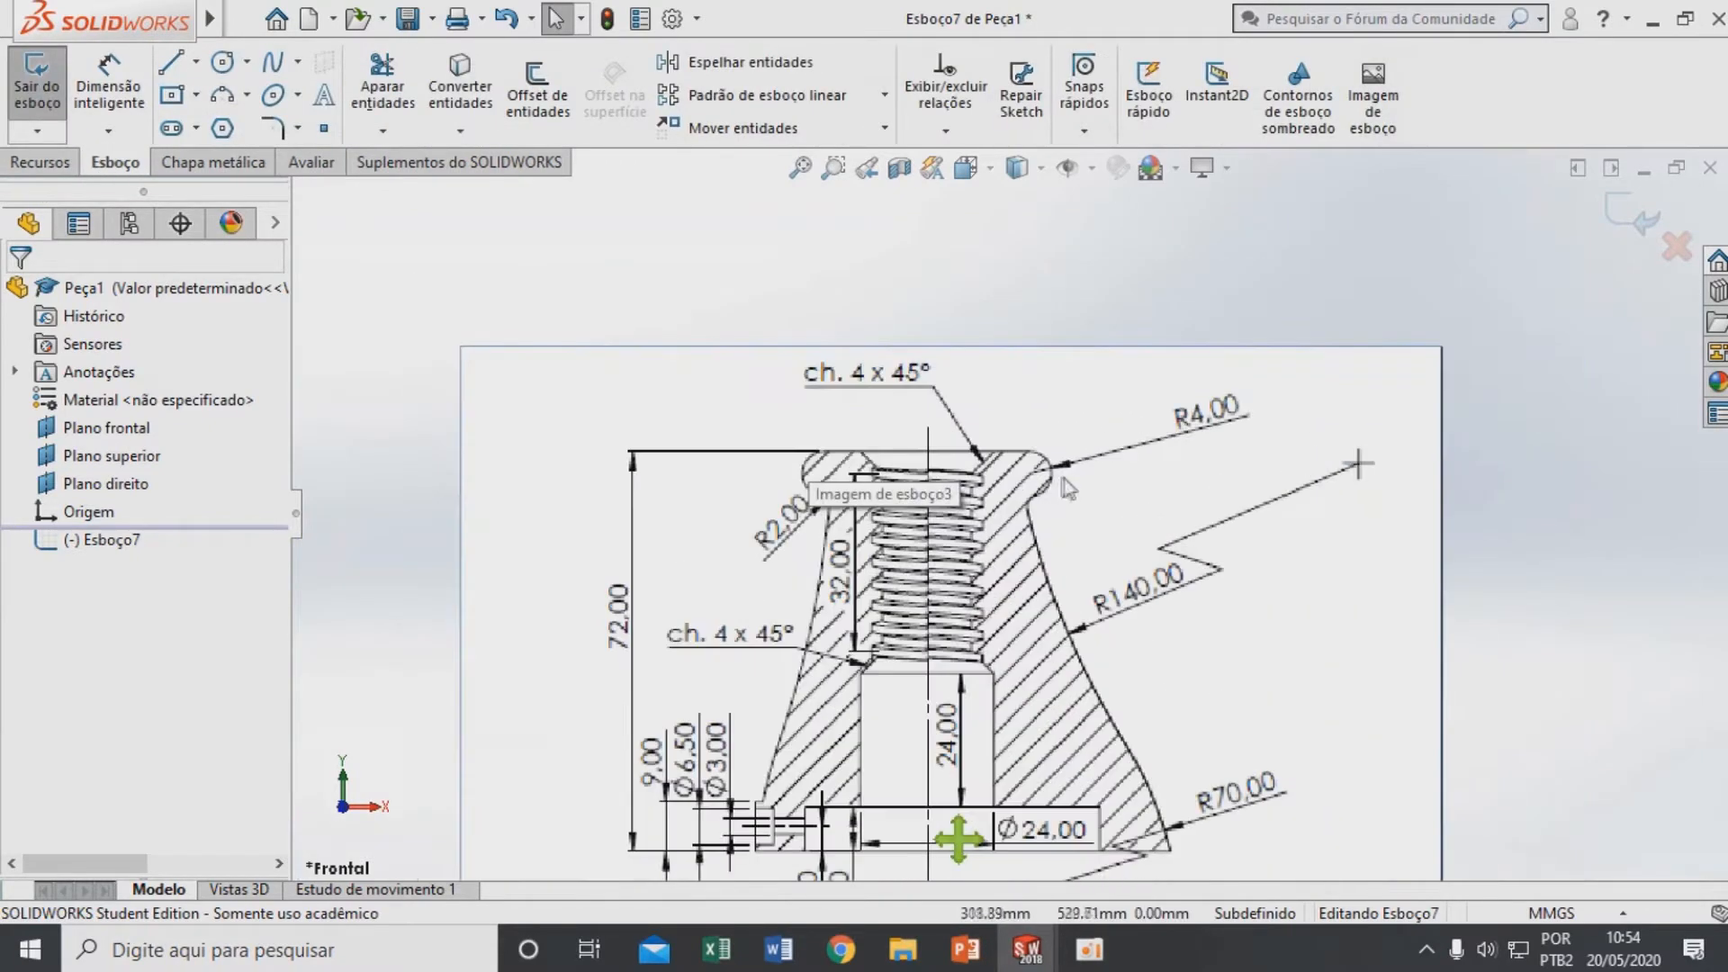
scroll(1067, 487, up, 5)
scroll(941, 792, down, 4)
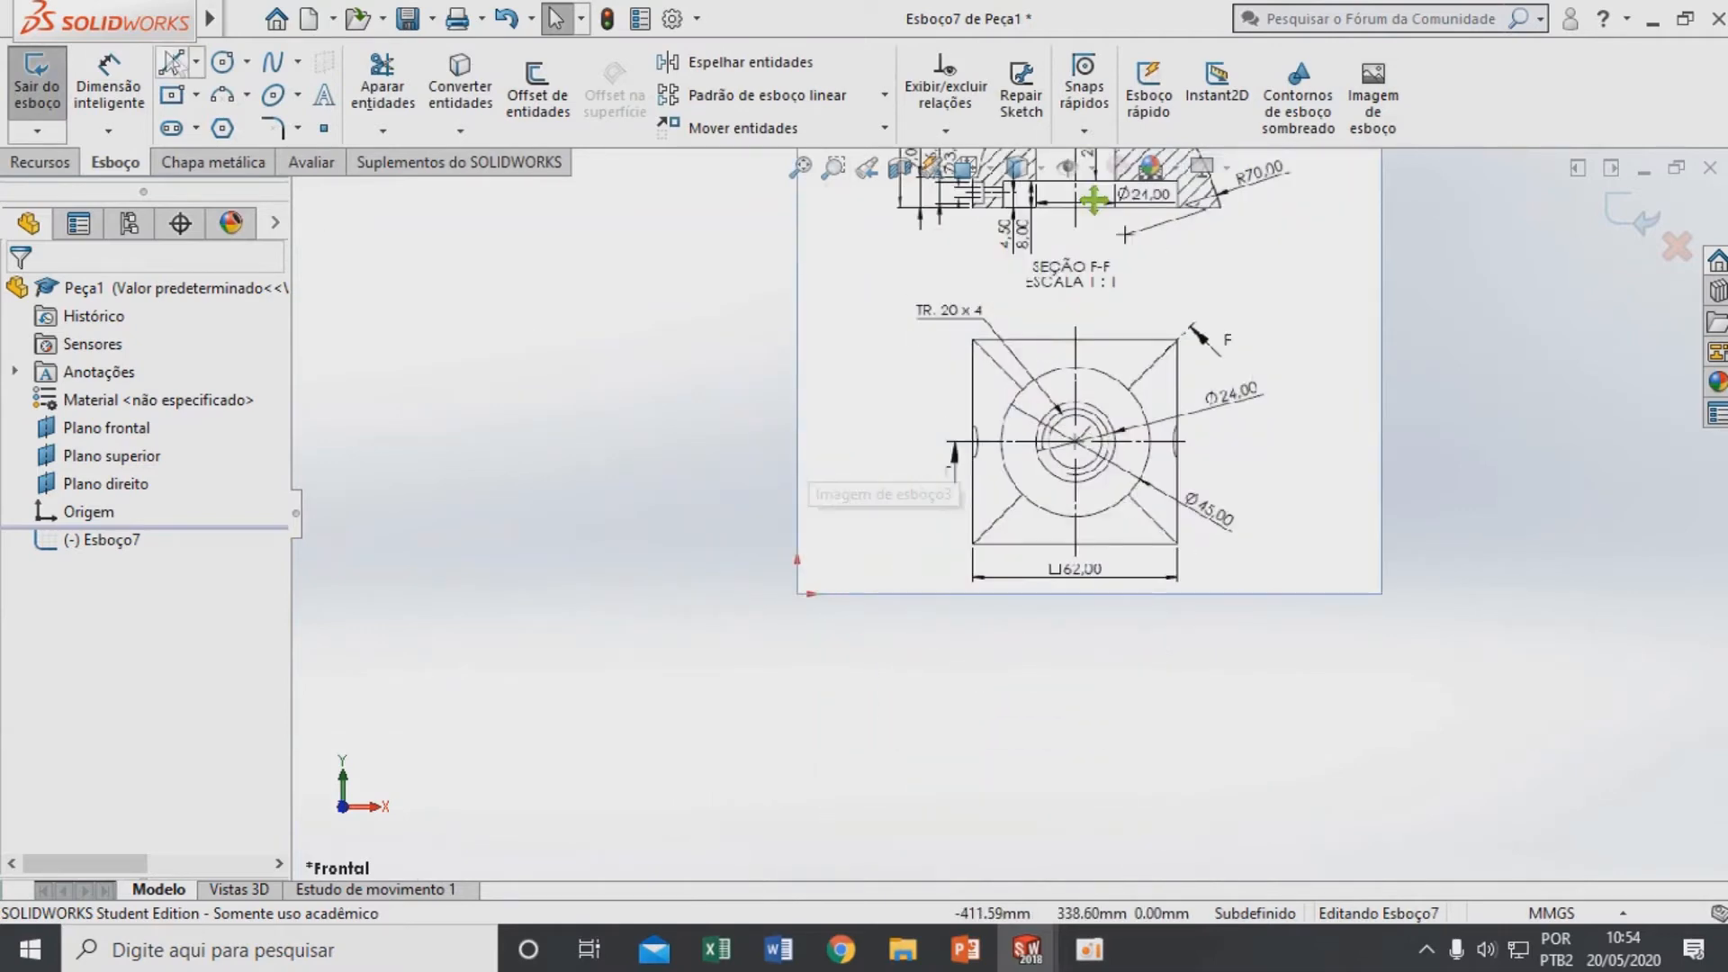
Sketch a closed profile from the origin, about 61 mm long and 25 mm high, with a tangent semicircular arc at its outer end
click(172, 63)
scroll(797, 596, down, 2)
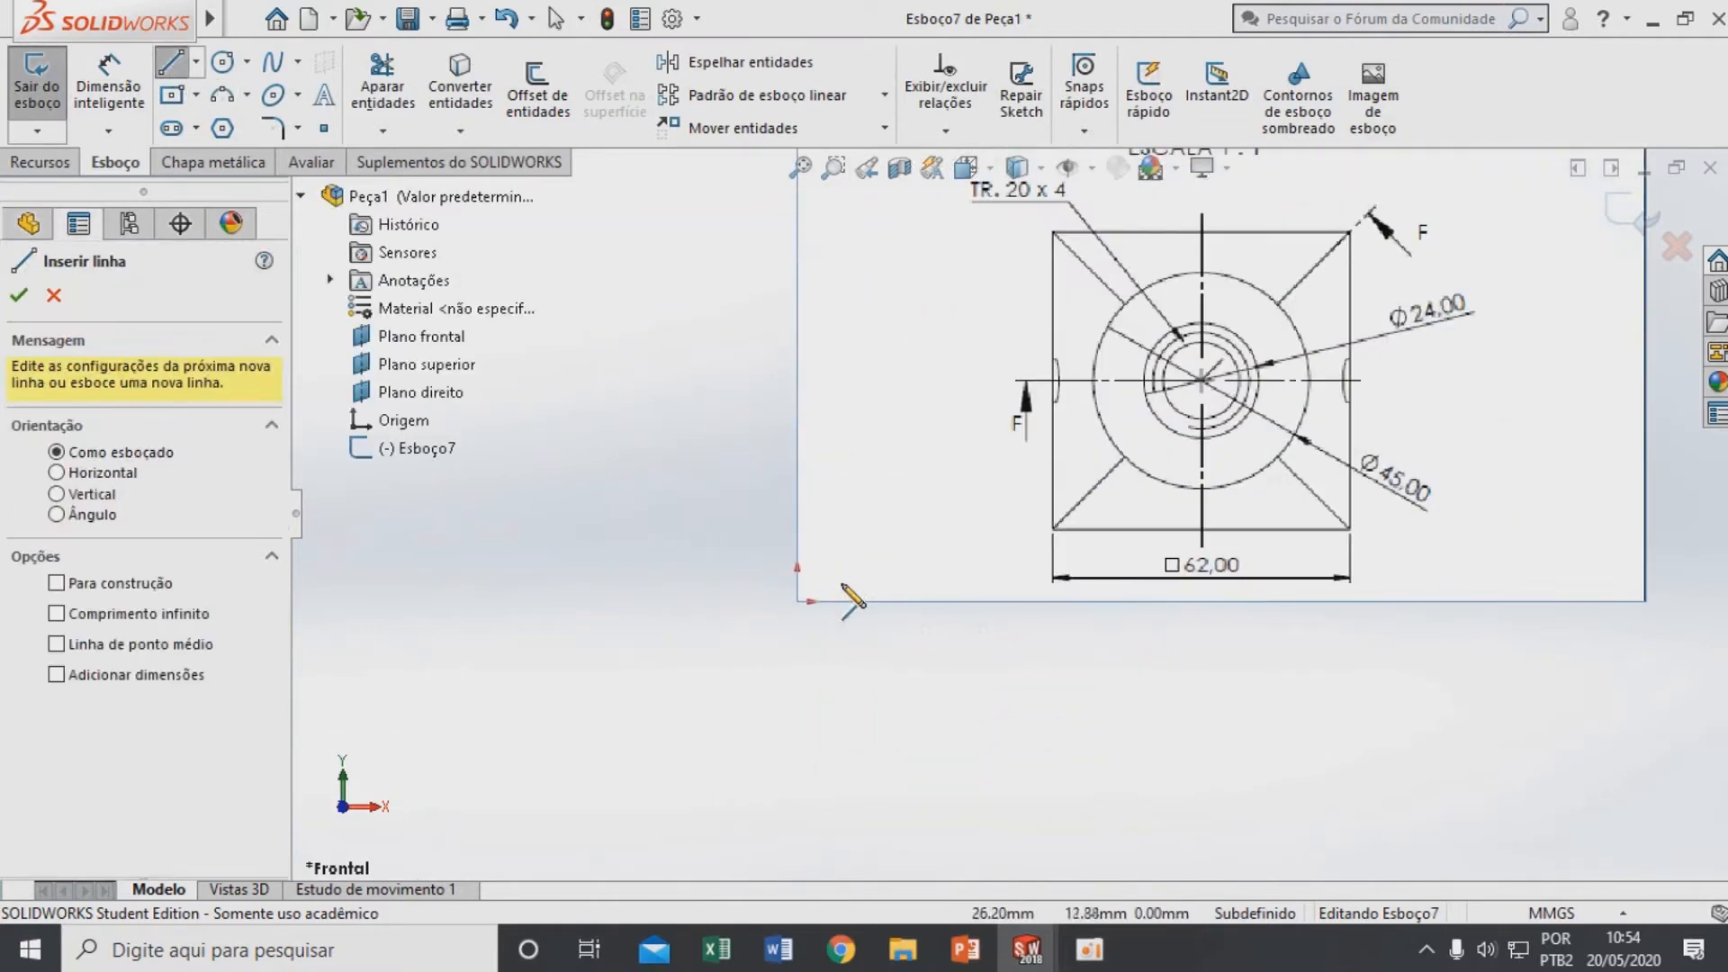
click(797, 601)
click(879, 601)
click(879, 641)
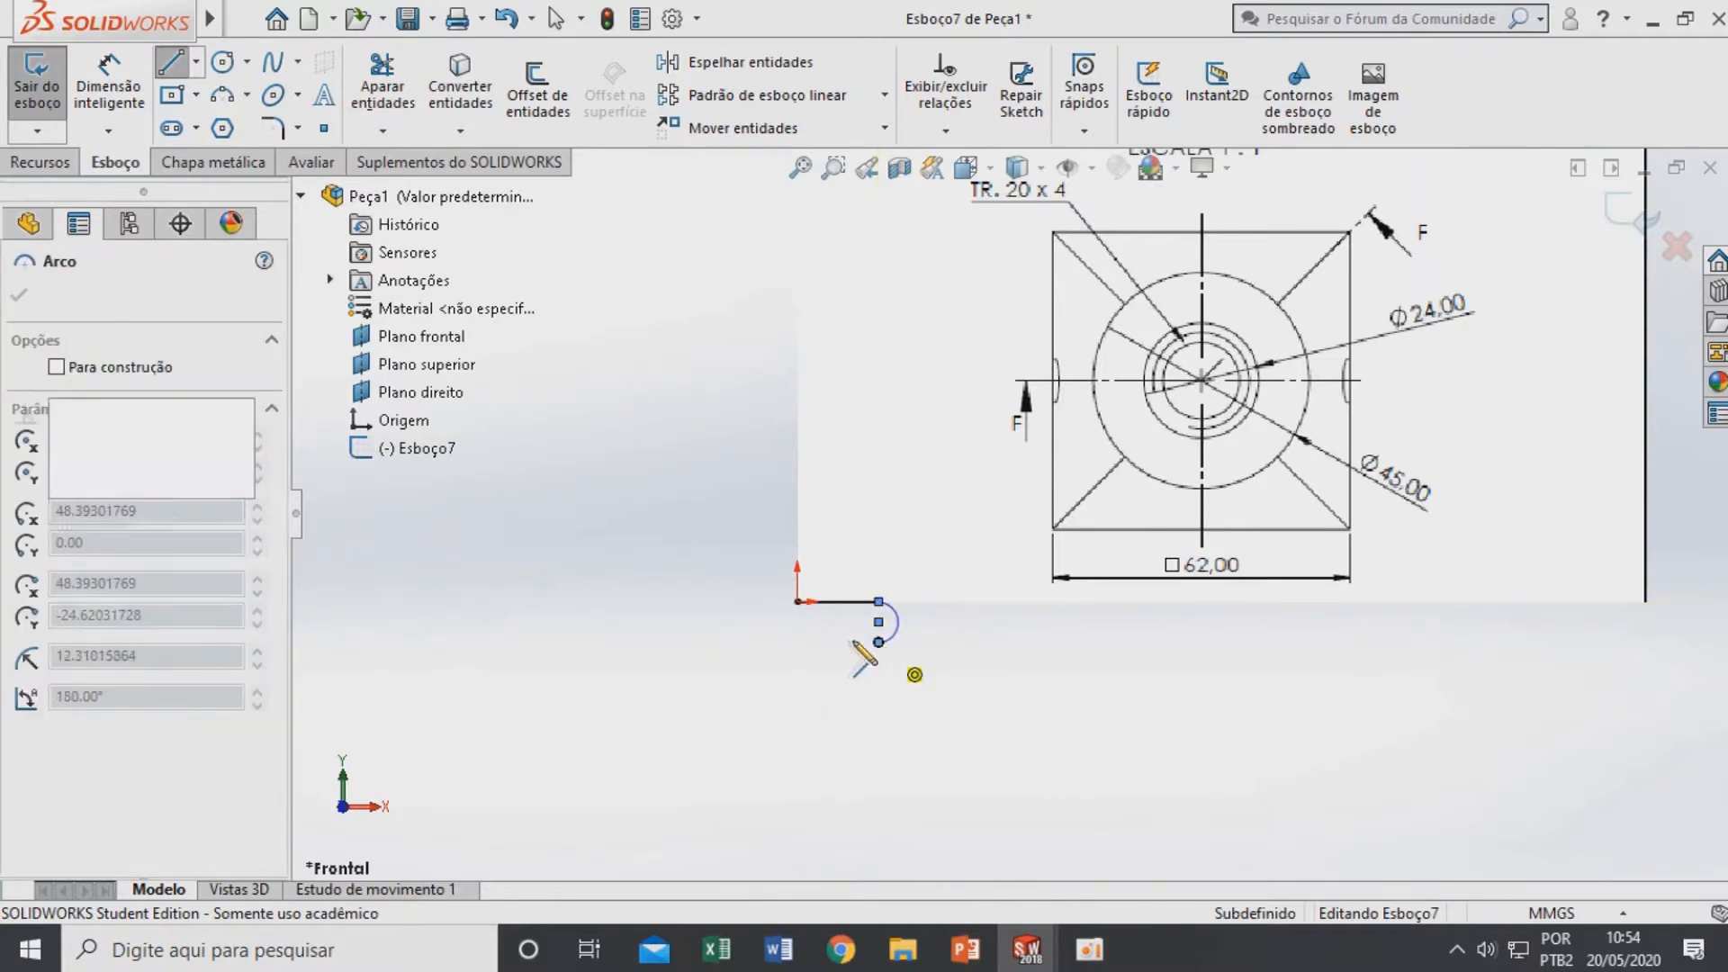
click(797, 642)
click(797, 602)
scroll(869, 625, down, 2)
key(Escape)
Dimension the profile's overall length from the vertical line to the outer edge of the arc as 45/2 mm
scroll(978, 572, up, 4)
scroll(1113, 454, up, 3)
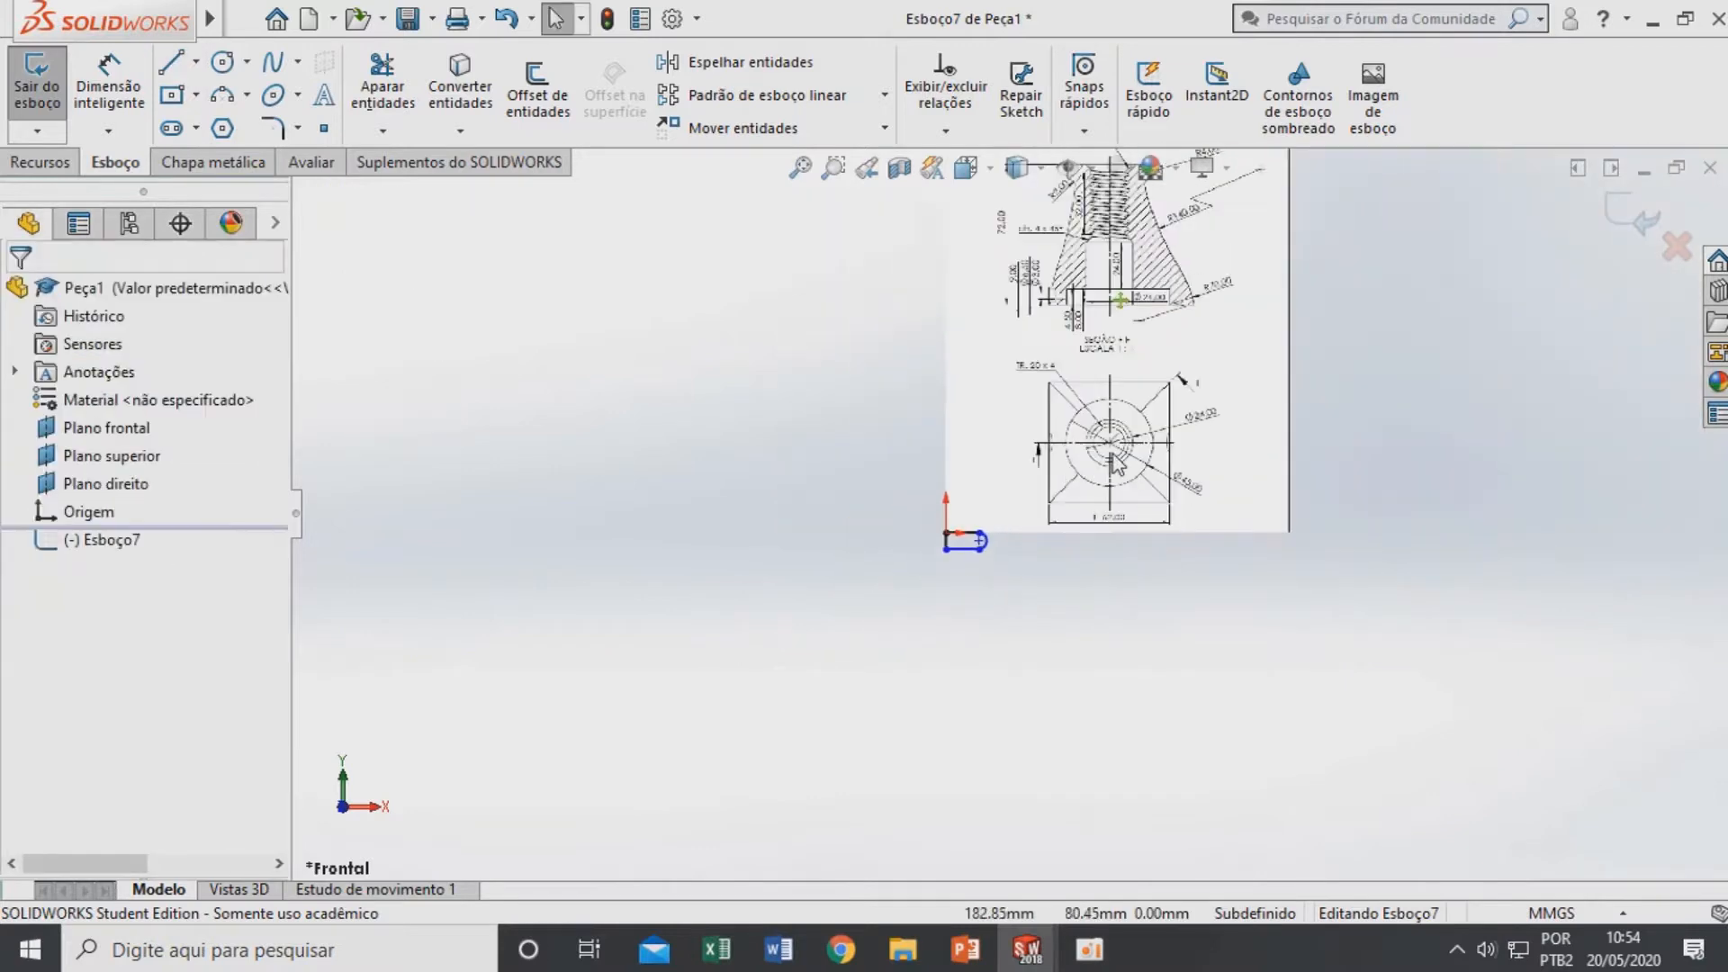
scroll(1122, 371, up, 3)
scroll(1083, 464, down, 3)
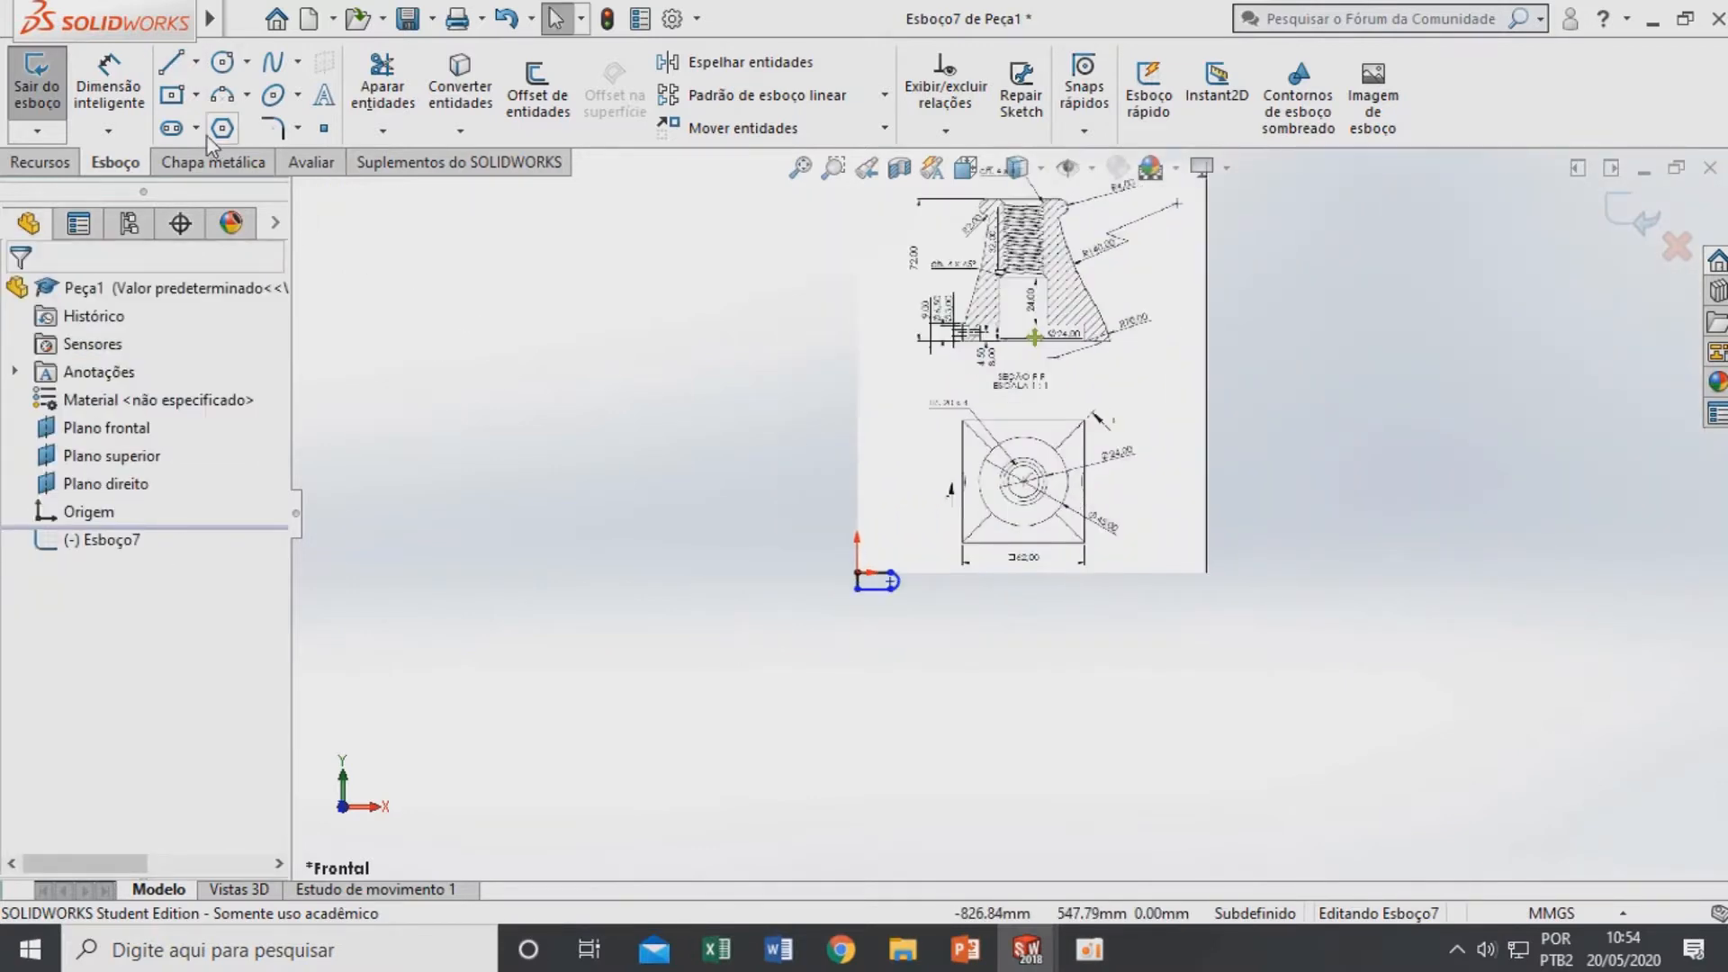
click(108, 90)
scroll(1107, 270, down, 2)
scroll(1036, 504, up, 3)
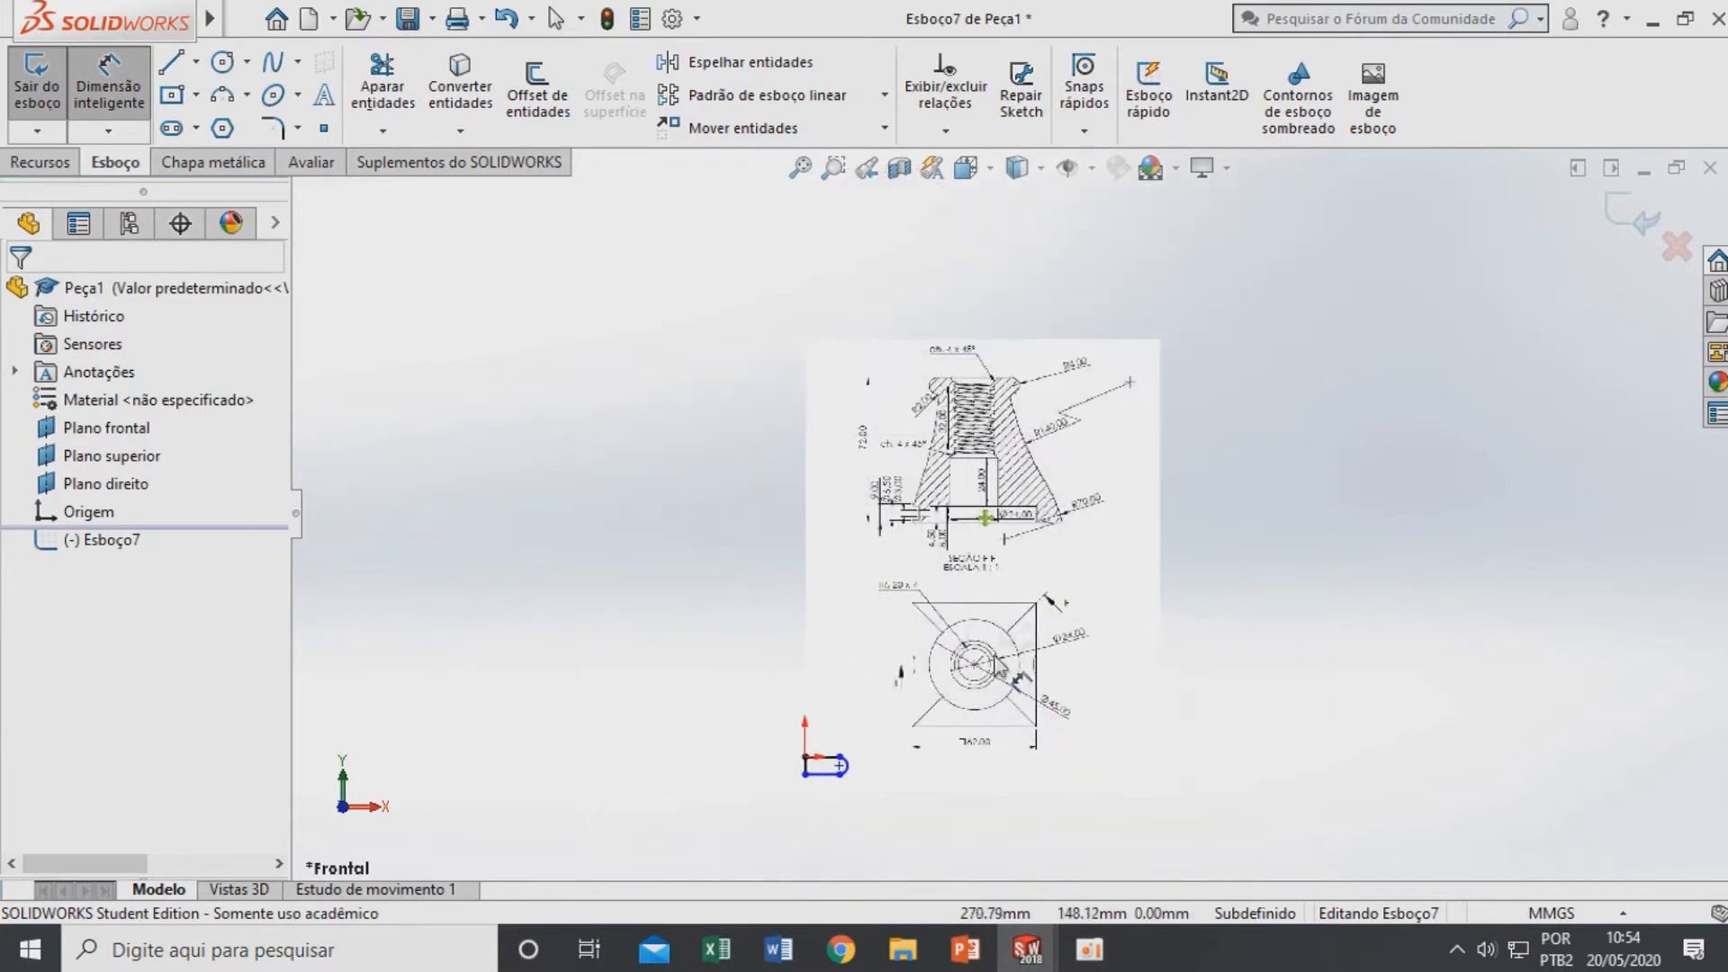
scroll(1016, 551, down, 4)
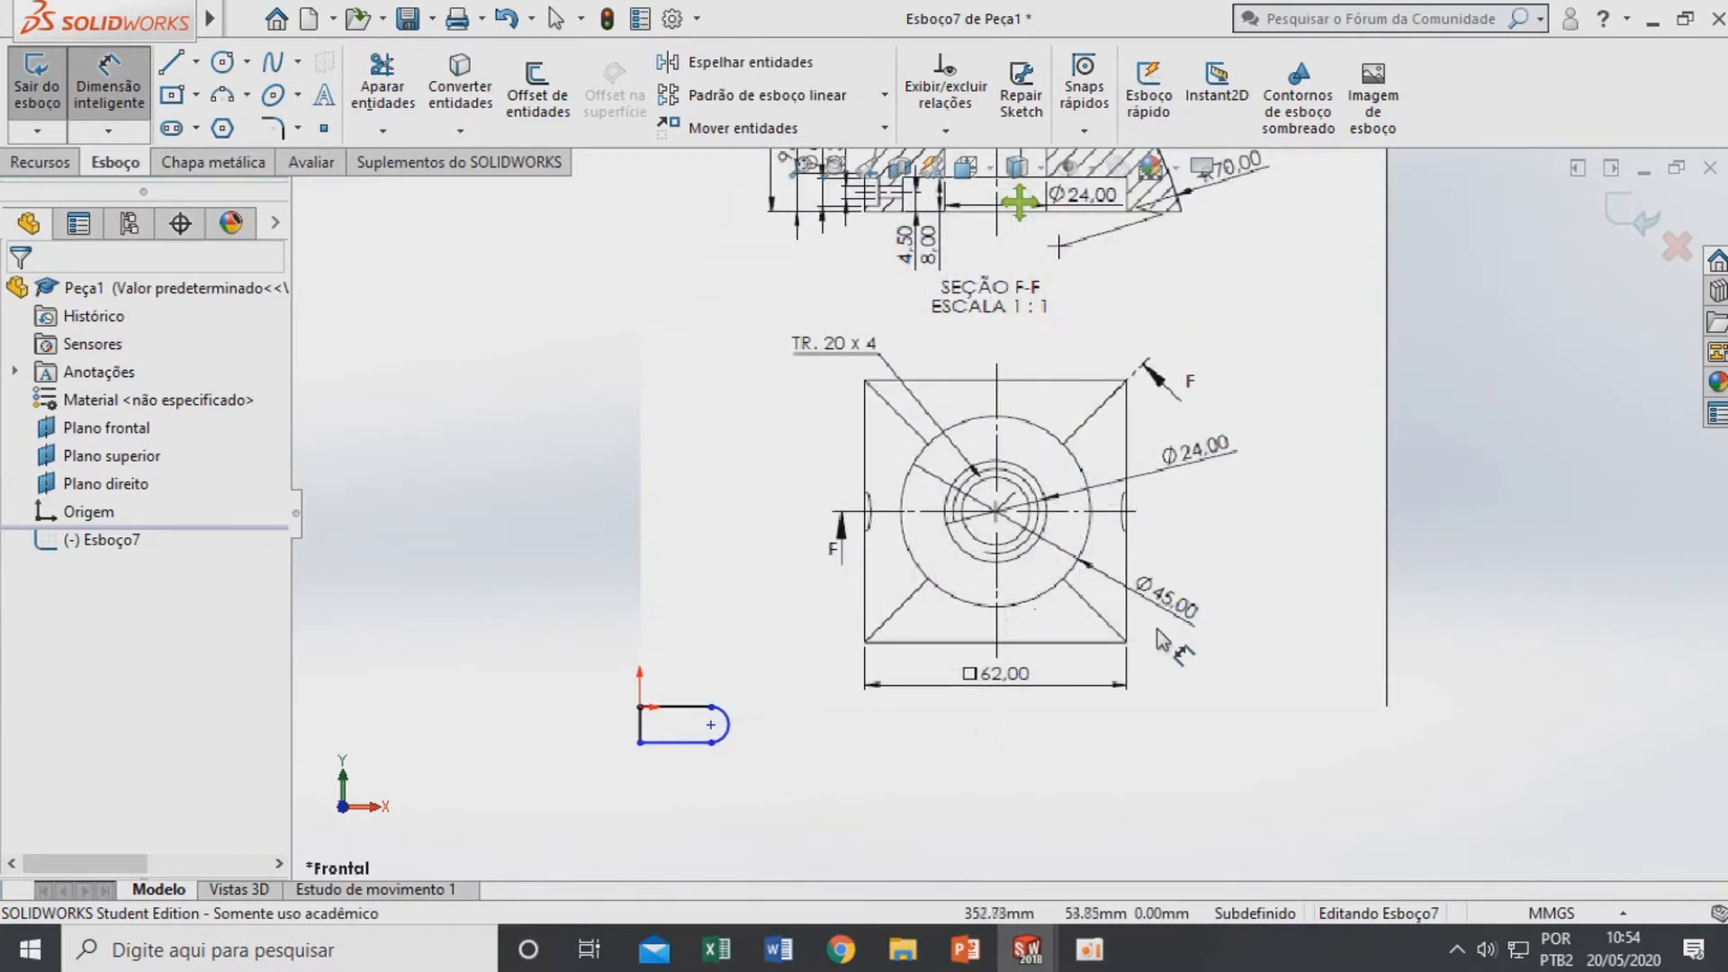
scroll(696, 700, down, 1)
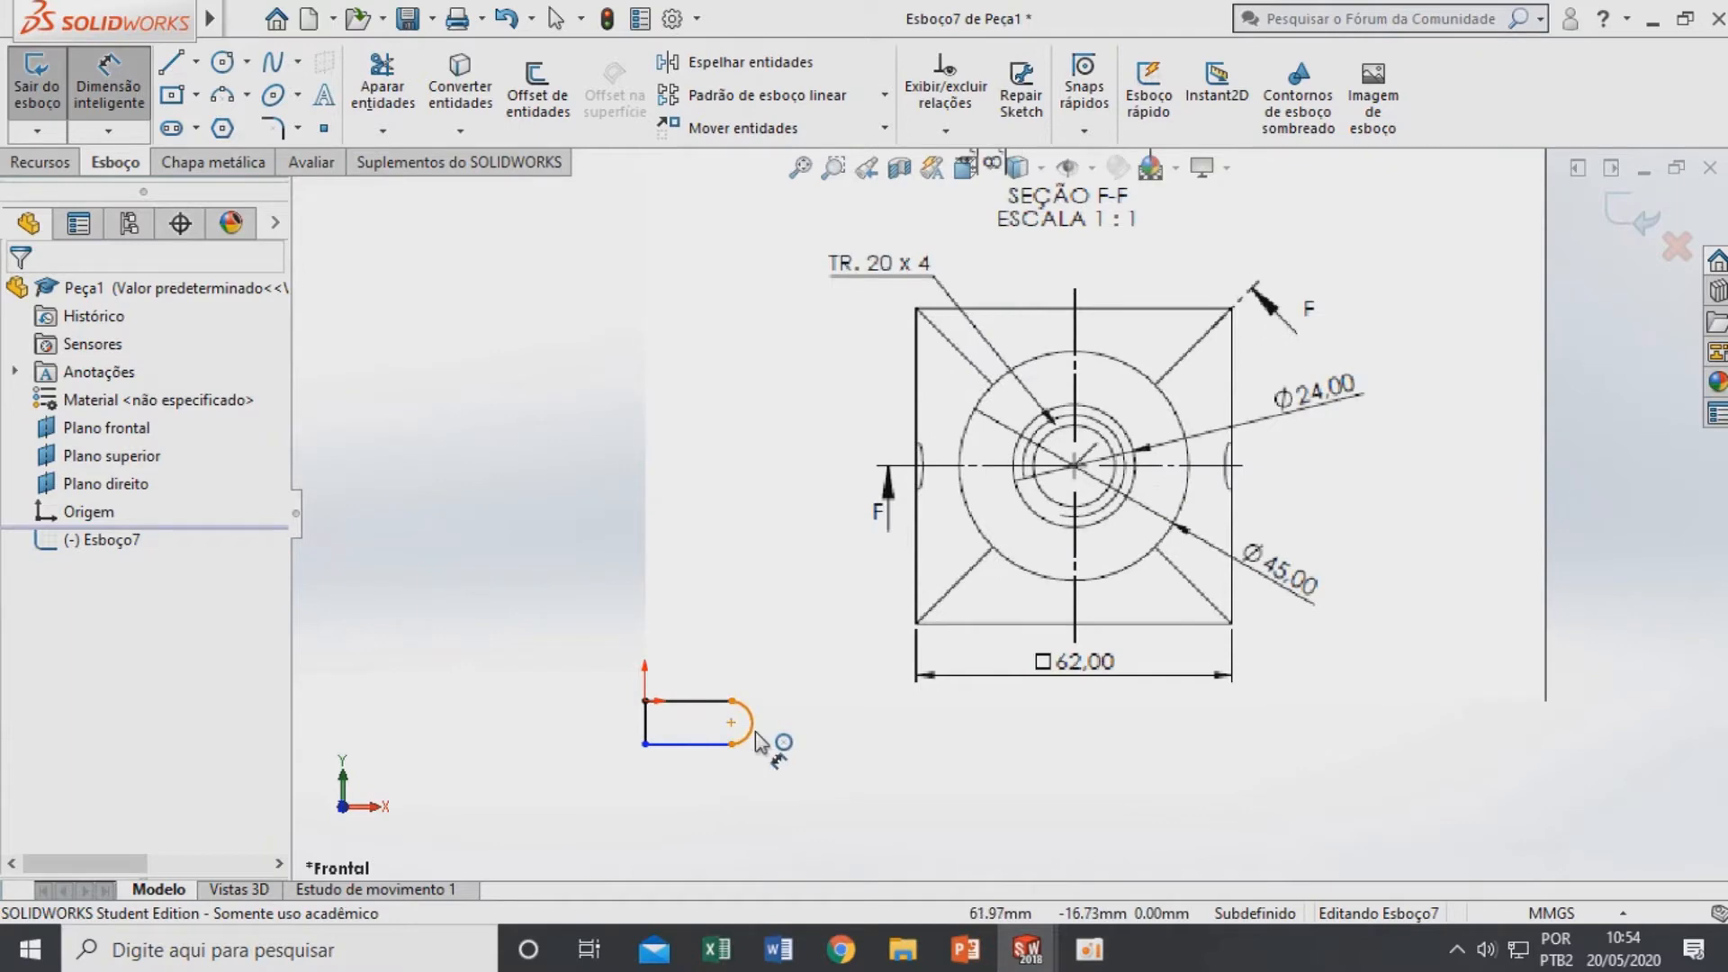
click(754, 731)
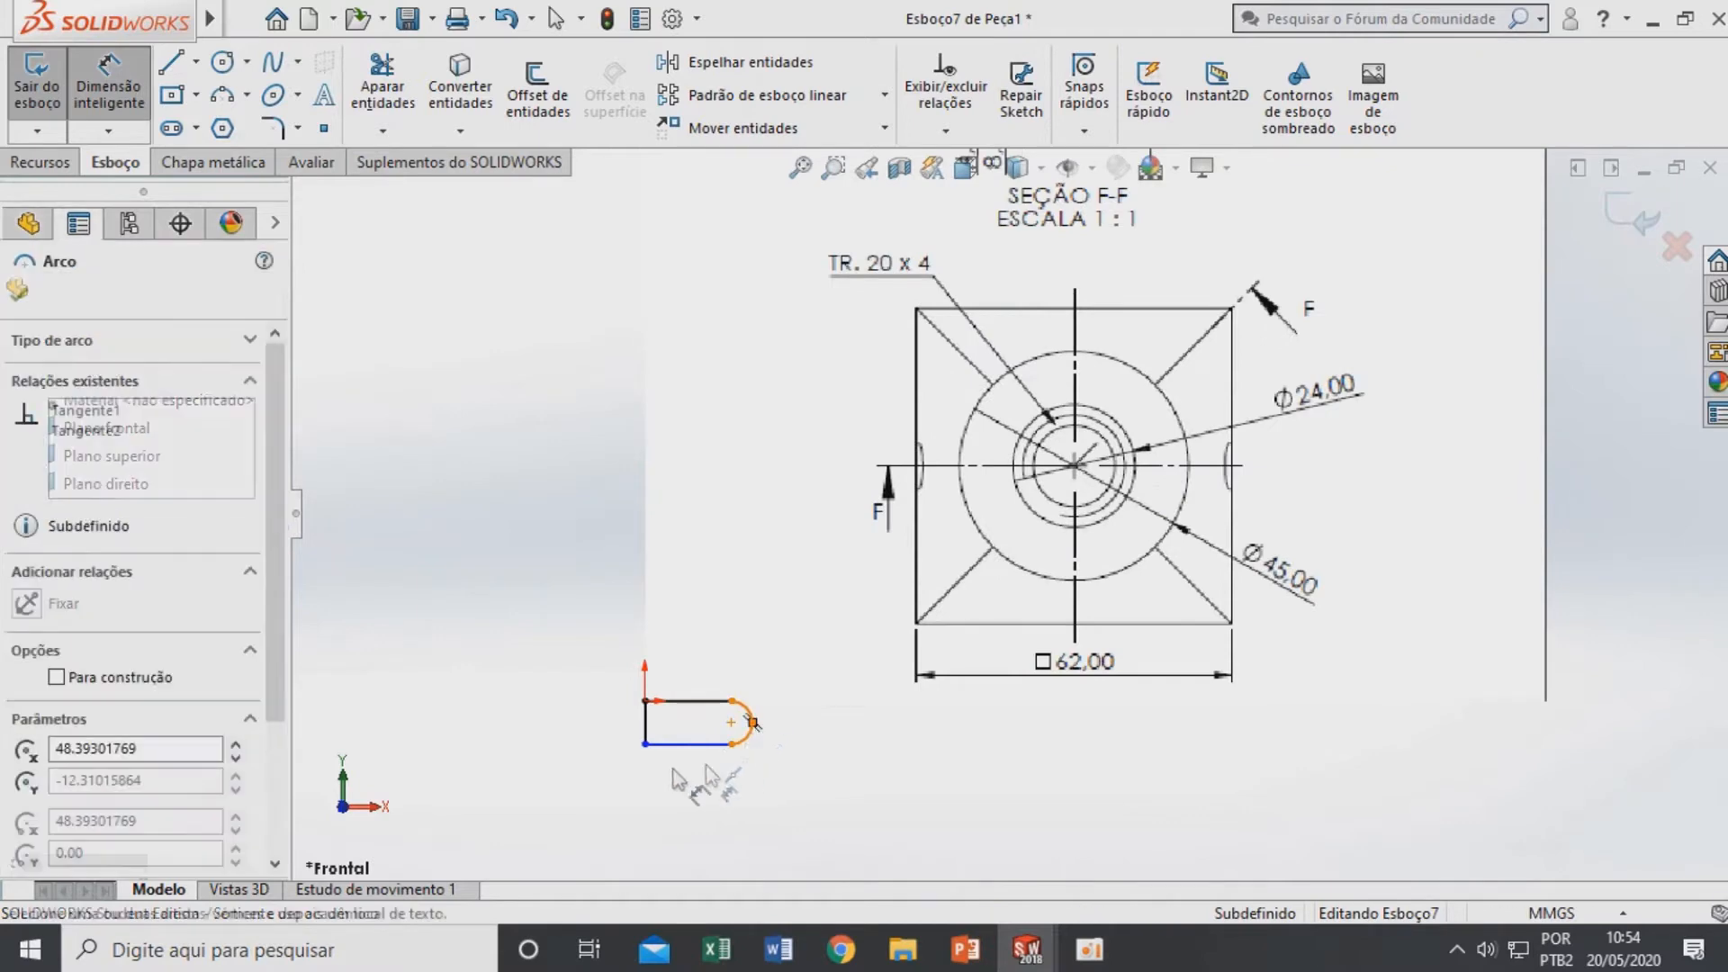
click(644, 722)
key(z)
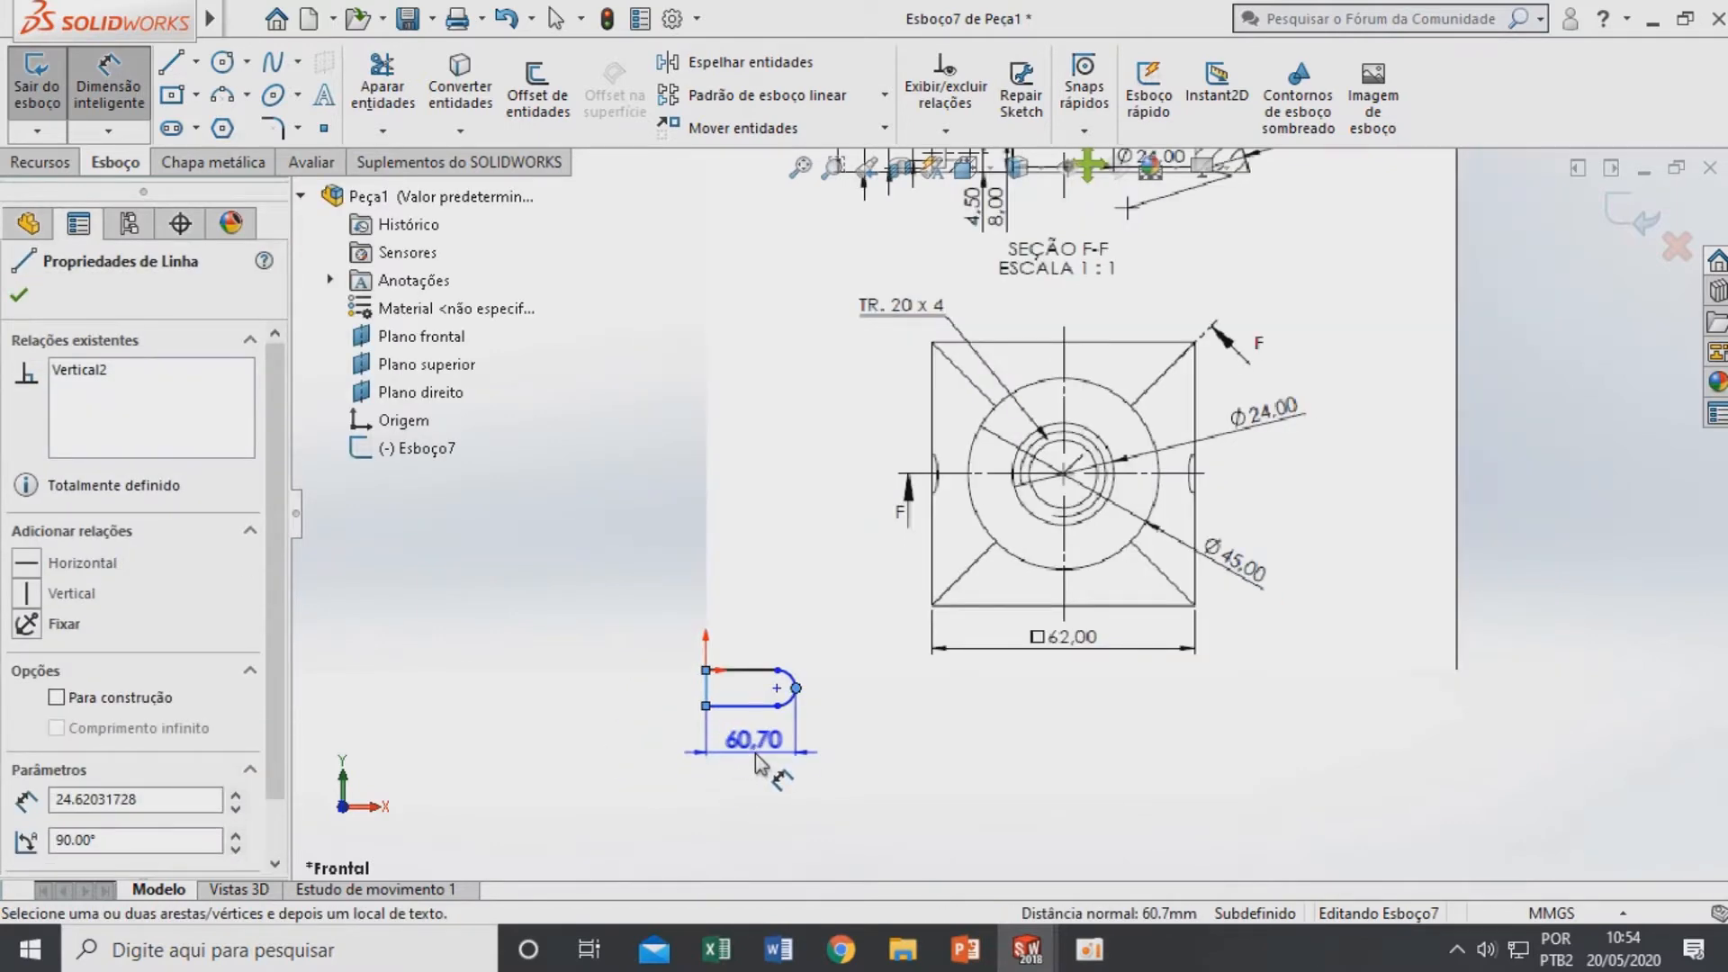
click(754, 765)
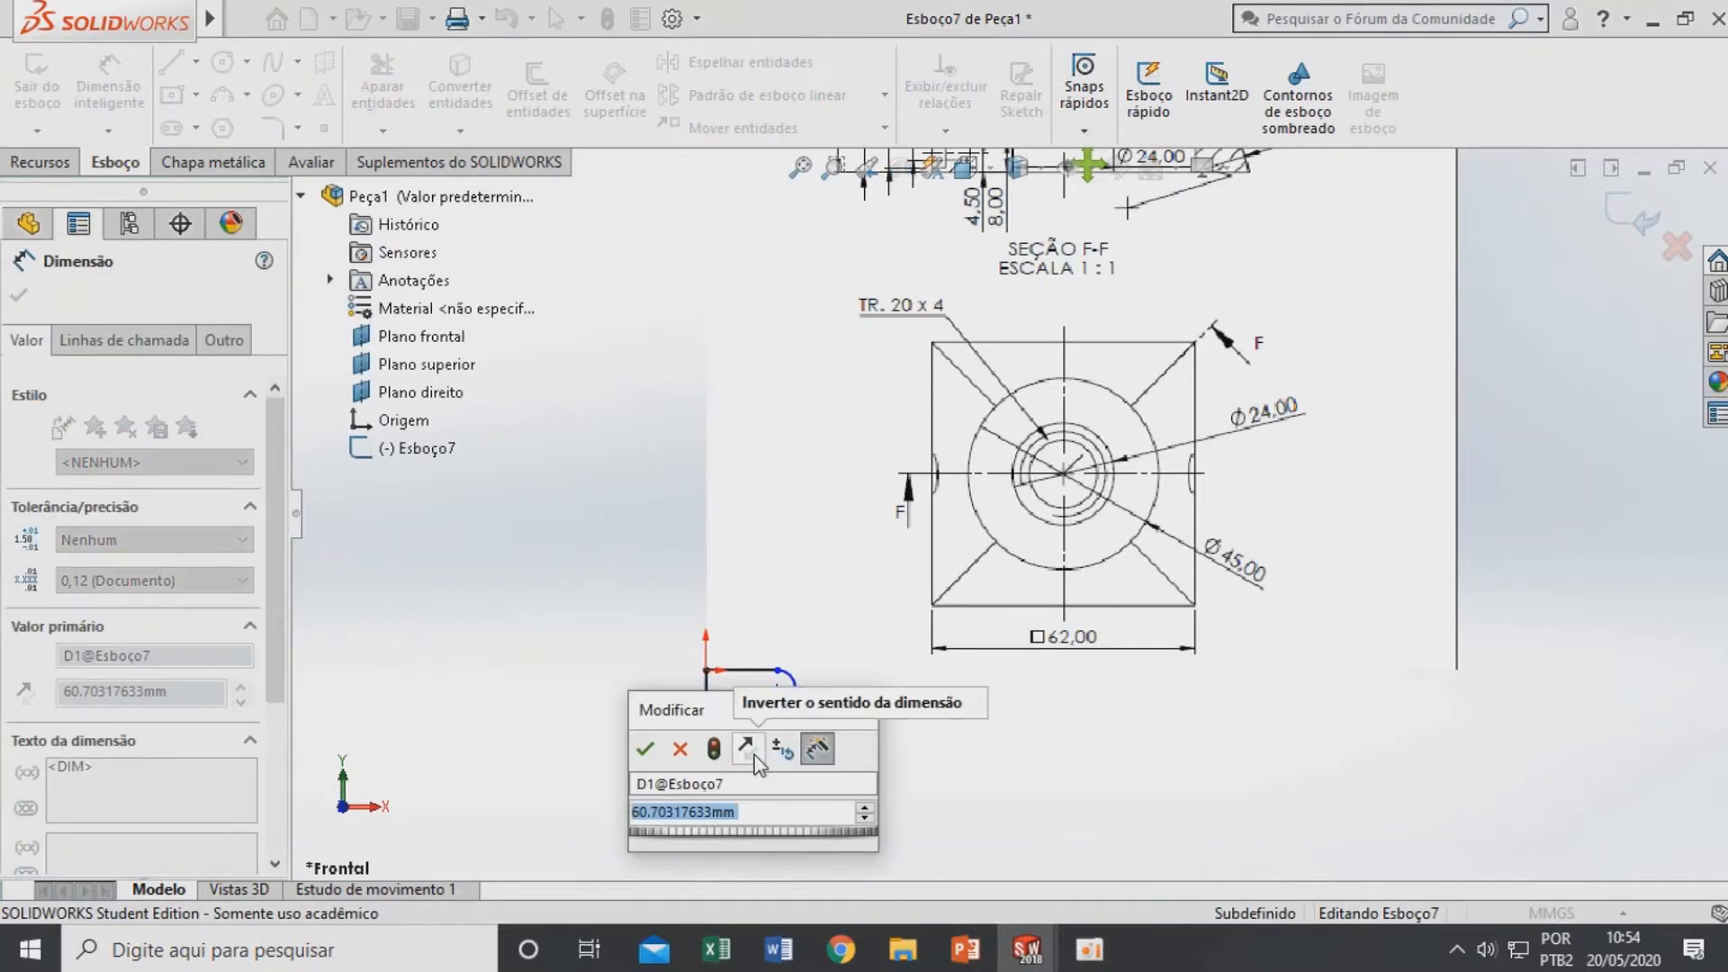
text(45/2)
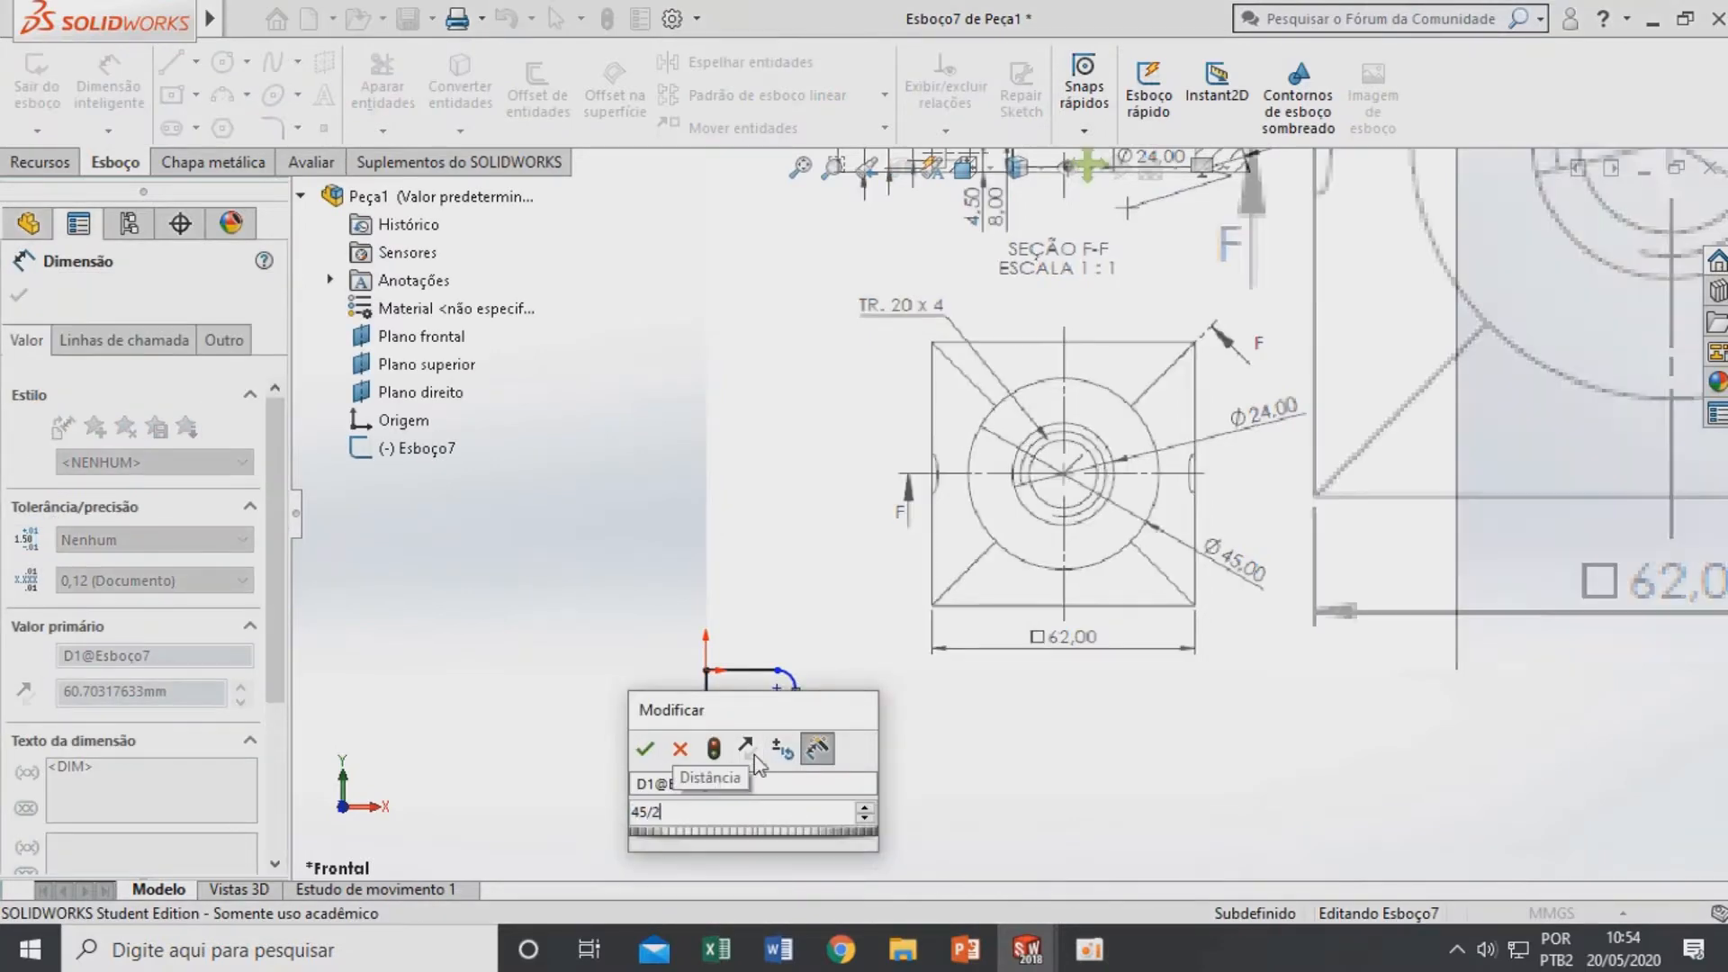
key(Return)
key(f)
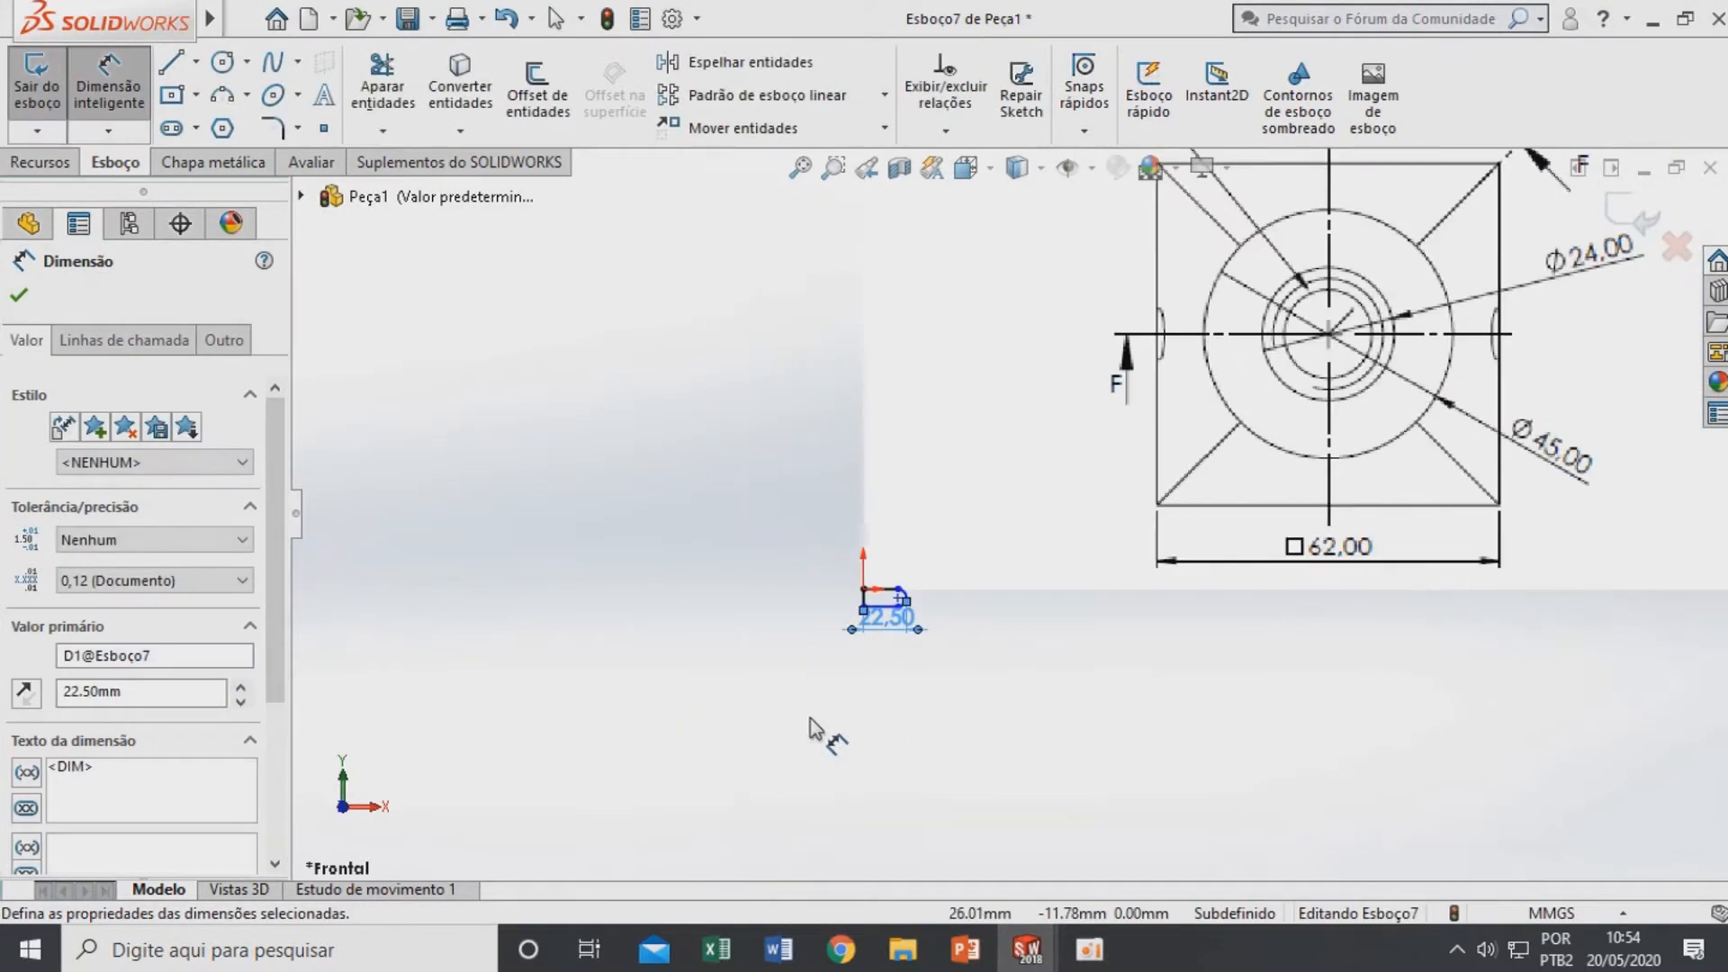
Examine section F-F of the reference drawing for the dimensions of the body's upper rim
scroll(979, 615, up, 4)
scroll(1068, 265, down, 5)
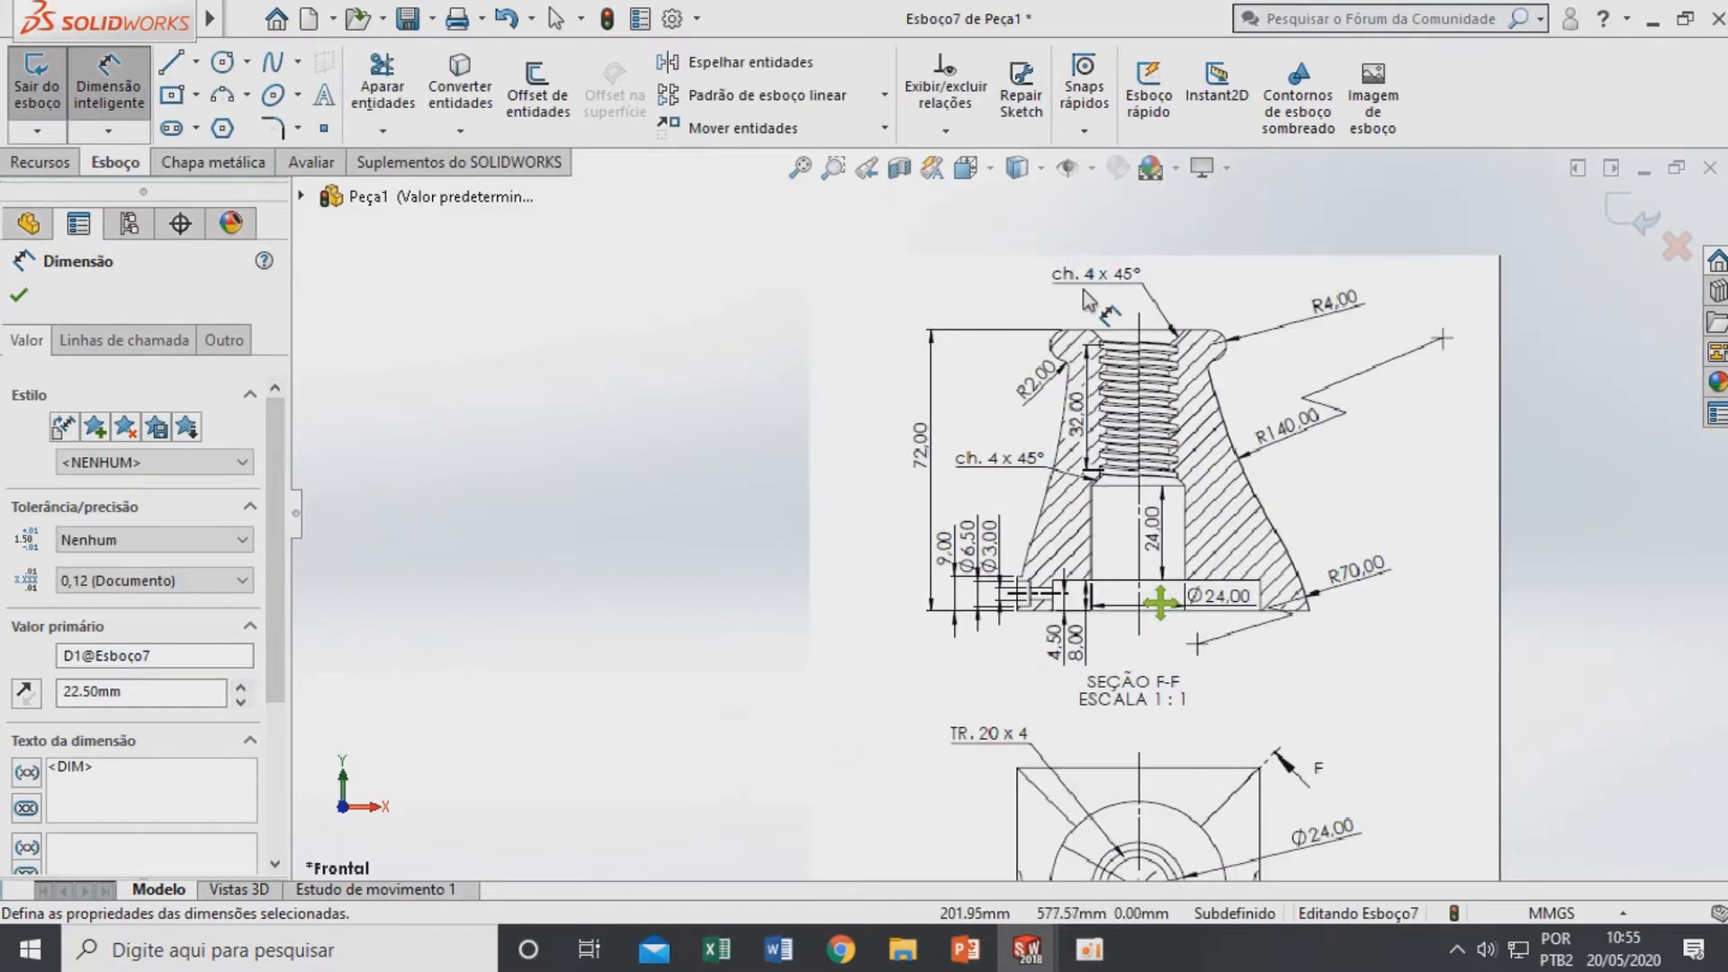
scroll(1088, 365, up, 1)
scroll(1110, 403, up, 3)
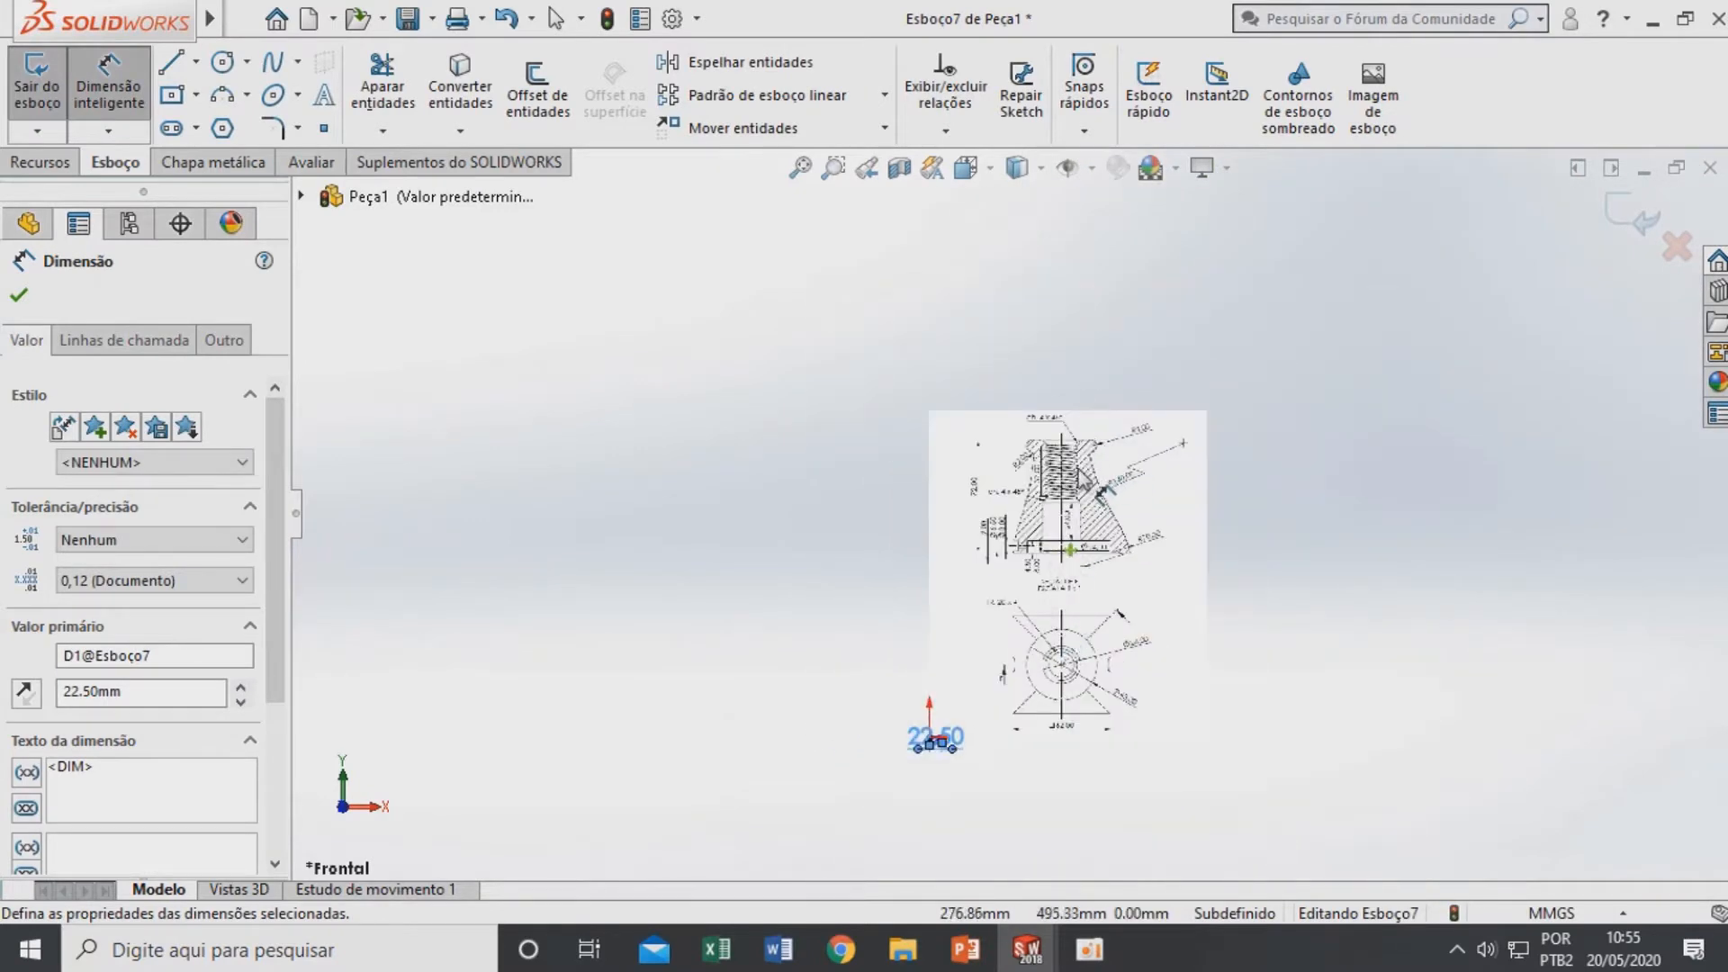
scroll(1080, 486, down, 1)
scroll(904, 814, down, 4)
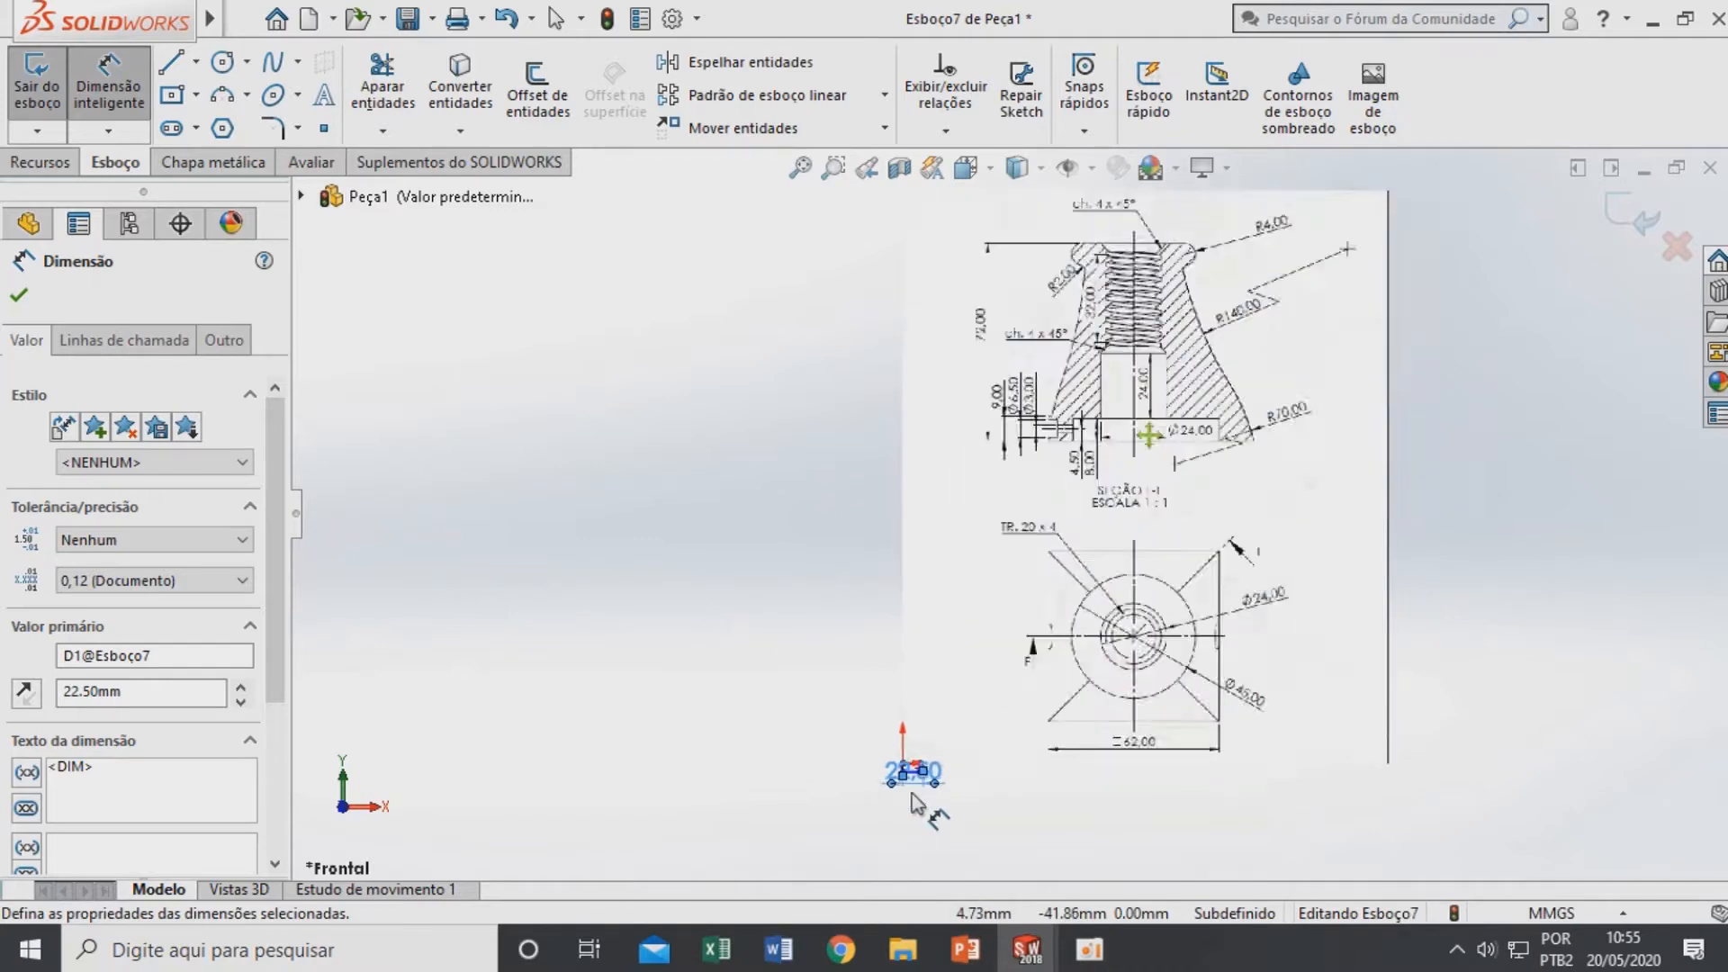
scroll(956, 711, up, 8)
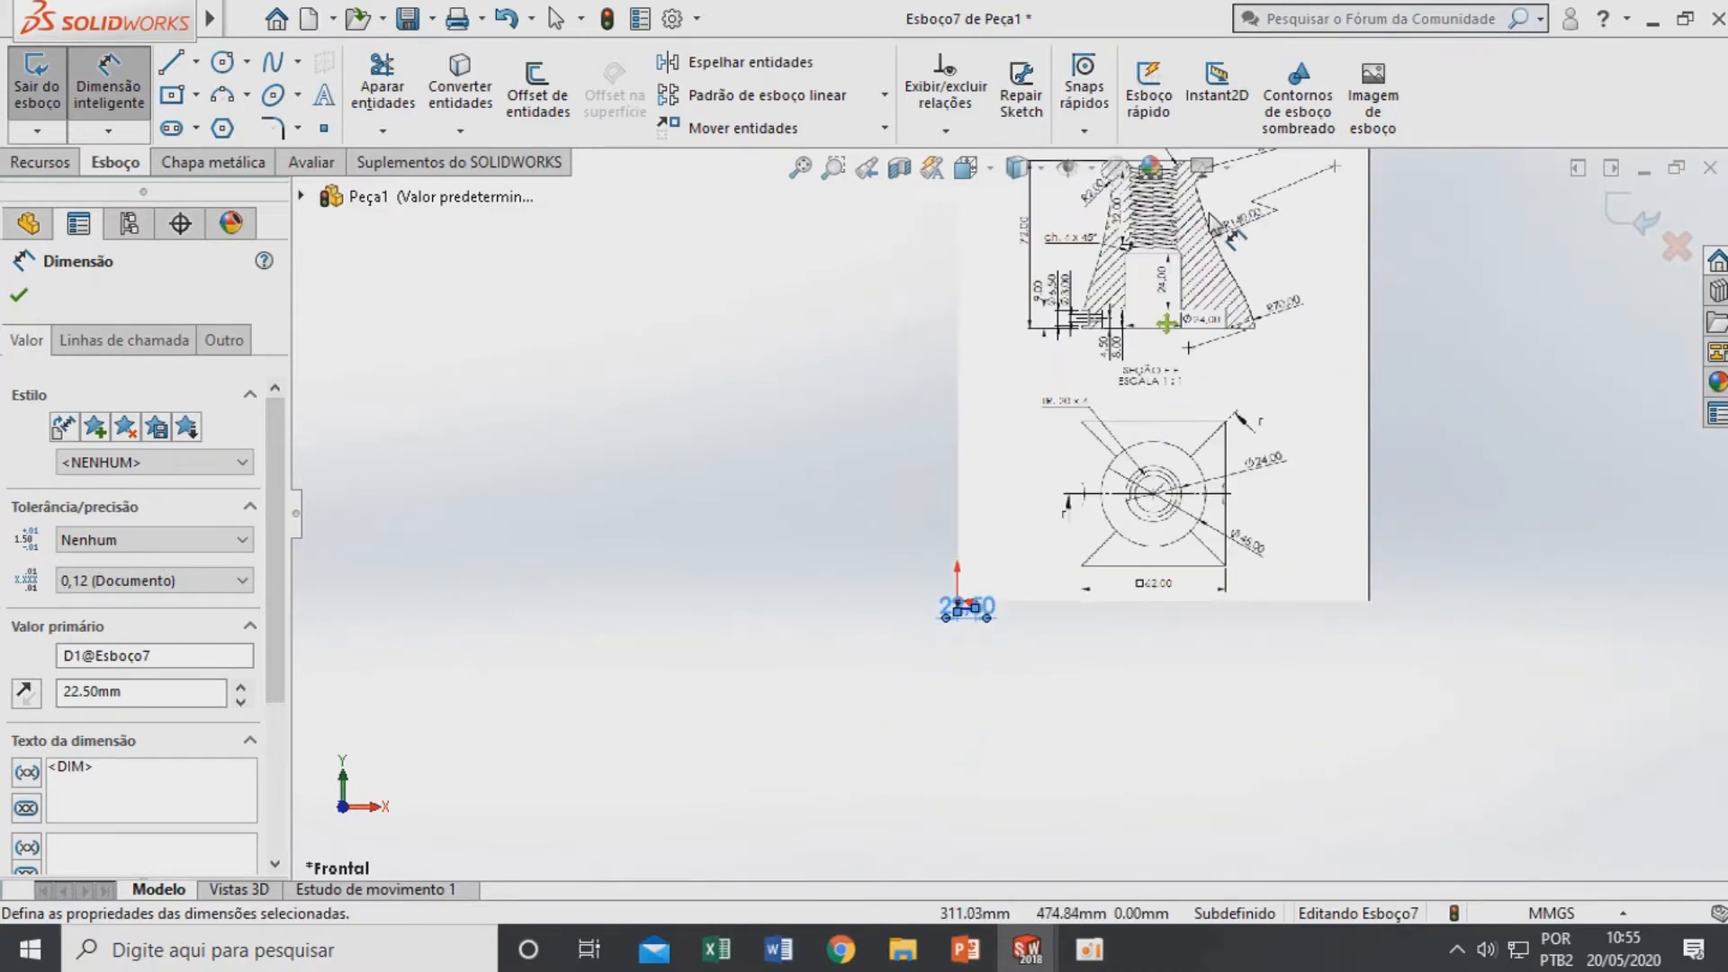
scroll(1188, 270, down, 3)
scroll(879, 667, up, 5)
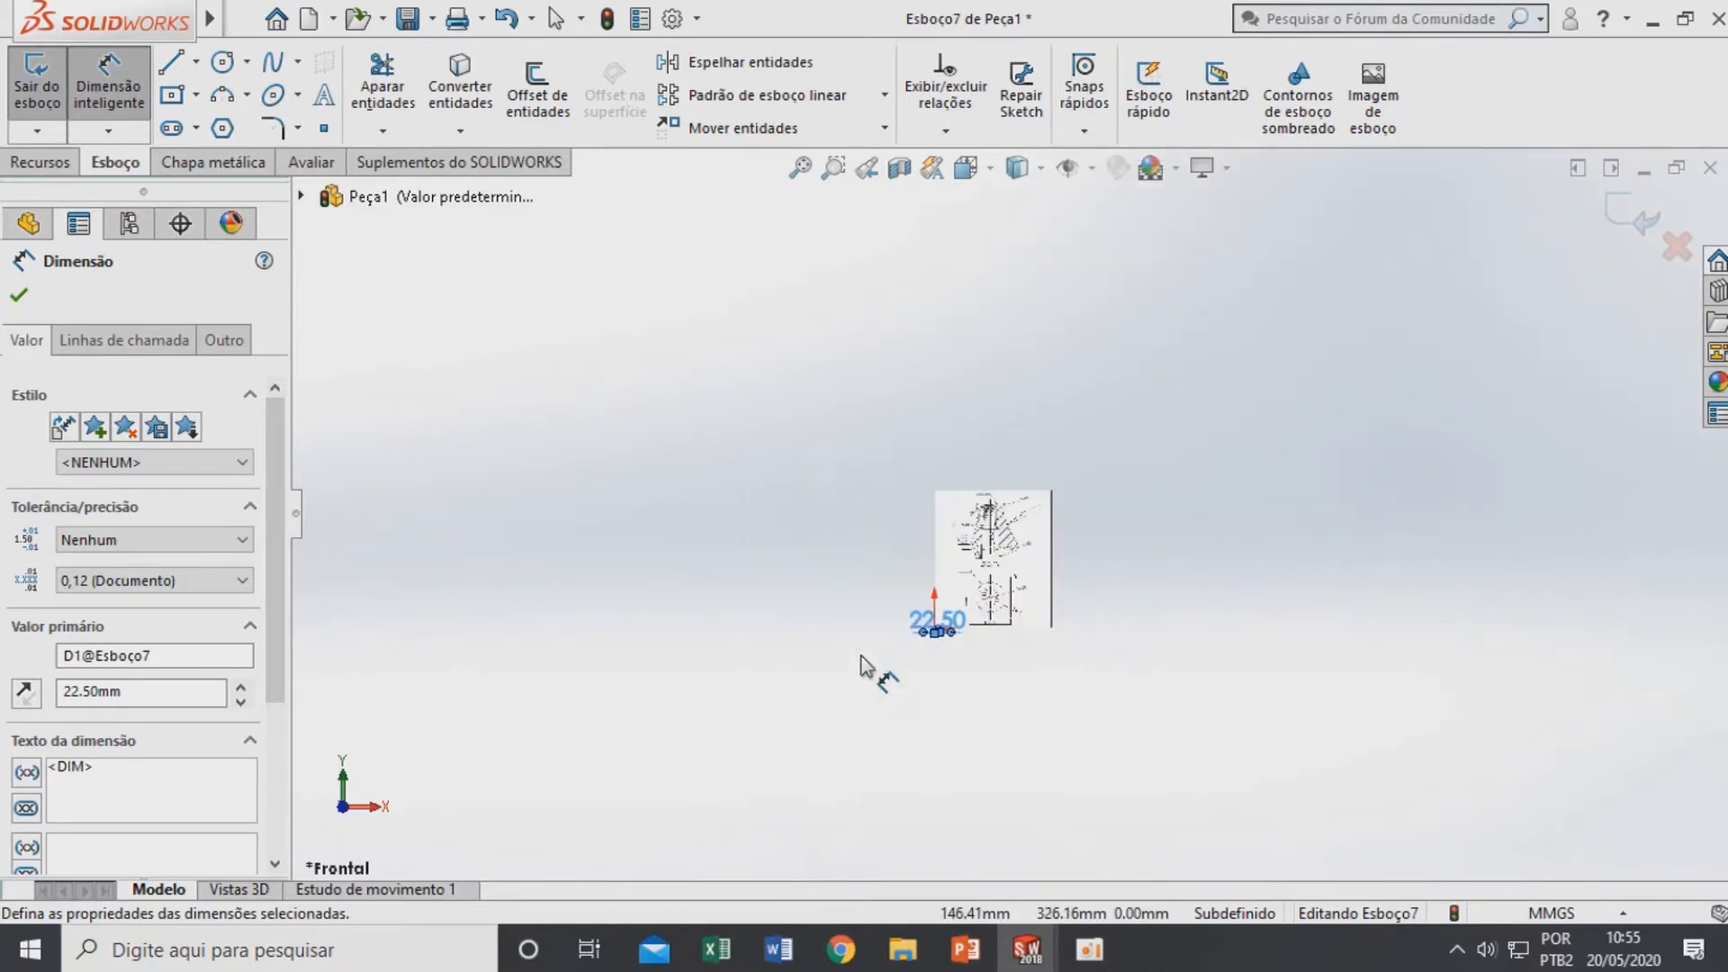
Dimension the radius of the arc at the profile's outer end as 4 mm
scroll(953, 637, down, 6)
scroll(990, 573, down, 3)
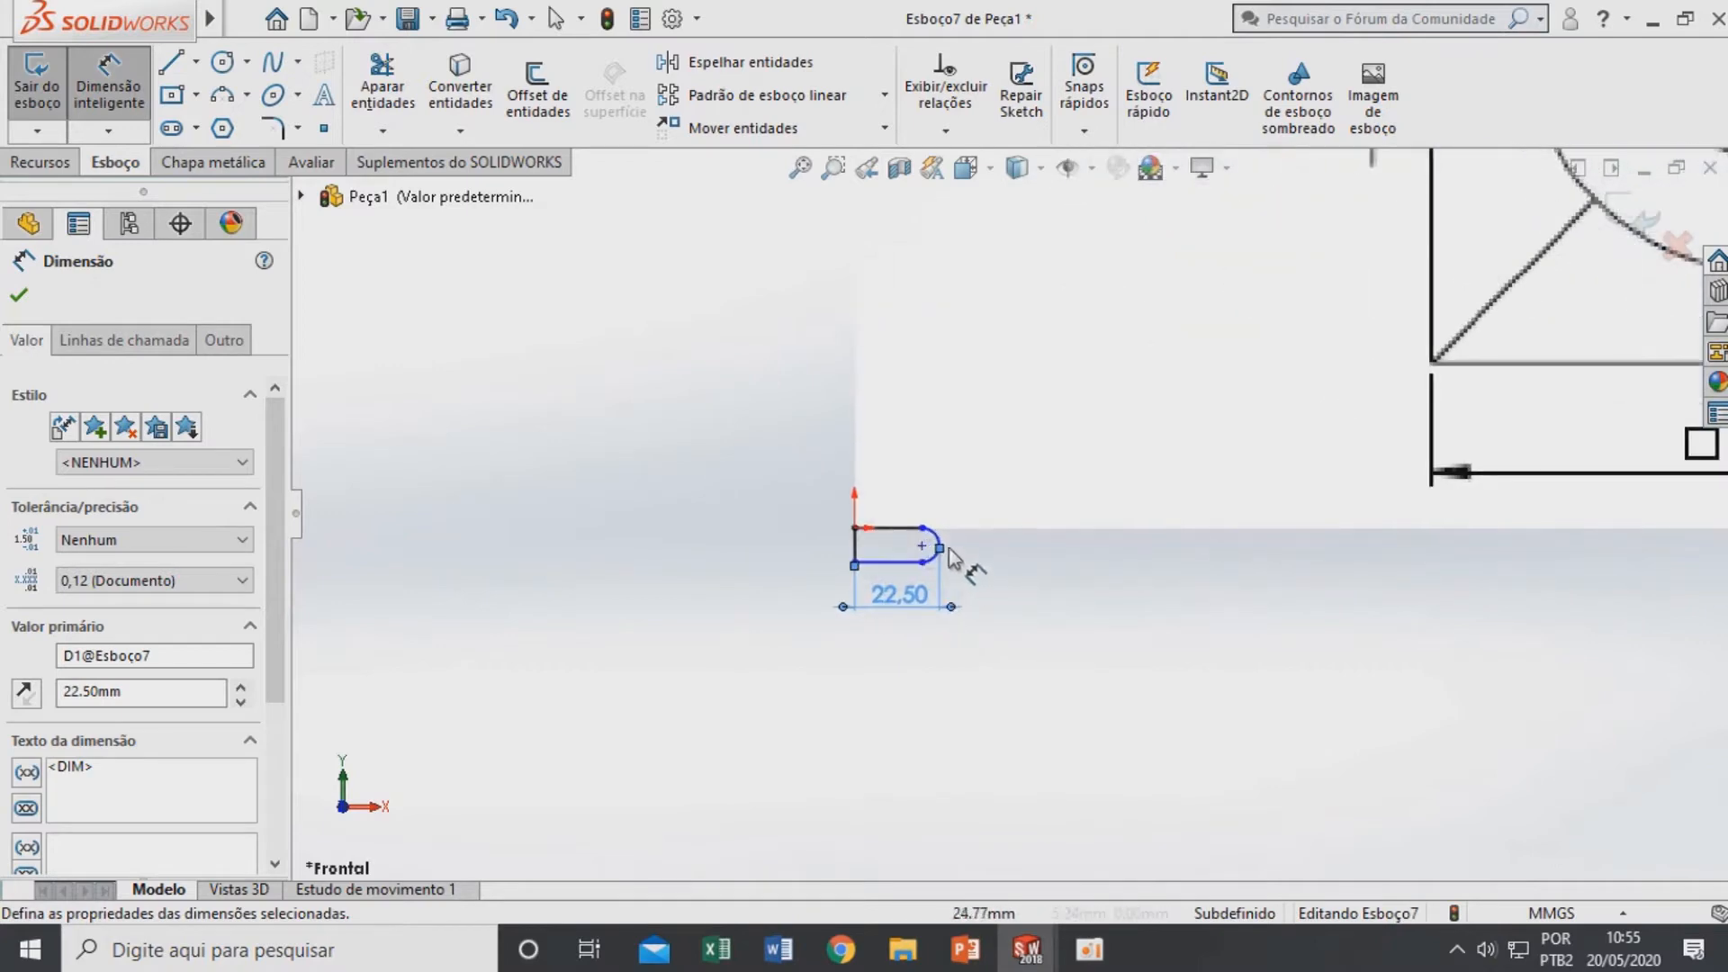
click(941, 543)
click(989, 510)
text(4)
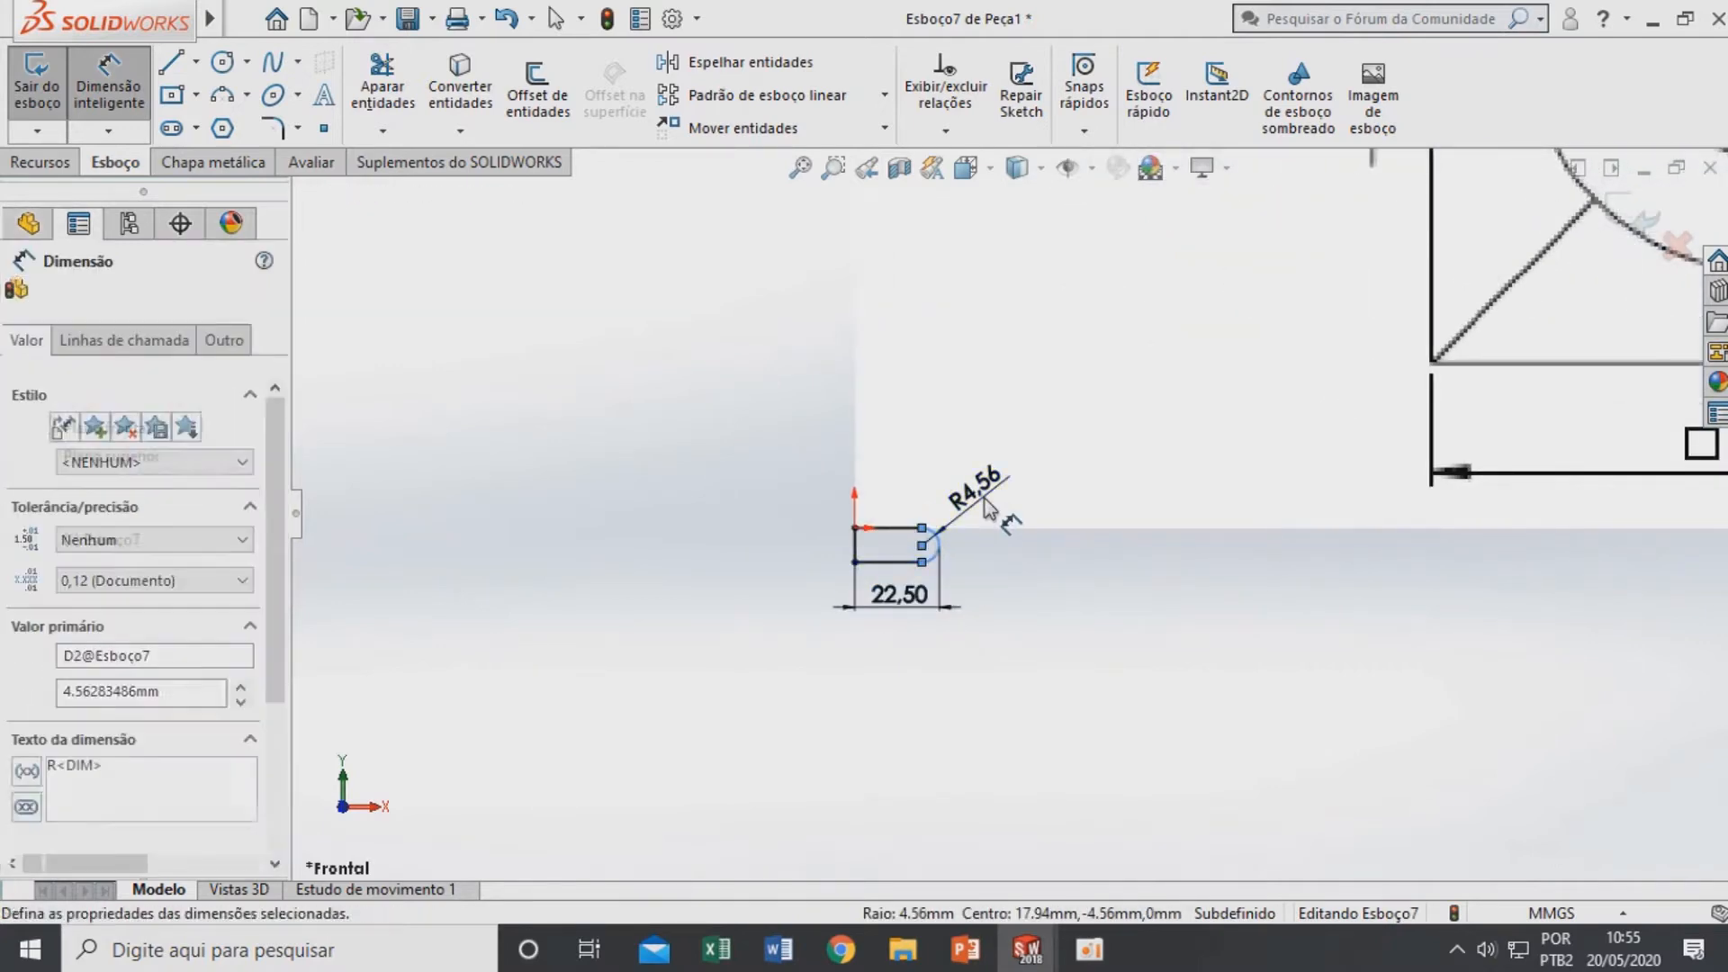
key(Return)
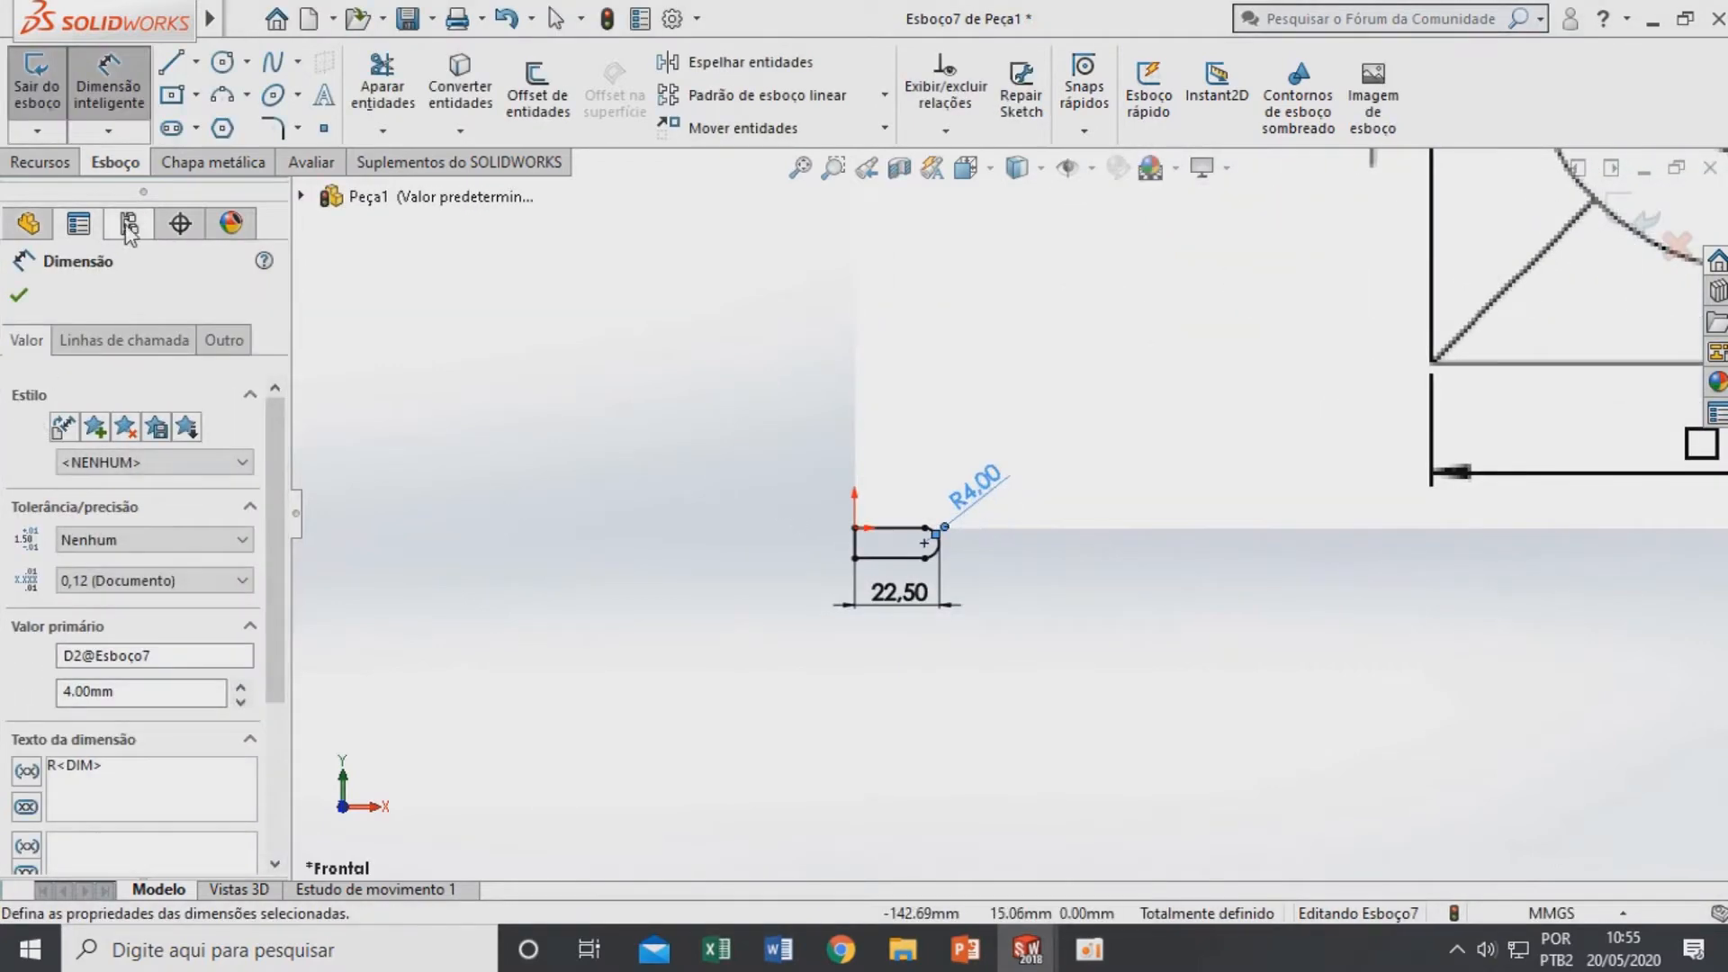
Revolve the rim profile 360° about its vertical line through the origin to form a solid disc
click(40, 162)
click(163, 90)
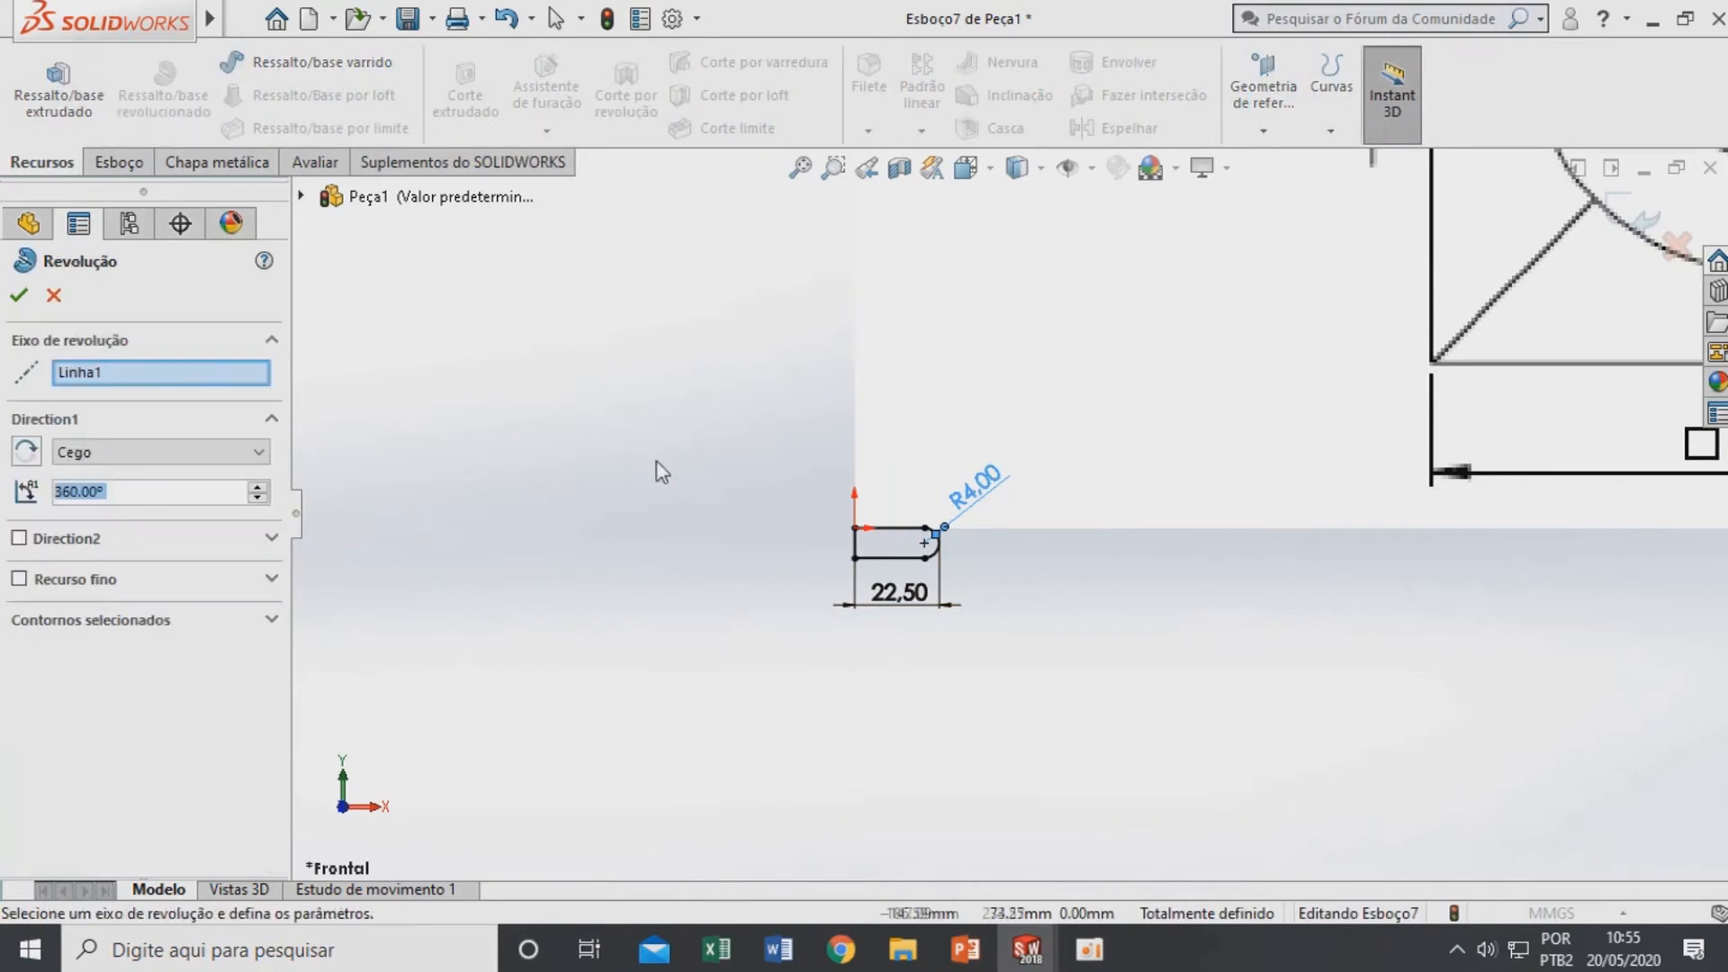
click(87, 385)
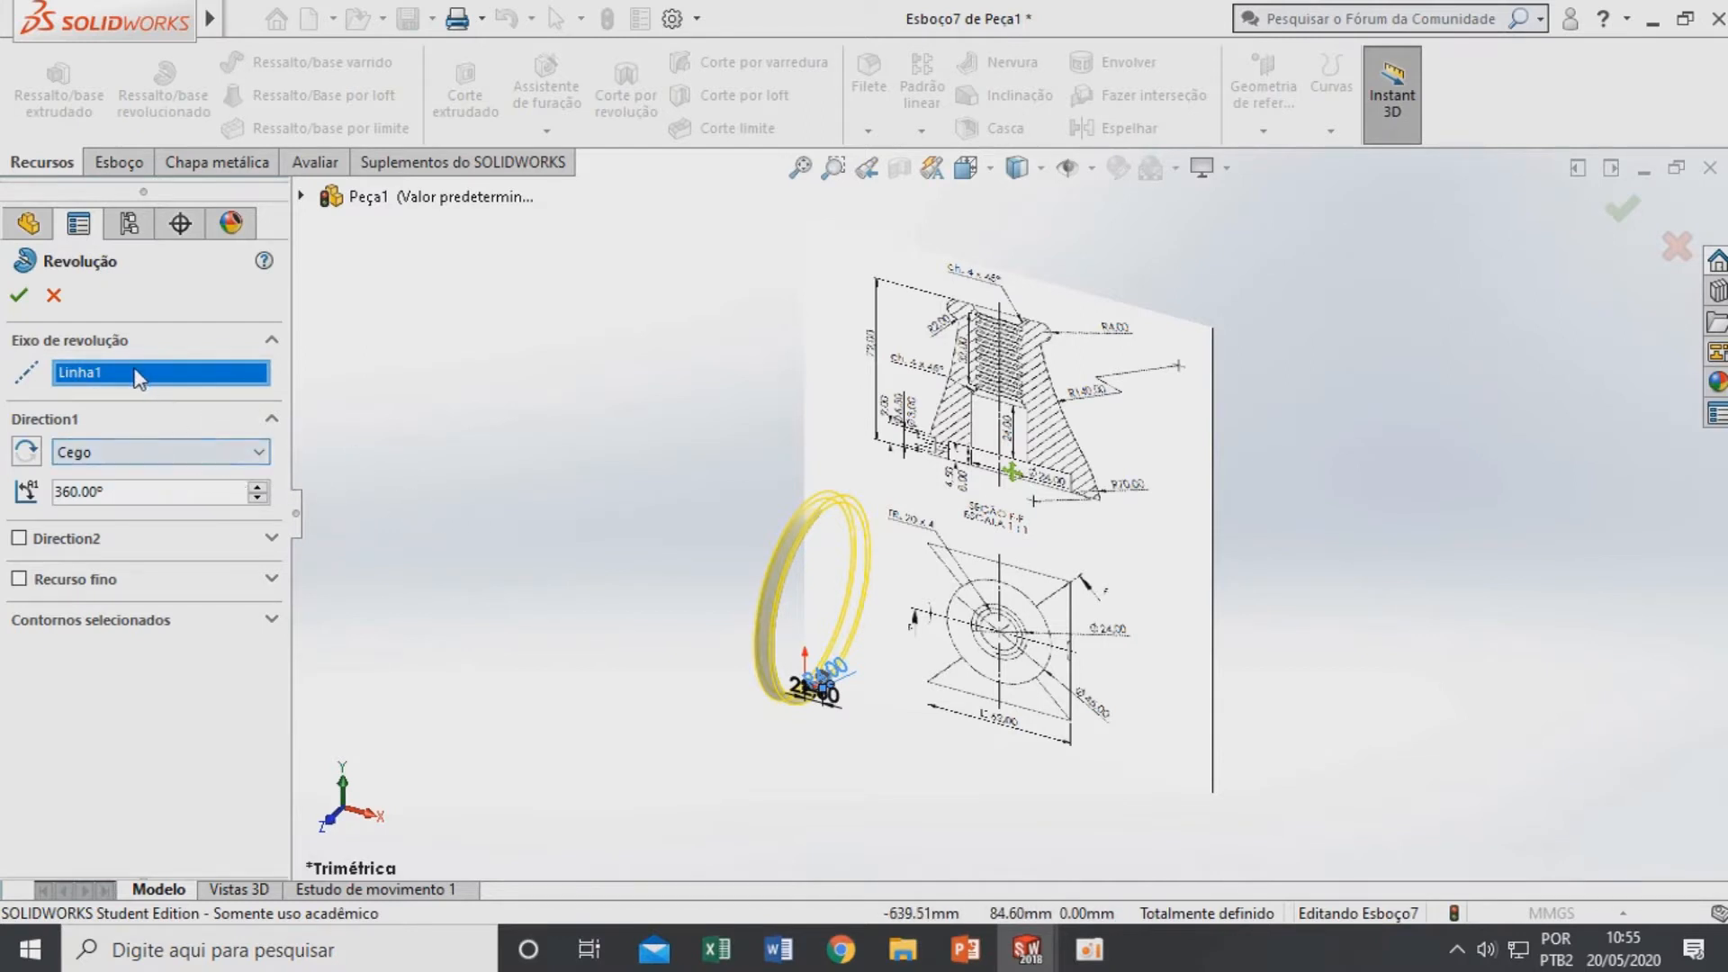
key(Delete)
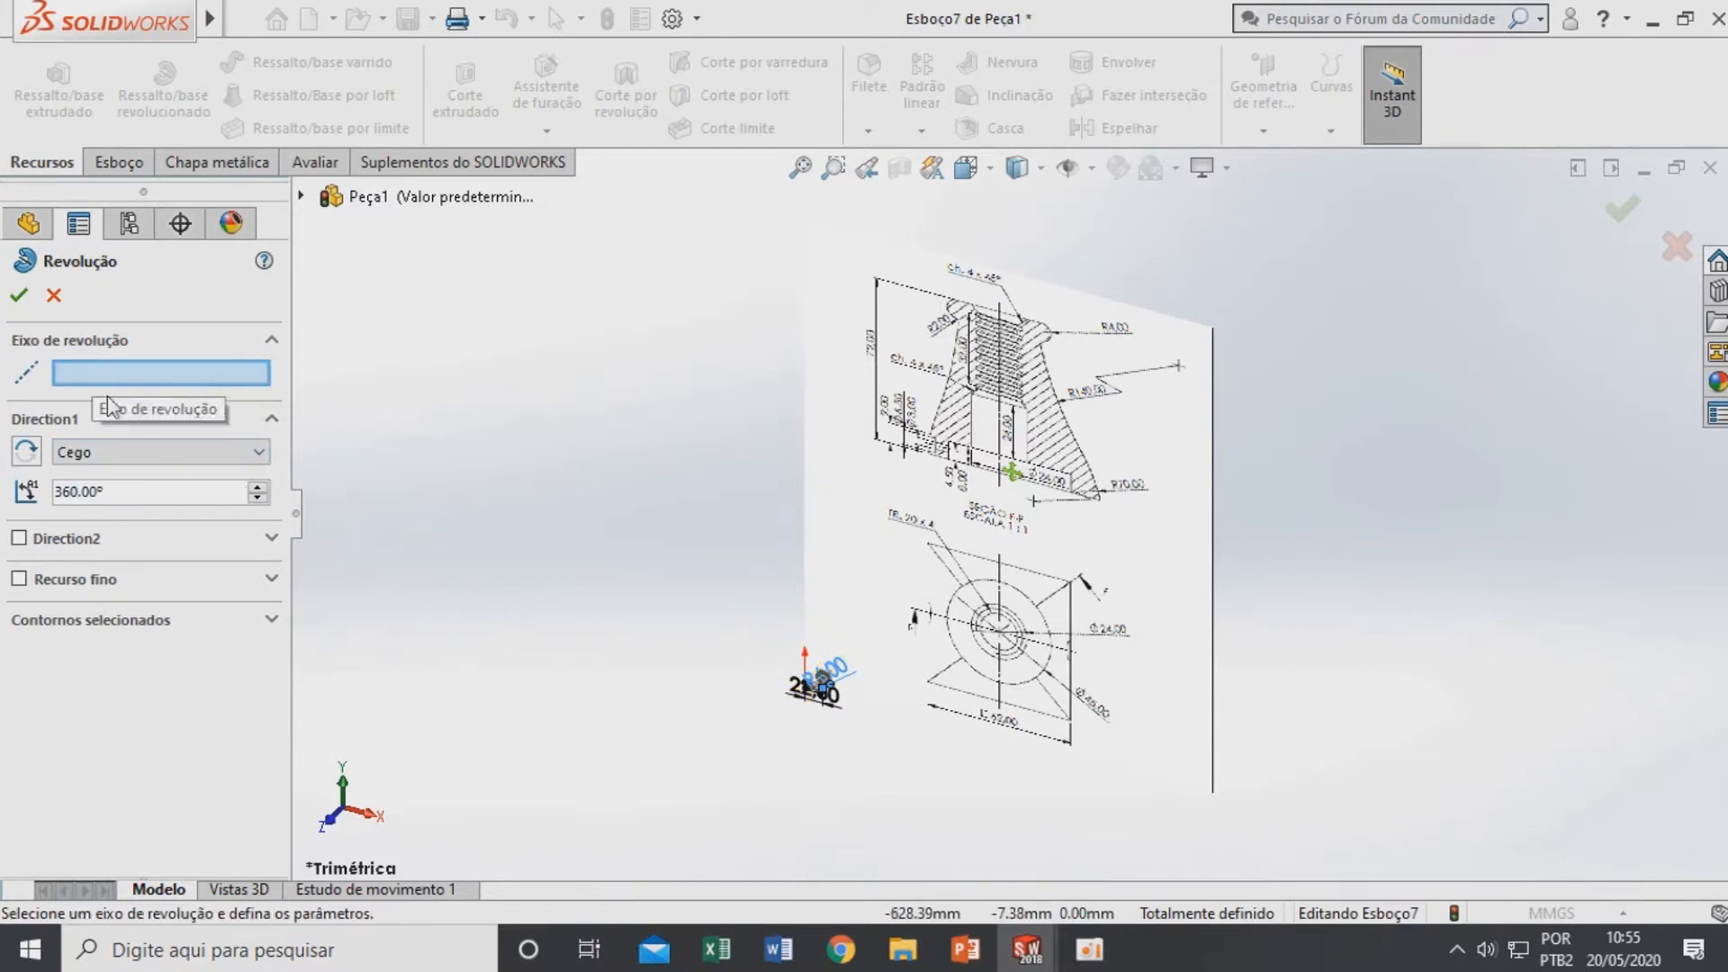
scroll(858, 823, down, 8)
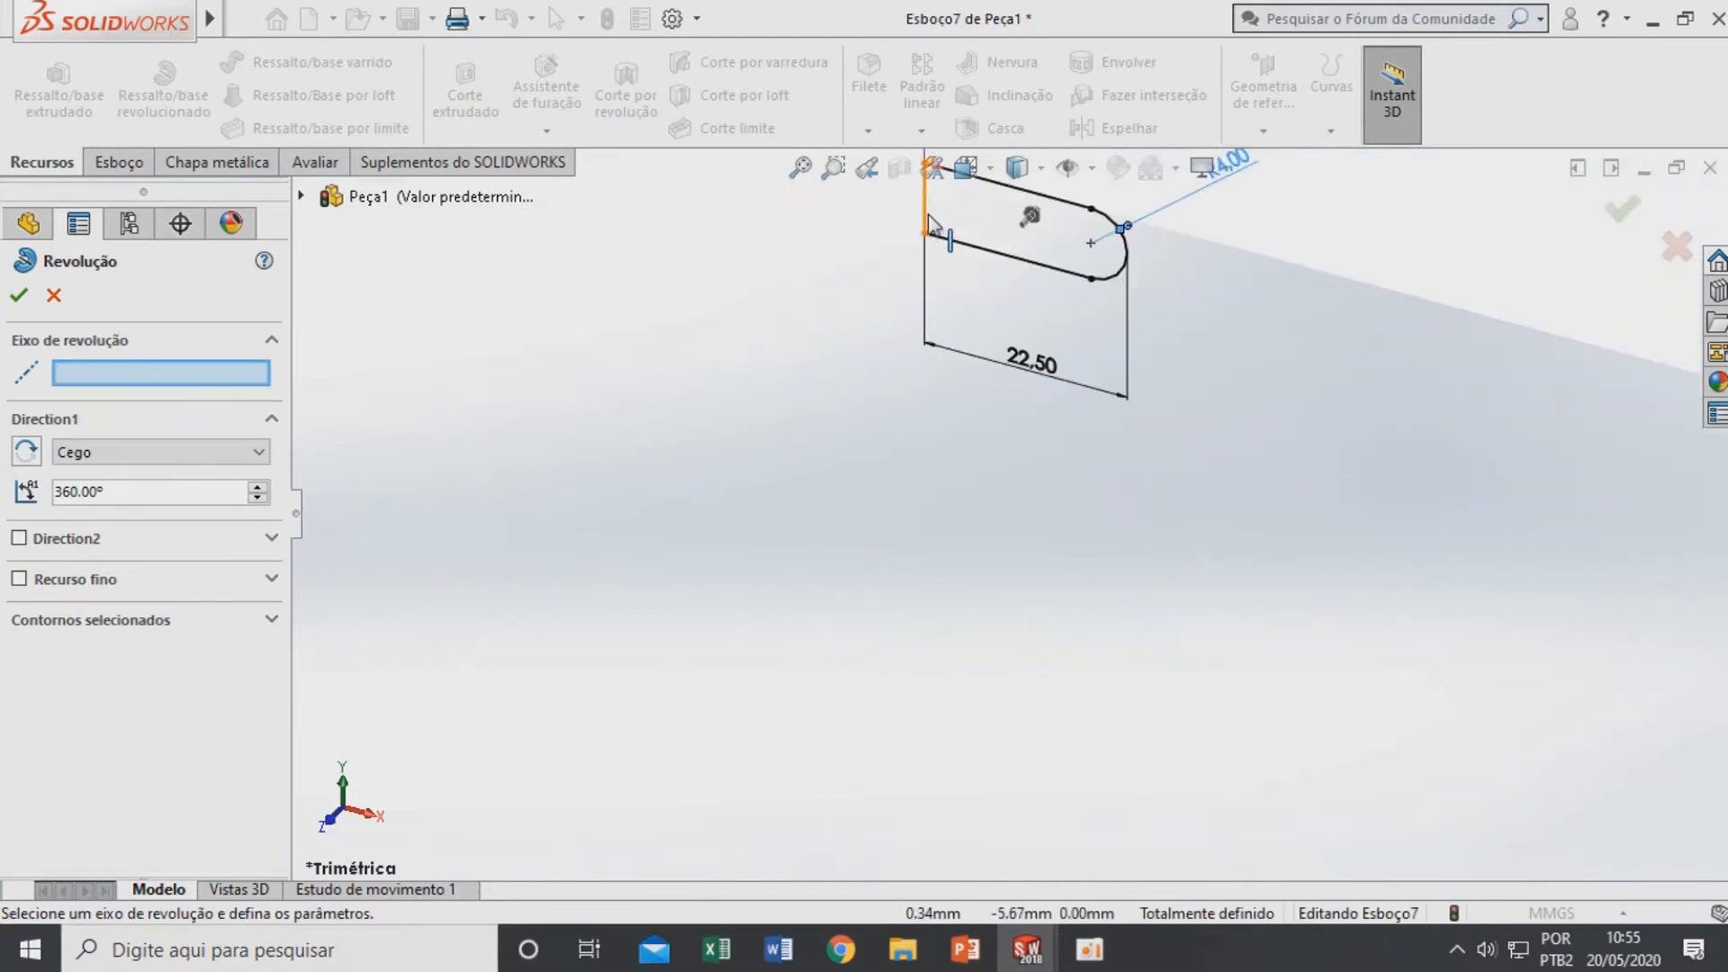
click(930, 220)
scroll(1008, 508, up, 5)
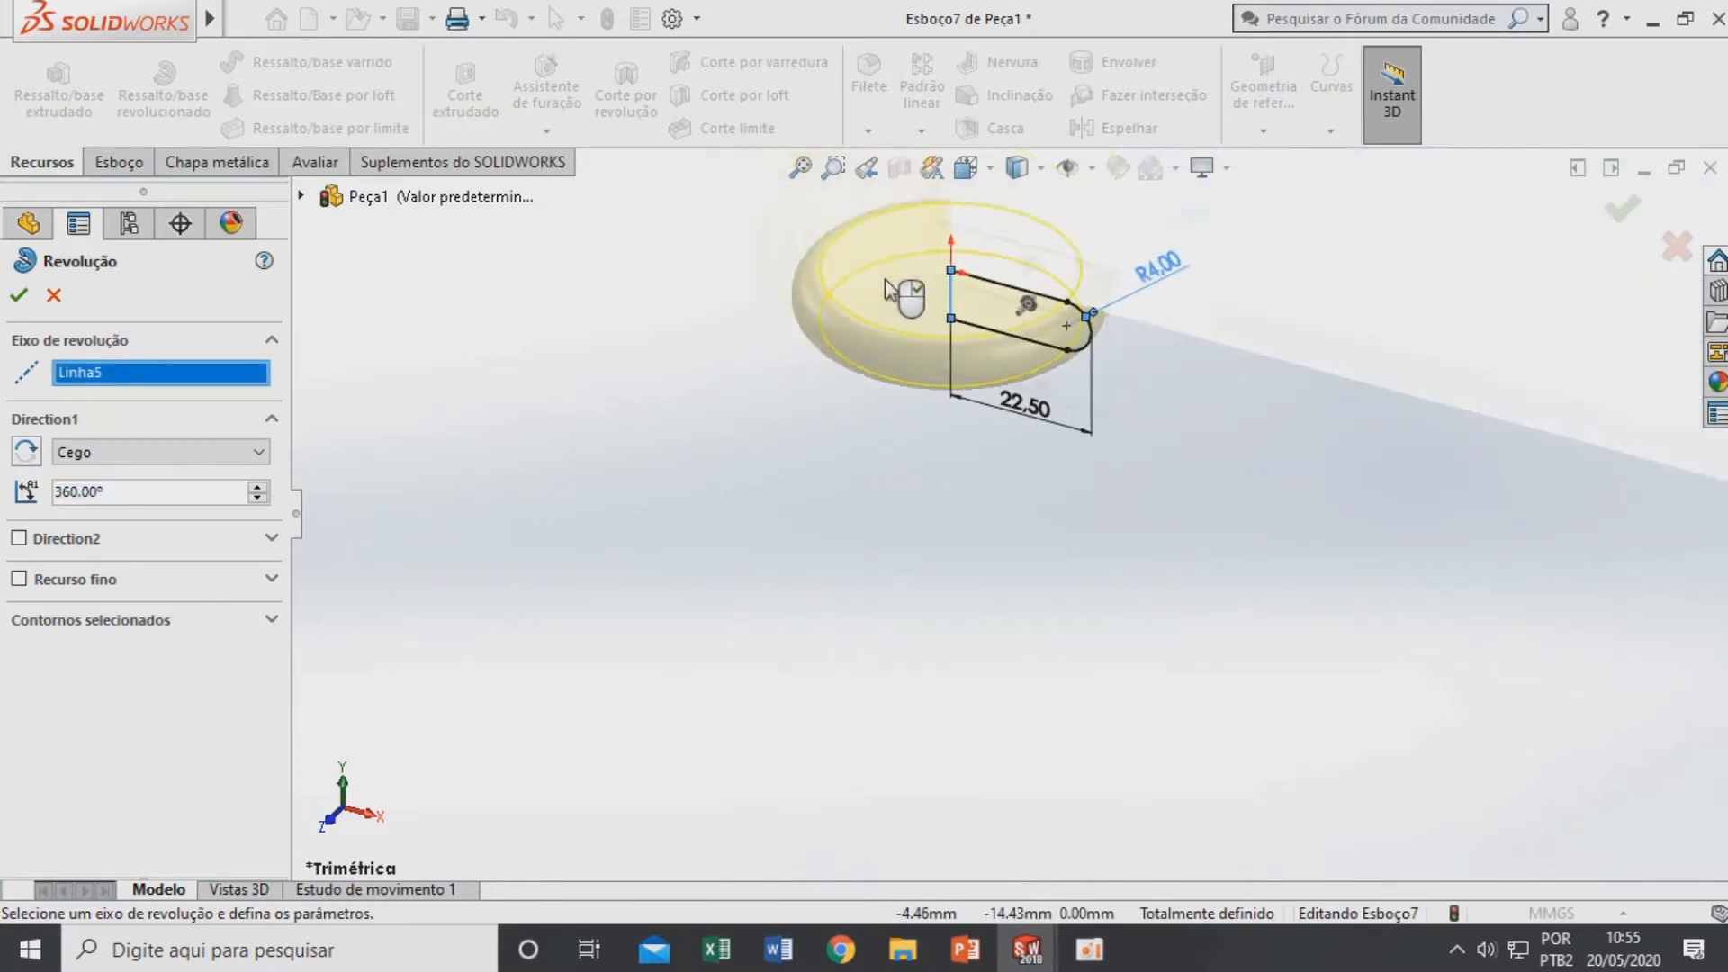
click(18, 298)
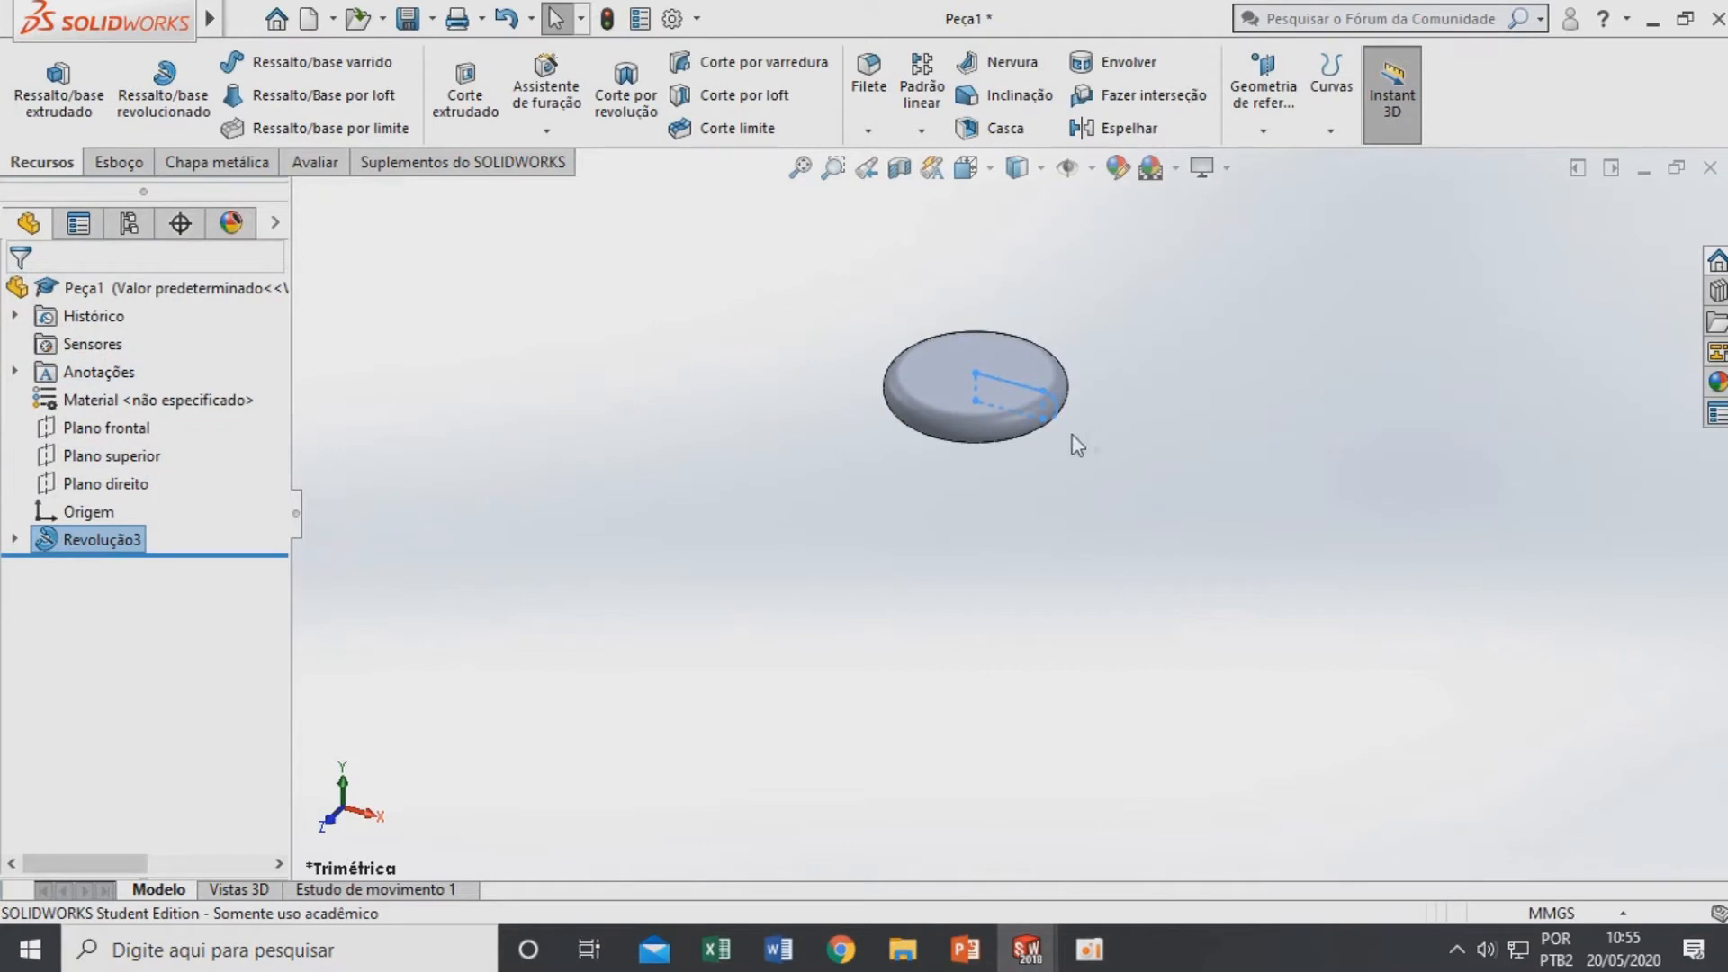
Show the profile sketch of the revolved disc together with its reference drawing
scroll(990, 396, up, 2)
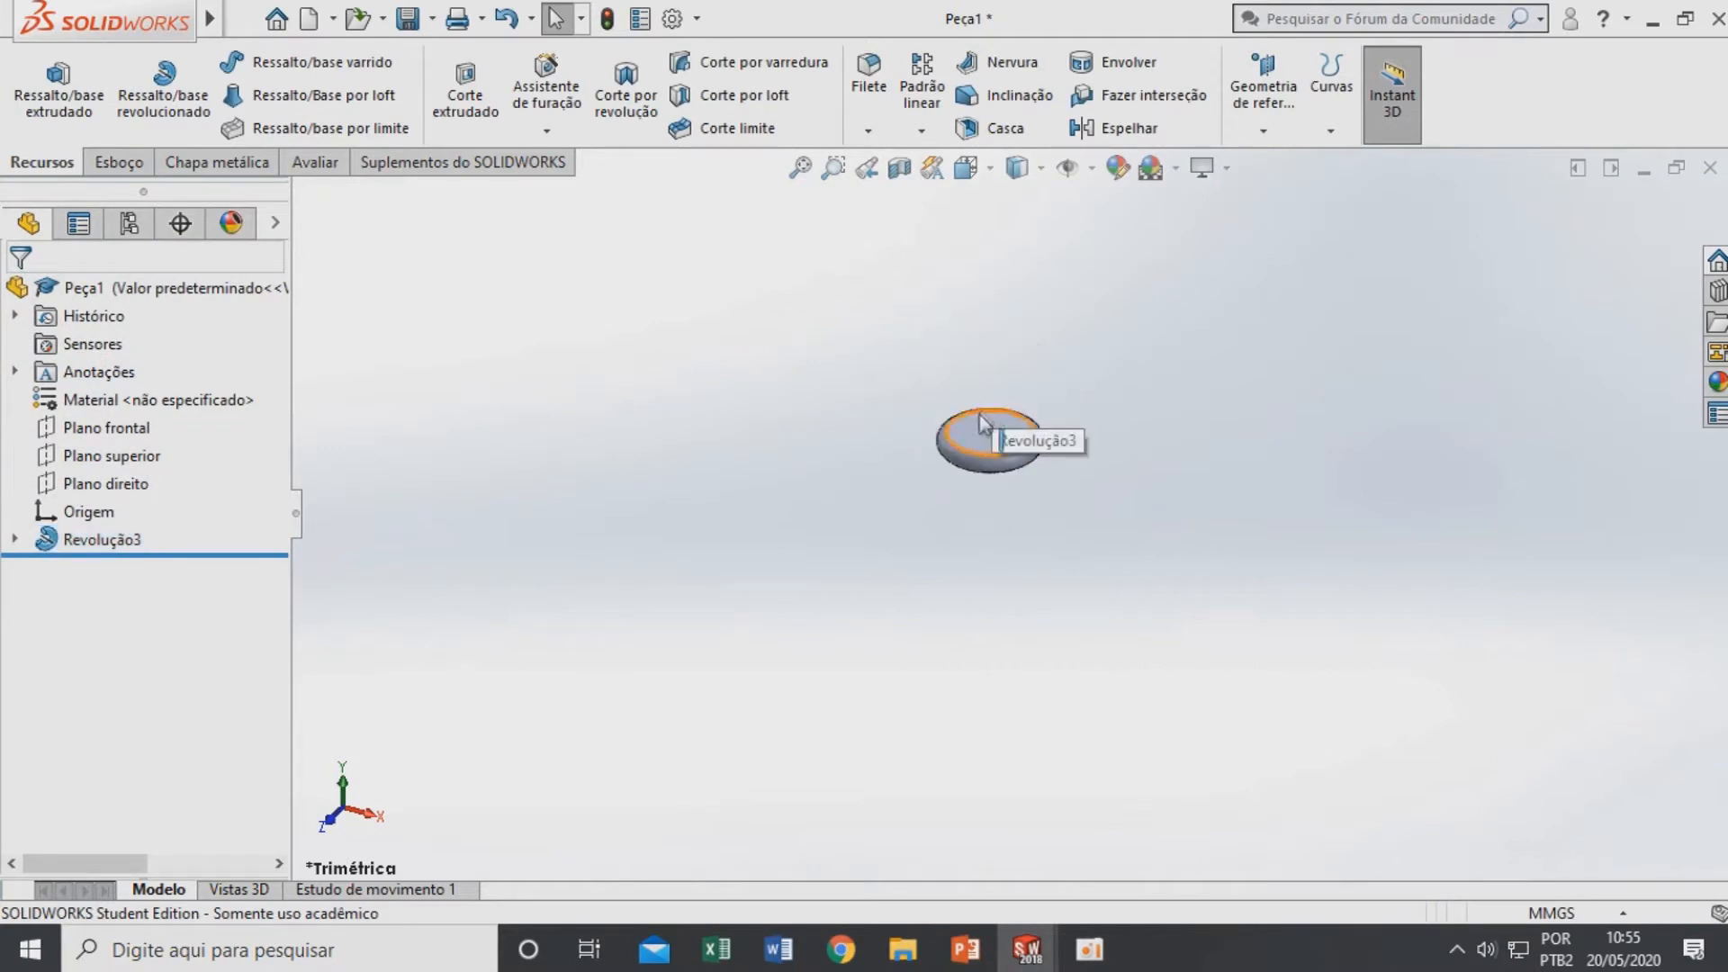
key(ctrl+7)
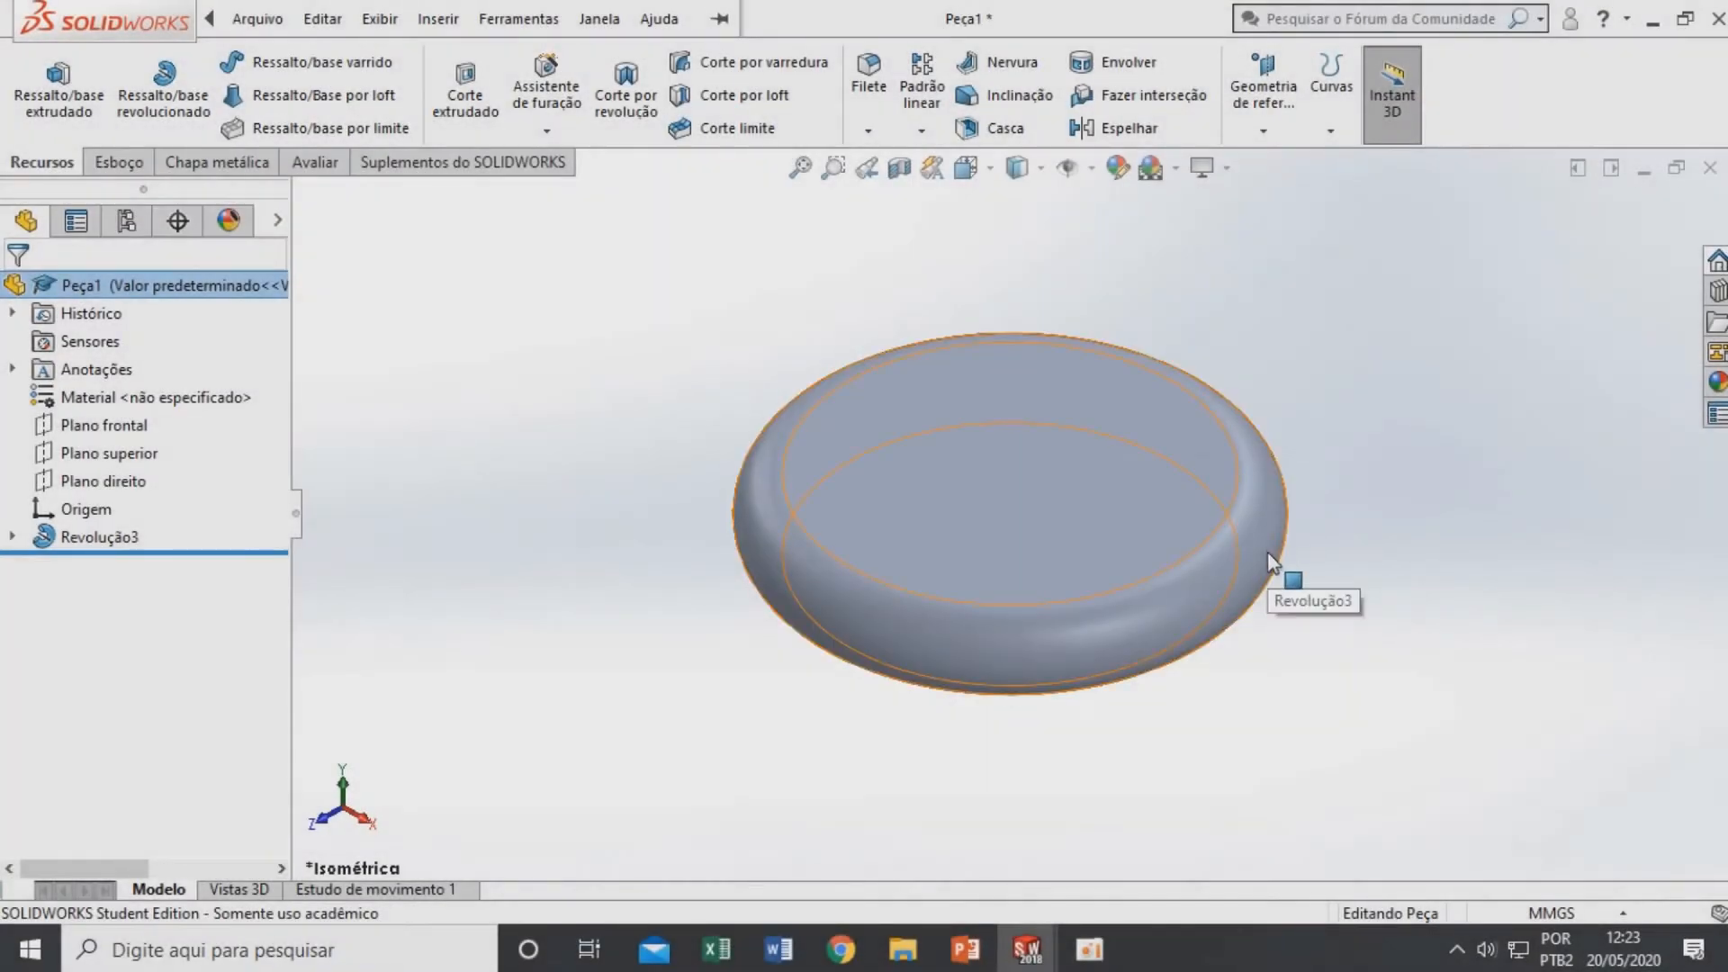
click(13, 537)
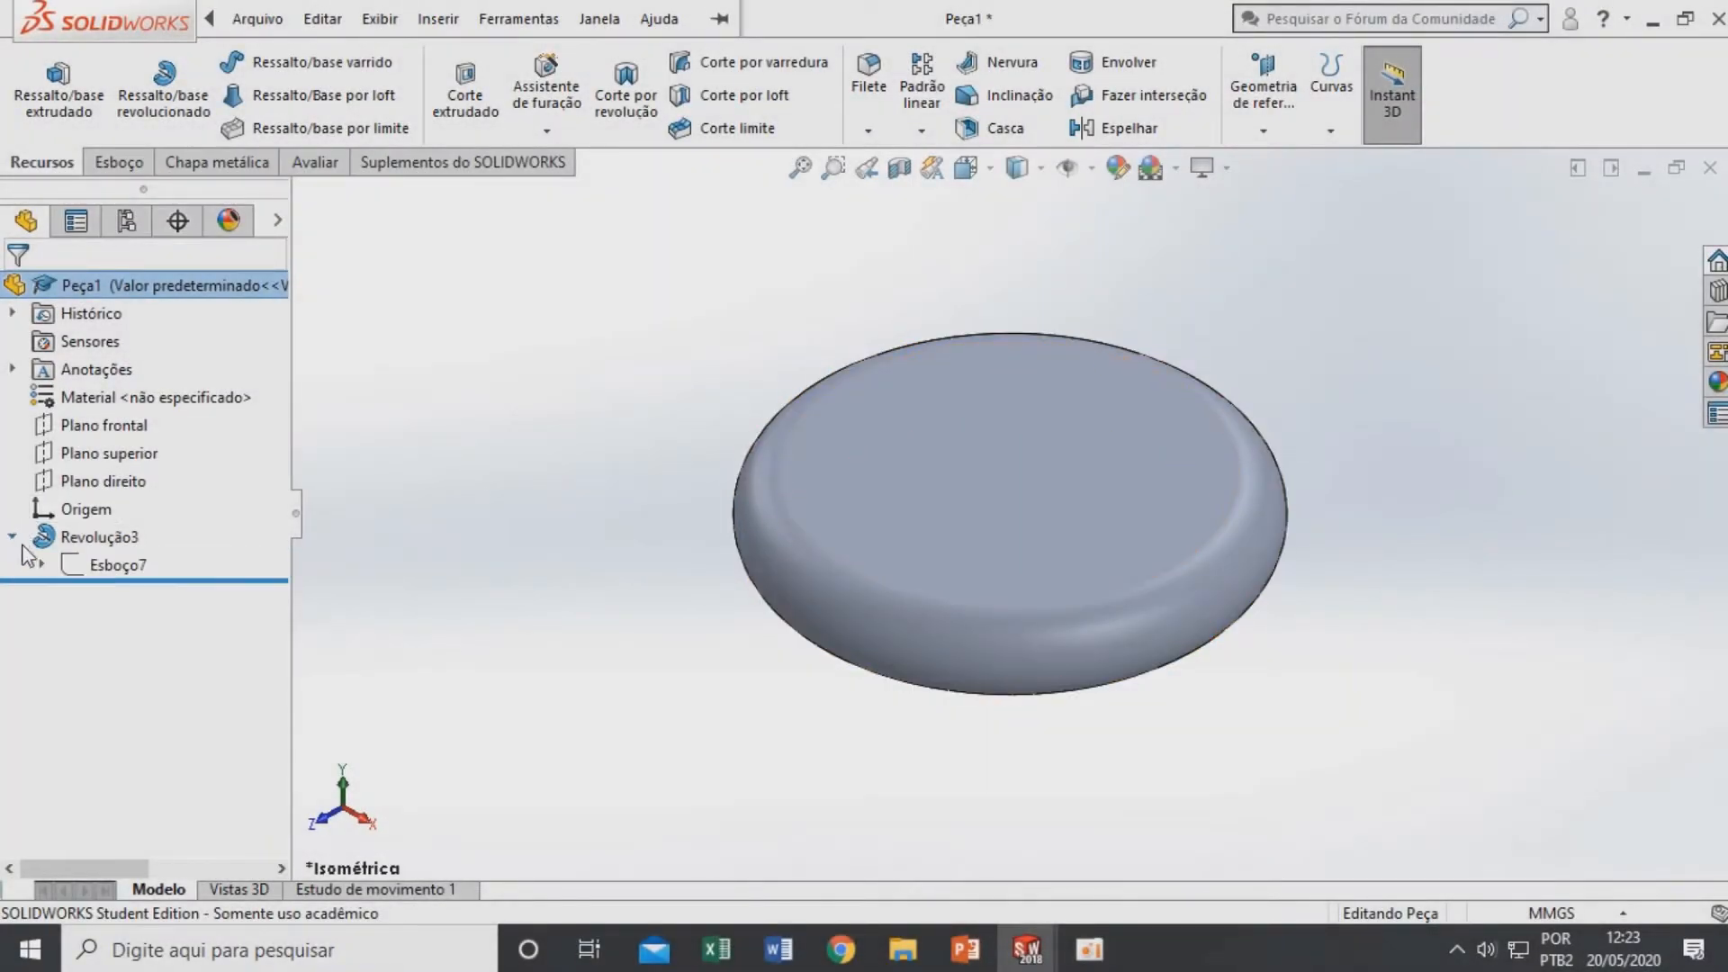
right_click(77, 576)
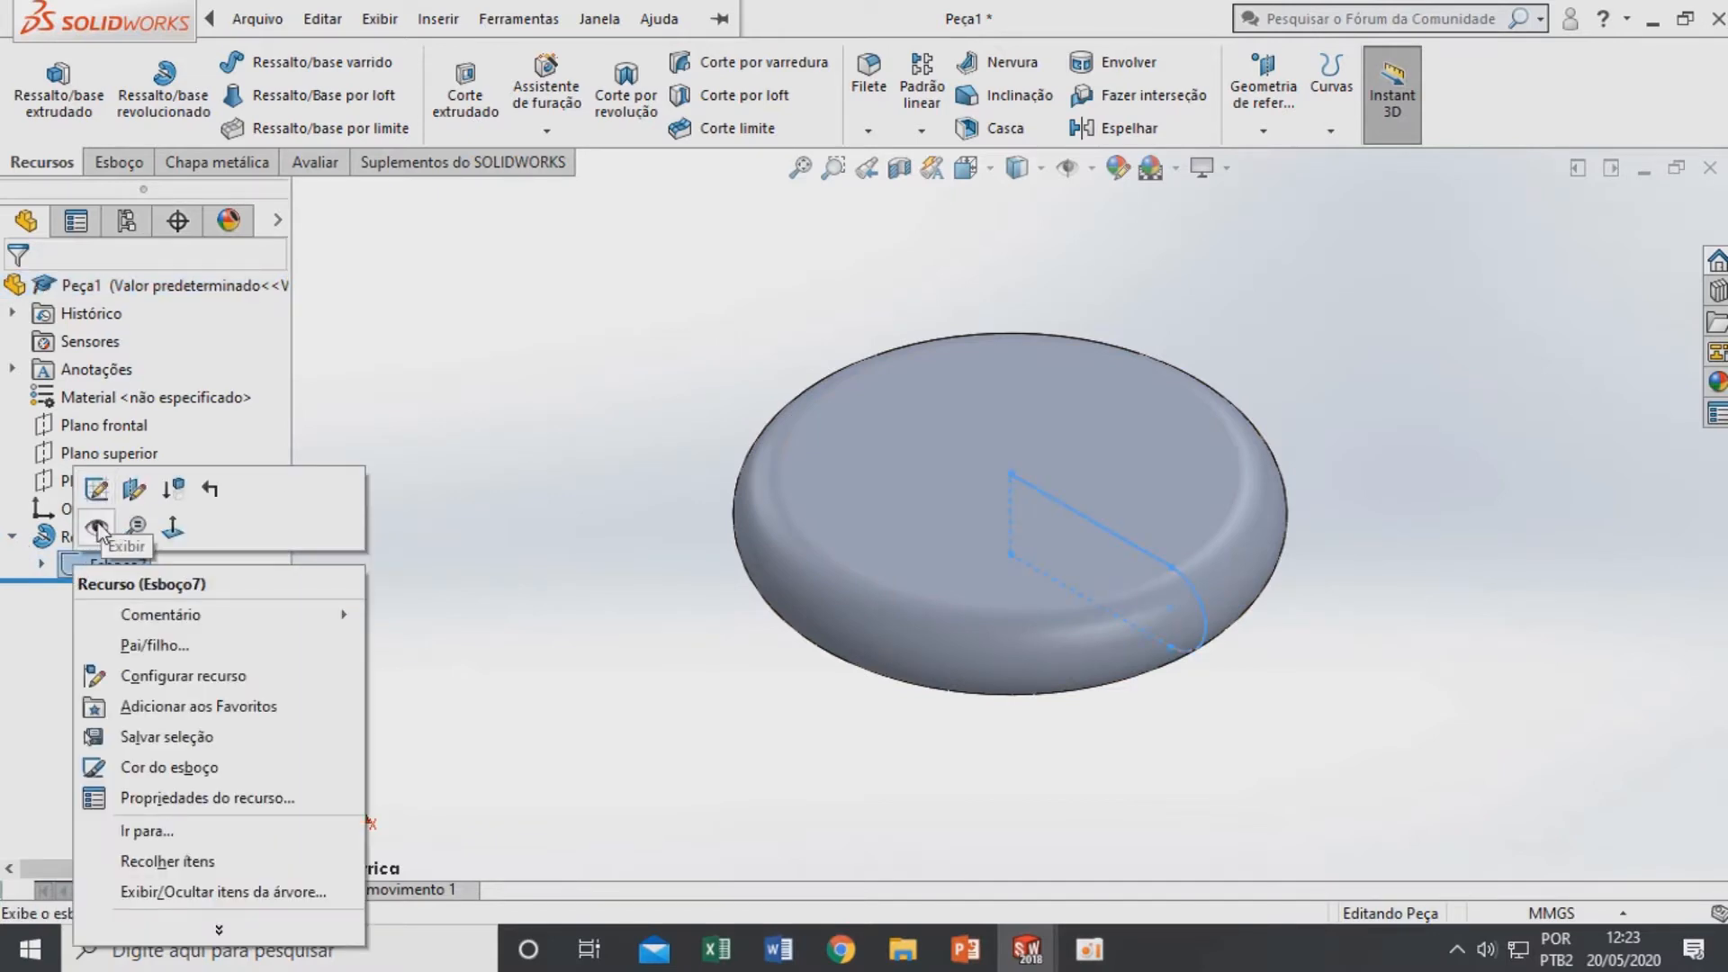
click(96, 528)
Examine section F-F and the plan view of the reference drawing for the body's neck, height and base dimensions
scroll(913, 559, up, 8)
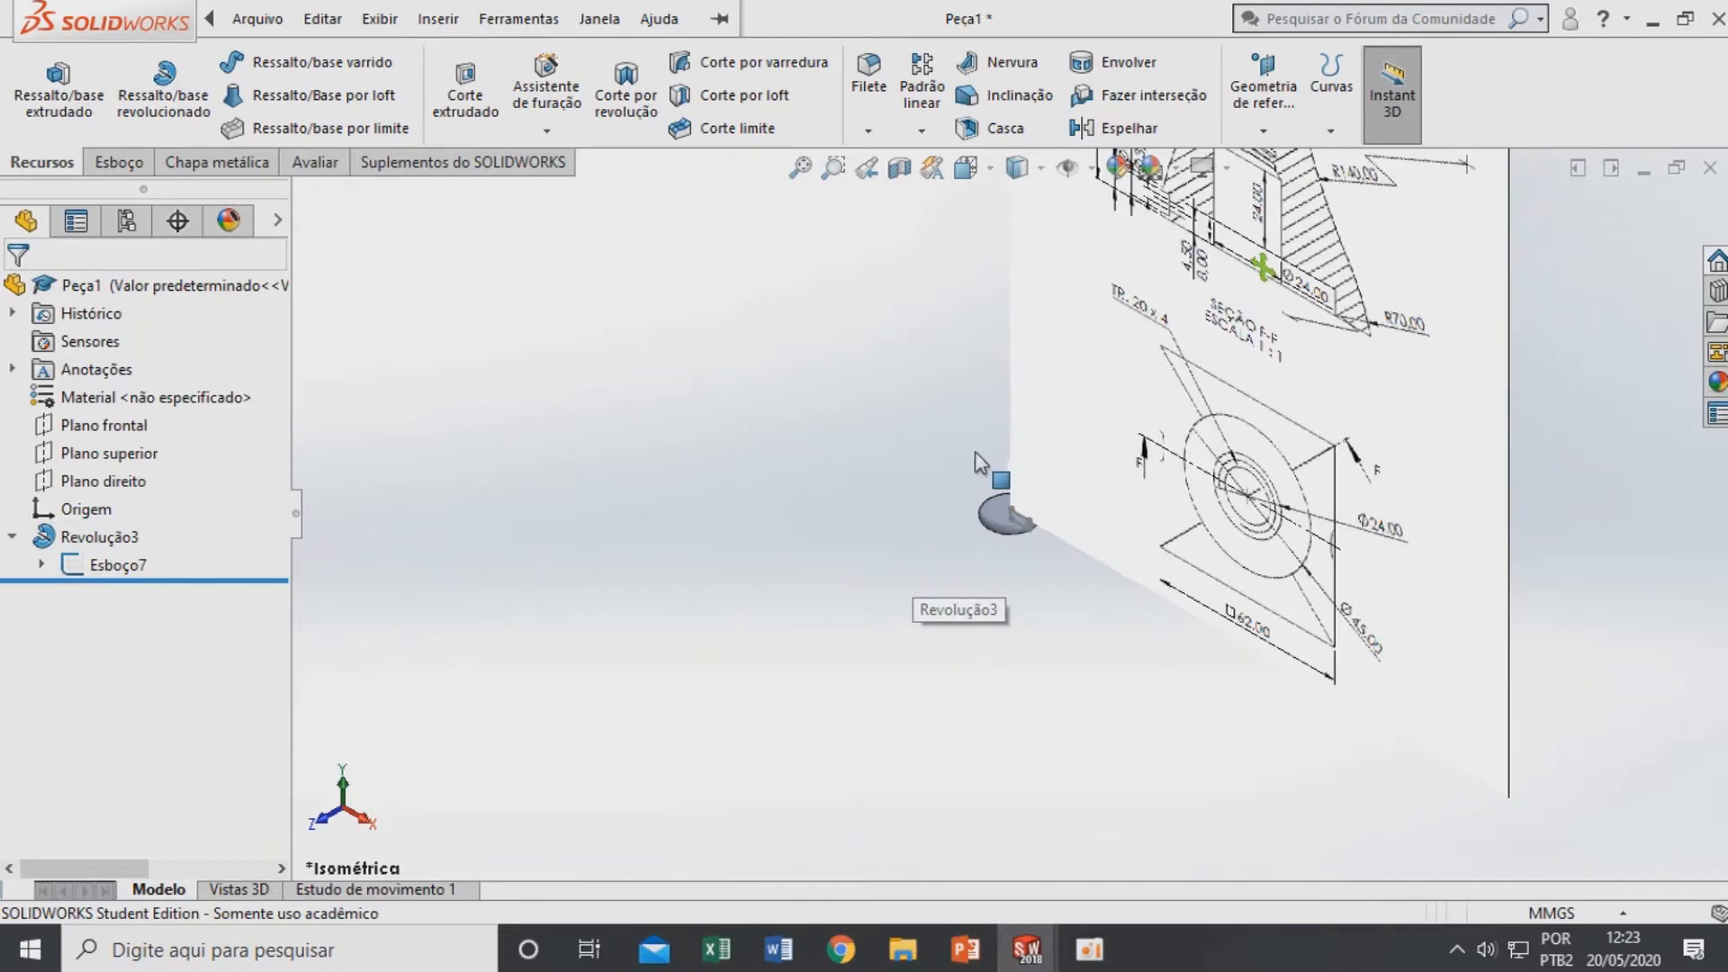
key(ctrl+1)
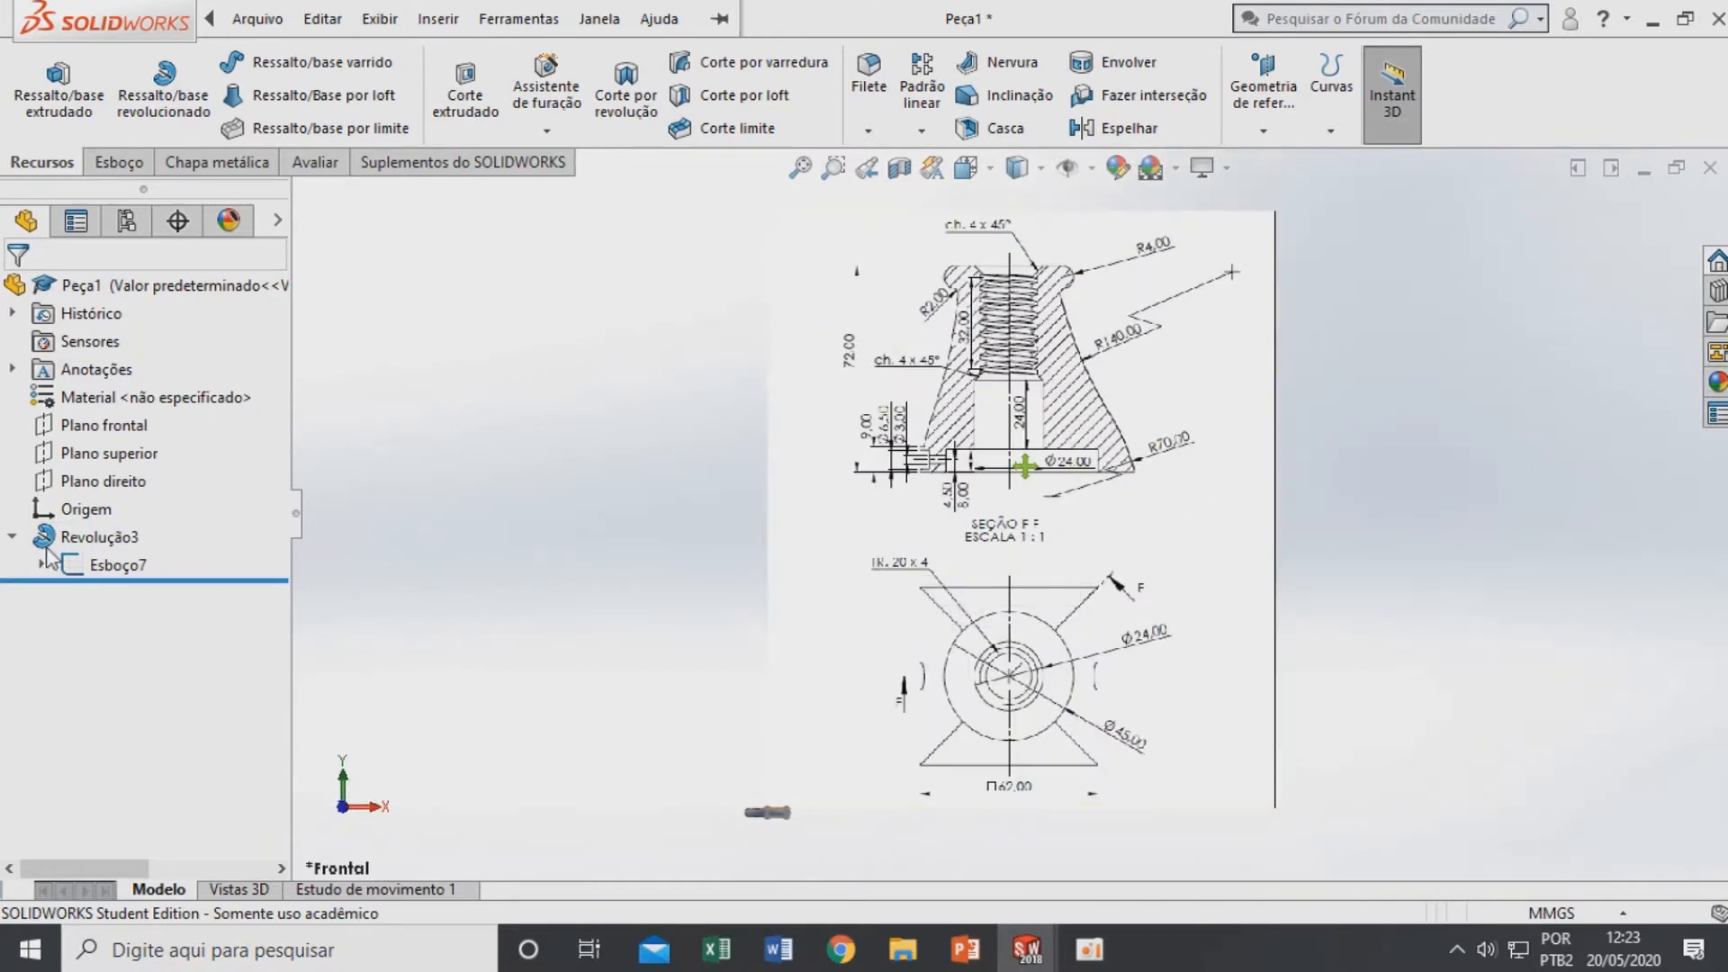
scroll(988, 353, down, 5)
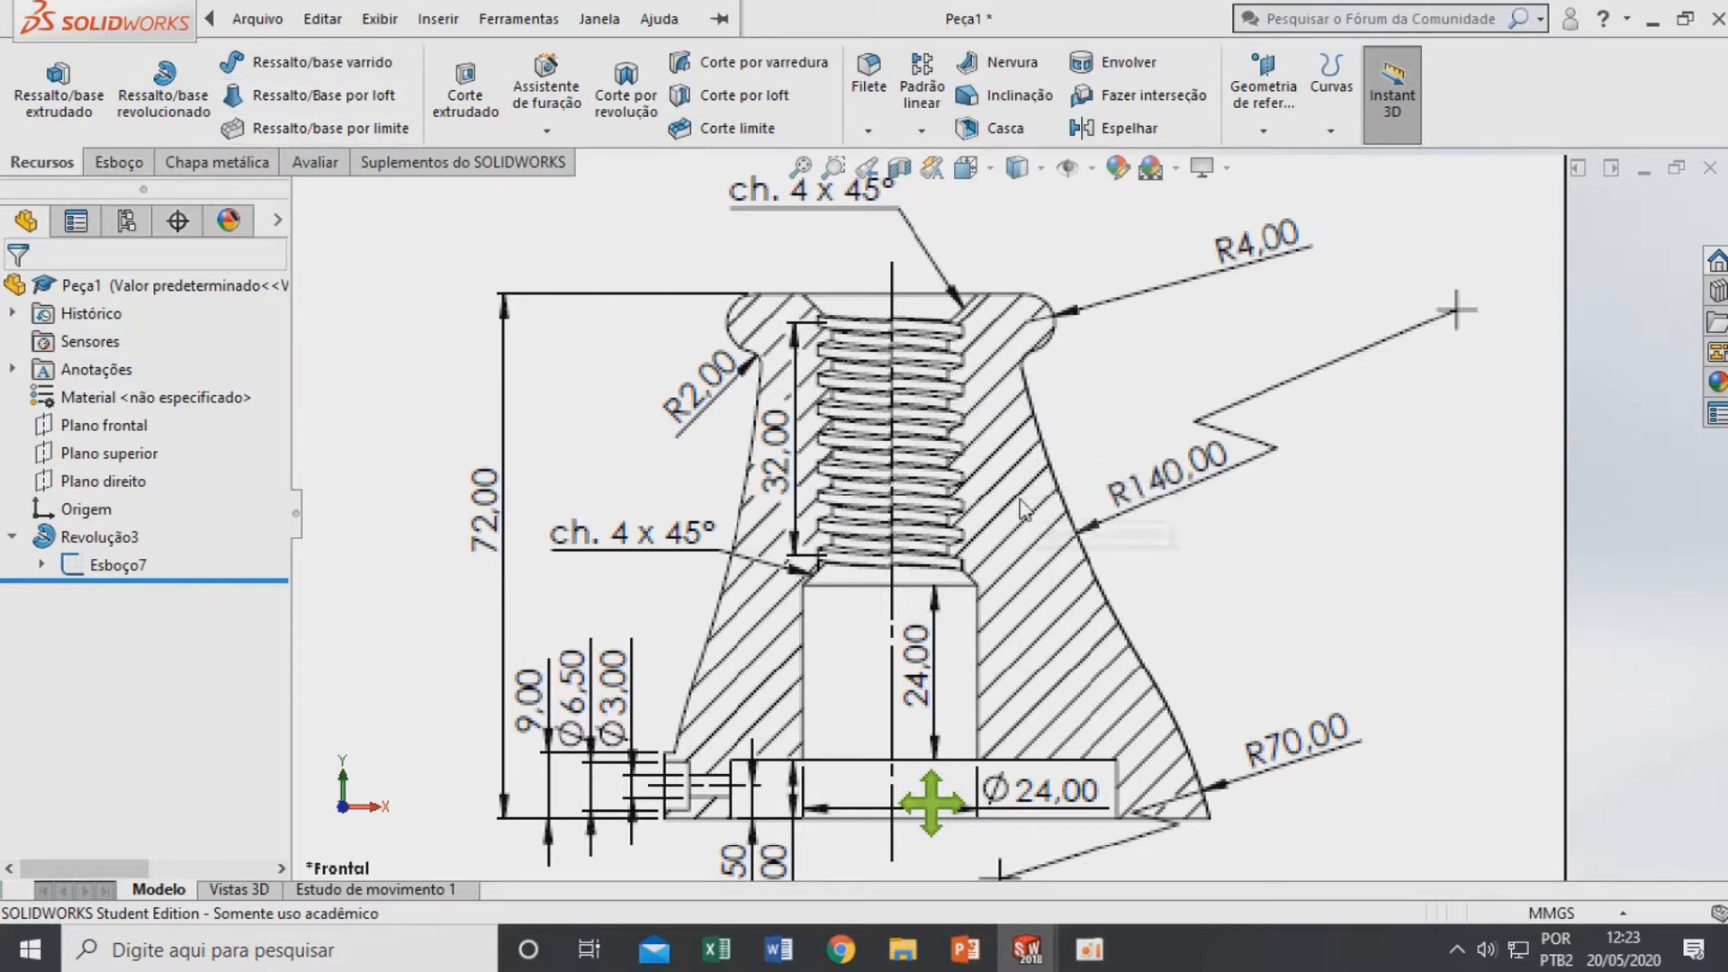
scroll(1022, 509, up, 1)
scroll(1022, 411, down, 2)
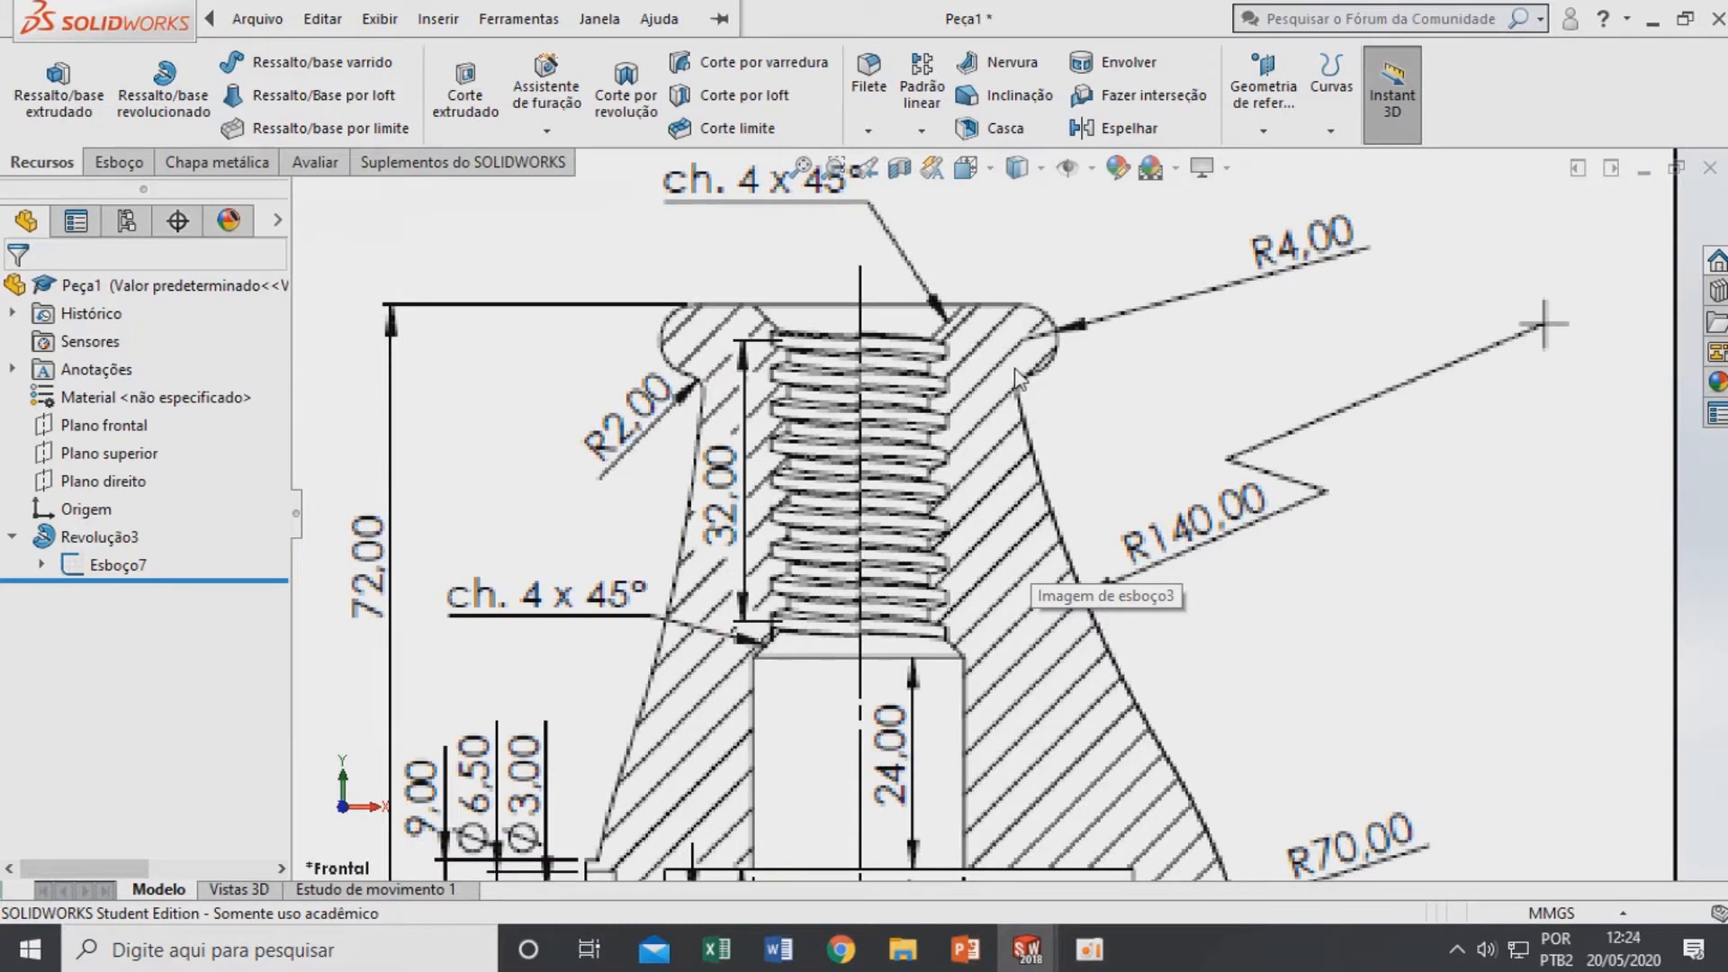
scroll(1031, 364, up, 3)
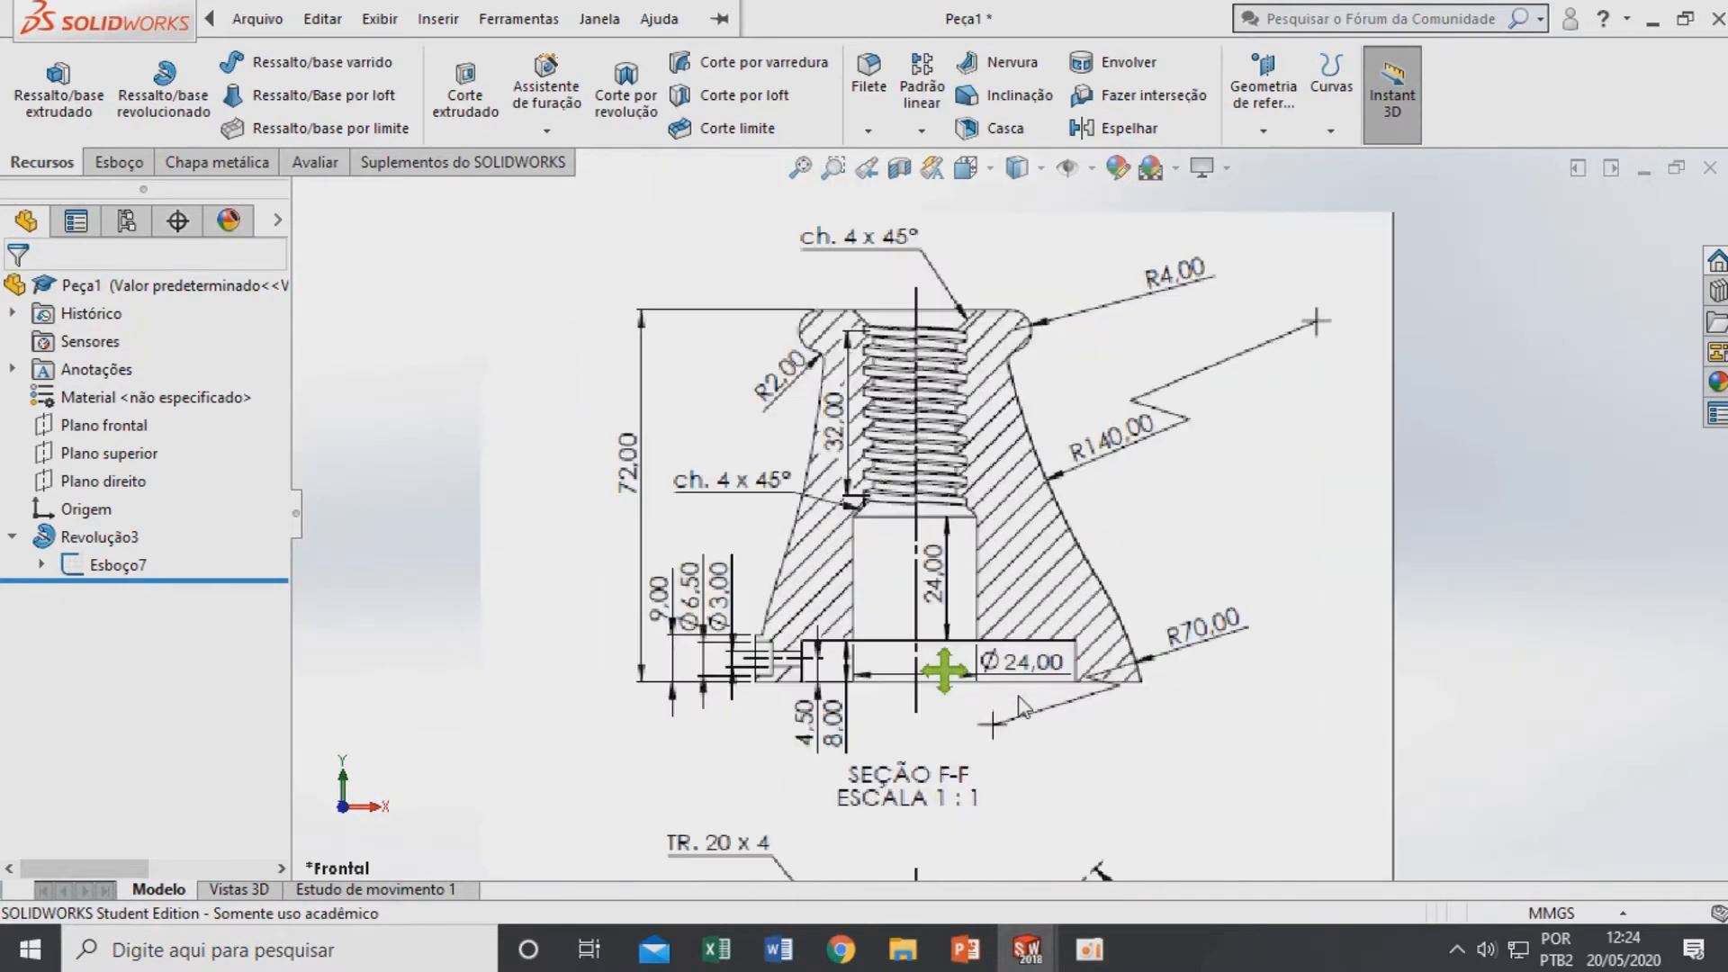
scroll(994, 778, up, 2)
scroll(990, 774, down, 5)
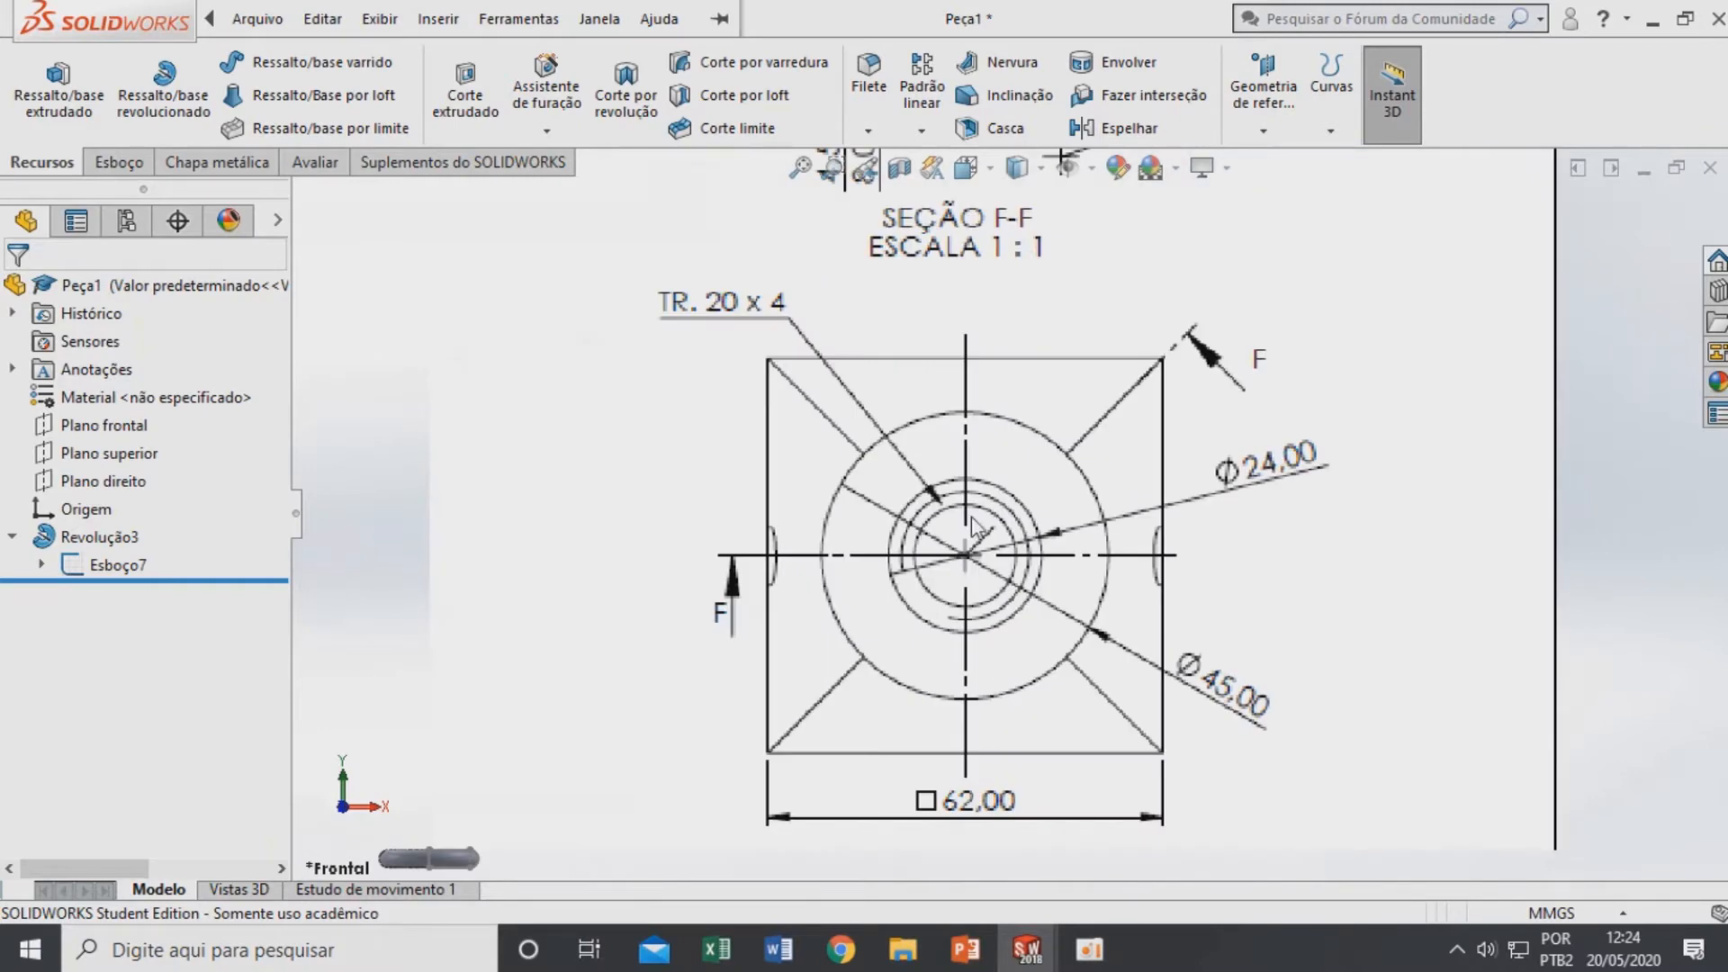
scroll(1044, 287, up, 3)
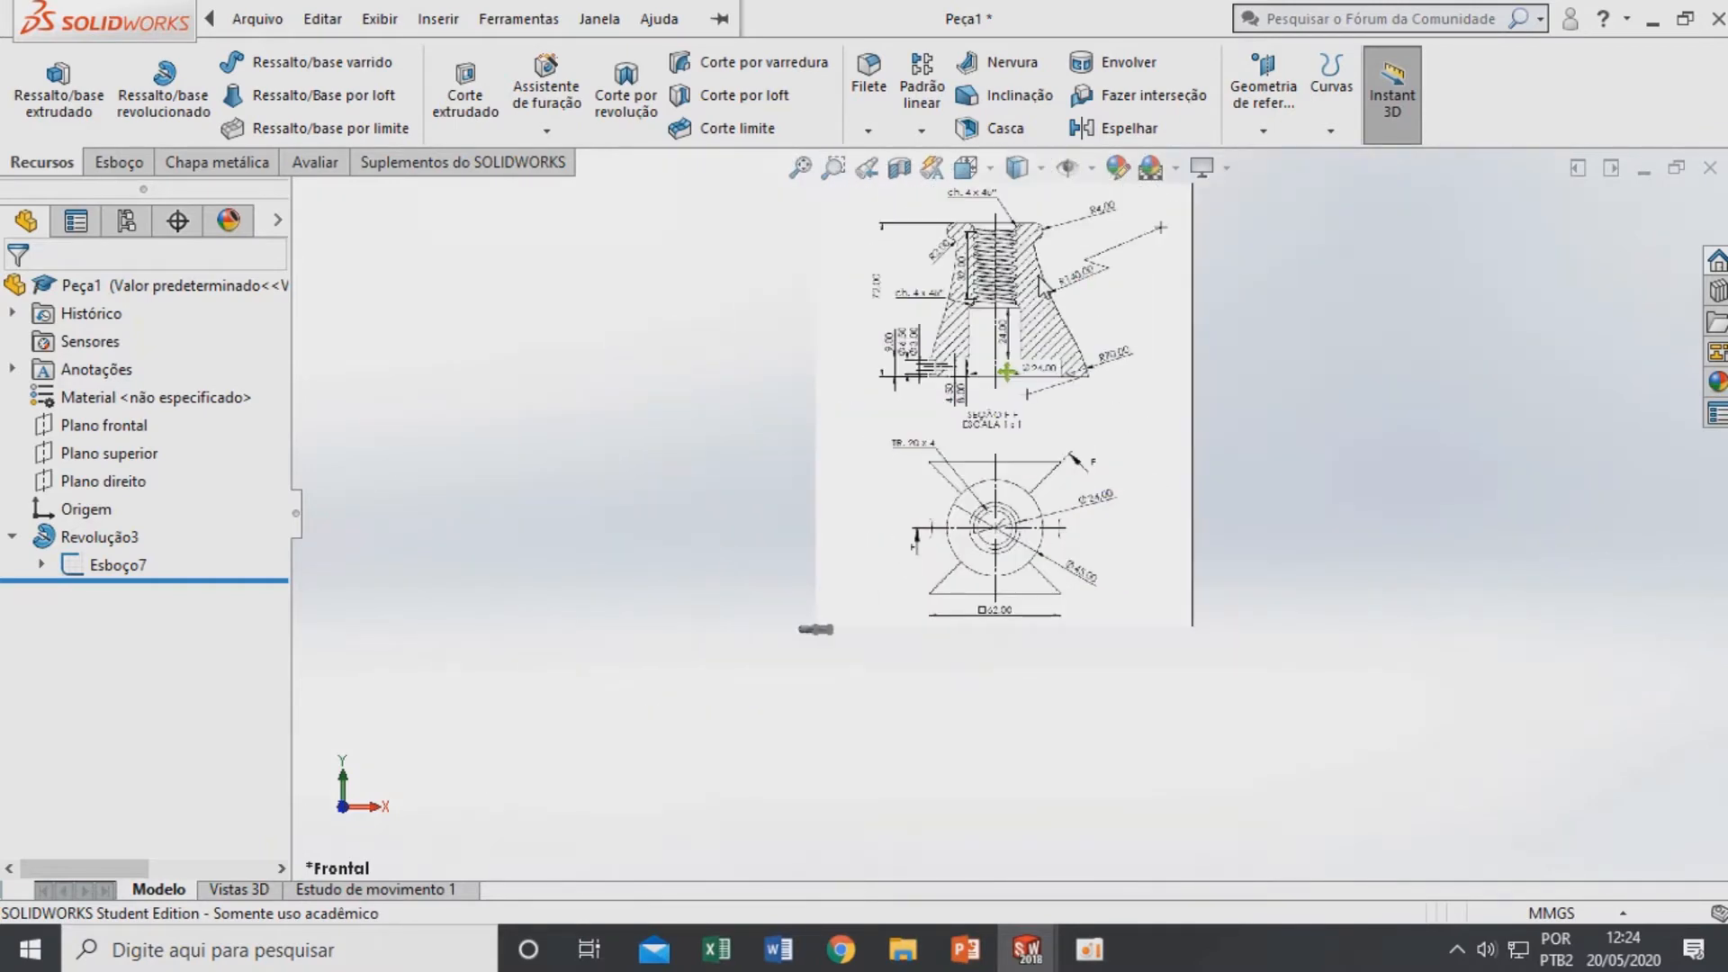
scroll(1002, 485, up, 2)
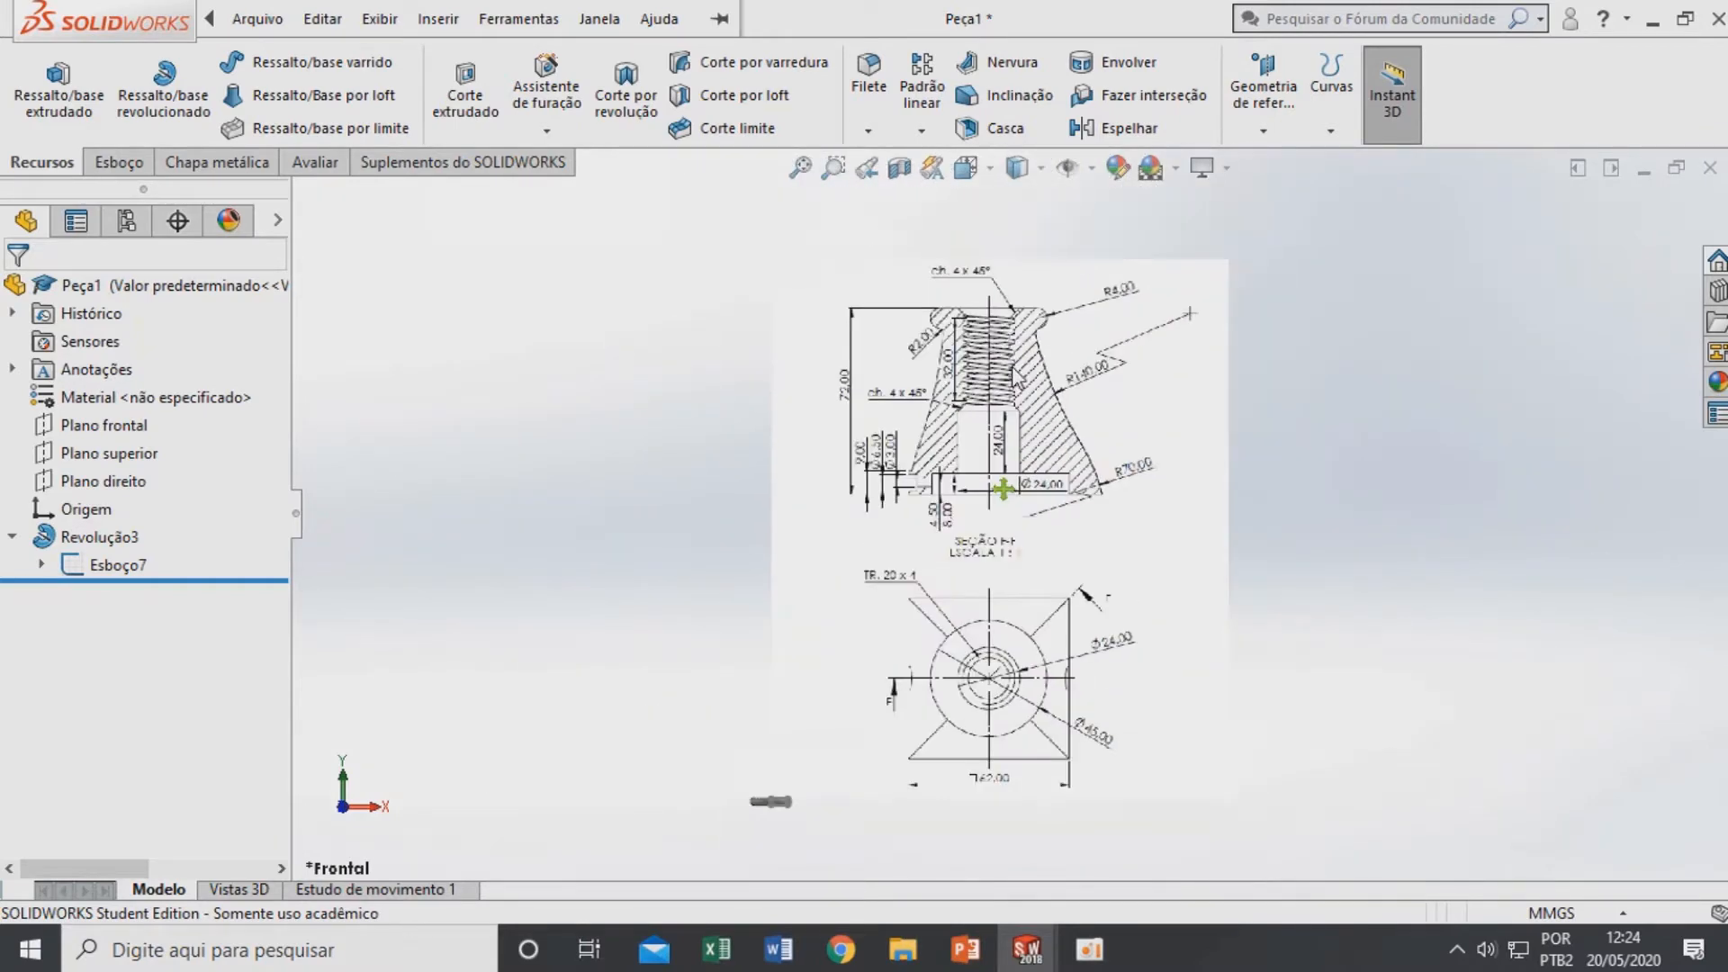
Start a sketch on the disc's flat underside and draw a circle about 33 mm in diameter centred on the origin
mouse_move(725, 804)
middle_down()
mouse_move(745, 605)
mouse_move(790, 726)
middle_up()
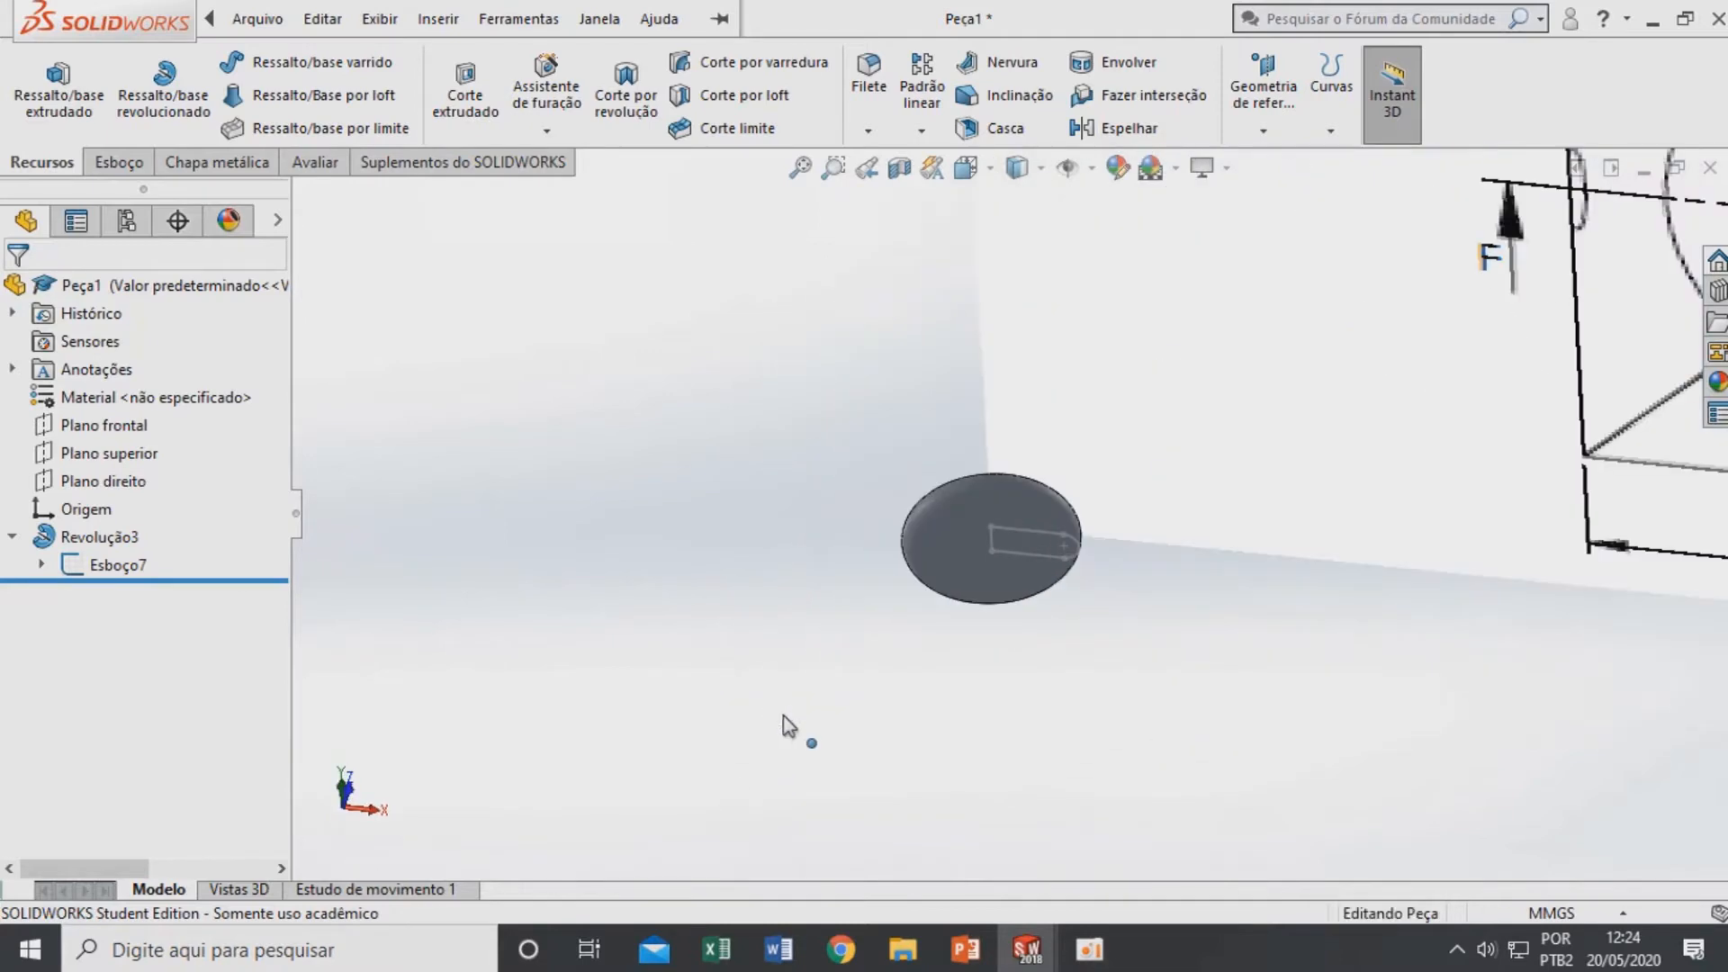
right_click(963, 564)
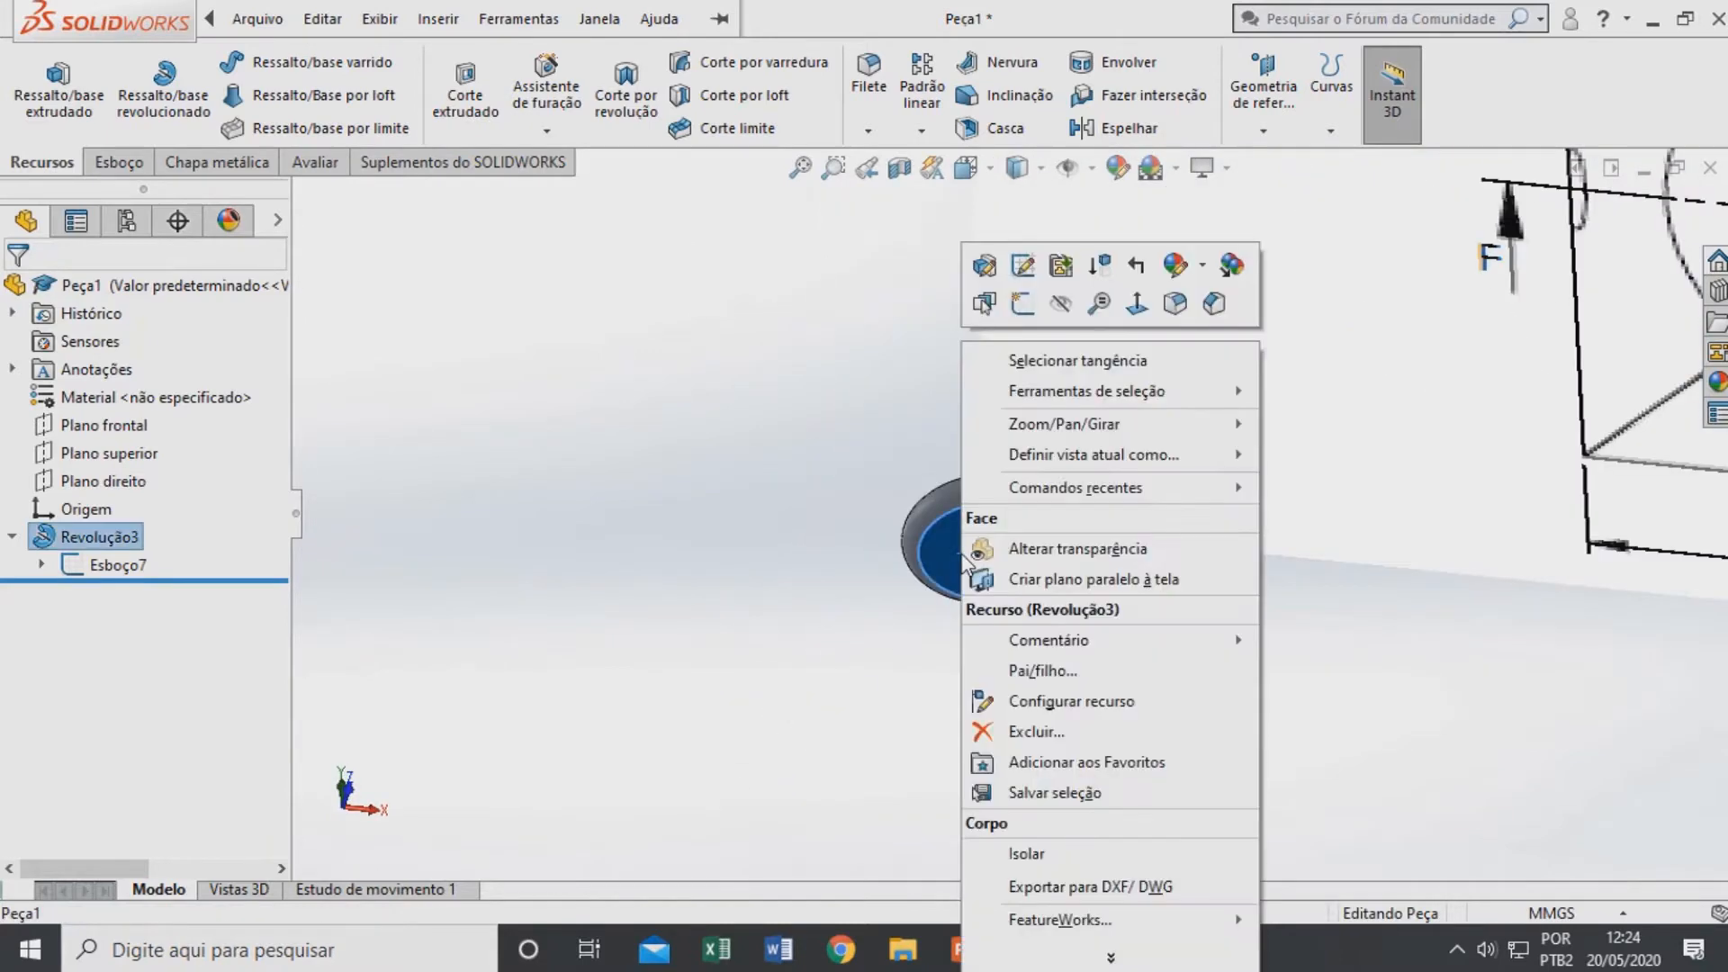
click(1020, 304)
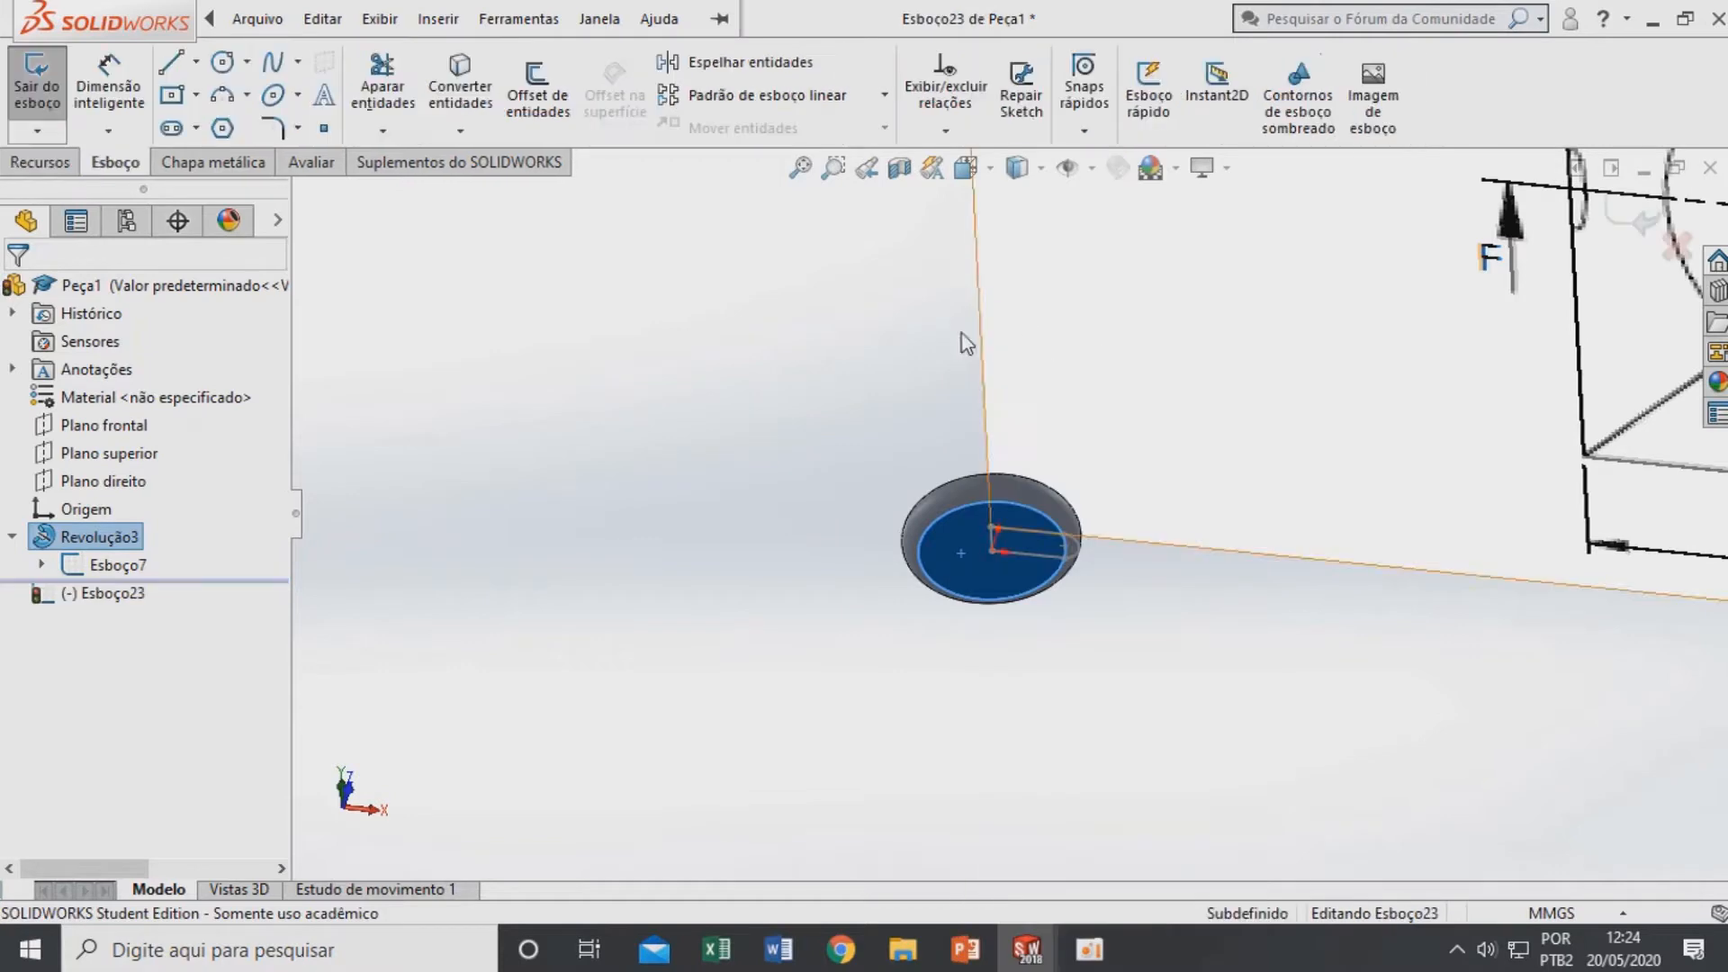
scroll(1087, 576, down, 4)
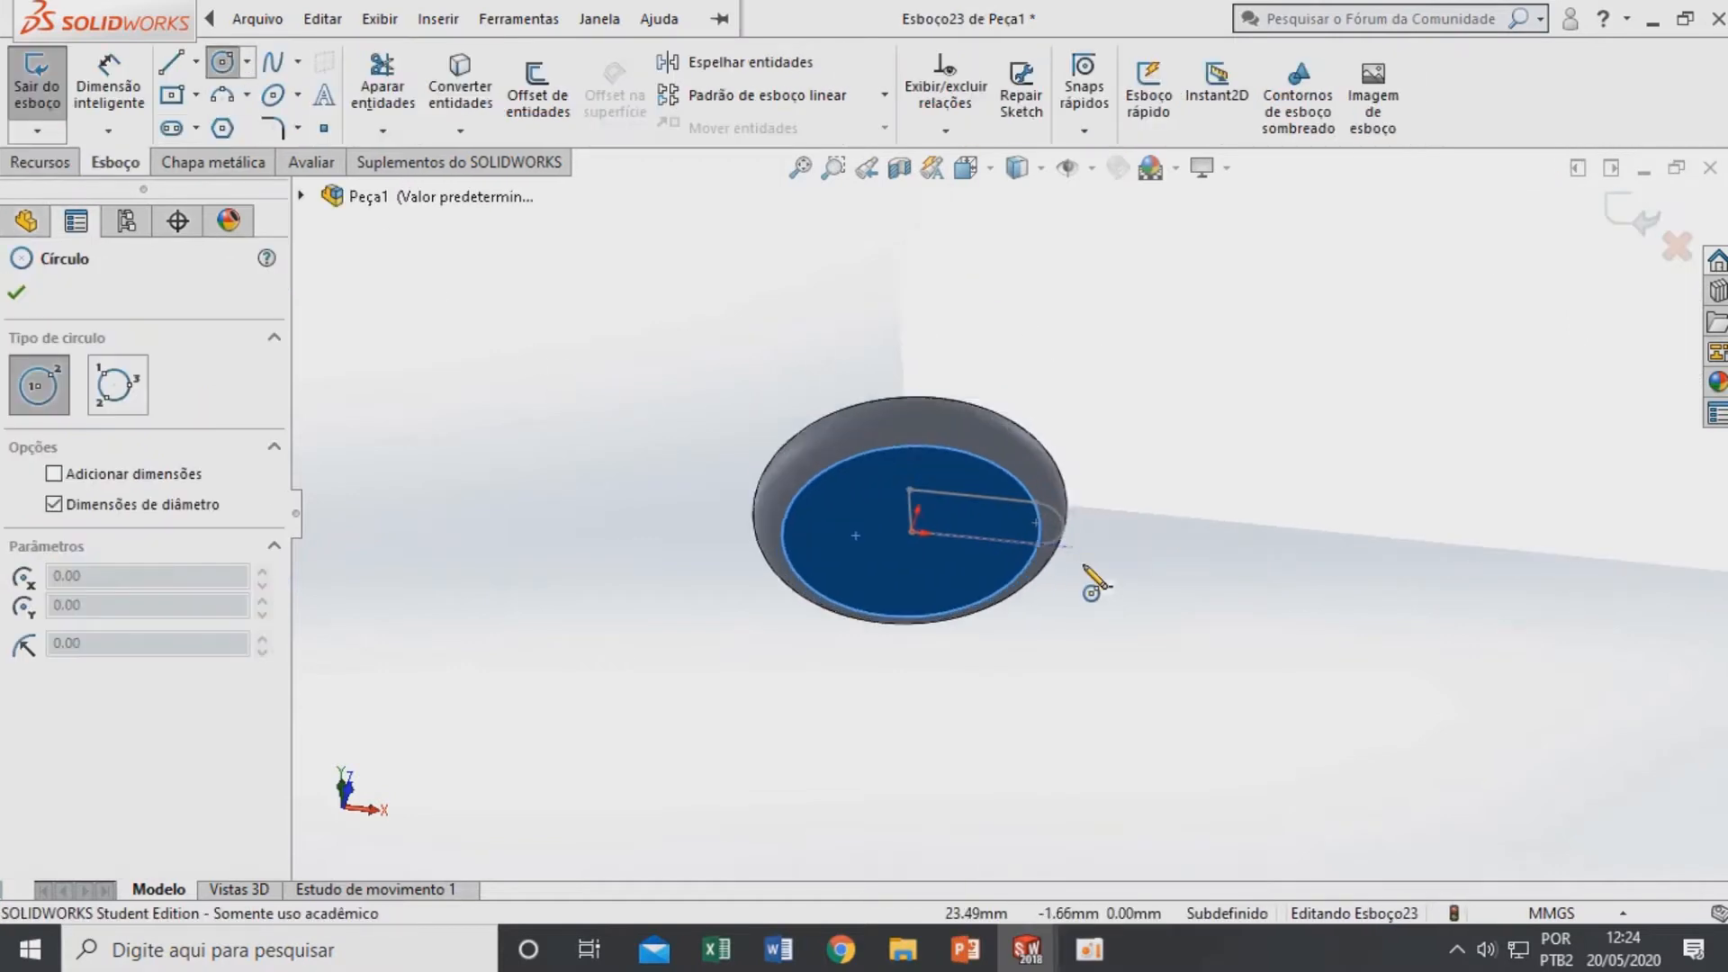
click(873, 521)
click(900, 630)
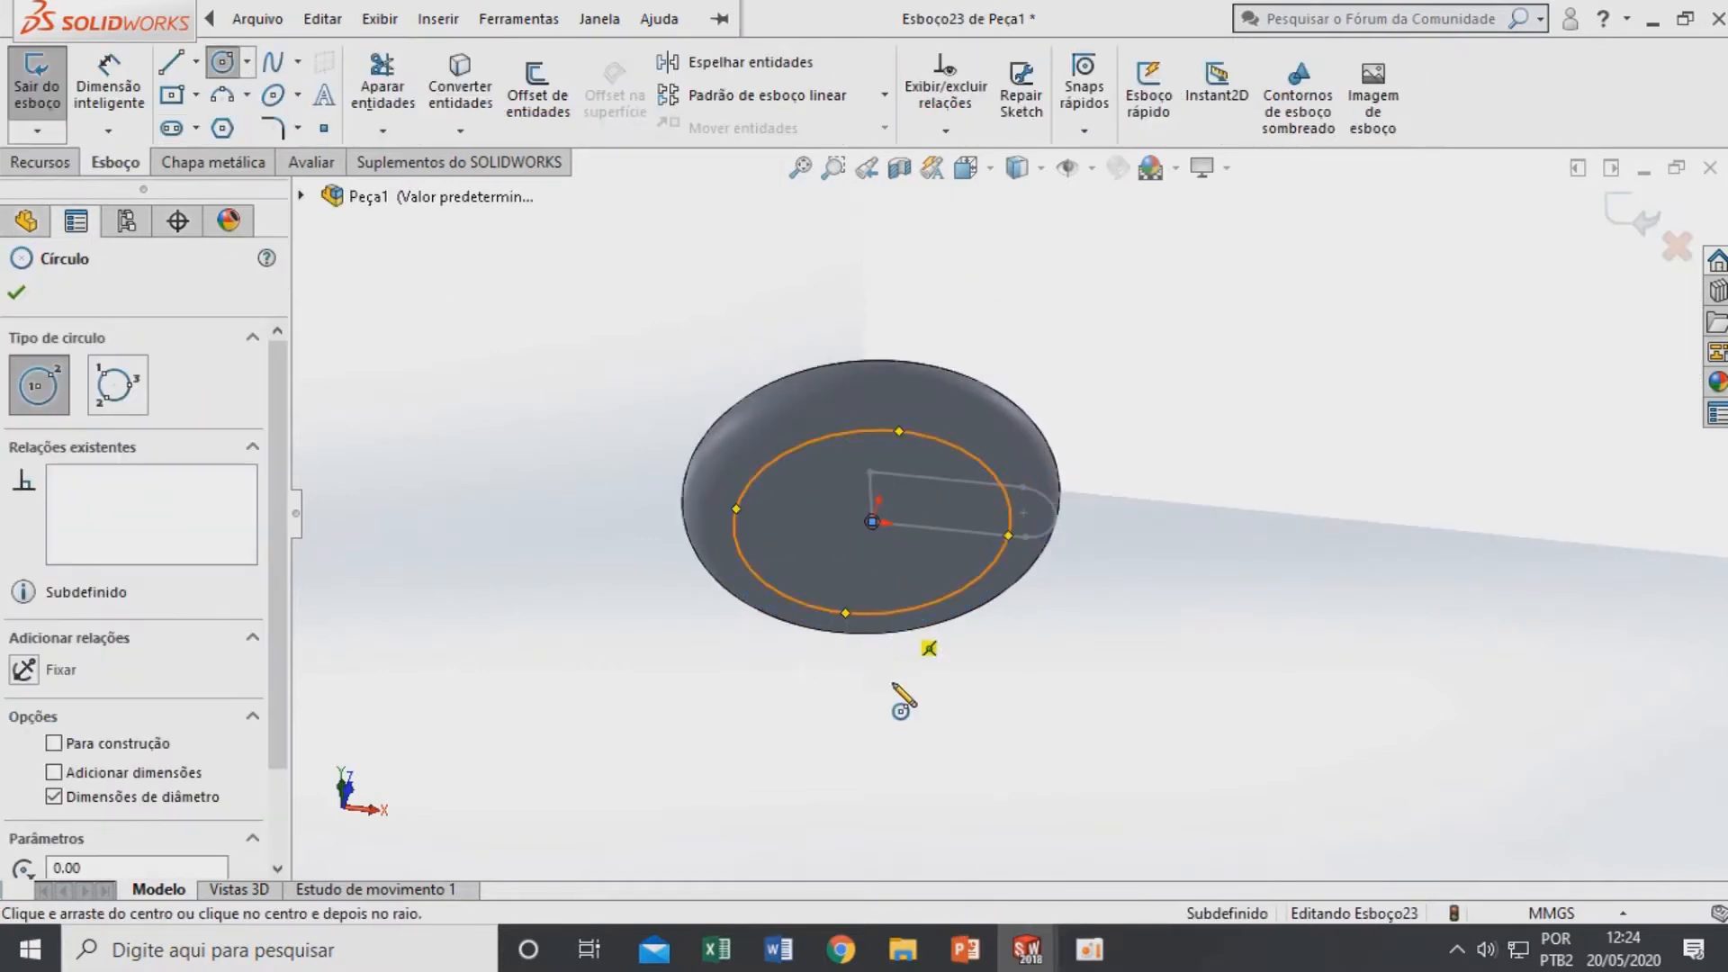
click(16, 291)
key(Escape)
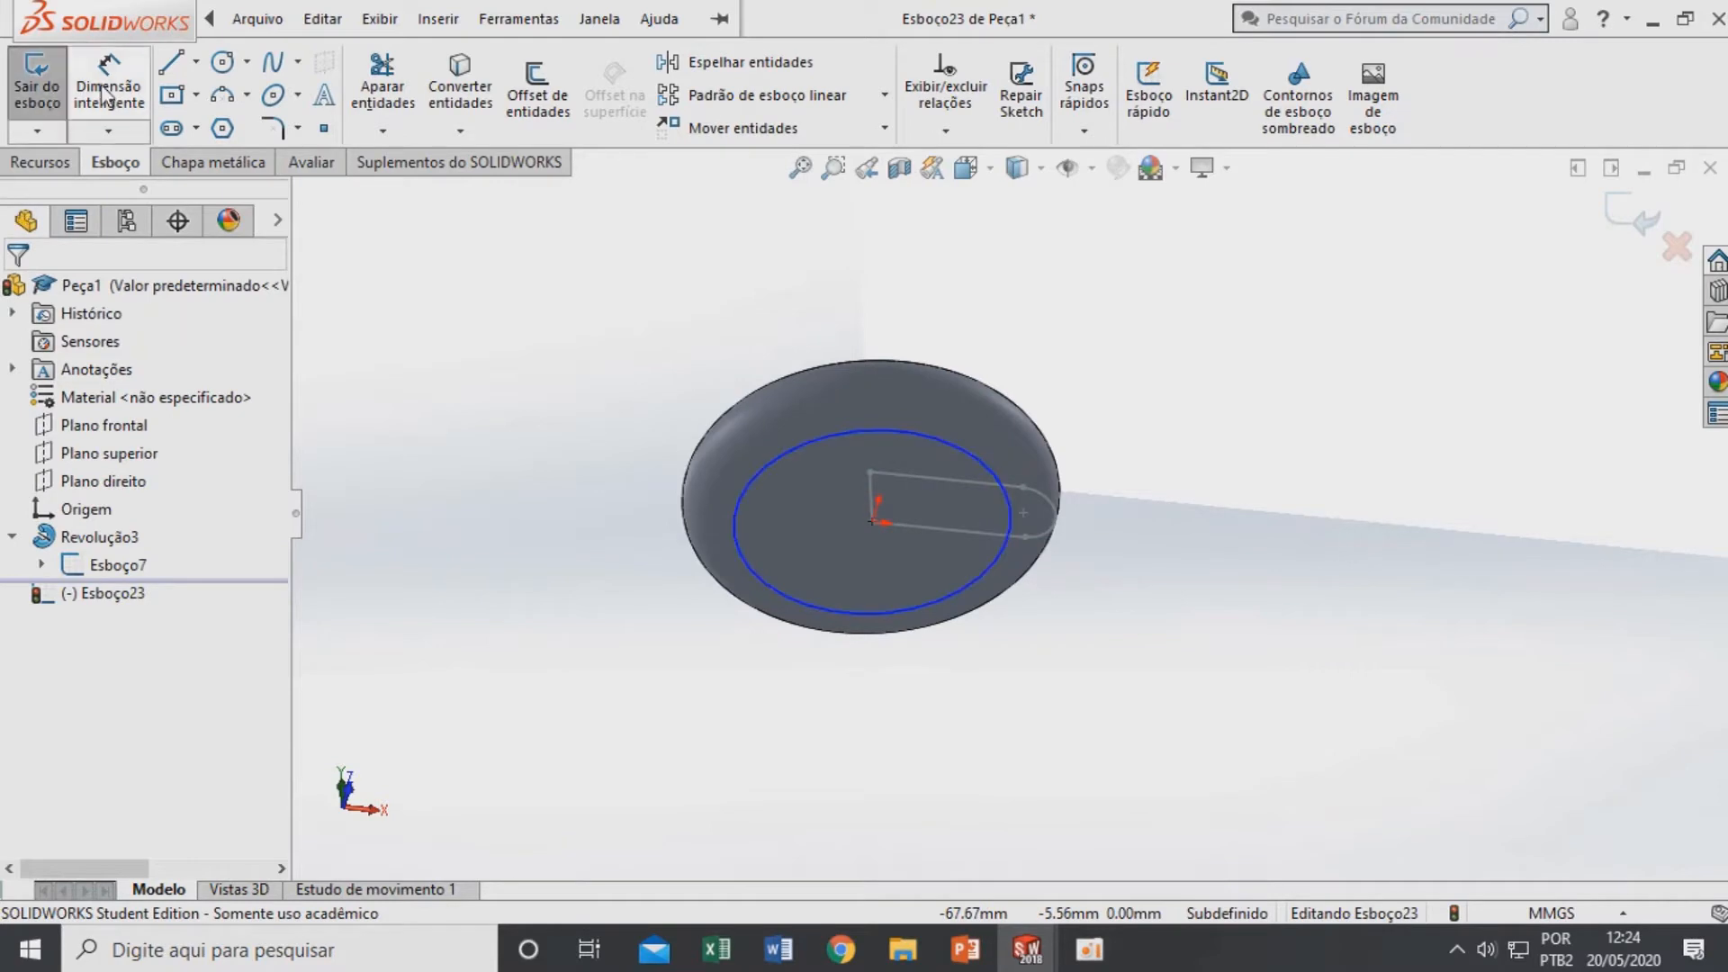
Dimension the diameter of the circle on the disc's underside as 35 mm and finish the sketch
scroll(688, 449, up, 5)
middle_drag(1223, 455, 1179, 612)
scroll(1179, 612, up, 5)
scroll(1179, 621, up, 2)
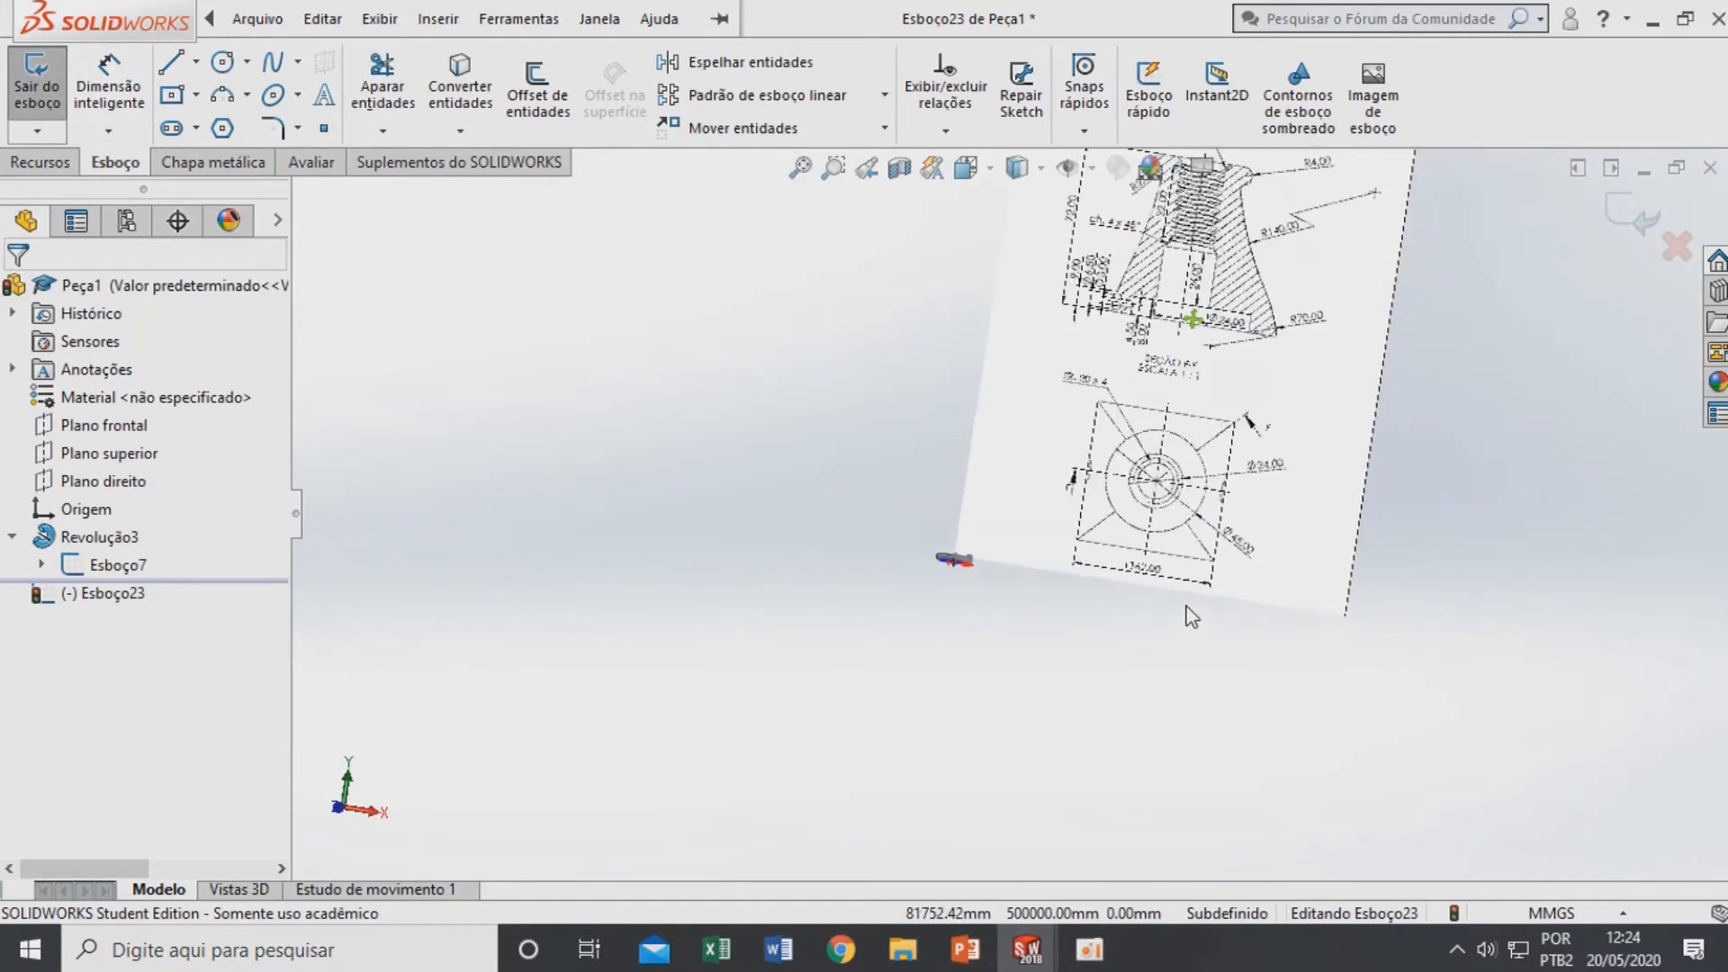
scroll(941, 575, down, 3)
scroll(1035, 534, down, 5)
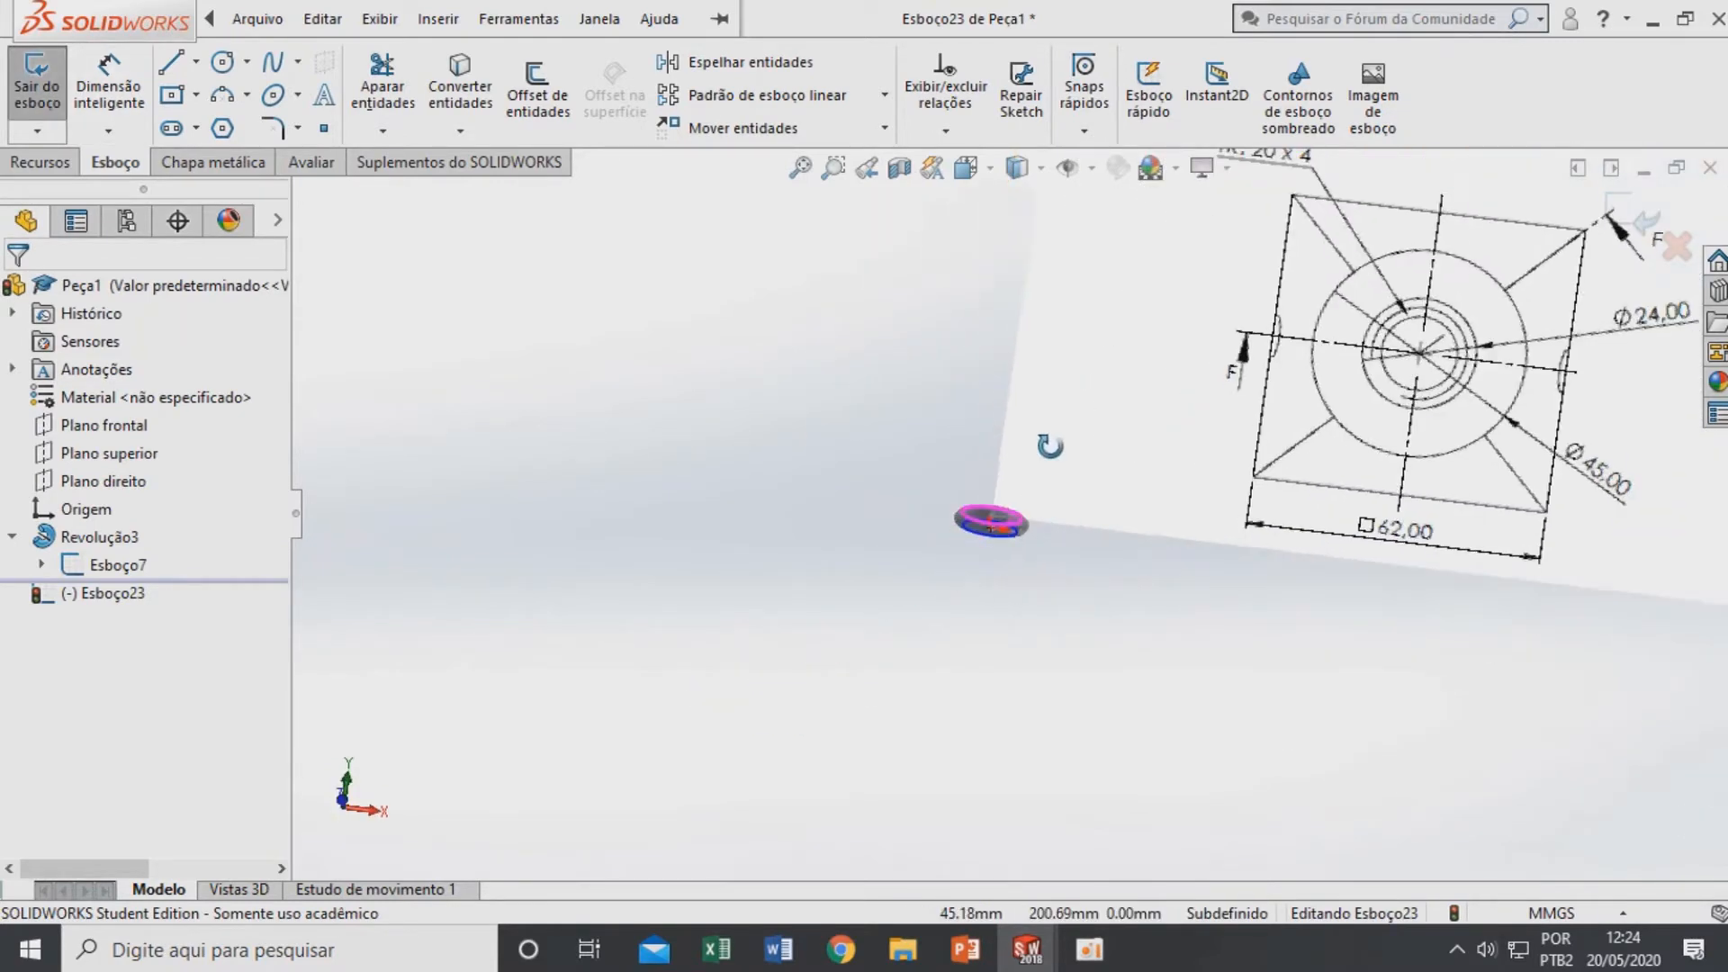
click(140, 95)
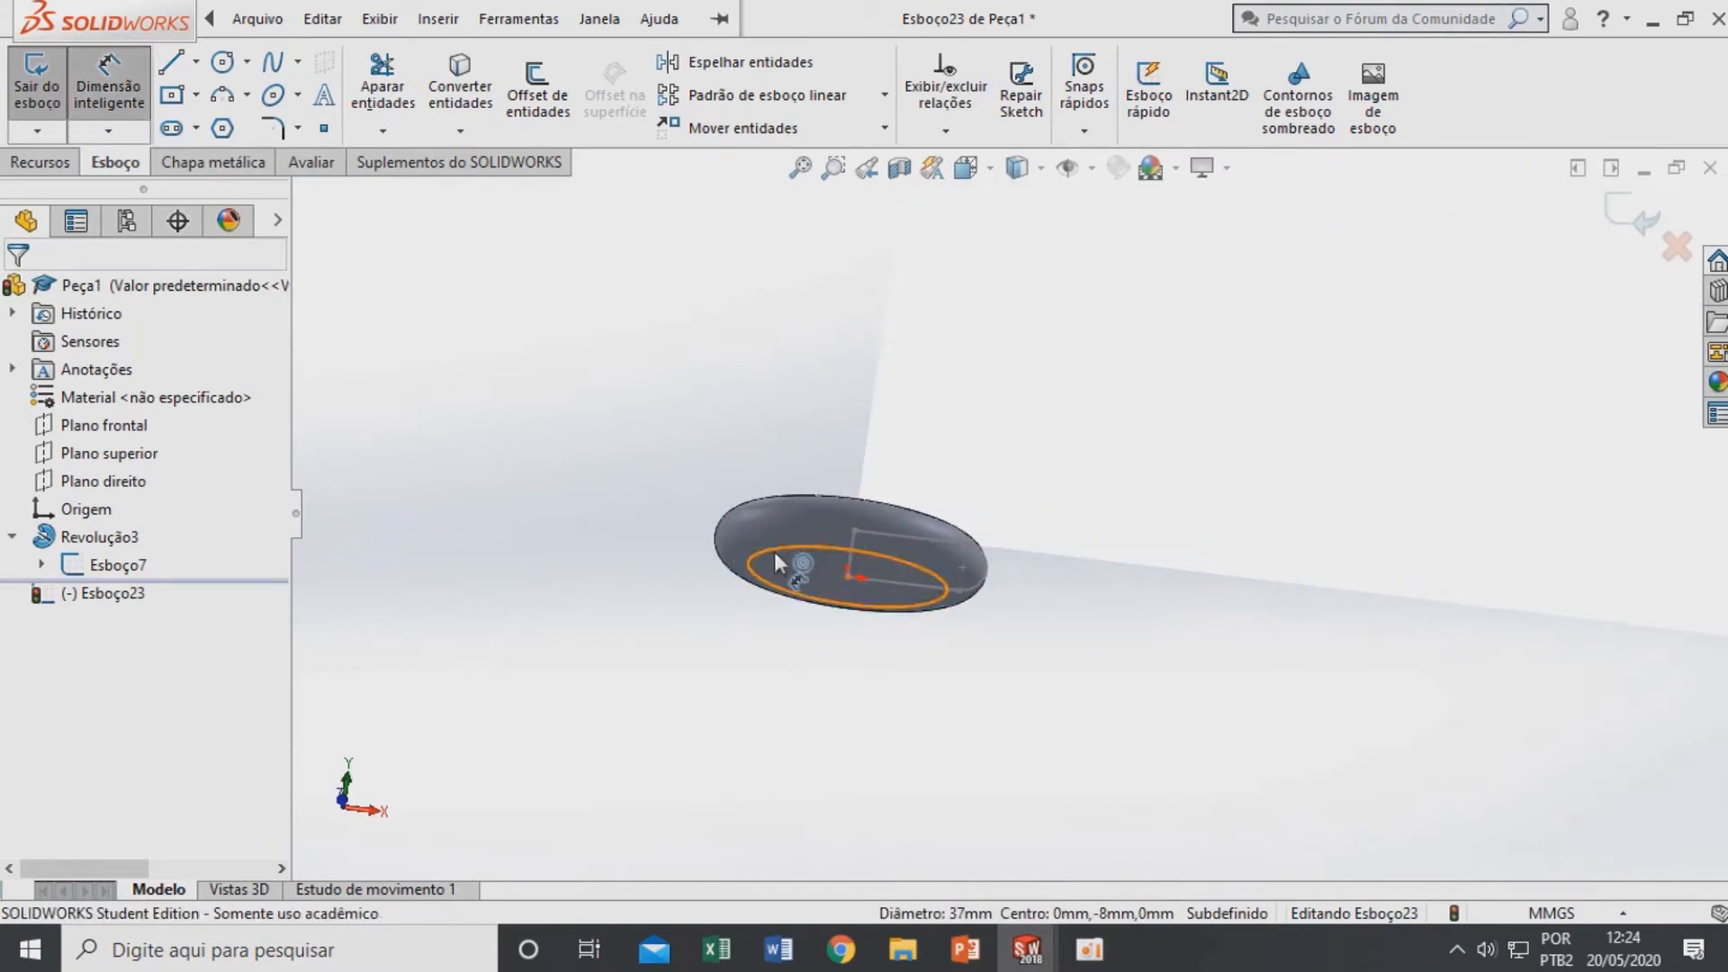
click(774, 553)
click(617, 538)
text(35)
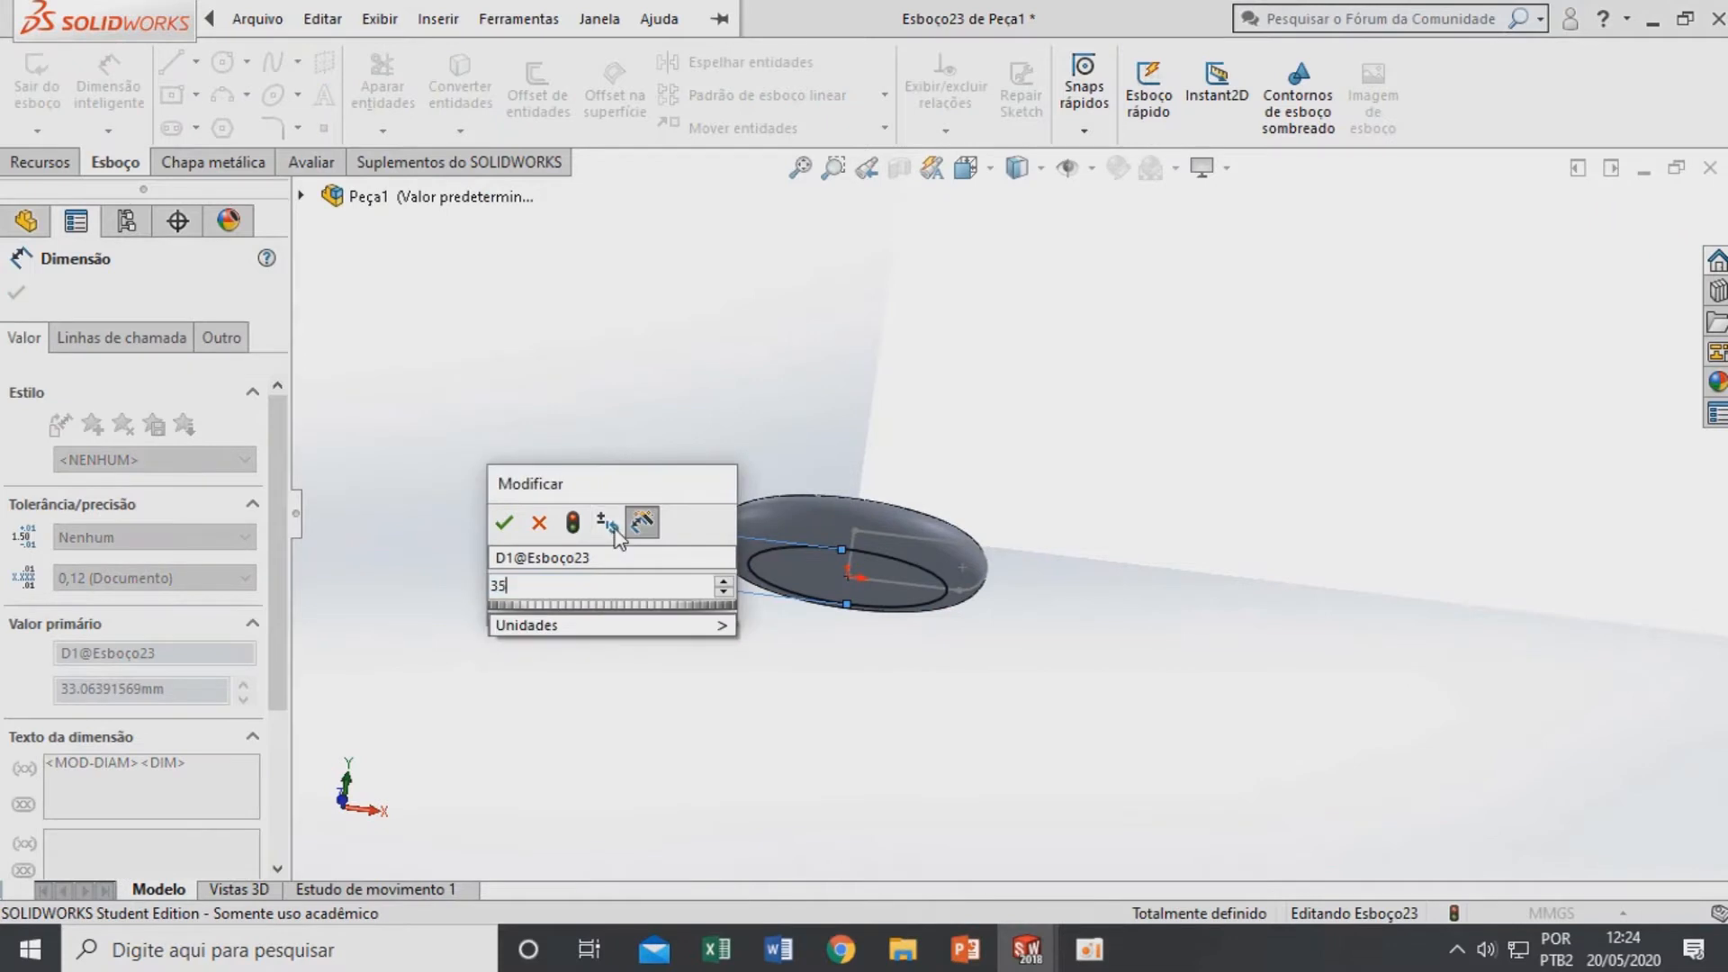
key(Return)
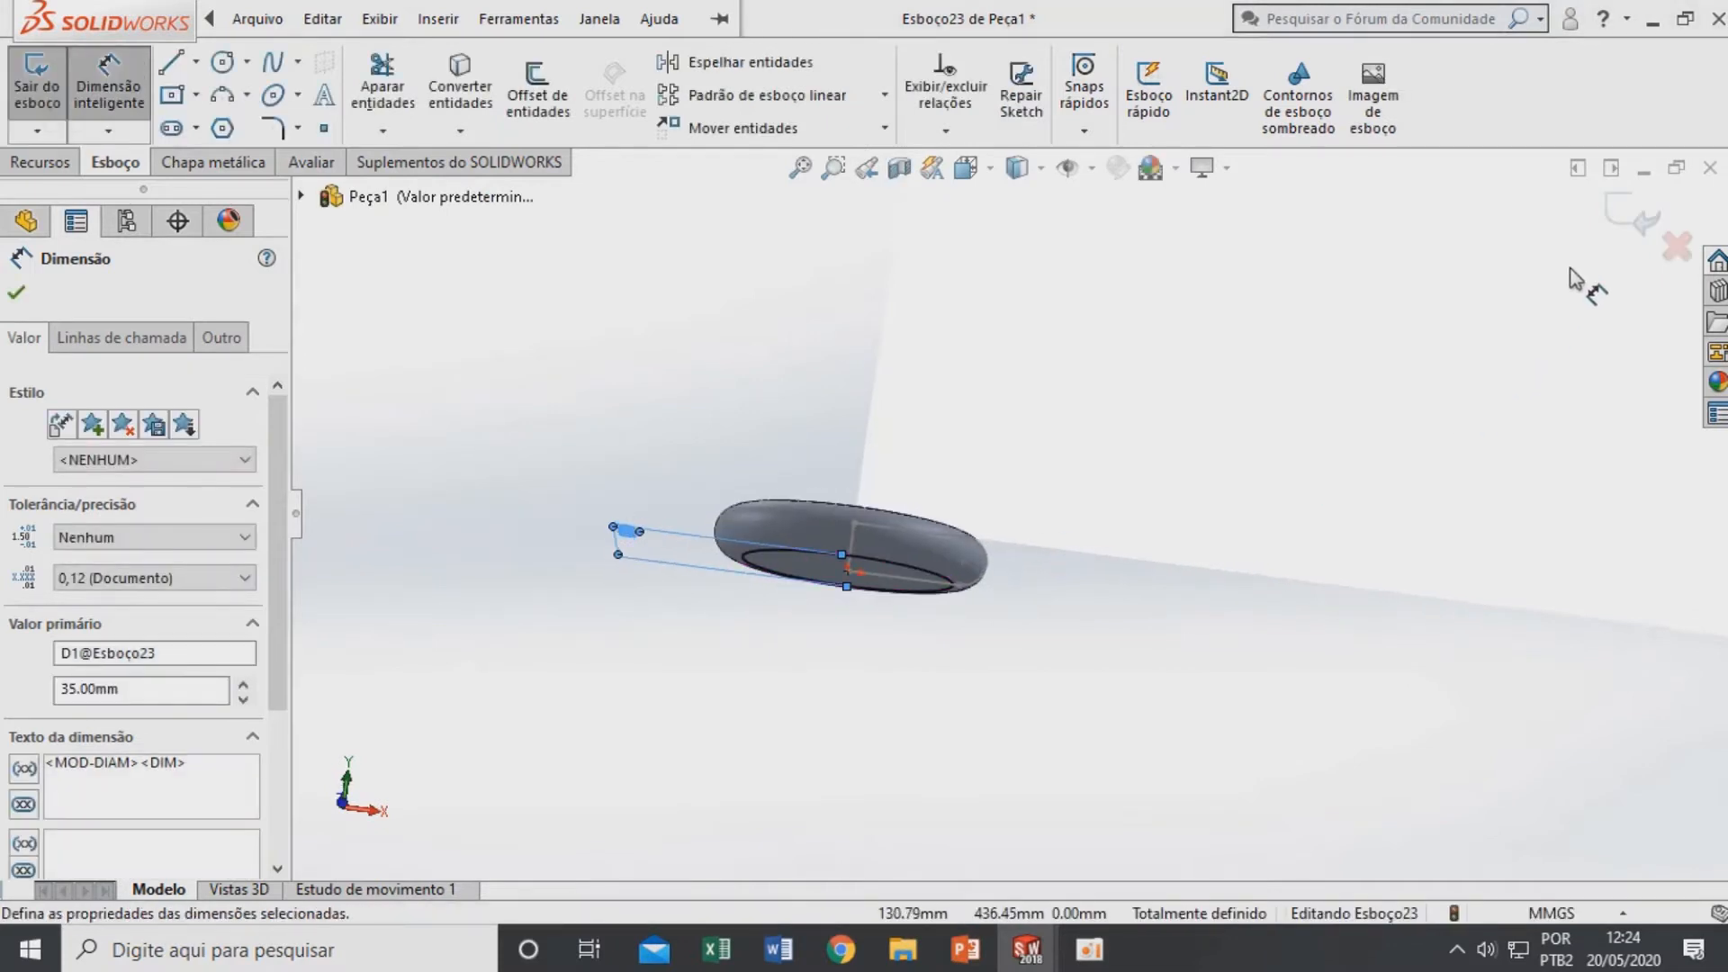
click(16, 296)
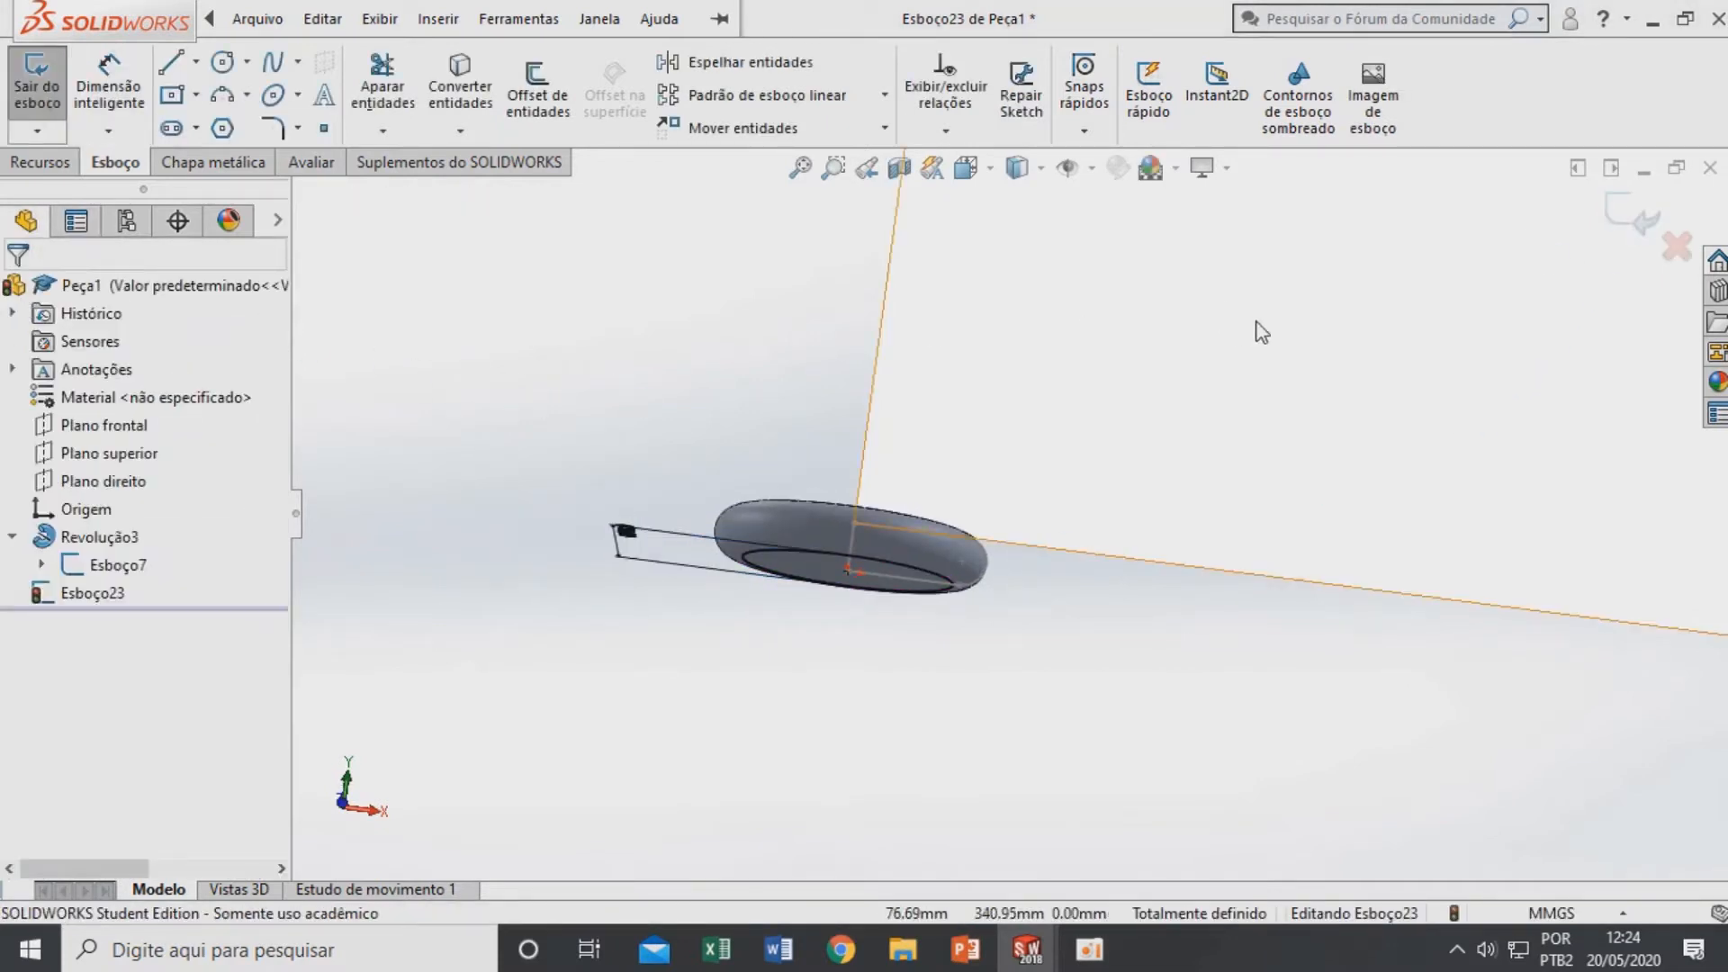
click(1630, 218)
Start a reference plane parallel to the revolved disc's flat top face with an offset distance of 72 mm
mouse_move(1152, 609)
middle_down()
mouse_move(1320, 606)
mouse_move(1273, 586)
mouse_move(1281, 637)
mouse_move(1148, 369)
middle_up()
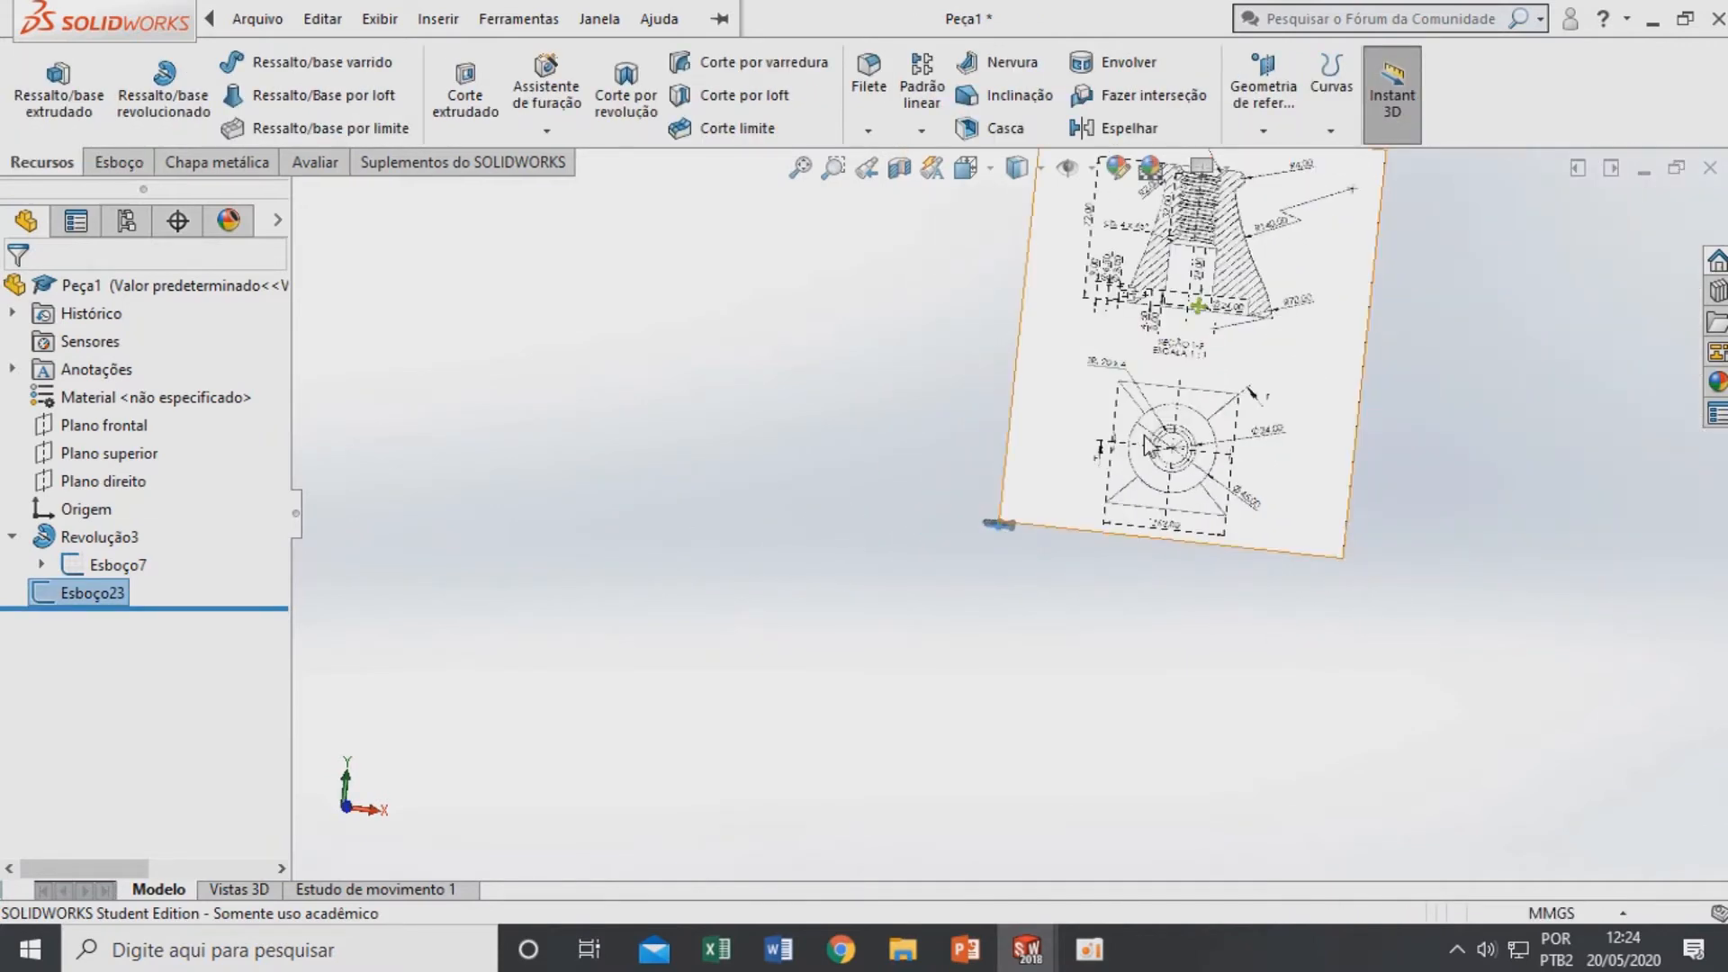
scroll(1147, 369, down, 3)
key(ctrl+1)
scroll(992, 619, down, 5)
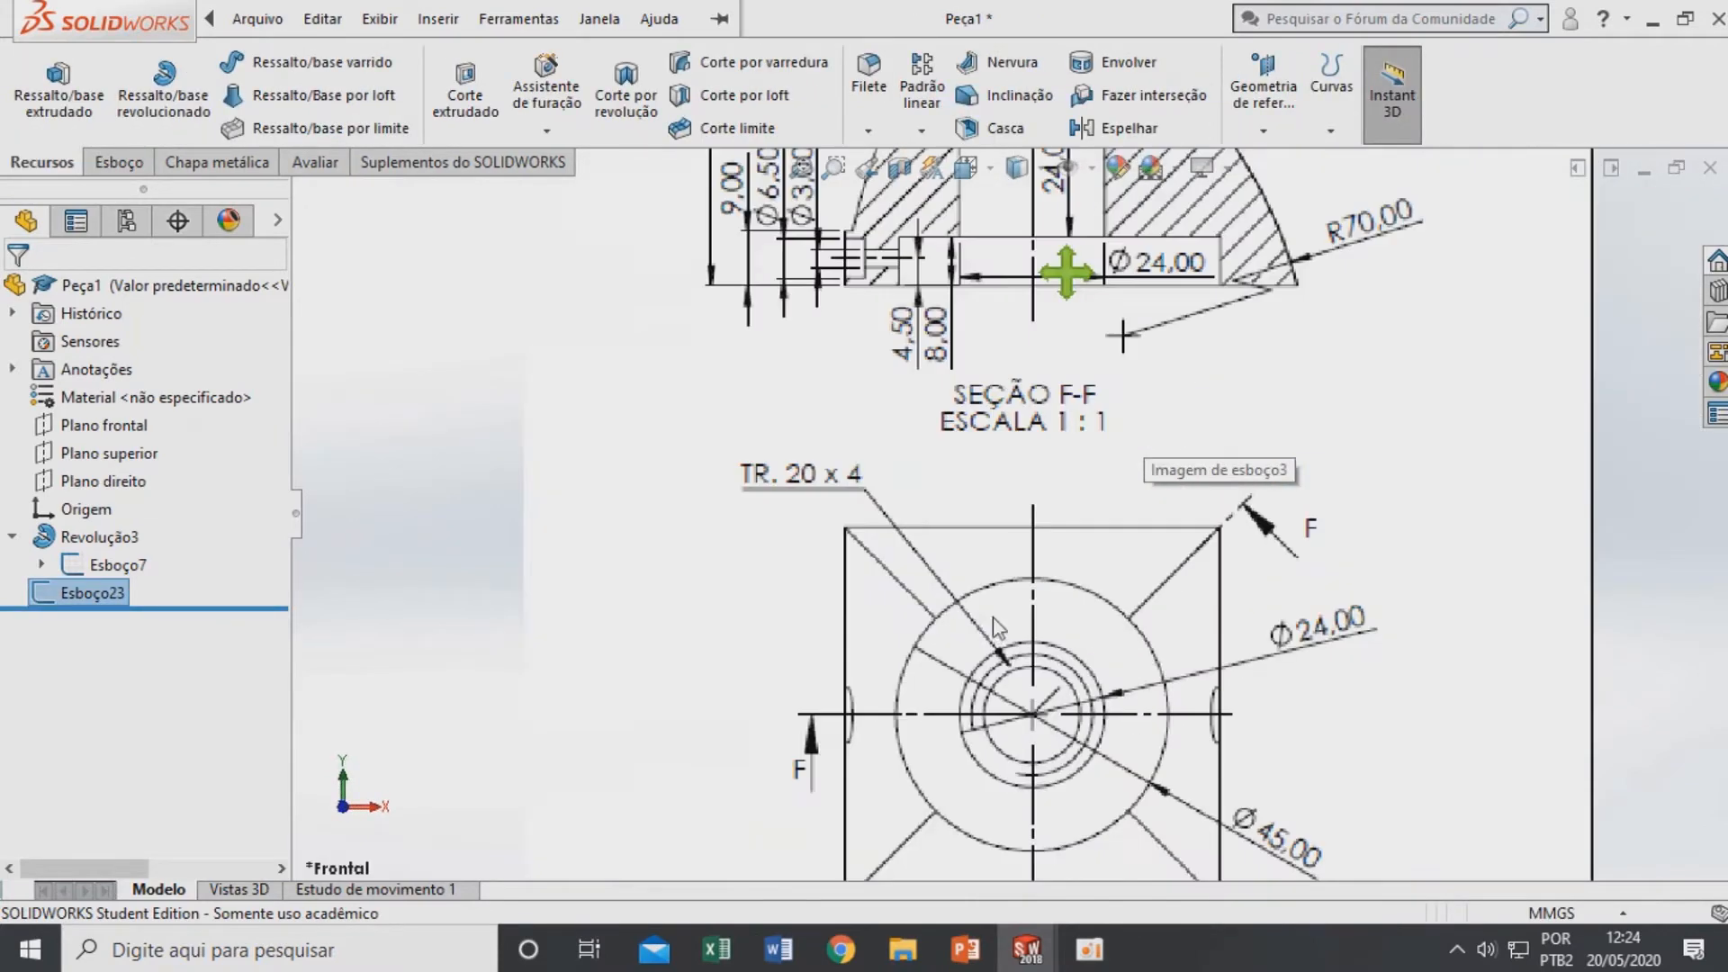
scroll(1073, 711, up, 2)
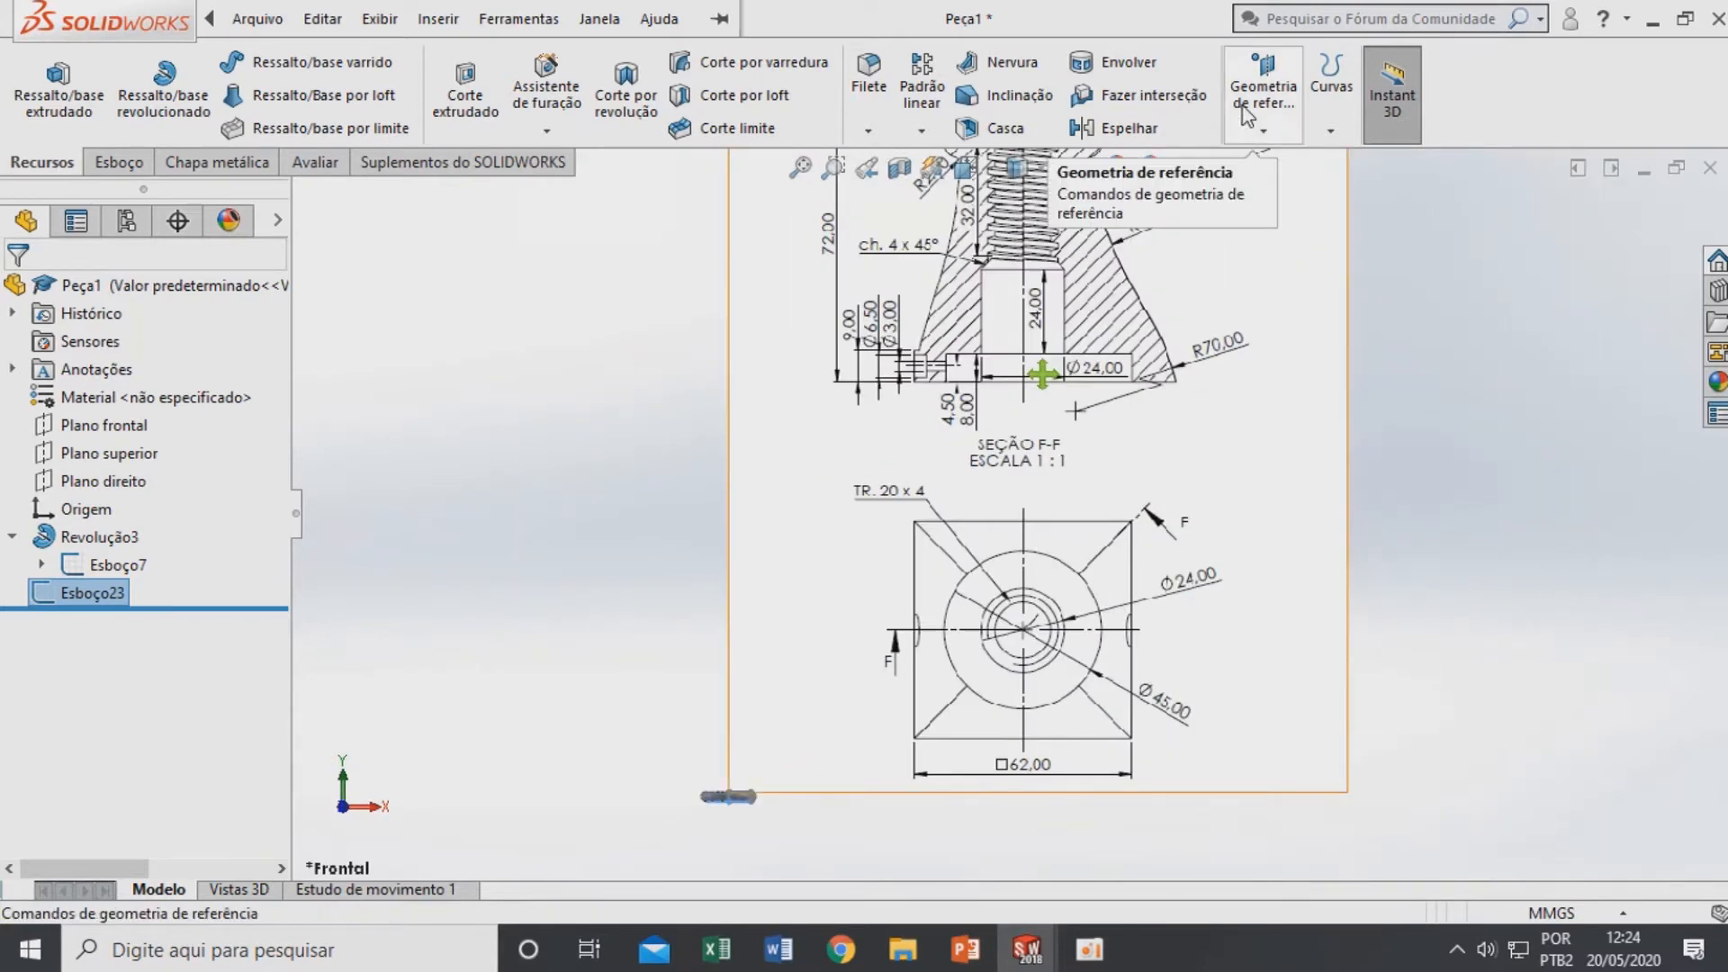
click(1260, 126)
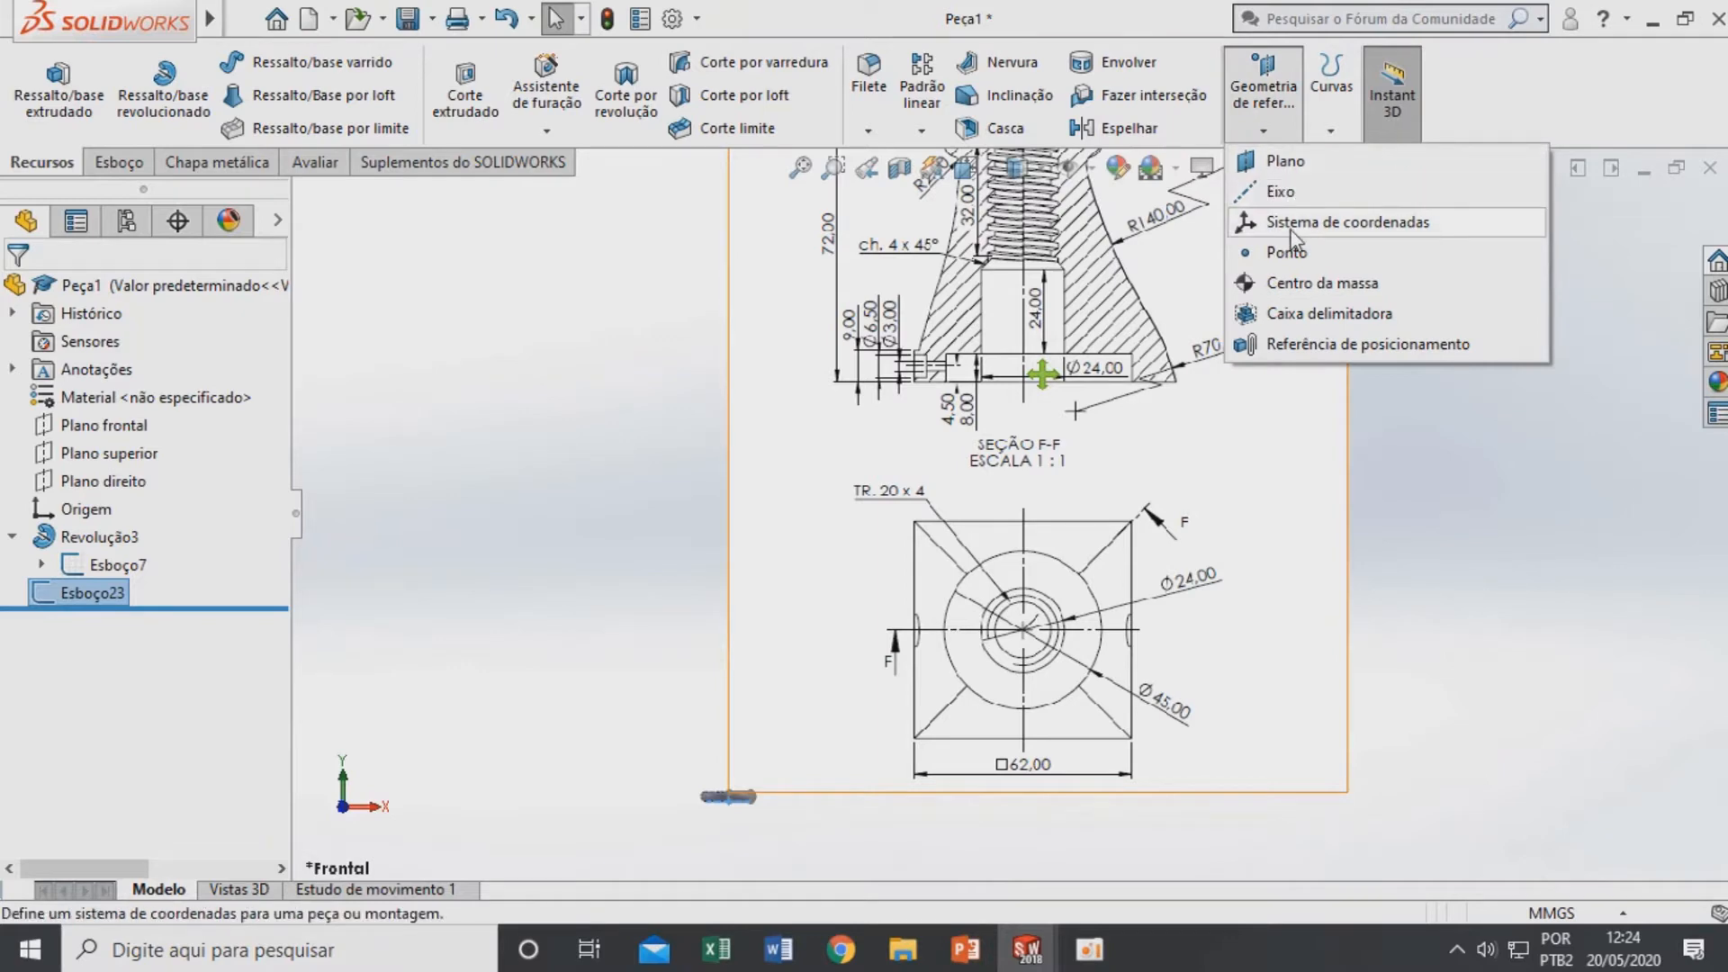
click(1284, 162)
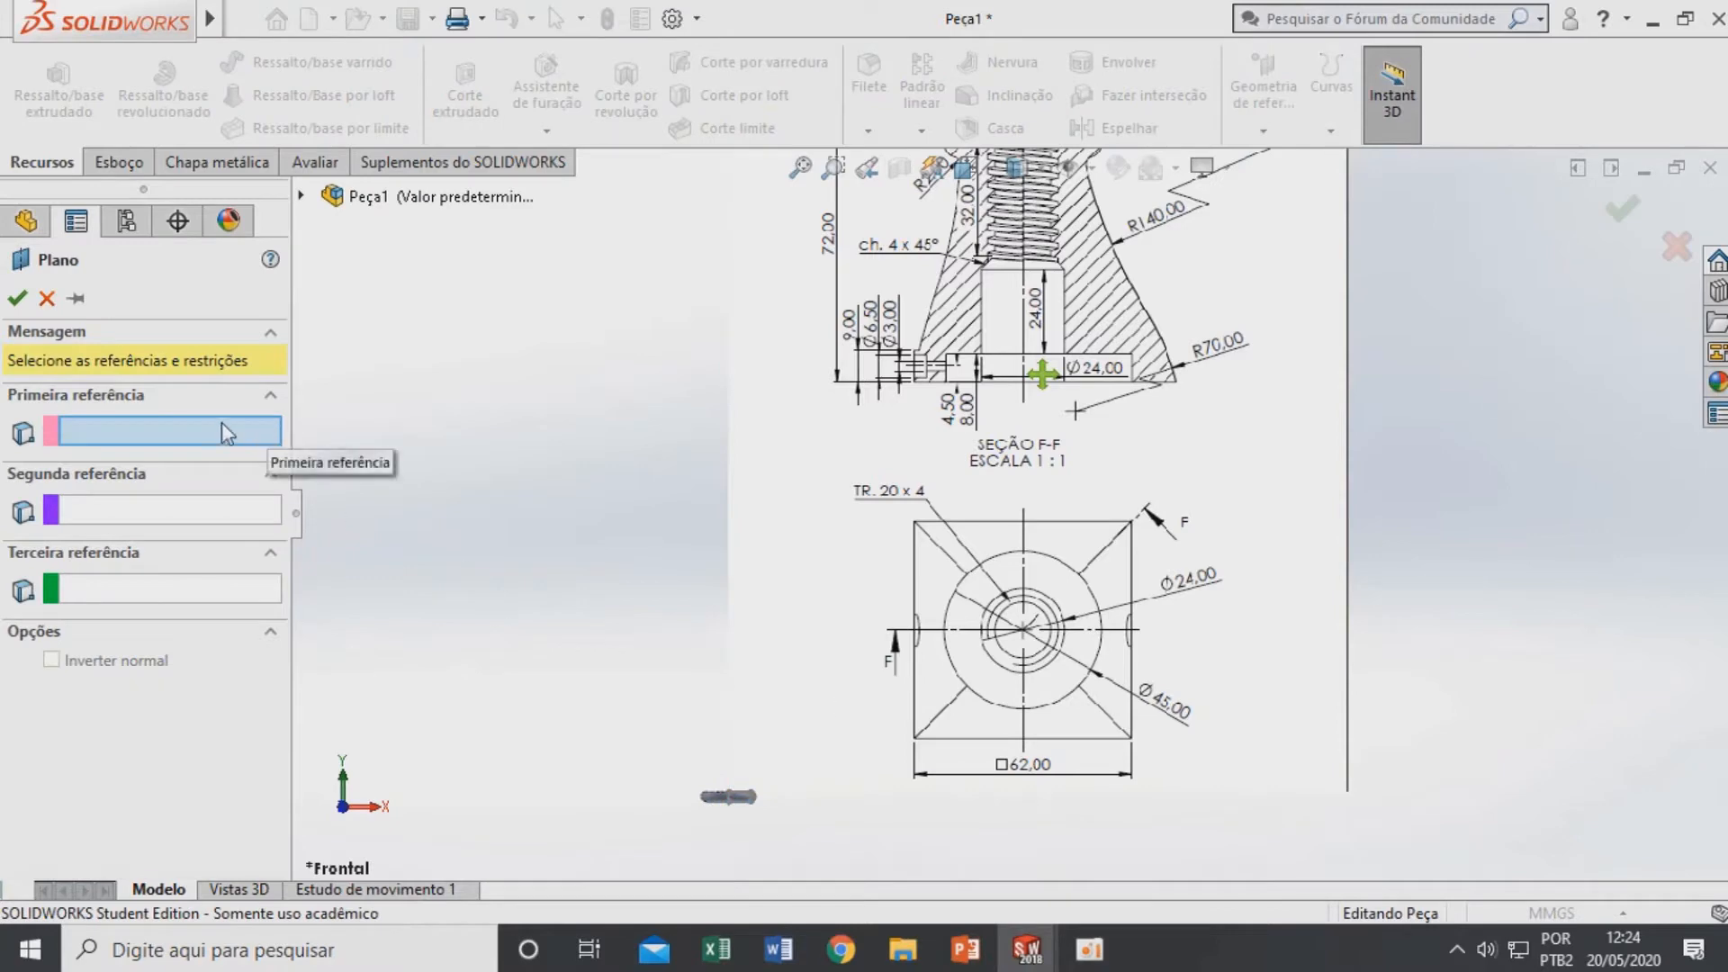
scroll(725, 799, down, 8)
scroll(786, 823, down, 2)
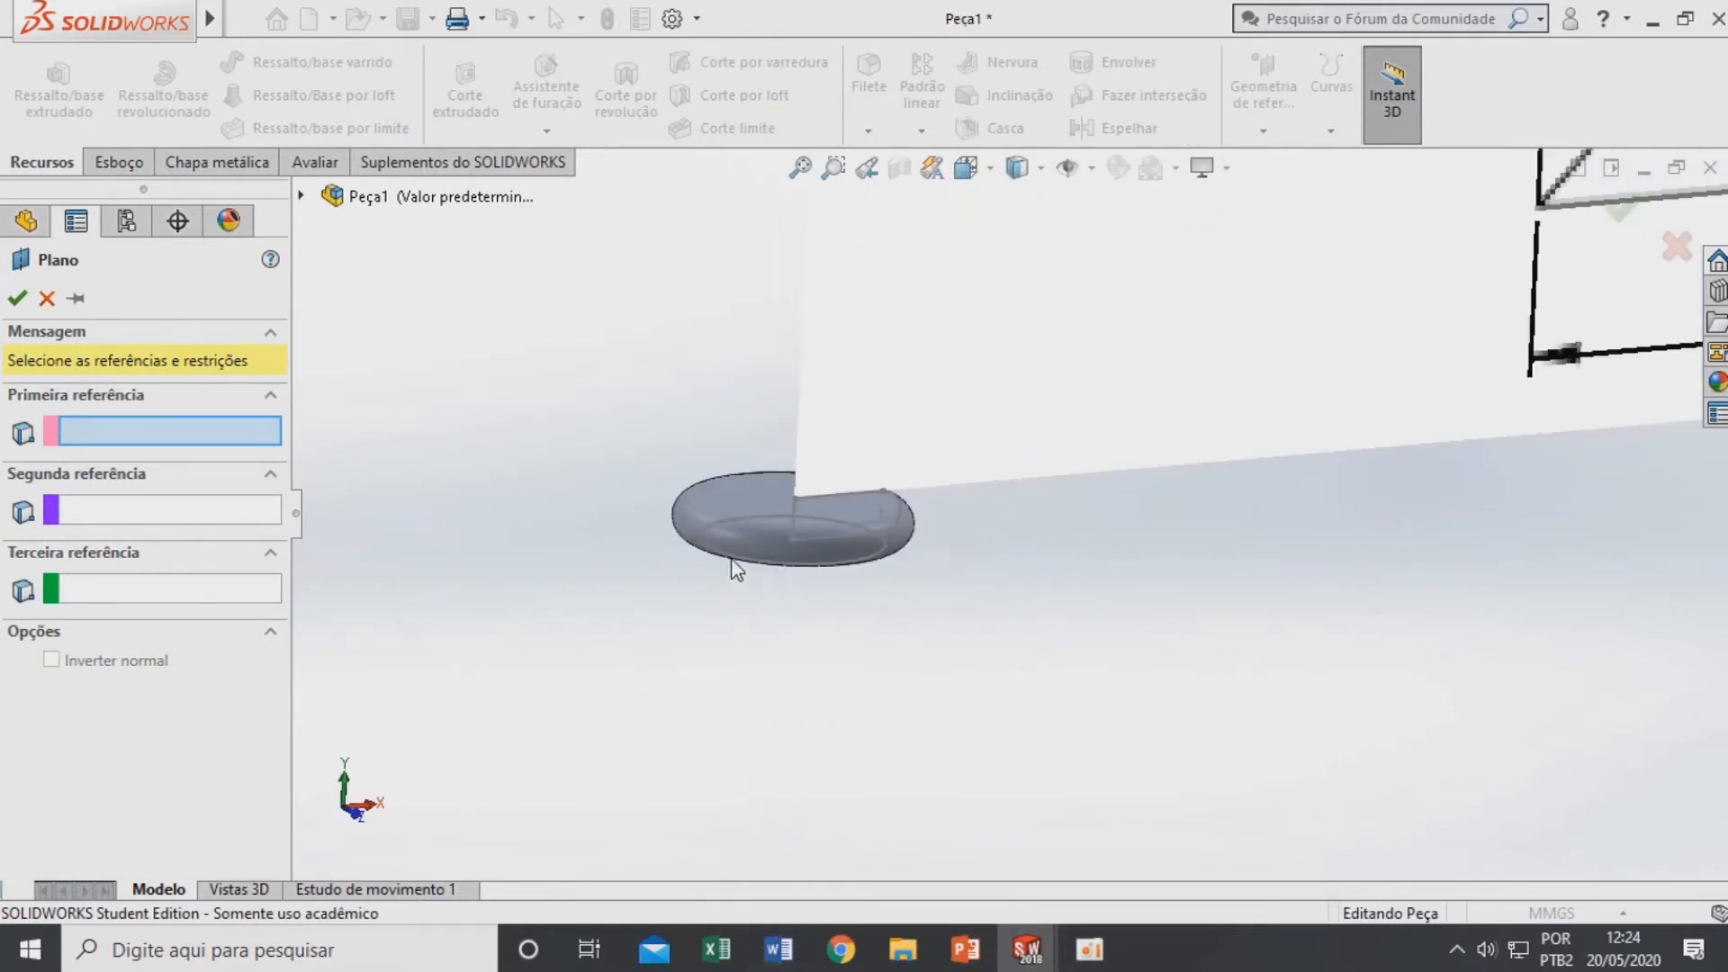
click(753, 502)
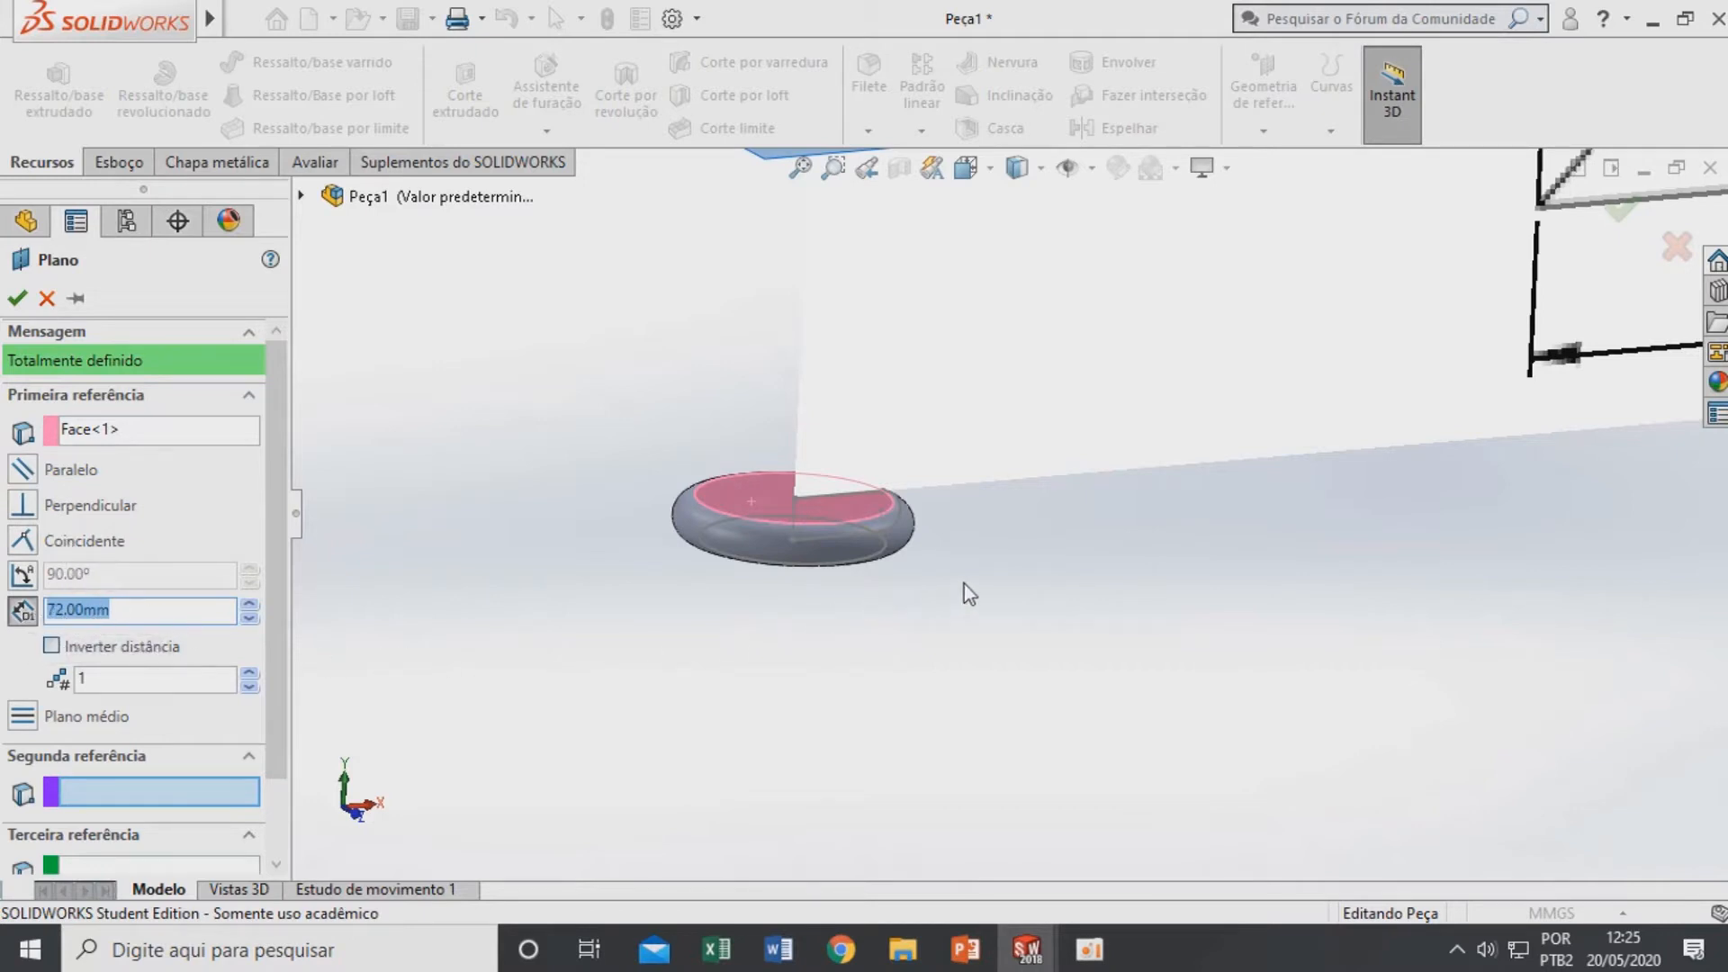
Compare the previewed plane's side and distance from the disc with the overall body height in section F-F of the drawing
scroll(964, 585, up, 4)
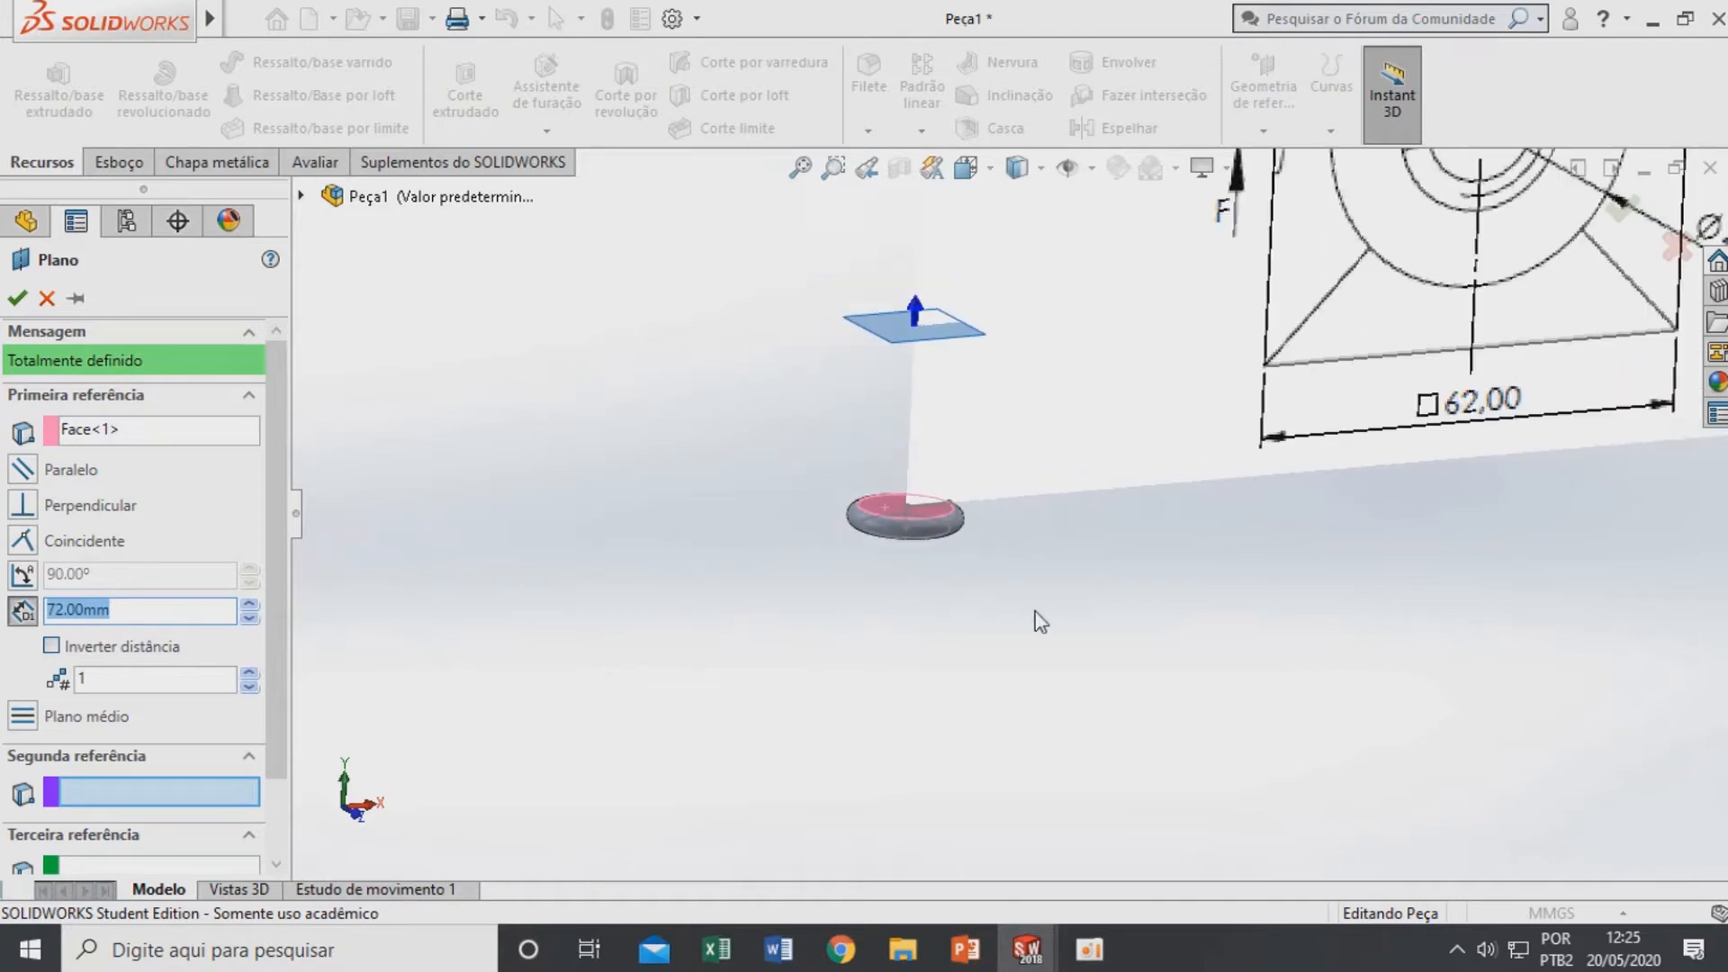
scroll(1059, 607, up, 8)
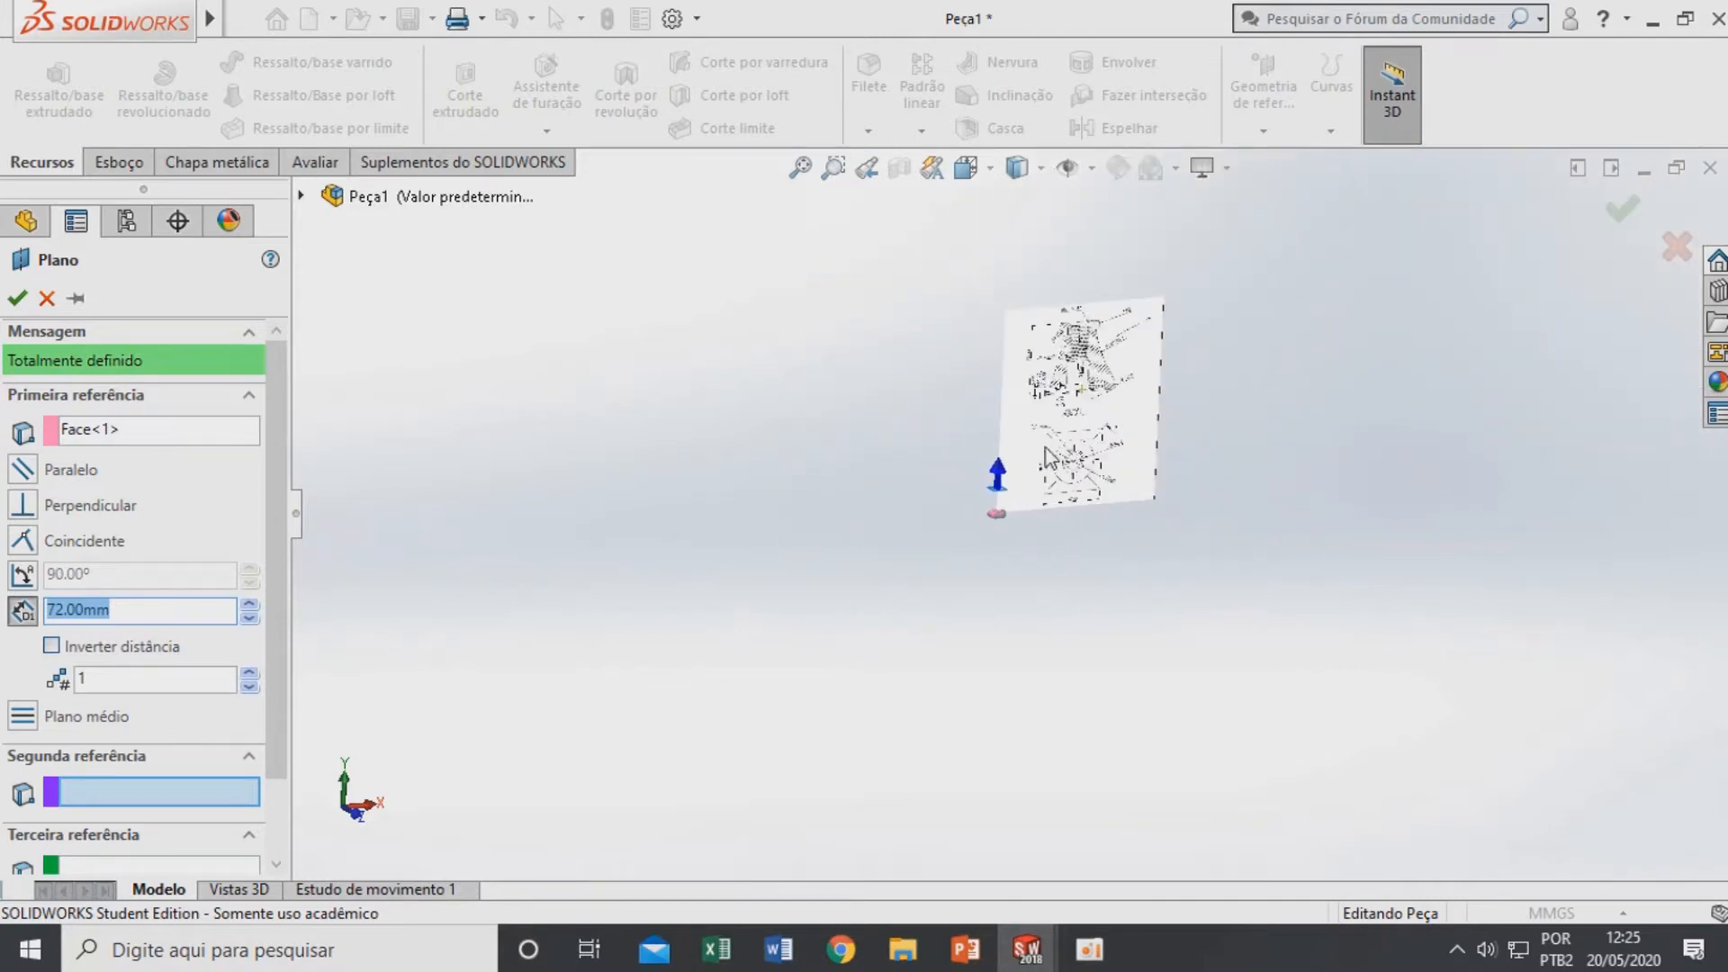
scroll(1046, 408, down, 5)
scroll(1064, 290, down, 3)
scroll(1065, 236, down, 2)
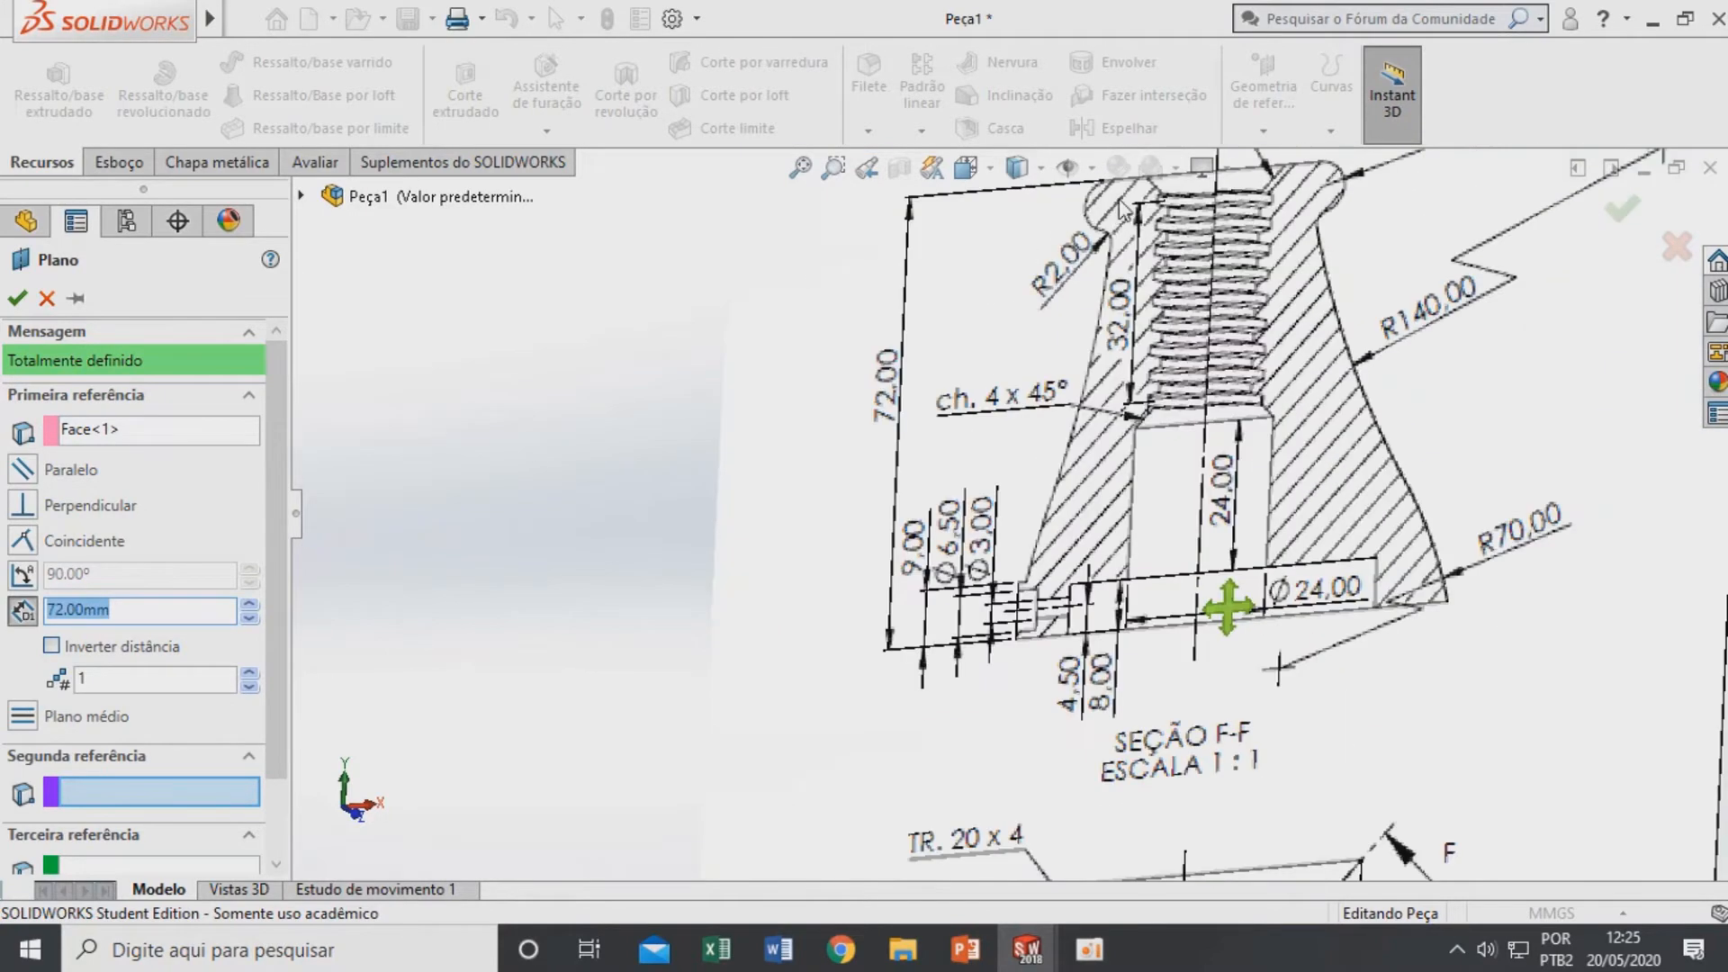
ctrl+middle_drag(1119, 199, 1114, 215)
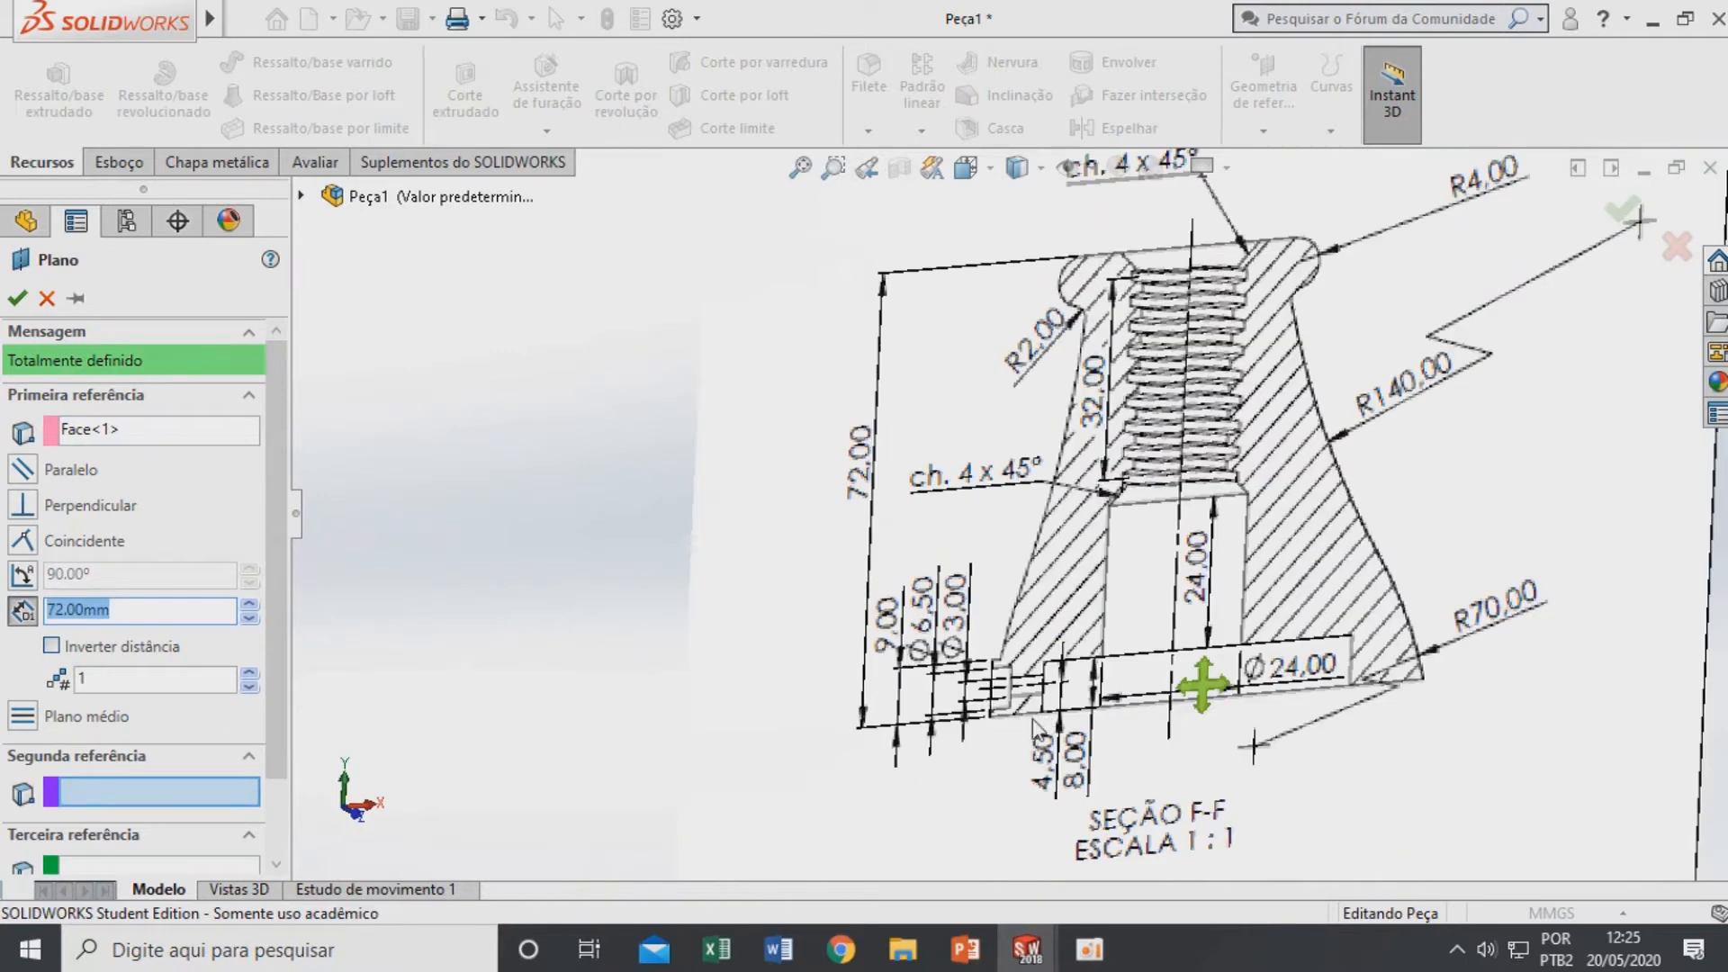
scroll(1042, 315, up, 7)
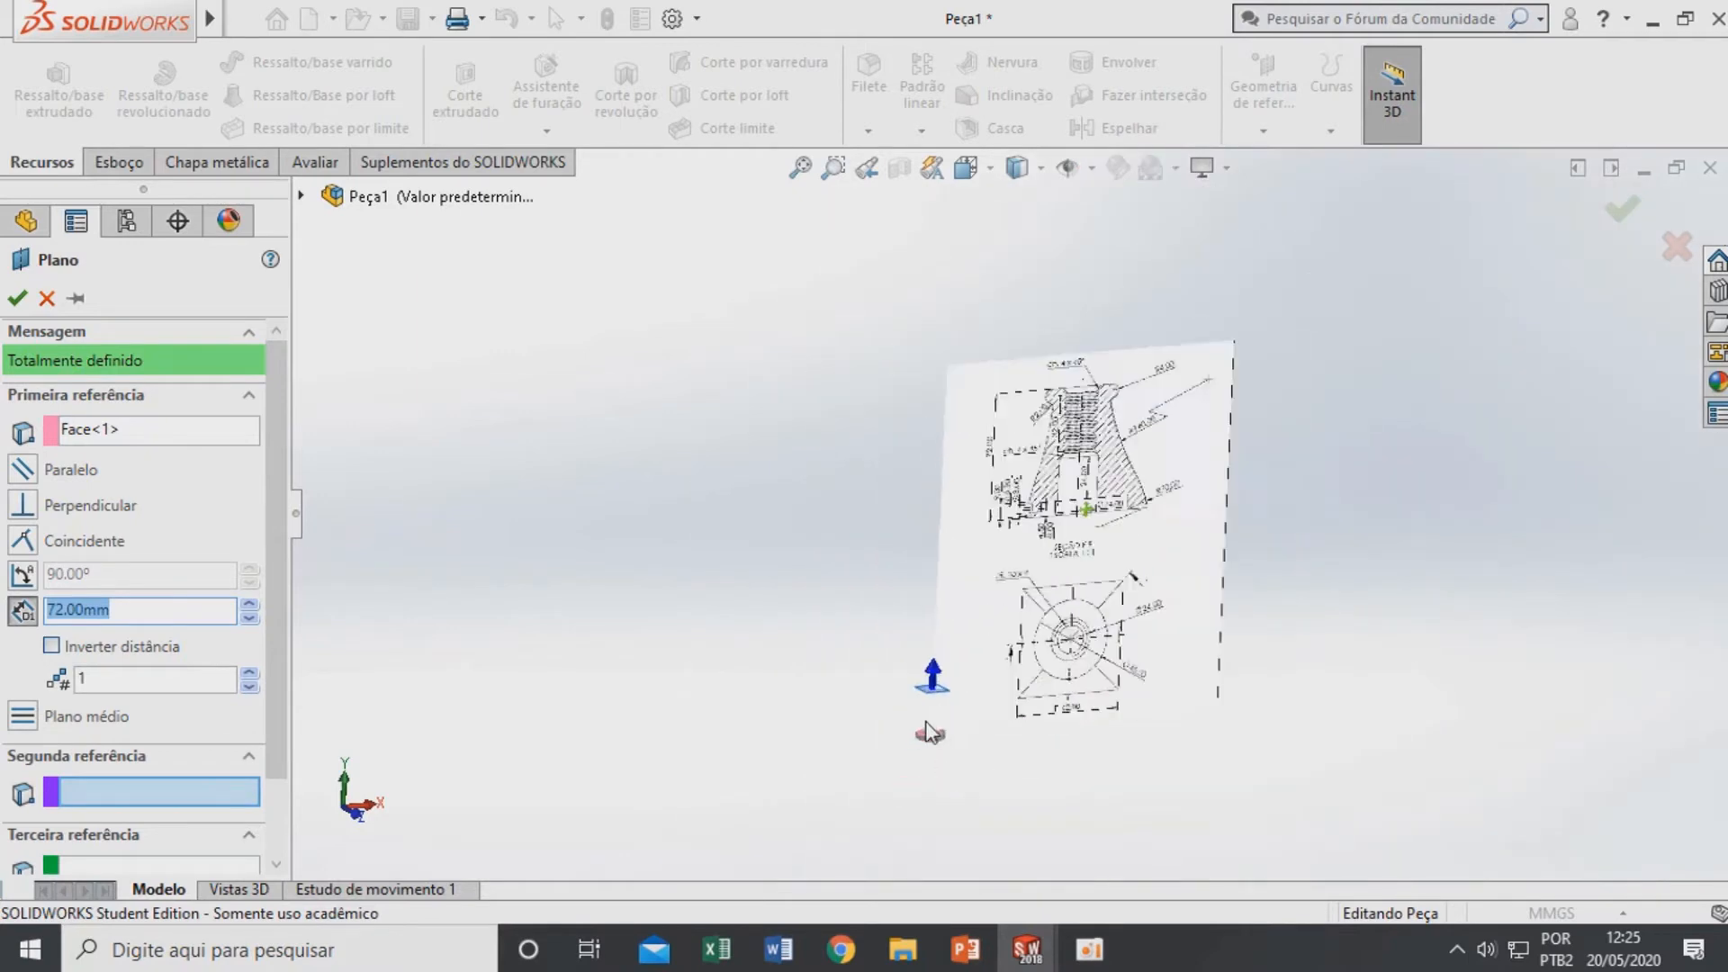
scroll(940, 729, down, 8)
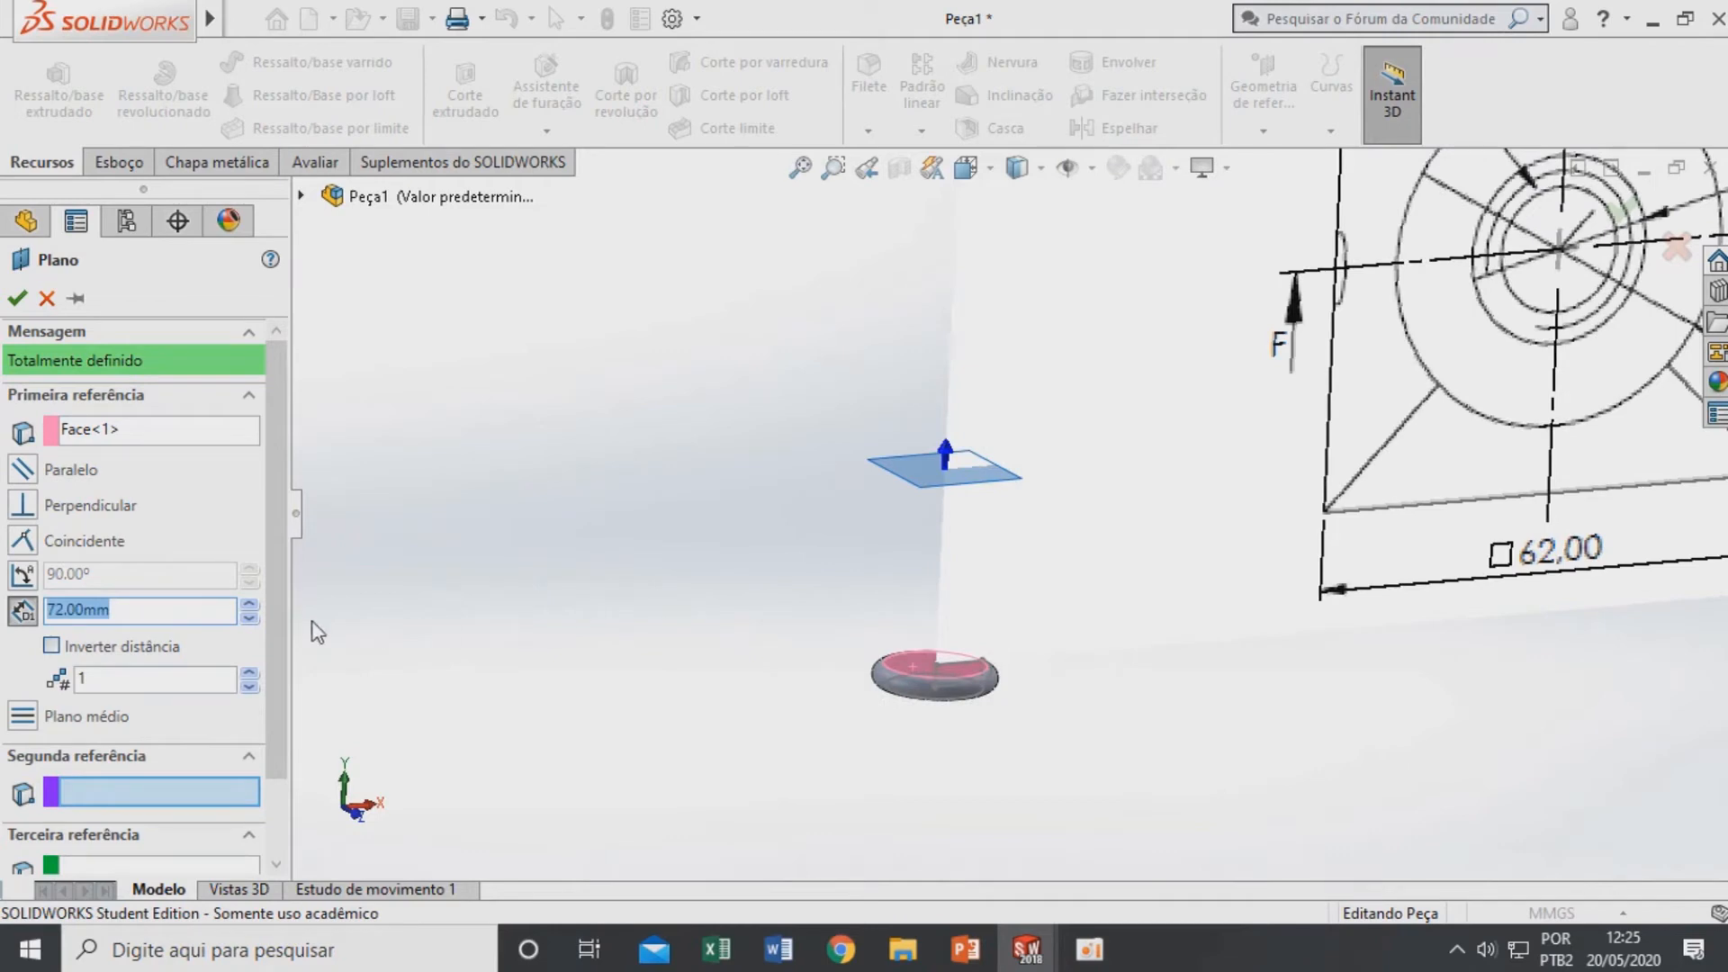
Reverse the plane's offset direction so it lies below the disc and create the plane
click(52, 647)
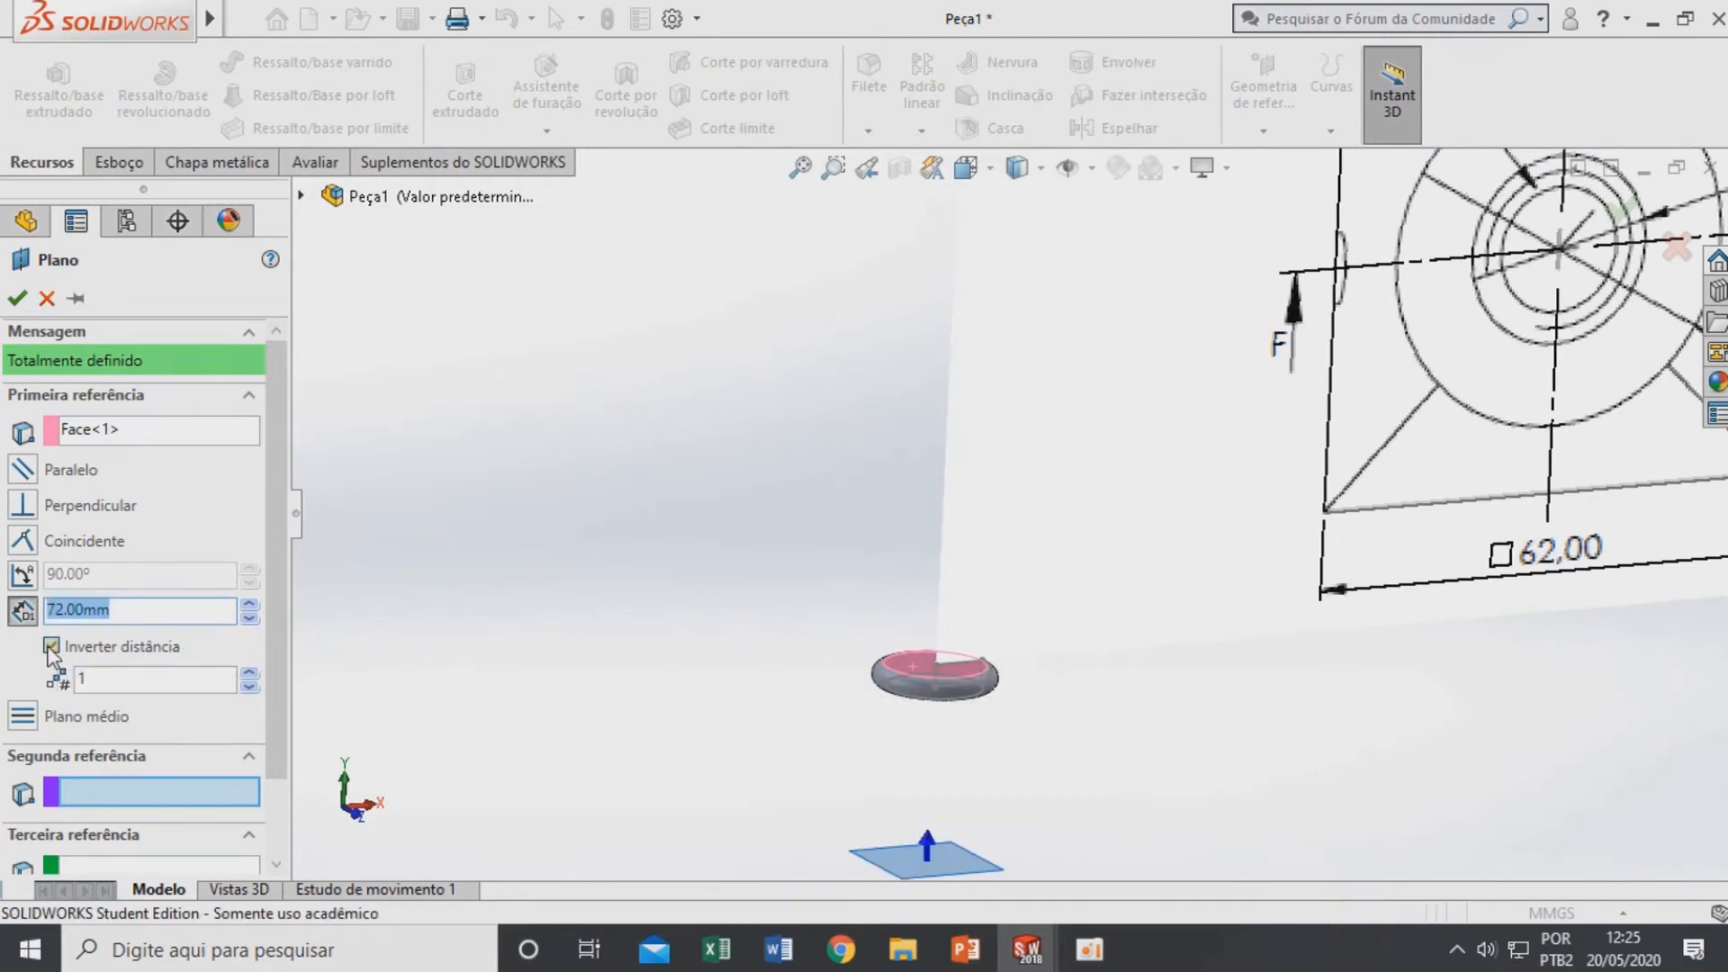
scroll(942, 664, up, 3)
scroll(927, 648, down, 3)
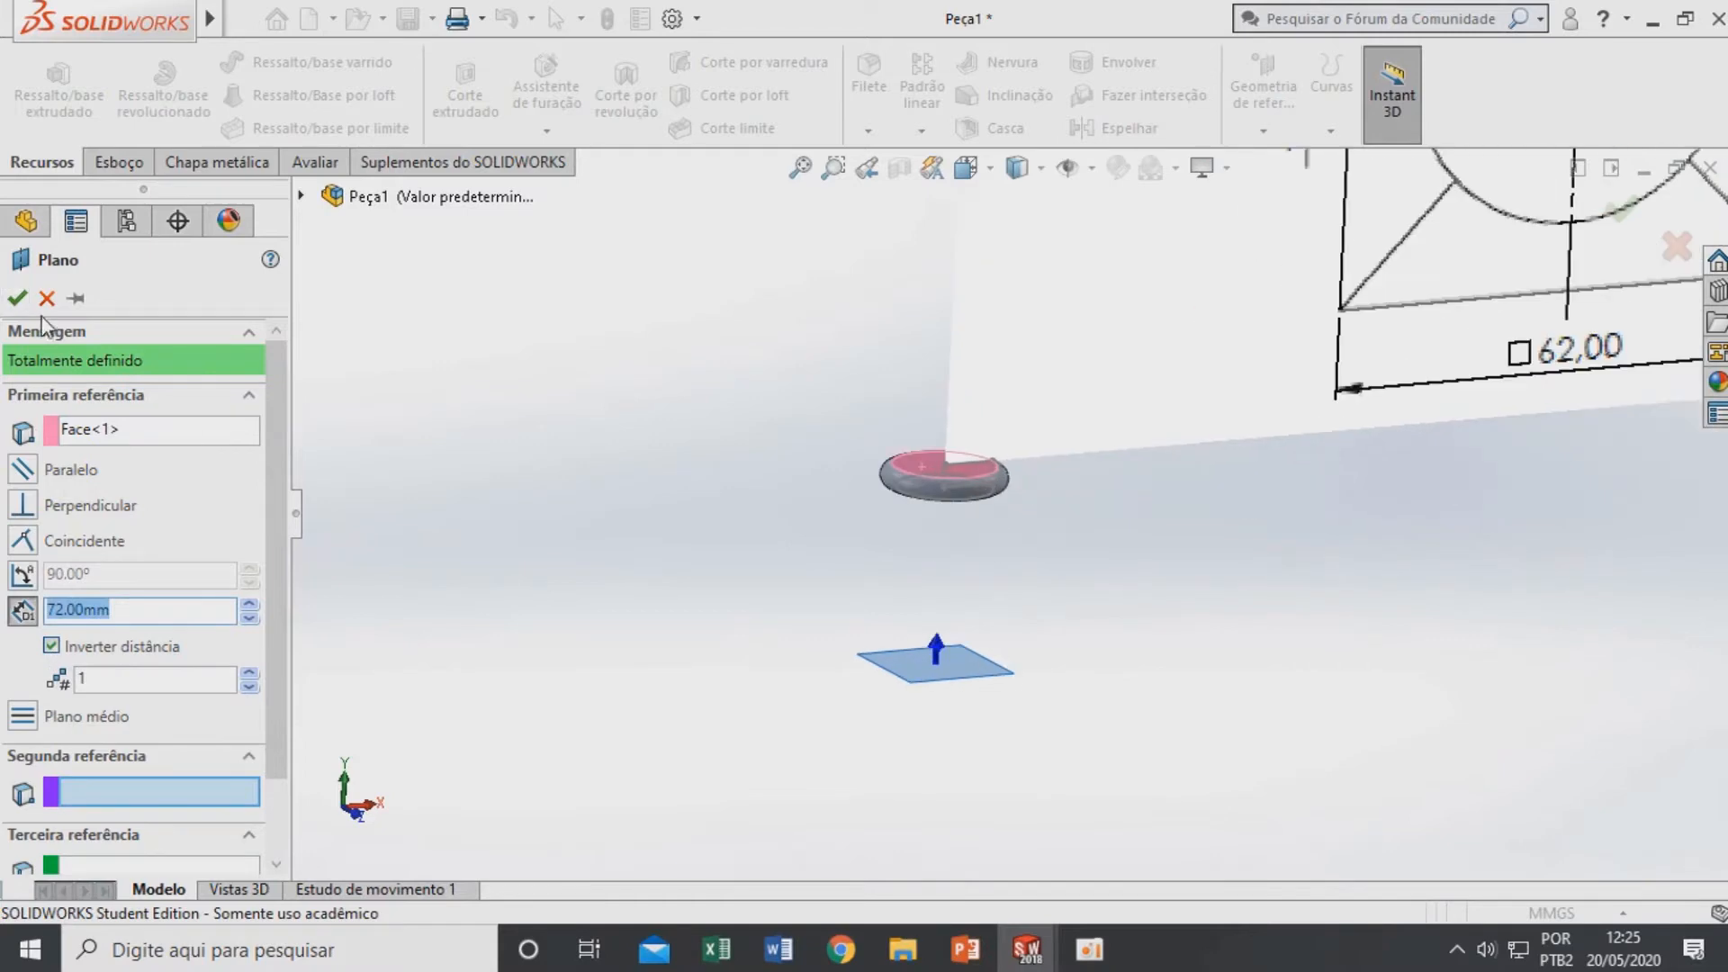
click(18, 298)
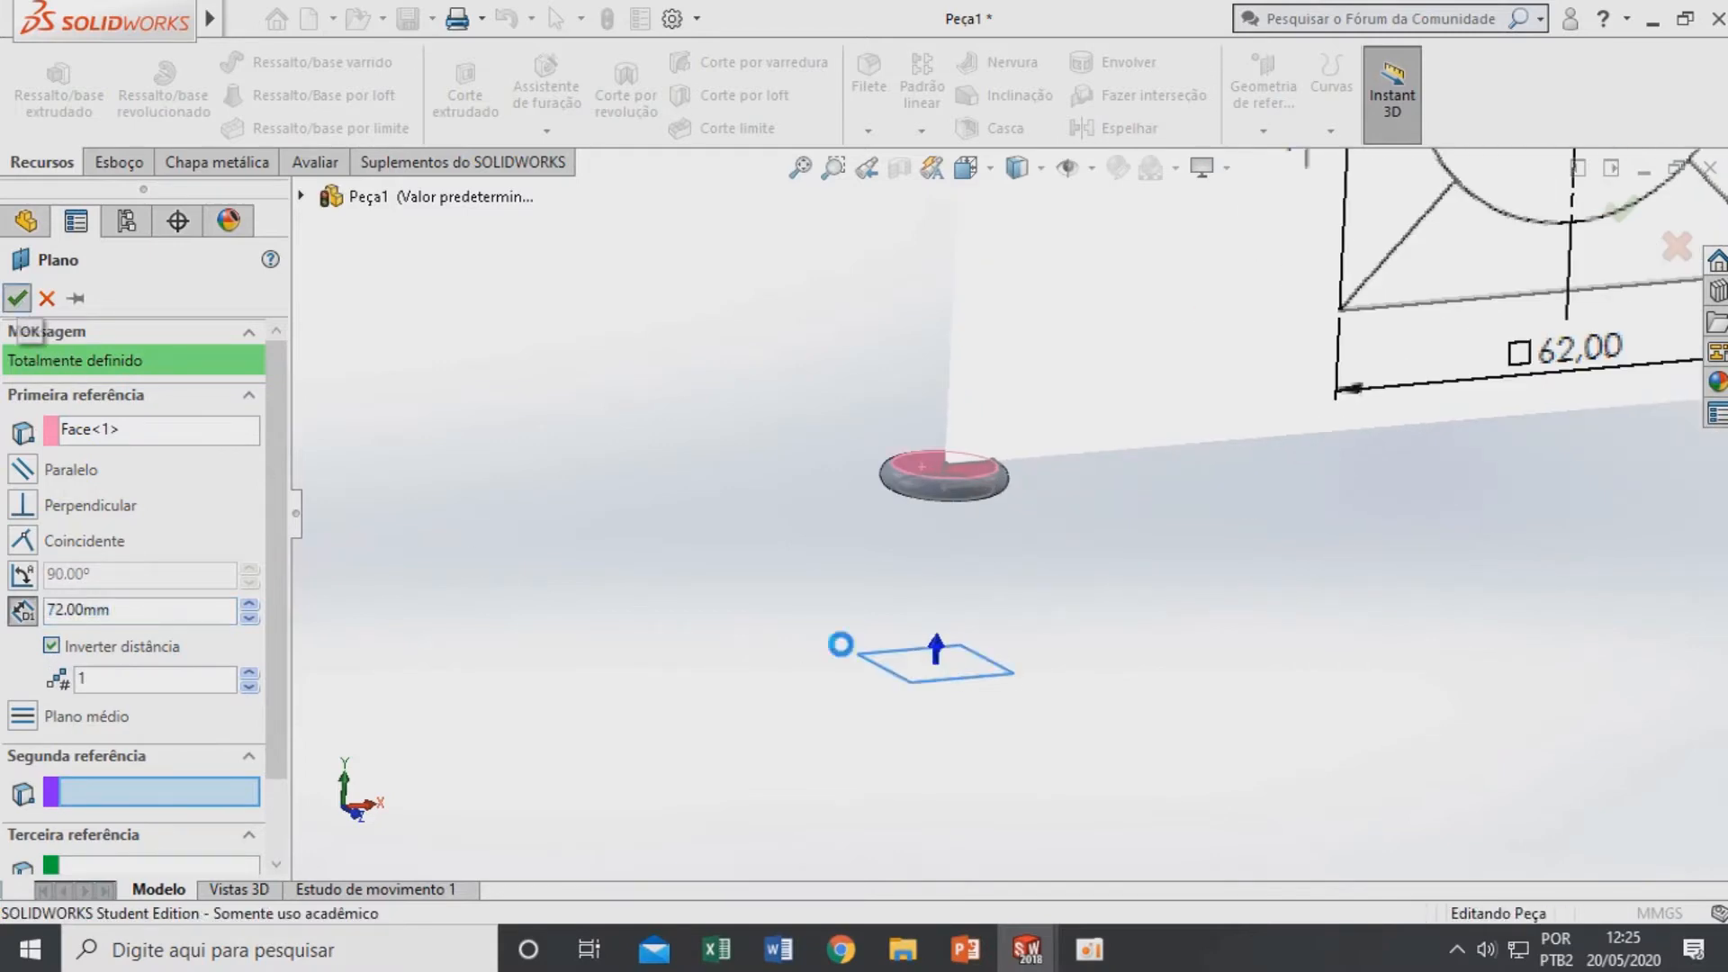
Start a sketch on the new plane and draw a center rectangle about 62 mm wide, centred on the origin
scroll(954, 702, down, 3)
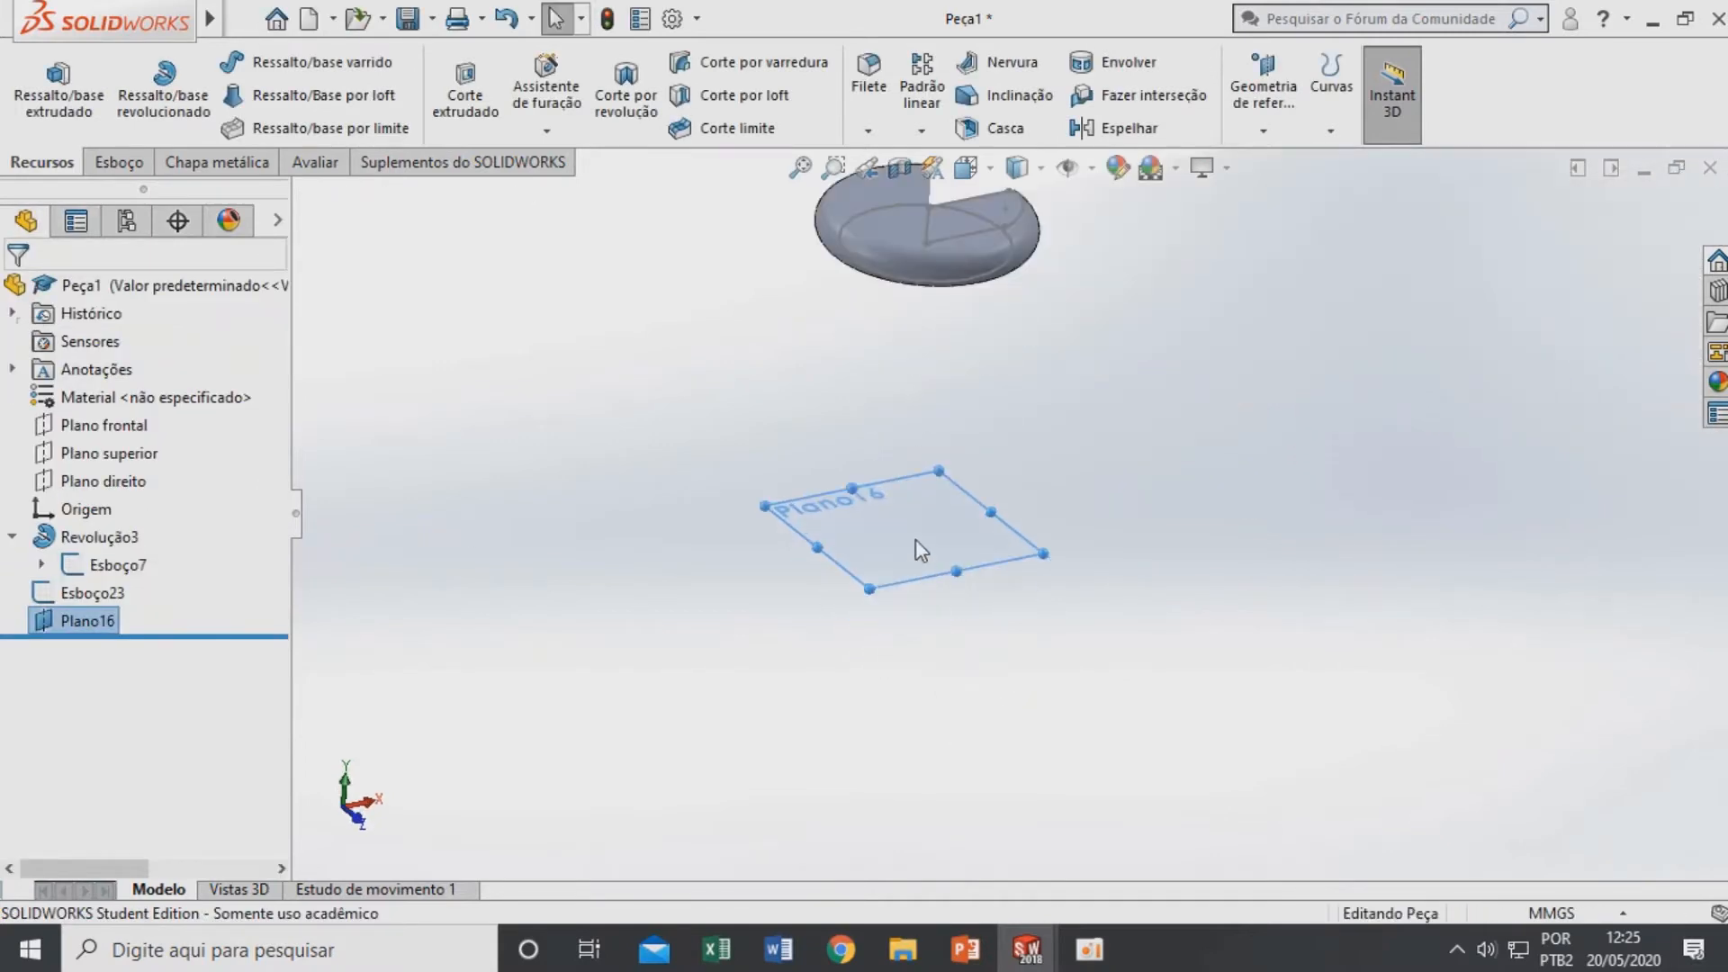
right_click(917, 542)
click(987, 513)
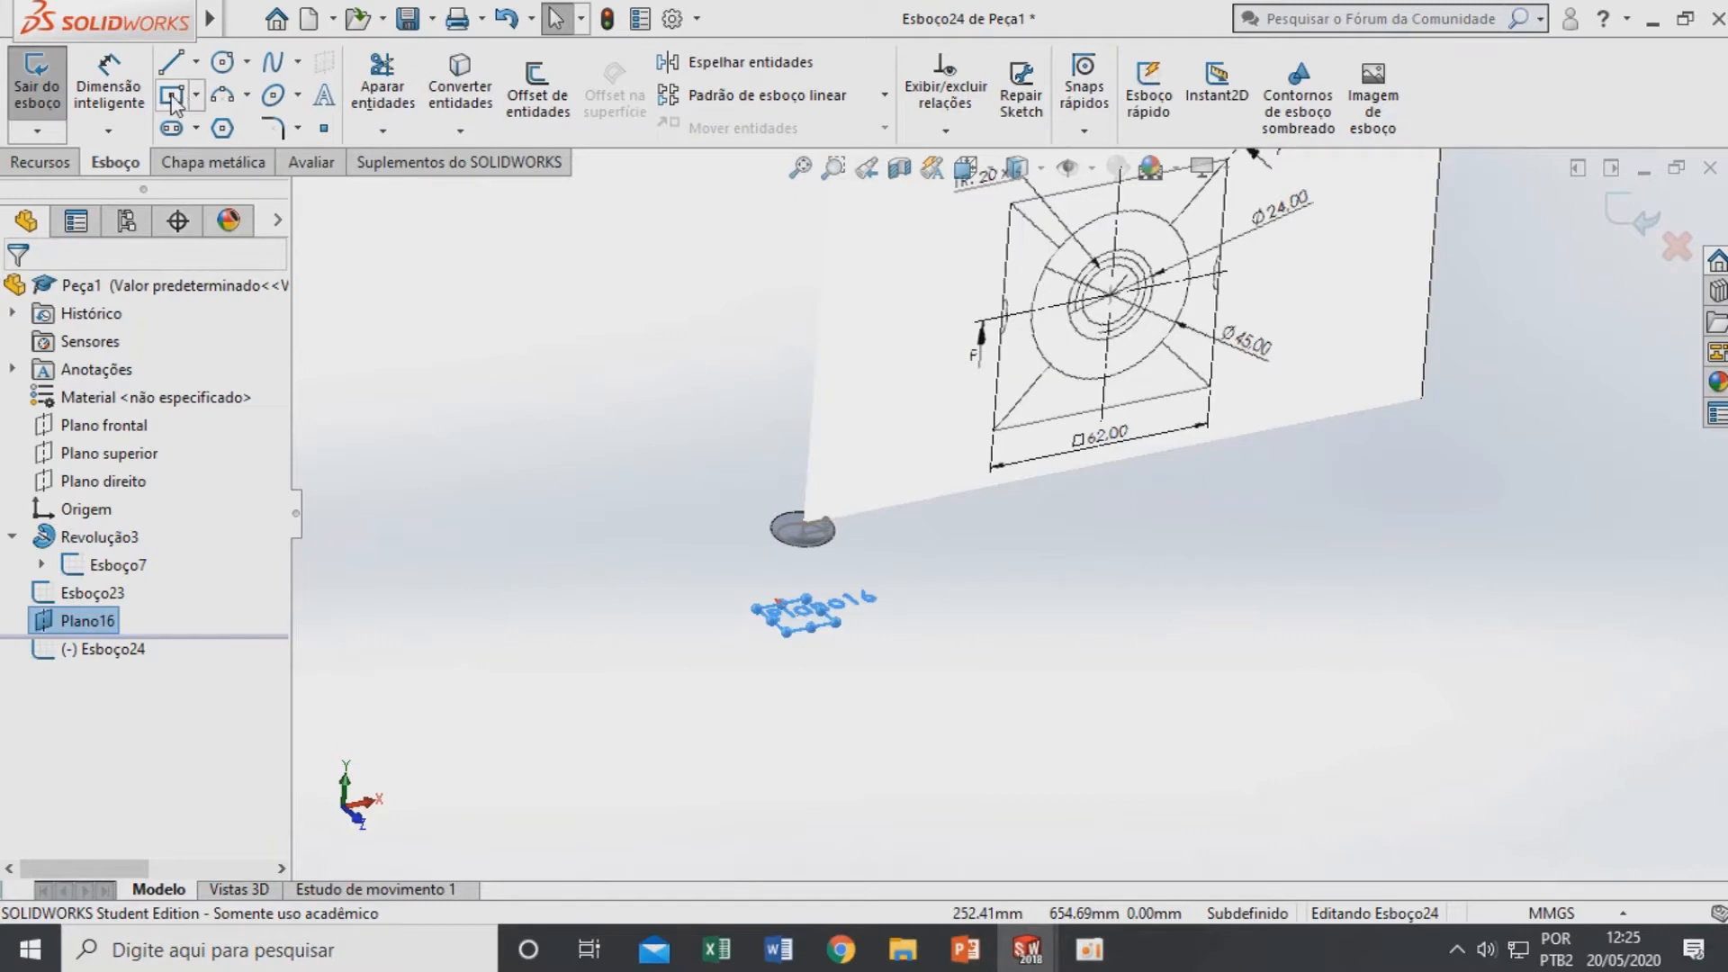
scroll(792, 598, down, 5)
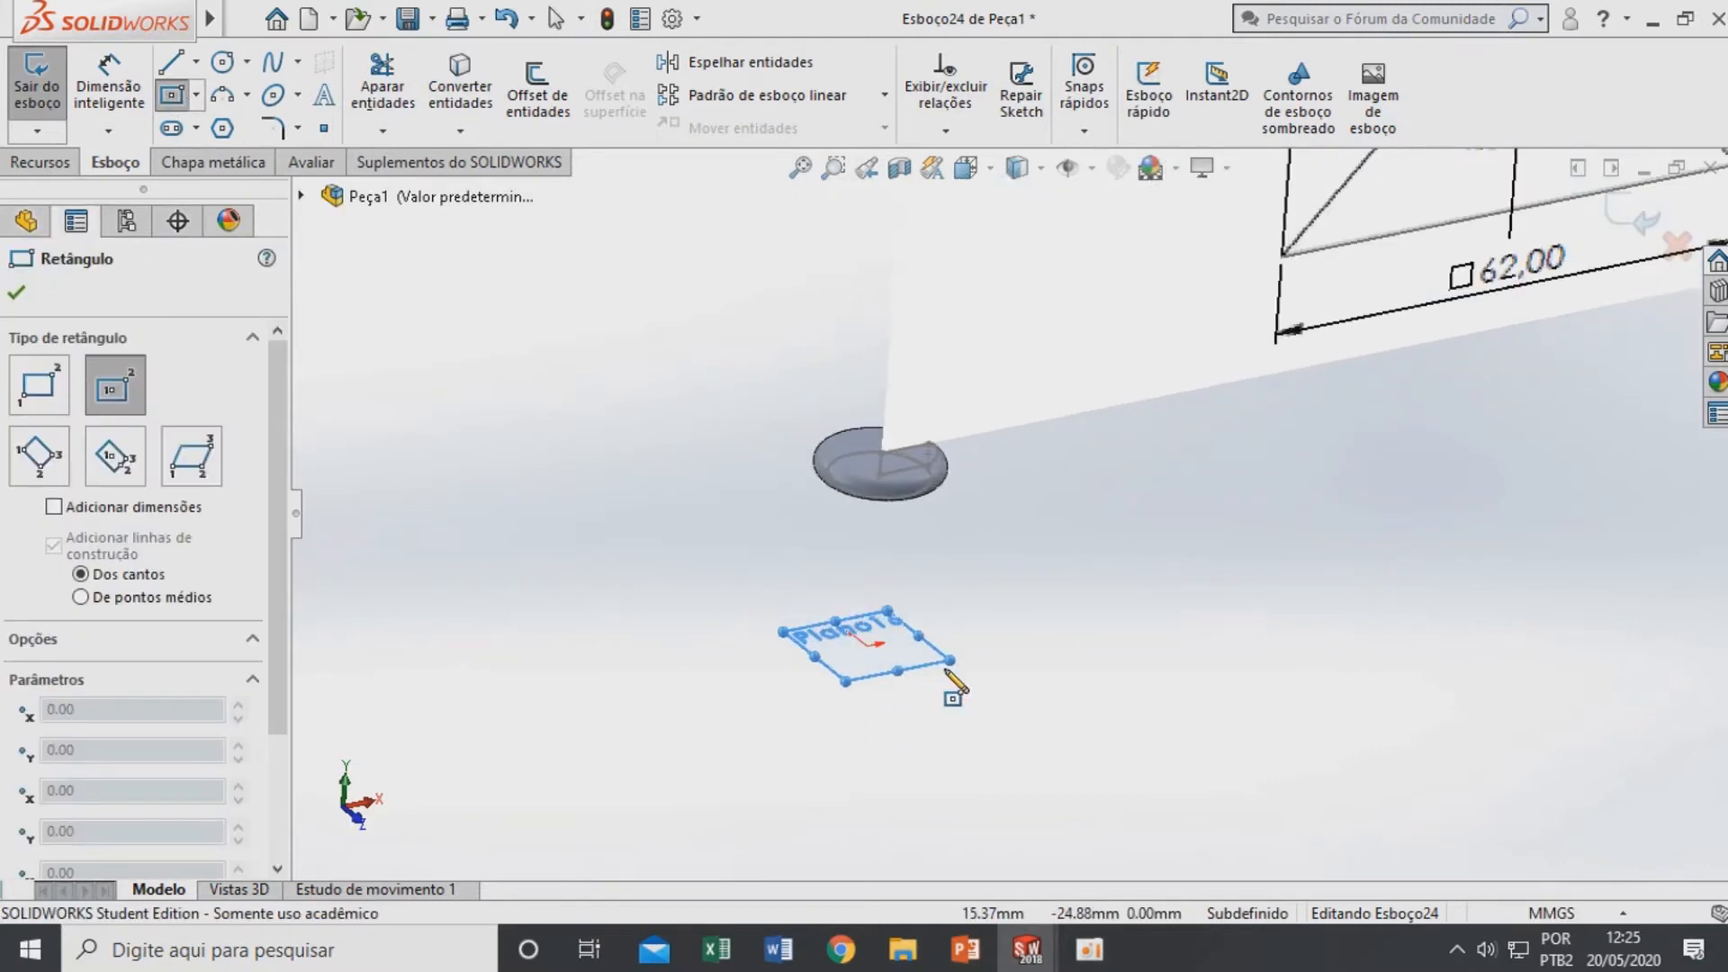
click(869, 646)
click(1024, 691)
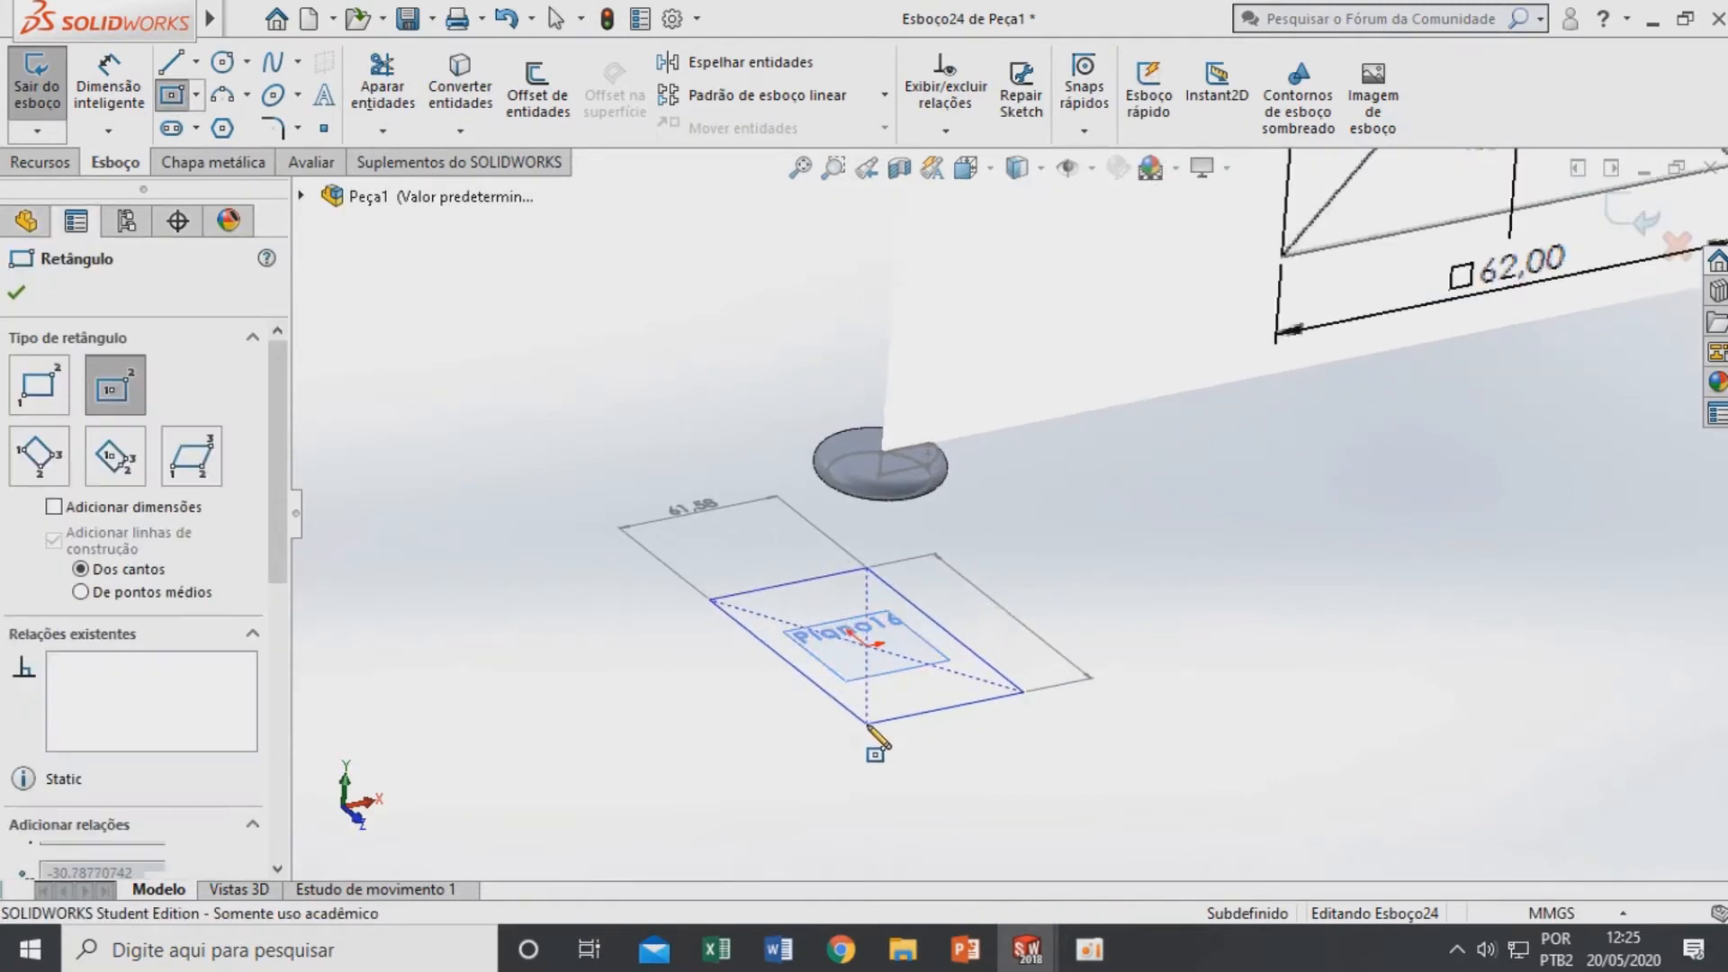
key(Escape)
Make all four sides of the rectangle on the lower plane equal in length
click(824, 695)
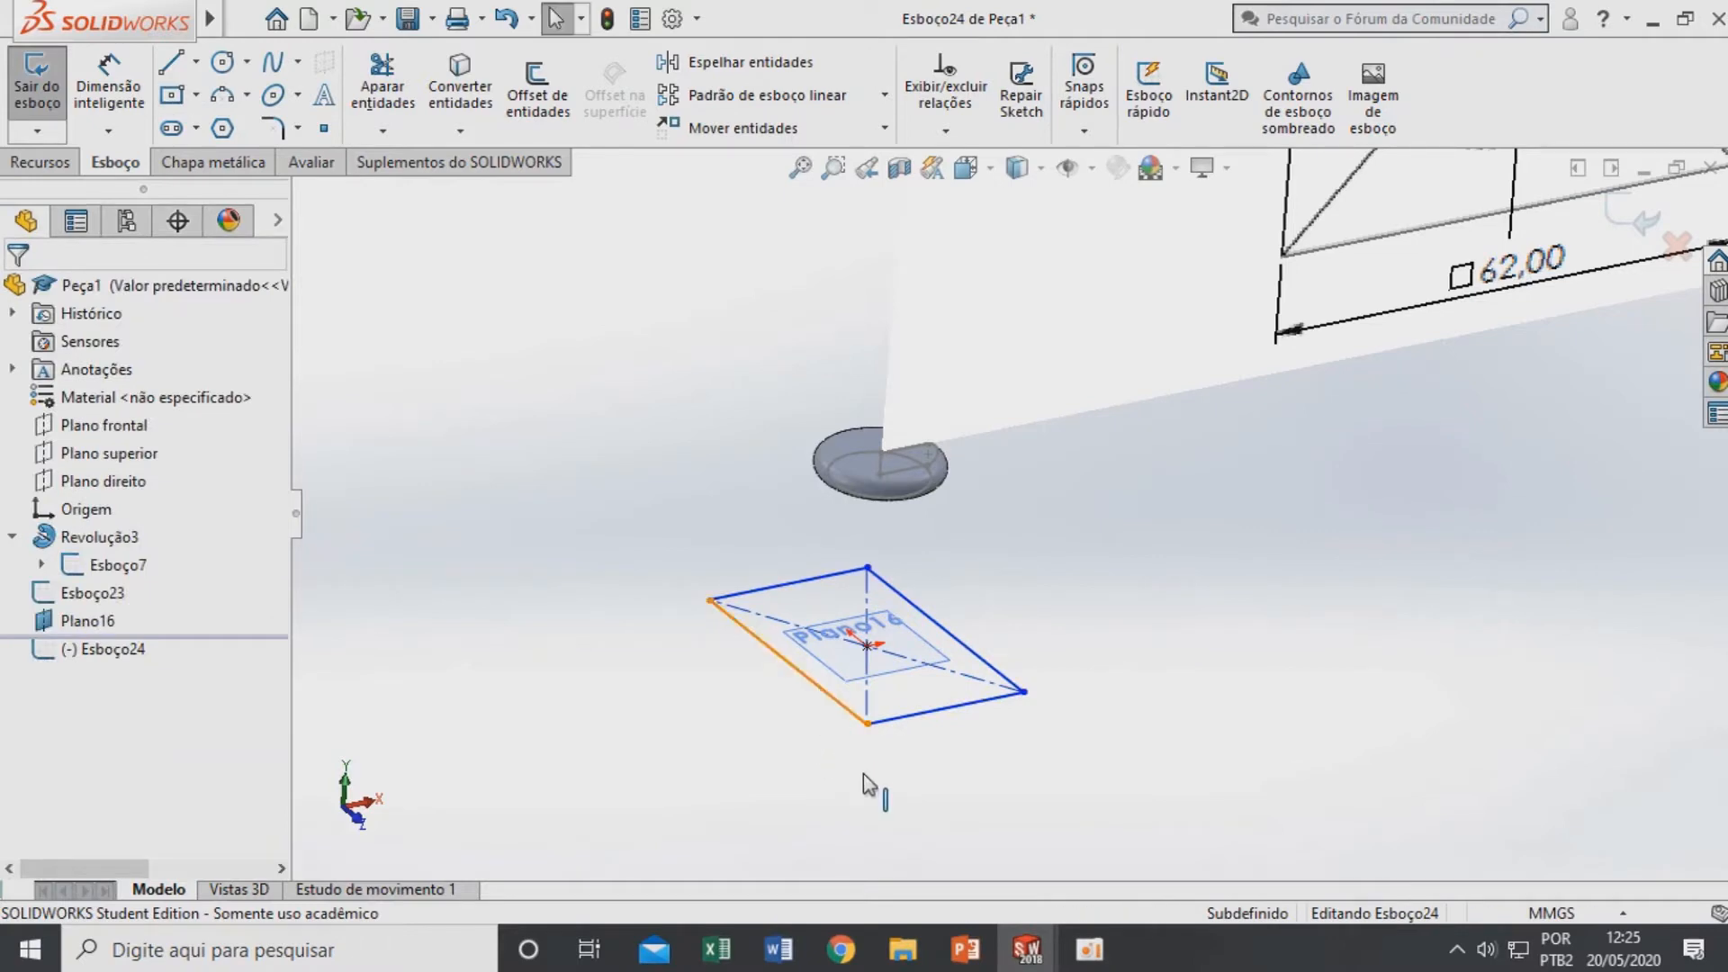
ctrl+click(941, 709)
ctrl+click(922, 609)
ctrl+click(808, 597)
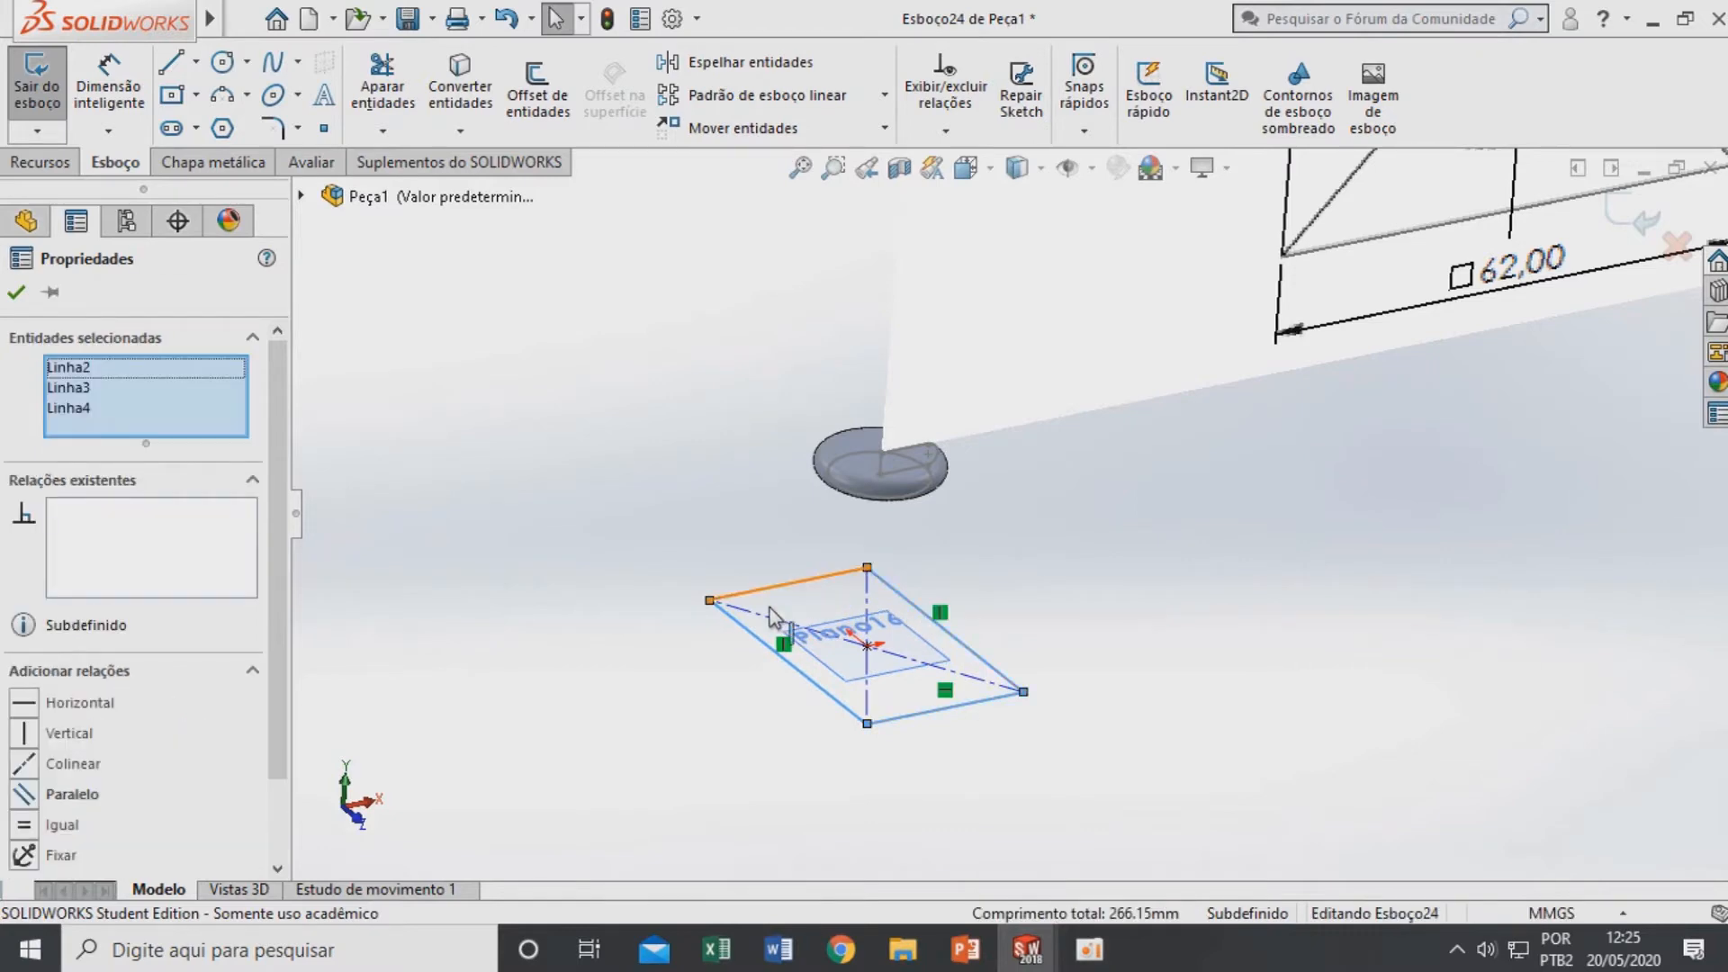
click(11, 835)
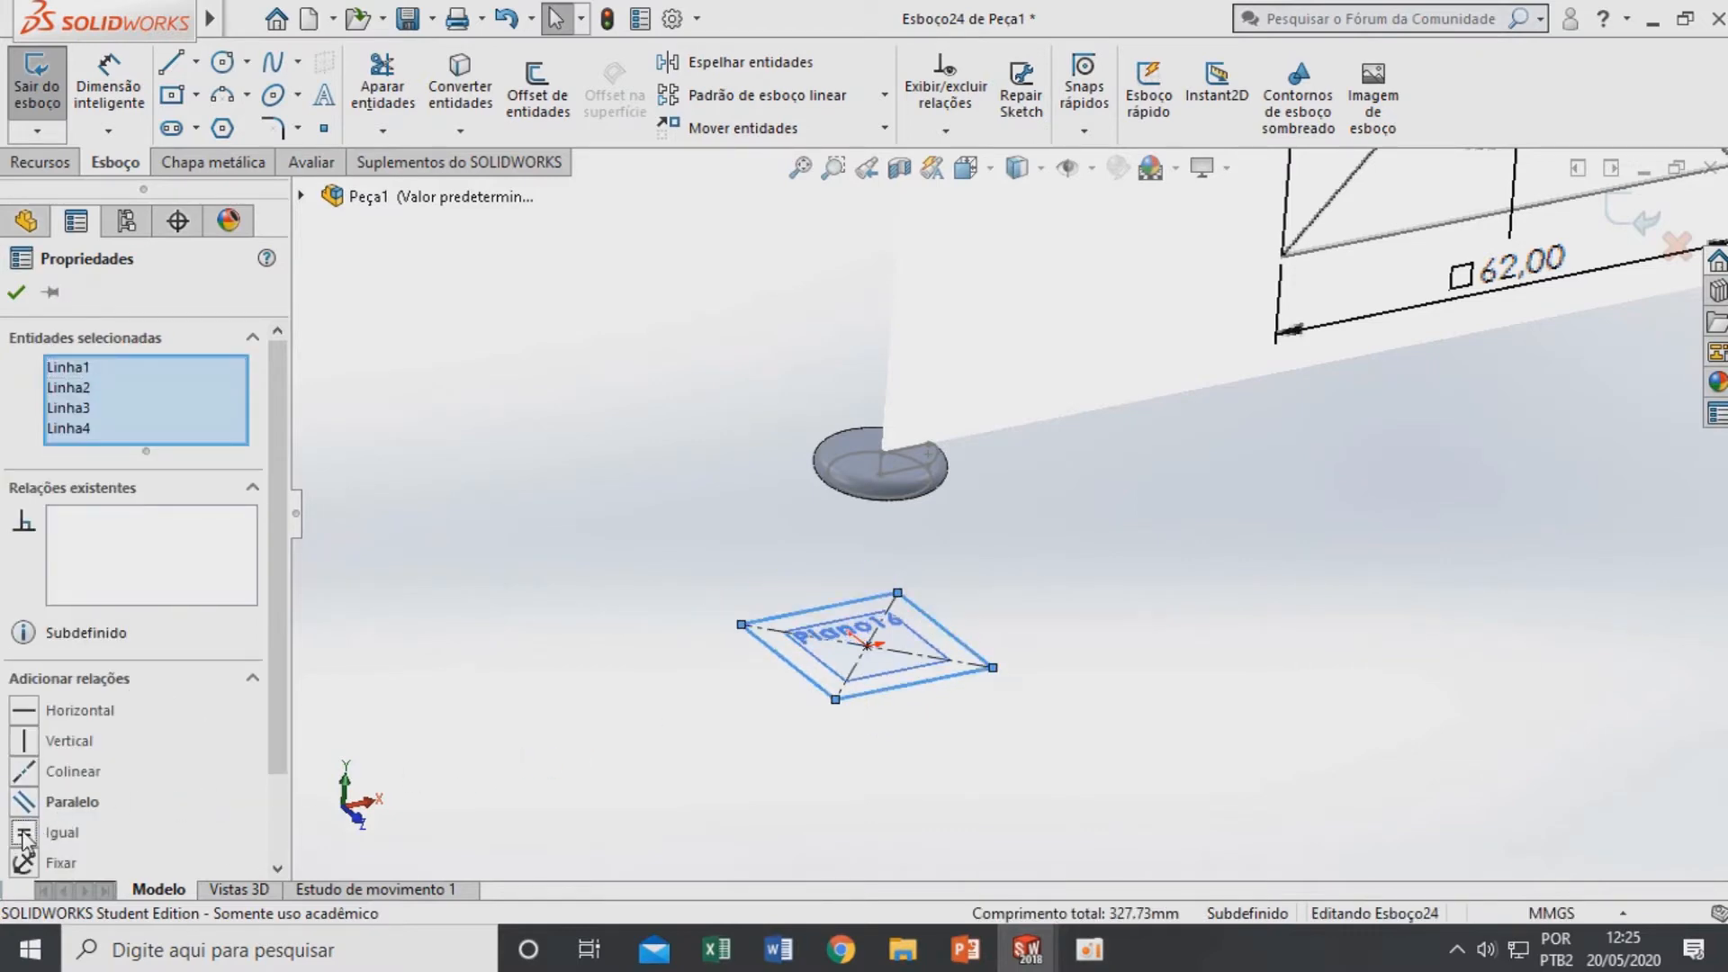
click(15, 292)
Dimension one side of the base square as 62 mm and finish the sketch
scroll(994, 639, up, 2)
scroll(990, 634, up, 1)
click(108, 85)
scroll(1330, 432, down, 1)
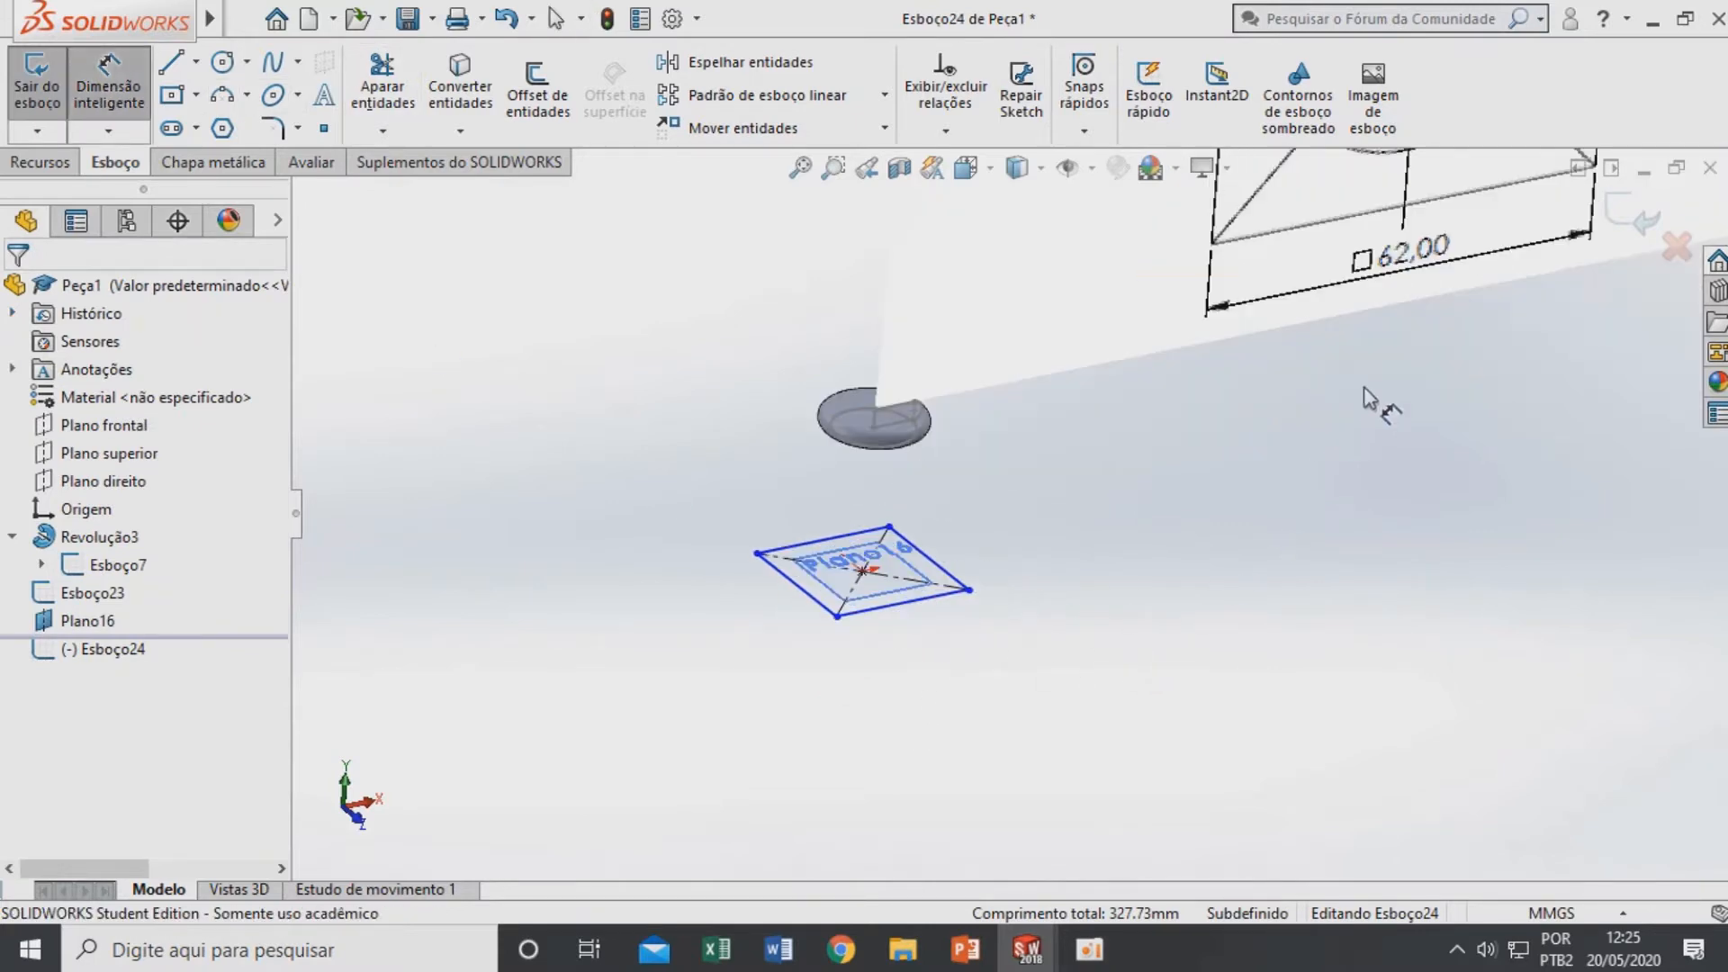
click(922, 602)
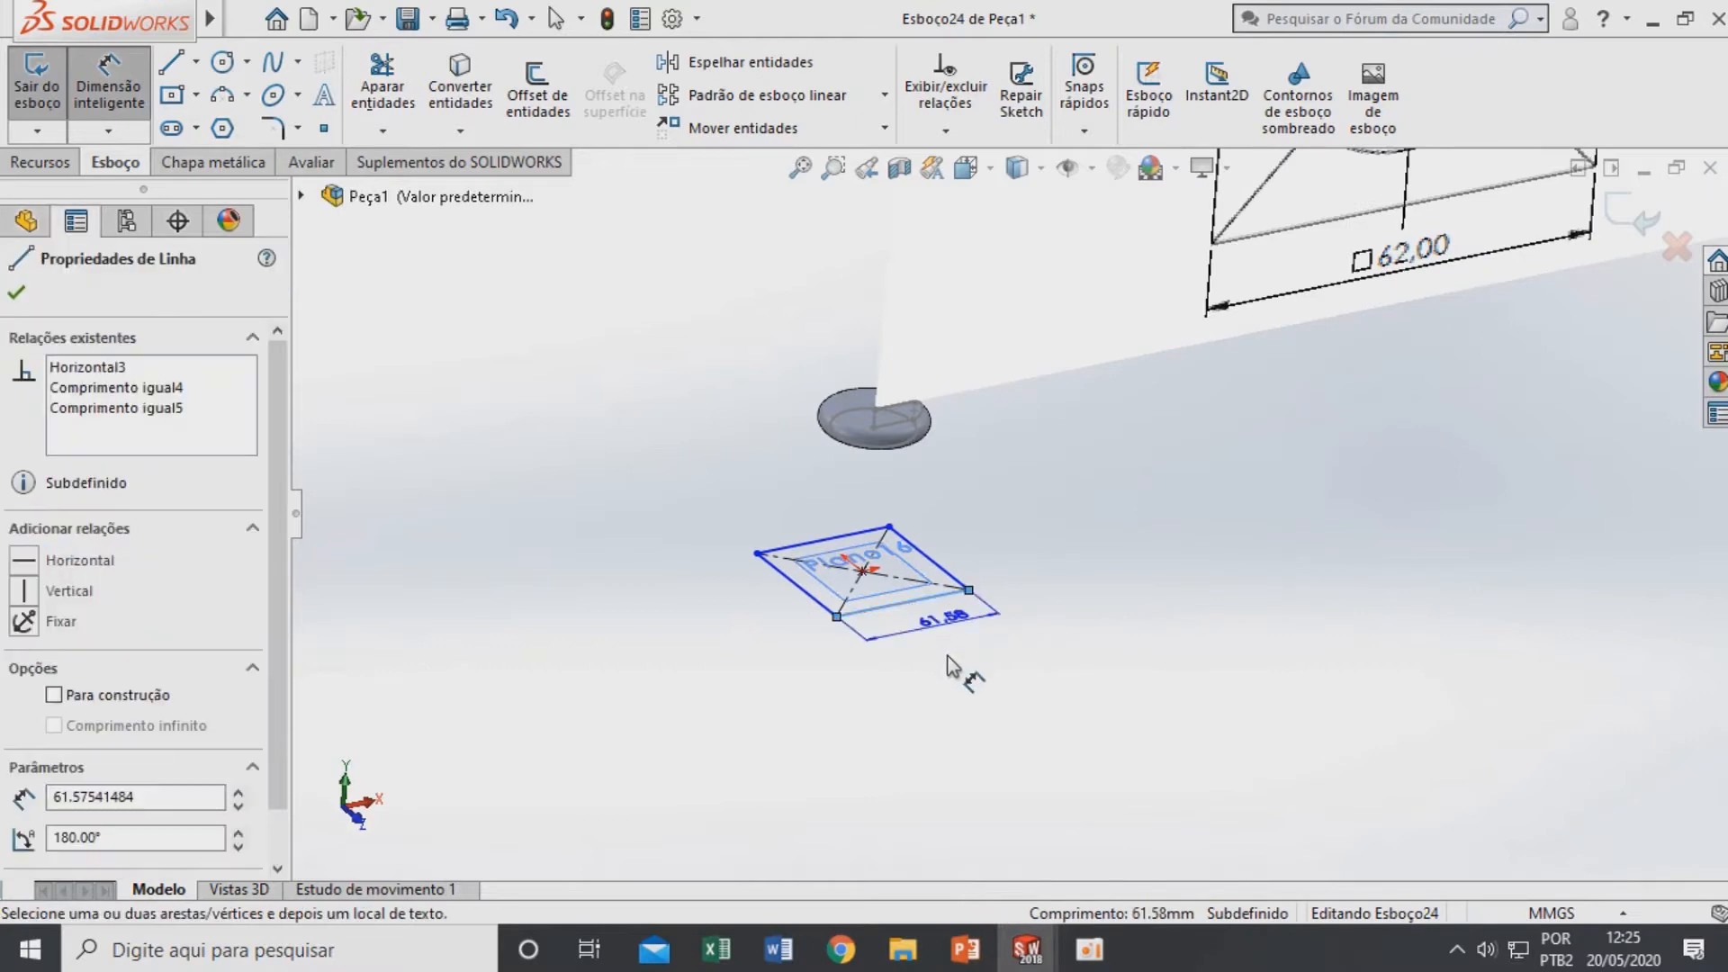
click(946, 666)
text(62)
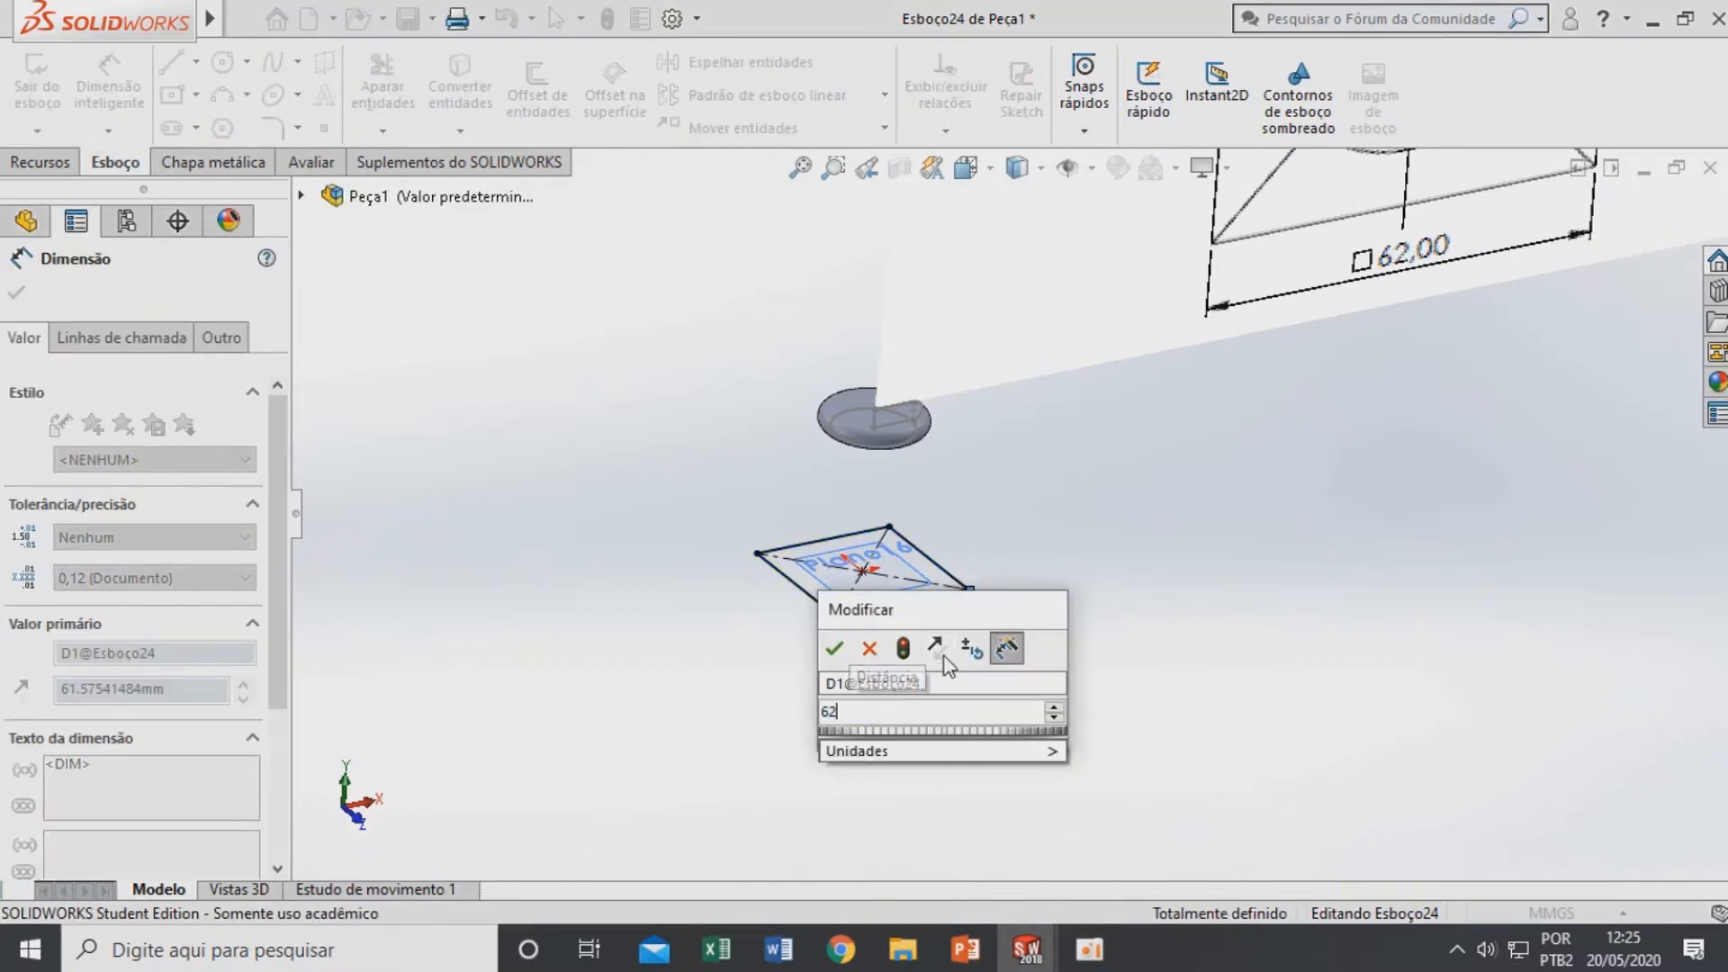
key(Return)
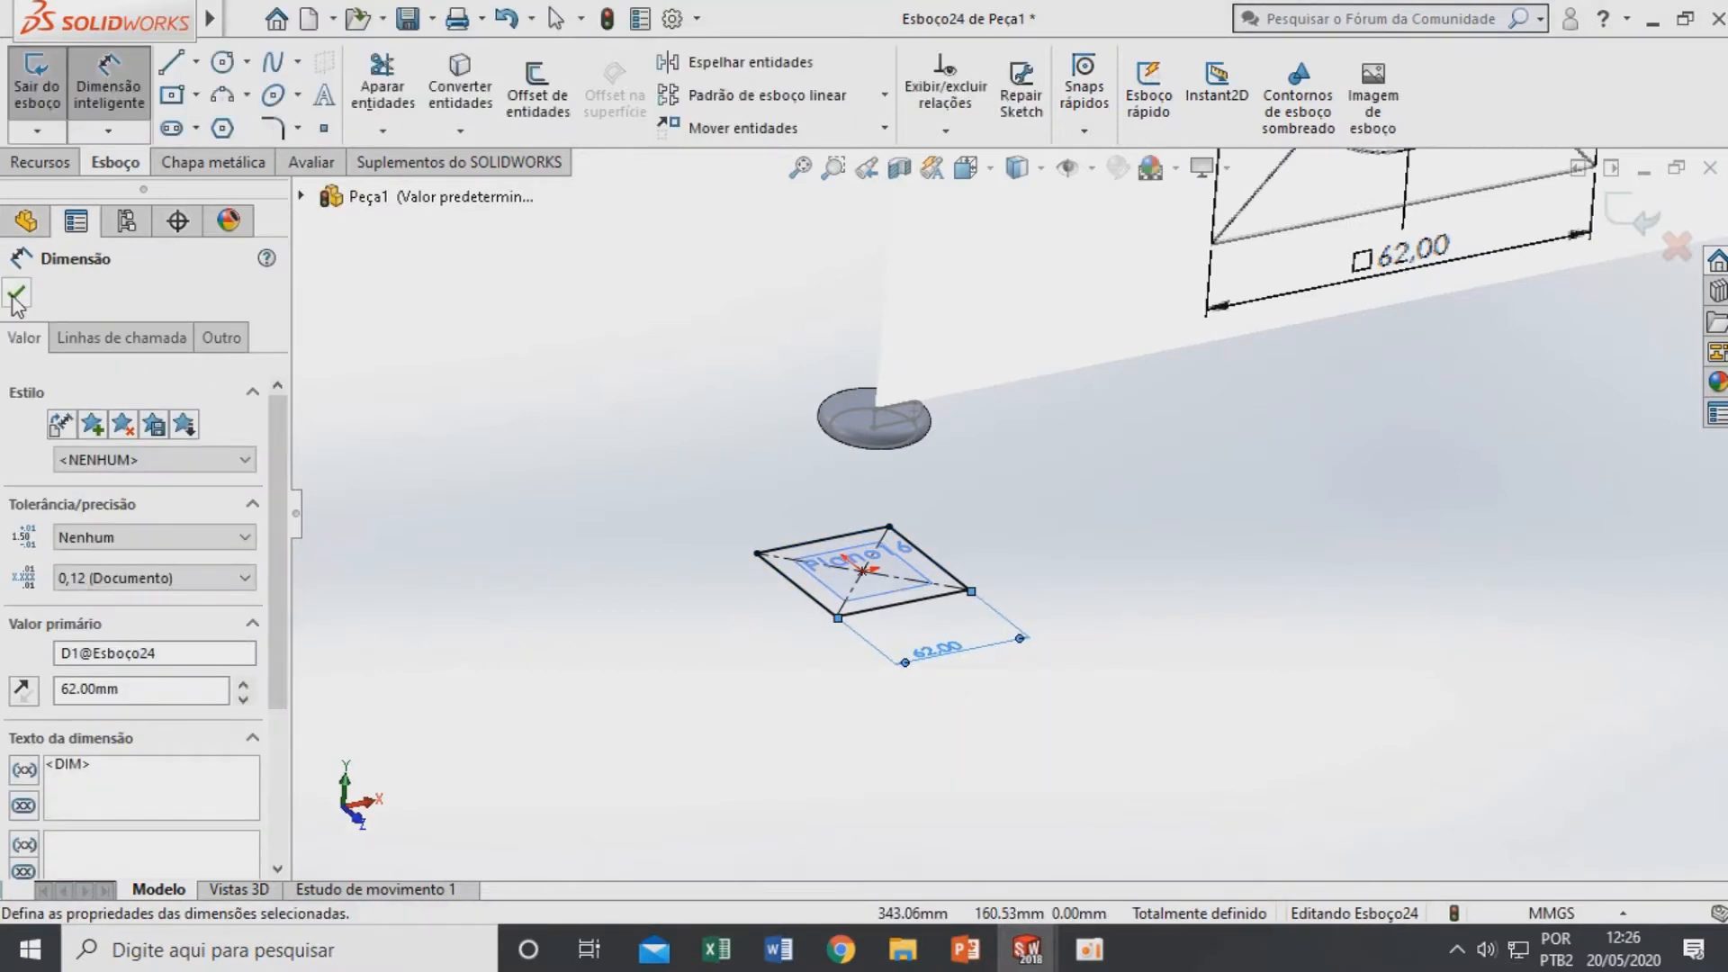
click(15, 294)
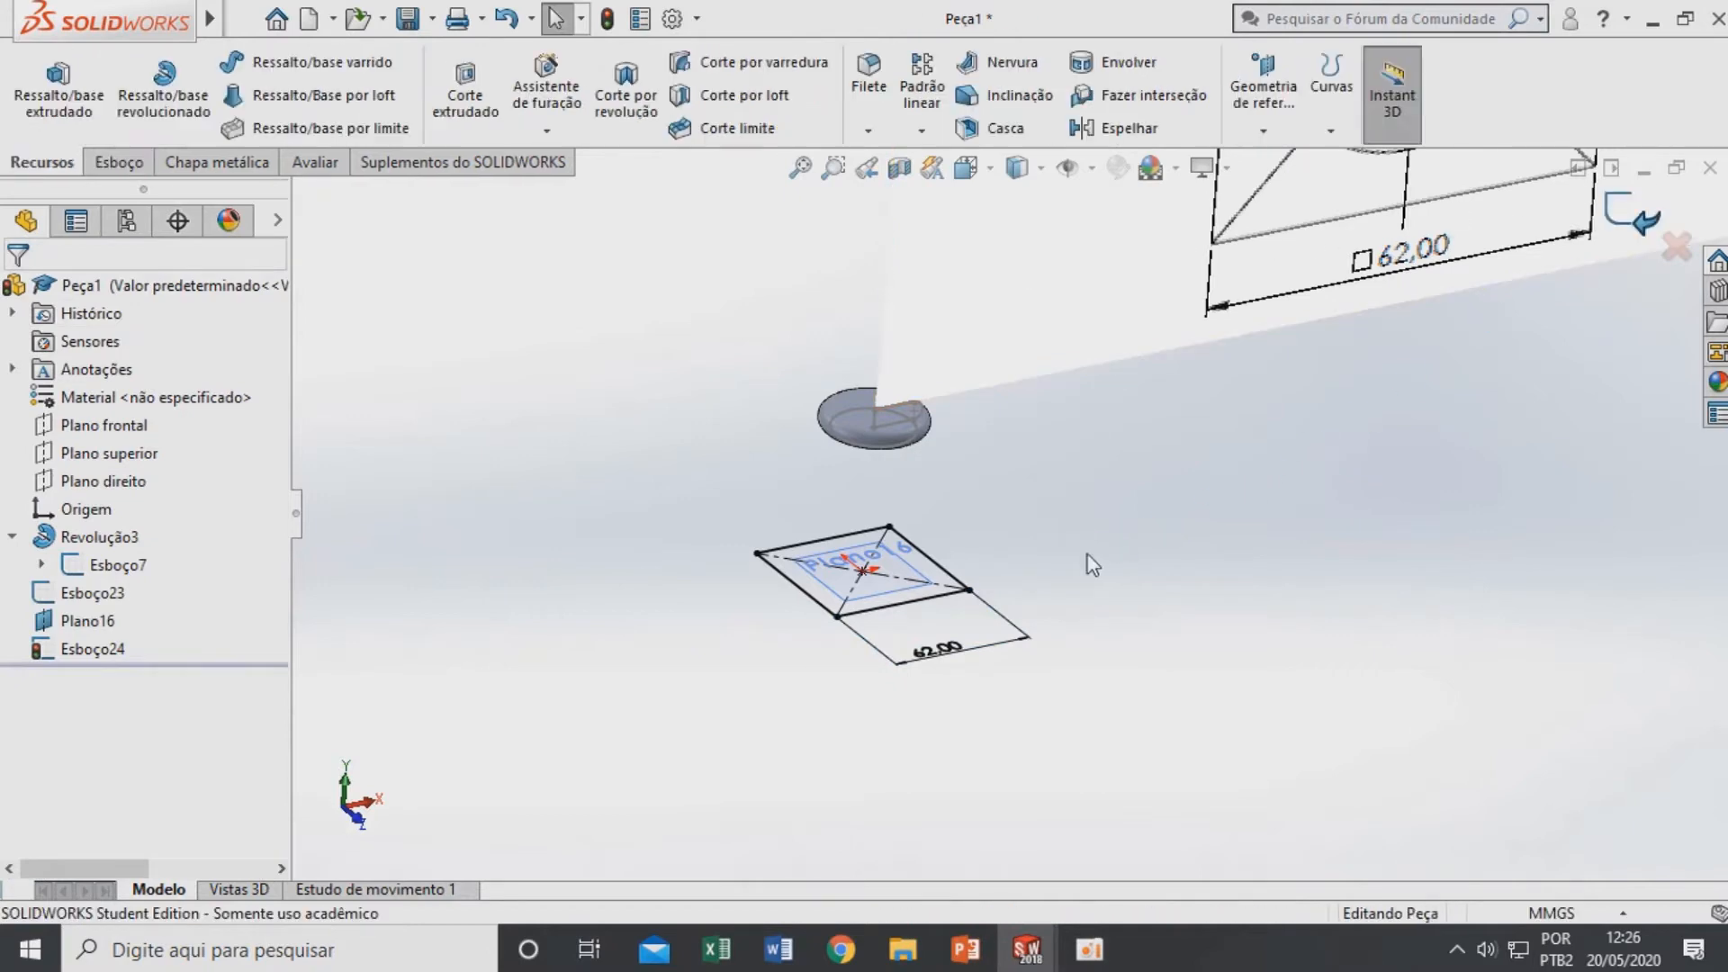
Try a loft from the 62 mm base square to the circle under the revolved rim
middle_drag(1028, 568, 1018, 455)
click(855, 477)
mouse_move(855, 477)
middle_down()
mouse_move(857, 409)
mouse_move(869, 452)
mouse_move(959, 471)
mouse_move(927, 422)
middle_up()
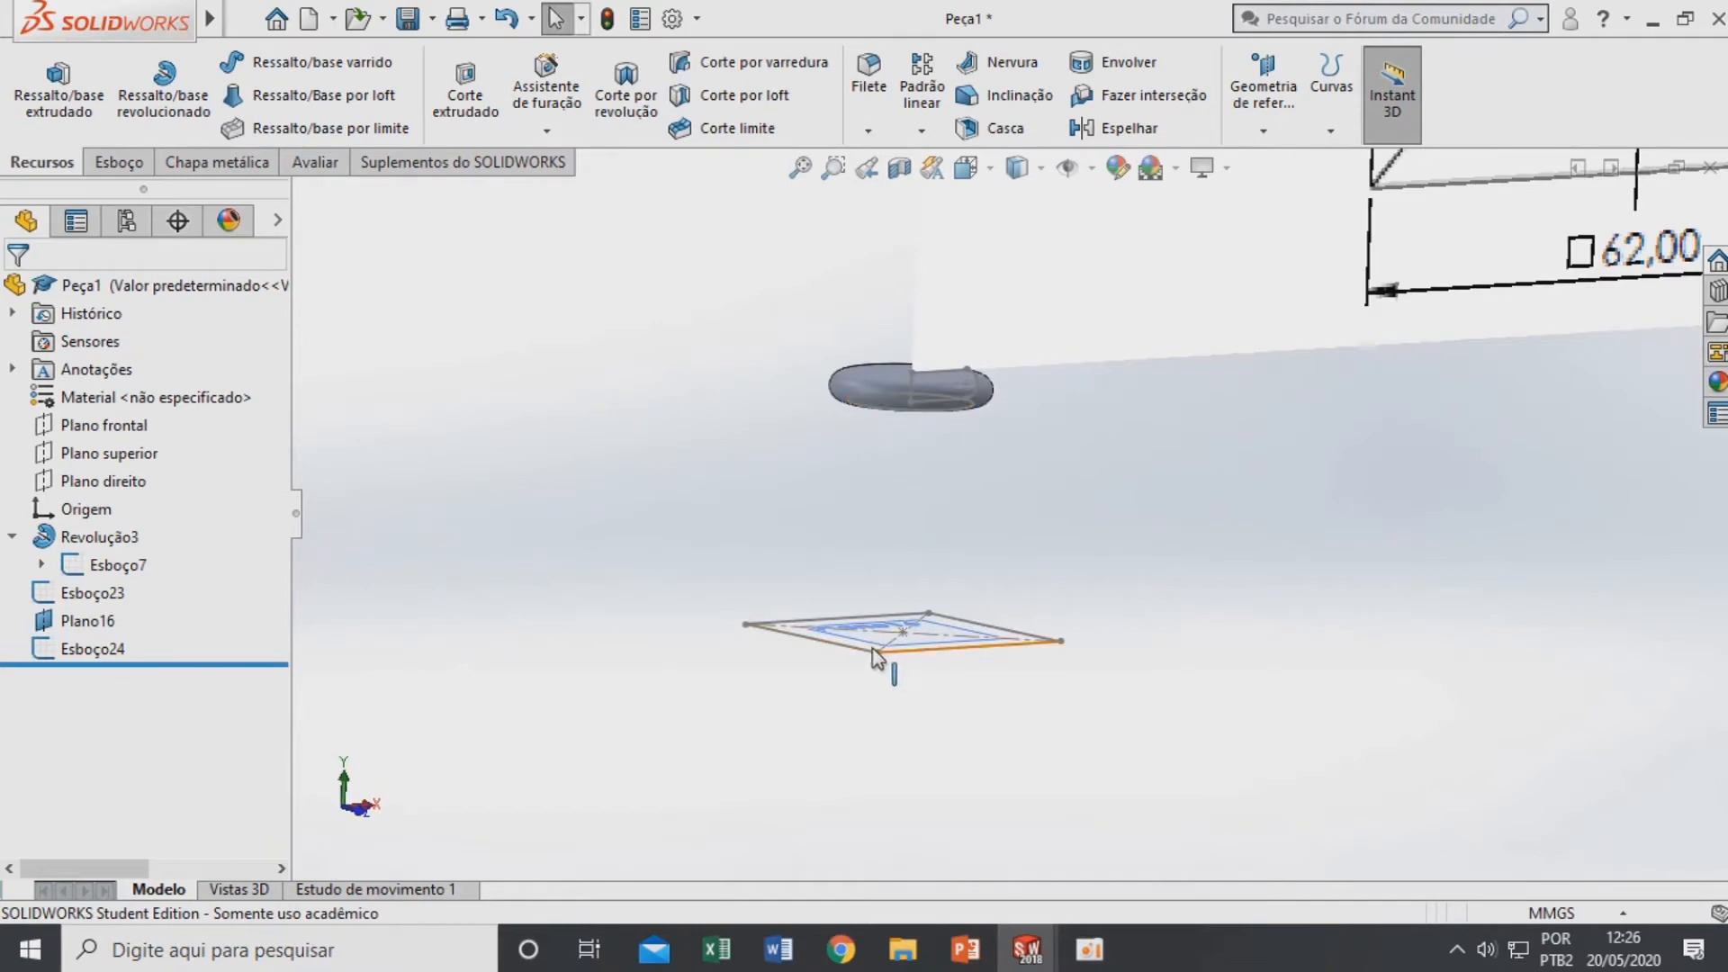
click(303, 101)
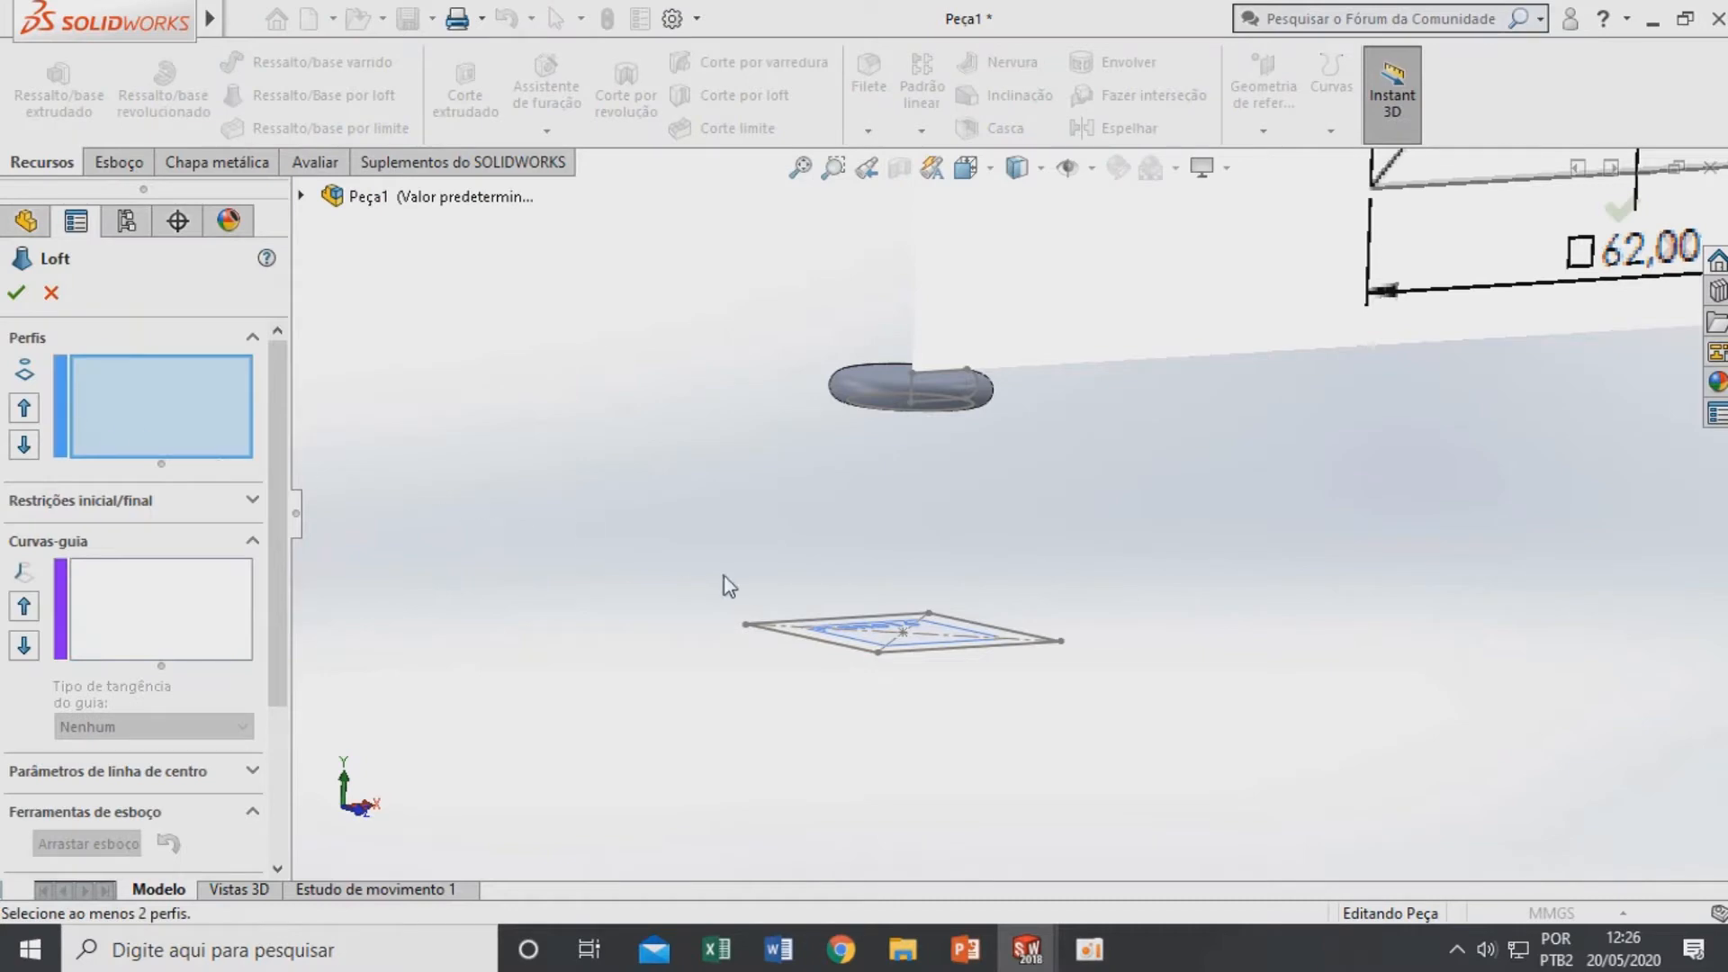
middle_drag(856, 621, 857, 675)
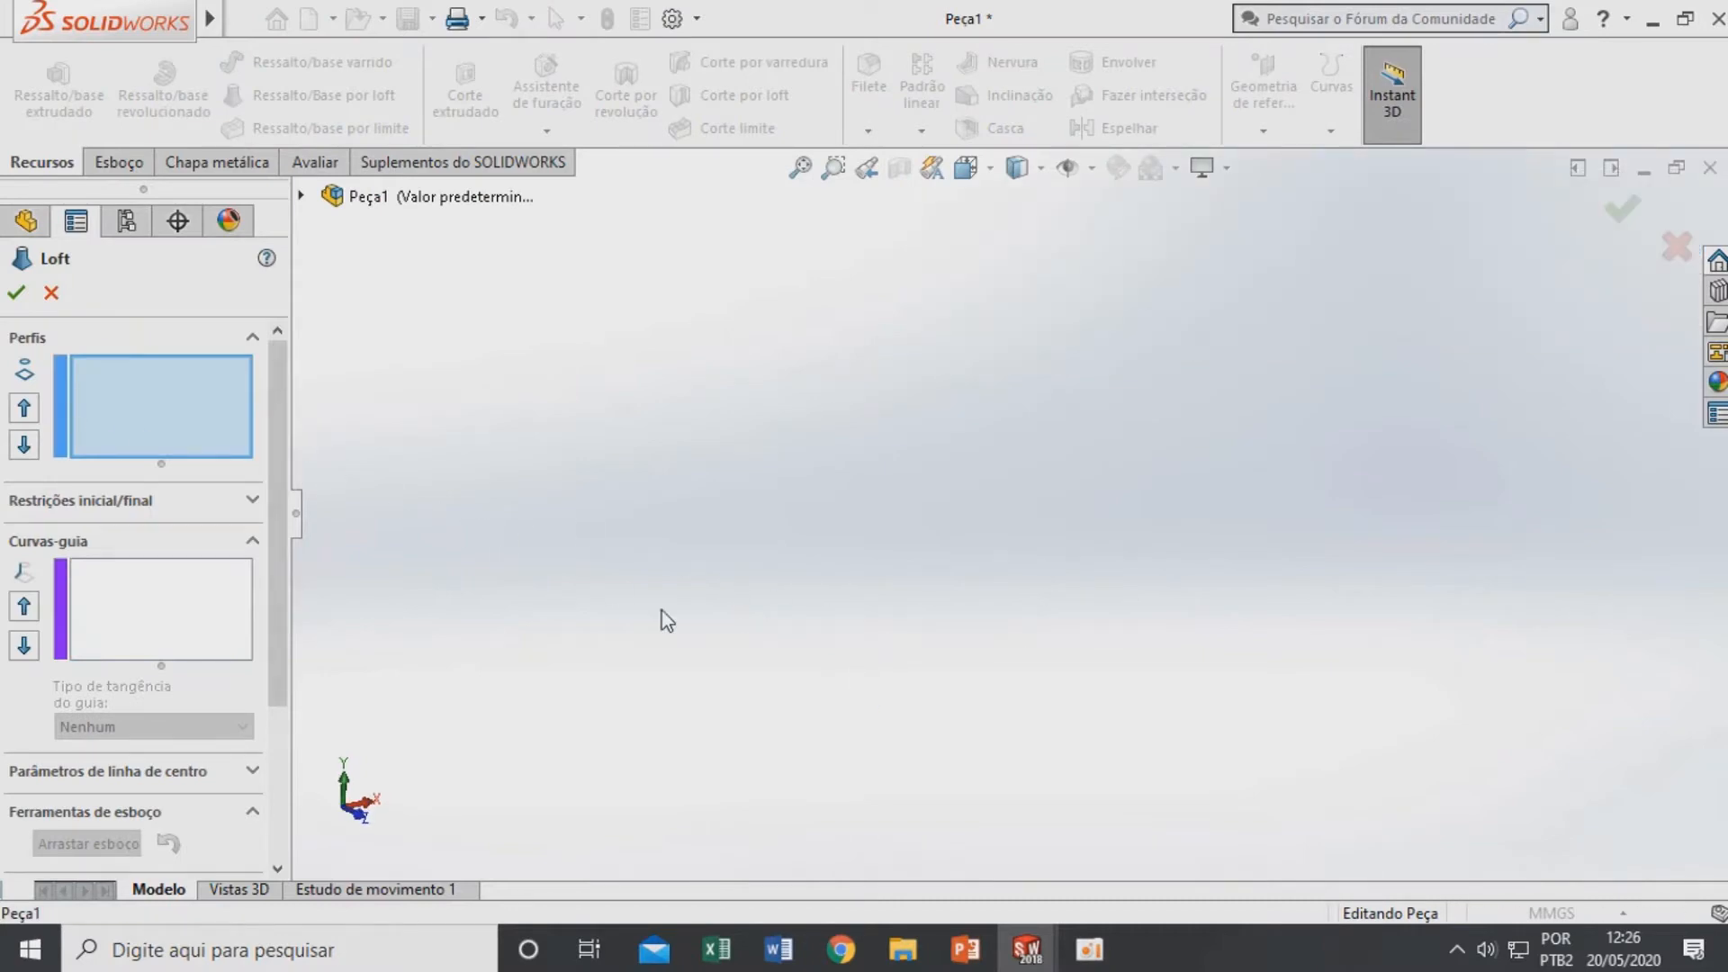
key(ctrl+1)
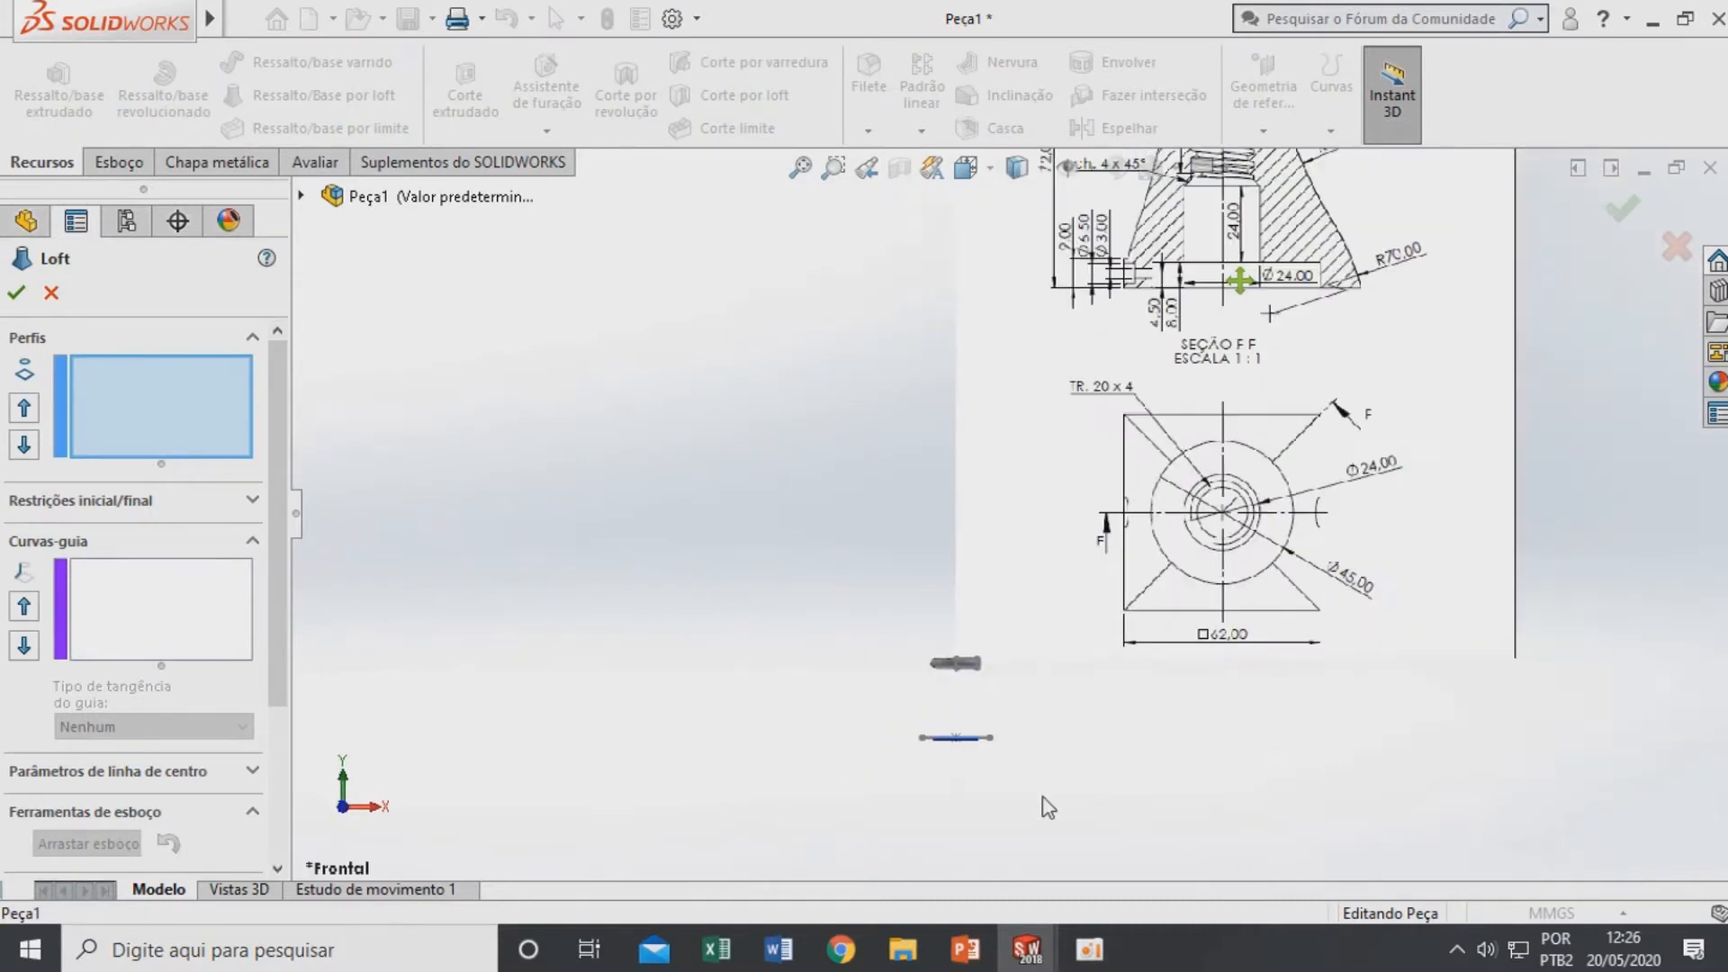
scroll(1035, 796, down, 5)
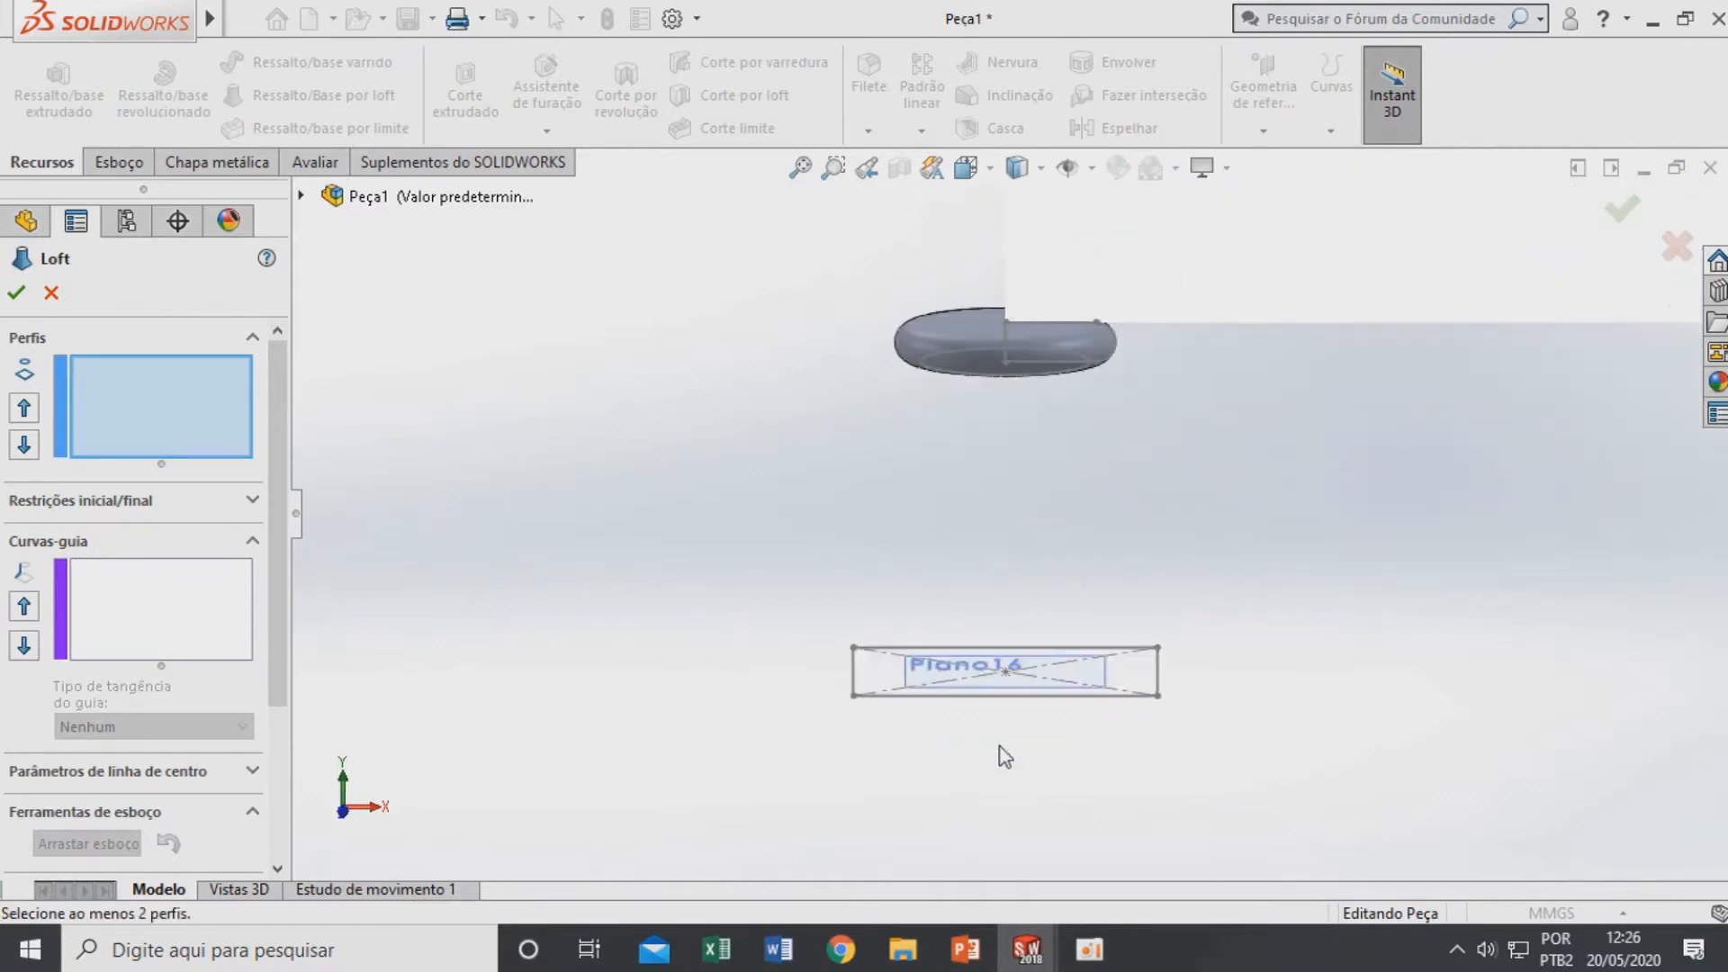
scroll(1005, 756, down, 1)
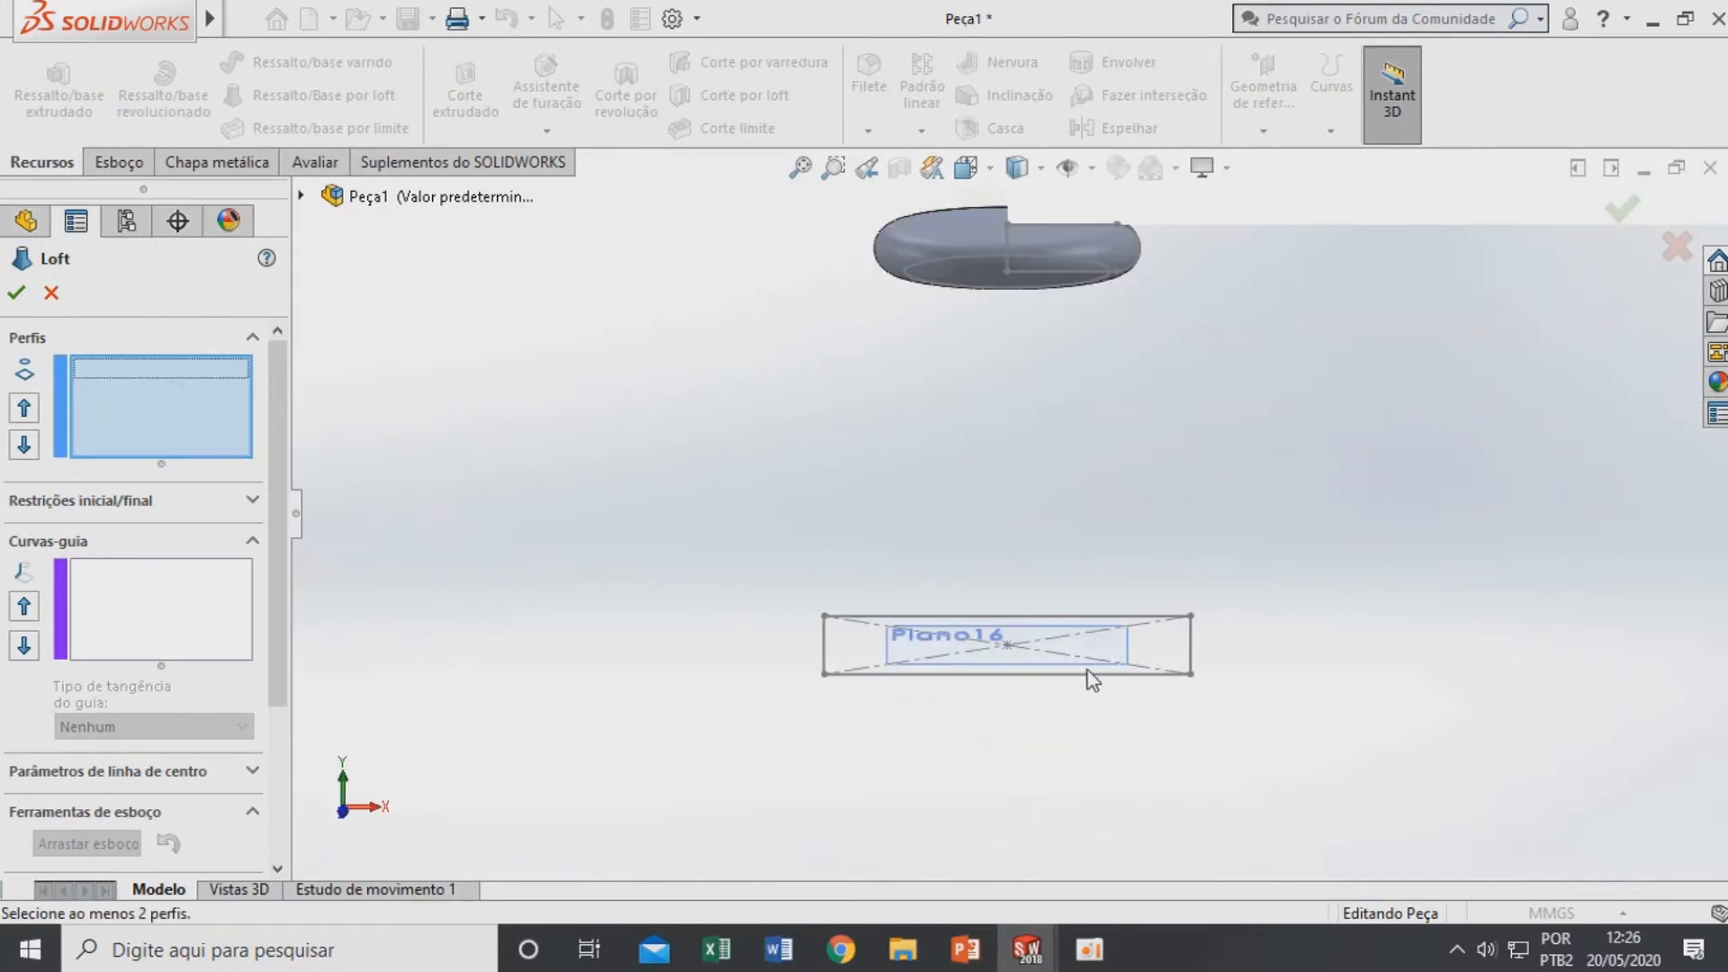
click(1091, 674)
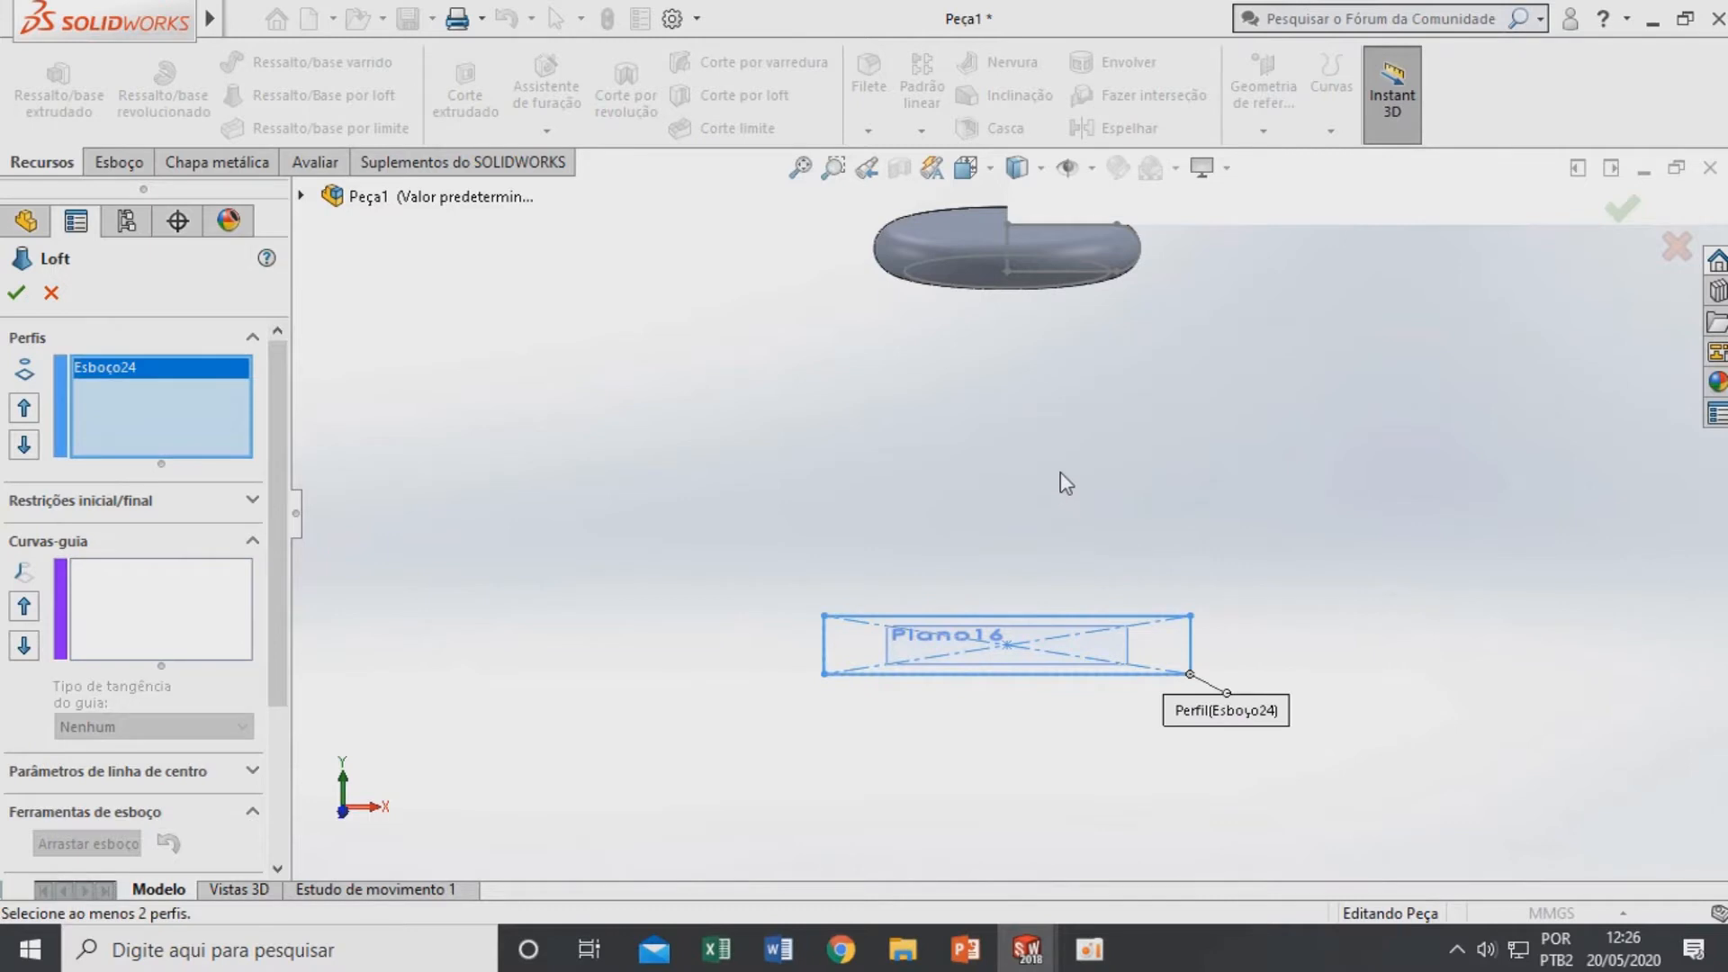
middle_drag(1066, 498, 1072, 401)
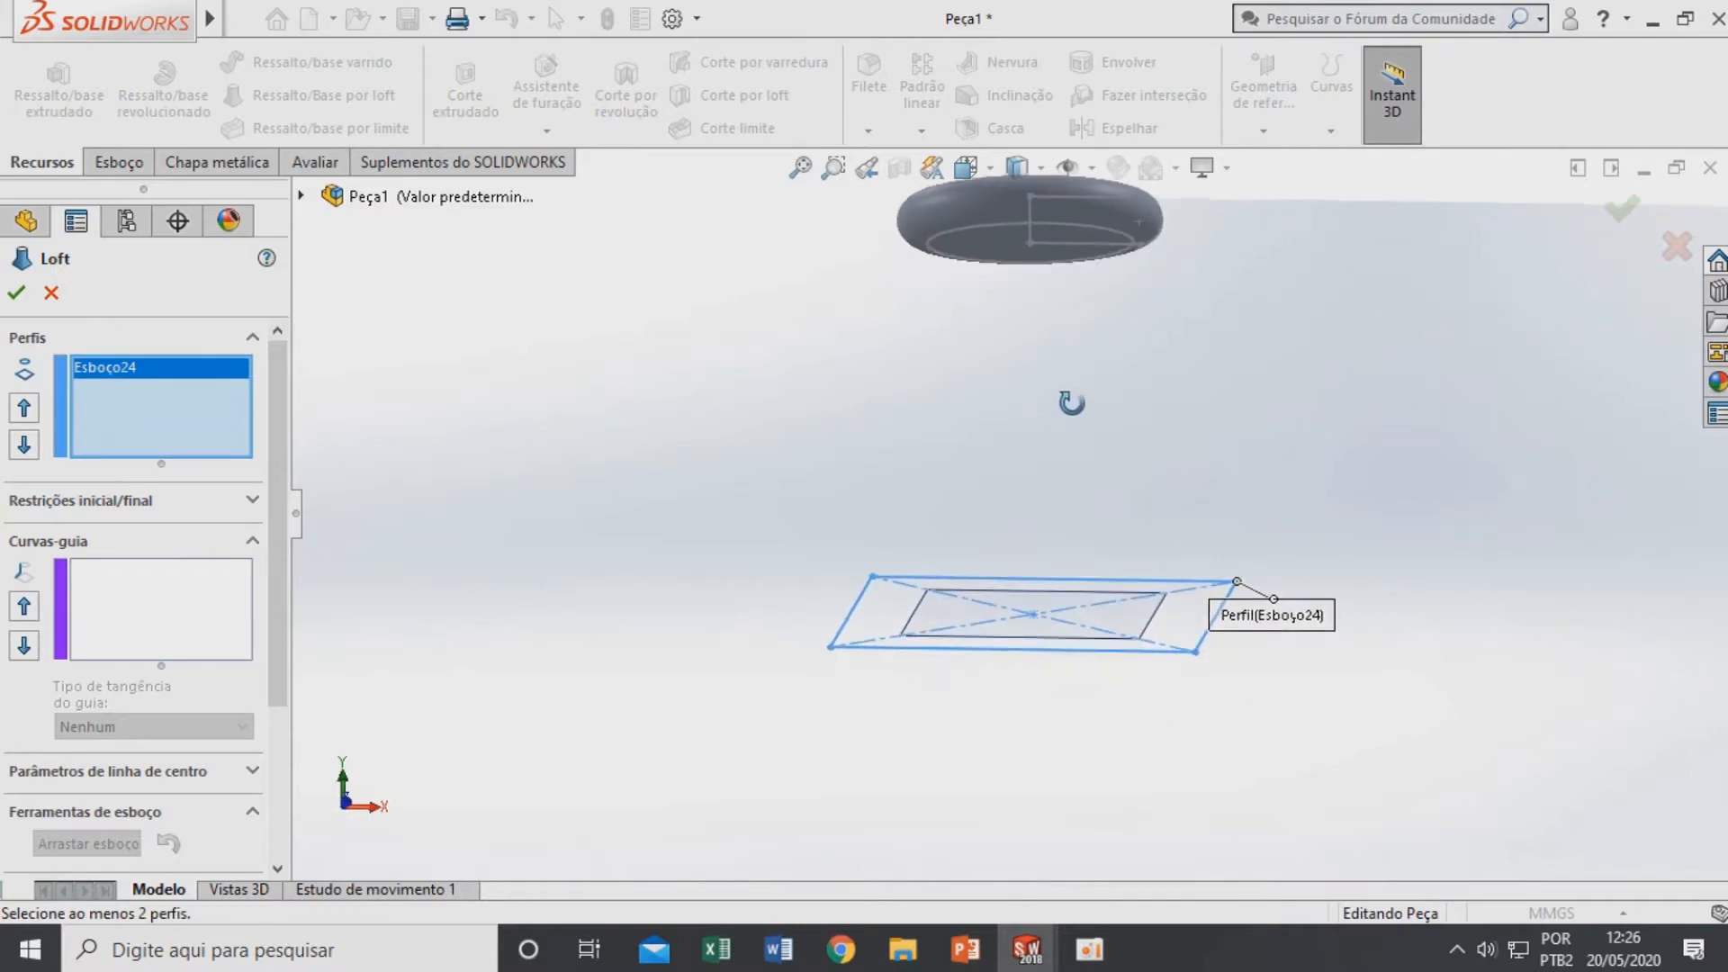
click(960, 229)
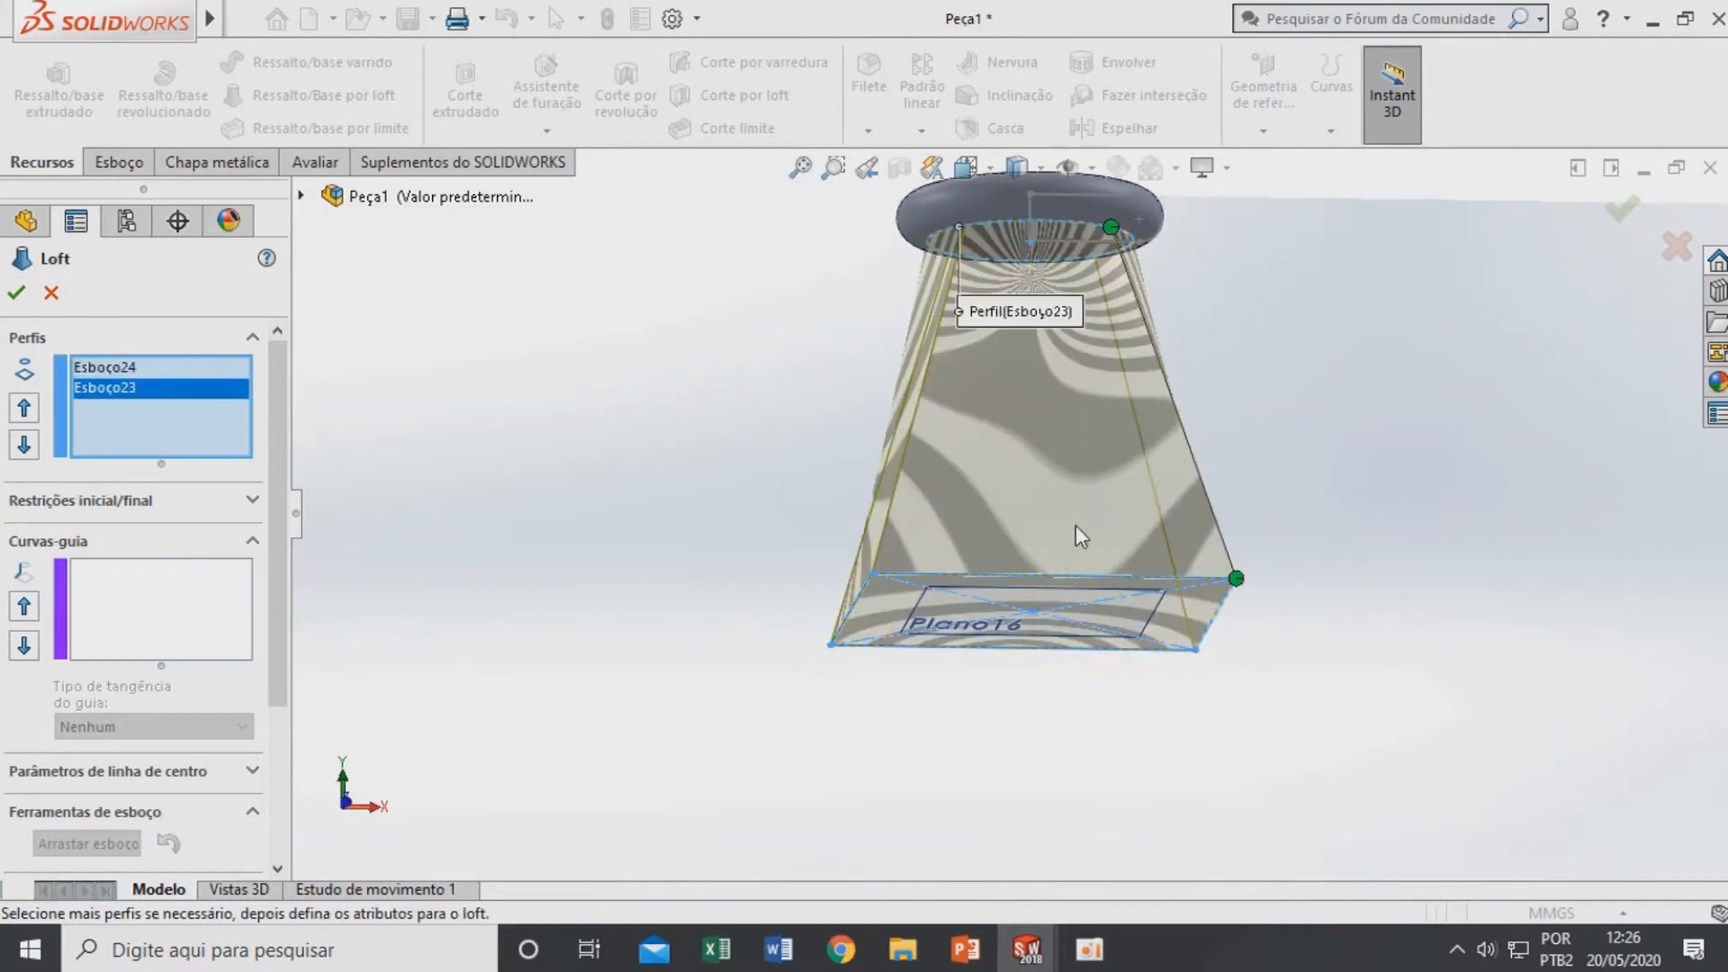
click(16, 294)
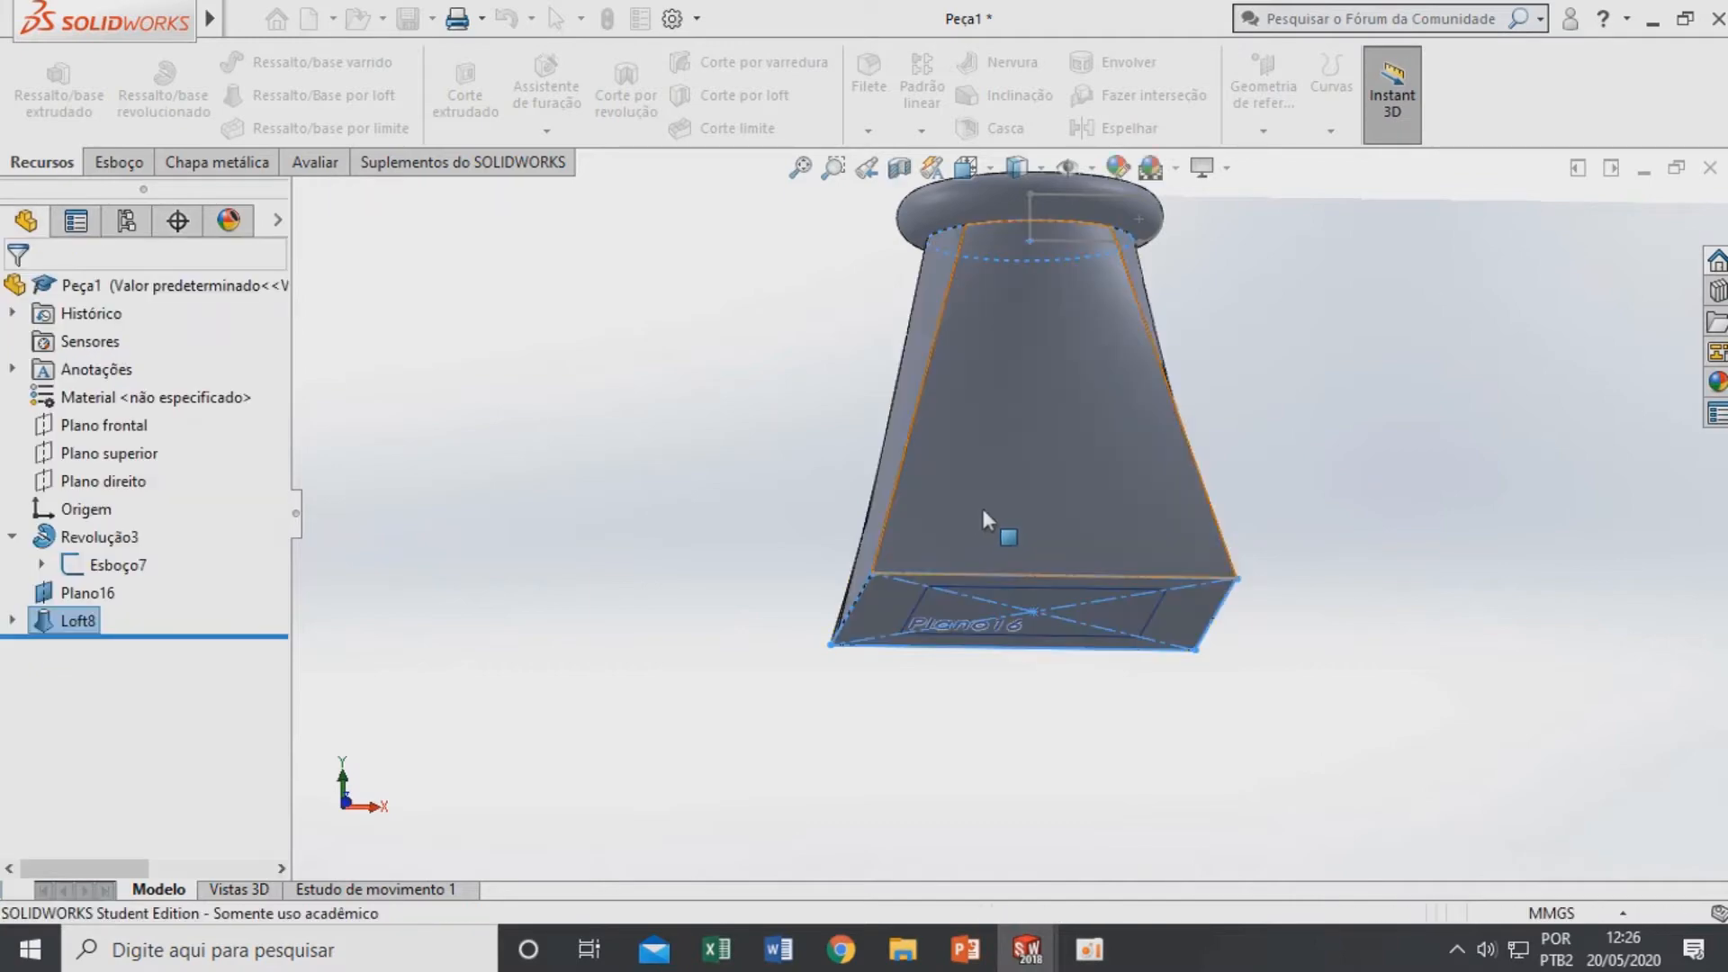
Examine the loft's corner edge and compare it with the curved side profile in the reference drawing's section view
middle_drag(1055, 462, 1111, 468)
scroll(1111, 468, up, 4)
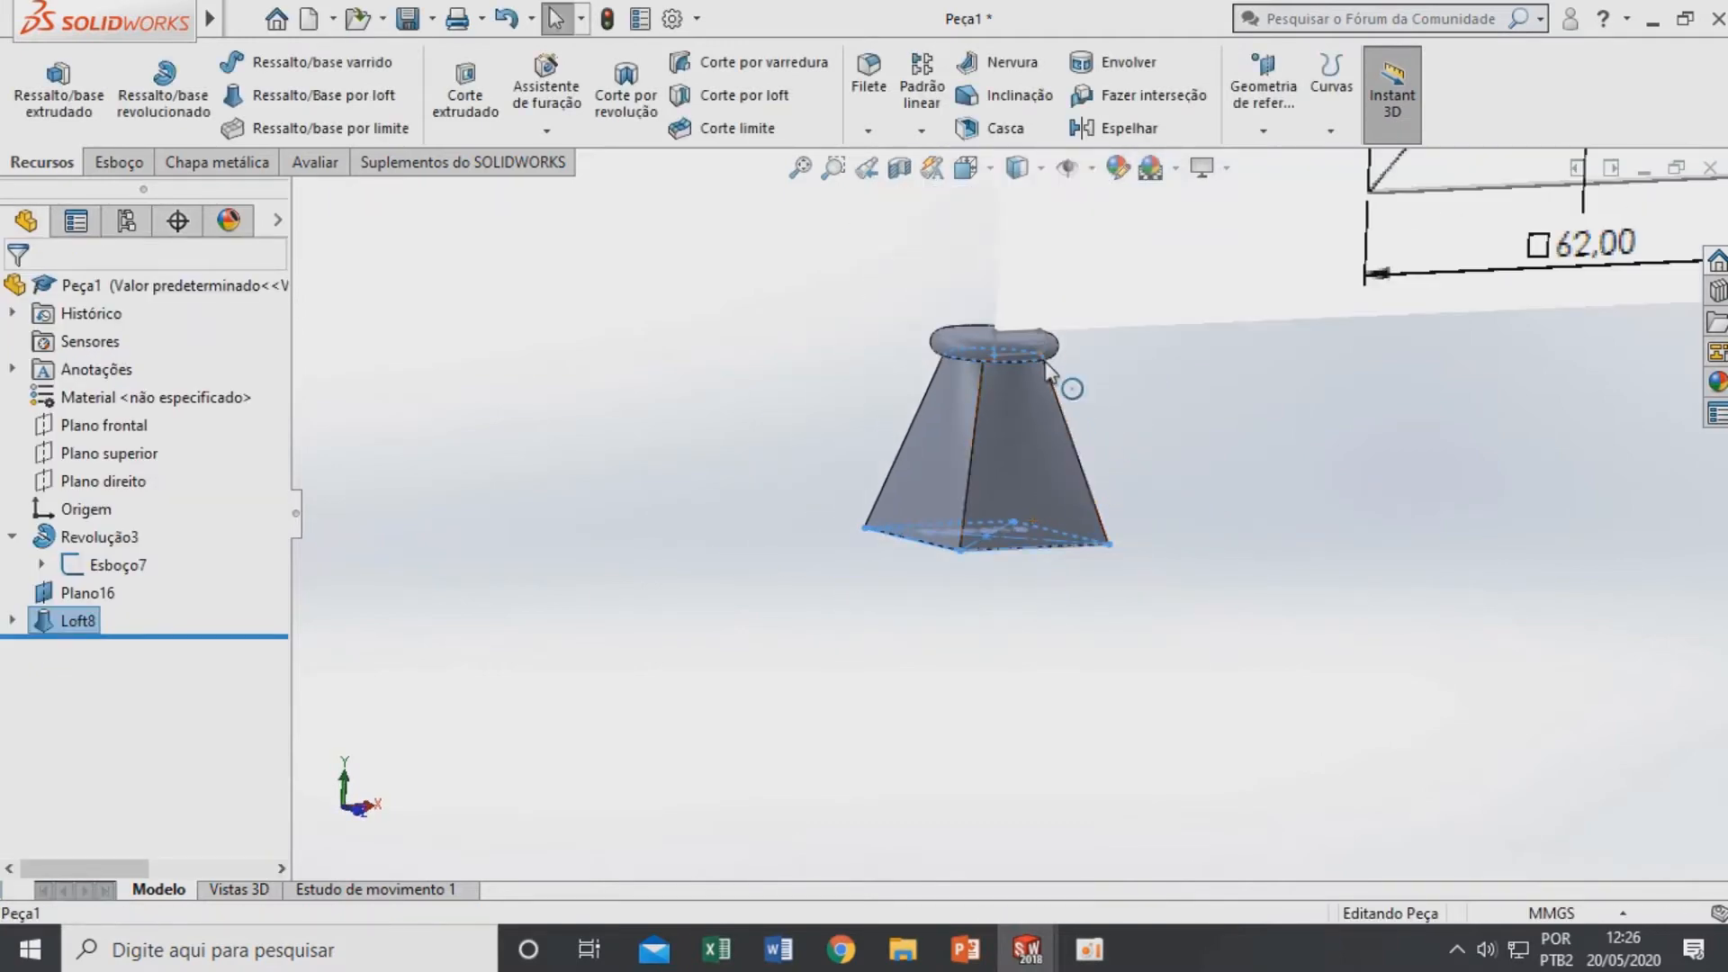
scroll(1047, 365, down, 4)
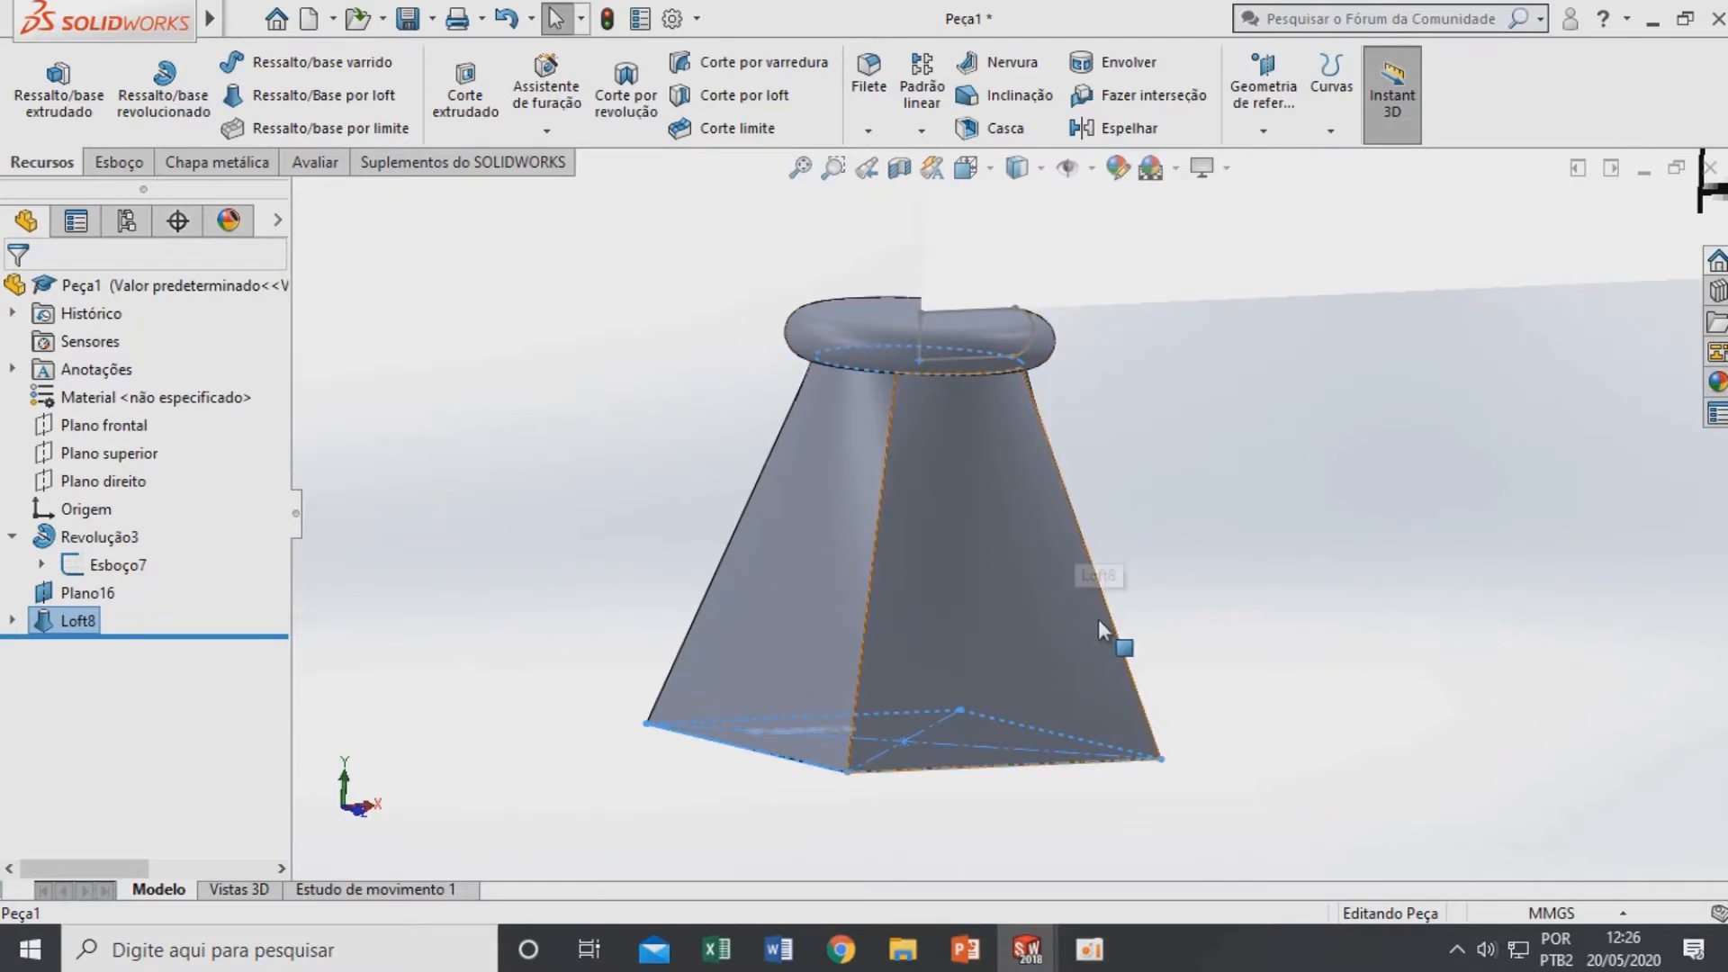
click(1142, 716)
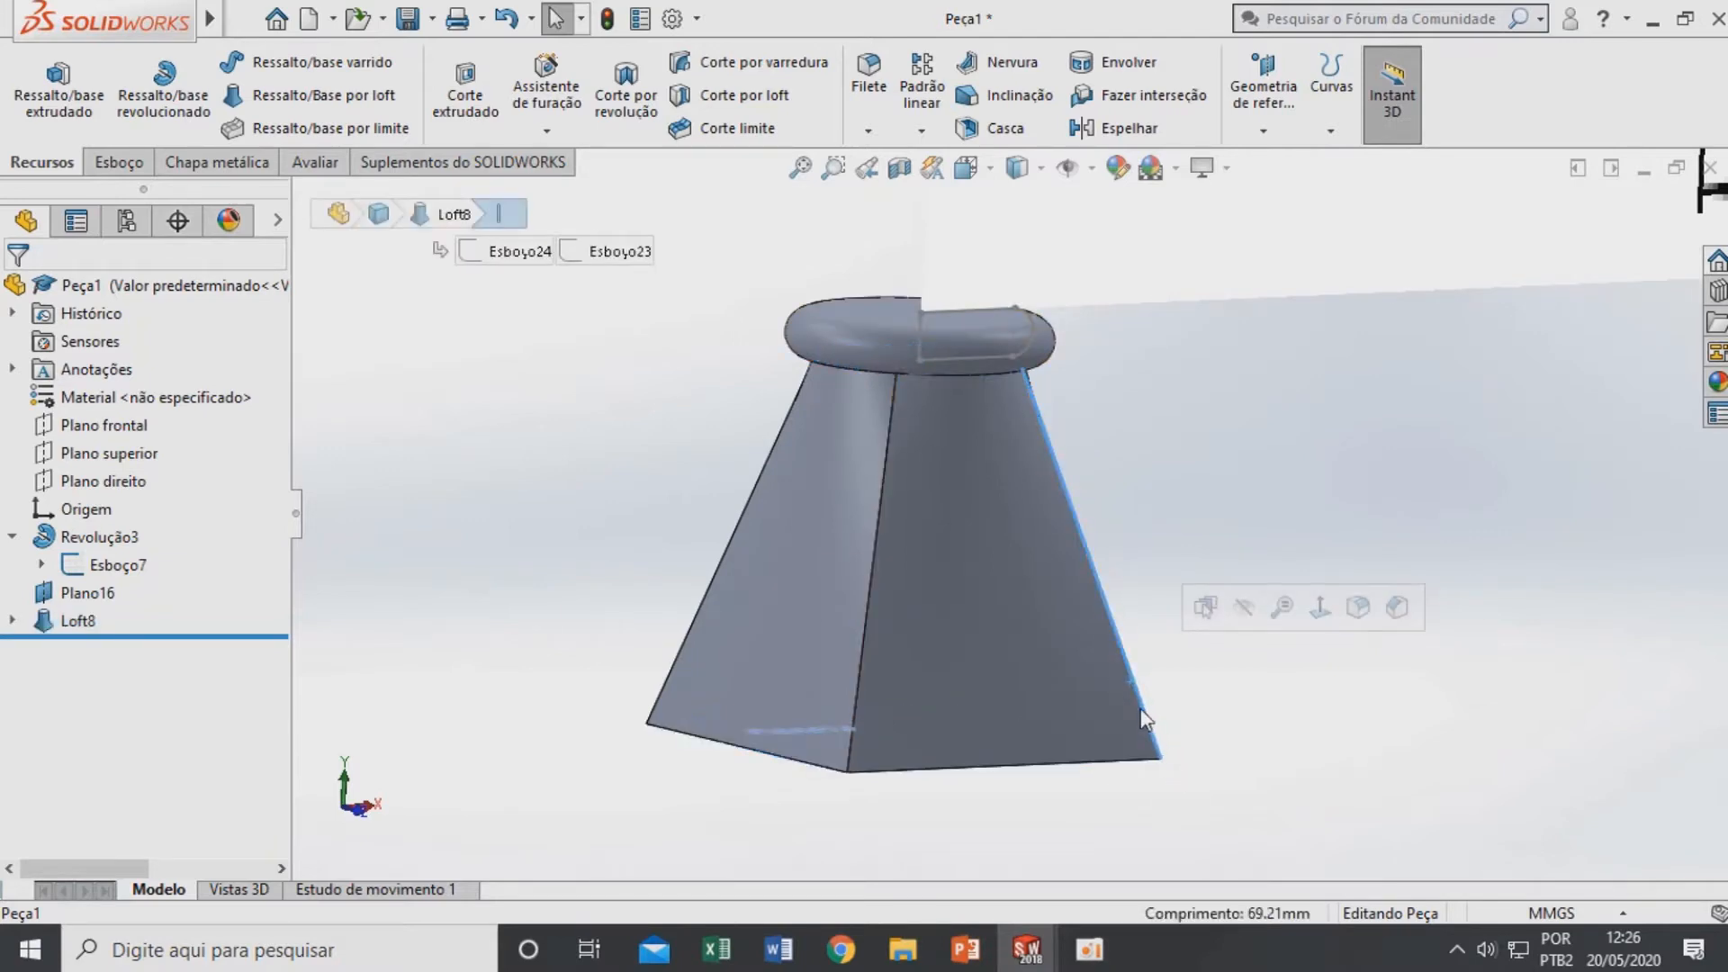
scroll(1120, 522, up, 3)
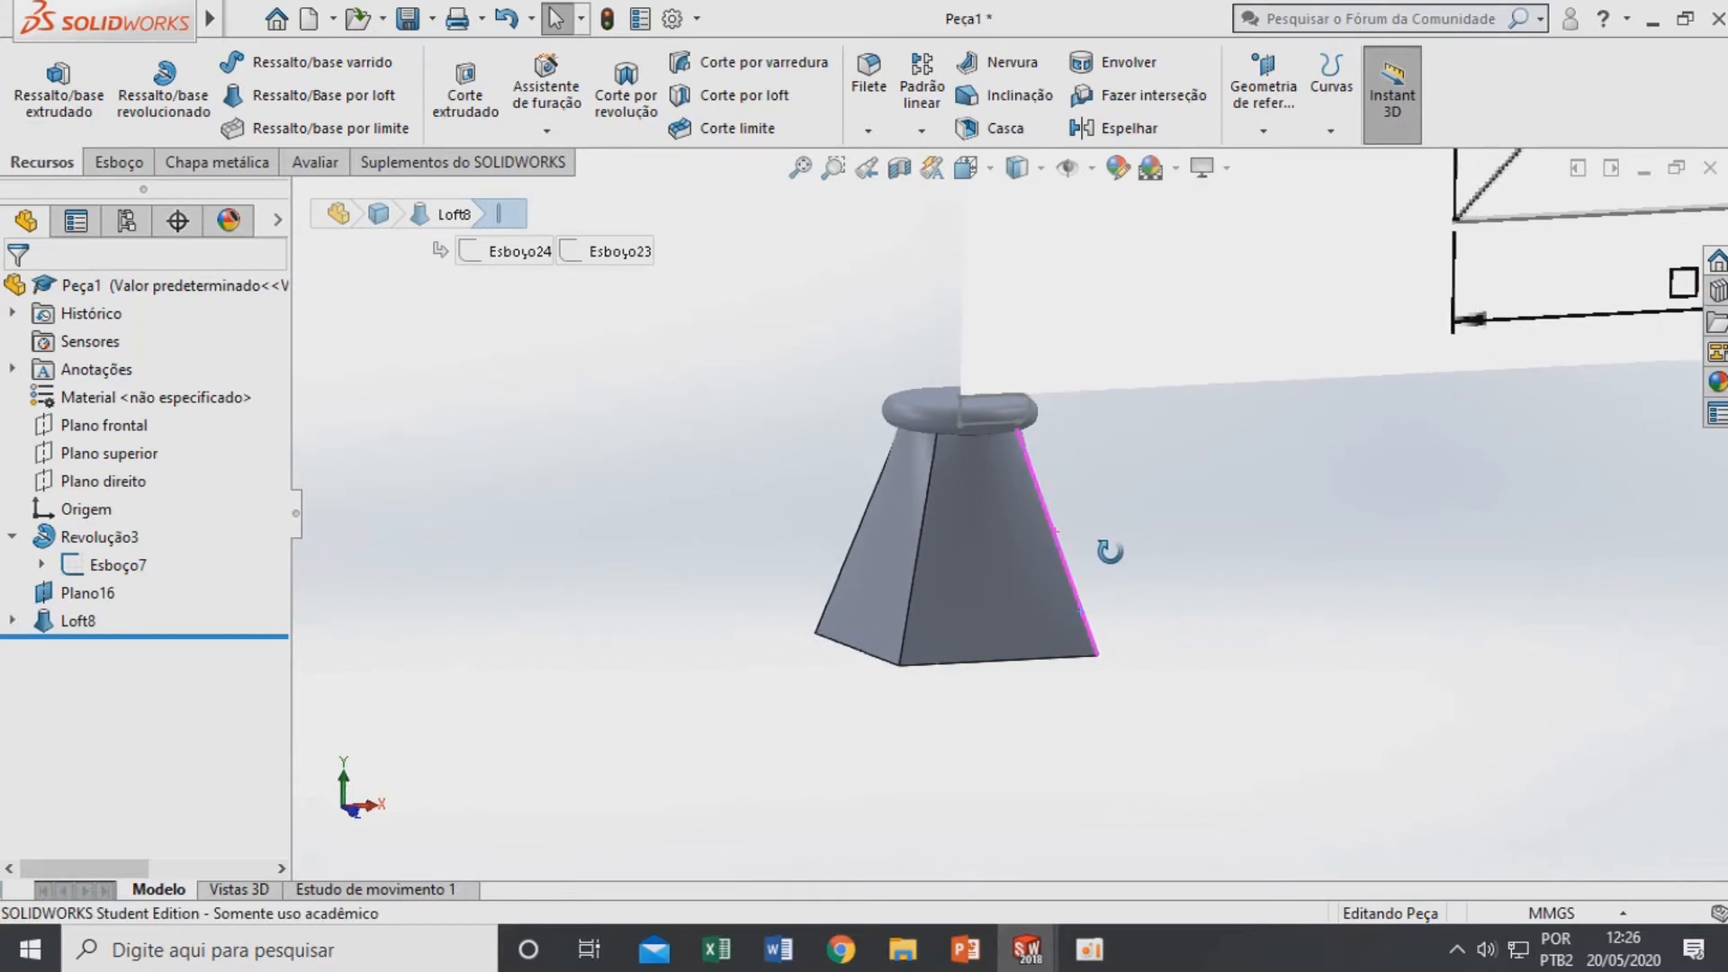
scroll(1100, 558, up, 5)
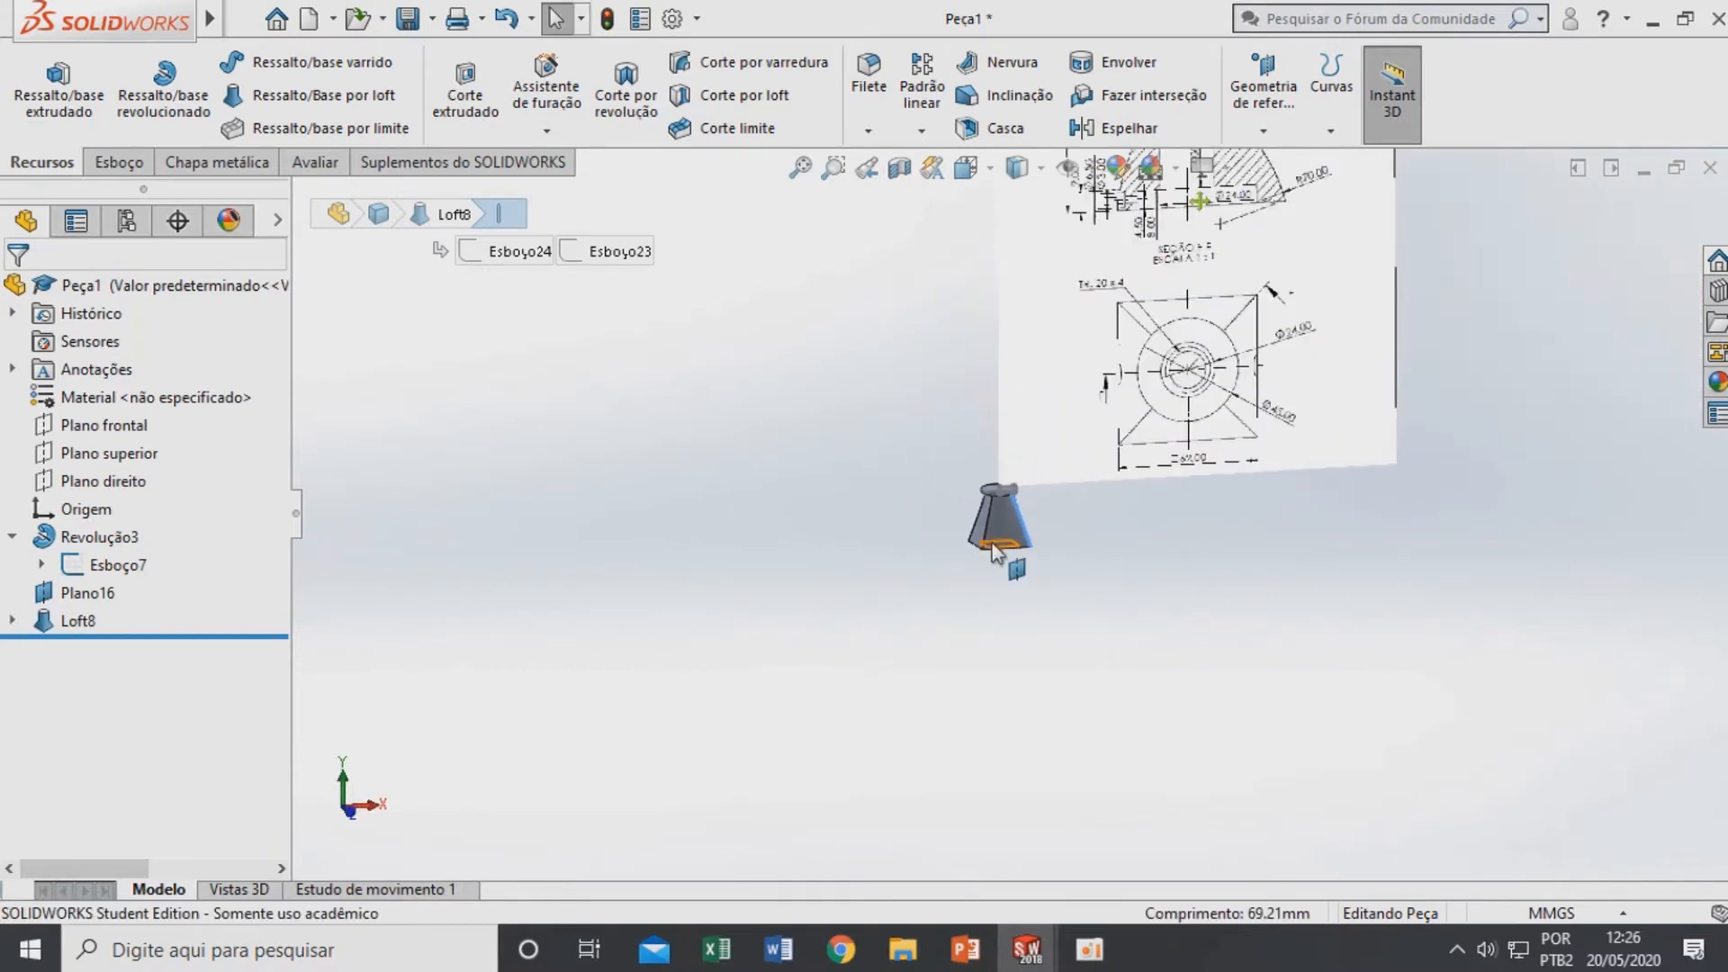
scroll(993, 546, down, 6)
scroll(1211, 621, up, 8)
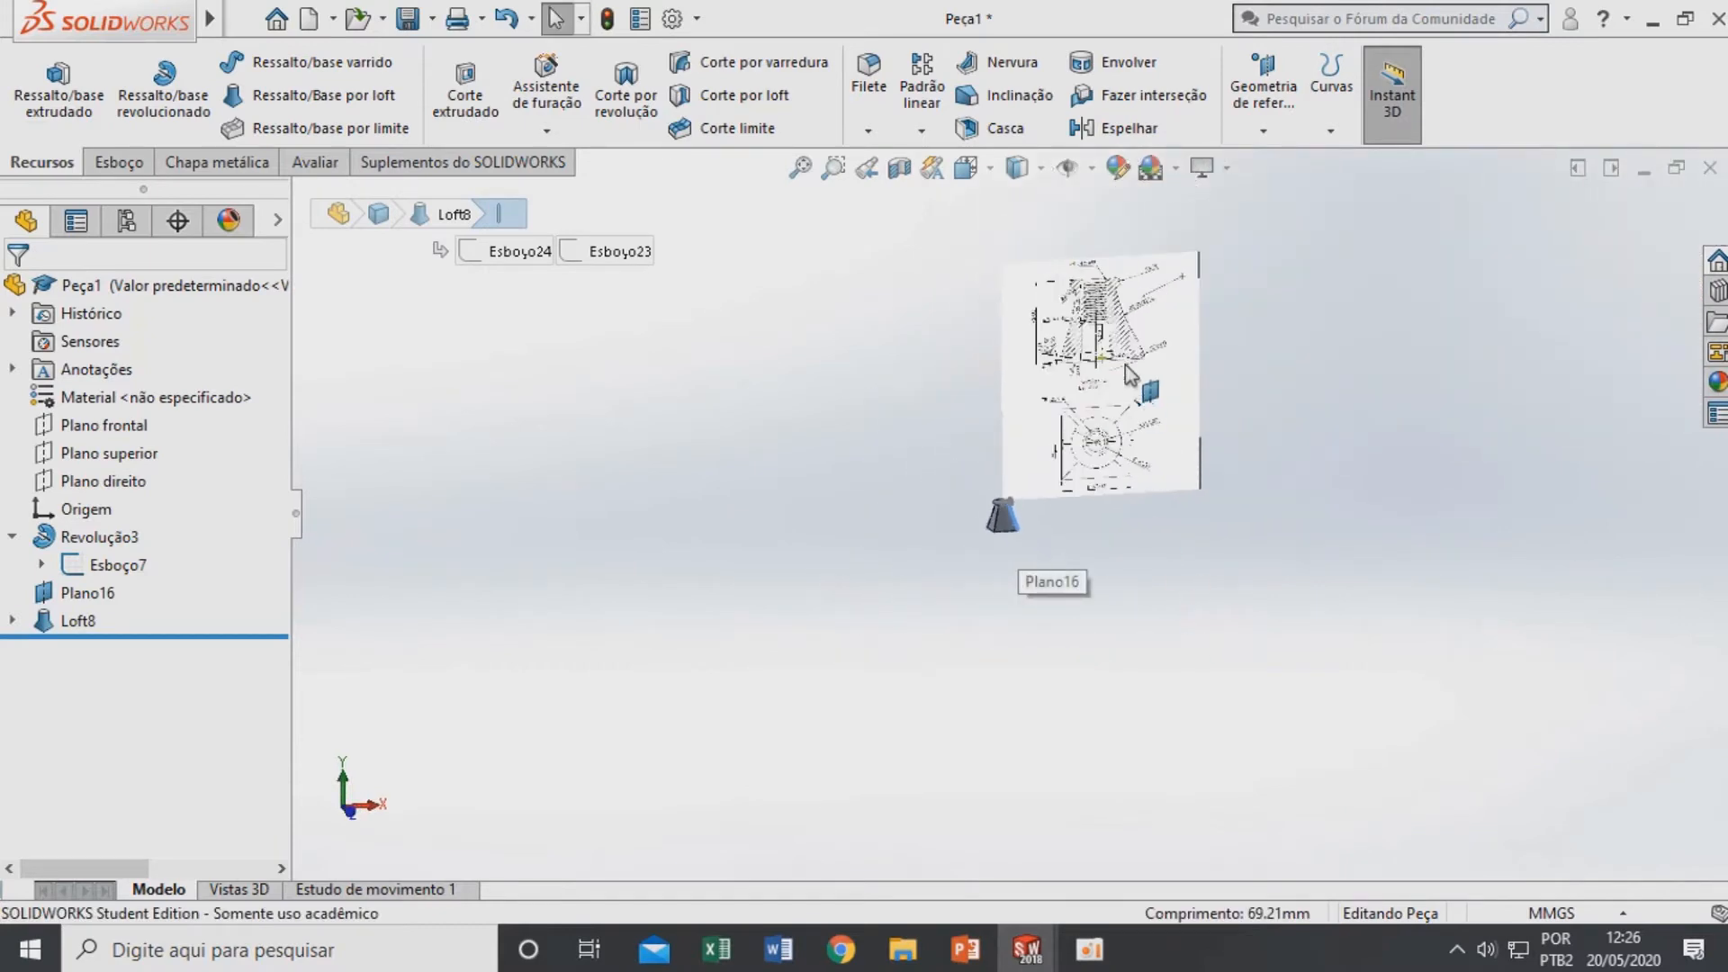
scroll(1120, 360, down, 10)
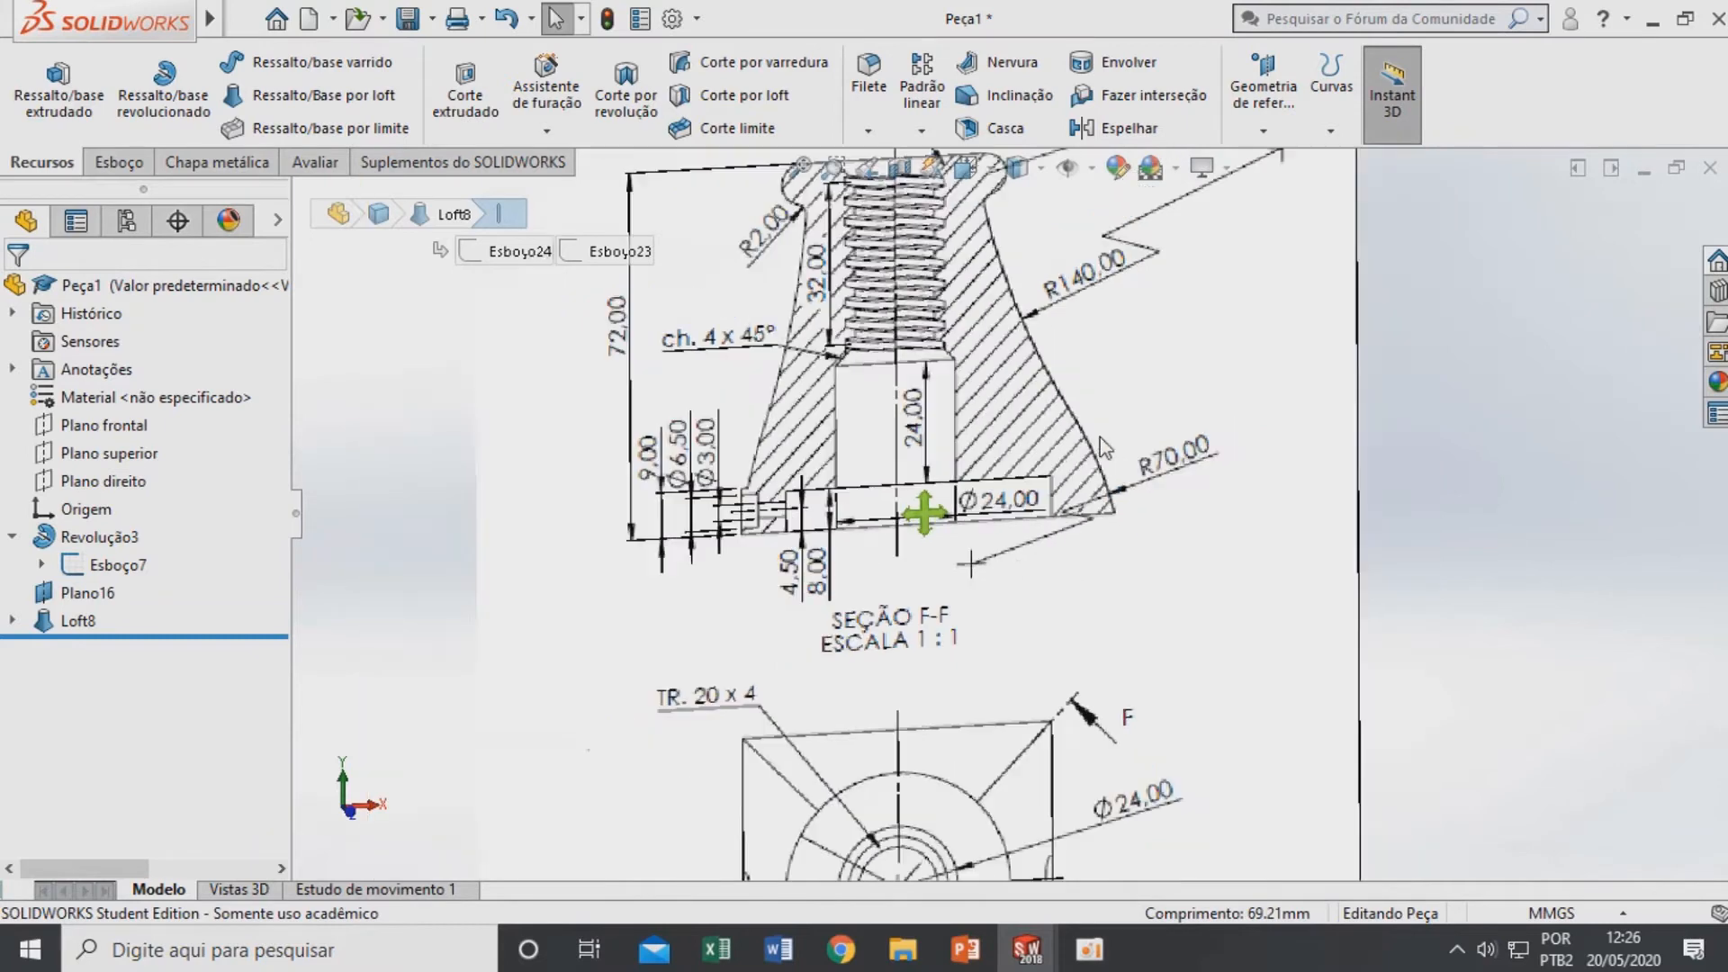
scroll(1124, 490, up, 8)
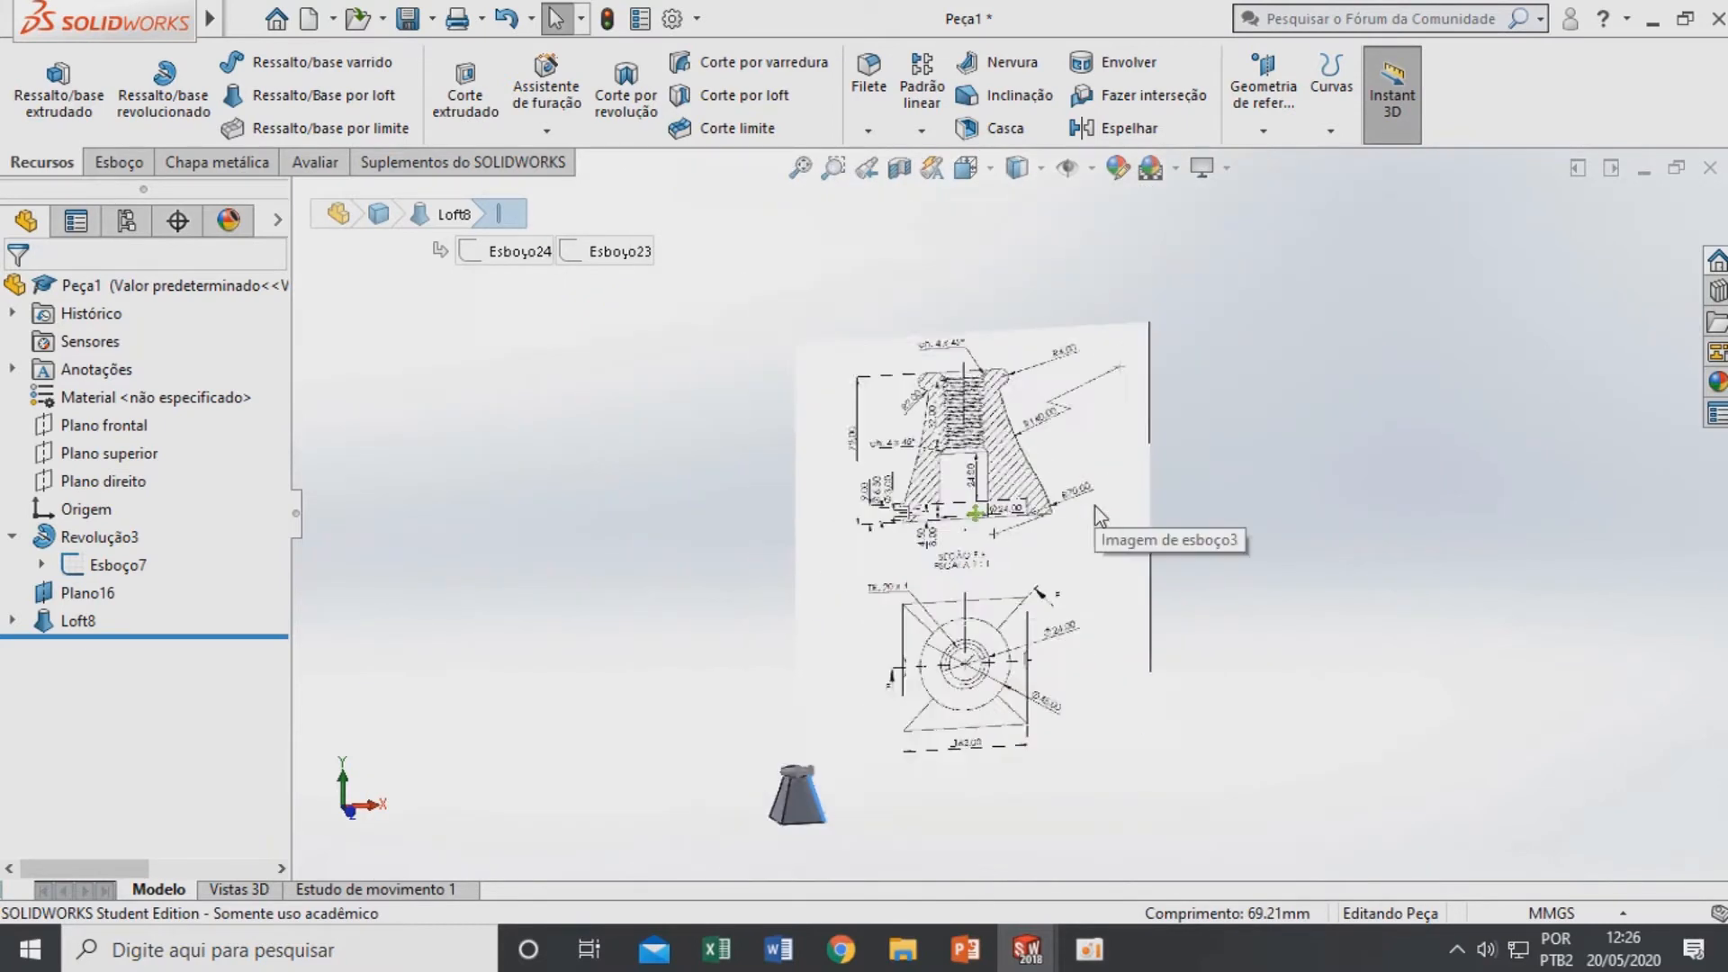
scroll(865, 730, down, 4)
scroll(899, 689, down, 3)
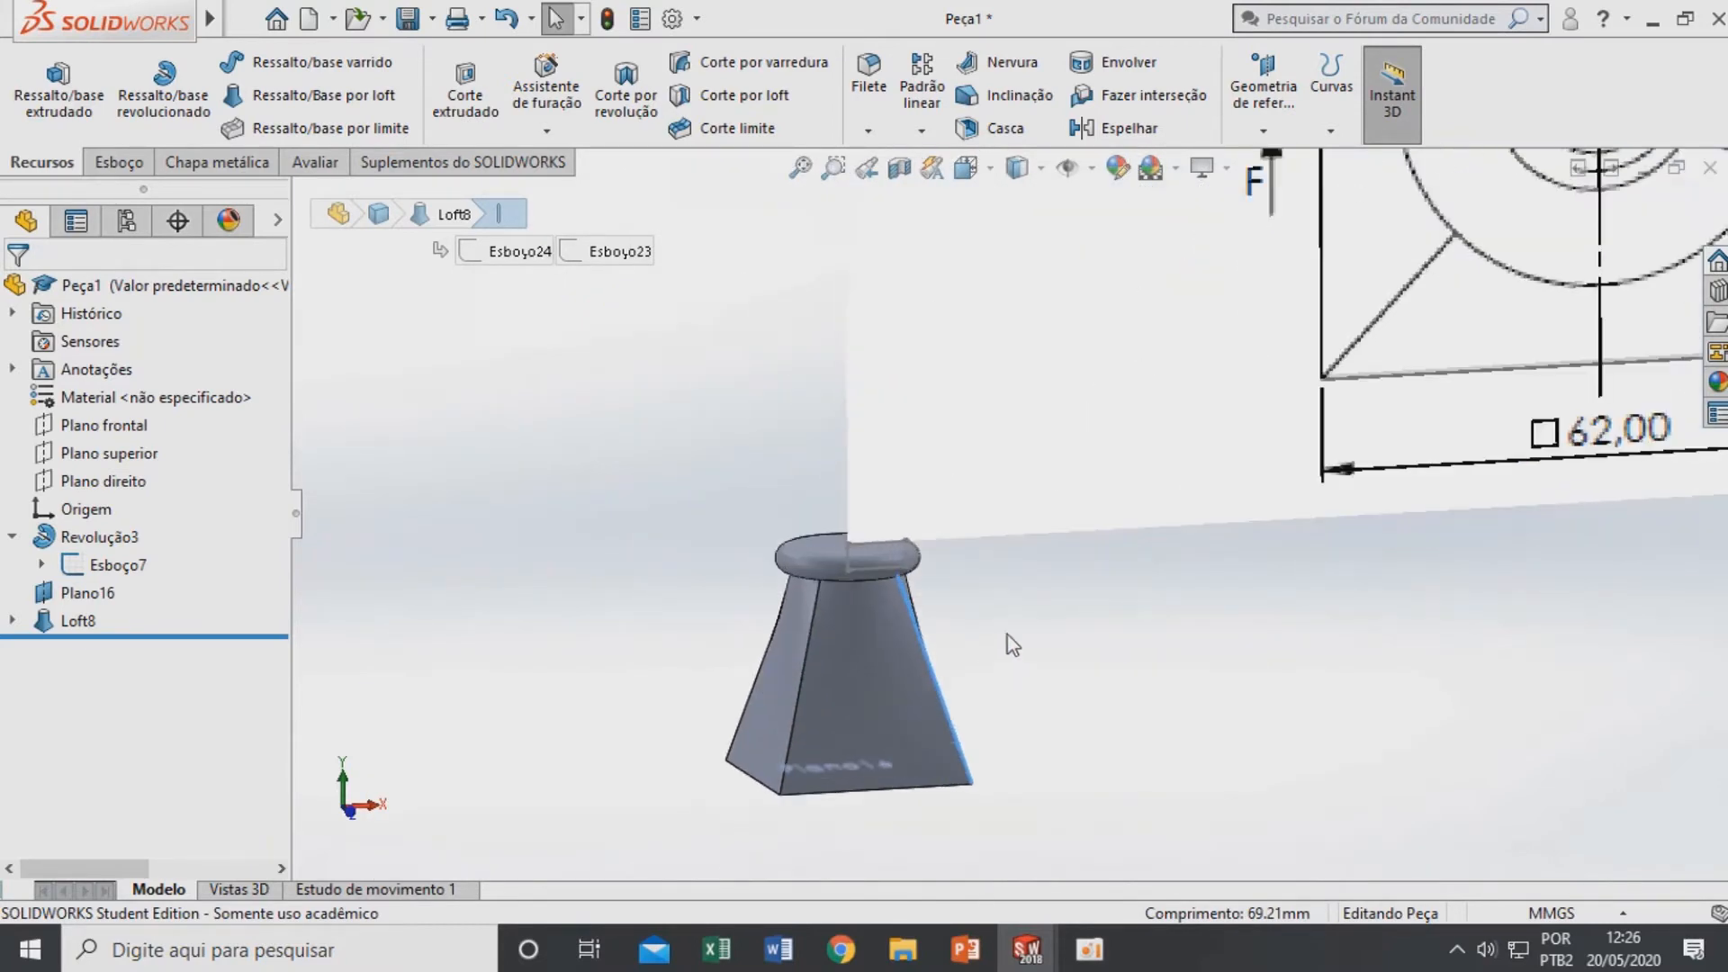
scroll(1105, 385, up, 8)
scroll(1126, 351, down, 3)
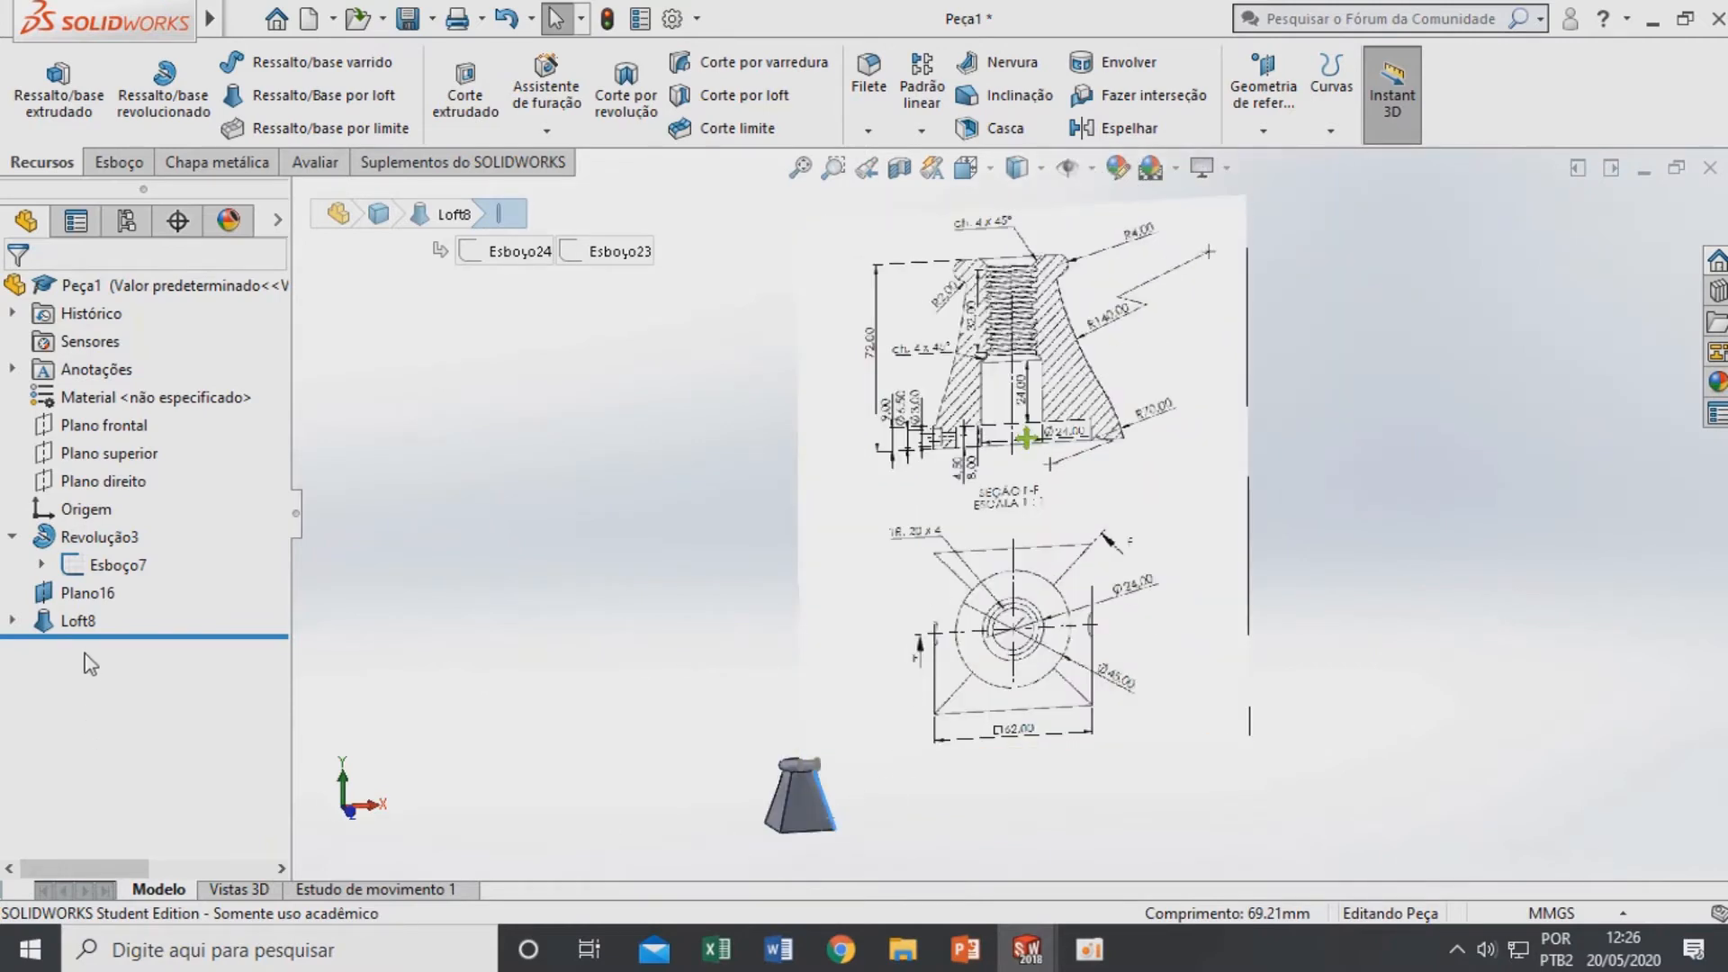
Delete the loft between the base square and the circle
click(78, 620)
key(Delete)
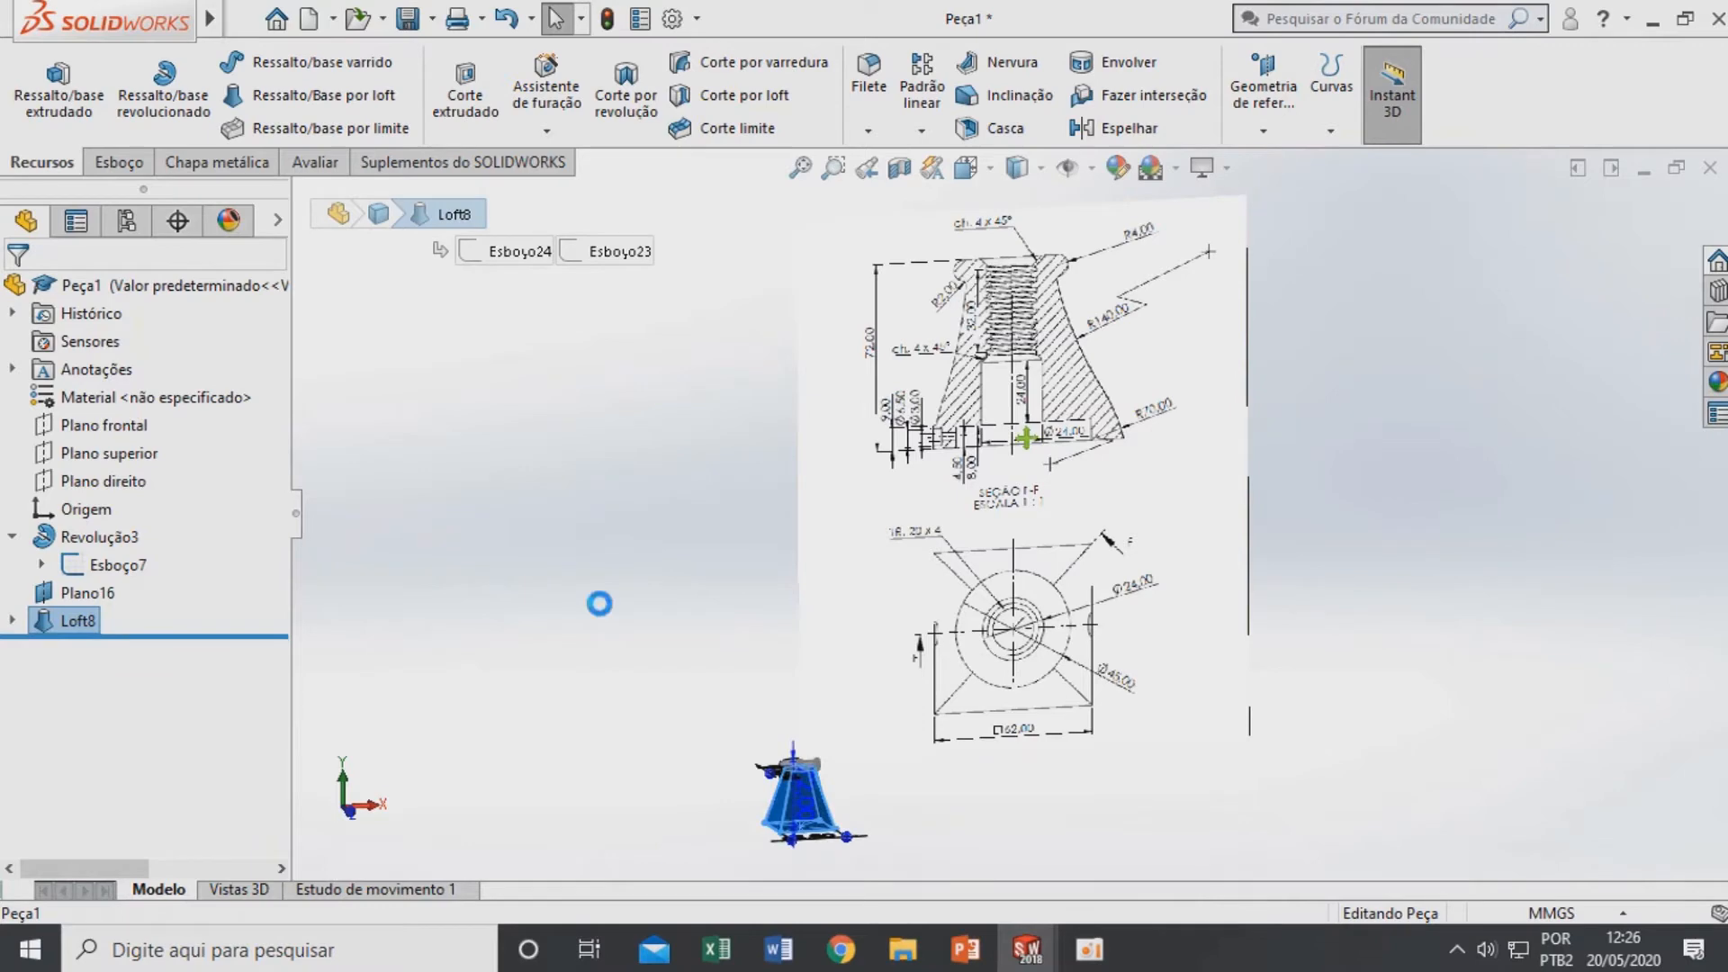
key(Return)
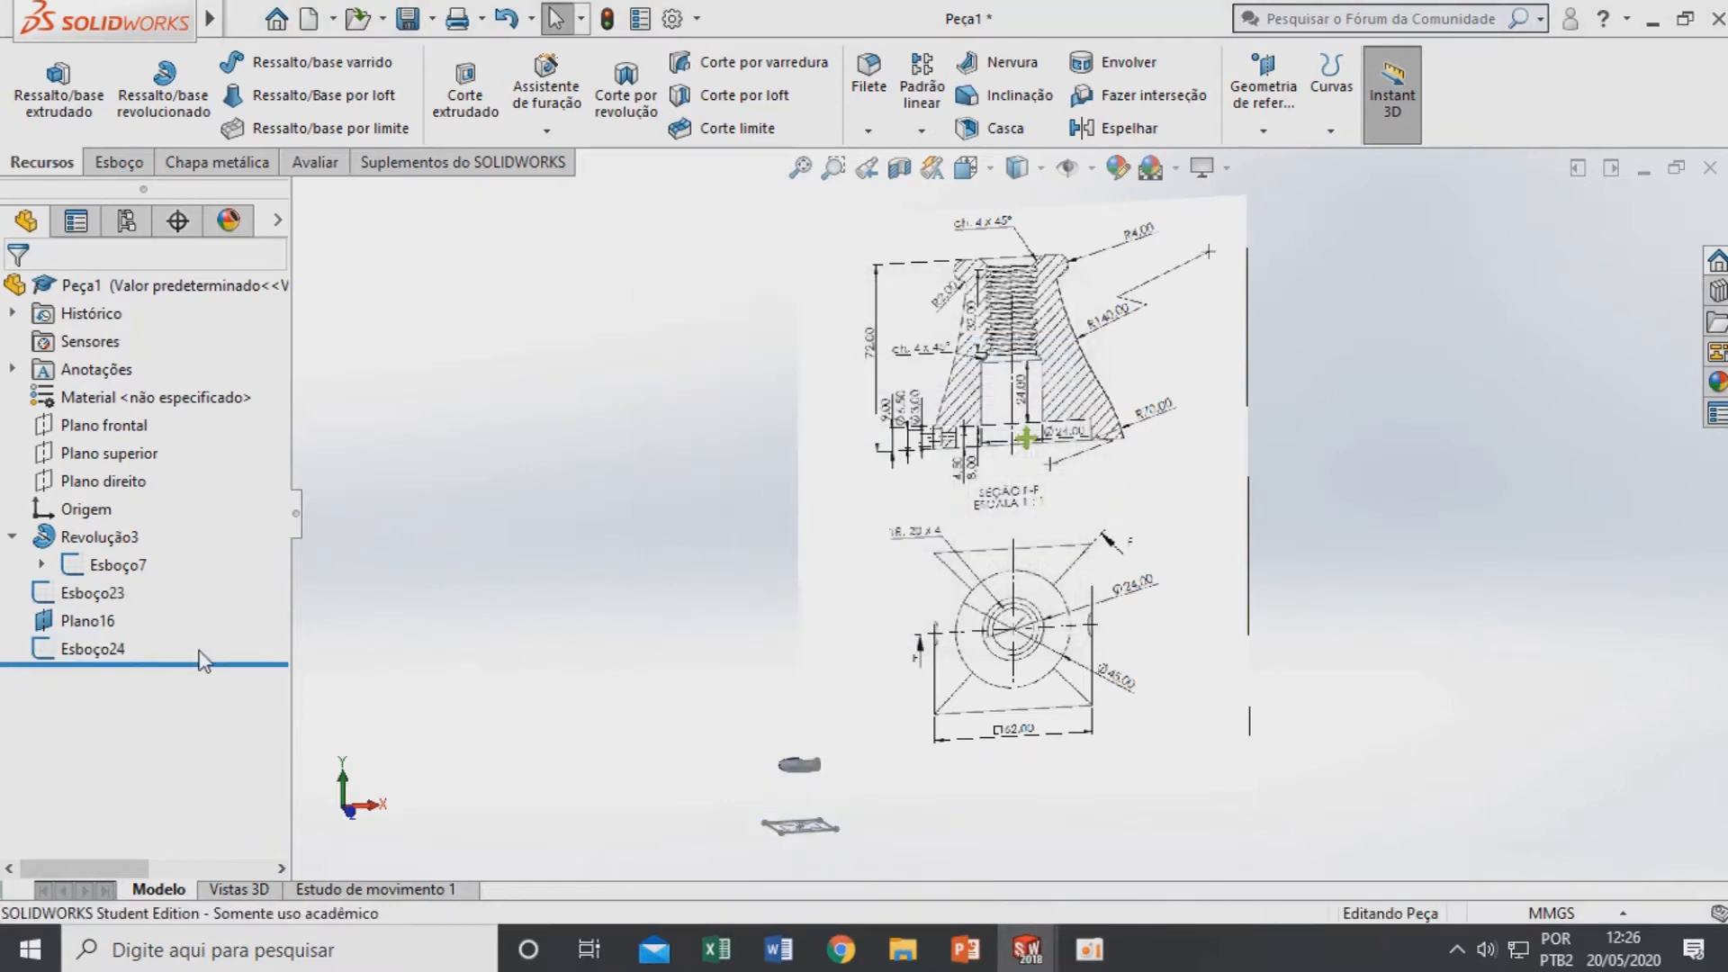
Create a reference plane through the base square's diagonal construction line, perpendicular to the top plane (Plano superior)
scroll(931, 762, up, 2)
middle_drag(864, 776, 872, 791)
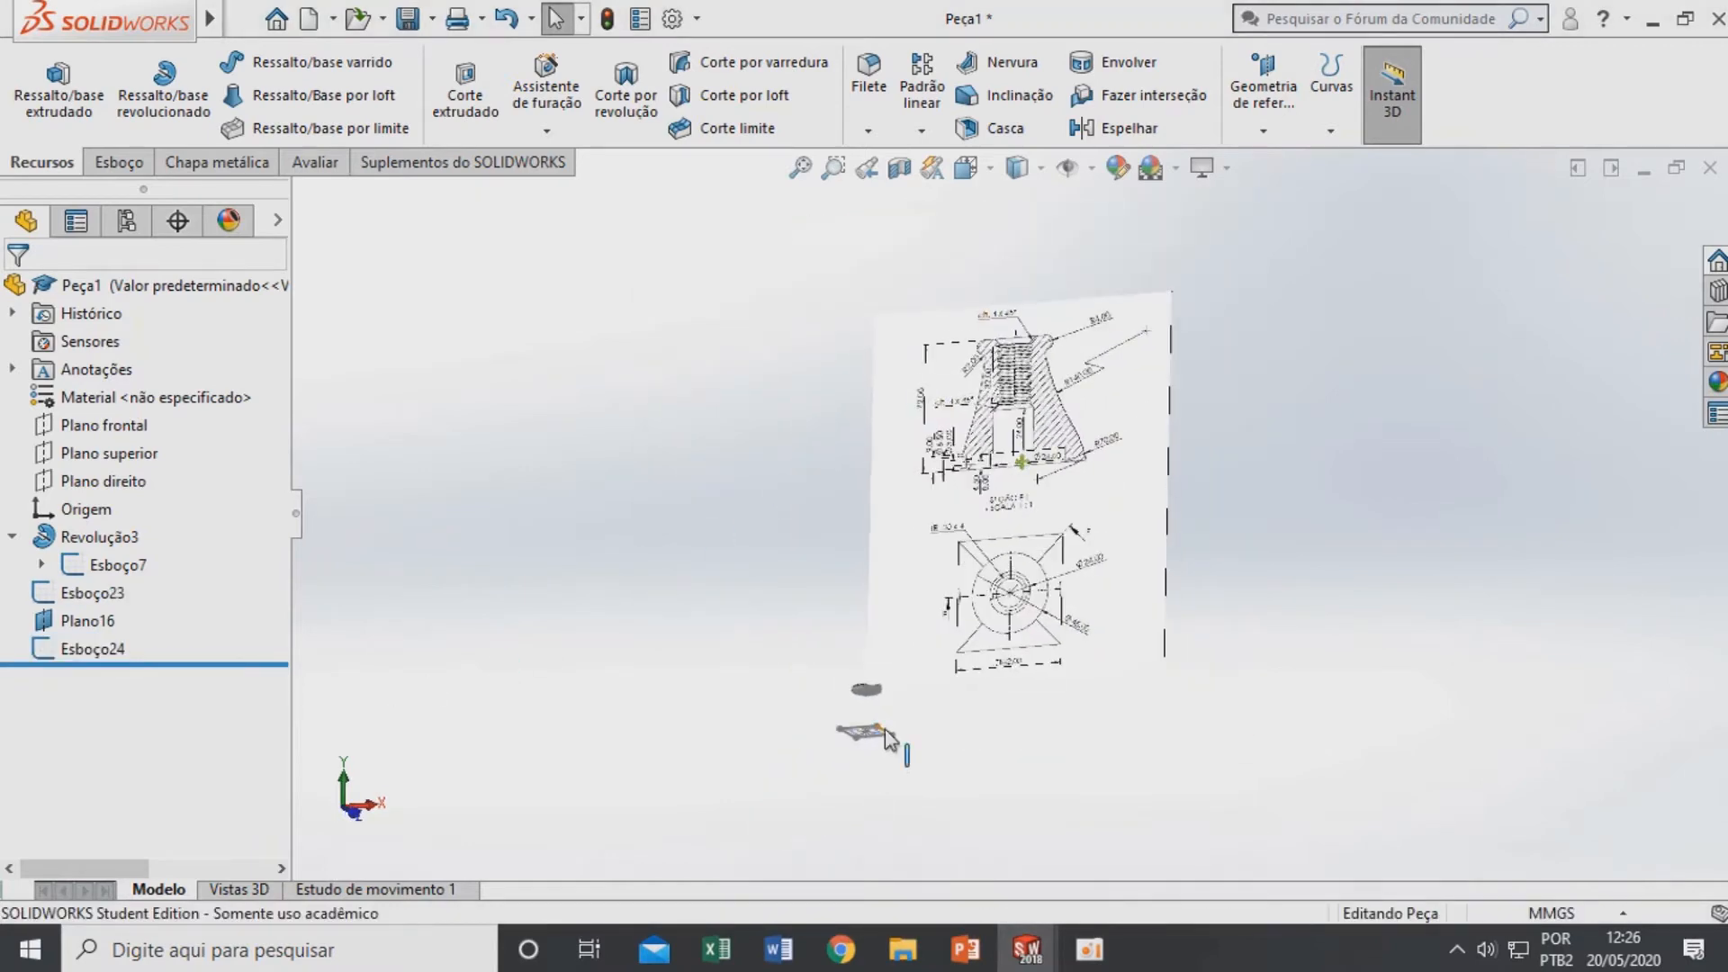
scroll(884, 729, down, 3)
scroll(1040, 629, down, 2)
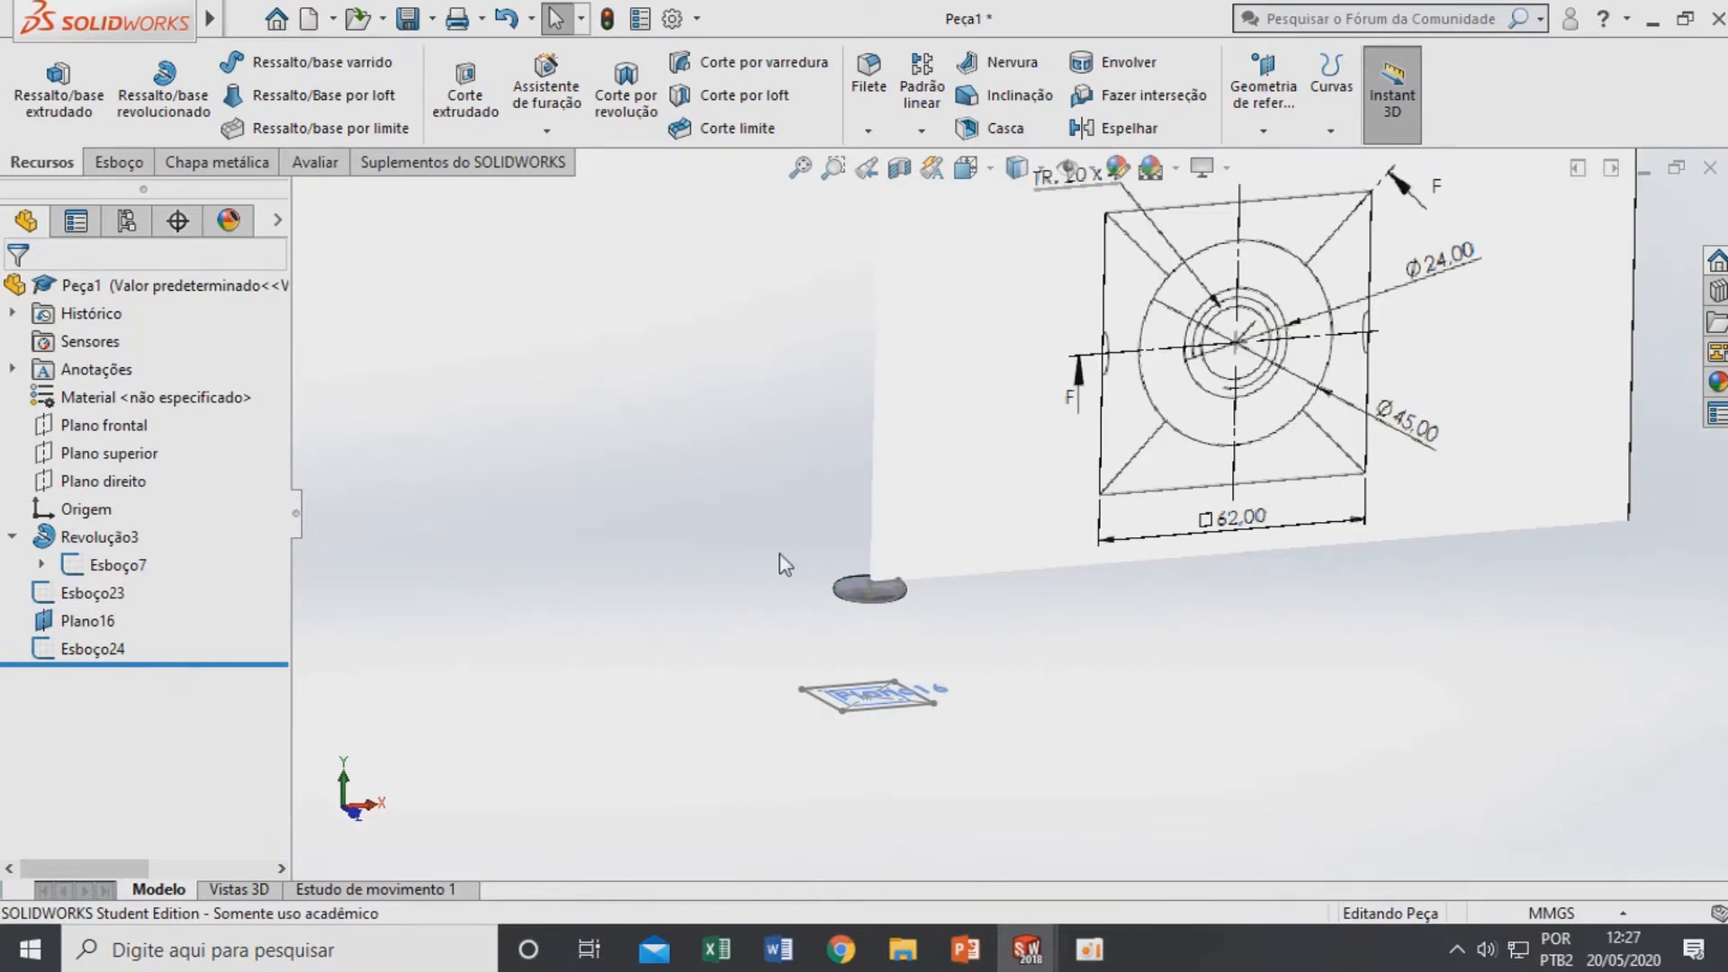
click(1269, 107)
click(1278, 162)
scroll(902, 705, down, 5)
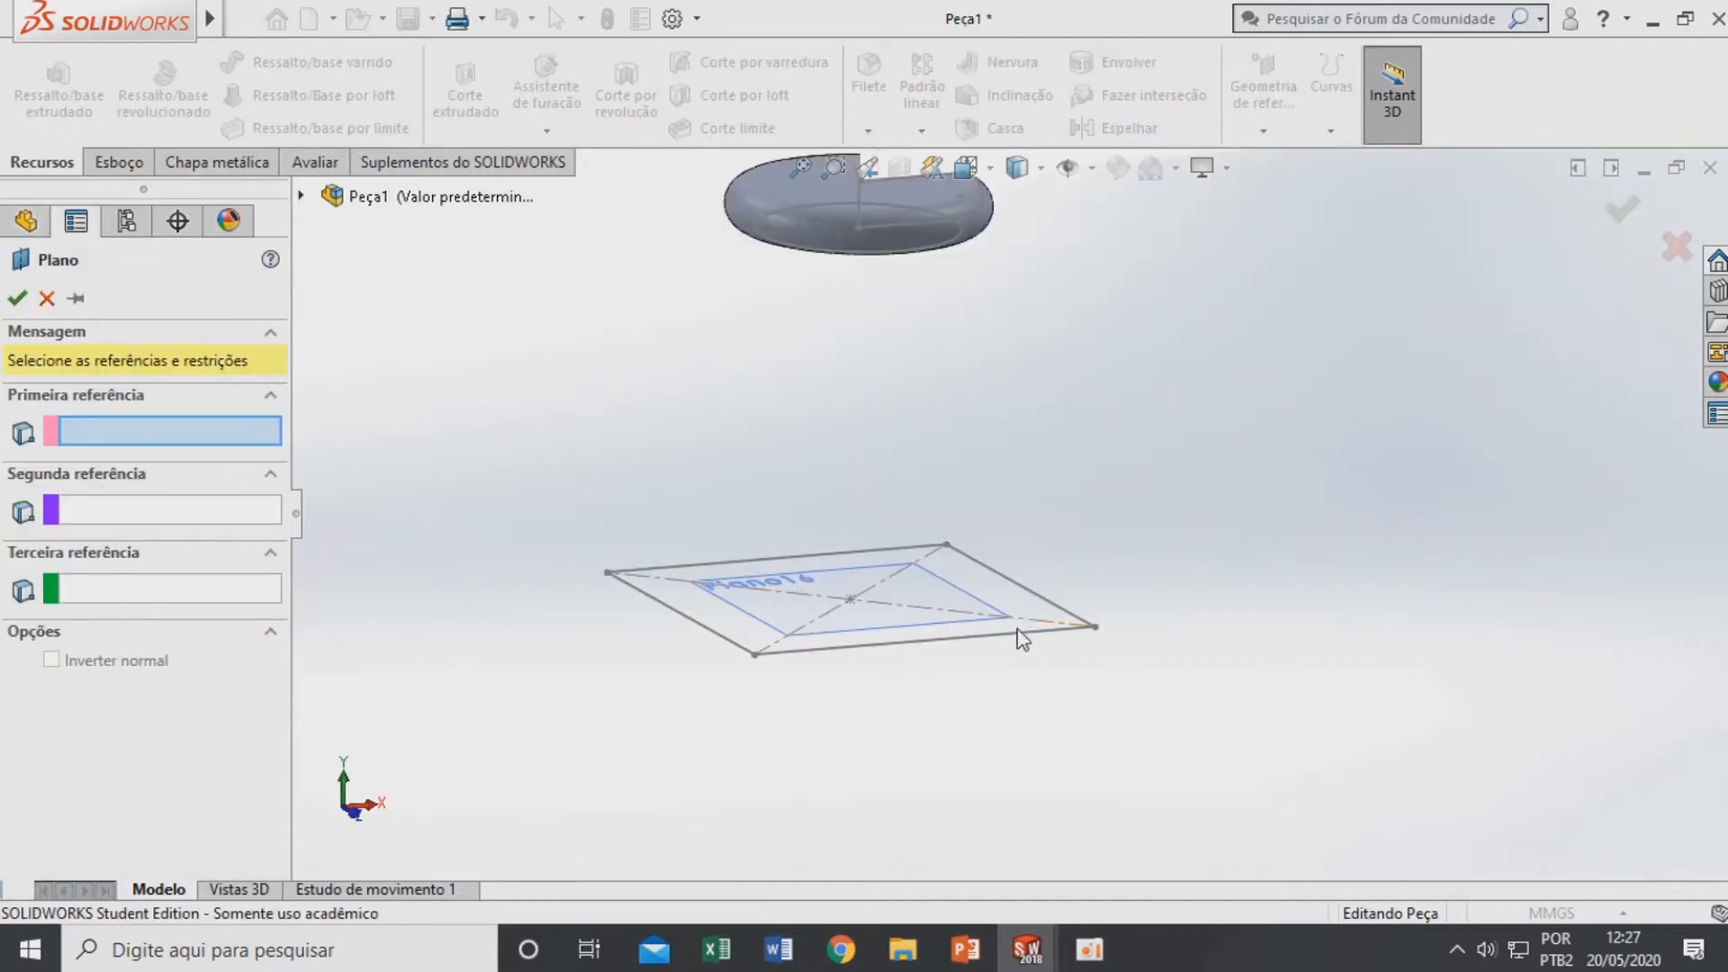
click(1041, 621)
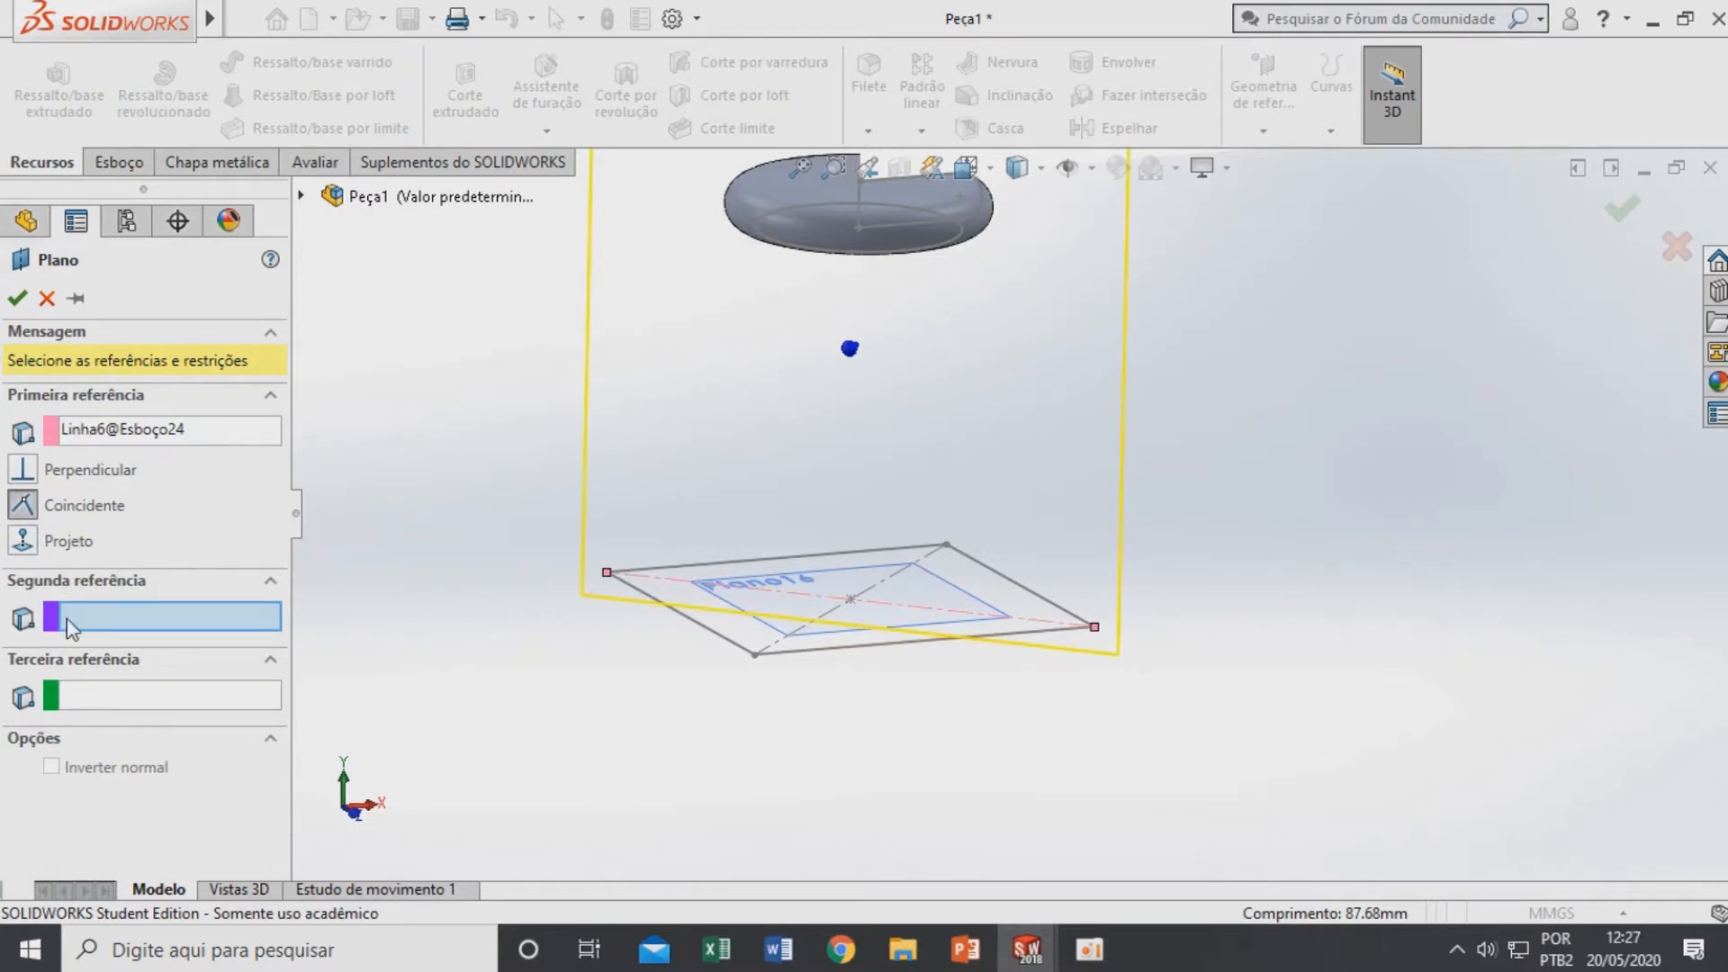
click(301, 196)
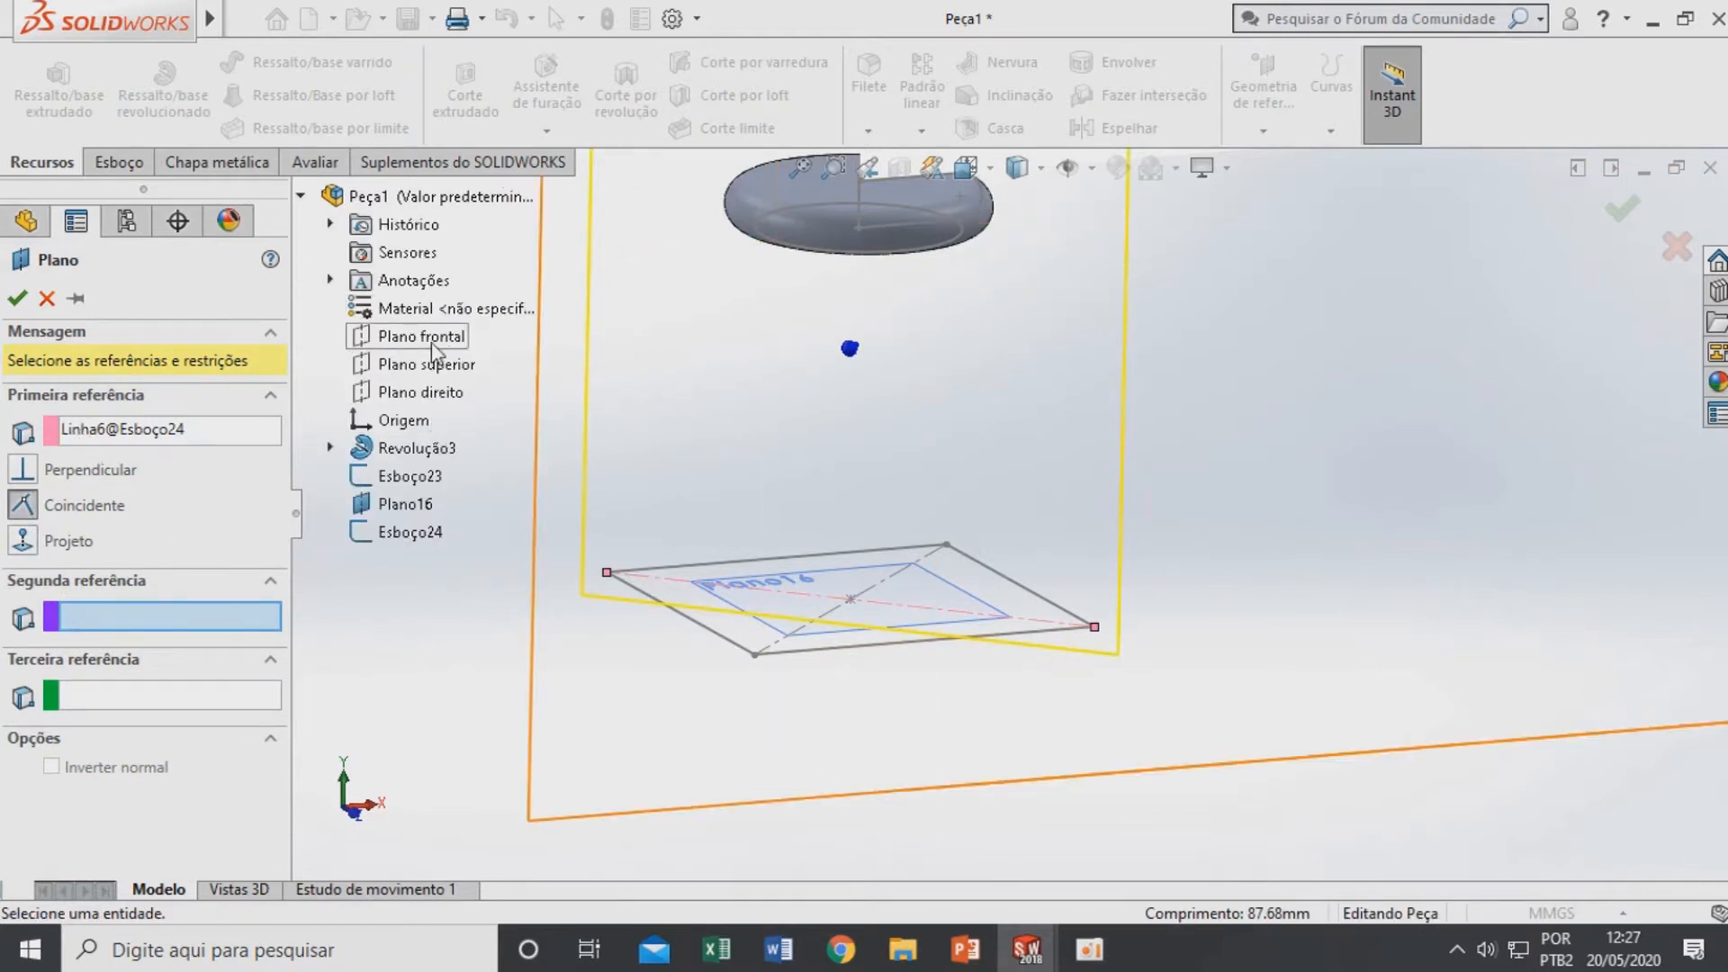
click(421, 364)
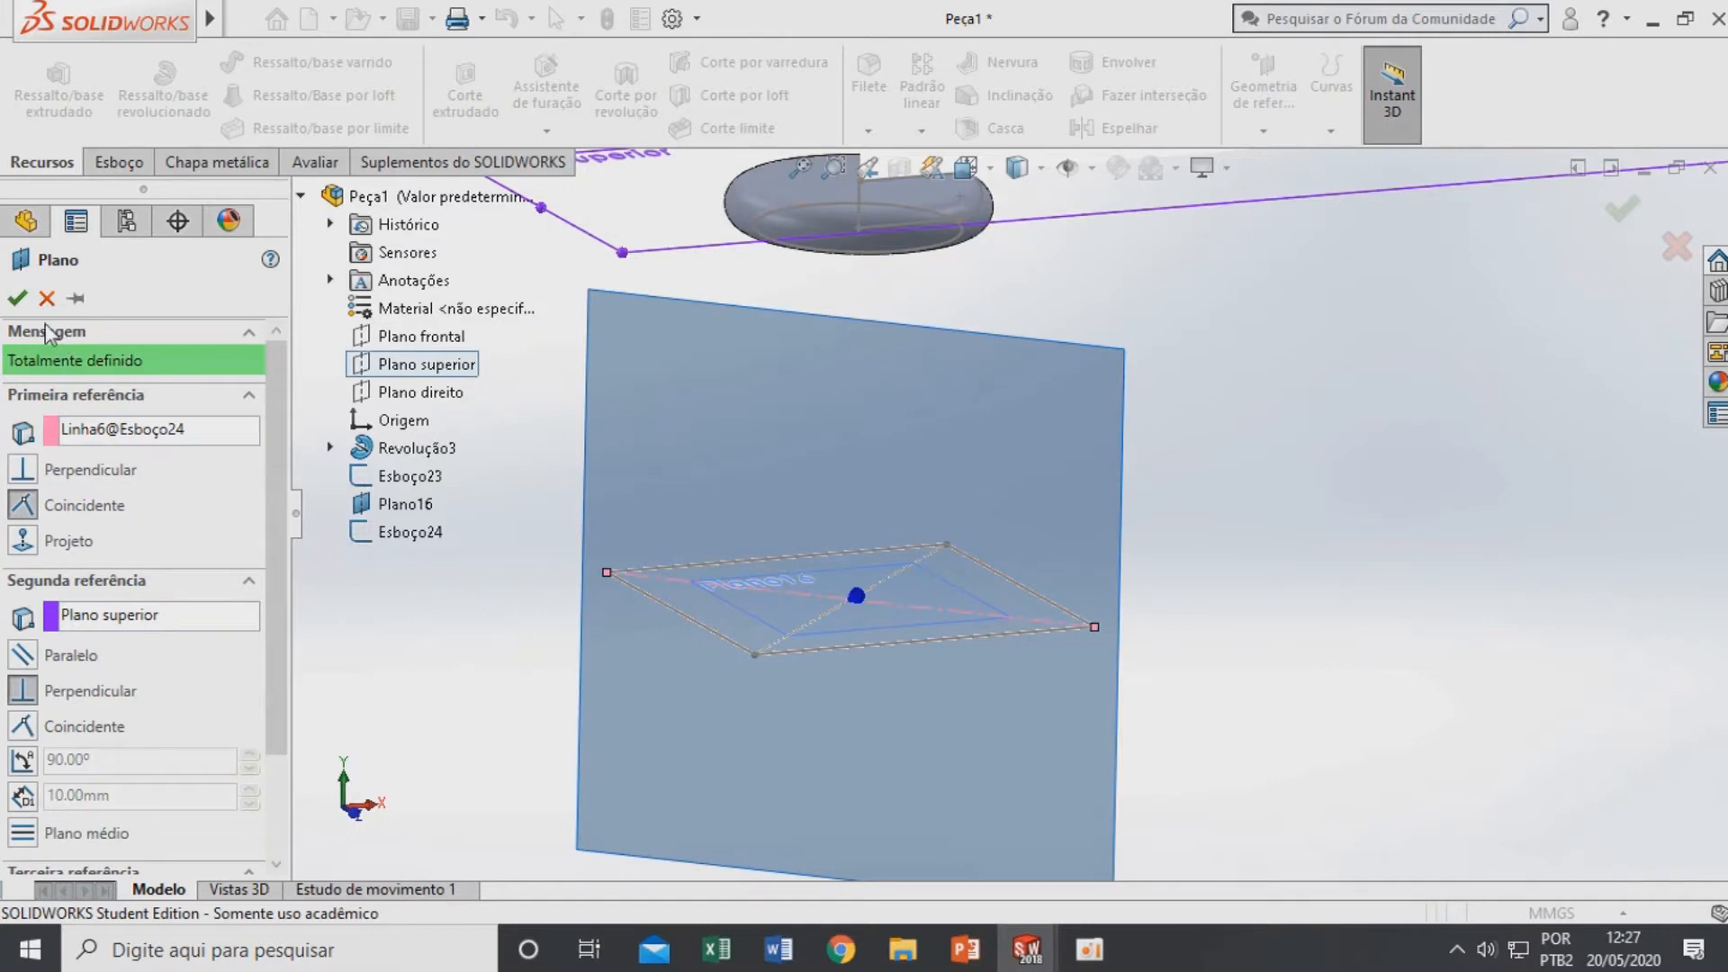
click(17, 298)
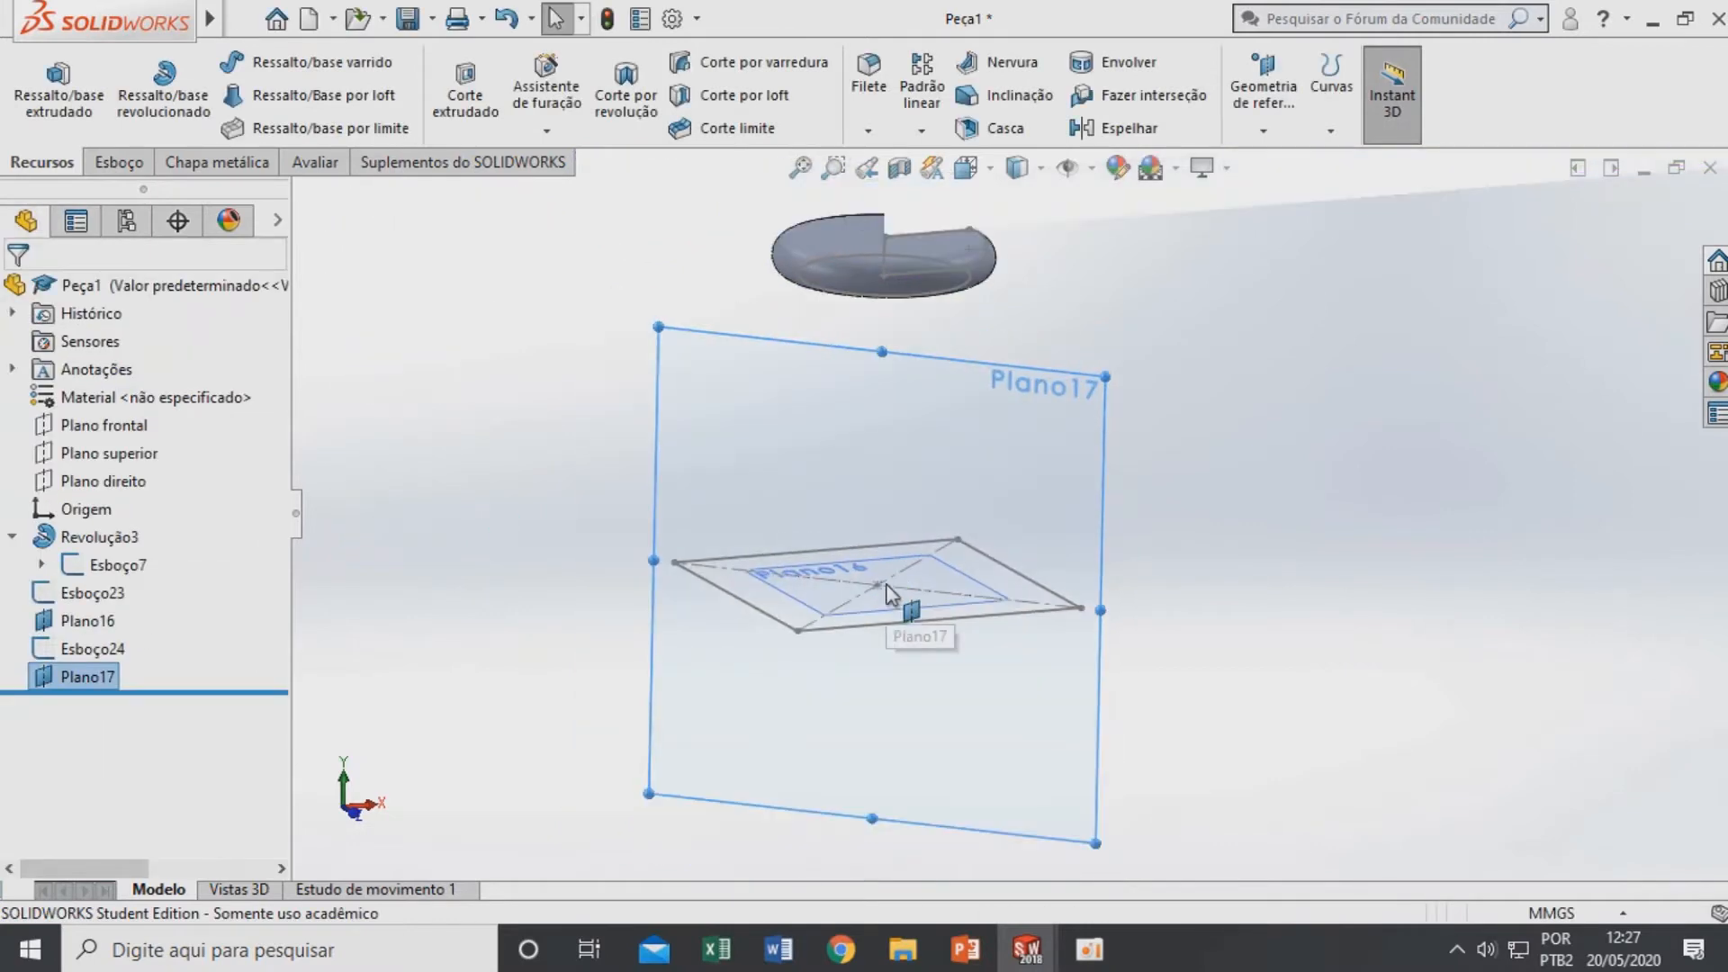
Start a 3D sketch and draw a three-point arc on the diagonal plane, rising from the base square's corner
click(119, 162)
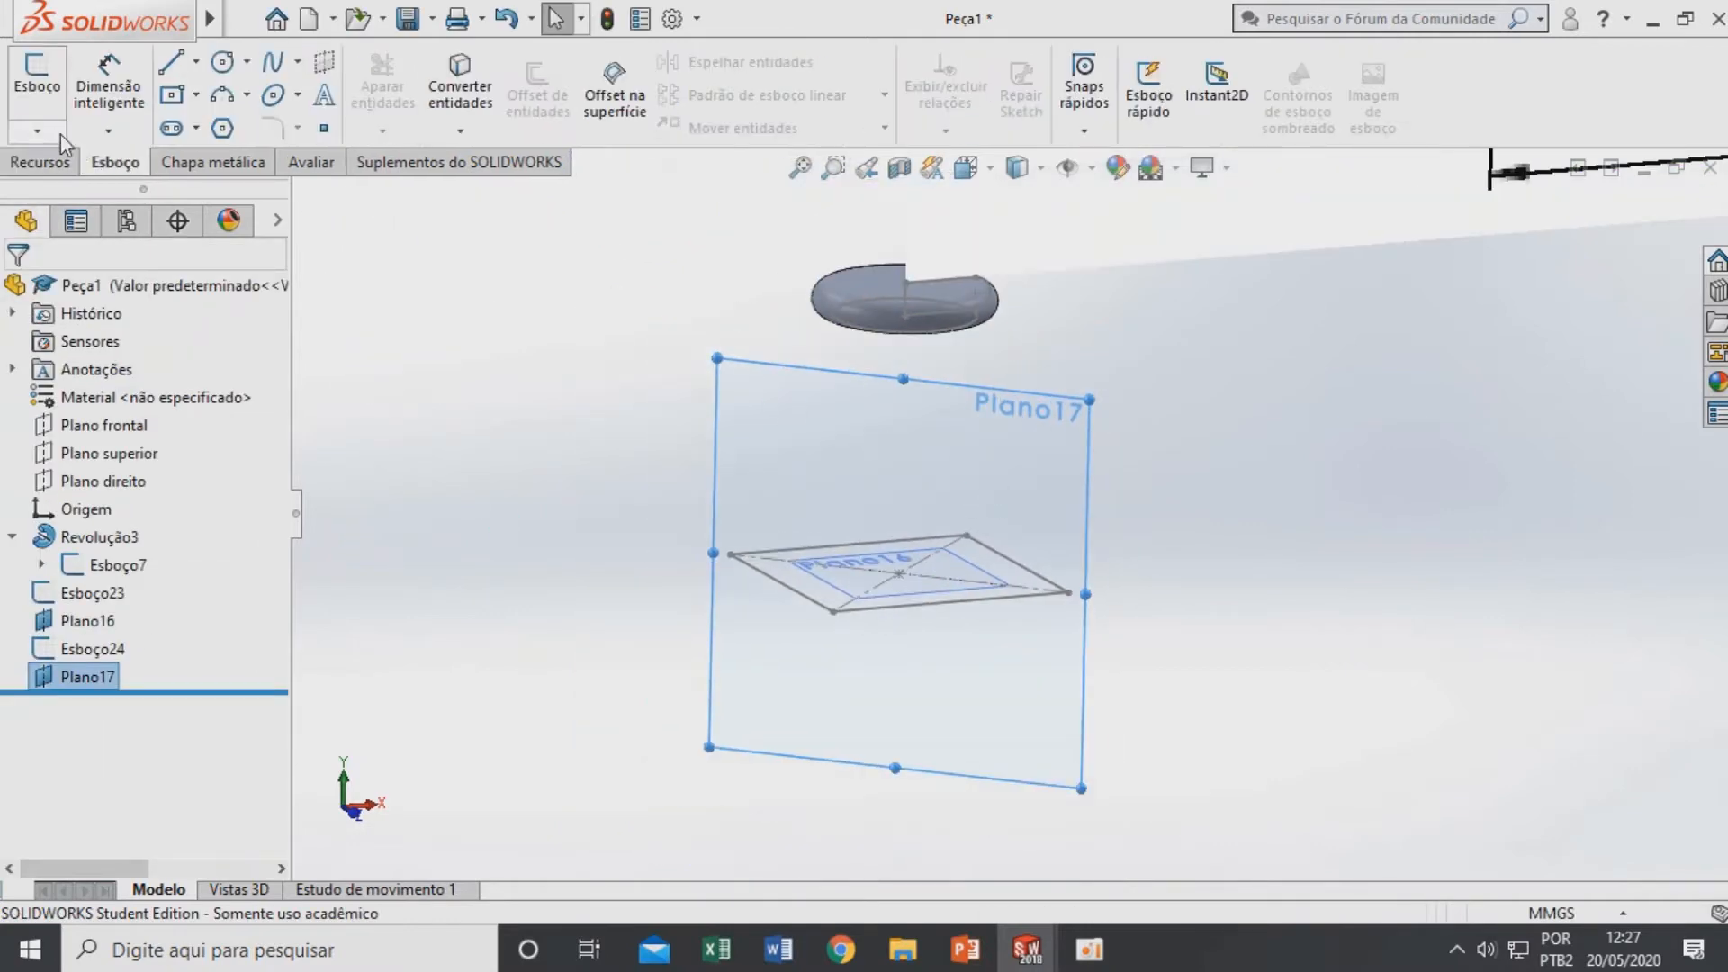
click(44, 131)
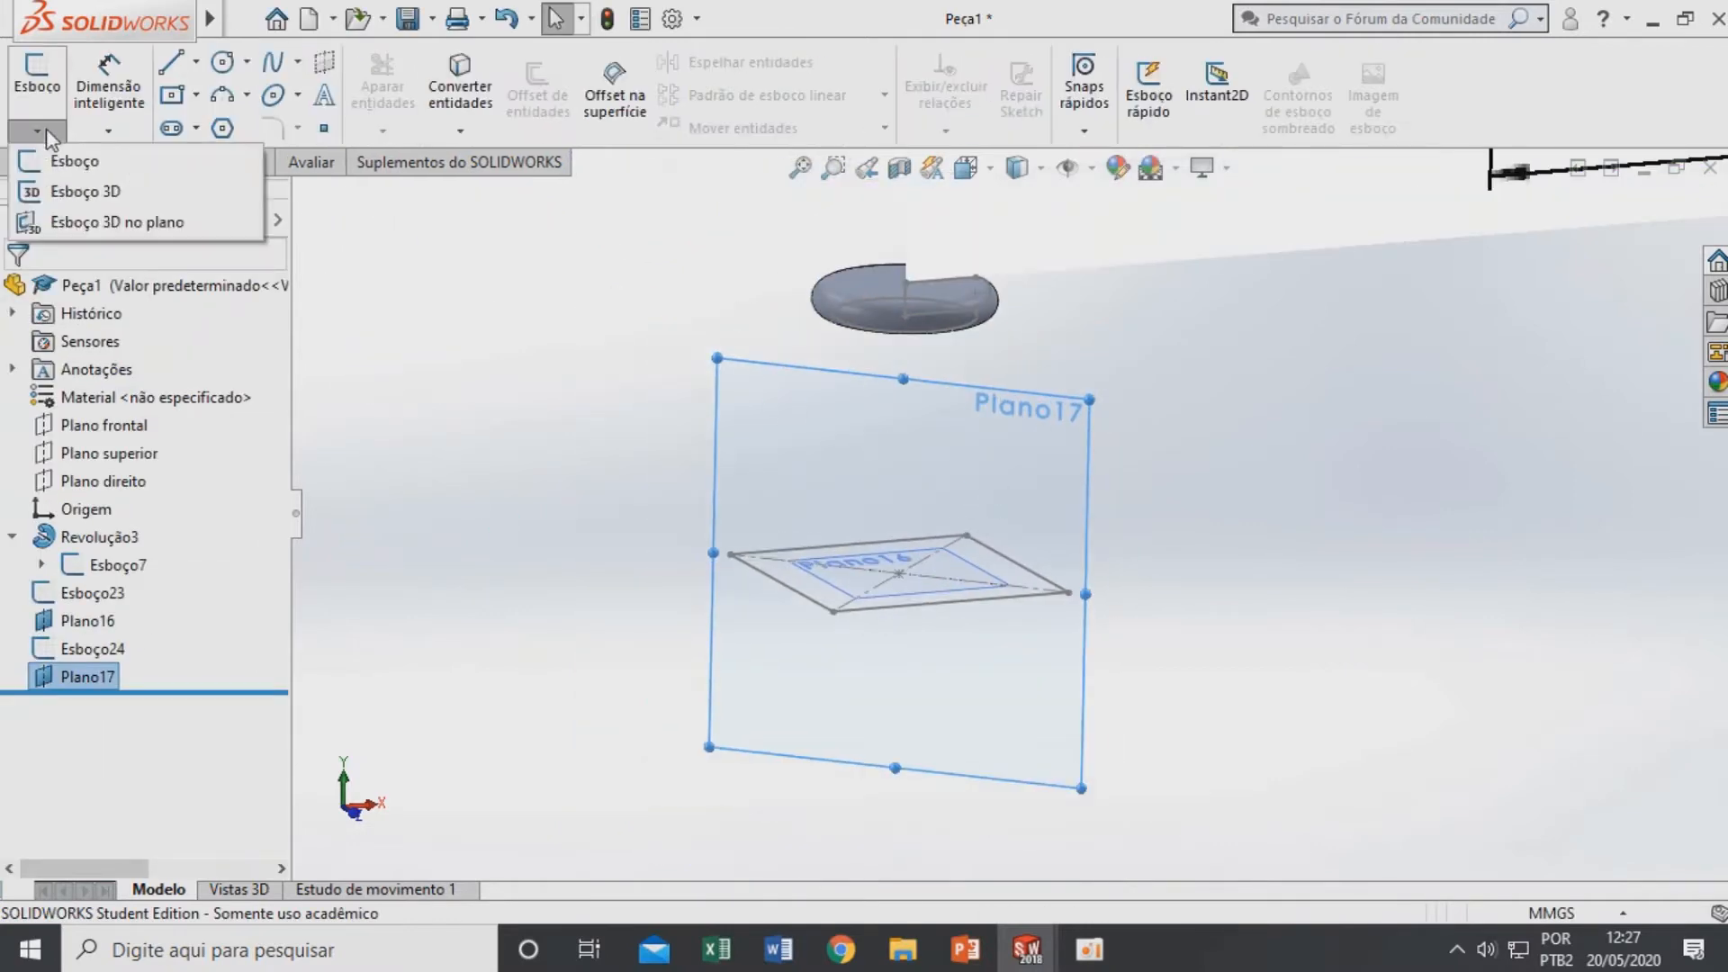
click(83, 191)
mouse_move(933, 637)
middle_down()
mouse_move(990, 605)
mouse_move(977, 648)
mouse_move(1237, 682)
middle_up()
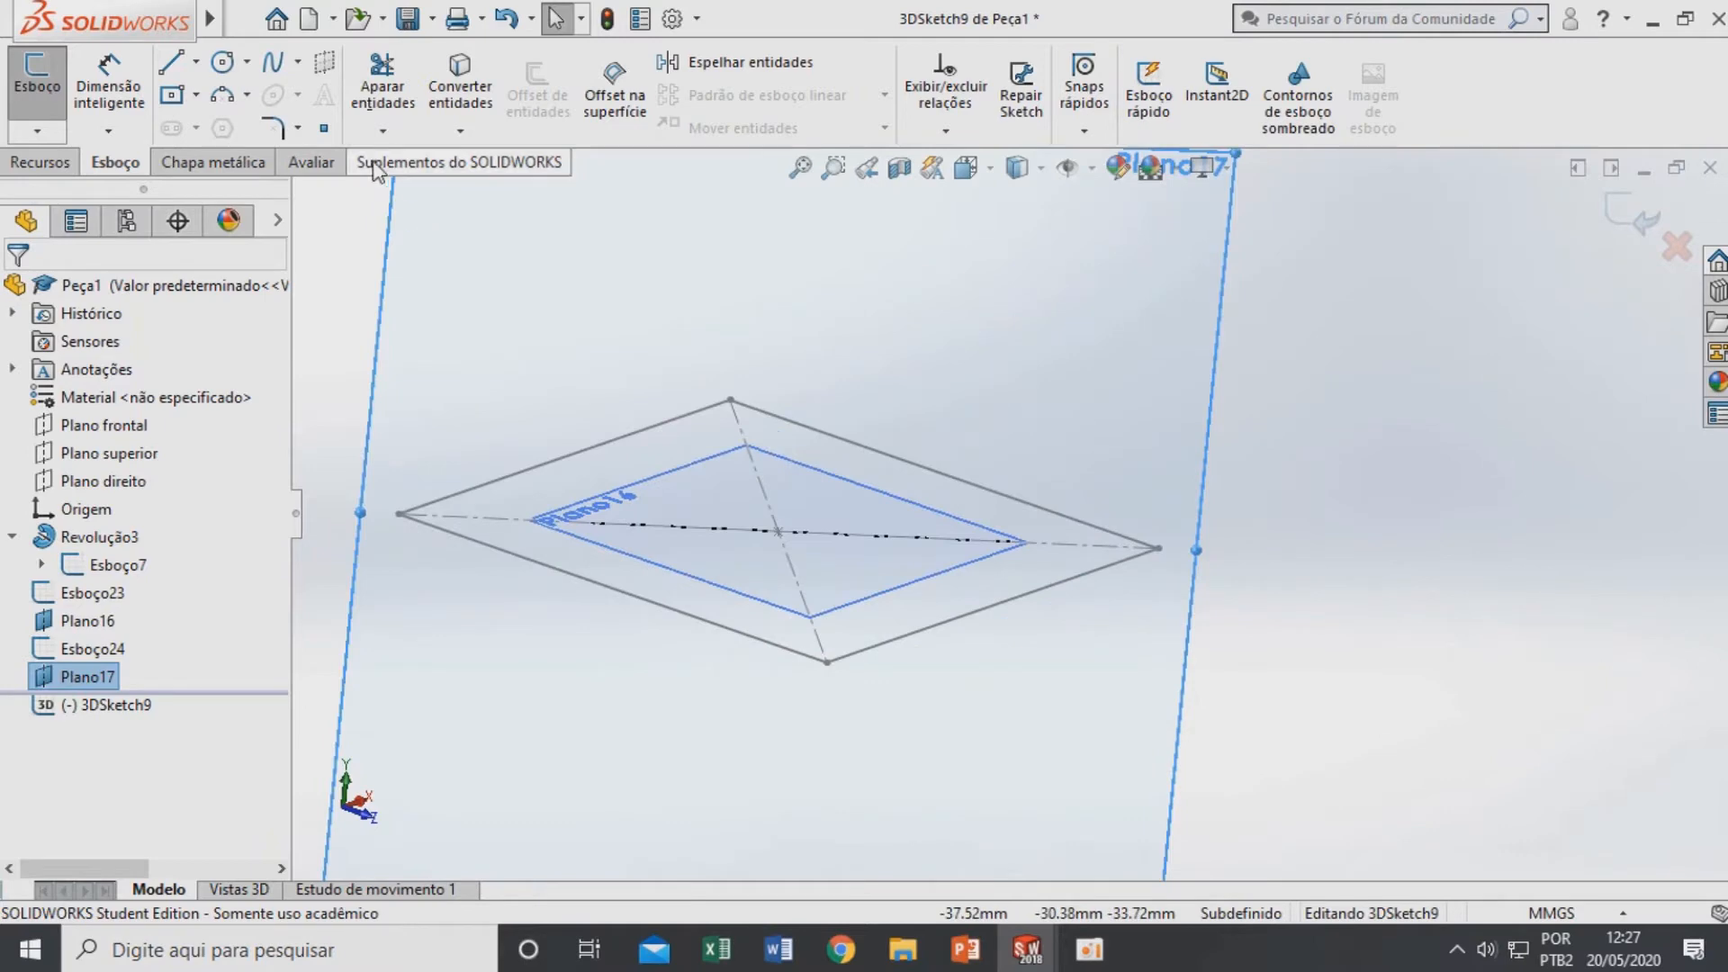
scroll(829, 434, up, 1)
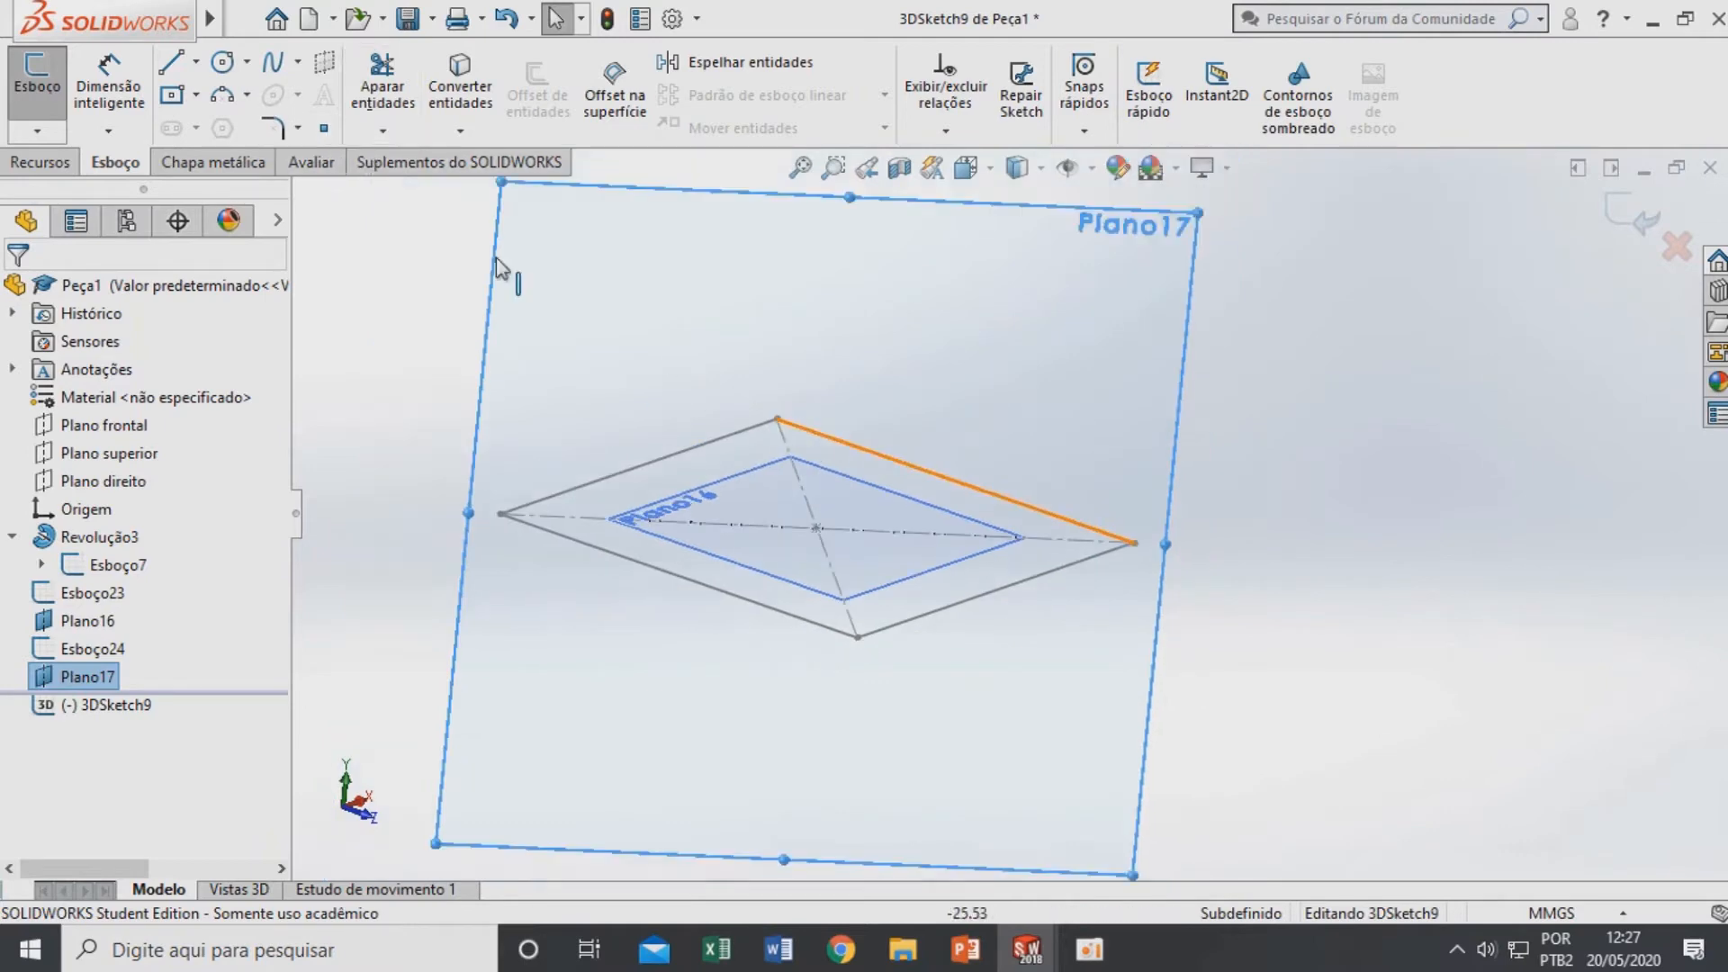
click(223, 95)
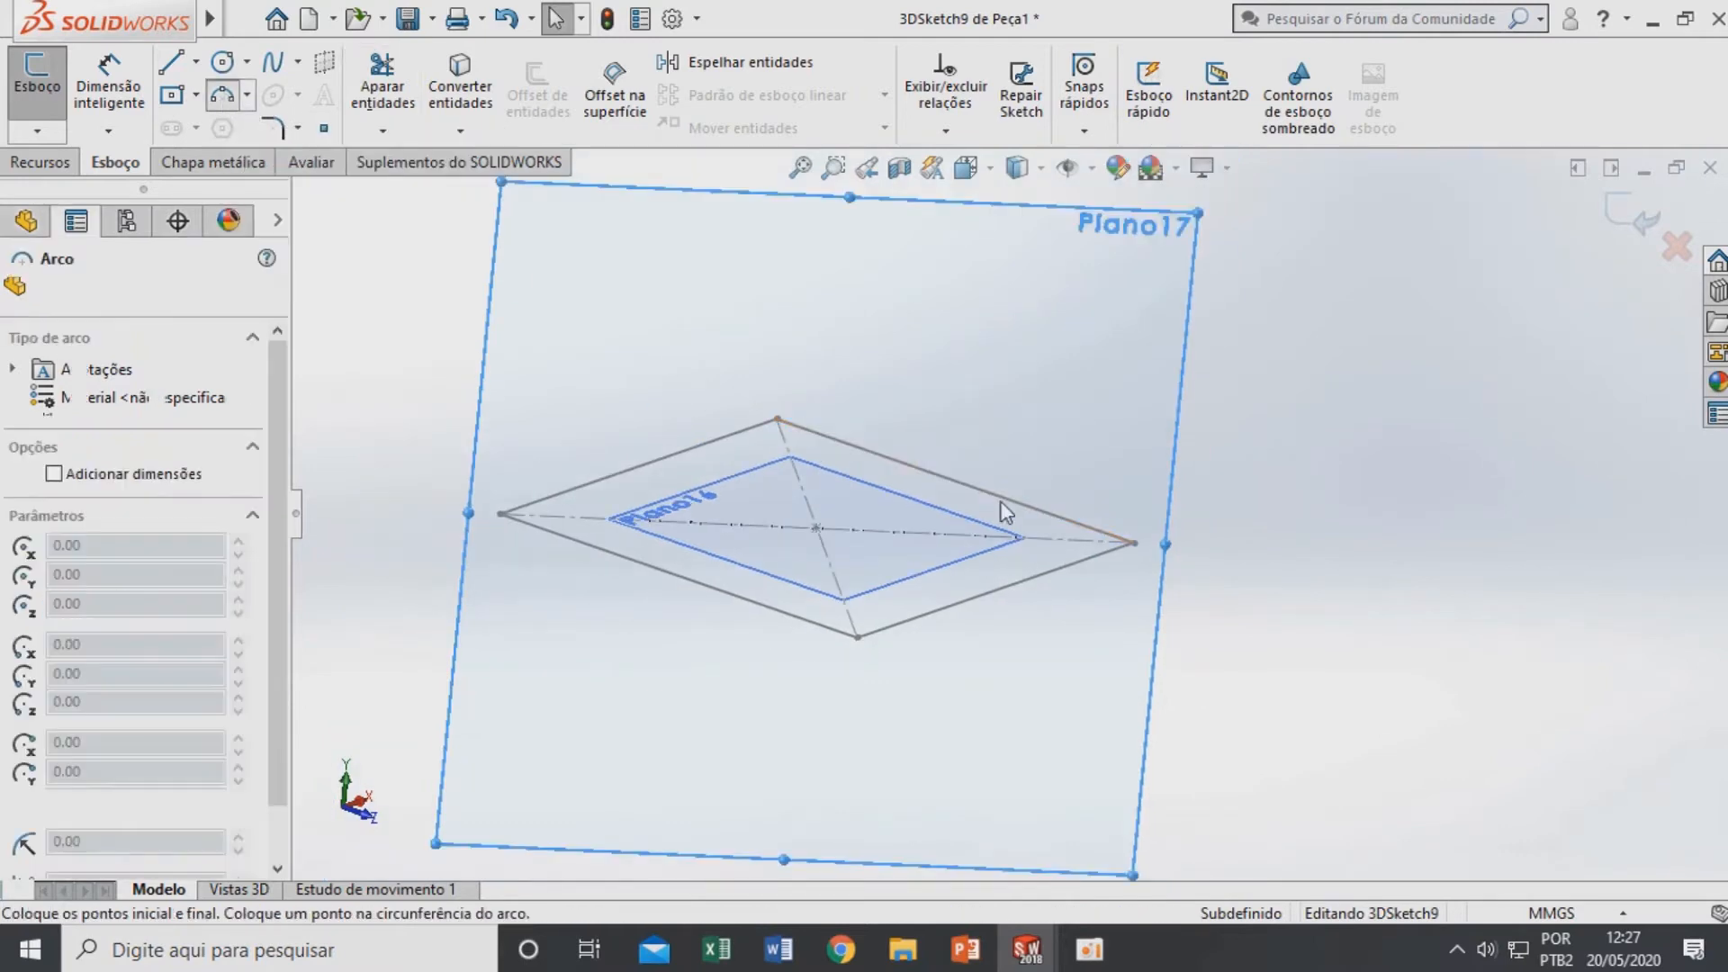
click(1135, 544)
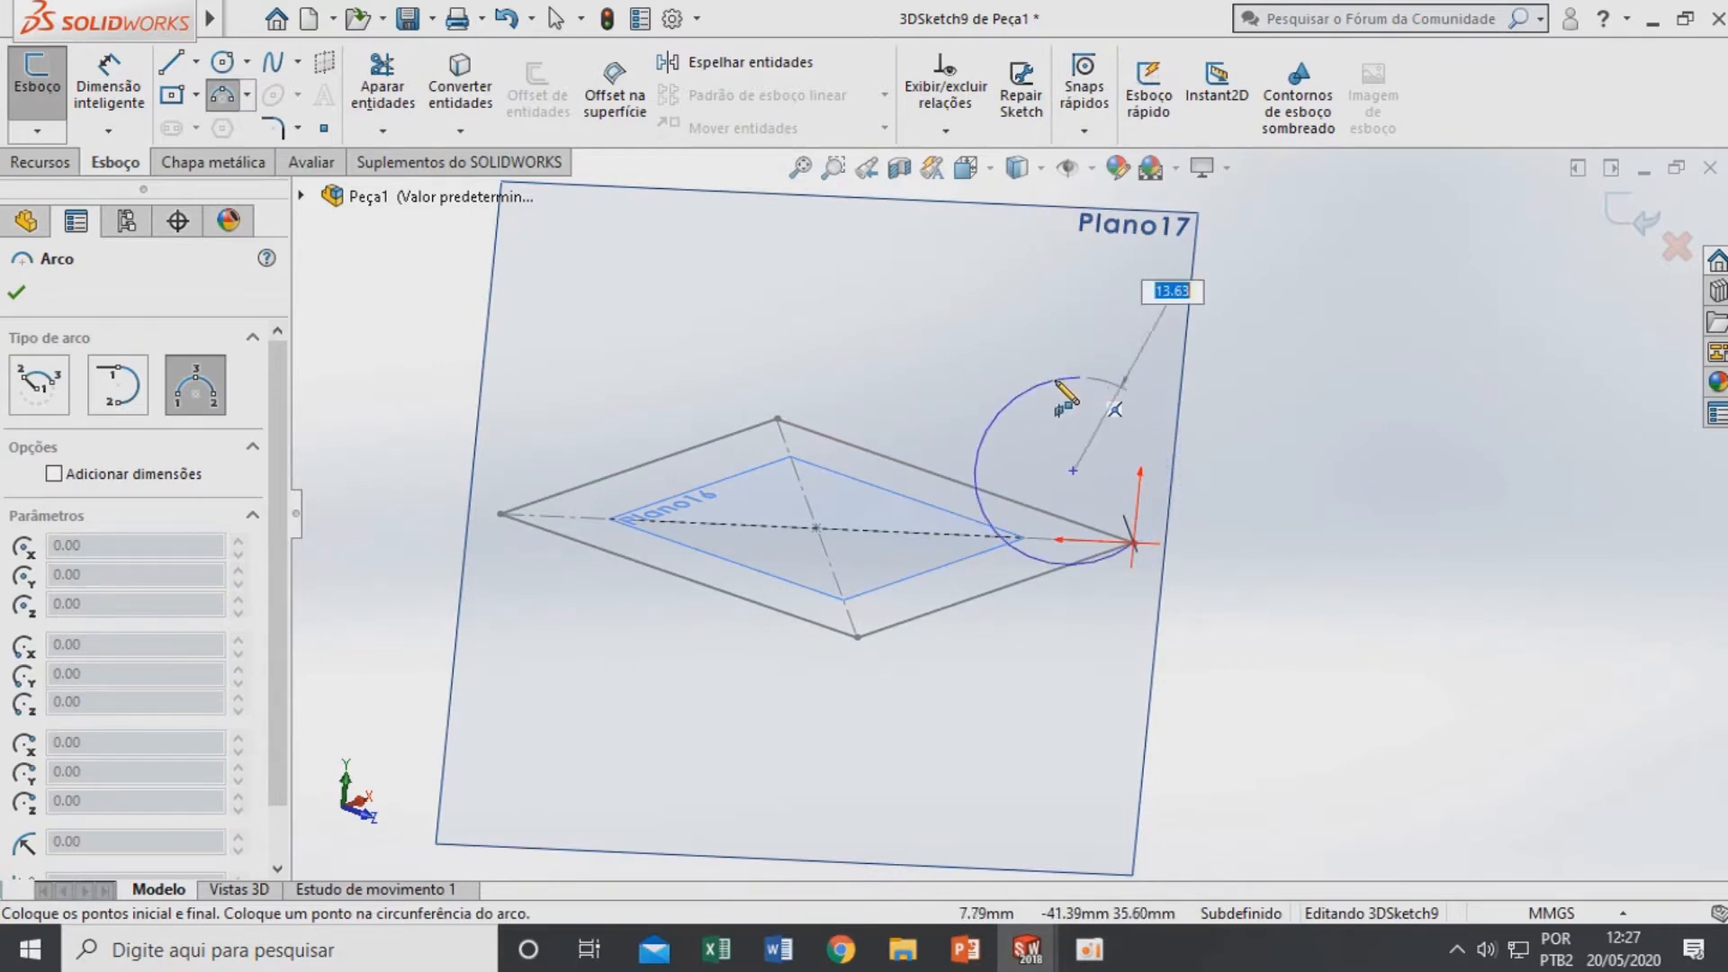
click(1053, 373)
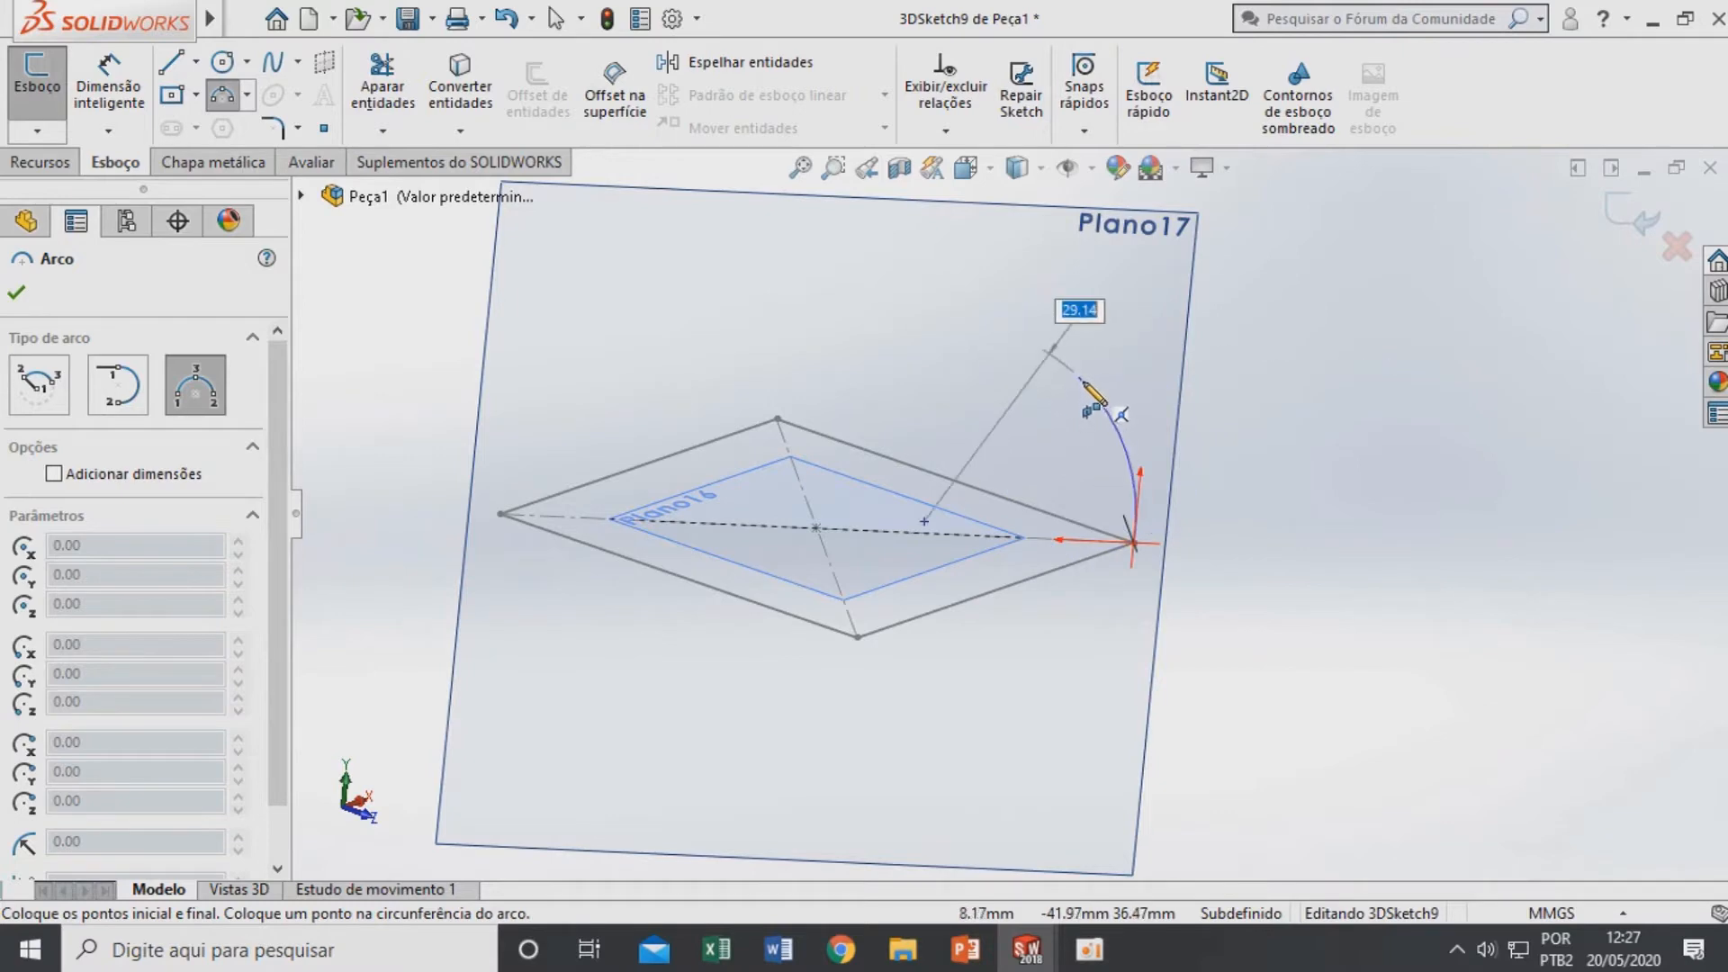
click(1119, 412)
key(Escape)
Check the existing relations between the corner arc and the diagonal plane Plano17
middle_drag(1057, 398, 987, 404)
scroll(1018, 414, up, 2)
scroll(959, 410, down, 1)
click(1039, 462)
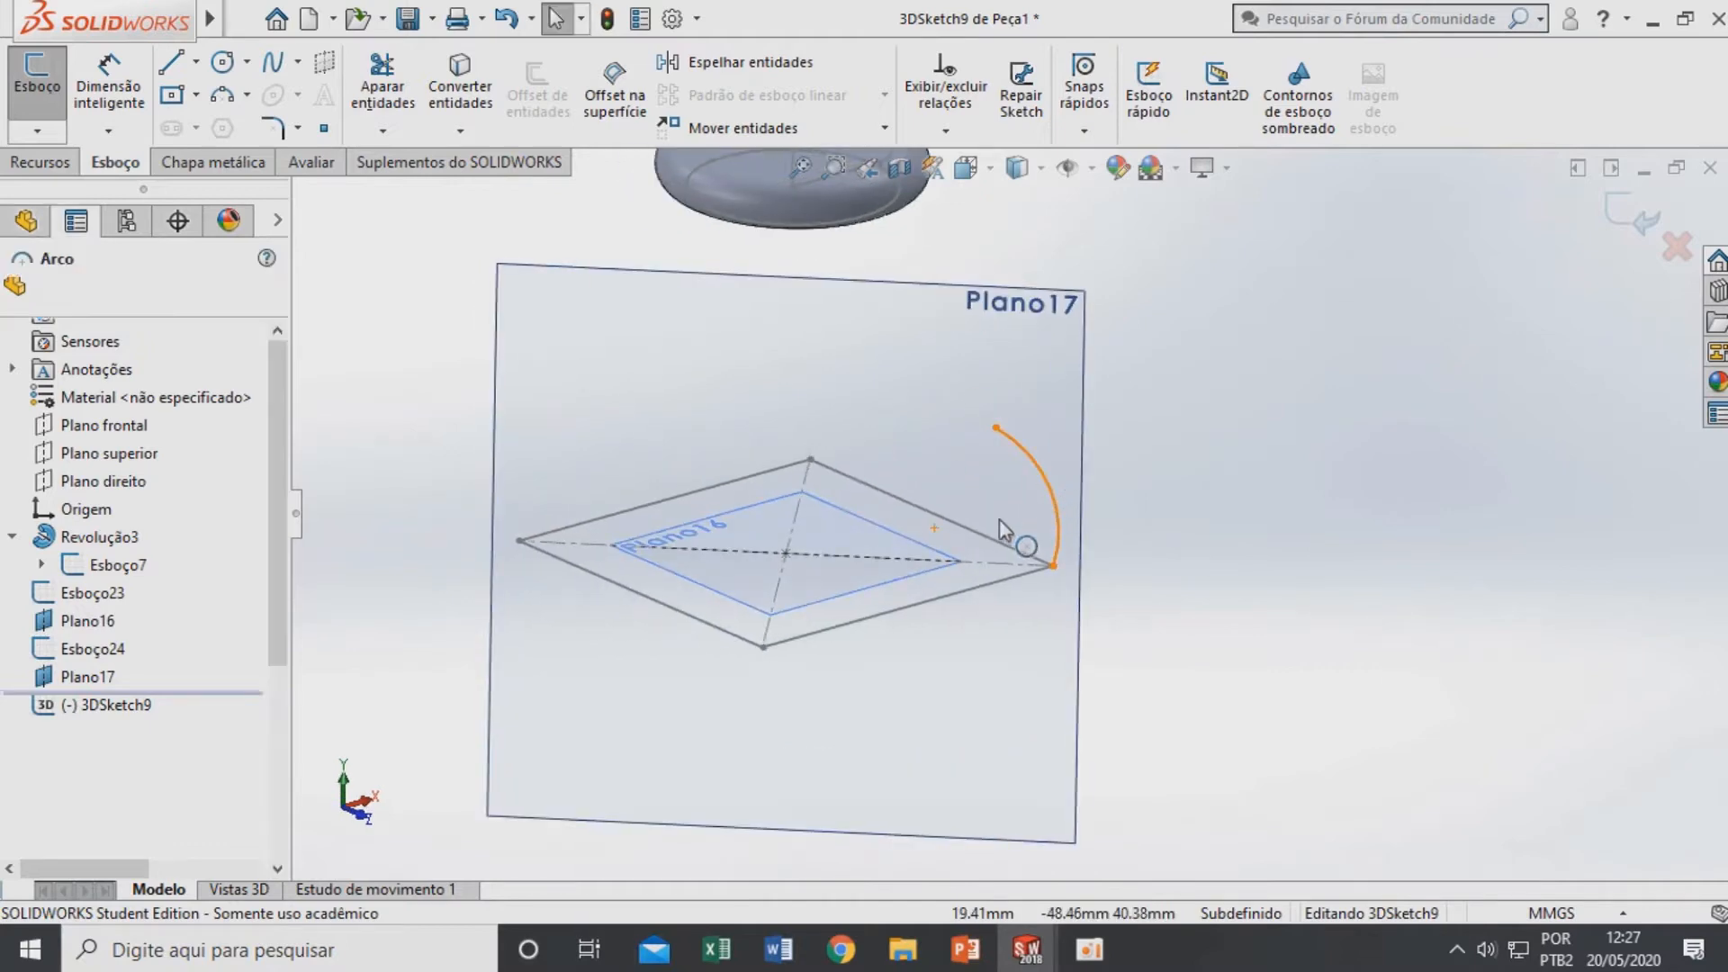
ctrl+click(943, 325)
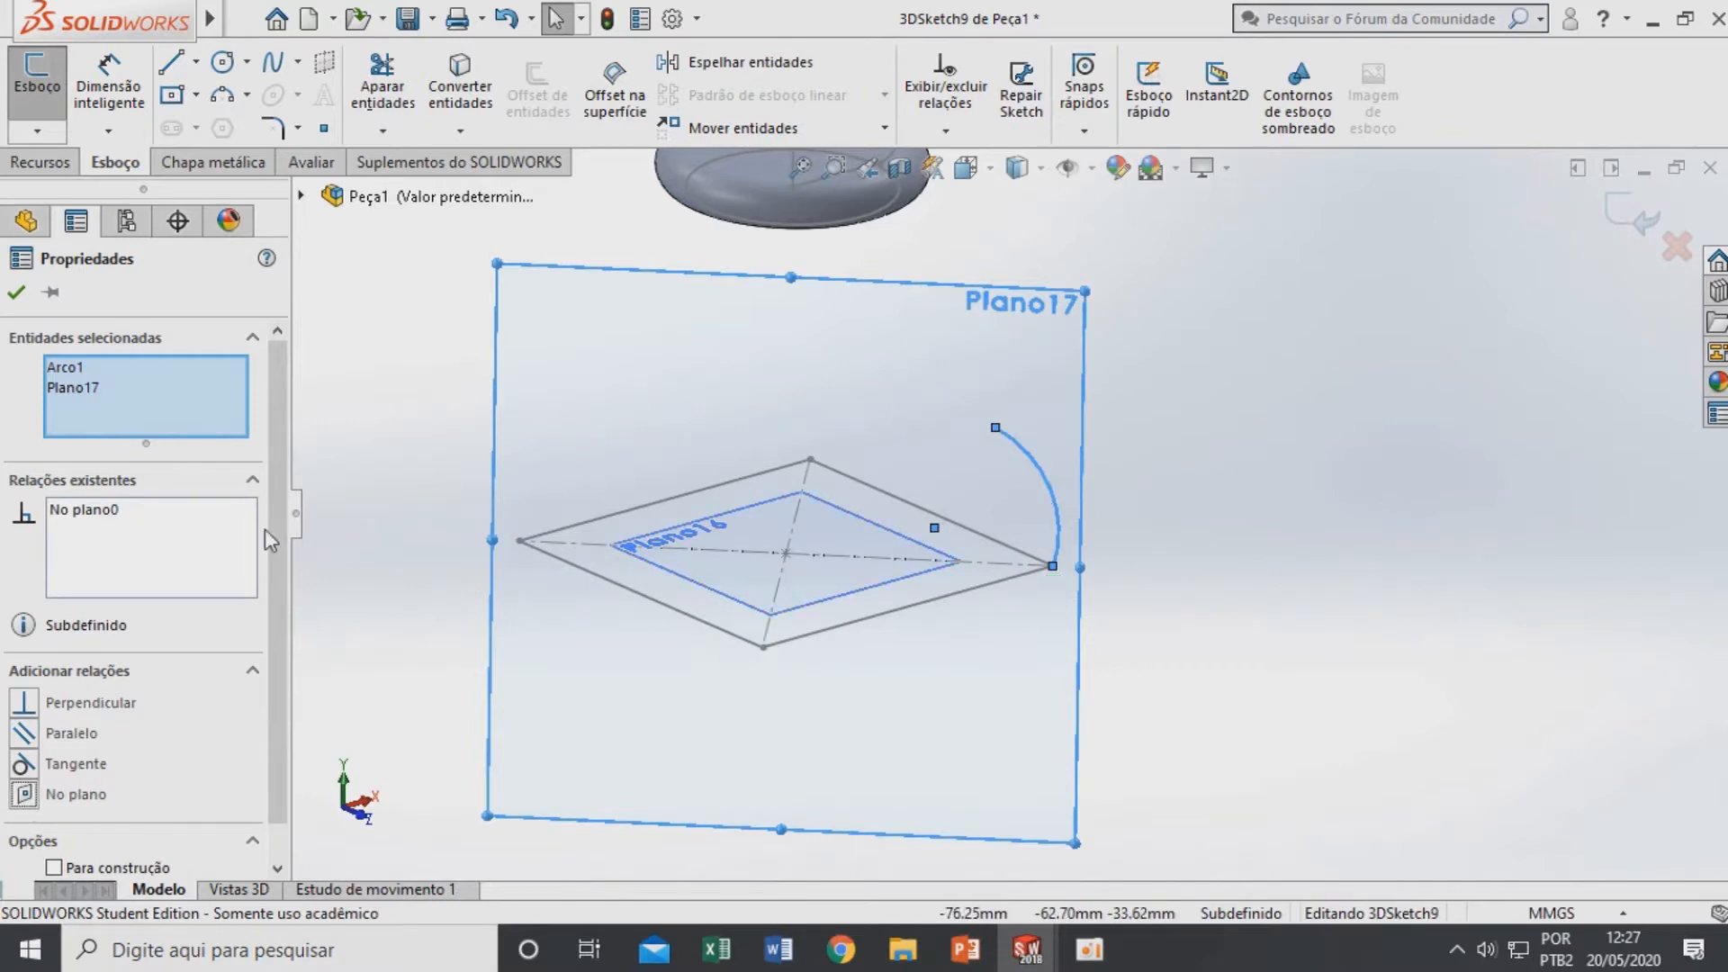
click(20, 294)
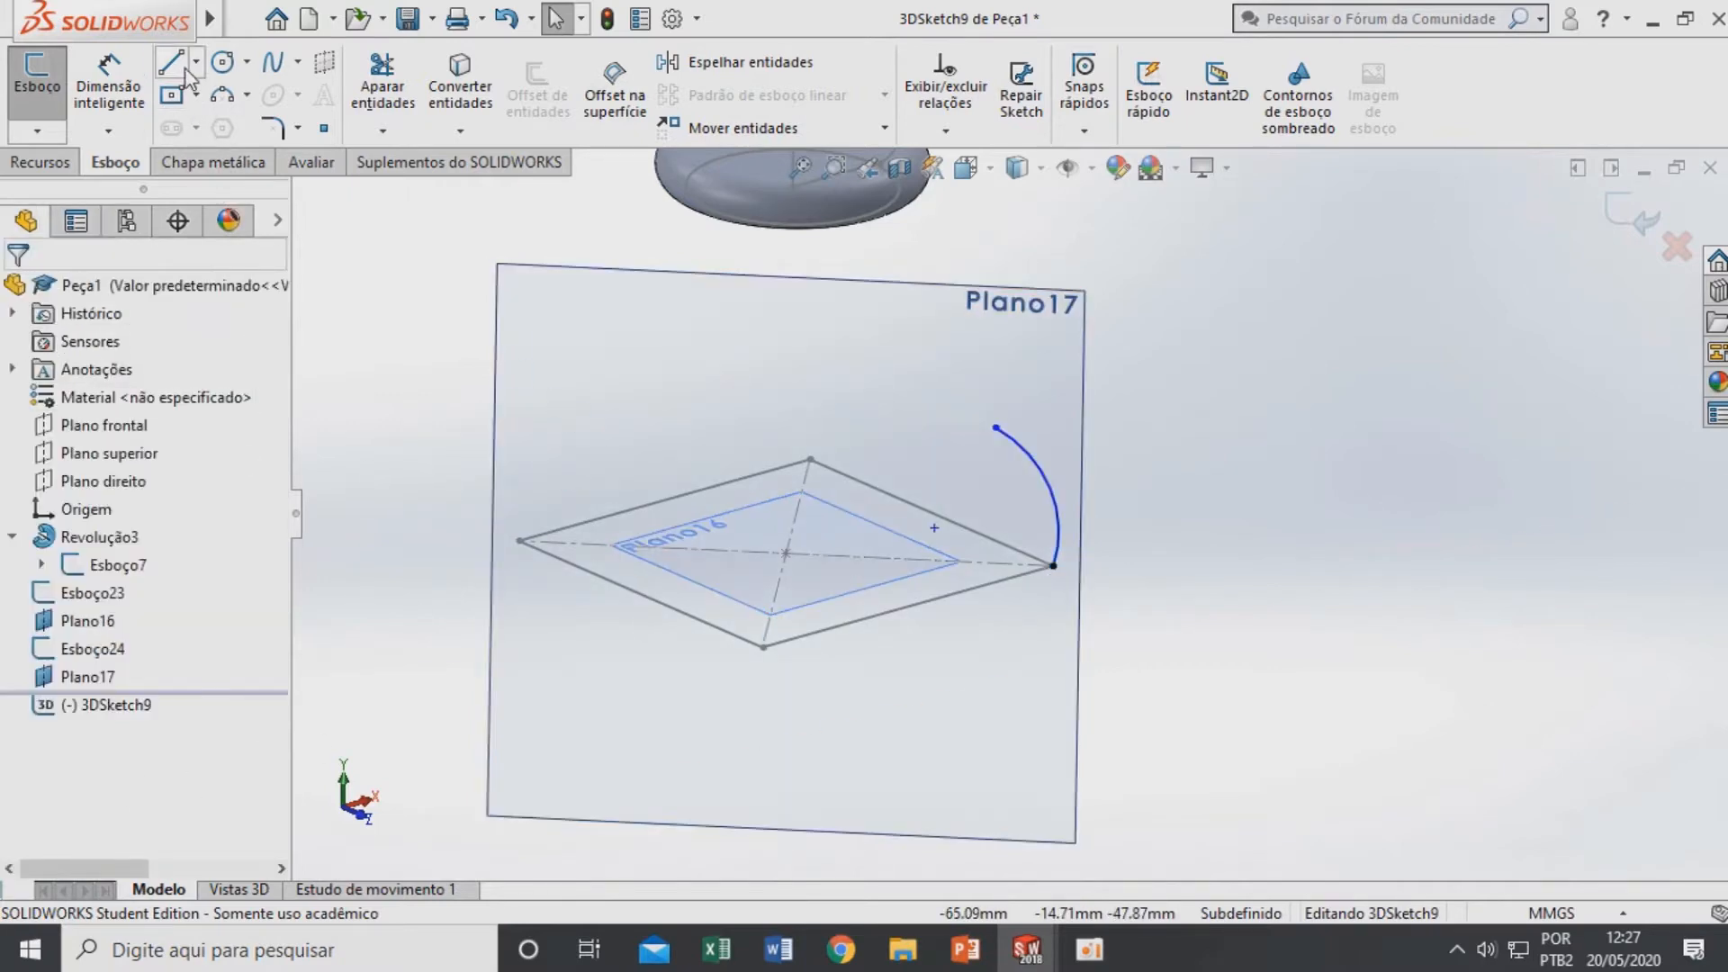
Draw a line about 24 mm long along Y from the arc's upper end down to the base square's diagonal
scroll(997, 432, down, 2)
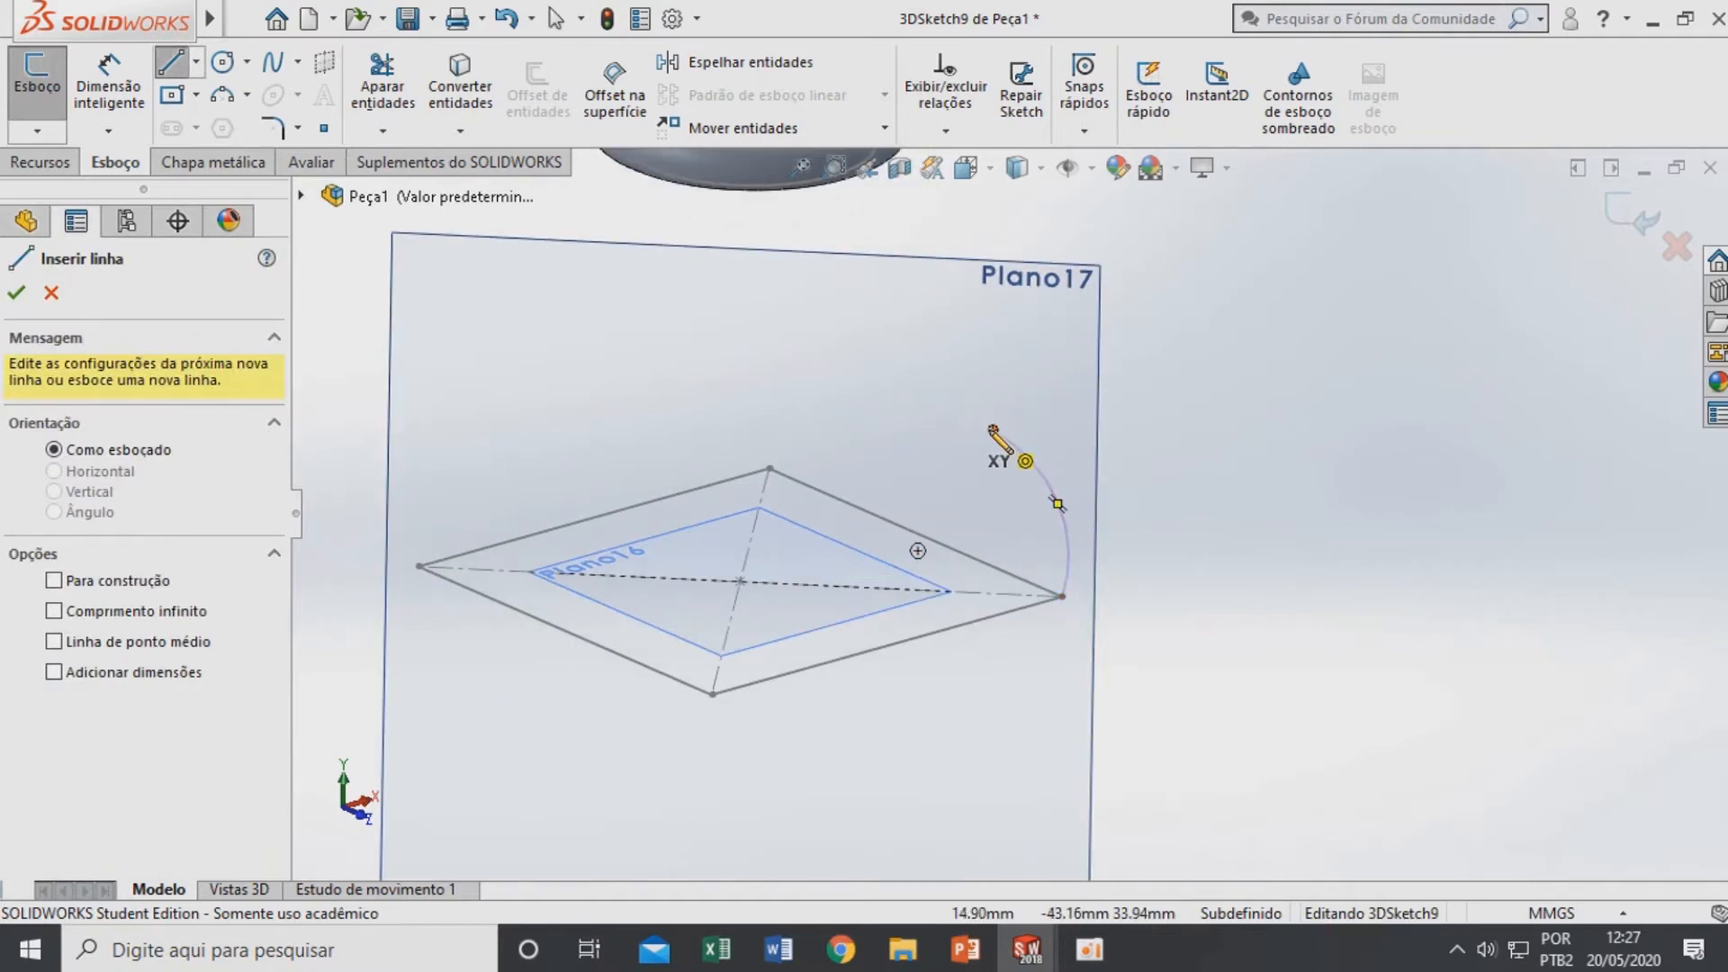
click(994, 430)
scroll(1008, 603, down, 2)
click(996, 577)
key(Escape)
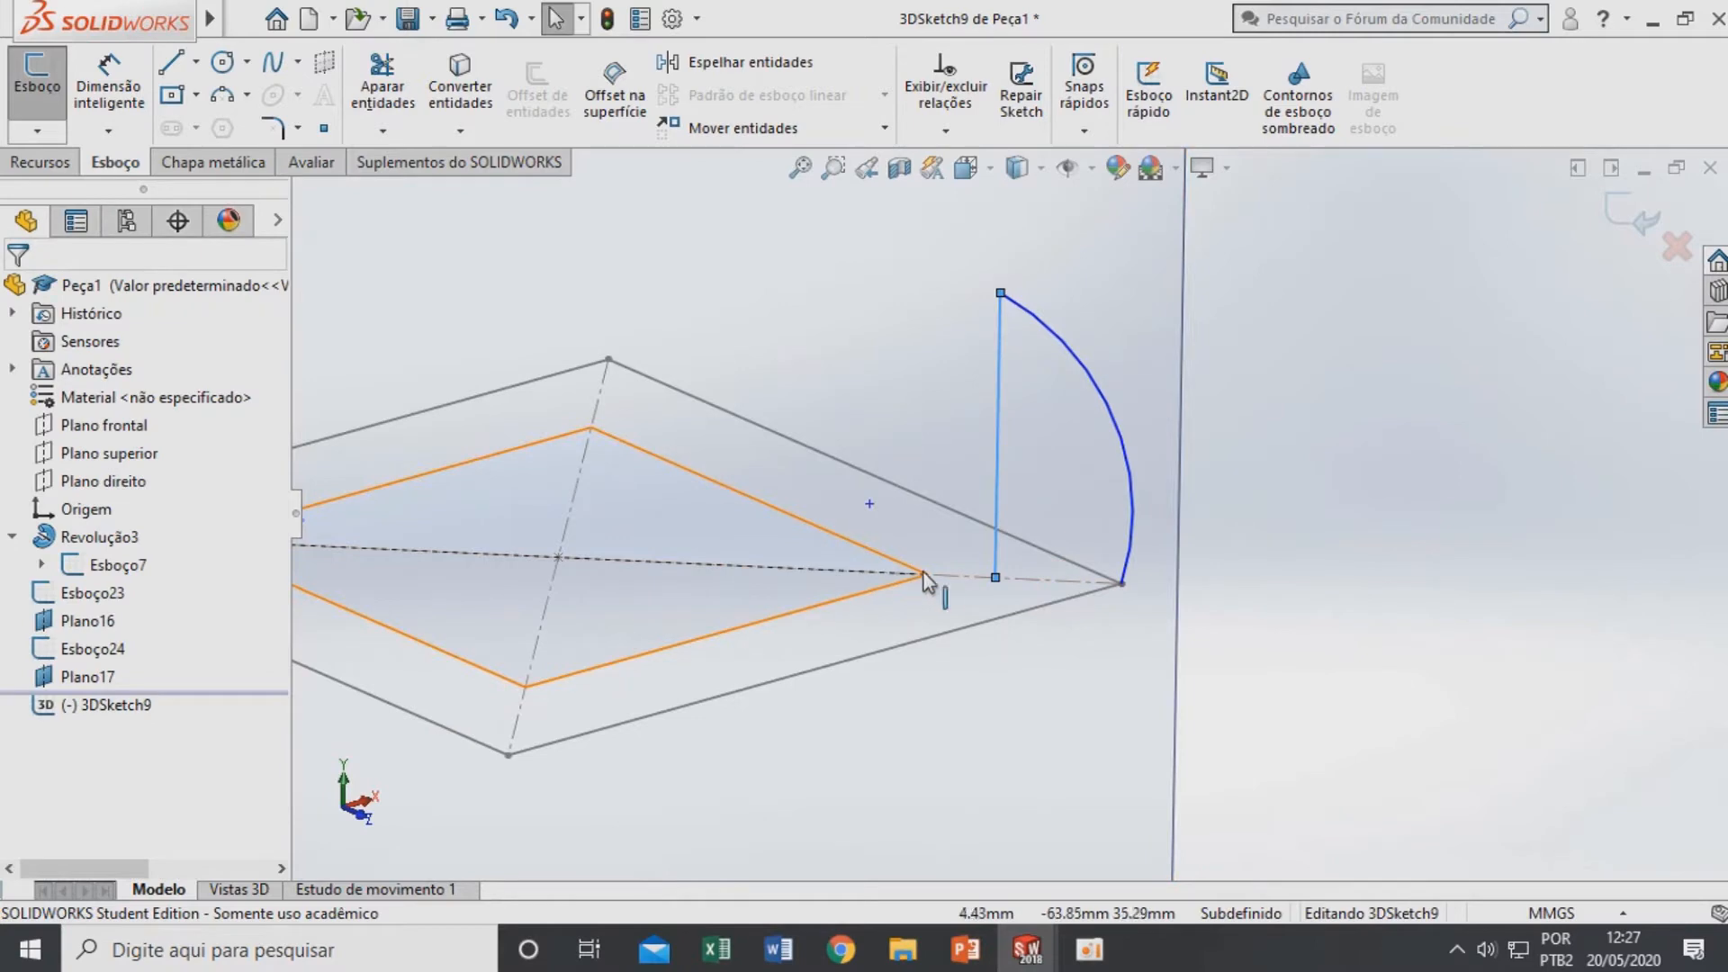
click(997, 578)
key(Escape)
click(981, 500)
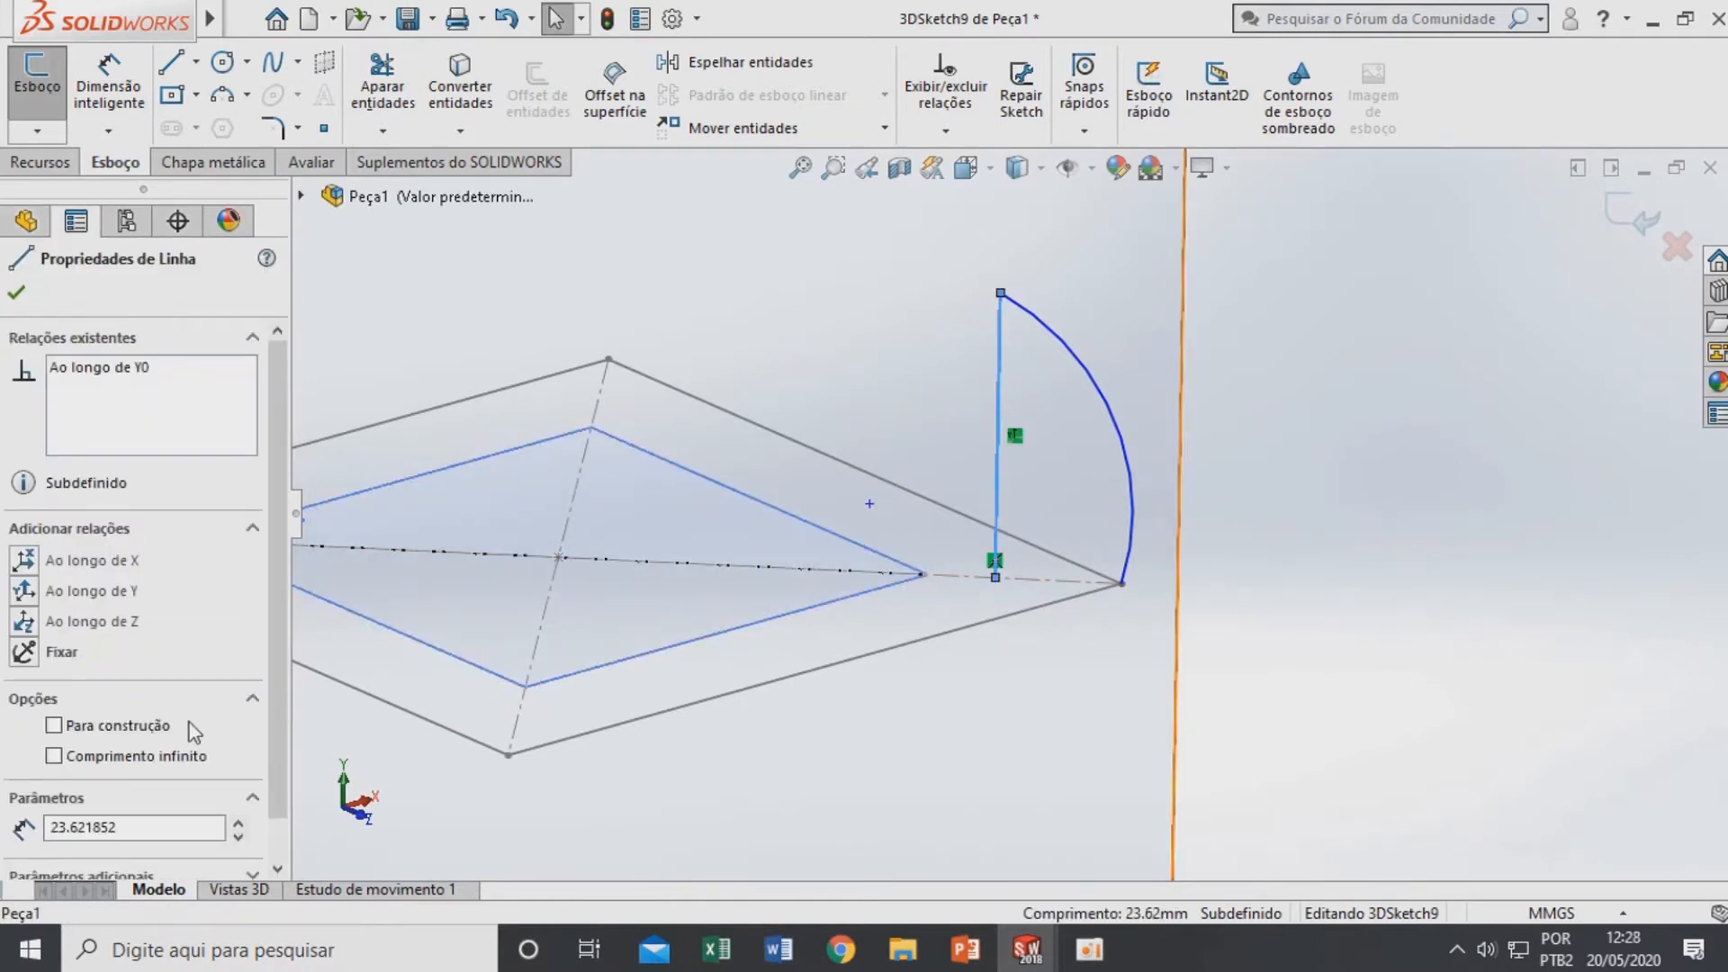
click(1358, 450)
Reshape the corner arc to a radius of about 20 mm by moving its upper endpoint, keeping it bulging outward
mouse_move(987, 303)
mouse_down()
mouse_move(900, 315)
mouse_move(991, 351)
mouse_move(832, 341)
mouse_move(1023, 345)
mouse_move(879, 375)
mouse_move(945, 374)
mouse_move(936, 362)
mouse_up()
mouse_move(945, 483)
middle_down()
mouse_move(895, 483)
mouse_move(949, 365)
middle_up()
drag(983, 342, 1055, 468)
middle_drag(1054, 468, 1097, 426)
scroll(1098, 428, up, 2)
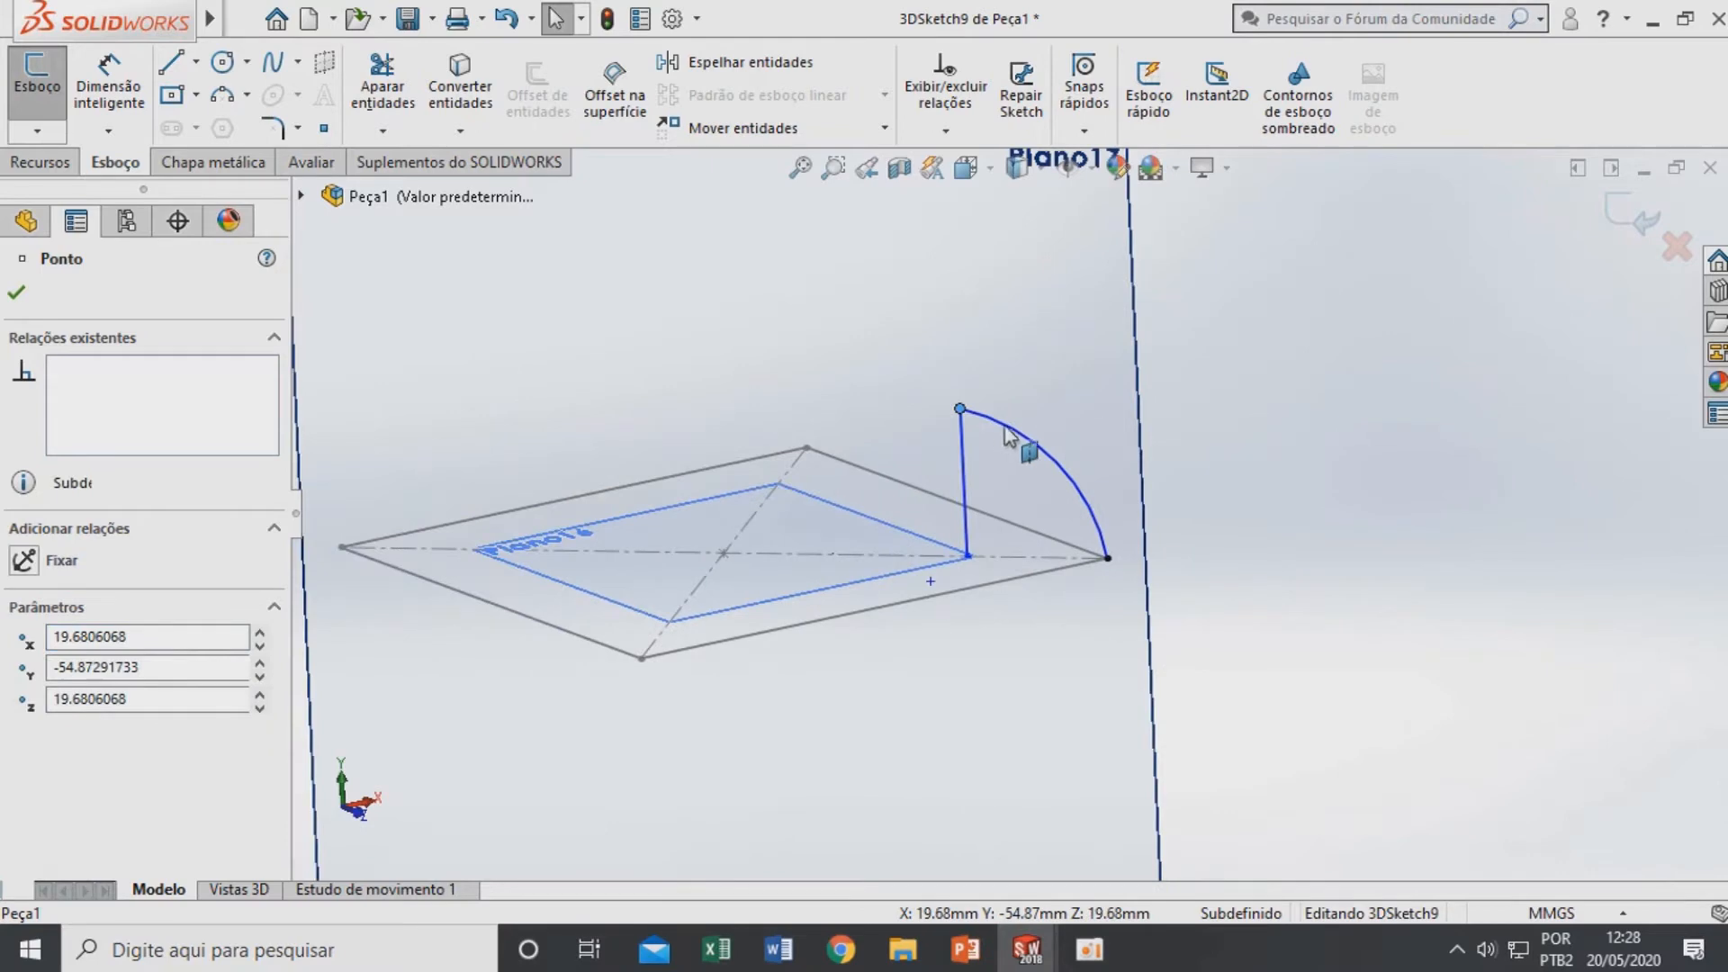
drag(960, 407, 995, 379)
Consult the reference drawing's section view and dimension the corner arc's radius as 70 mm
scroll(1026, 516, up, 8)
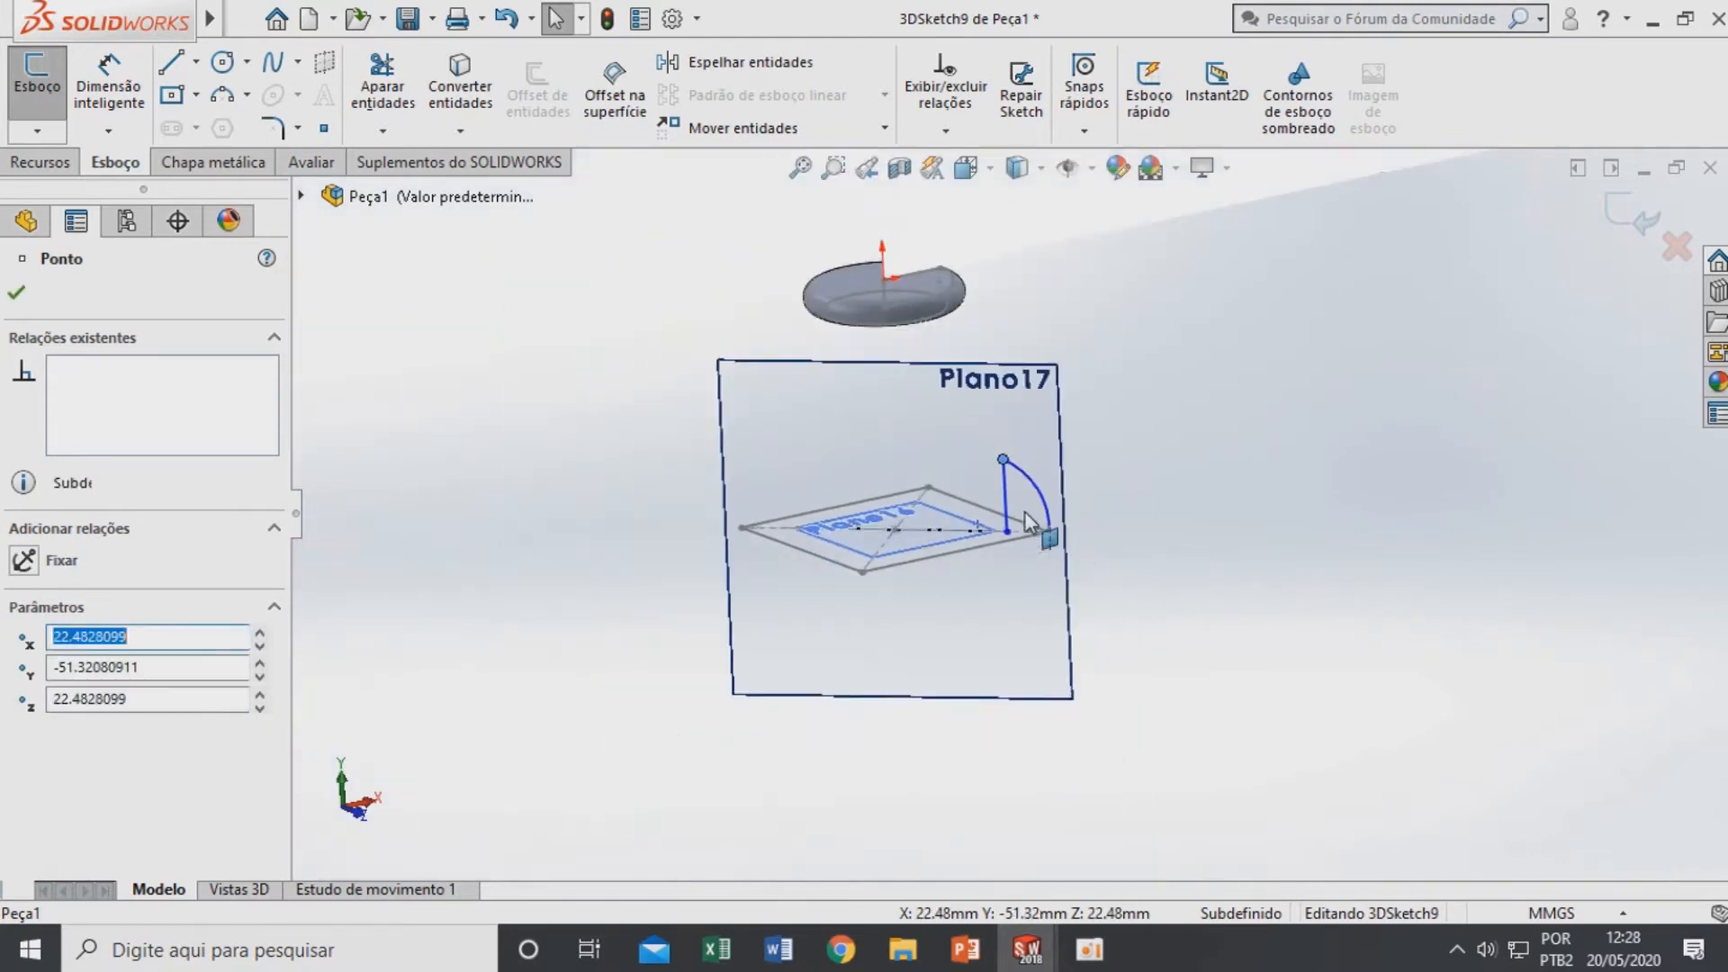
scroll(1137, 295, down, 5)
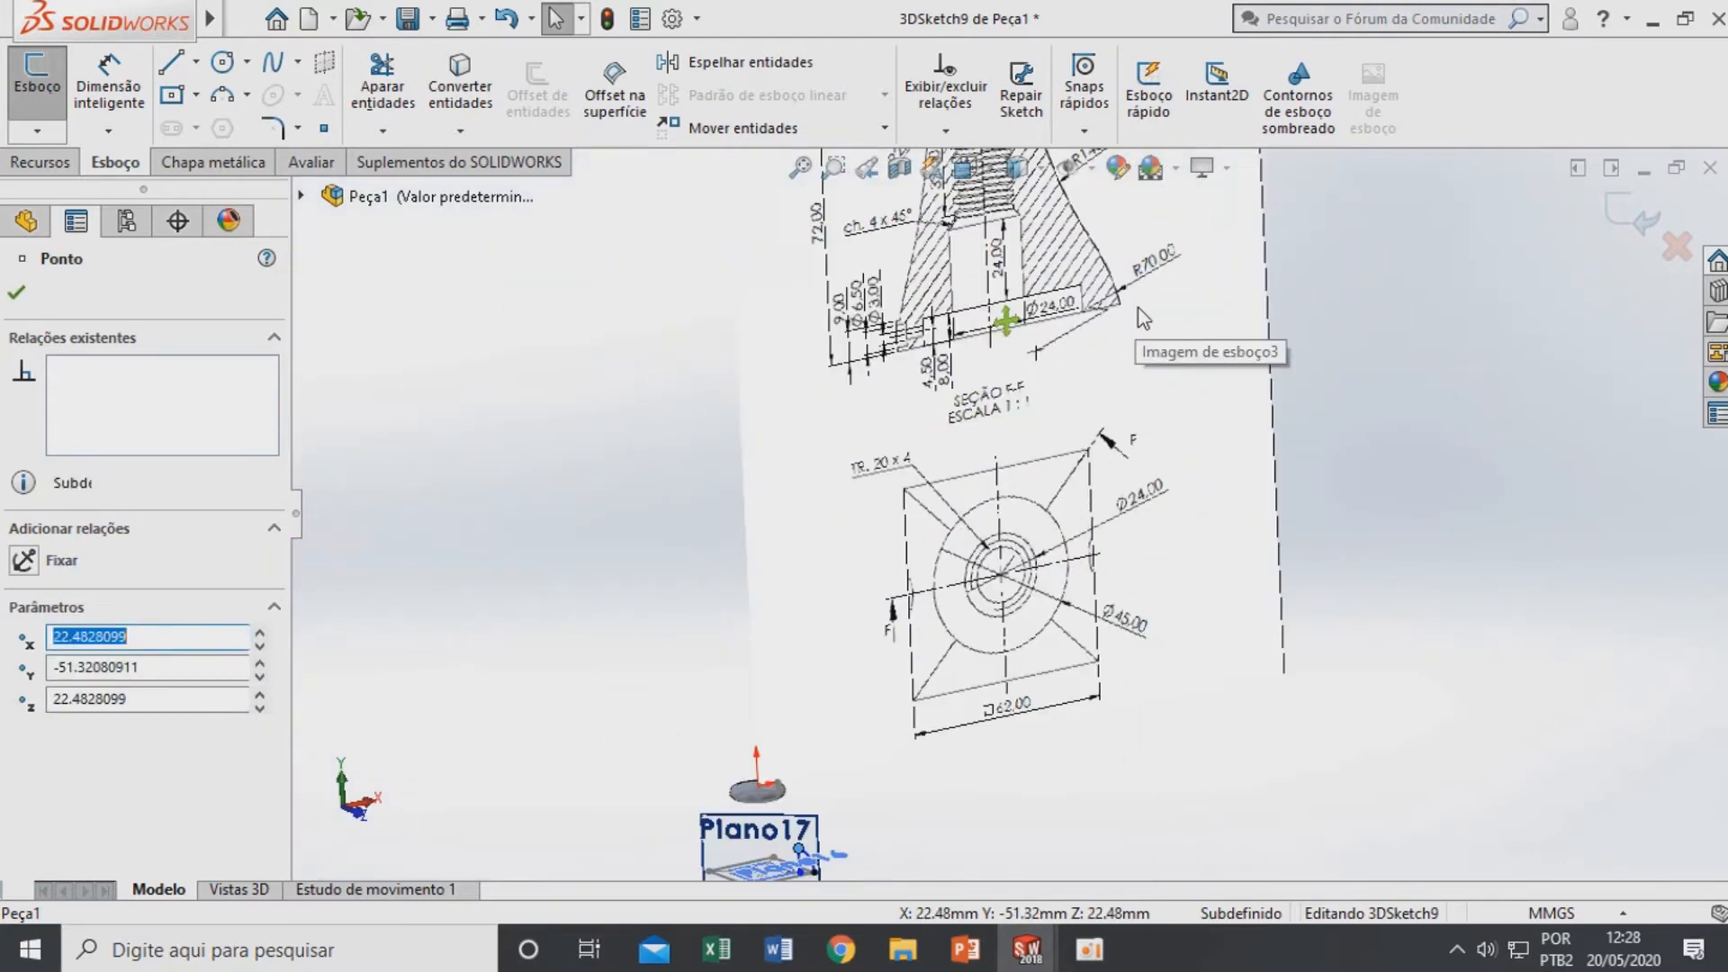
scroll(1137, 295, up, 7)
scroll(968, 621, down, 8)
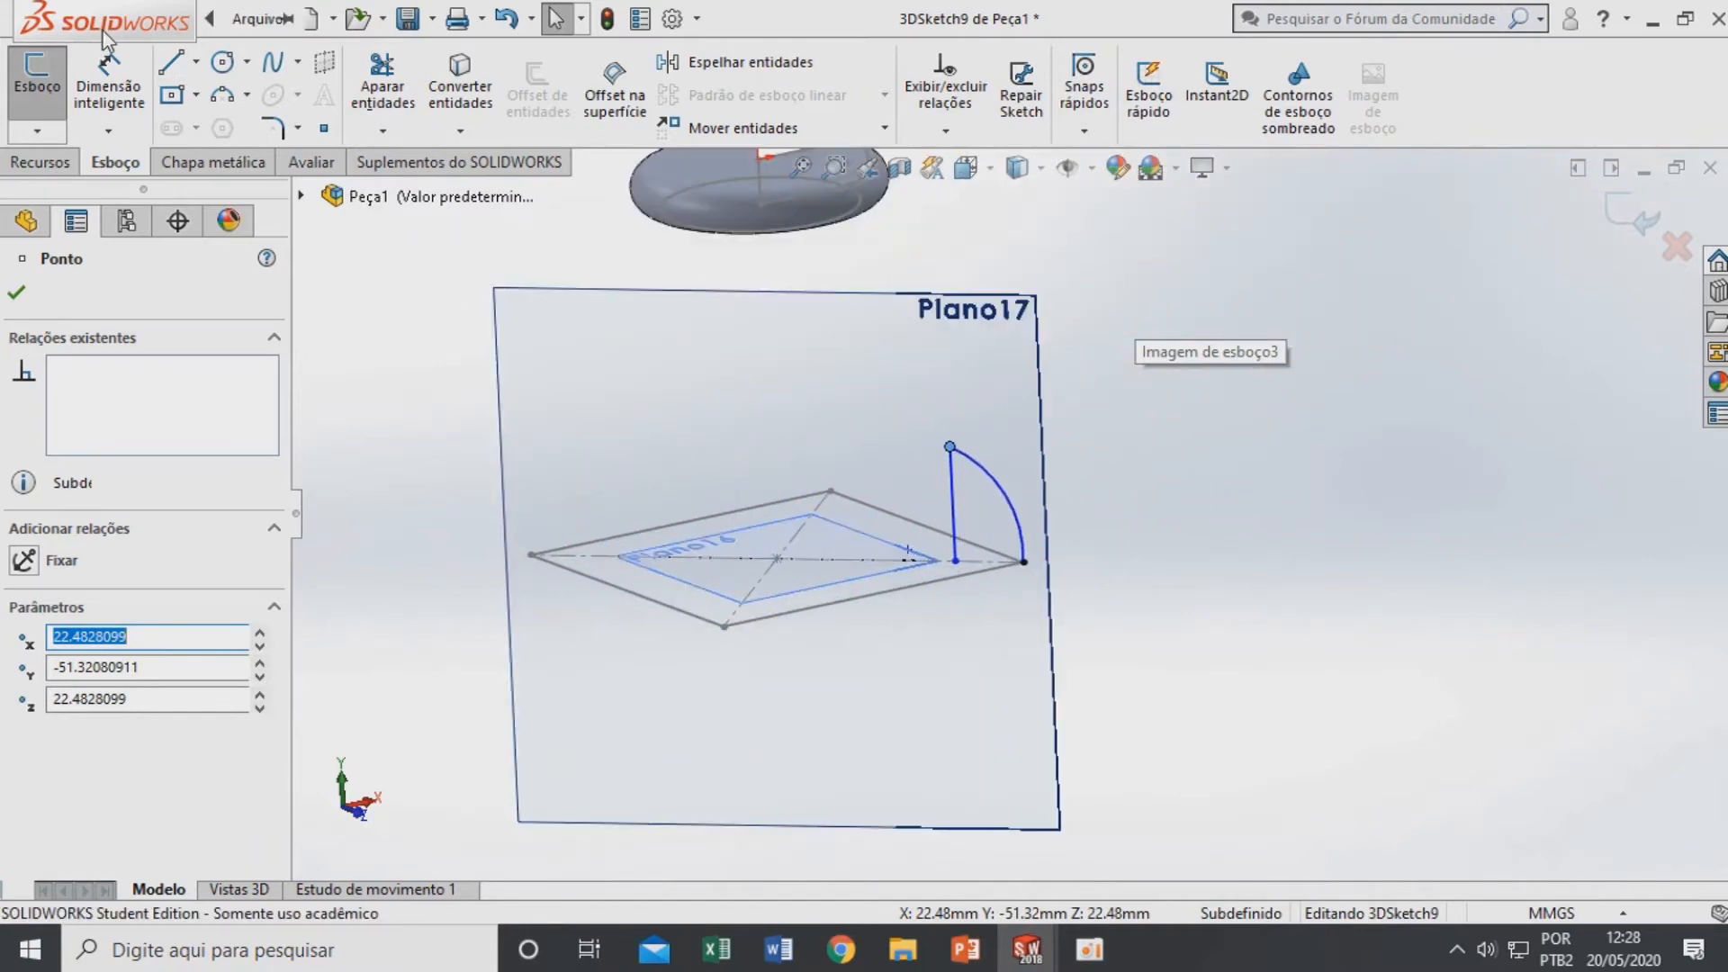
click(108, 72)
click(999, 498)
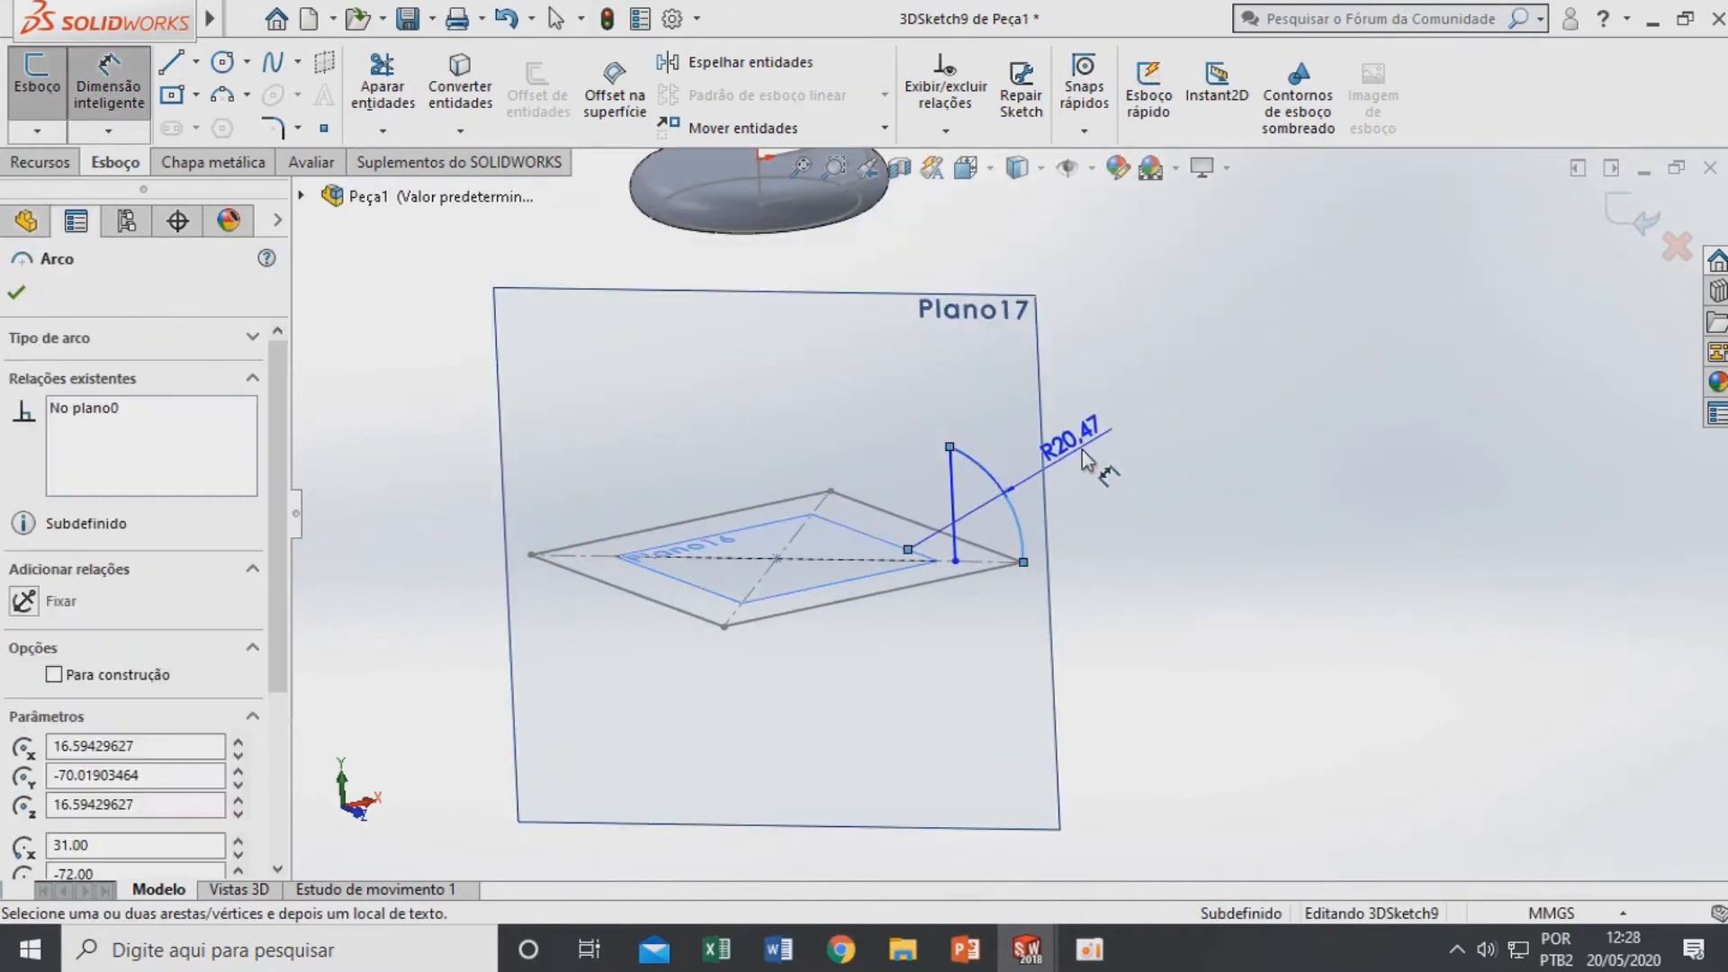
click(1124, 459)
text(70)
key(Return)
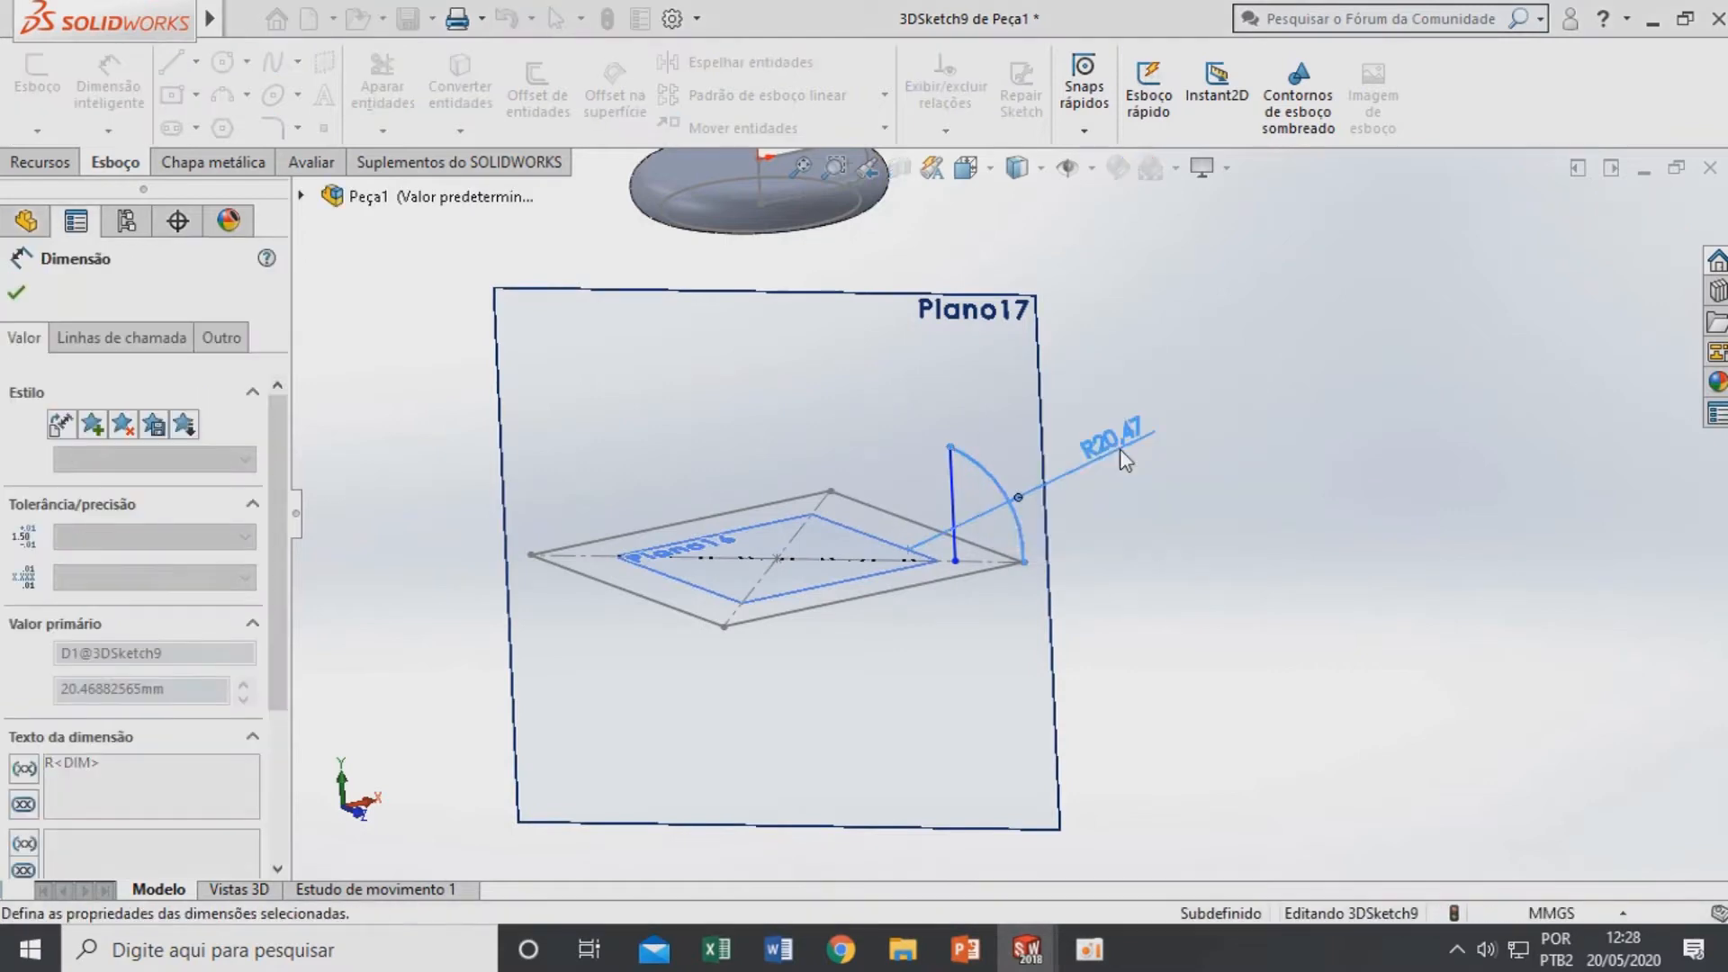
scroll(1084, 563, up, 5)
scroll(1069, 559, down, 6)
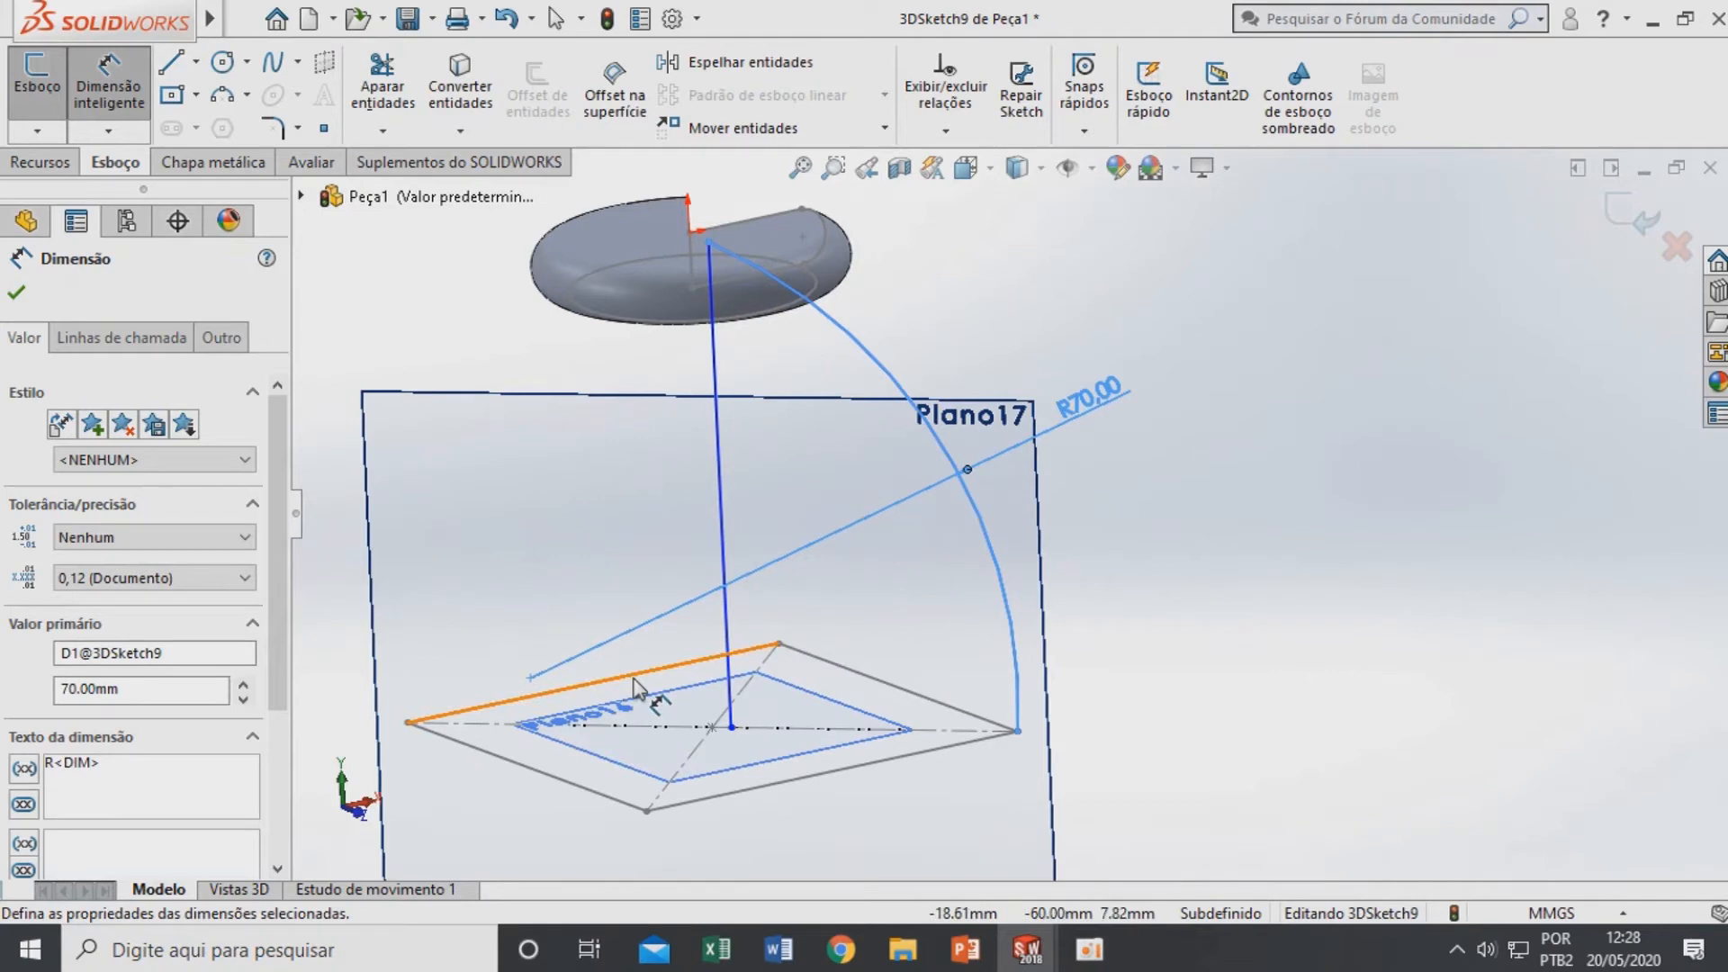
key(Escape)
Fix the vertical line's lower endpoint on the base diagonal and move the arc's upper end to about Y -52 mm
mouse_move(706, 243)
mouse_down()
mouse_move(853, 456)
mouse_move(906, 619)
mouse_move(920, 553)
mouse_move(922, 574)
mouse_up()
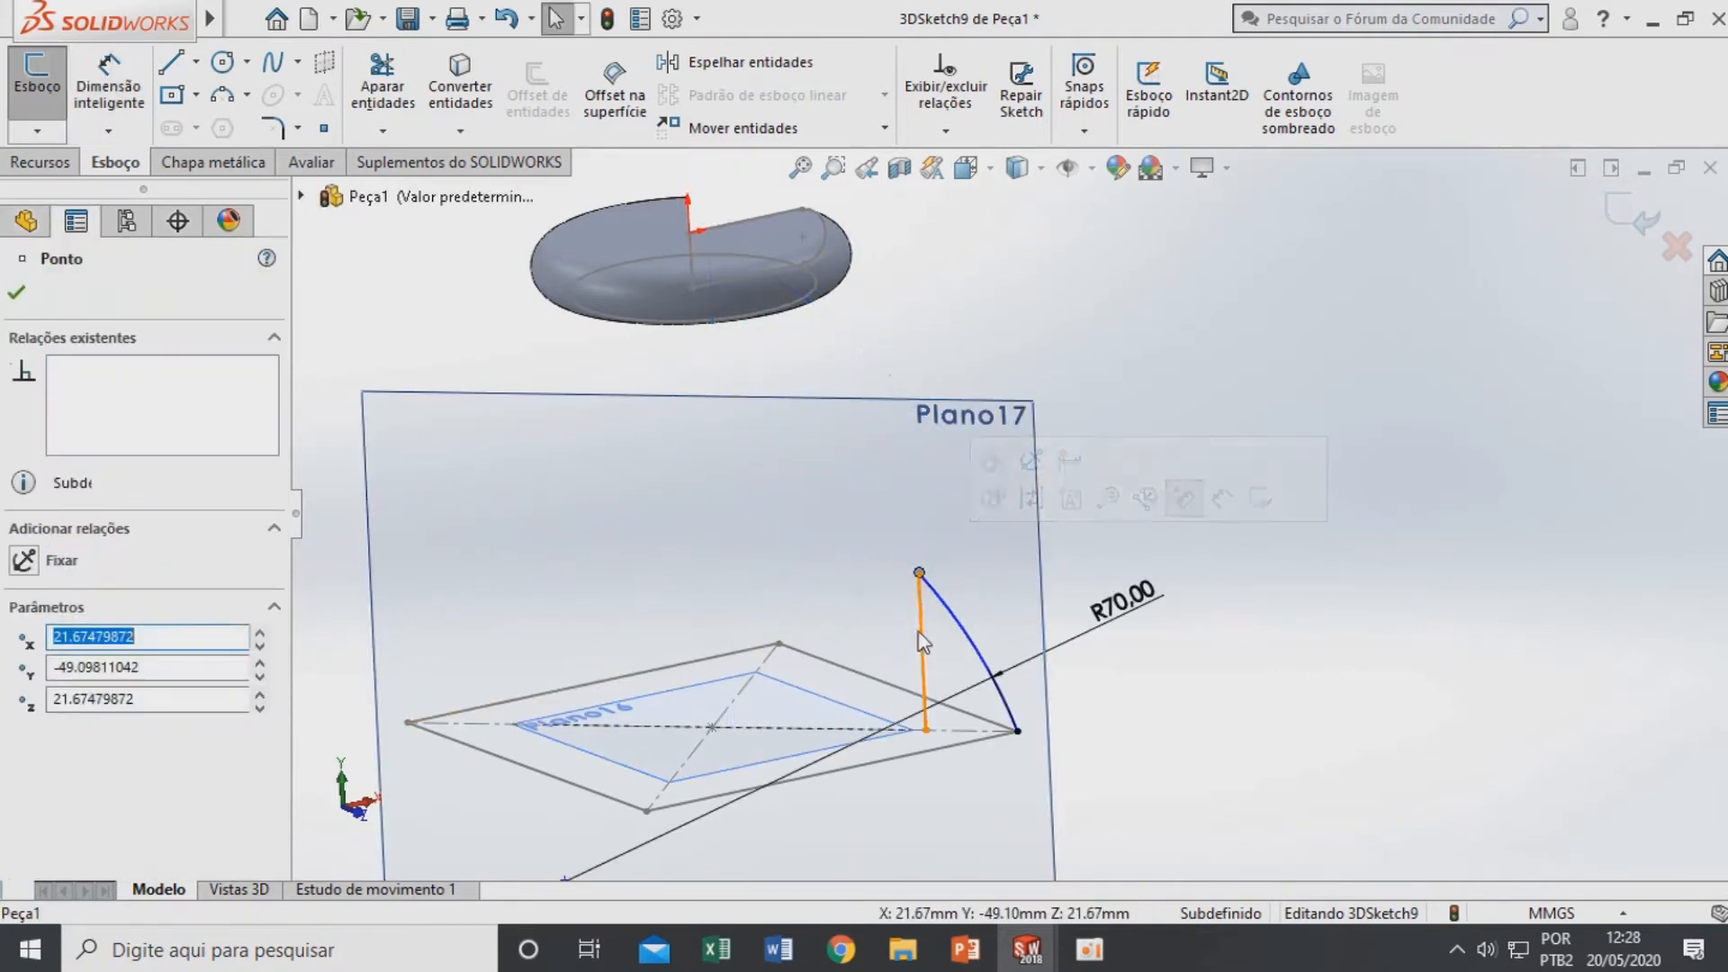
click(906, 748)
click(25, 553)
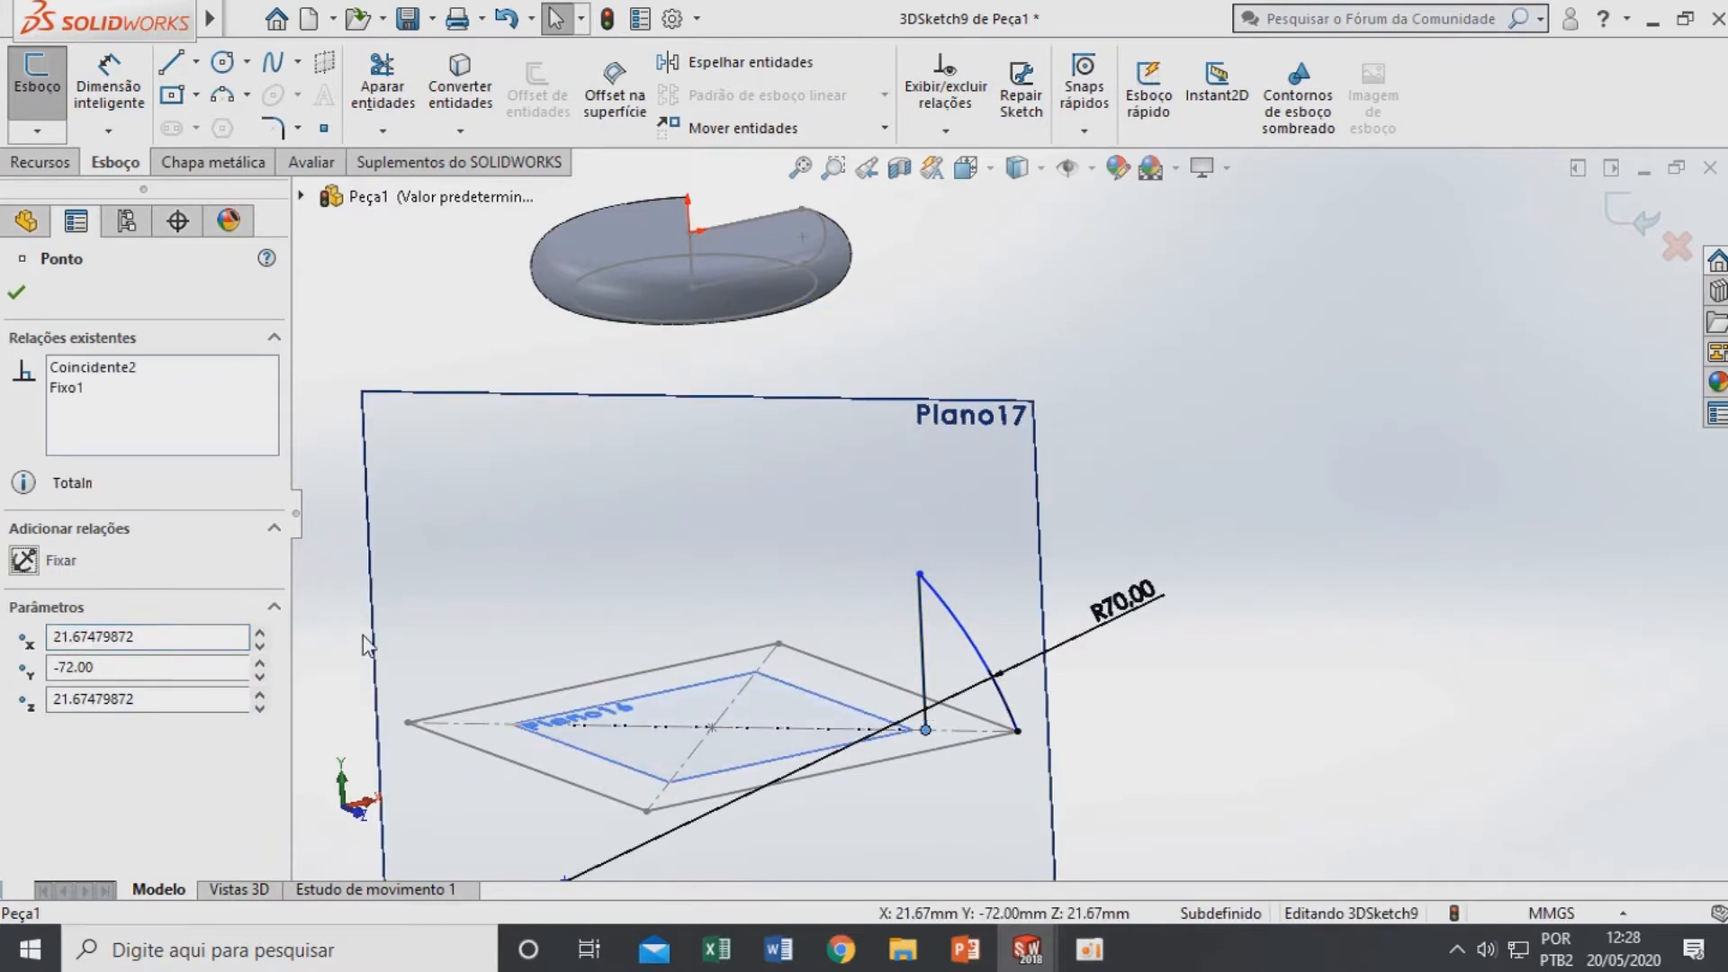
click(315, 631)
drag(920, 574, 949, 597)
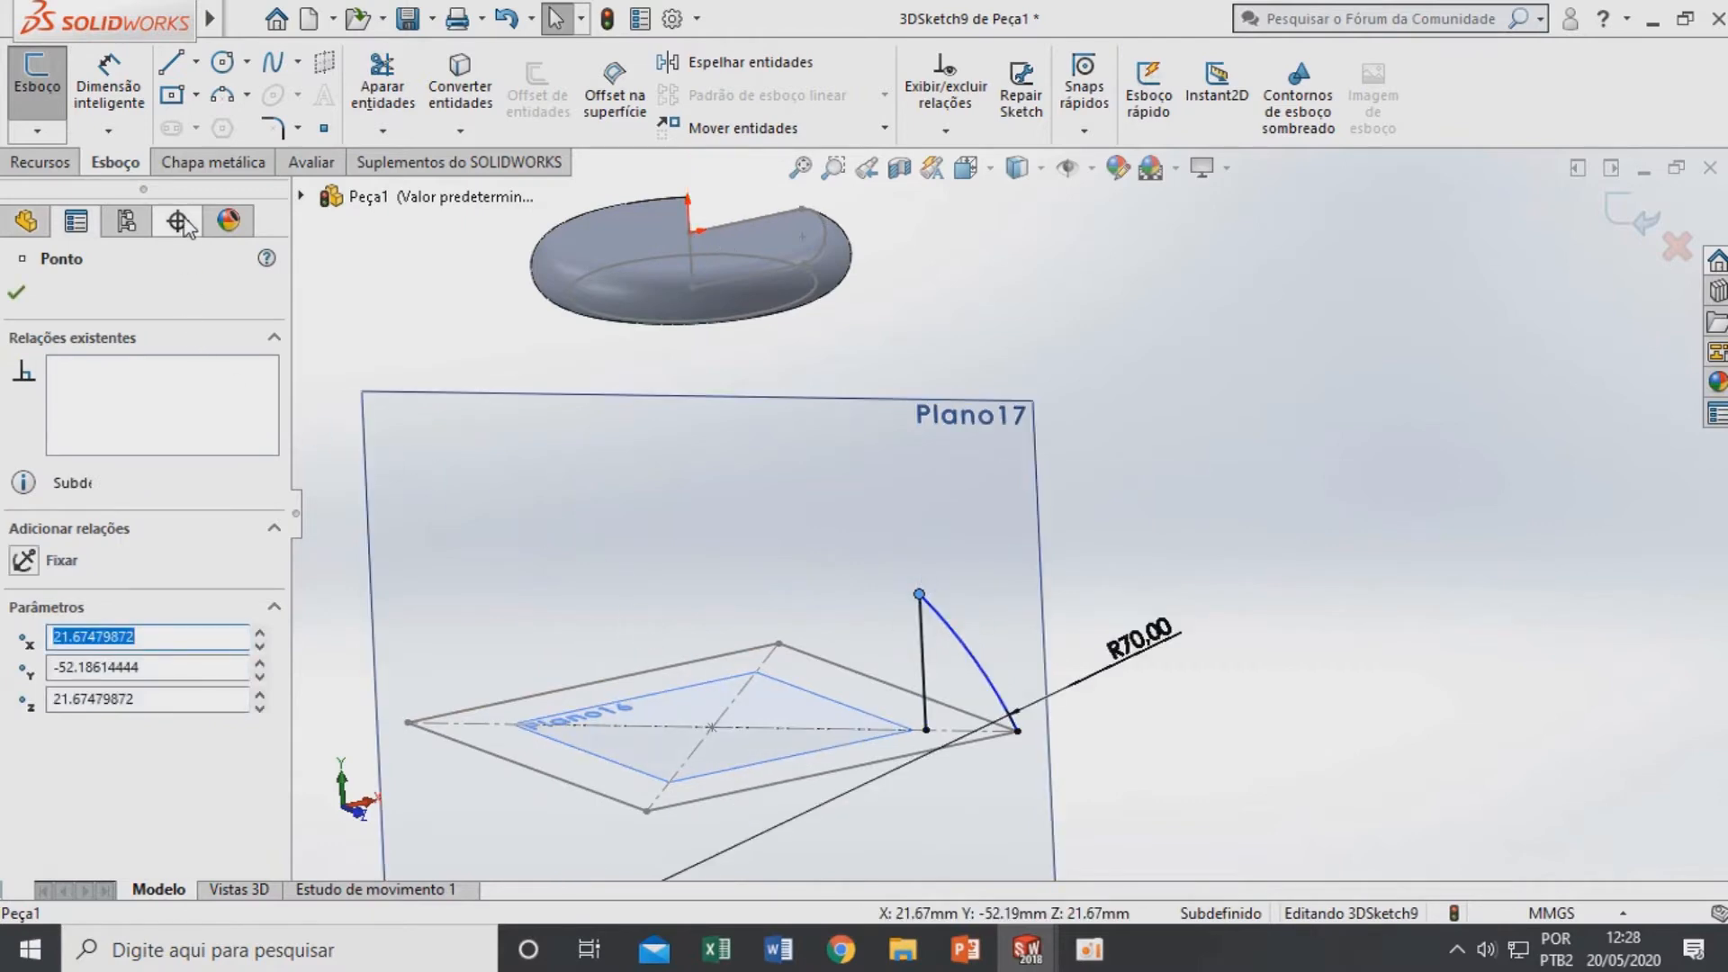
click(226, 93)
middle_drag(923, 576, 966, 573)
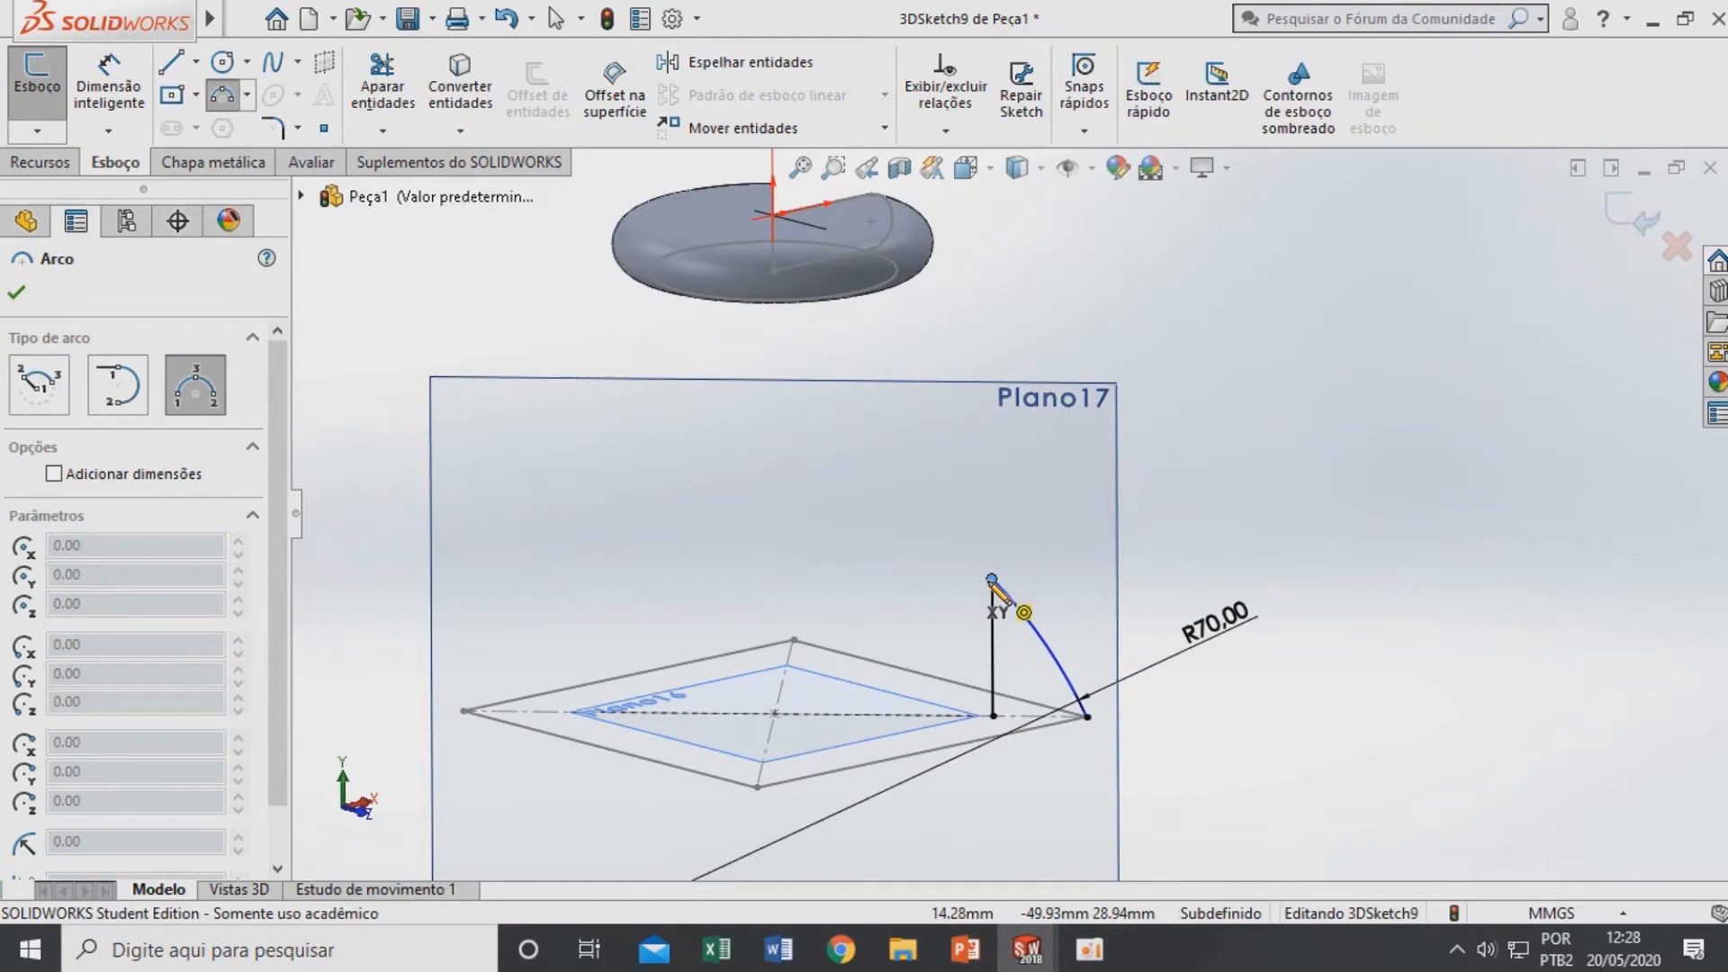
click(991, 579)
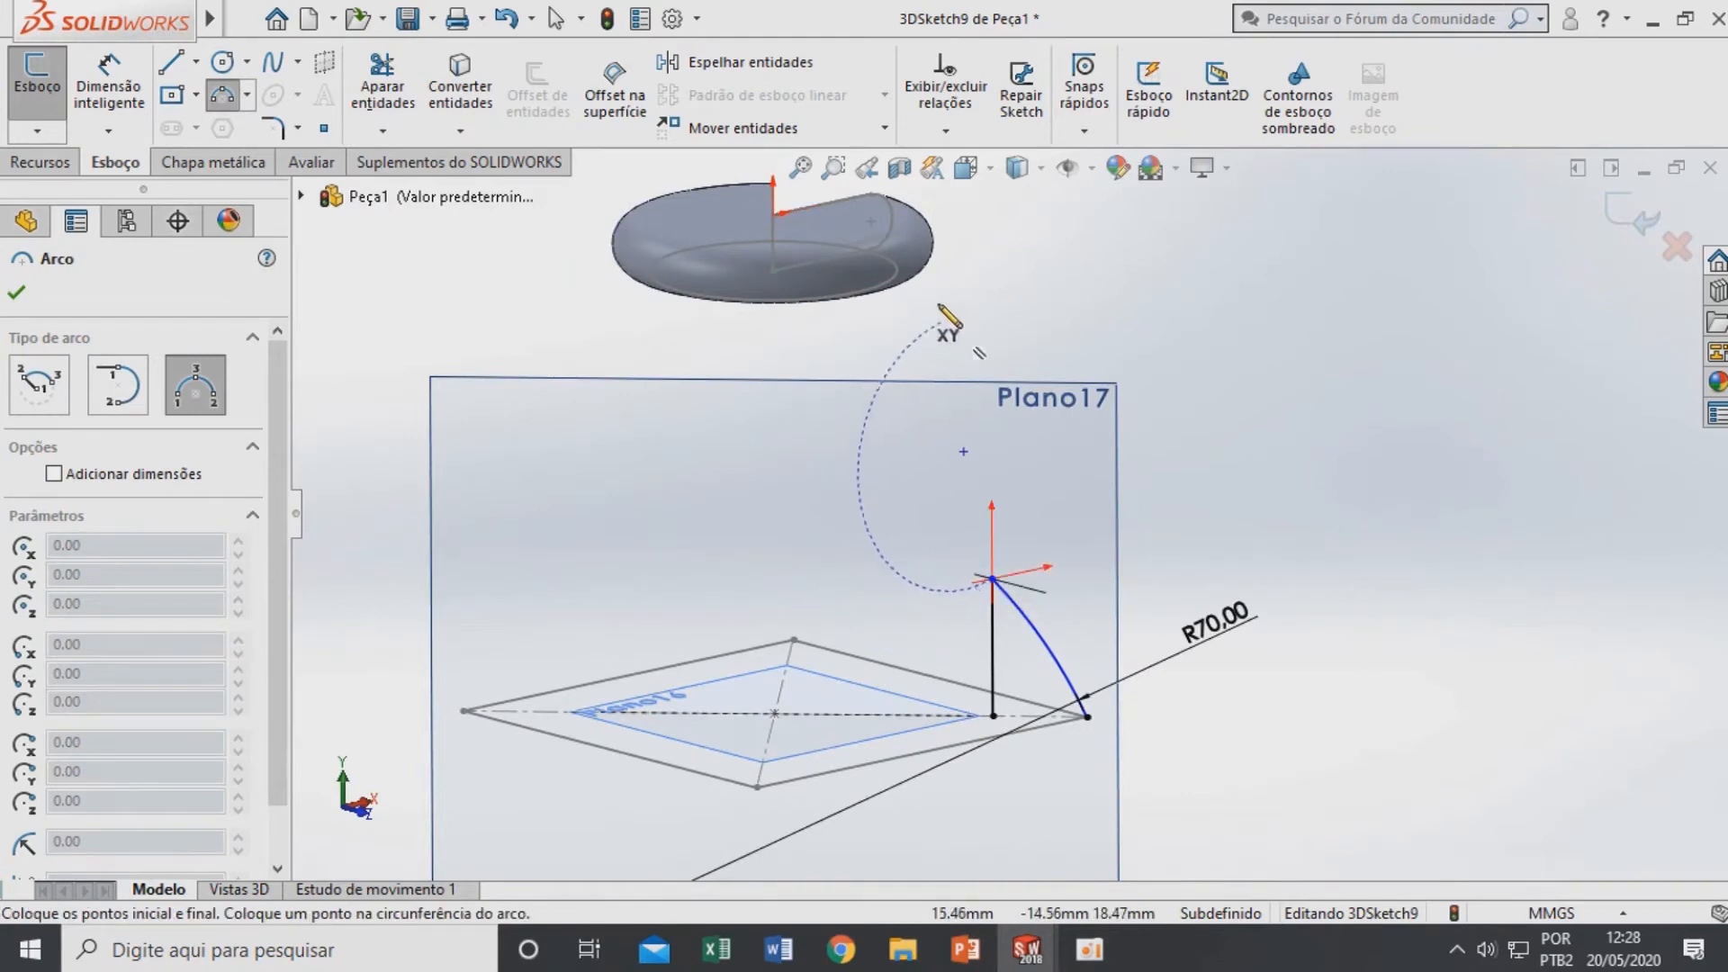
key(Escape)
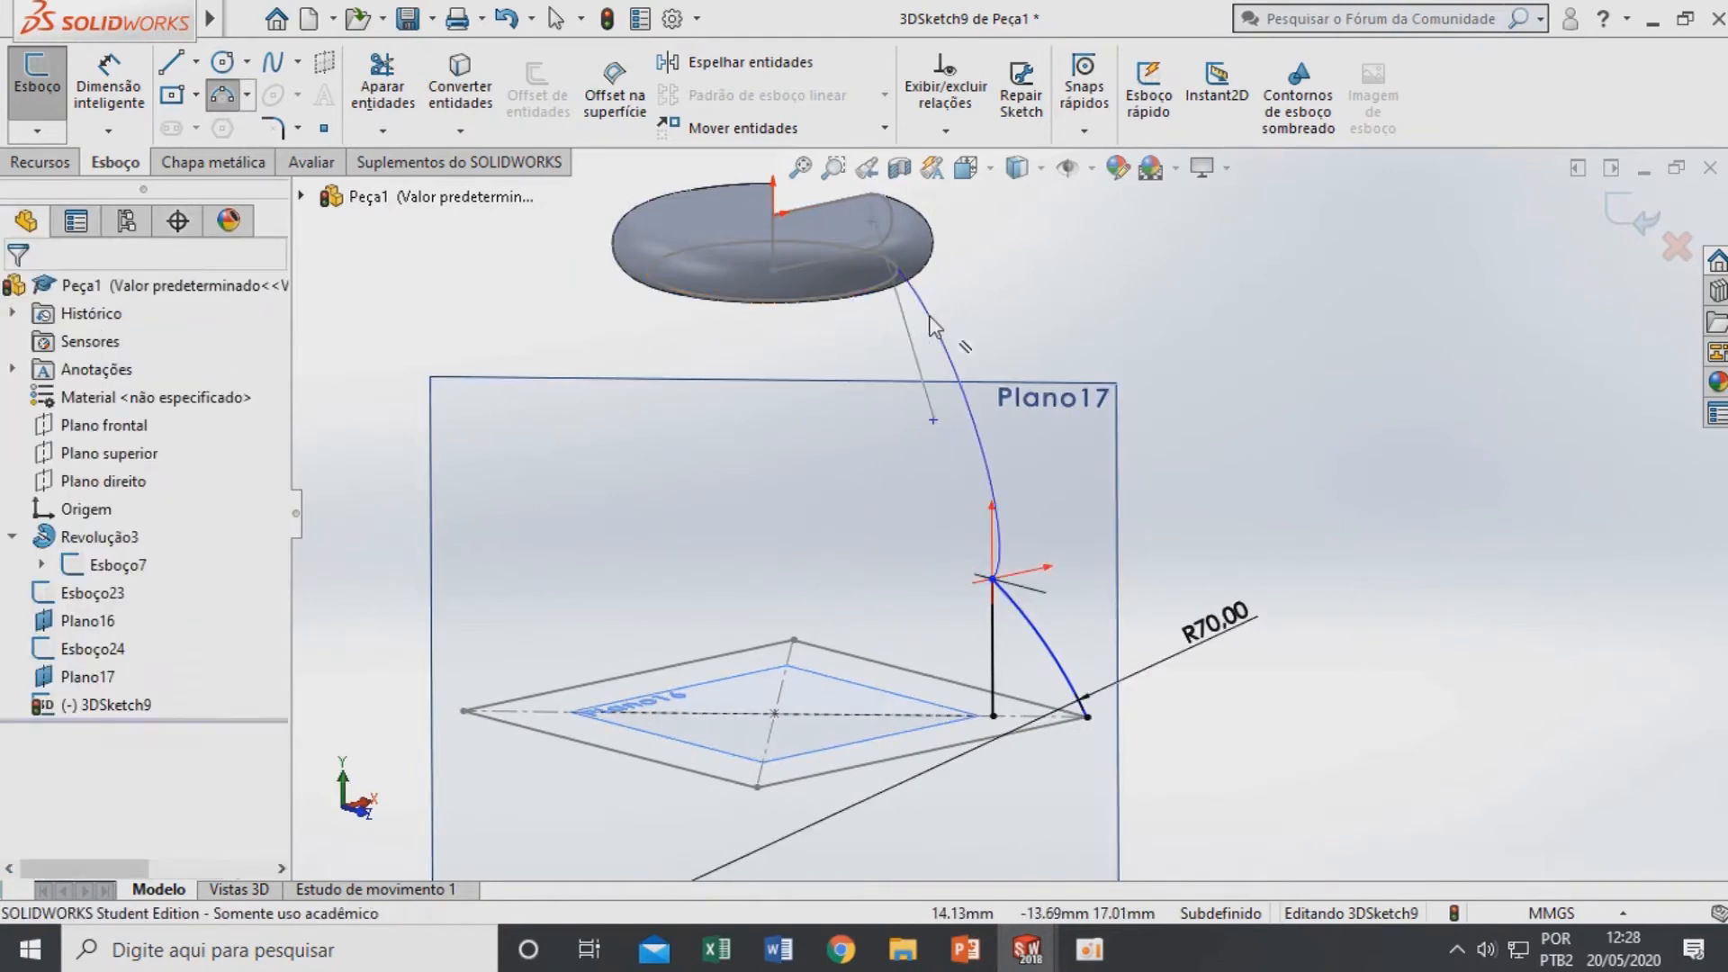
Draw a three-point arc of about 25 mm radius from the R70 arc's upper end to the circle under the revolved rim
click(224, 97)
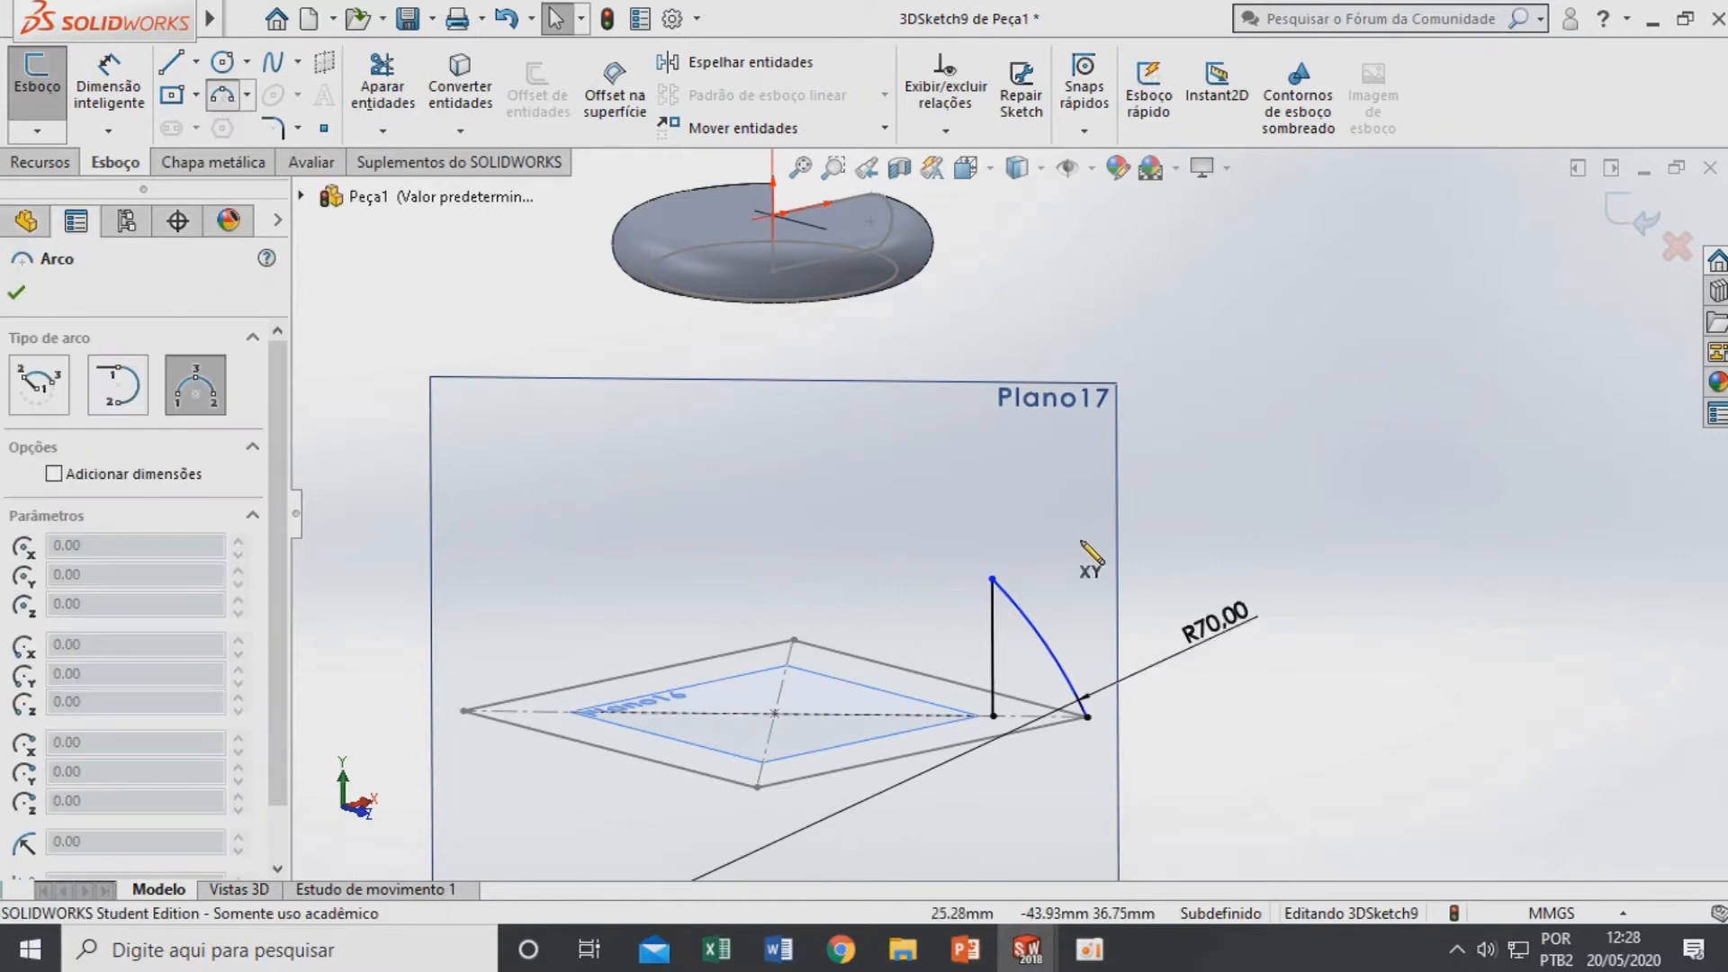
click(991, 579)
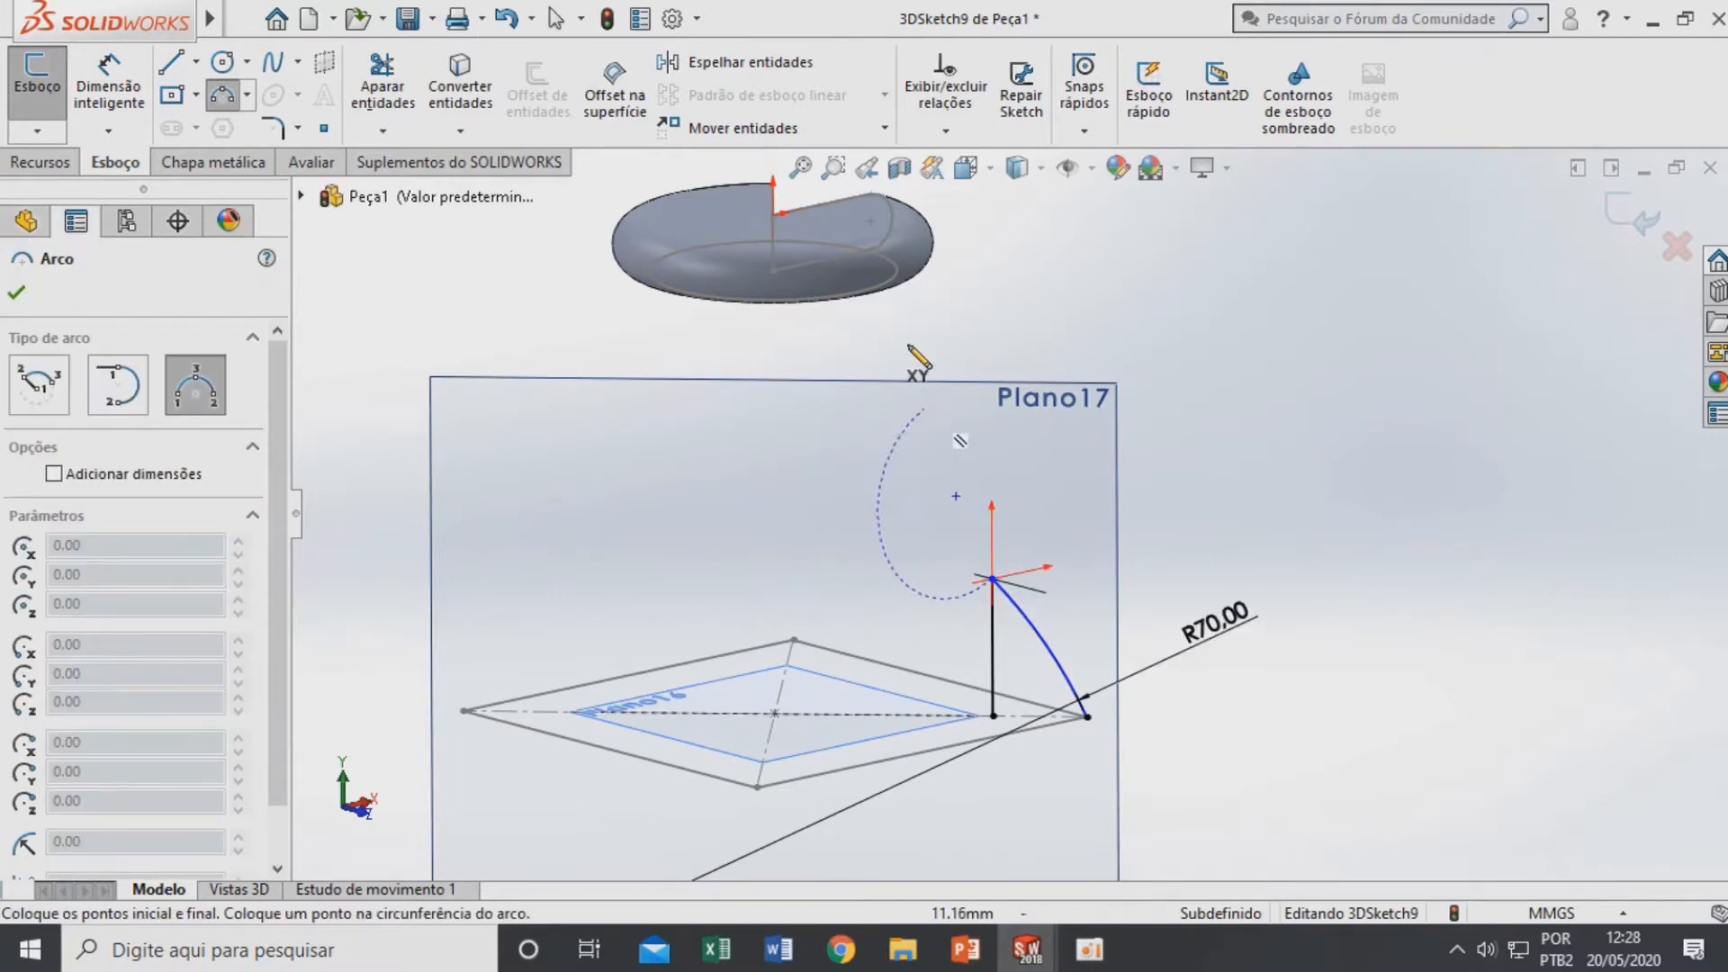
click(894, 279)
click(887, 401)
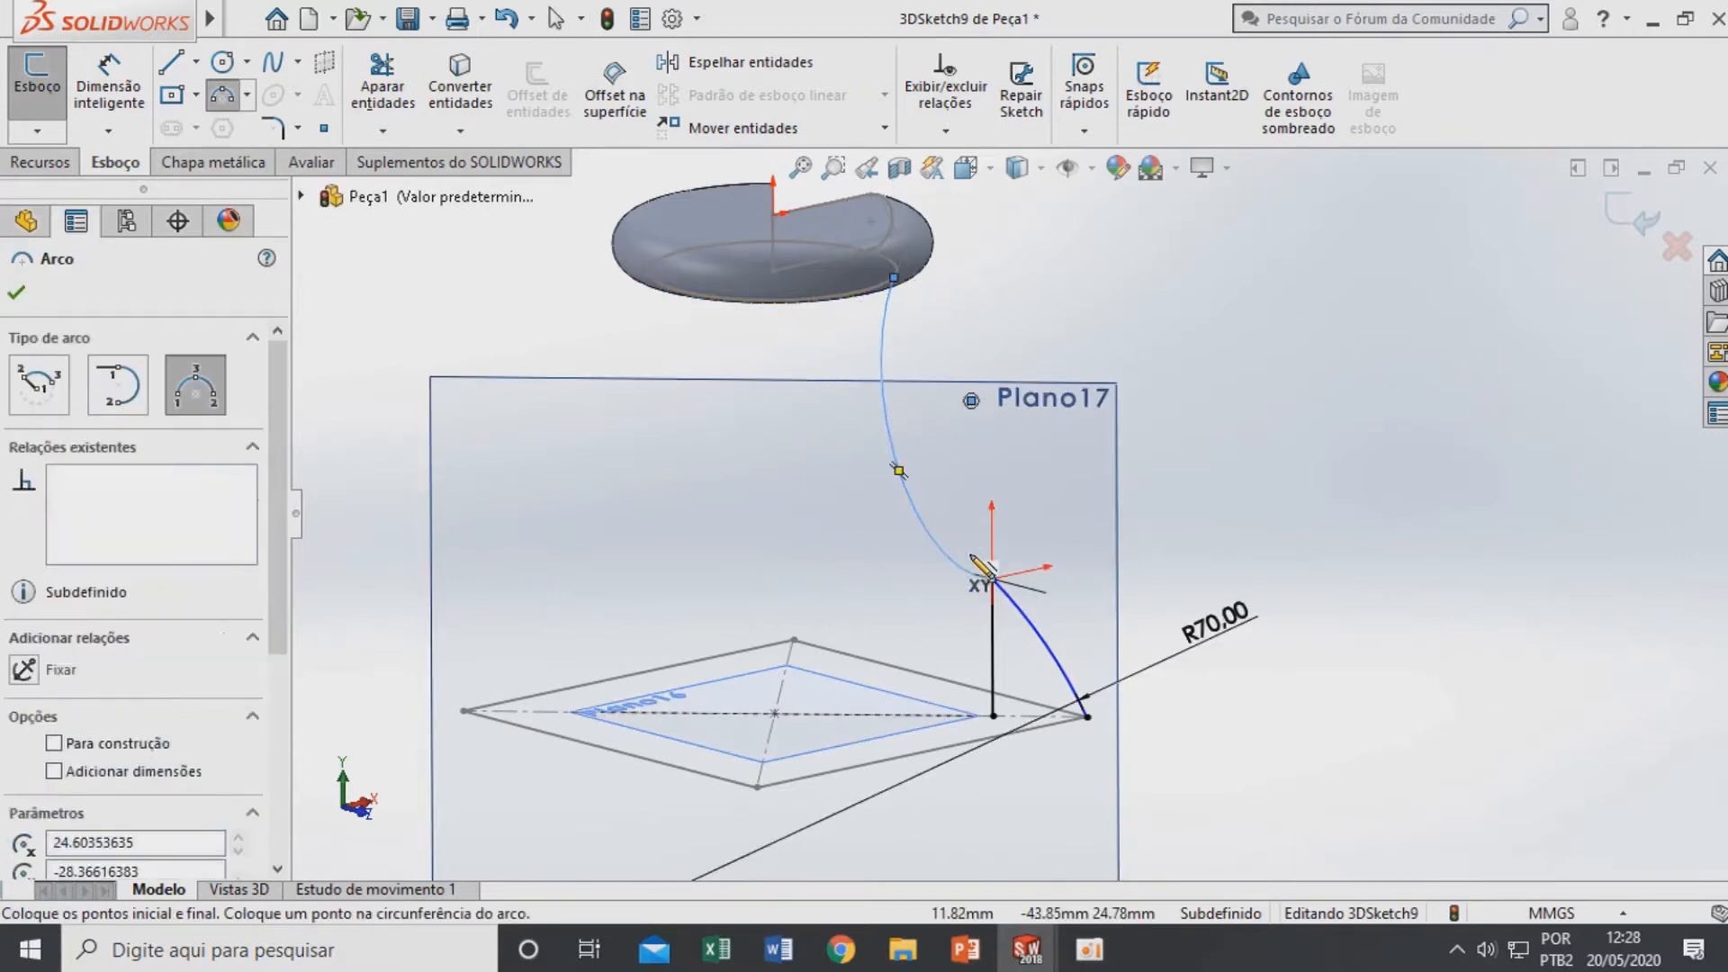
key(Escape)
Constrain the upper arc to lie on Plano17 and move its centre outward to flatten the curve
click(944, 547)
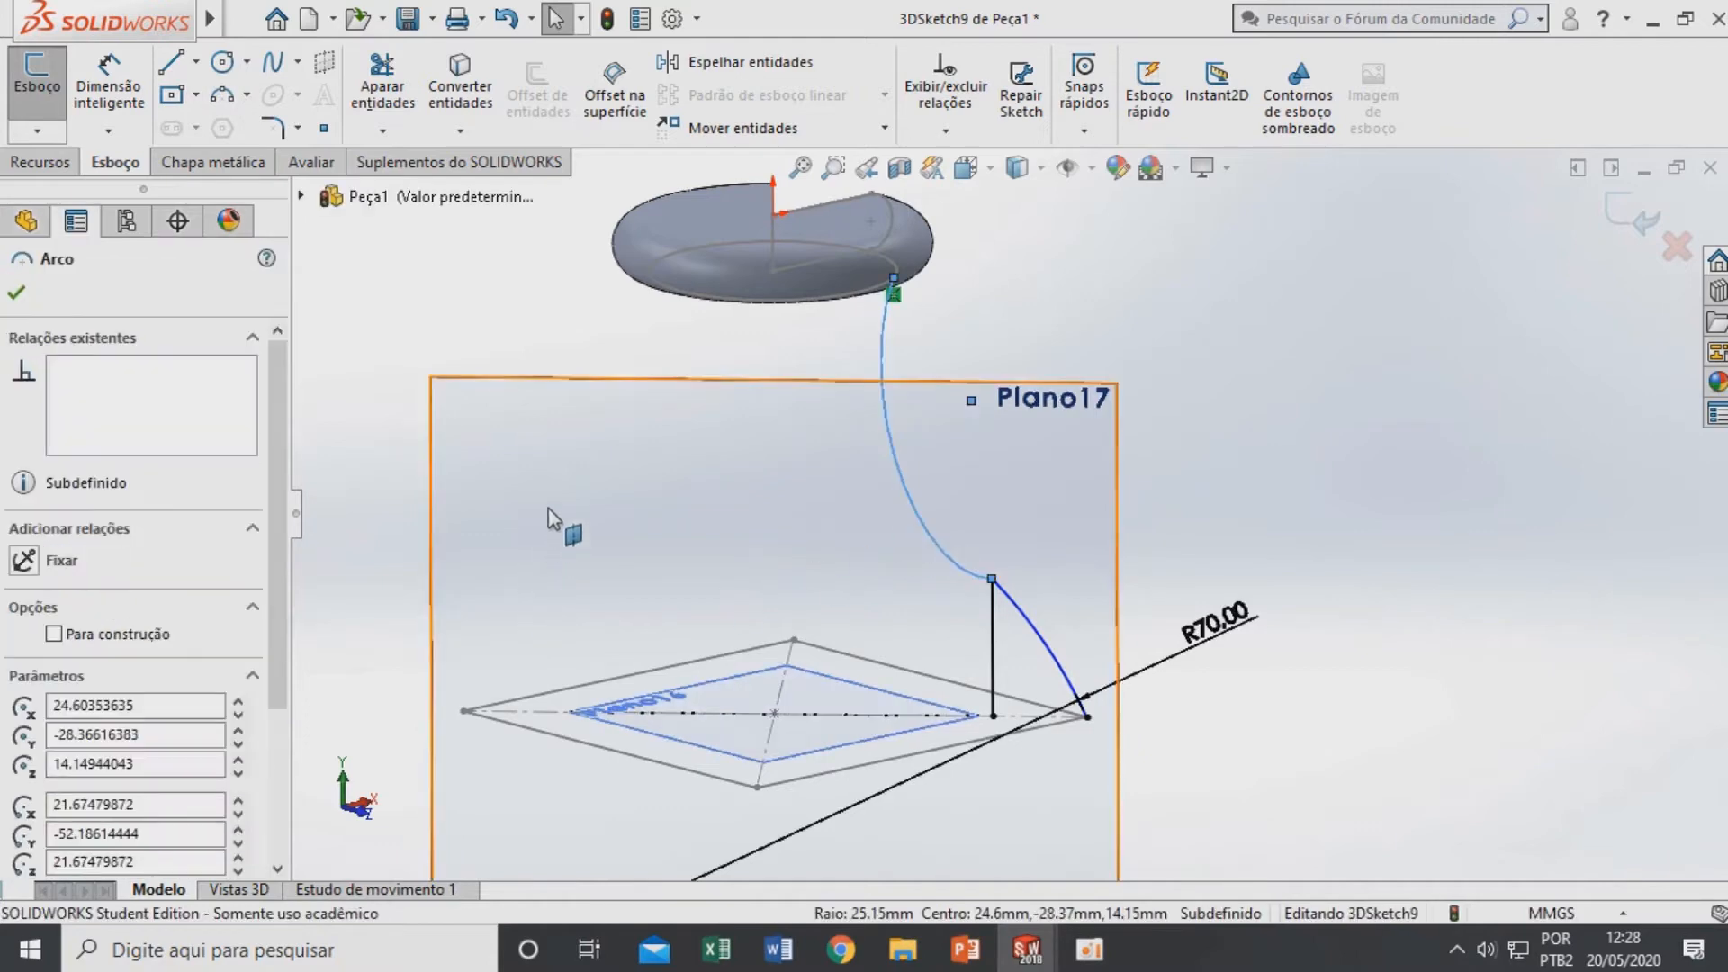
ctrl+click(517, 457)
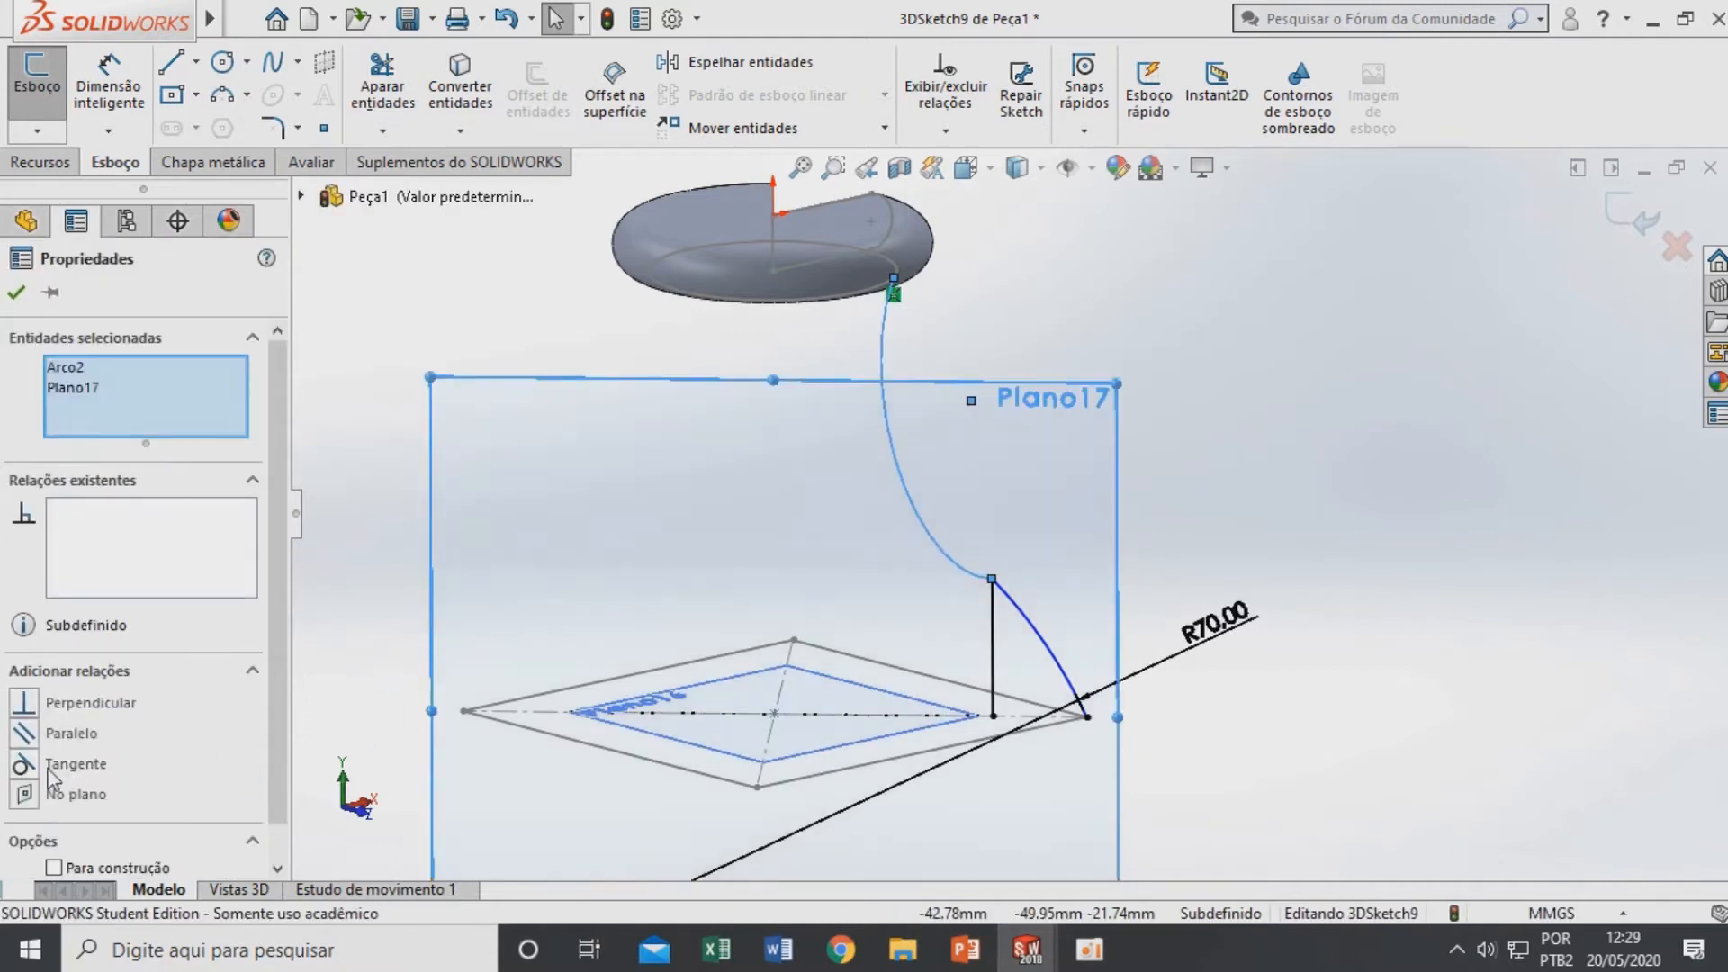
click(26, 797)
key(Escape)
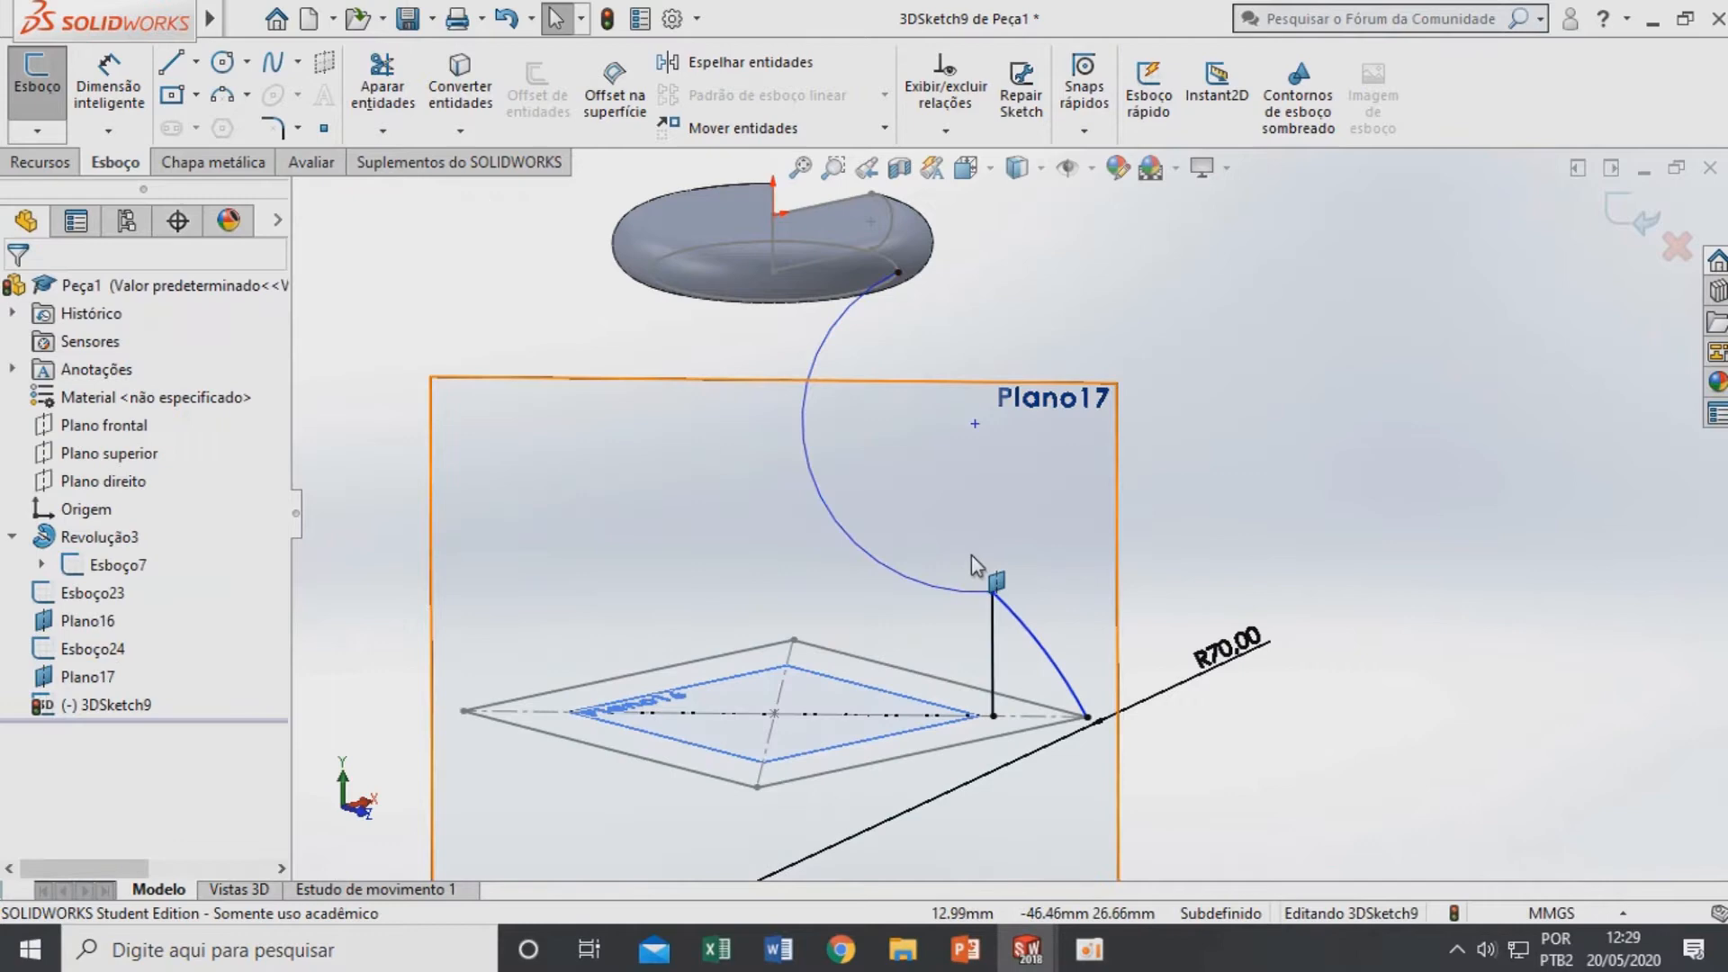
drag(981, 420, 1050, 394)
key(Escape)
Make the upper arc tangent to the R70 corner arc
click(973, 551)
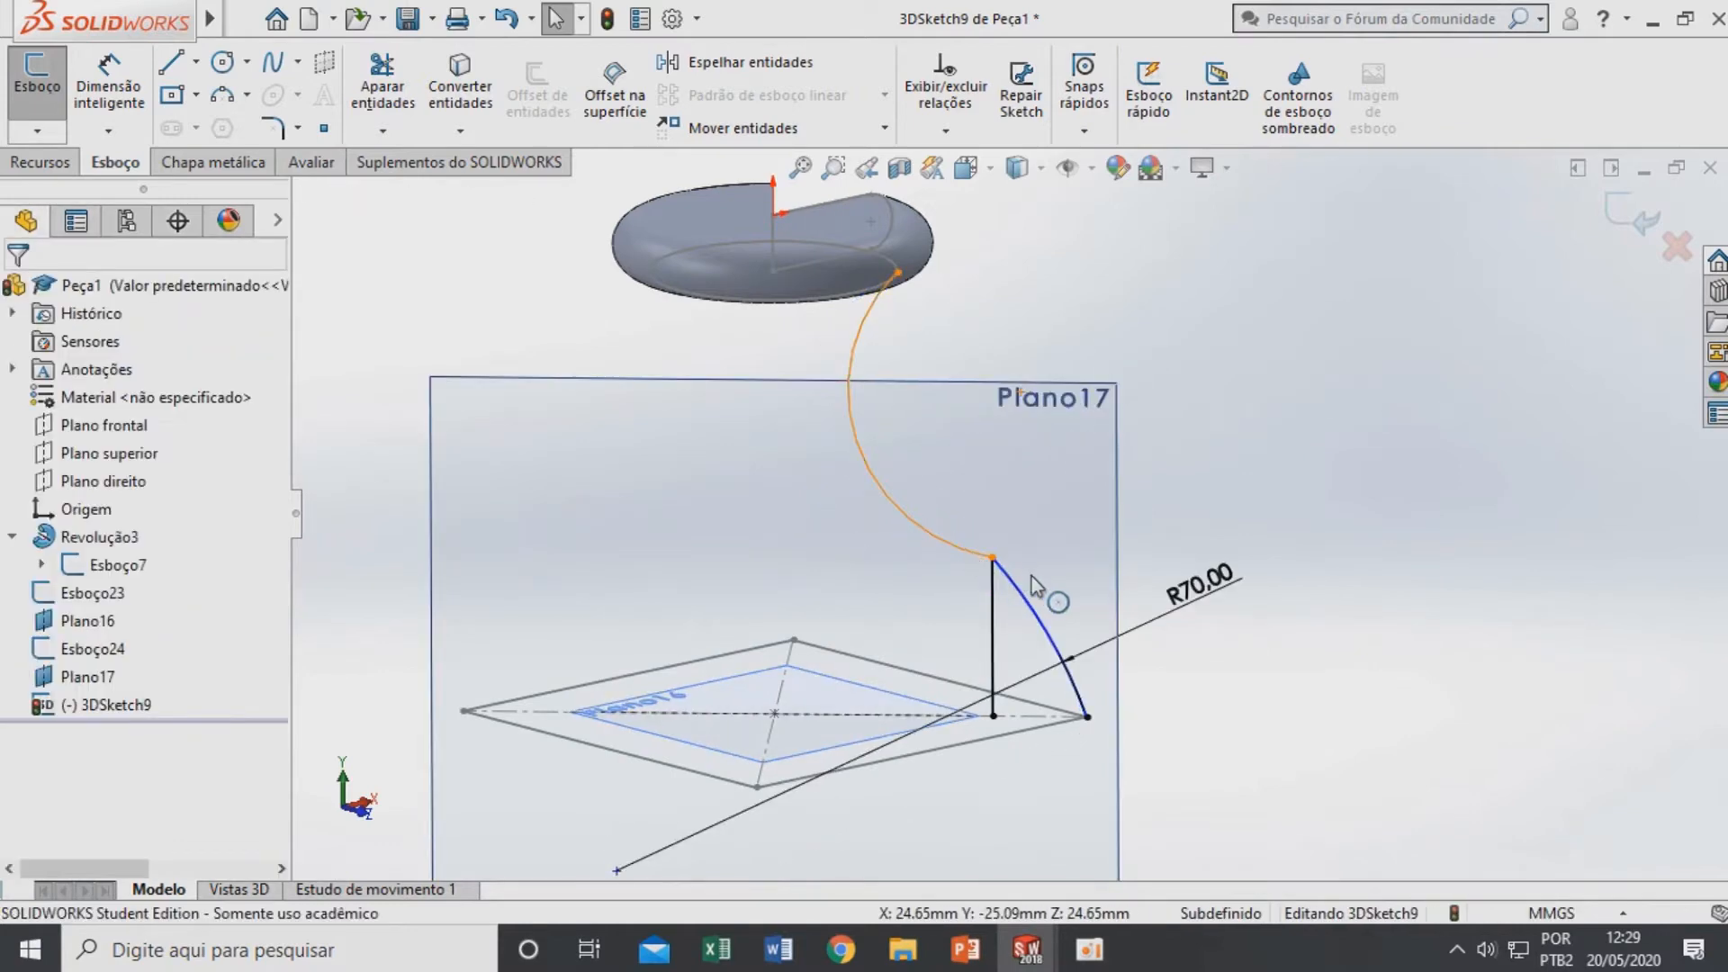
ctrl+click(1019, 588)
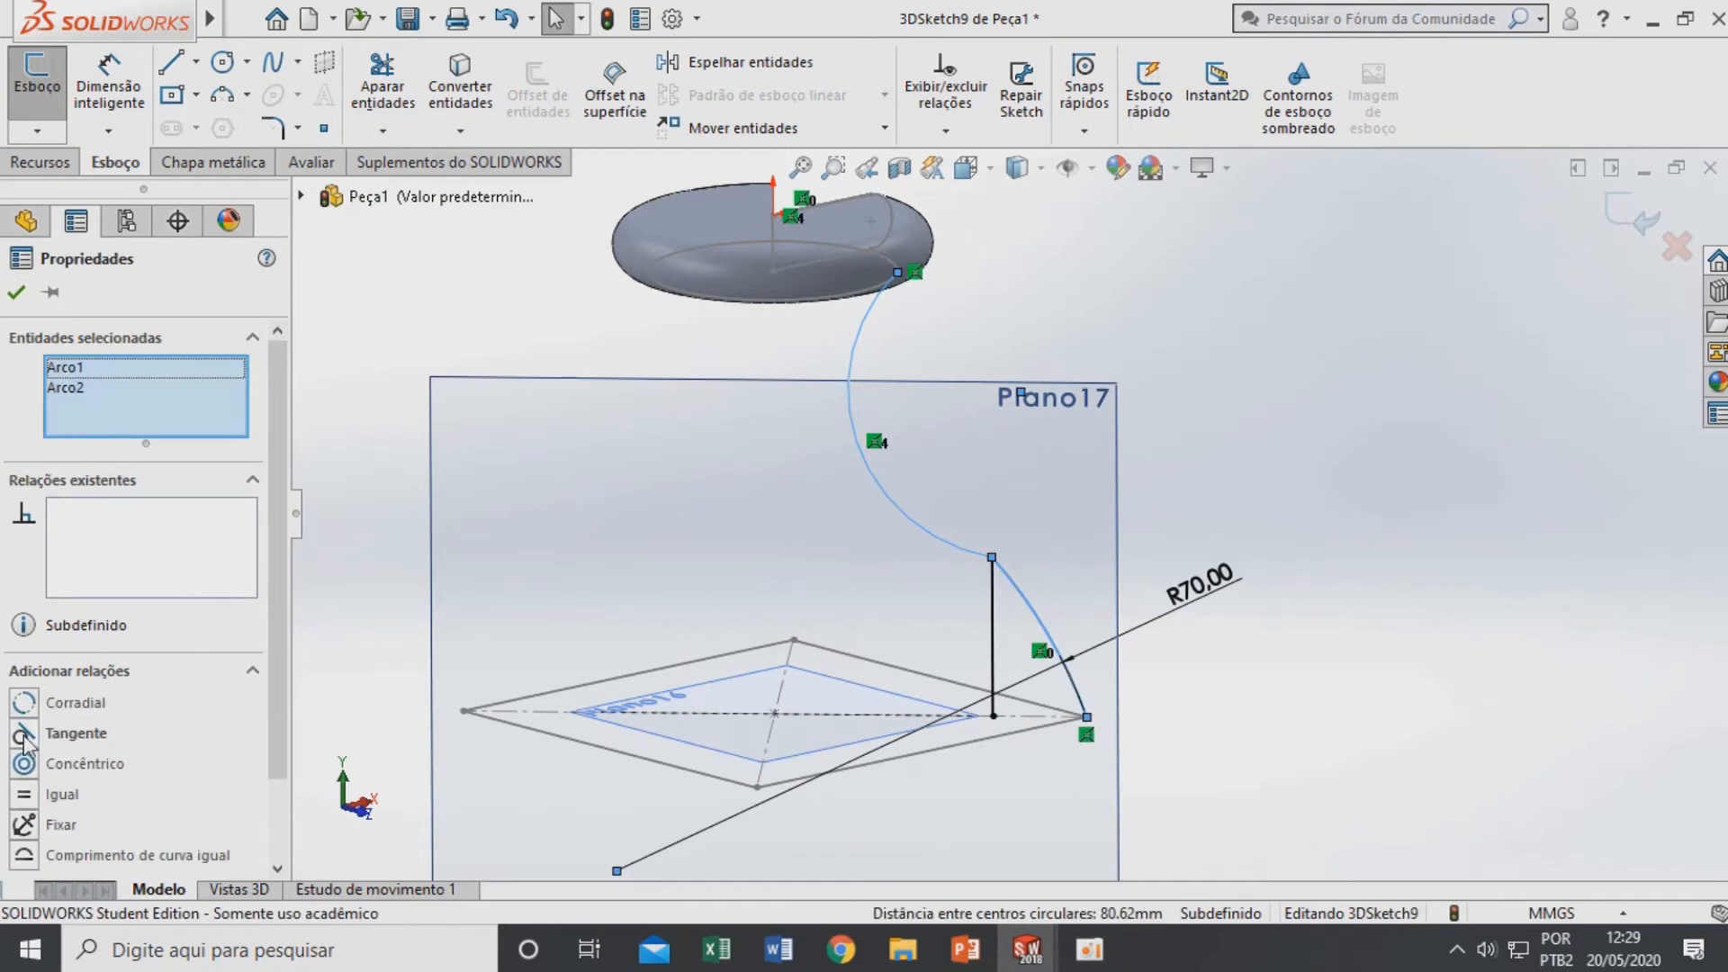
click(27, 733)
key(Escape)
Set the radius of the upper arc between the rim and the R70 arc to 140 mm
click(108, 90)
click(924, 461)
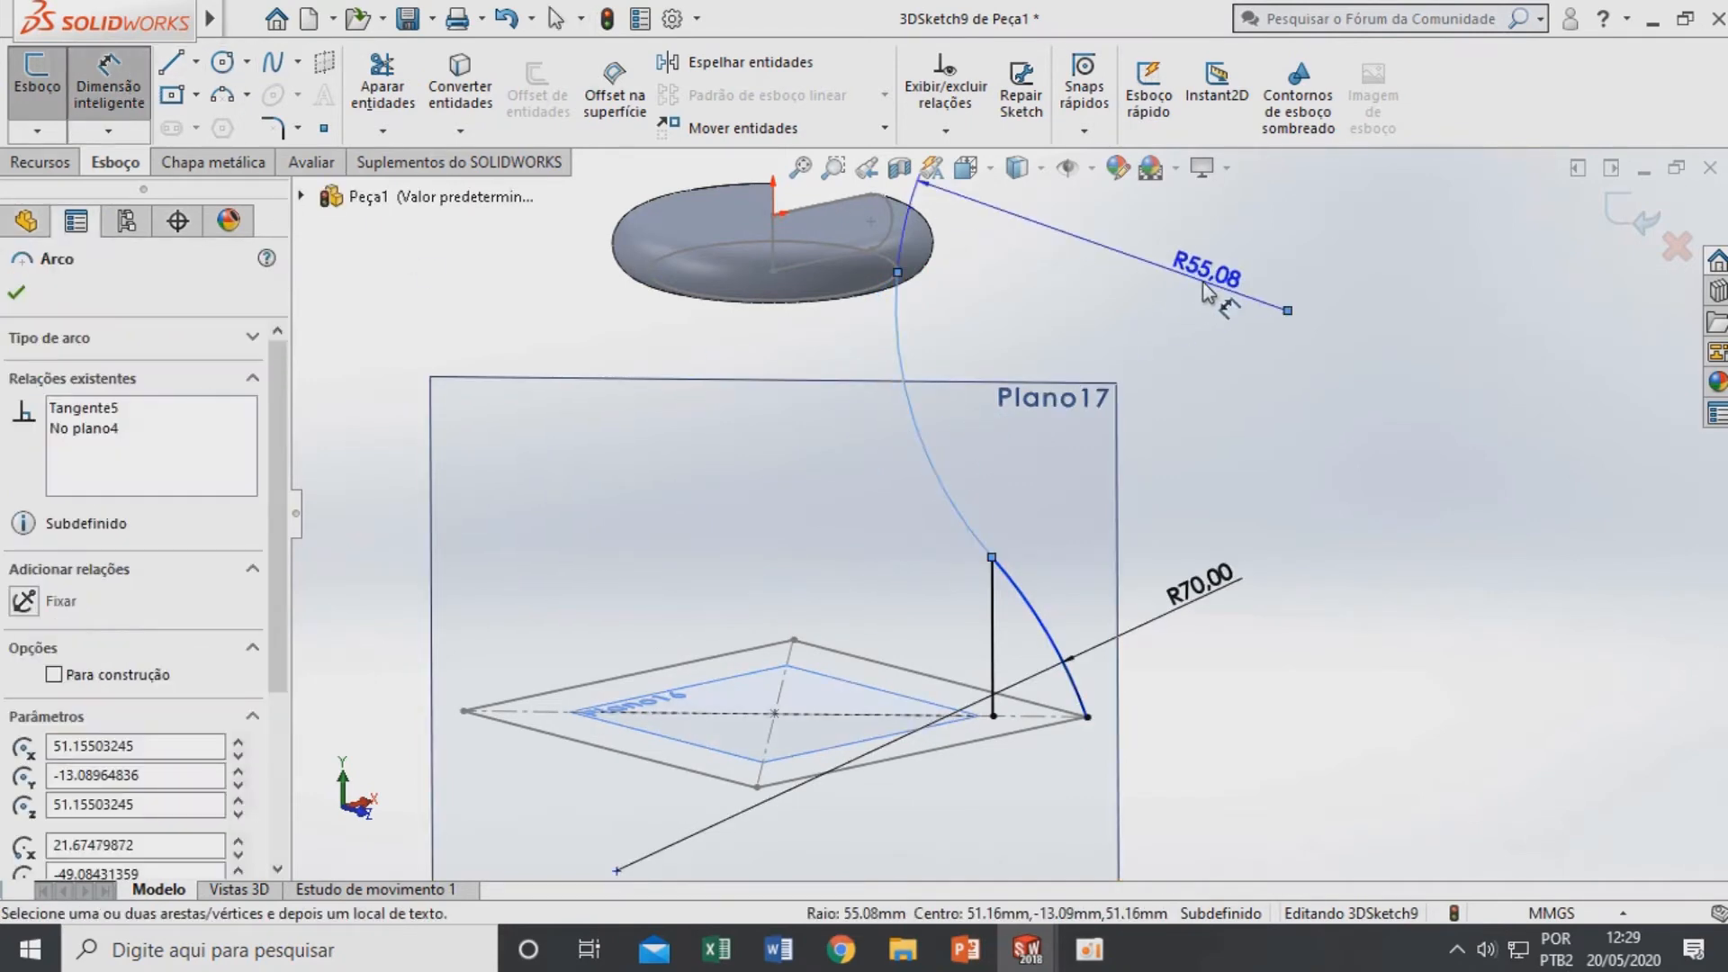
click(1204, 310)
text(140)
key(Return)
Reposition the R140 dimension so its leader points to the drawn part of the upper arc near the R70 arc
scroll(1034, 478, up, 4)
scroll(1026, 450, up, 2)
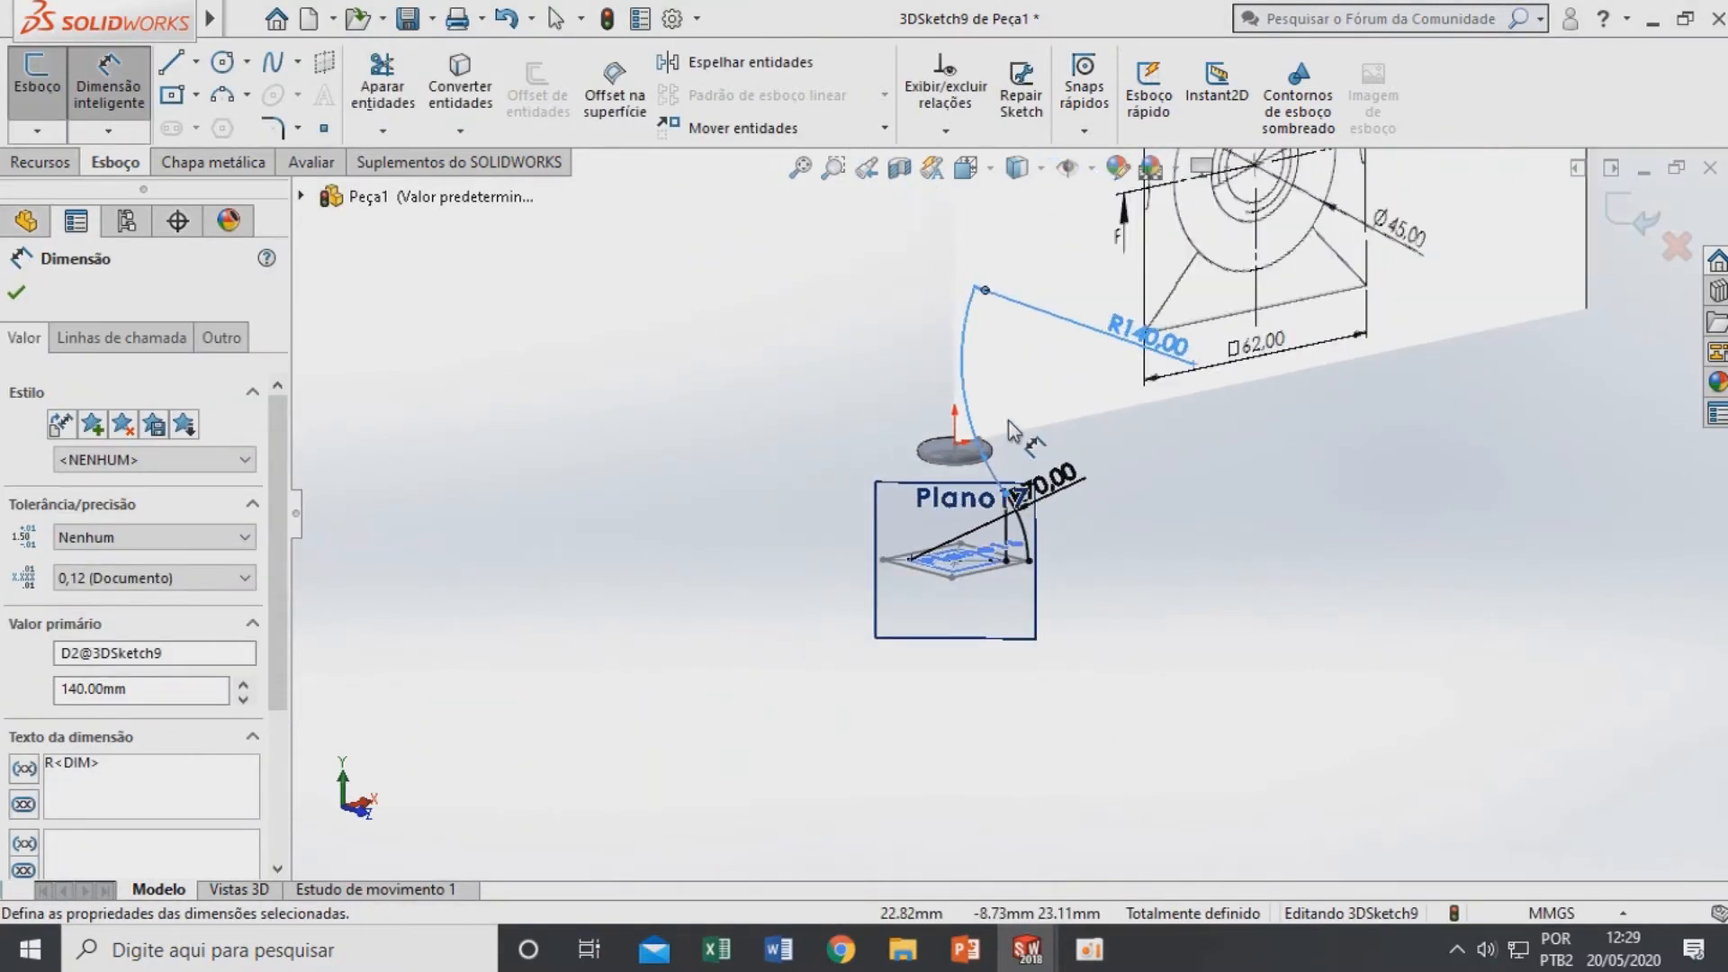
scroll(1033, 397, down, 5)
scroll(970, 581, up, 3)
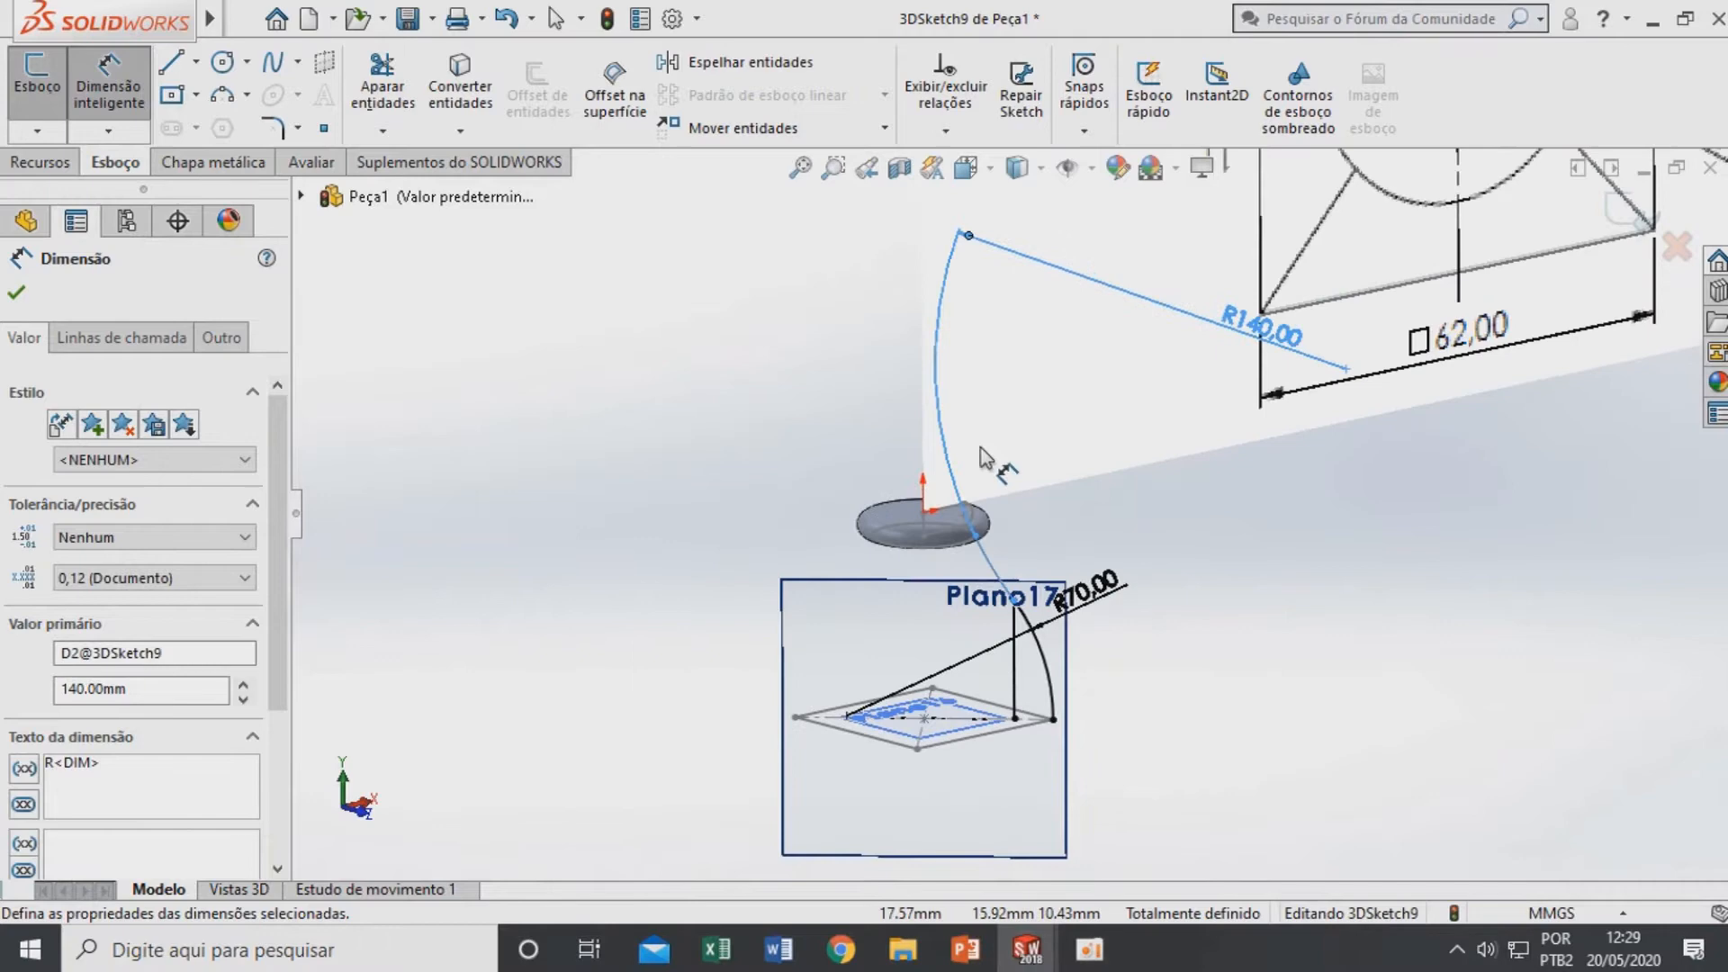
key(Escape)
drag(983, 382, 948, 332)
scroll(1028, 640, down, 2)
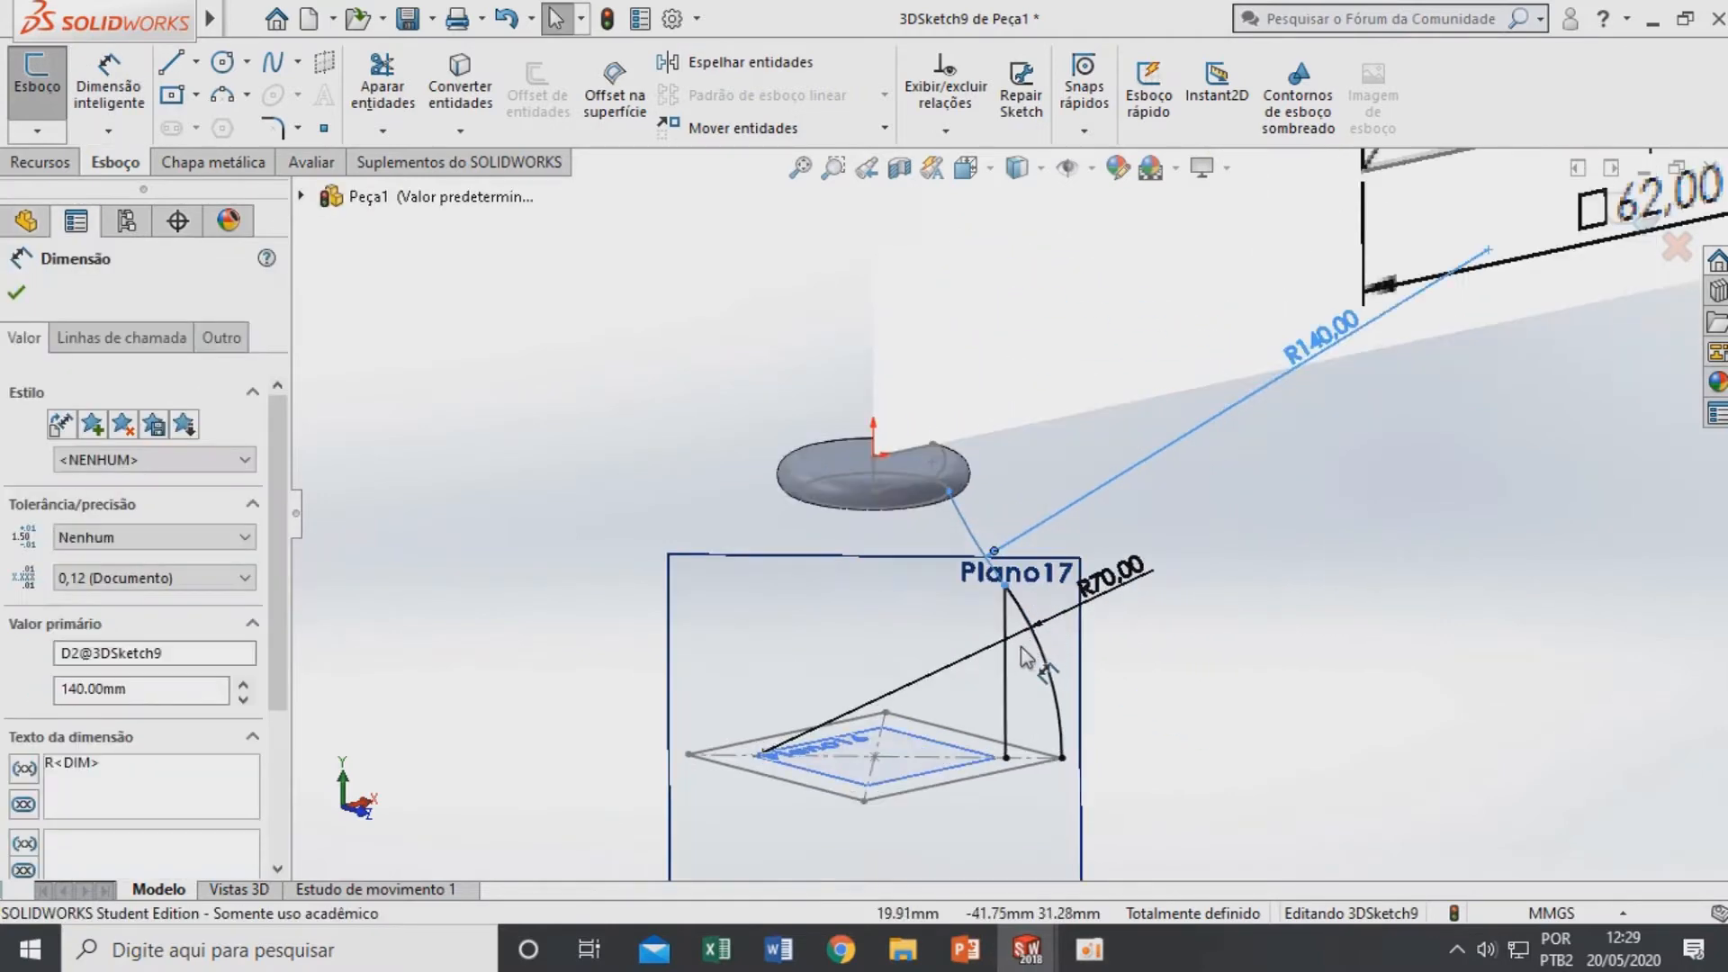
scroll(990, 603, down, 3)
key(Escape)
scroll(990, 603, up, 2)
scroll(990, 603, down, 3)
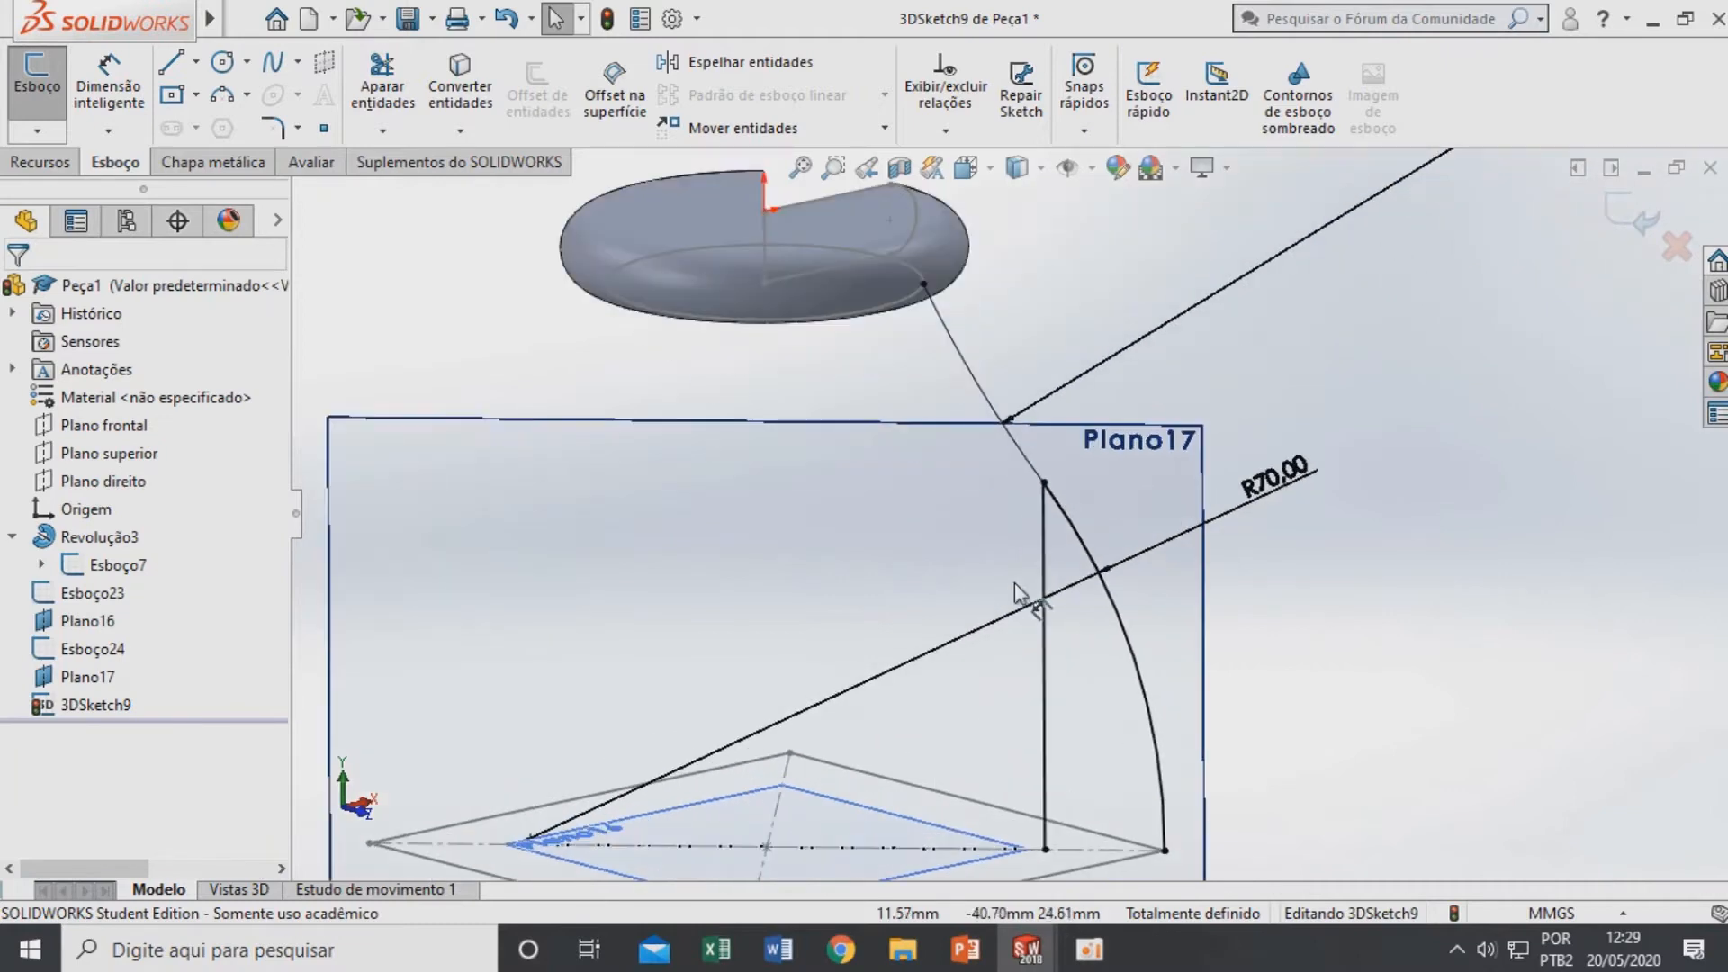
Remove the Fix relation from the vertical line's lower endpoint and move the line's upper end down to about Y -55 mm
click(1044, 484)
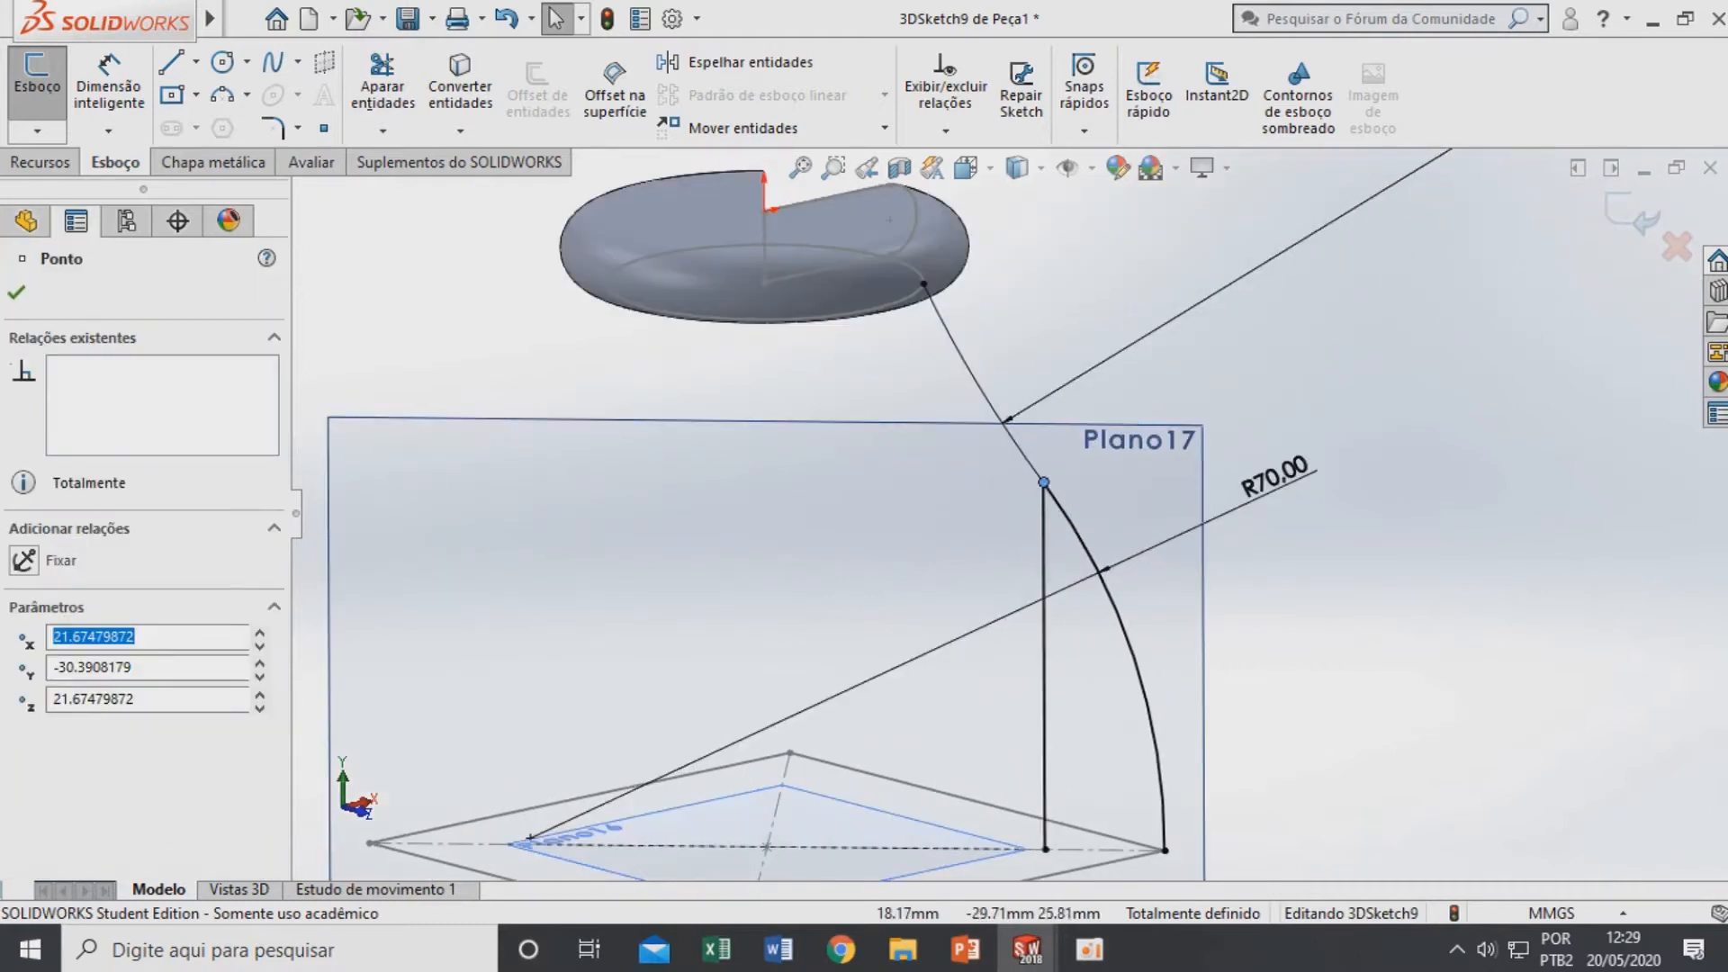
key(Escape)
click(1044, 849)
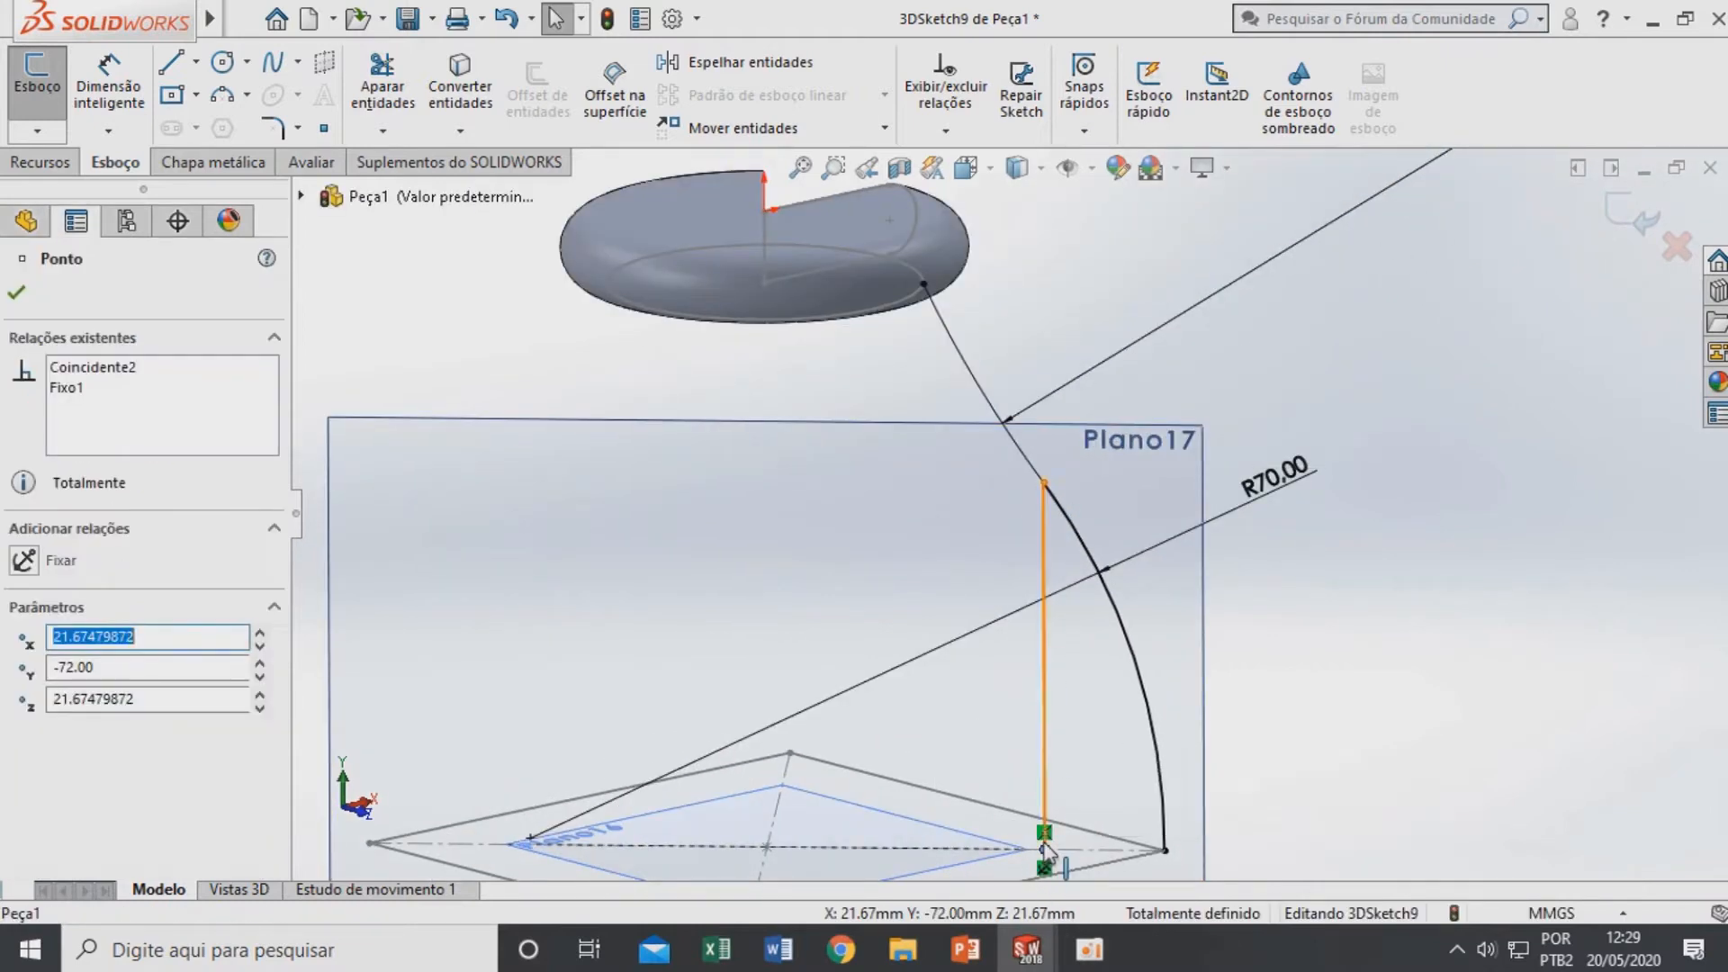
scroll(1044, 838, up, 2)
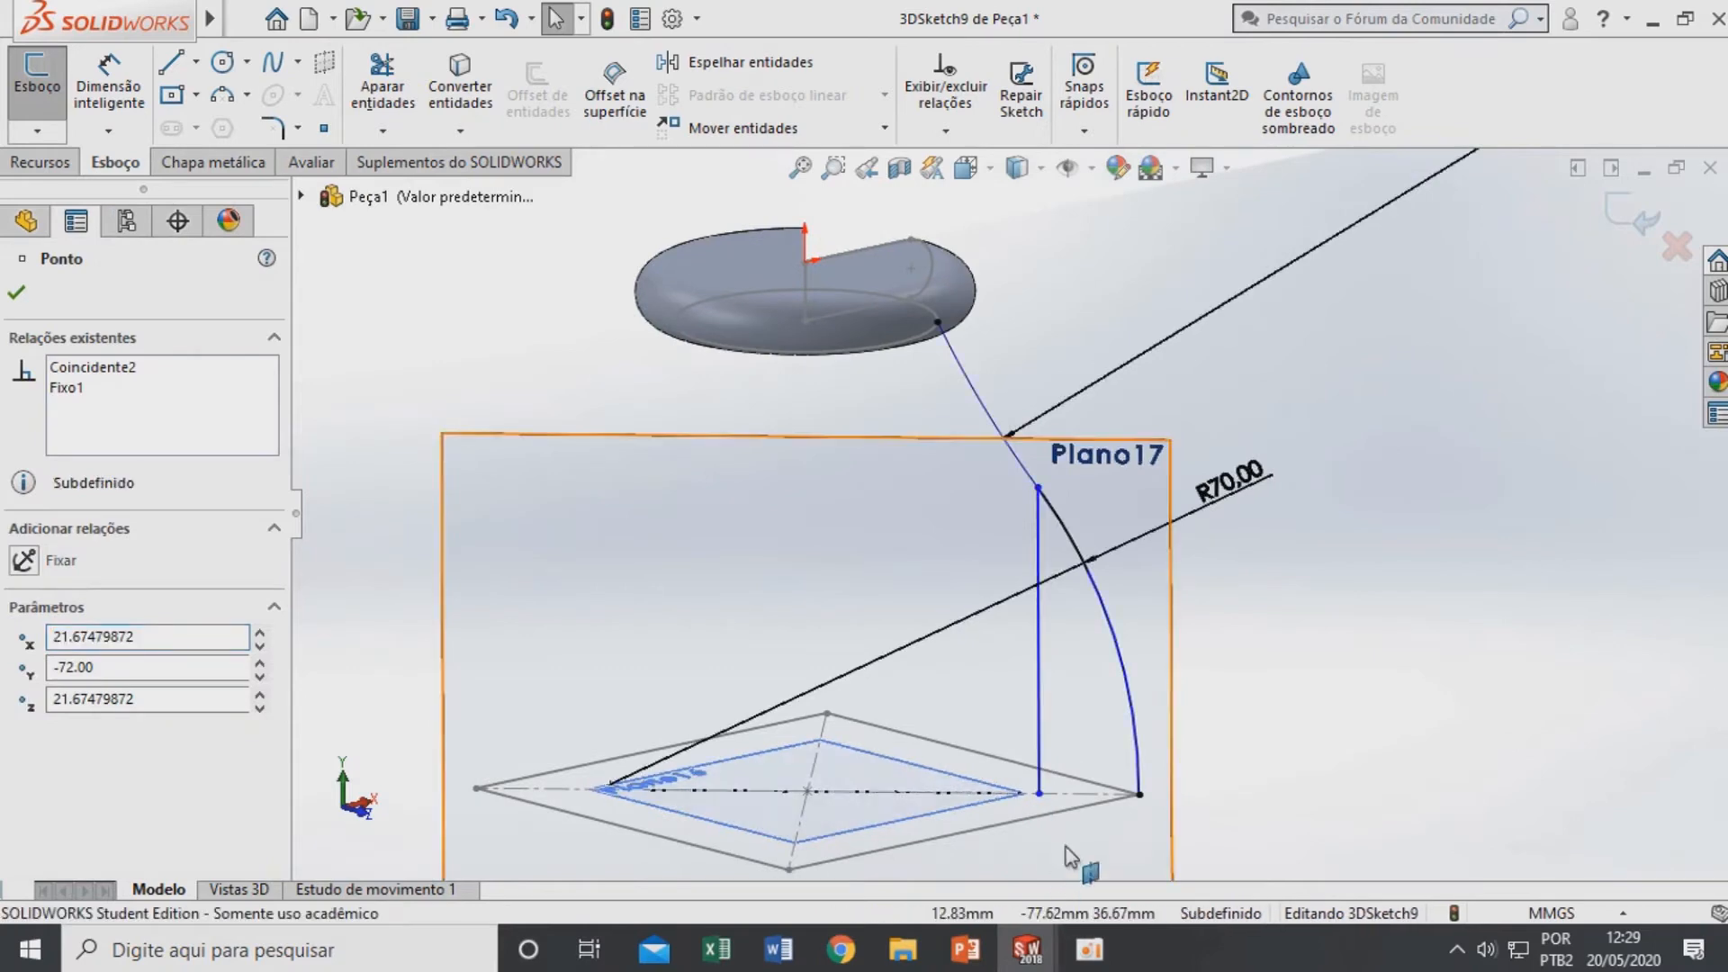
drag(1039, 489, 1044, 676)
scroll(1123, 650, up, 5)
scroll(1130, 655, up, 5)
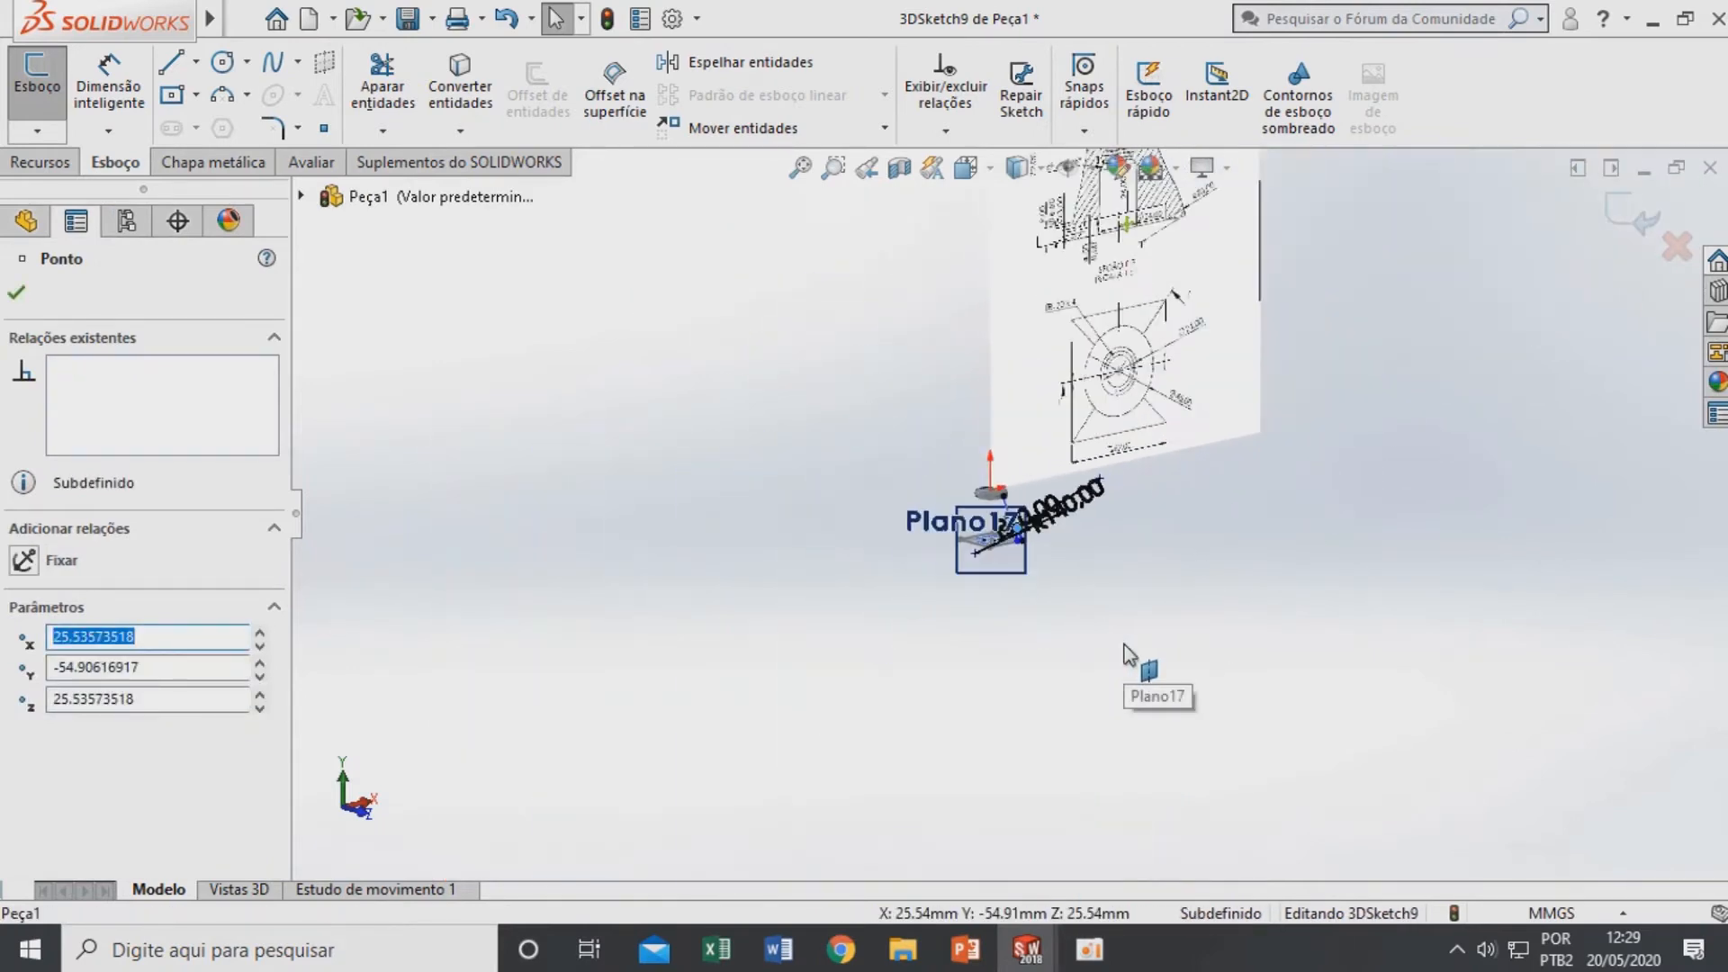
scroll(990, 576, down, 3)
scroll(988, 569, down, 5)
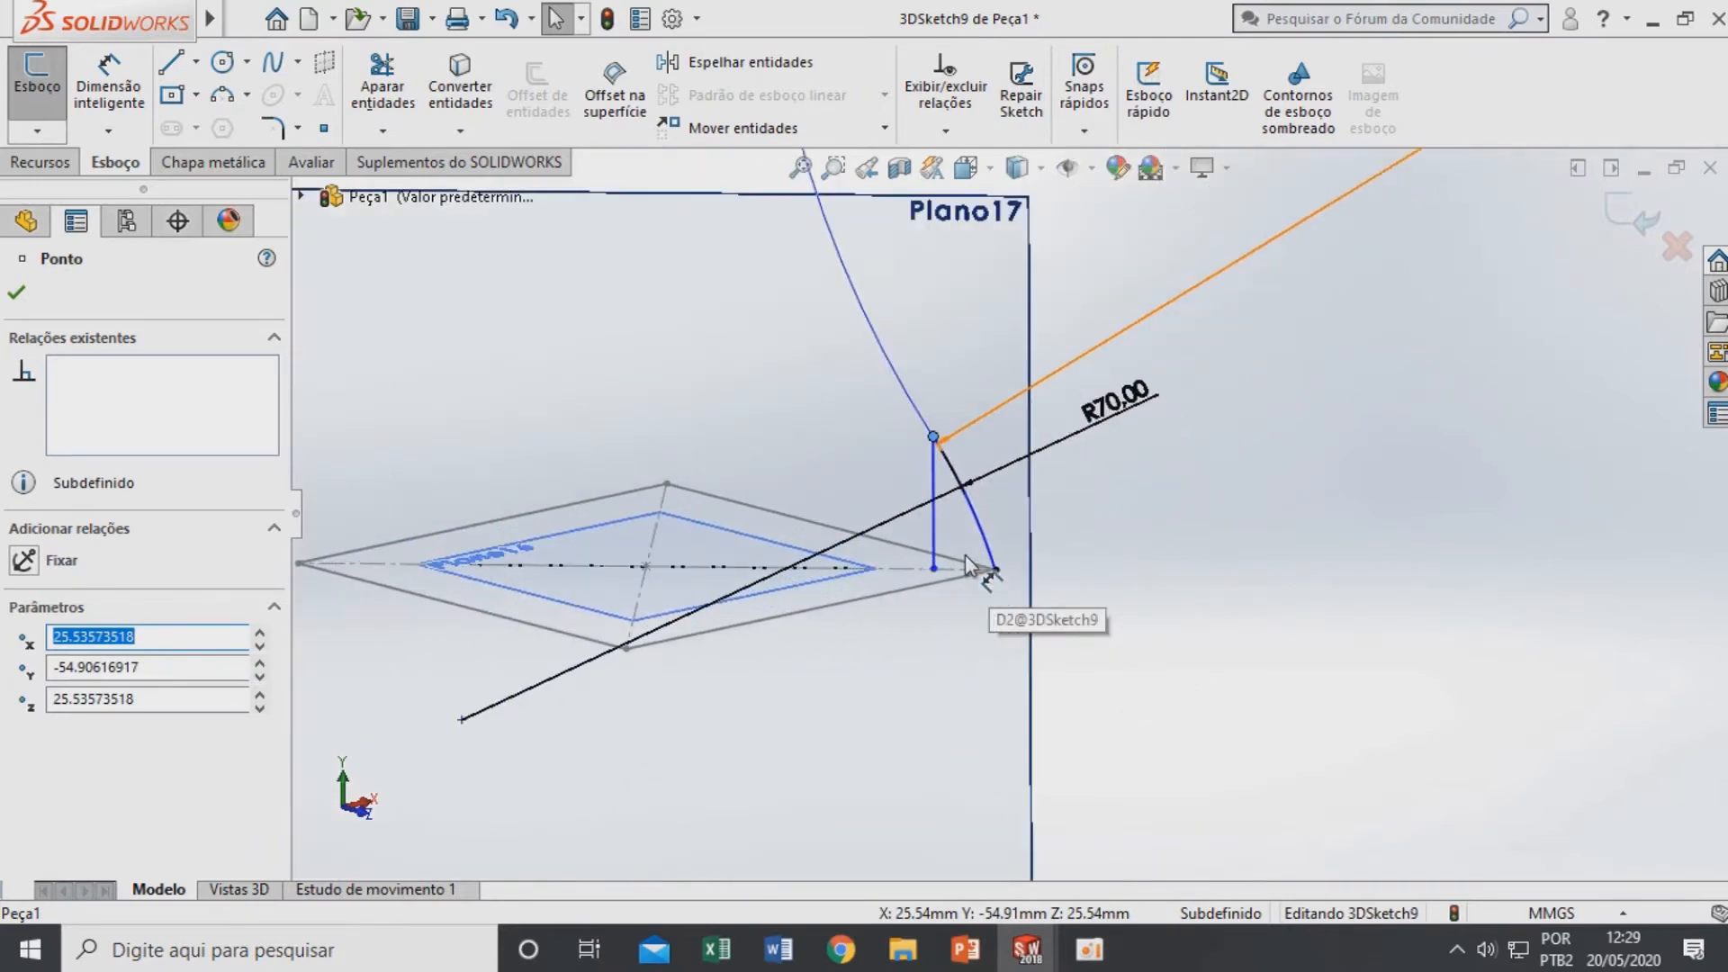
Dimension the vertical line between the base diagonal and the arcs' junction at 20 mm
click(119, 96)
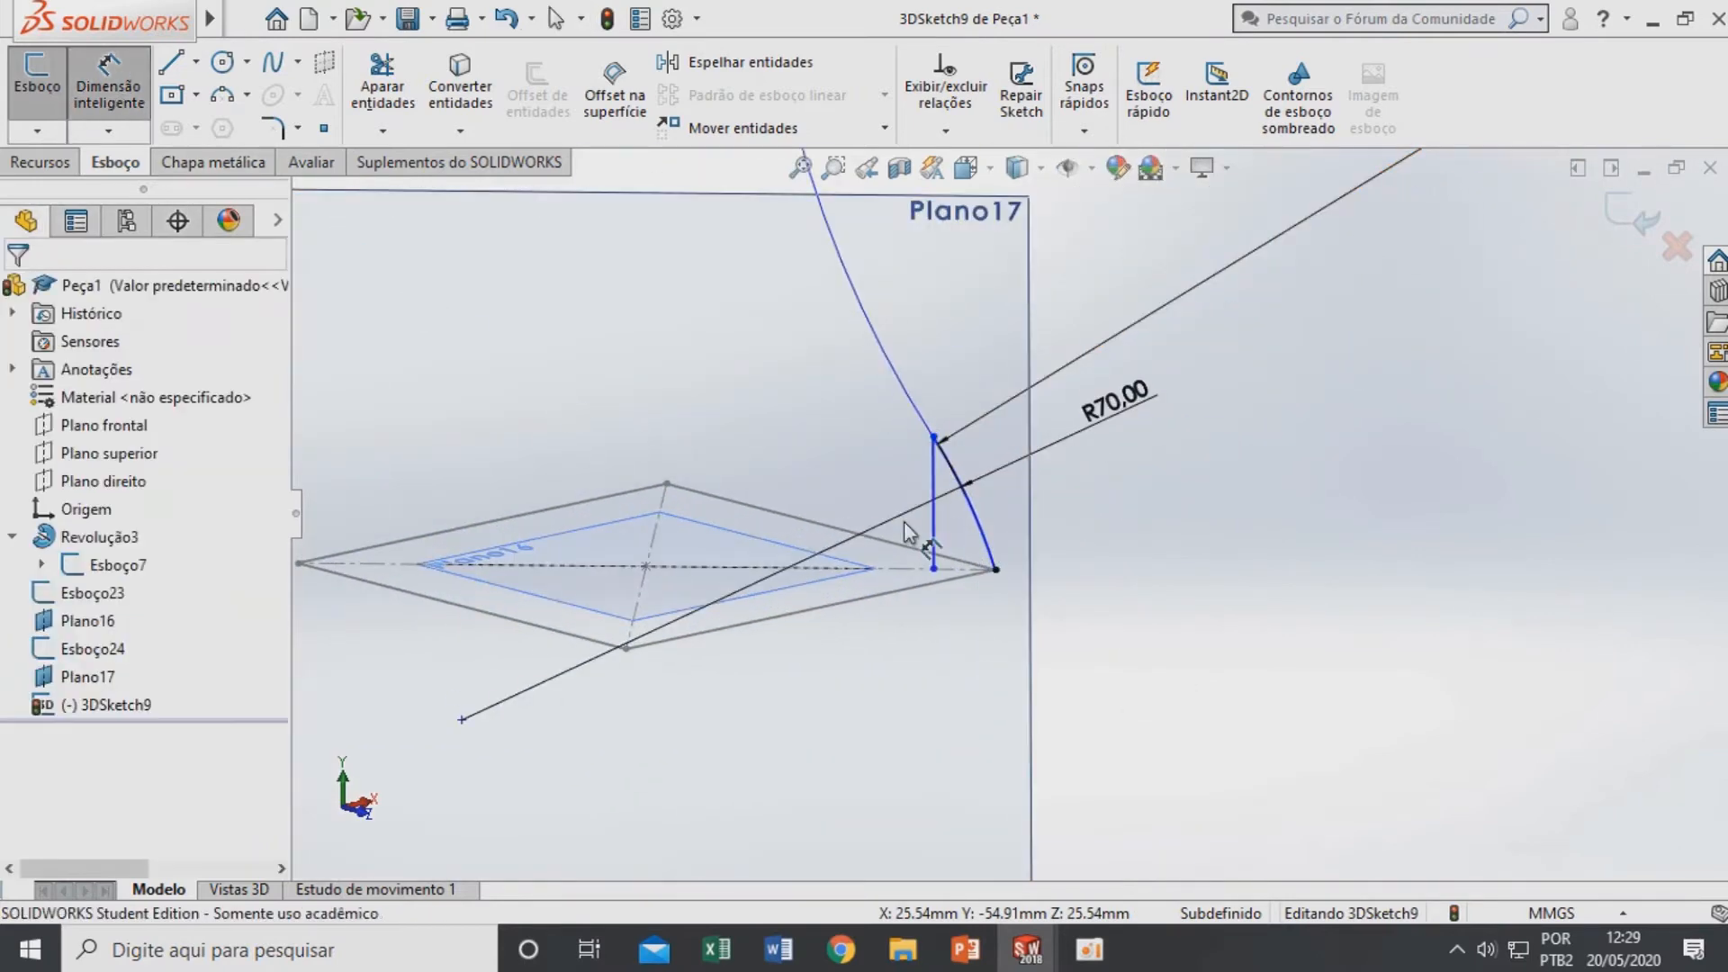
click(934, 531)
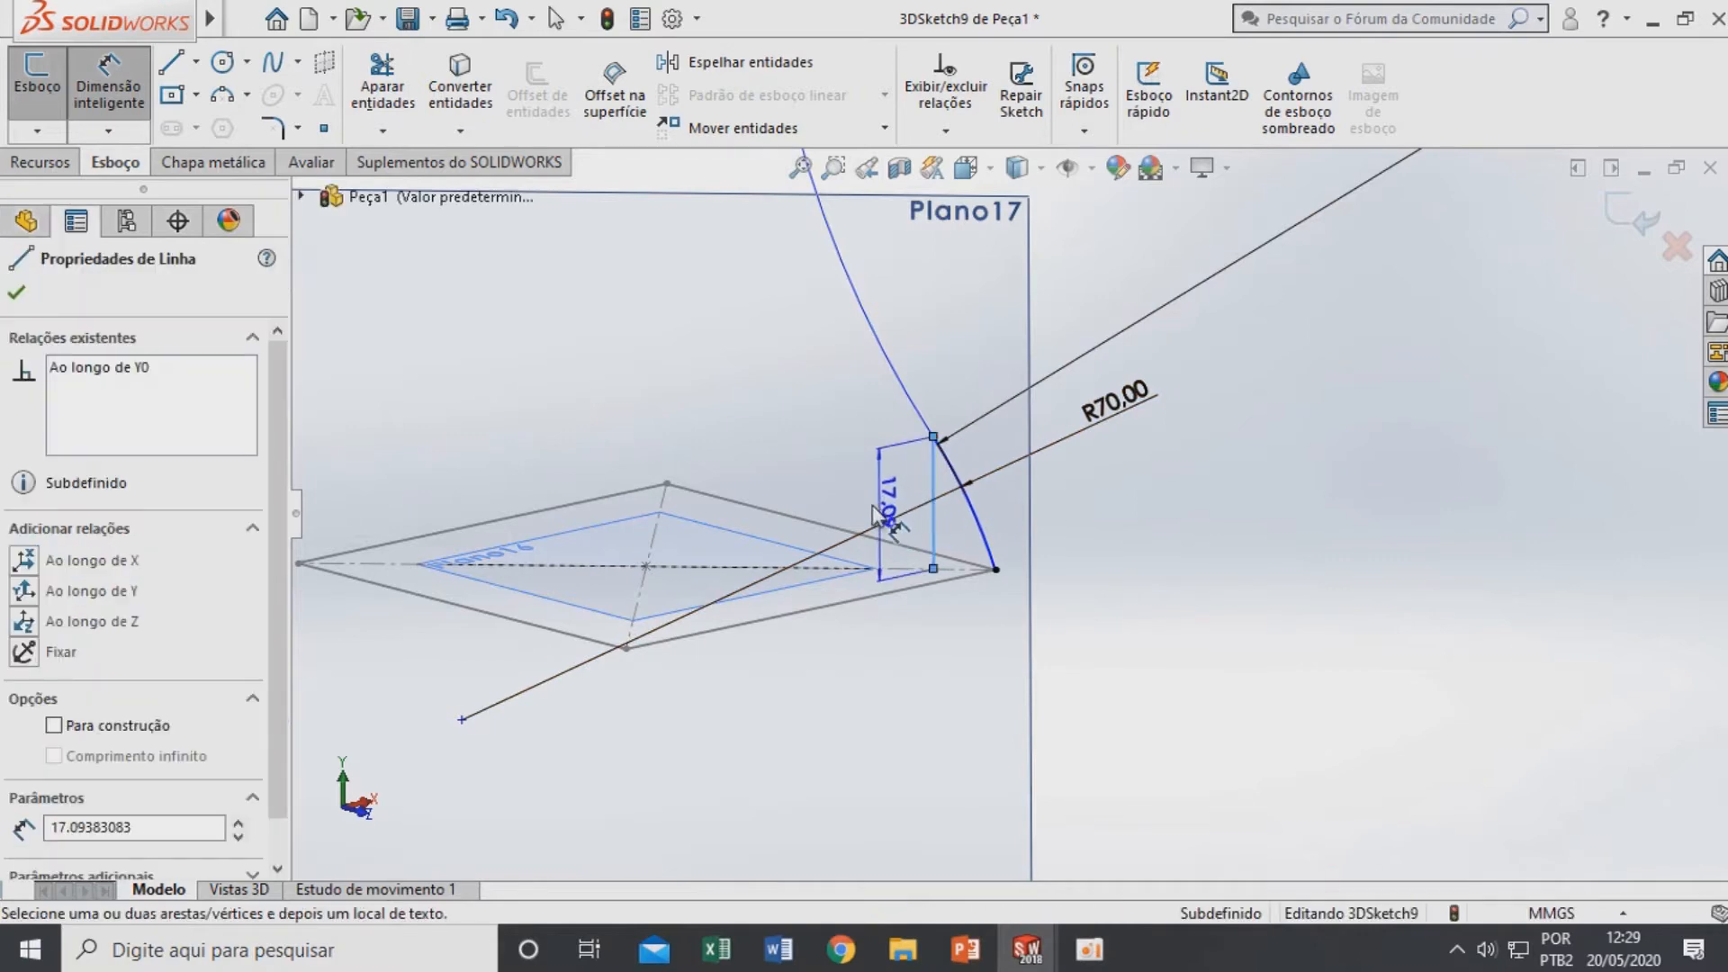
click(855, 517)
text(20)
key(Return)
key(Escape)
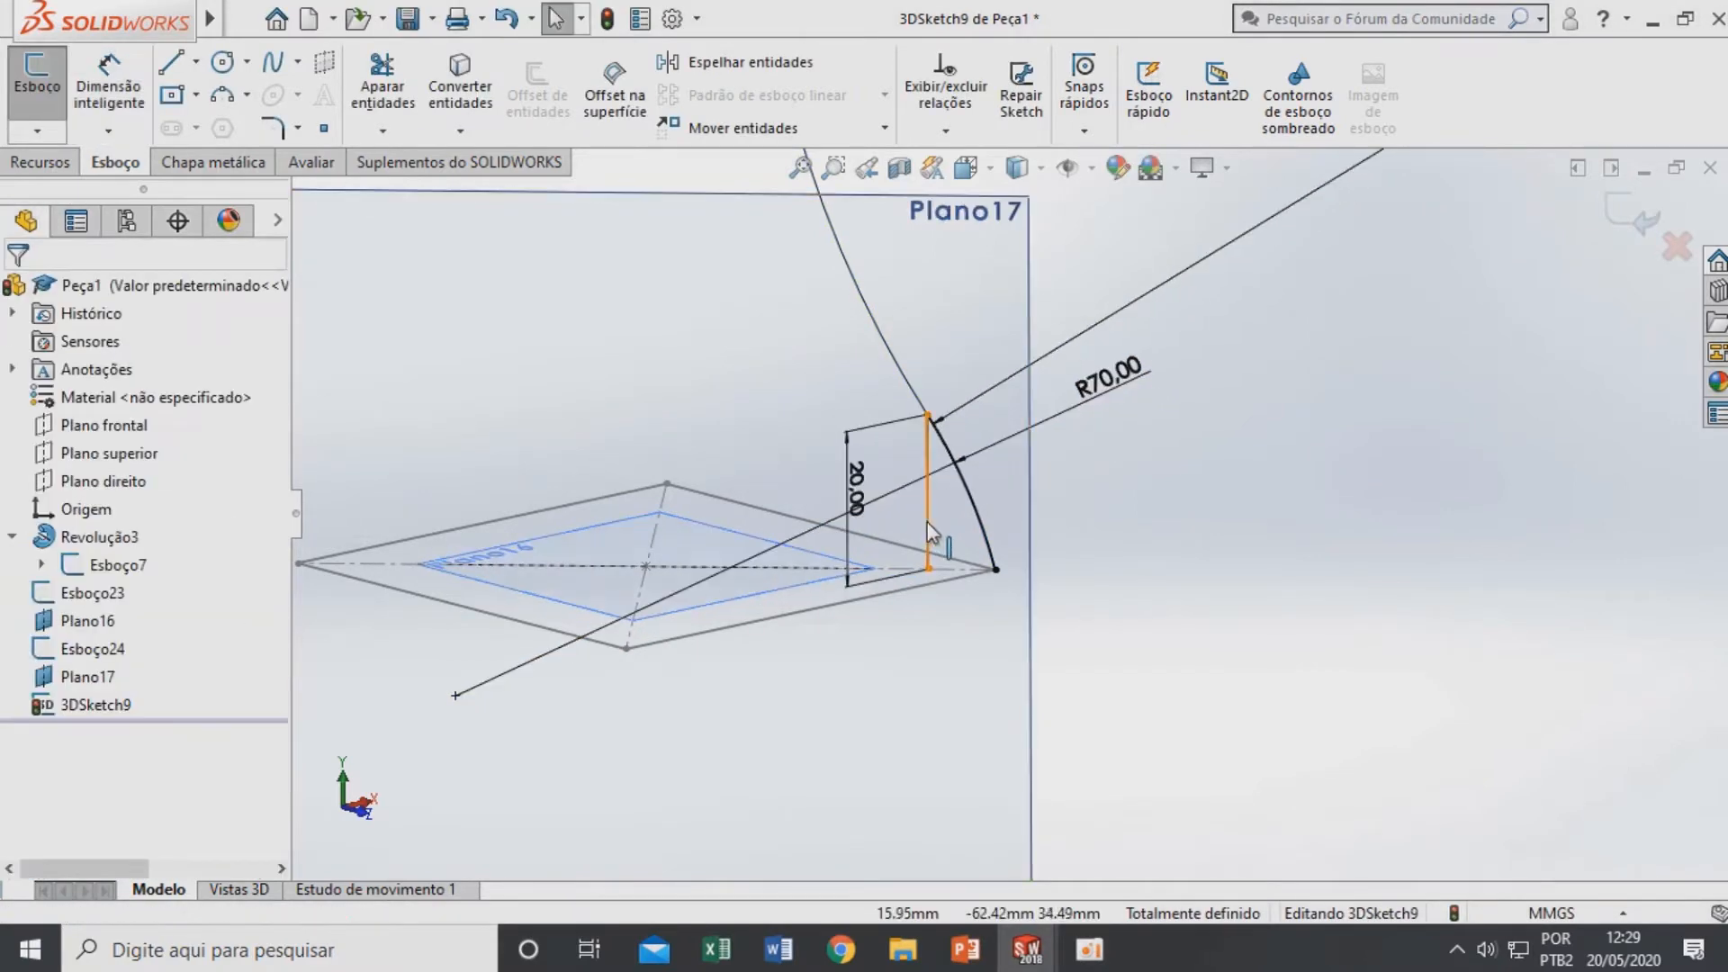
Convert the 20 mm vertical line to construction geometry
click(930, 529)
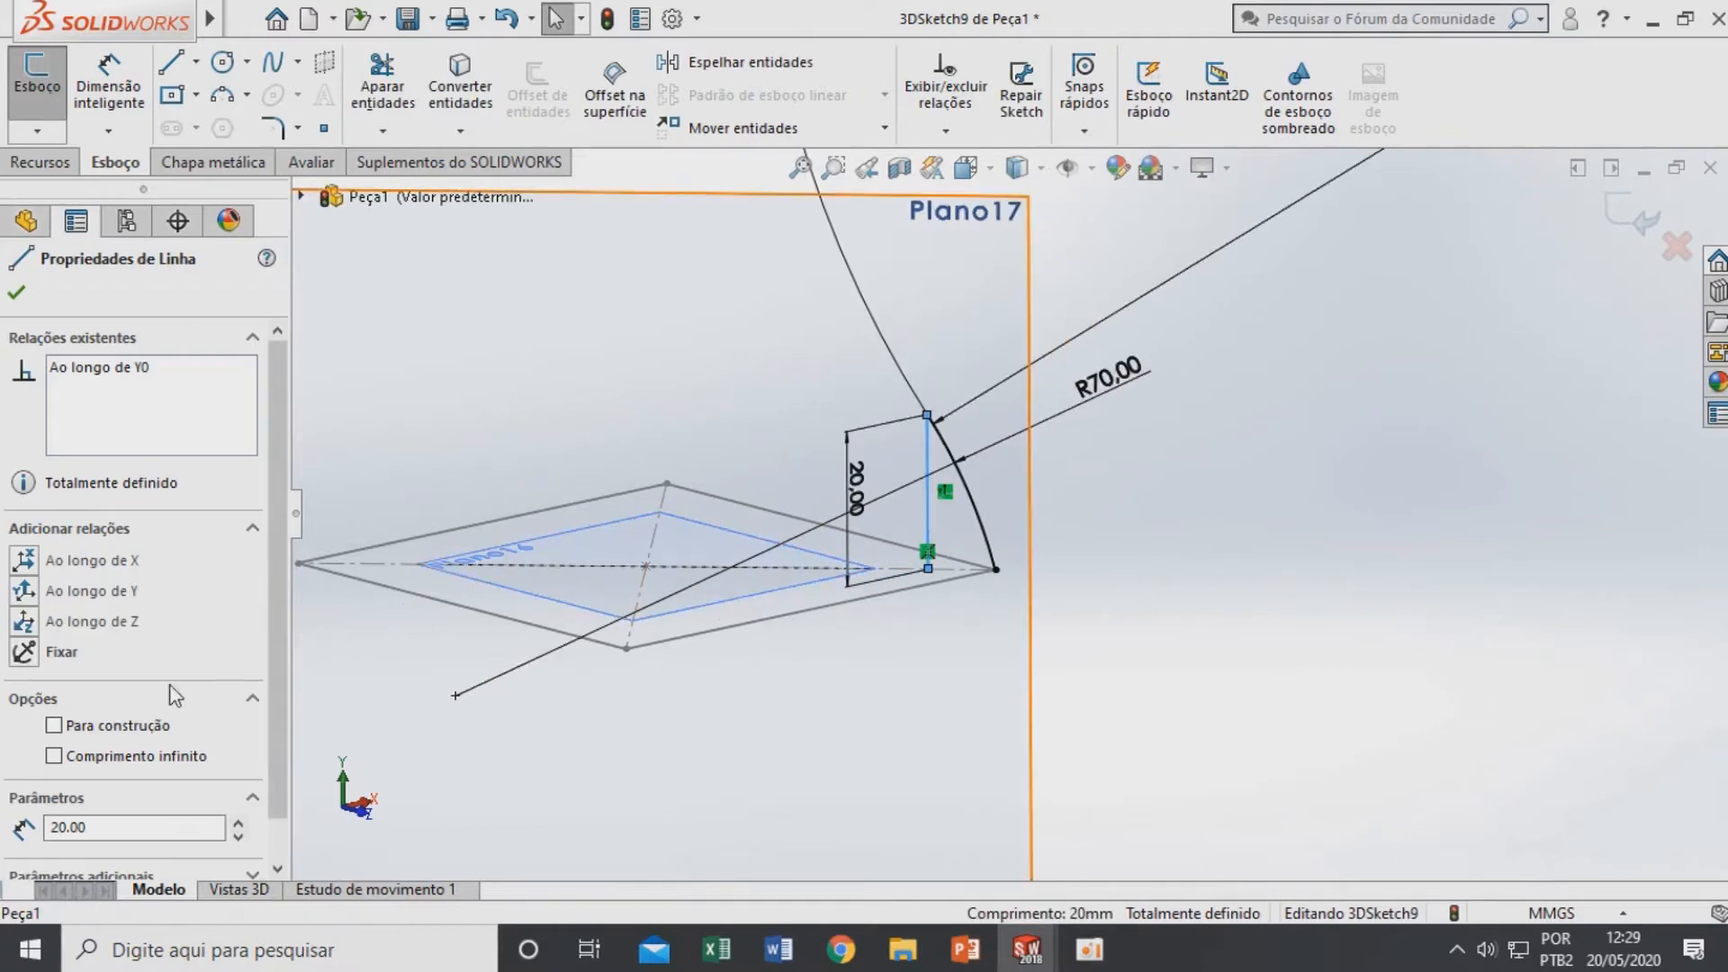
click(55, 729)
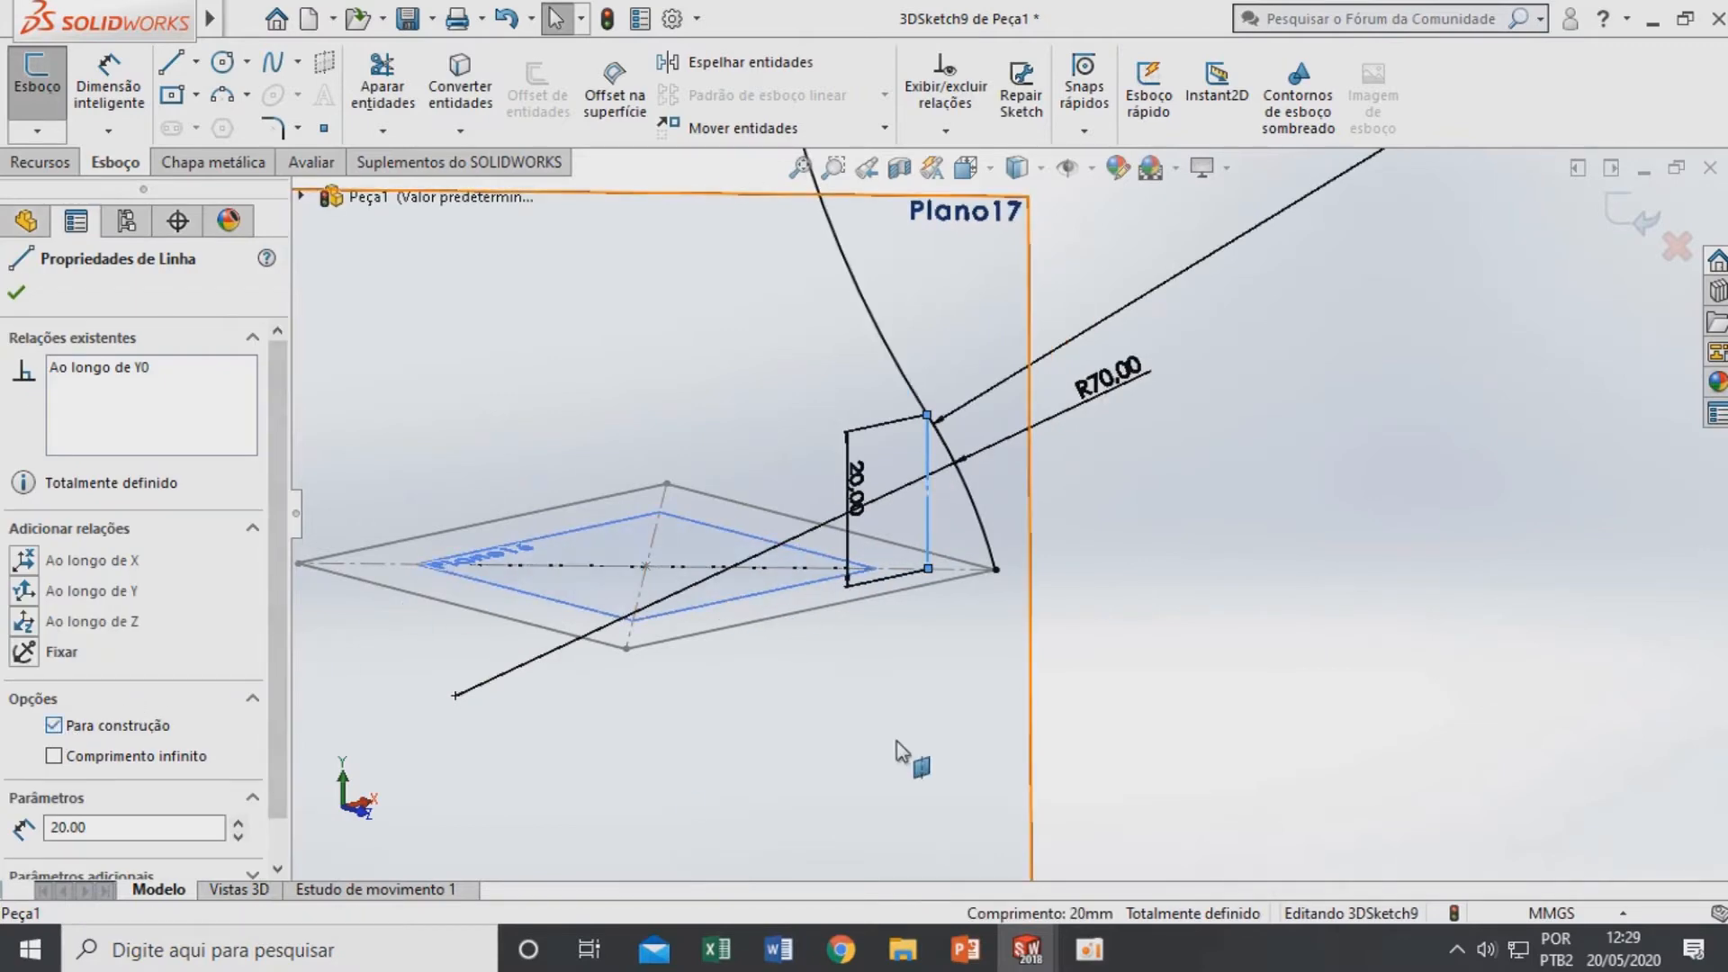
scroll(935, 387, up, 3)
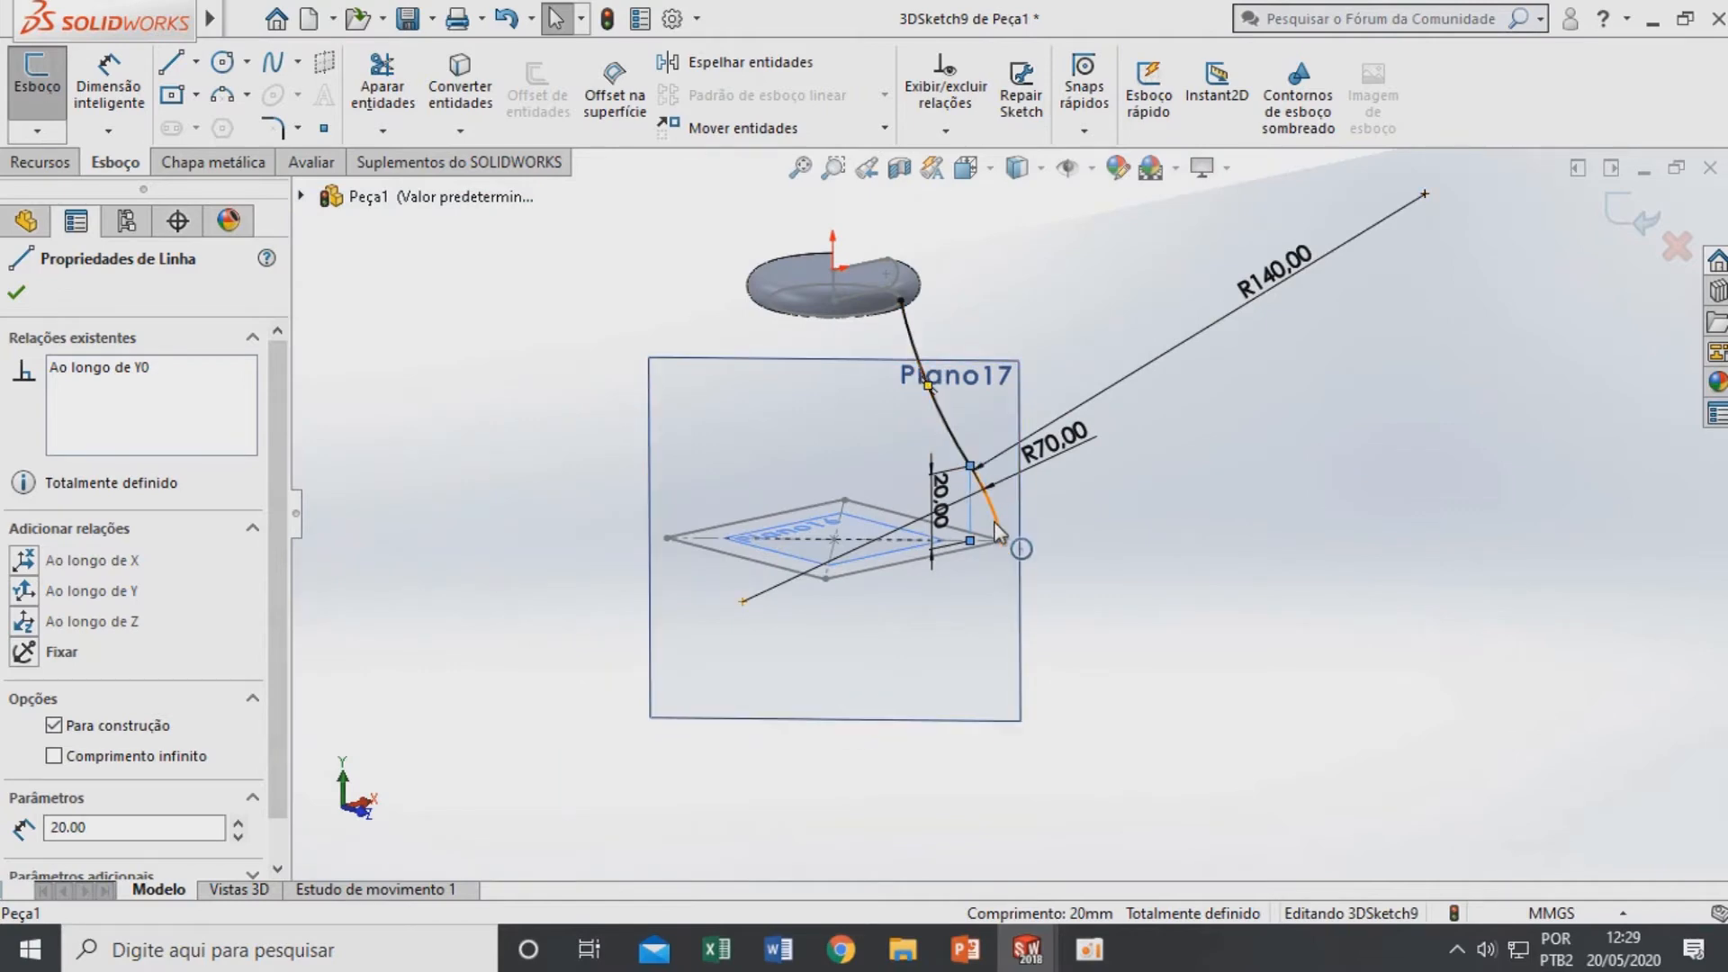
click(16, 294)
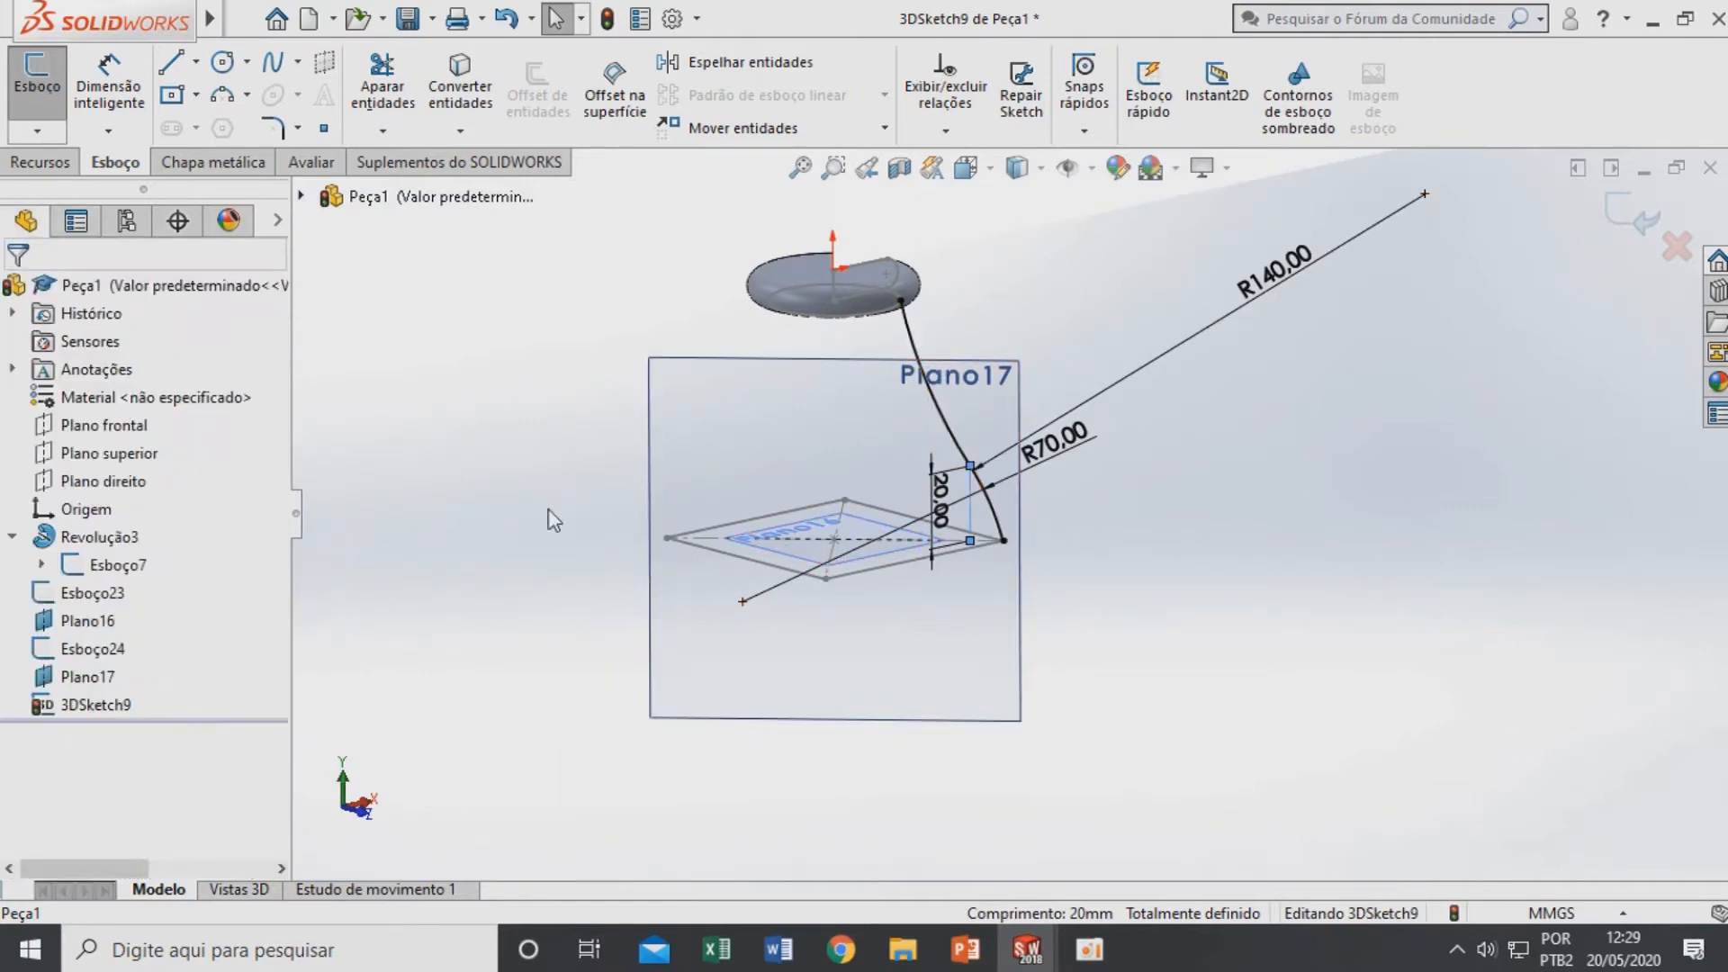
Mirror the R140 and R70 arcs, without the construction line, about the front plane (Plano frontal) as copies
scroll(1015, 450, down, 2)
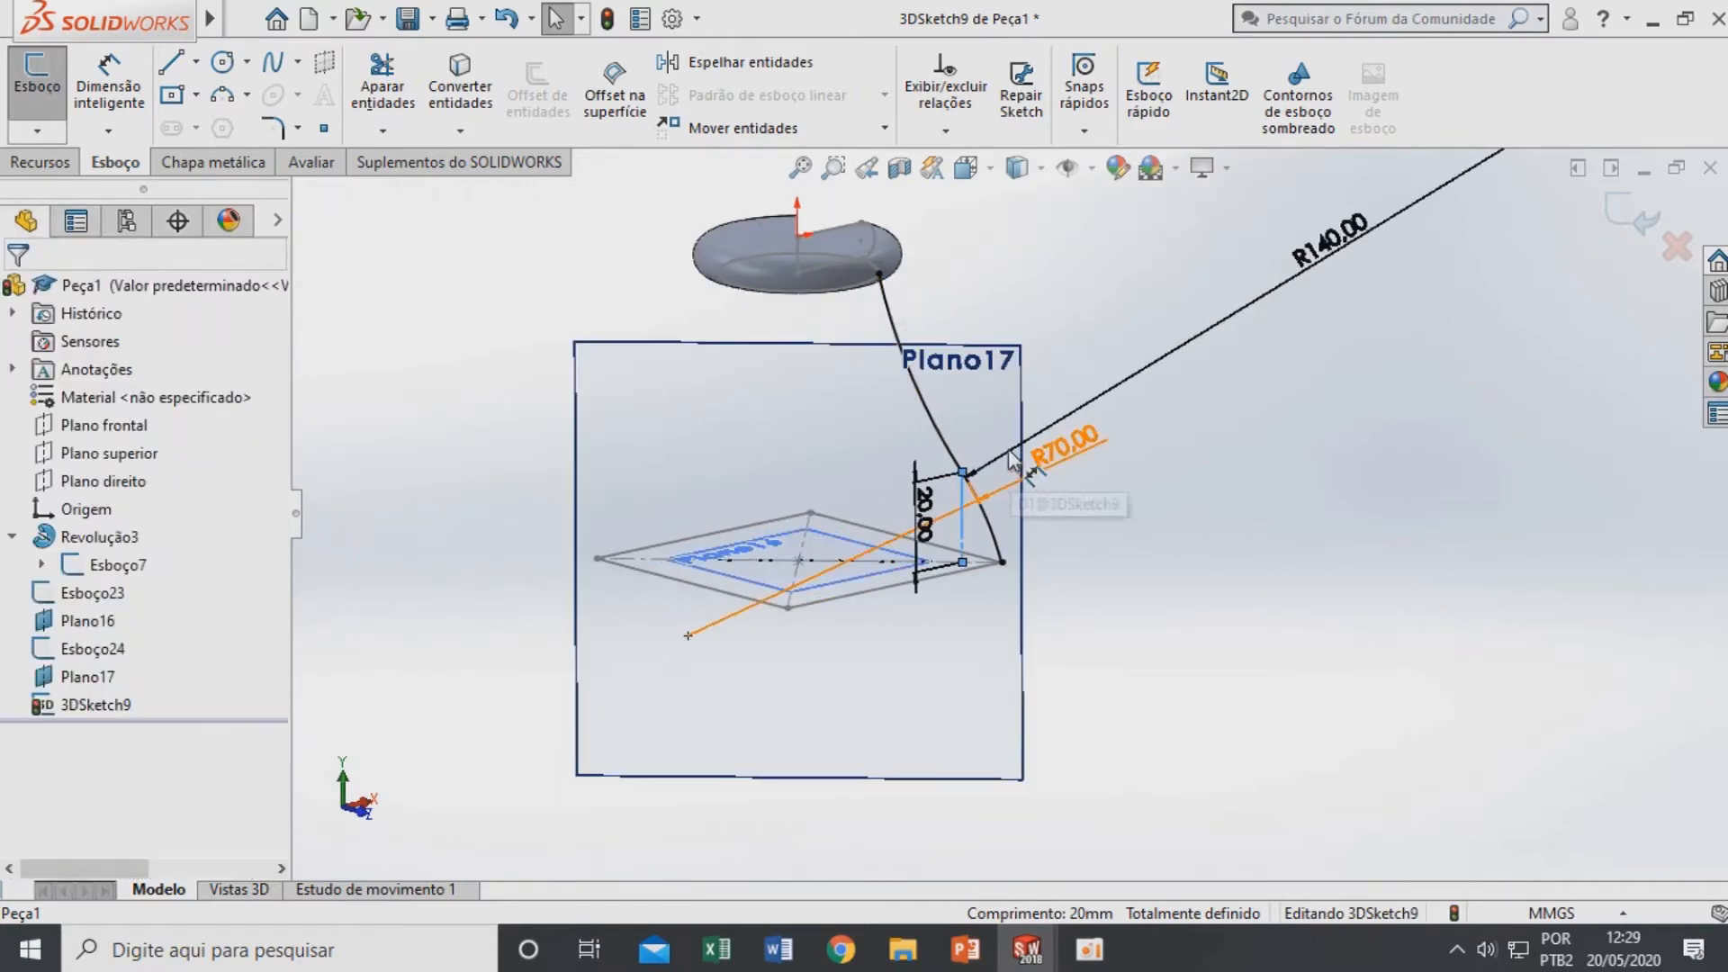
click(738, 63)
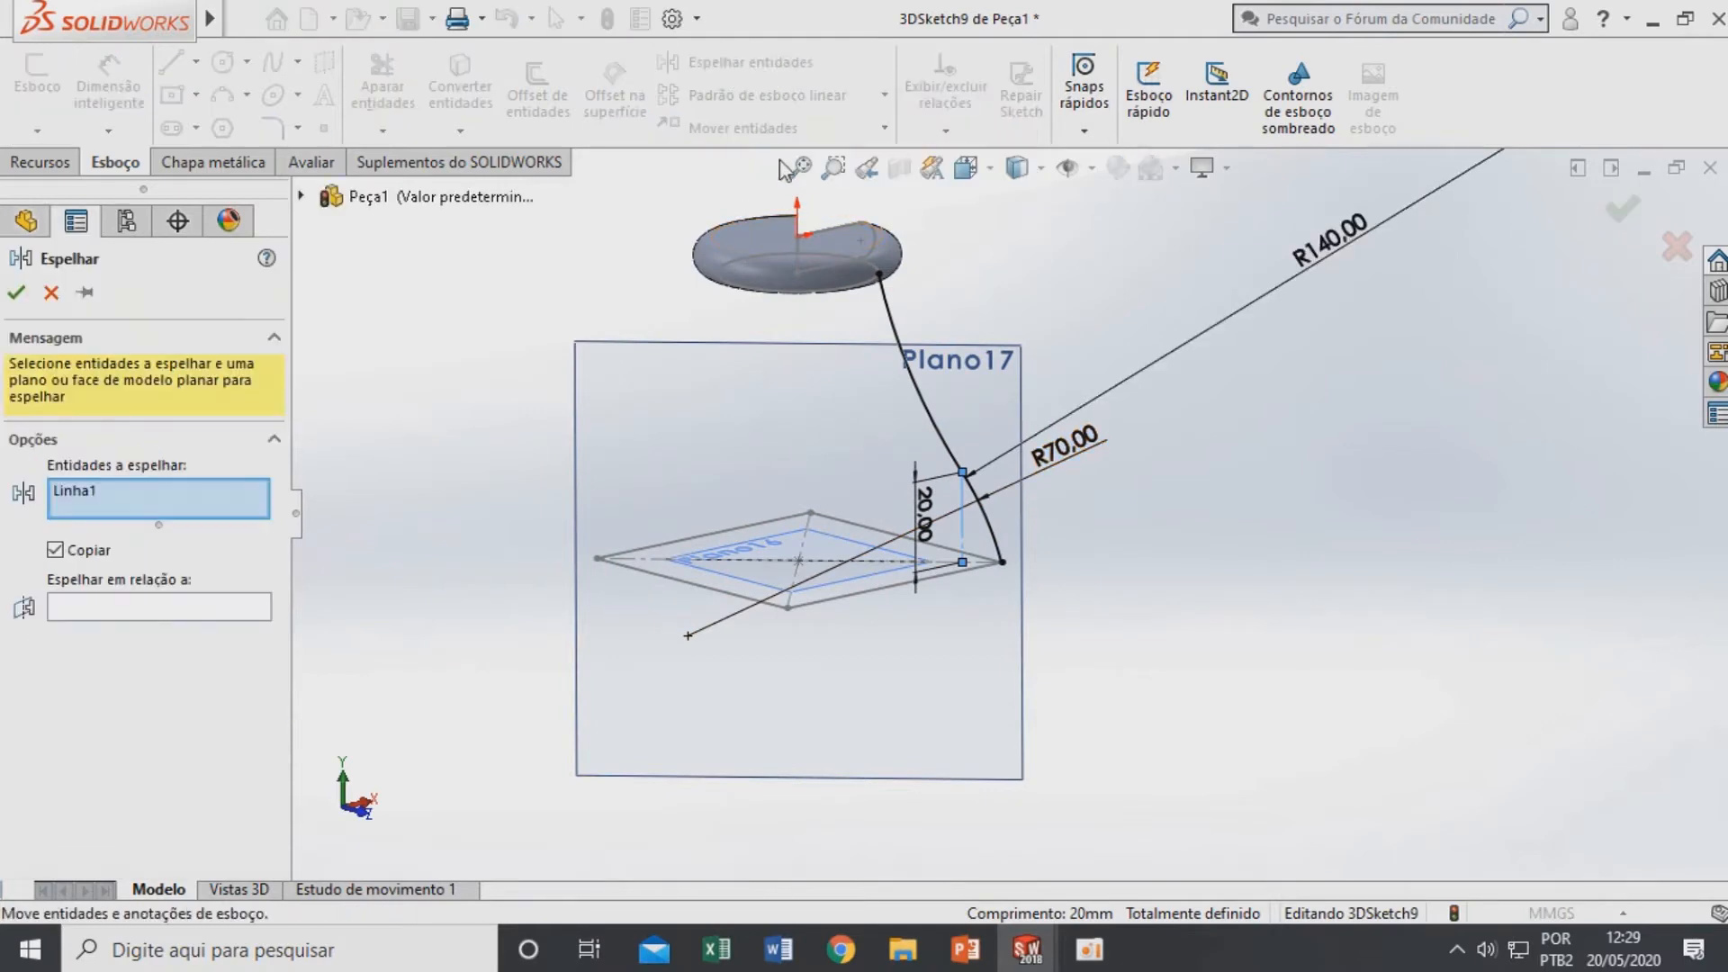
click(918, 394)
click(990, 531)
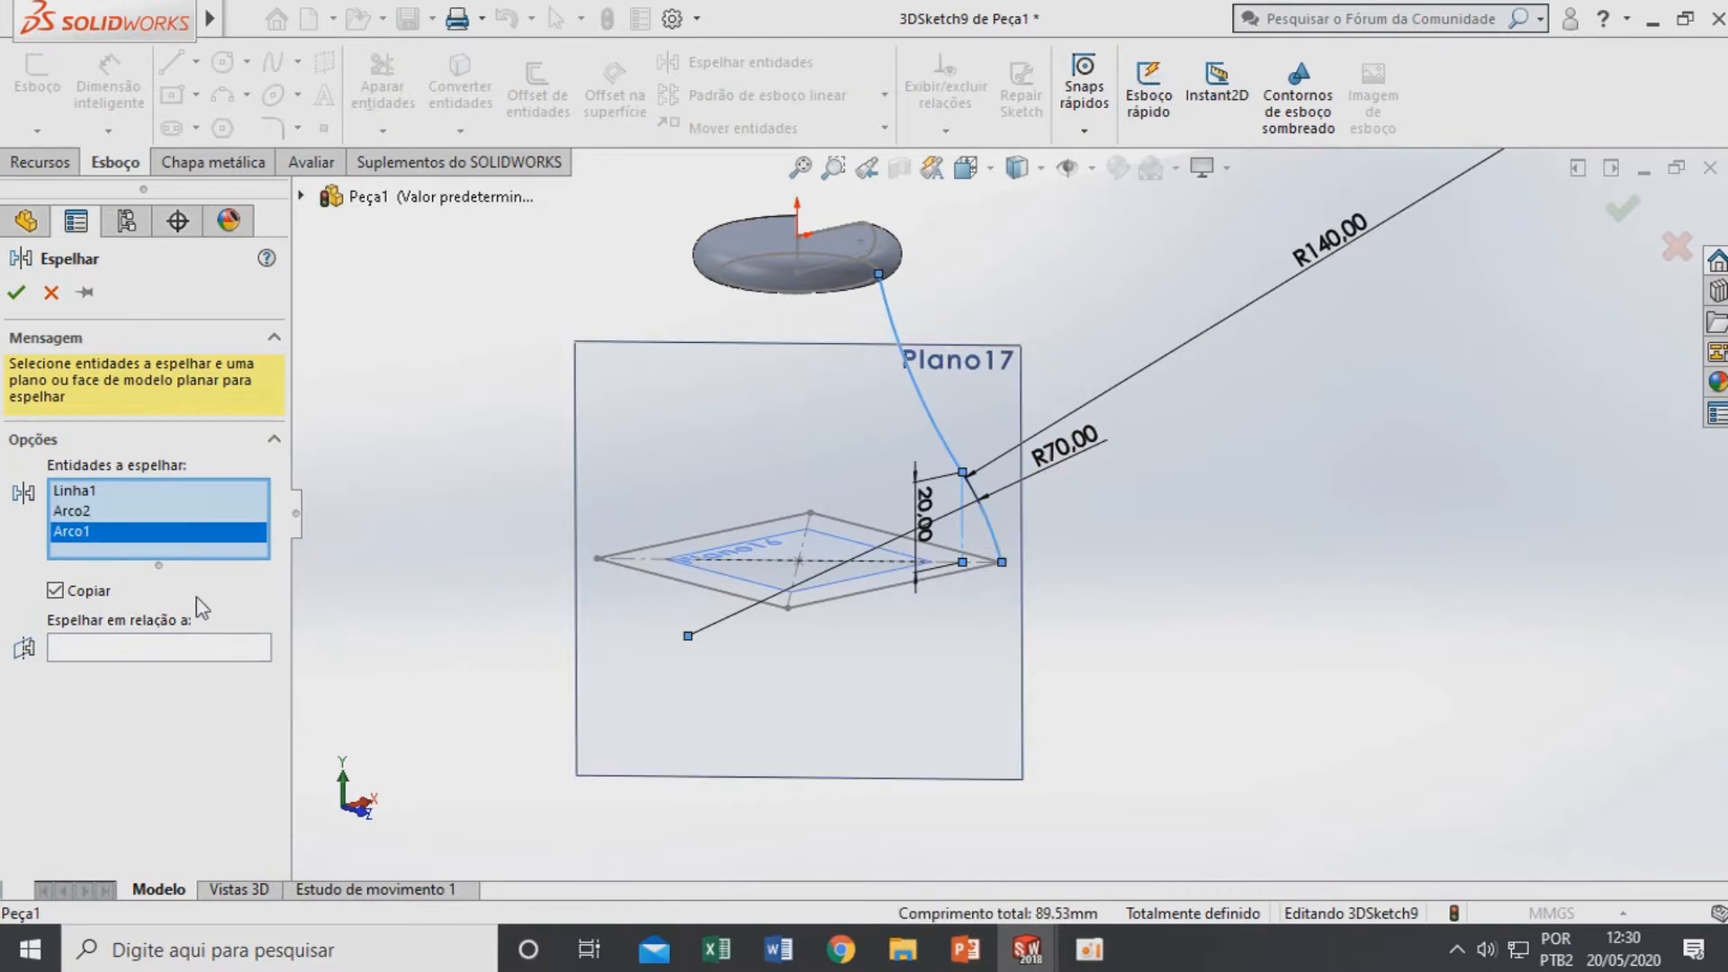
click(165, 650)
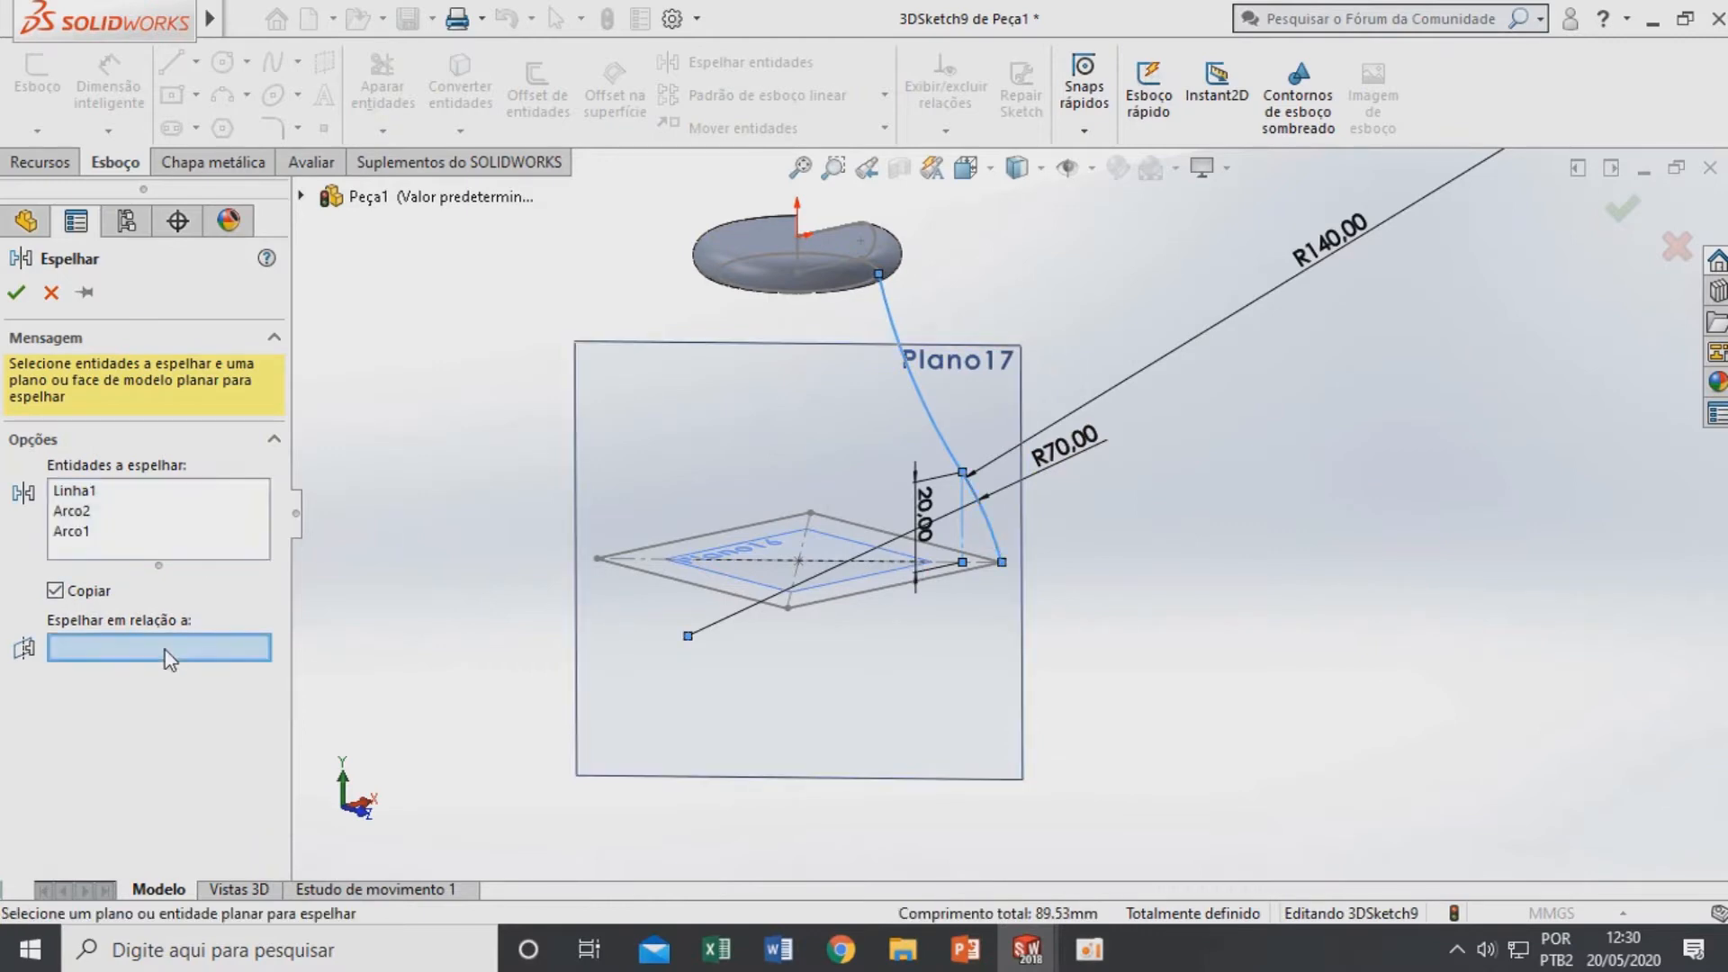
click(64, 500)
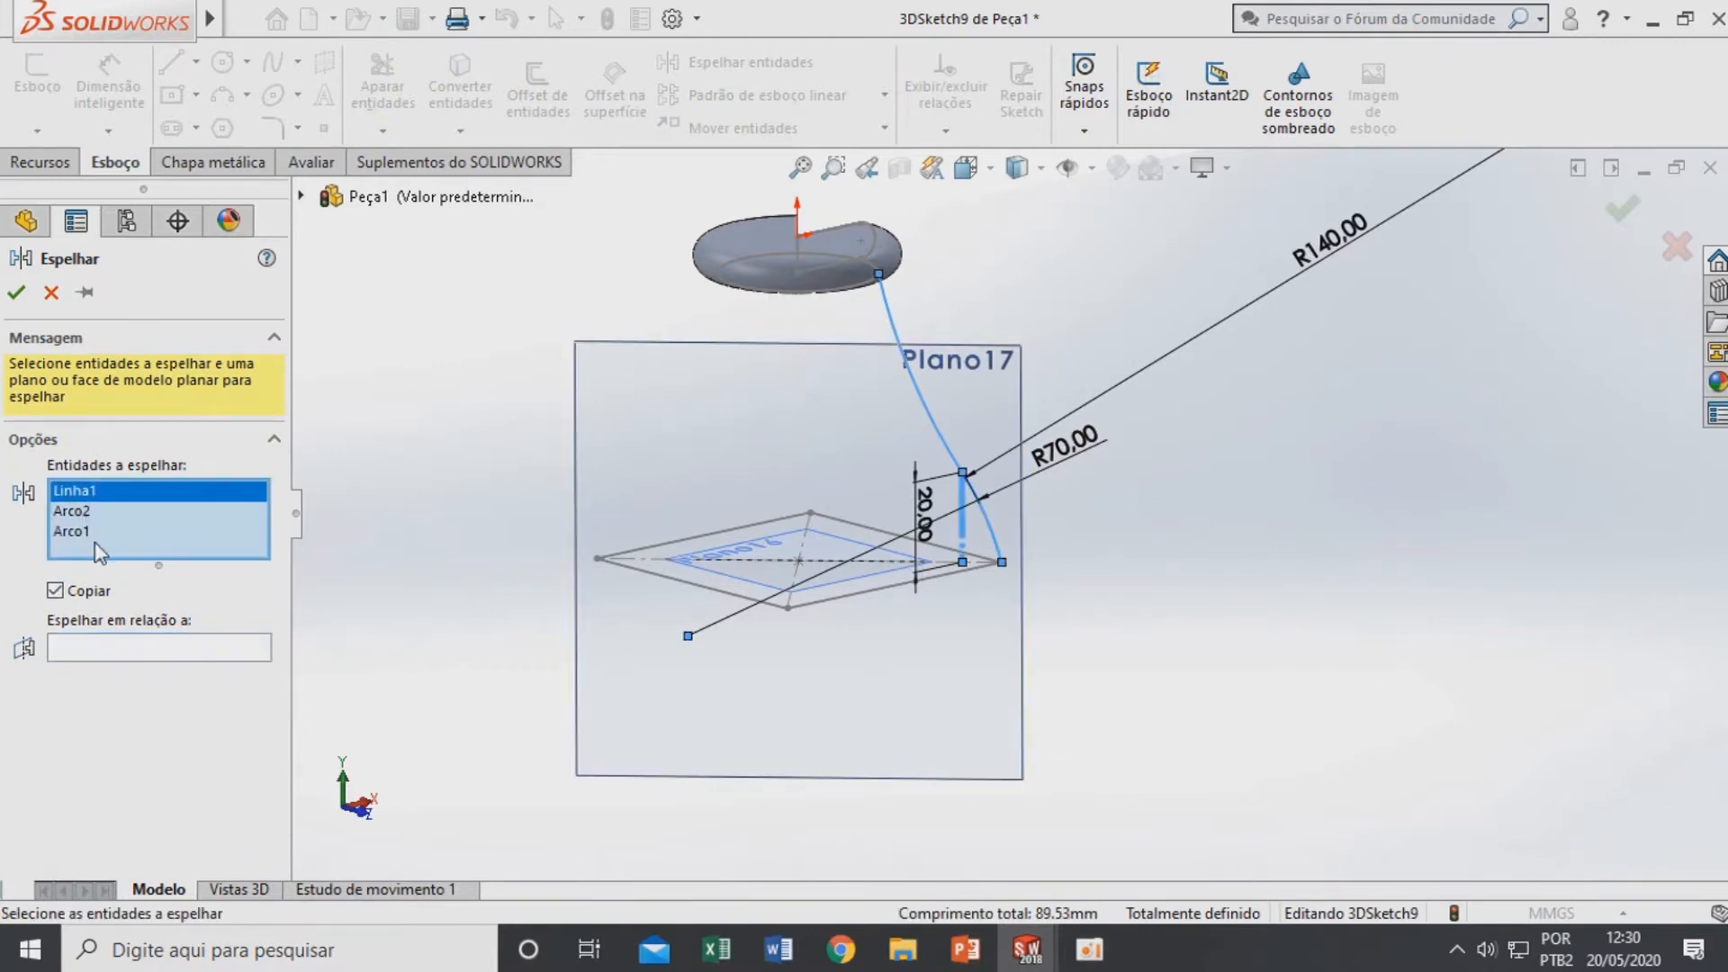
key(Delete)
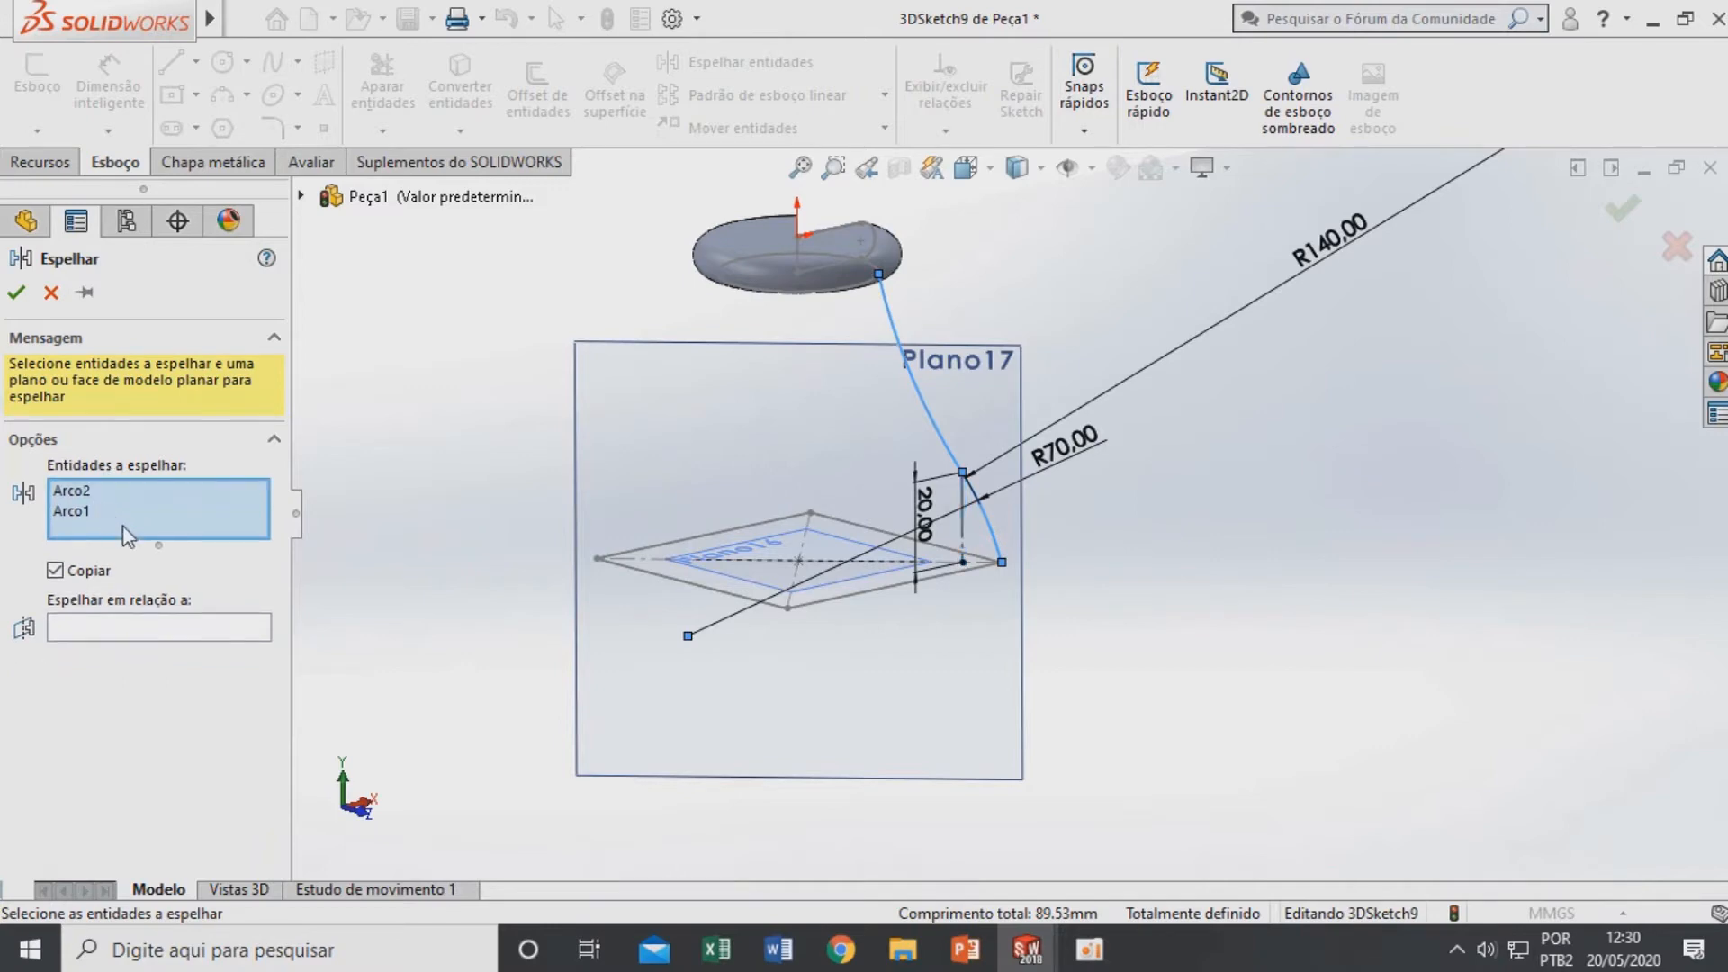
click(167, 626)
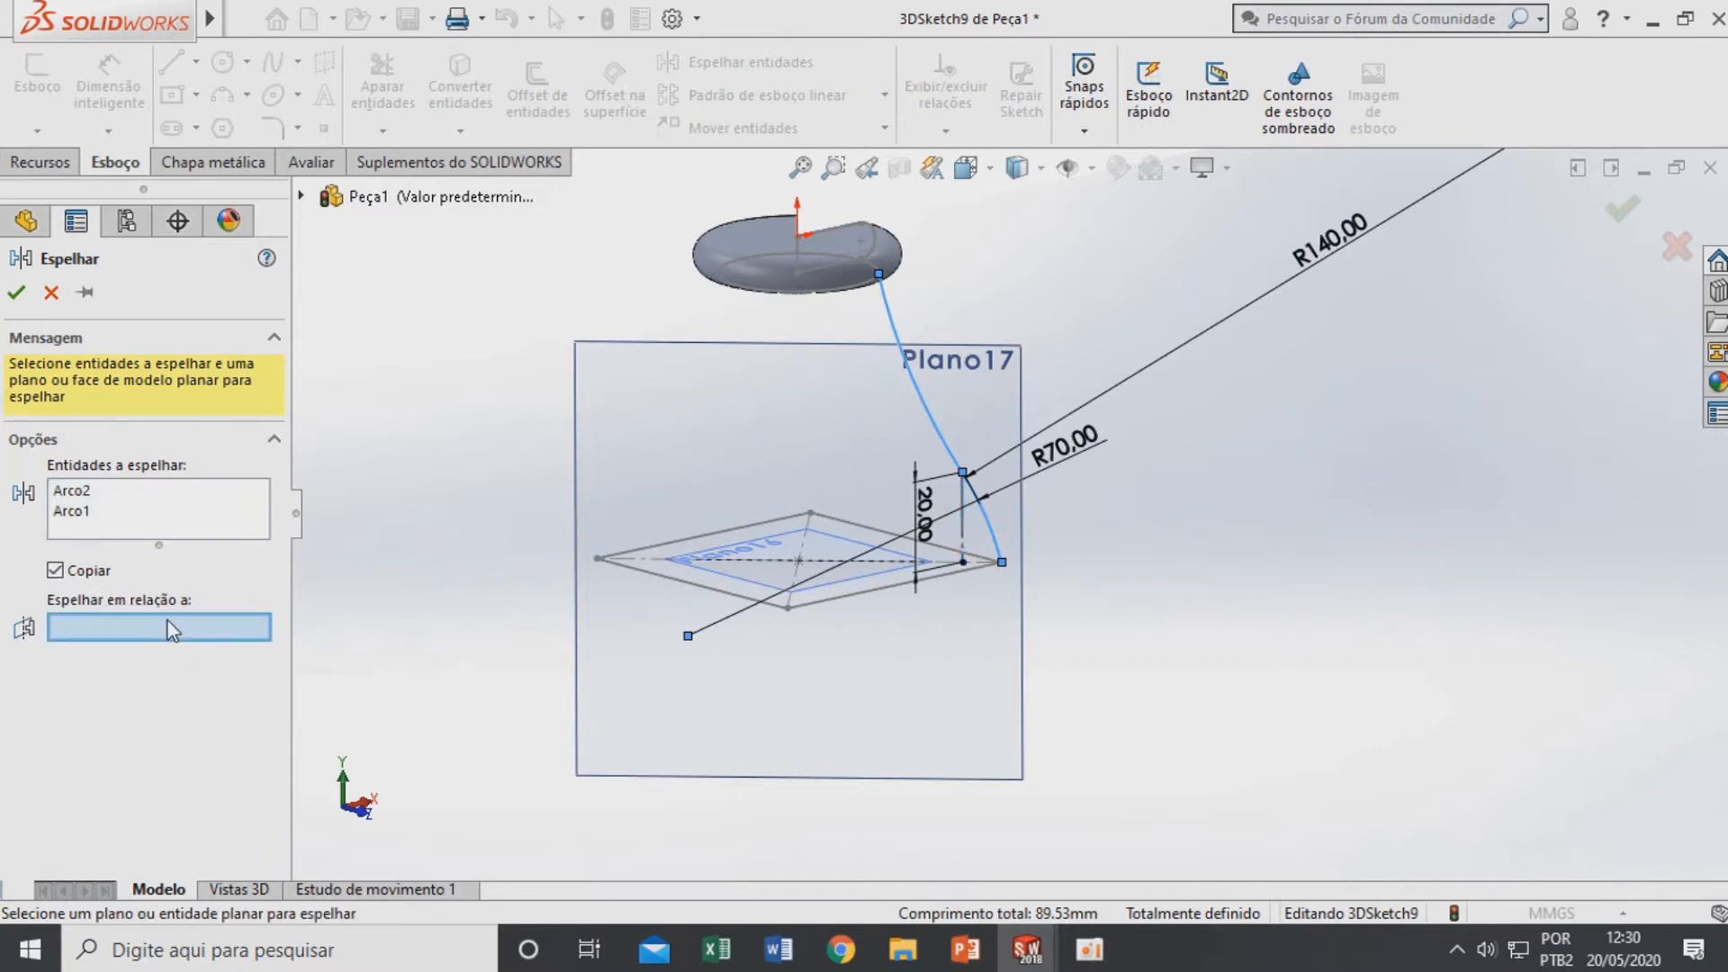
click(301, 195)
click(407, 338)
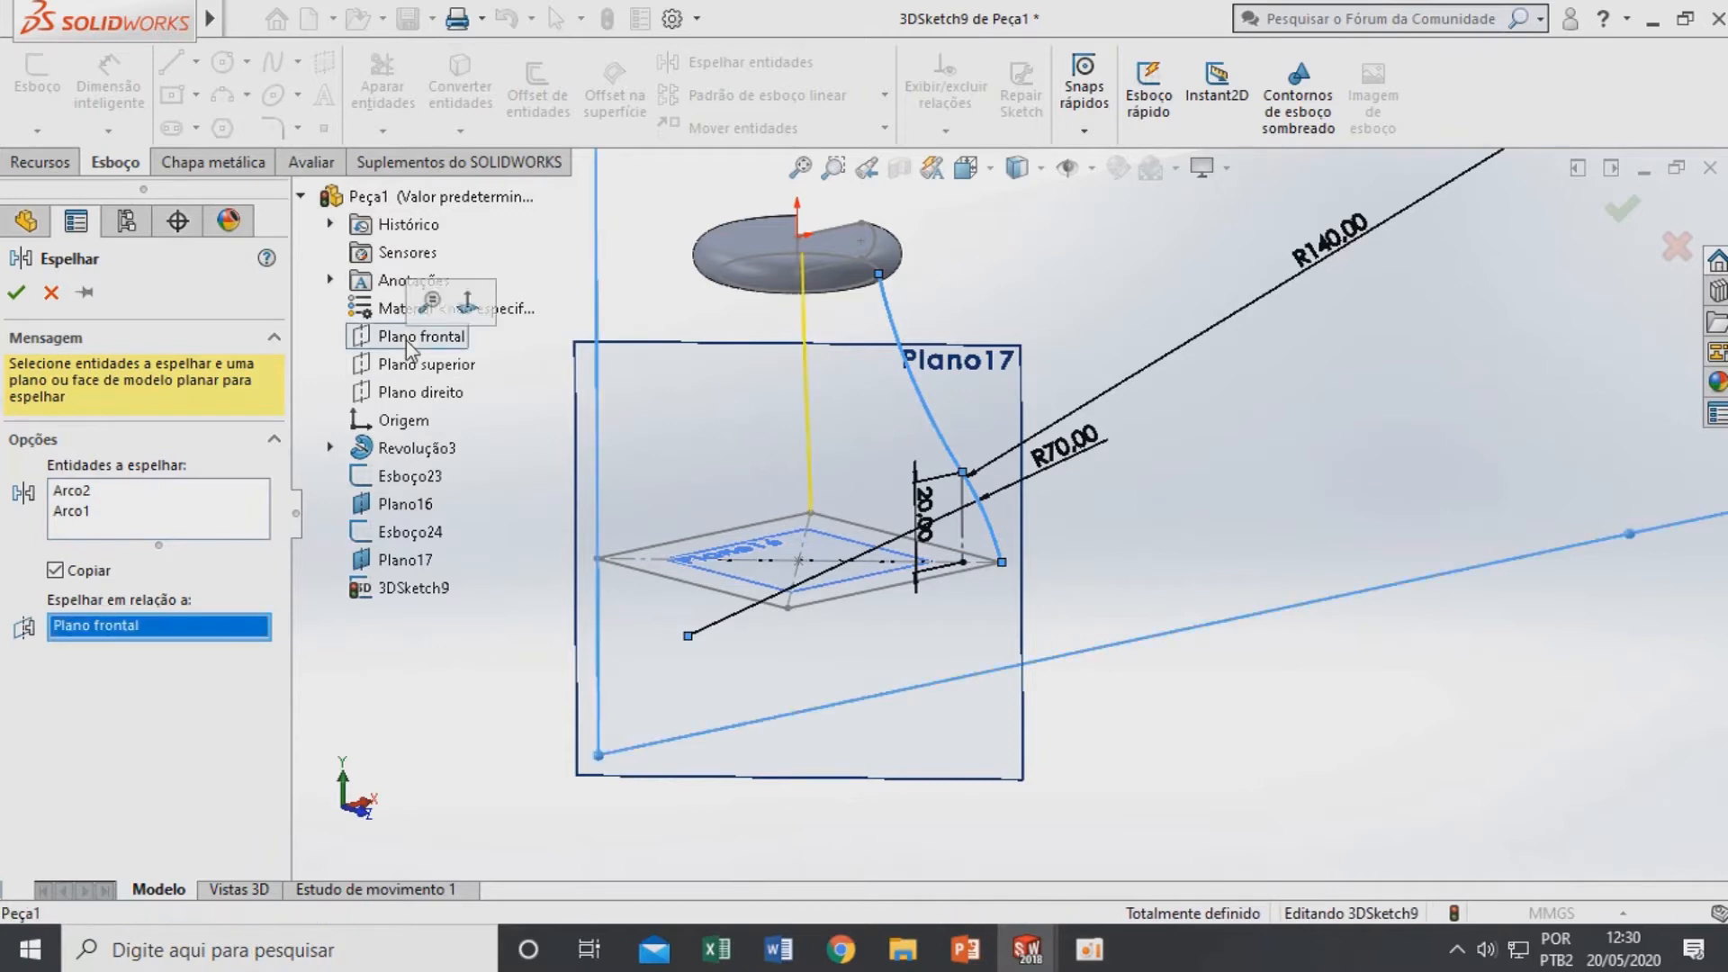
click(17, 293)
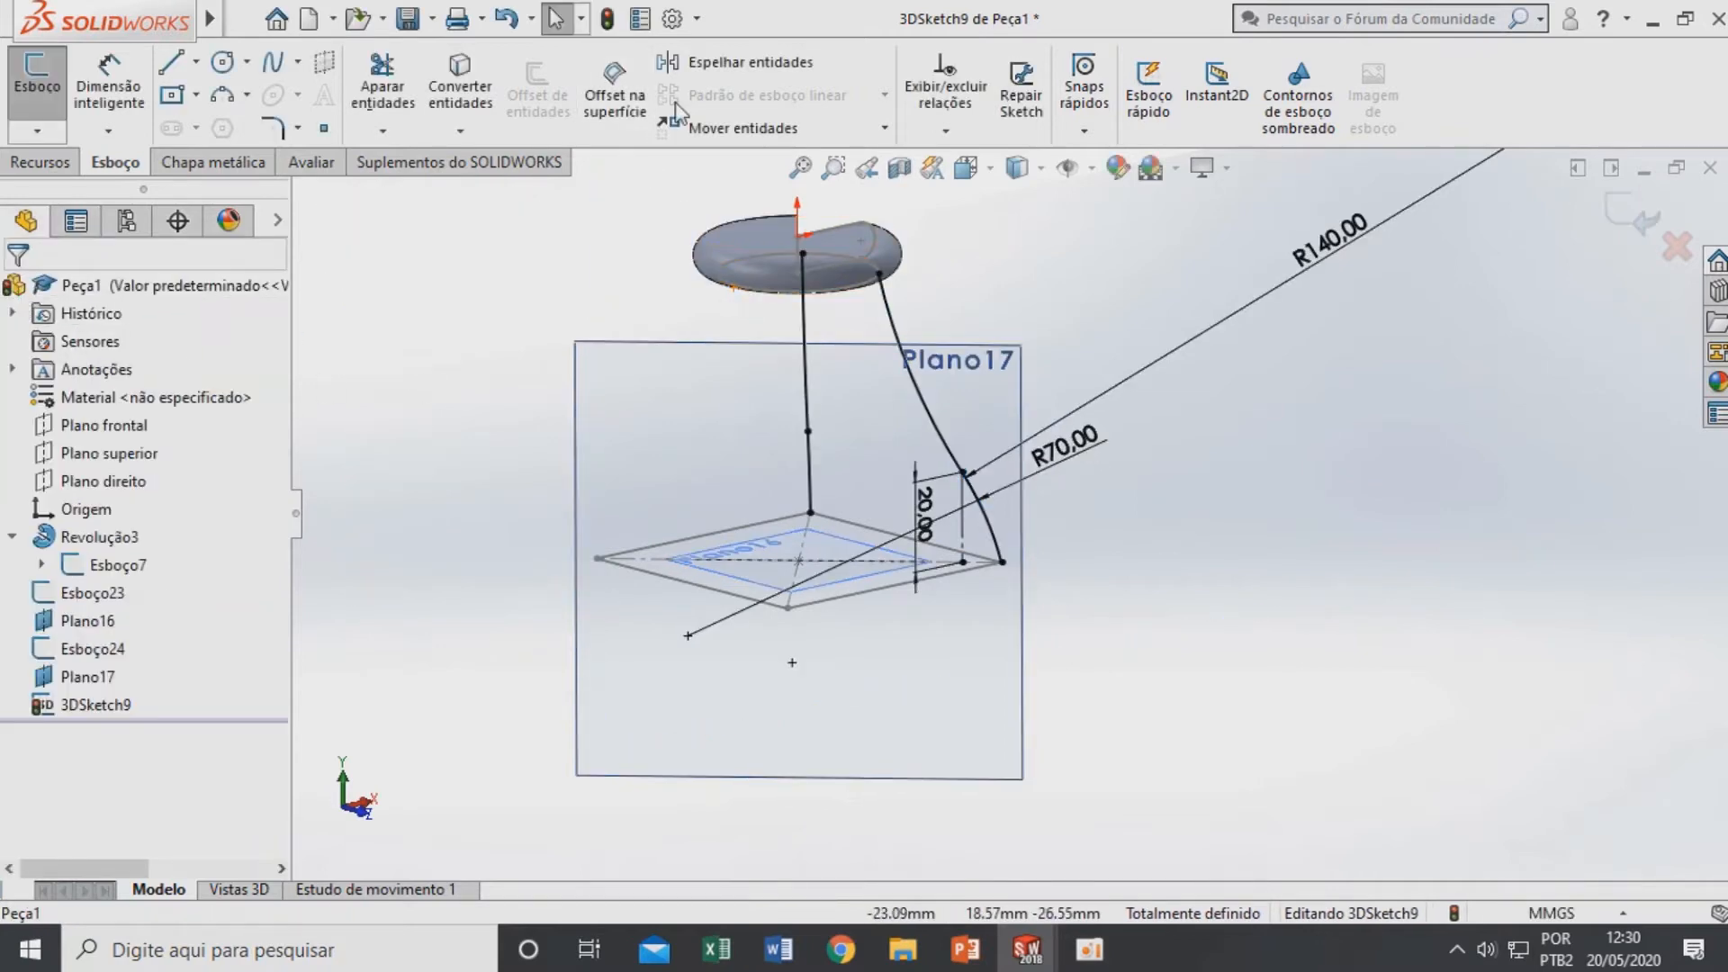
Mirror both pairs of corner arcs about the right plane (Plano direito) as copies to complete all four corners
click(711, 61)
click(804, 318)
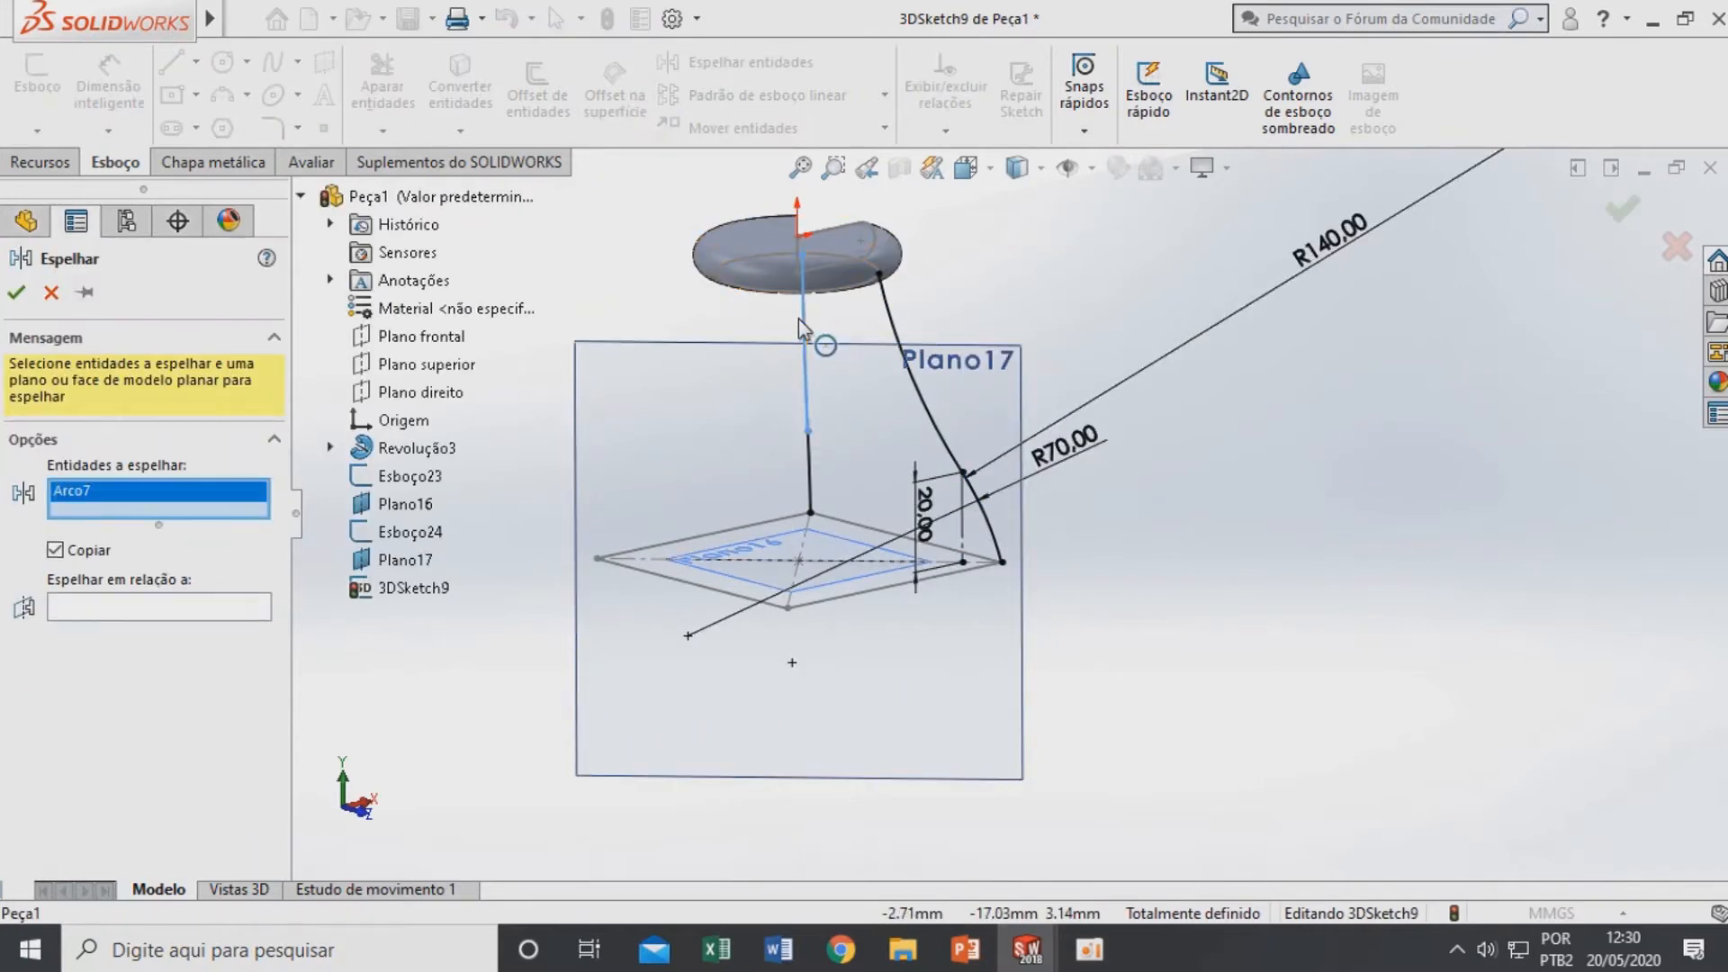
click(809, 473)
click(907, 344)
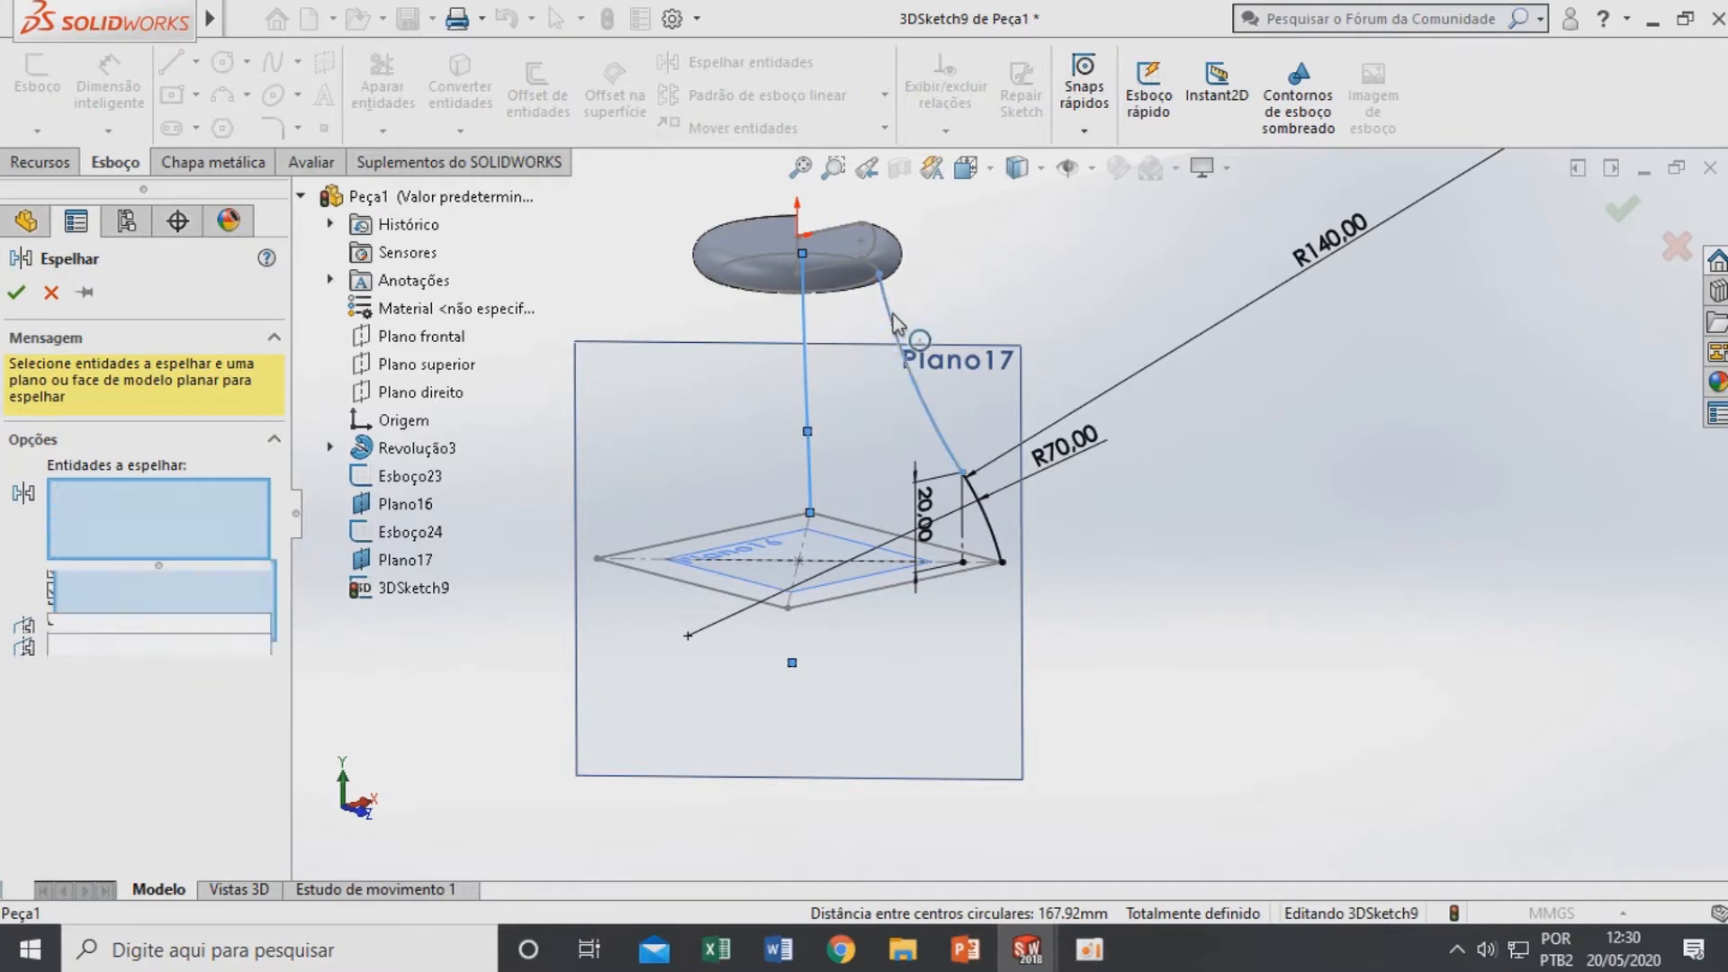
click(1002, 554)
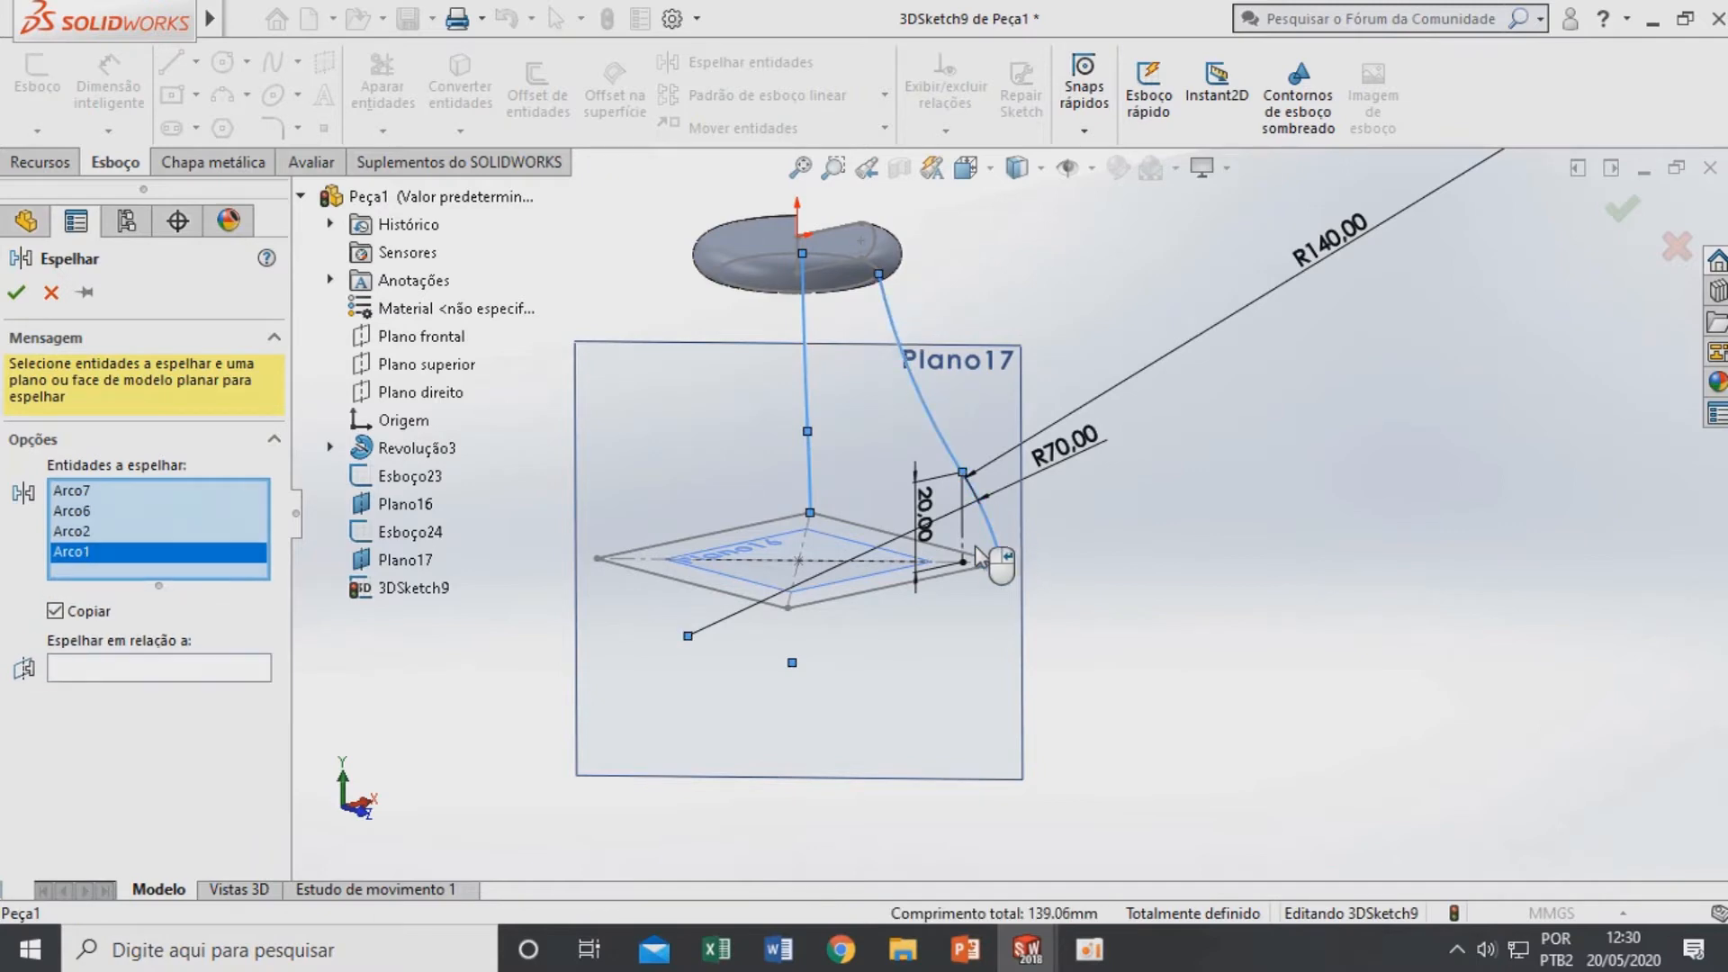
click(141, 670)
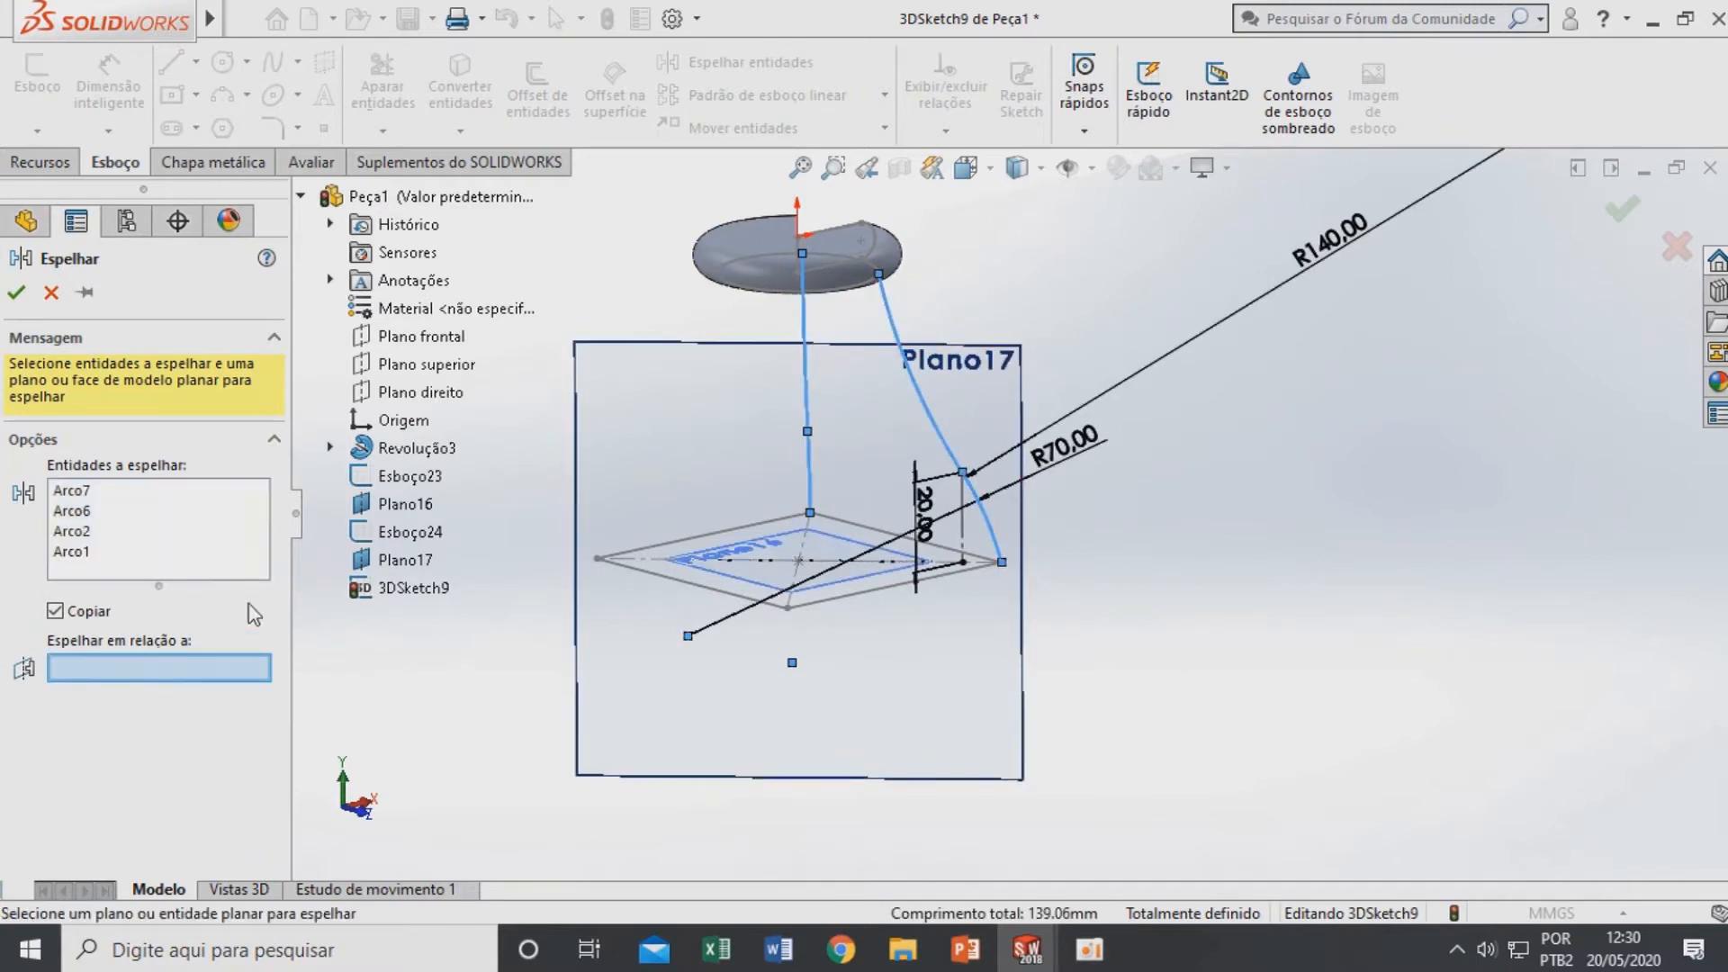
click(410, 393)
click(18, 291)
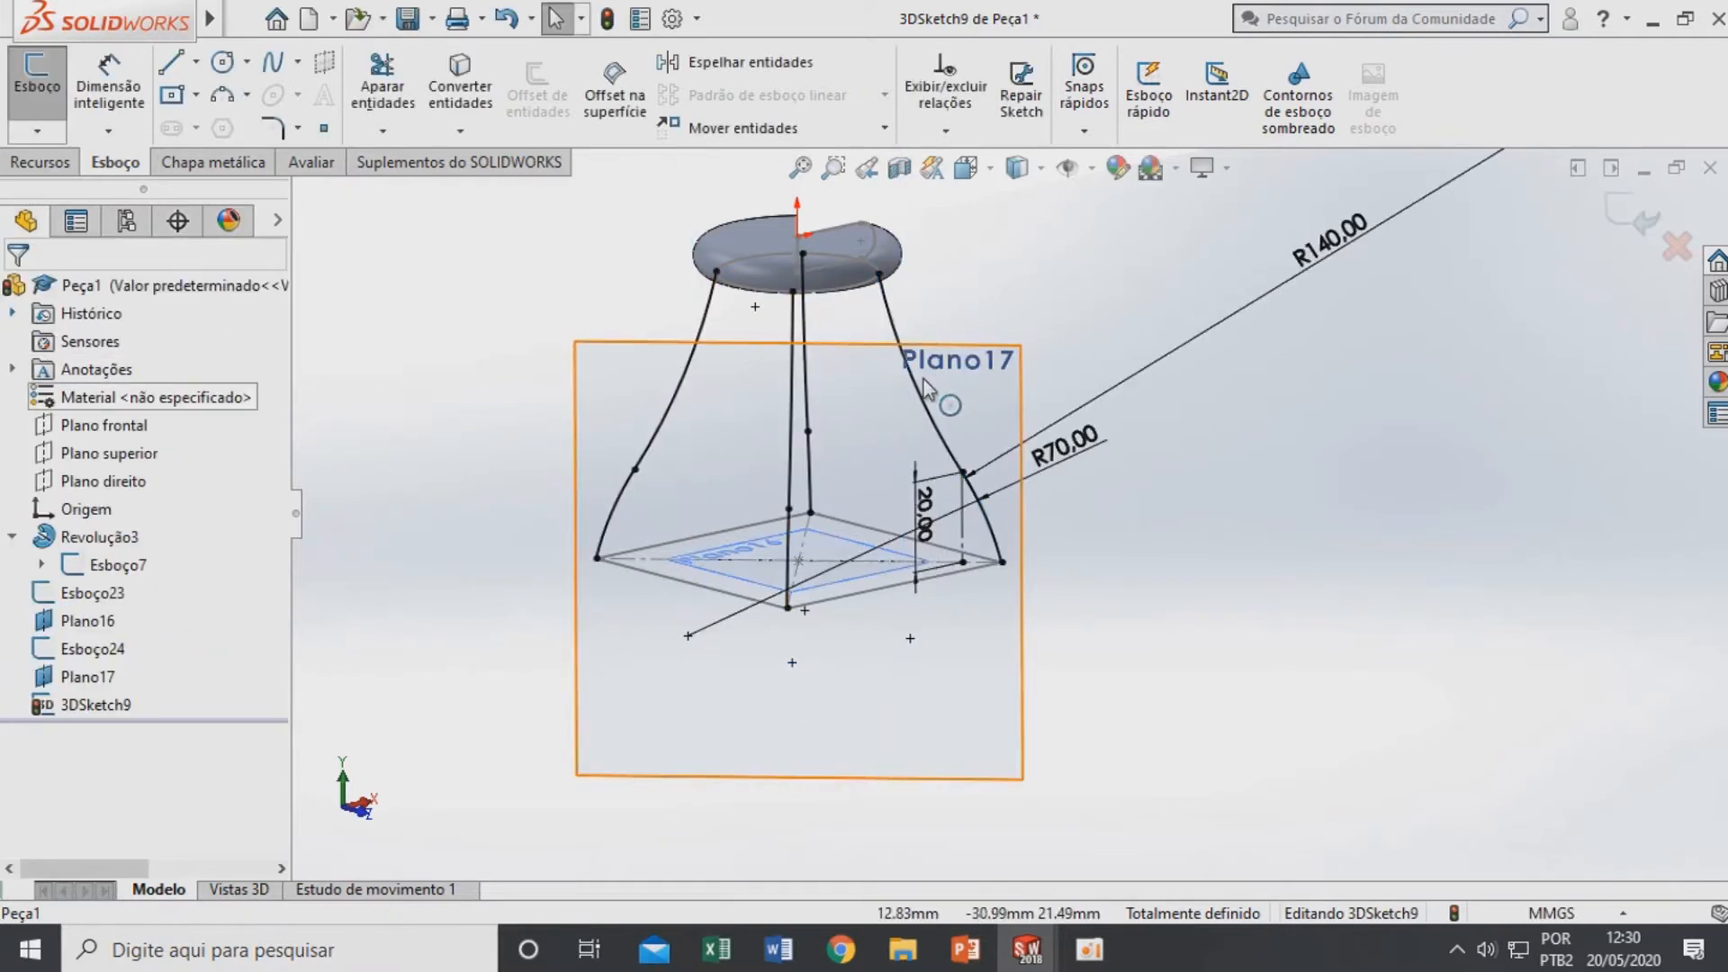
Inspect the four mirrored corner curves and exit the 3D sketch
middle_drag(761, 477, 810, 594)
click(807, 587)
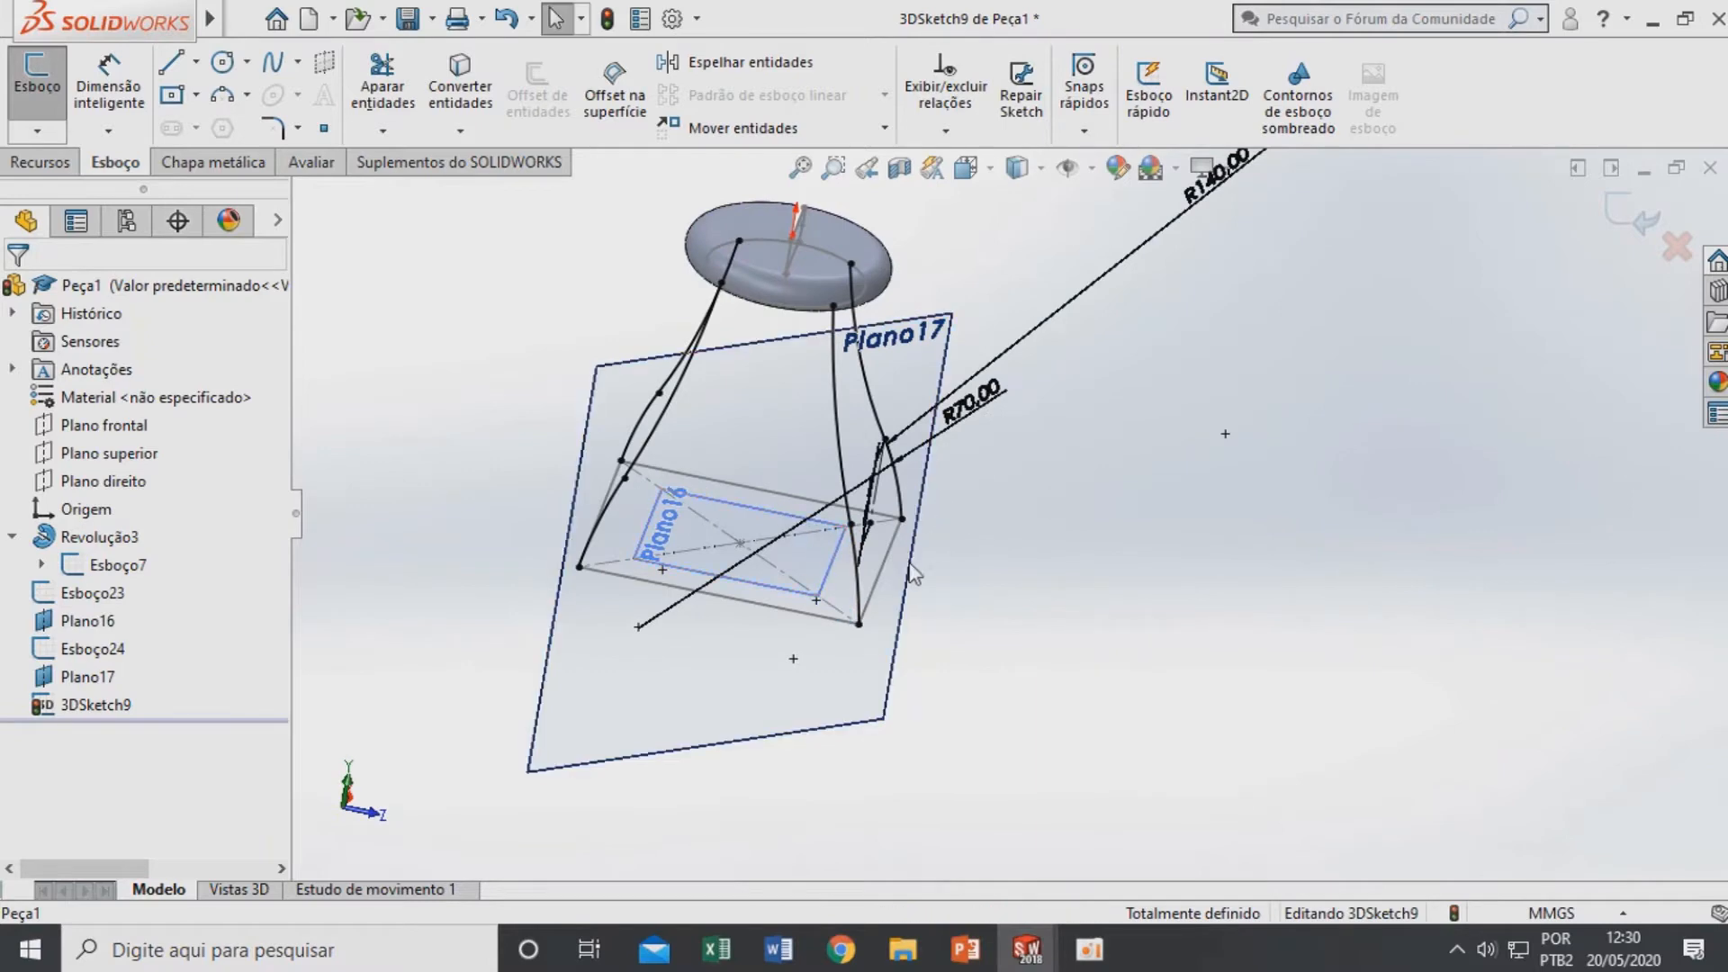
middle_drag(773, 396, 741, 378)
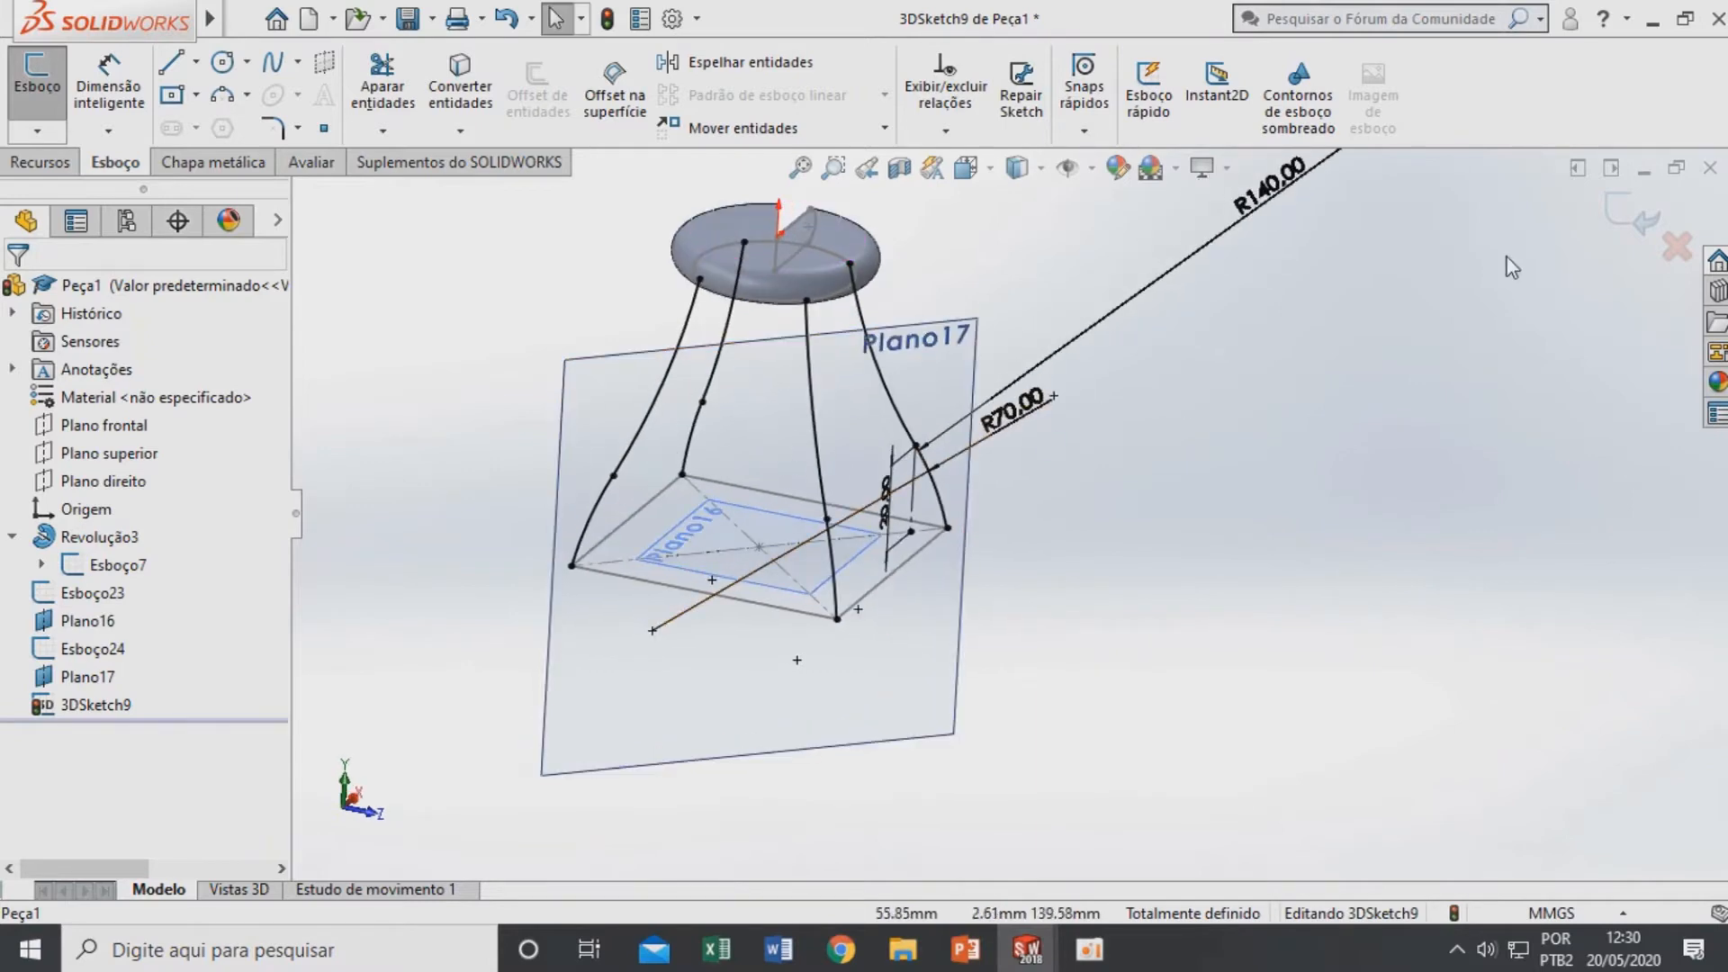
click(1653, 212)
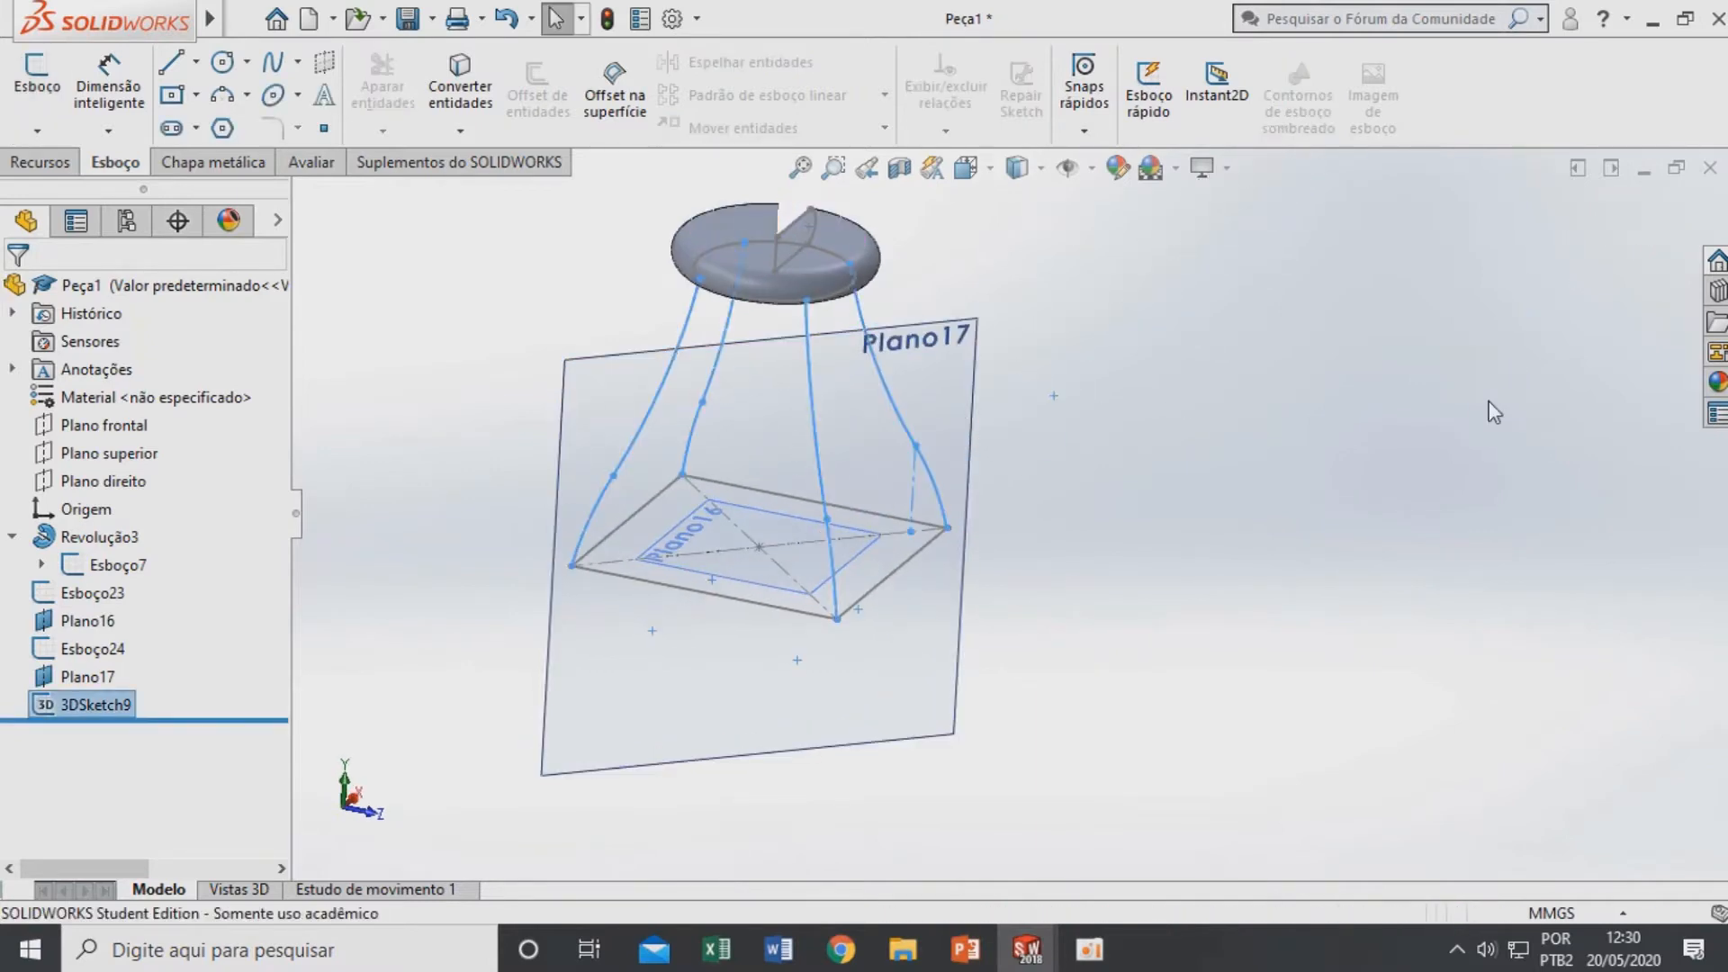
Hide the reference planes Plano17 and Plano16
right_click(581, 402)
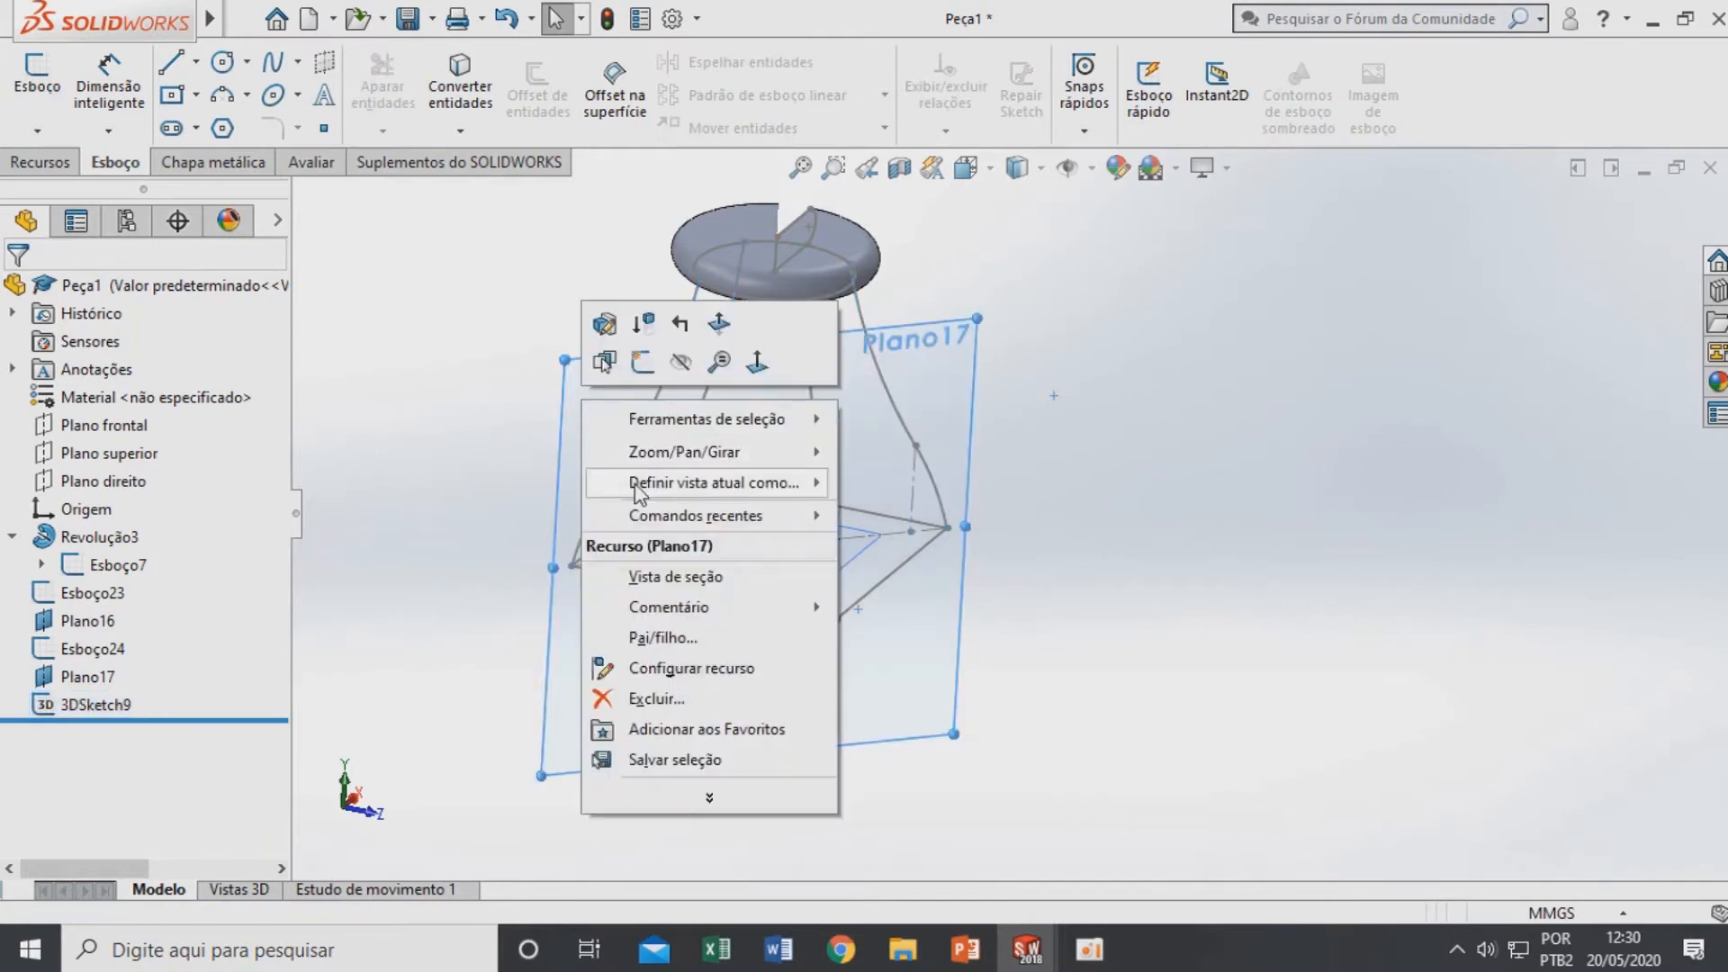
key(Escape)
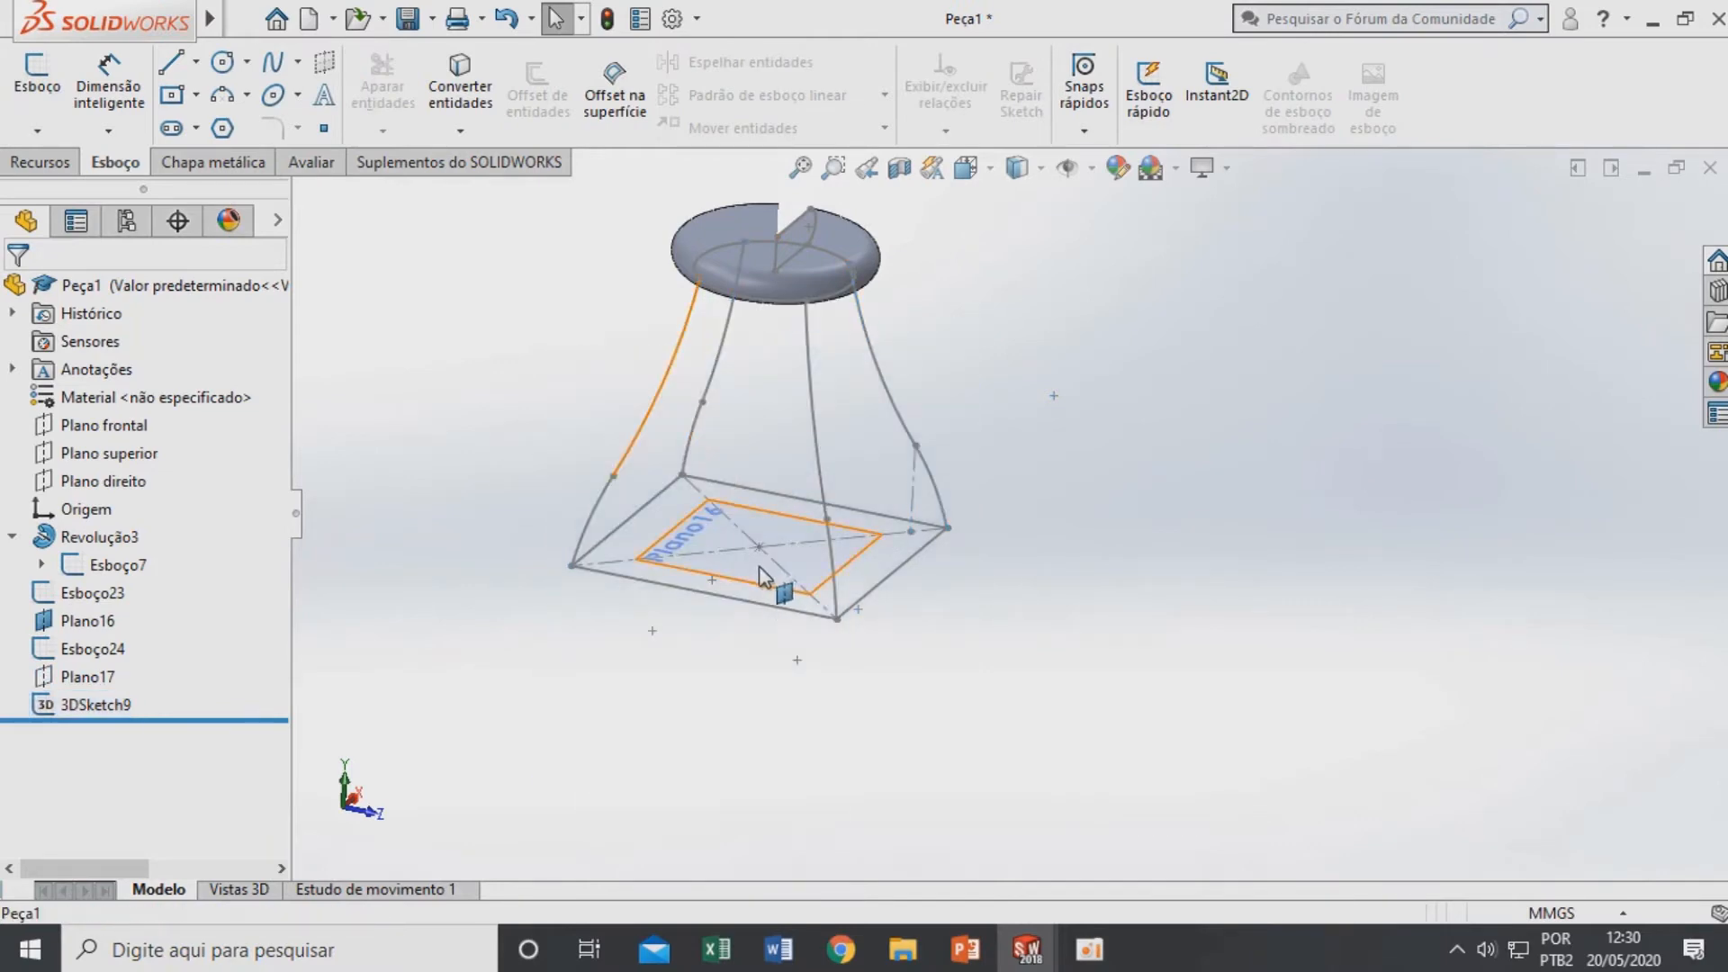
right_click(761, 576)
click(858, 531)
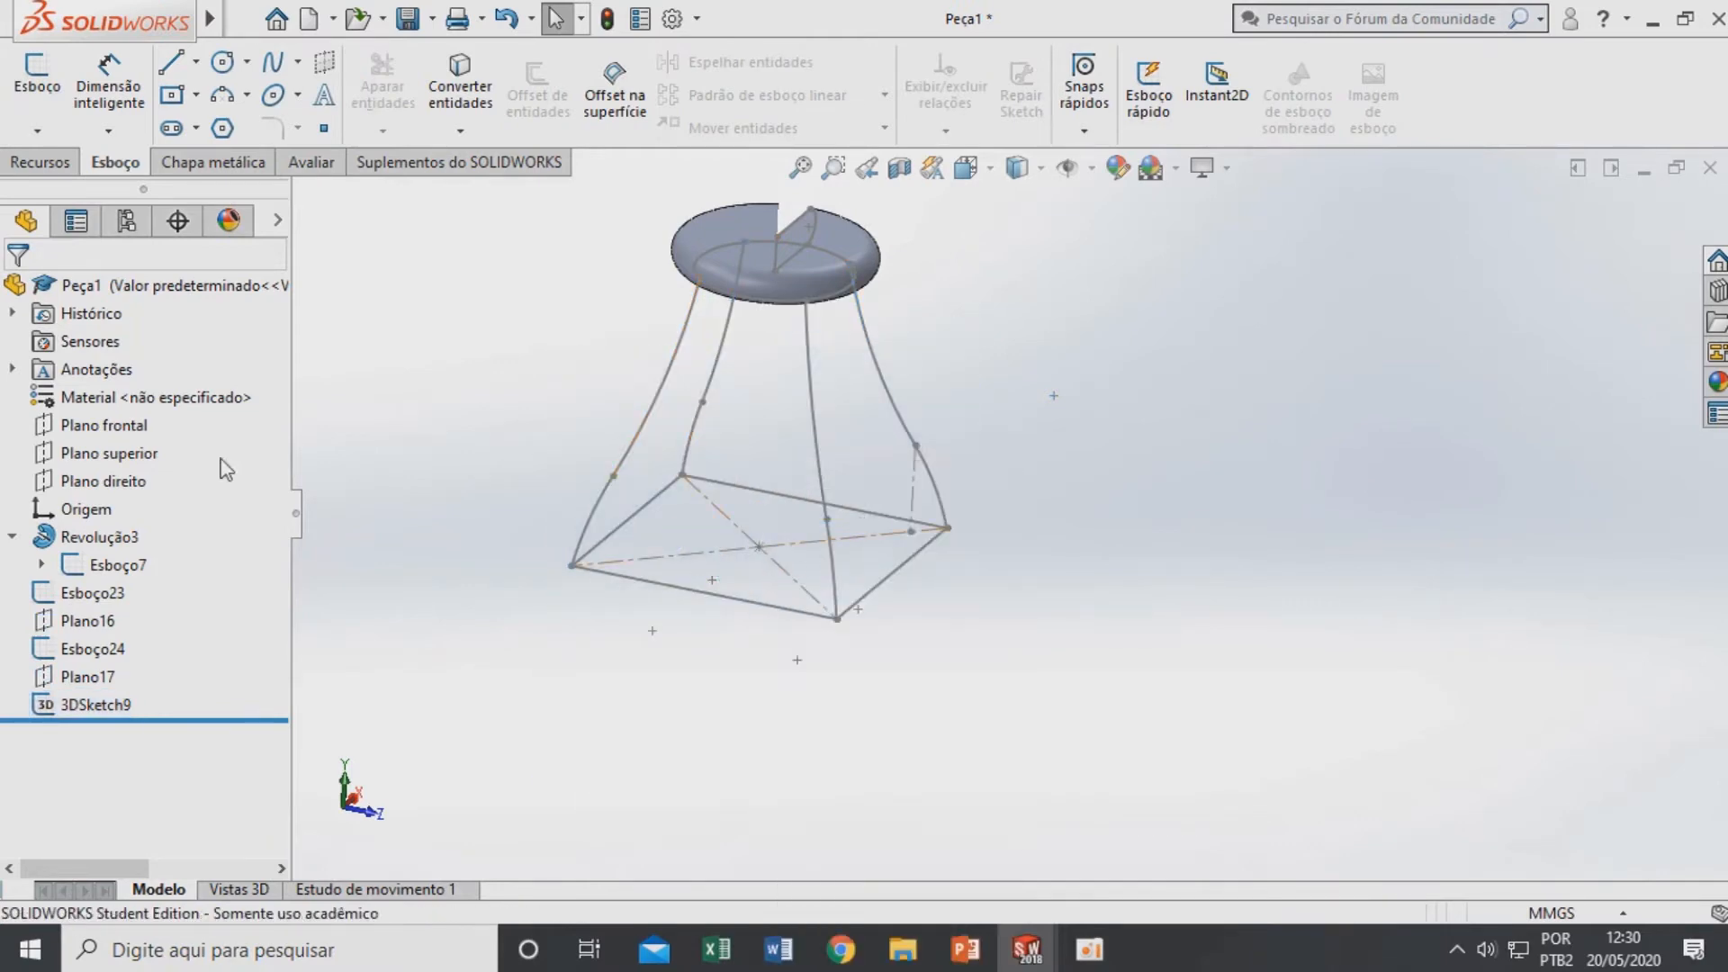
Start a lofted boss using the circle under the rim and the square base sketch as profiles
click(40, 162)
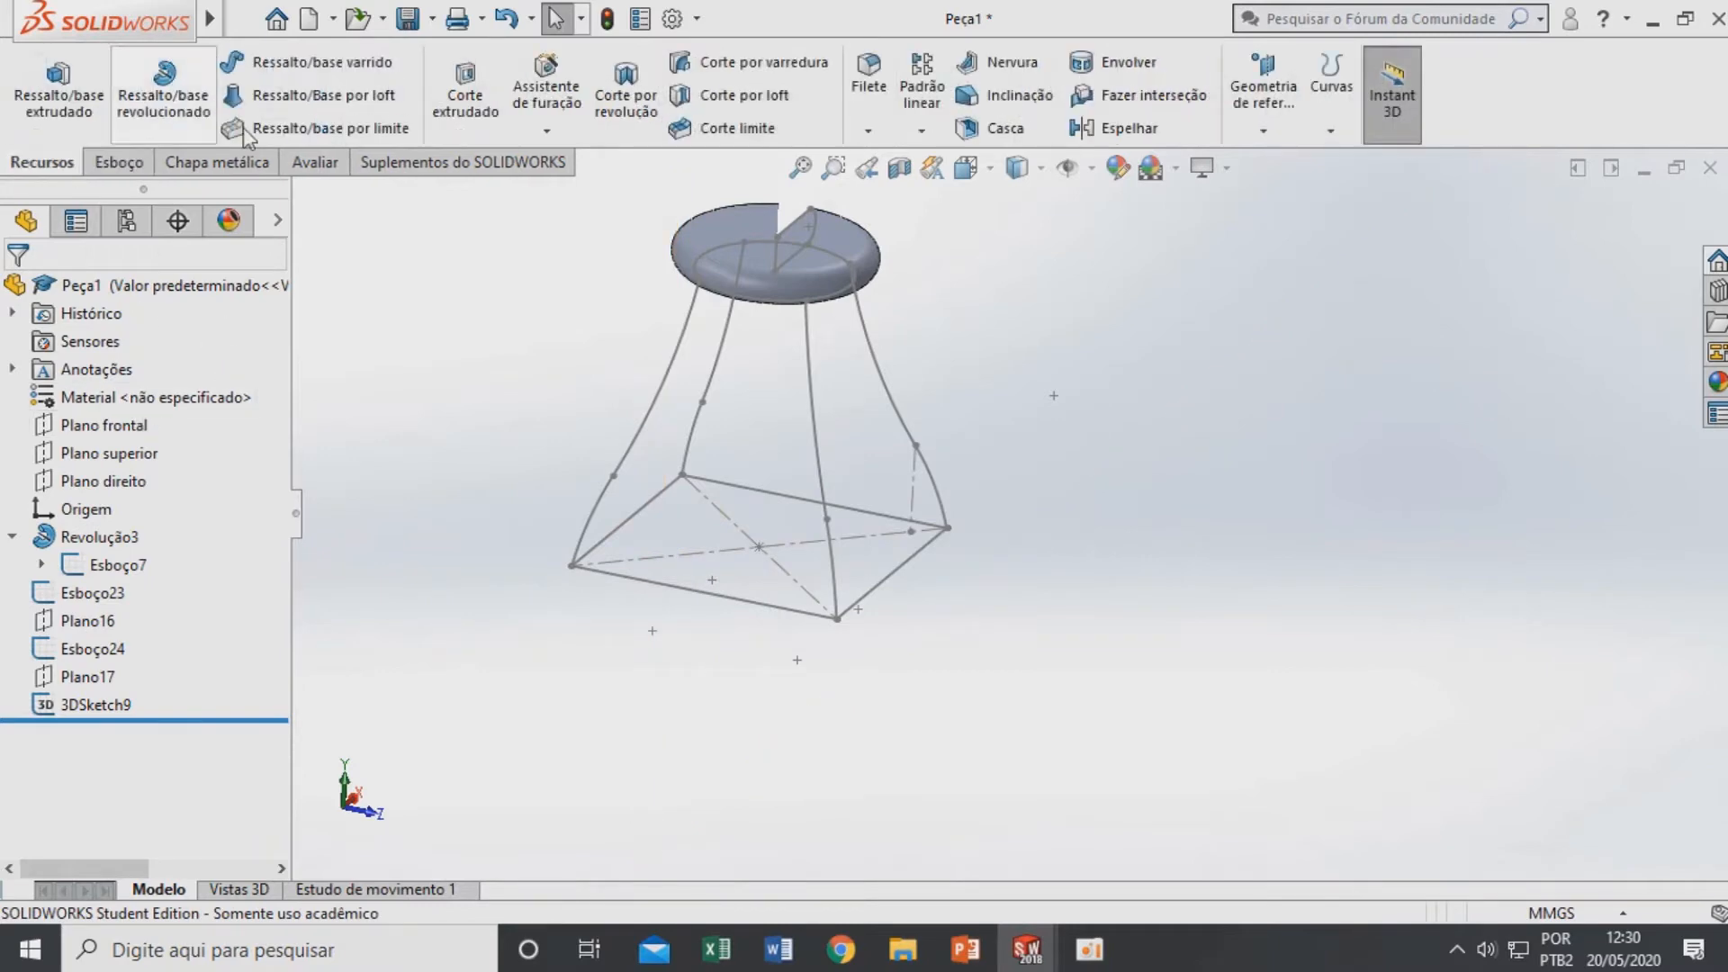
click(306, 94)
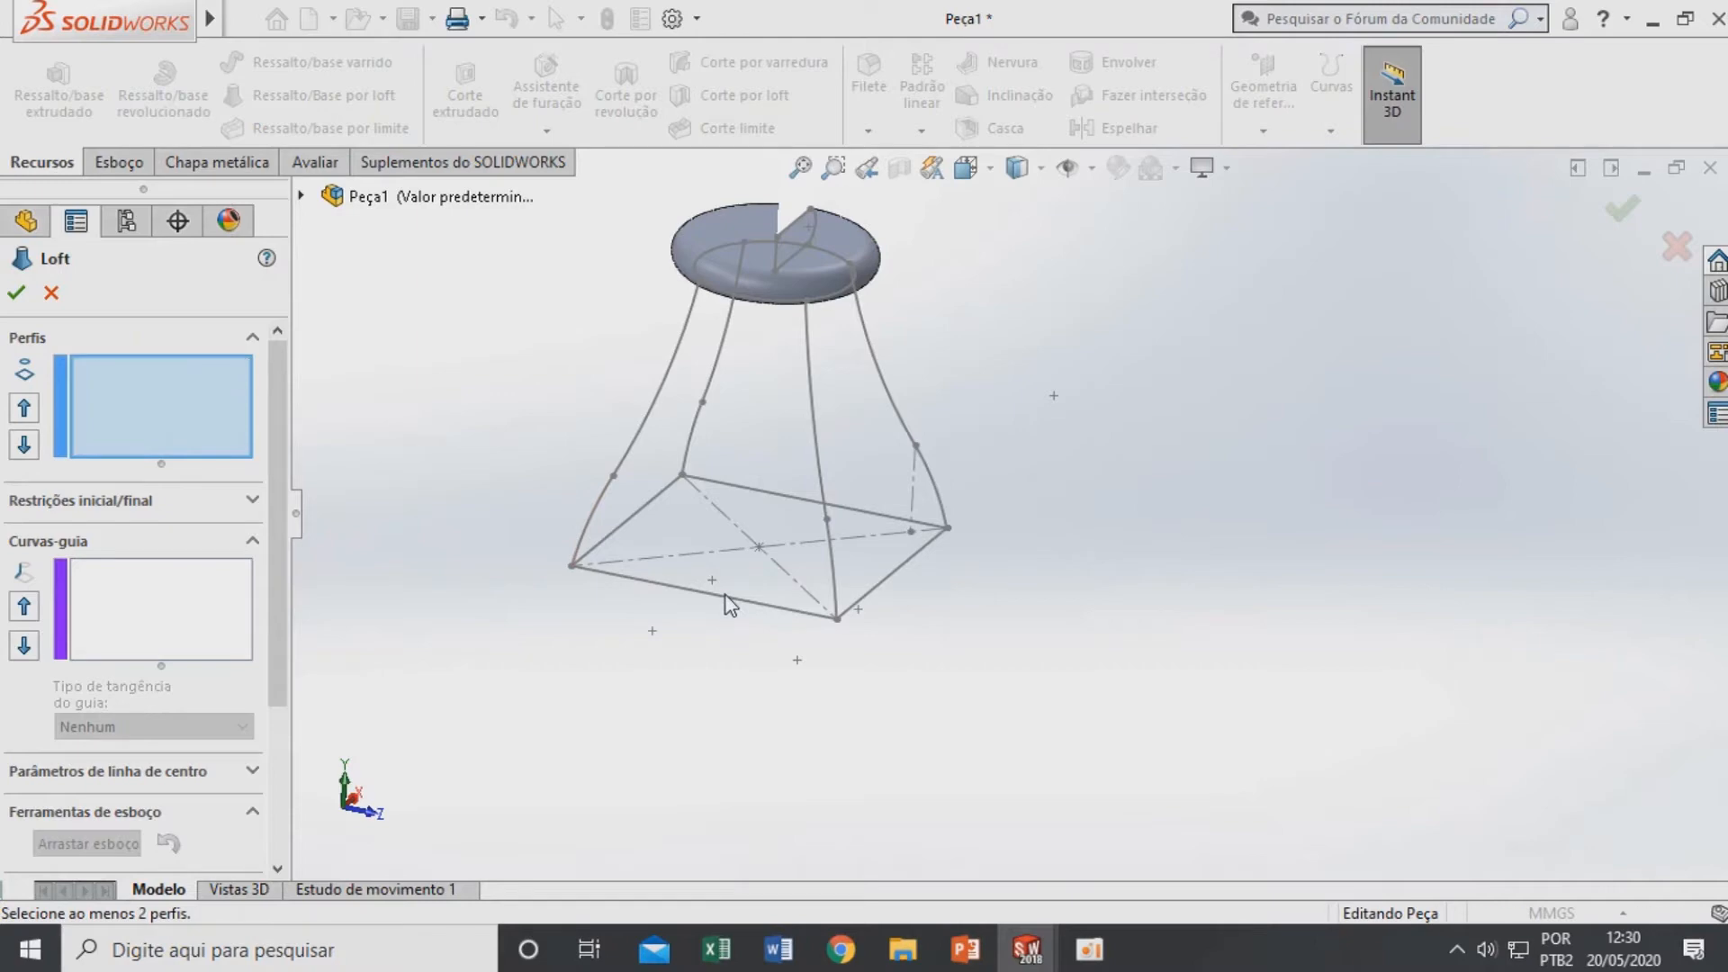
mouse_move(734, 500)
middle_down()
mouse_move(737, 351)
mouse_move(758, 340)
middle_up()
scroll(758, 341, down, 5)
click(890, 402)
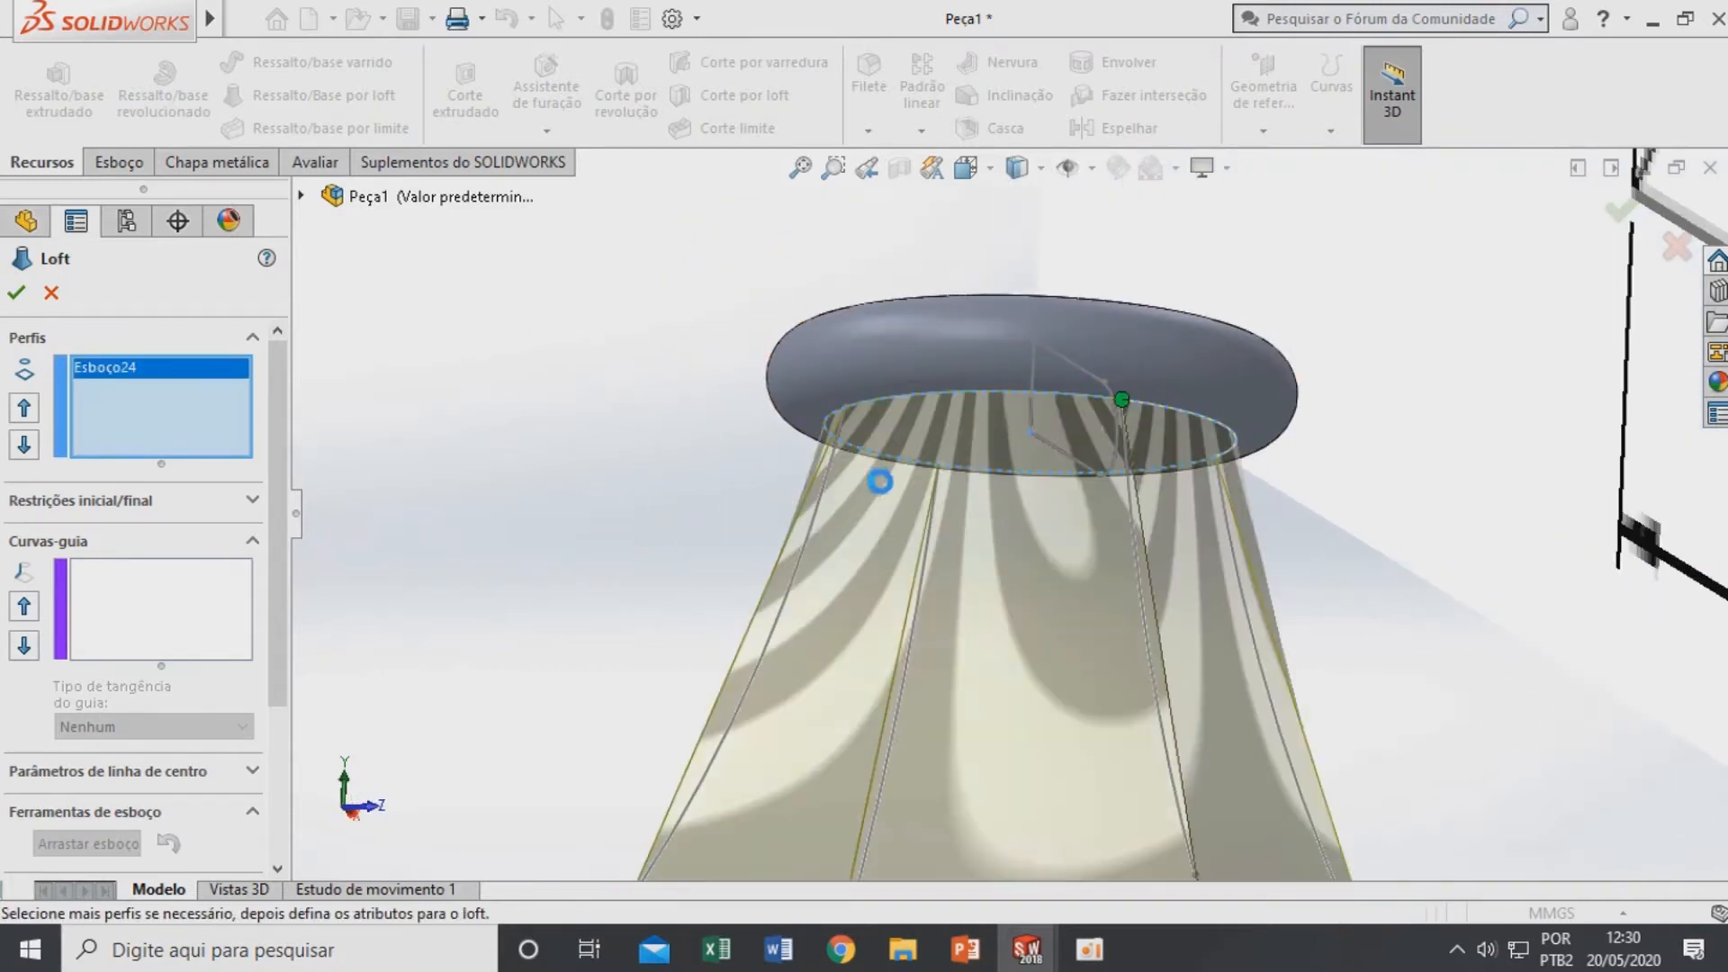
scroll(887, 475, up, 4)
middle_drag(888, 475, 909, 693)
scroll(1150, 649, down, 4)
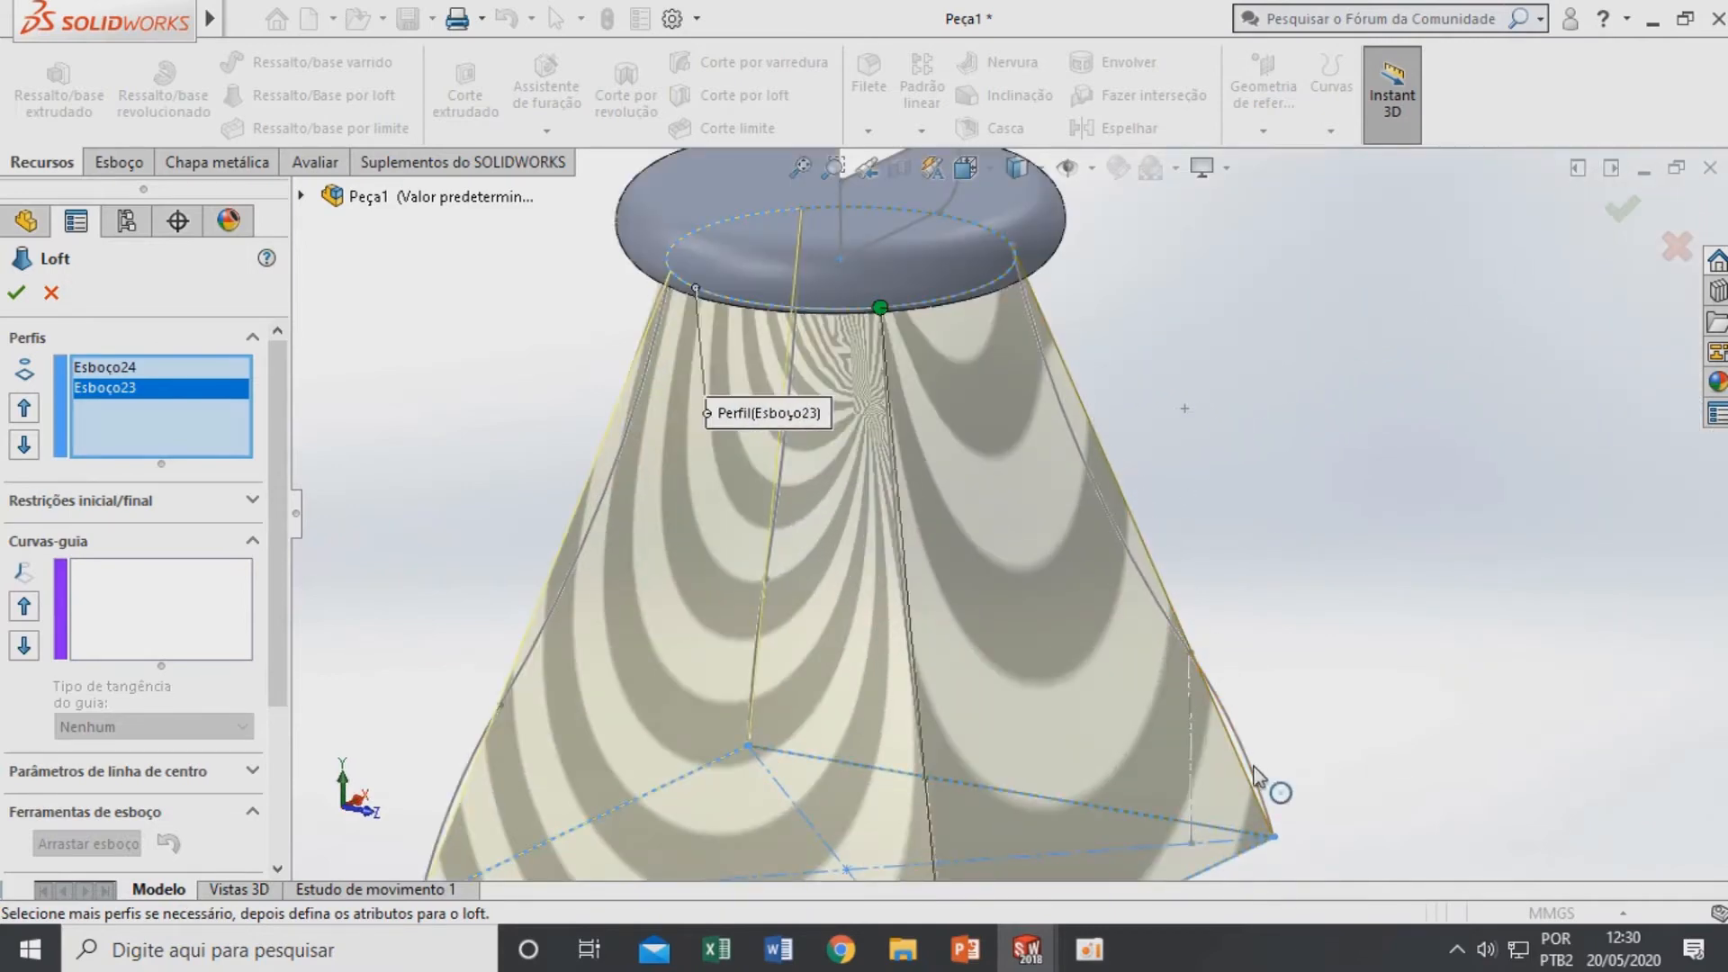
scroll(1154, 684, up, 2)
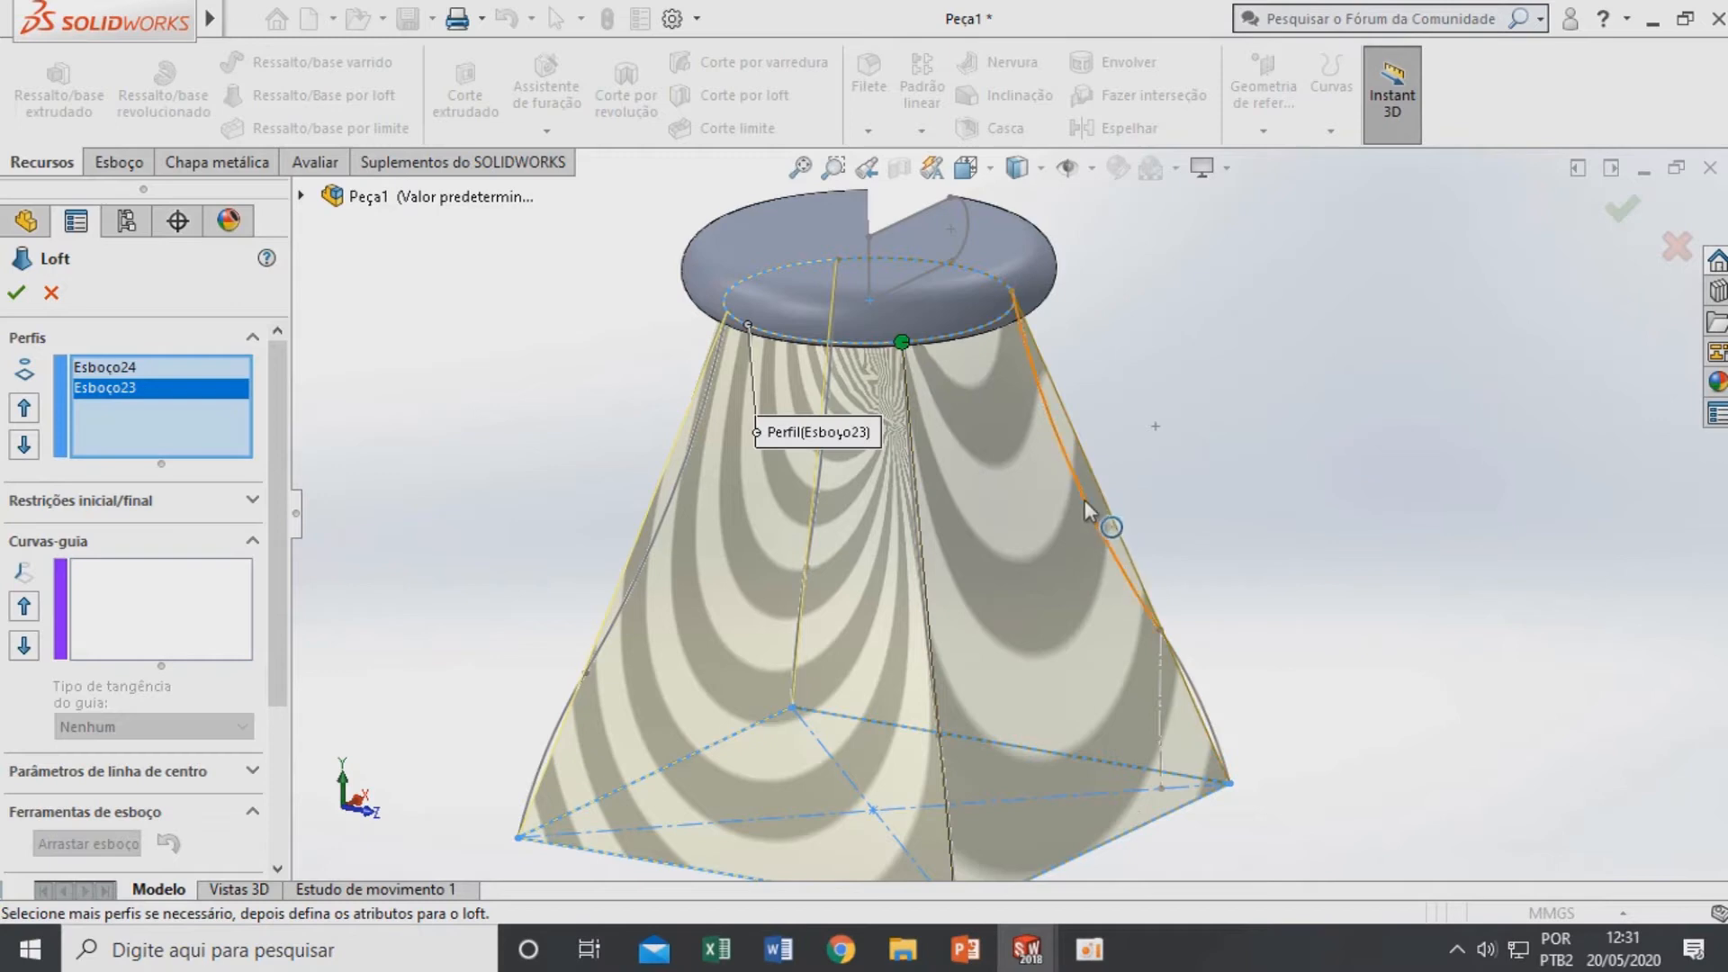
Add the two connected arcs of the corner with the vertical construction line as the loft's first guide curve
click(89, 596)
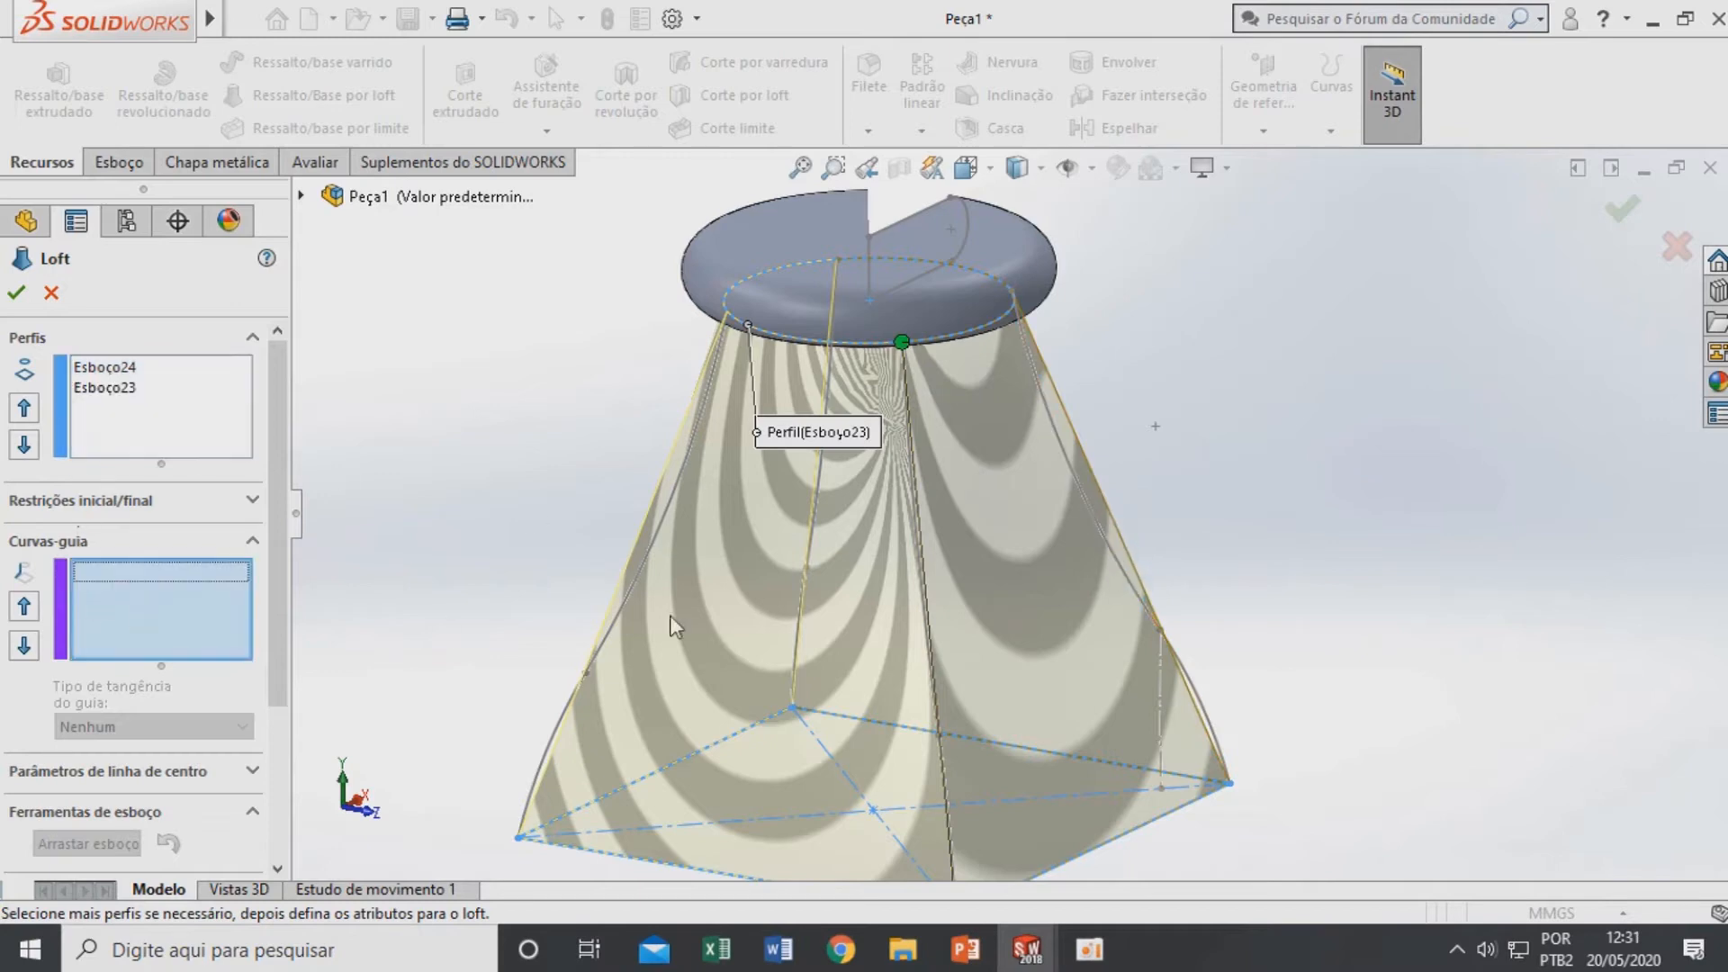
click(1190, 689)
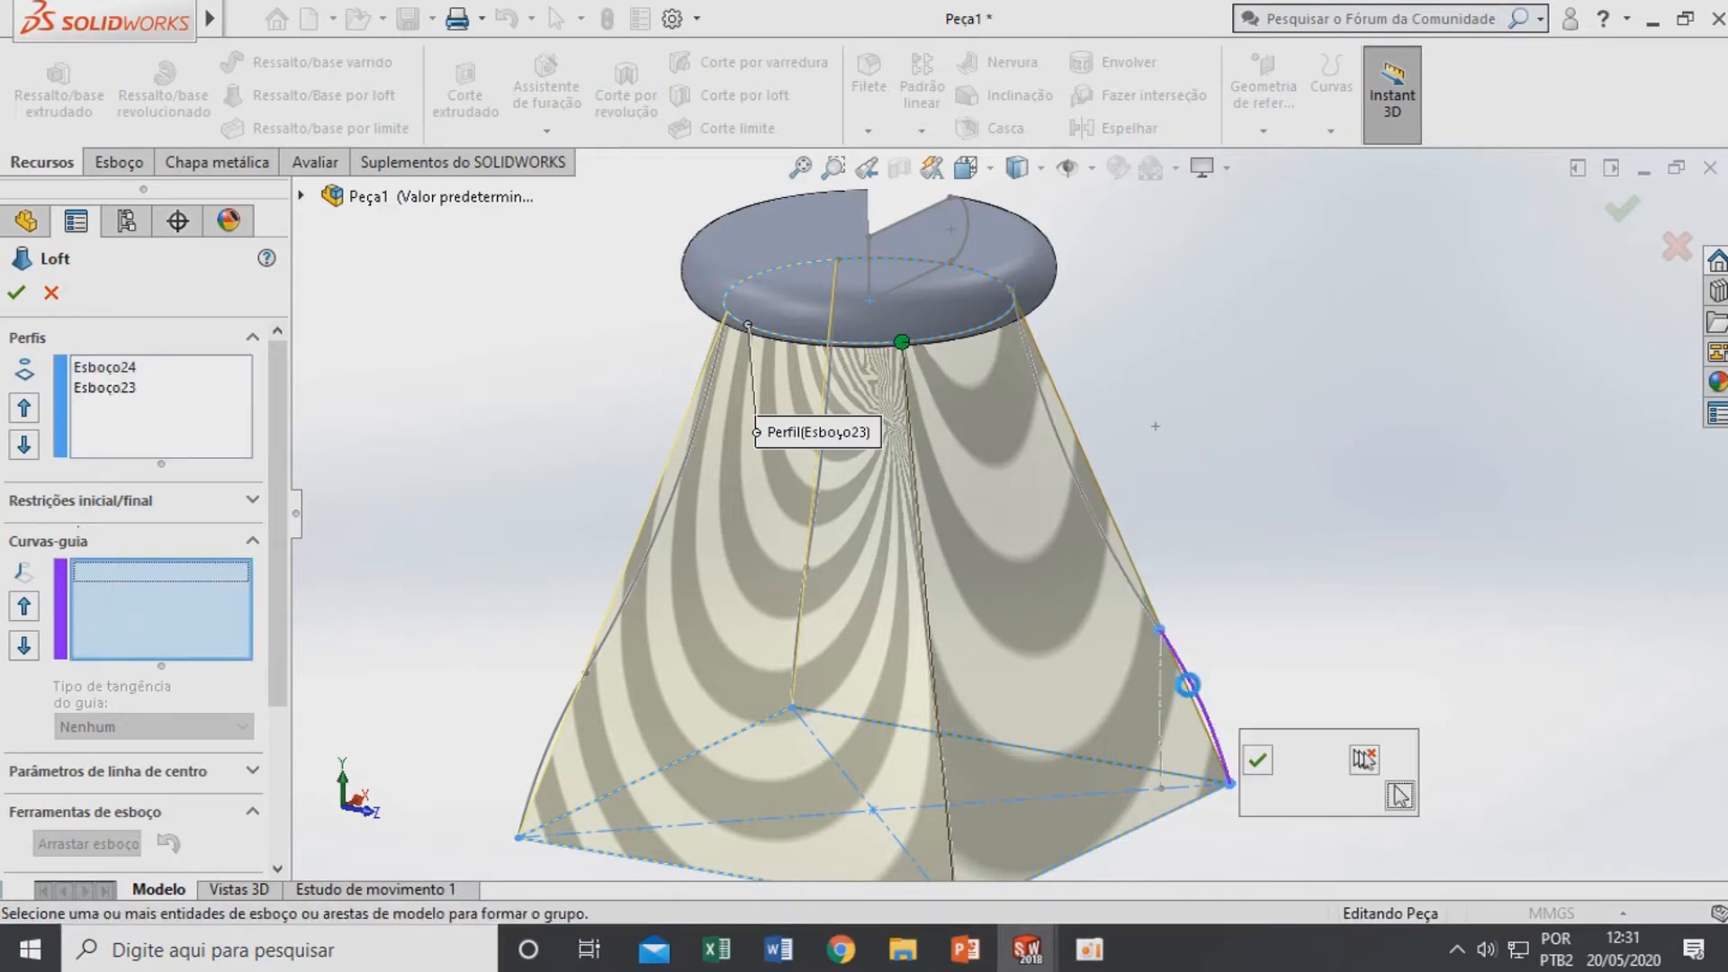
click(1143, 605)
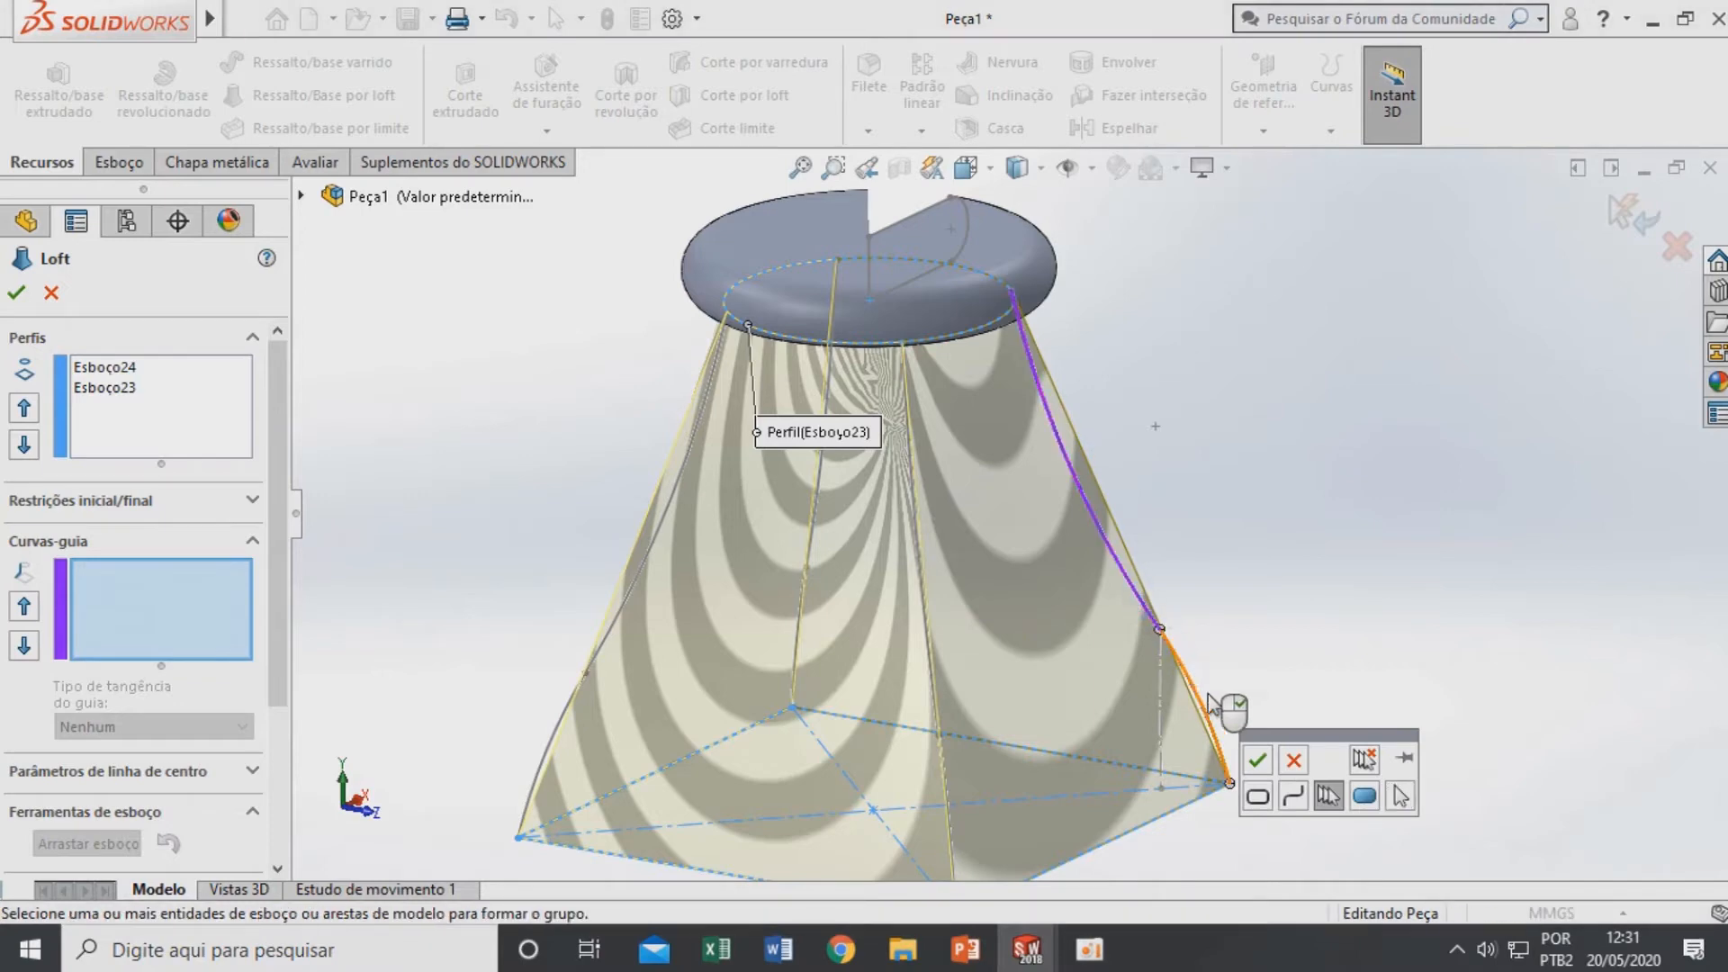
click(1260, 761)
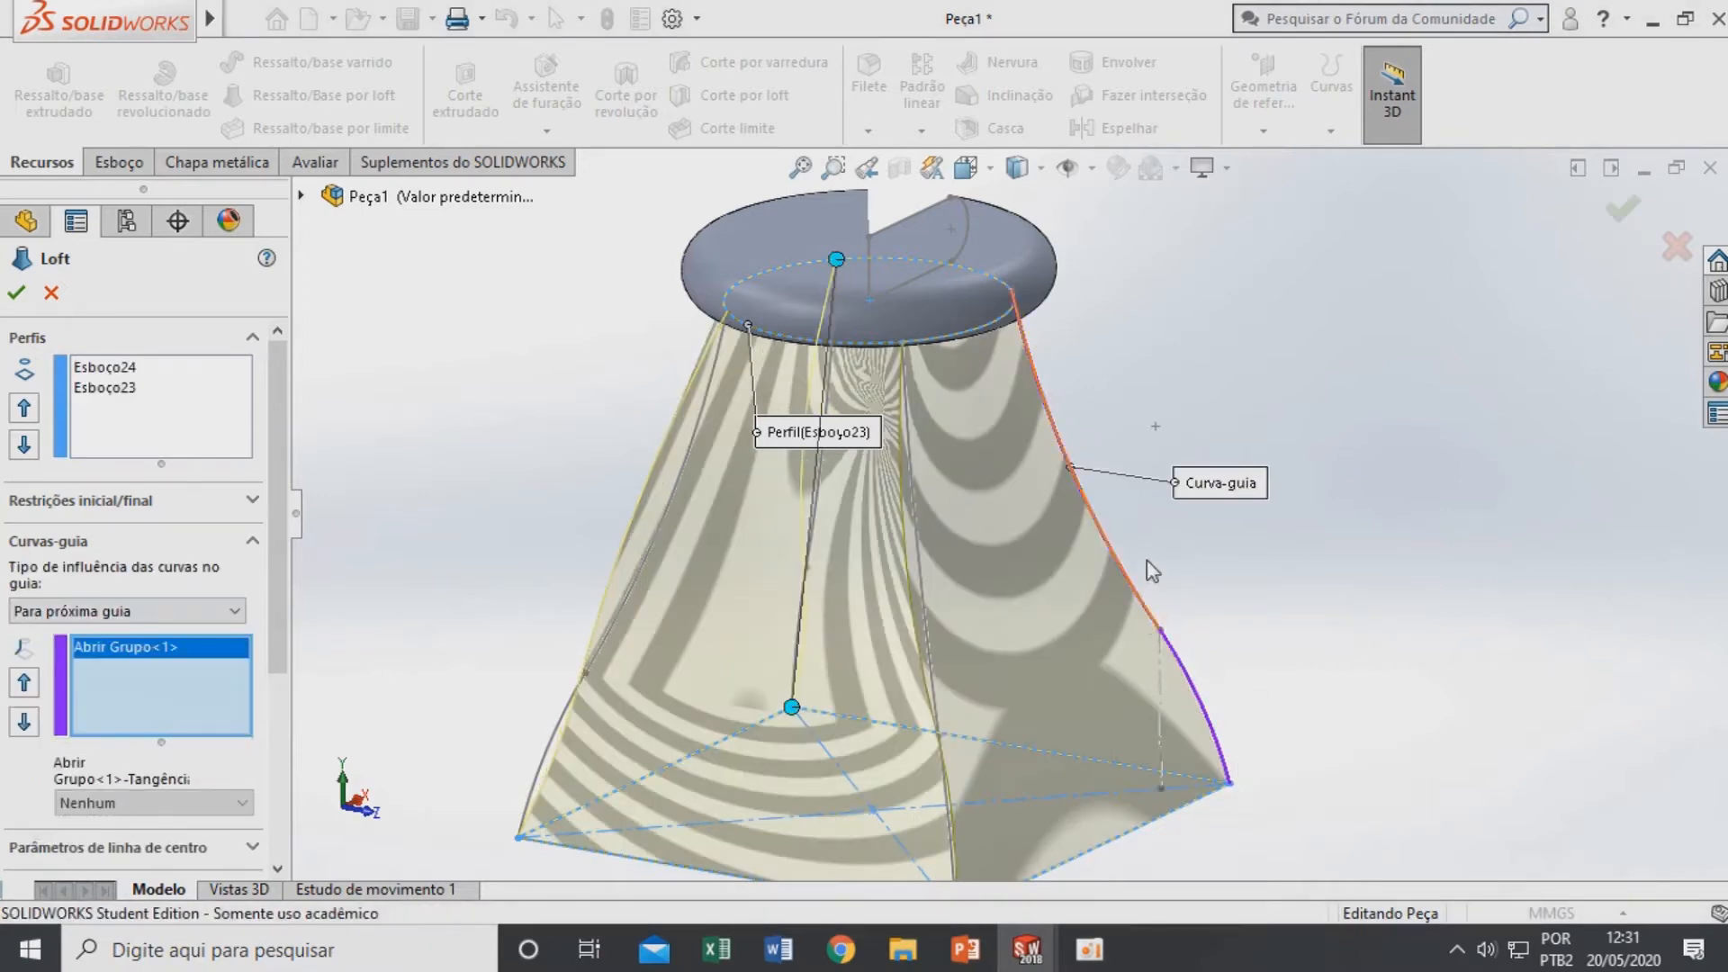
Add the two connected arcs of an adjacent corner as the loft's second guide curve
middle_drag(1259, 761, 1018, 779)
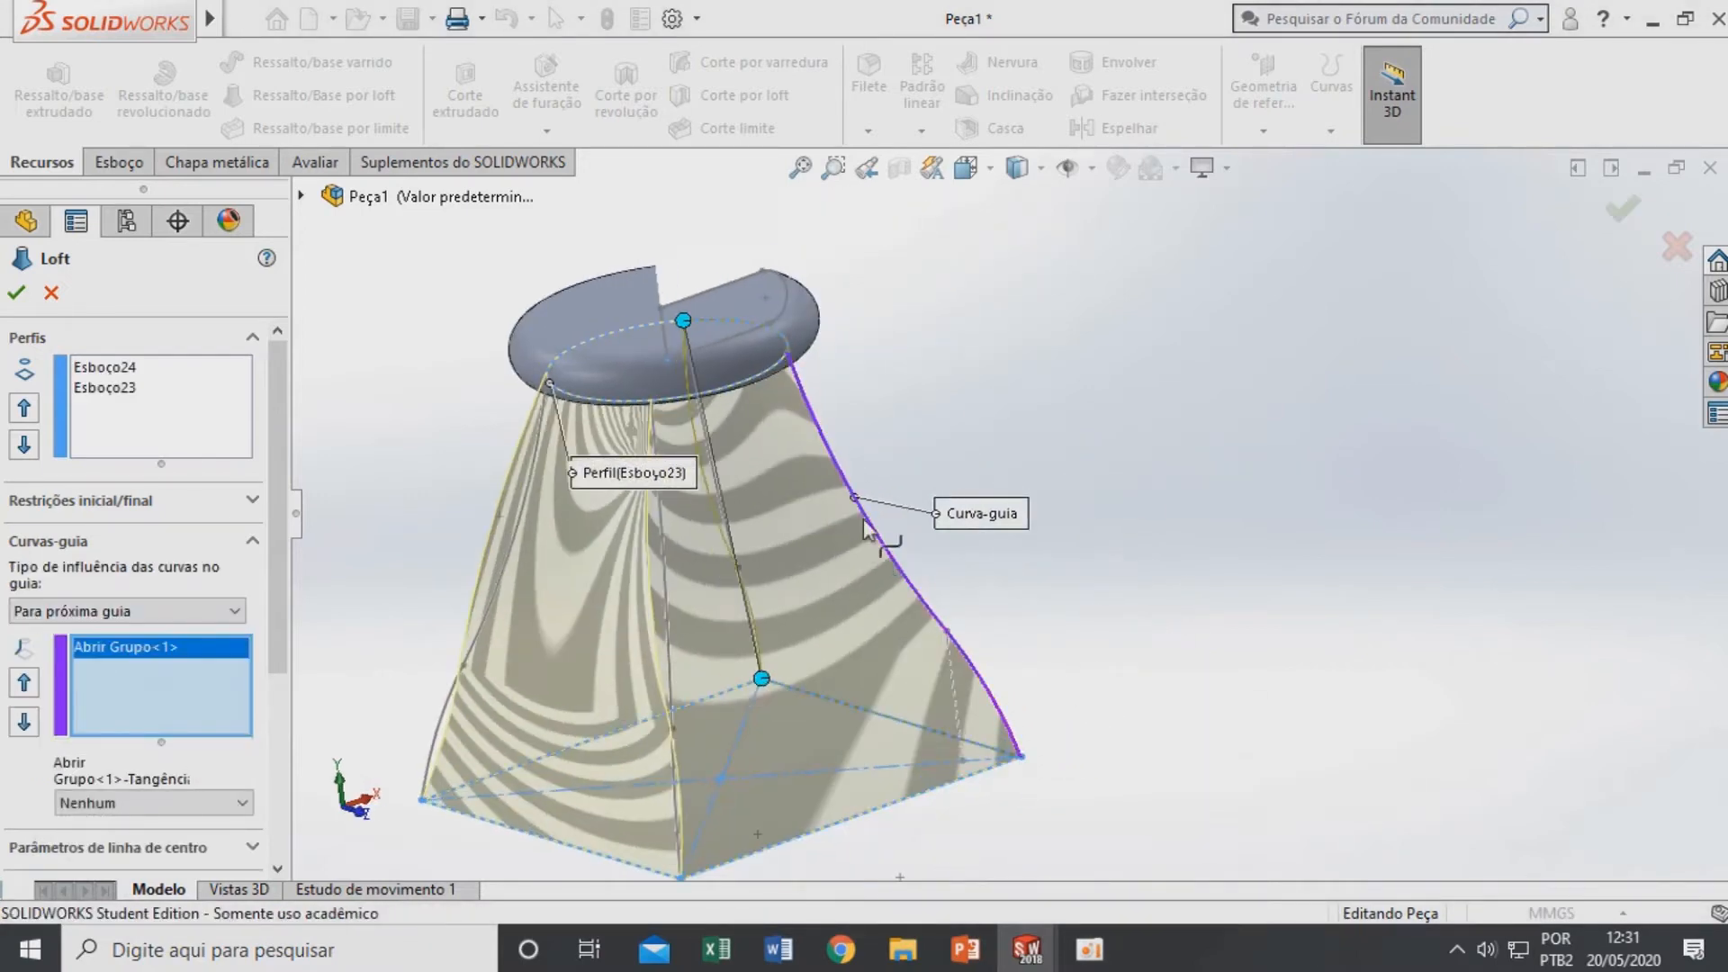
middle_drag(830, 417, 788, 545)
scroll(828, 495, up, 4)
scroll(981, 349, down, 6)
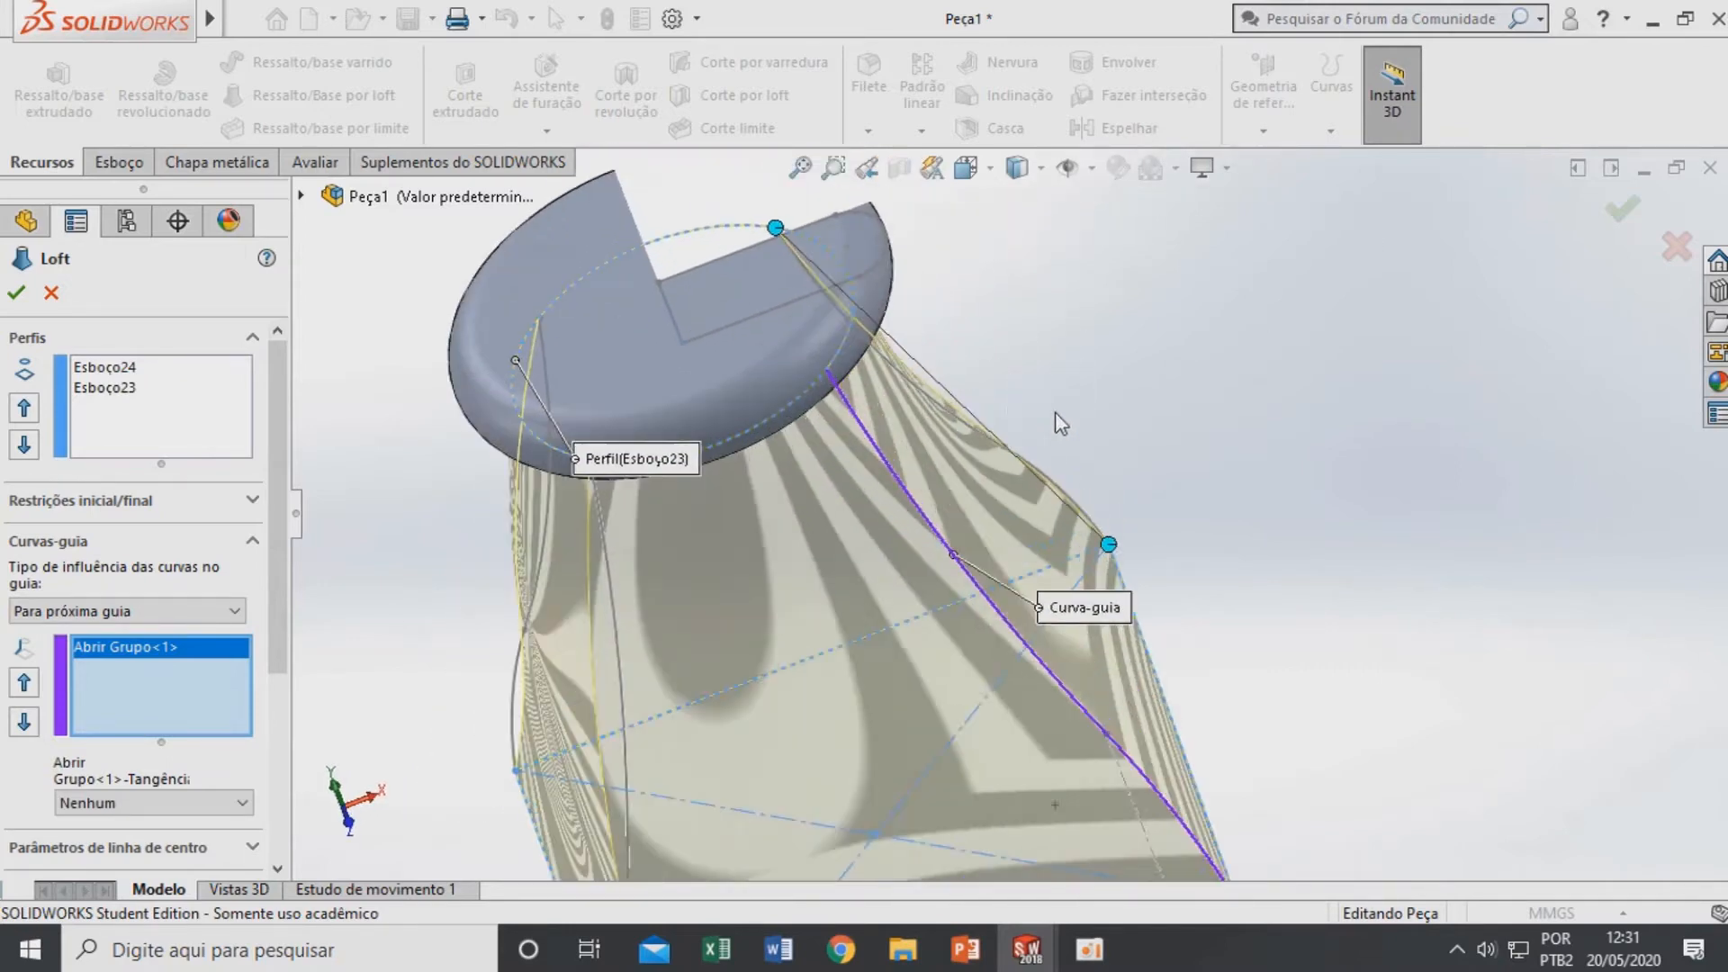
scroll(1061, 423, down, 2)
click(1080, 533)
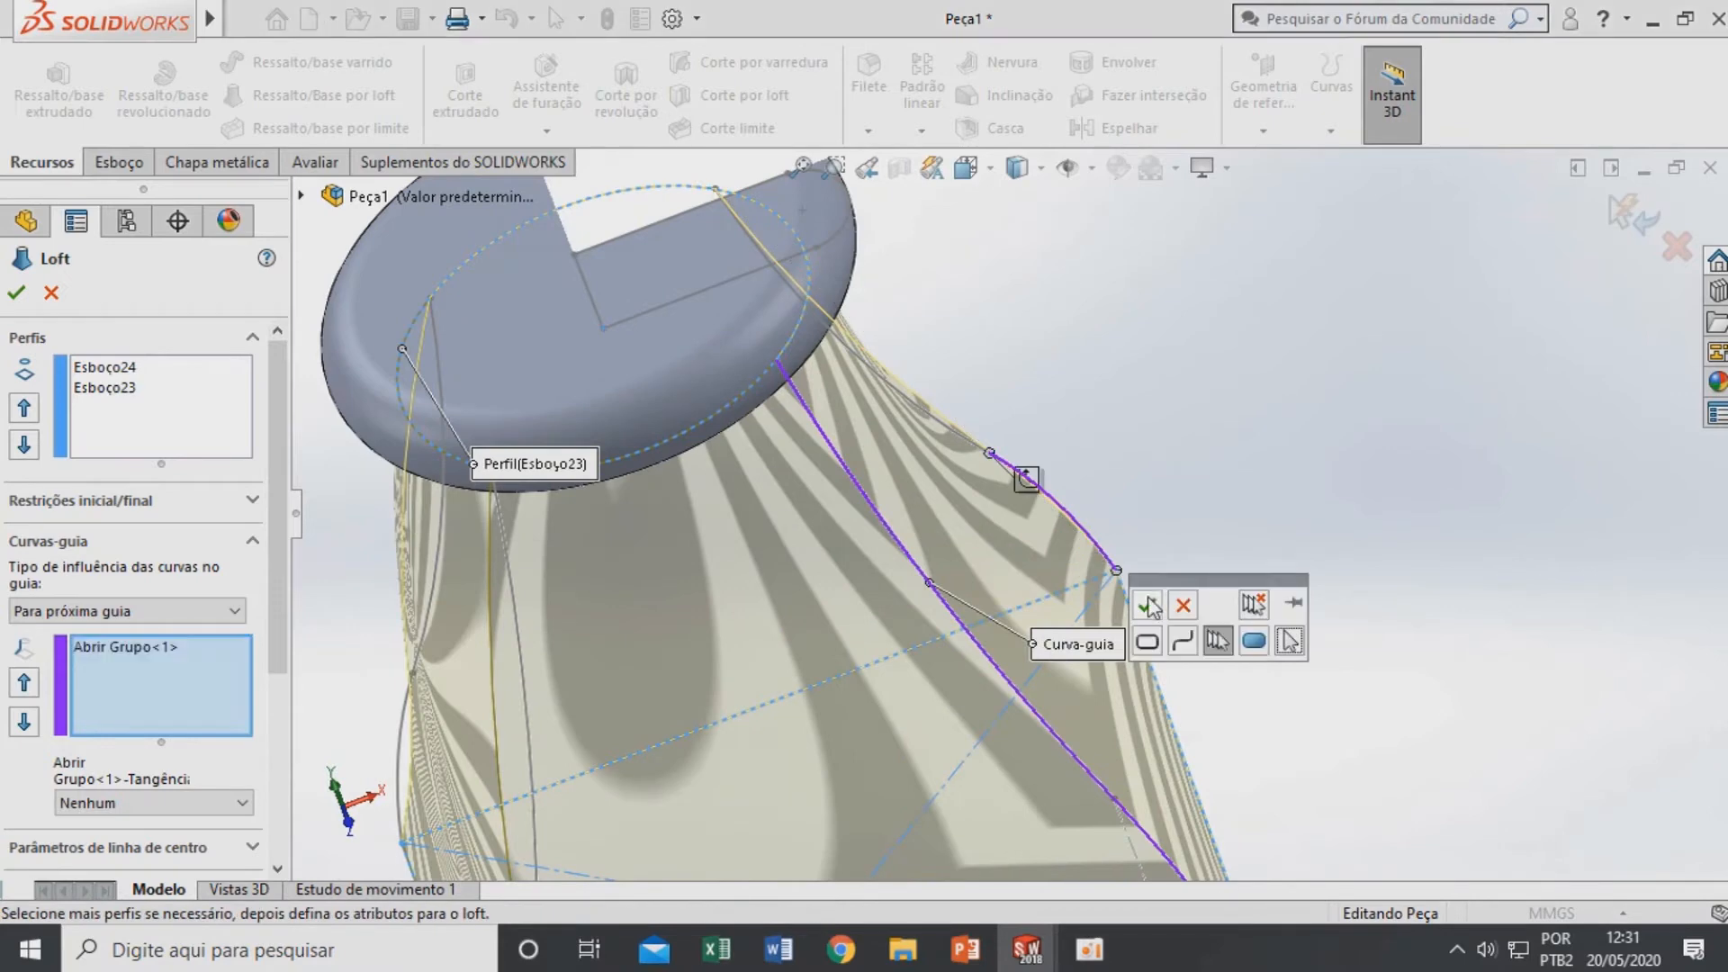
click(1018, 469)
click(1156, 605)
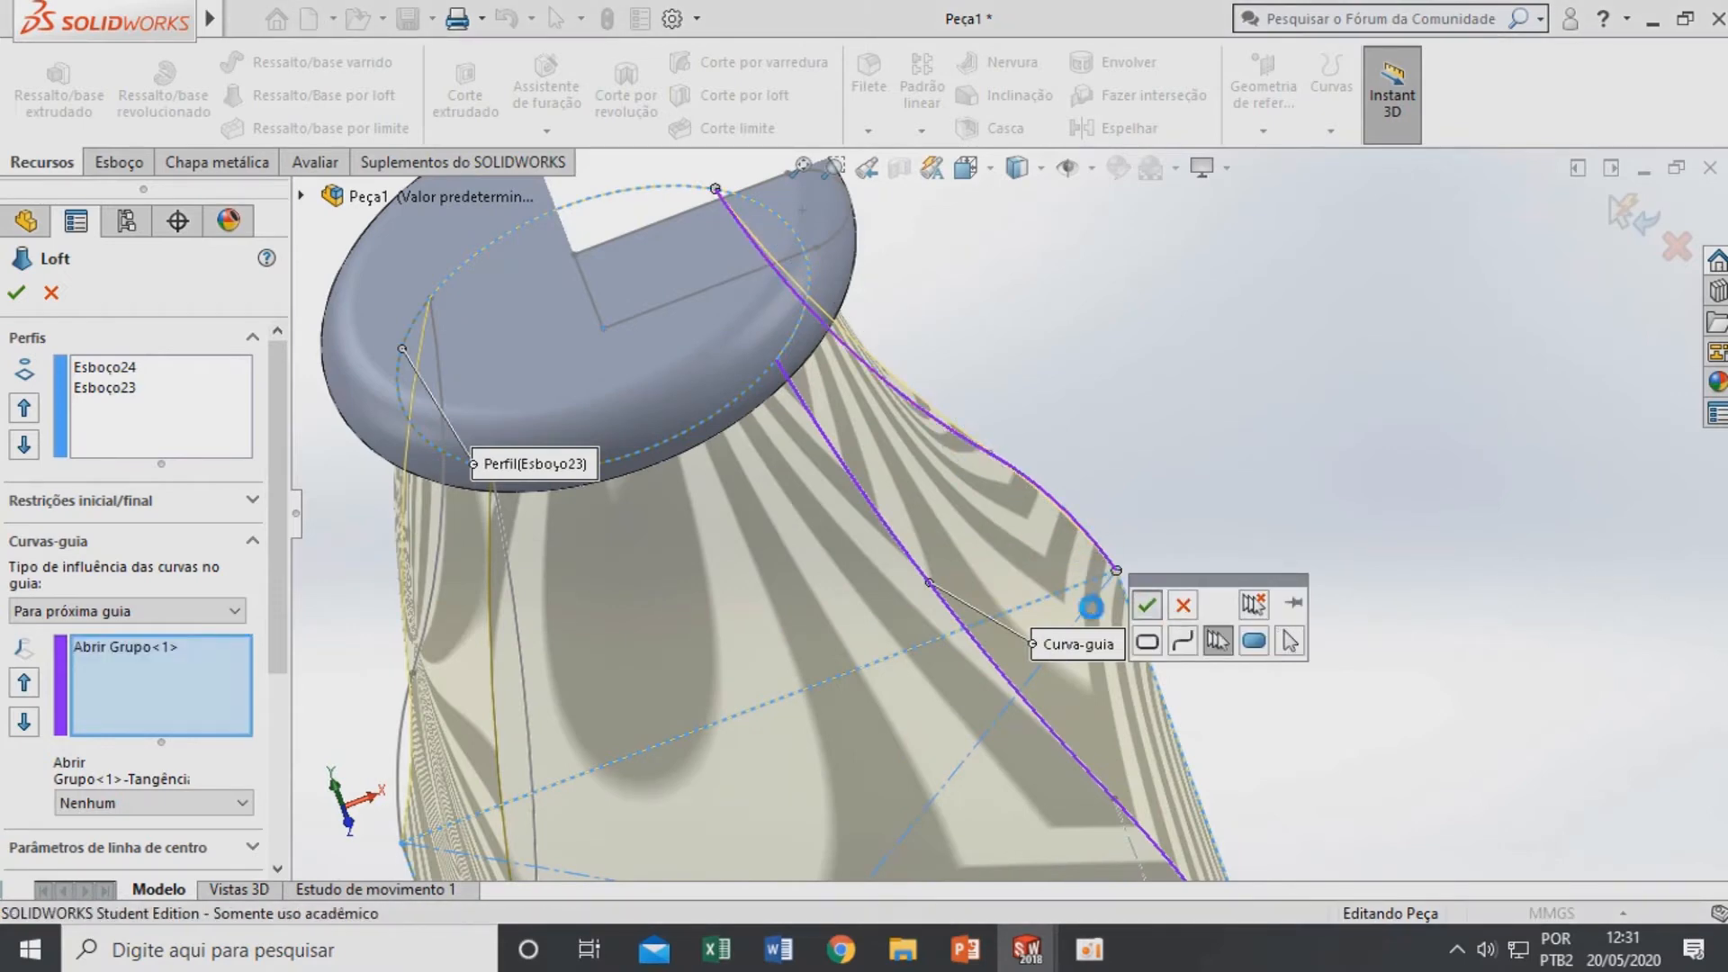
Add the lower and upper arcs of a third corner as another open group guide curve
scroll(908, 621, up, 4)
middle_drag(907, 618, 900, 601)
scroll(618, 731, down, 6)
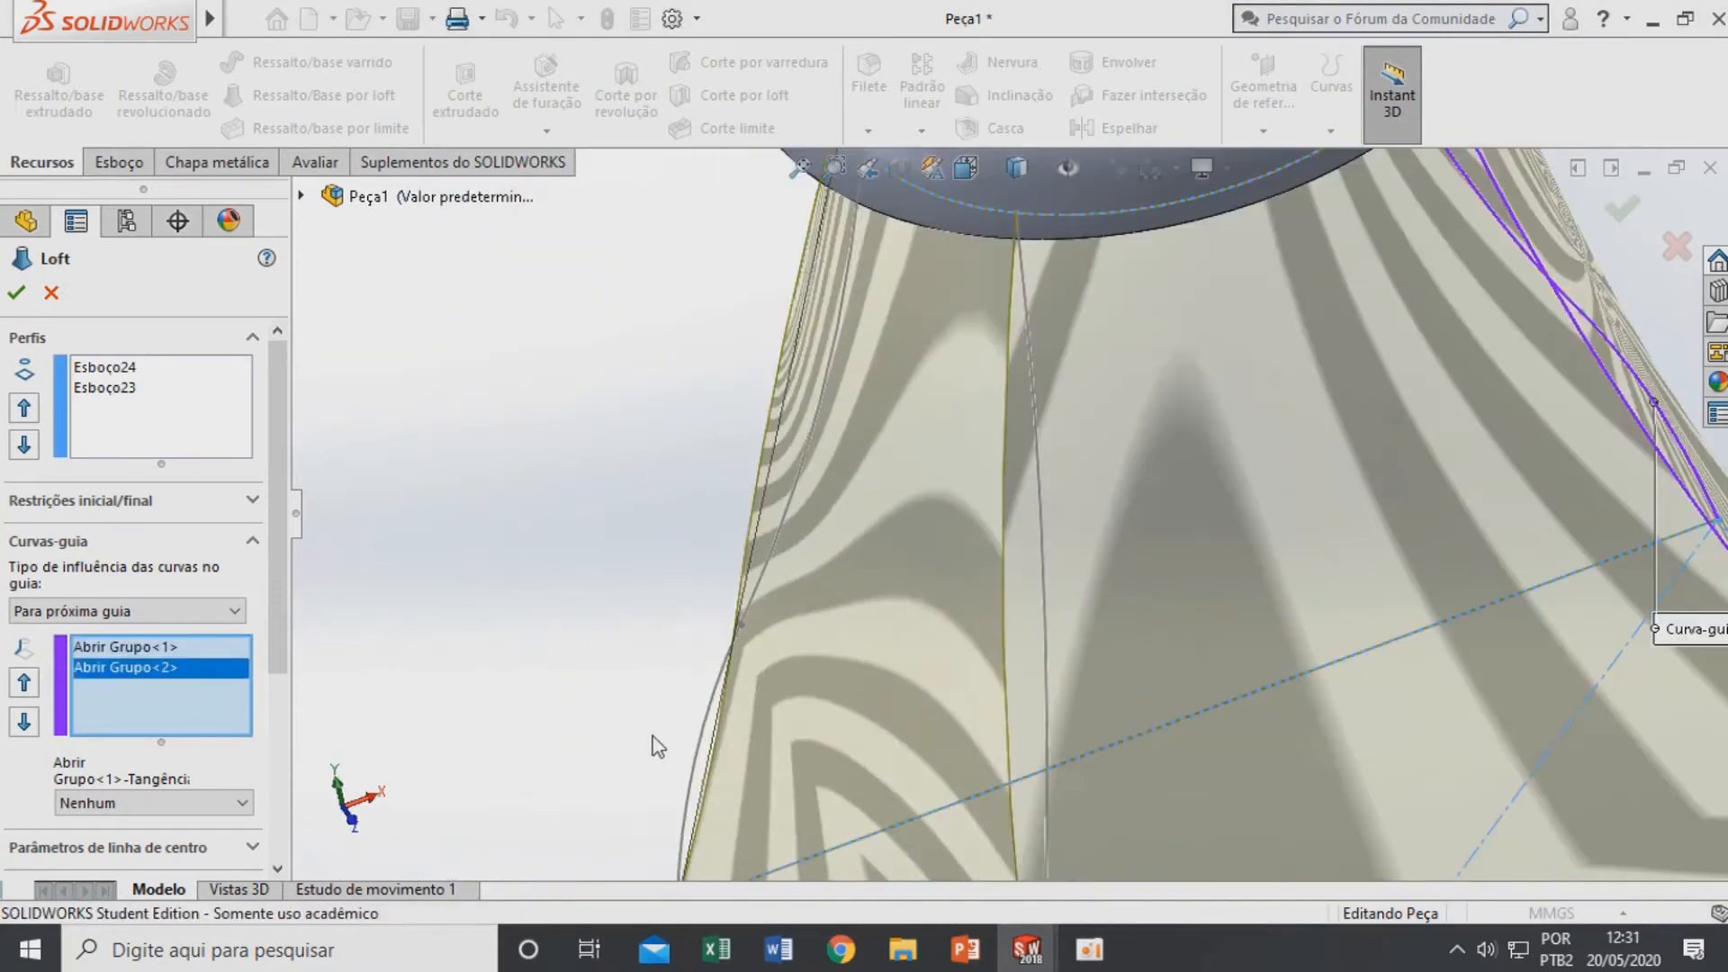
click(693, 766)
click(767, 601)
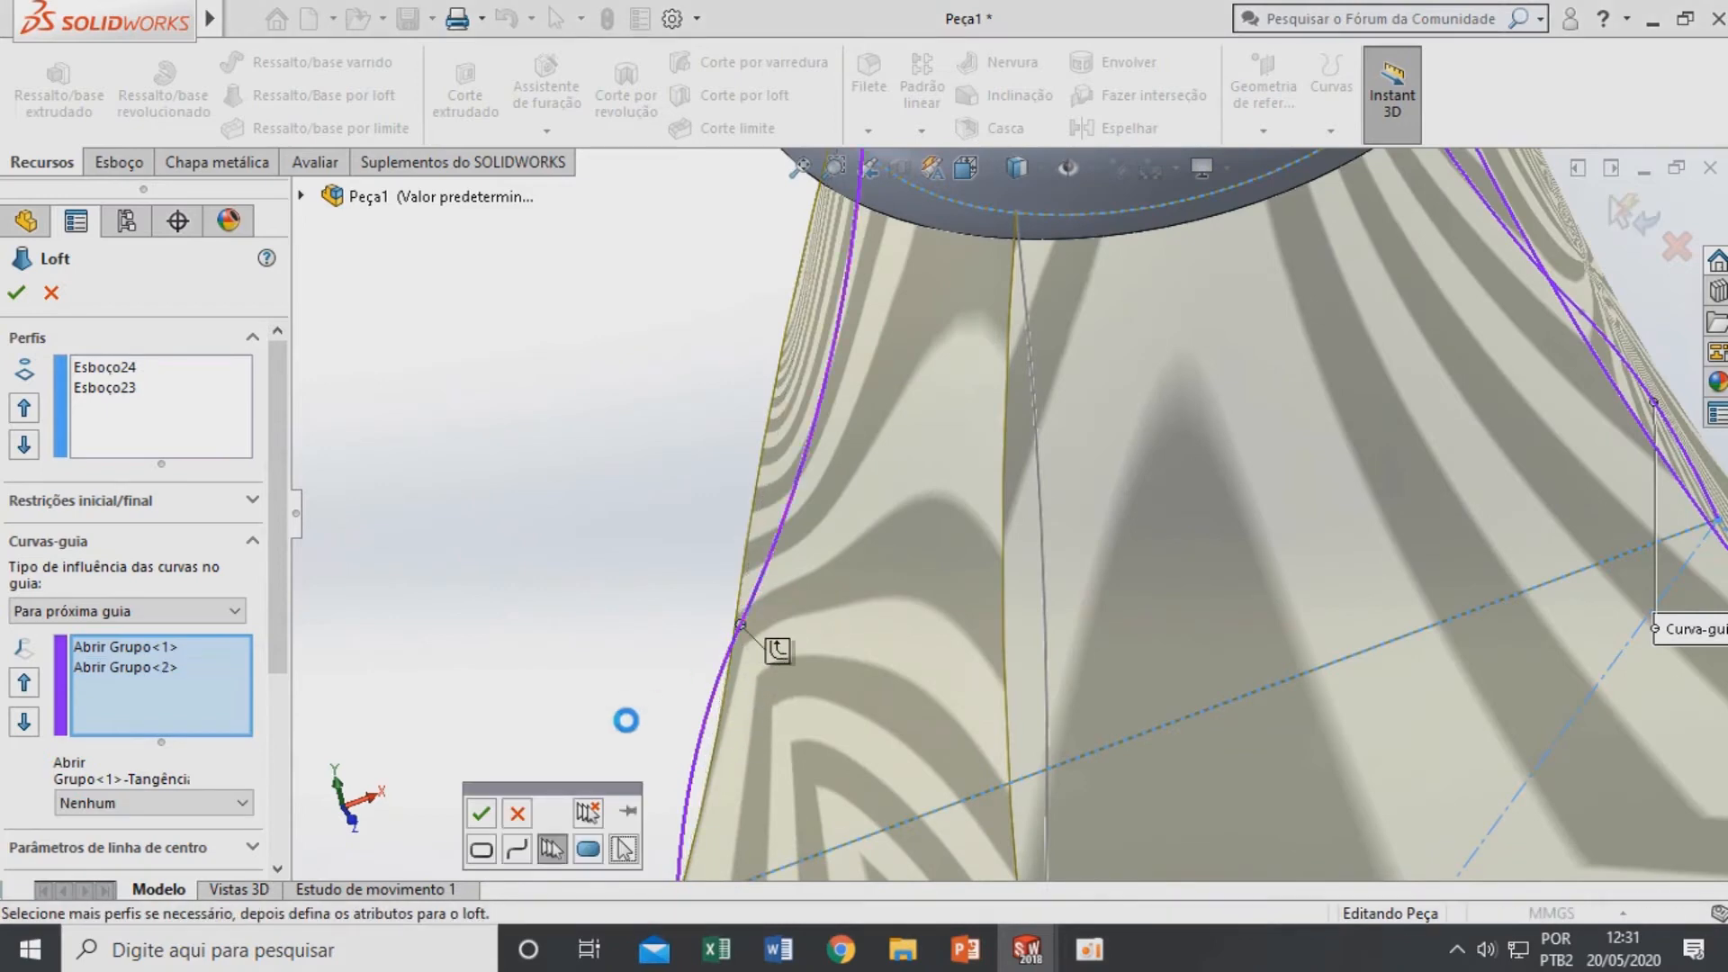
click(482, 814)
Add the arcs of the remaining corner as the fourth guide curve and create the loft
scroll(664, 656, up, 5)
middle_drag(795, 548, 1098, 752)
click(1083, 754)
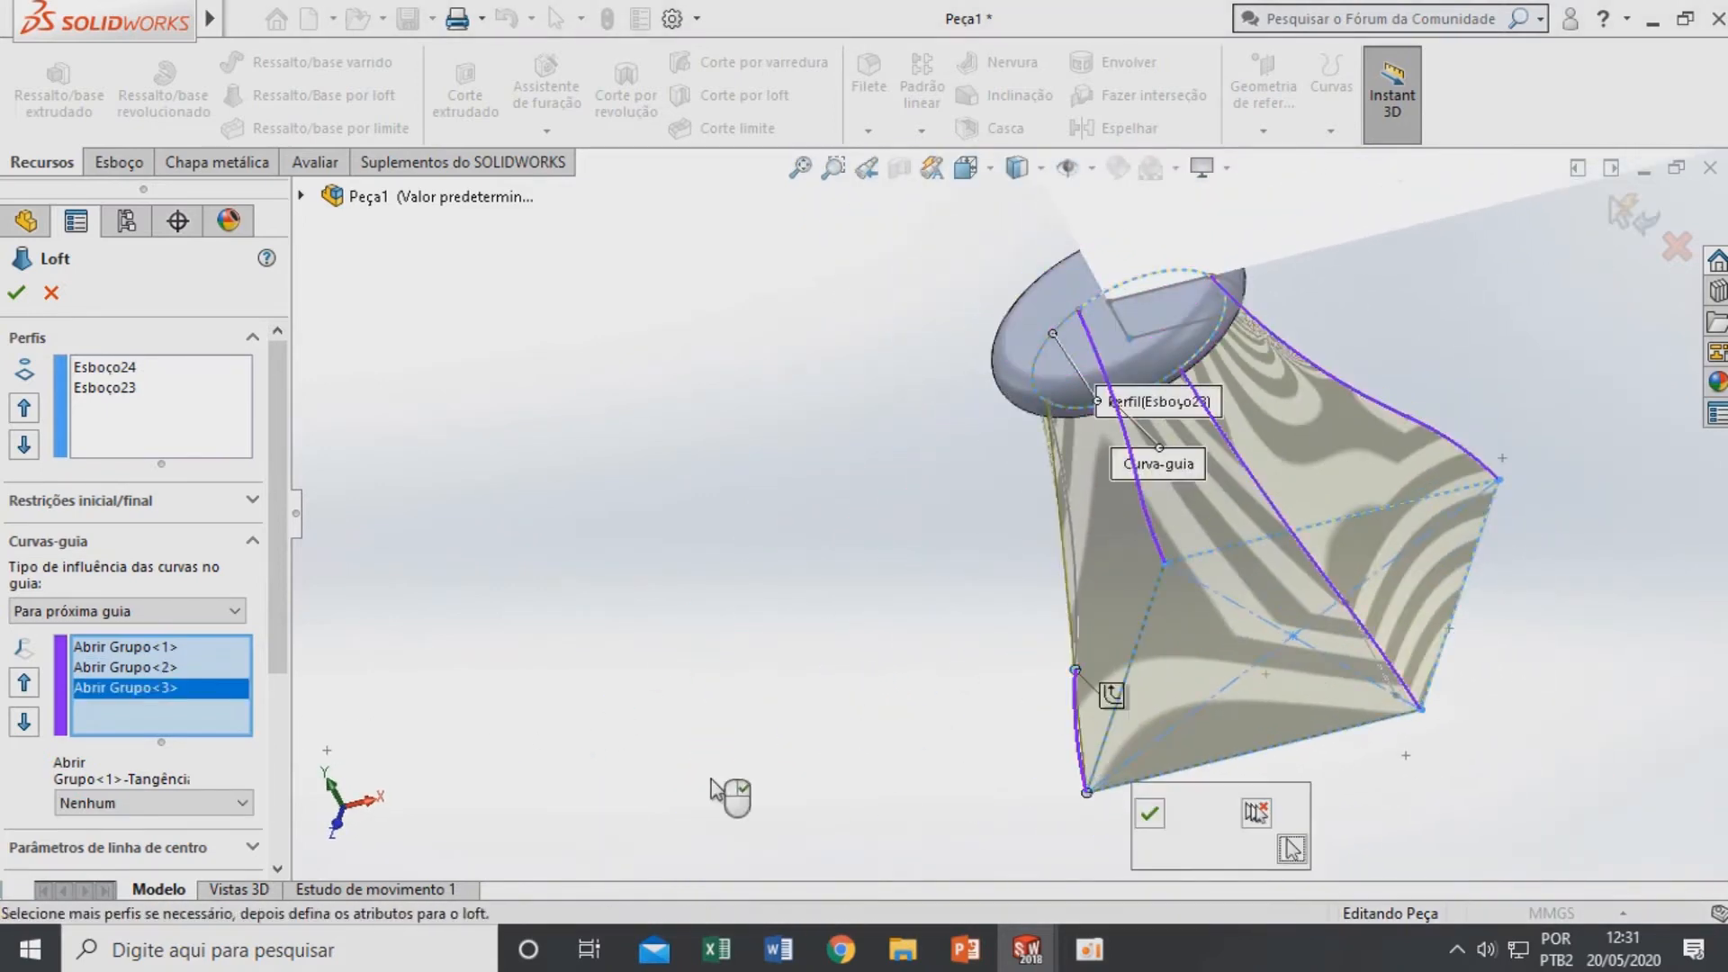
click(1082, 590)
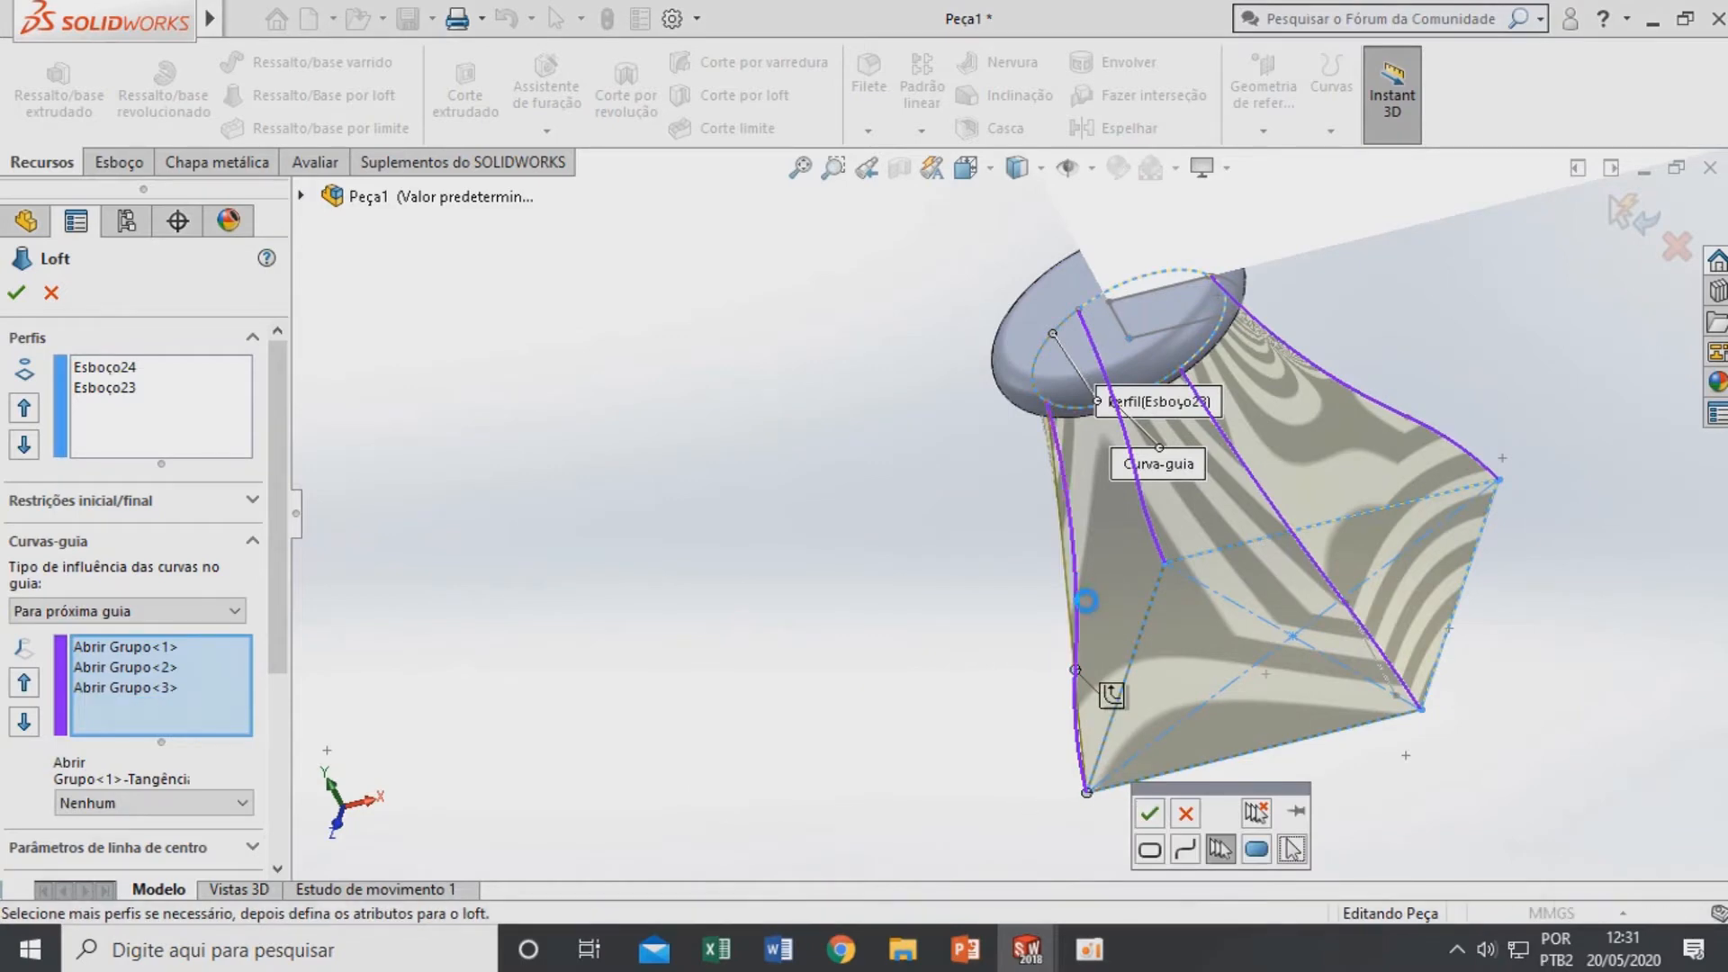
click(1141, 806)
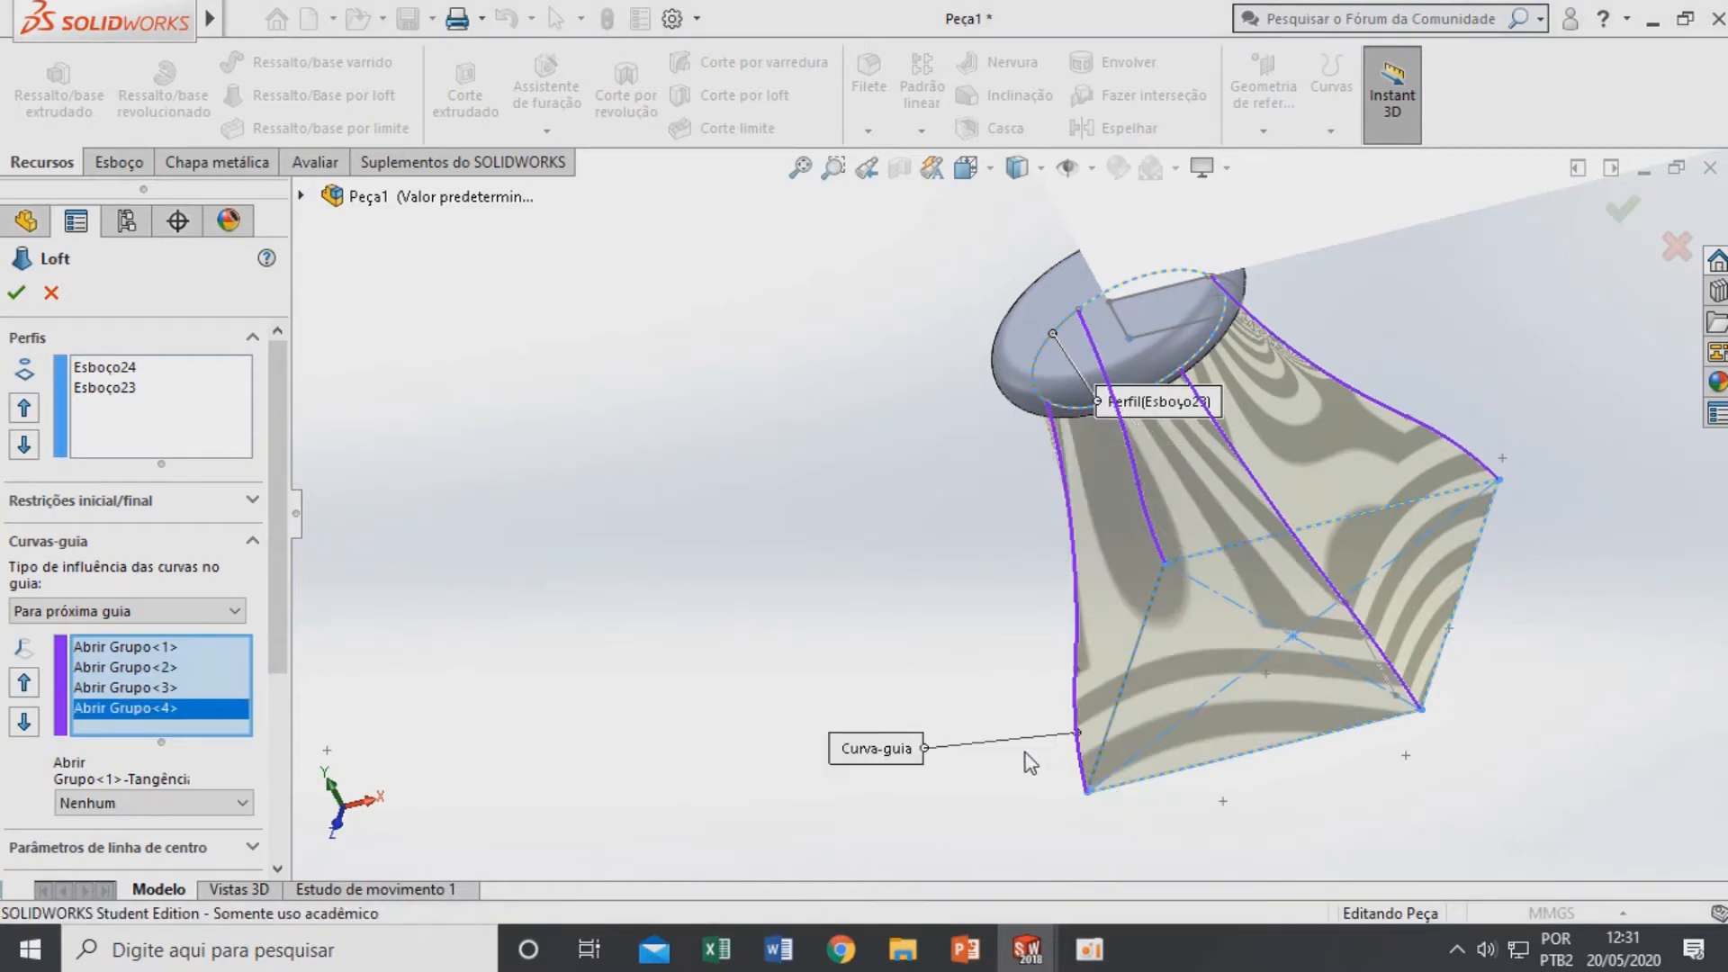
middle_drag(1024, 752, 1086, 672)
scroll(1091, 667, up, 4)
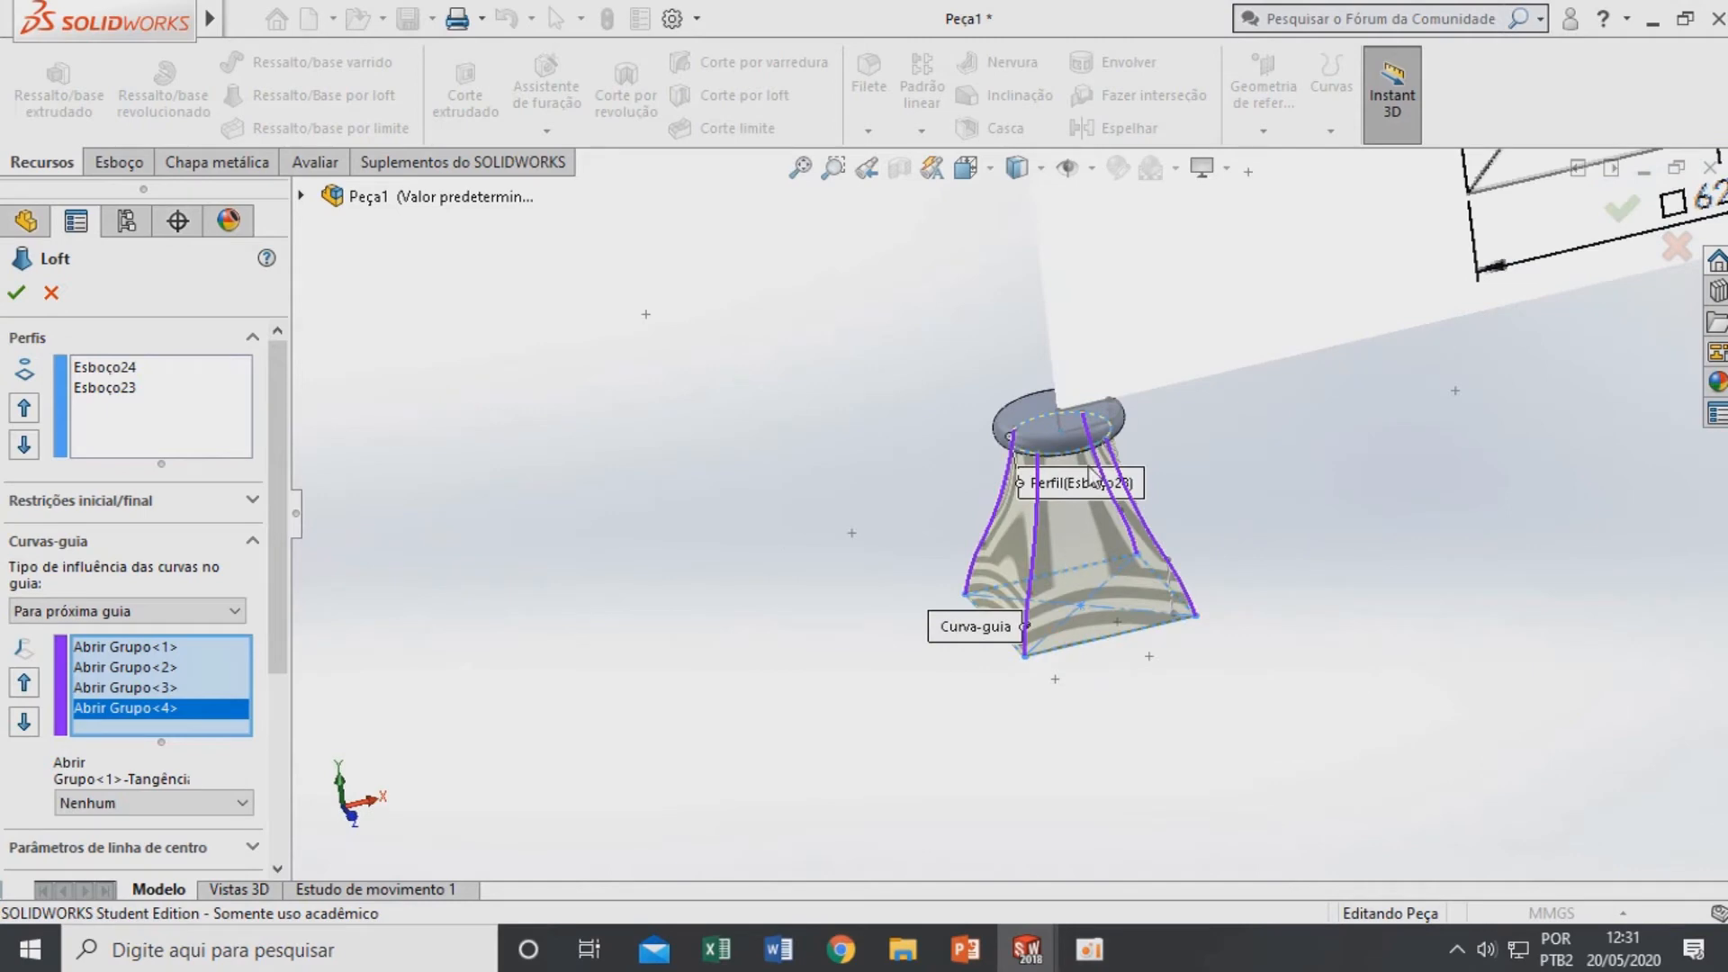
scroll(1091, 539, down, 2)
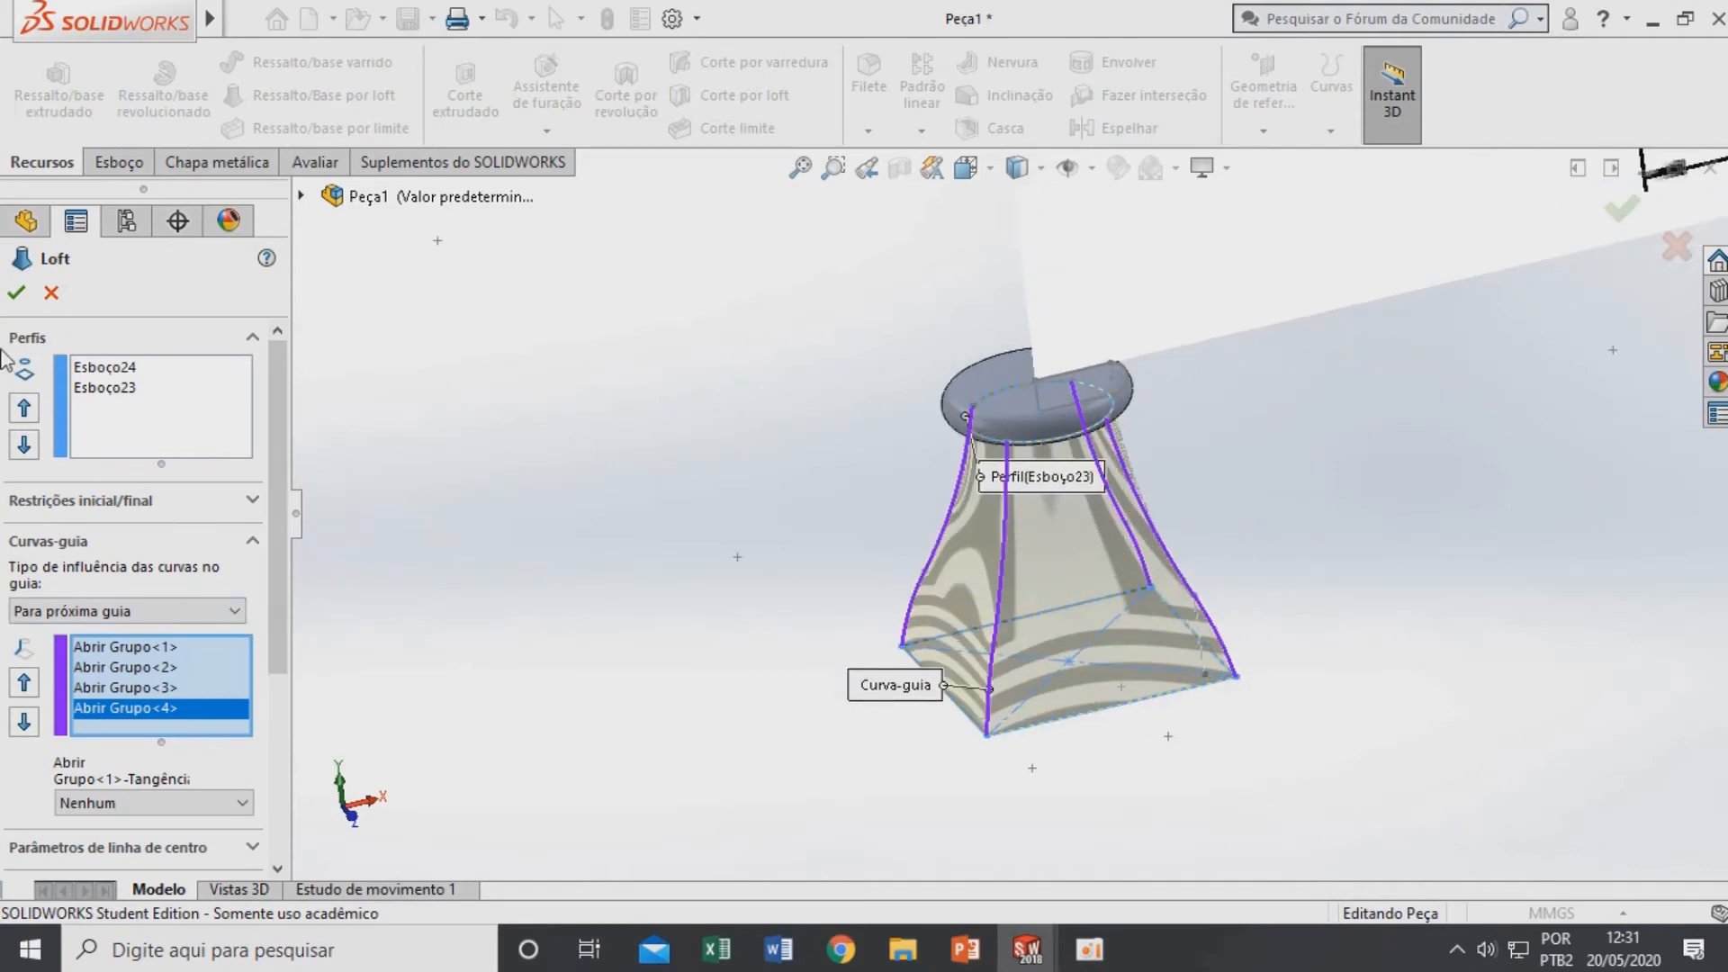
click(16, 292)
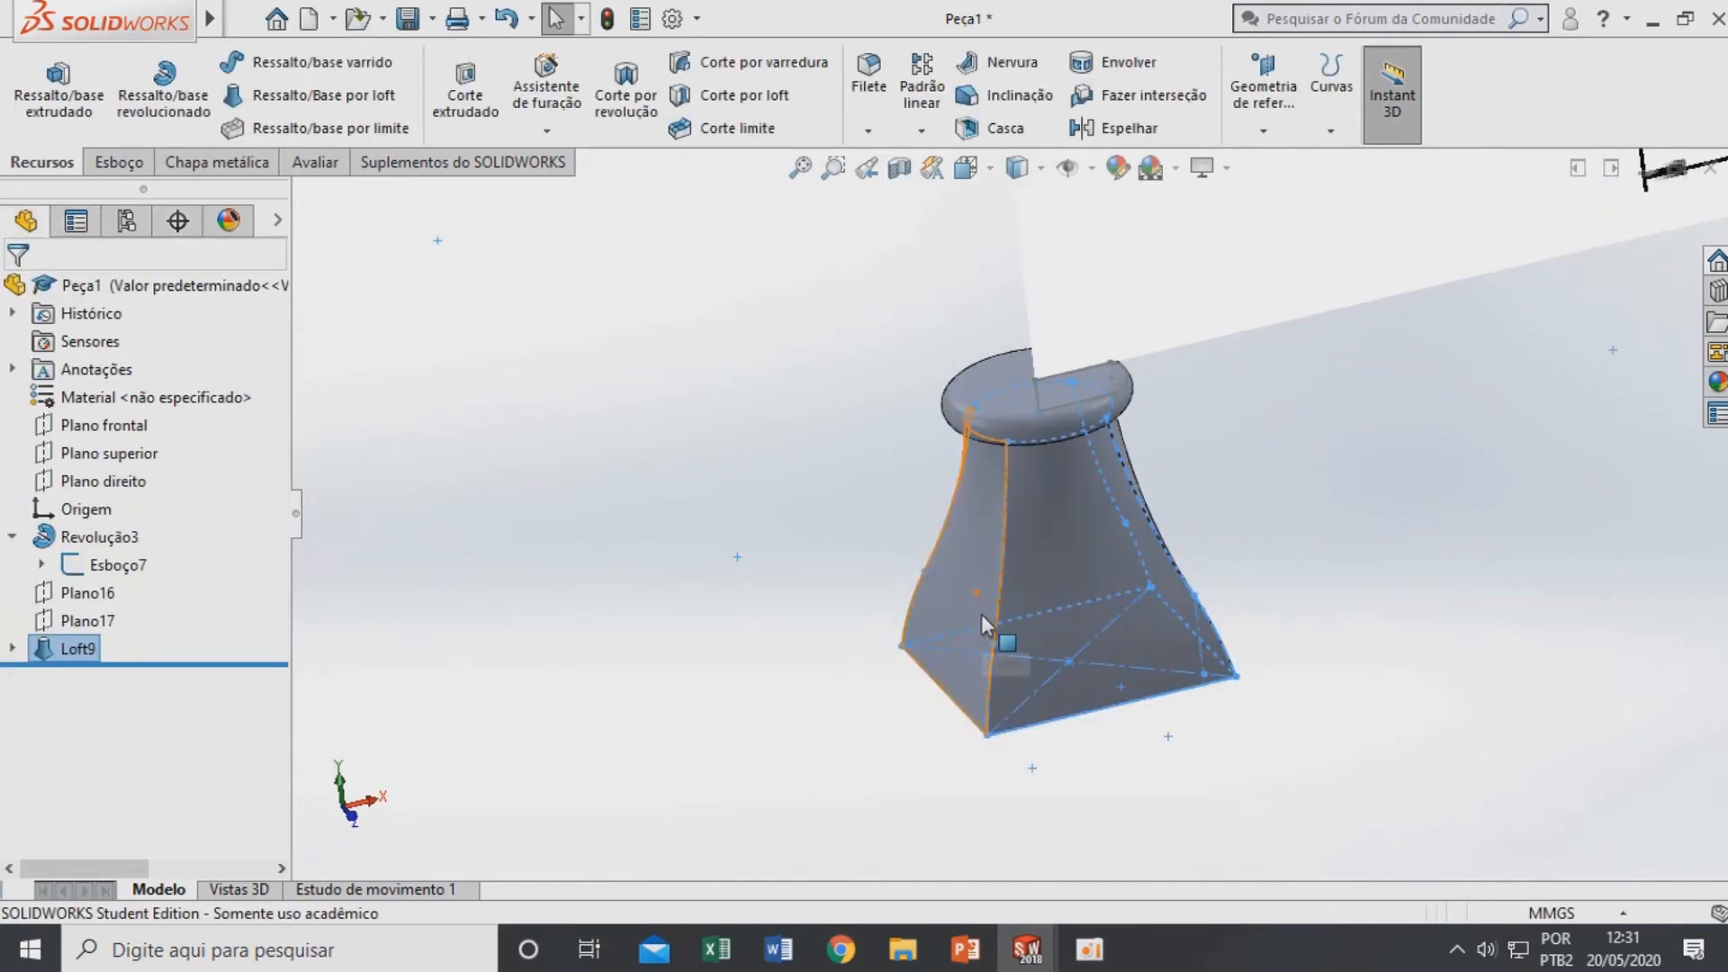
Hide the revolve's sketch Esboço7 with its reference drawing and show the body in isometric view
middle_drag(994, 621, 1061, 571)
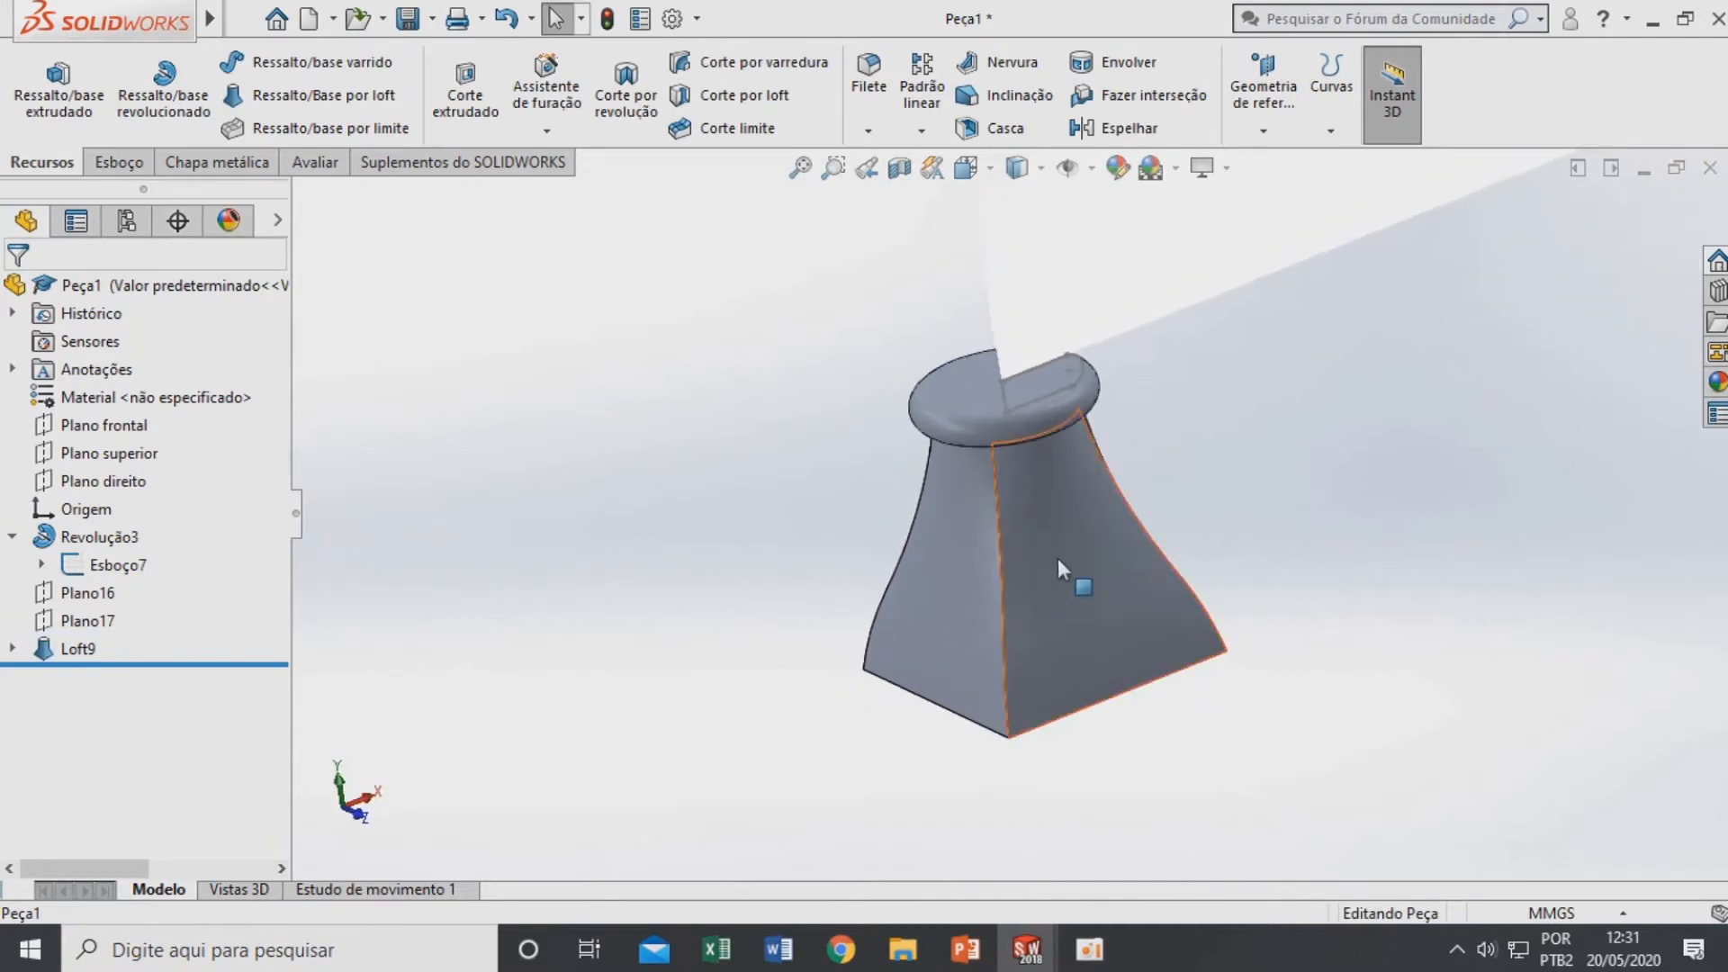
scroll(1067, 562, up, 3)
scroll(1069, 551, down, 5)
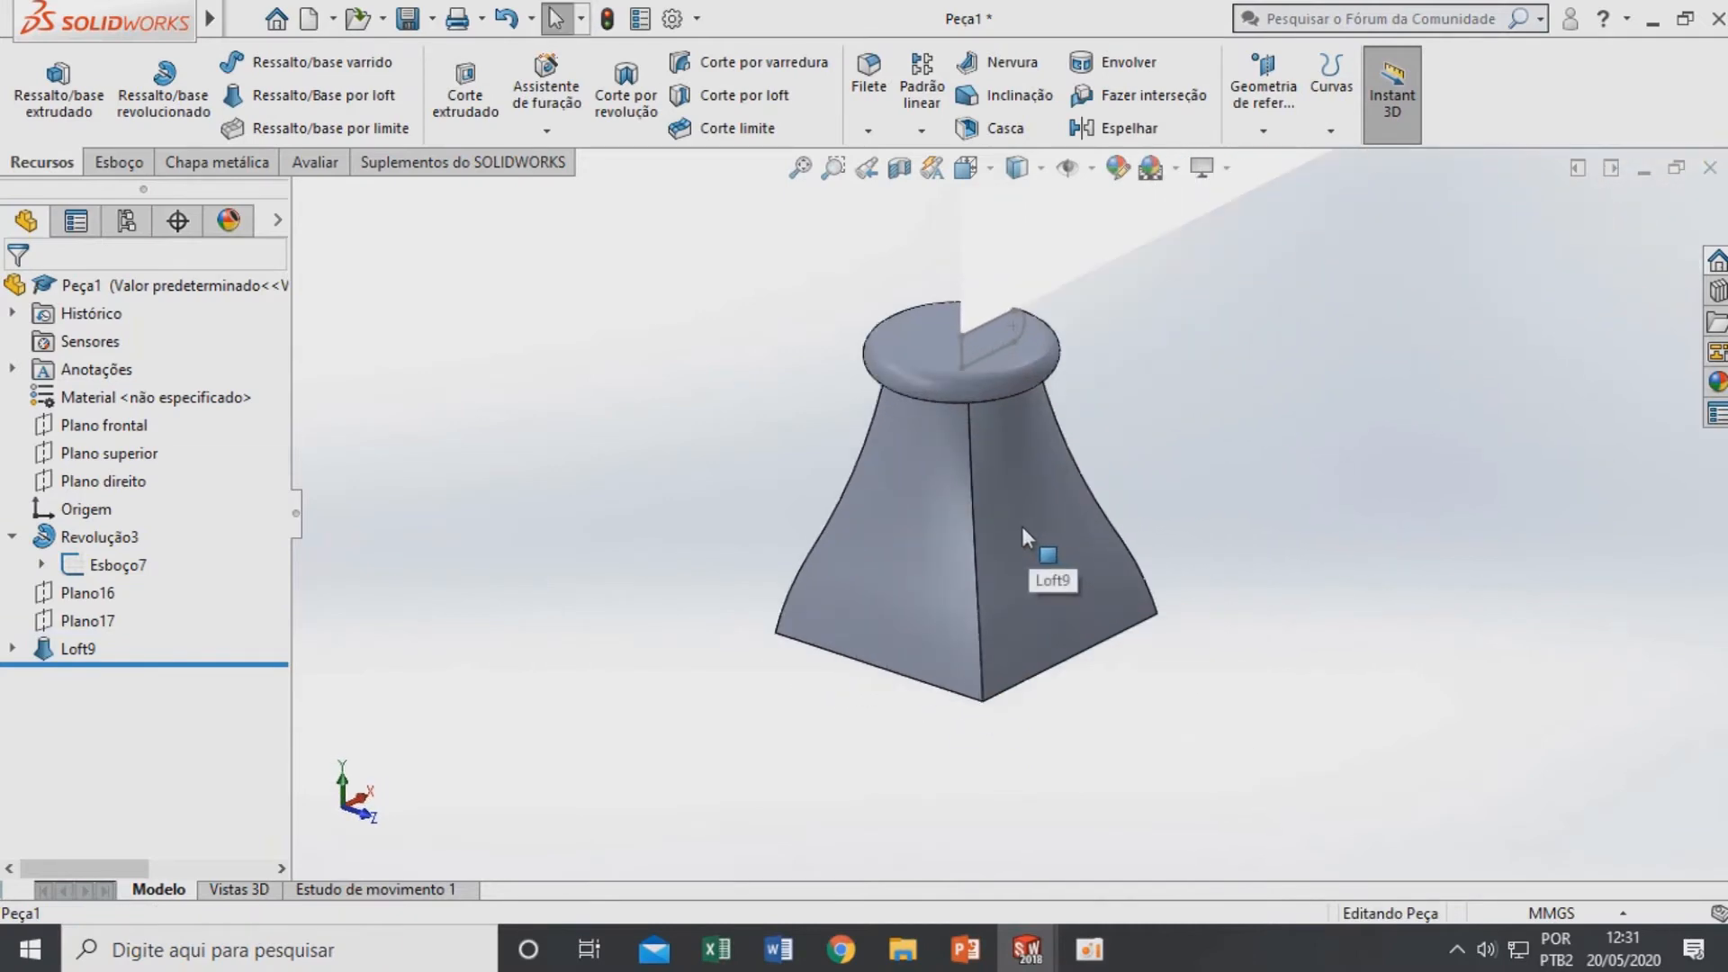
scroll(1008, 509, up, 3)
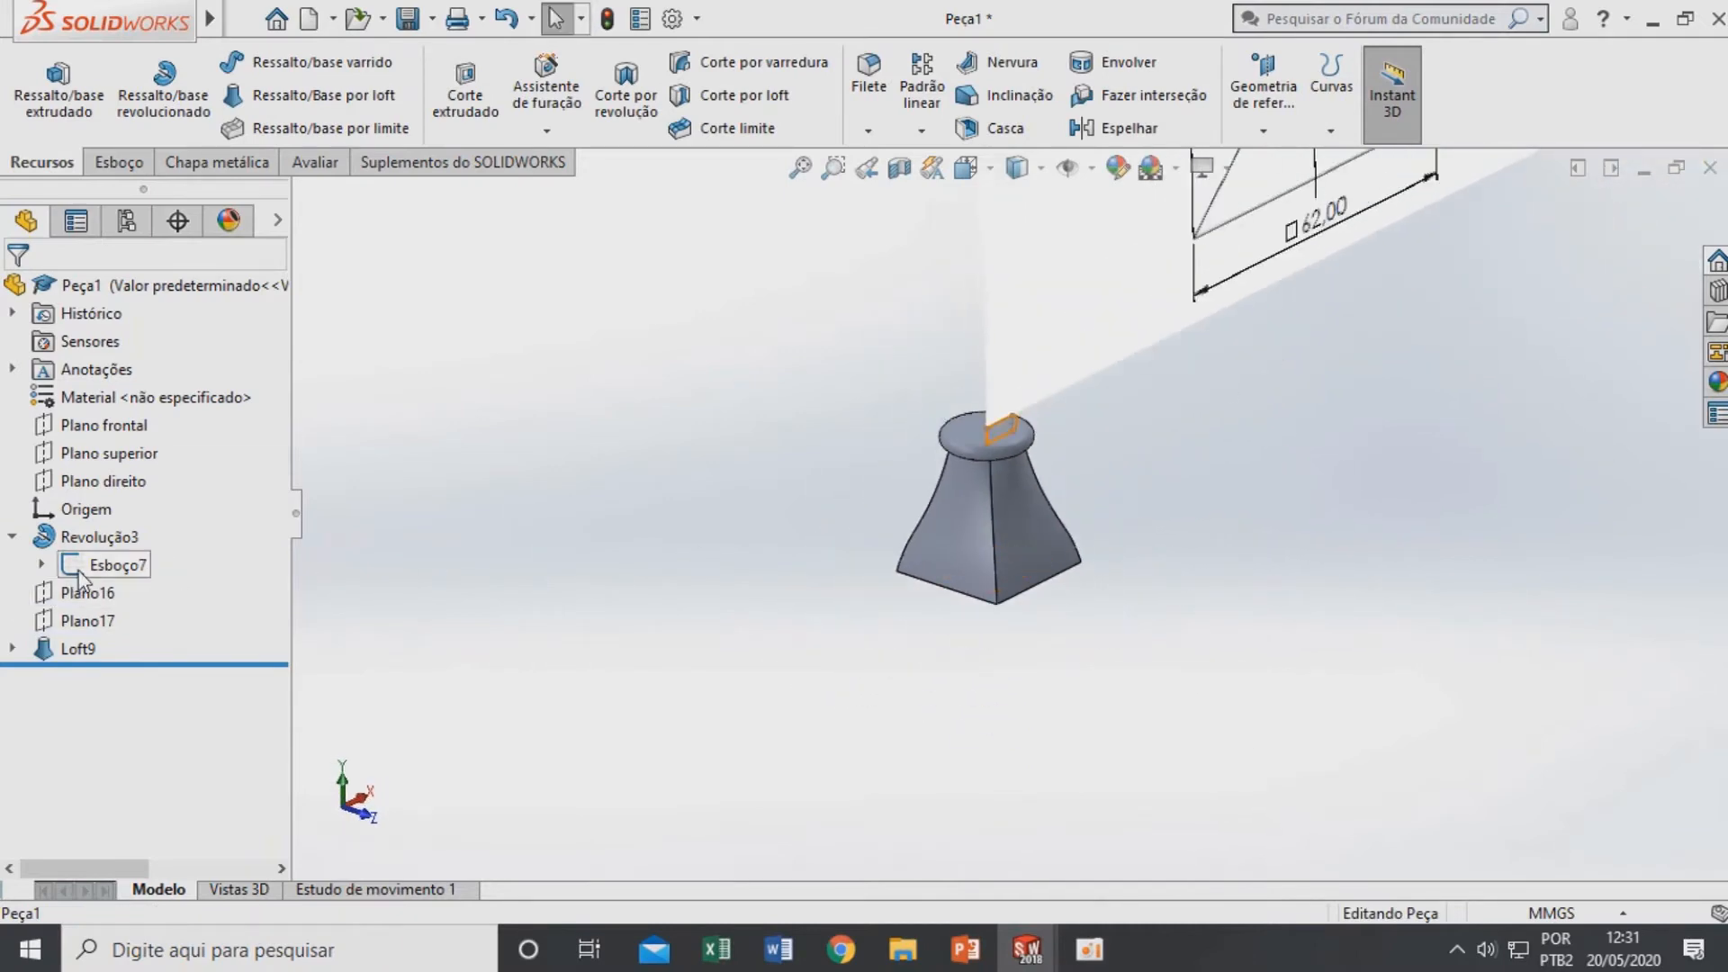
right_click(95, 562)
click(109, 531)
scroll(792, 533, up, 5)
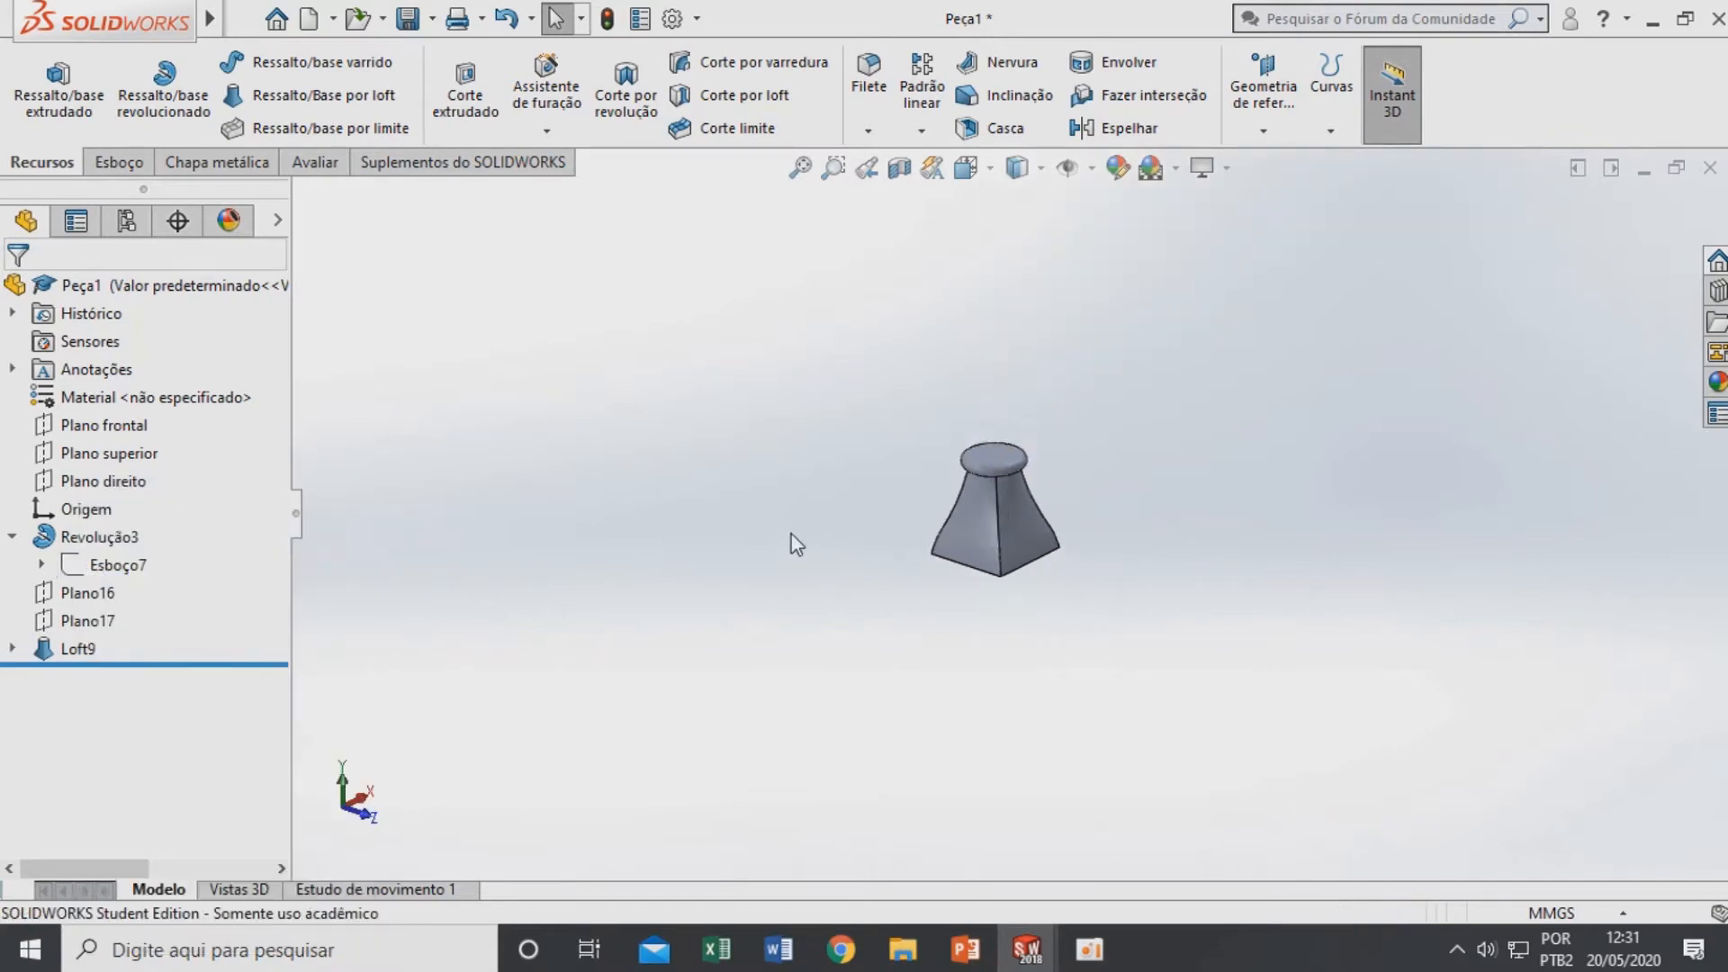
scroll(792, 533, down, 4)
middle_drag(792, 533, 784, 556)
key(ctrl+7)
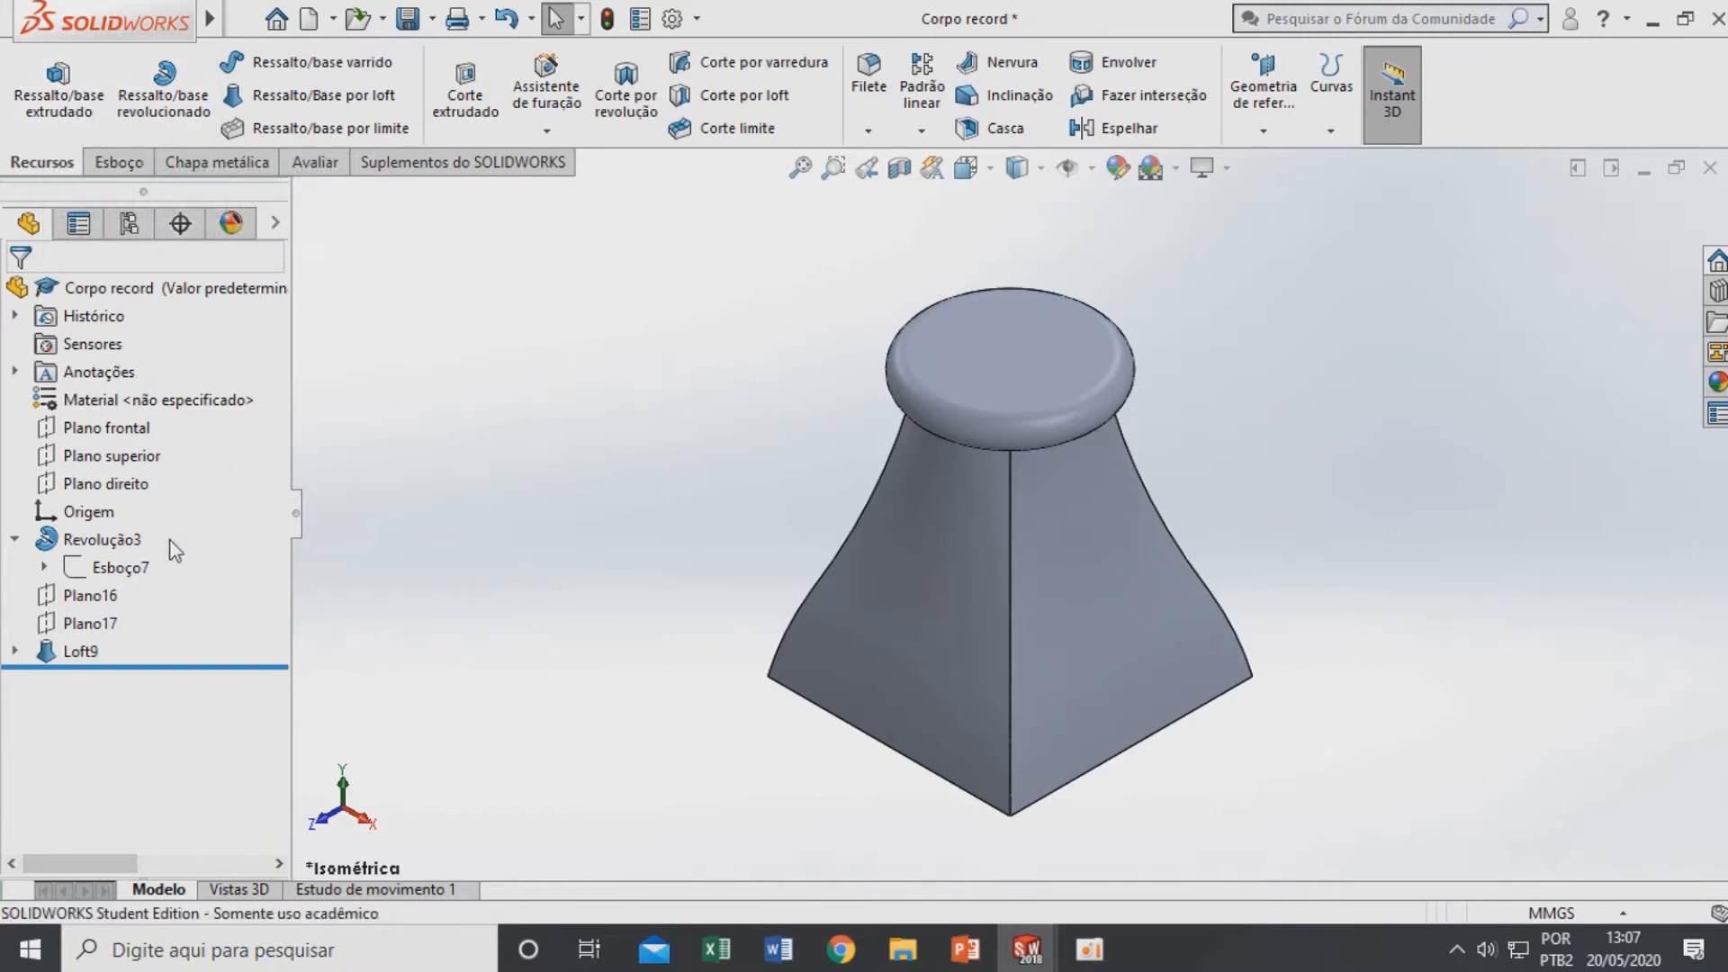
Show the revolve's sketch Esboço7 so that the reference drawing can be read beside the body
right_click(114, 575)
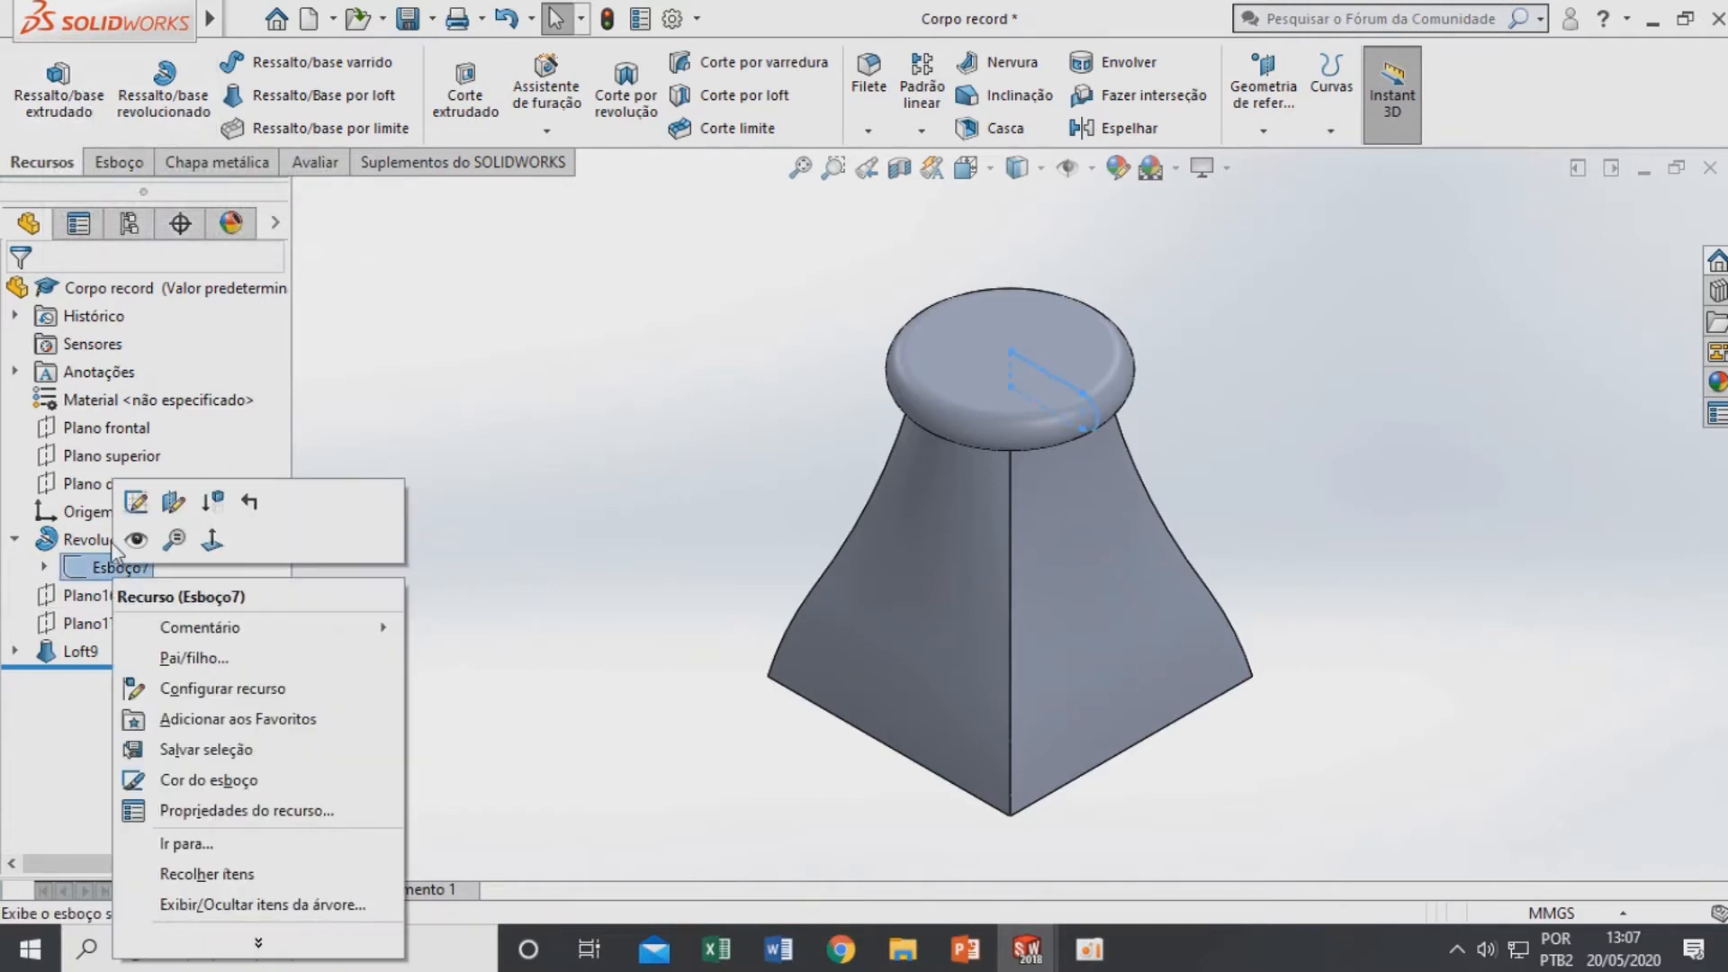
click(135, 540)
scroll(883, 586, up, 5)
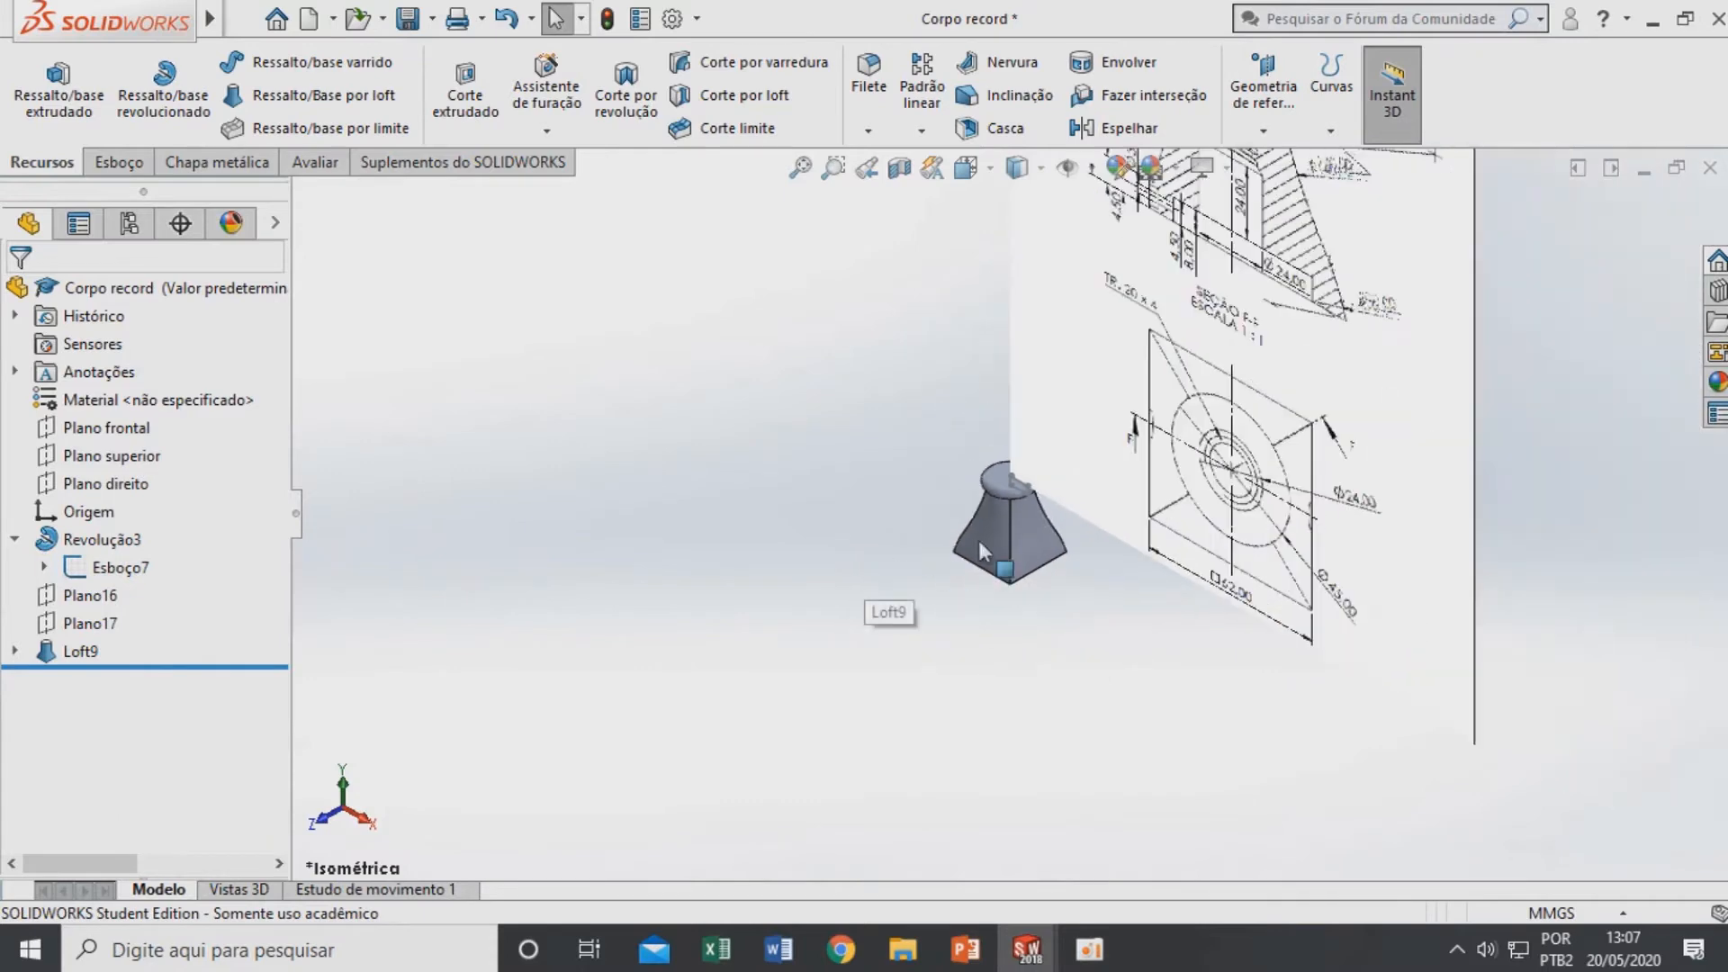
mouse_move(1026, 508)
middle_down()
mouse_move(1142, 479)
mouse_move(1084, 544)
mouse_move(1058, 454)
middle_up()
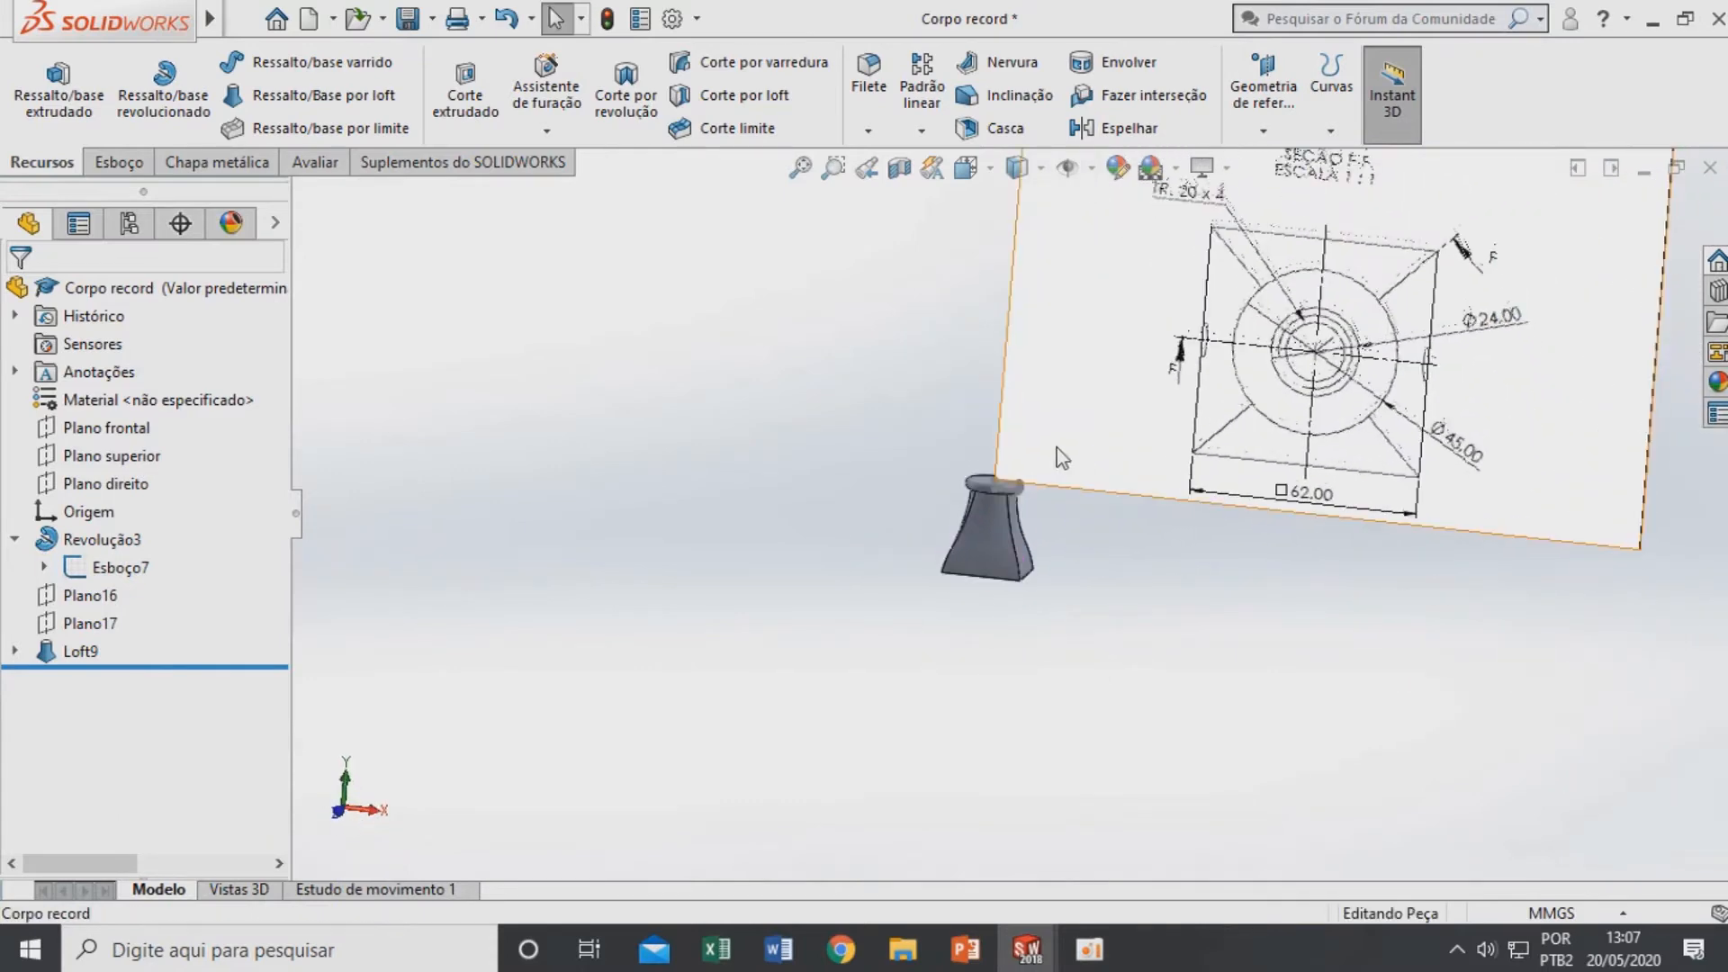
Start a new sketch on the front plane (Plano frontal)
click(100, 432)
right_click(101, 438)
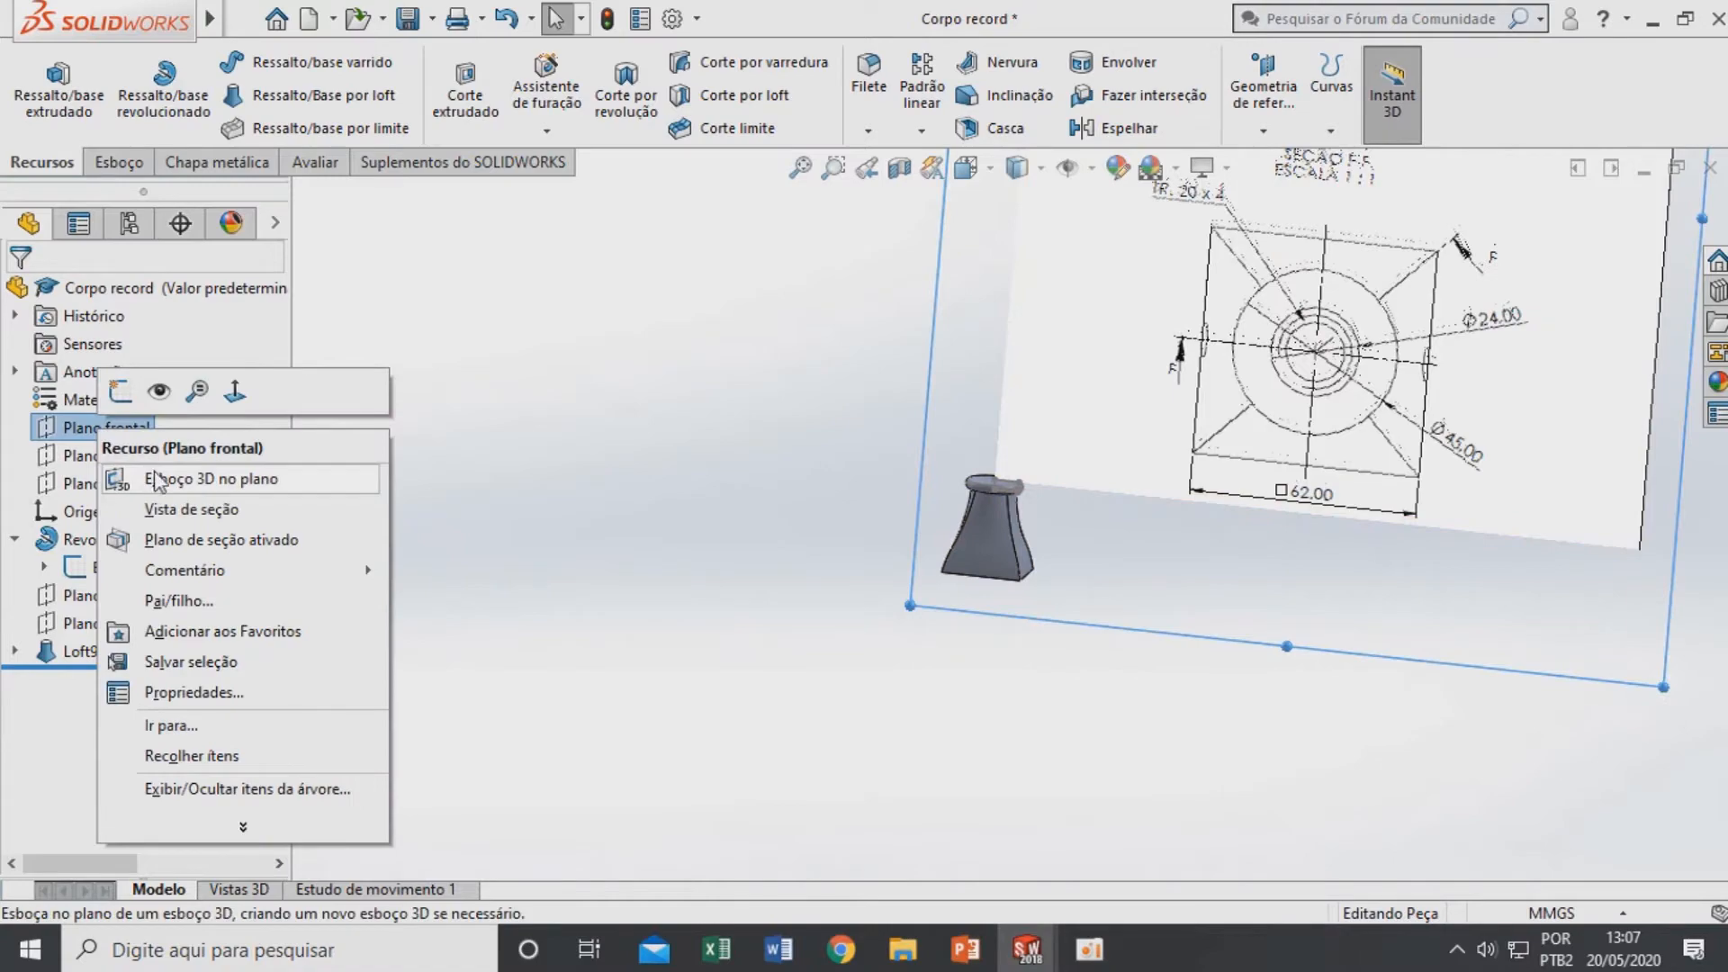
click(122, 392)
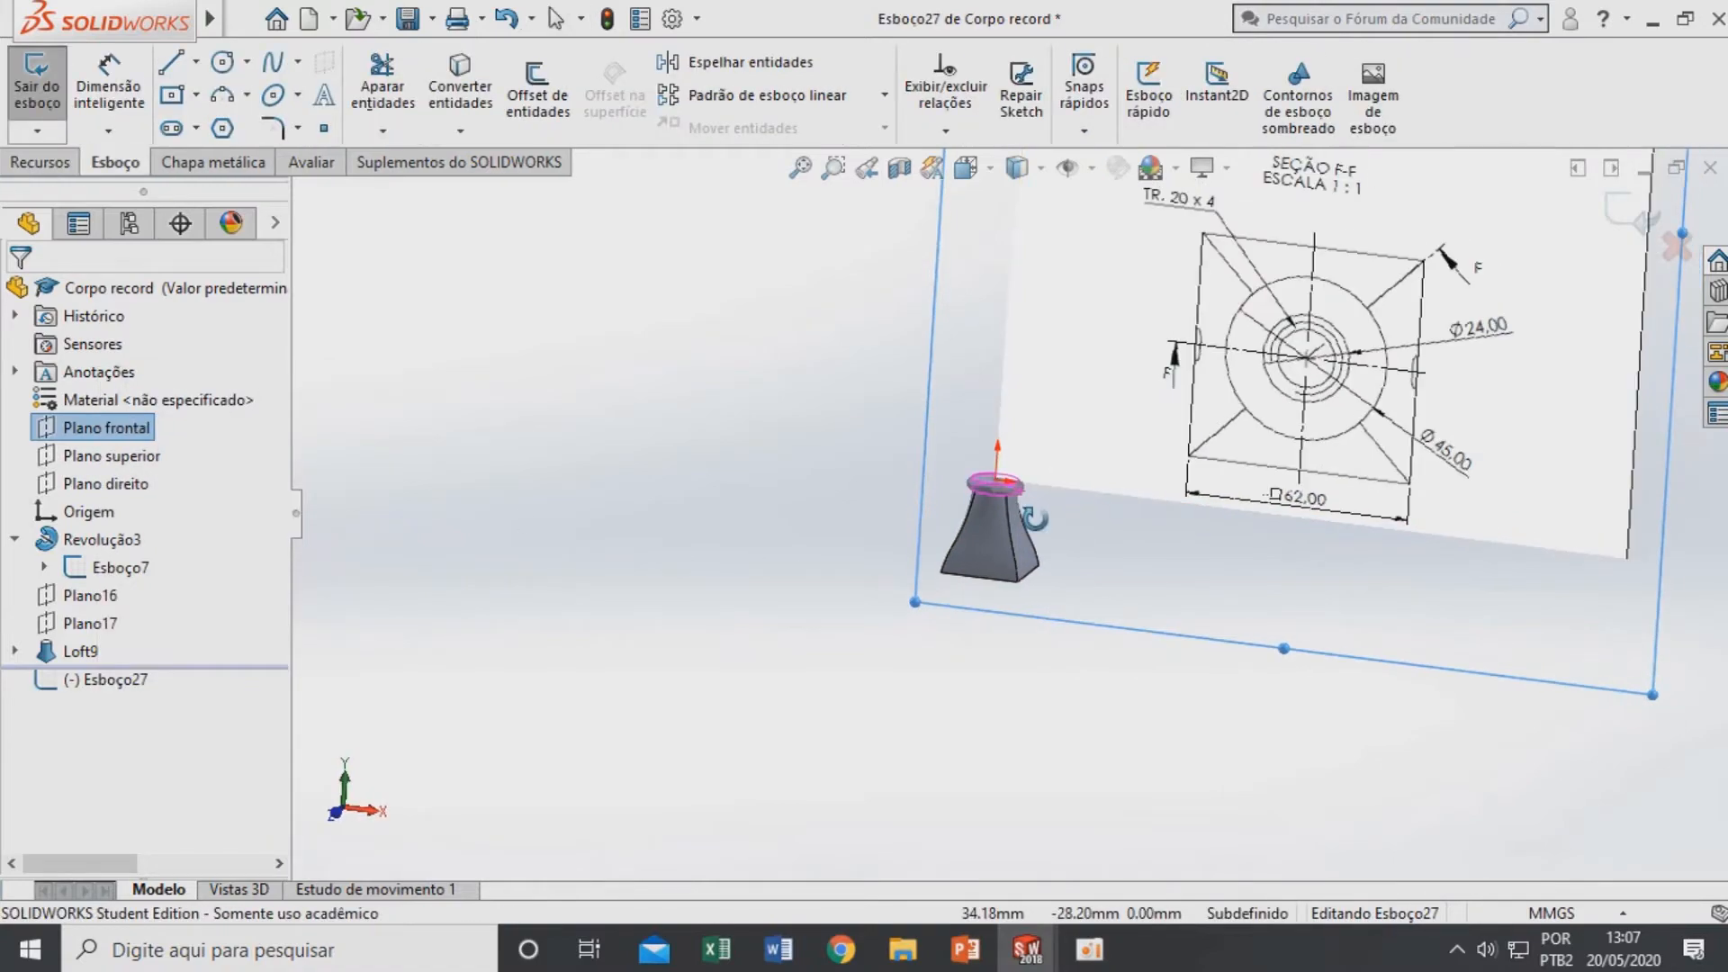
Examine the base notch and its height and diameter dimensions in section F-F of the reference drawing
scroll(1141, 450, up, 5)
scroll(1141, 450, down, 10)
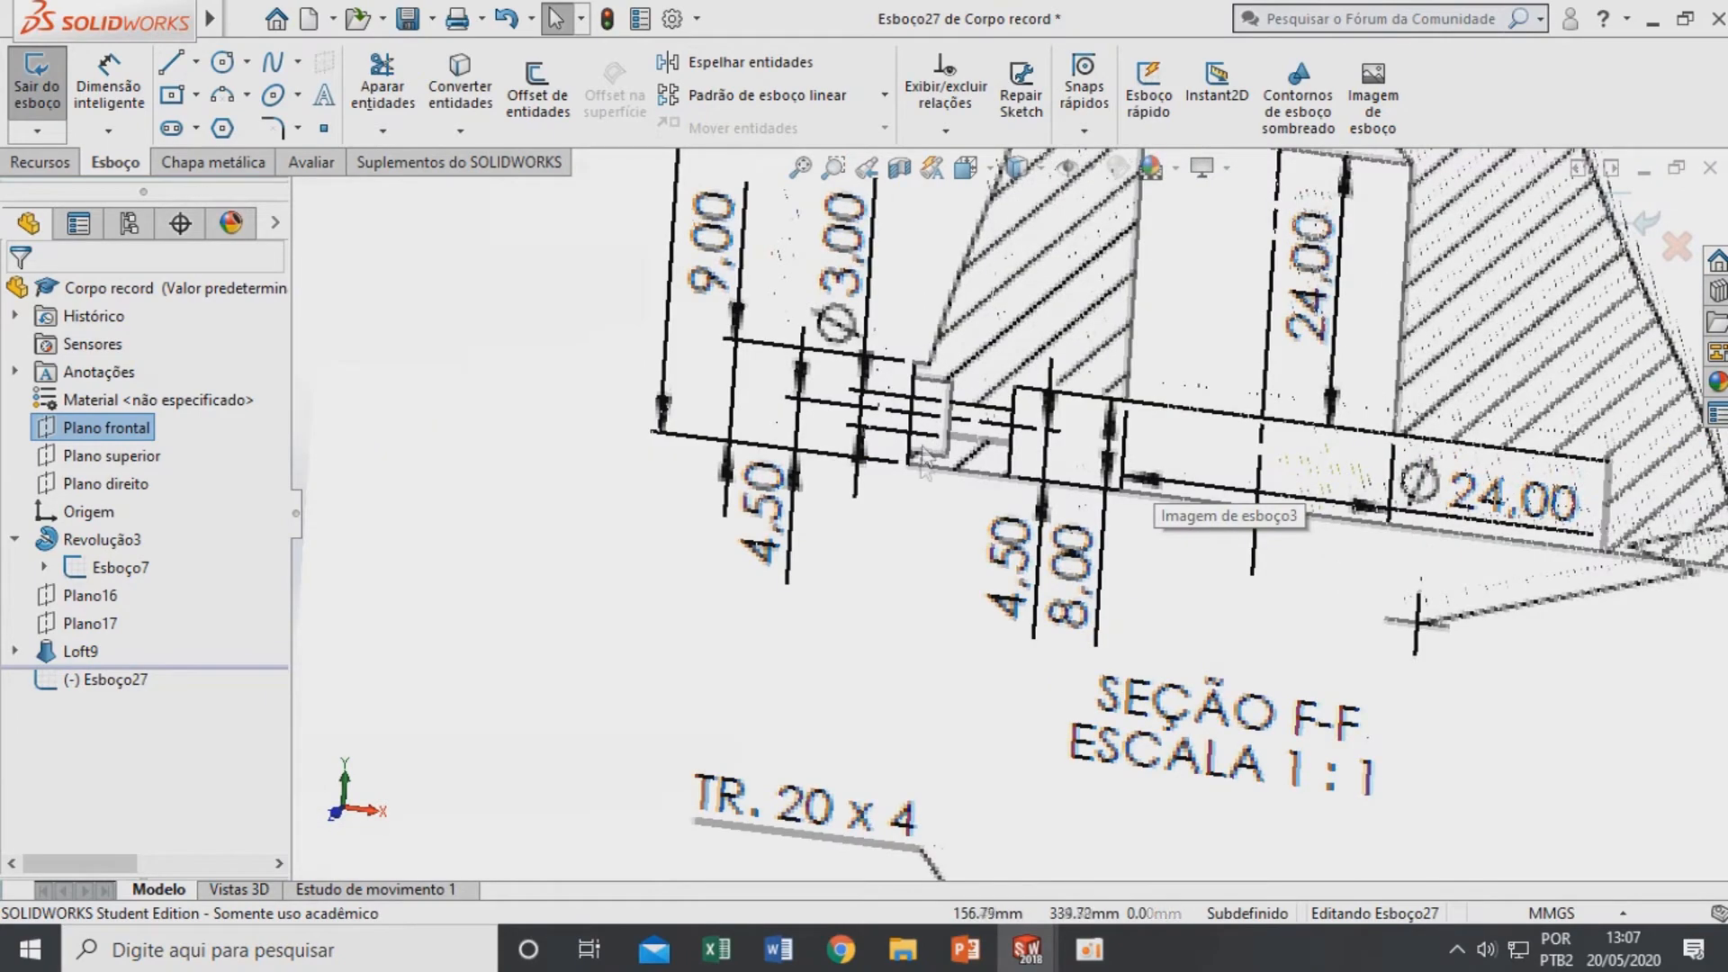
scroll(928, 486, up, 6)
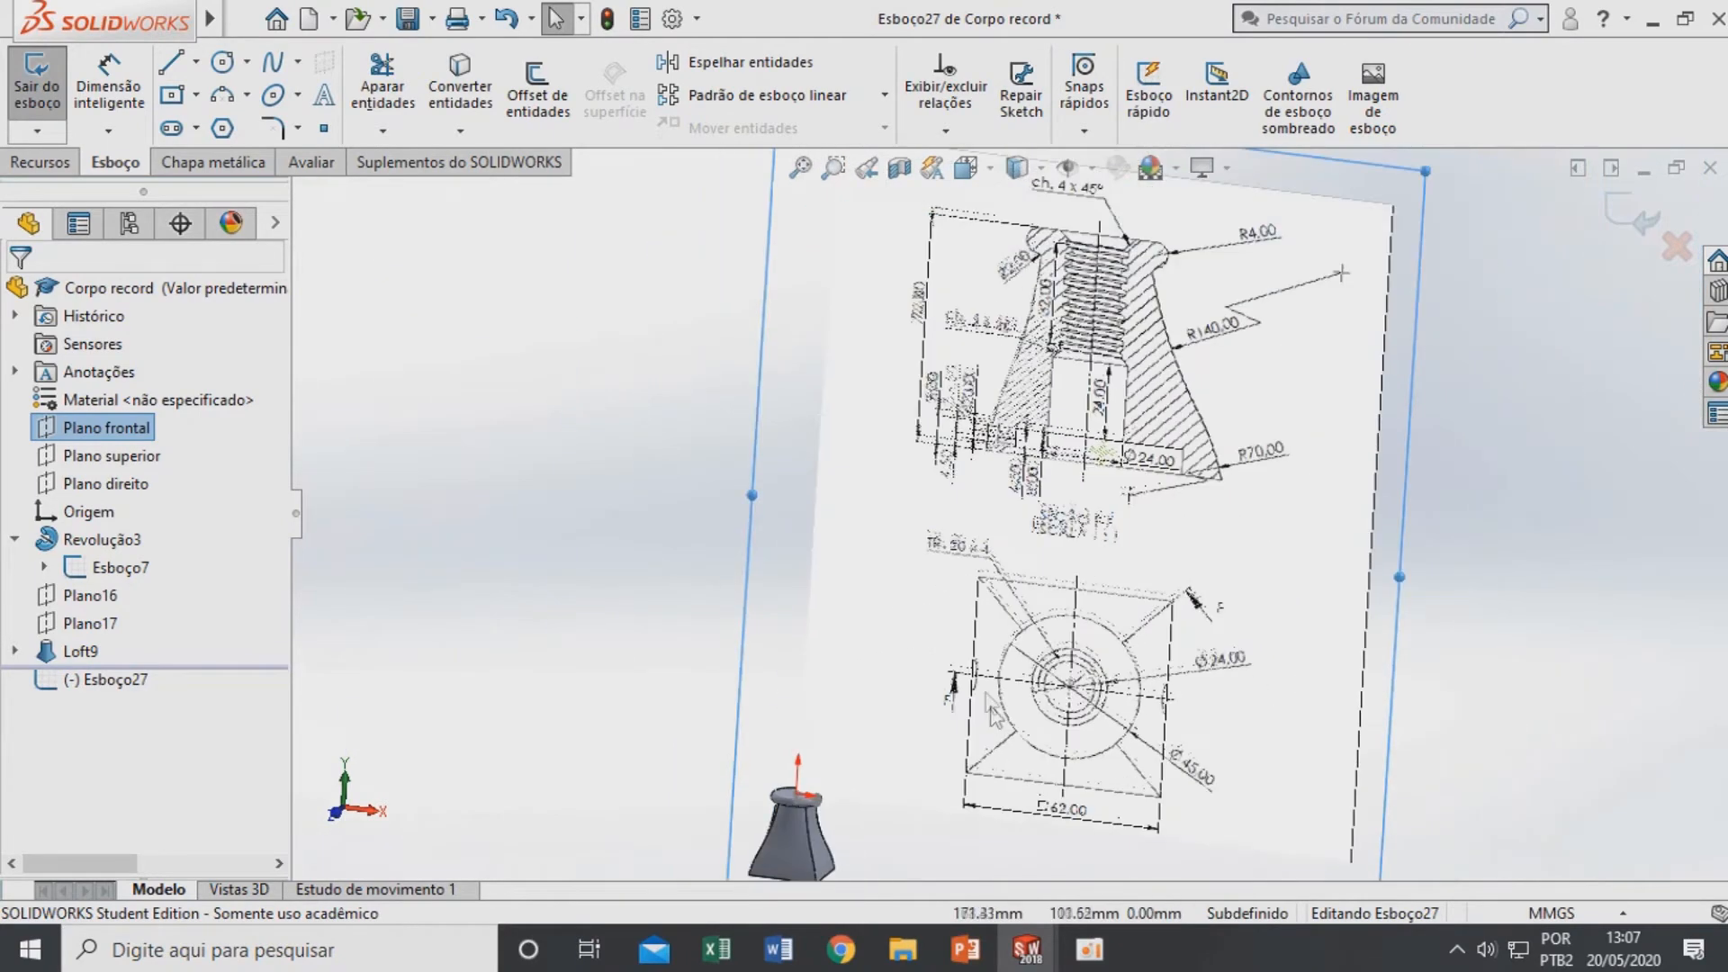
scroll(1000, 478, down, 5)
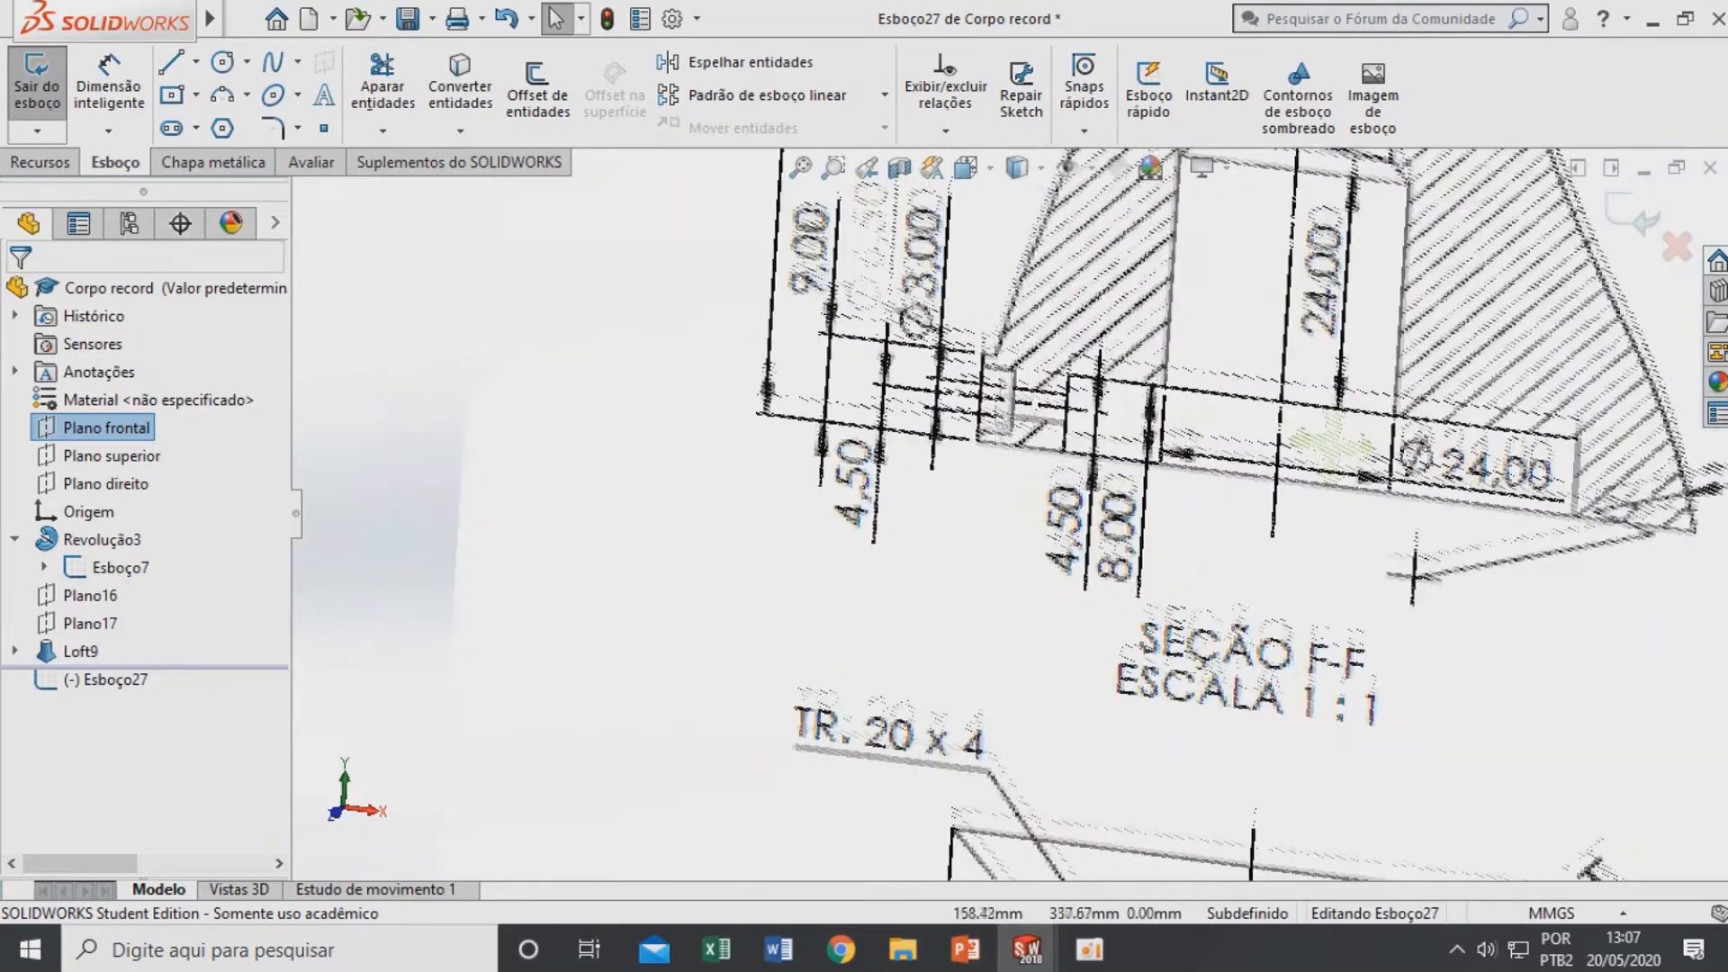
scroll(1002, 514, up, 8)
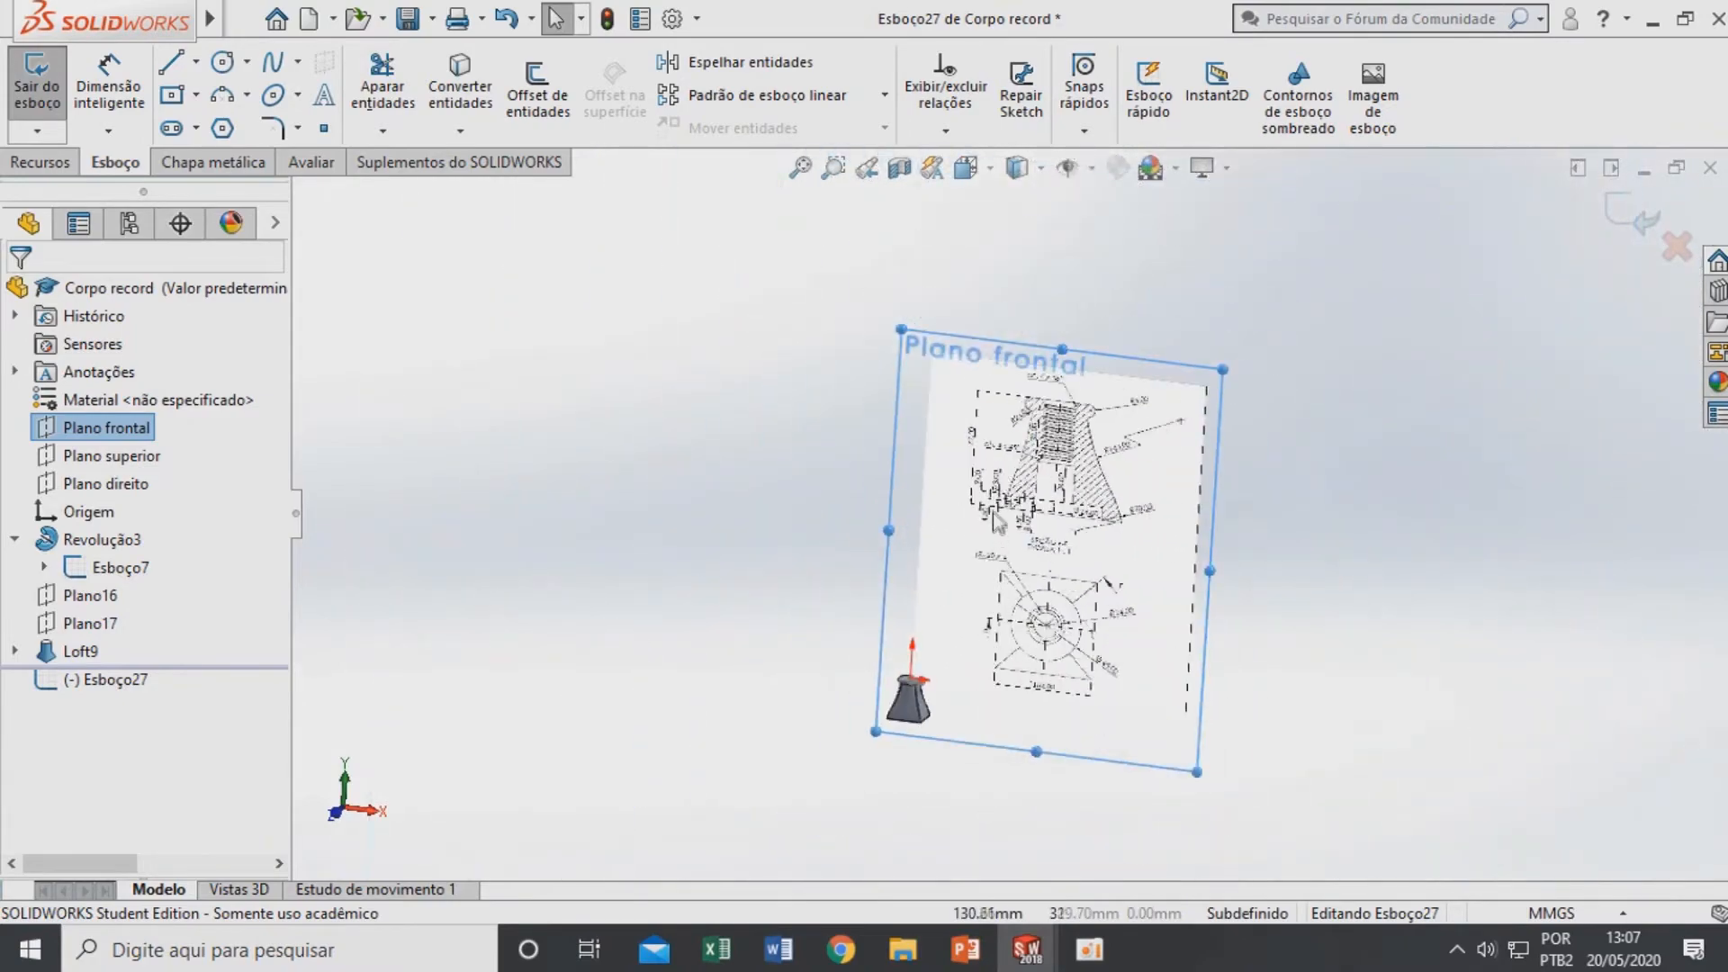
scroll(996, 527, down, 10)
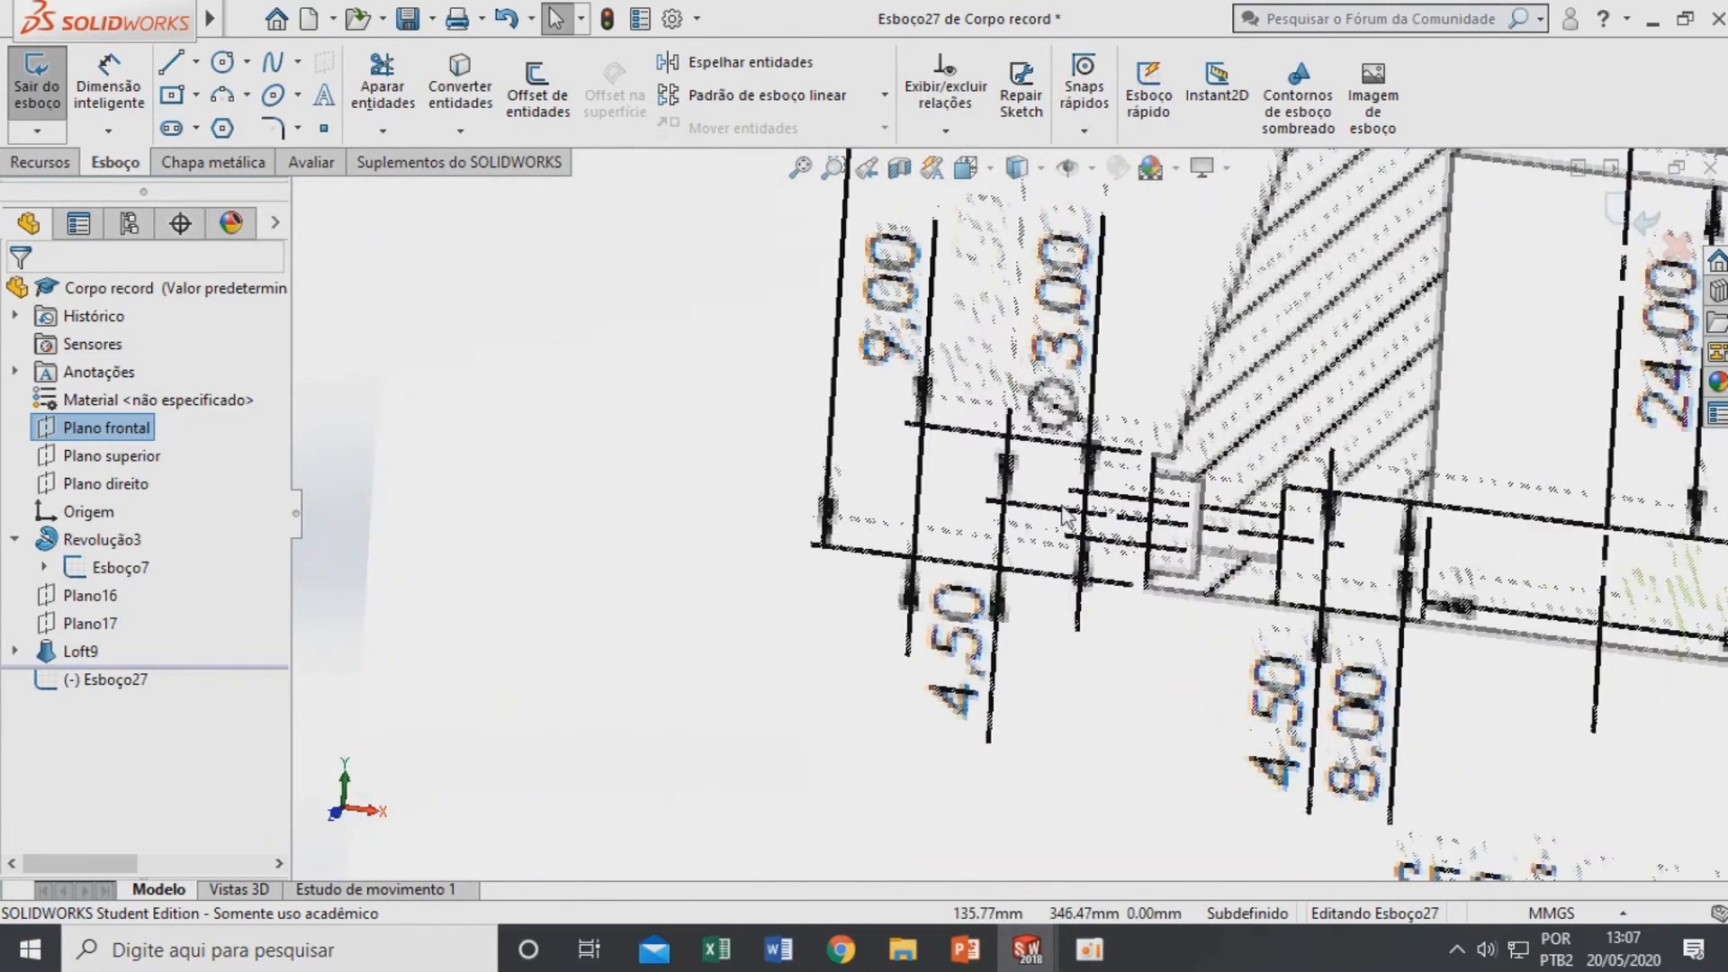
scroll(1064, 516, up, 8)
scroll(956, 433, down, 6)
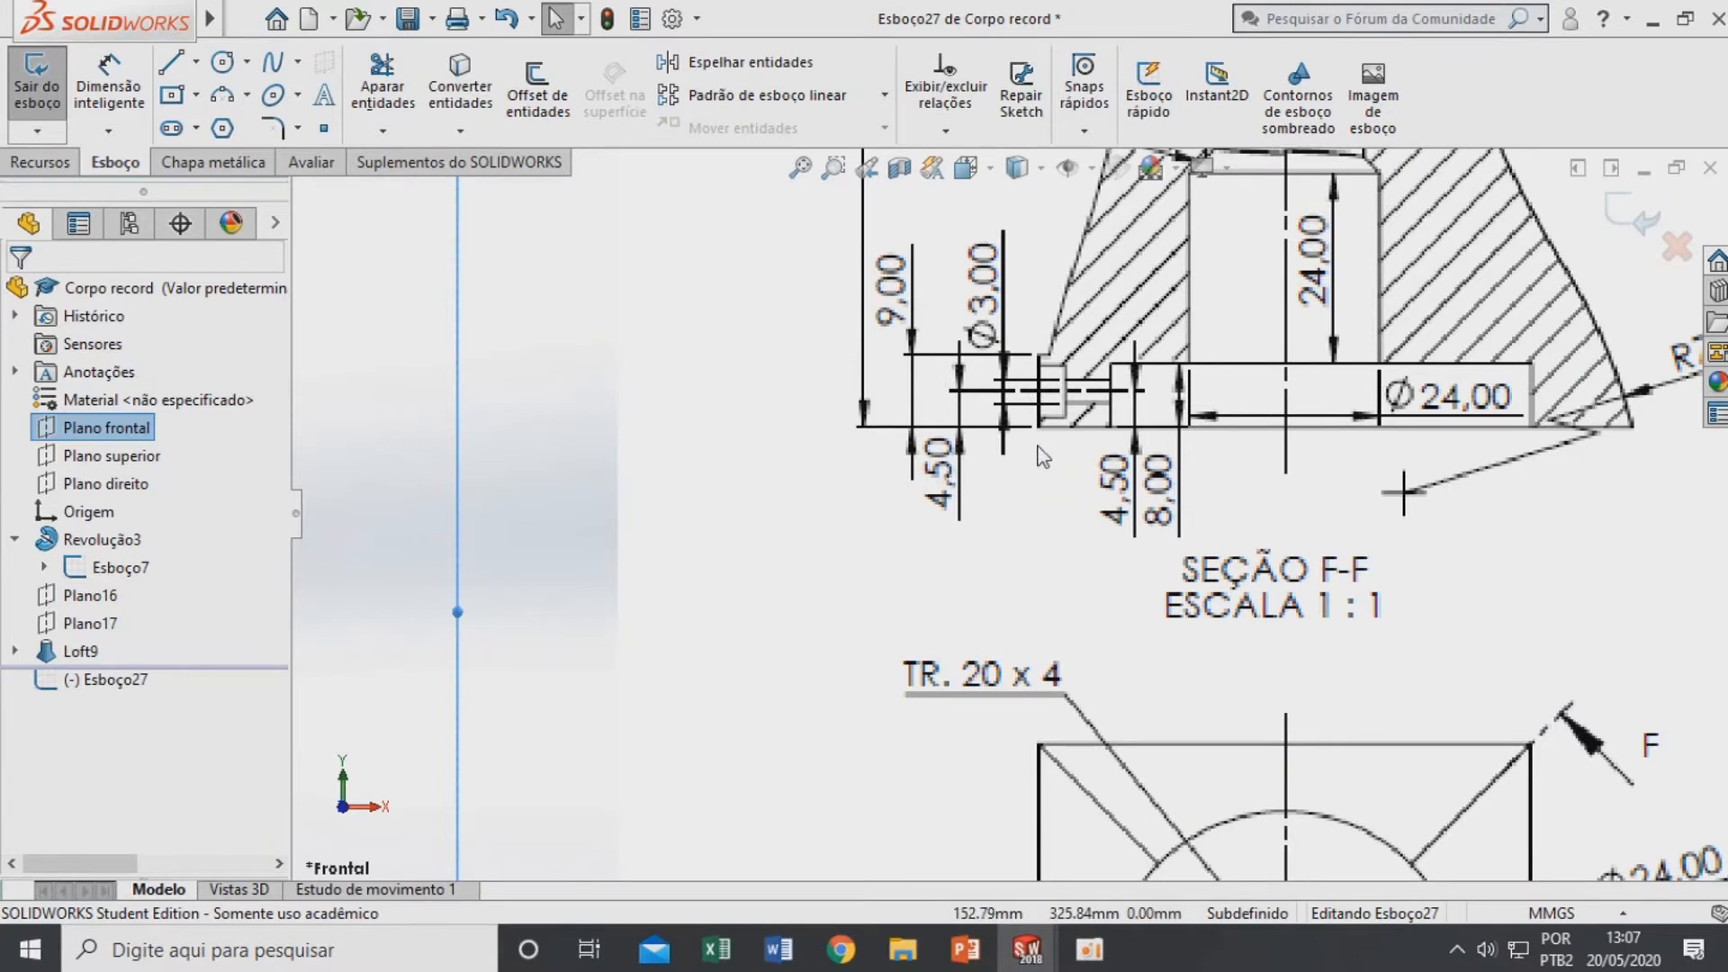
scroll(1042, 457, up, 2)
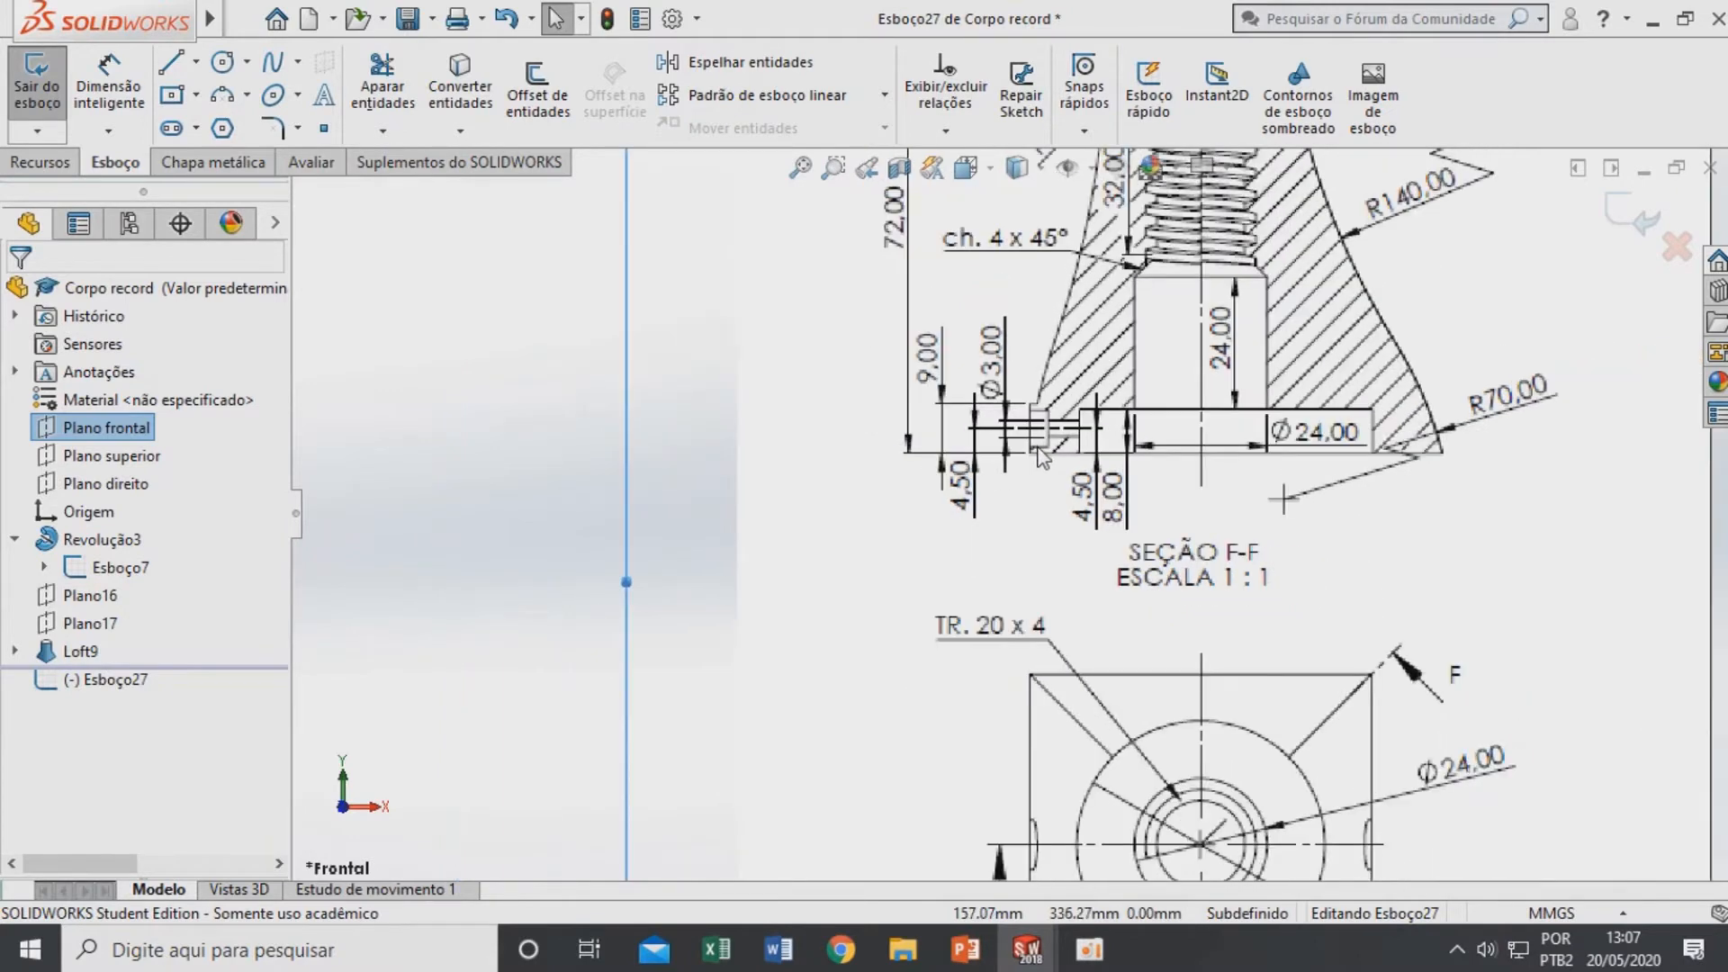
scroll(1043, 457, up, 5)
scroll(967, 670, down, 2)
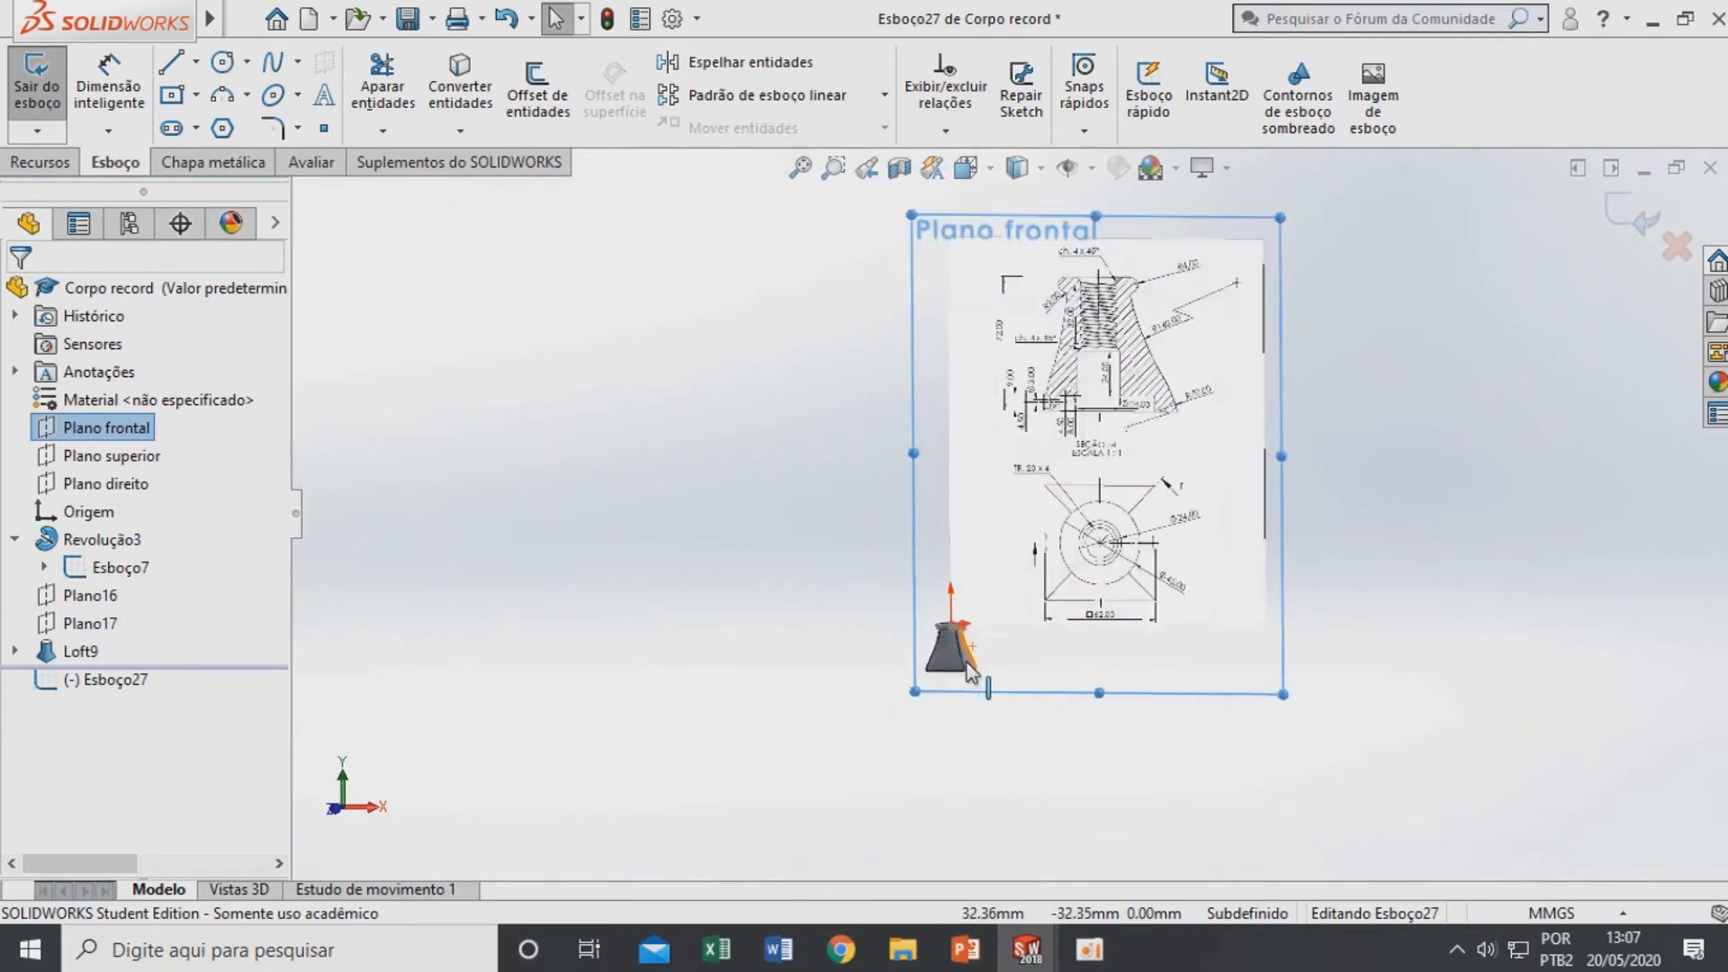
Convert the bottom front edge of the lofted body into a sketch line and view the sketch plane face-on
scroll(967, 671, down, 5)
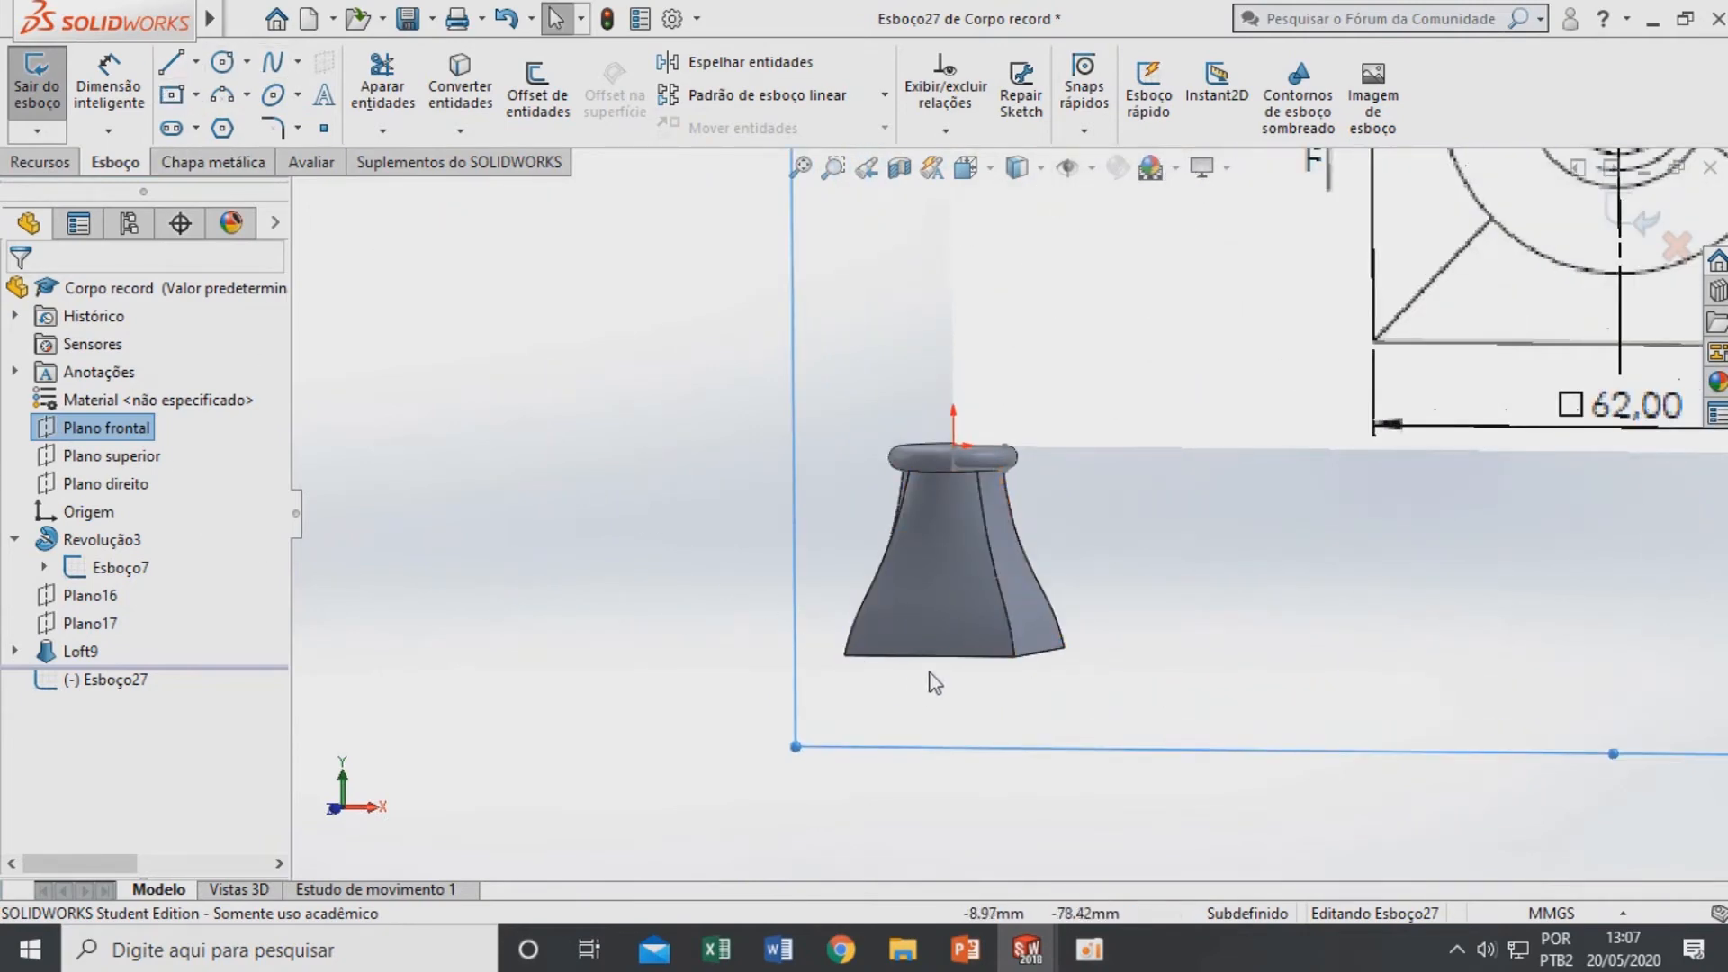
scroll(934, 682, down, 3)
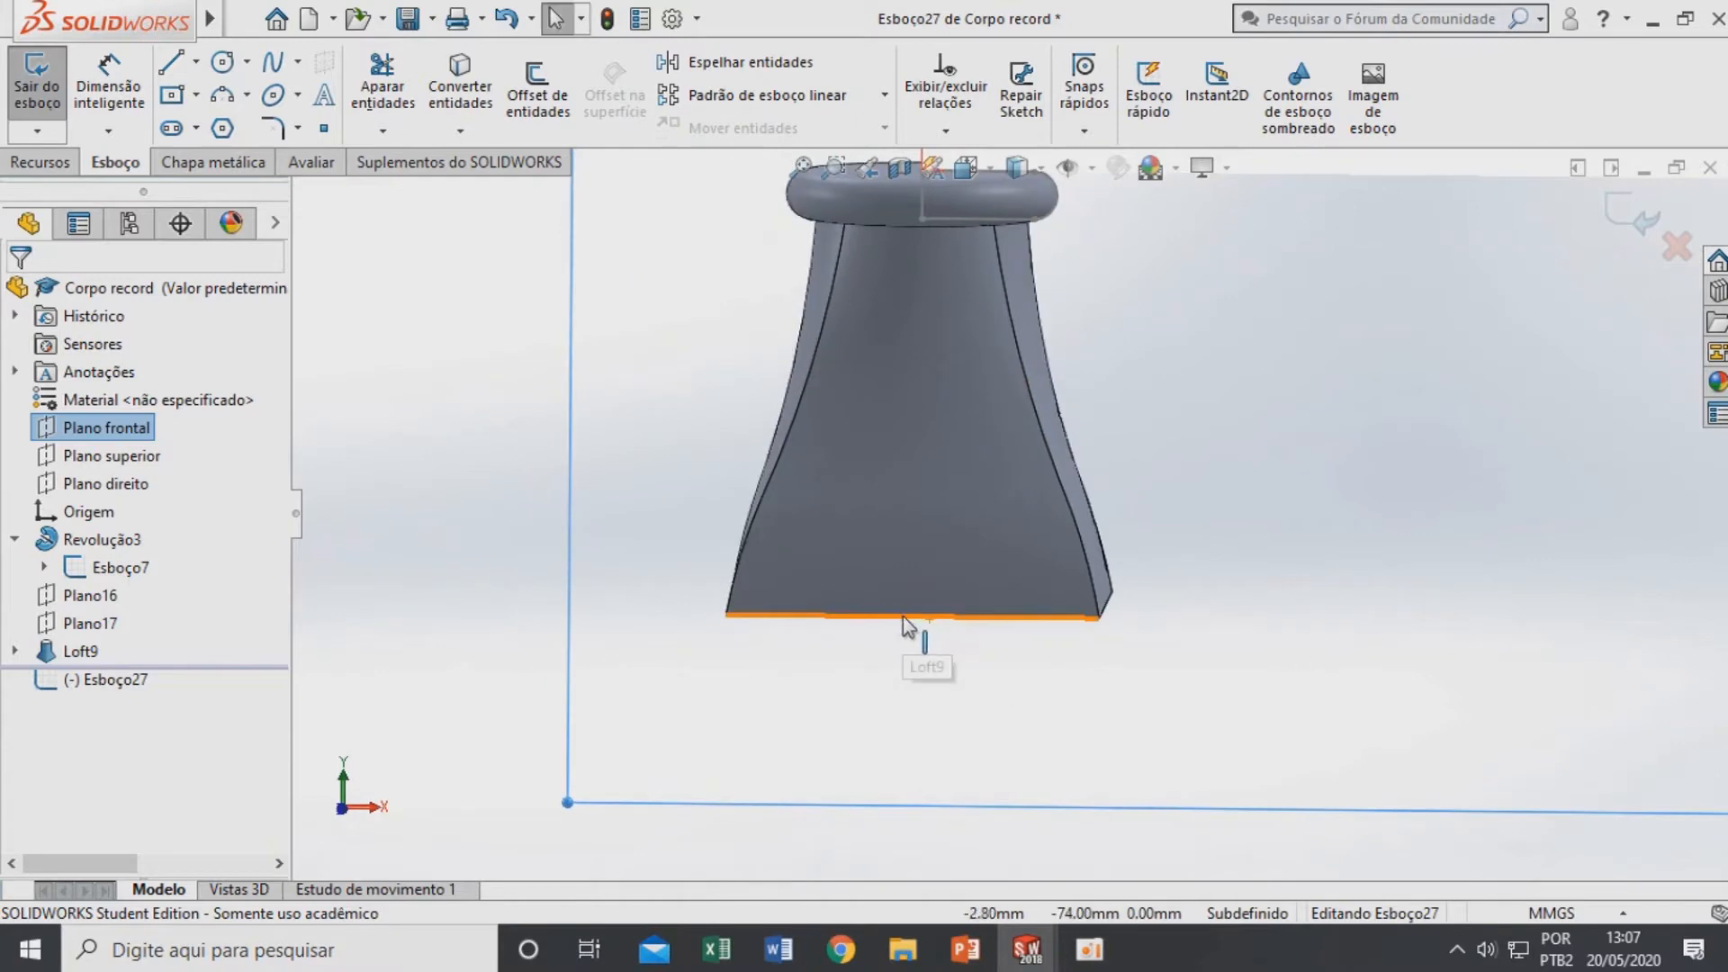
click(928, 619)
click(471, 90)
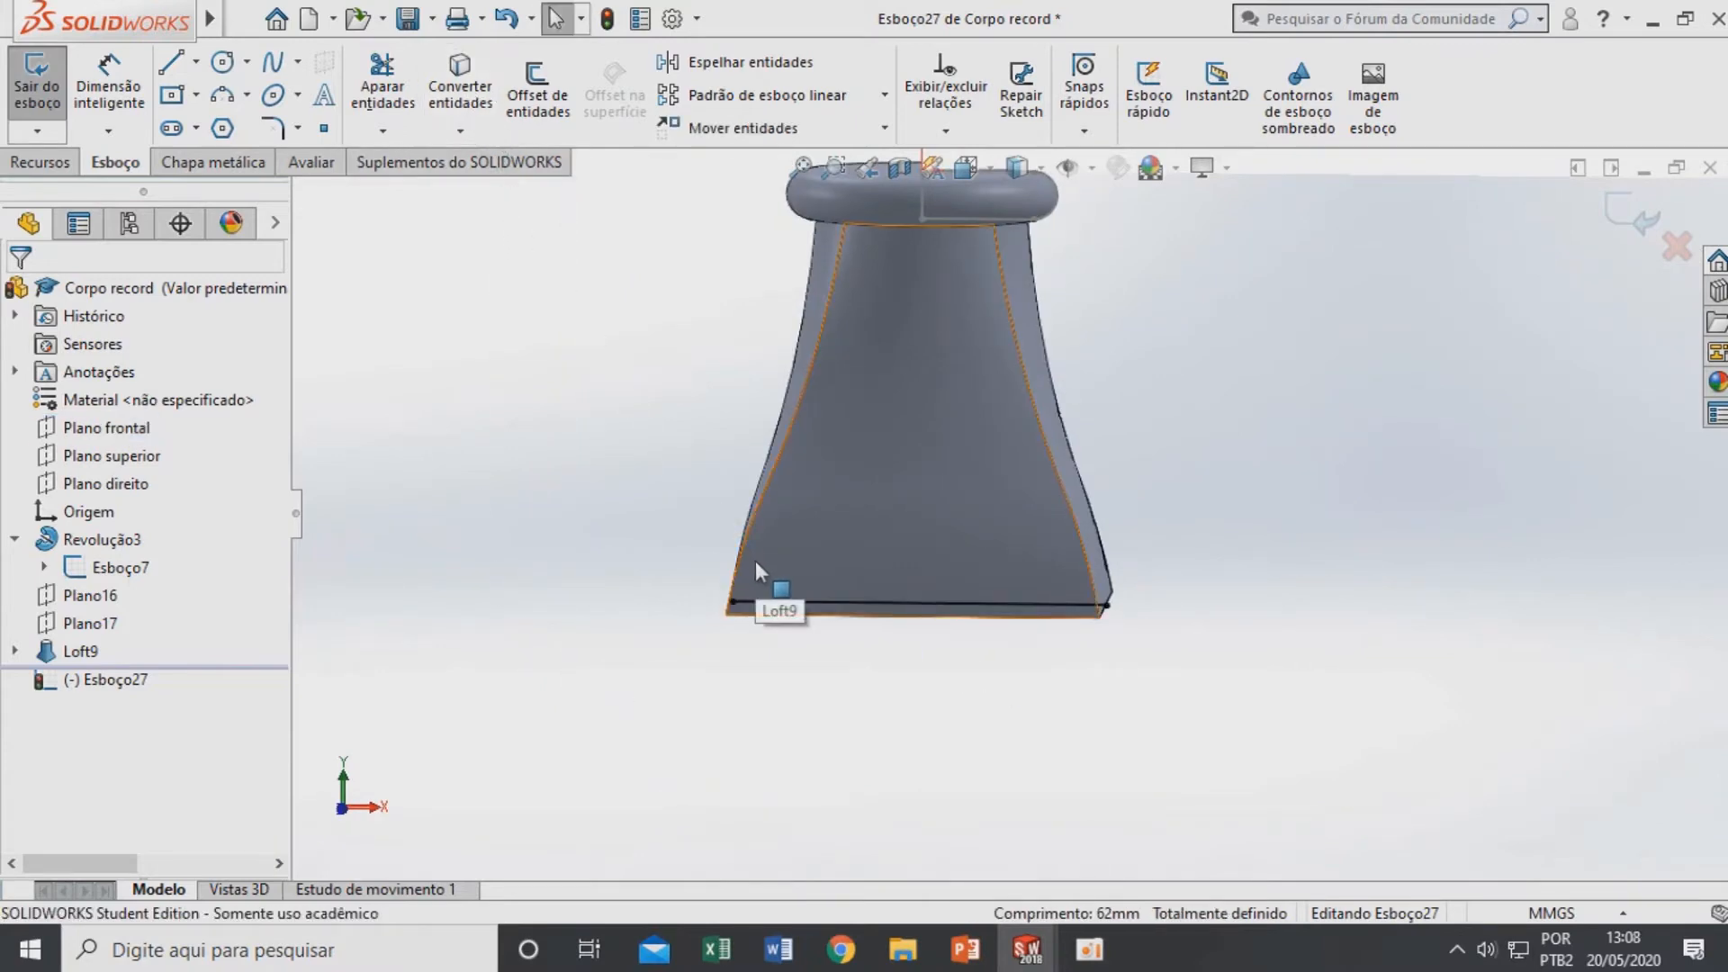
key(ctrl+8)
scroll(820, 846, down, 10)
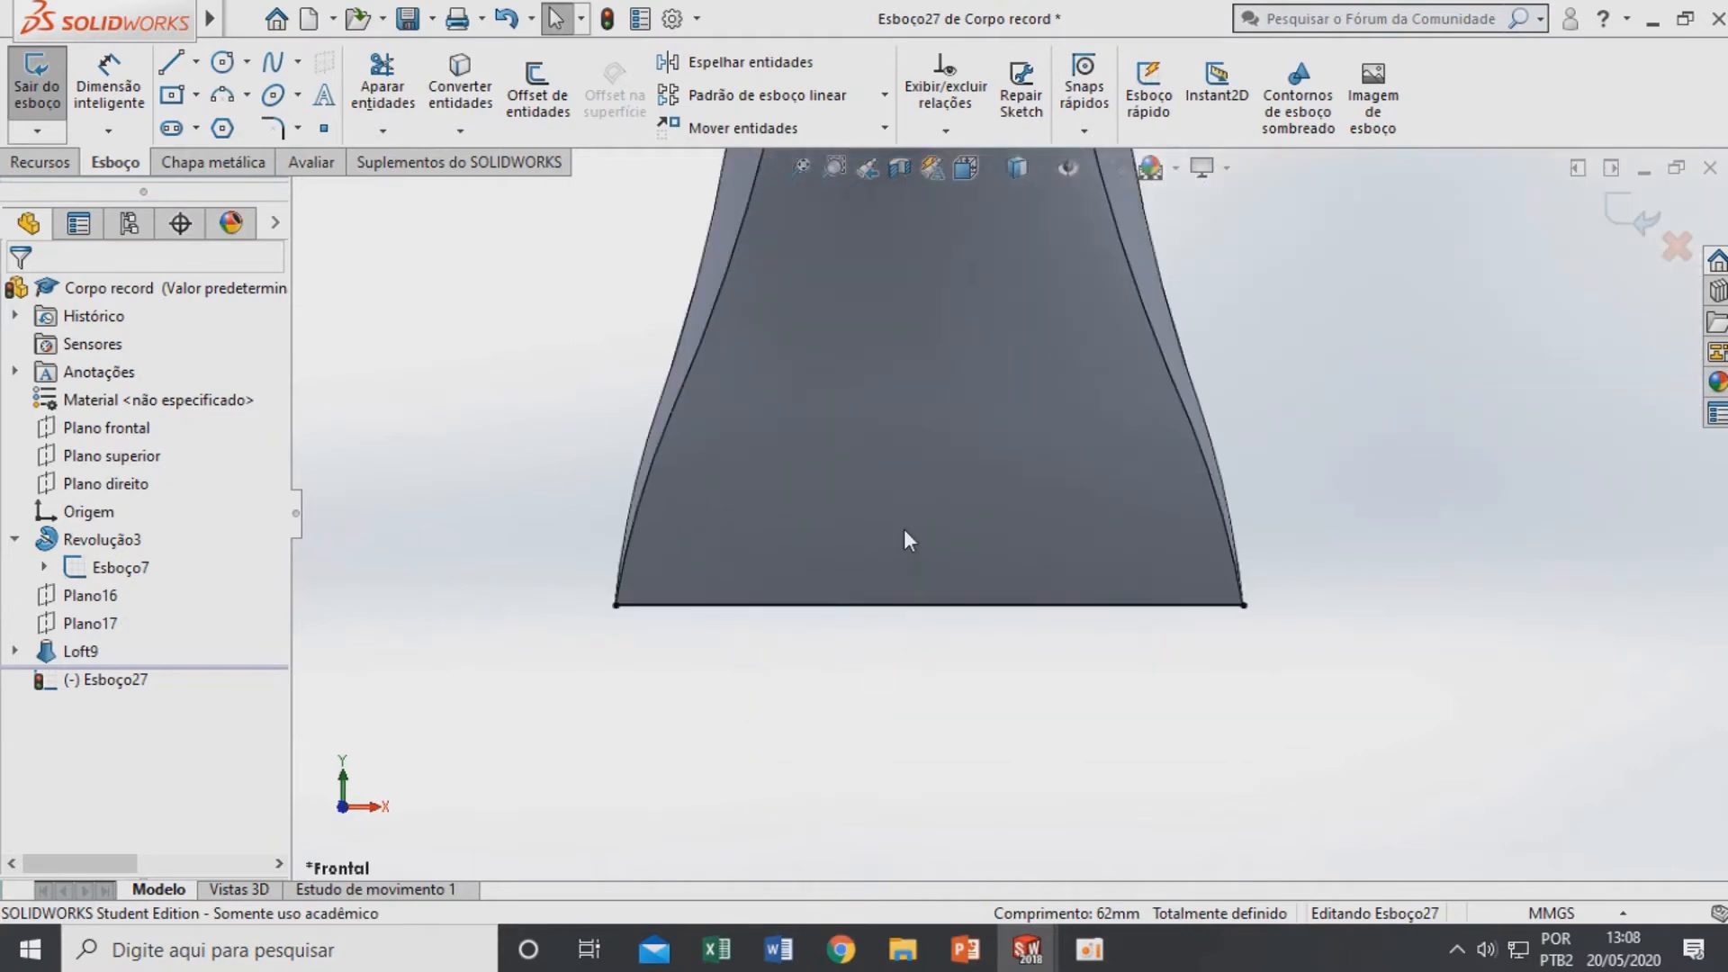
Sketch an arched profile standing on the base line: two vertical lines about 8 mm tall joined by a tangent arc of about 4.5 mm radius
click(177, 71)
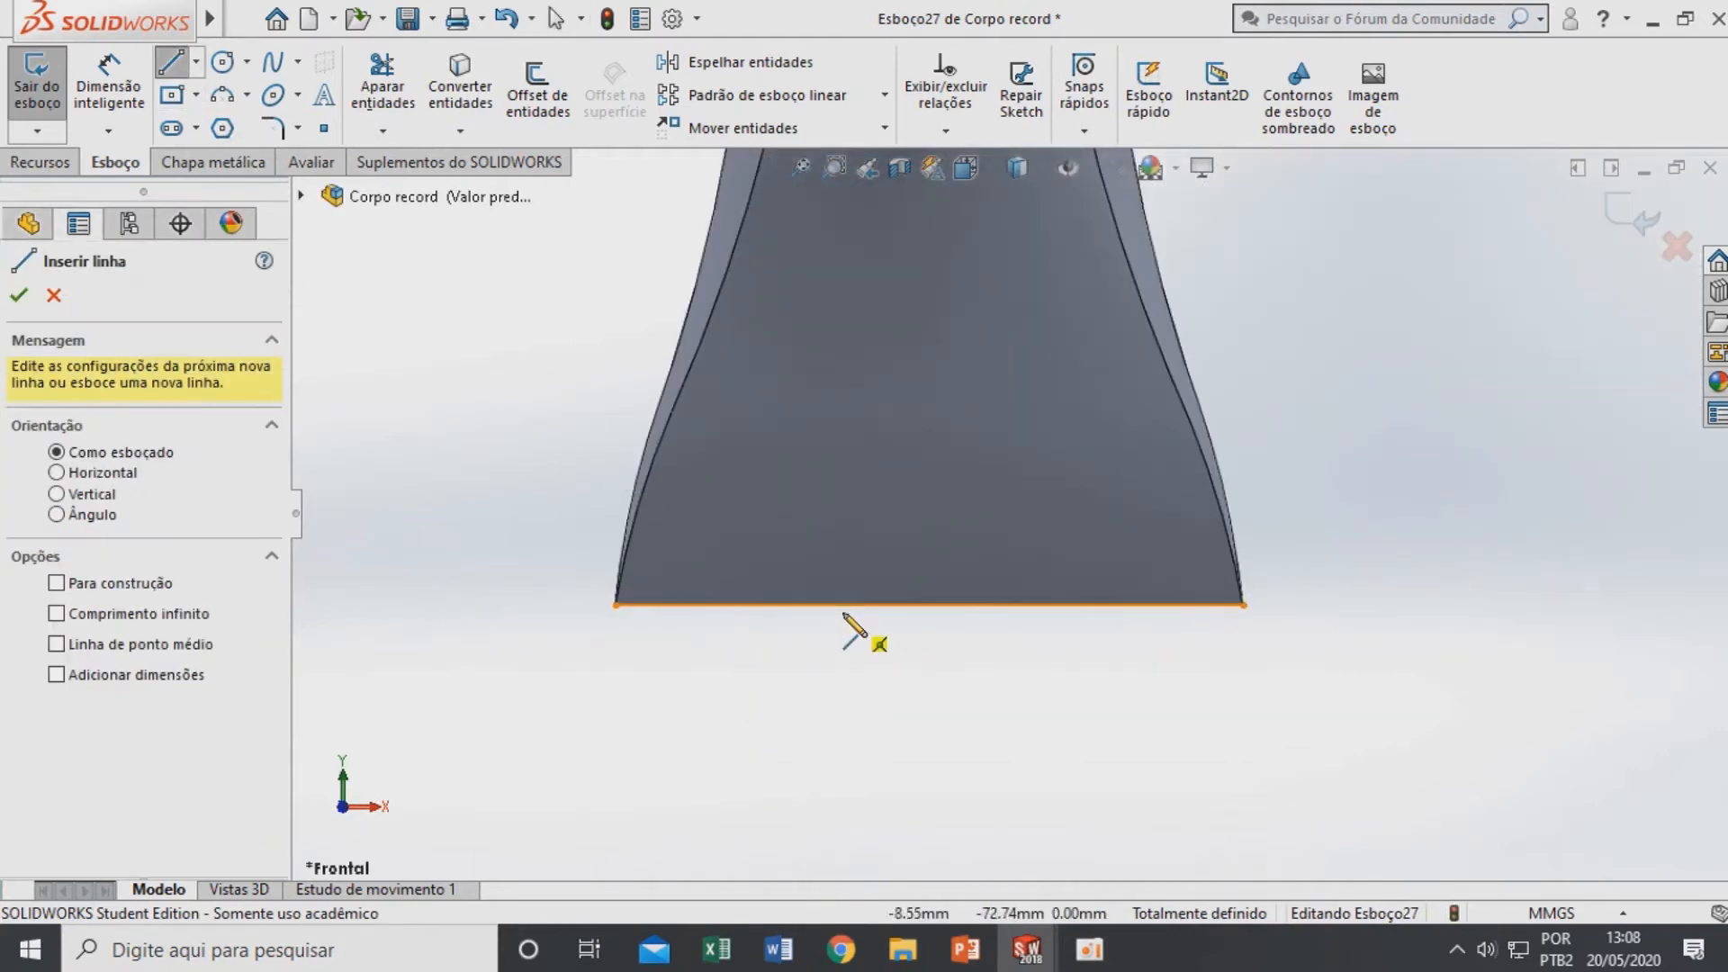
click(858, 605)
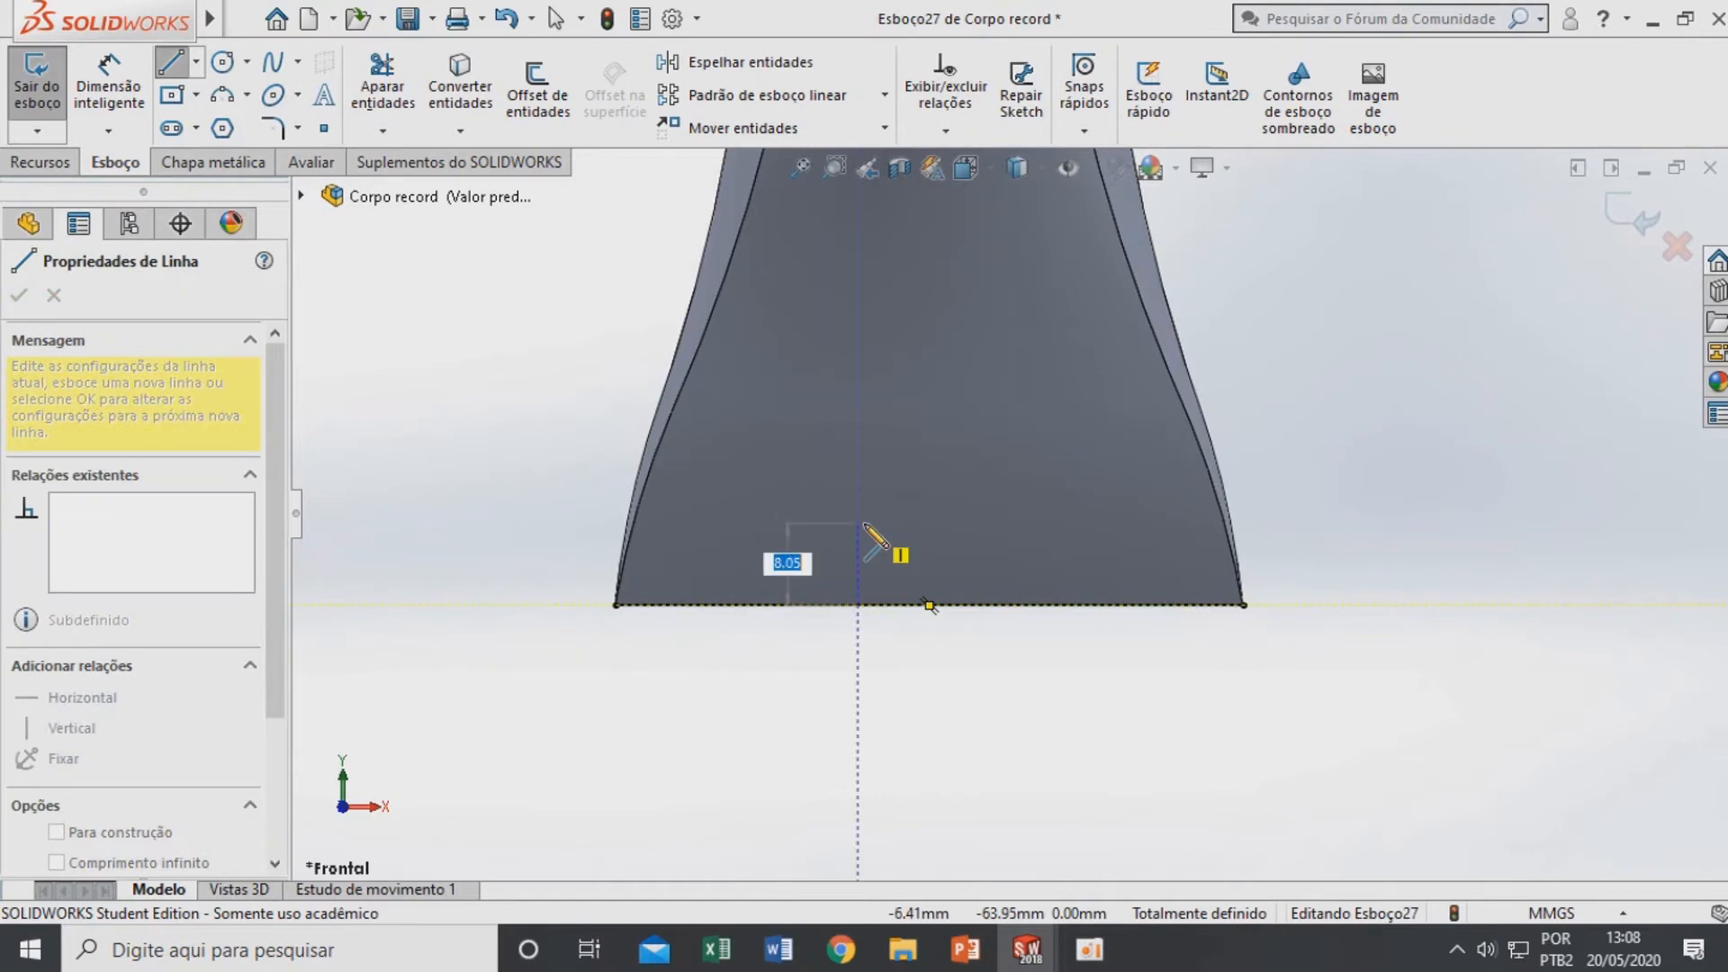
click(858, 523)
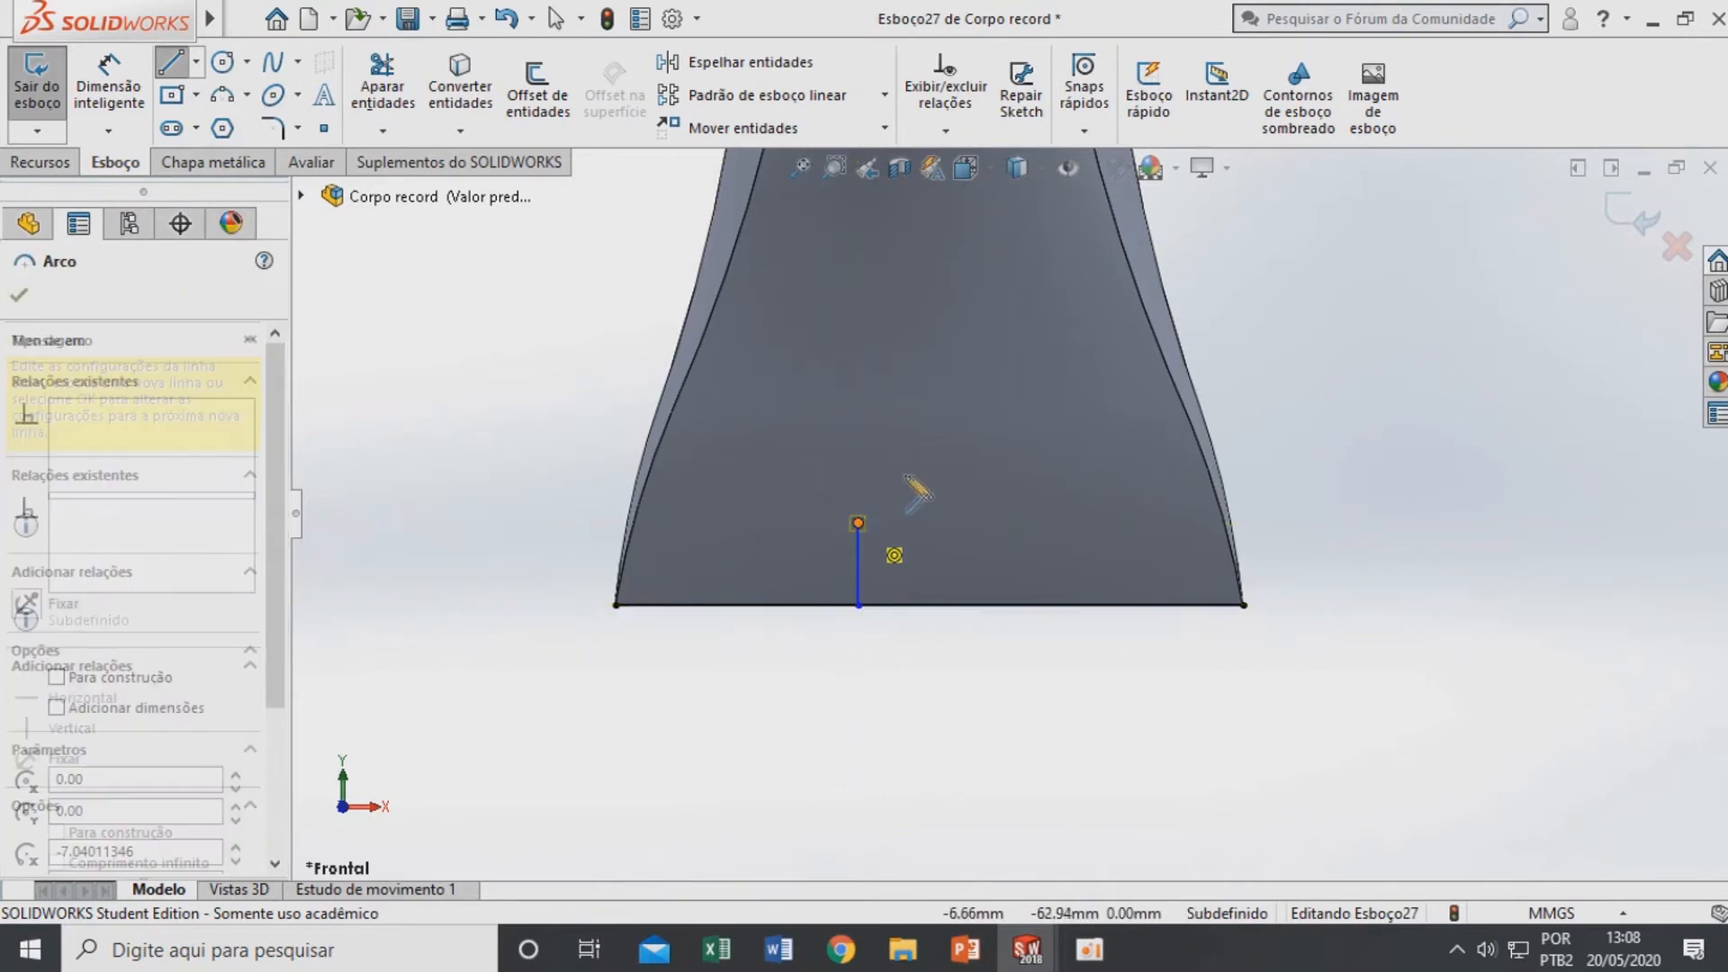
click(950, 523)
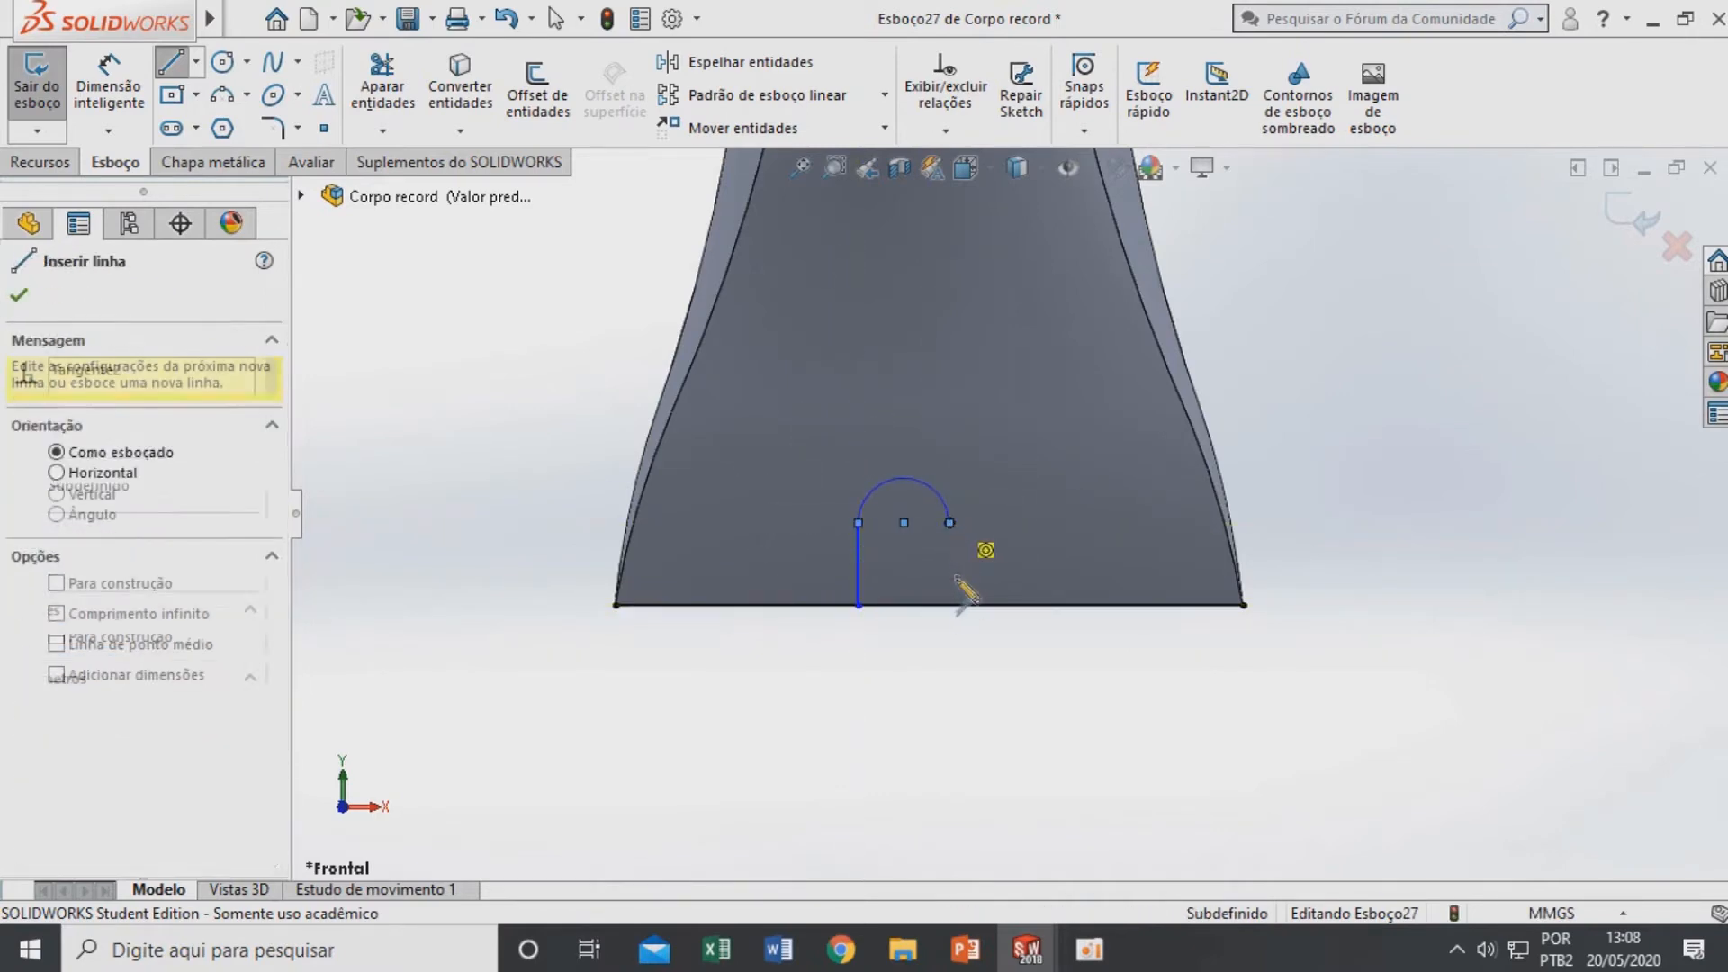
click(950, 604)
scroll(952, 601, down, 3)
key(Escape)
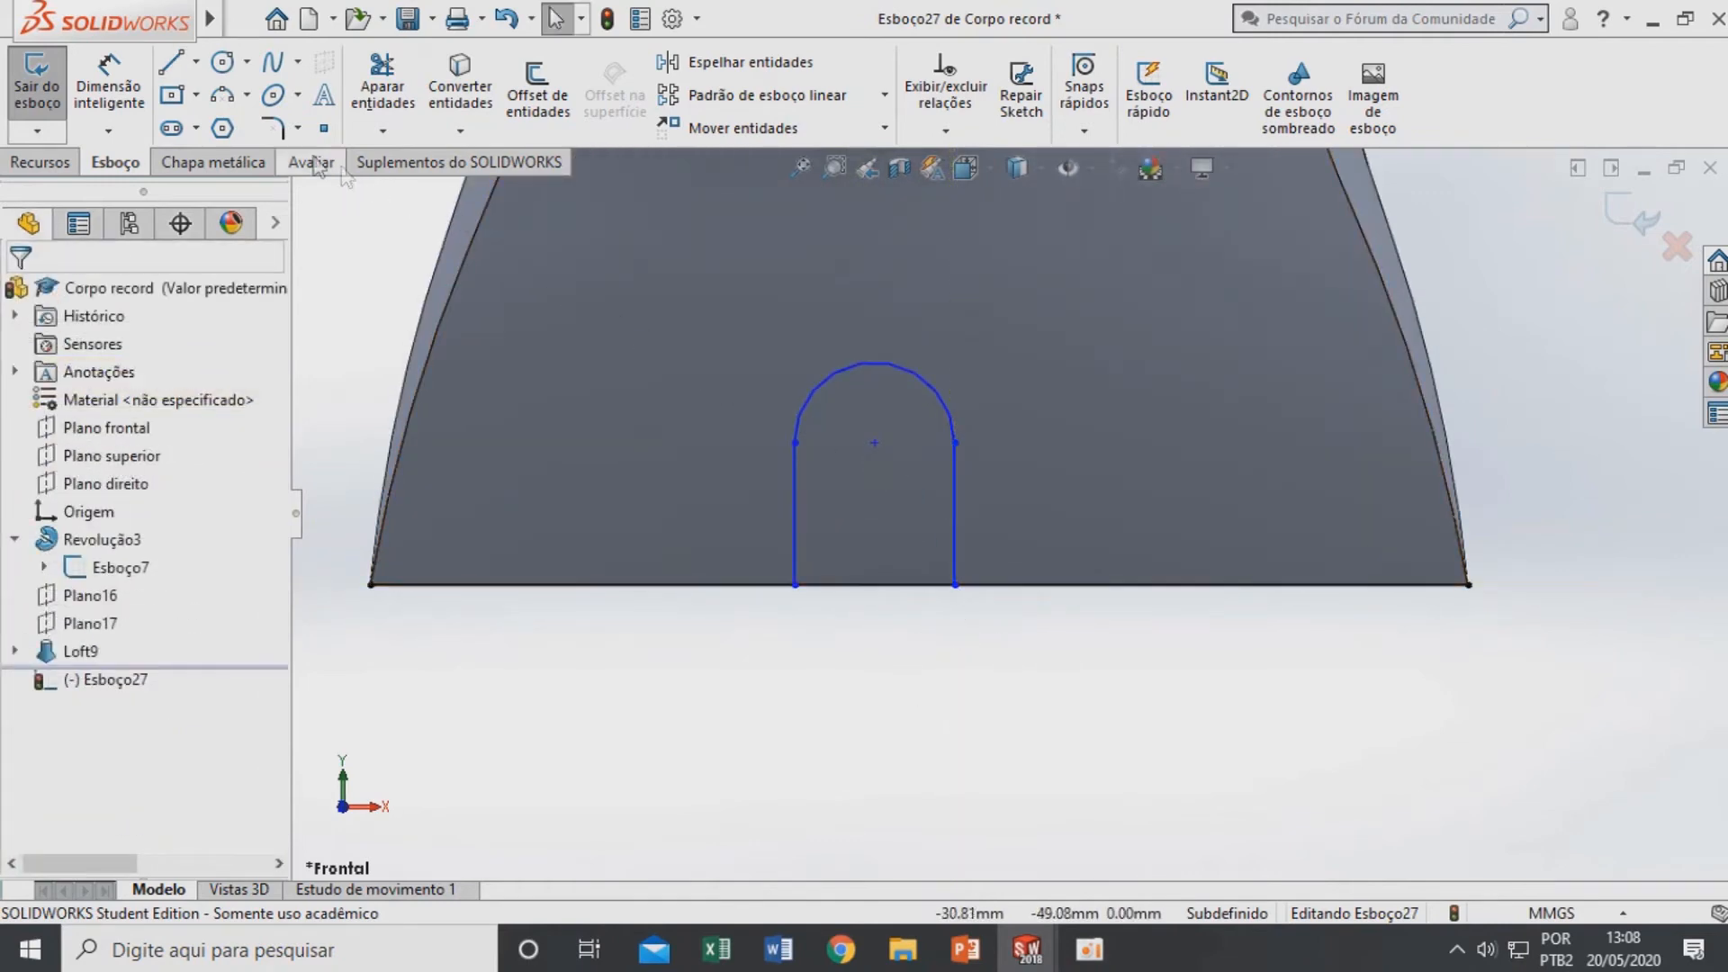
Dimension the arched profile with a 4.5 mm straight side and a 4.5 mm arc radius
click(108, 87)
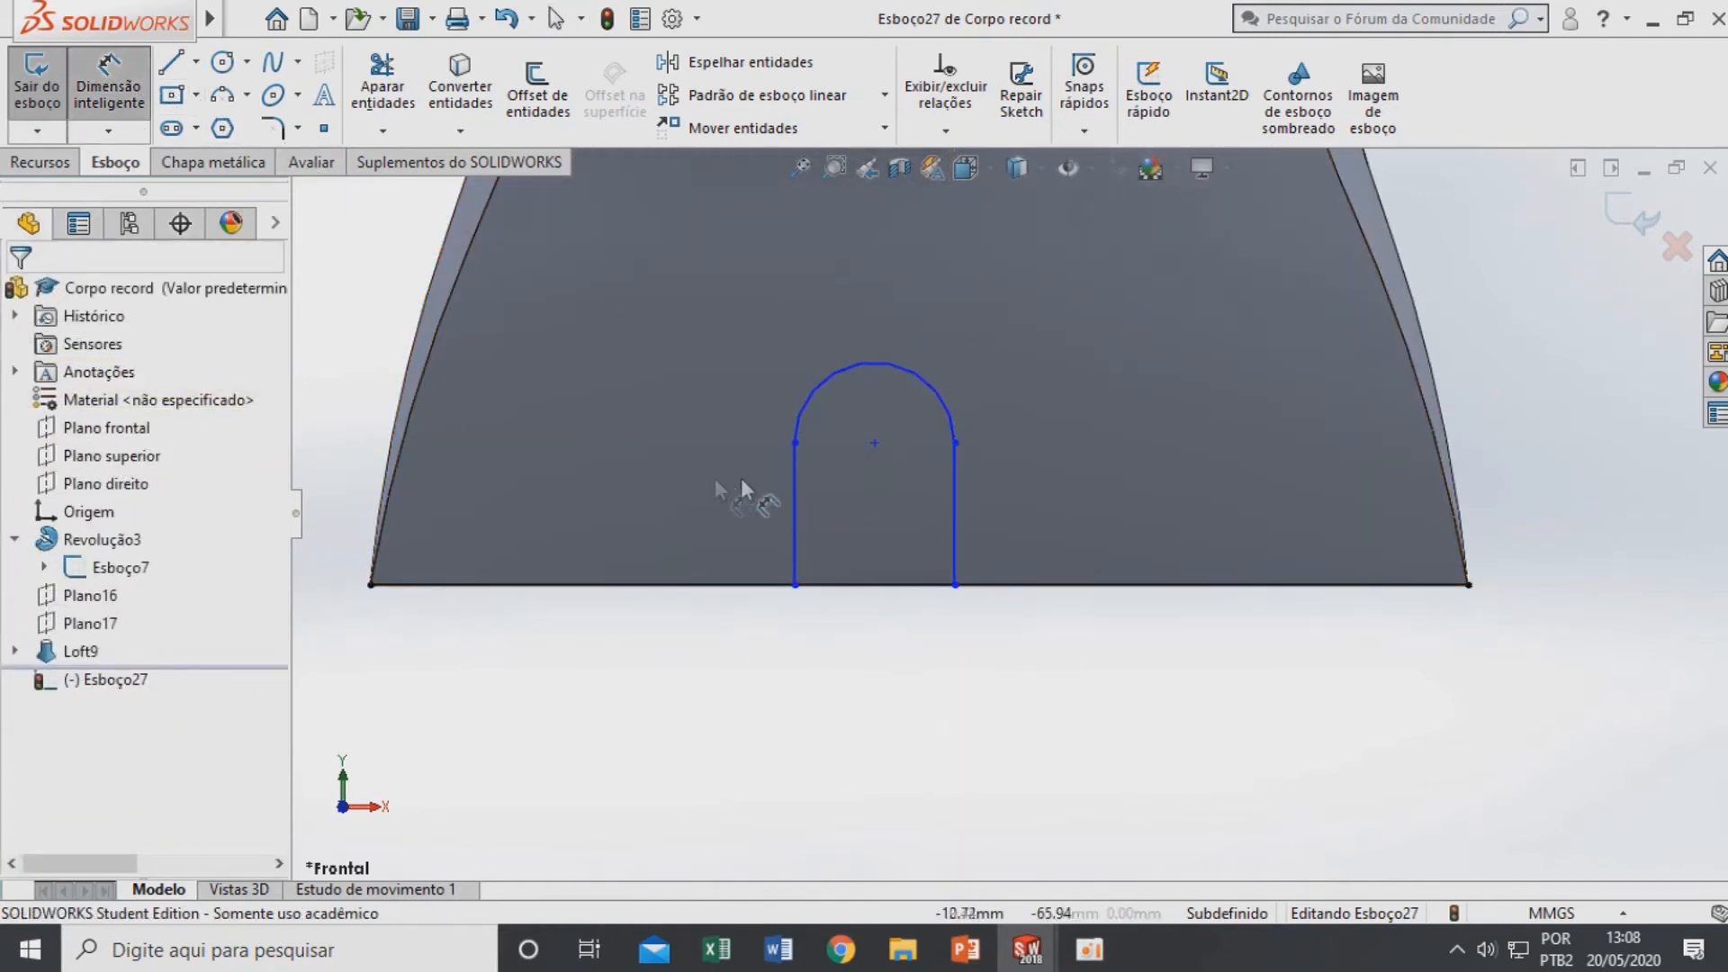
click(956, 516)
click(1076, 515)
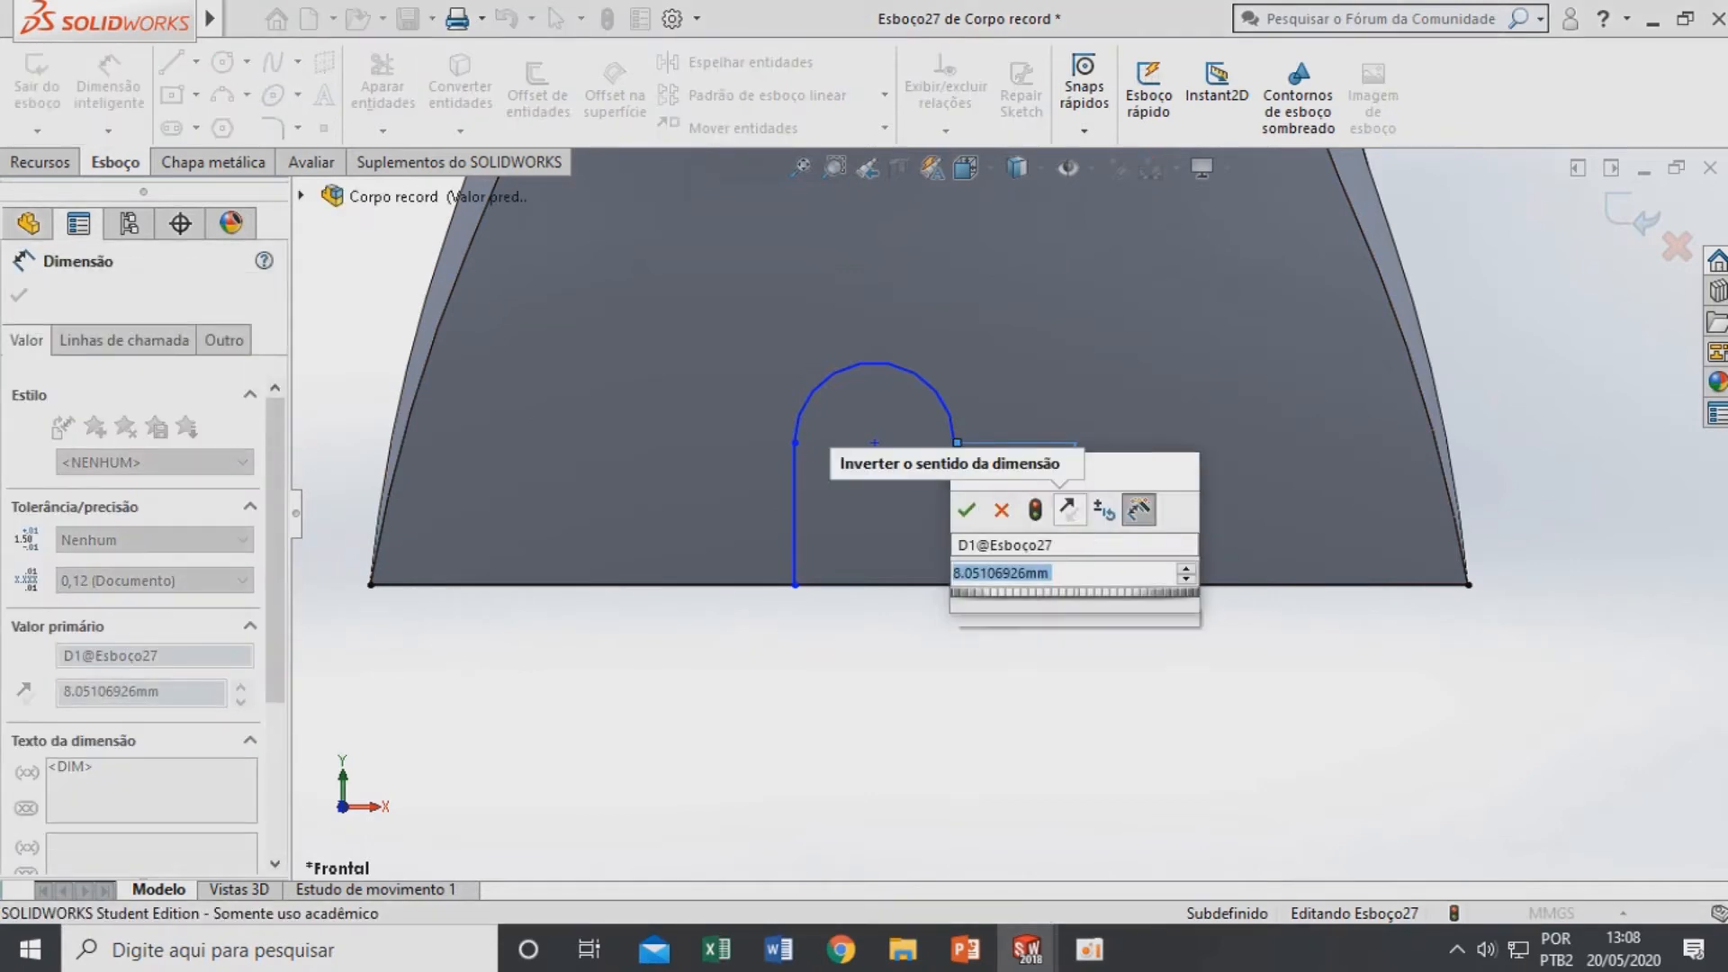
key(Return)
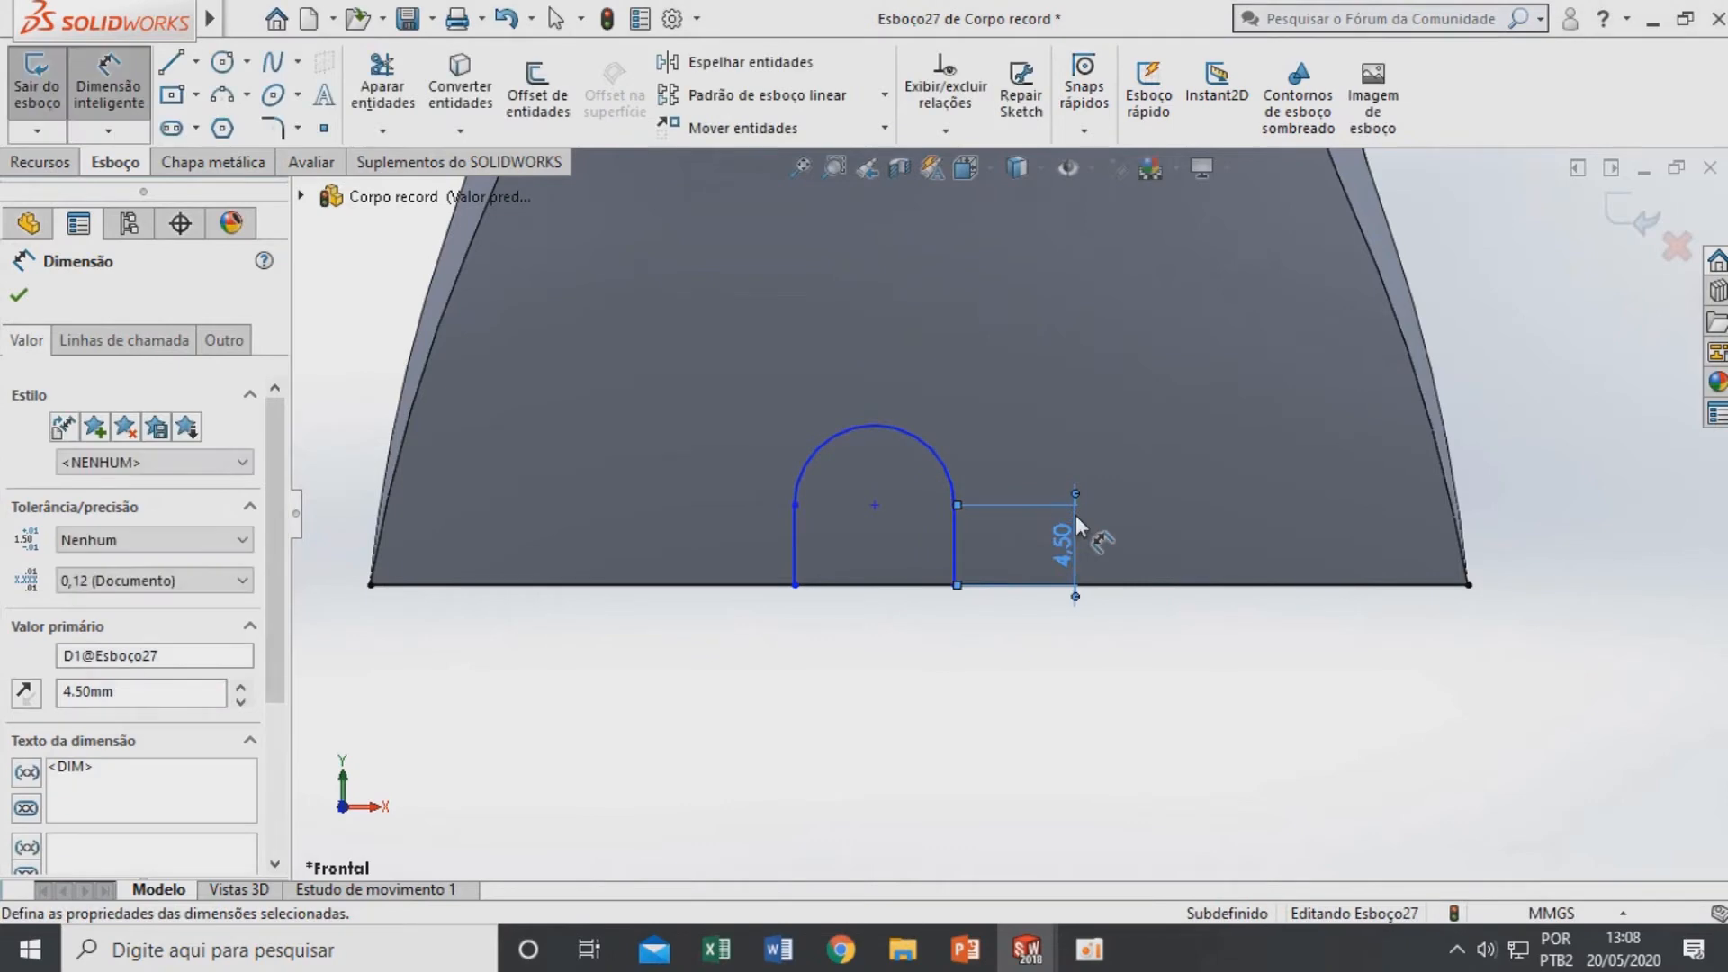
click(923, 450)
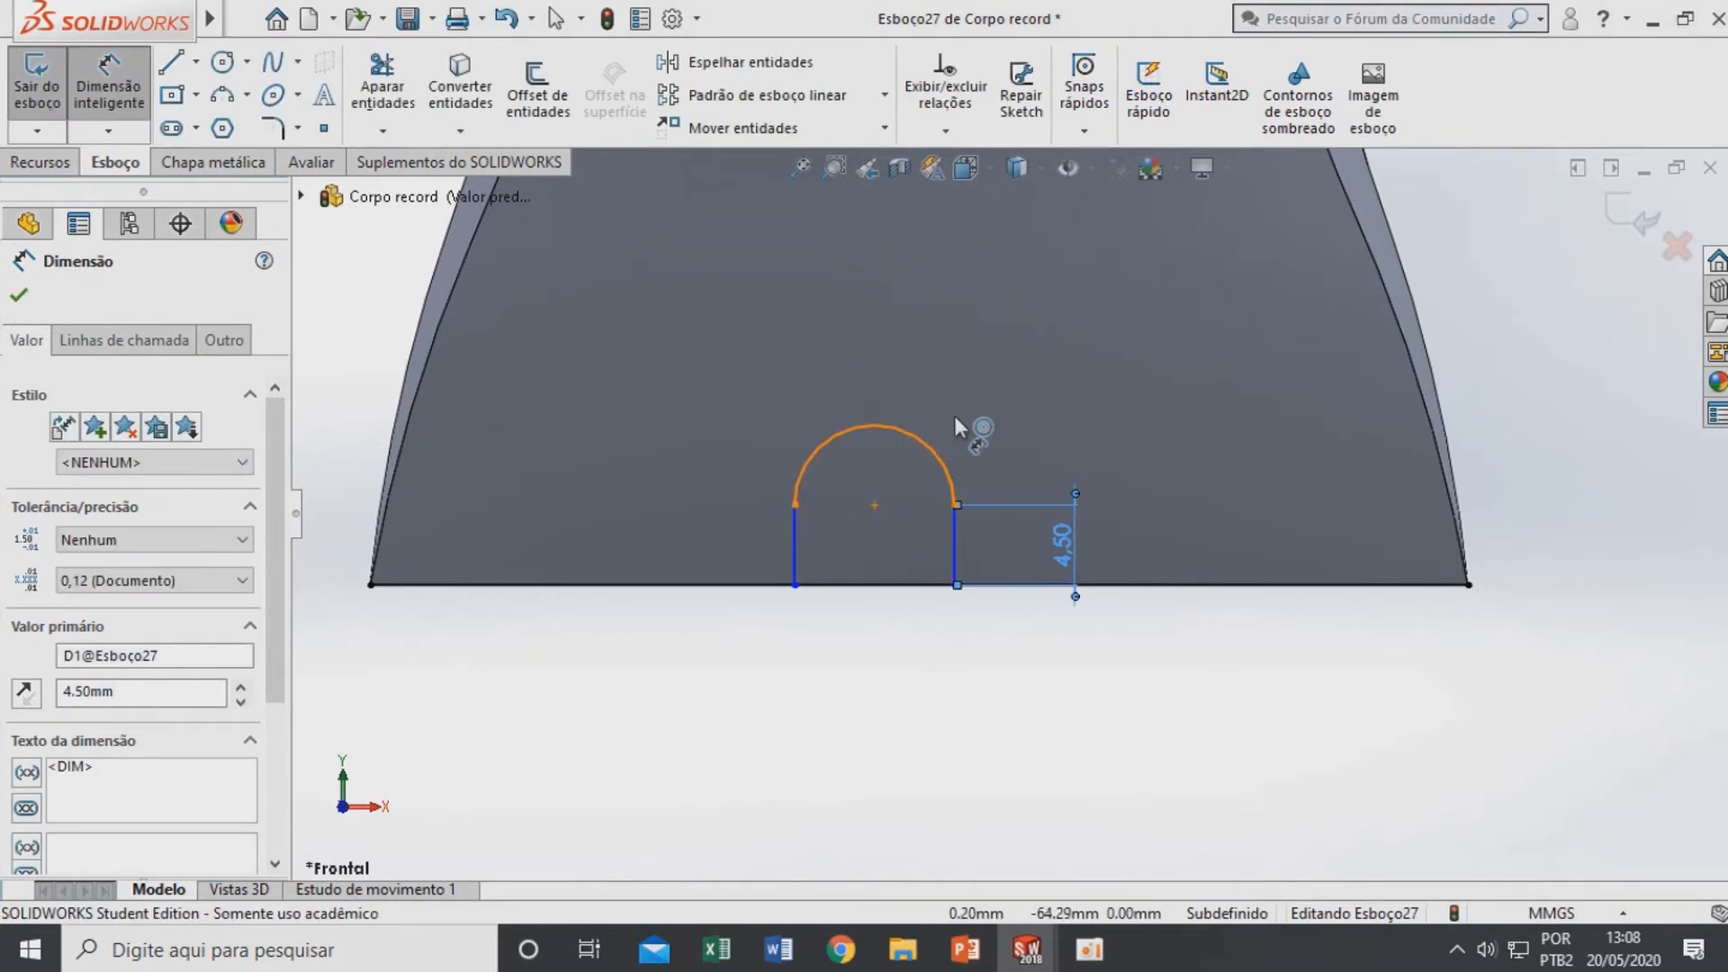
click(990, 387)
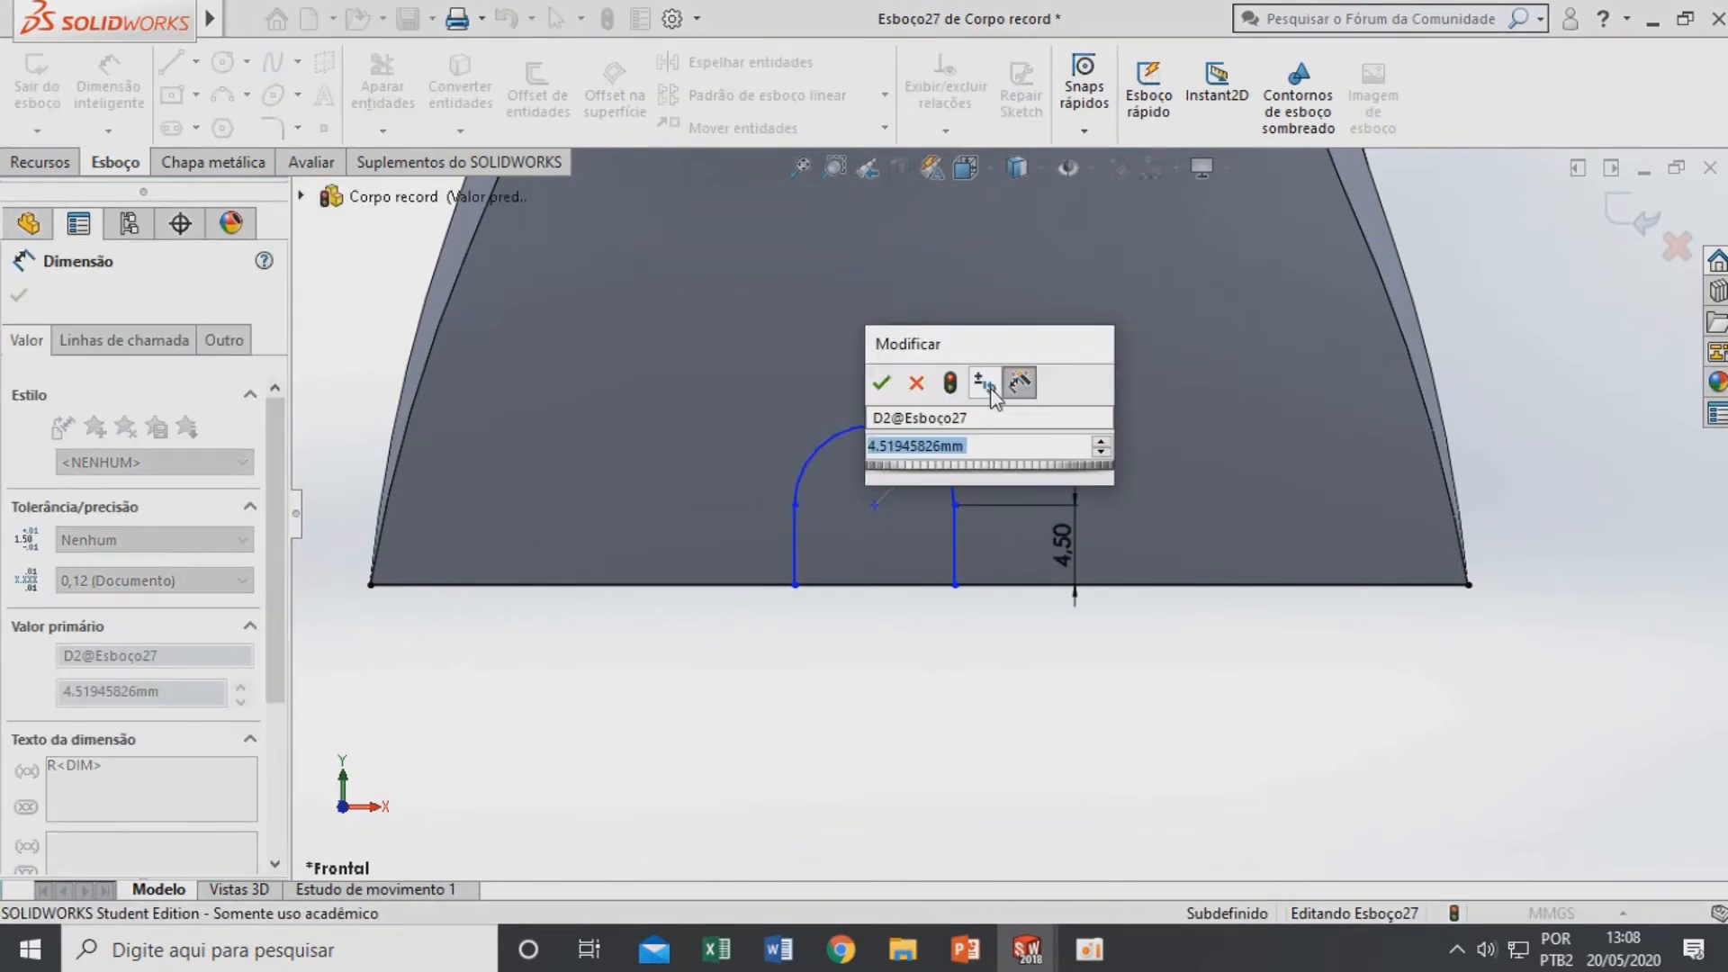
text(4.5)
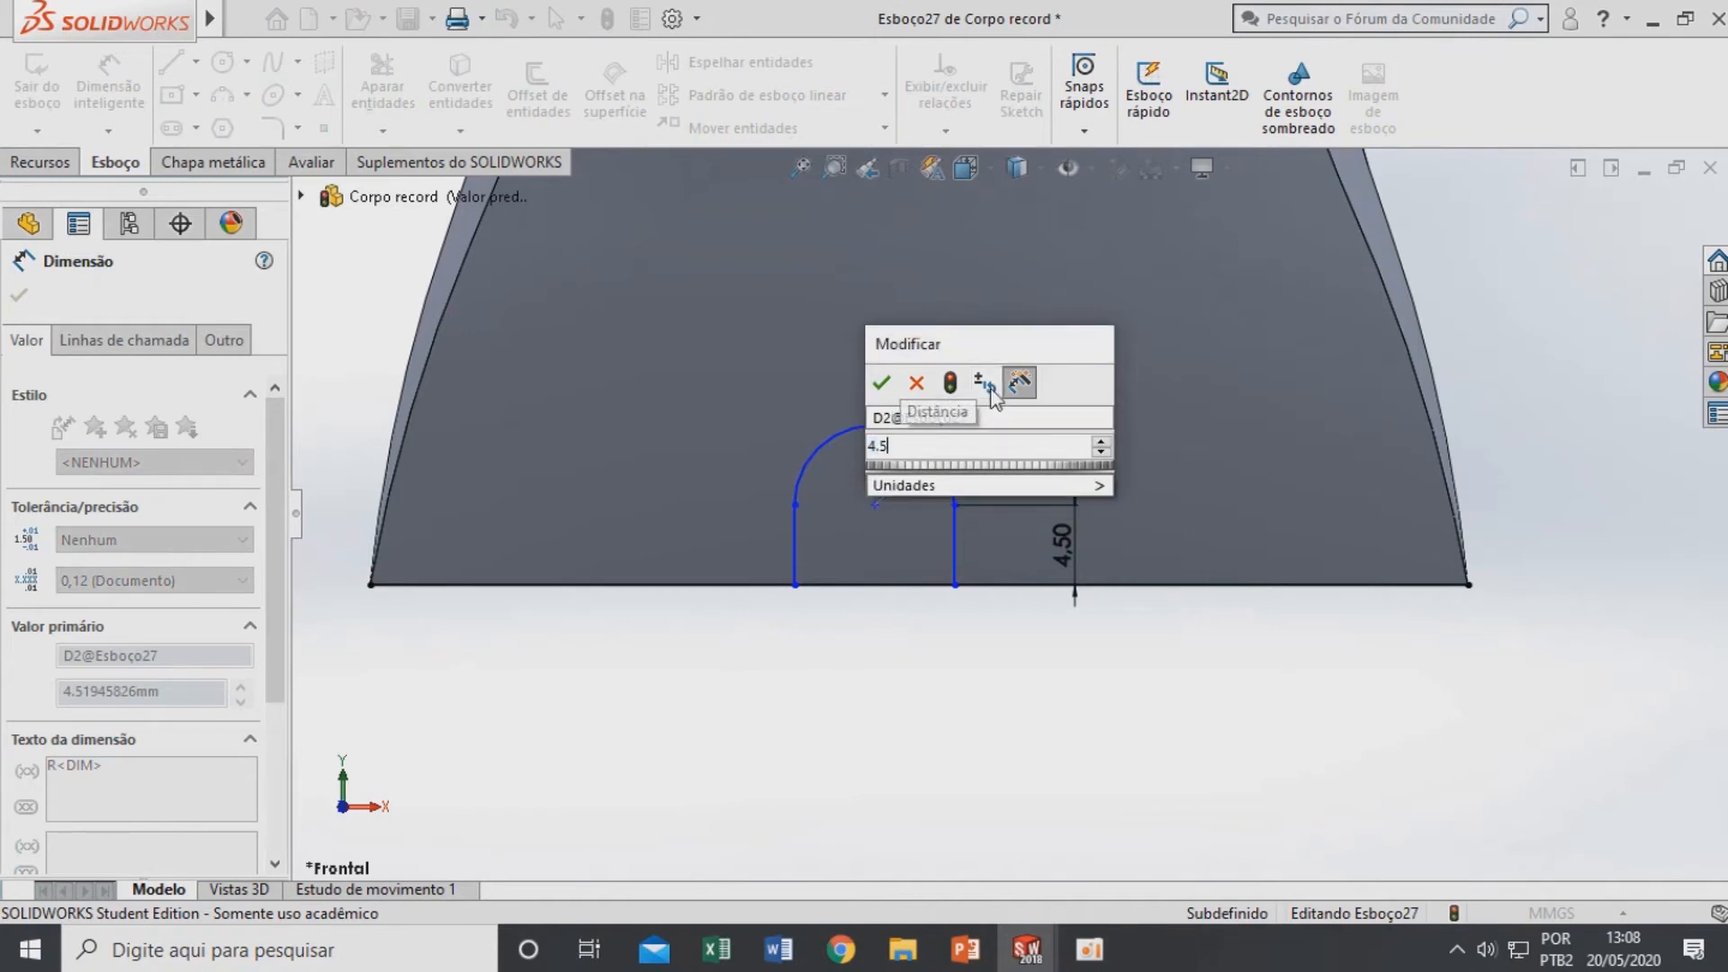
key(Return)
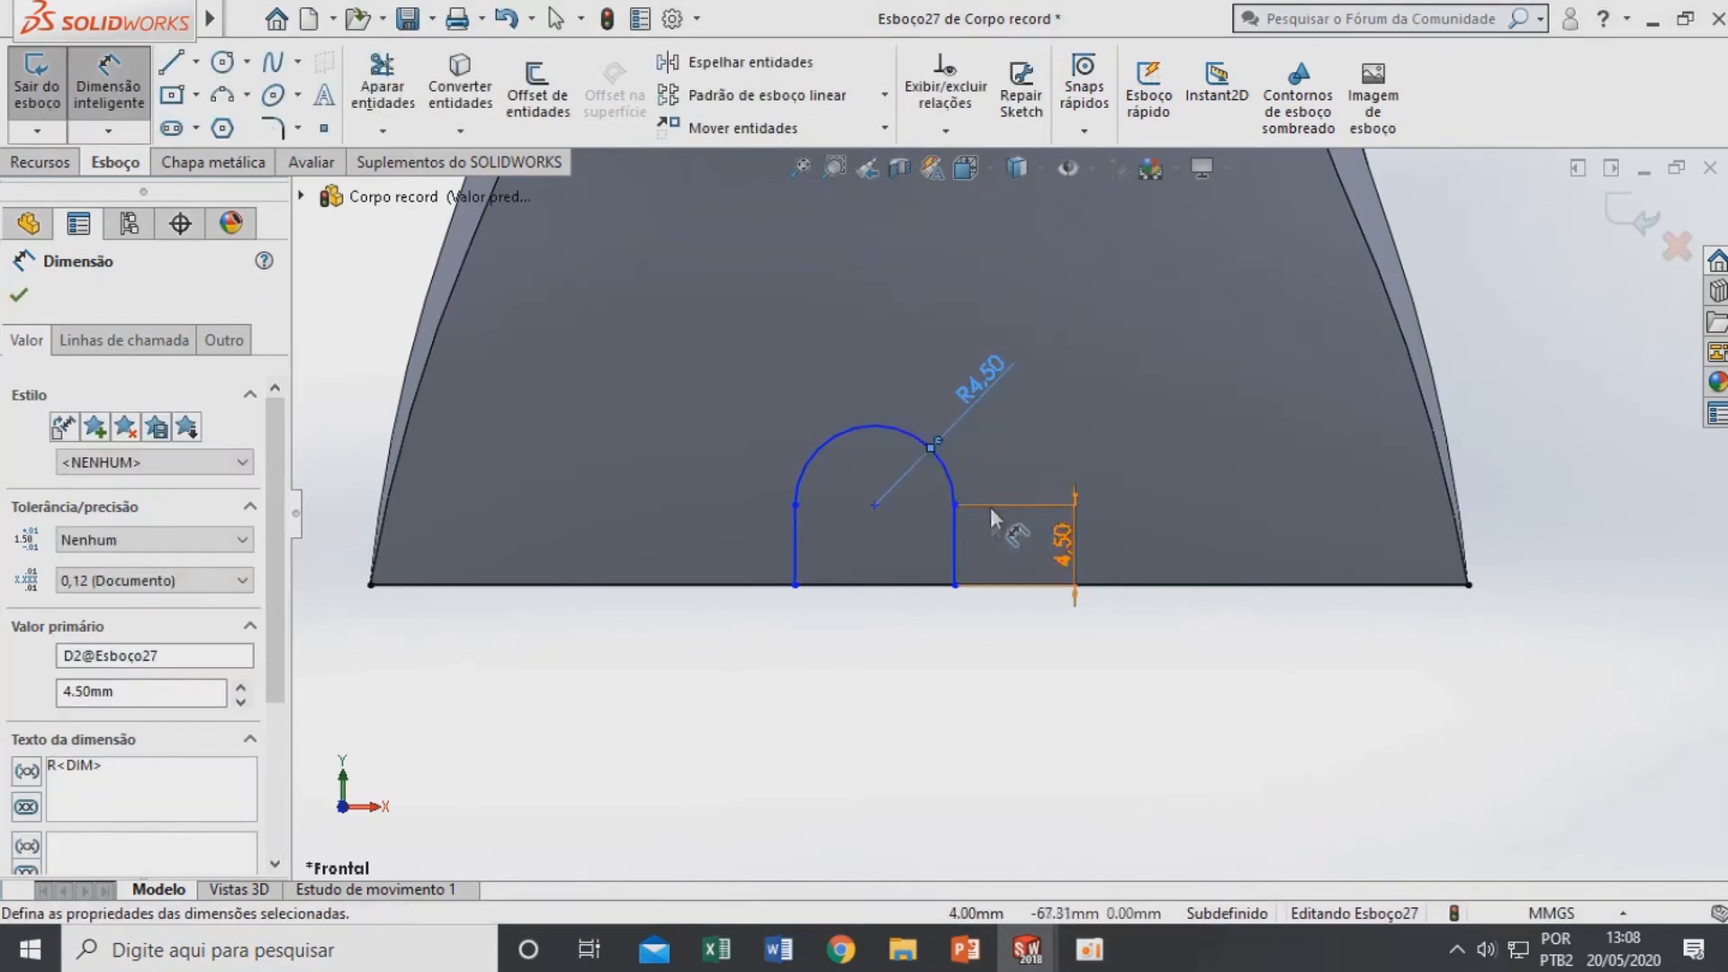
key(Escape)
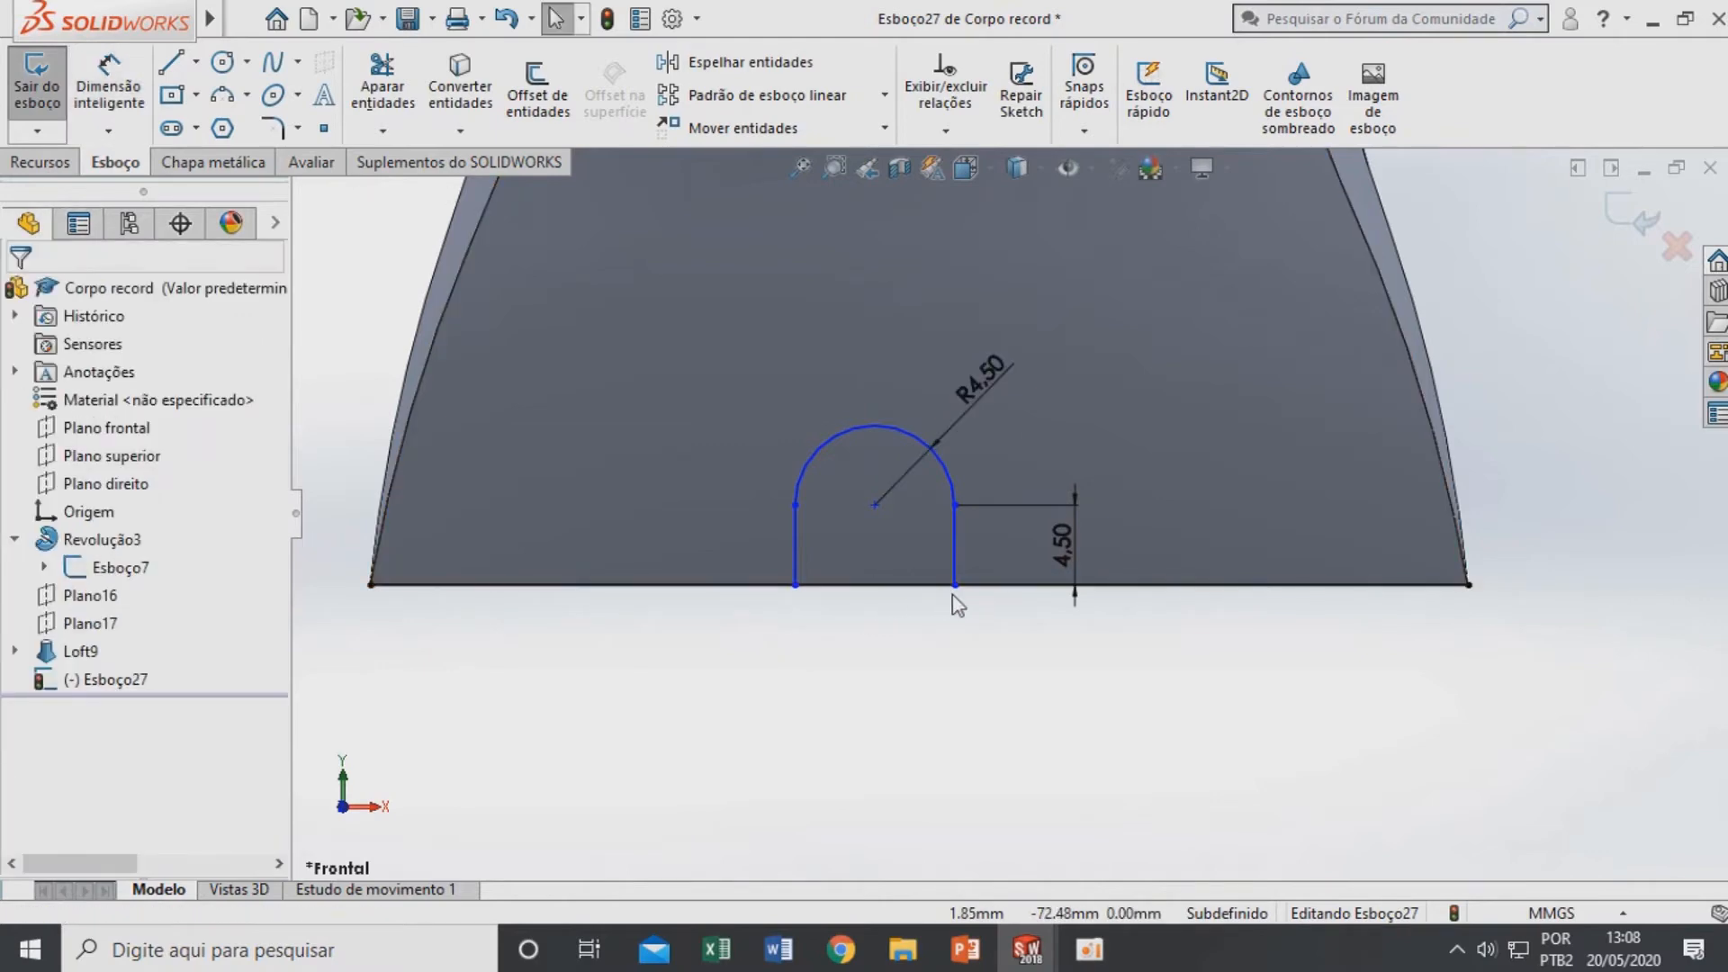
Make the arc's centre and both of its endpoints horizontal to each other
click(874, 506)
ctrl+click(955, 506)
ctrl+click(955, 506)
click(32, 700)
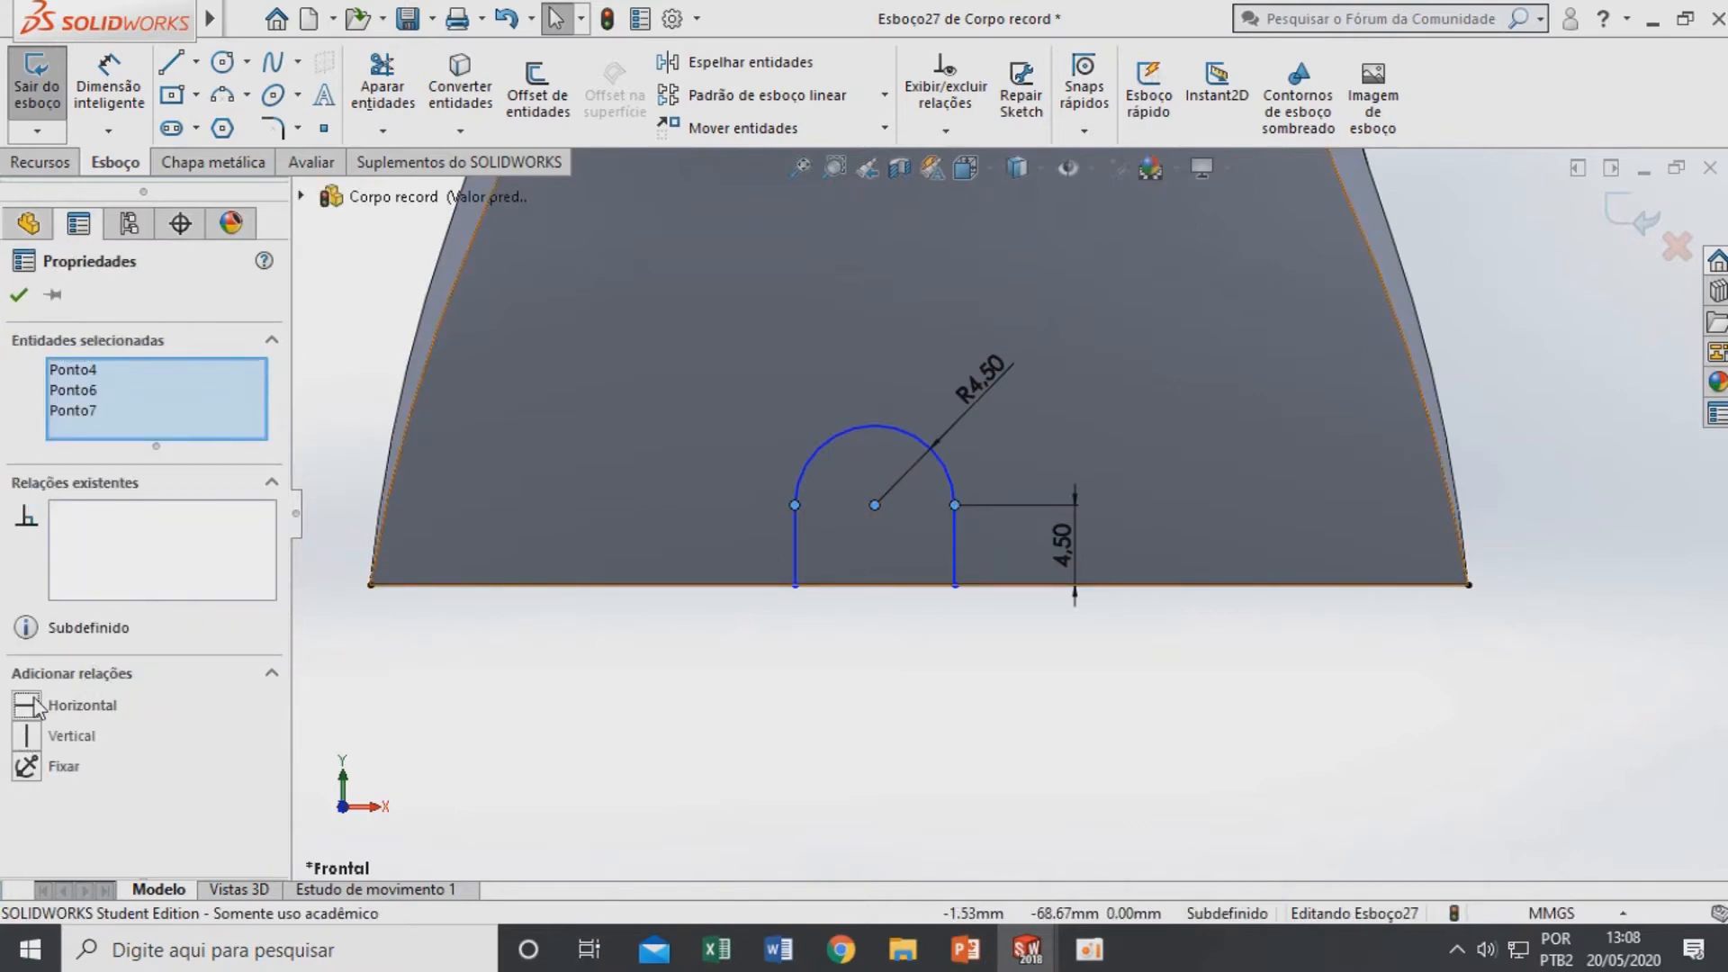
click(371, 668)
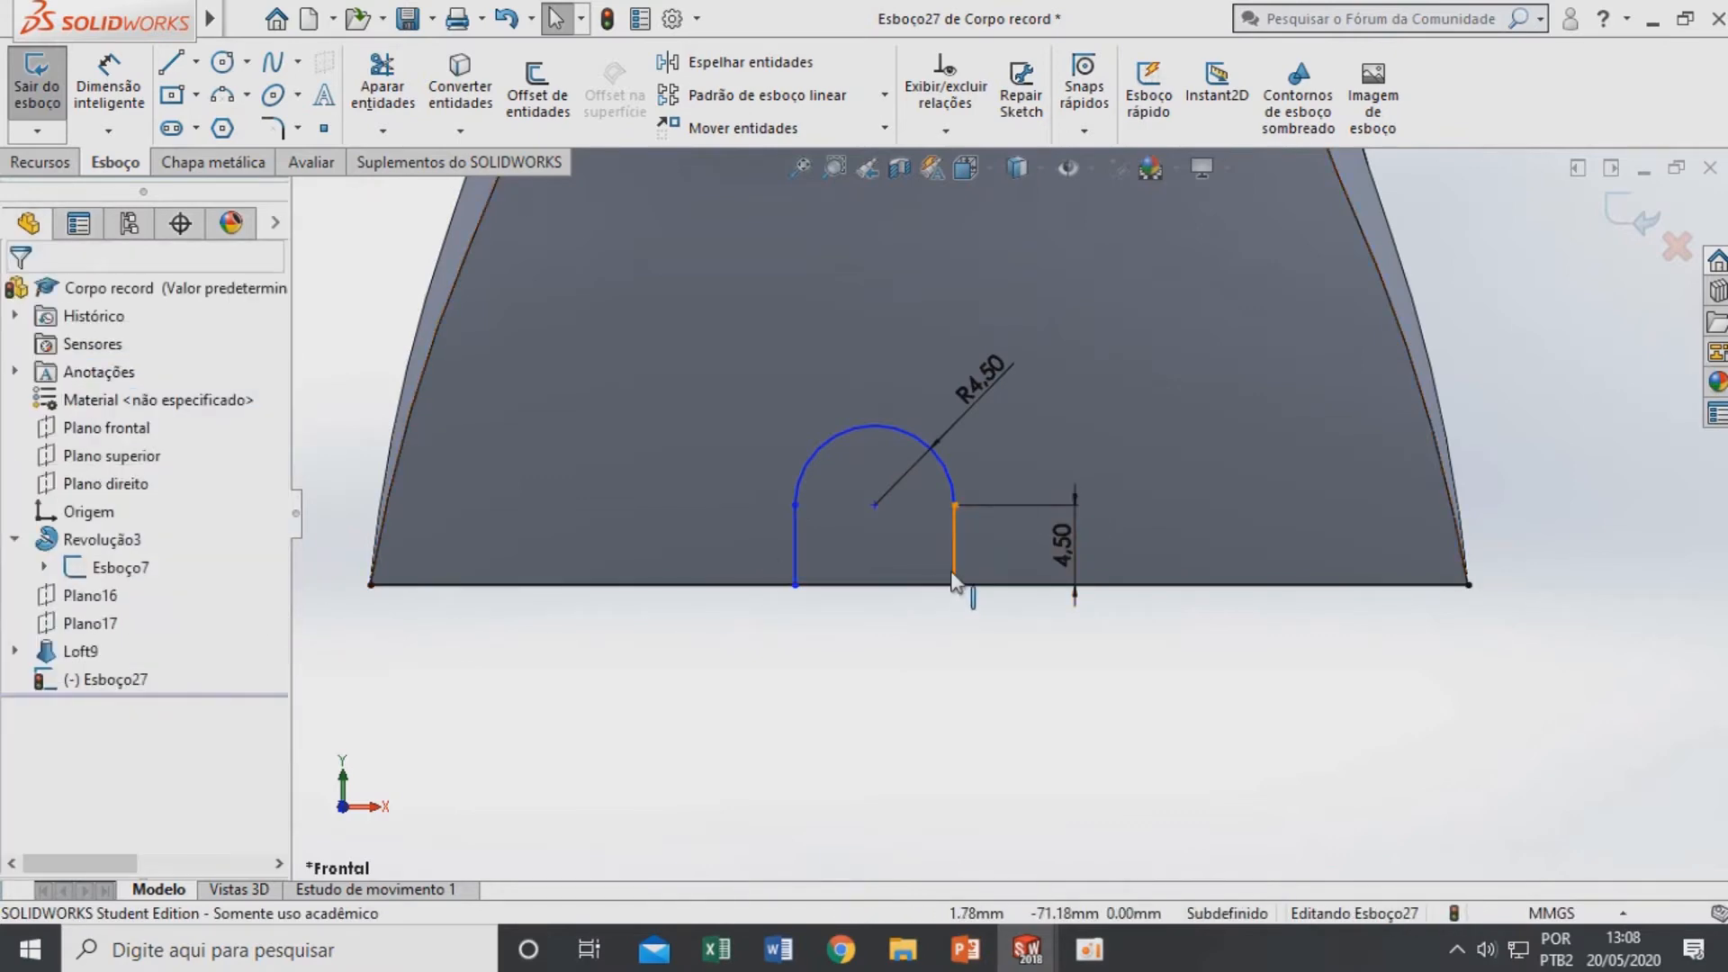
Trim the converted base line outside the arched profile, keeping only the piece between its two vertical sides
click(117, 90)
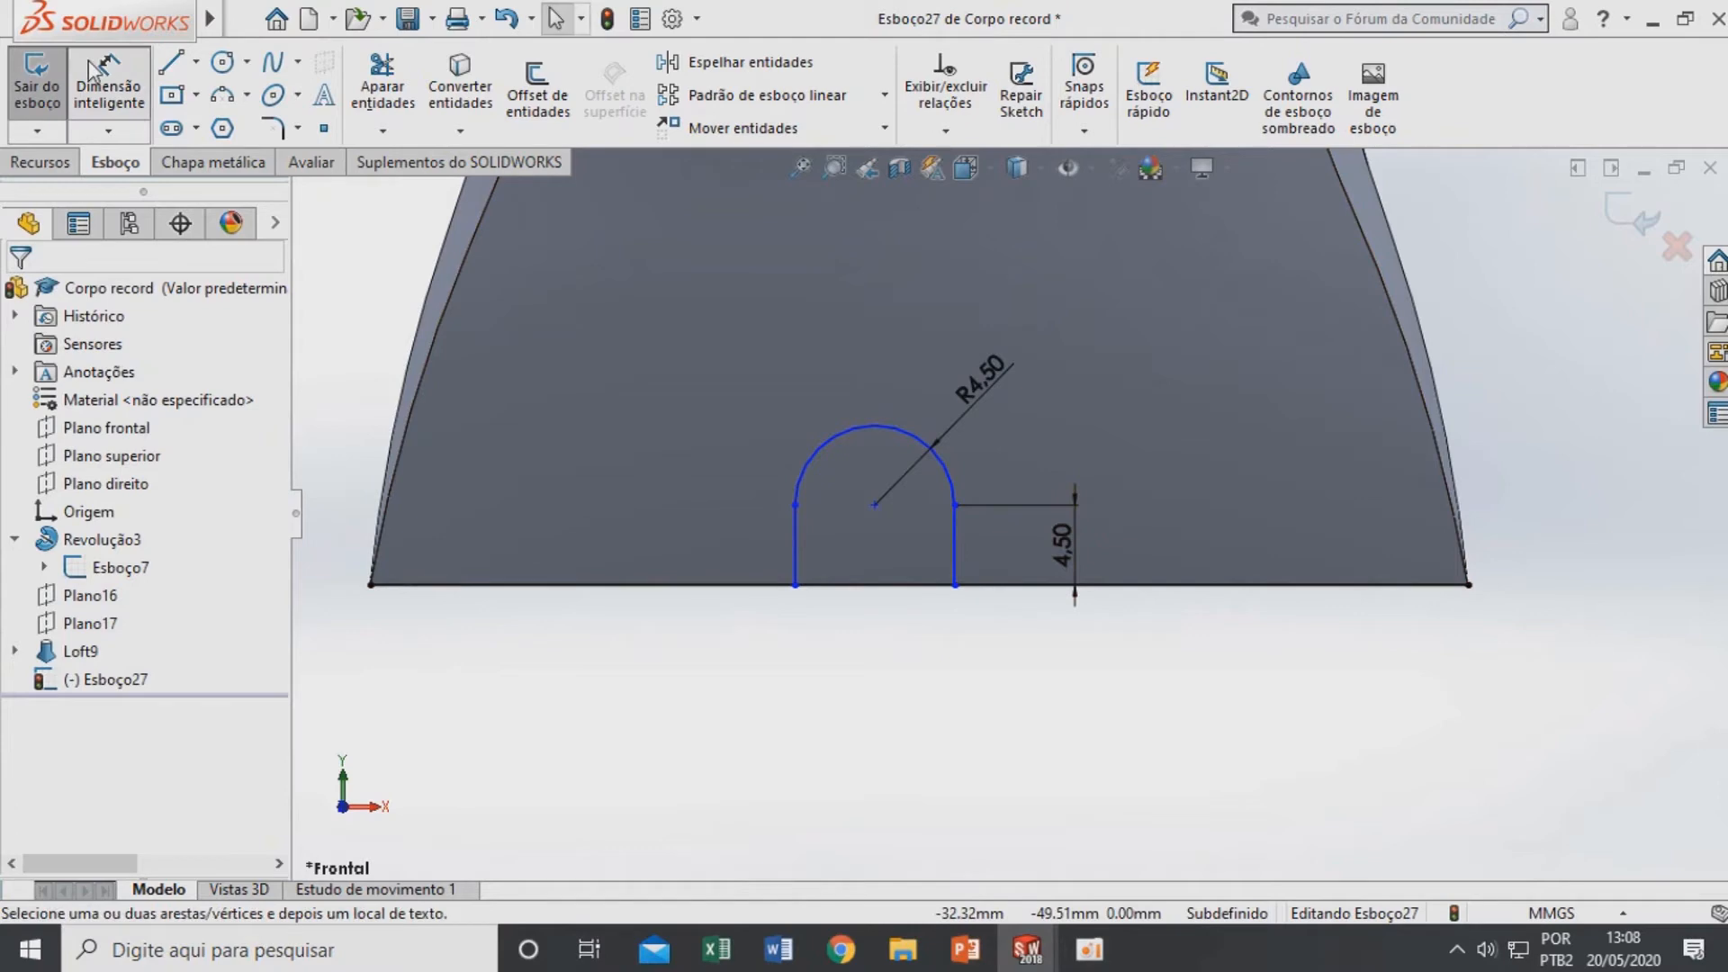
click(383, 86)
mouse_move(641, 569)
mouse_down()
mouse_move(895, 766)
mouse_move(1116, 639)
mouse_move(1161, 576)
mouse_move(856, 617)
mouse_up()
scroll(954, 583, down, 3)
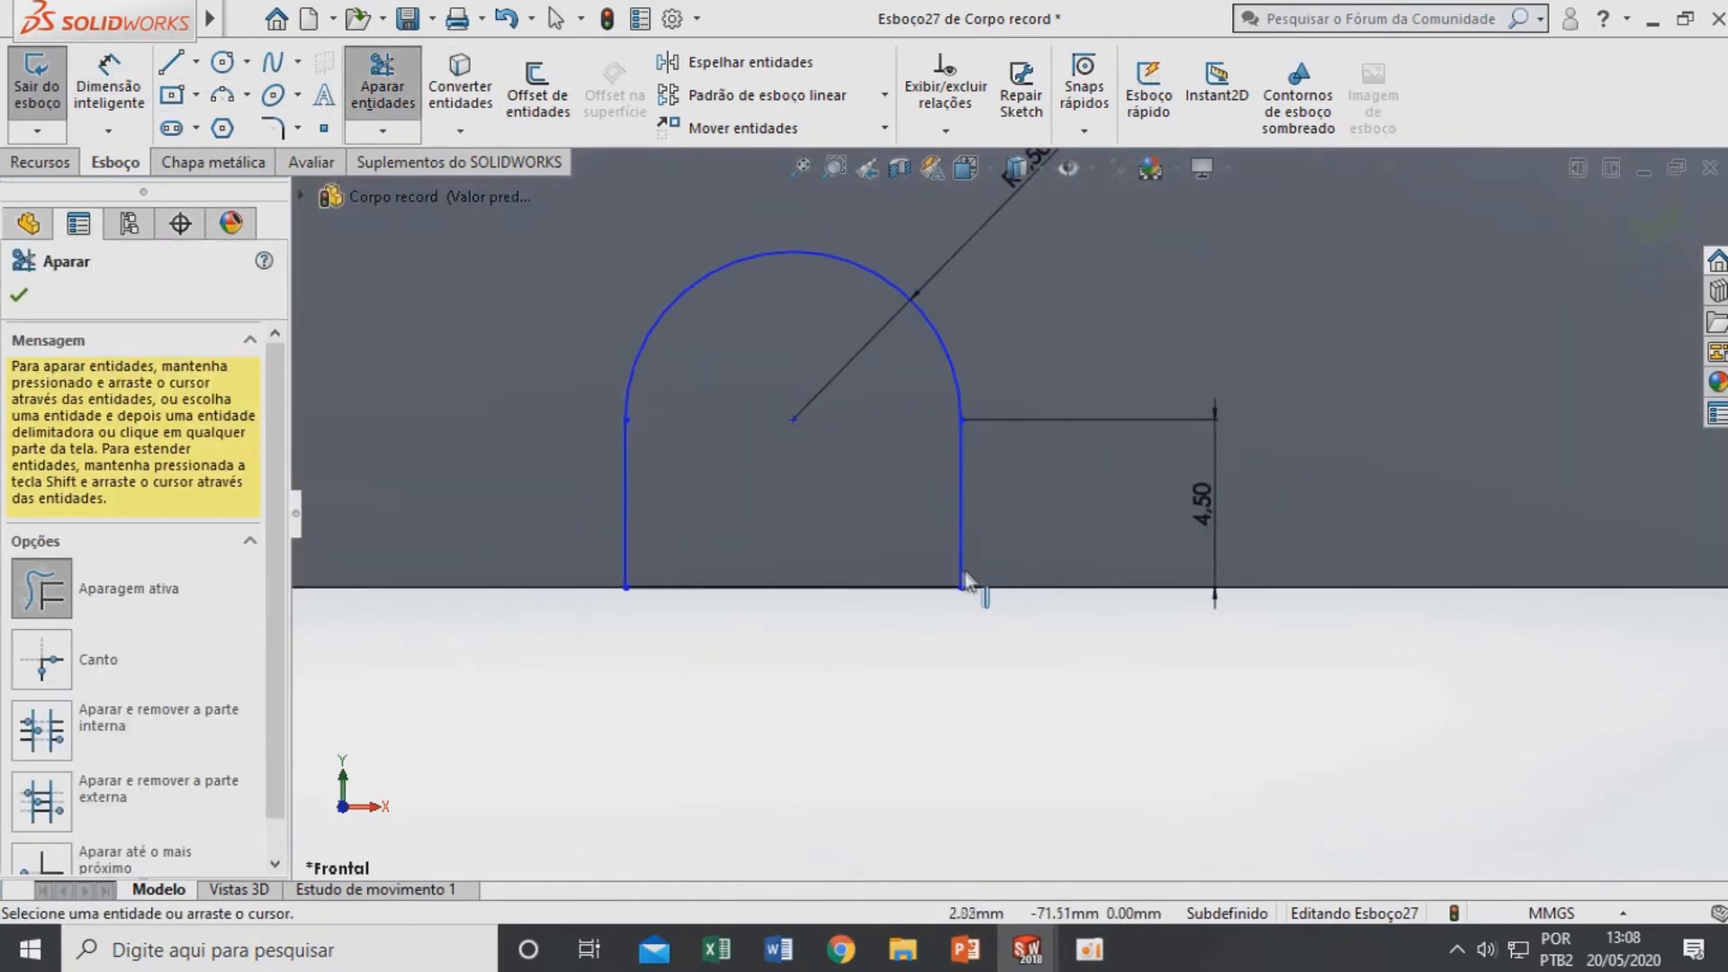
click(18, 299)
scroll(968, 505, up, 2)
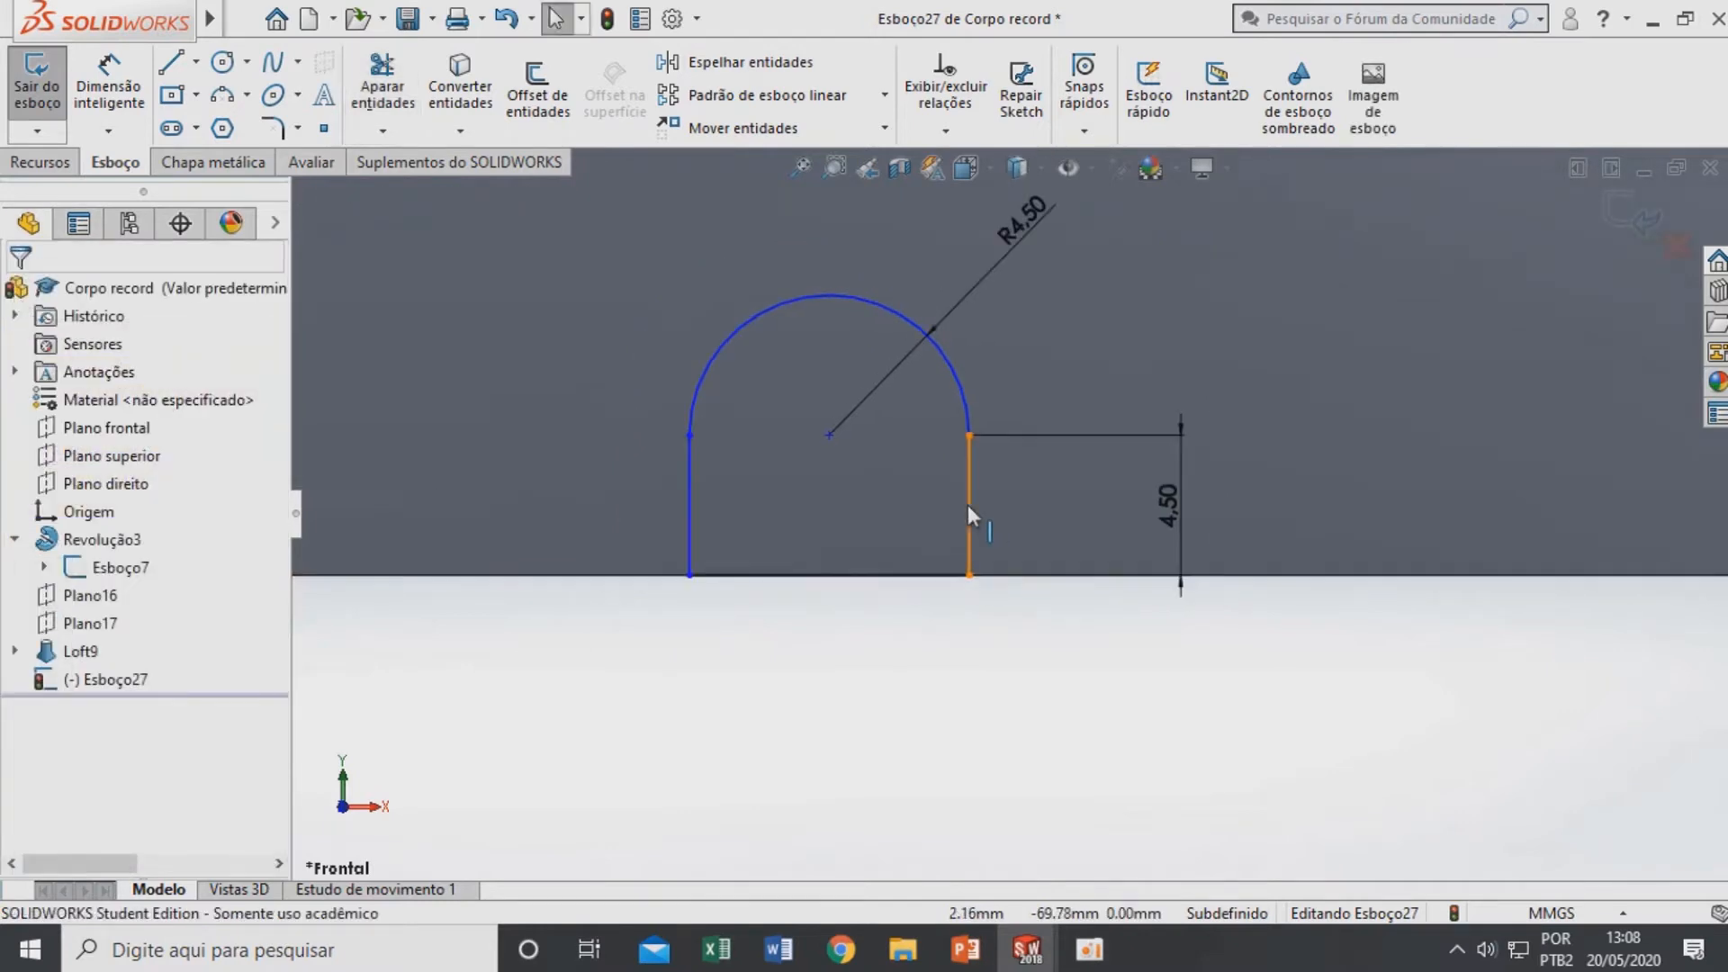
Move the arched profile by its arc centre along the base edge to about X 9.86 mm
mouse_move(835, 440)
mouse_down()
mouse_move(898, 441)
mouse_move(945, 356)
mouse_move(851, 392)
mouse_up()
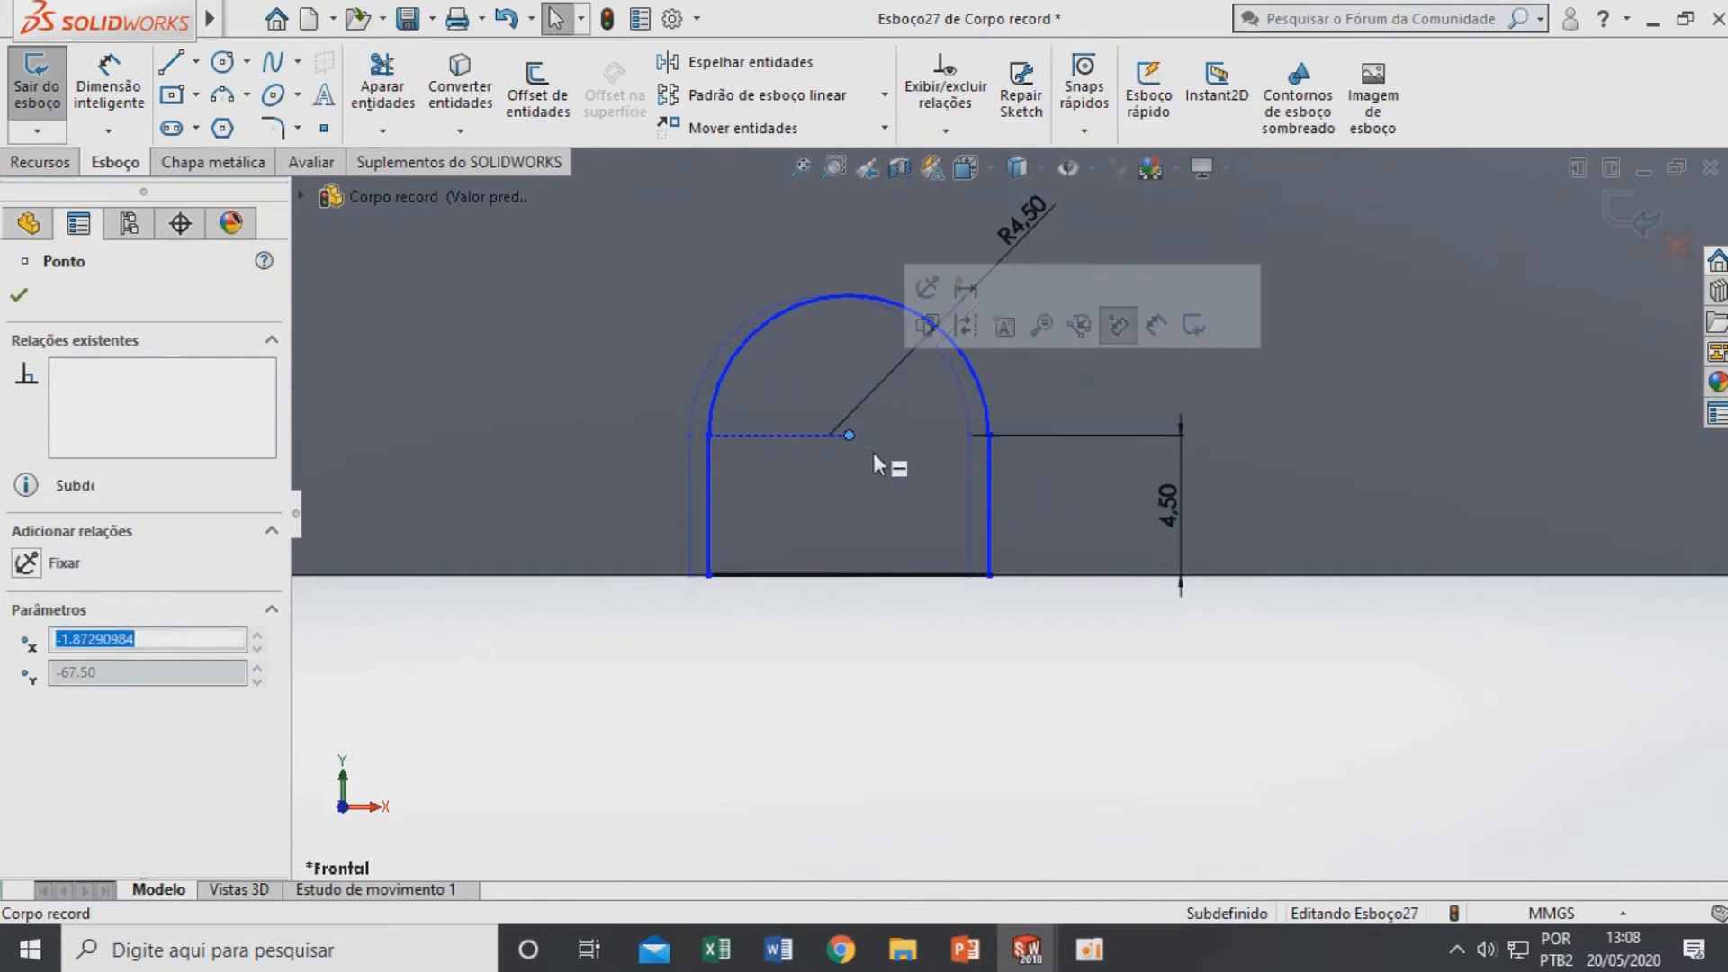
scroll(866, 453, up, 2)
scroll(866, 453, up, 2)
scroll(955, 486, down, 2)
key(Escape)
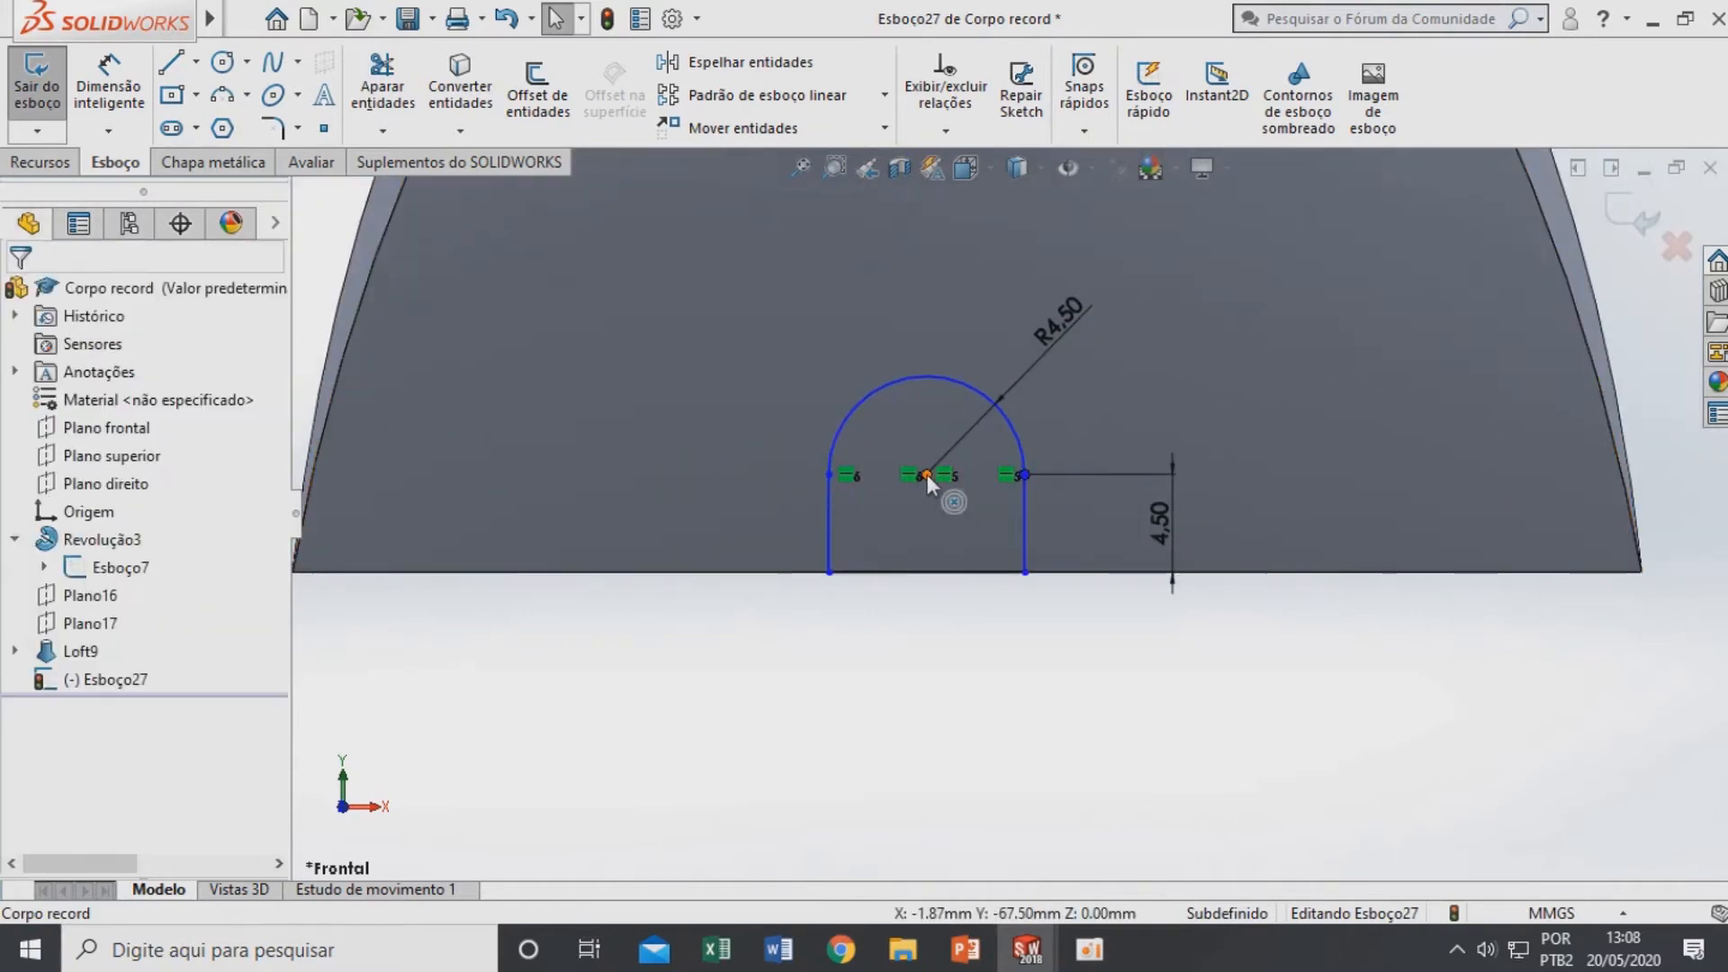
drag(927, 473, 1183, 491)
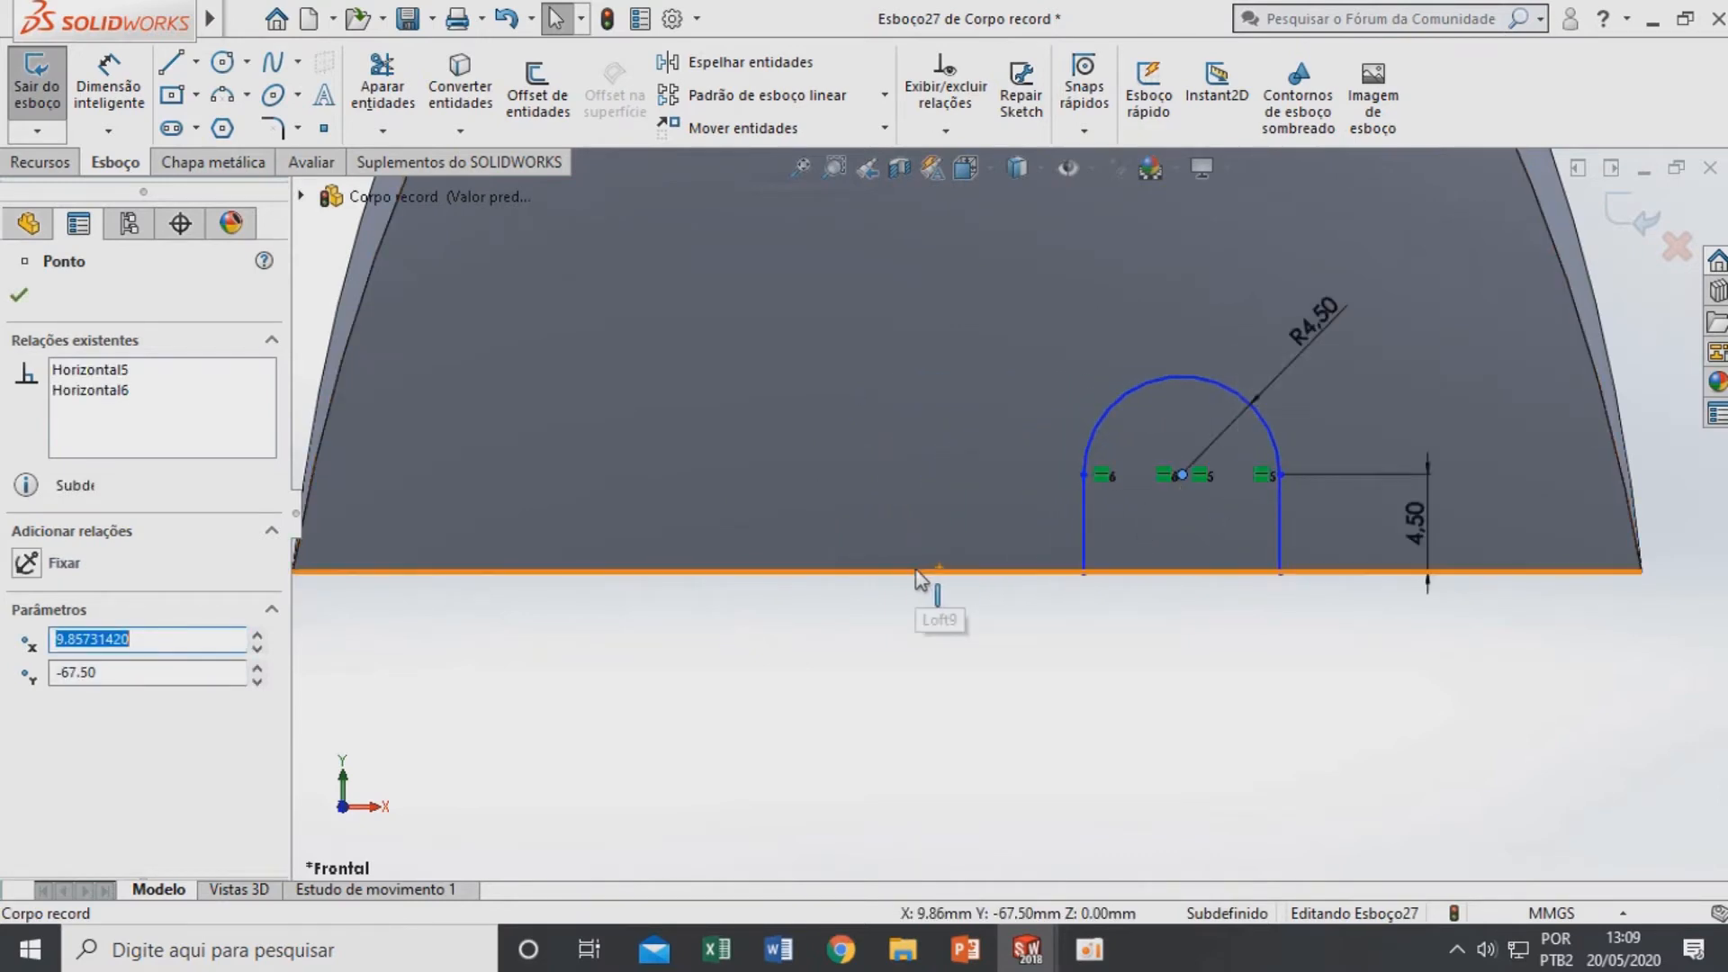
Centre the arched profile on the base by making its arc centre vertical to the base edge's midpoint
ctrl+click(967, 572)
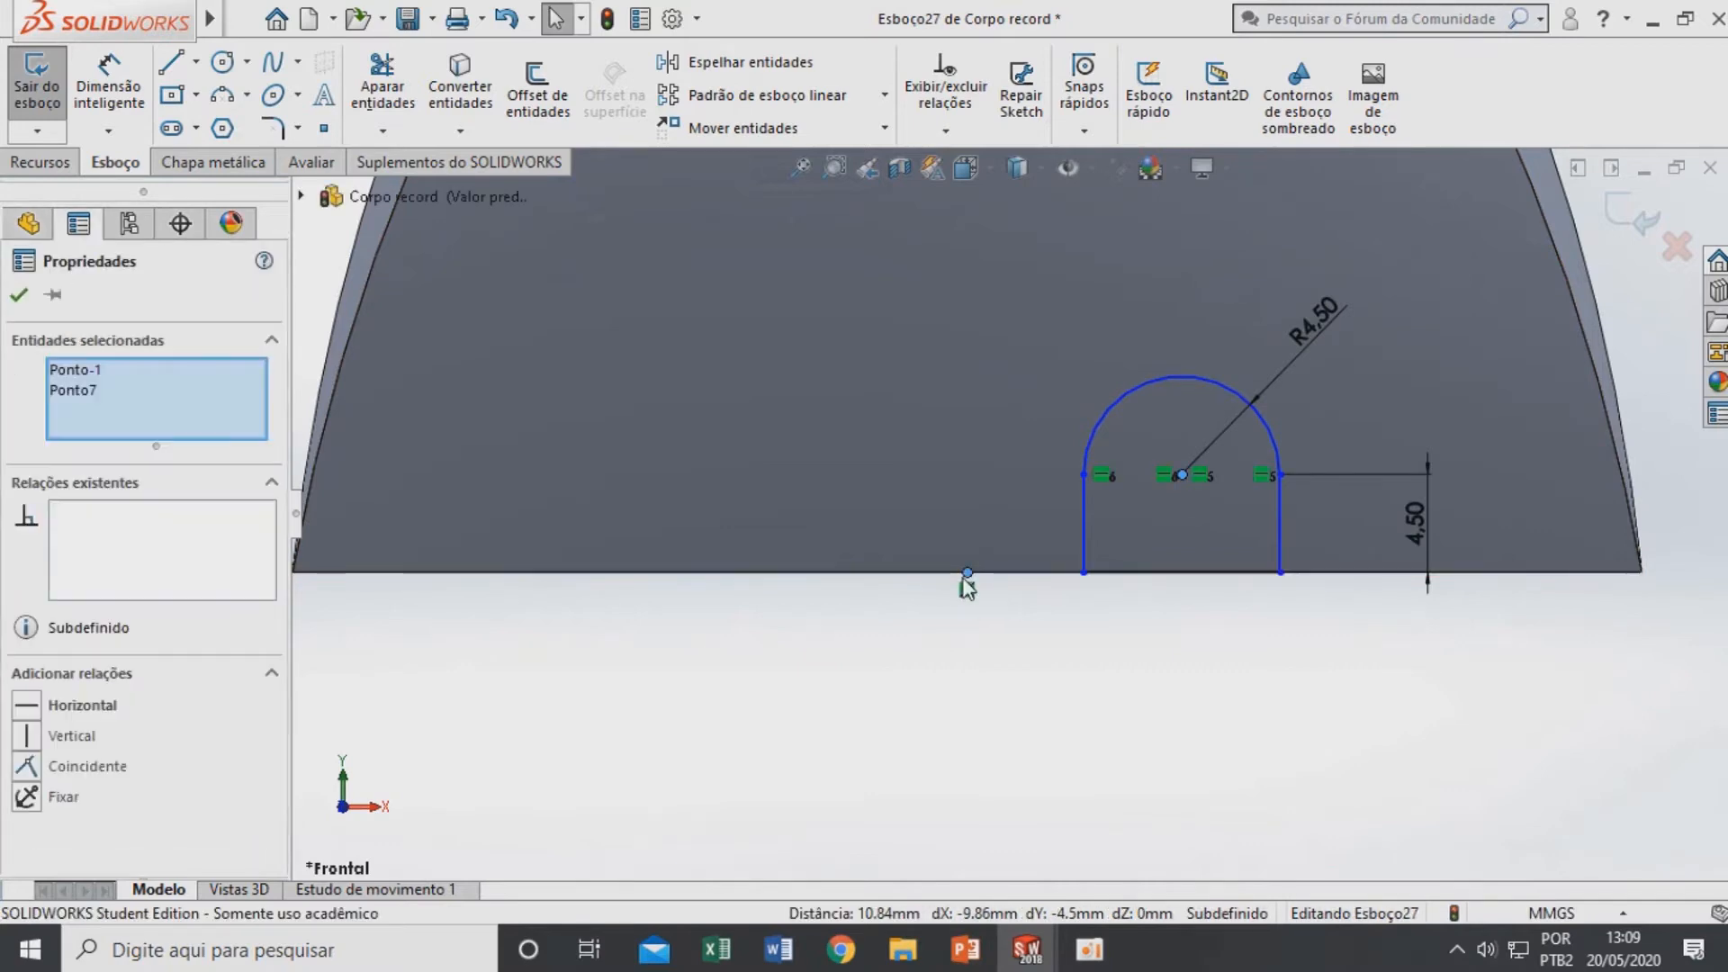
click(27, 735)
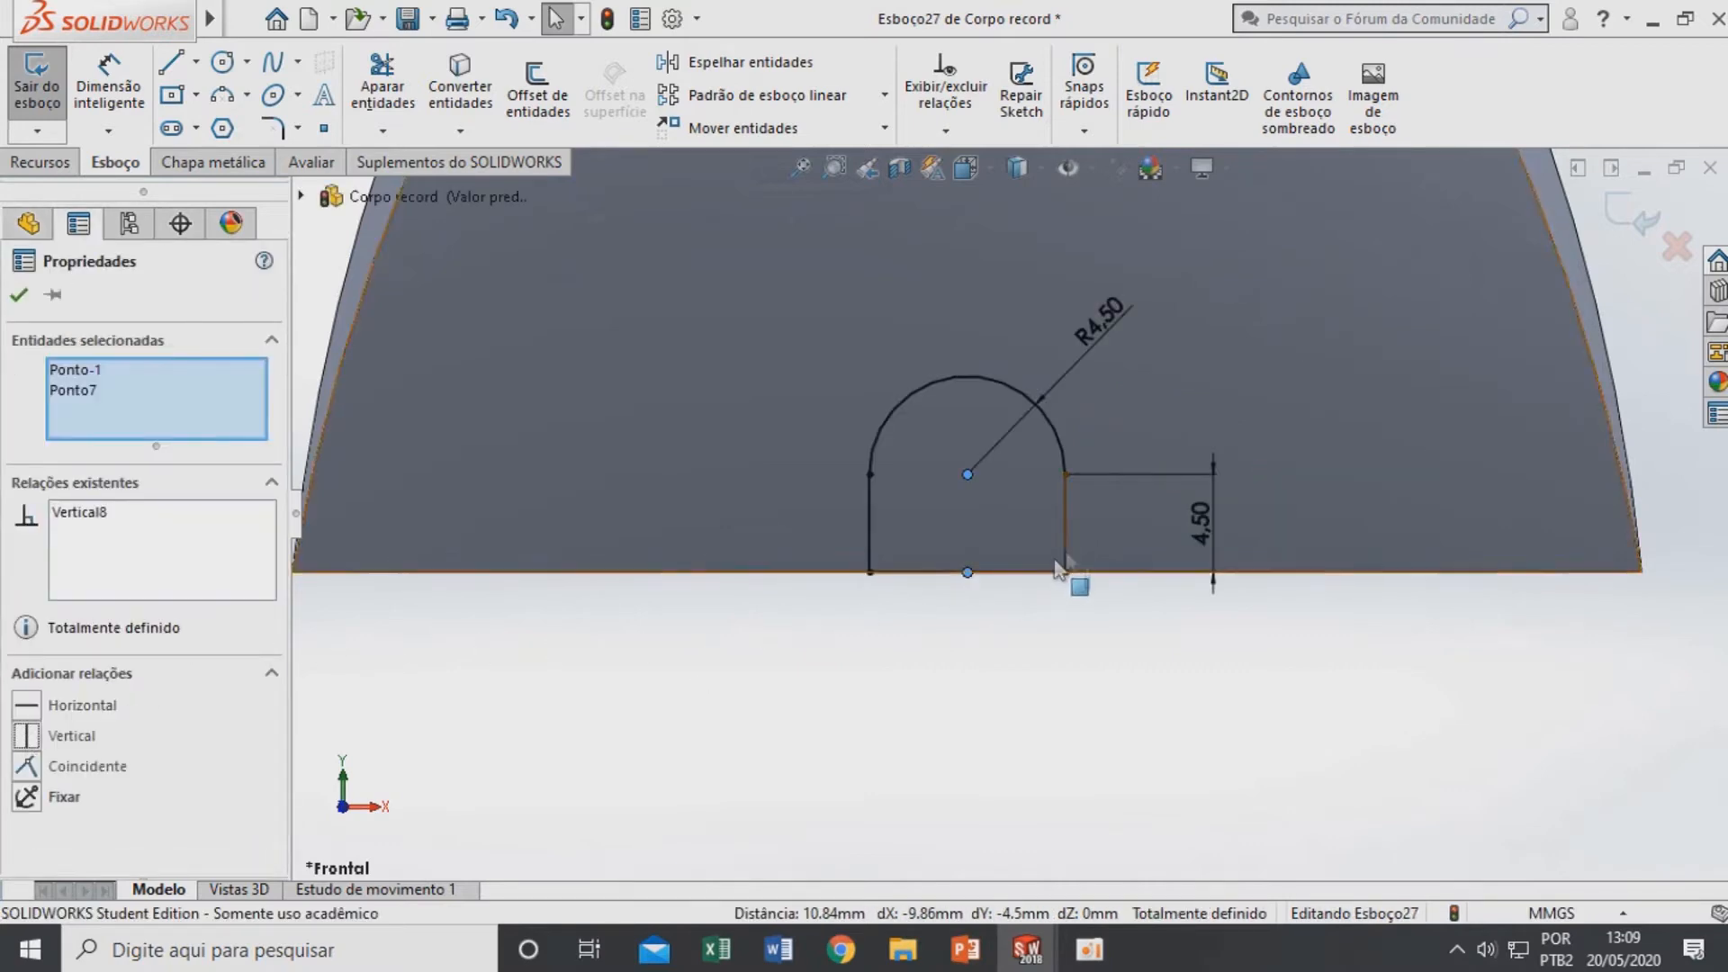
key(Escape)
Begin a boss extrusion of the arched profile, starting from the sketch plane with a mid-plane end condition
middle_drag(1248, 386, 1190, 409)
scroll(1180, 430, up, 5)
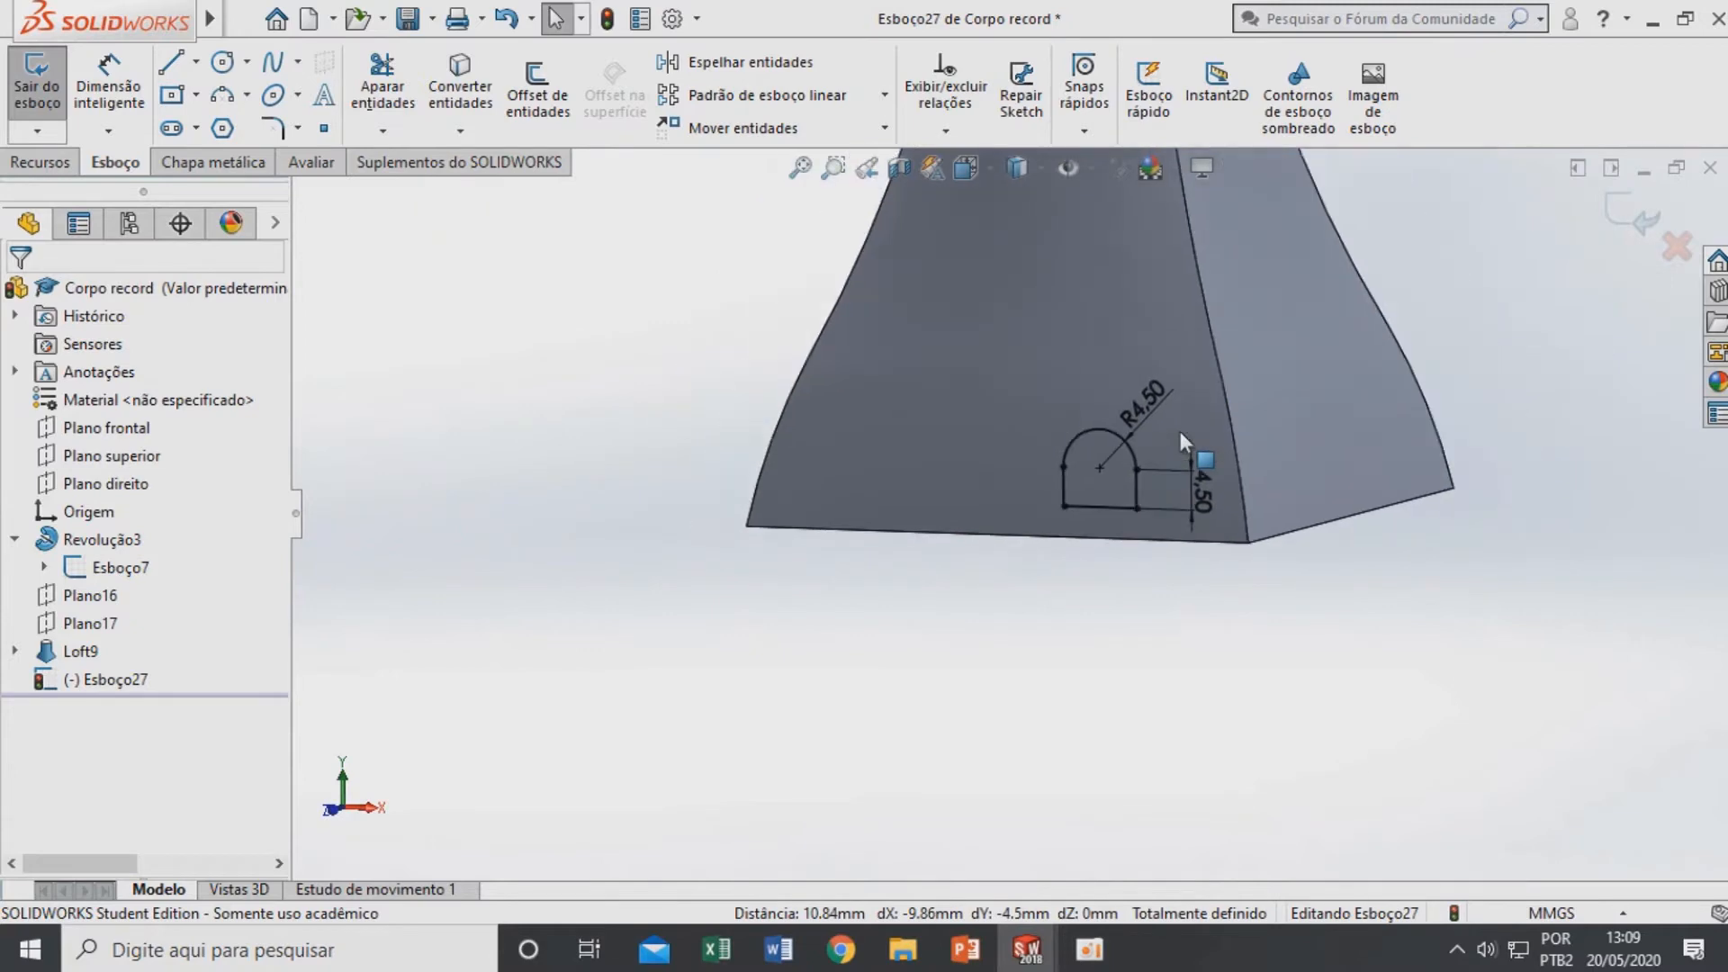
click(39, 162)
click(59, 95)
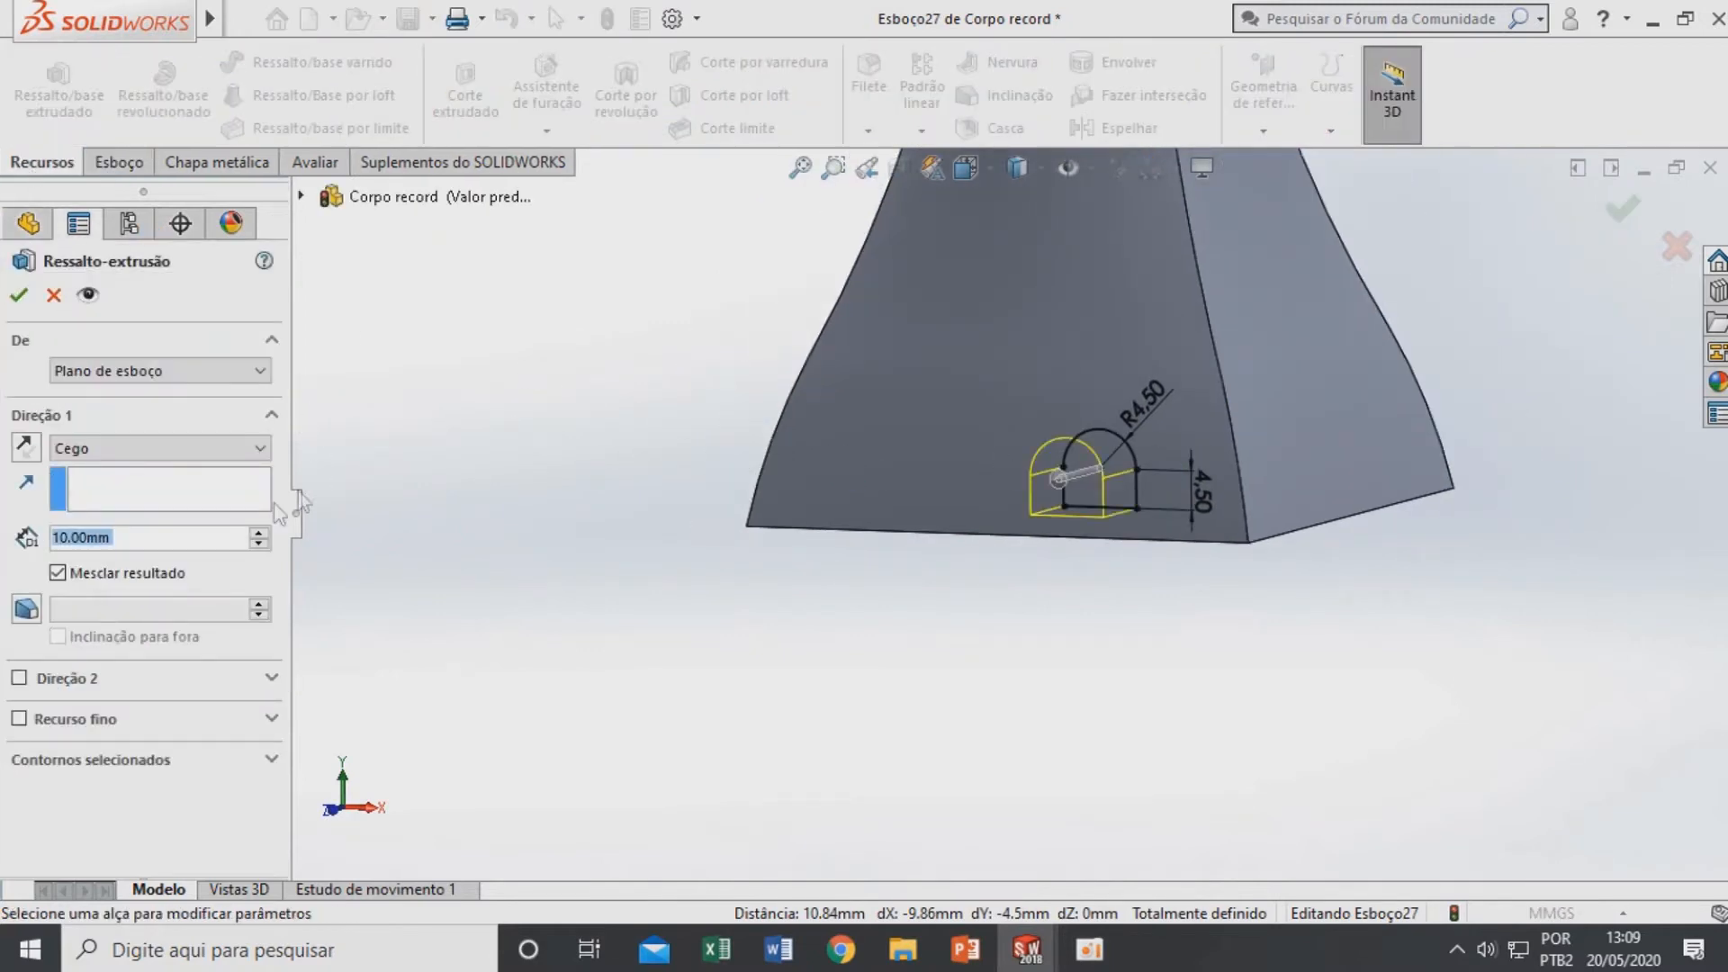
click(166, 373)
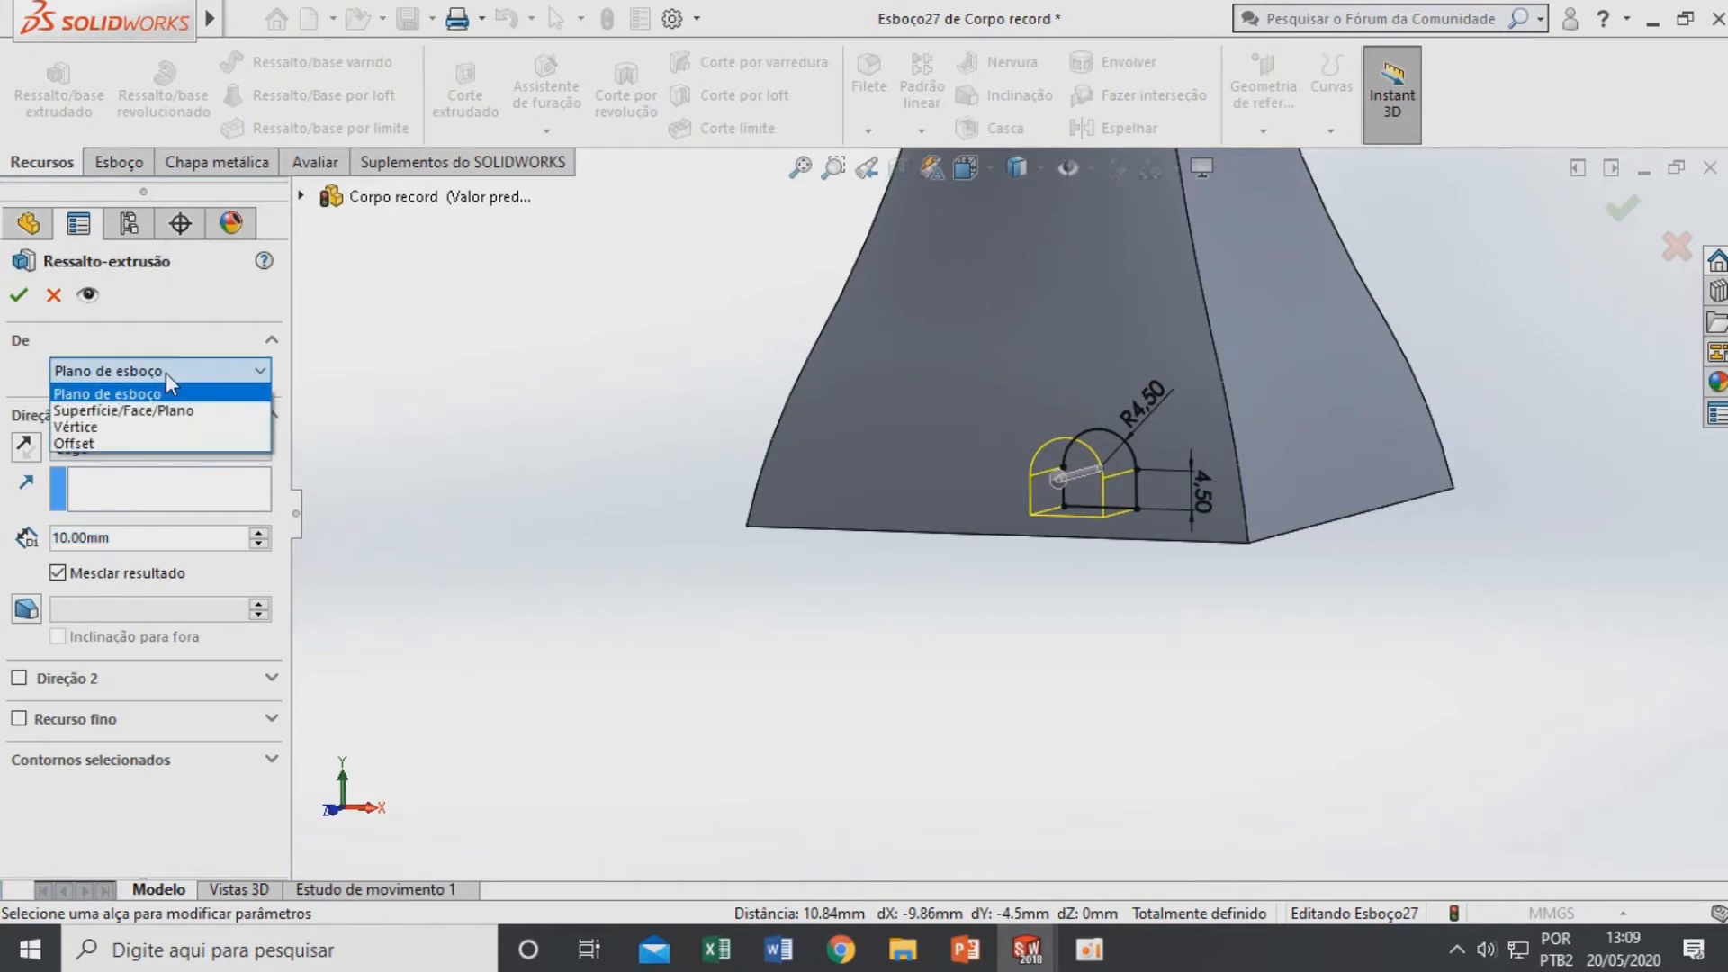
click(123, 399)
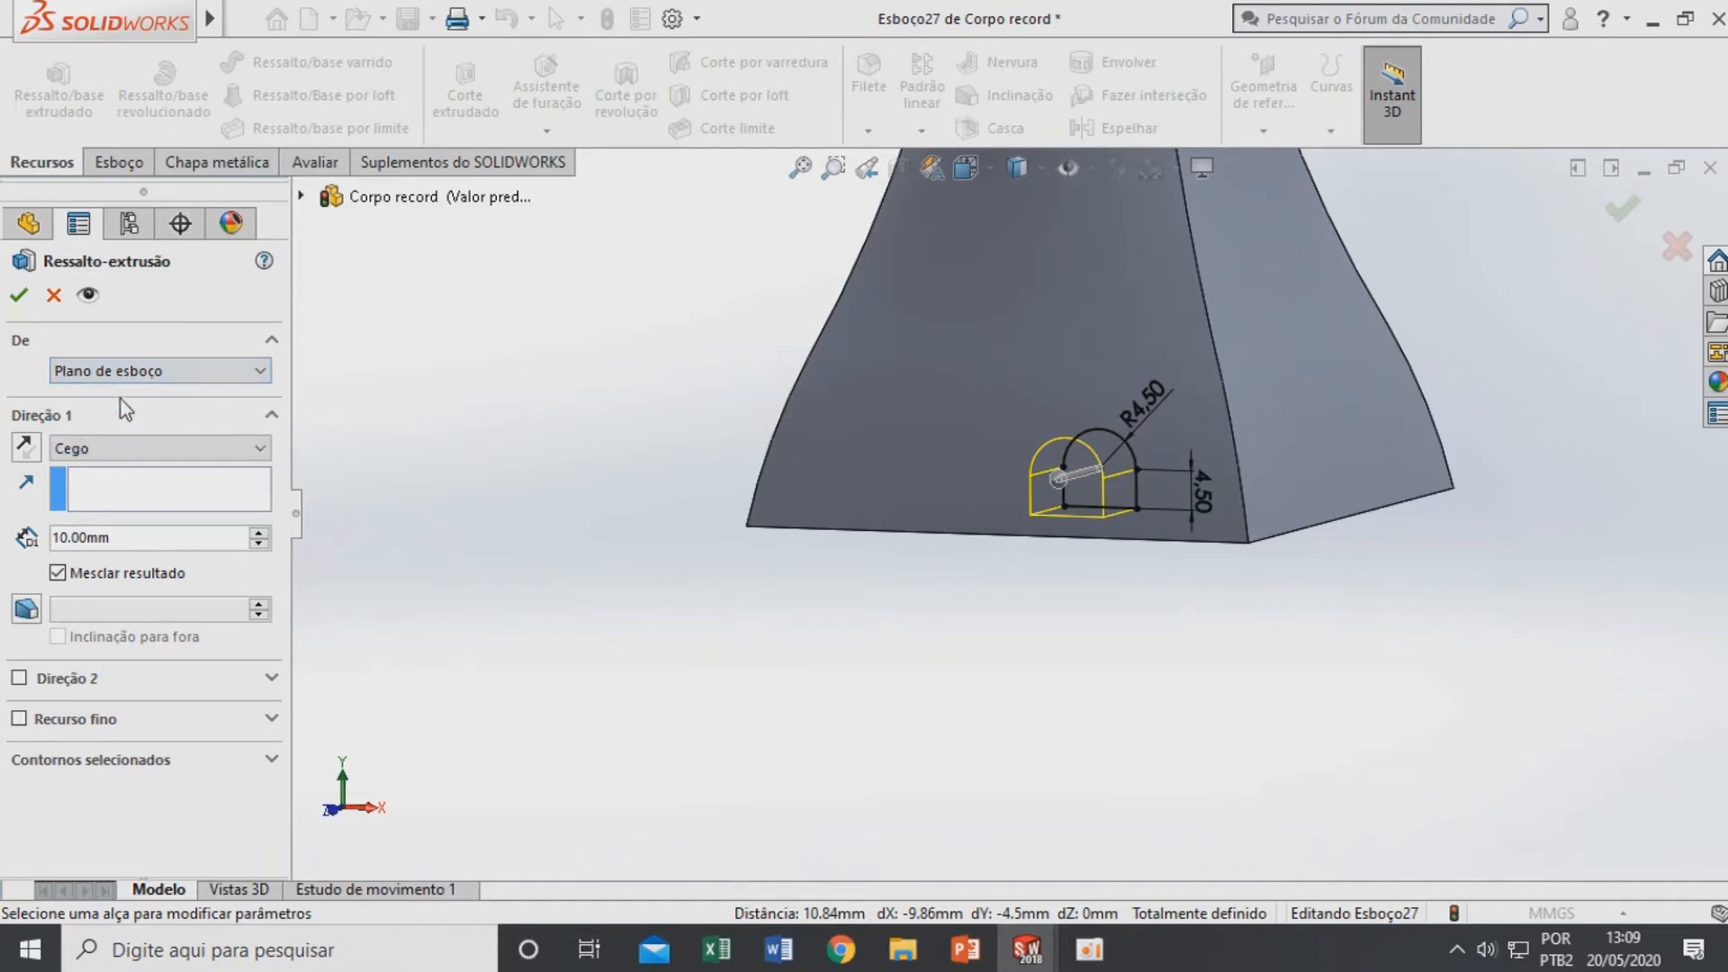
click(206, 450)
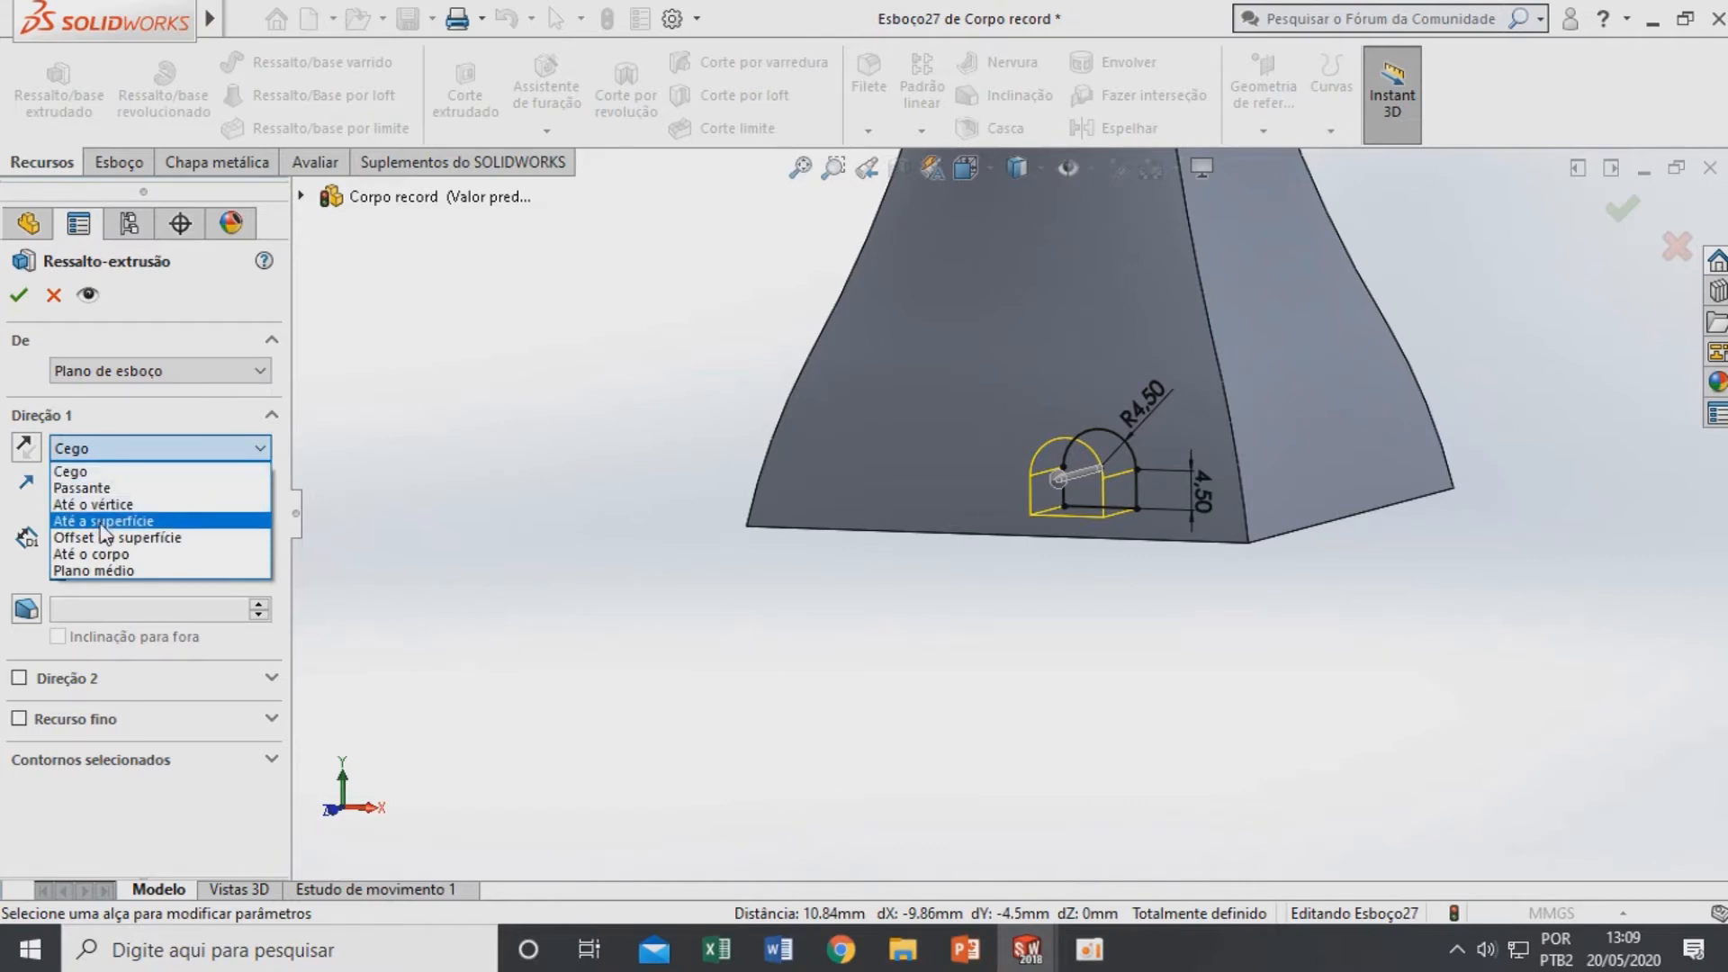
click(114, 572)
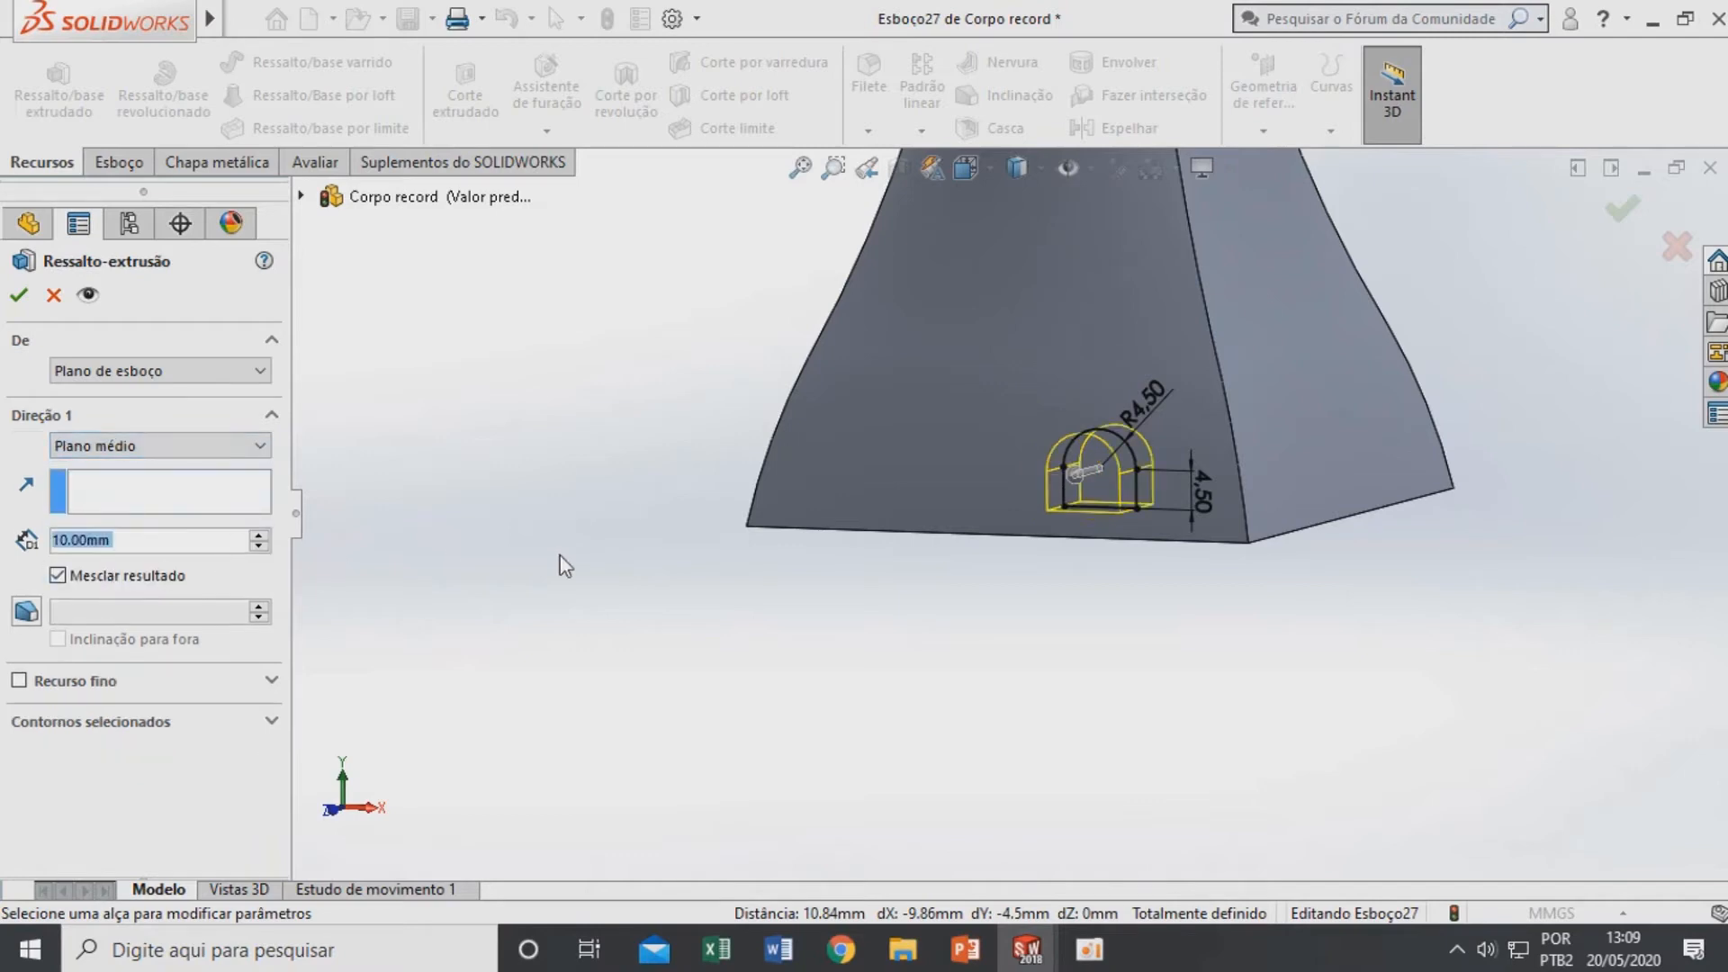
Set the arched boss's extrusion depth to 62 mm and accept the feature
middle_drag(927, 547, 872, 586)
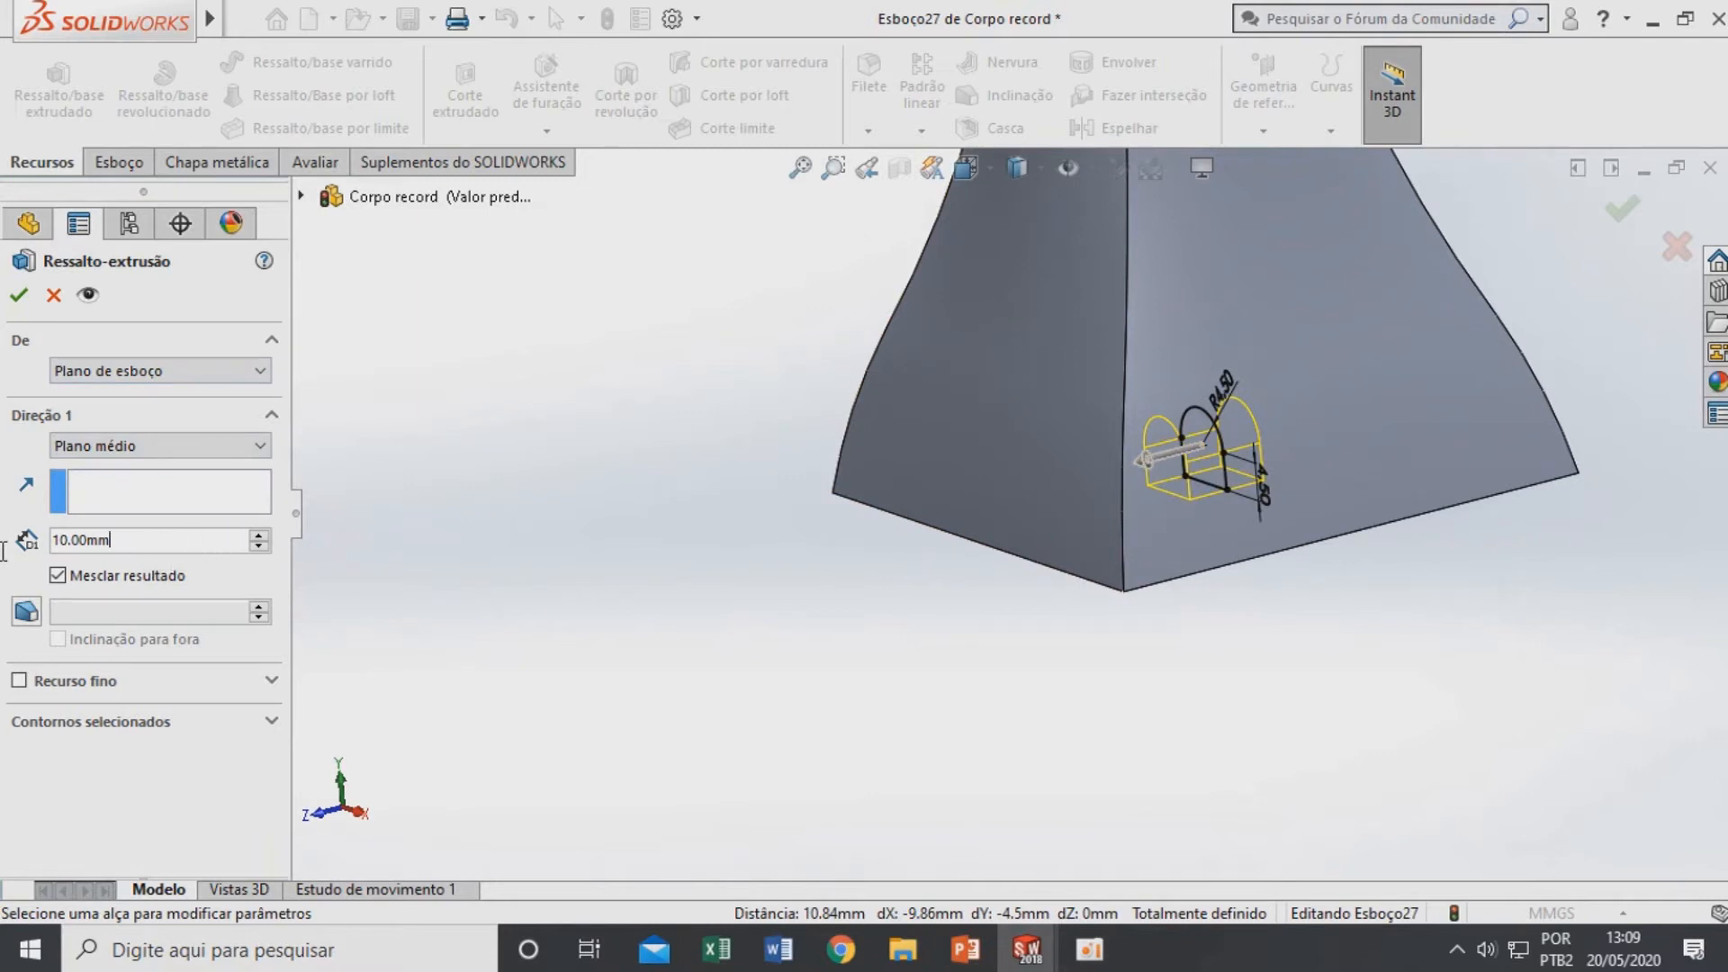
double_click(67, 540)
text(62)
key(Return)
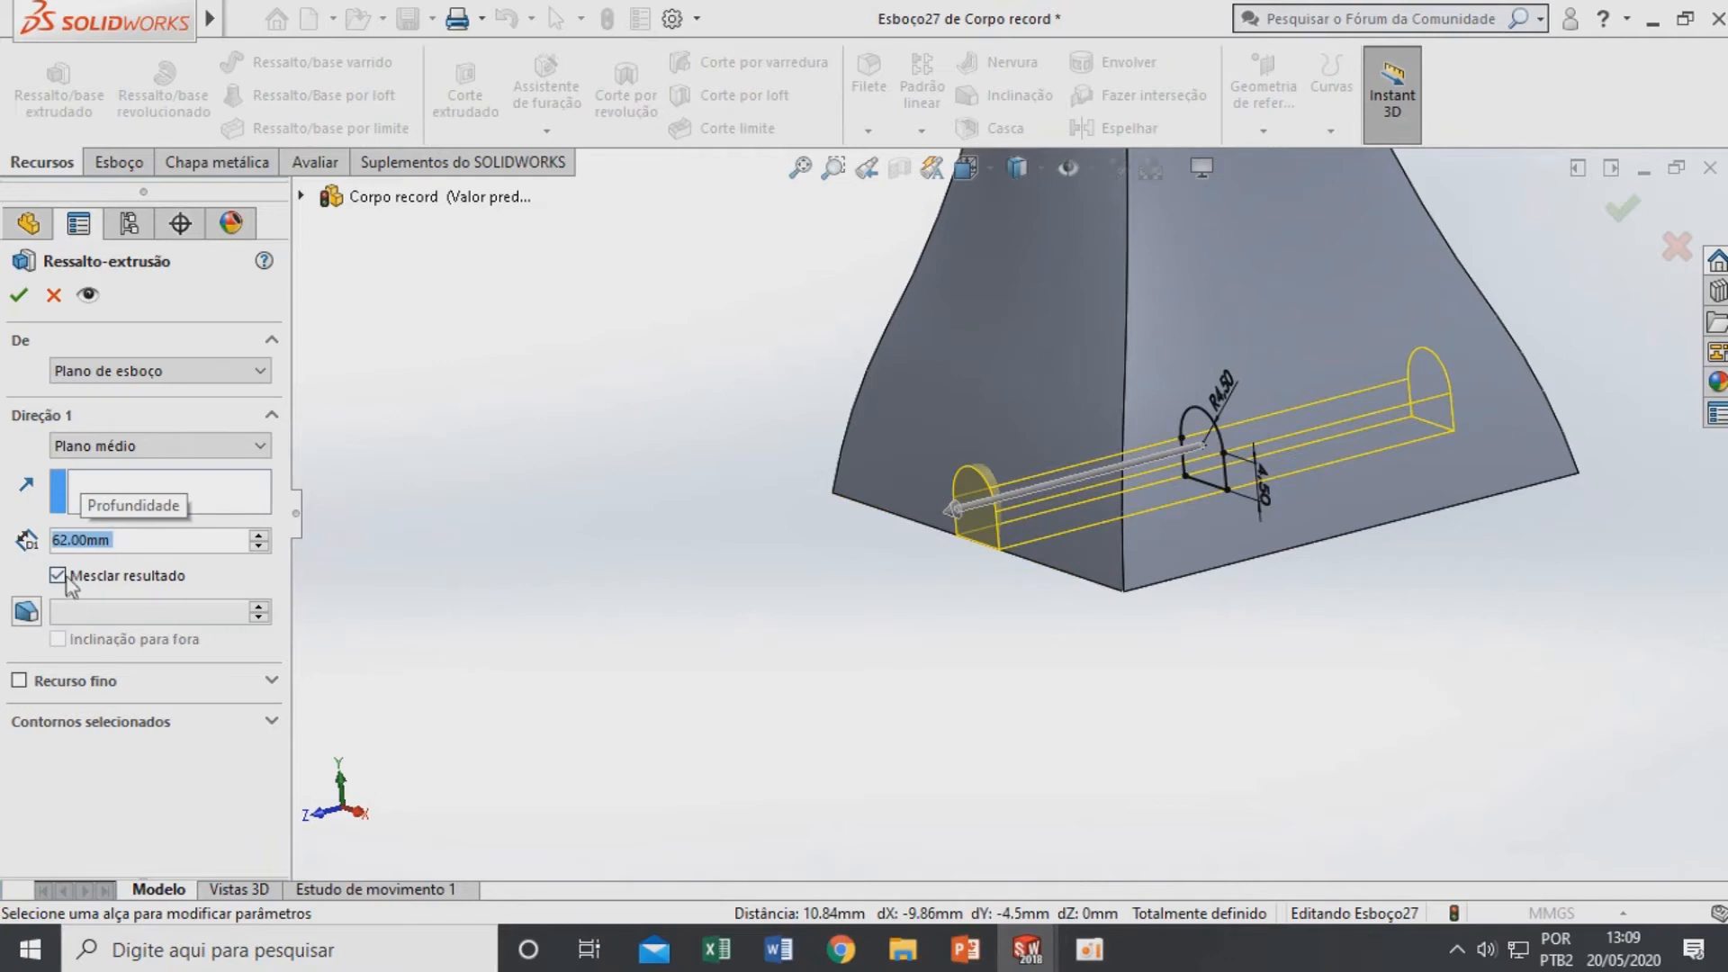
scroll(1115, 498, up, 1)
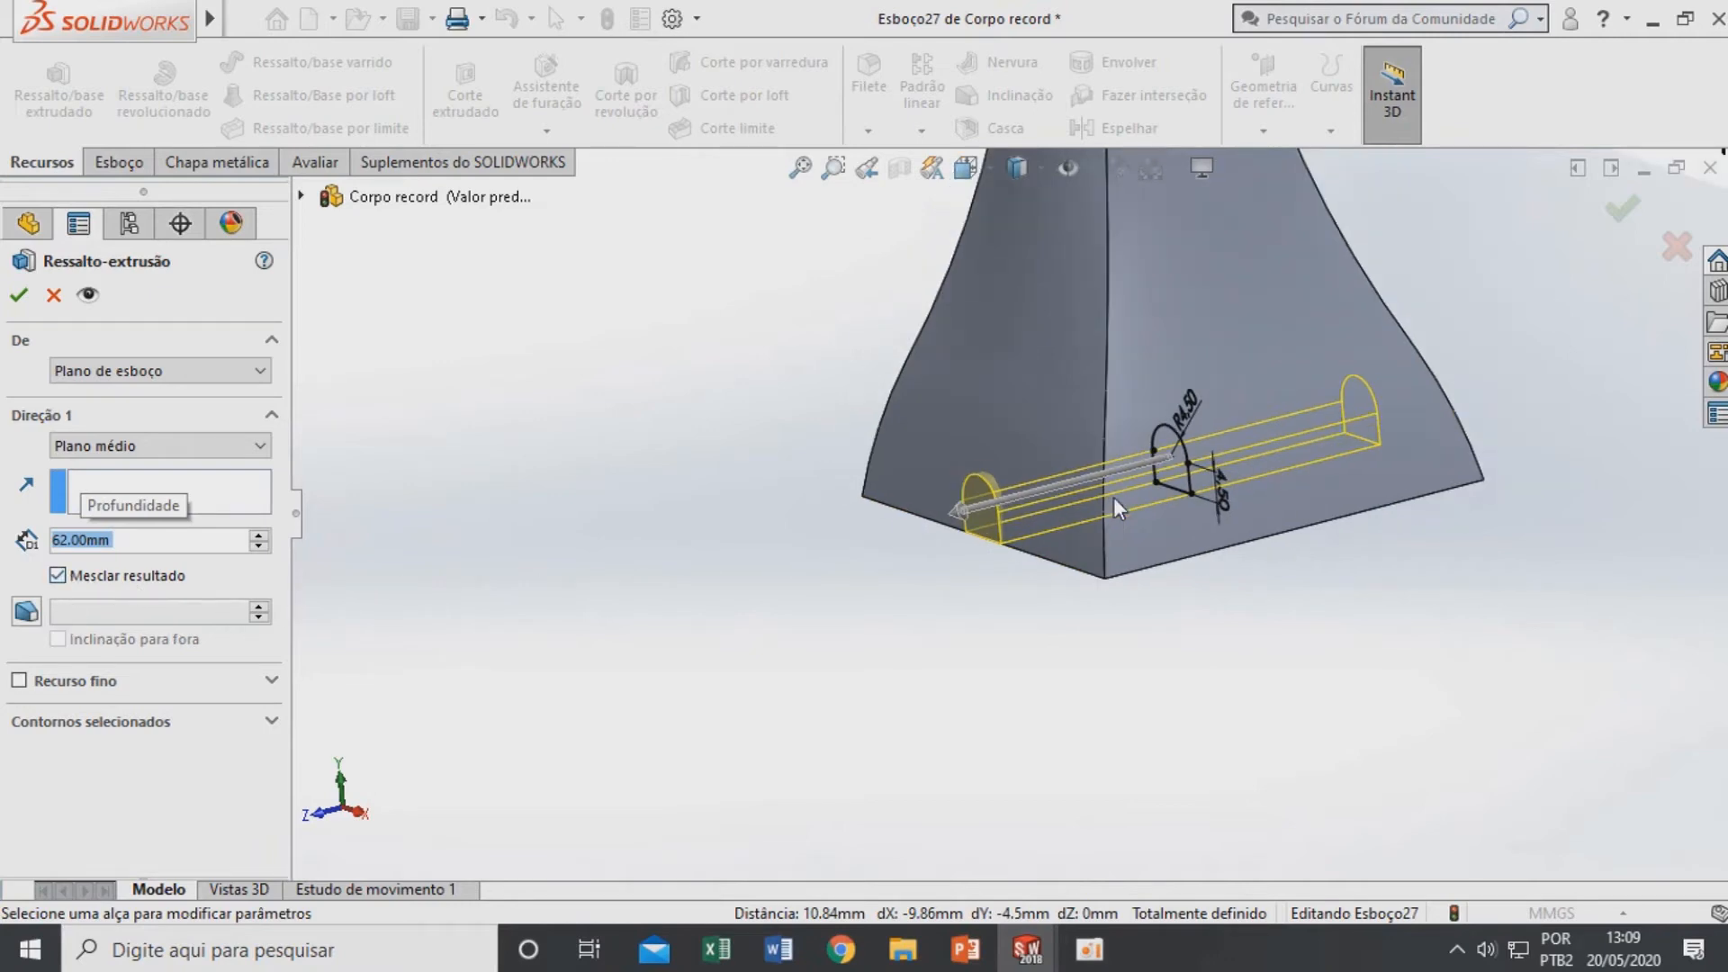
scroll(1114, 498, down, 1)
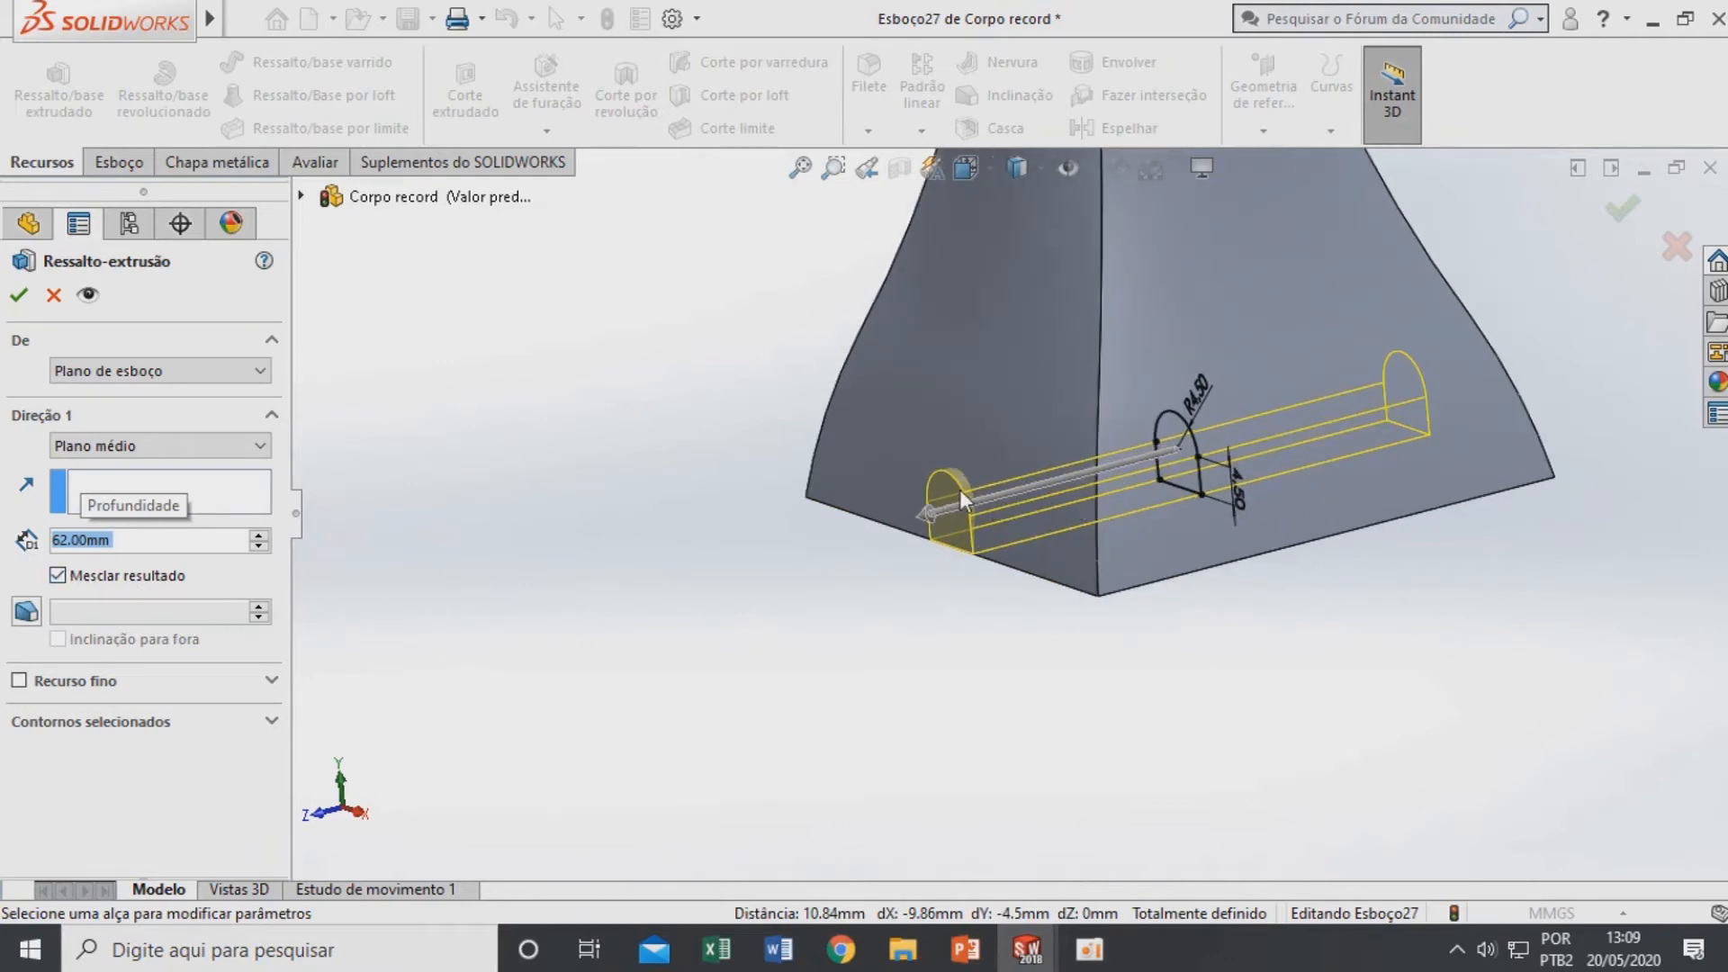
scroll(1022, 493, up, 2)
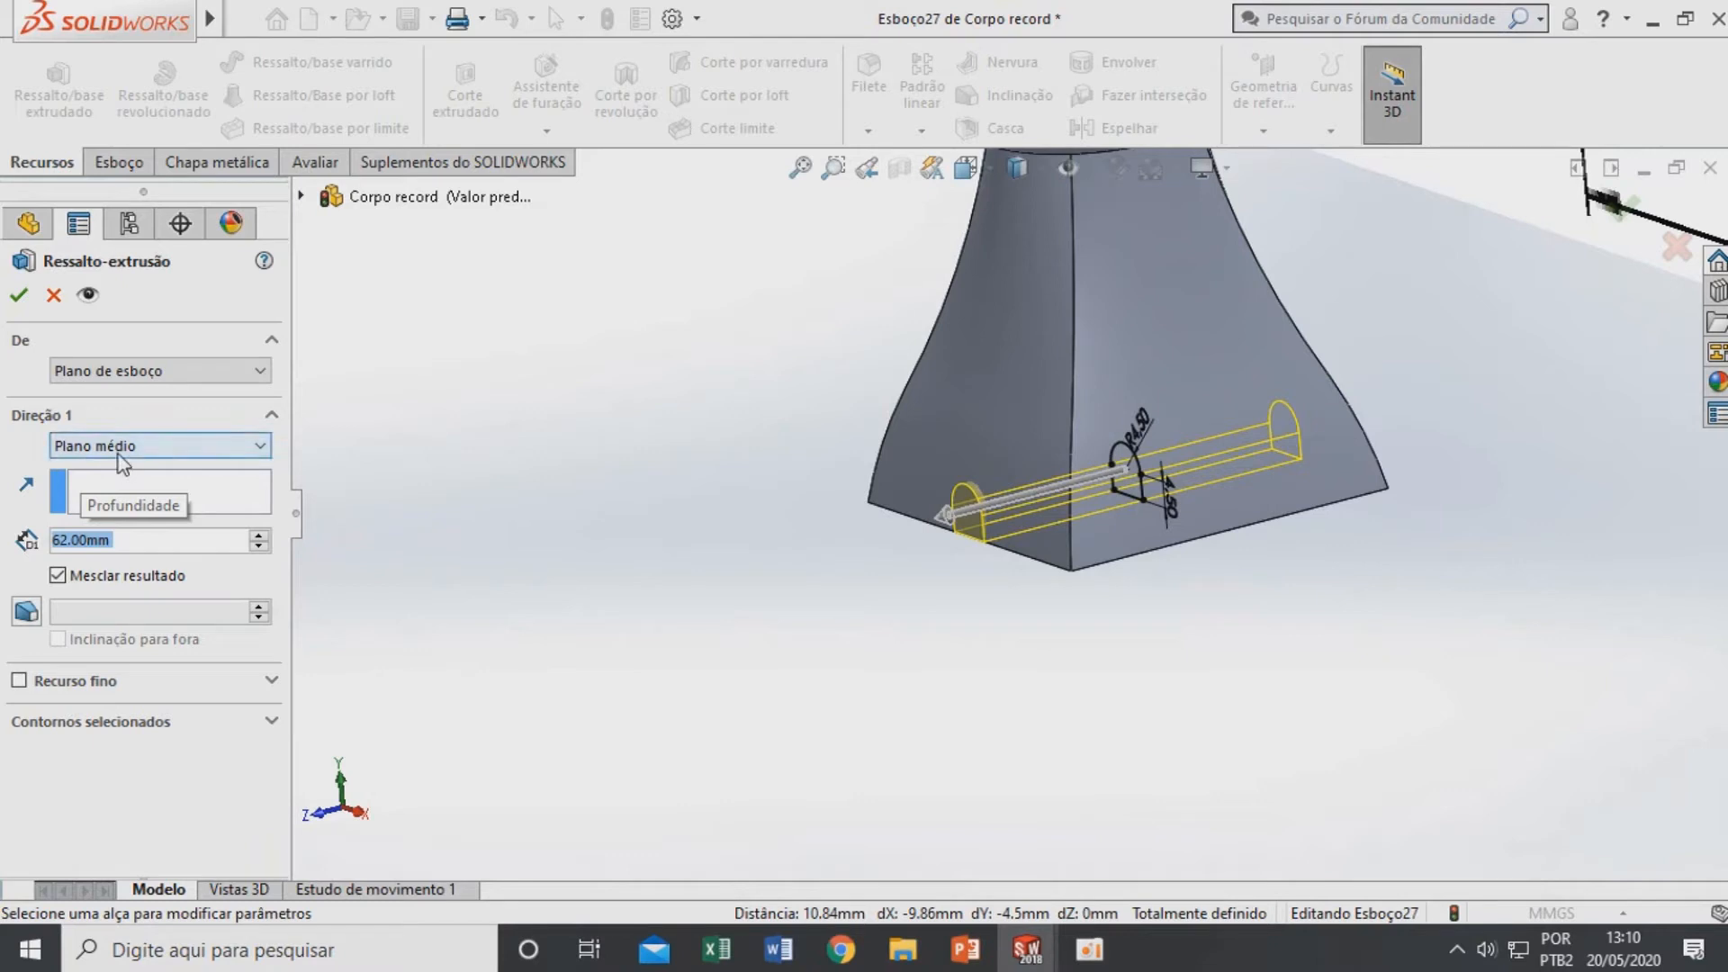
click(25, 304)
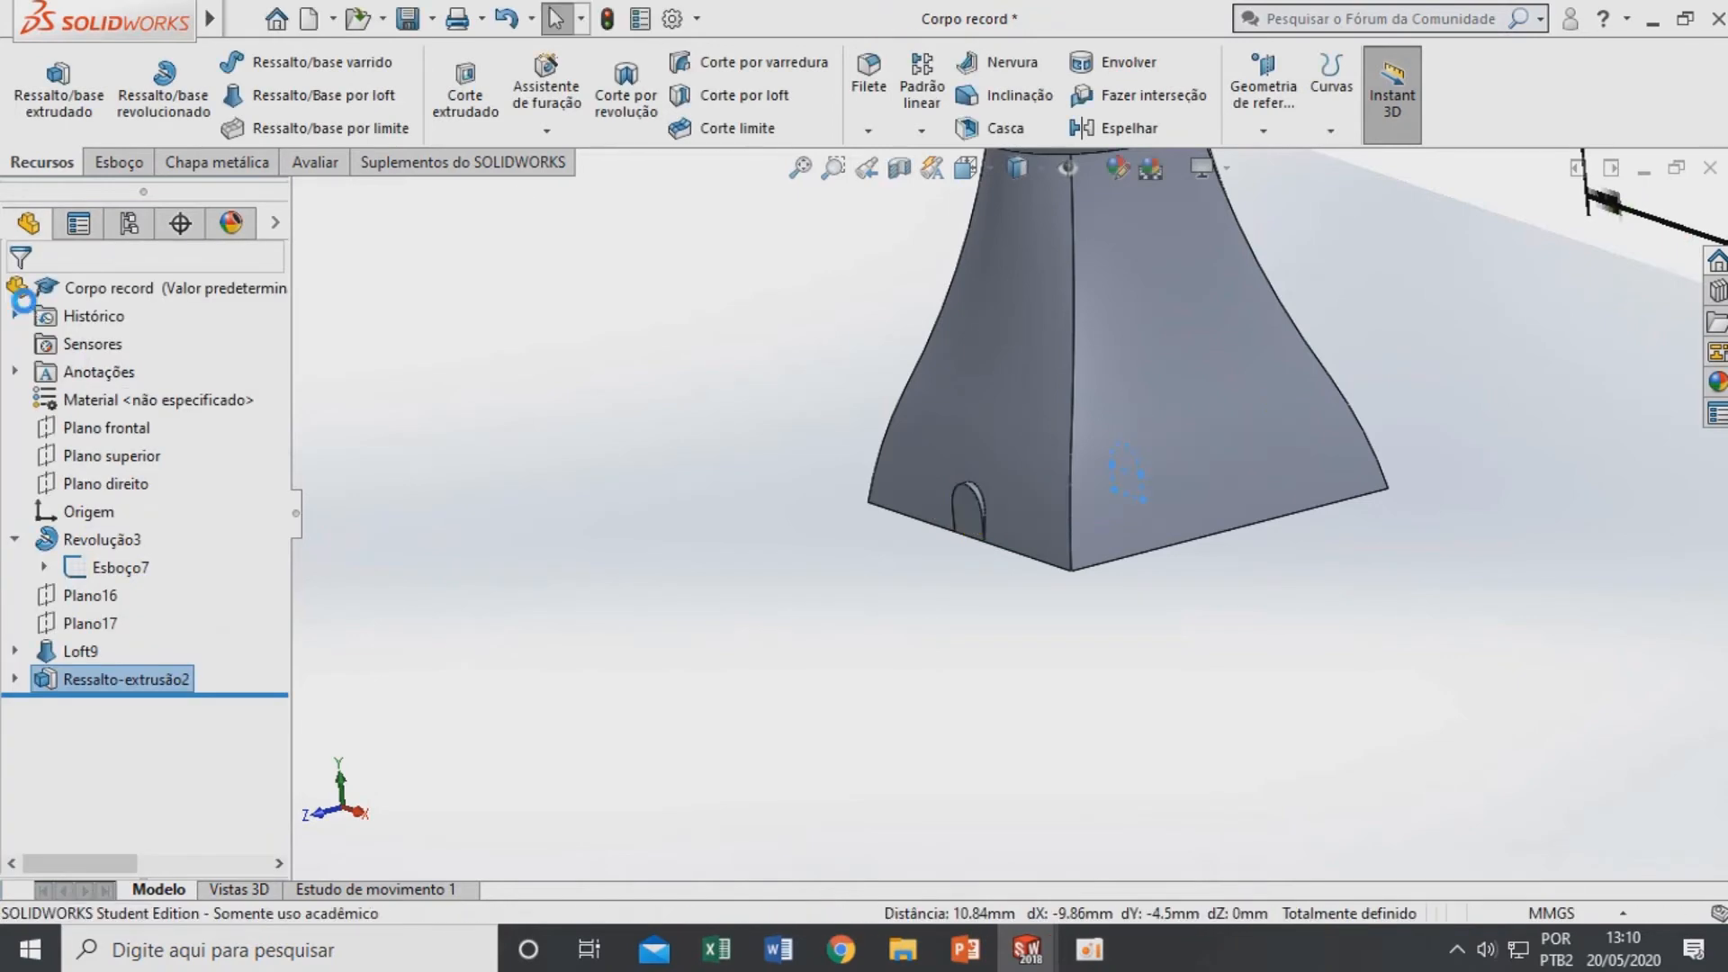
Hide the revolved cap's sketch Esboço7 and show the part in isometric view
scroll(970, 517, down, 4)
scroll(974, 531, up, 6)
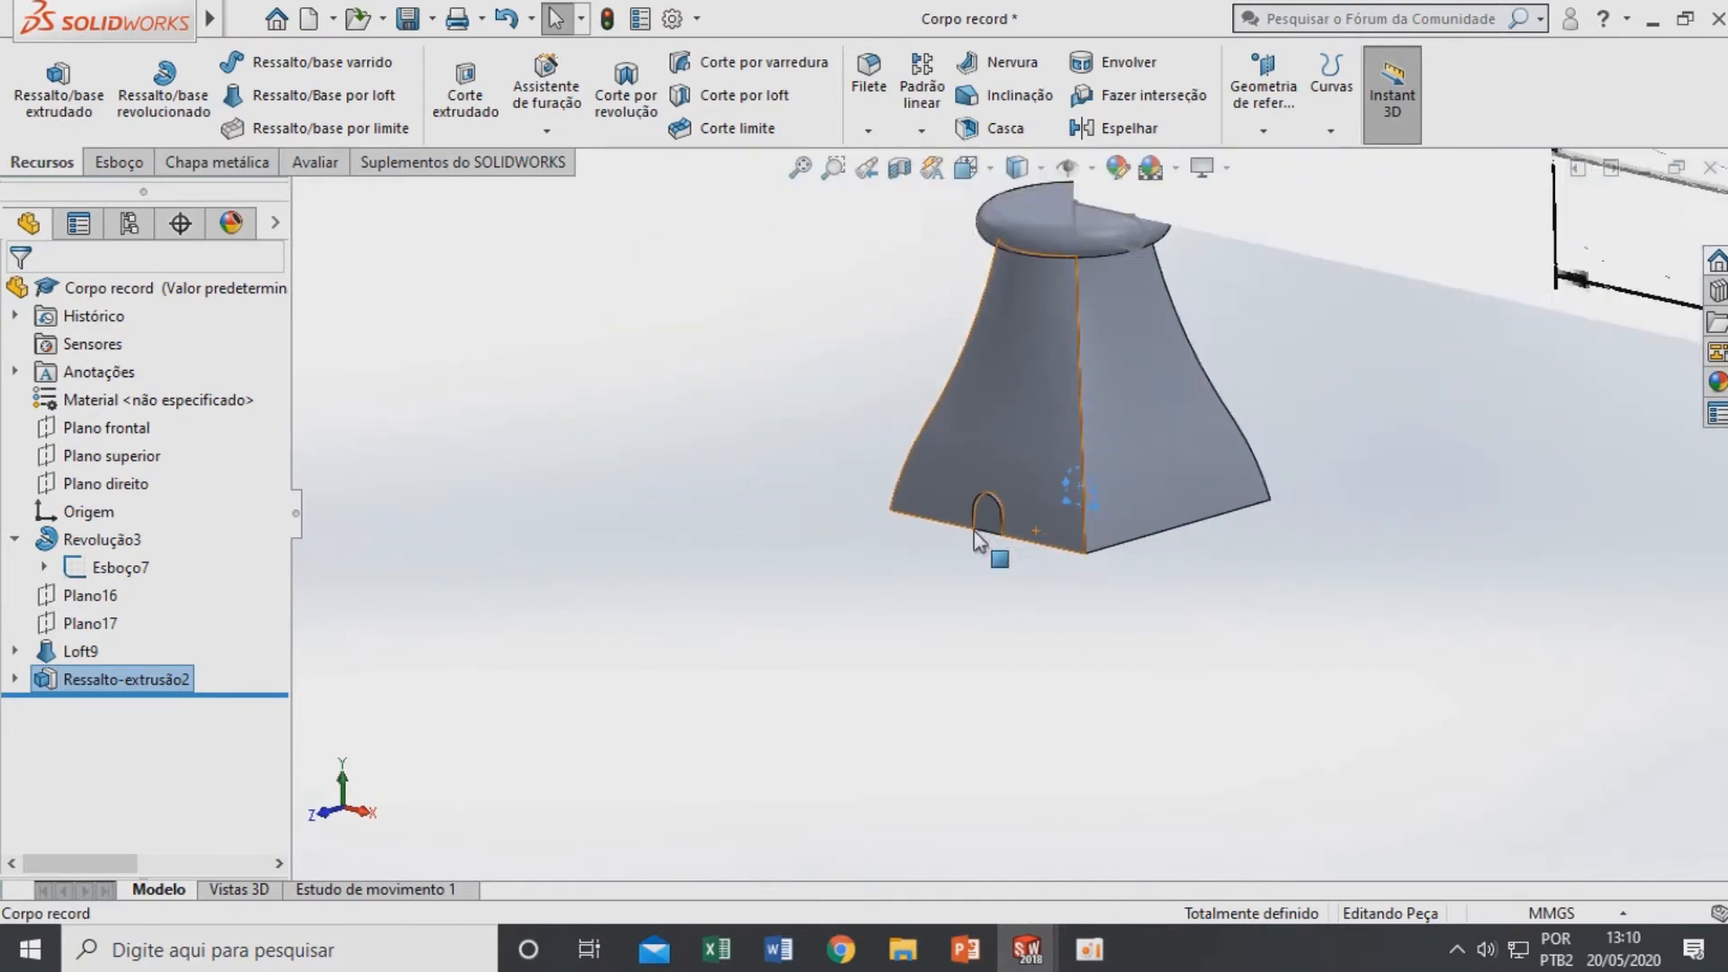
right_click(82, 570)
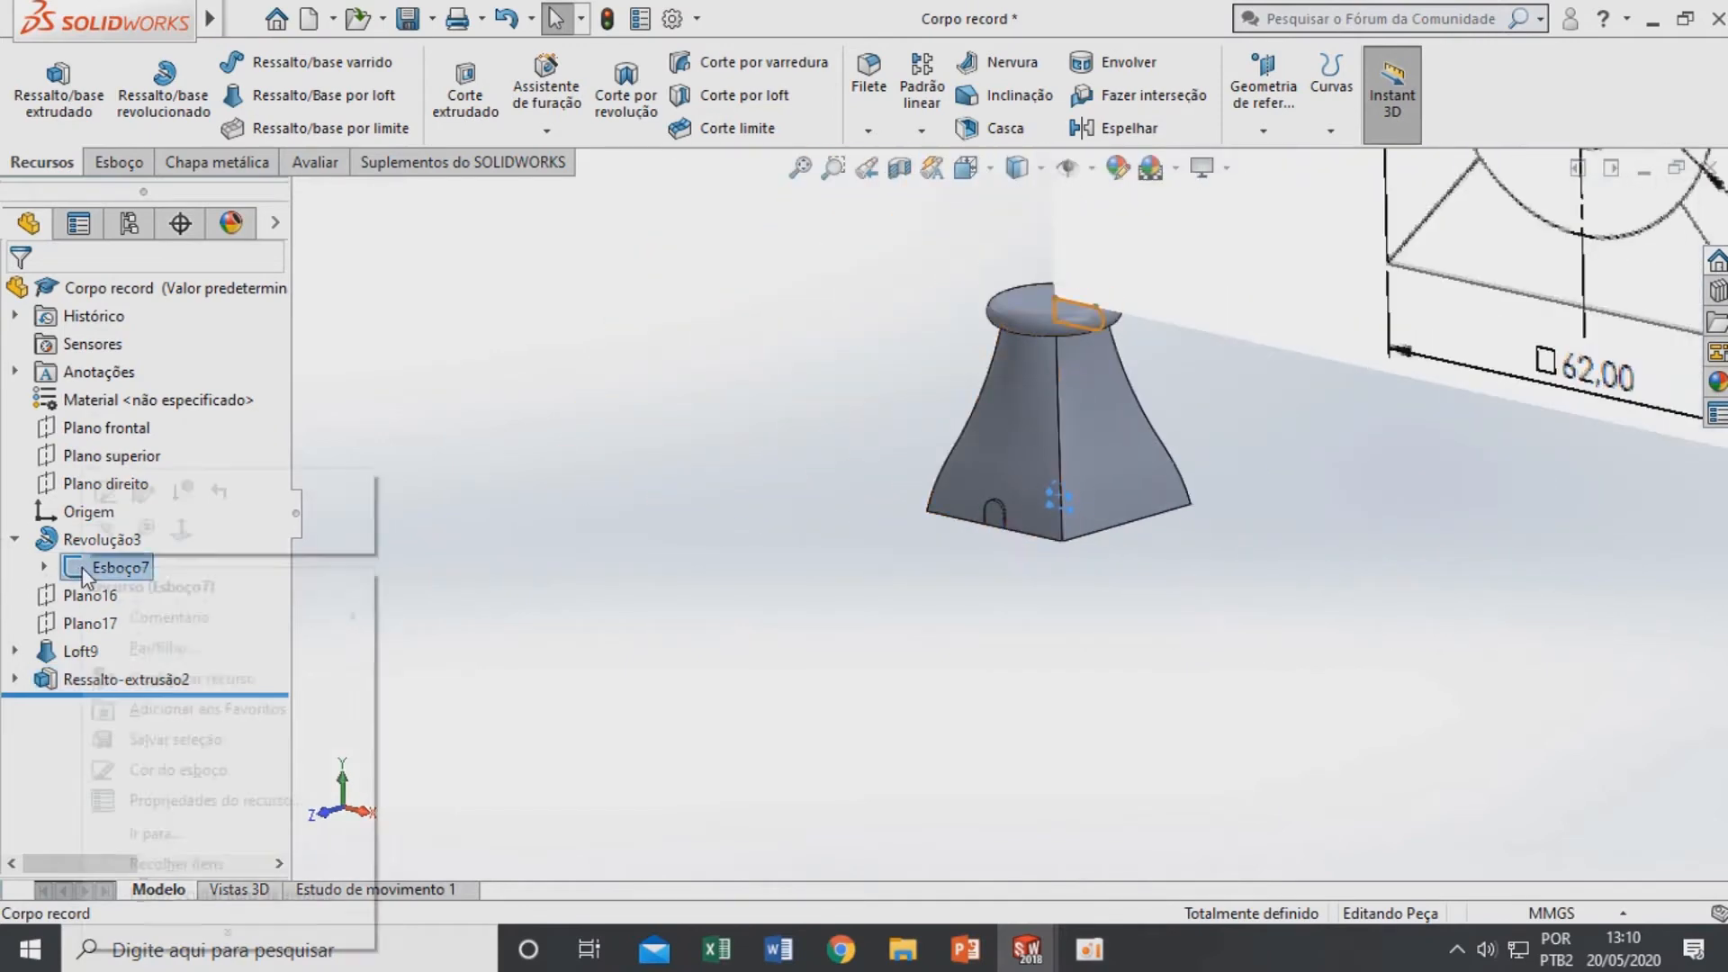
click(105, 535)
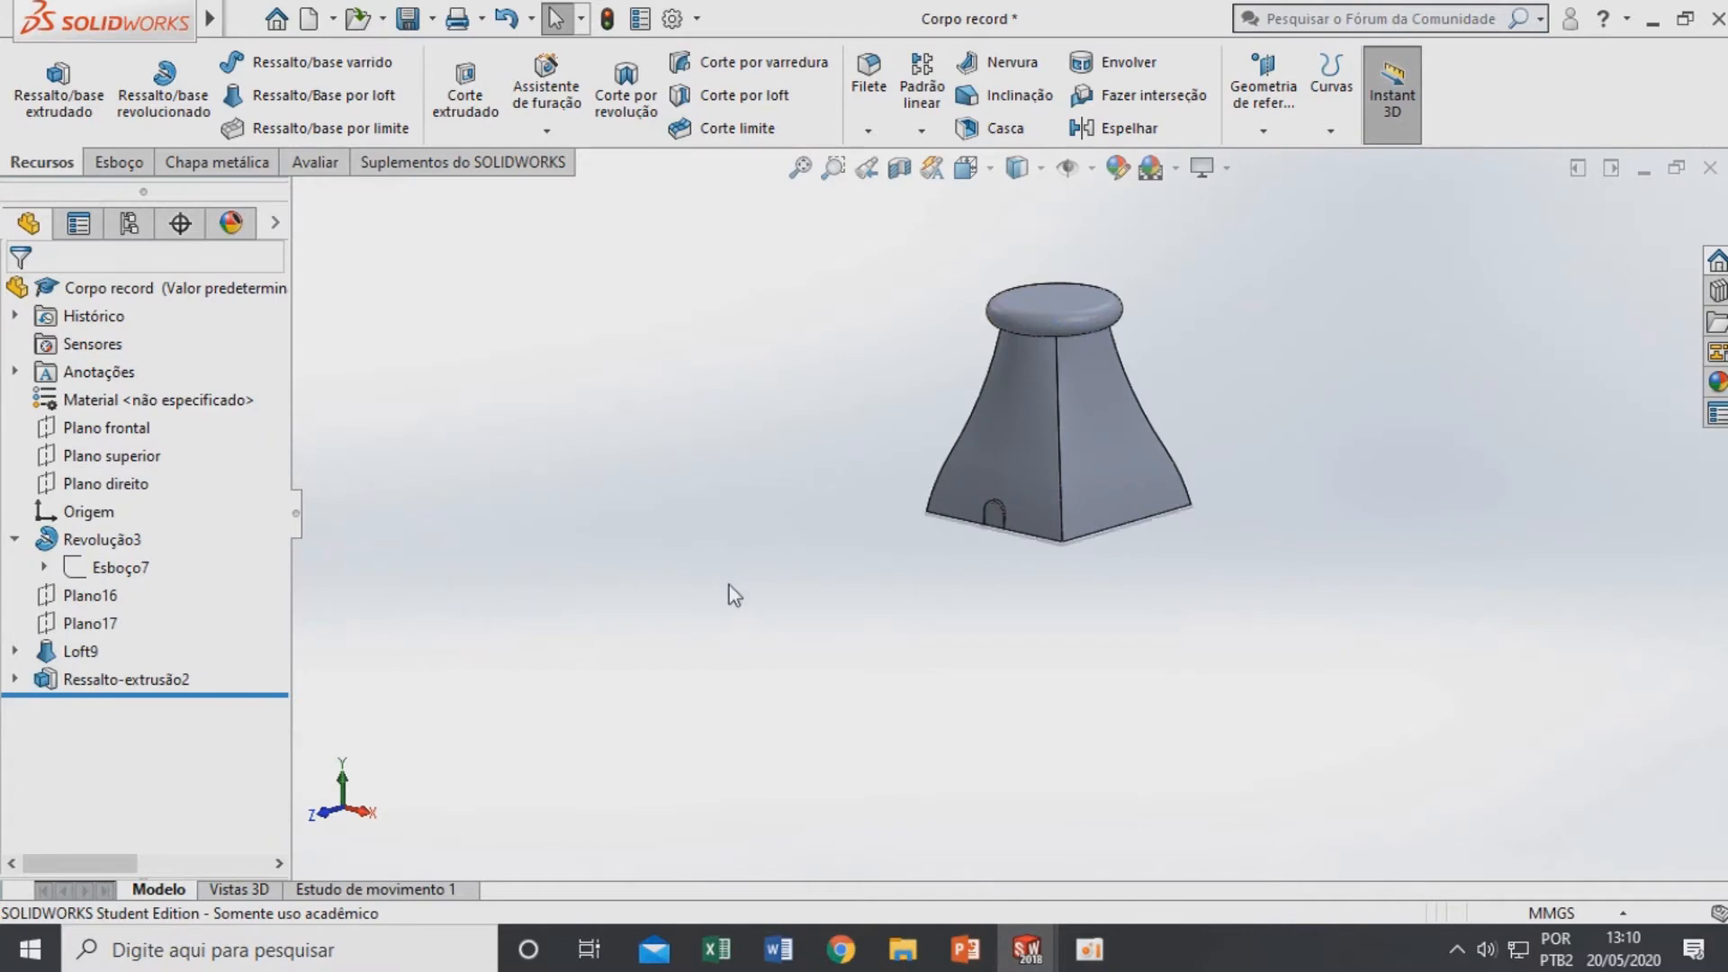
key(ctrl+7)
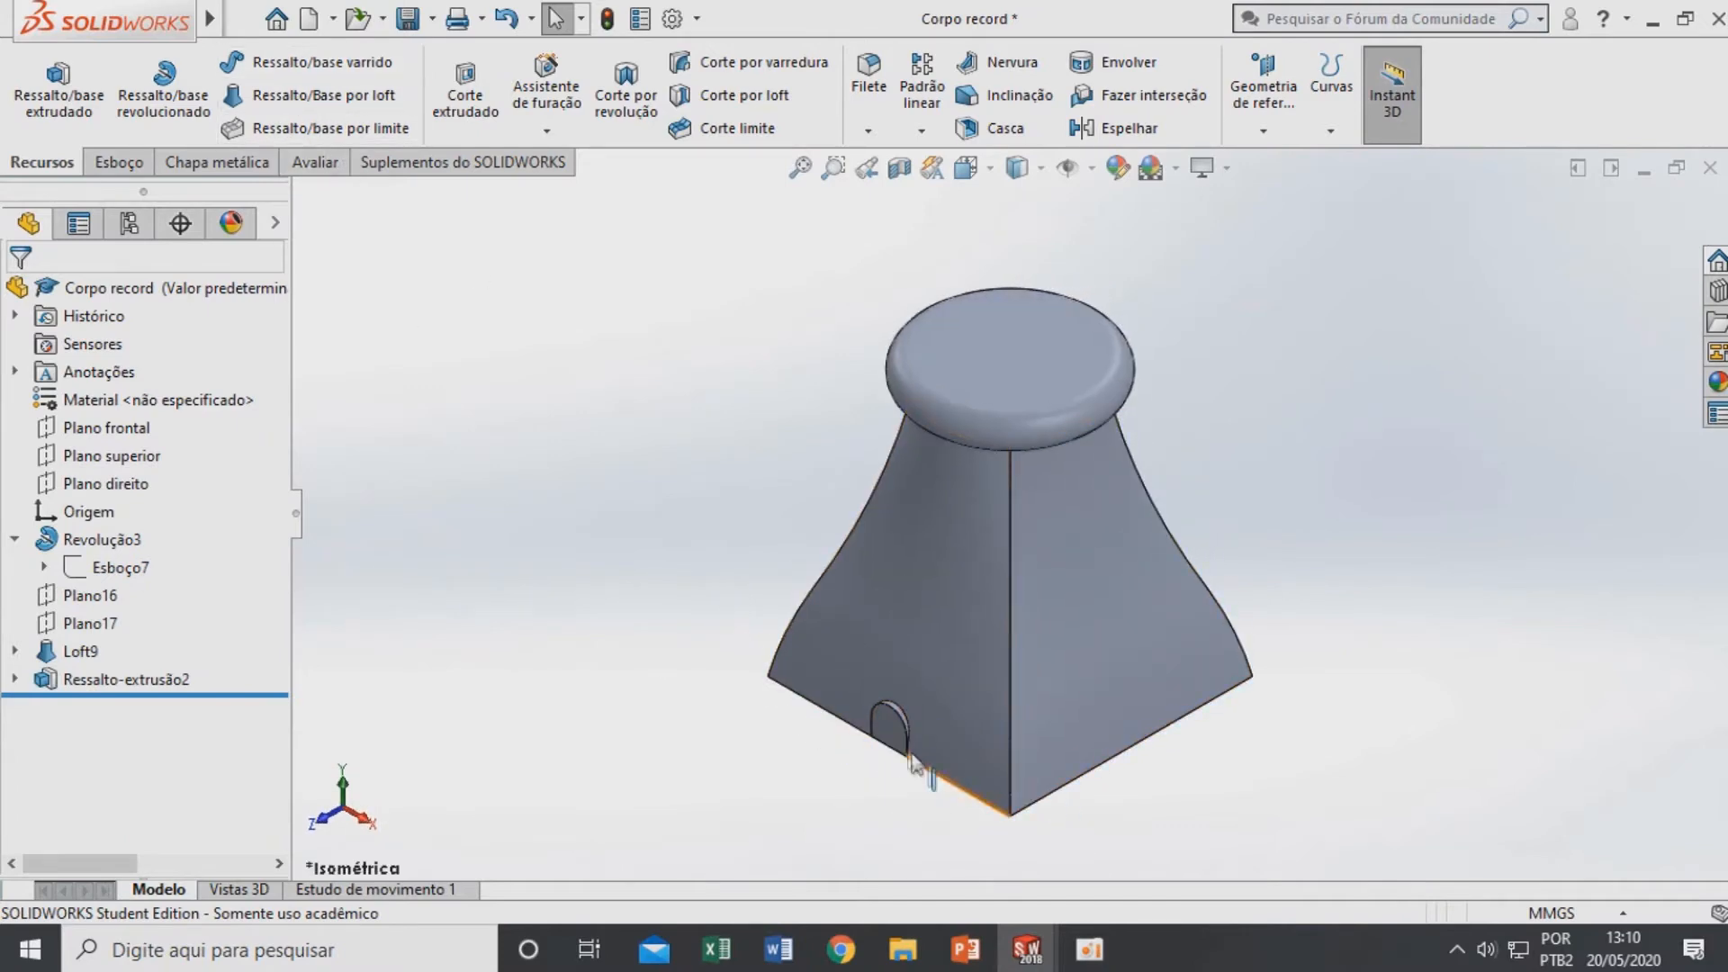
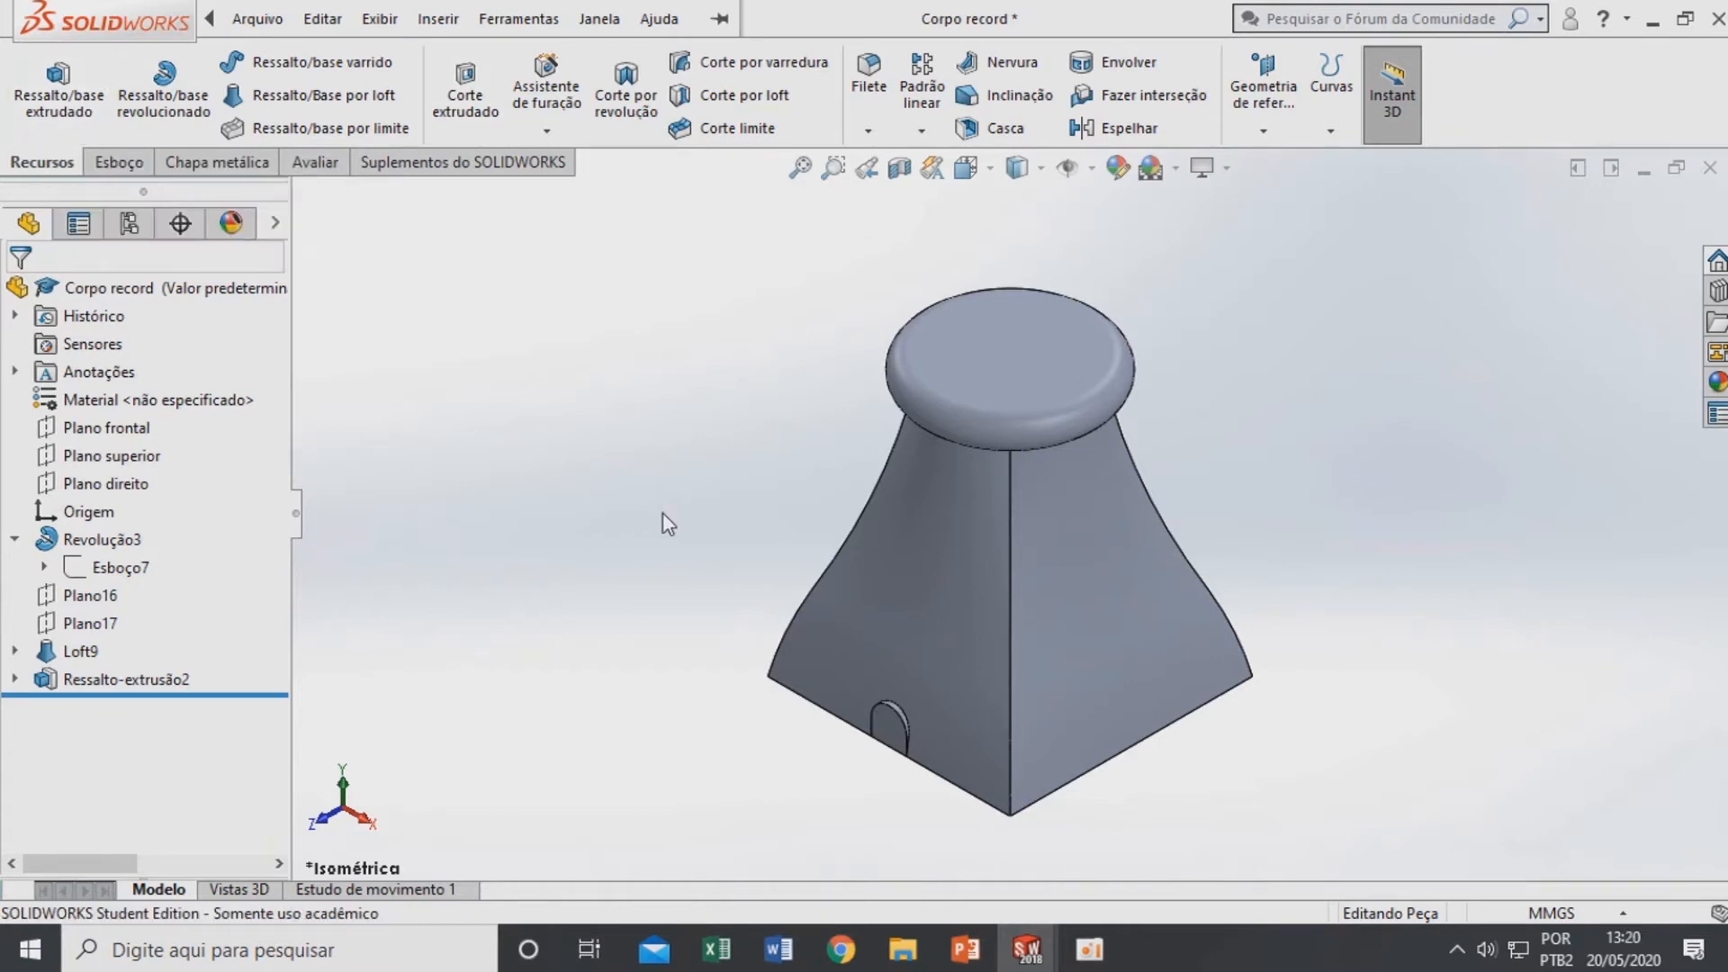
Open the available actions for the revolved cap's sketch Esboço7
right_click(124, 567)
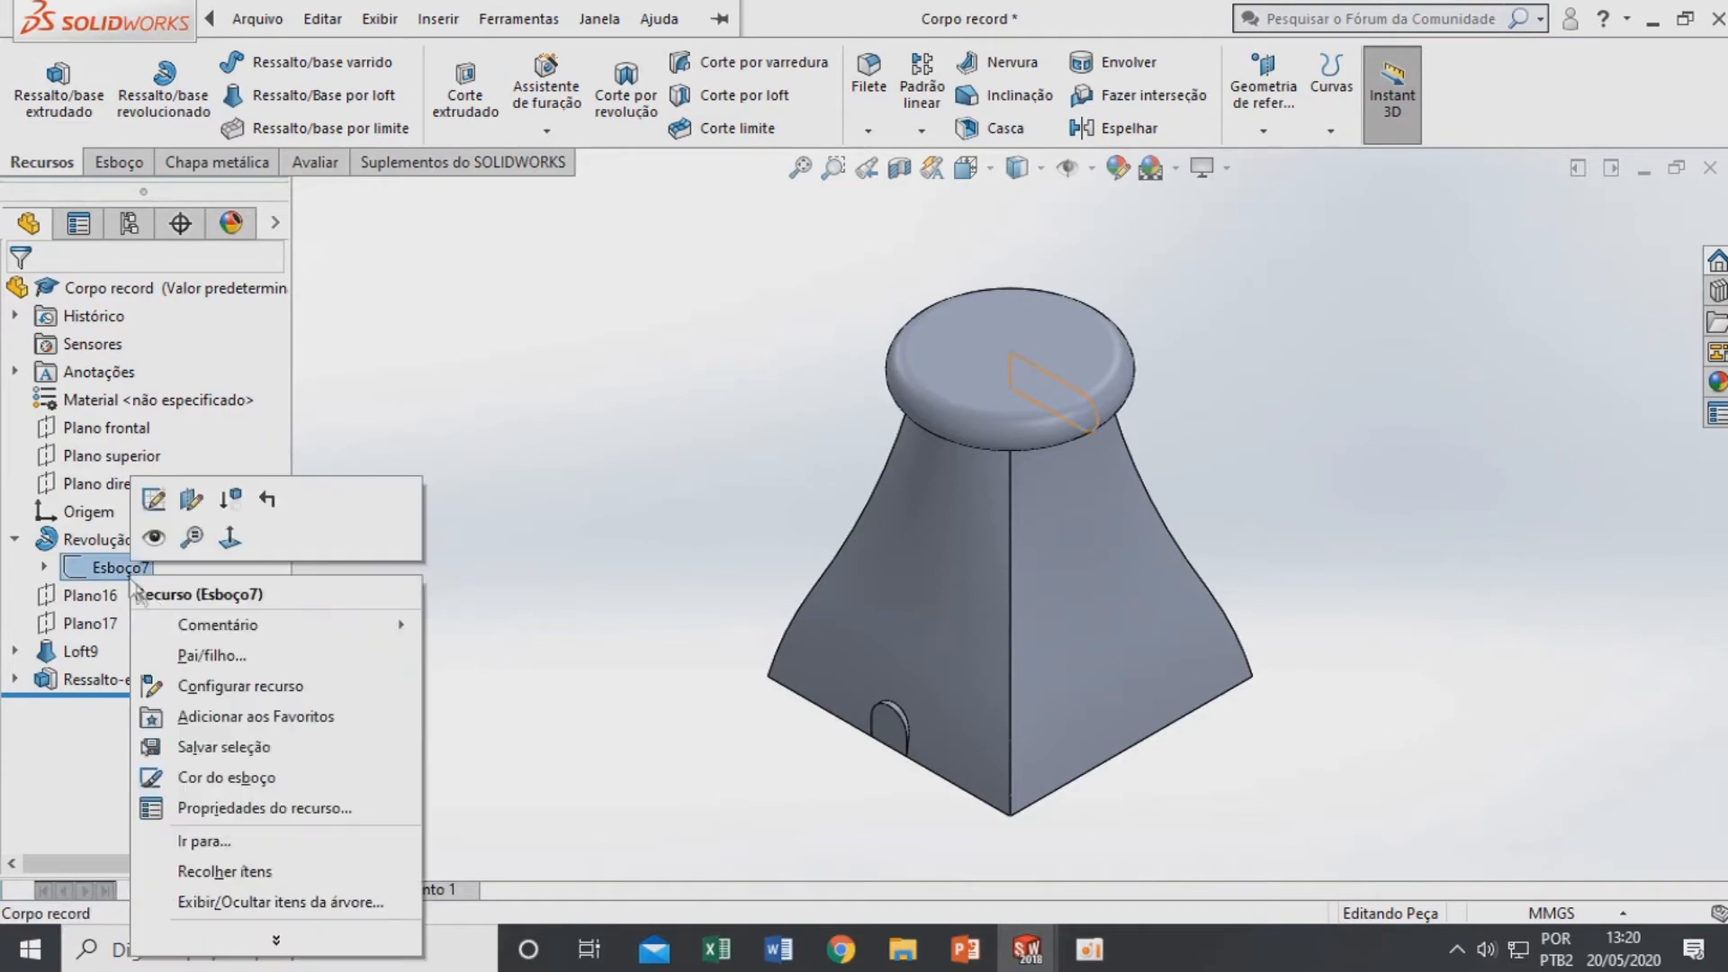
Show the Esboço7 reference drawing and examine the base recess dimensions in section F-F
click(152, 546)
scroll(1082, 504, up, 5)
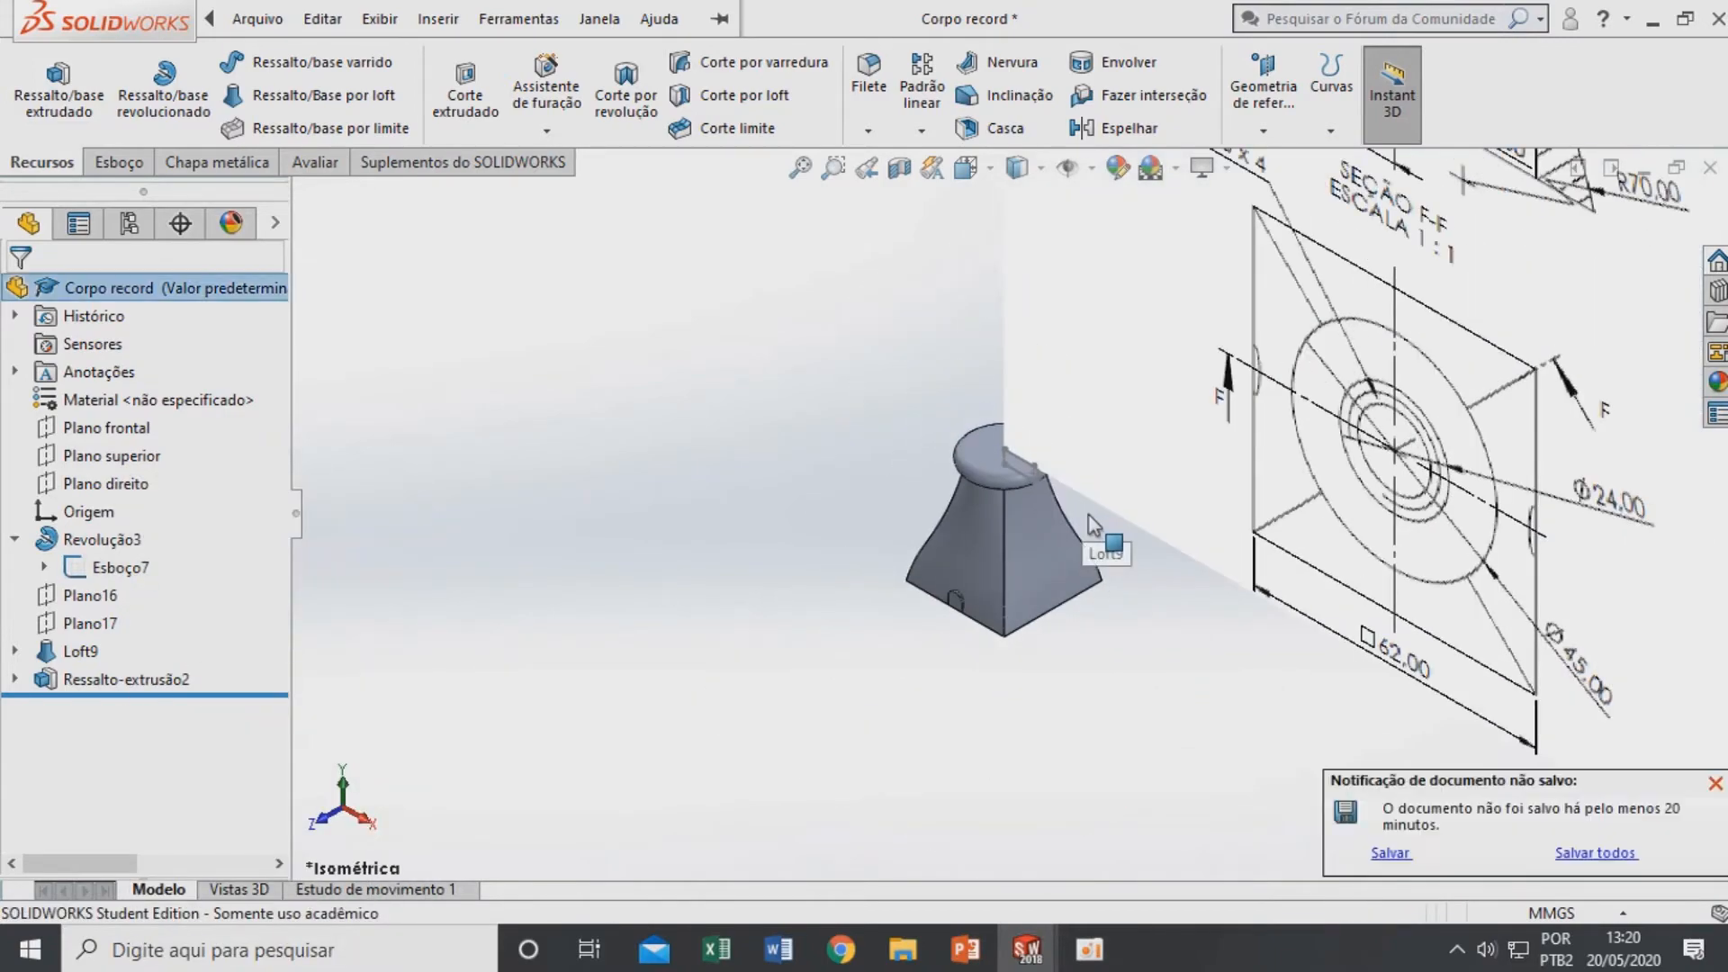
key(ctrl+1)
scroll(1050, 489, down, 8)
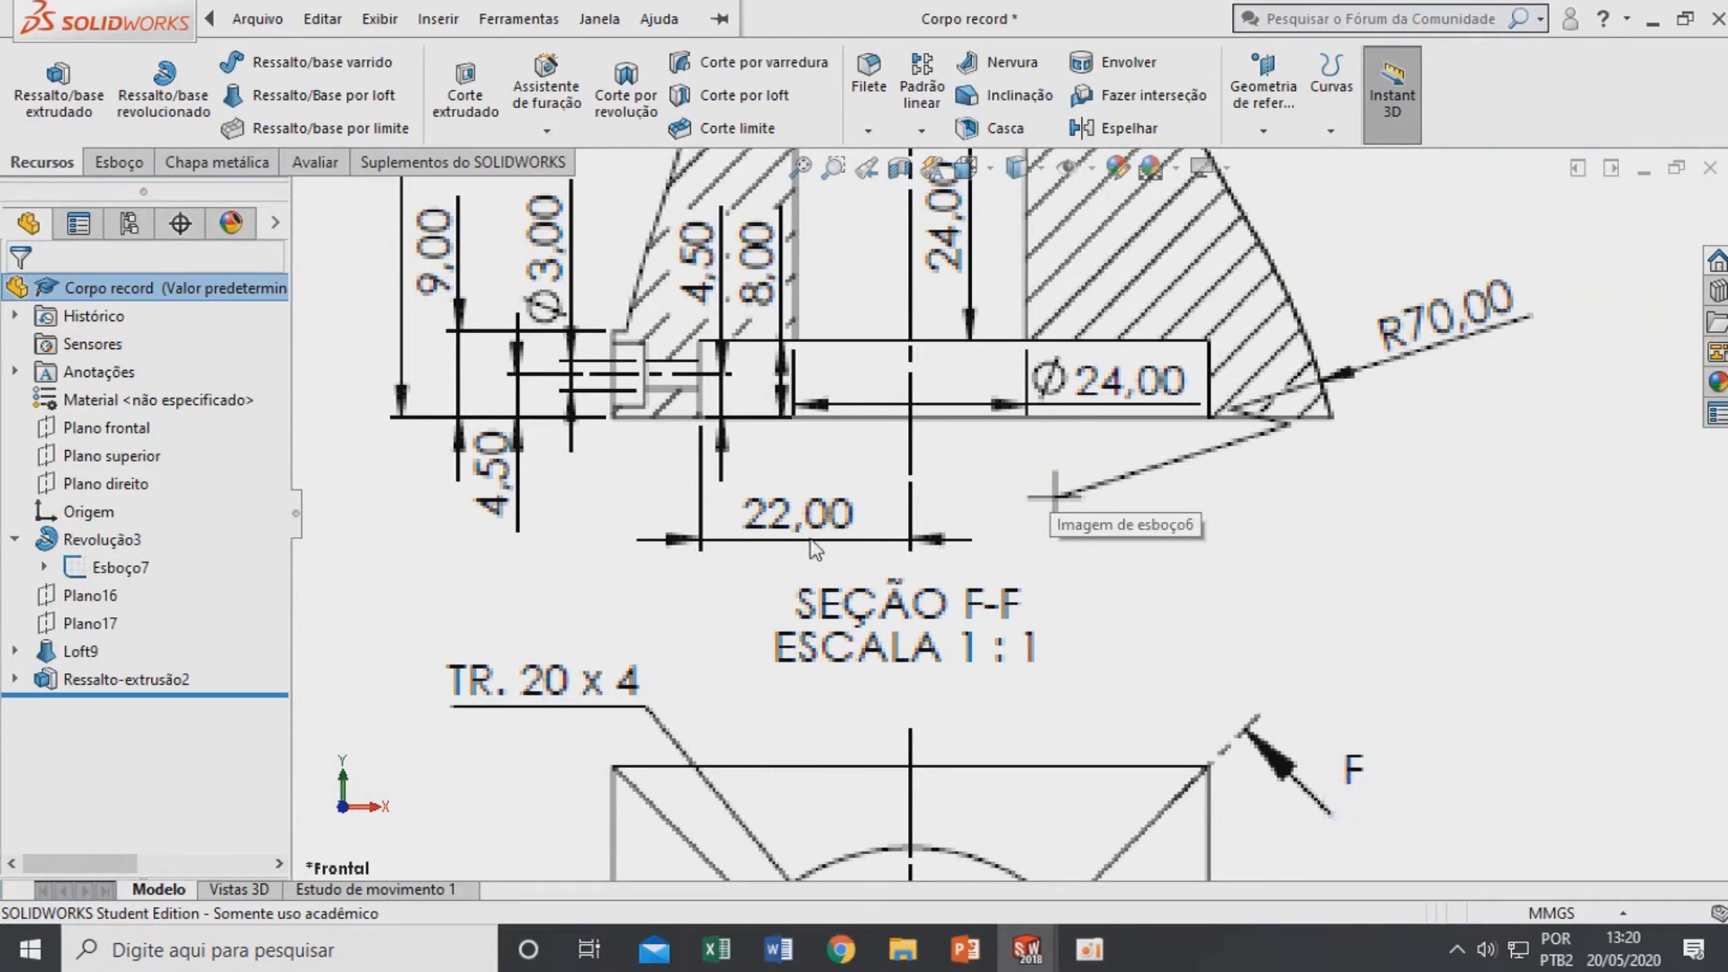
scroll(835, 540, up, 6)
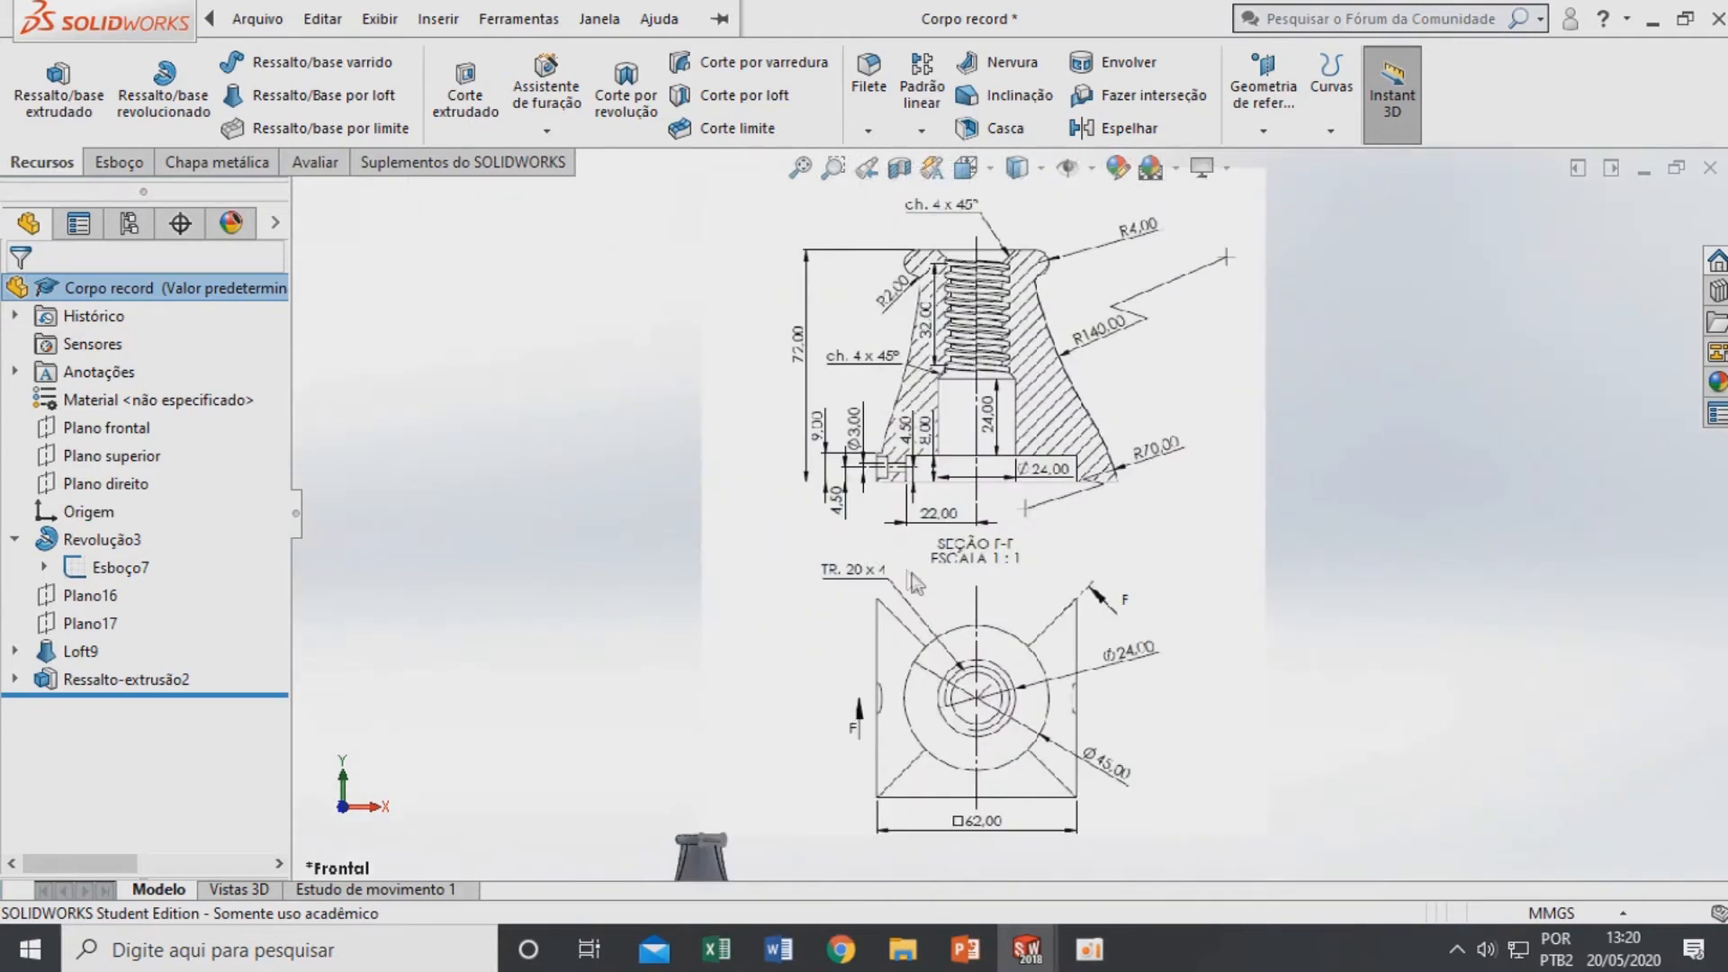
Start a new sketch on the square bottom face of the lofted body
middle_drag(769, 672, 800, 510)
scroll(787, 553, down, 3)
right_click(802, 611)
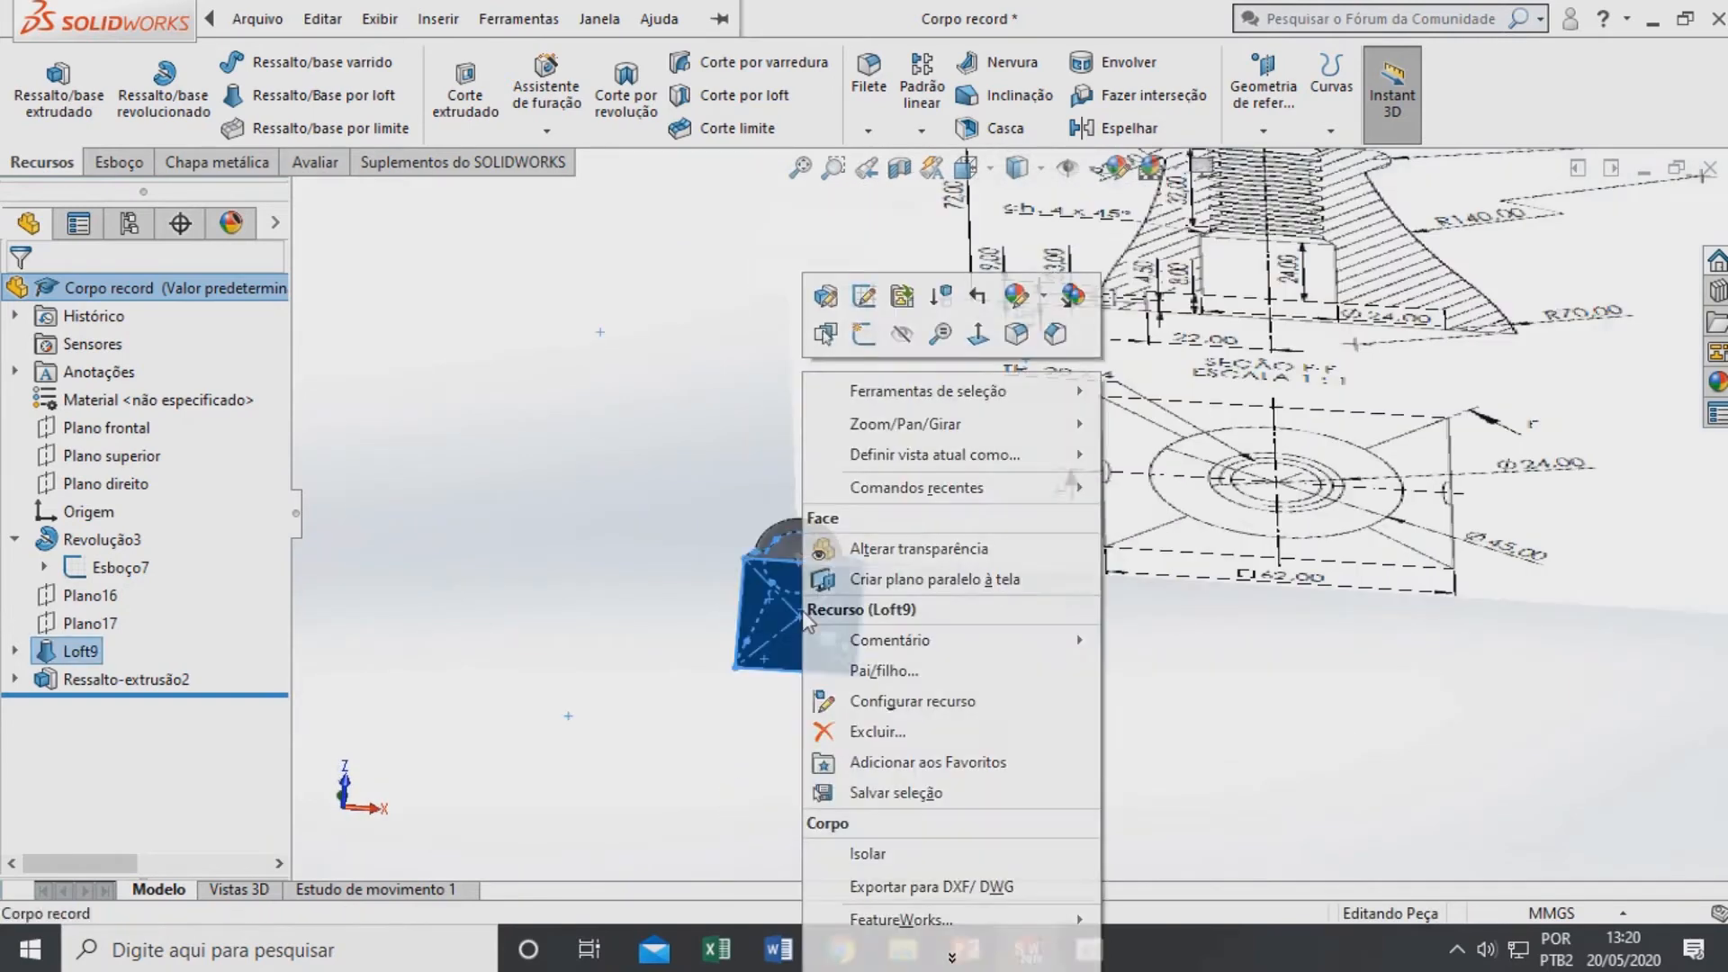
click(872, 346)
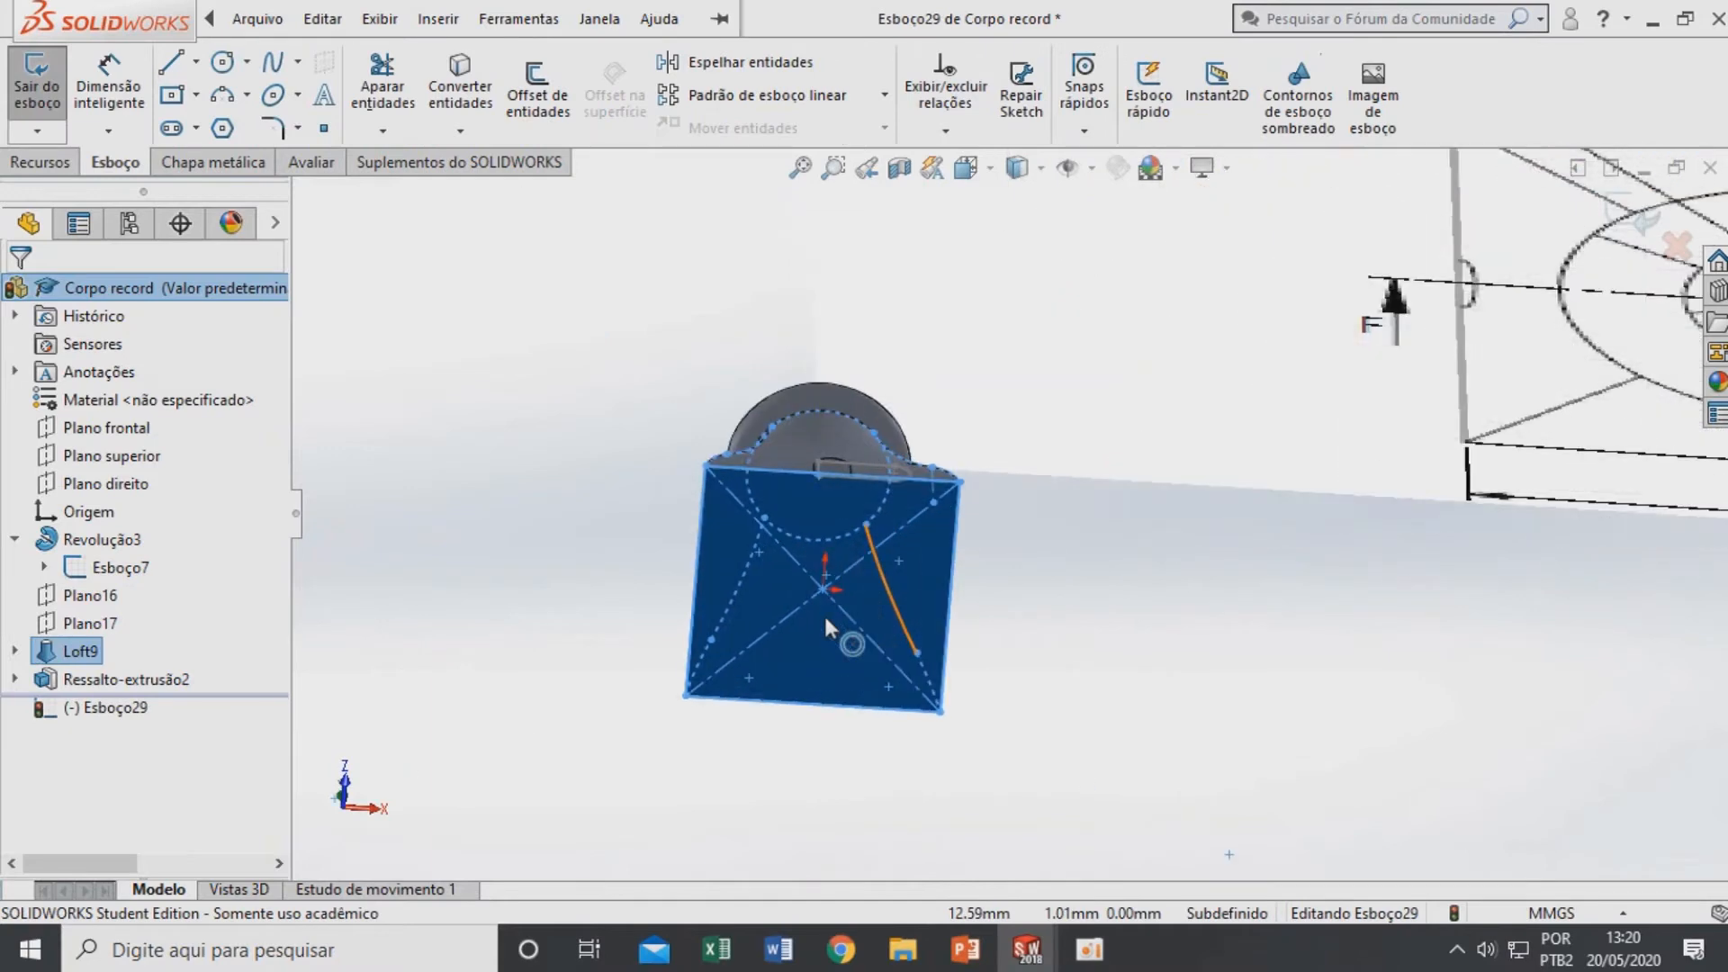
scroll(668, 585, down, 6)
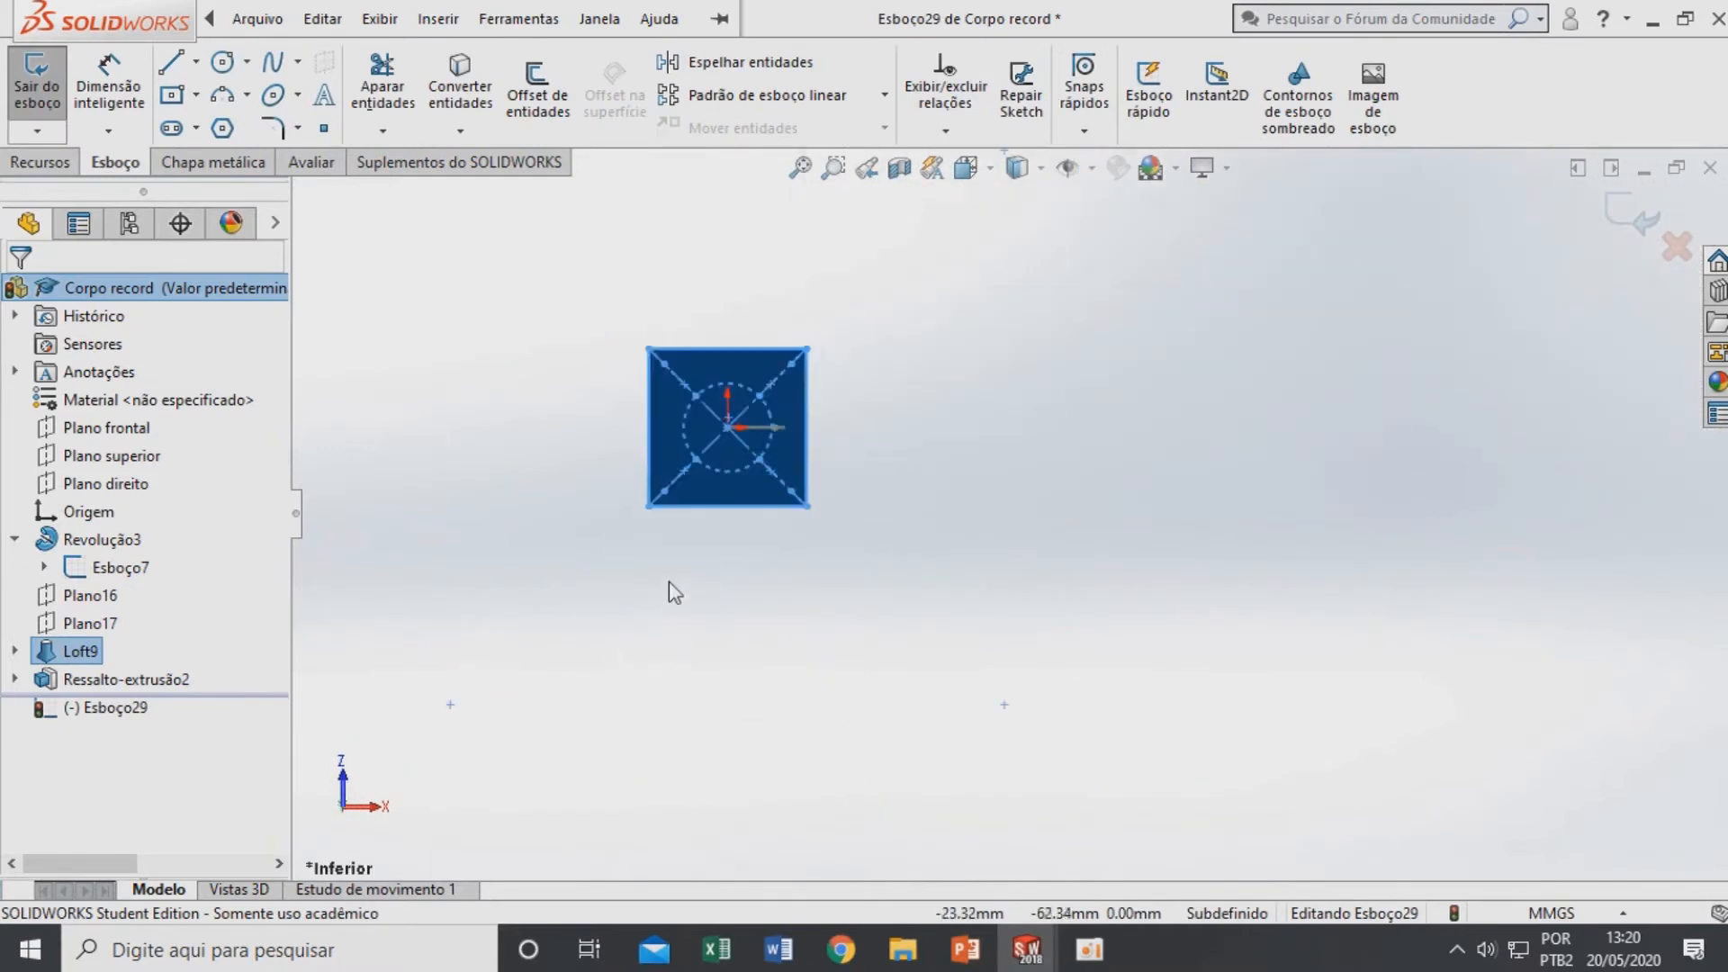
key(Escape)
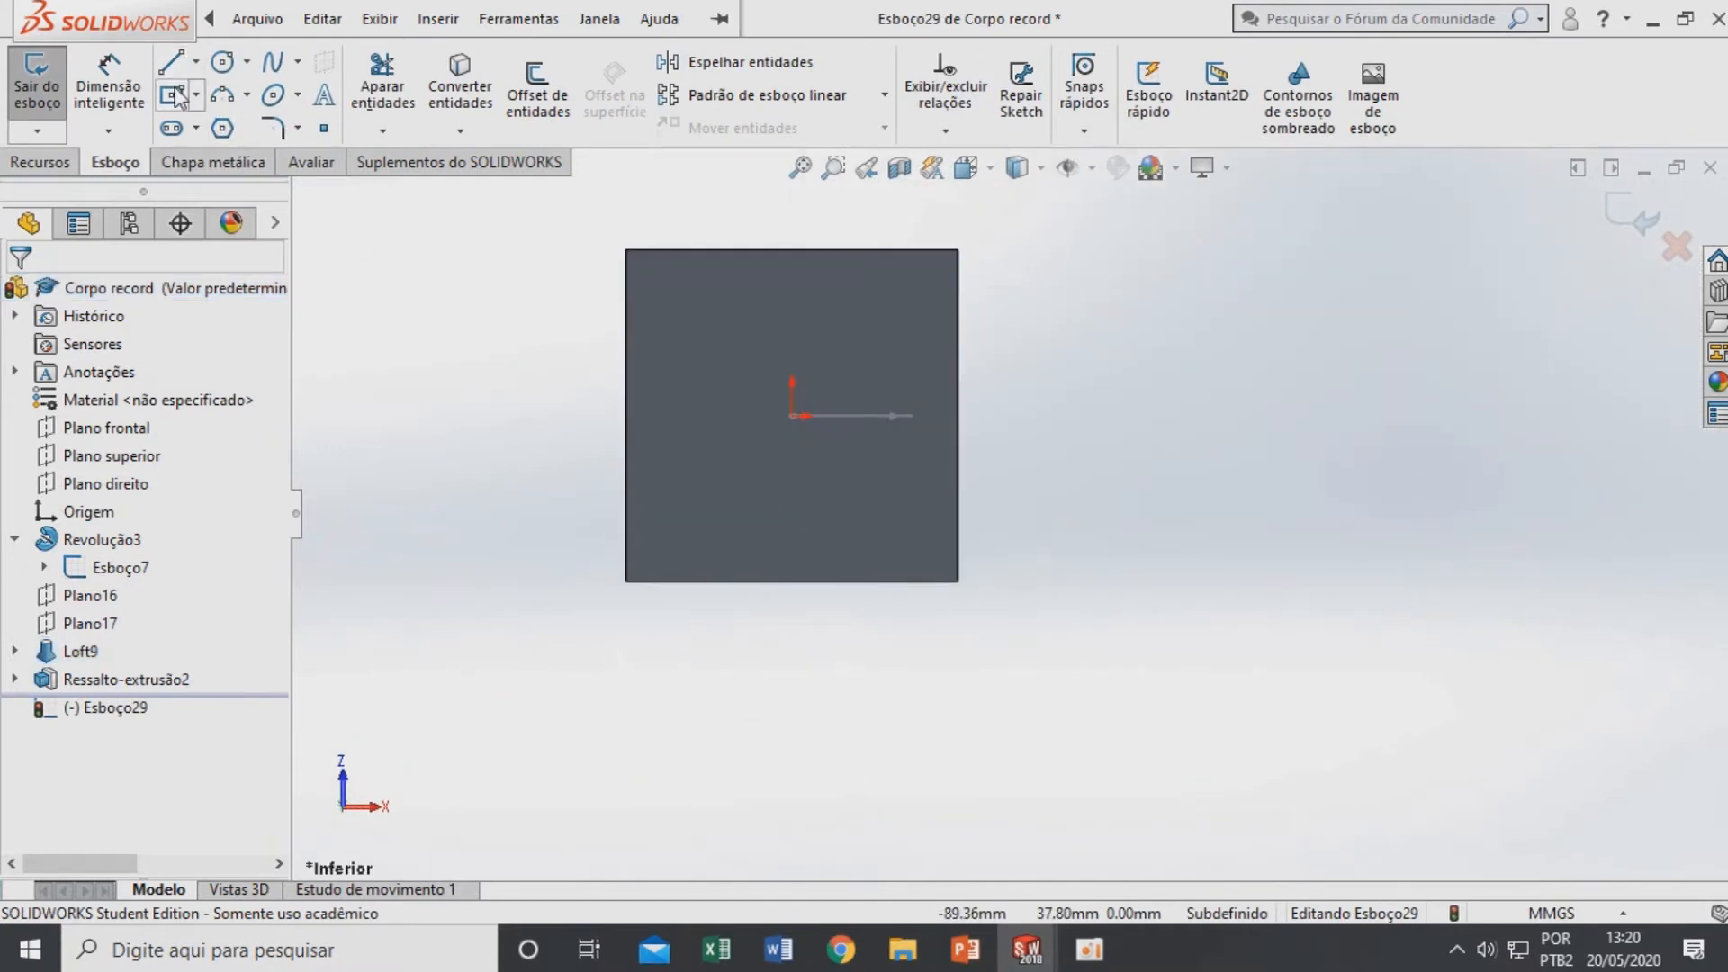
Sketch a center rectangle about 32 mm wide from the origin on the bottom face
click(172, 93)
click(792, 415)
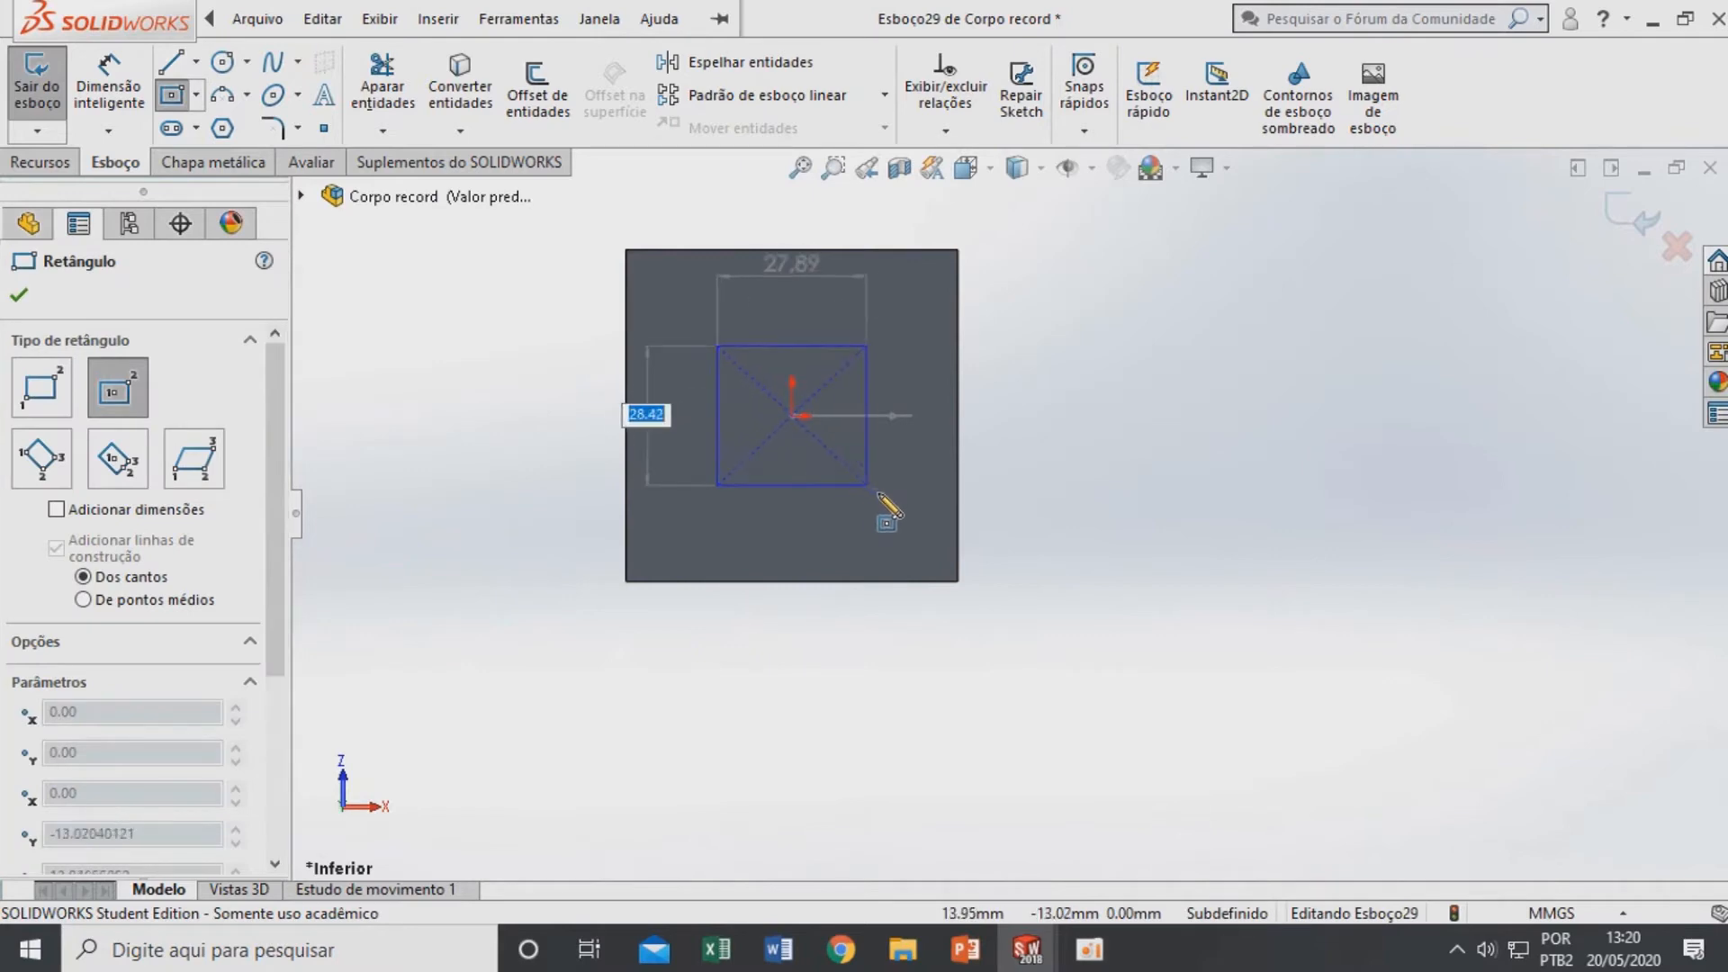
click(879, 492)
key(Escape)
Apply an Igual (equal) relation to the four sides of the rectangle
click(748, 339)
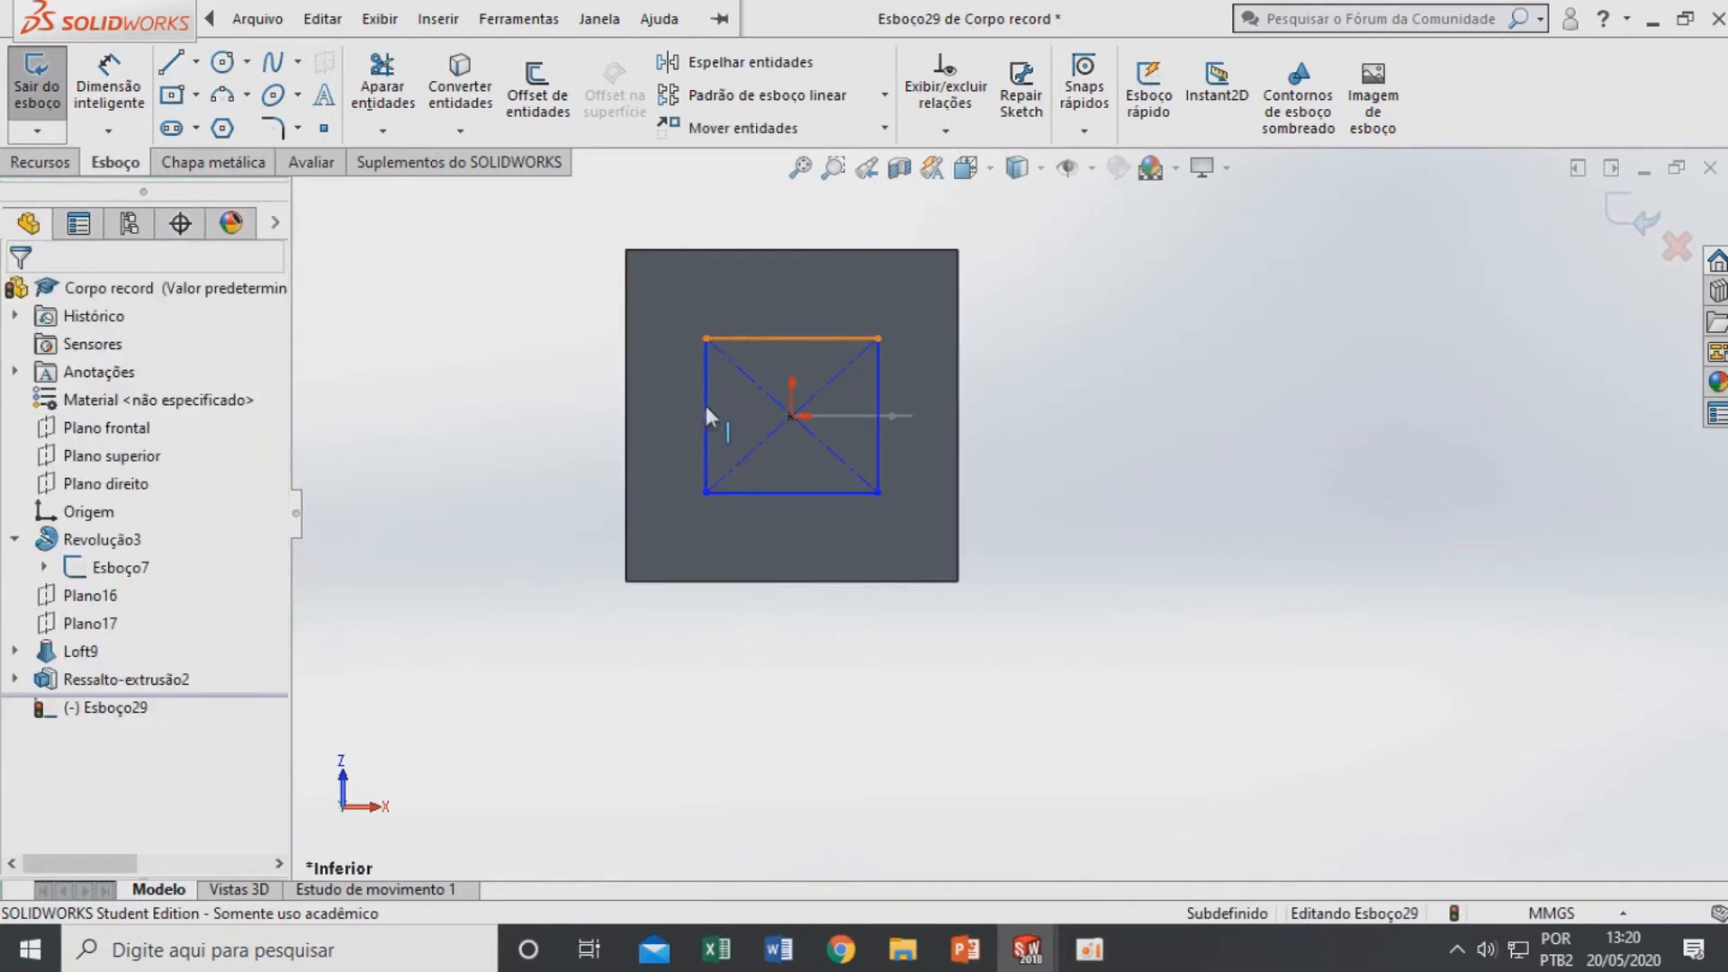
ctrl+click(705, 405)
ctrl+click(771, 493)
ctrl+click(878, 452)
click(32, 830)
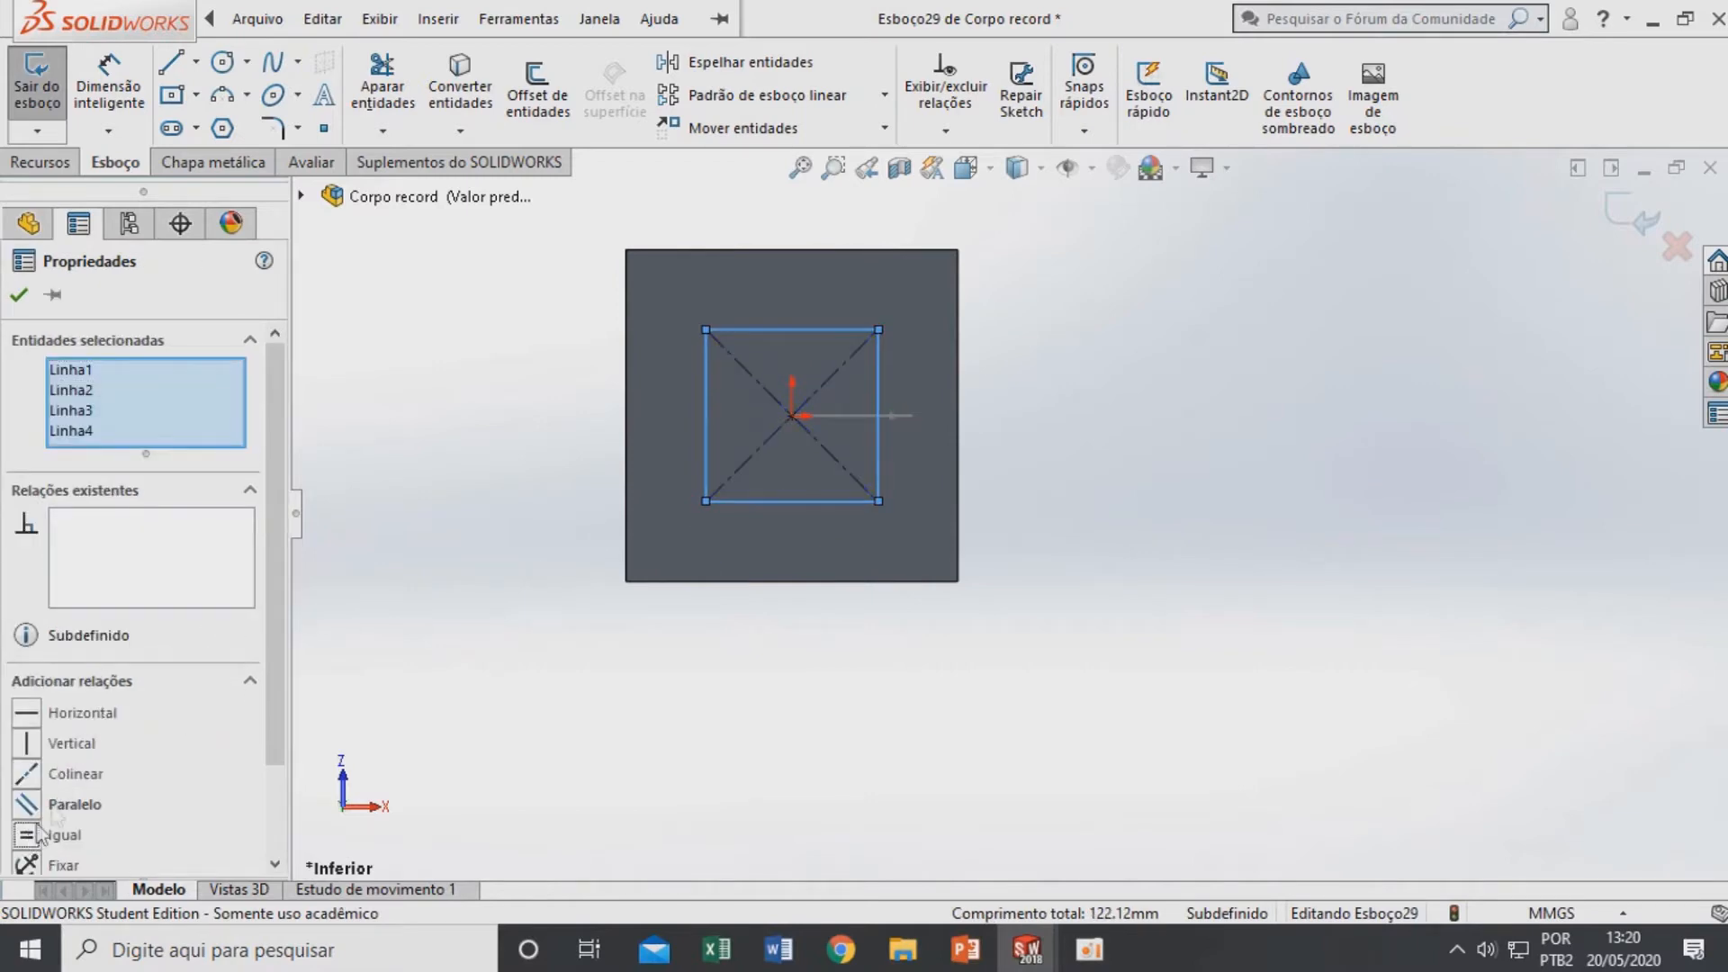
key(Escape)
Dimension the square's upper side to 44 mm
click(112, 90)
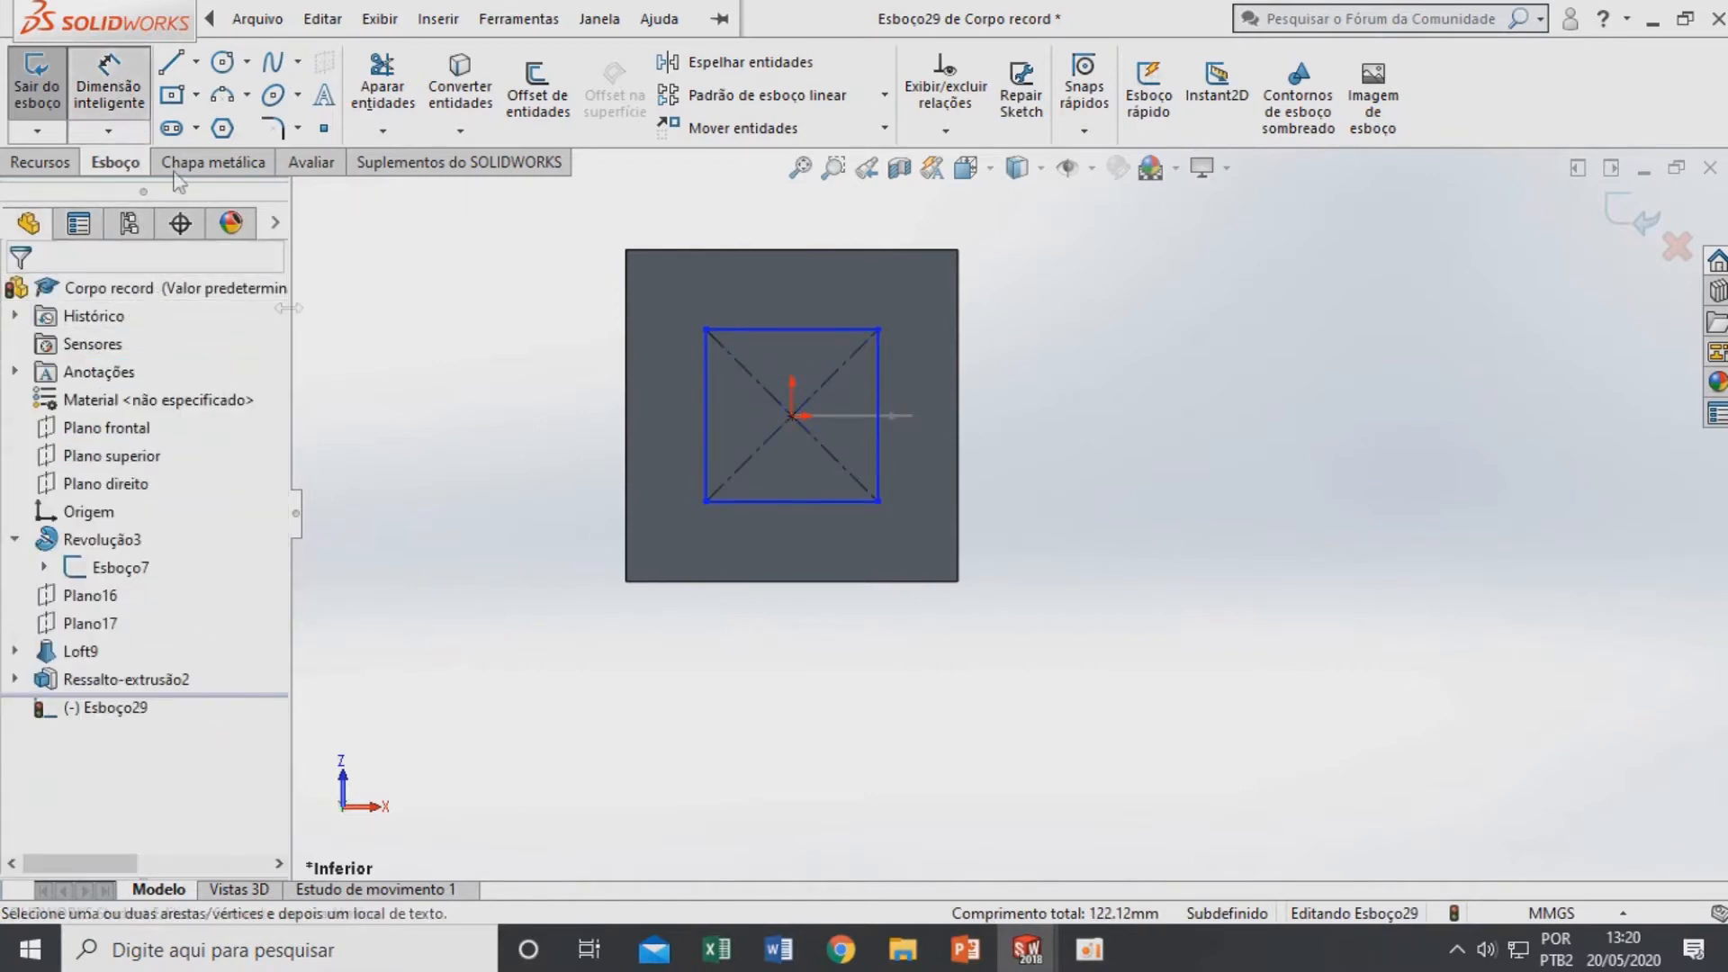
click(817, 327)
click(813, 288)
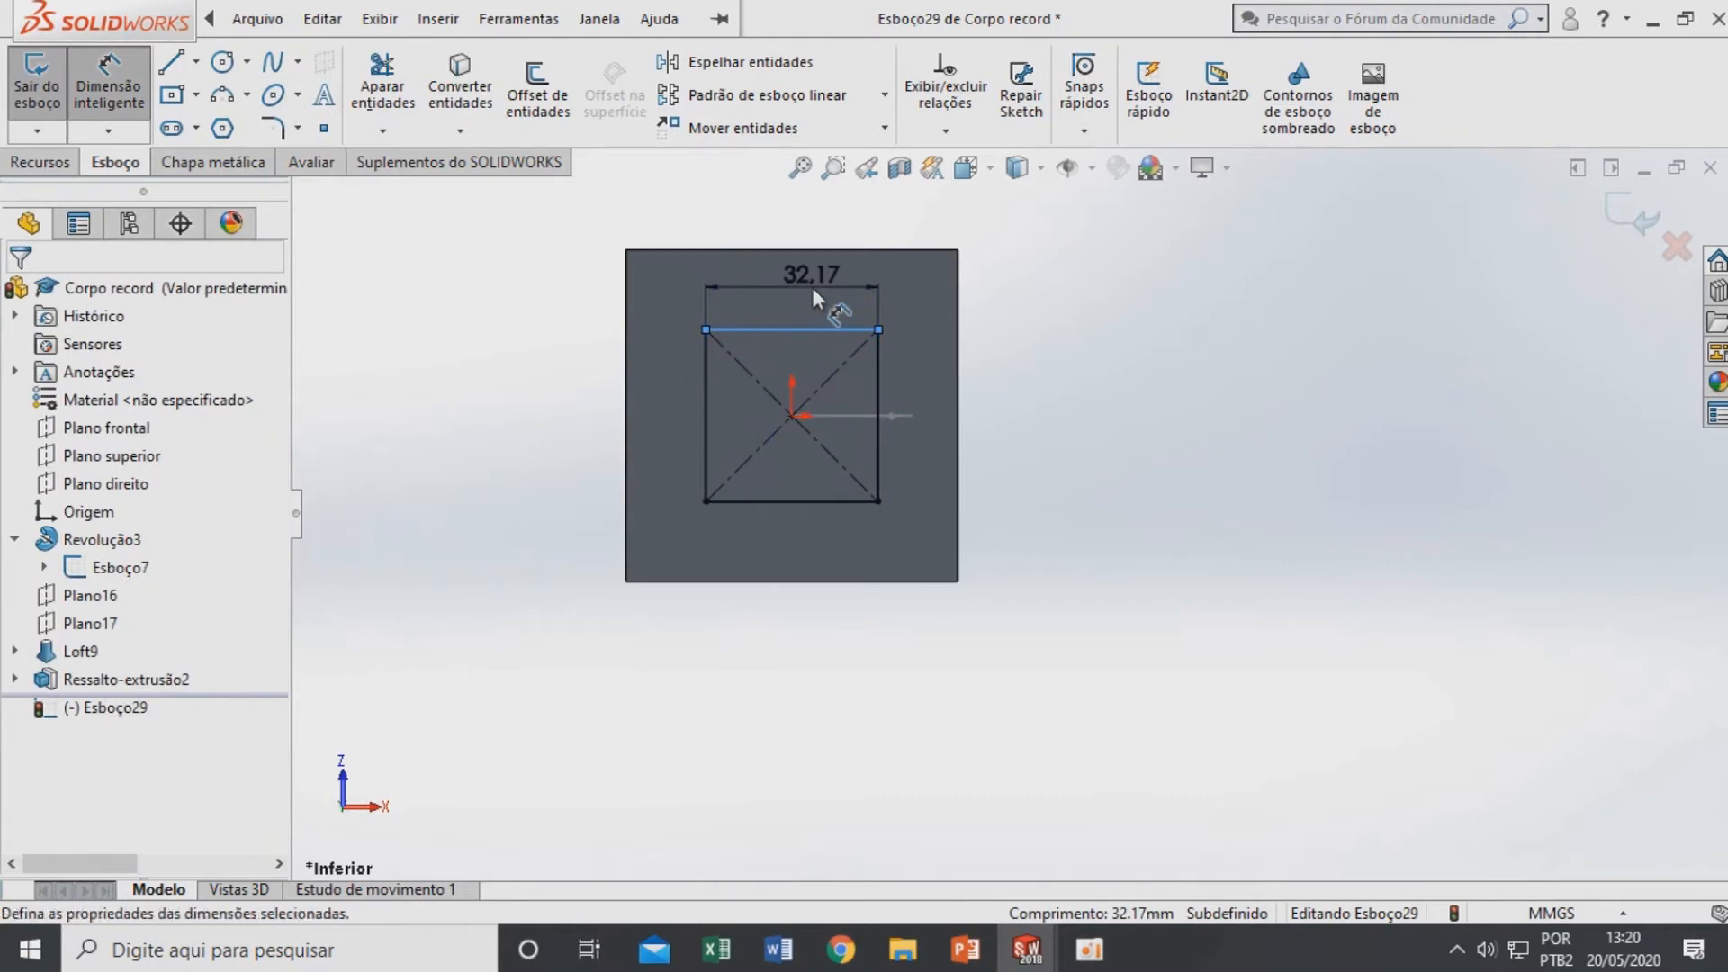
key(Return)
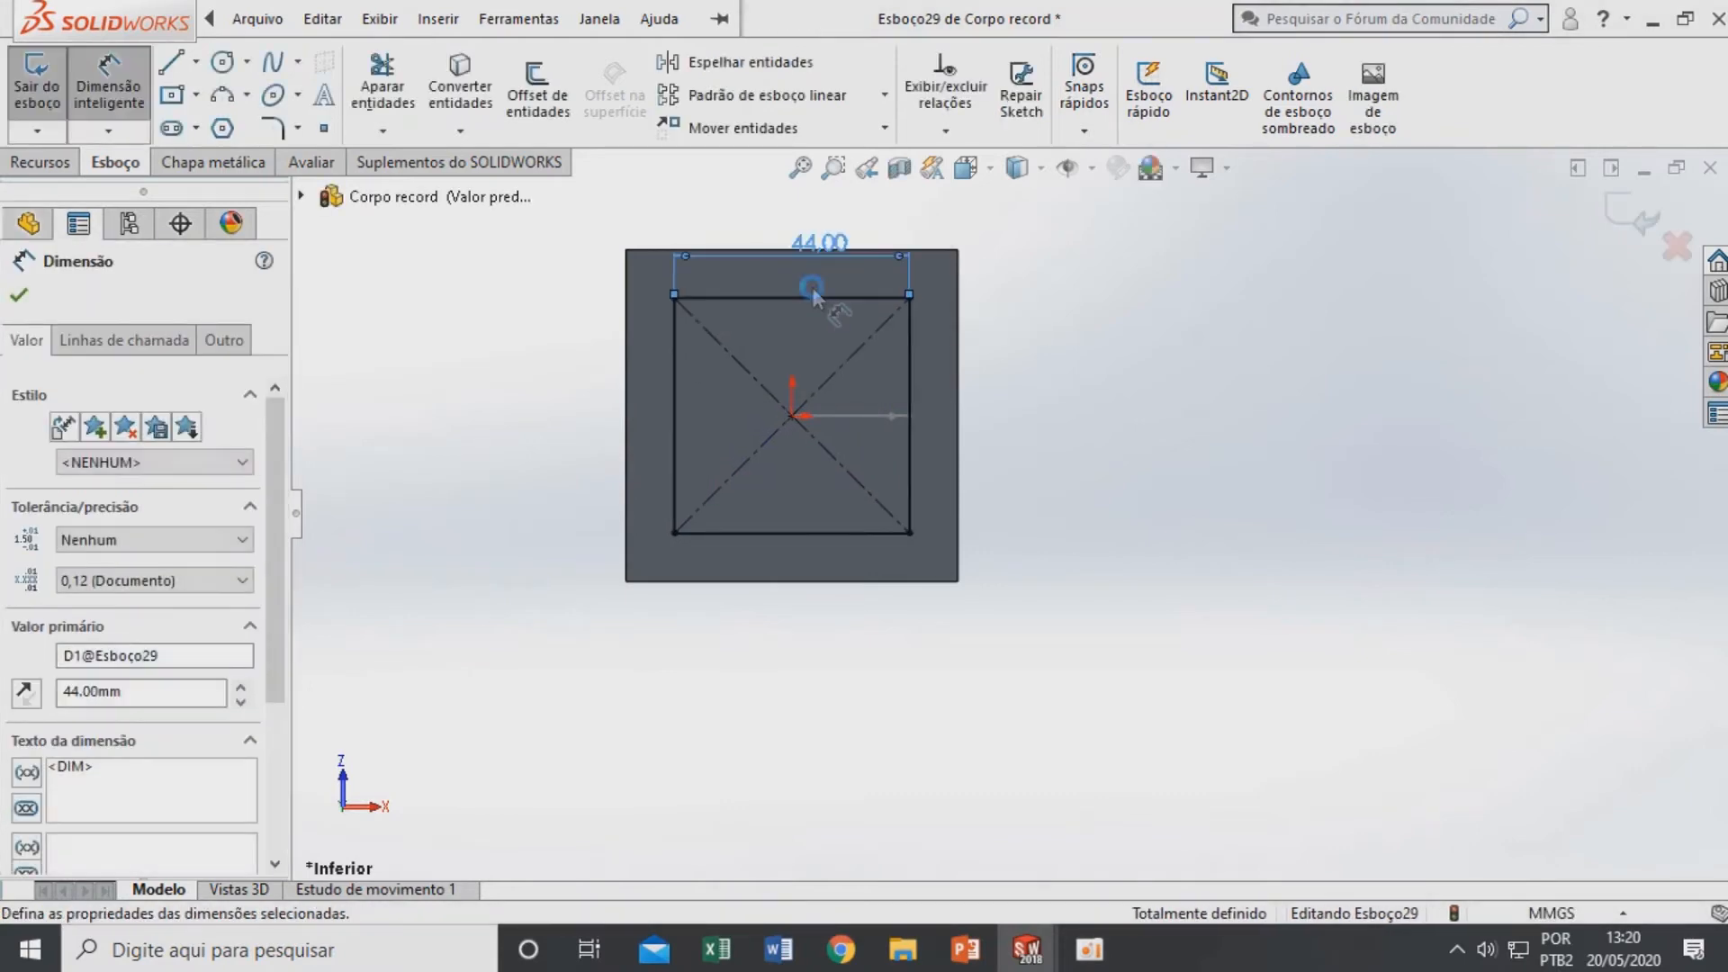
scroll(956, 358, up, 5)
scroll(981, 535, down, 6)
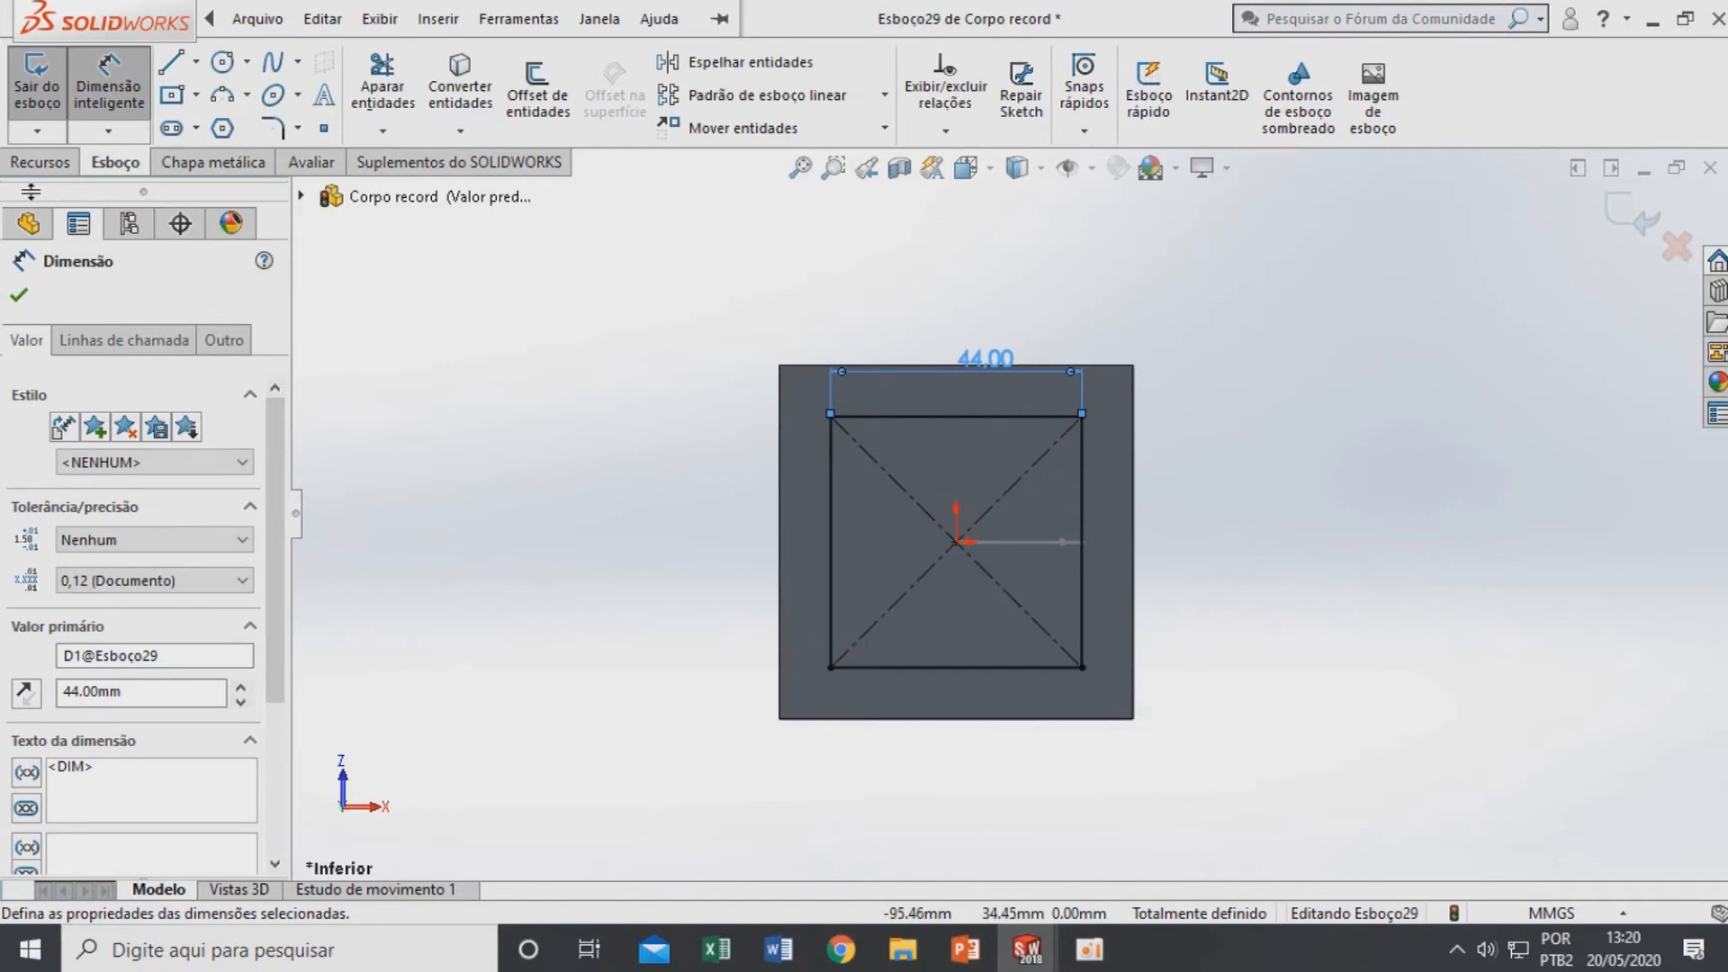
click(27, 297)
scroll(891, 412, up, 3)
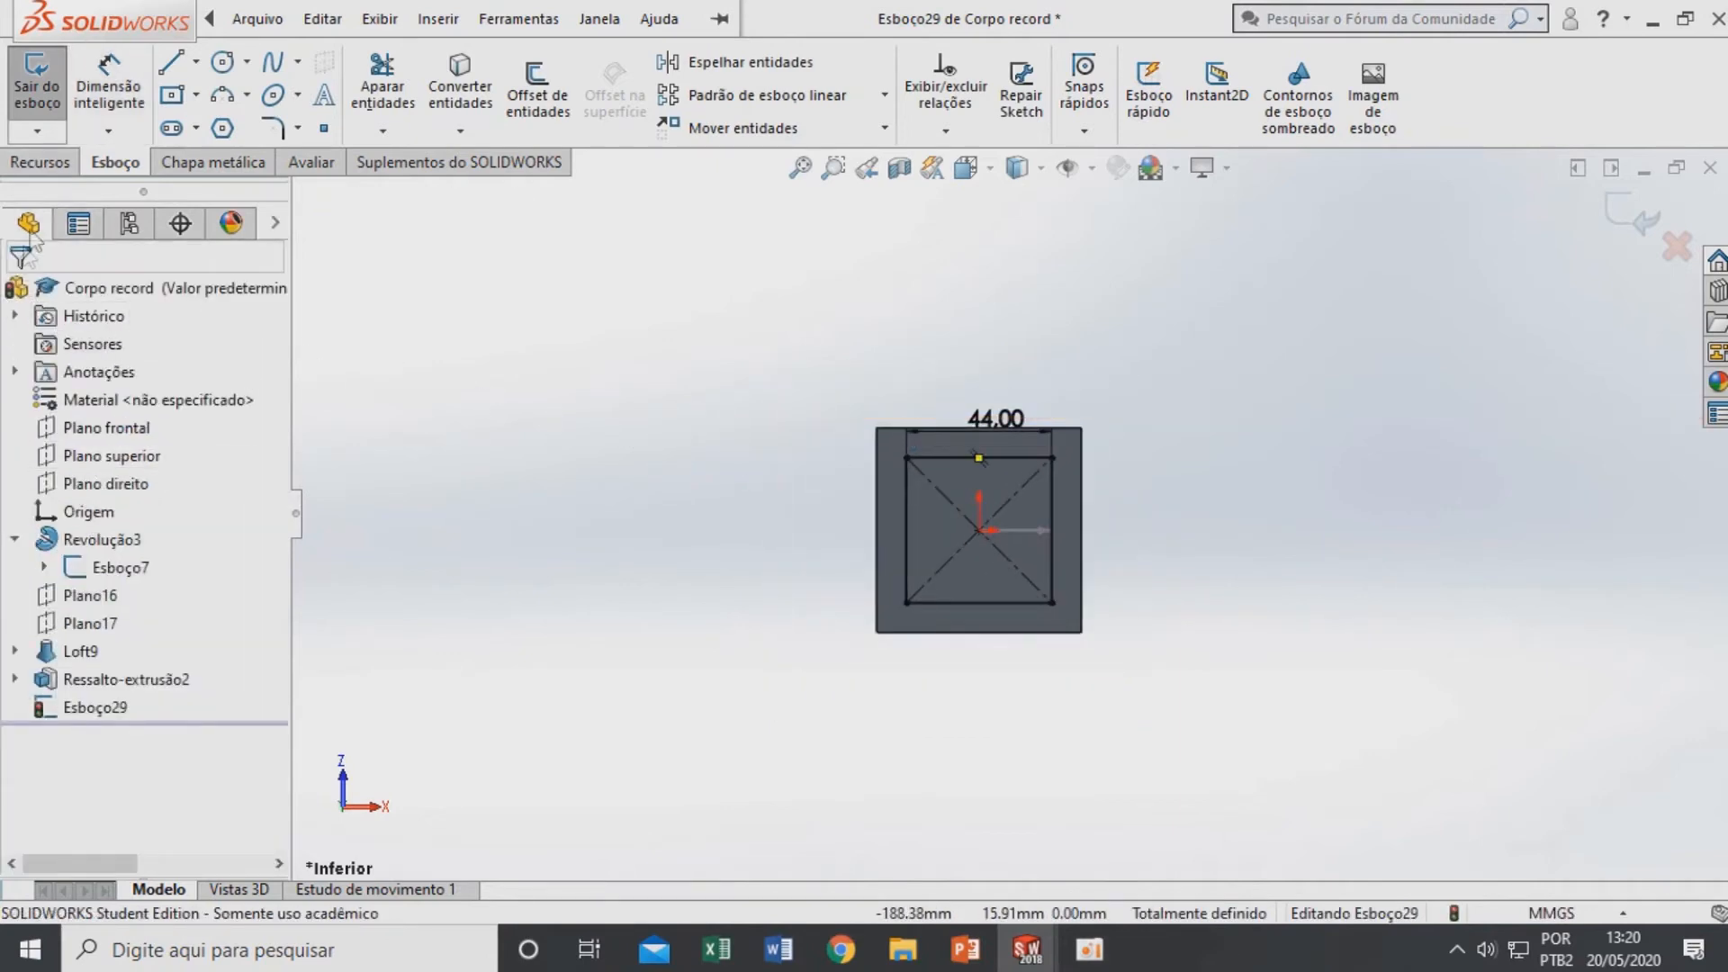
Set up an extruded cut of the 44 mm square with the Cego end condition and a depth of 8 mm
click(42, 162)
click(465, 95)
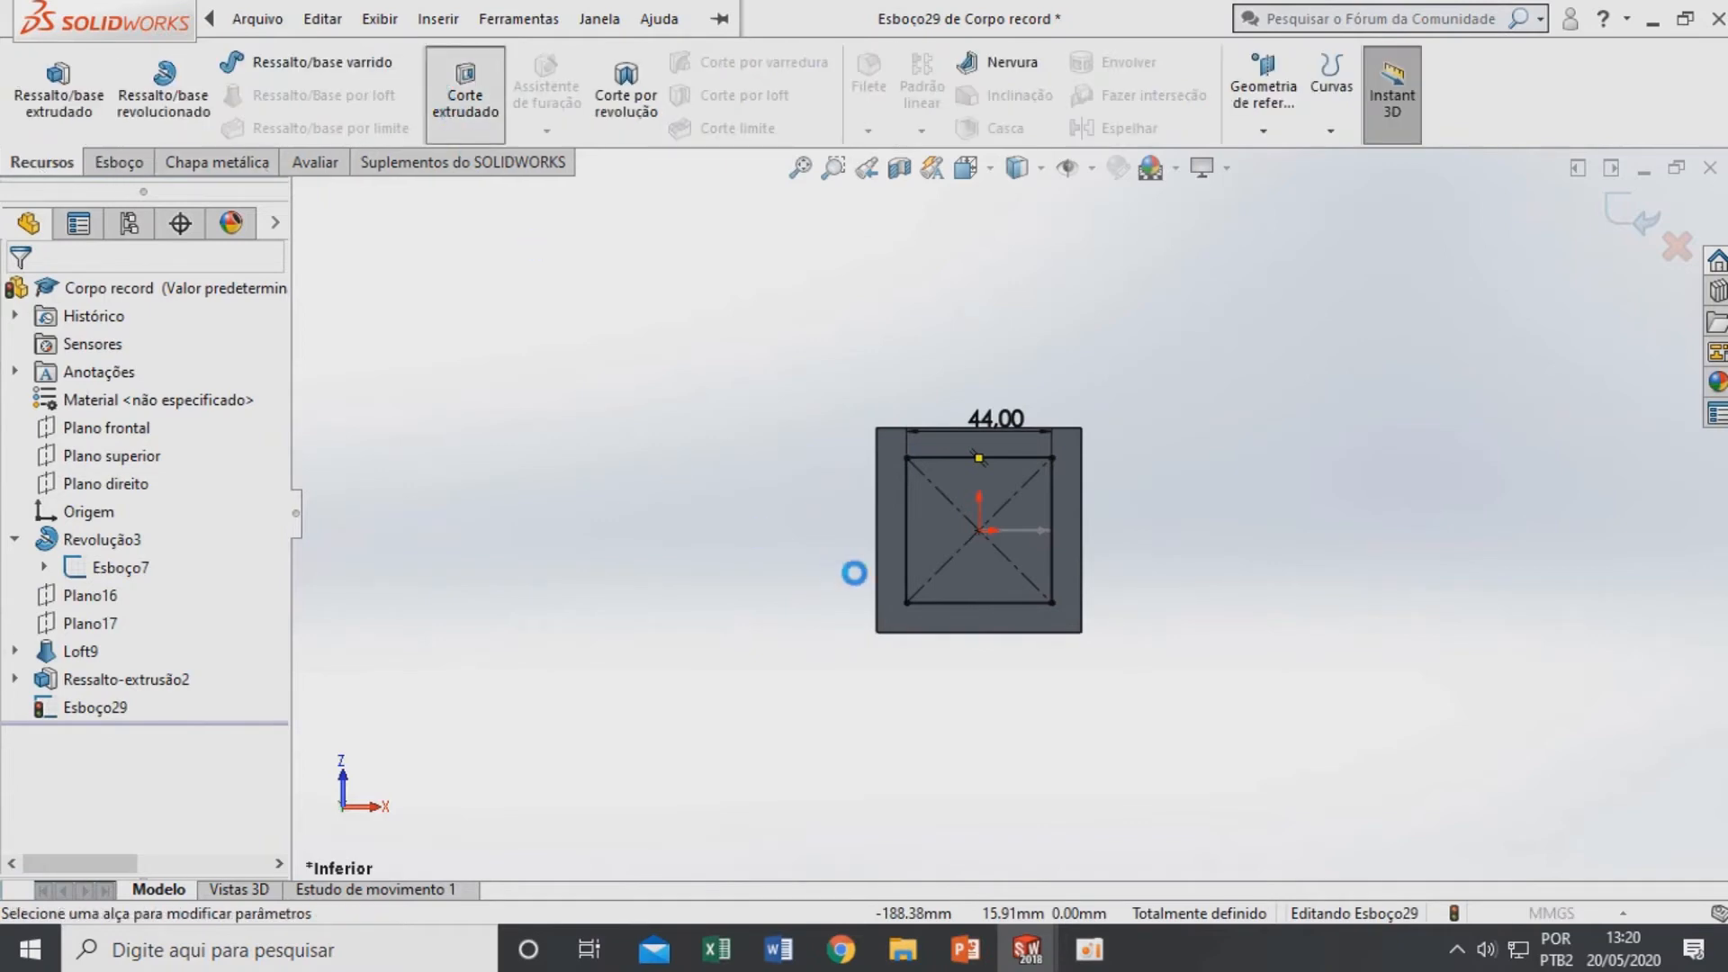
middle_drag(939, 422, 983, 842)
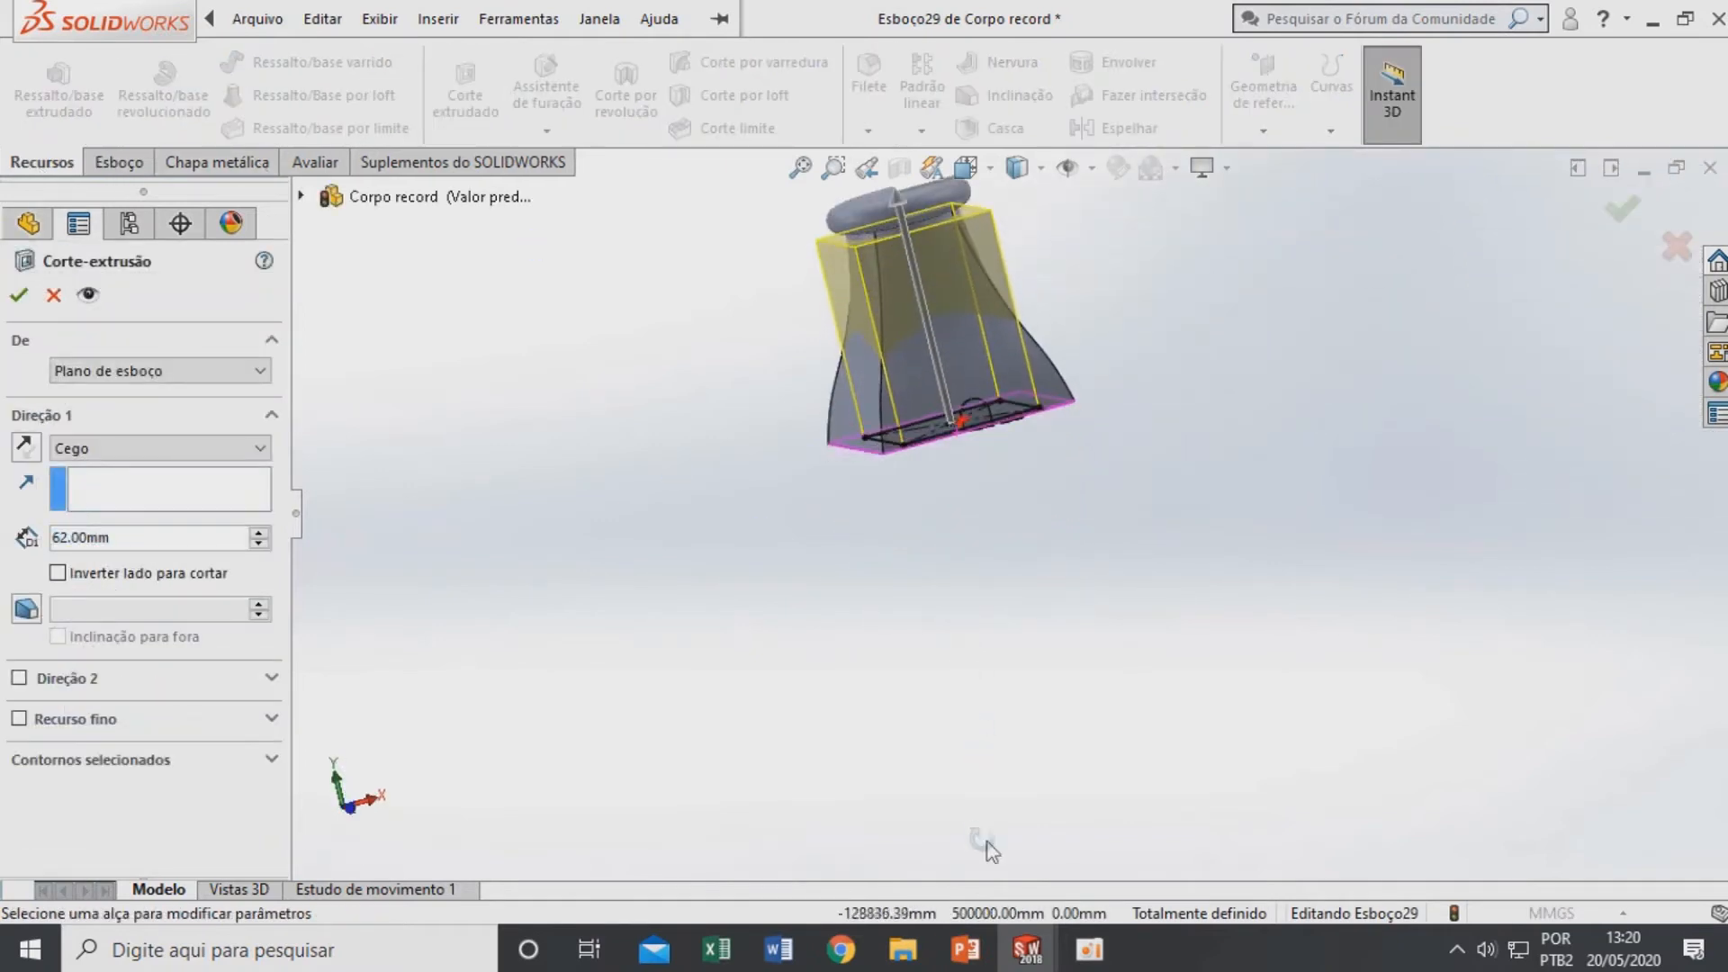
click(213, 455)
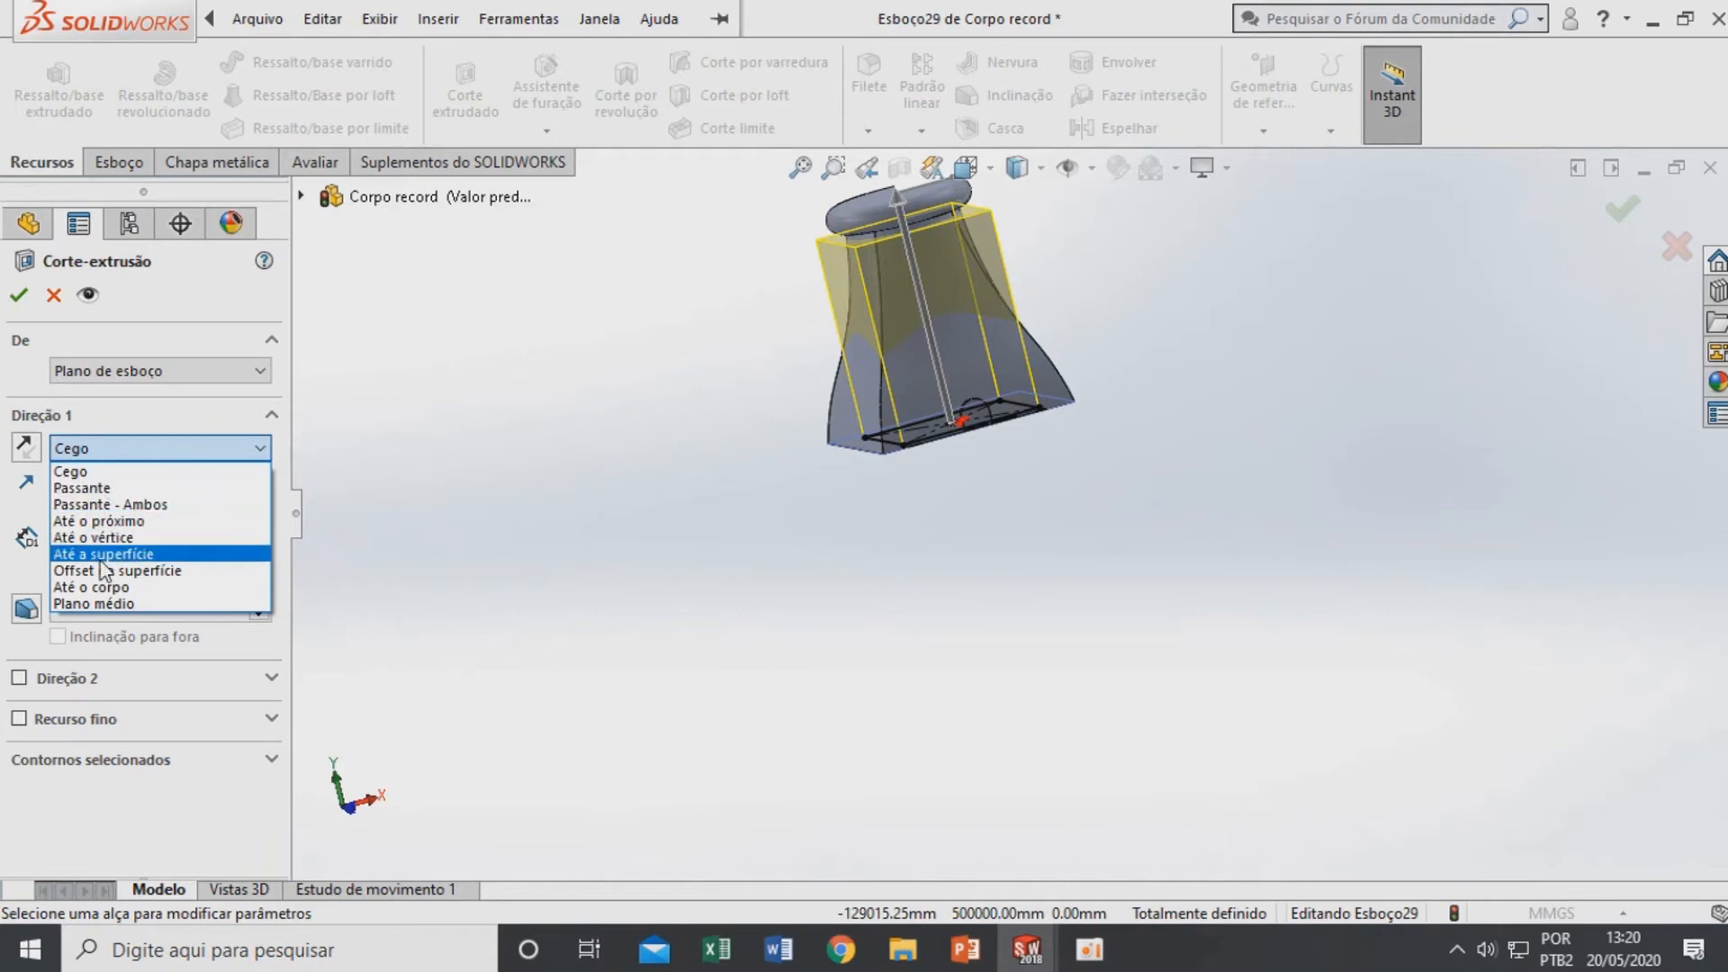
click(79, 473)
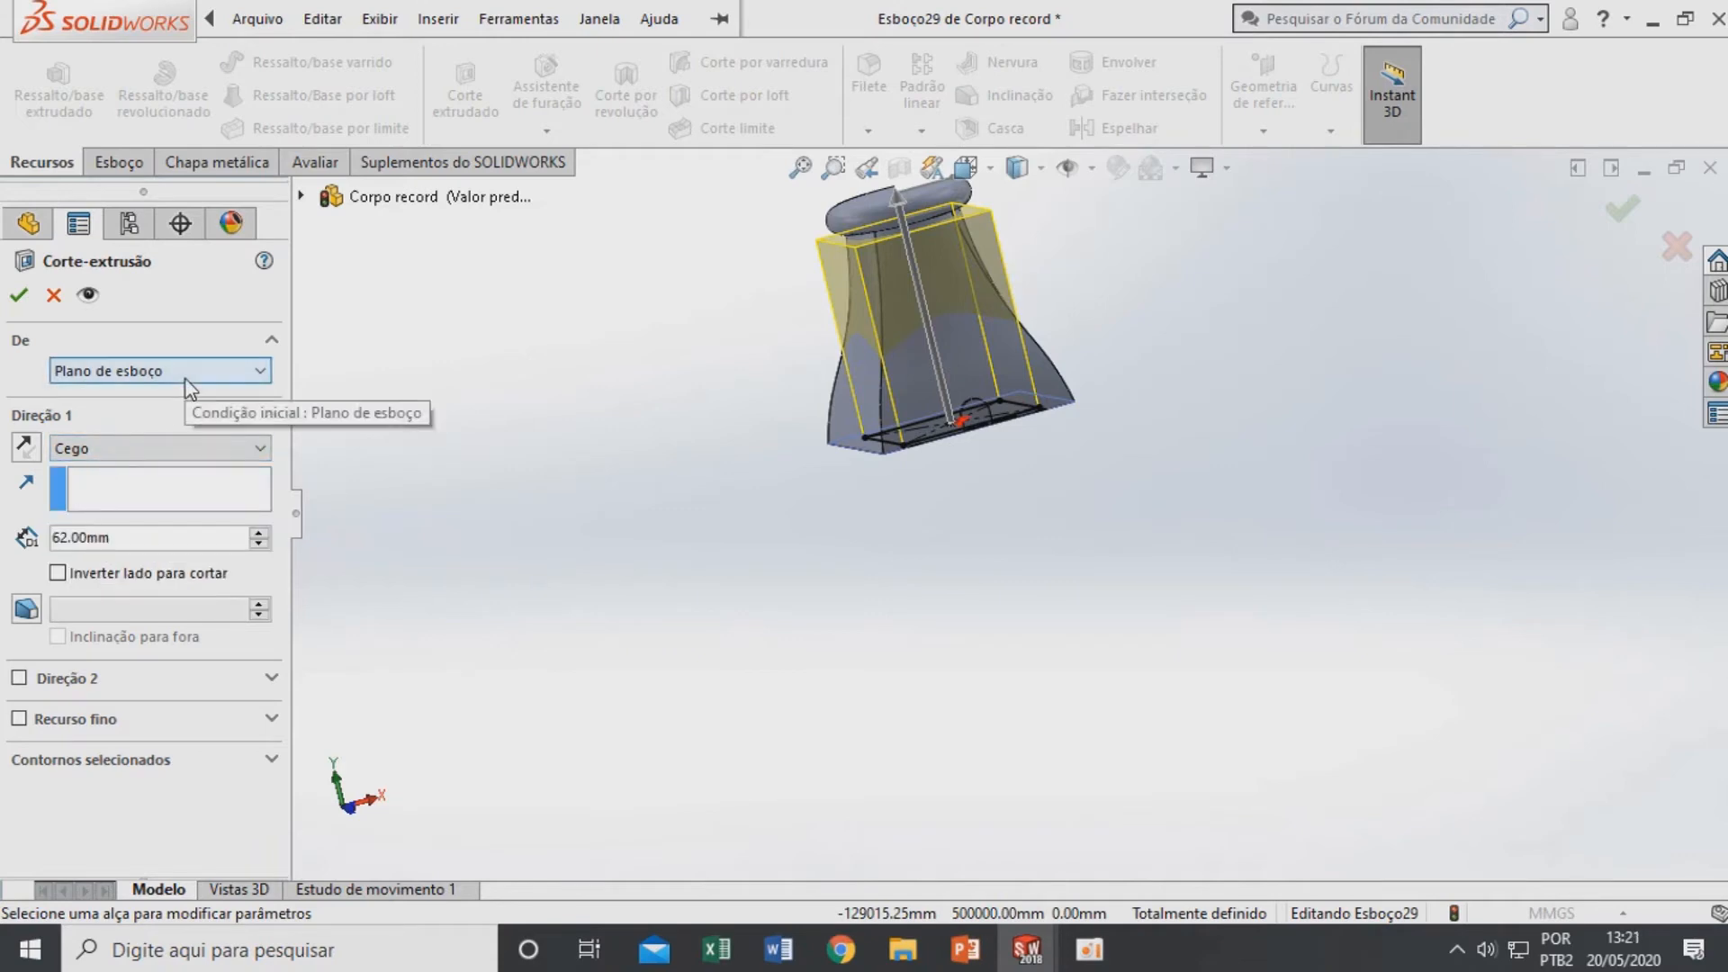
double_click(118, 539)
text(8)
key(Return)
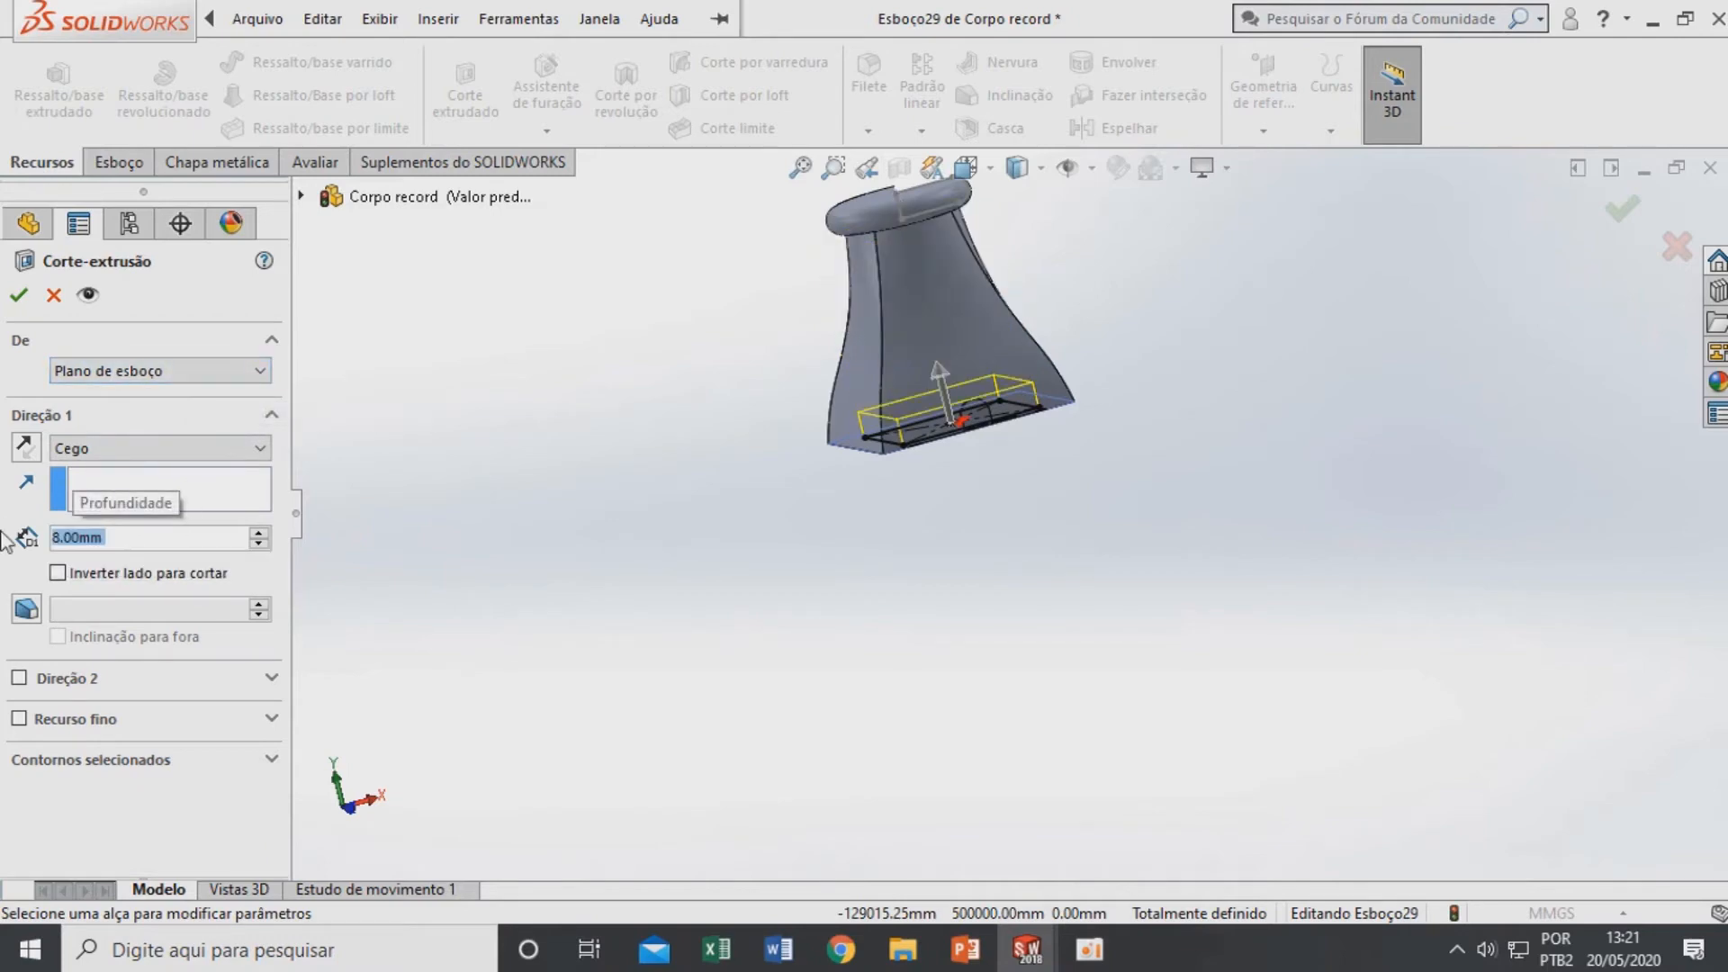
Enable Inverter lado para cortar for the cut and create the feature
middle_drag(614, 522, 569, 490)
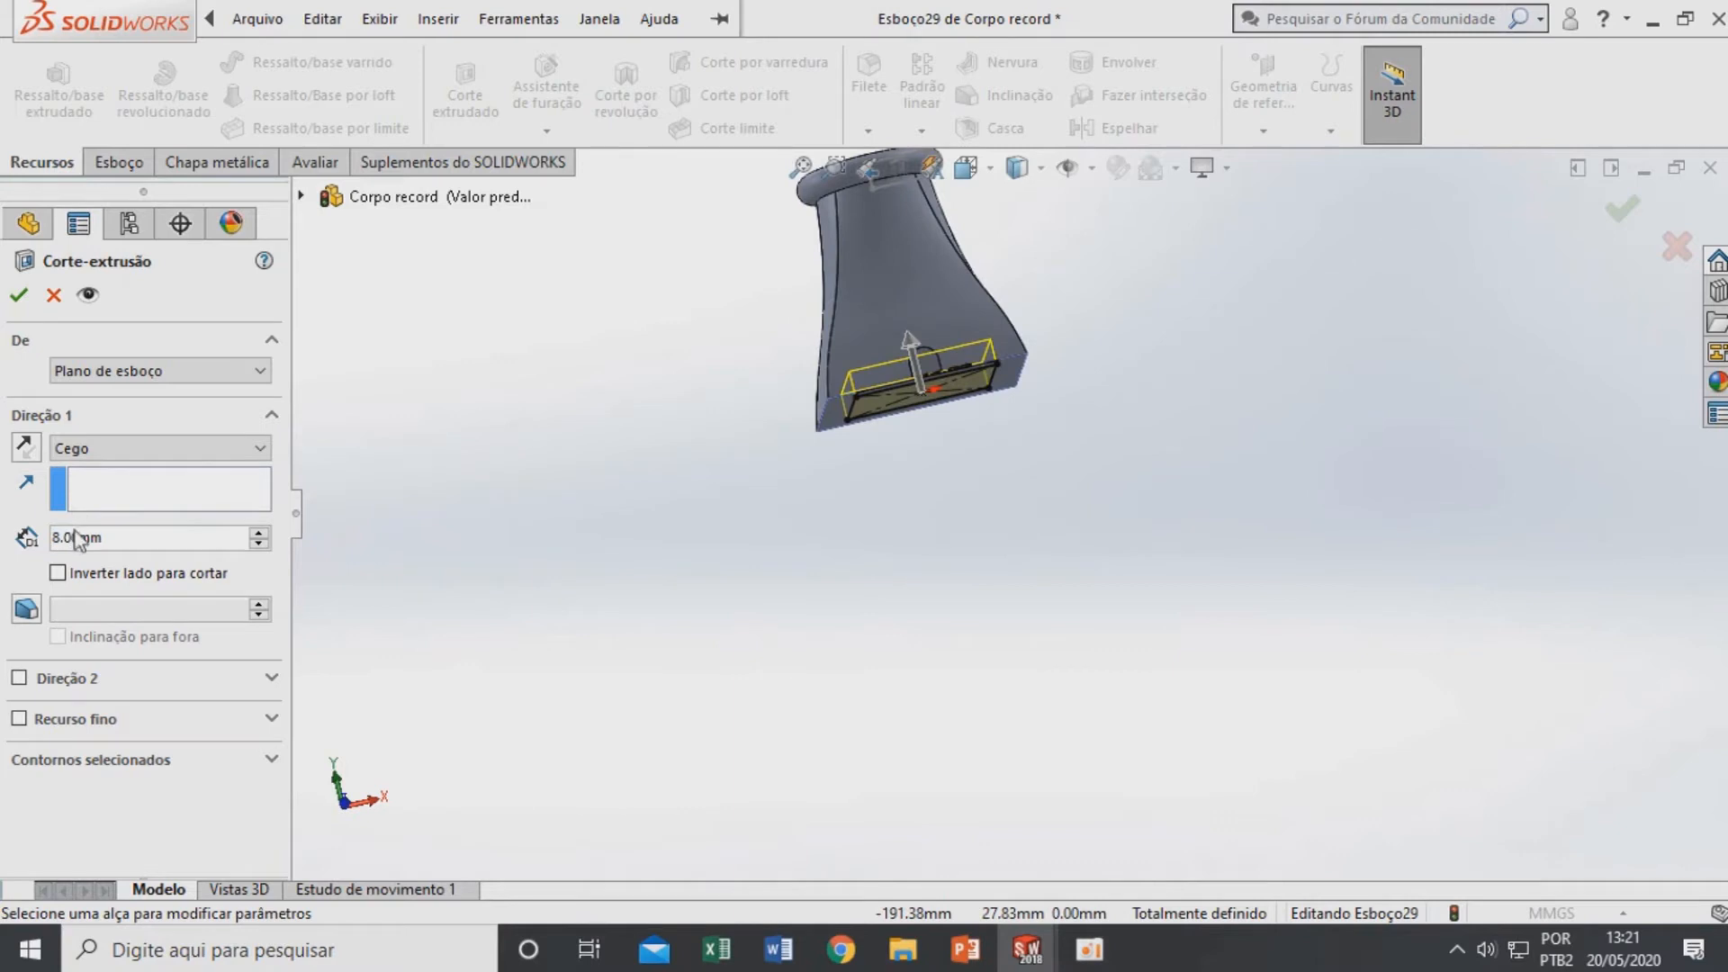
scroll(995, 365, down, 4)
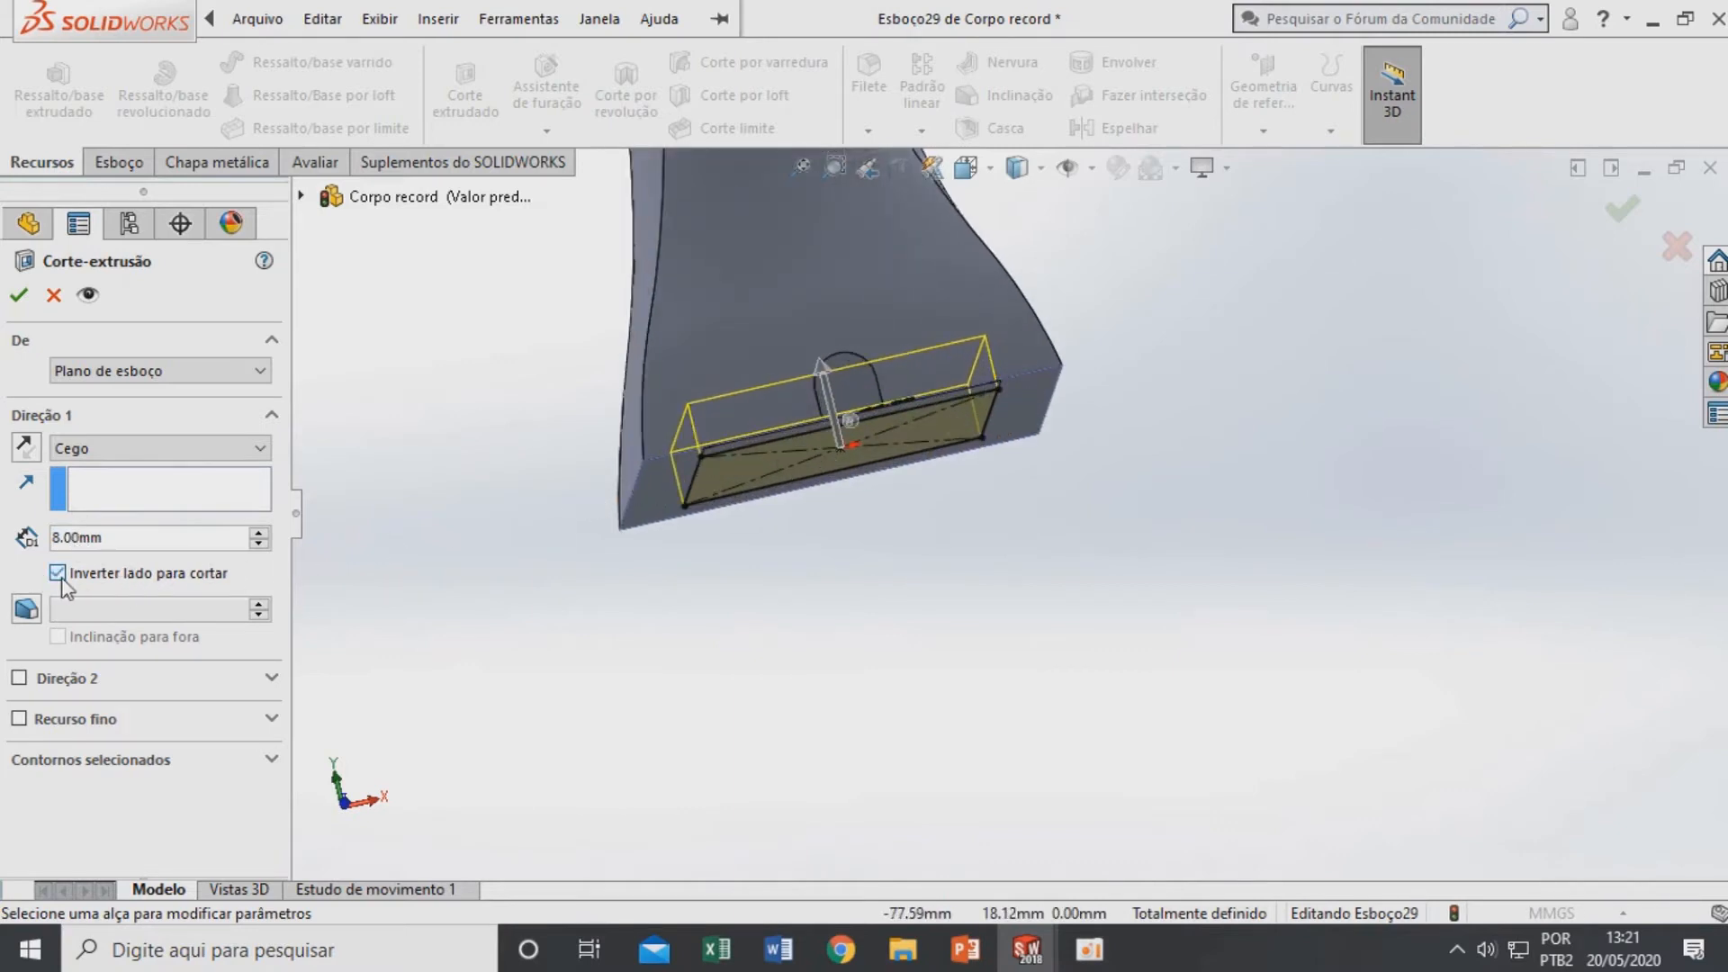
middle_drag(810, 441, 896, 473)
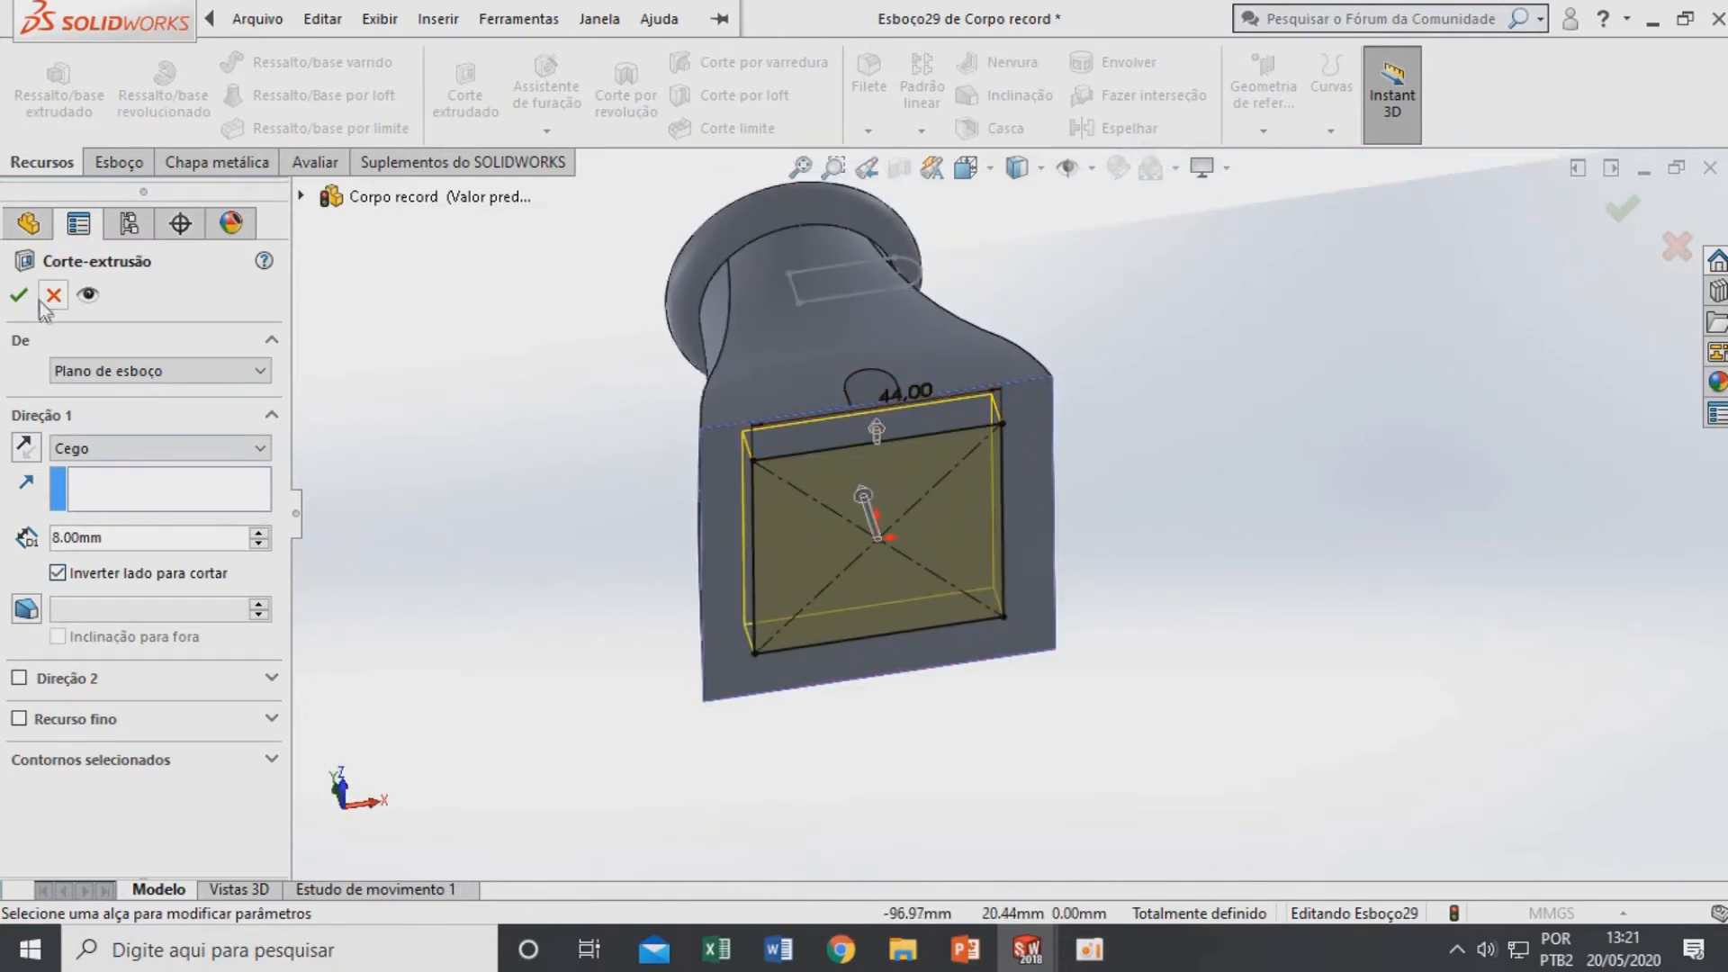
middle_drag(843, 450, 839, 549)
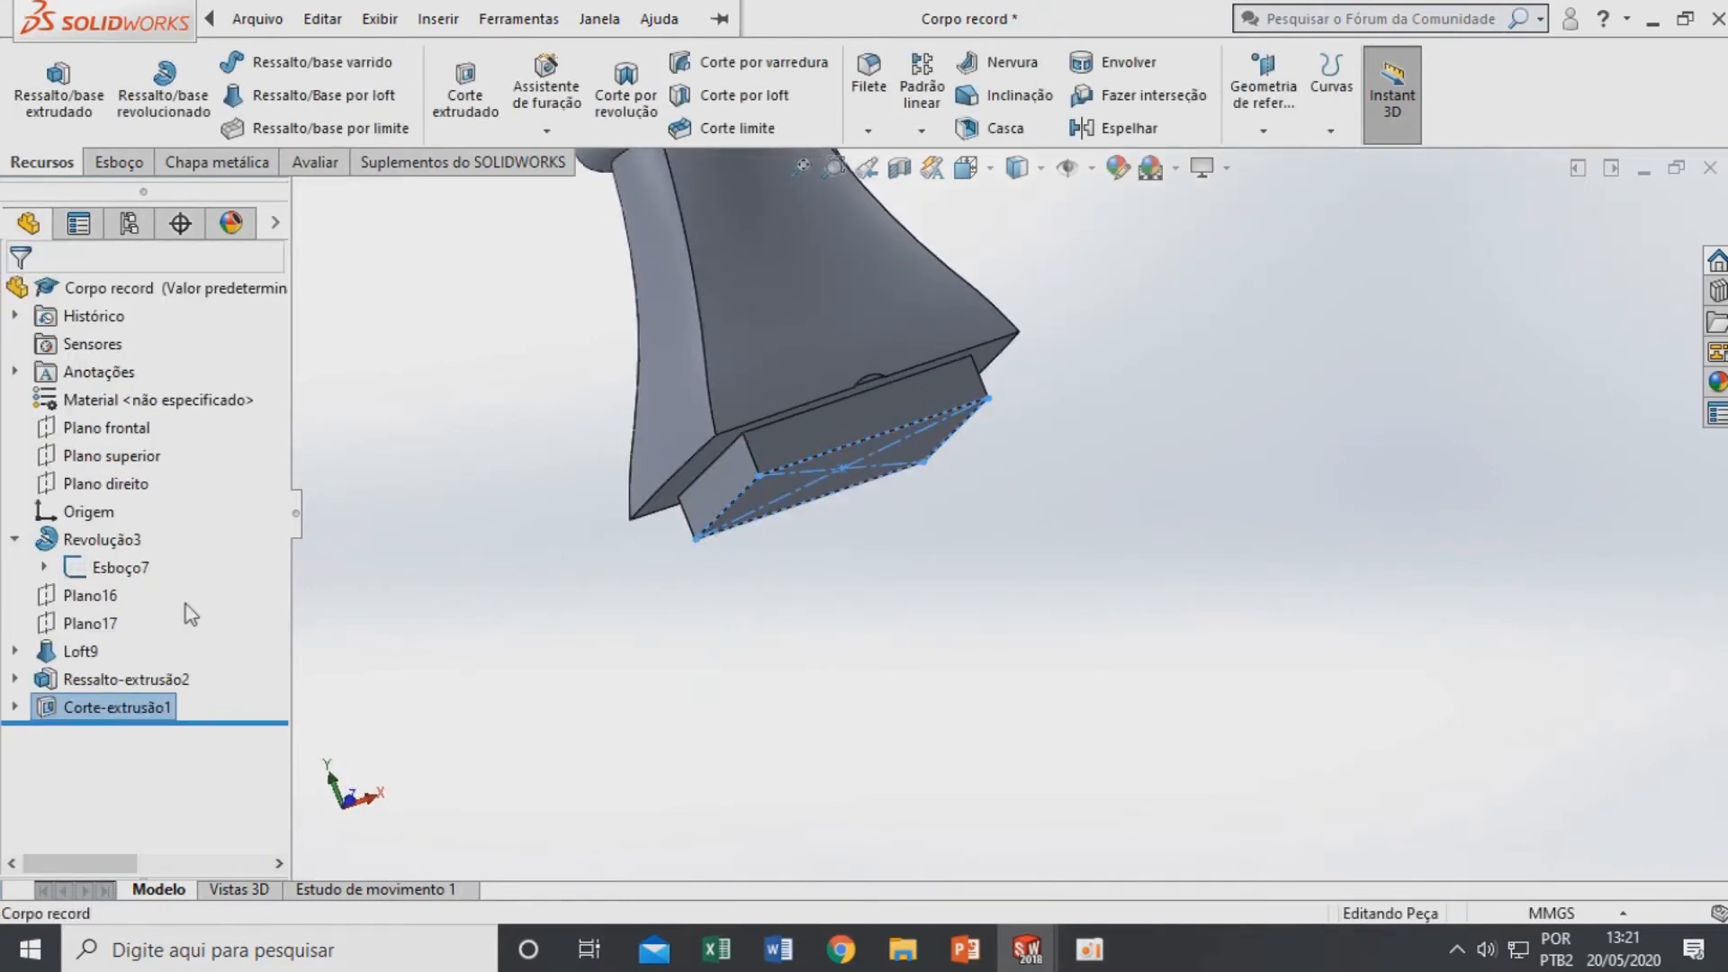
Edit Corte-extrusão1 and disable Inverter lado para cortar so the material inside the square is removed
right_click(46, 716)
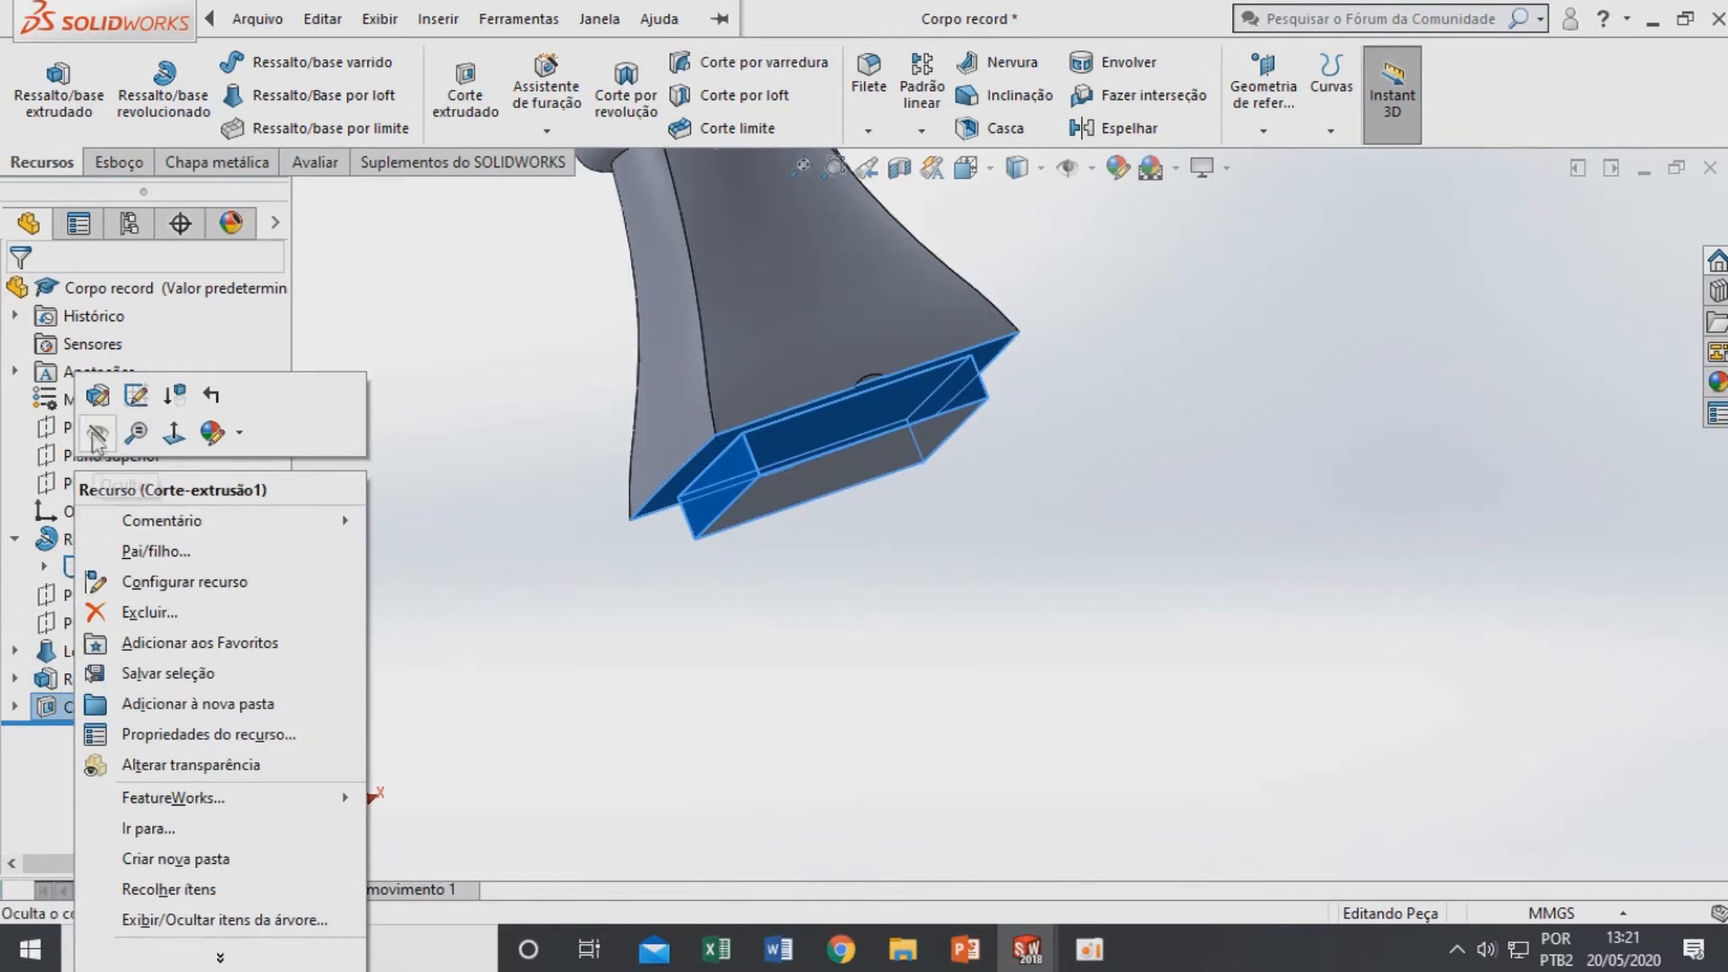
click(99, 396)
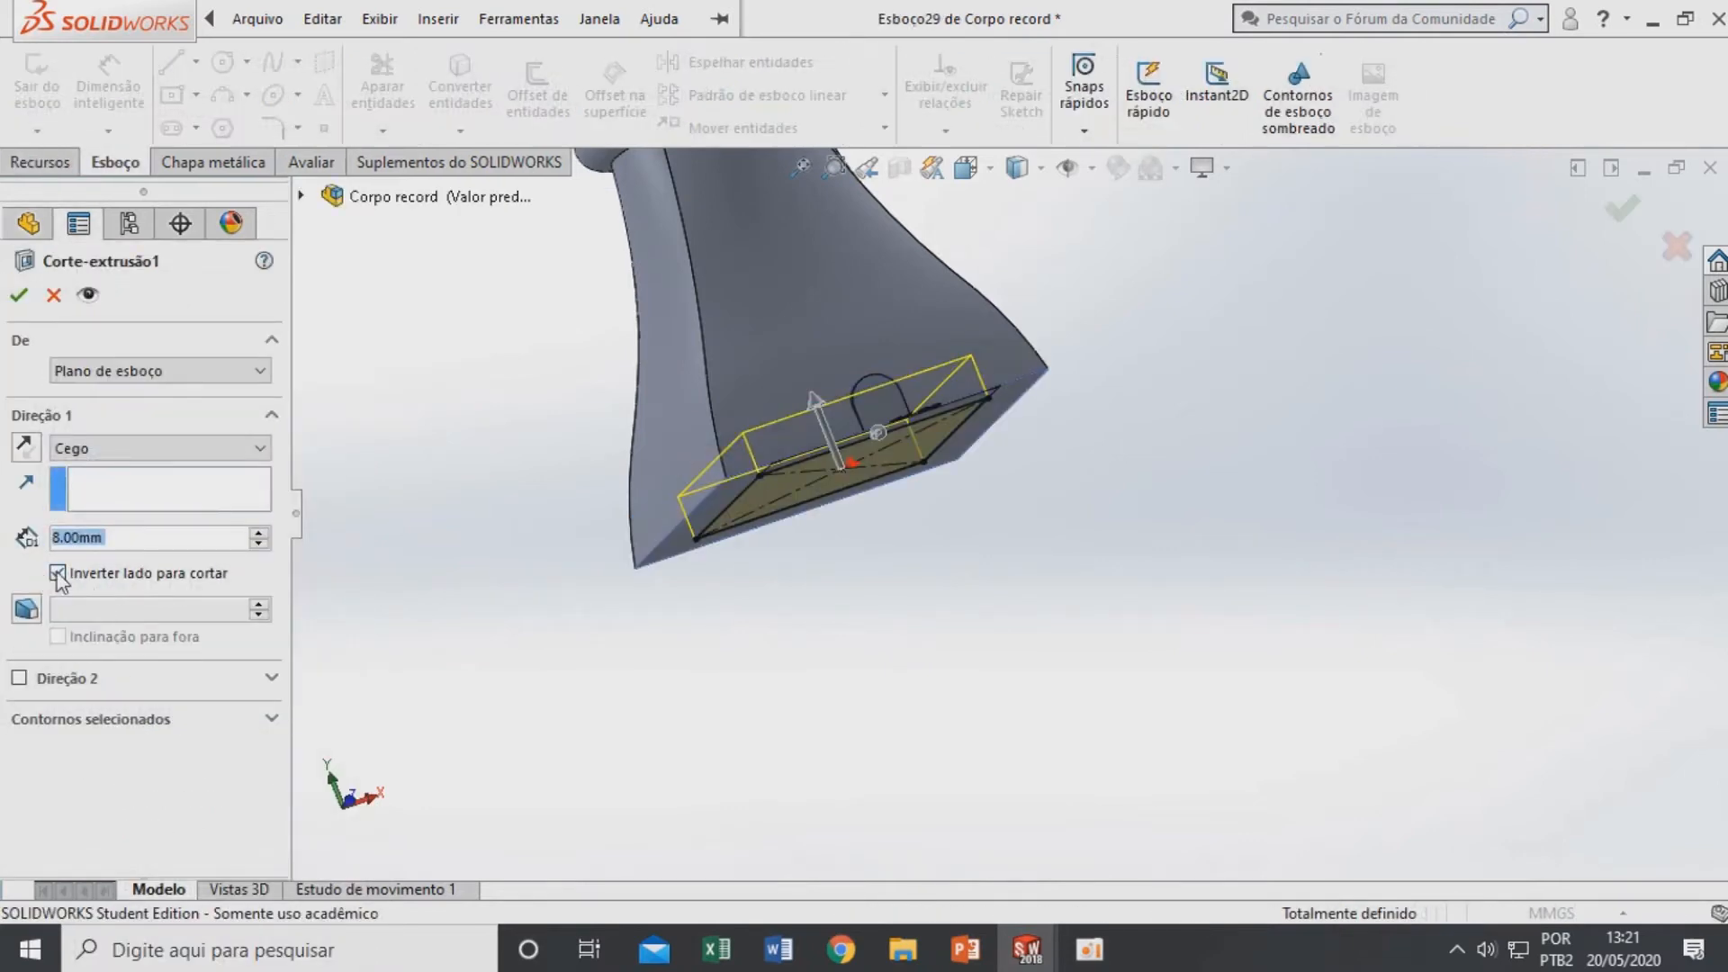
click(58, 573)
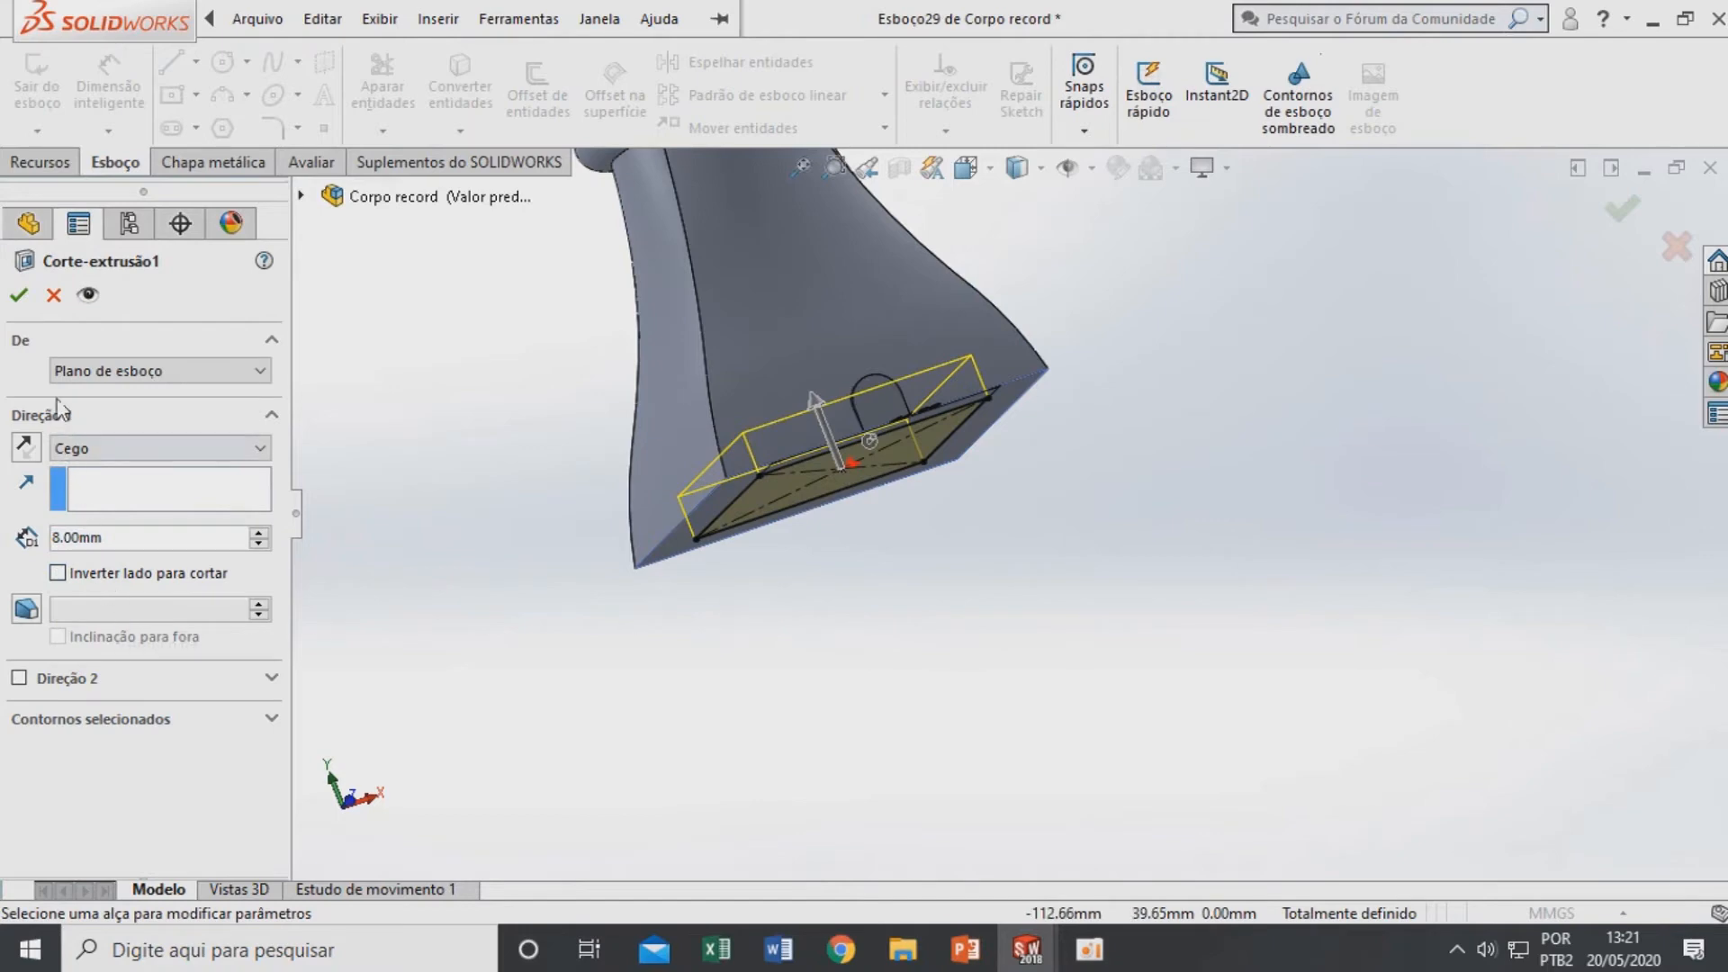
click(18, 297)
Hide Esboço7 together with its reference drawing
middle_drag(747, 656, 838, 680)
scroll(841, 681, up, 5)
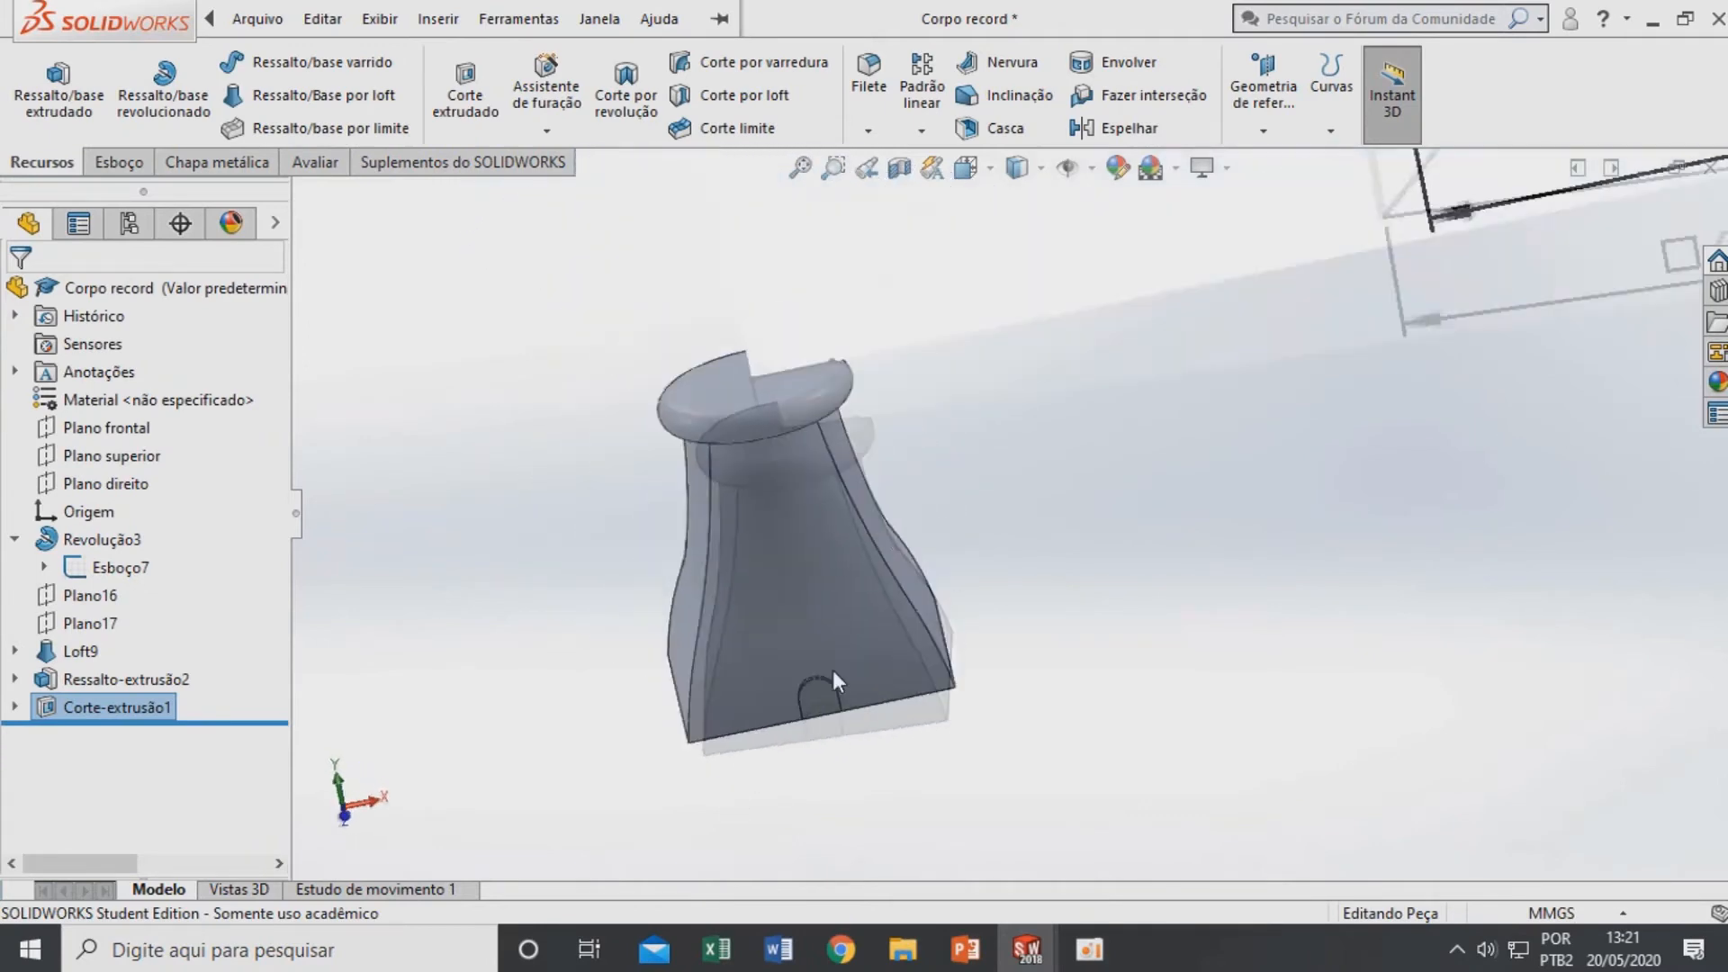
right_click(126, 567)
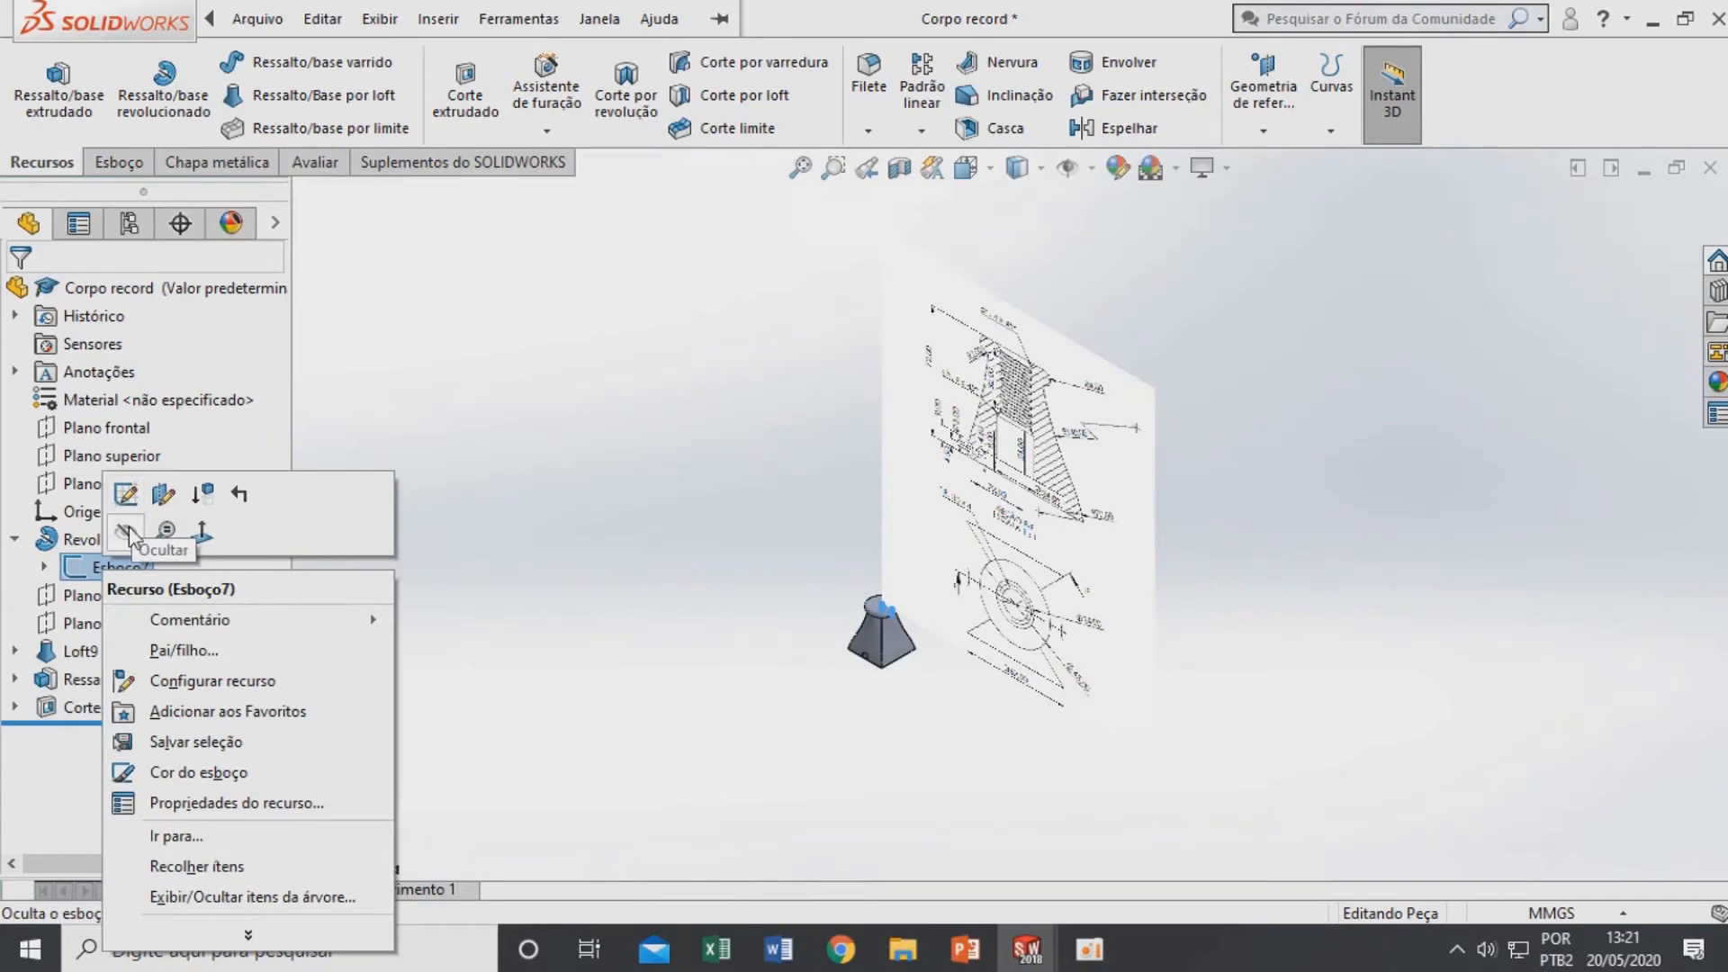
click(127, 534)
key(f)
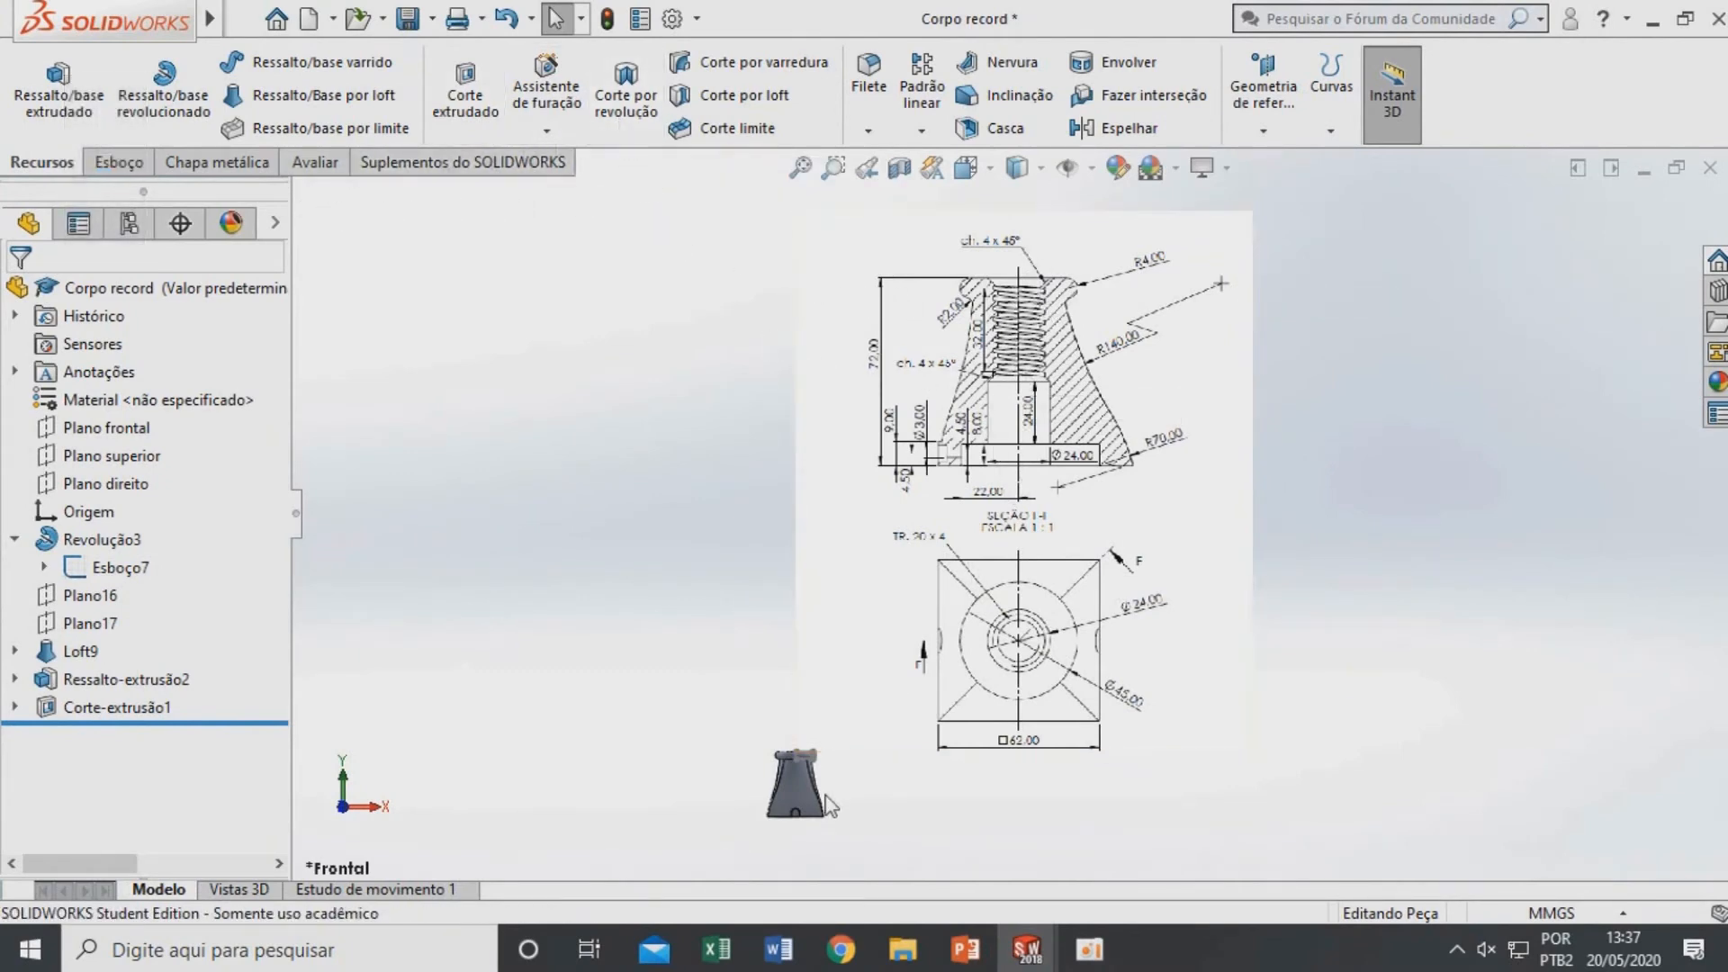
Create a section view of the body through Plano frontal
scroll(1024, 504, up, 2)
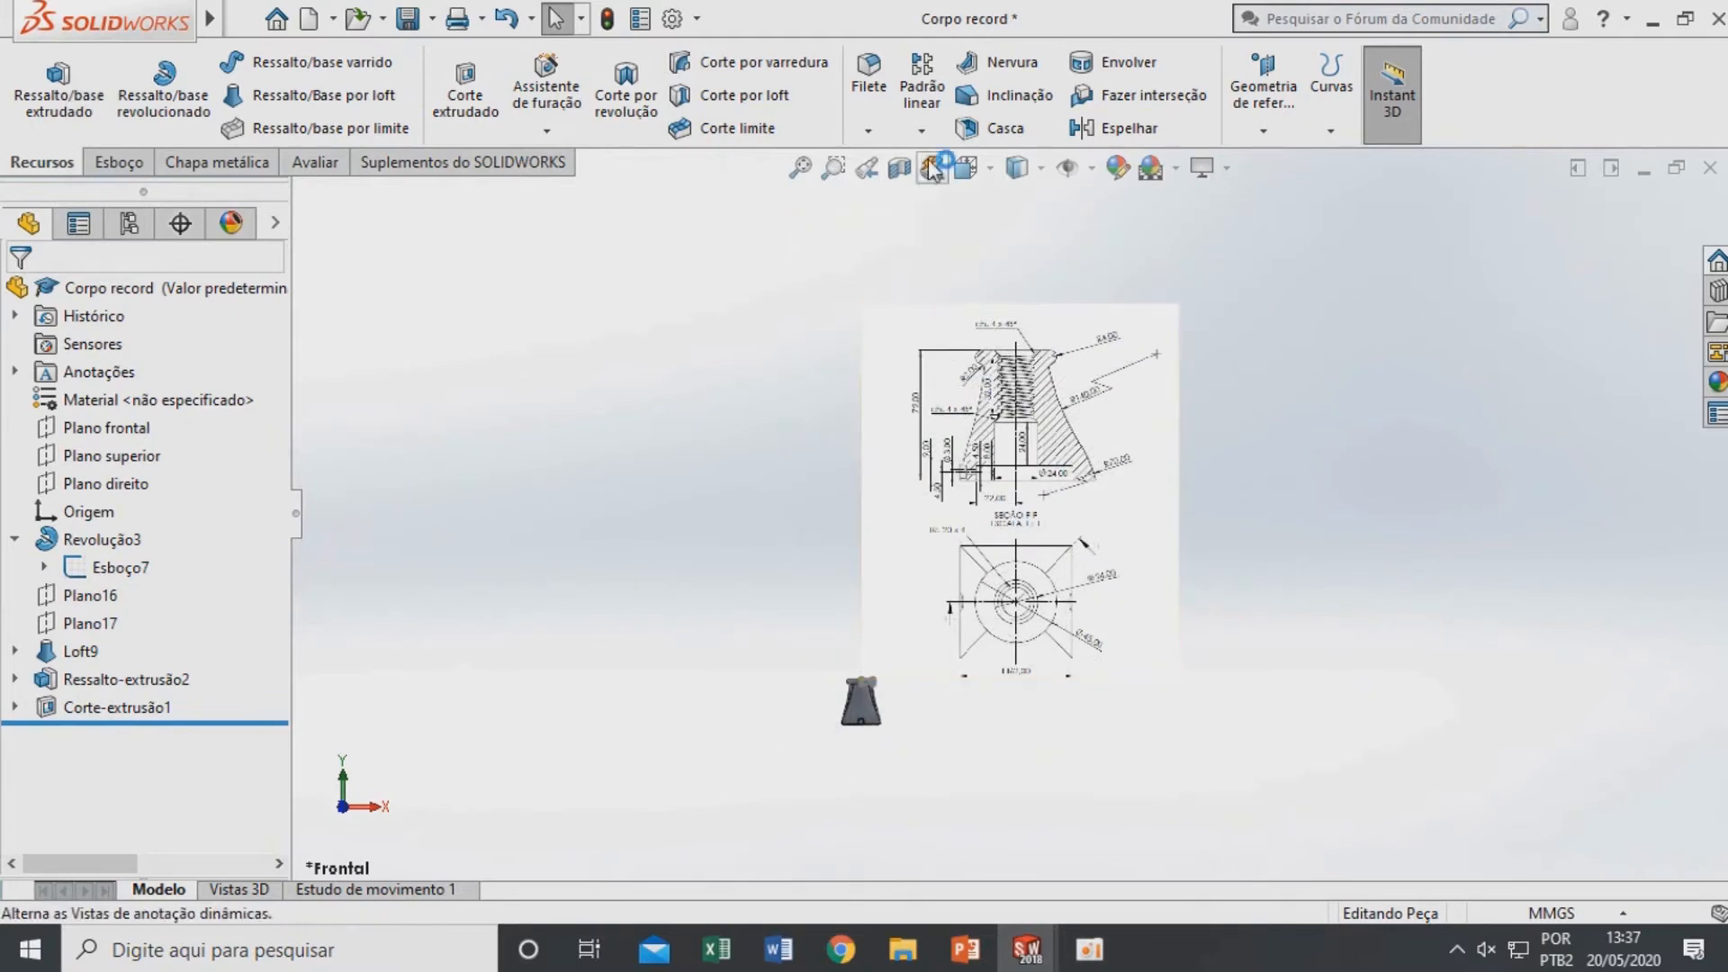
click(898, 168)
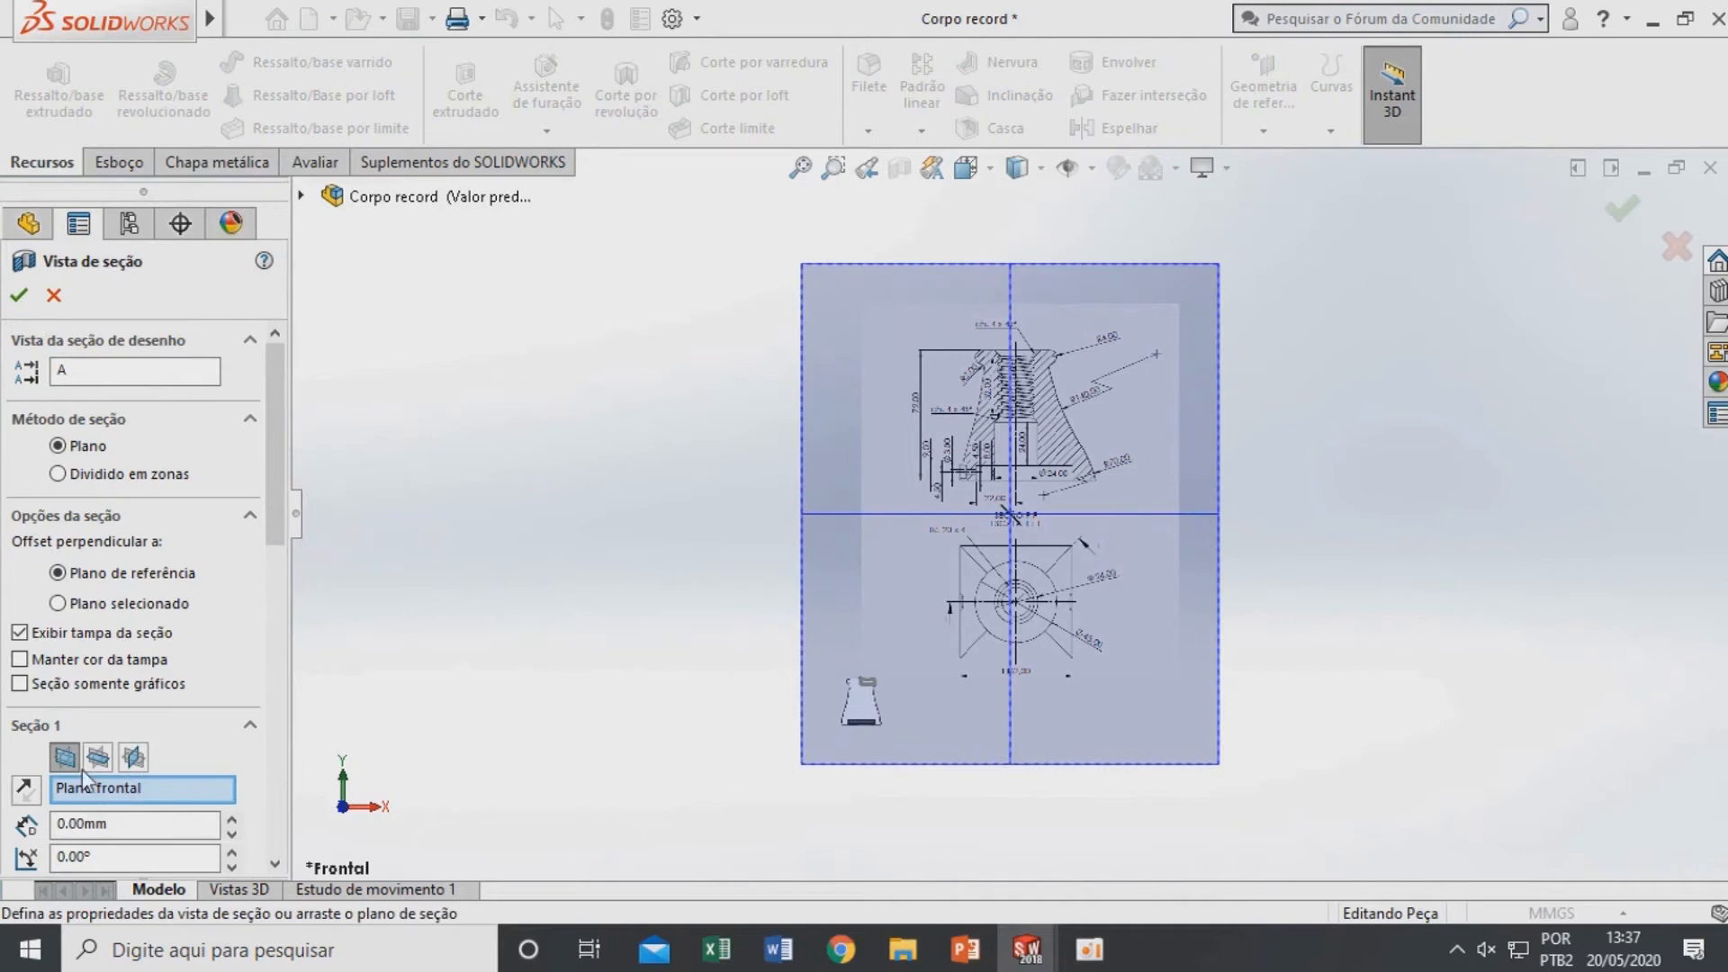
click(19, 295)
Accept the section view through Plano frontal and open a new sketch on Plano frontal
scroll(909, 742, down, 4)
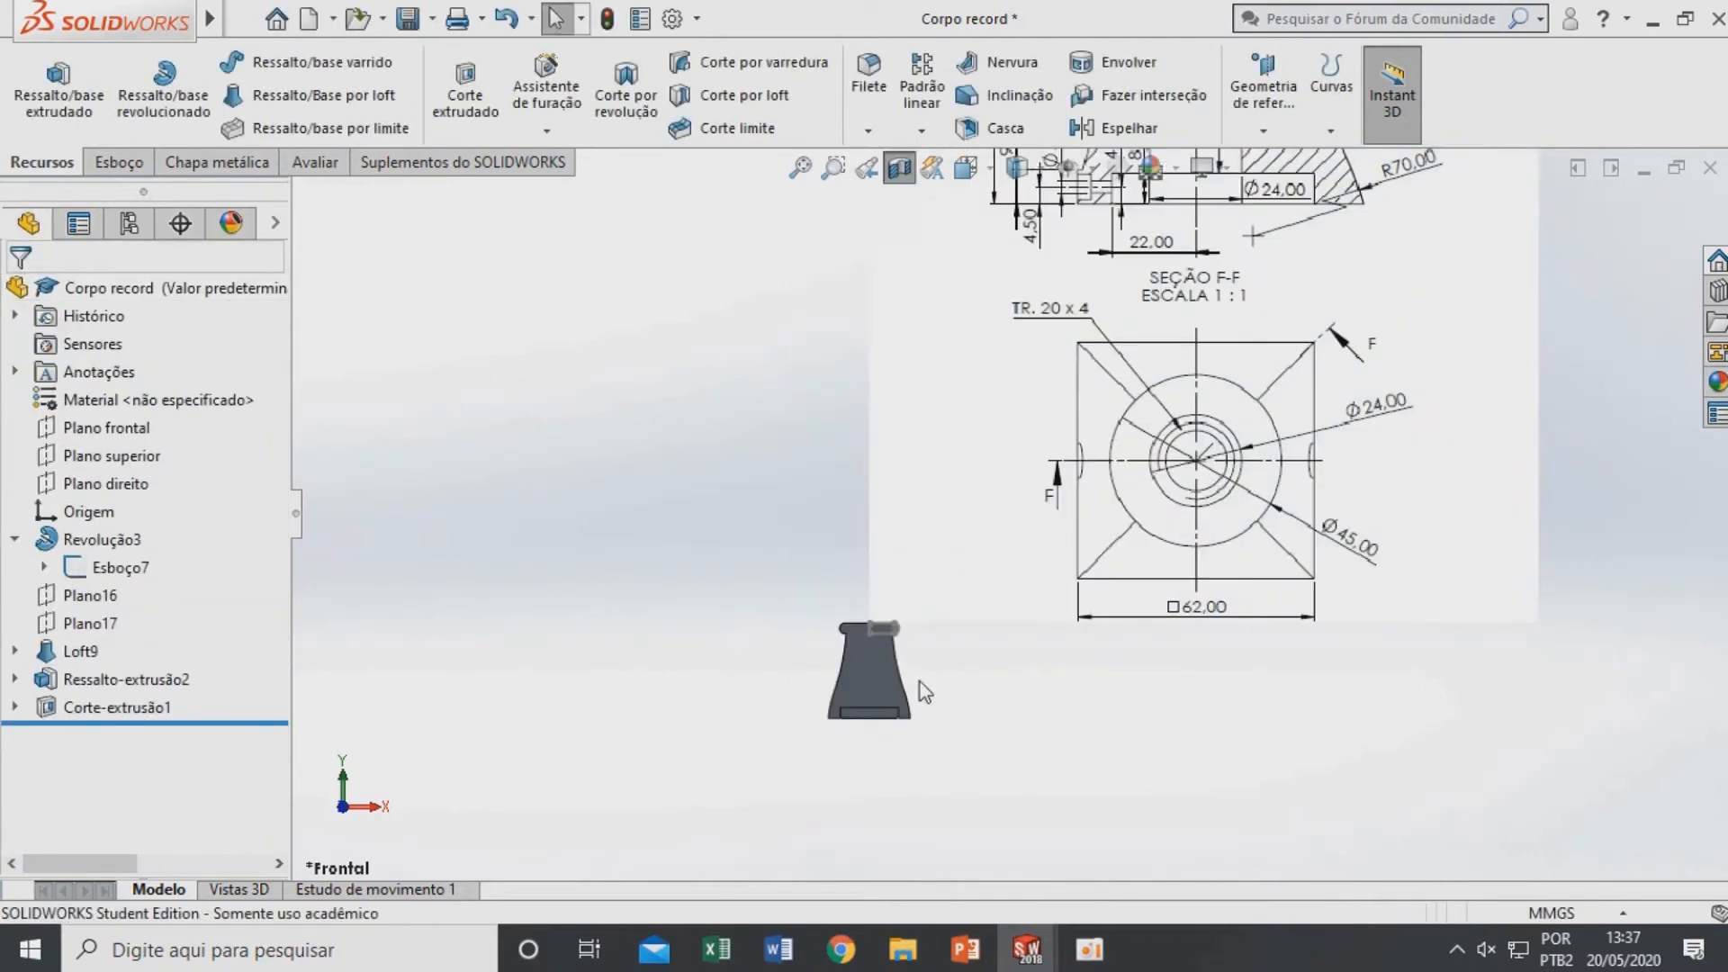
scroll(920, 683, down, 2)
scroll(1042, 644, up, 4)
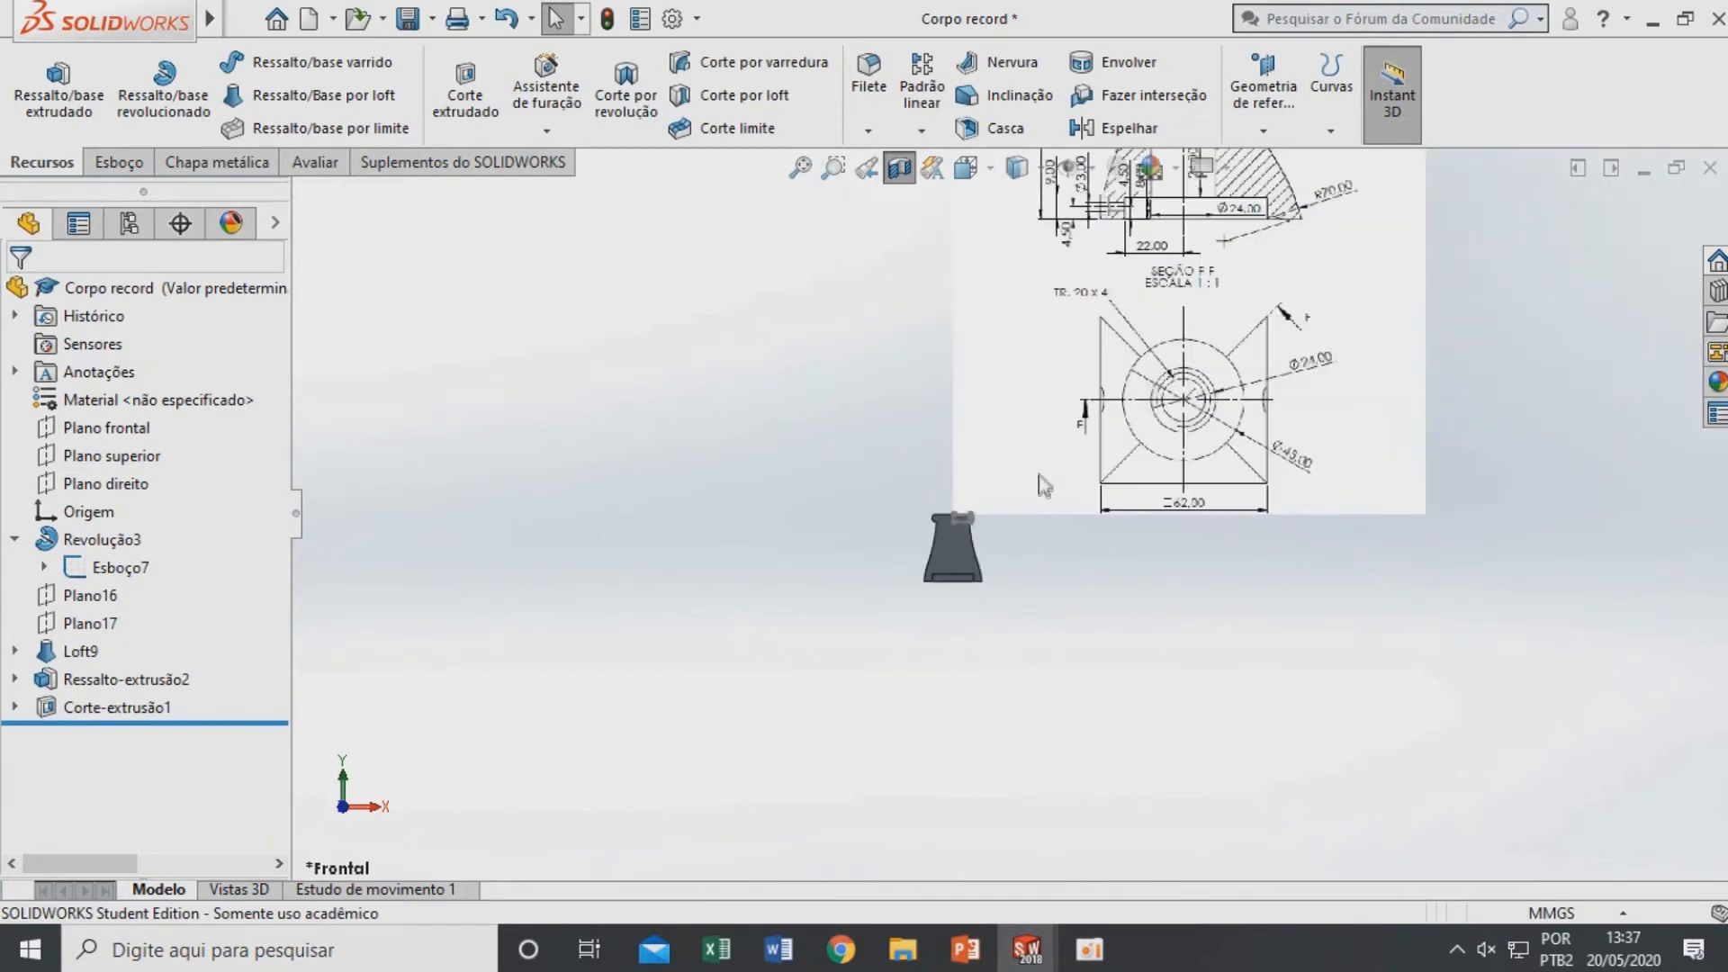
scroll(1045, 493, down, 2)
right_click(144, 429)
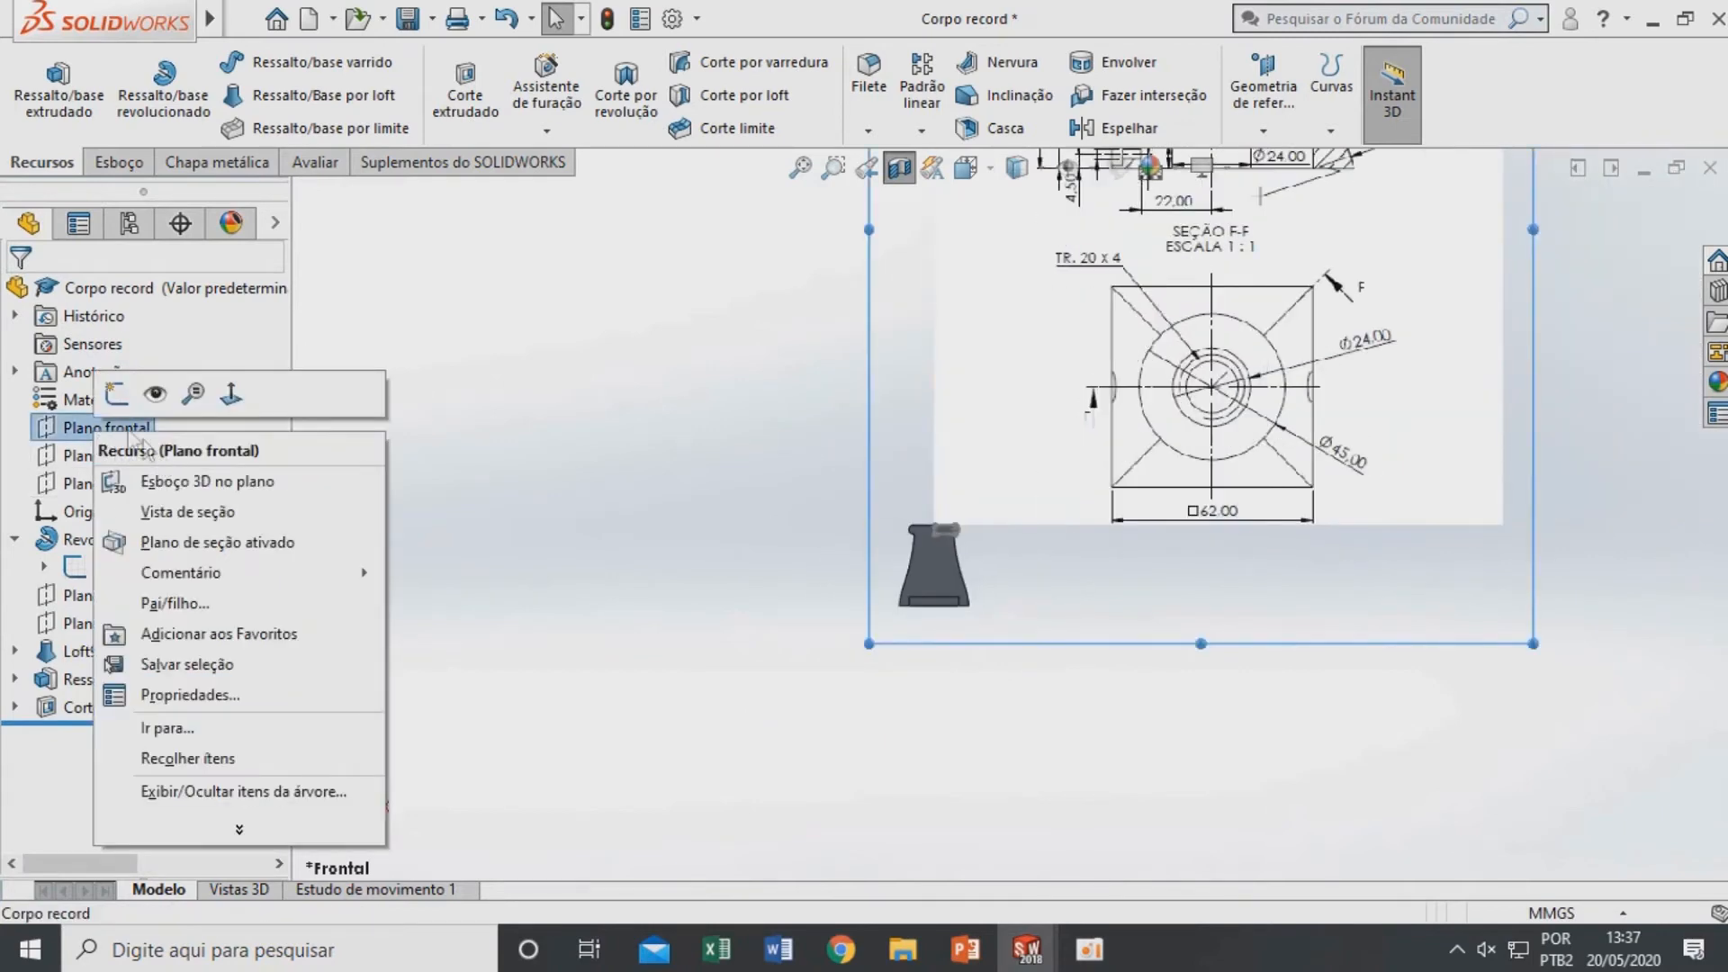
click(117, 394)
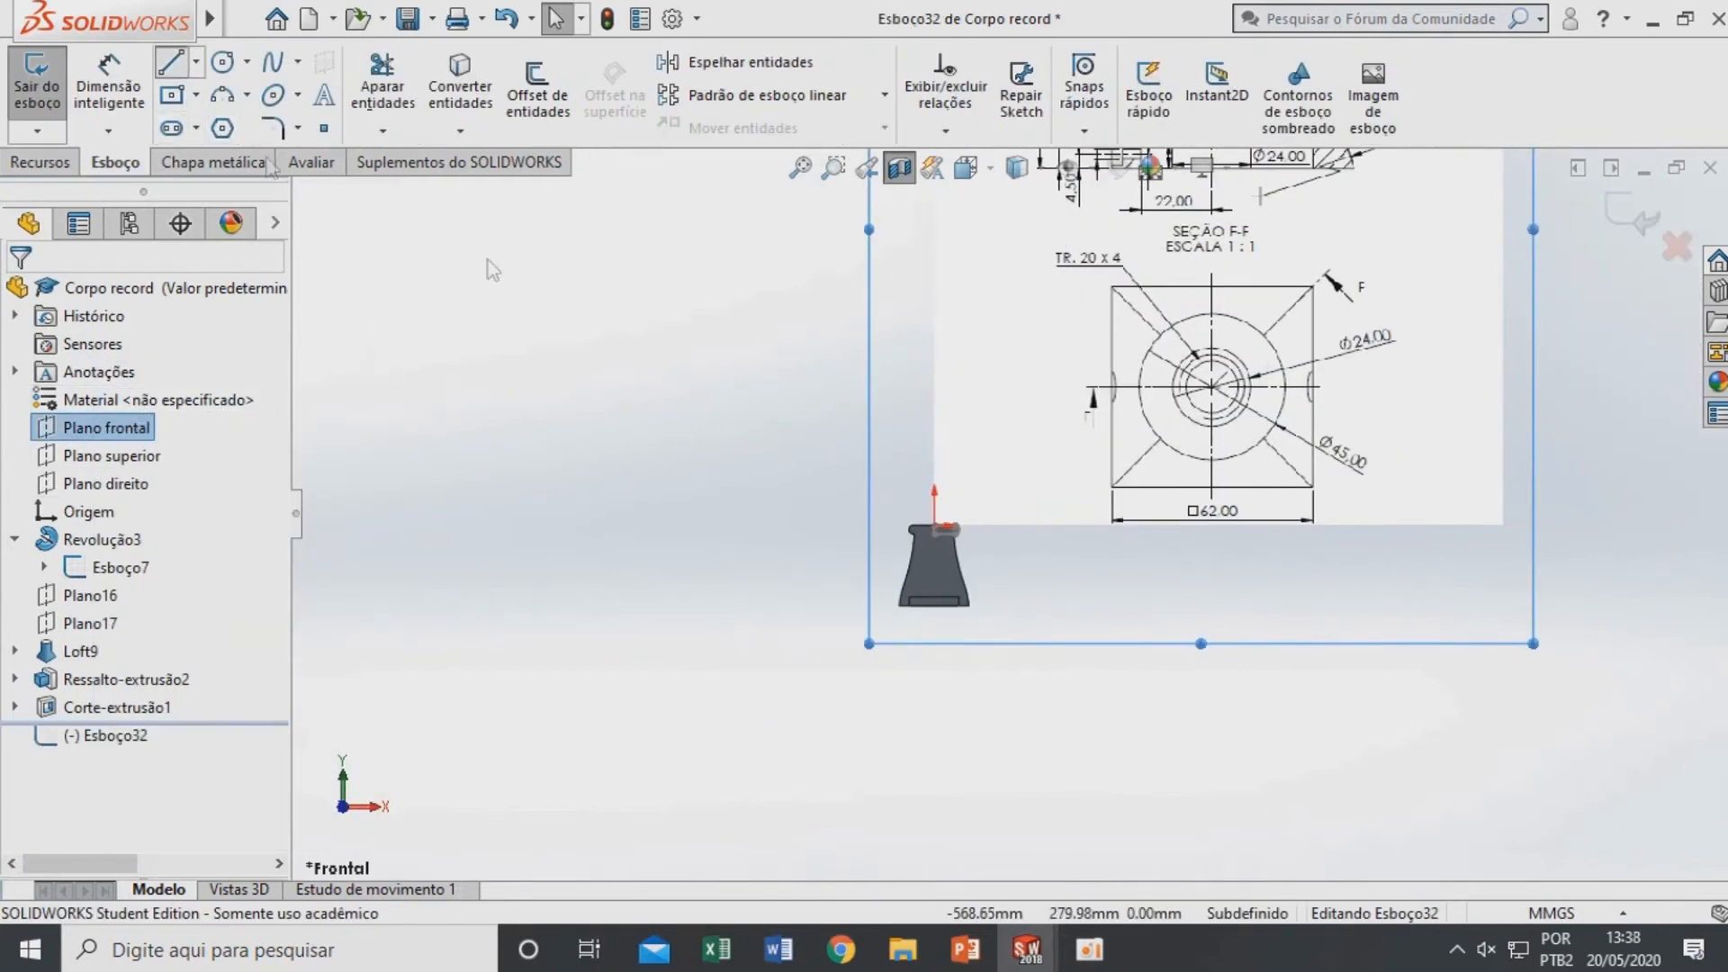
Draw a vertical construction centerline about 64 mm long from the origin down to the upper edge of the base recess
click(171, 64)
scroll(1031, 405, up, 4)
scroll(1080, 387, down, 6)
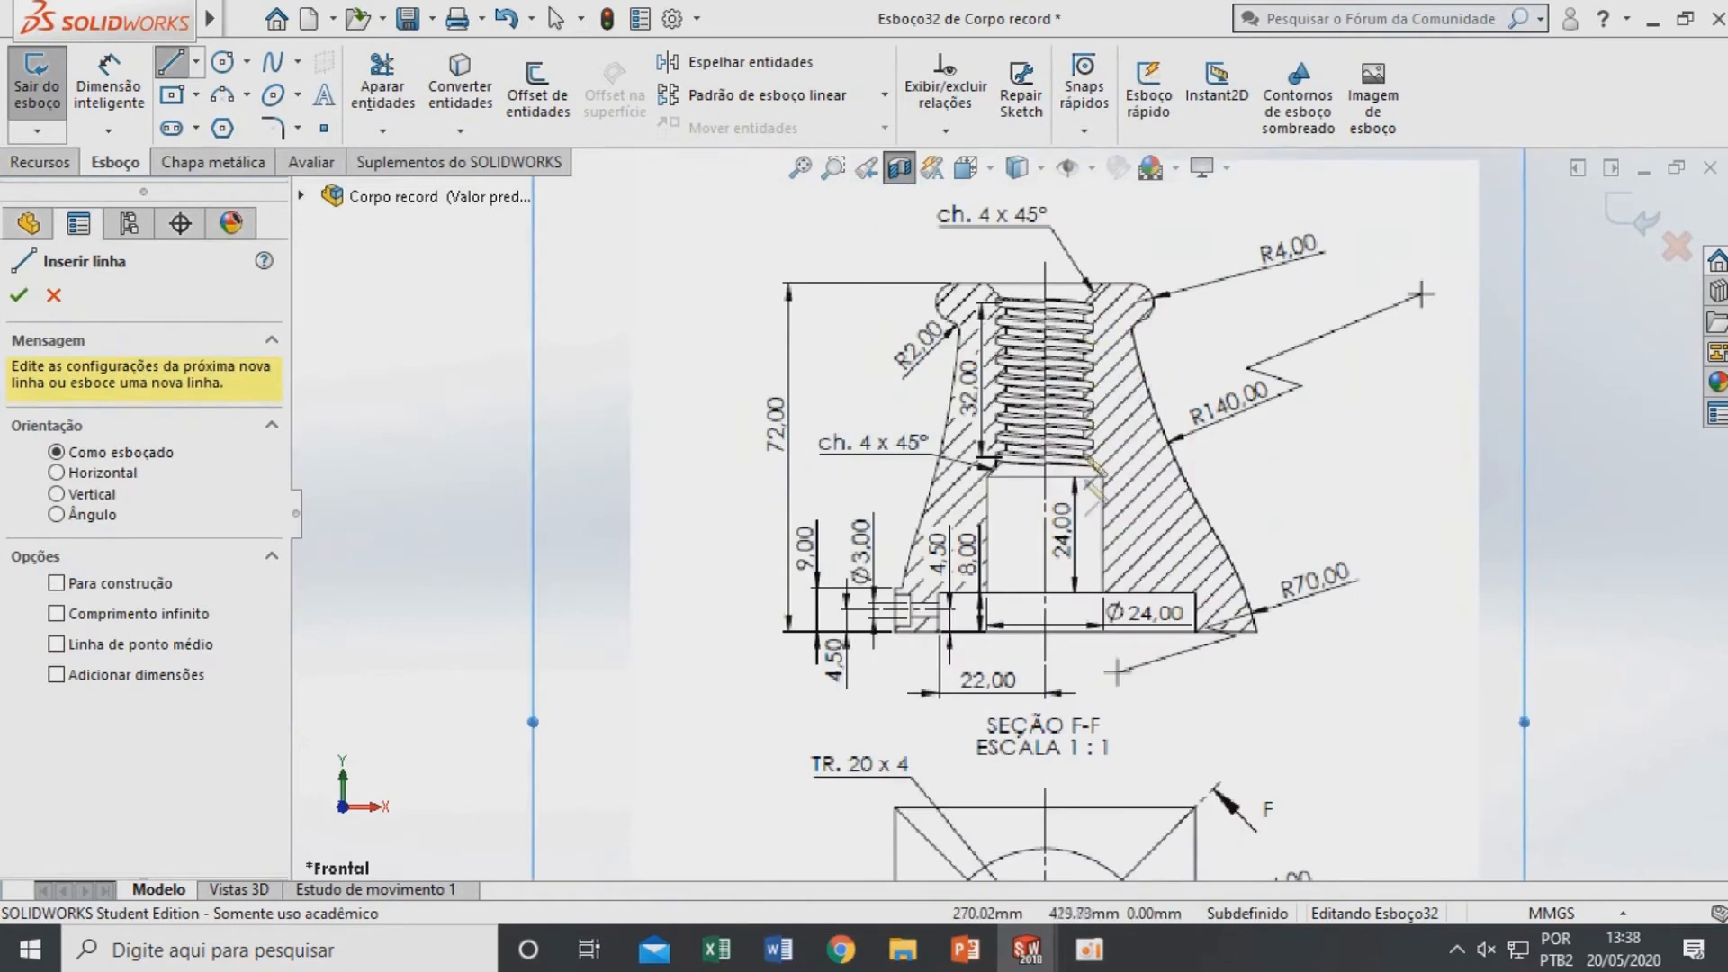
scroll(1094, 430, up, 5)
scroll(978, 642, down, 6)
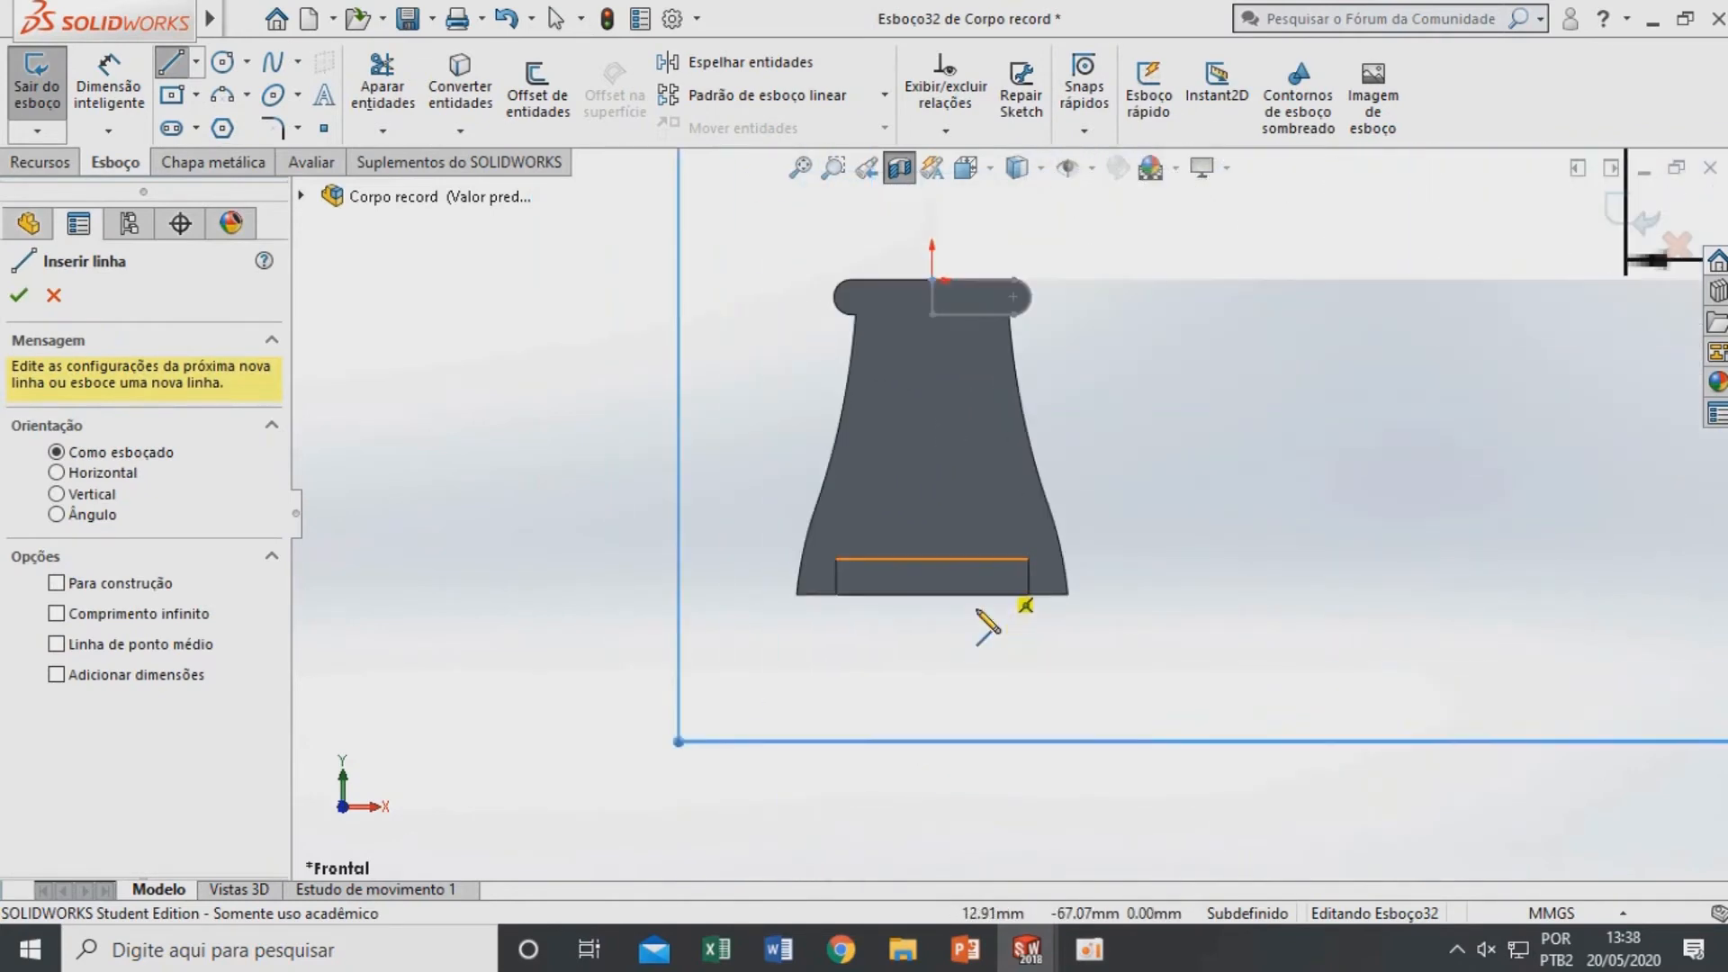
click(196, 63)
click(265, 106)
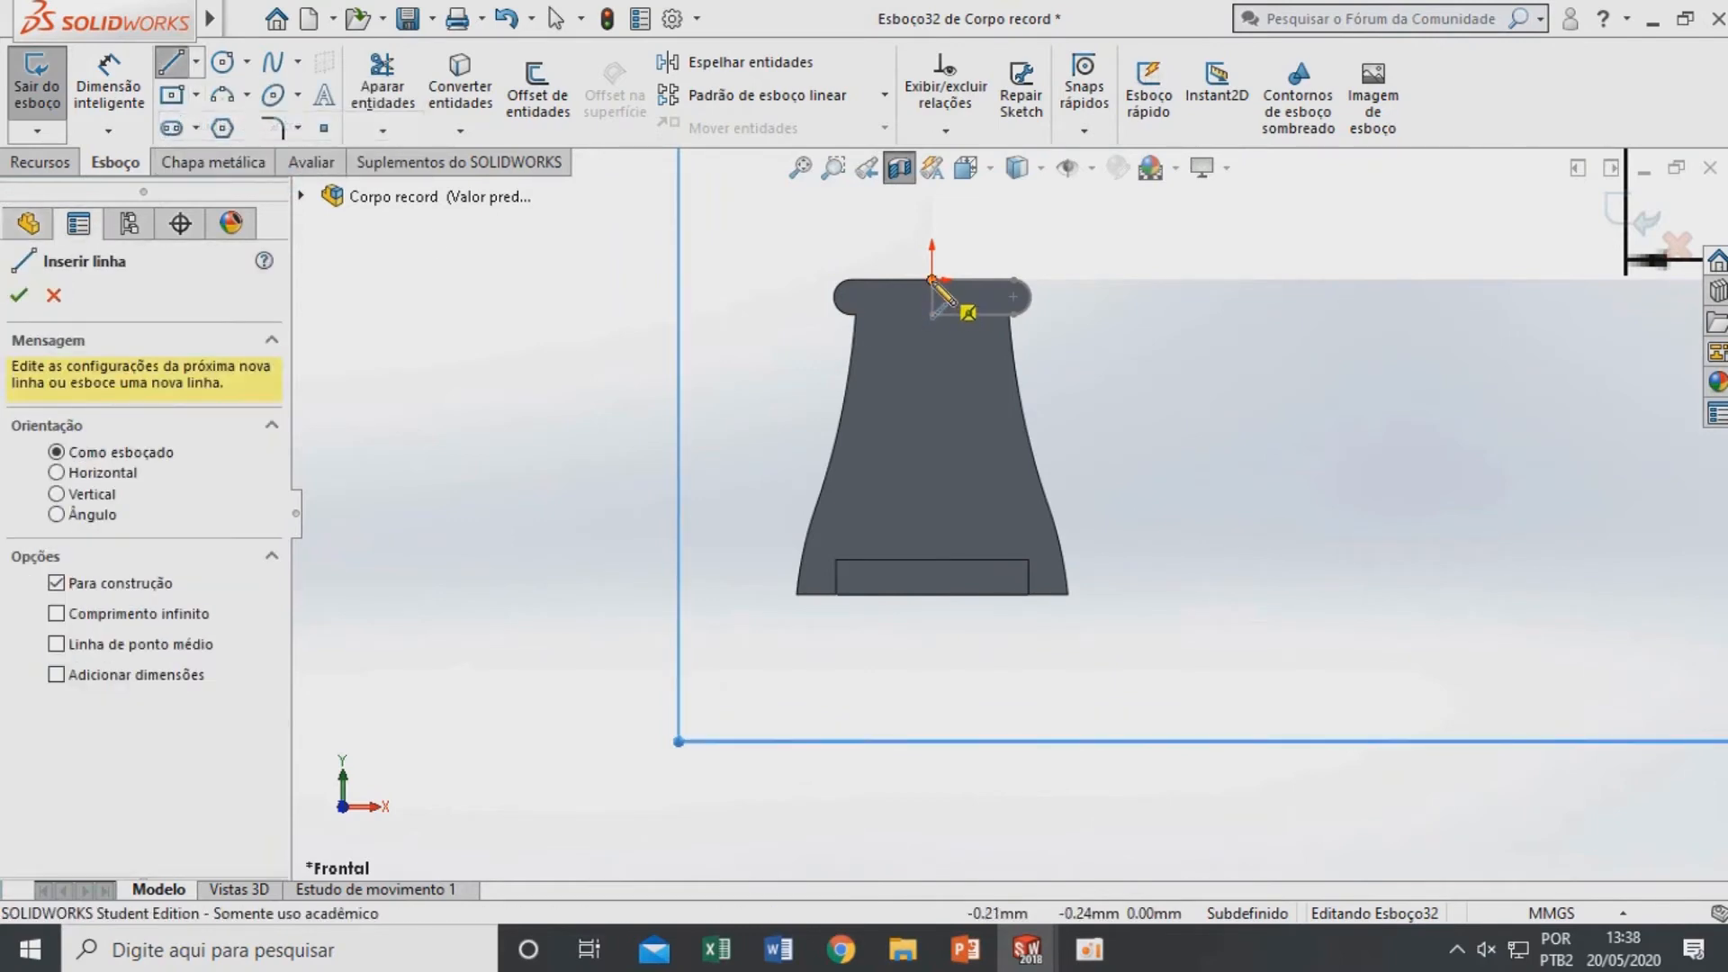
click(932, 280)
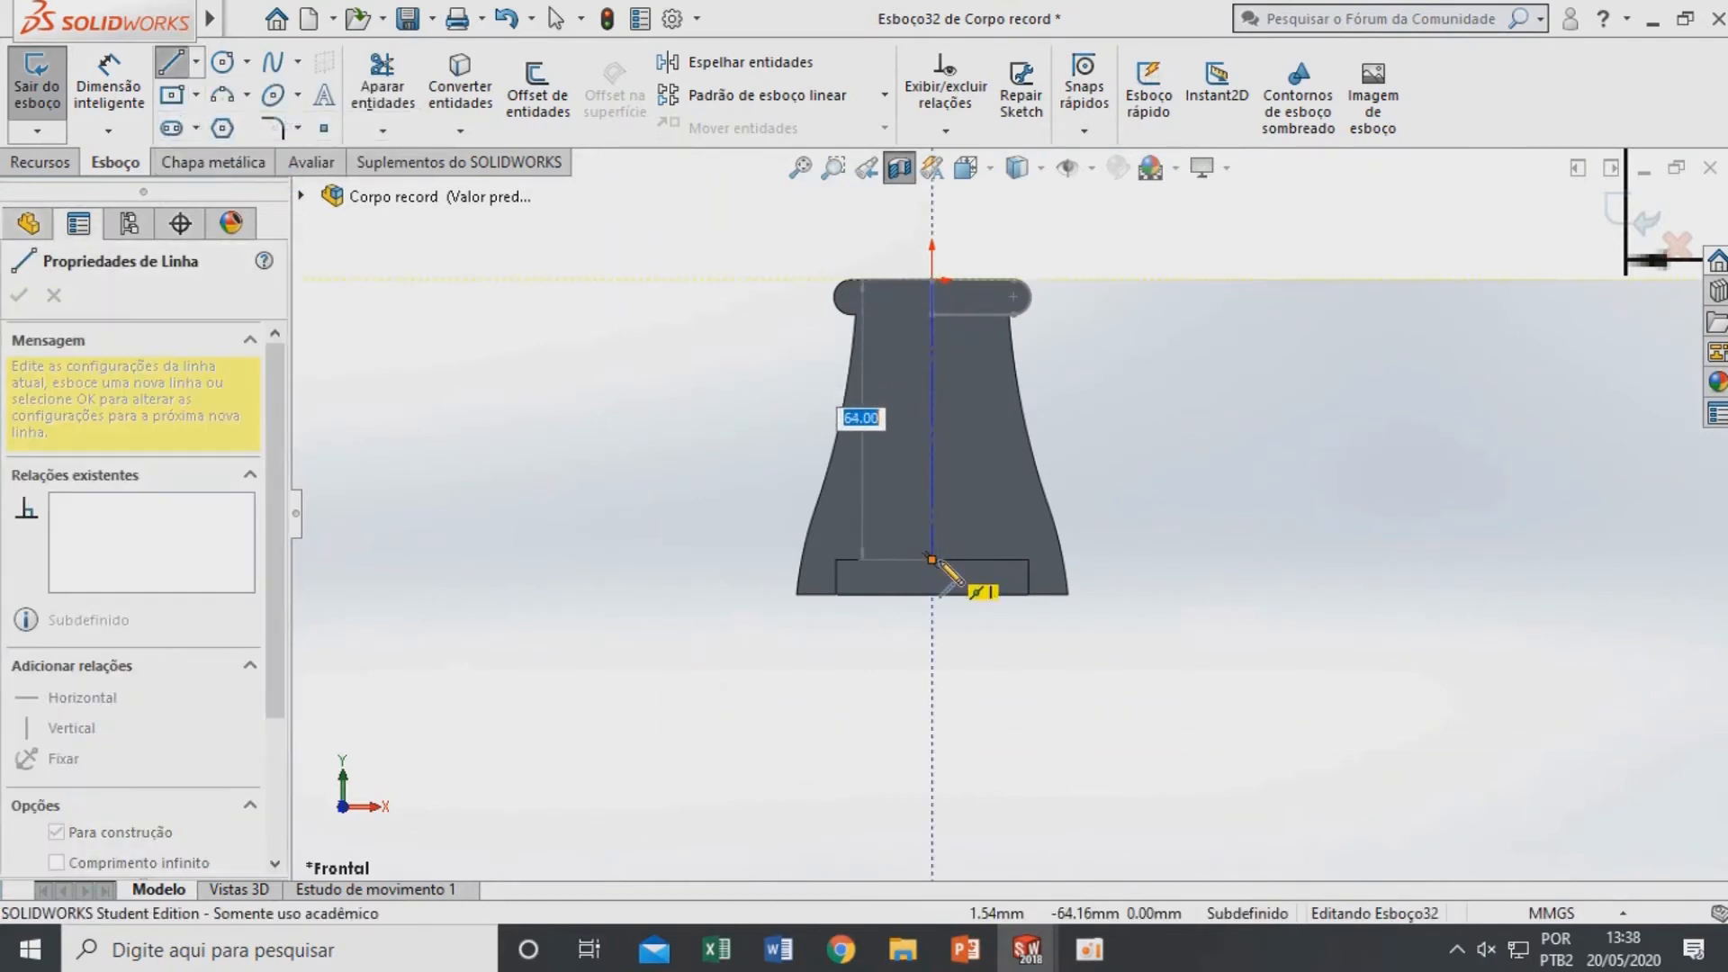
scroll(936, 576, down, 2)
click(932, 559)
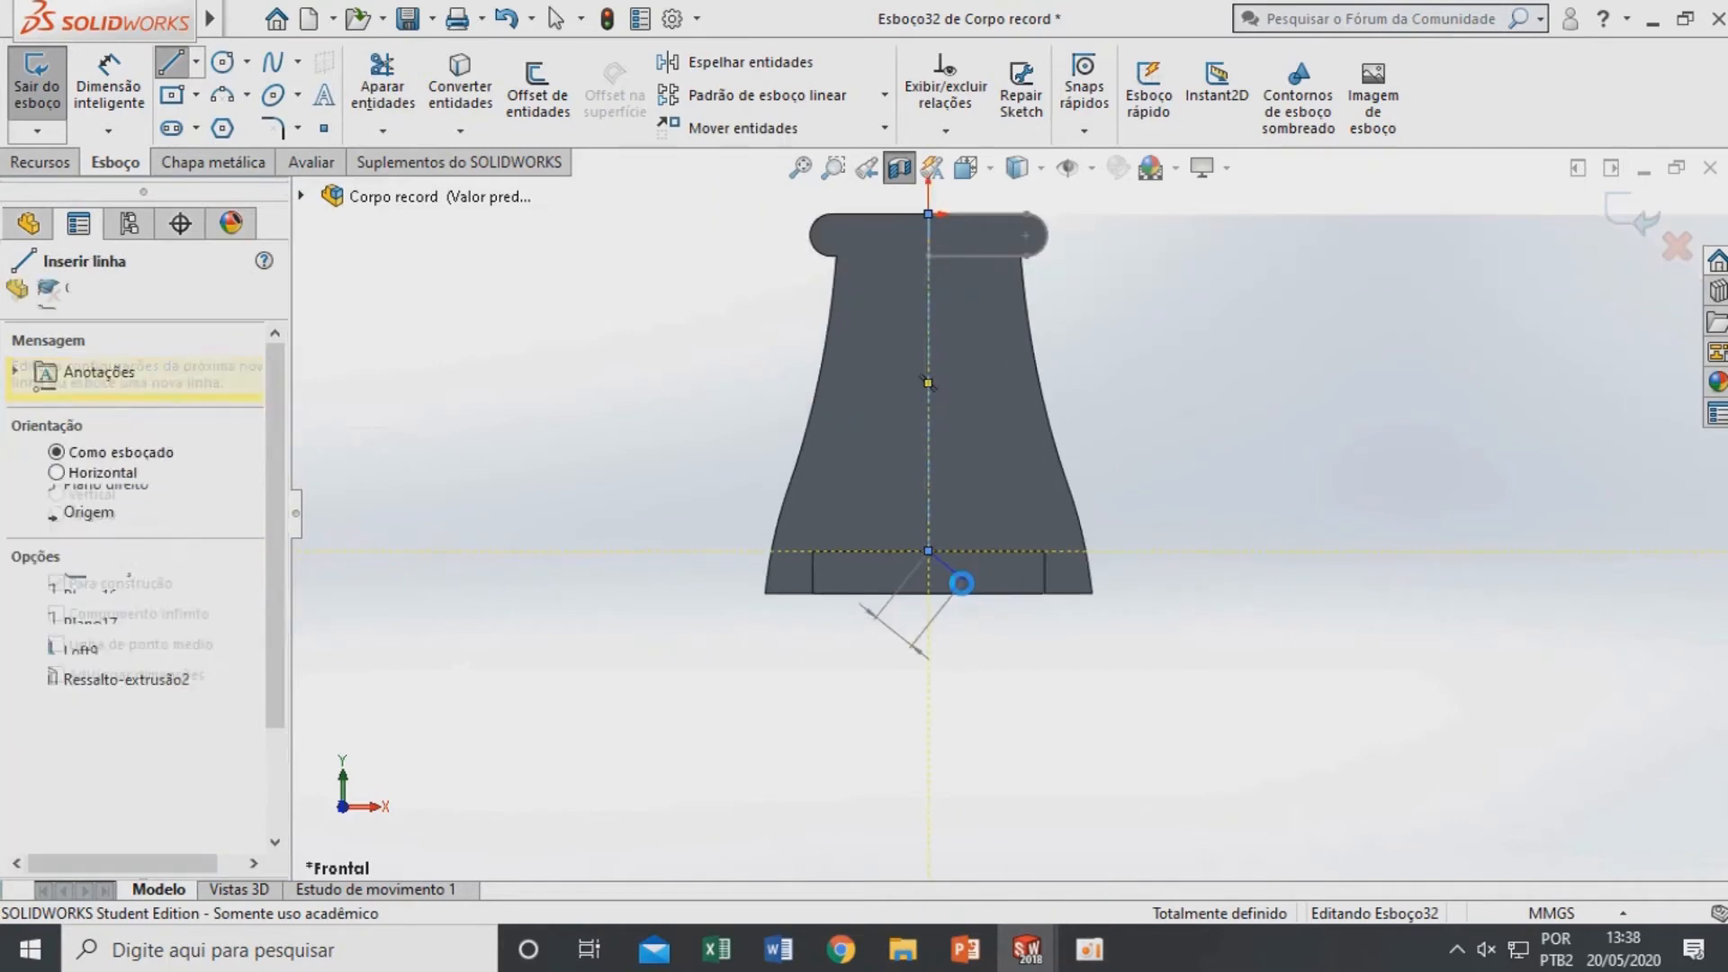
key(Escape)
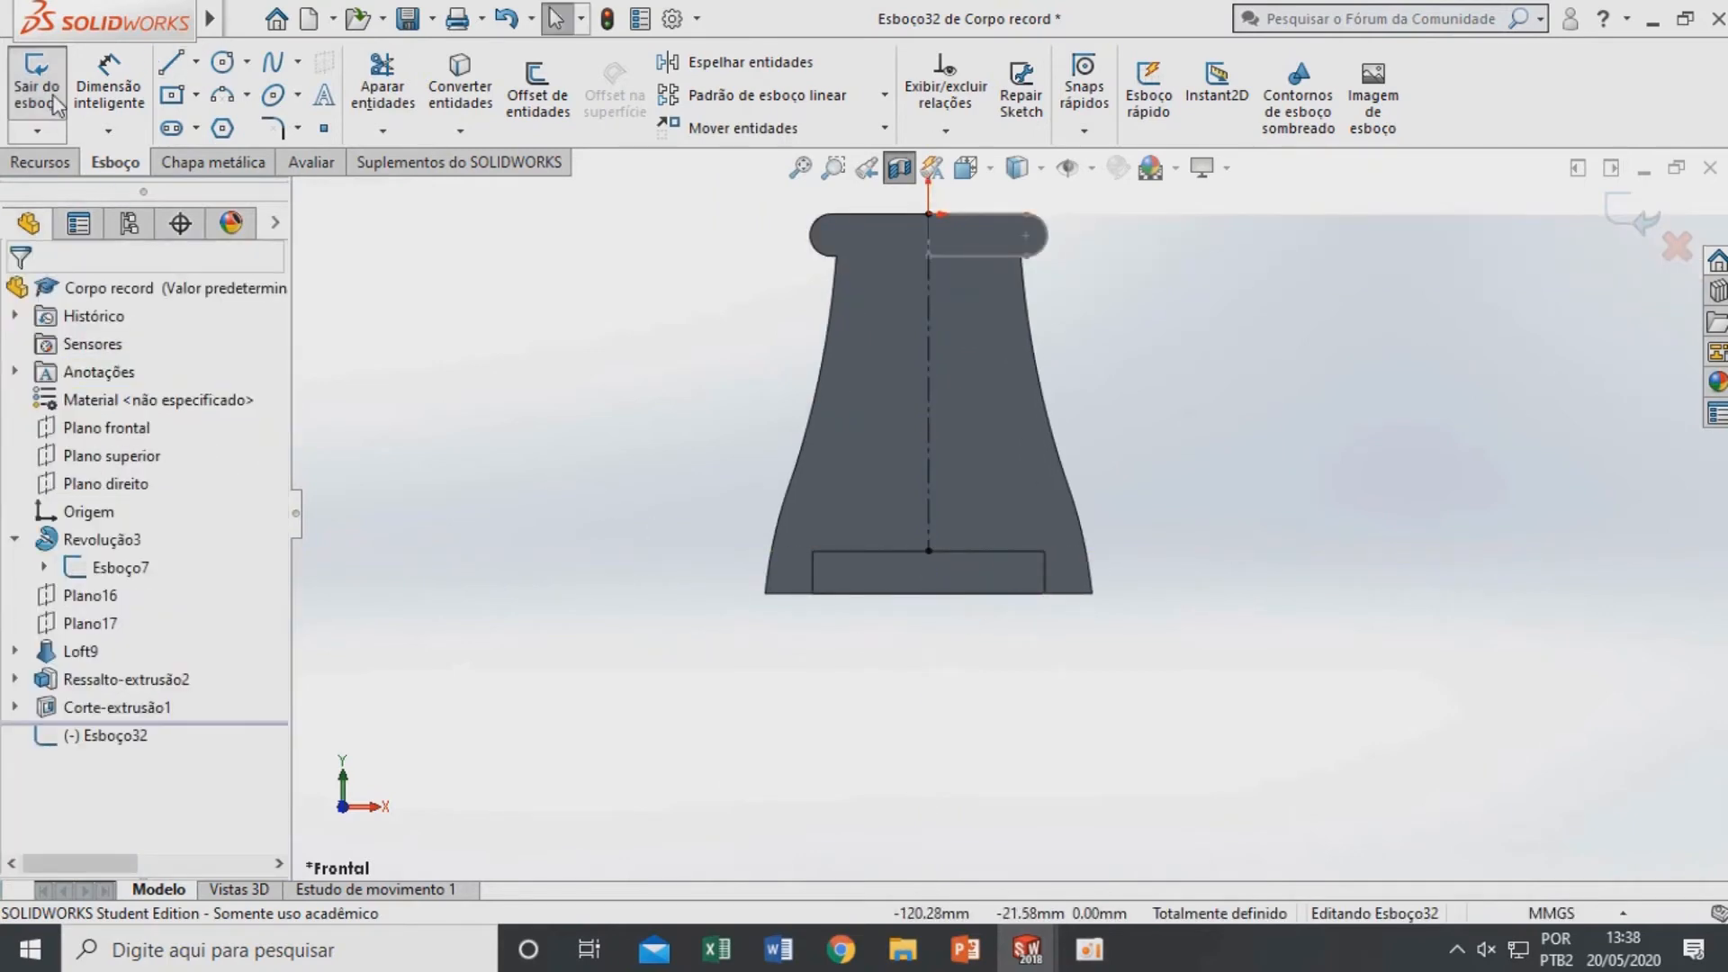
Sketch the stepped bore half-profile from the centerline's lower end to the origin: 26.5 mm lower wall, 45° inward slope, top half-width about 6 mm
click(171, 61)
click(928, 550)
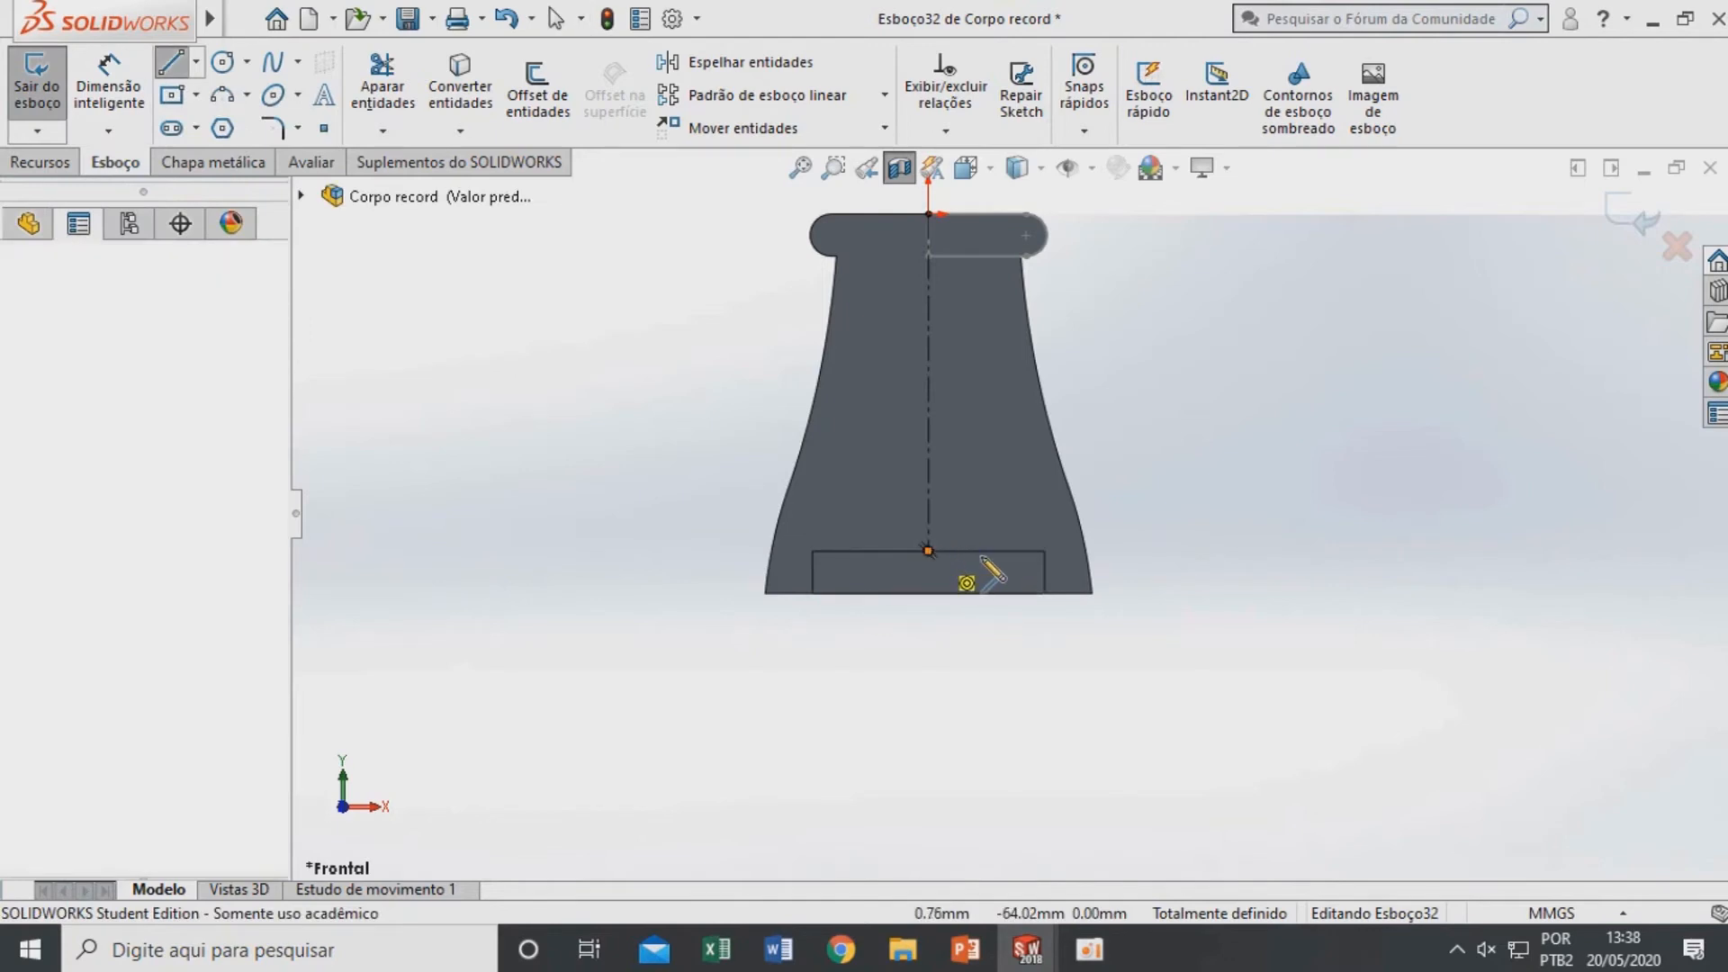
click(992, 550)
click(992, 410)
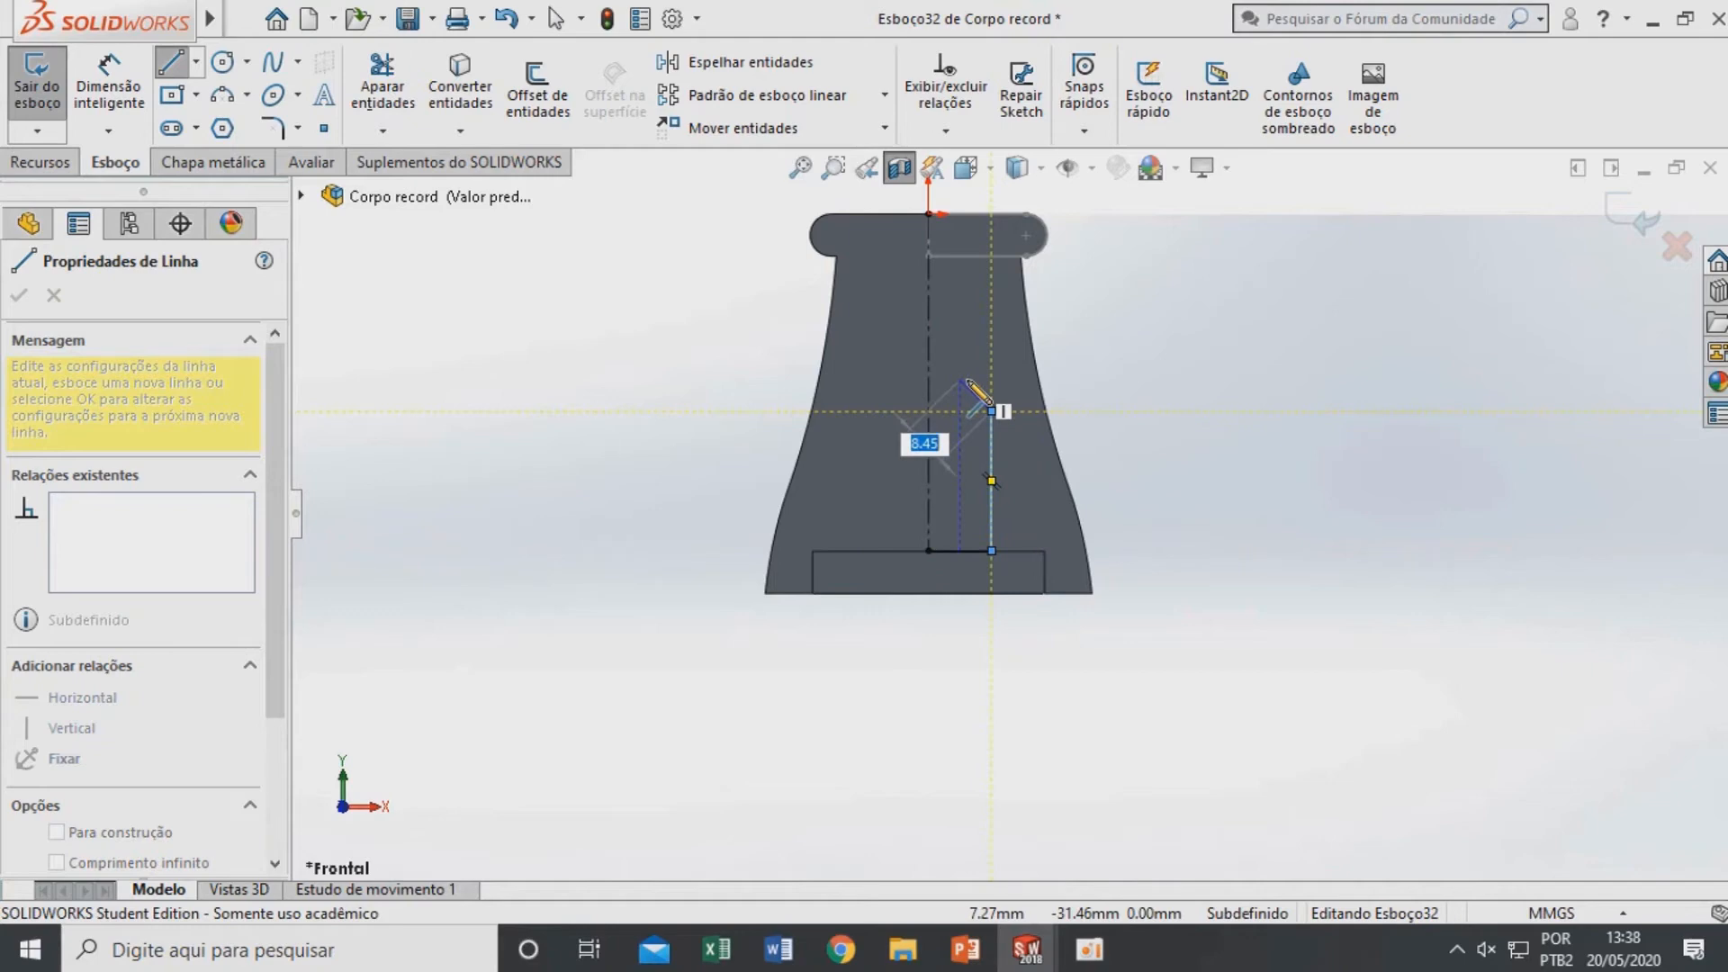
click(960, 379)
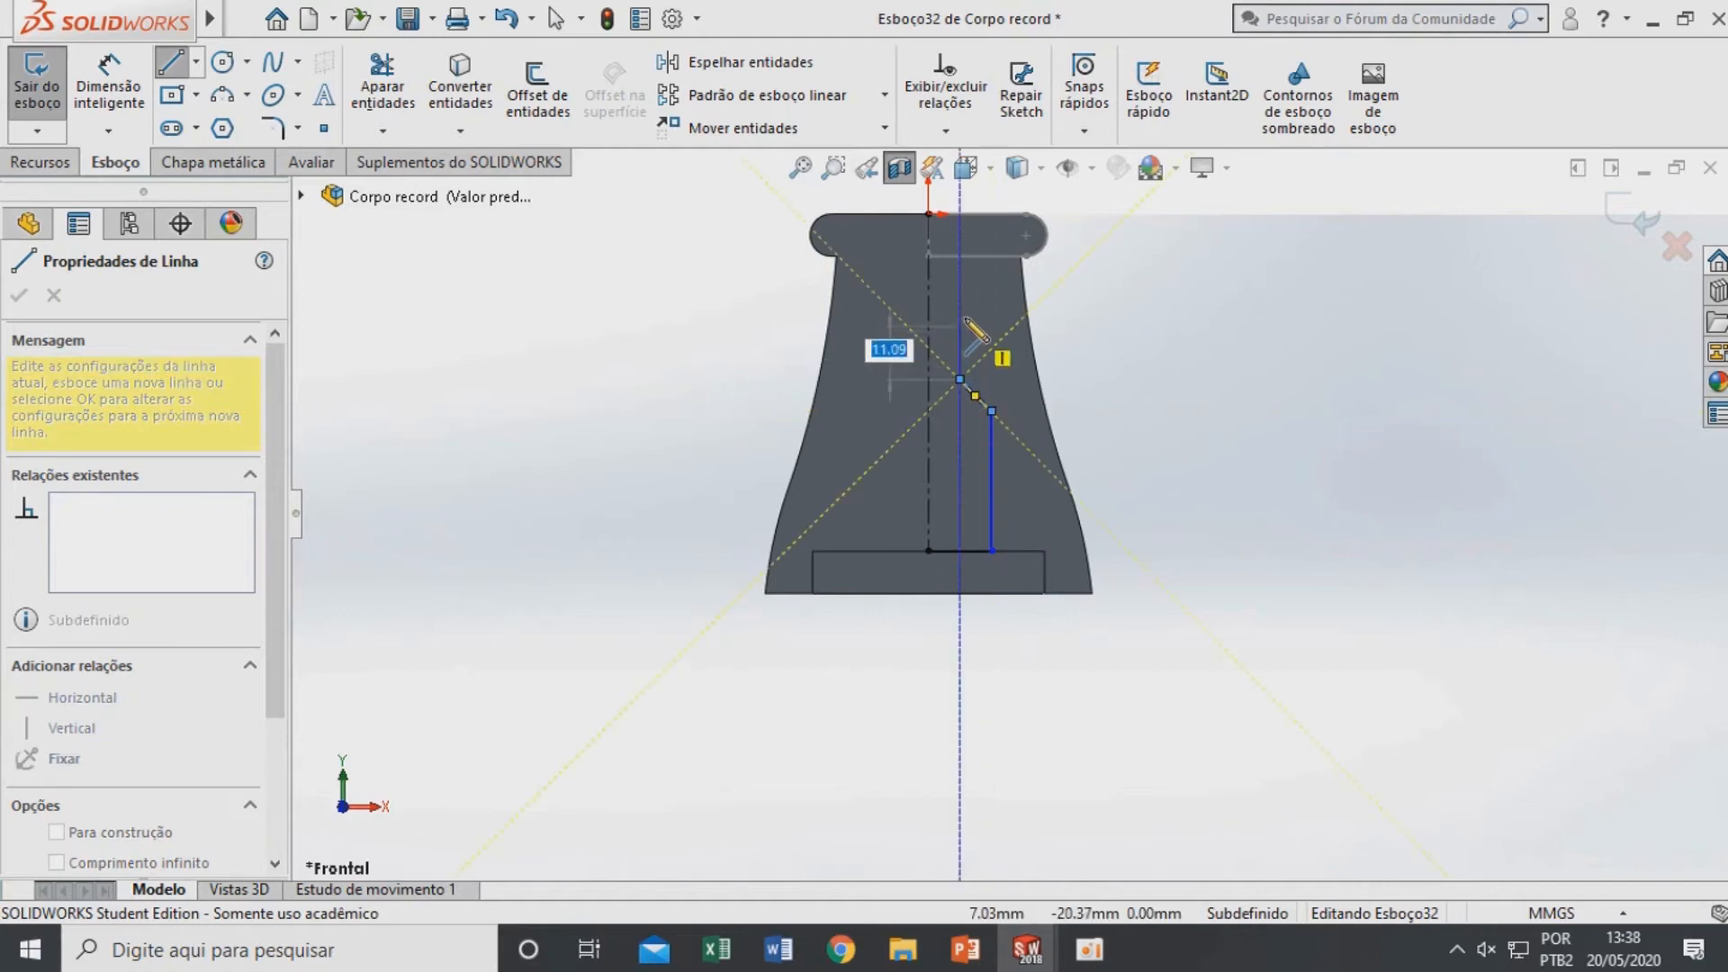
scroll(945, 238, down, 6)
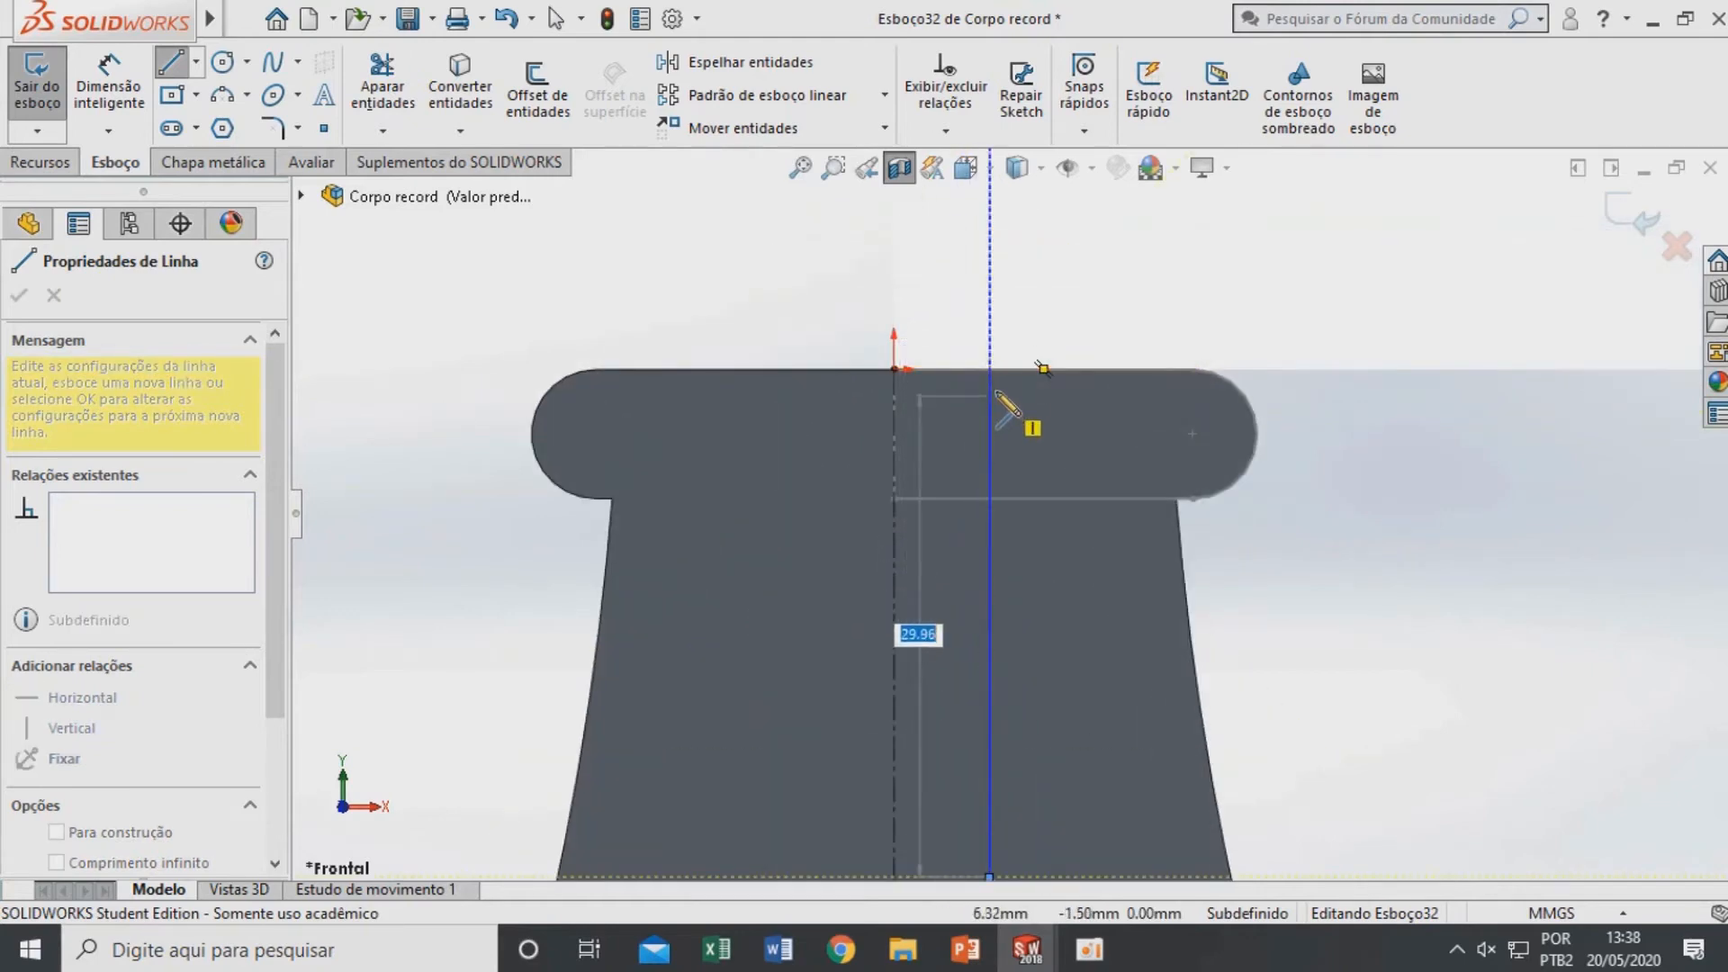
click(990, 369)
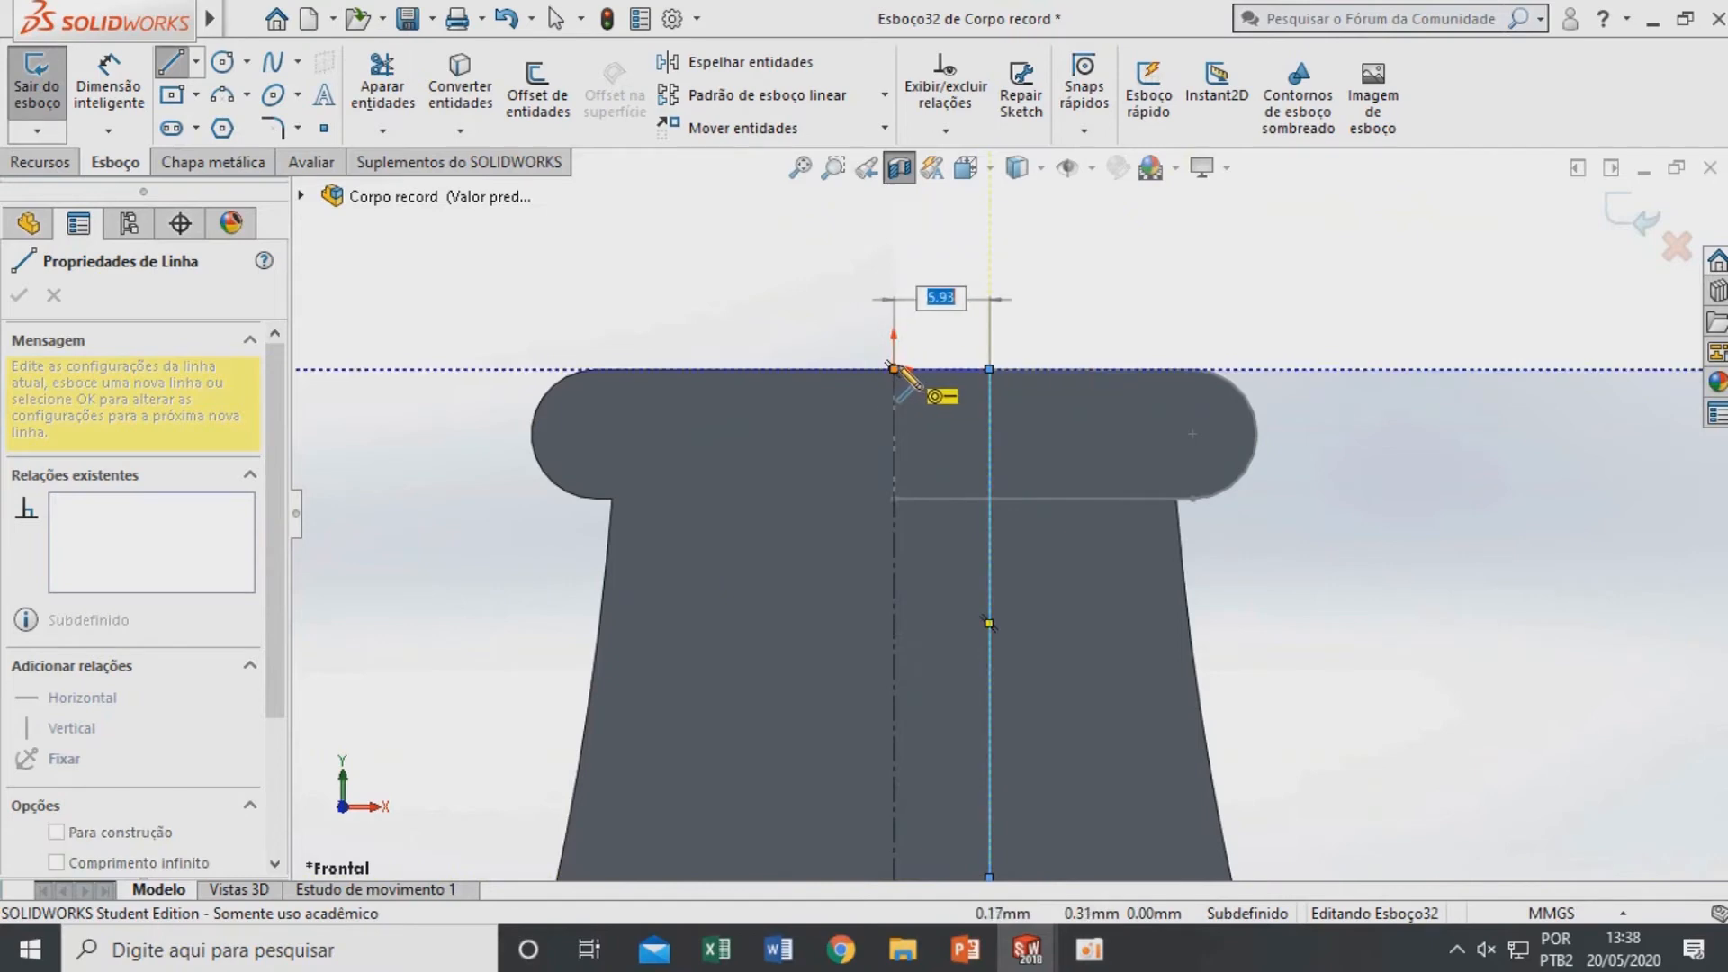
click(894, 369)
scroll(945, 396, down, 3)
key(Escape)
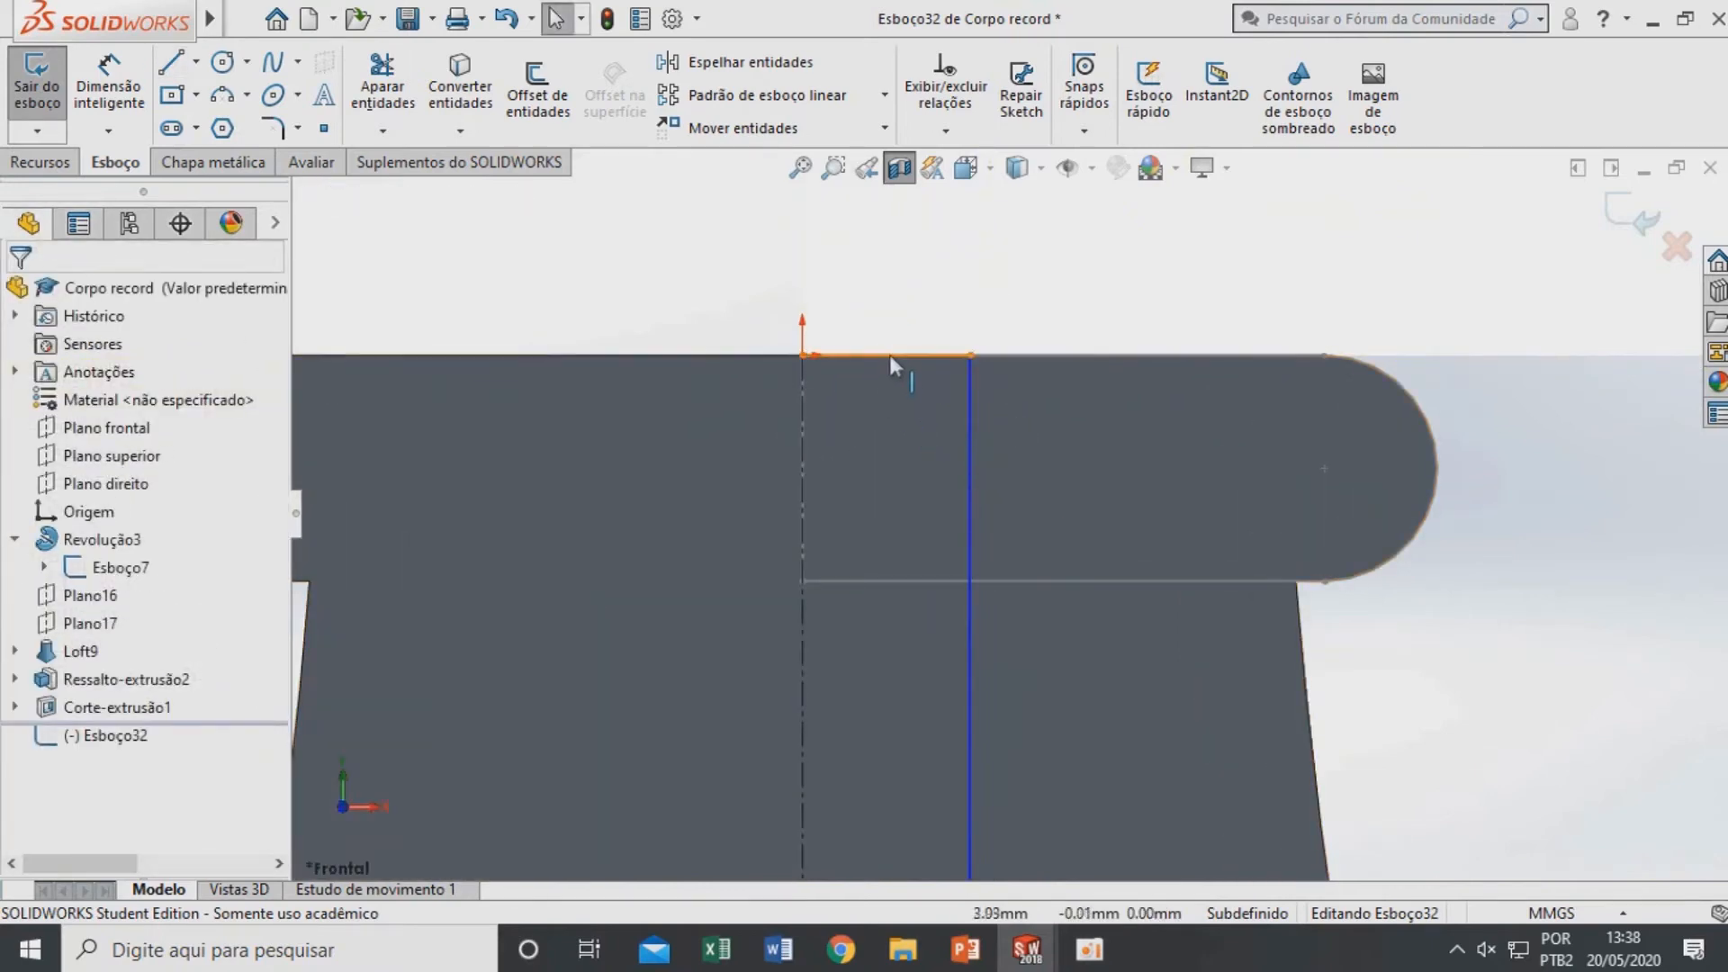
Dimension the lower vertical line of the bore profile to 24 mm, as given in the reference drawing
scroll(996, 456, up, 10)
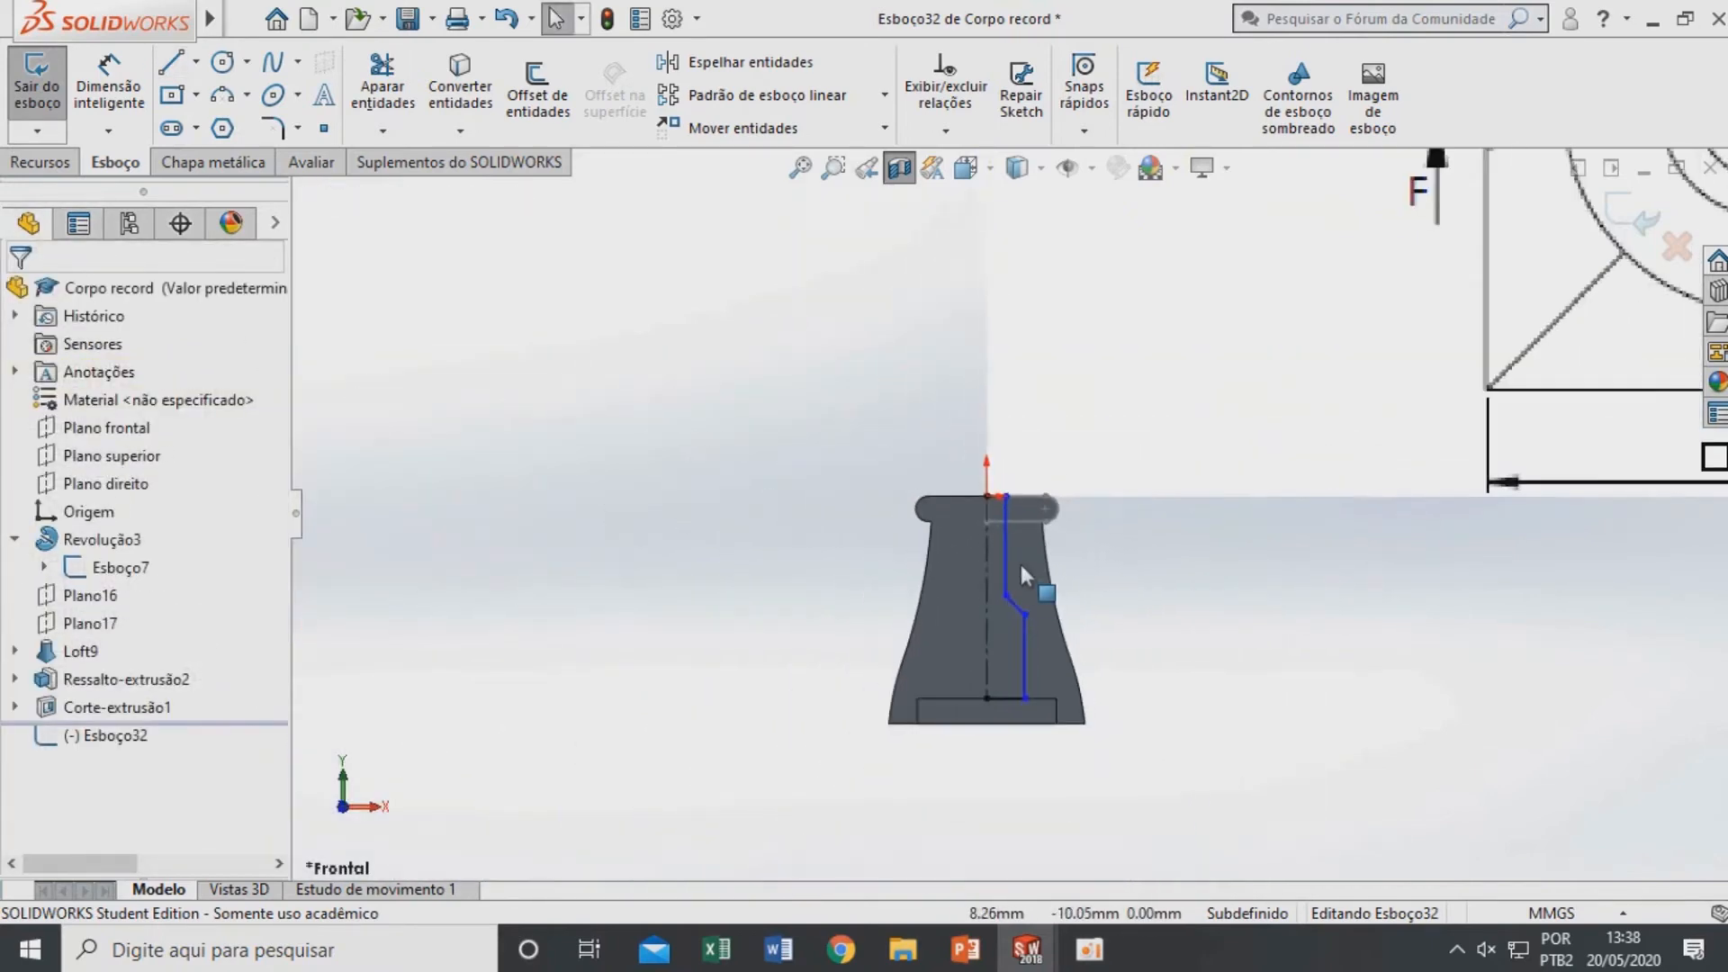
scroll(1026, 576, down, 5)
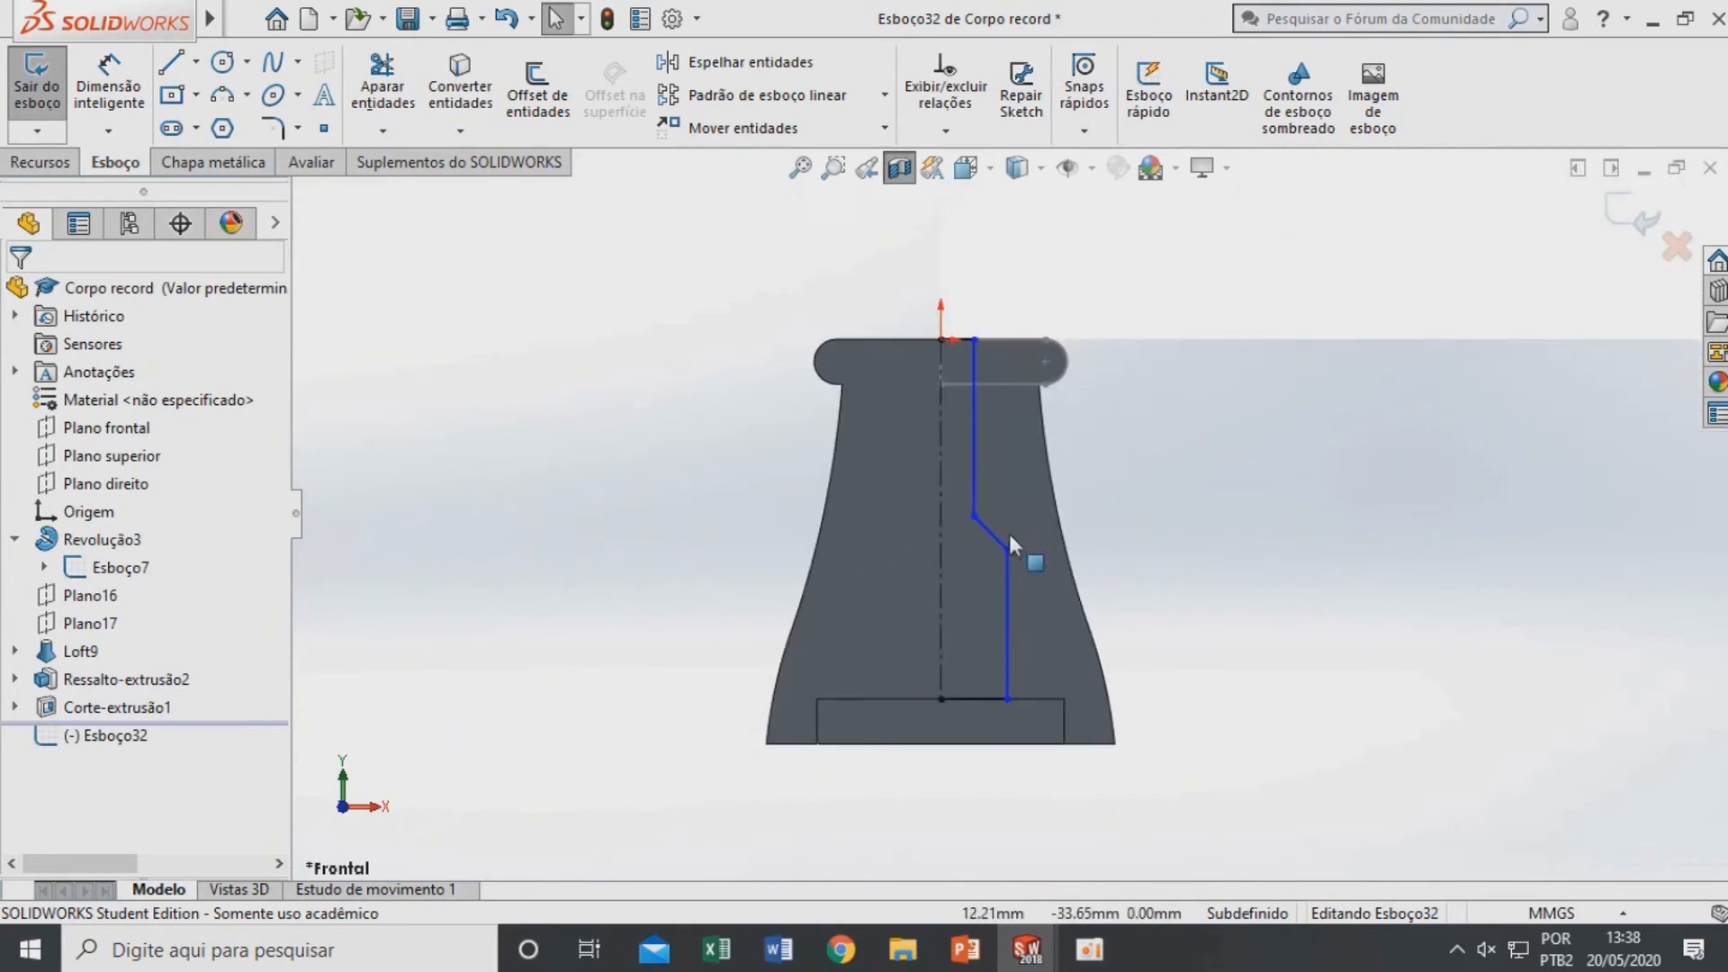
scroll(1034, 570, up, 8)
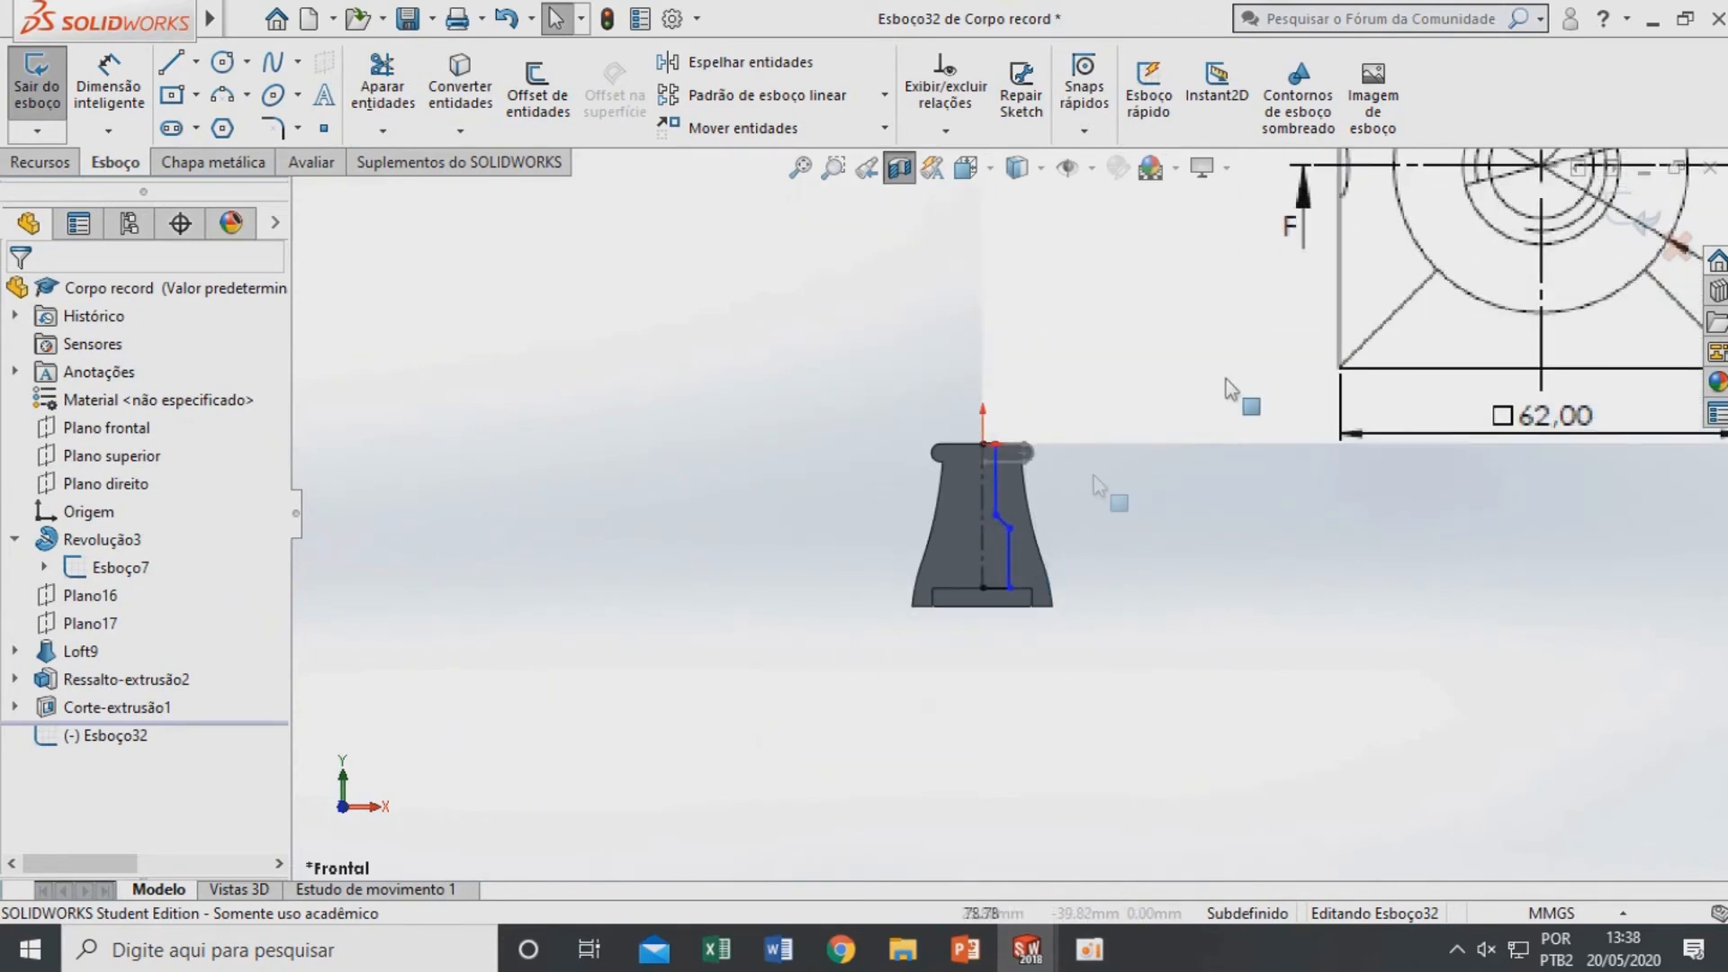
scroll(1110, 279, down, 4)
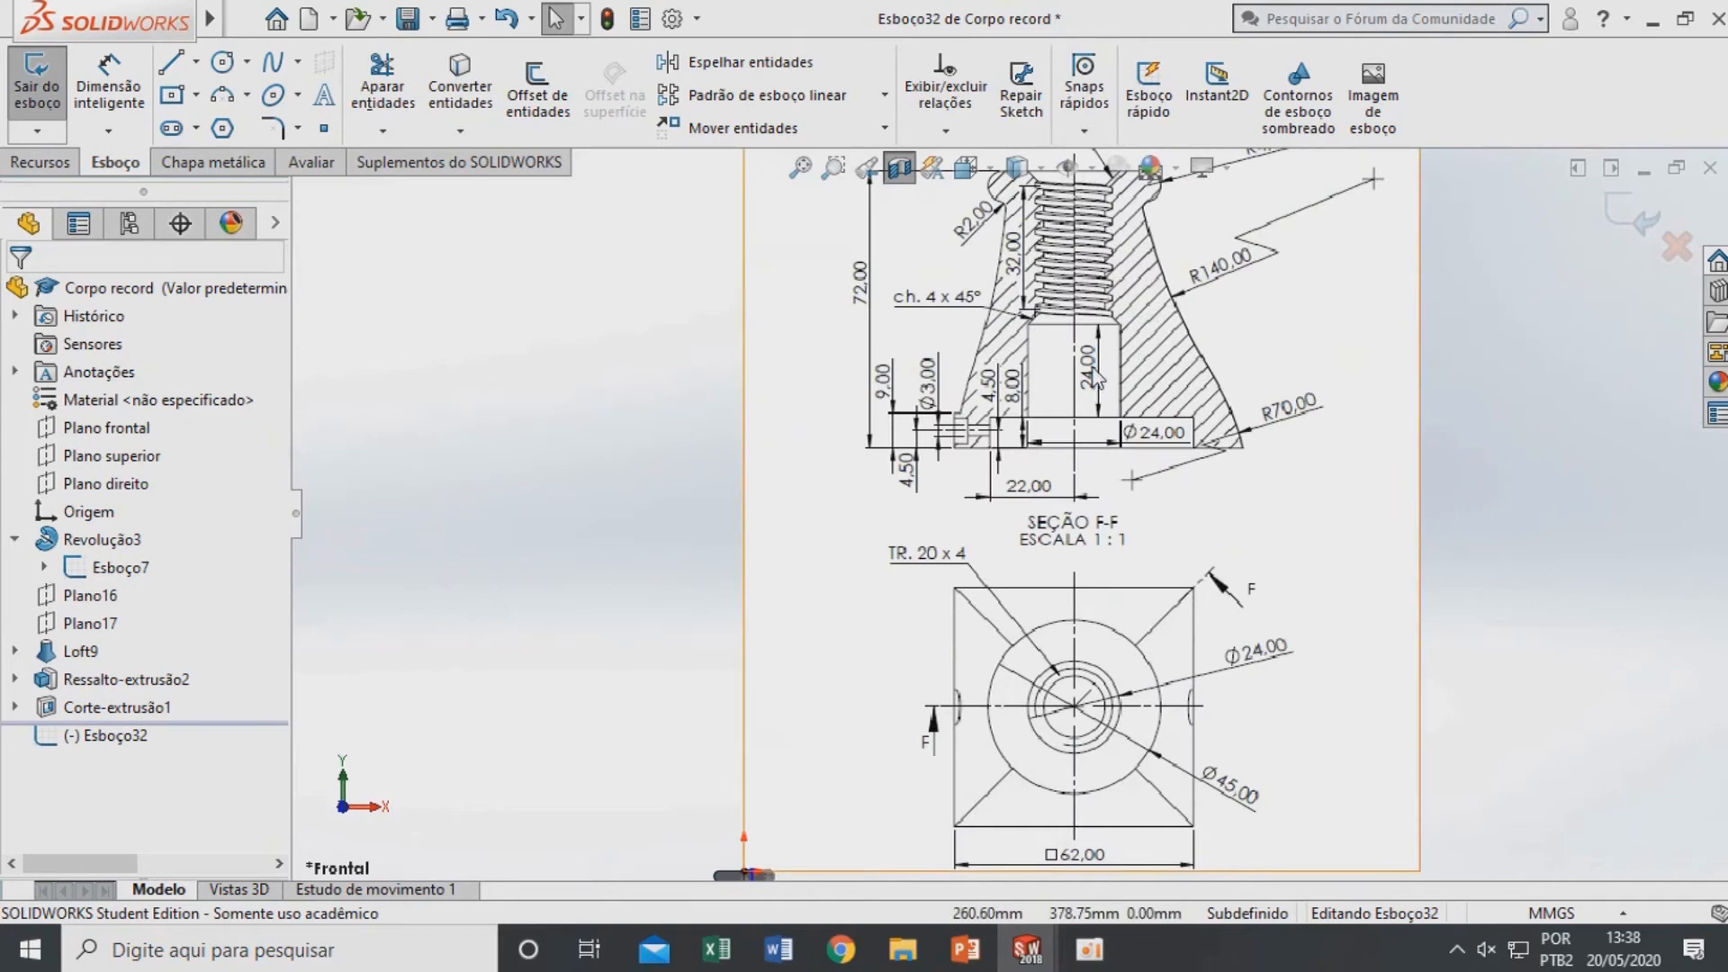
scroll(1103, 394, up, 2)
scroll(866, 763, down, 7)
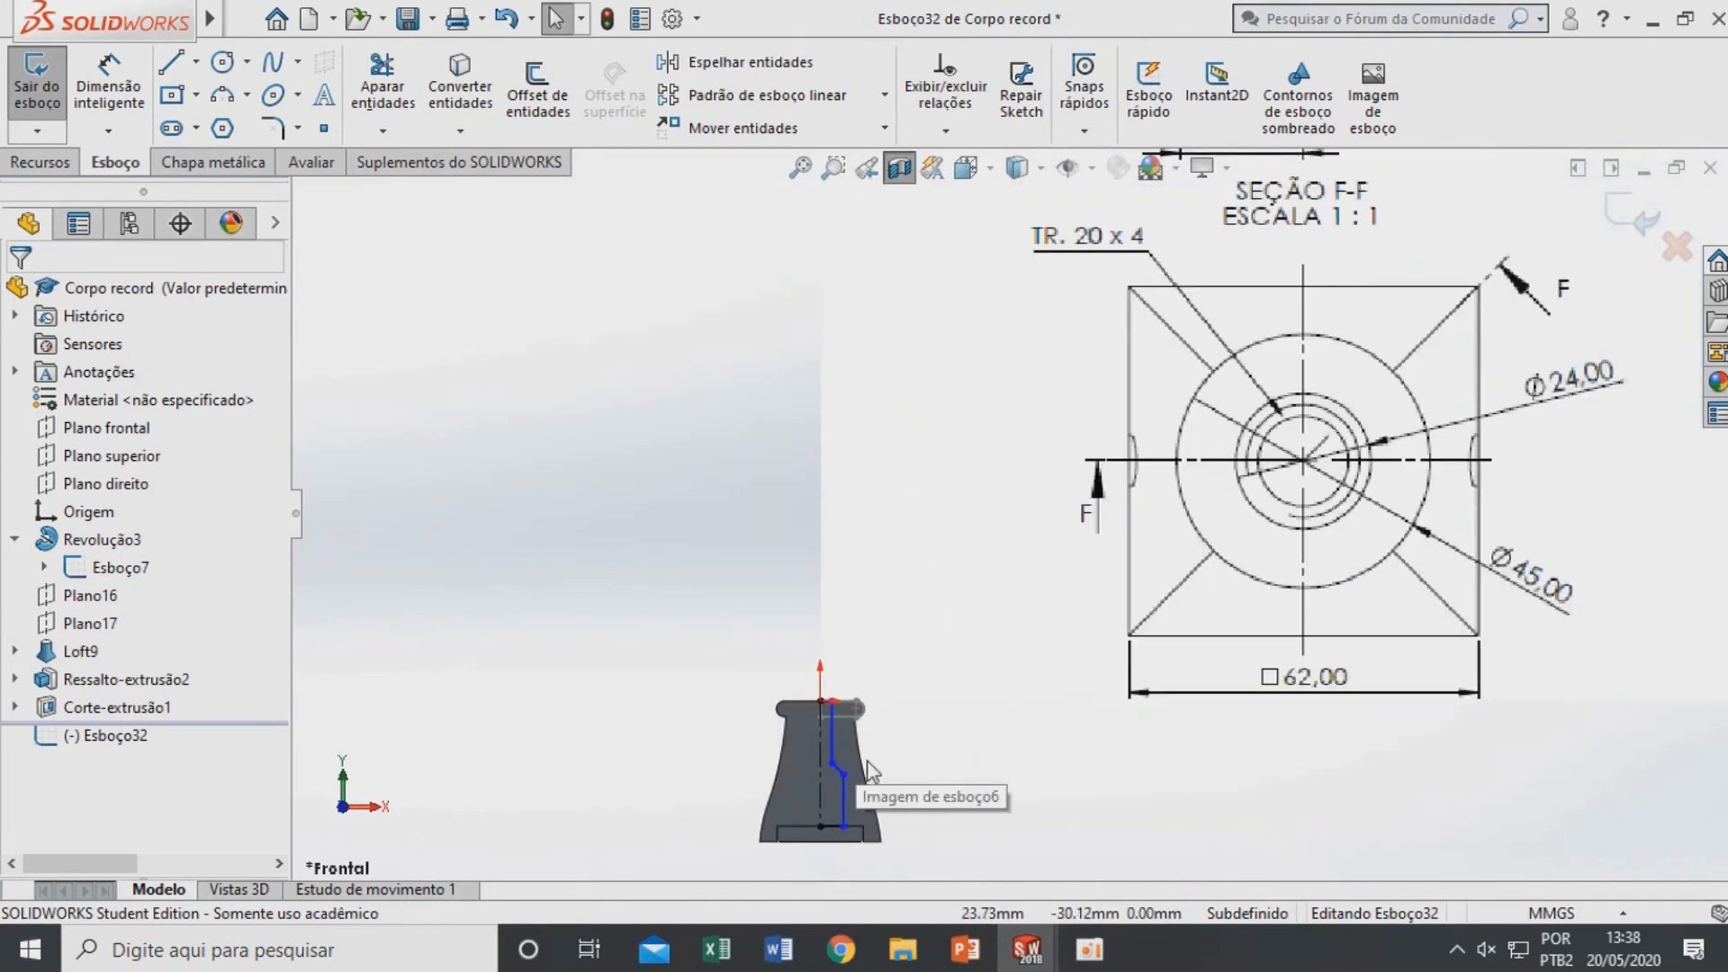
click(108, 86)
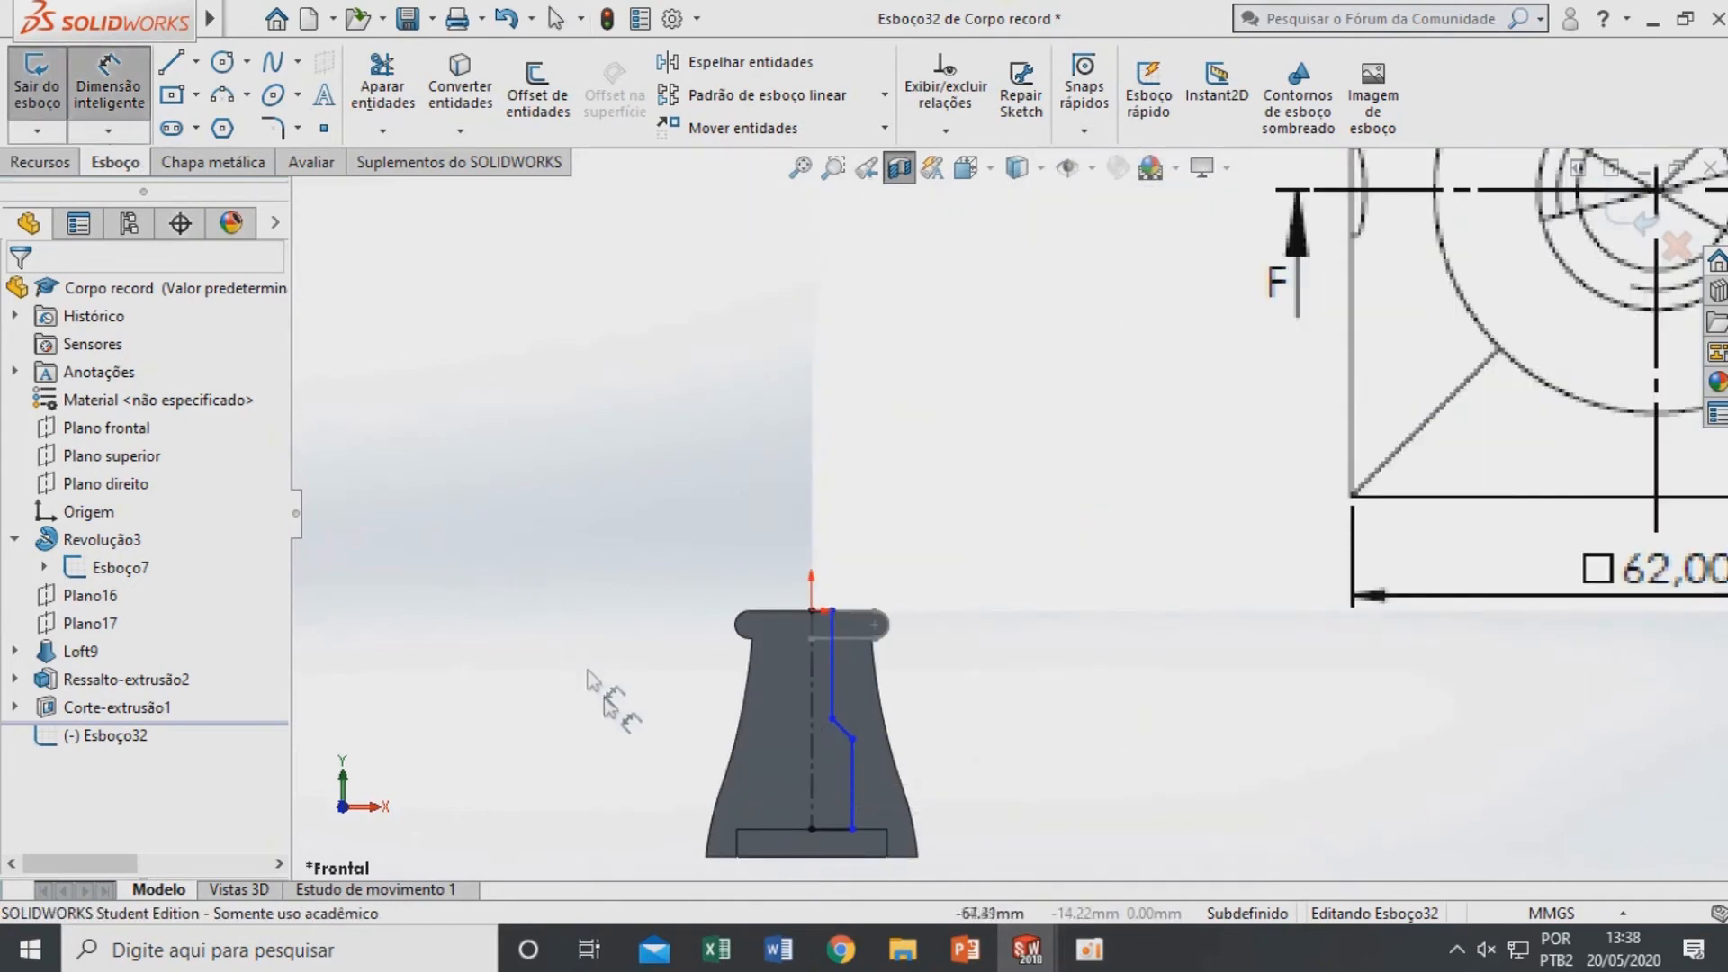
click(855, 787)
click(952, 787)
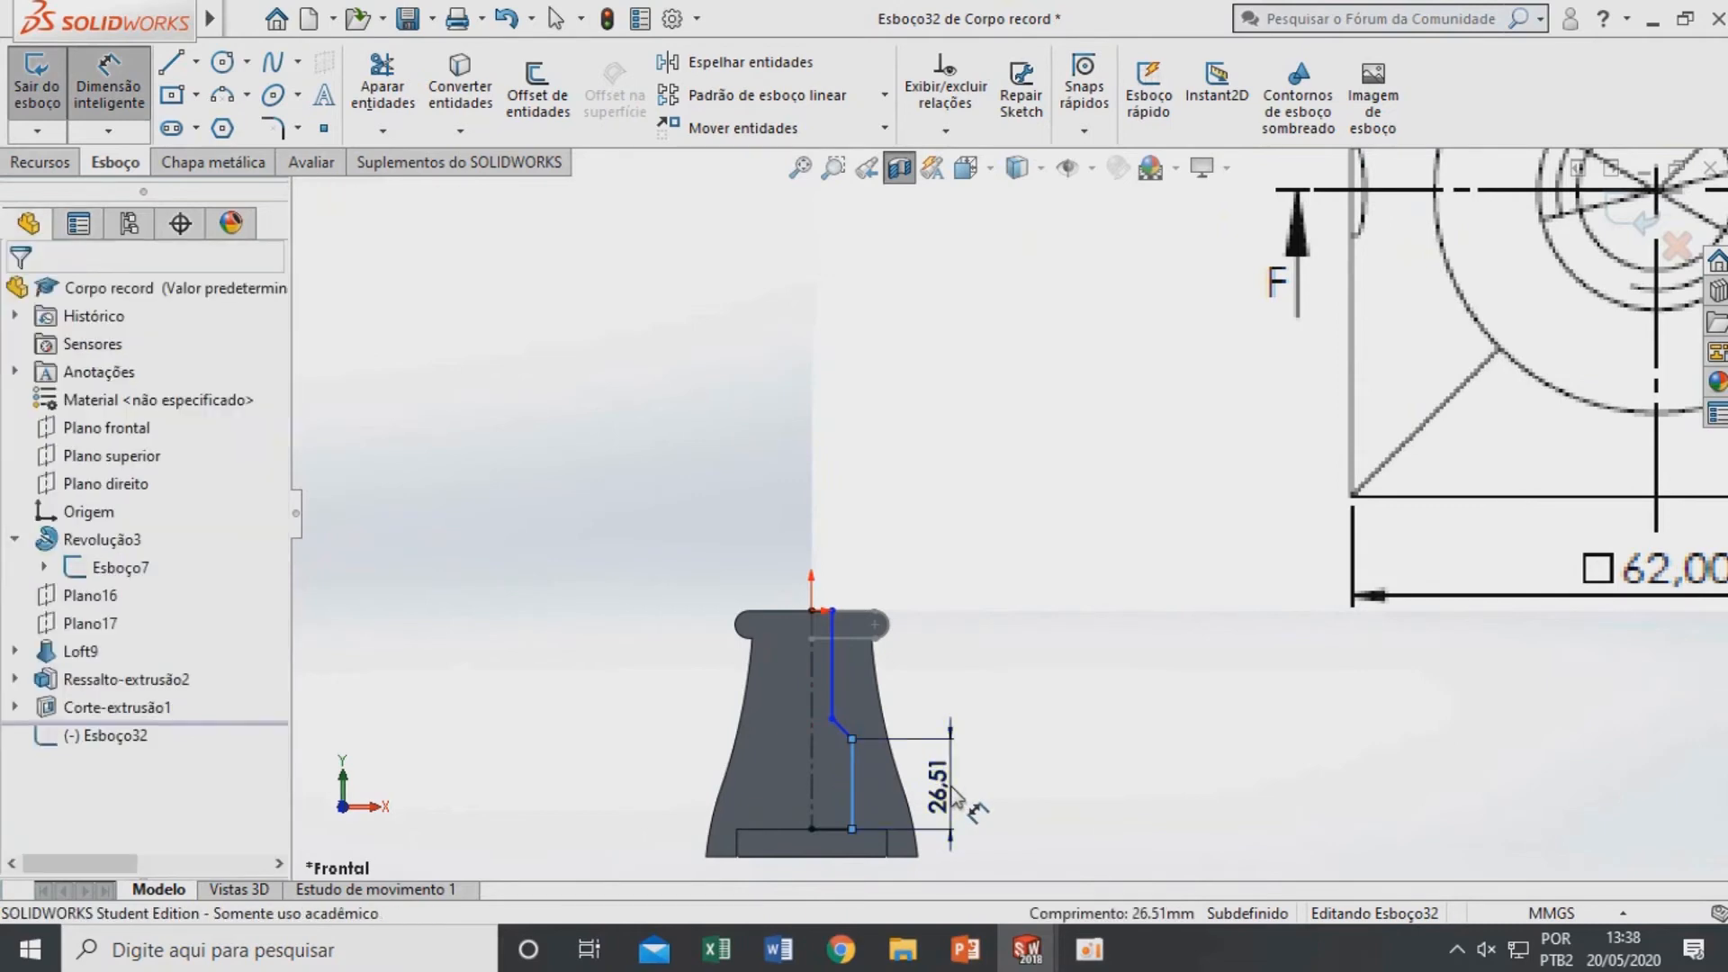
text(1)
text(4)
key(Return)
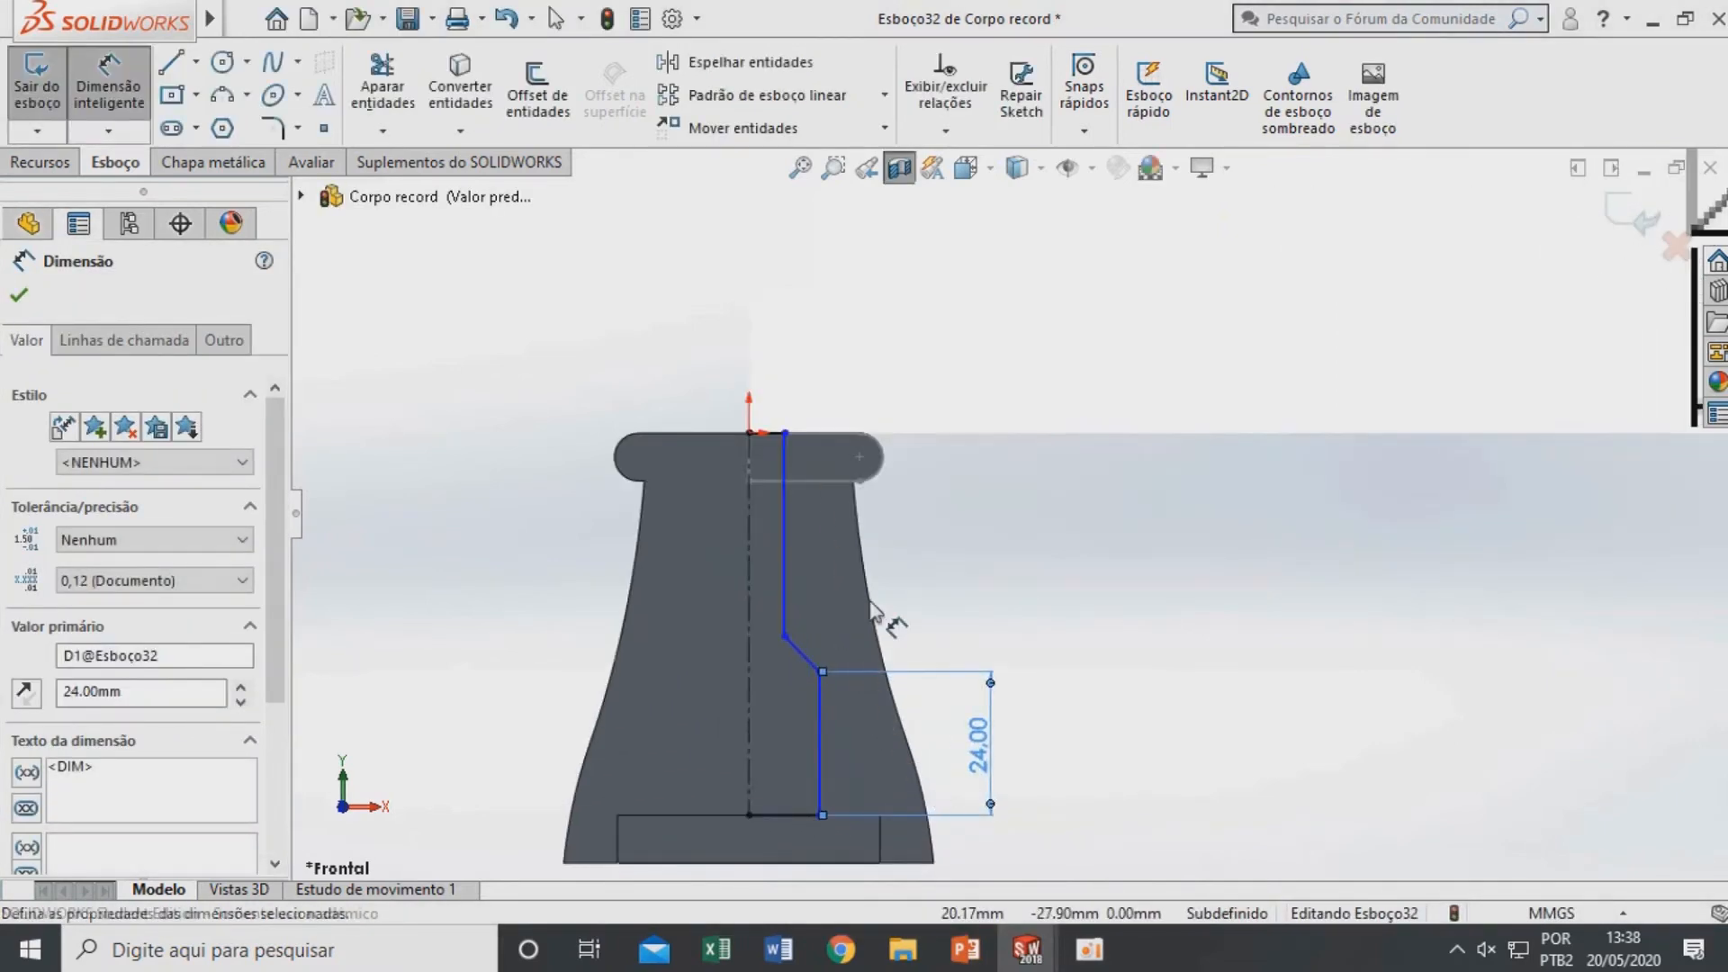
key(Escape)
Dimension the upper vertical line of the bore profile to 36 mm, based on the reference drawing
scroll(1019, 496, up, 5)
scroll(1017, 379, down, 5)
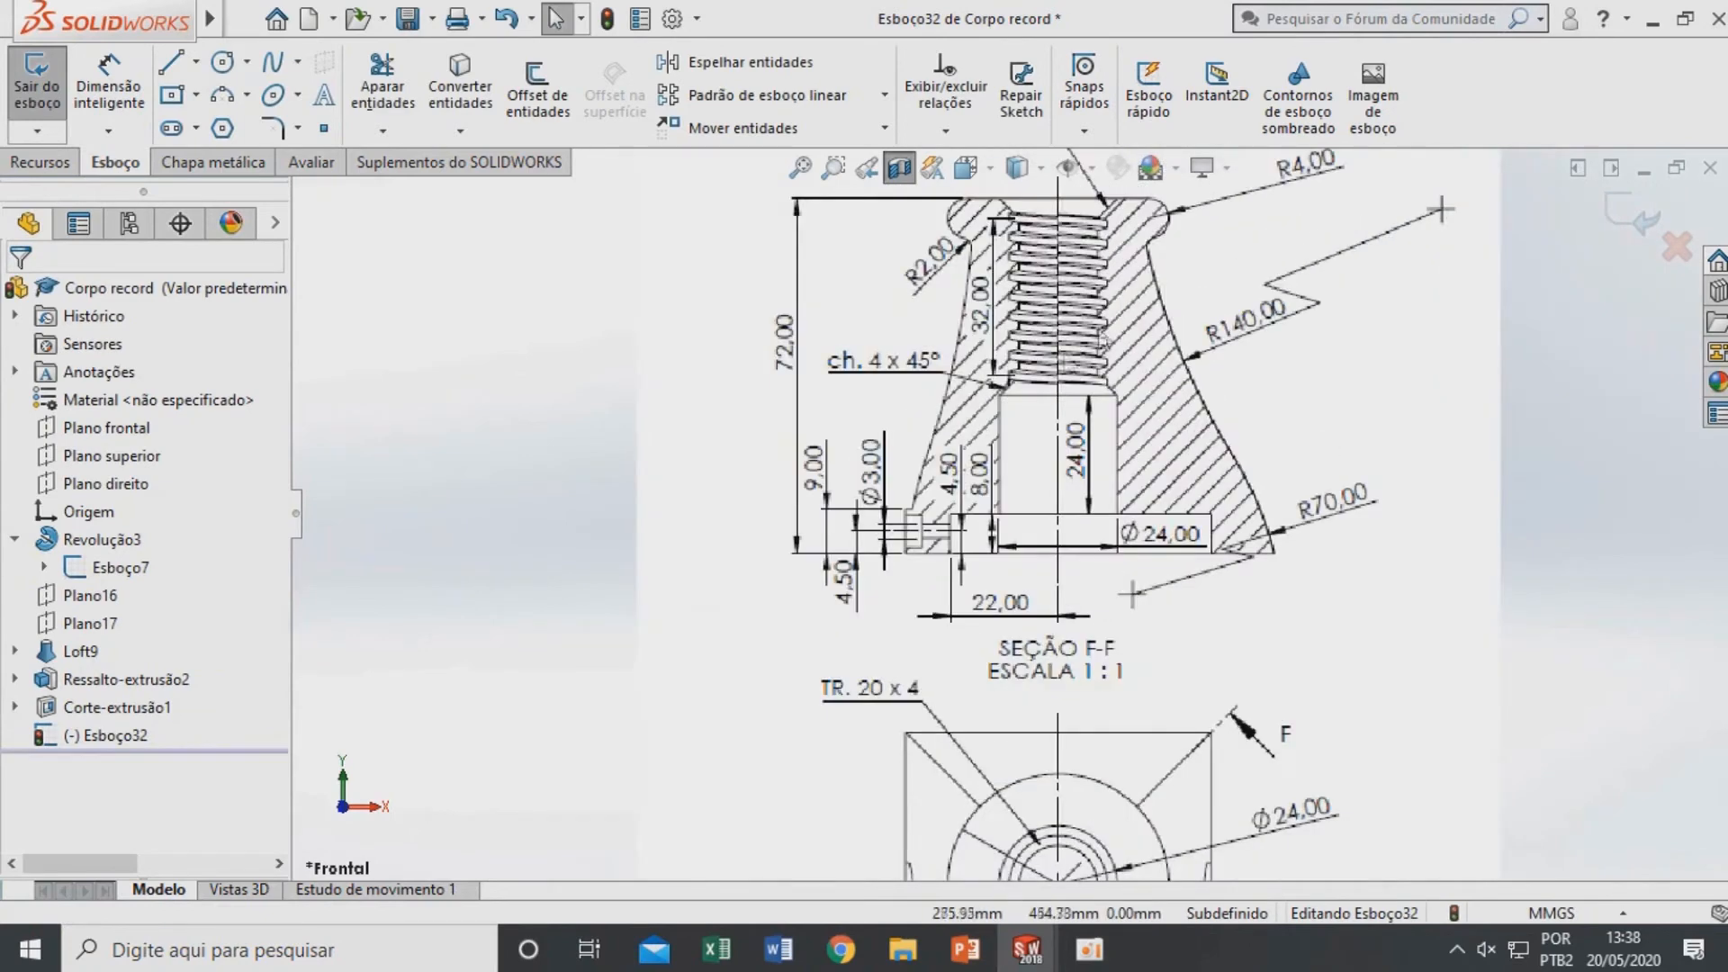
scroll(1017, 378, up, 4)
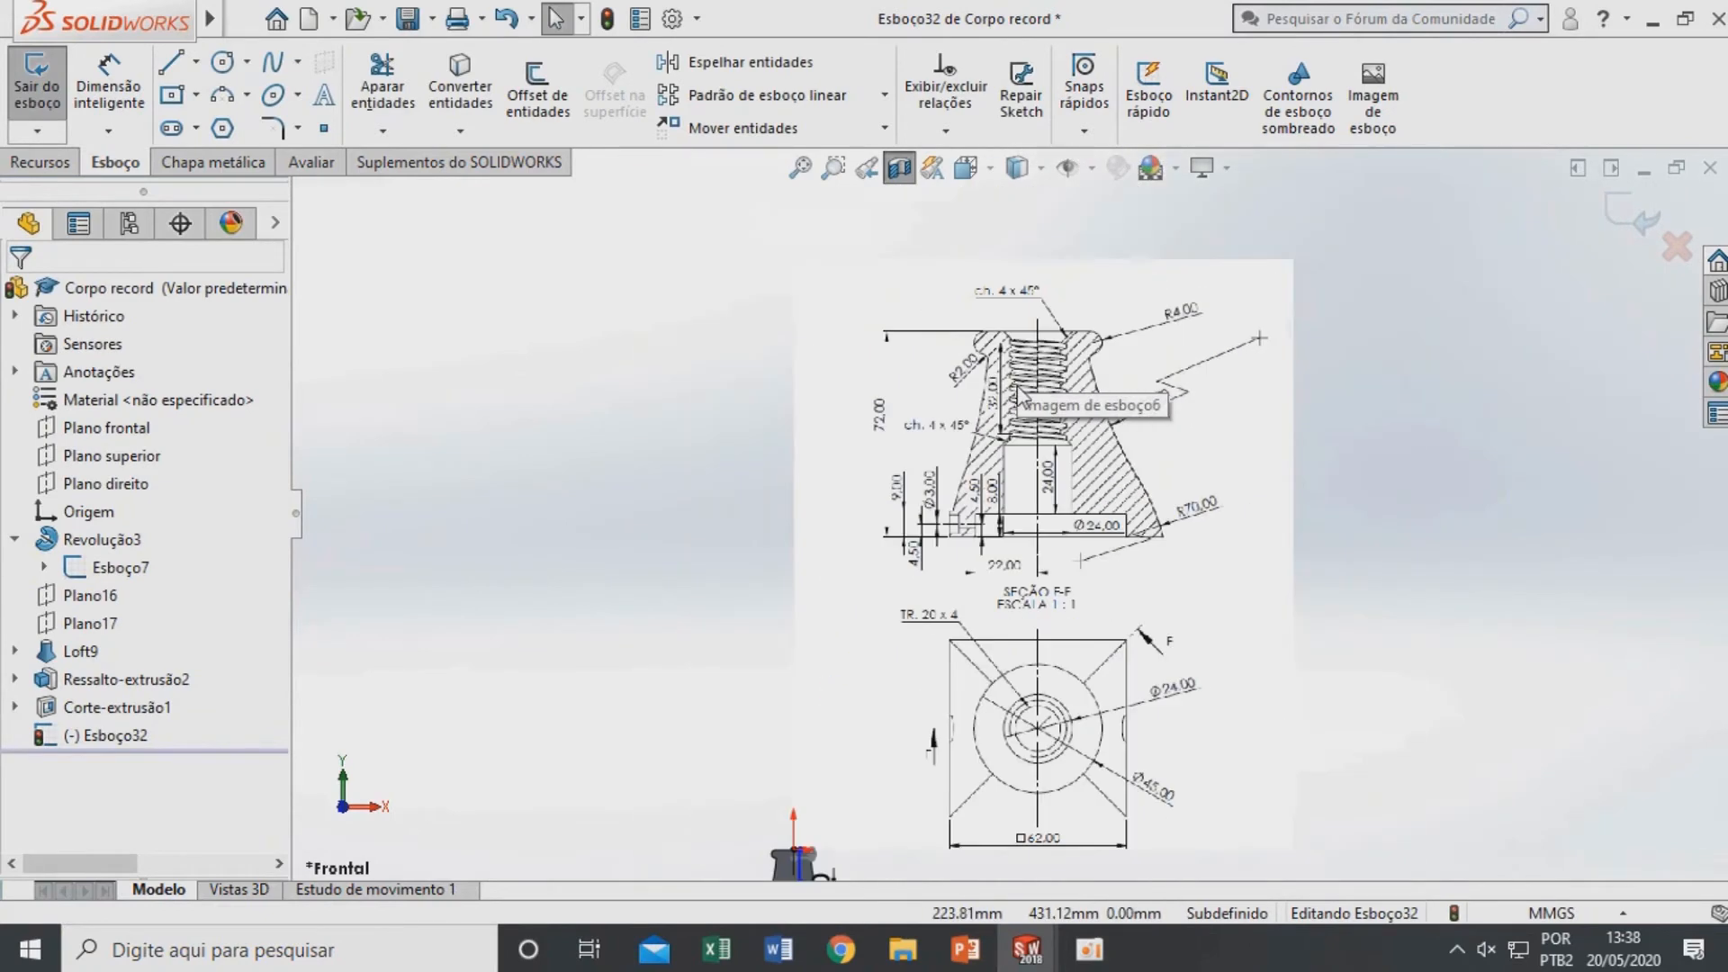
scroll(1017, 387, down, 4)
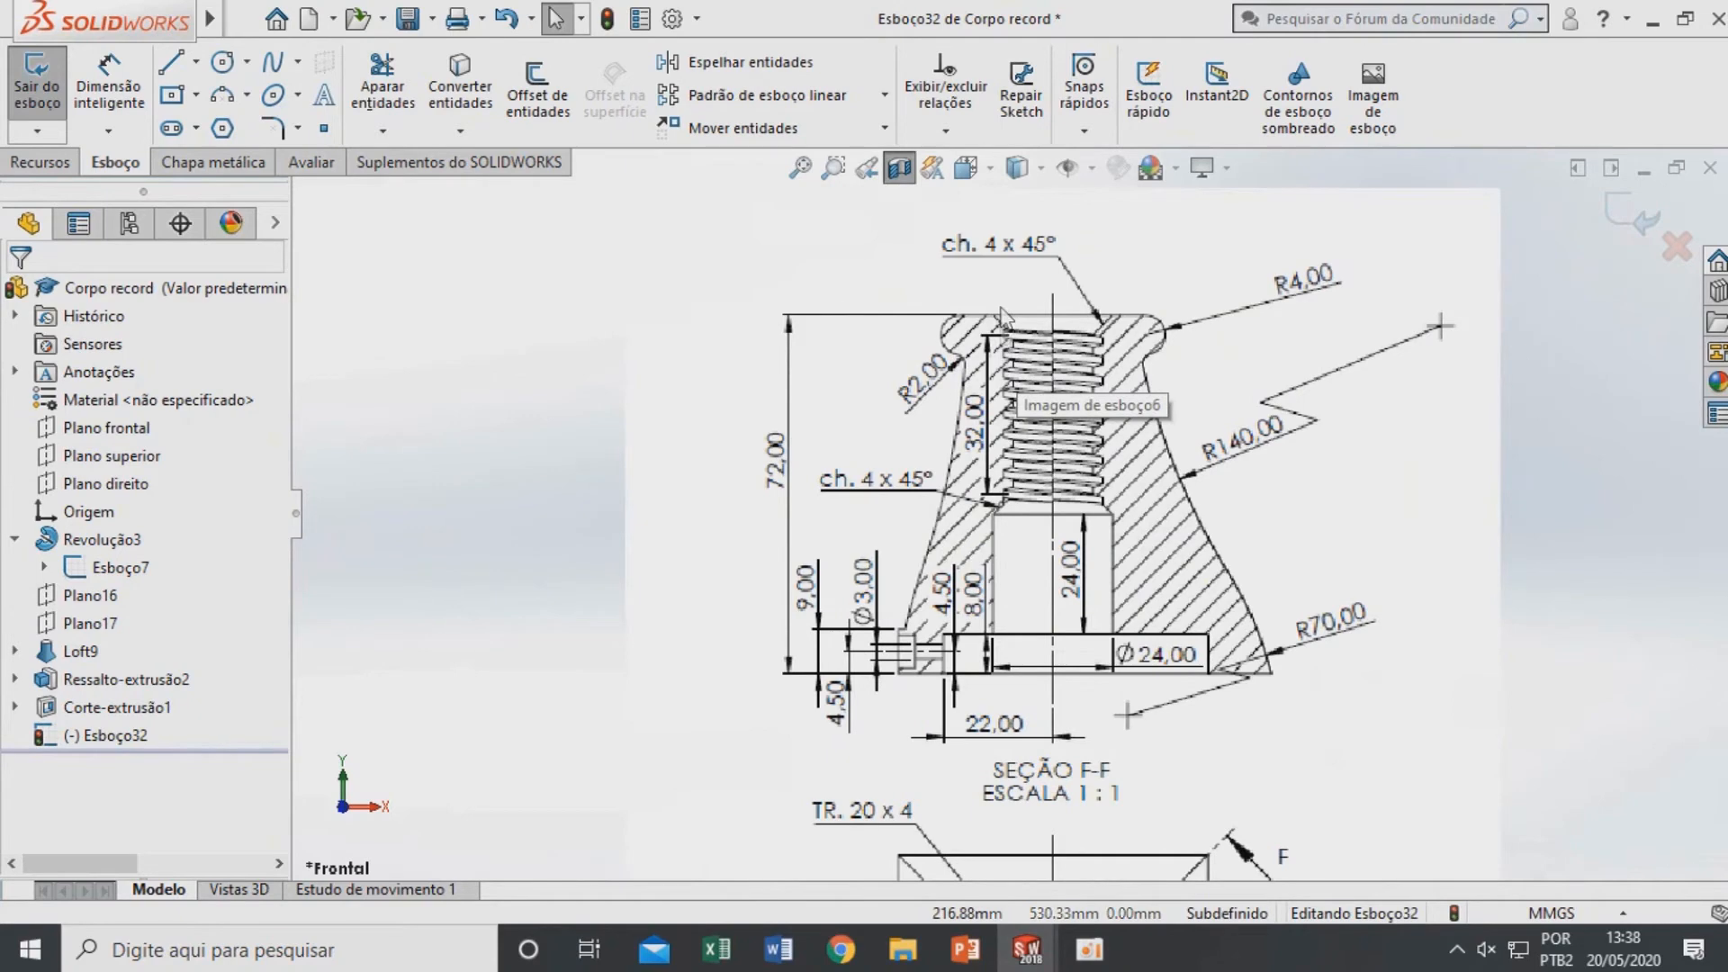
scroll(1002, 315, up, 4)
scroll(927, 621, down, 3)
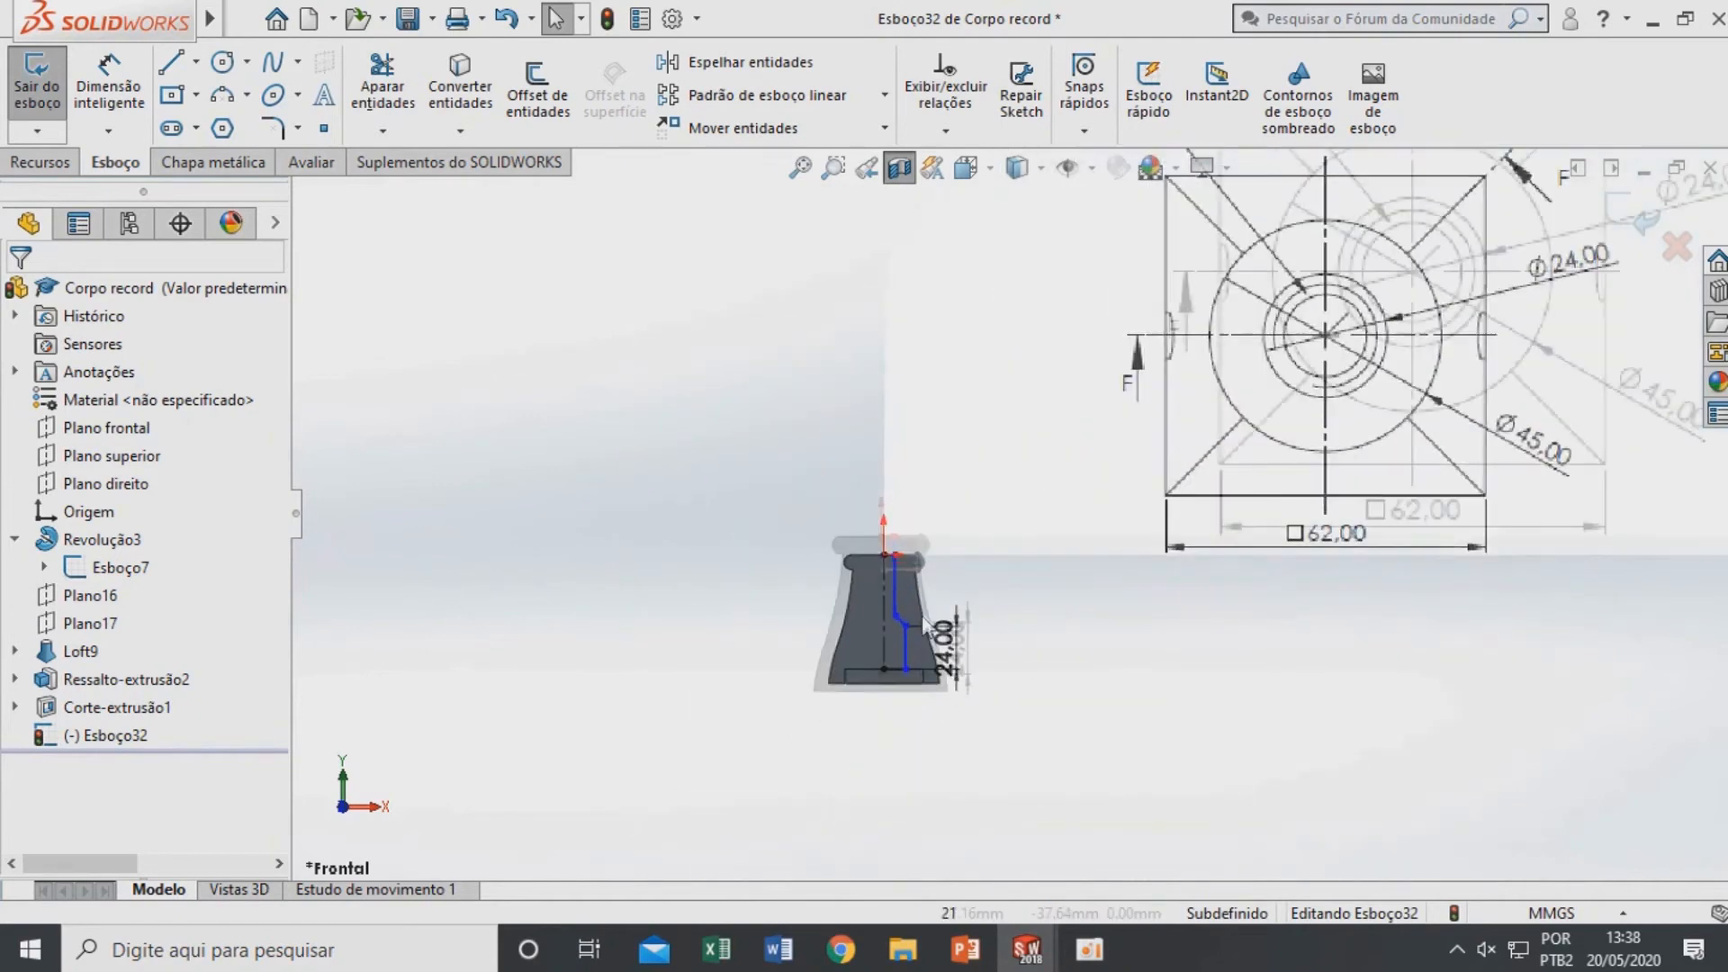
scroll(928, 621, down, 3)
scroll(927, 572, up, 1)
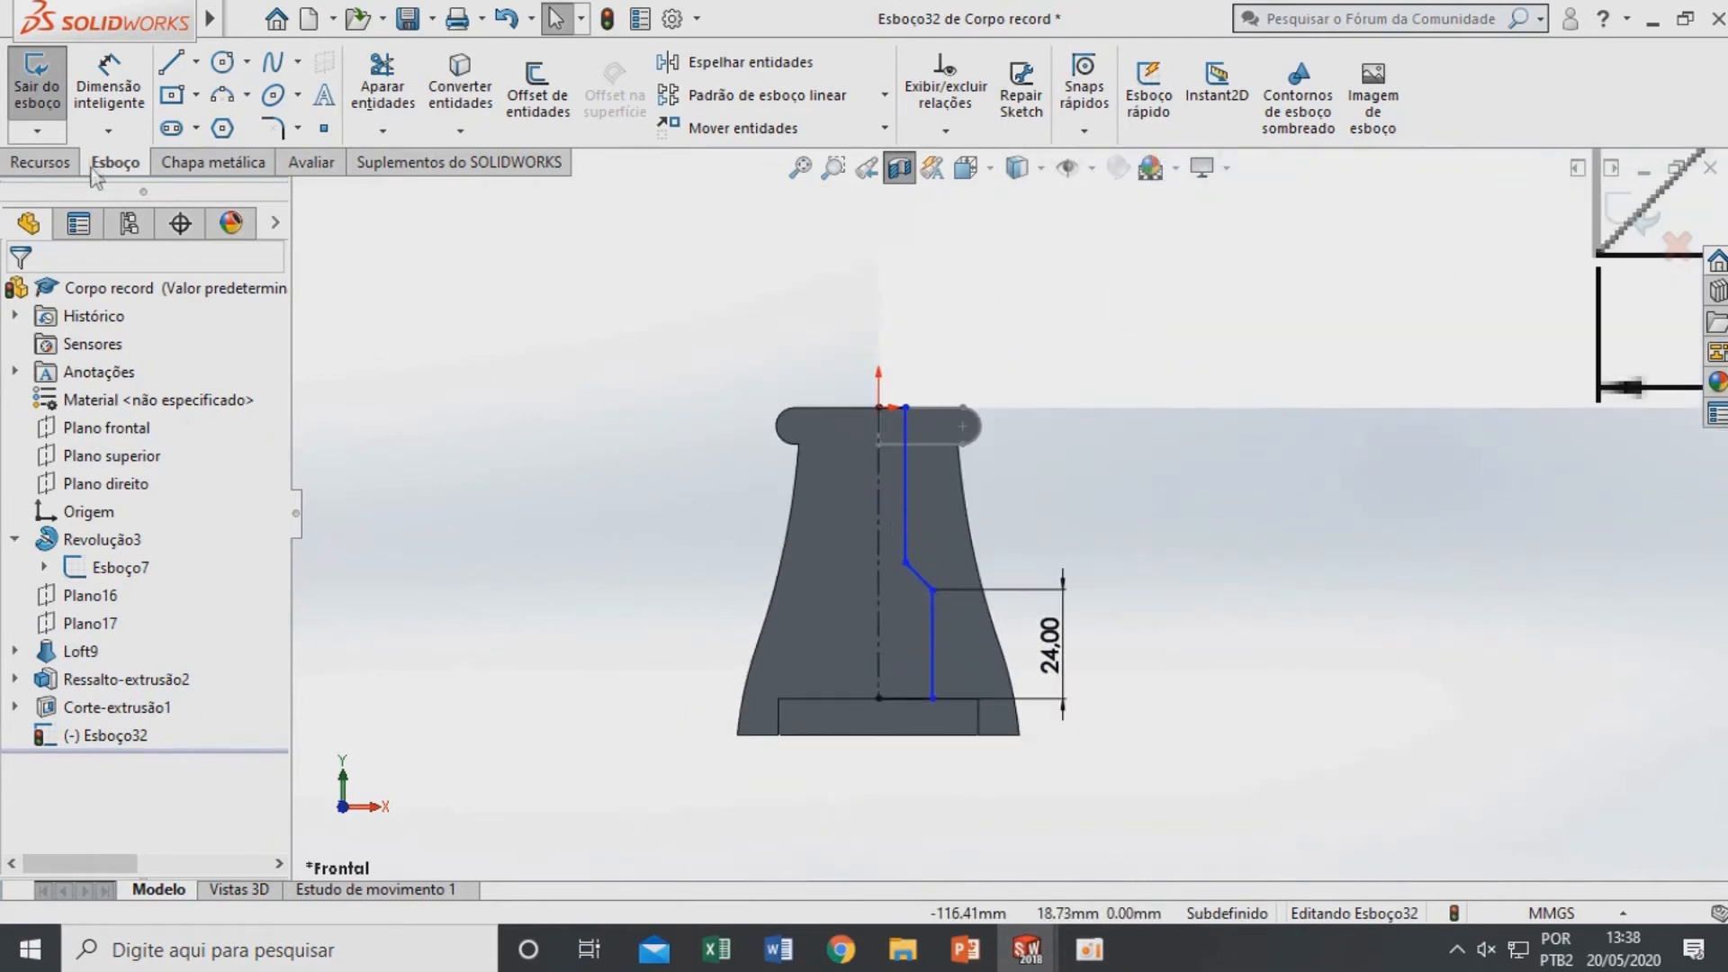
click(93, 78)
scroll(761, 509, down, 2)
click(970, 494)
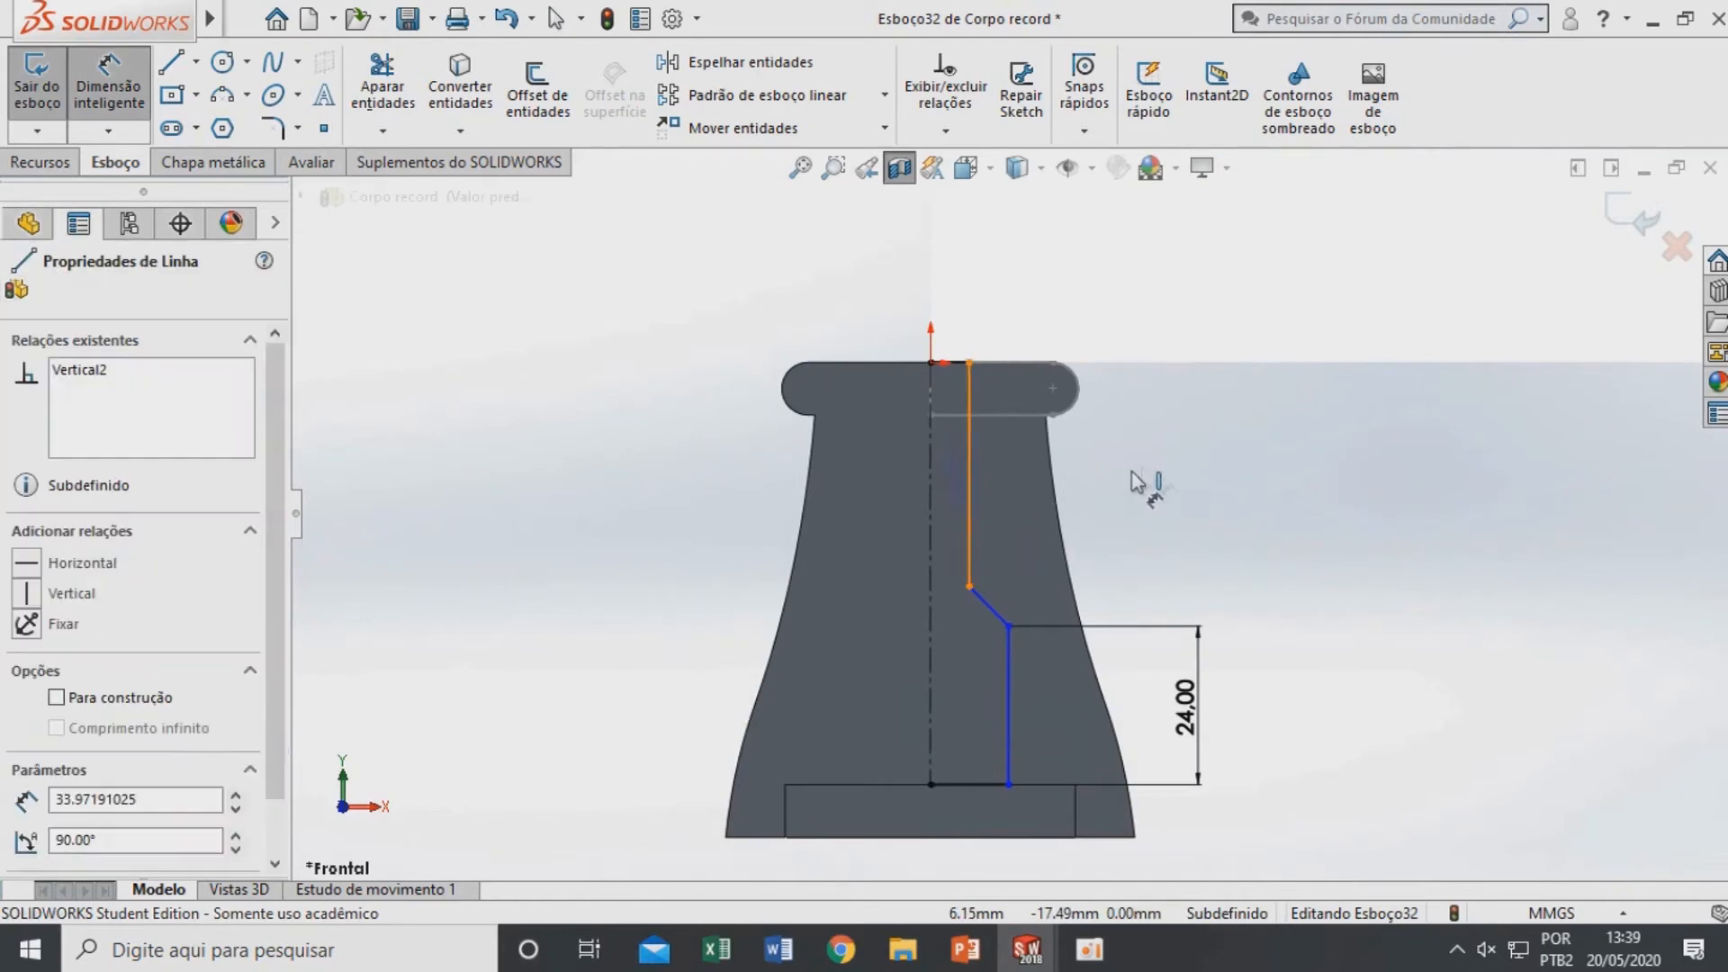
click(1151, 478)
key(Return)
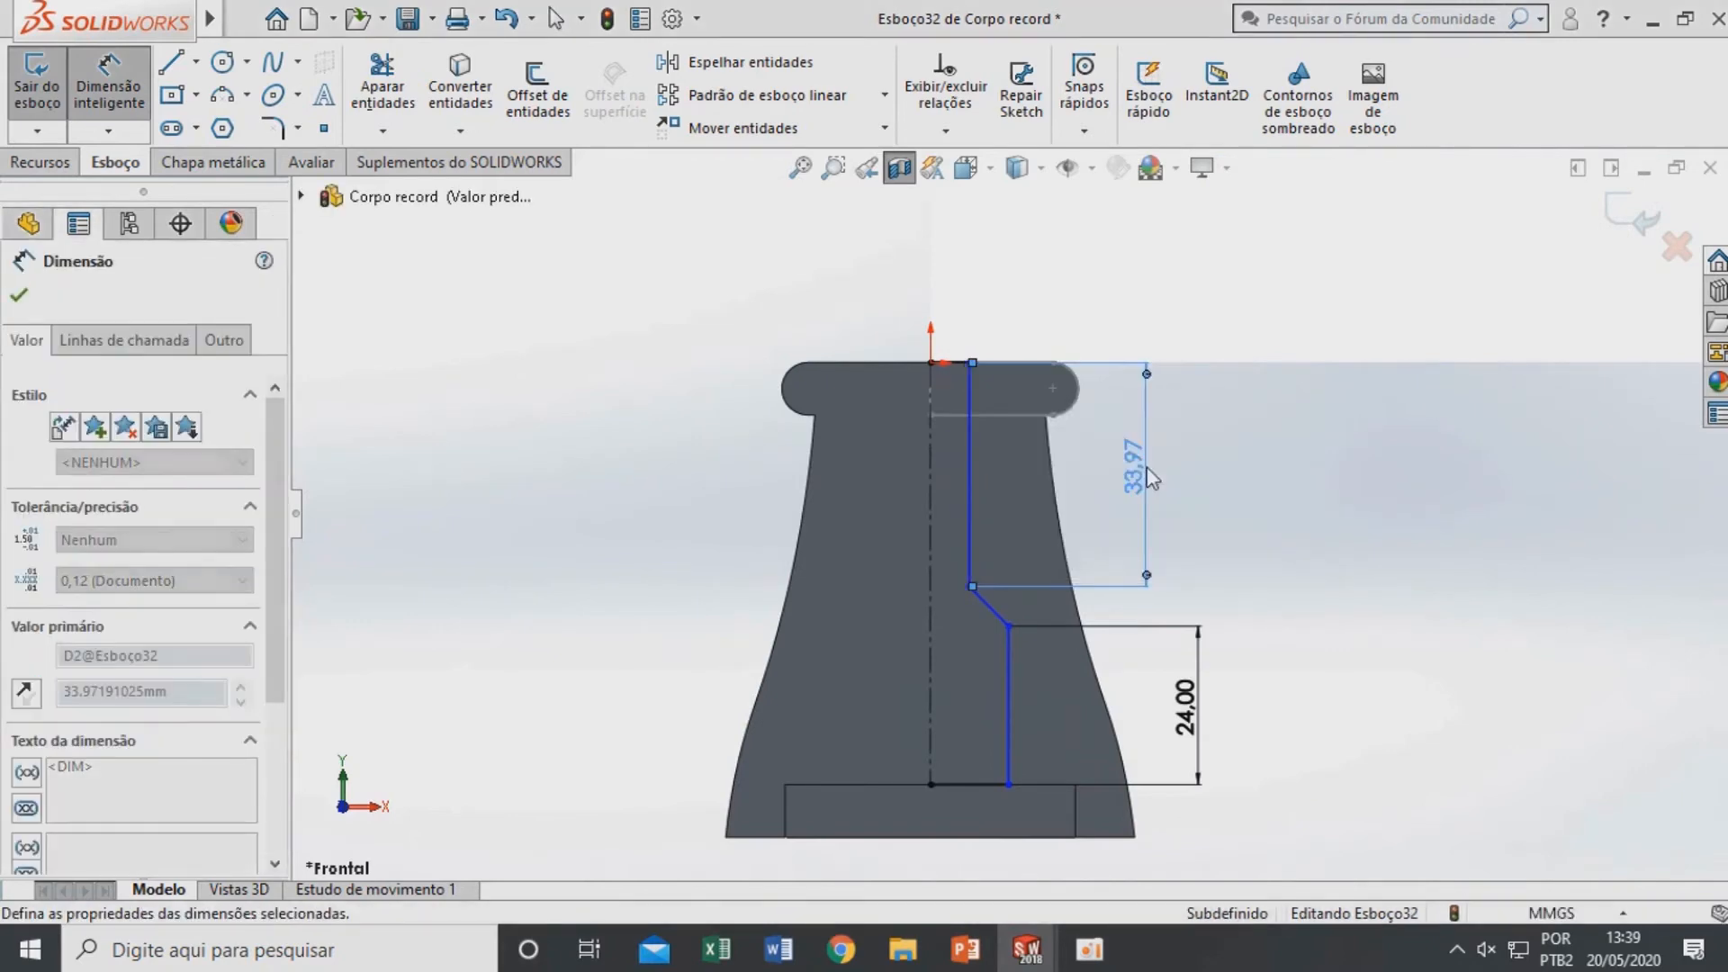
scroll(1023, 591, down, 3)
key(Escape)
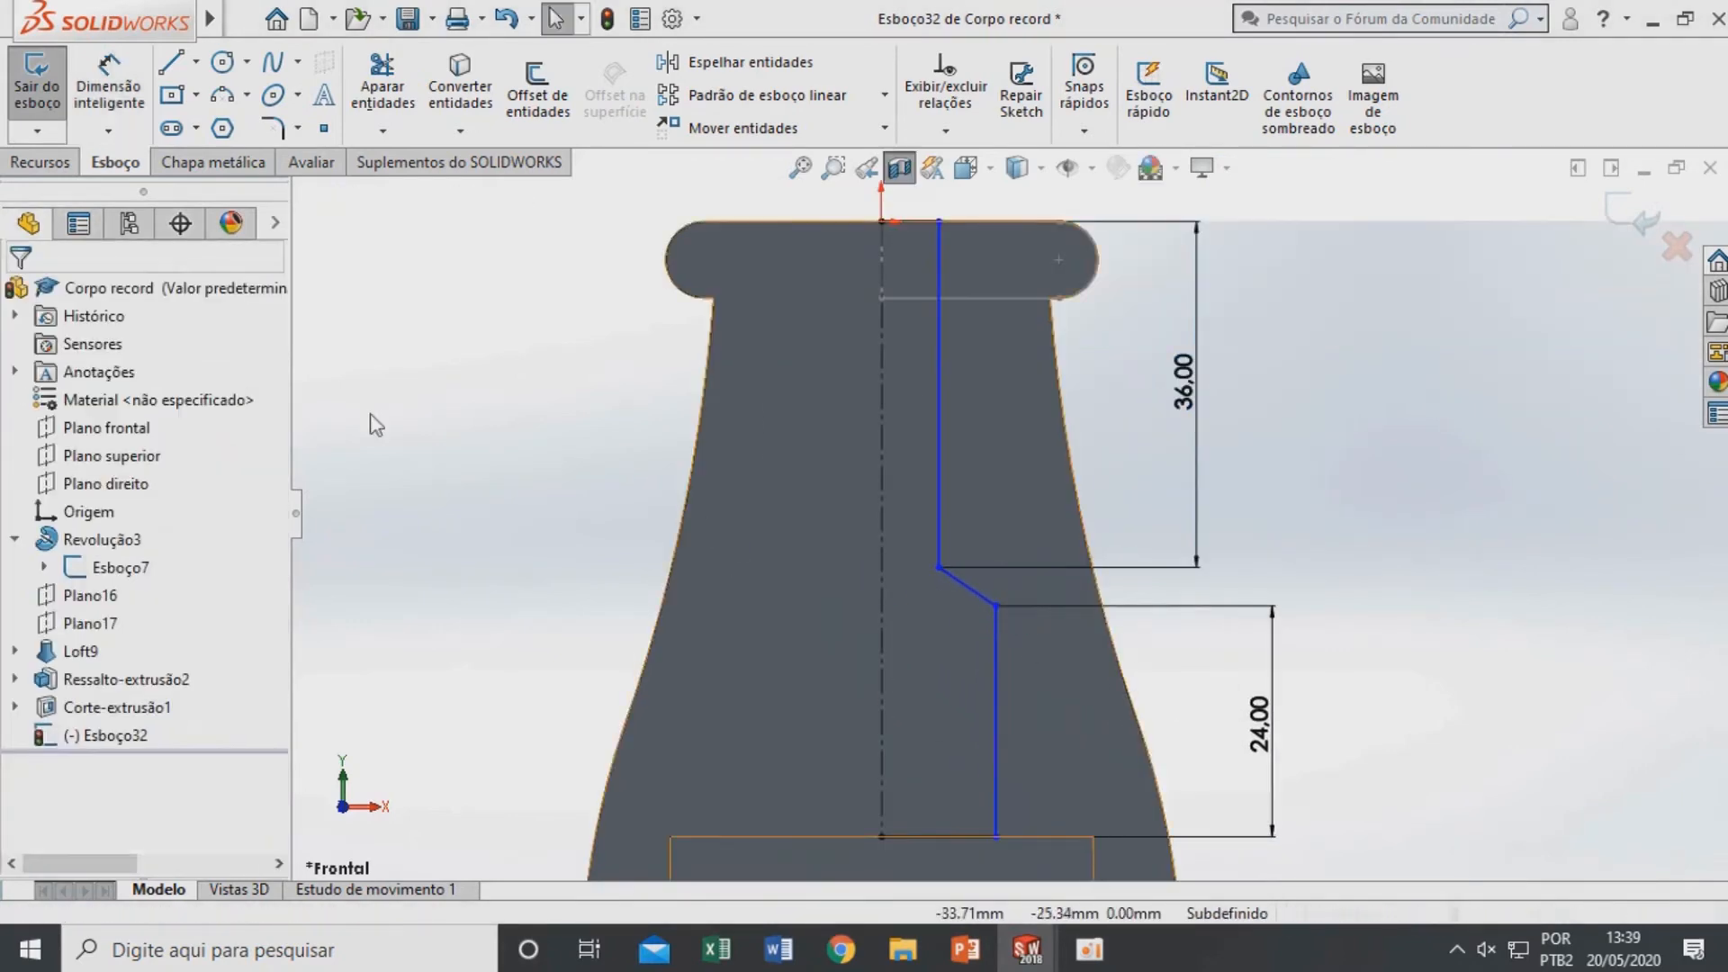
Try to dimension the vertical distance between the two endpoints of the sloped line in the bore profile
click(108, 85)
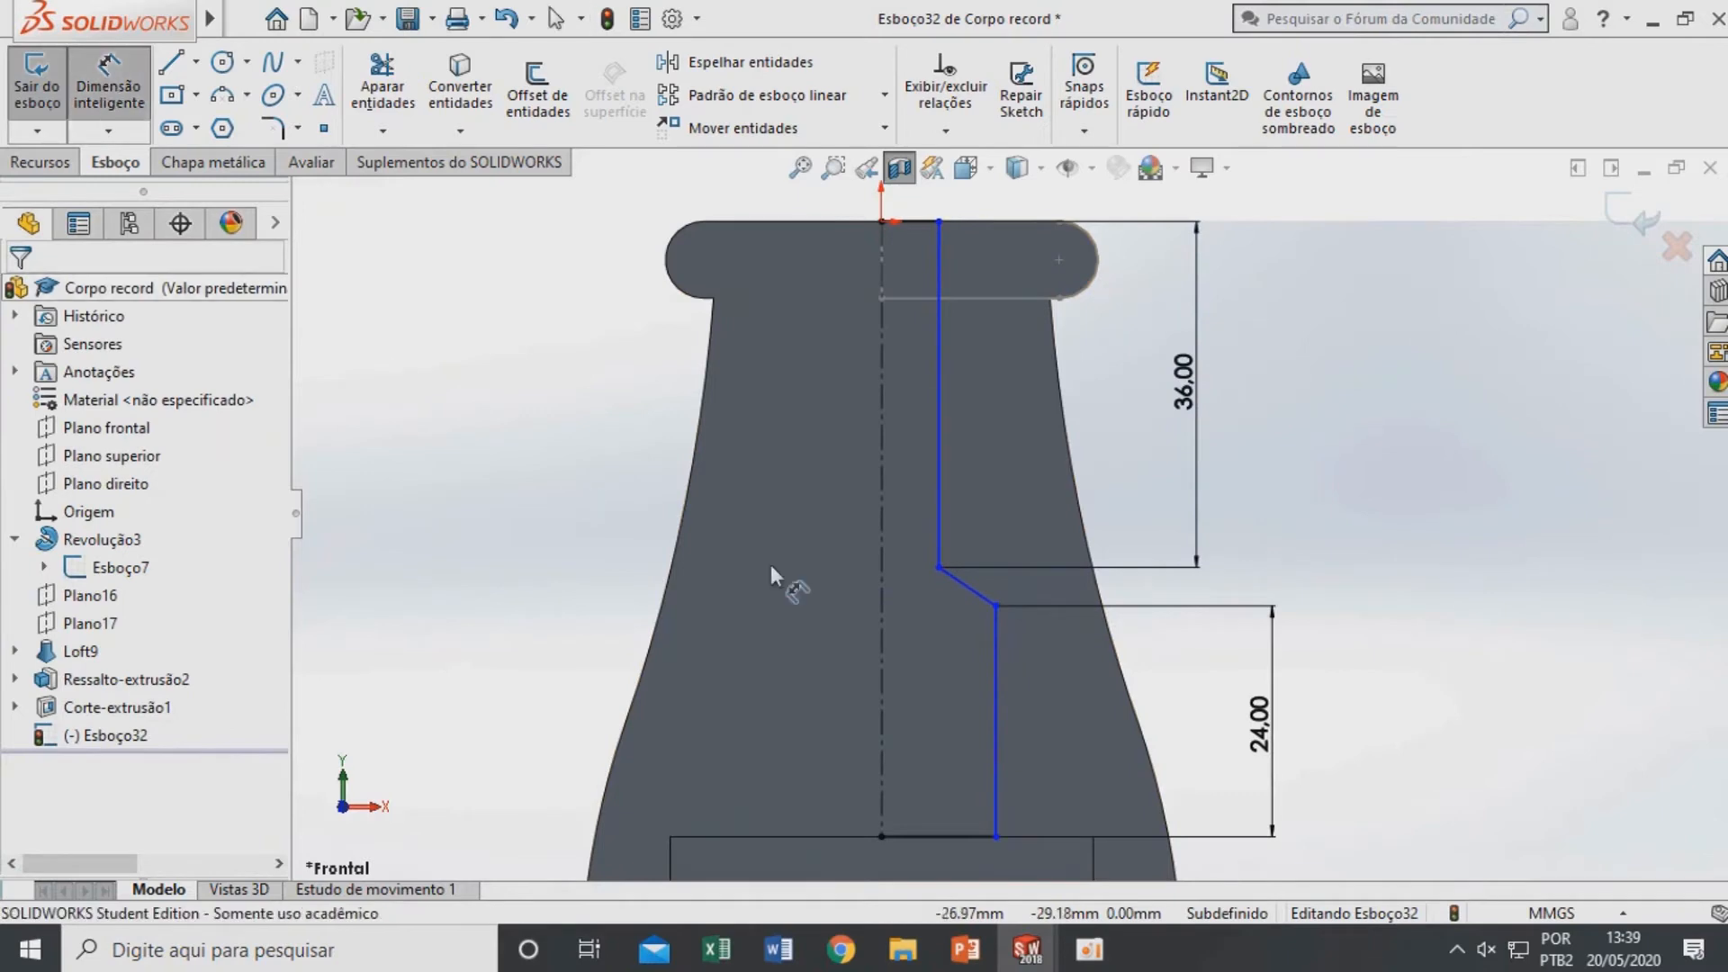
click(996, 607)
click(937, 568)
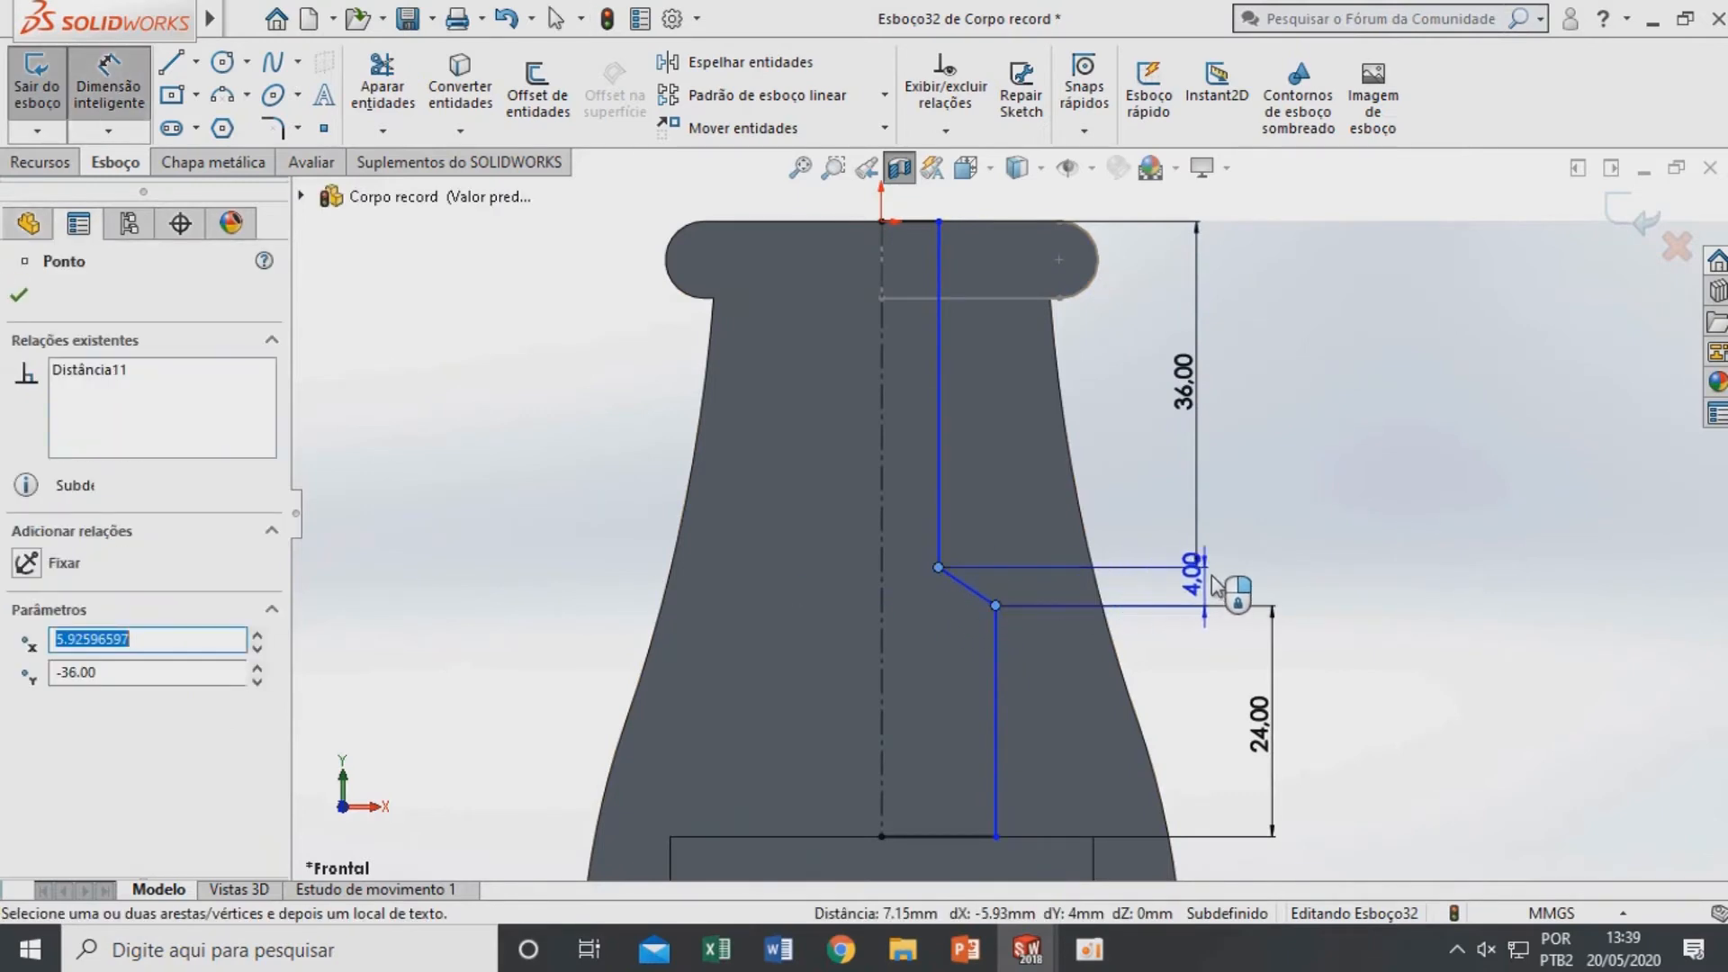
click(1270, 583)
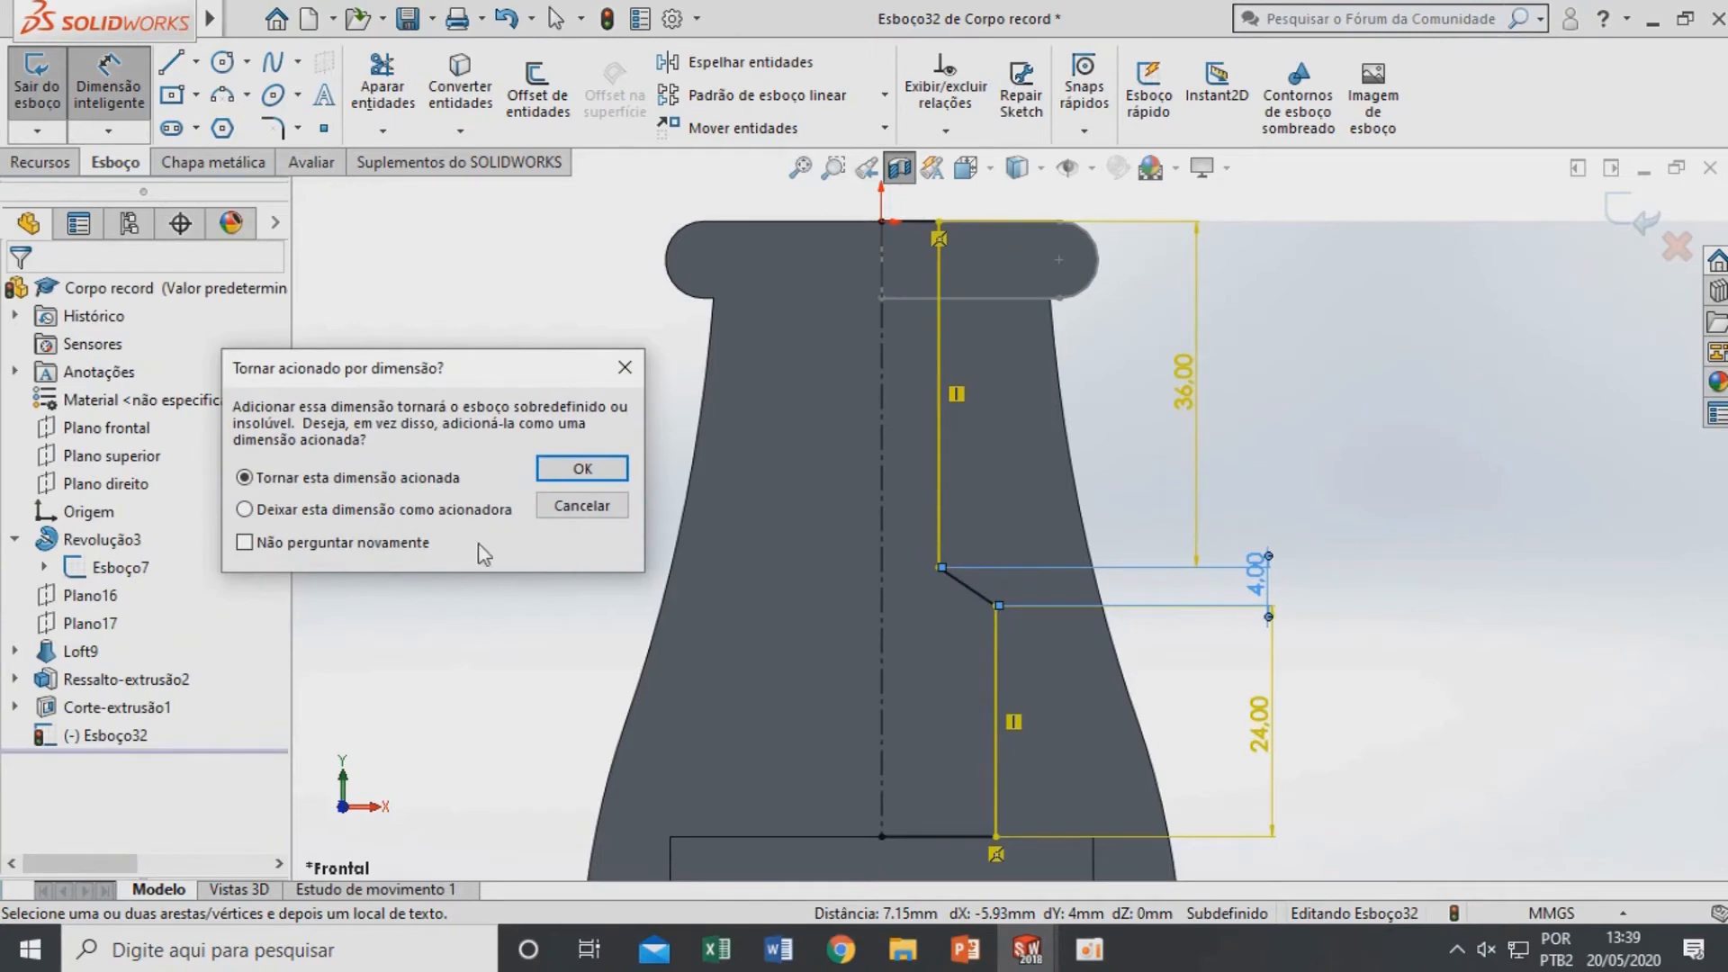
click(609, 465)
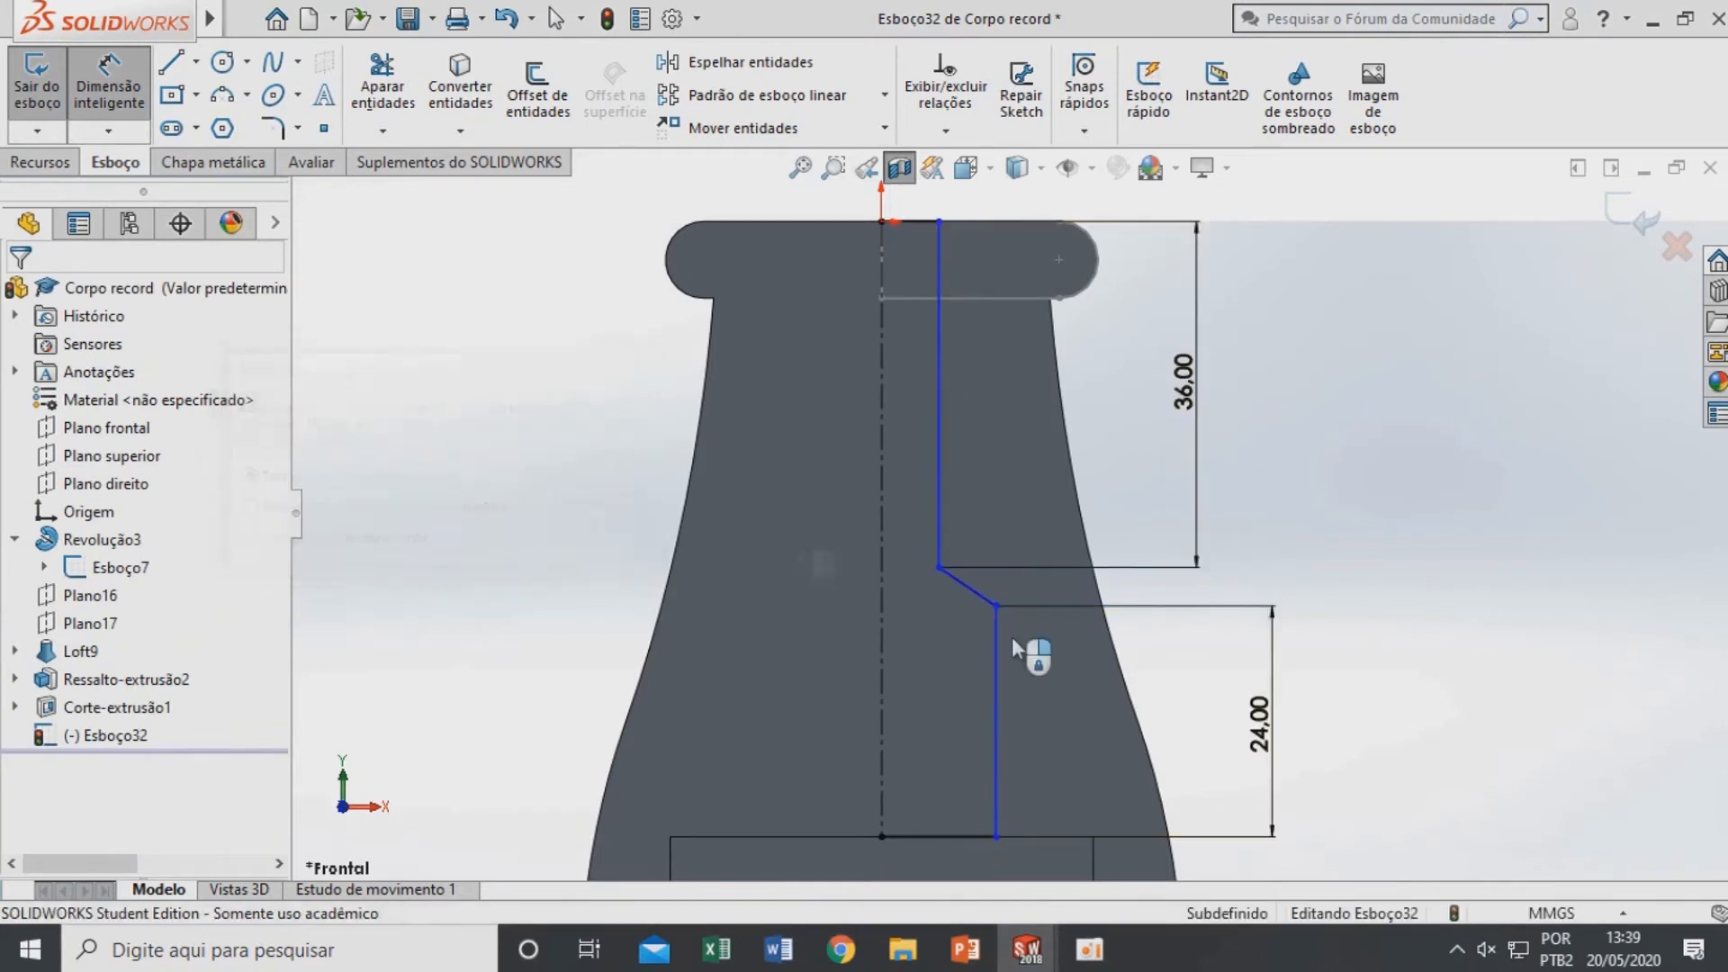
click(995, 607)
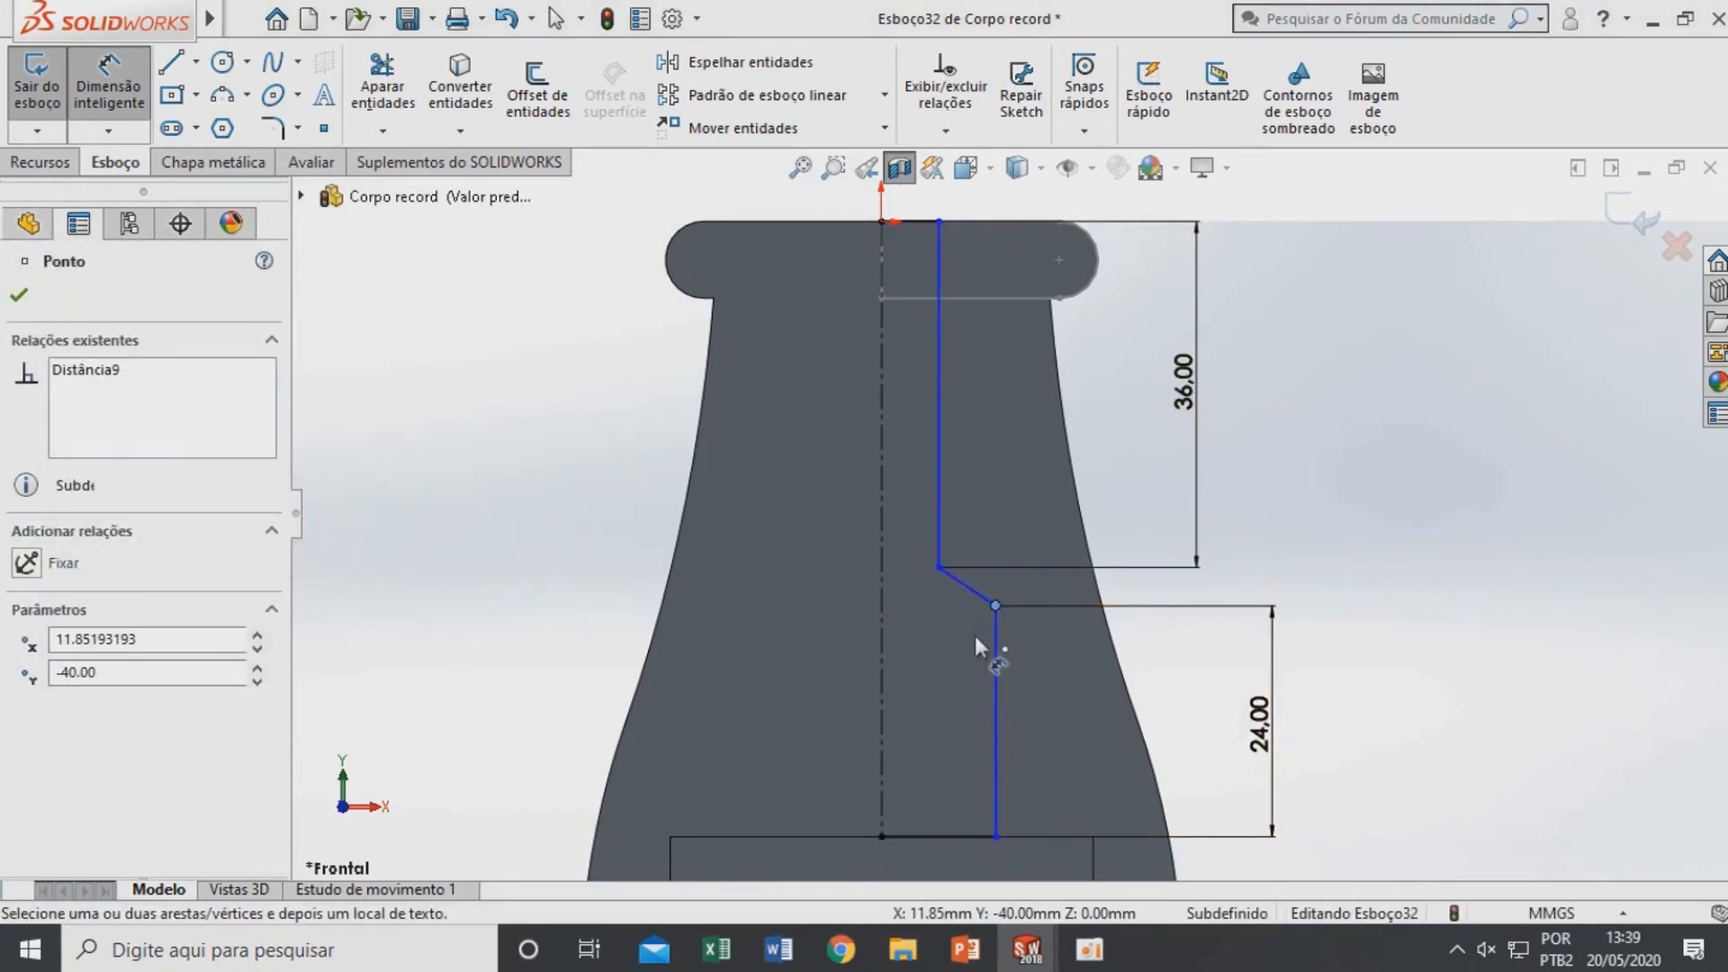
key(Escape)
key(Escape)
Delete the 36 mm dimension and move the sloped line's upper endpoint outward to about 8 mm from the centerline
scroll(1062, 504, up, 3)
scroll(1067, 492, down, 1)
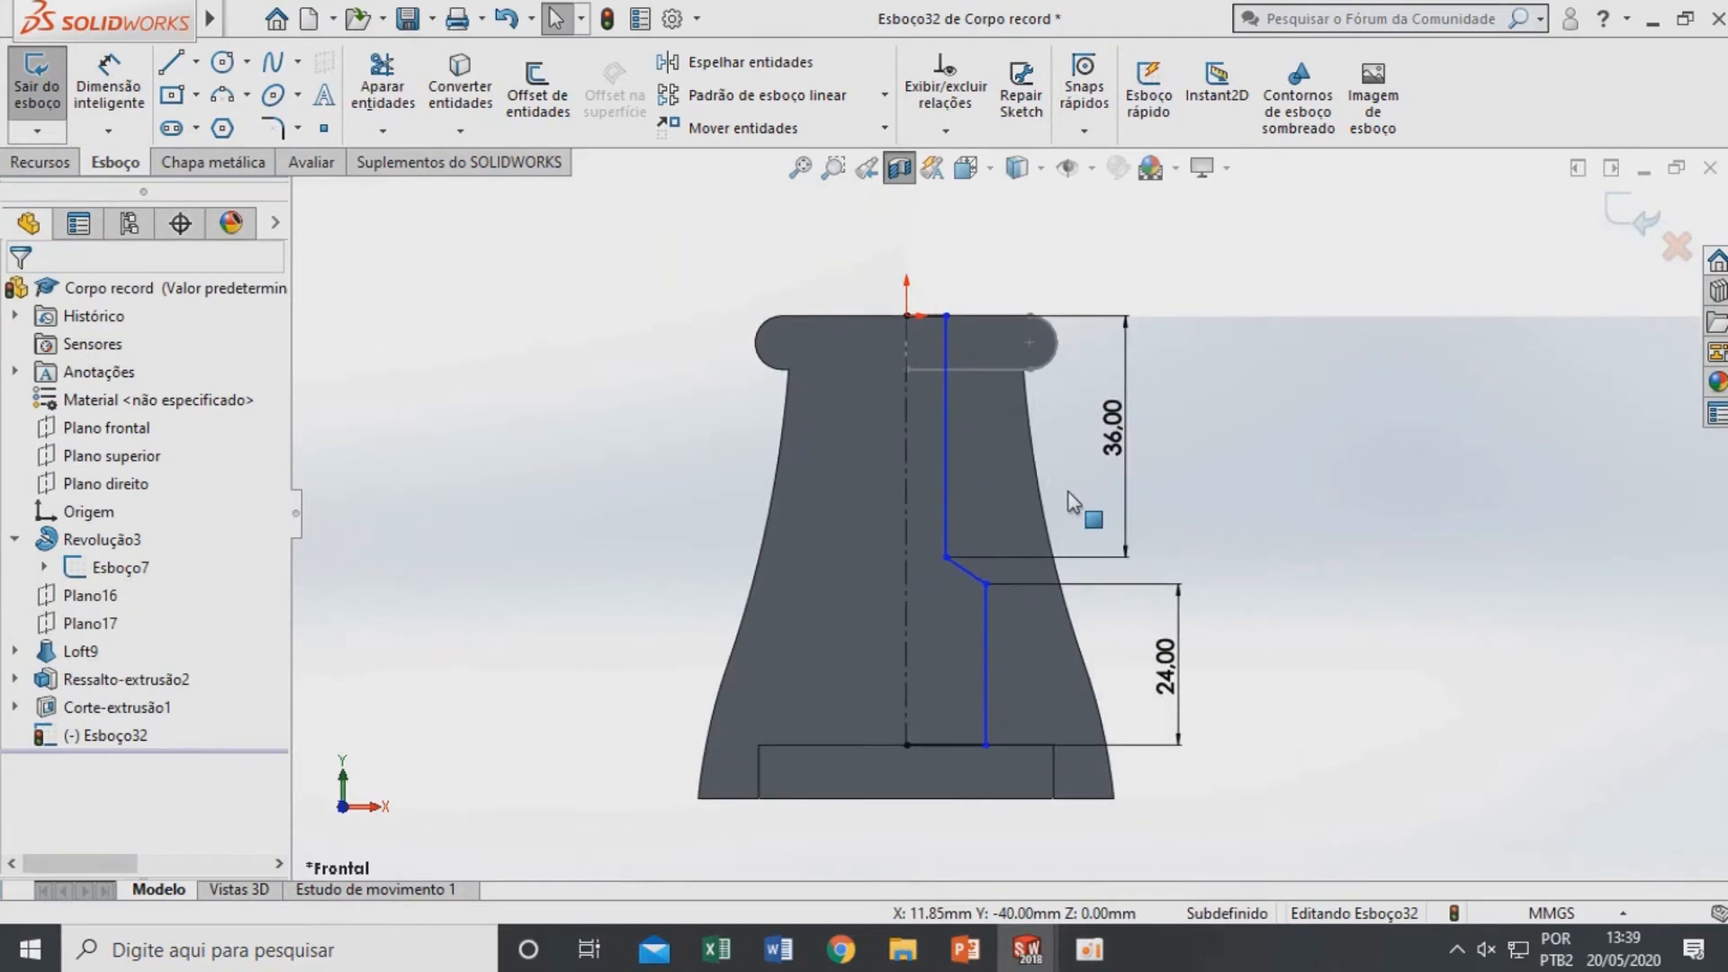
click(1127, 494)
key(Delete)
mouse_move(947, 557)
mouse_down()
mouse_move(964, 542)
mouse_move(959, 558)
mouse_up()
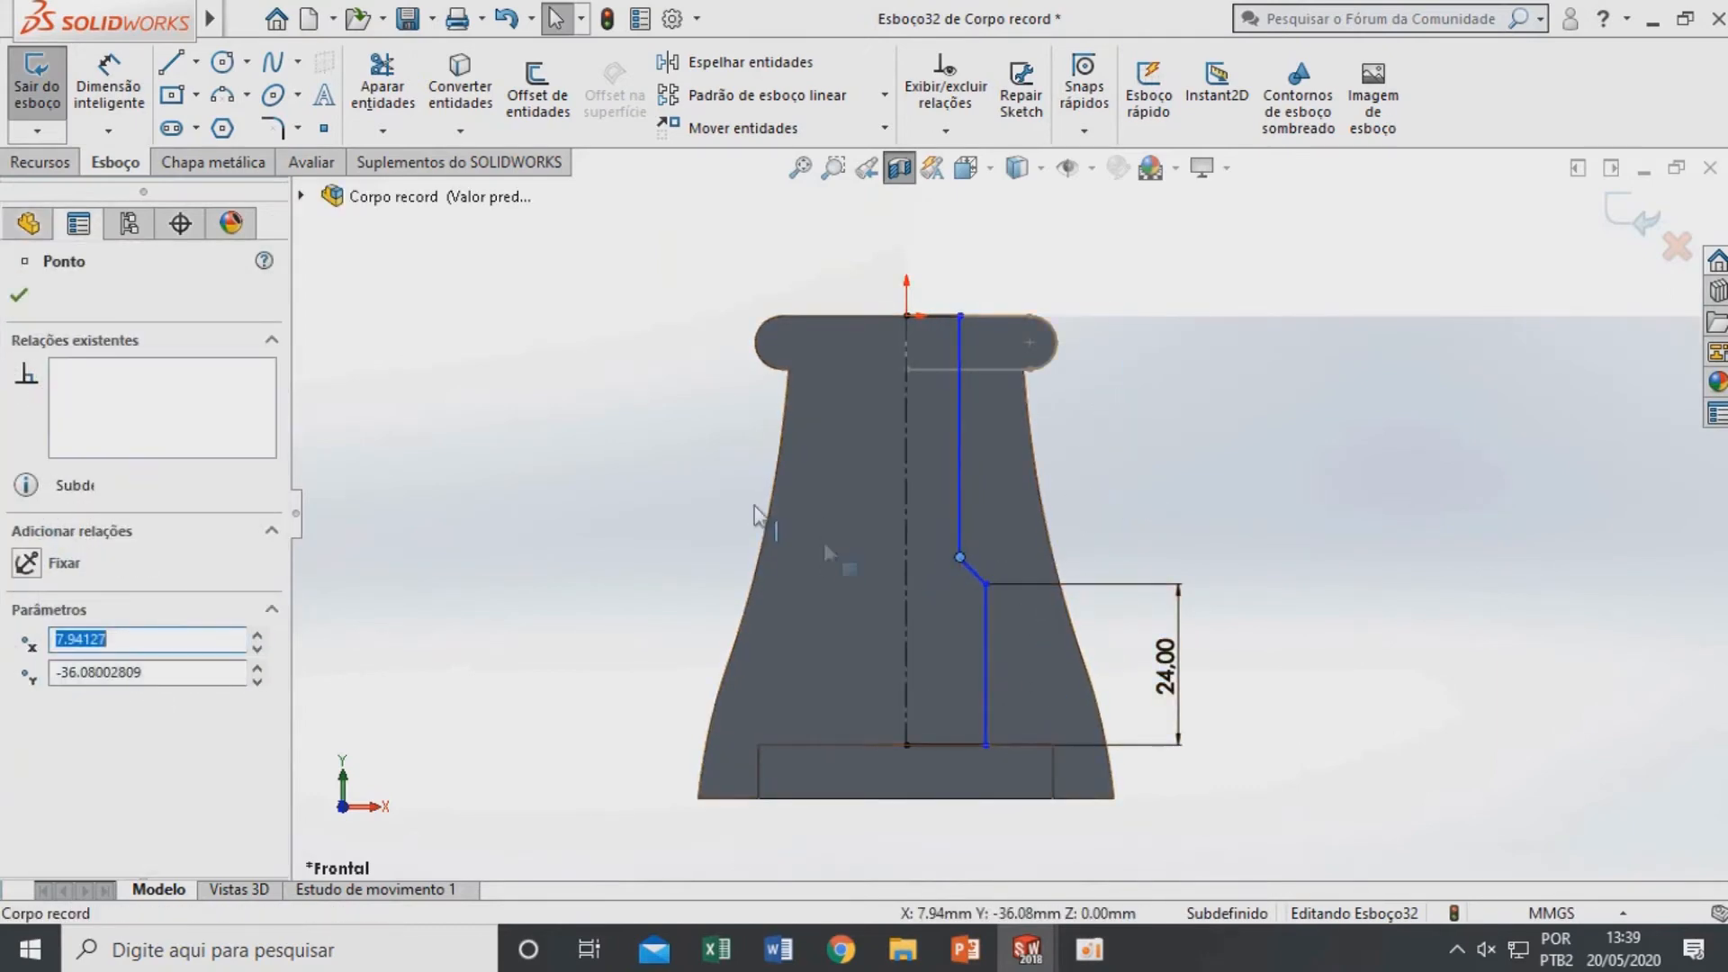
Dimension the angle between the sloped line and the horizontal bottom line of the bore profile at 45°
click(108, 90)
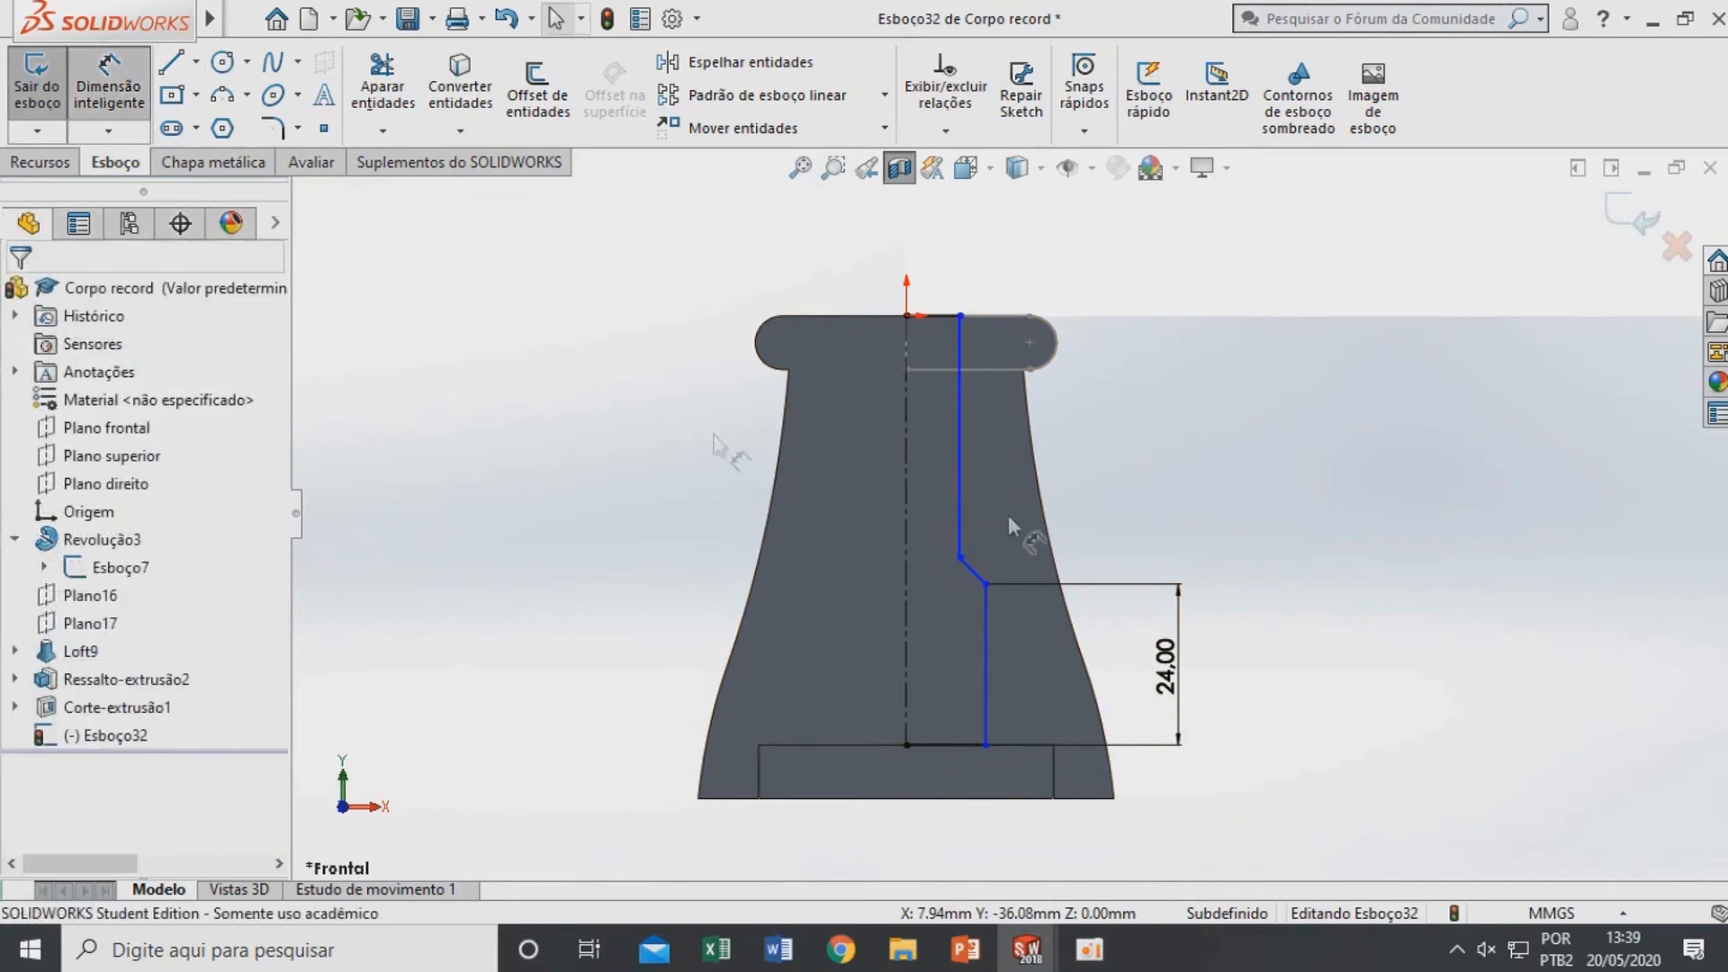
click(972, 570)
click(906, 714)
click(817, 632)
text(45)
key(Return)
Dimension the lower bore as a 24 mm diameter across the centerline, as given in the reference drawing
scroll(965, 682, up, 6)
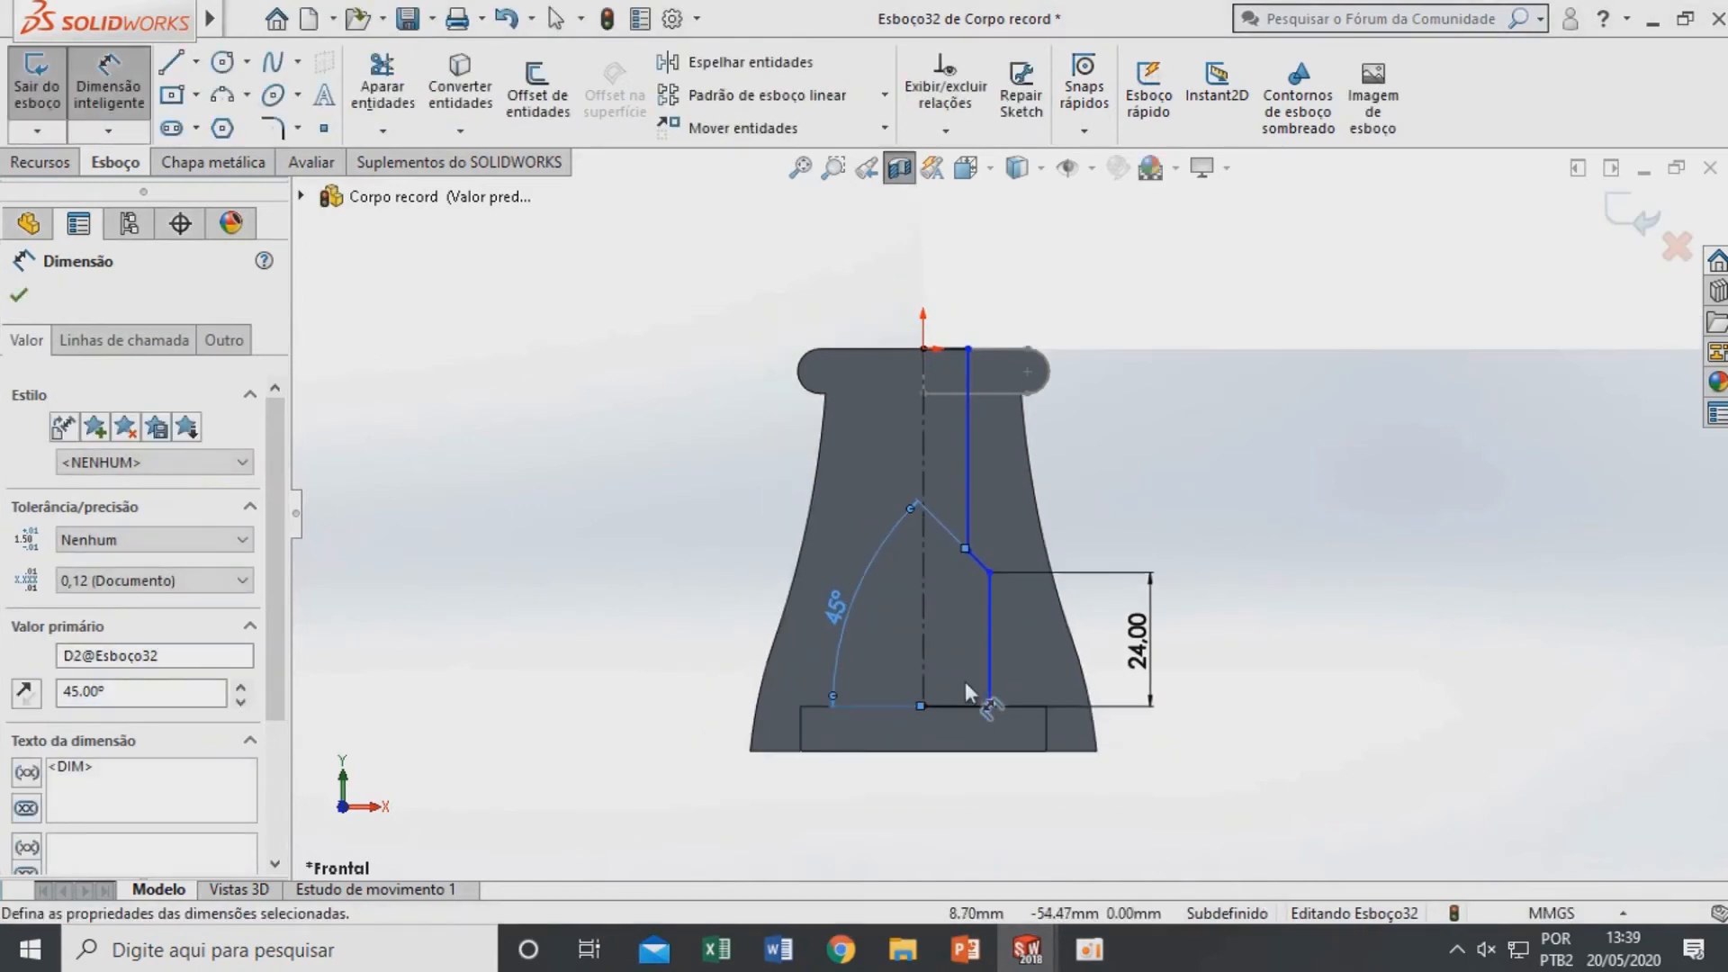
scroll(985, 567, up, 4)
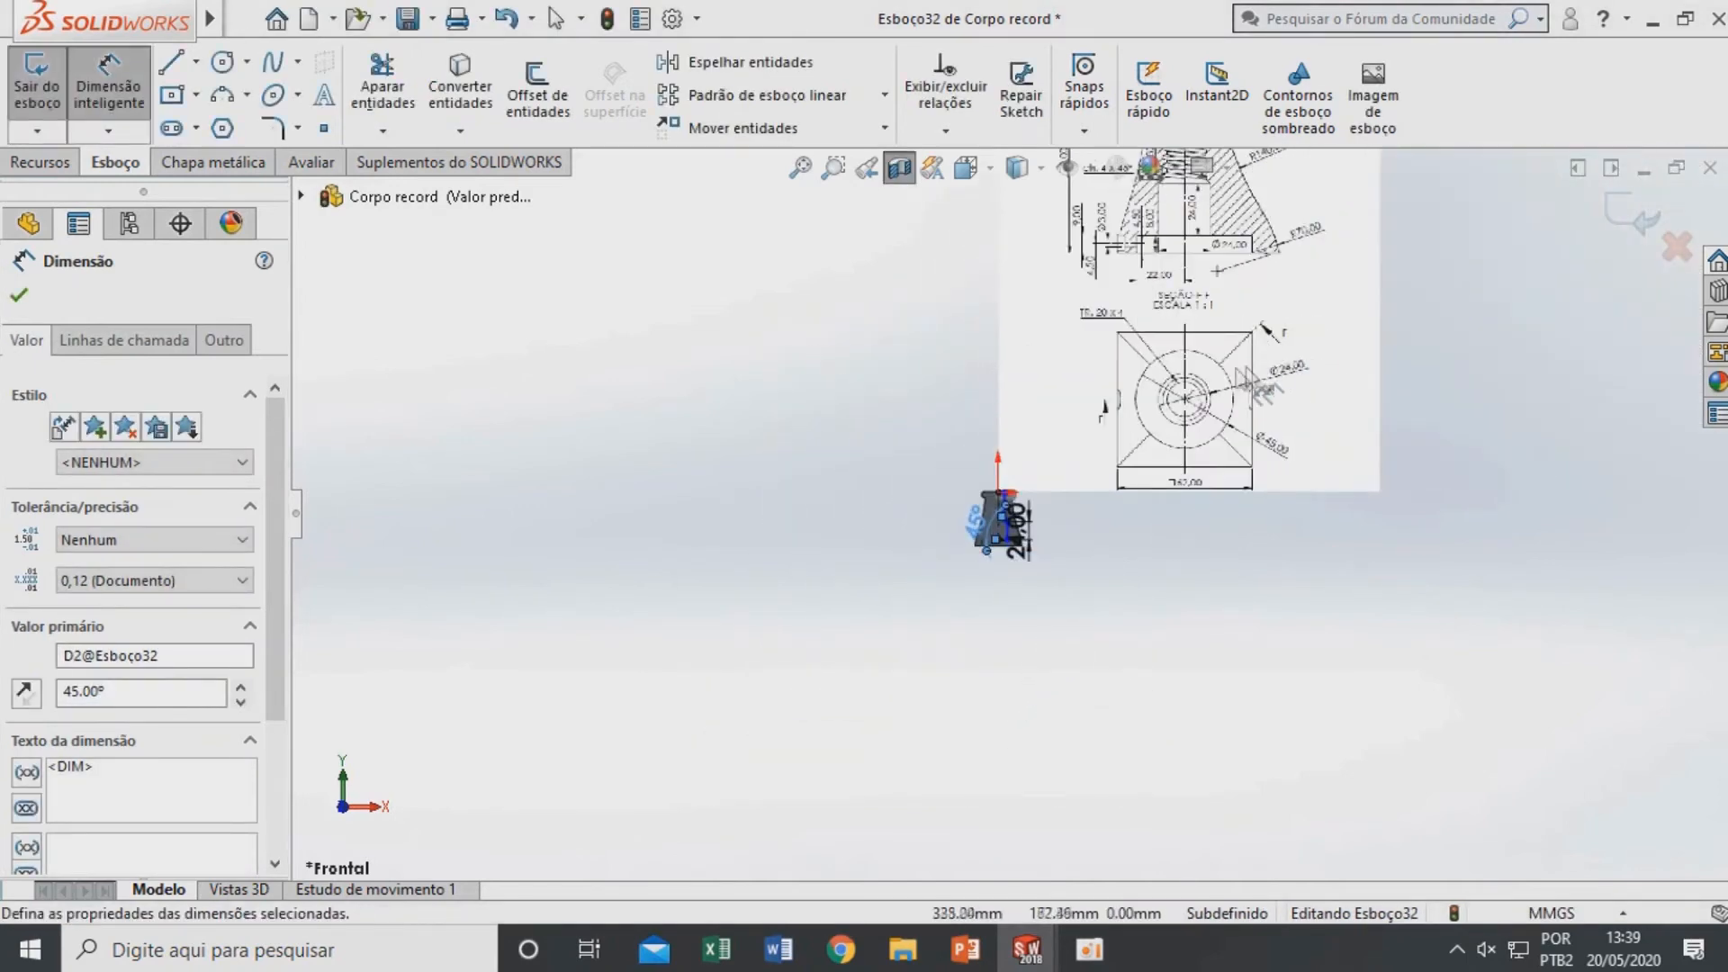
scroll(1041, 405, down, 8)
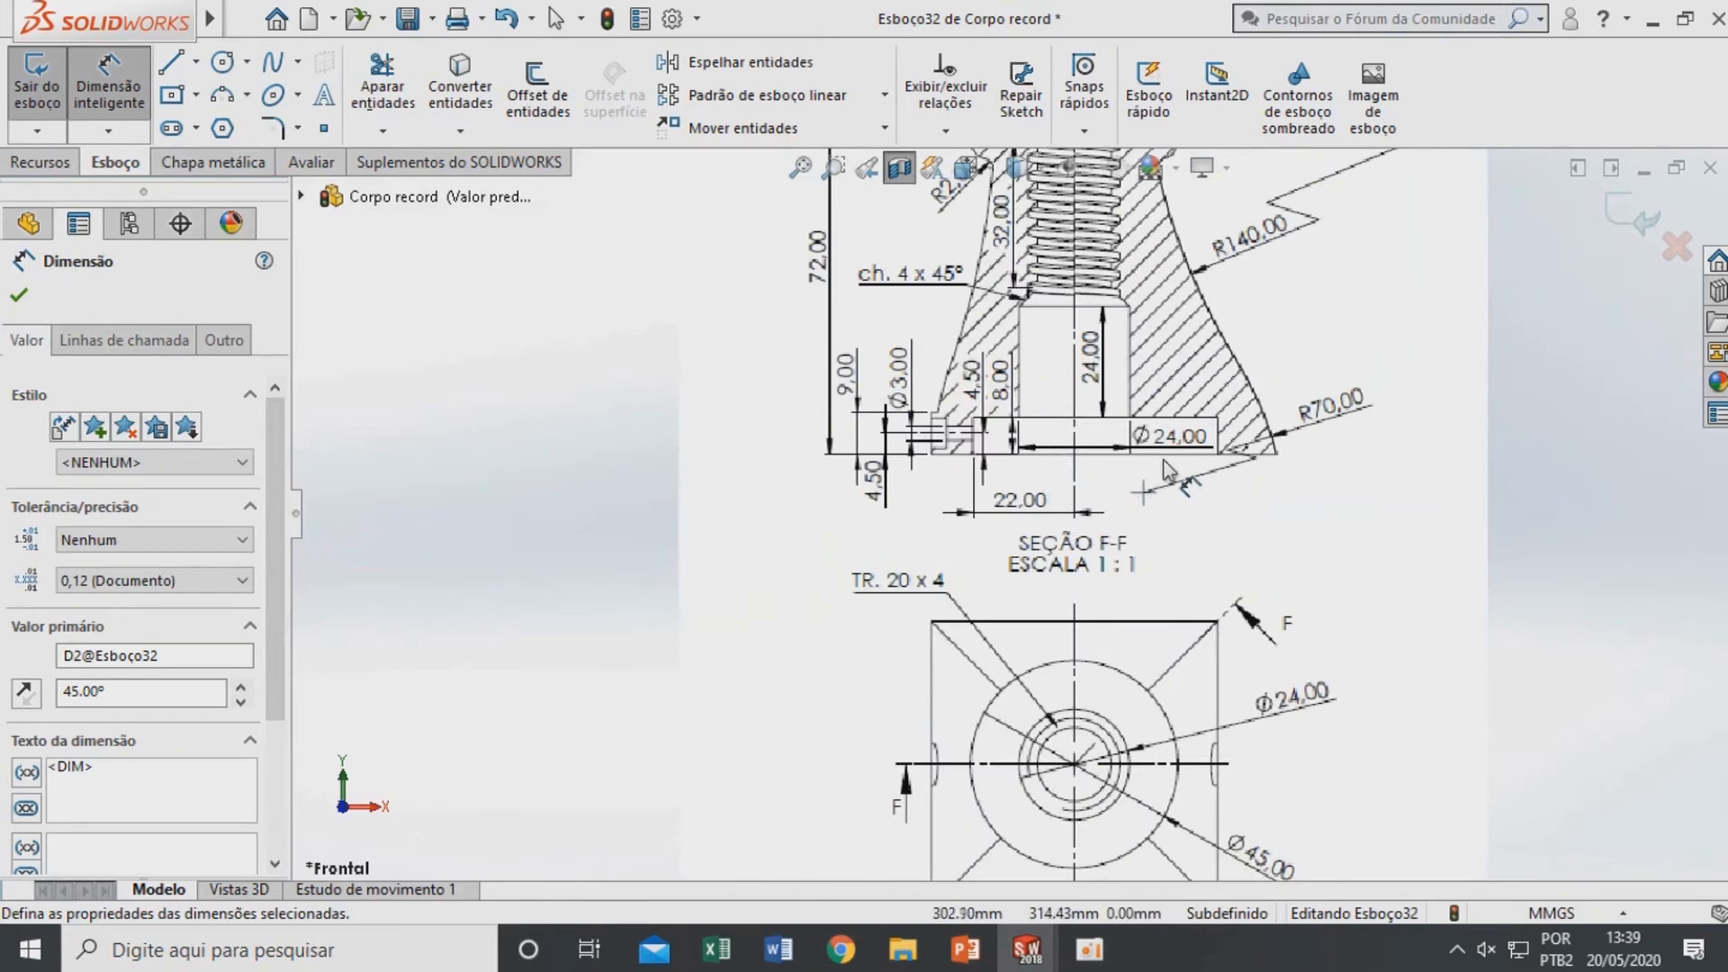
scroll(877, 697, up, 5)
scroll(868, 689, down, 3)
scroll(793, 574, down, 5)
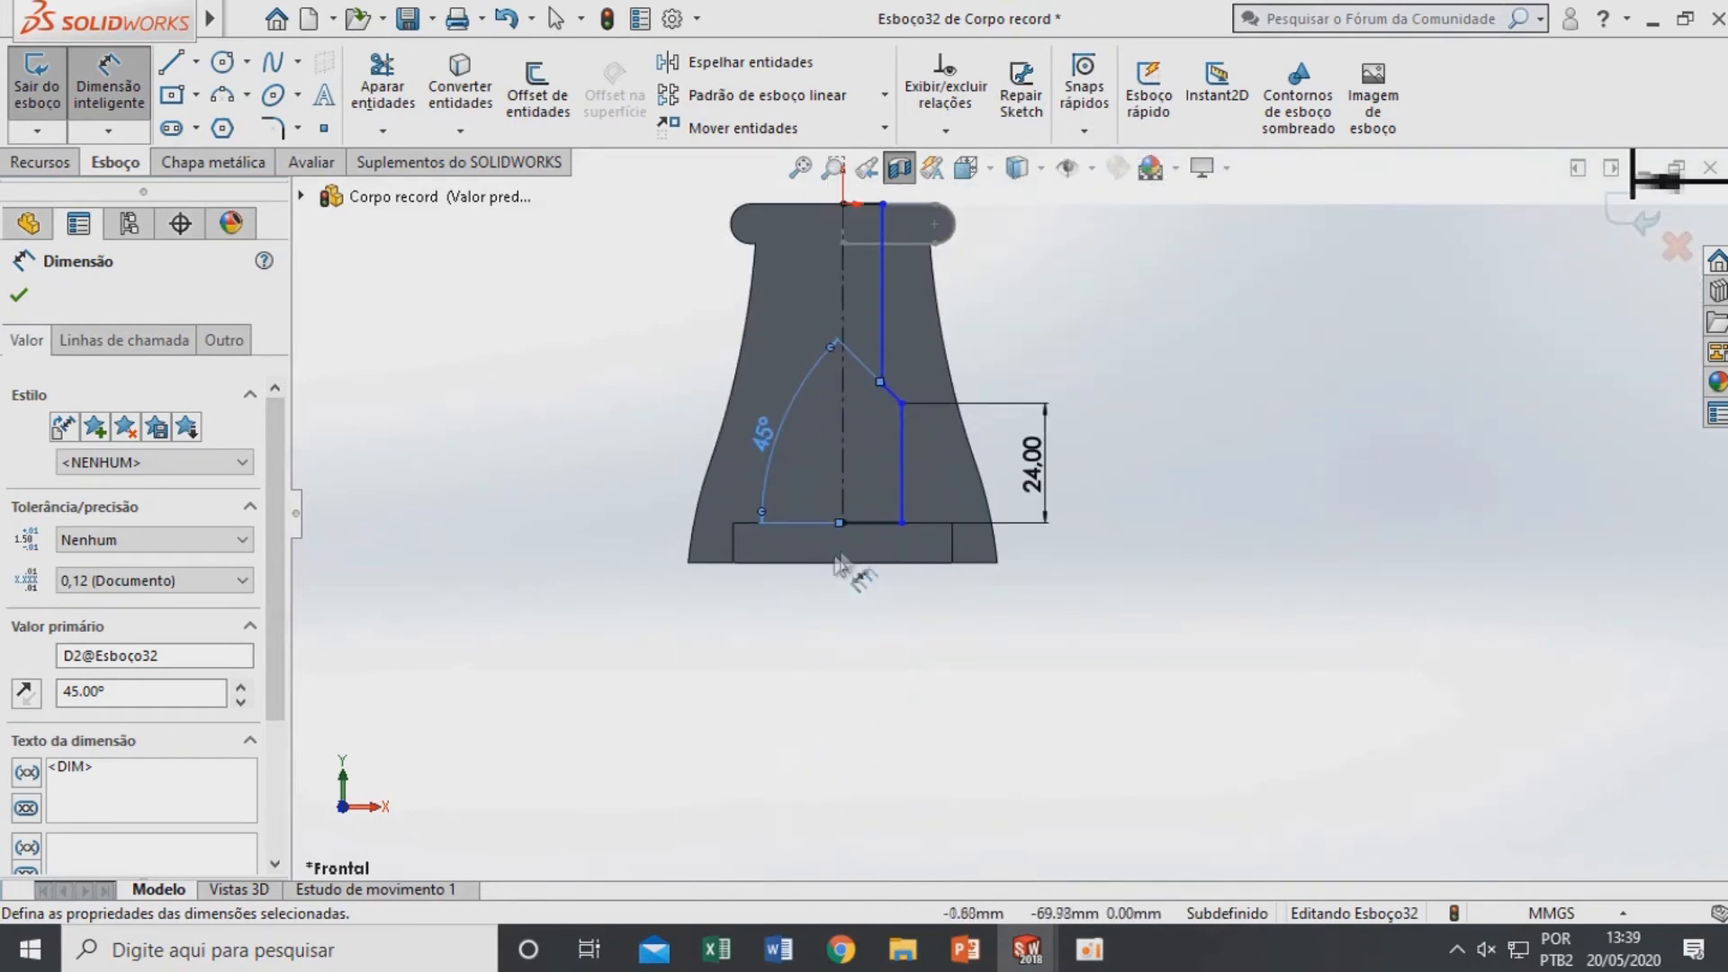
click(902, 482)
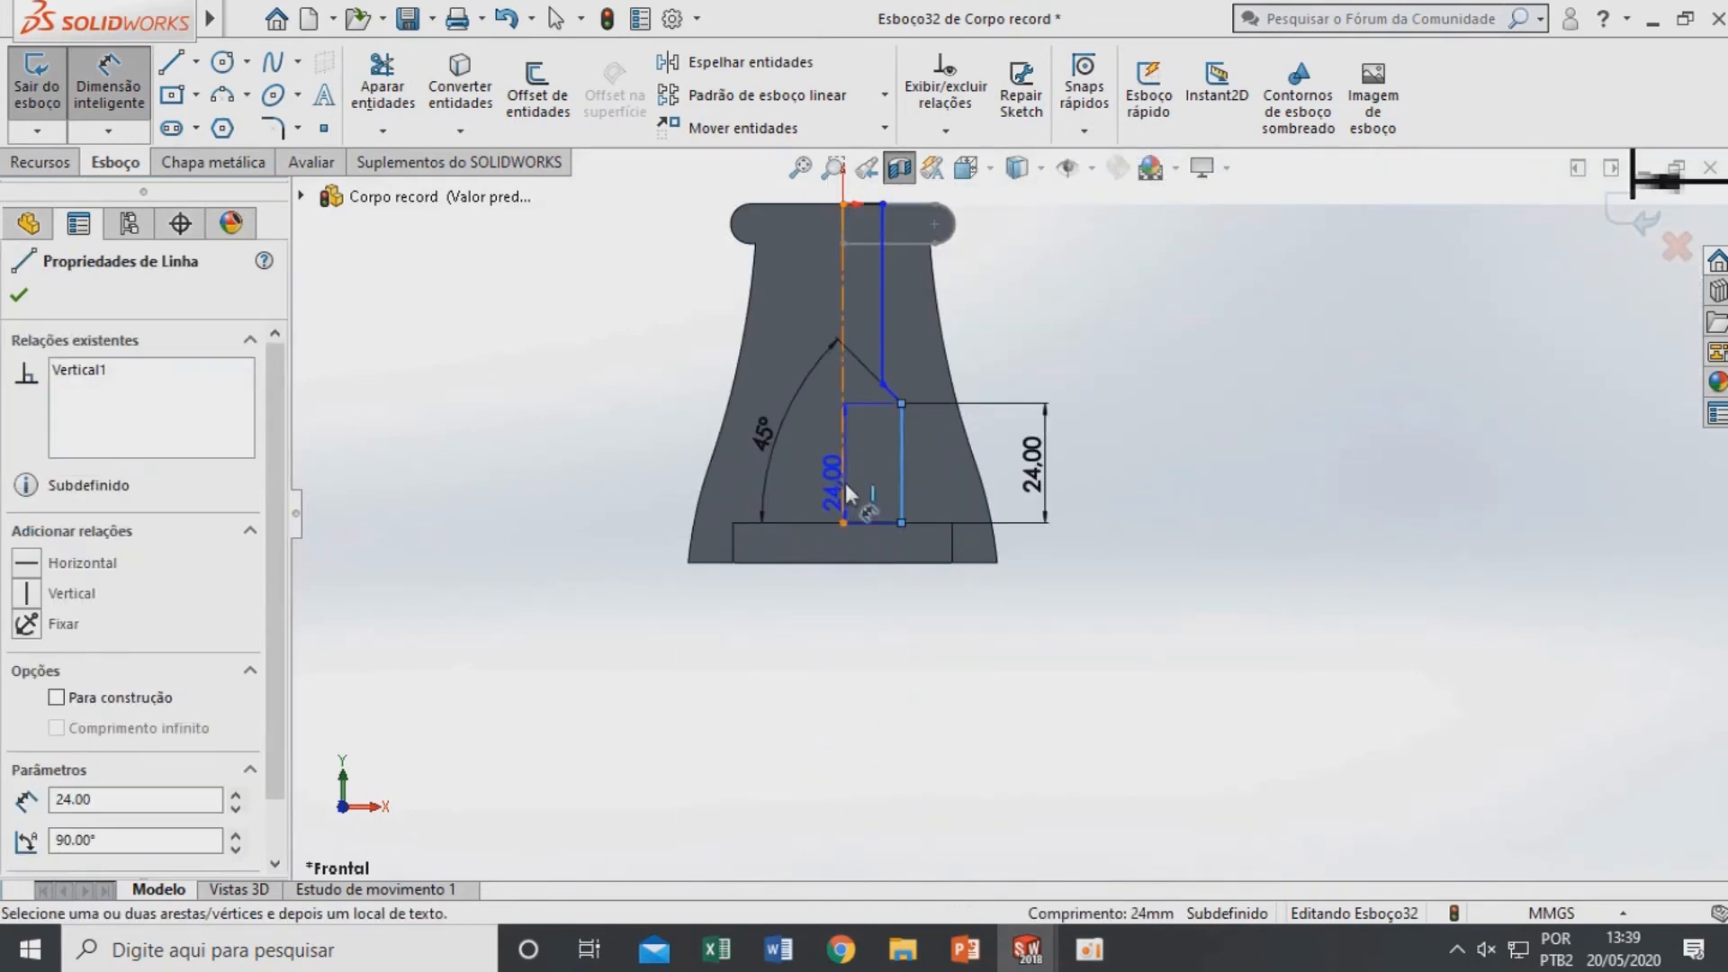
click(845, 494)
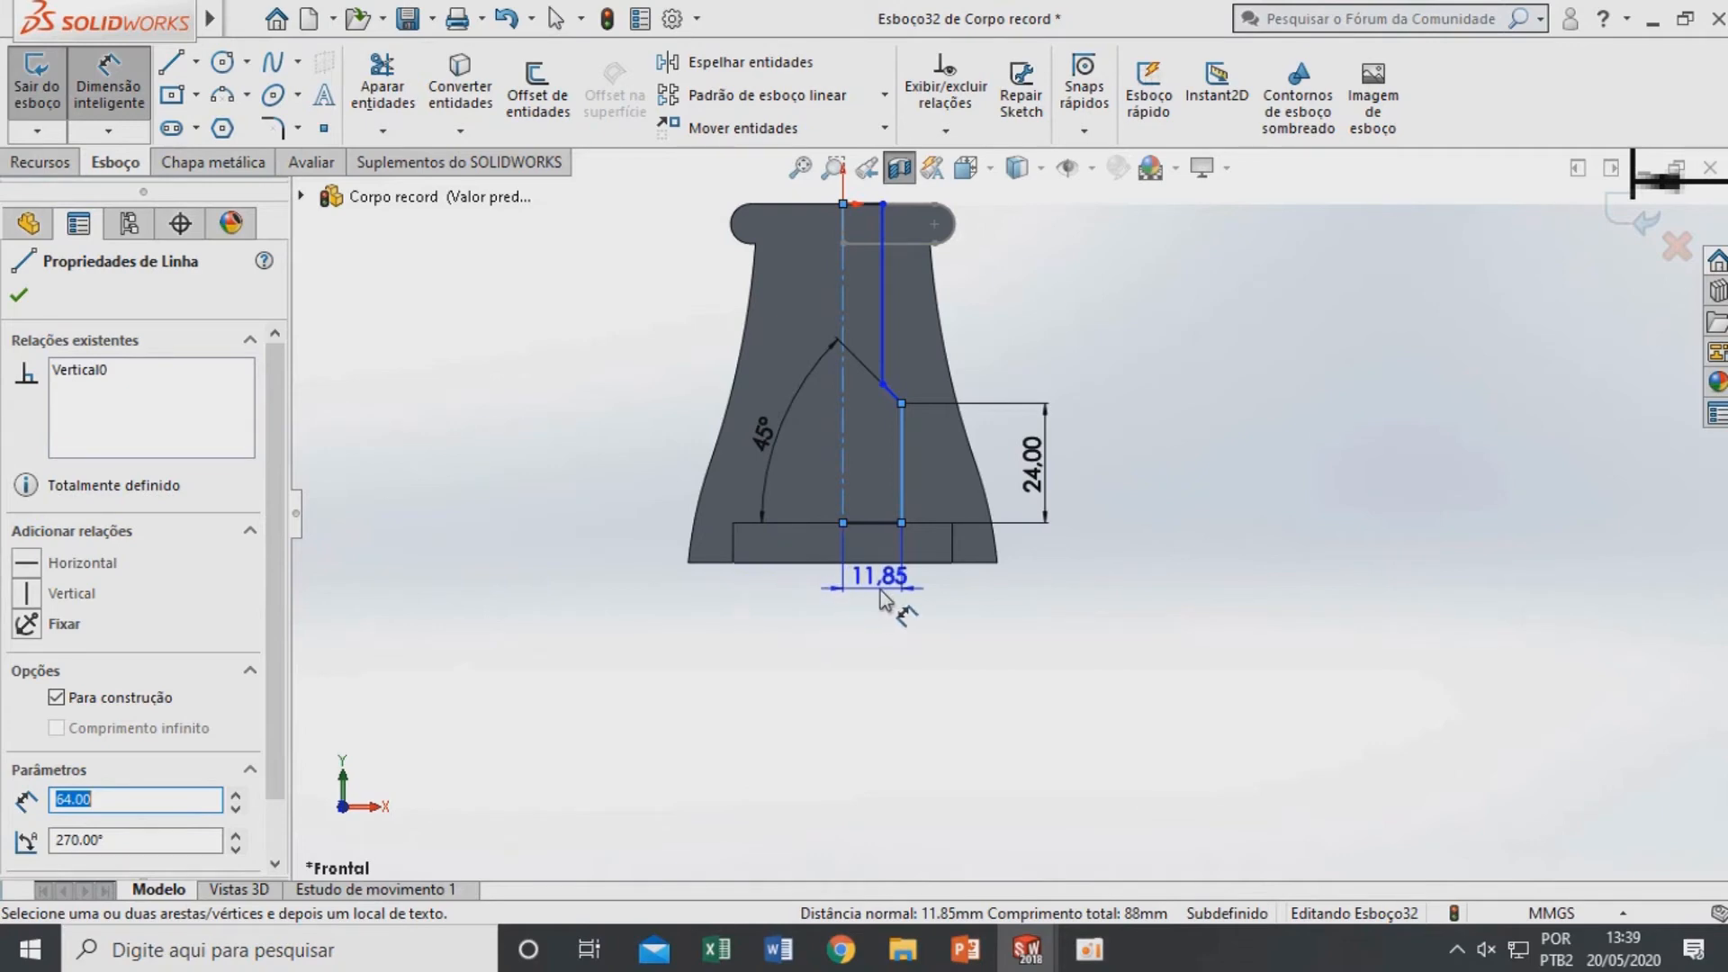
click(704, 611)
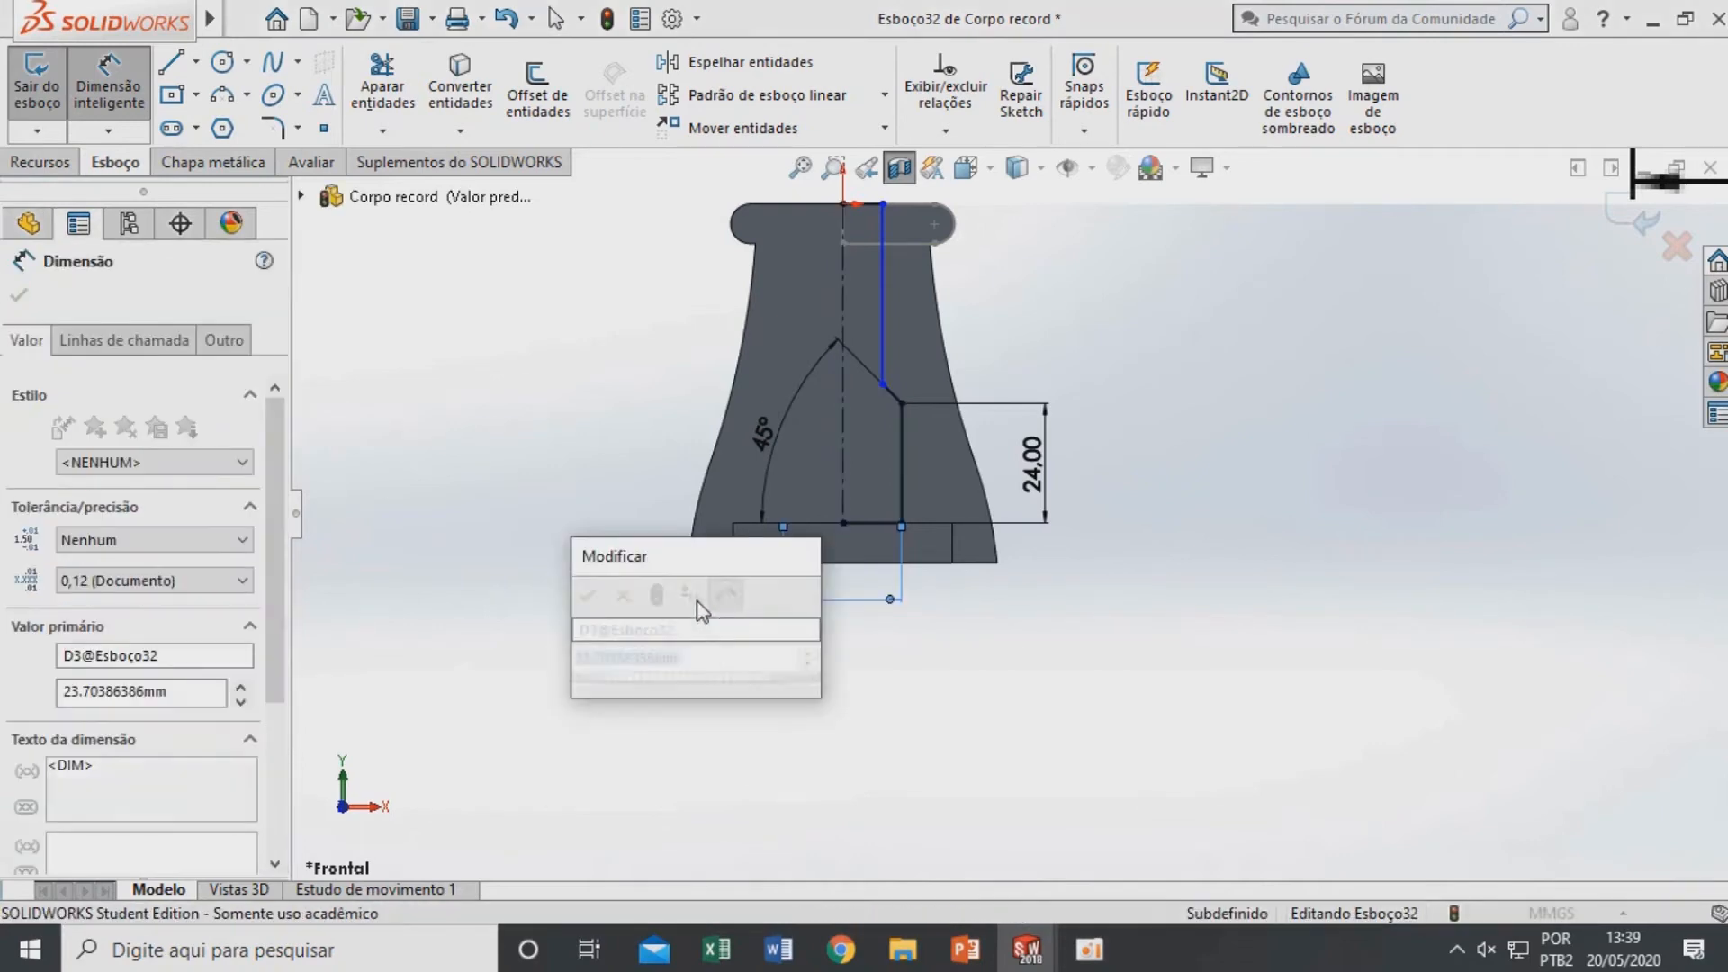
text(24)
key(Return)
Check the thread callout in the reference drawing and dimension the upper bore as a 16 mm diameter across the centerline
scroll(863, 497, up, 5)
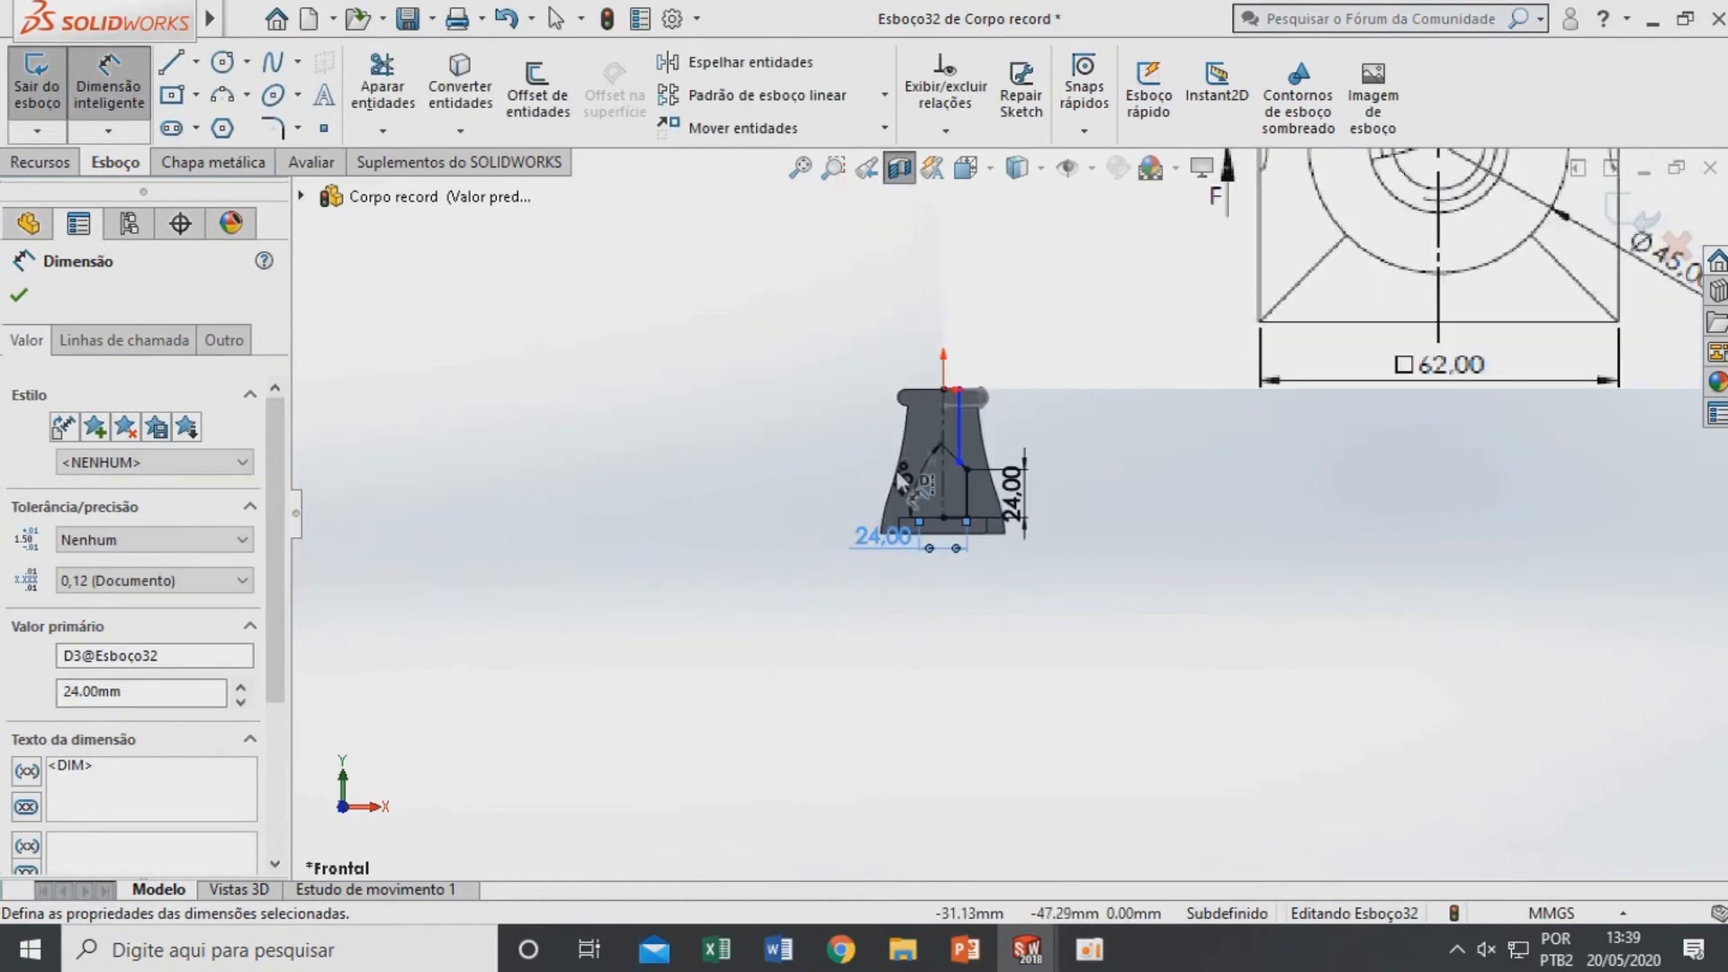
scroll(951, 436, down, 3)
scroll(1020, 408, up, 6)
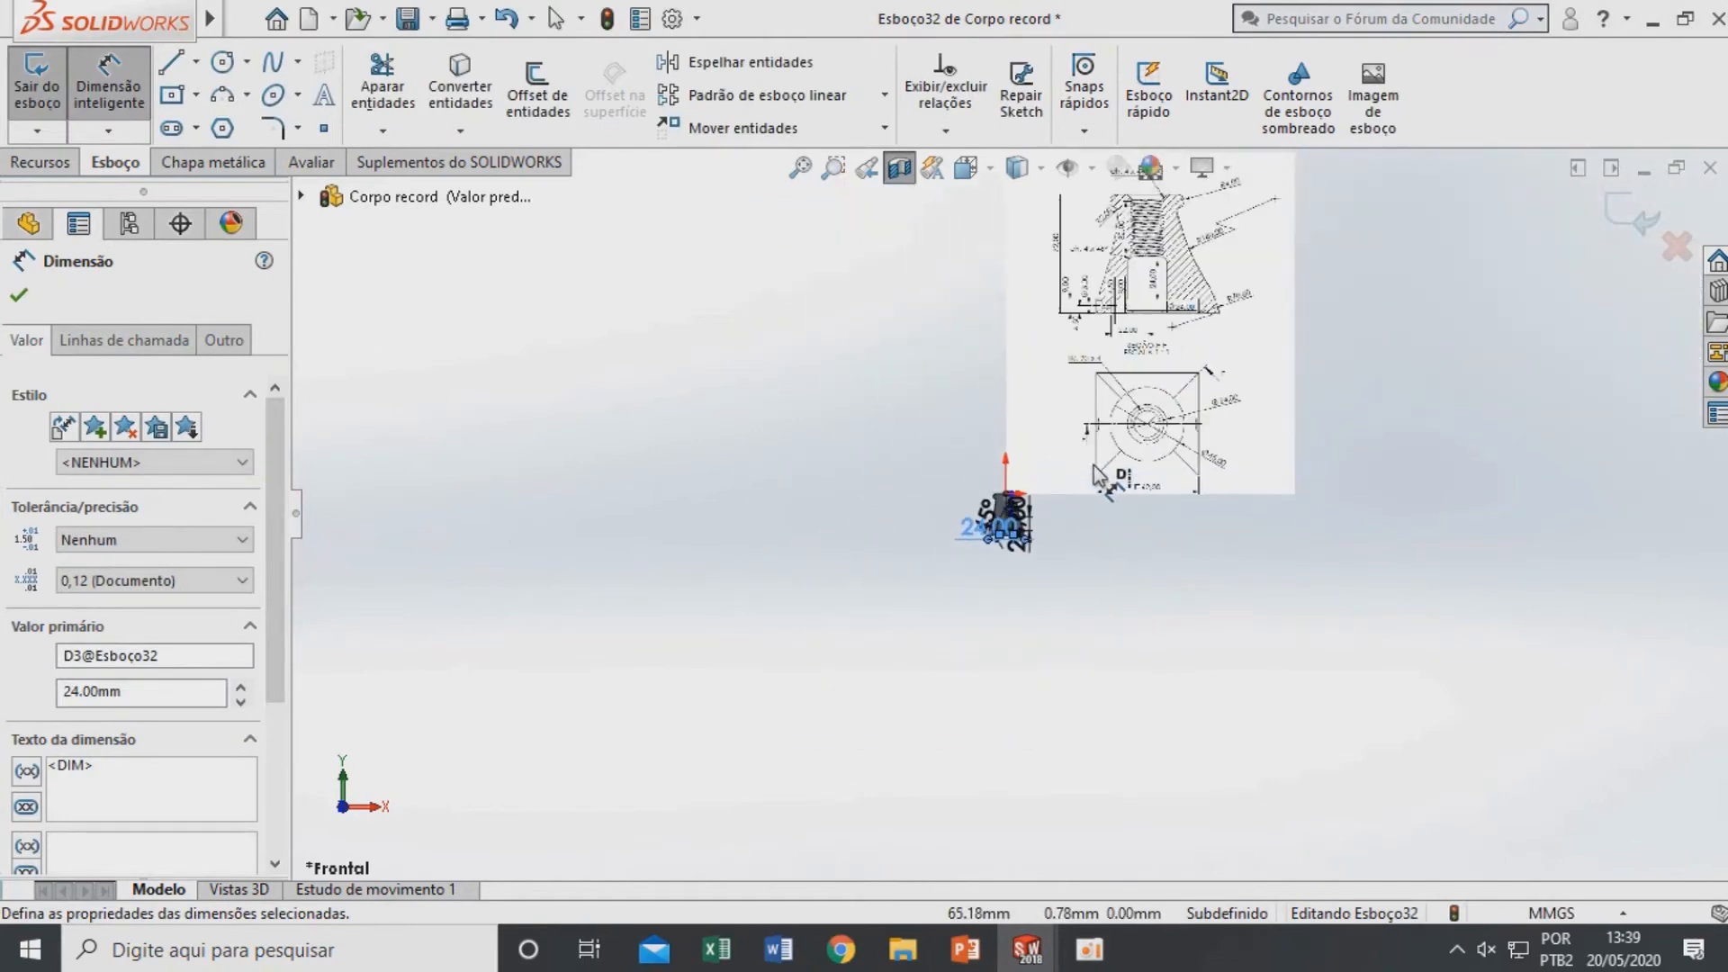
scroll(1155, 315, down, 2)
scroll(1071, 369, down, 3)
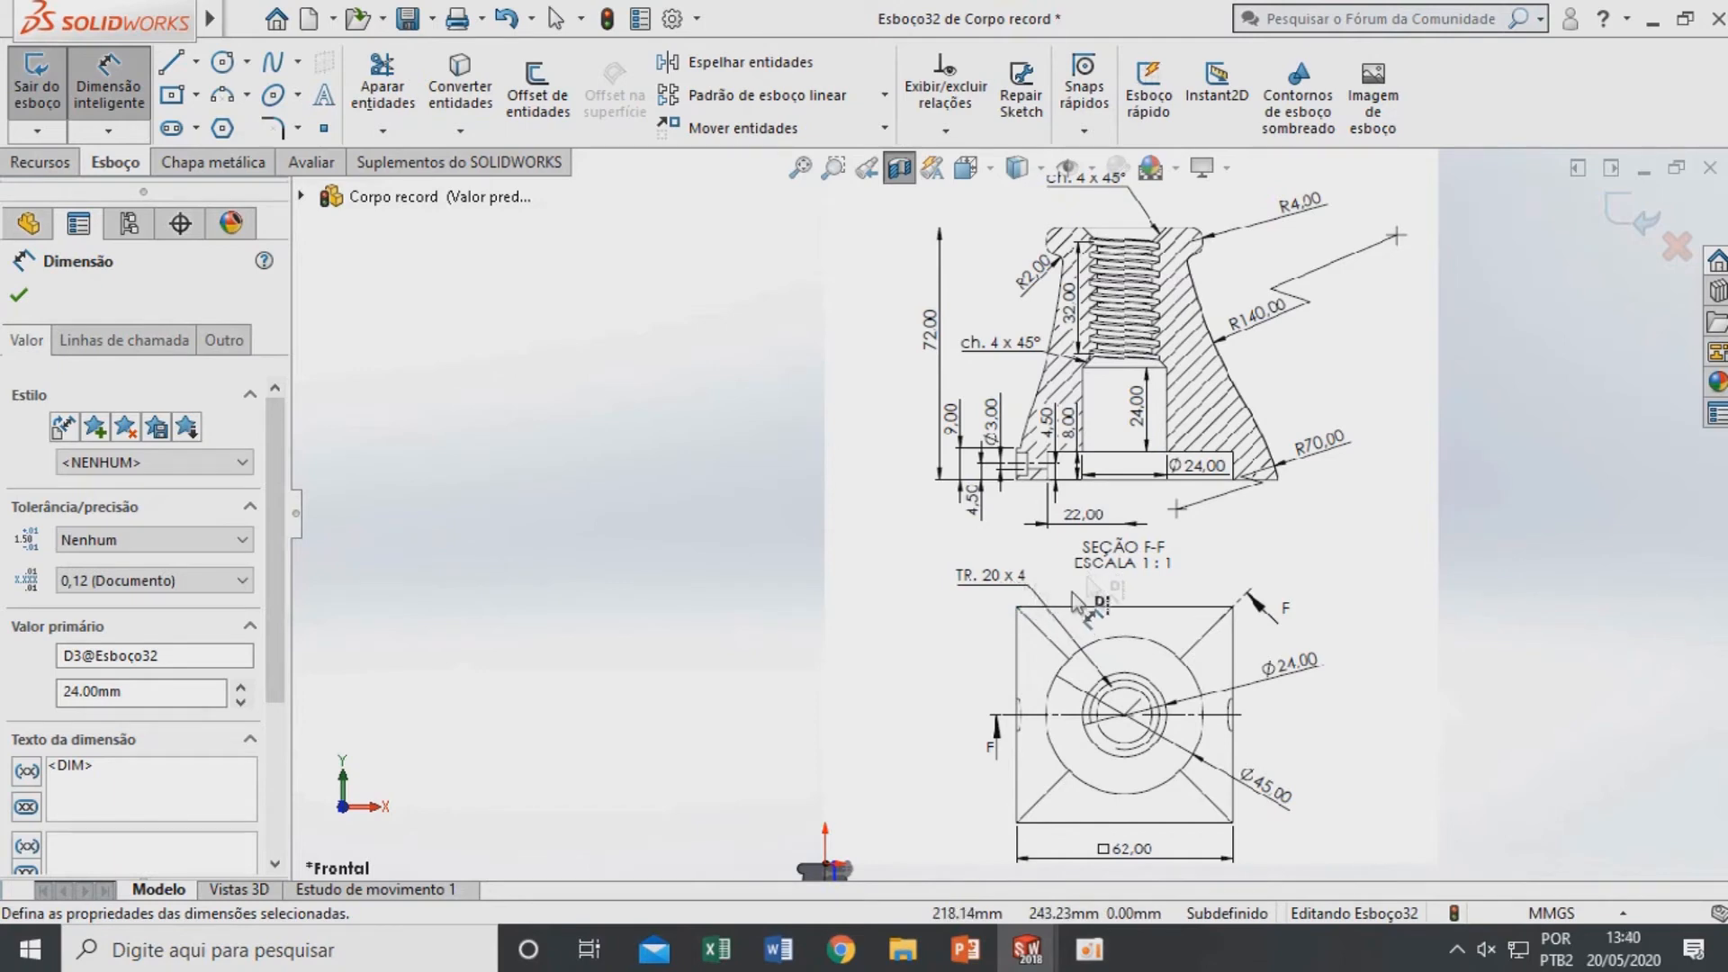
scroll(853, 782, up, 2)
scroll(866, 822, down, 2)
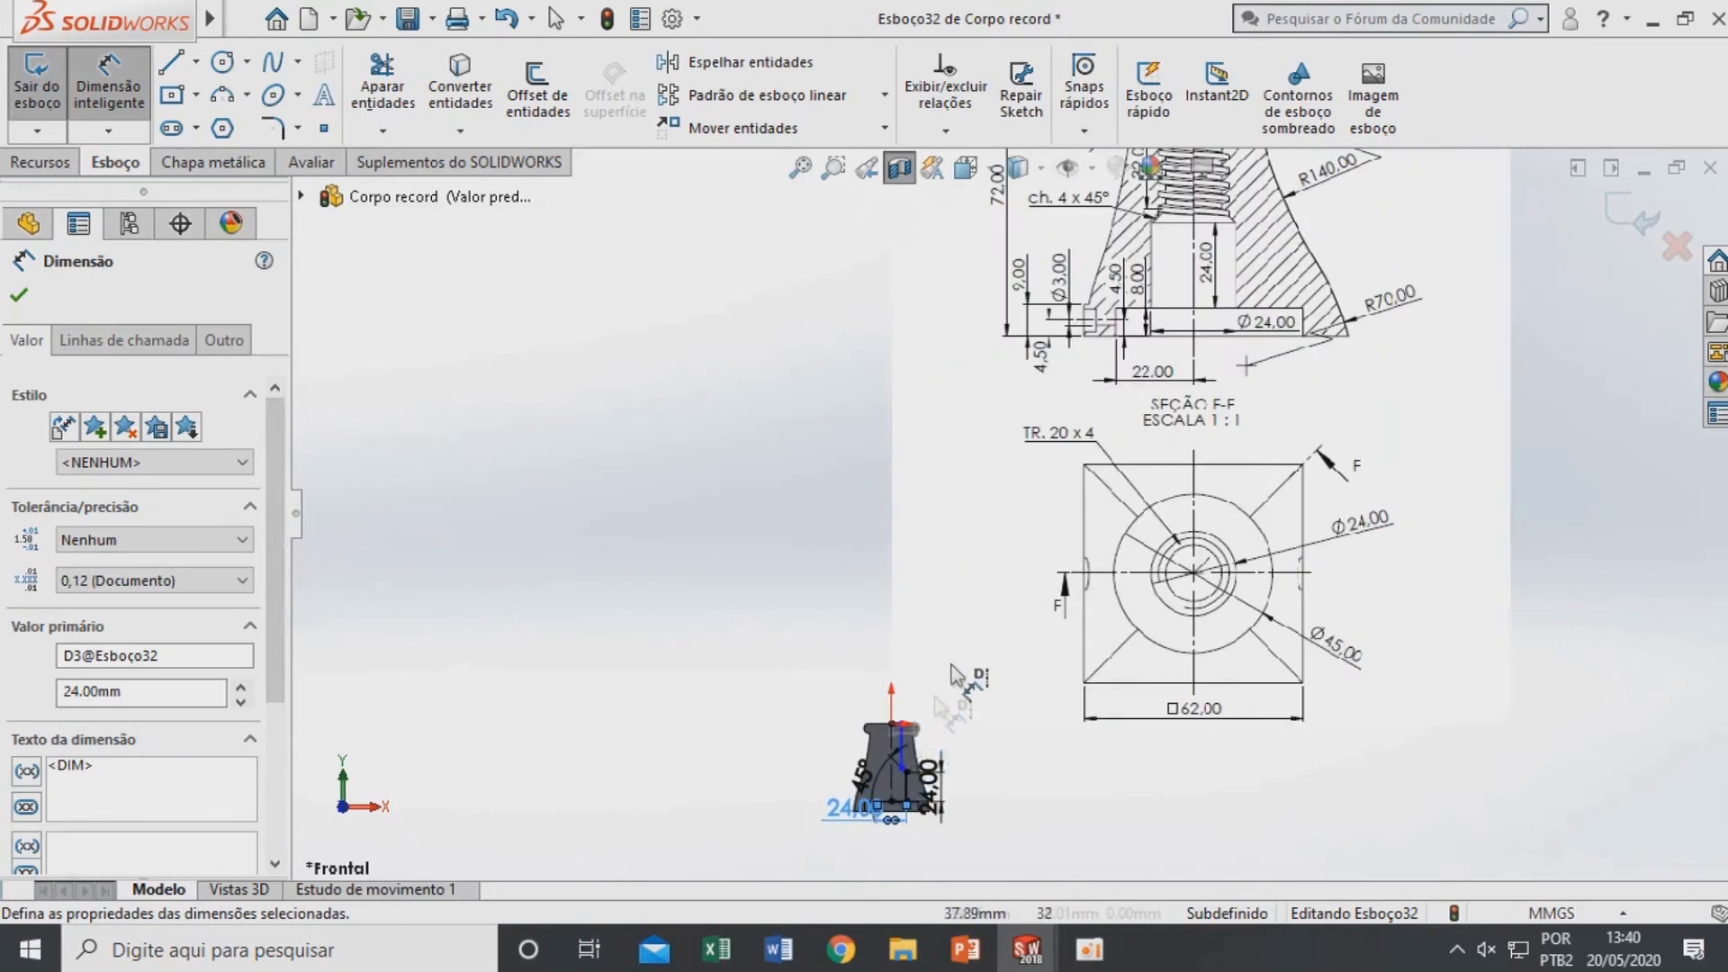
scroll(936, 646, down, 2)
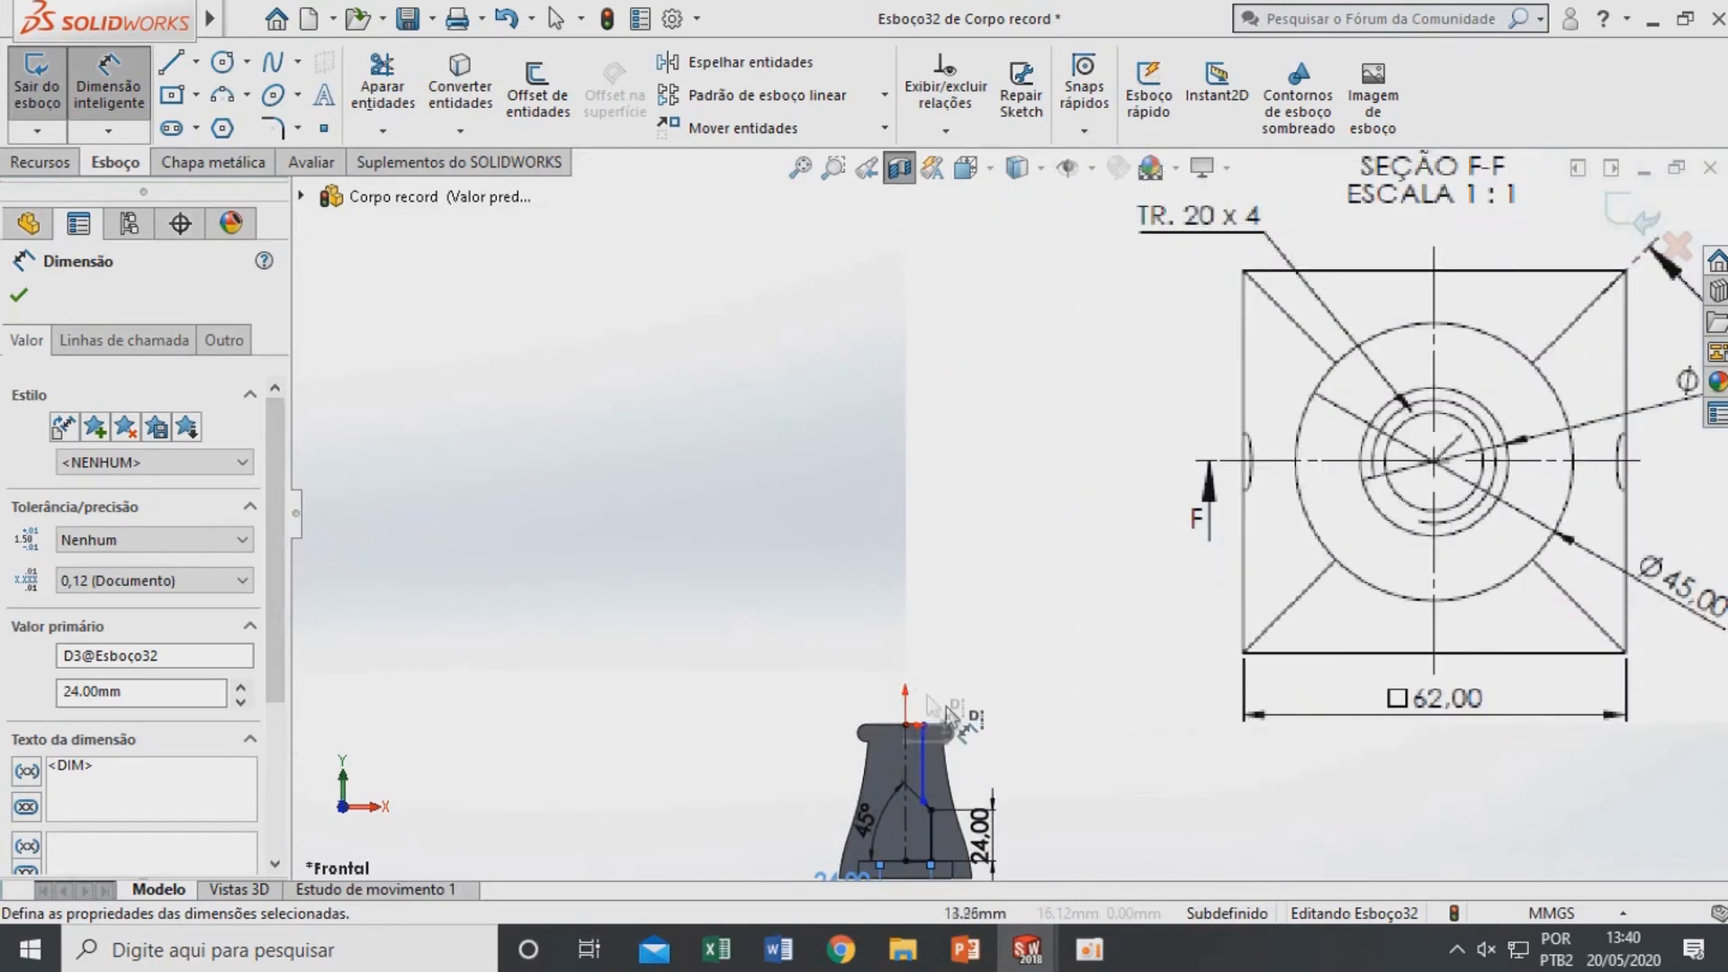
scroll(958, 716, down, 3)
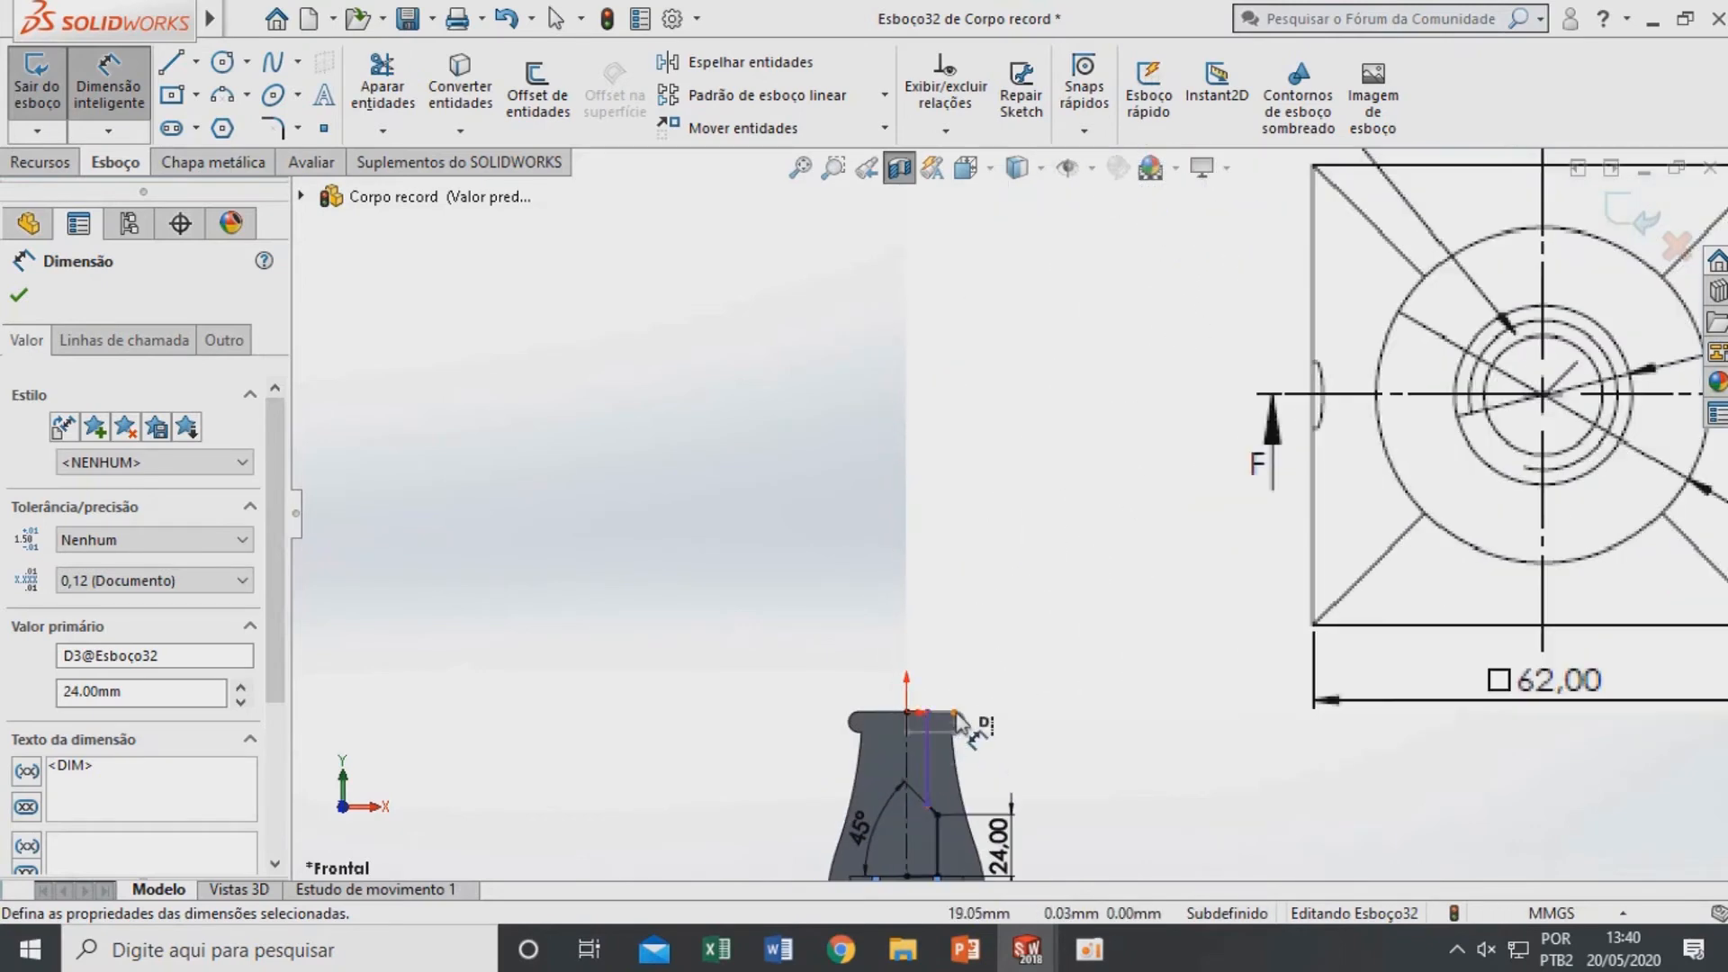
click(917, 751)
click(880, 711)
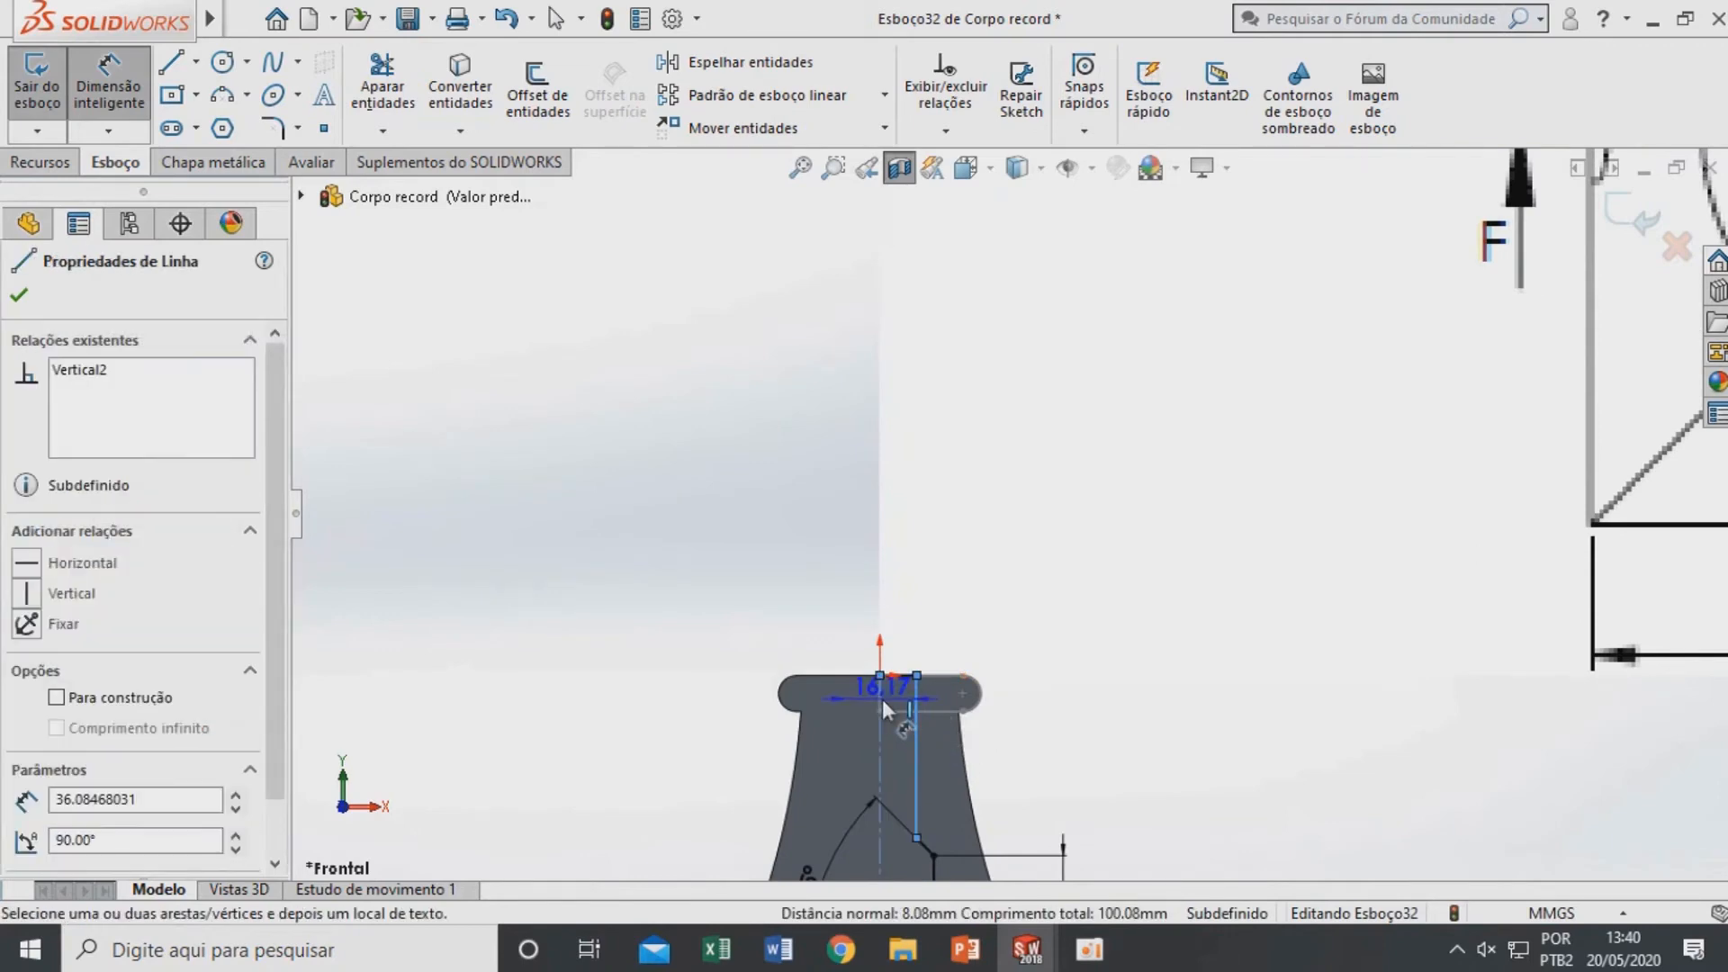
click(860, 612)
text(16)
key(Return)
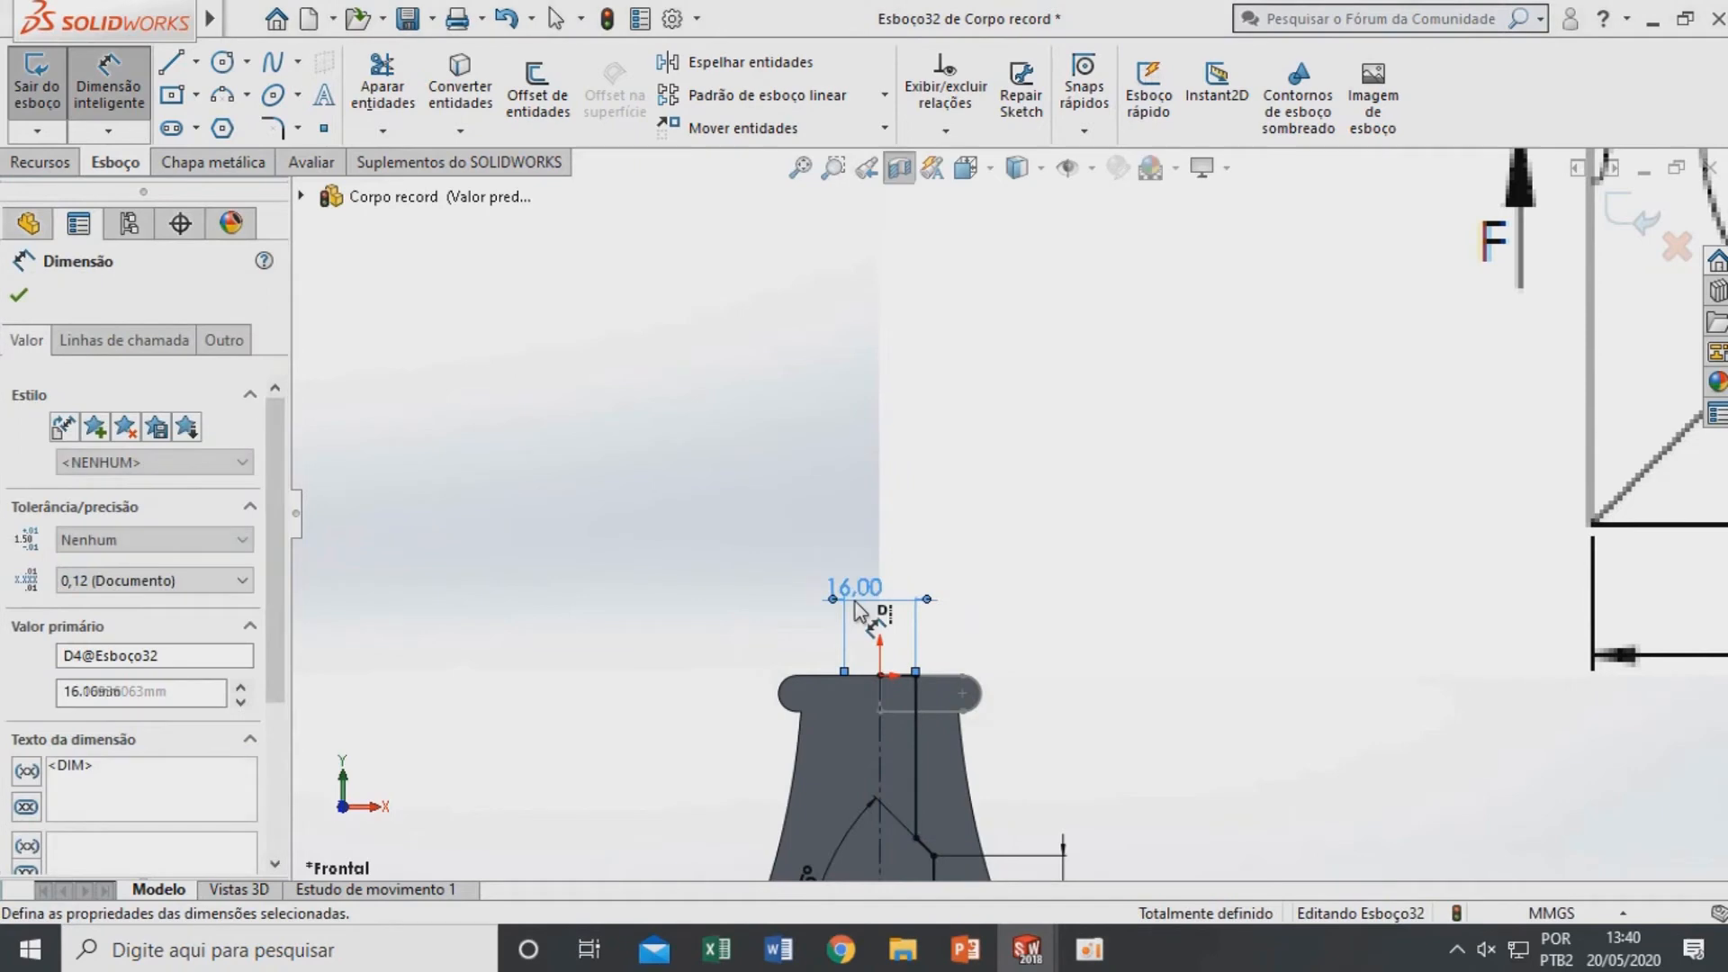
Measure the distance and the X and Y offsets between the two endpoints of the sloped line
scroll(892, 621, up, 4)
scroll(990, 604, down, 3)
scroll(992, 607, down, 5)
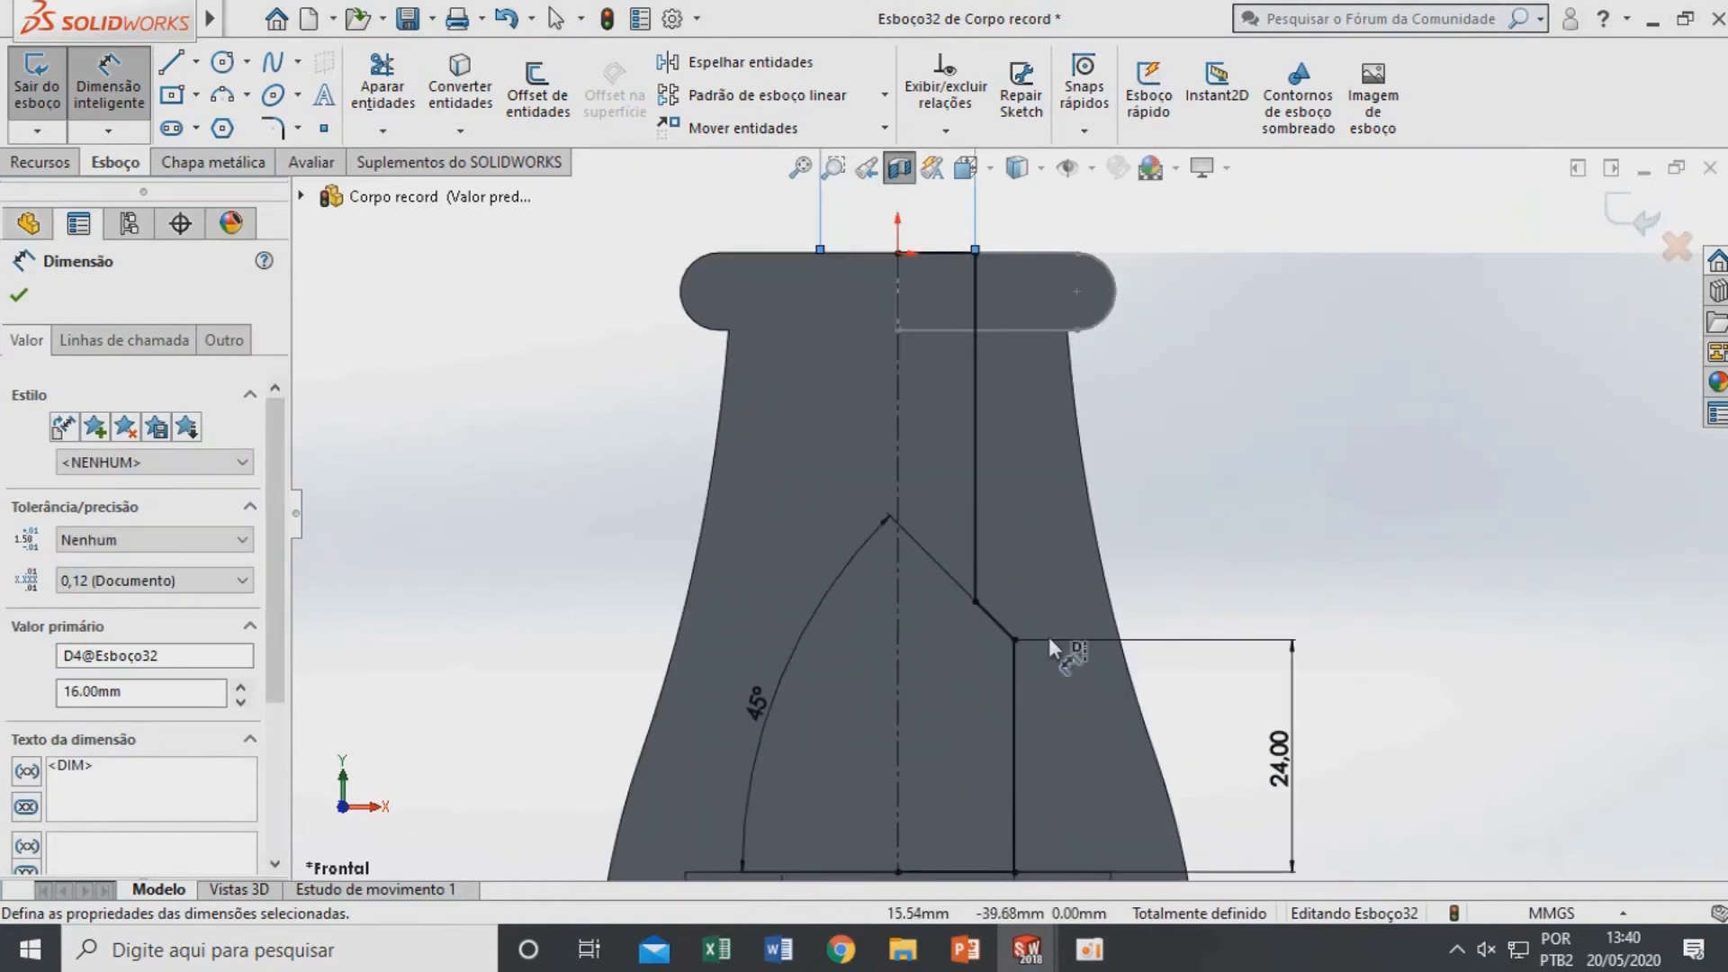
scroll(956, 601, up, 3)
scroll(1006, 603, down, 1)
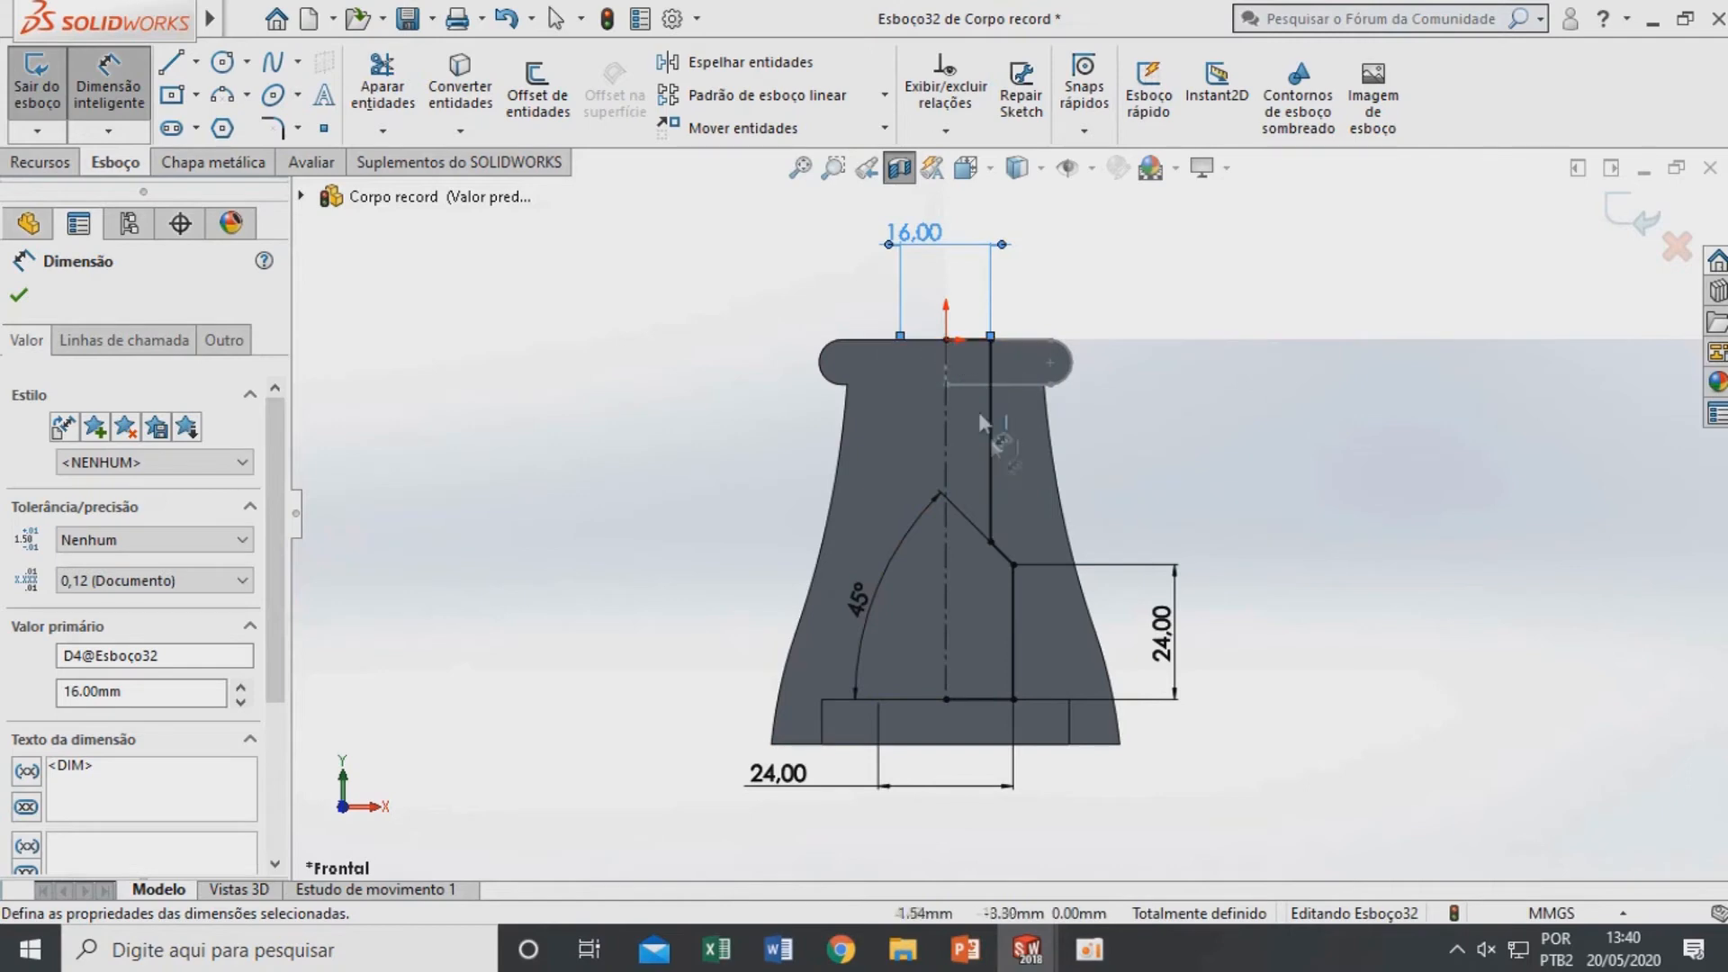
click(322, 165)
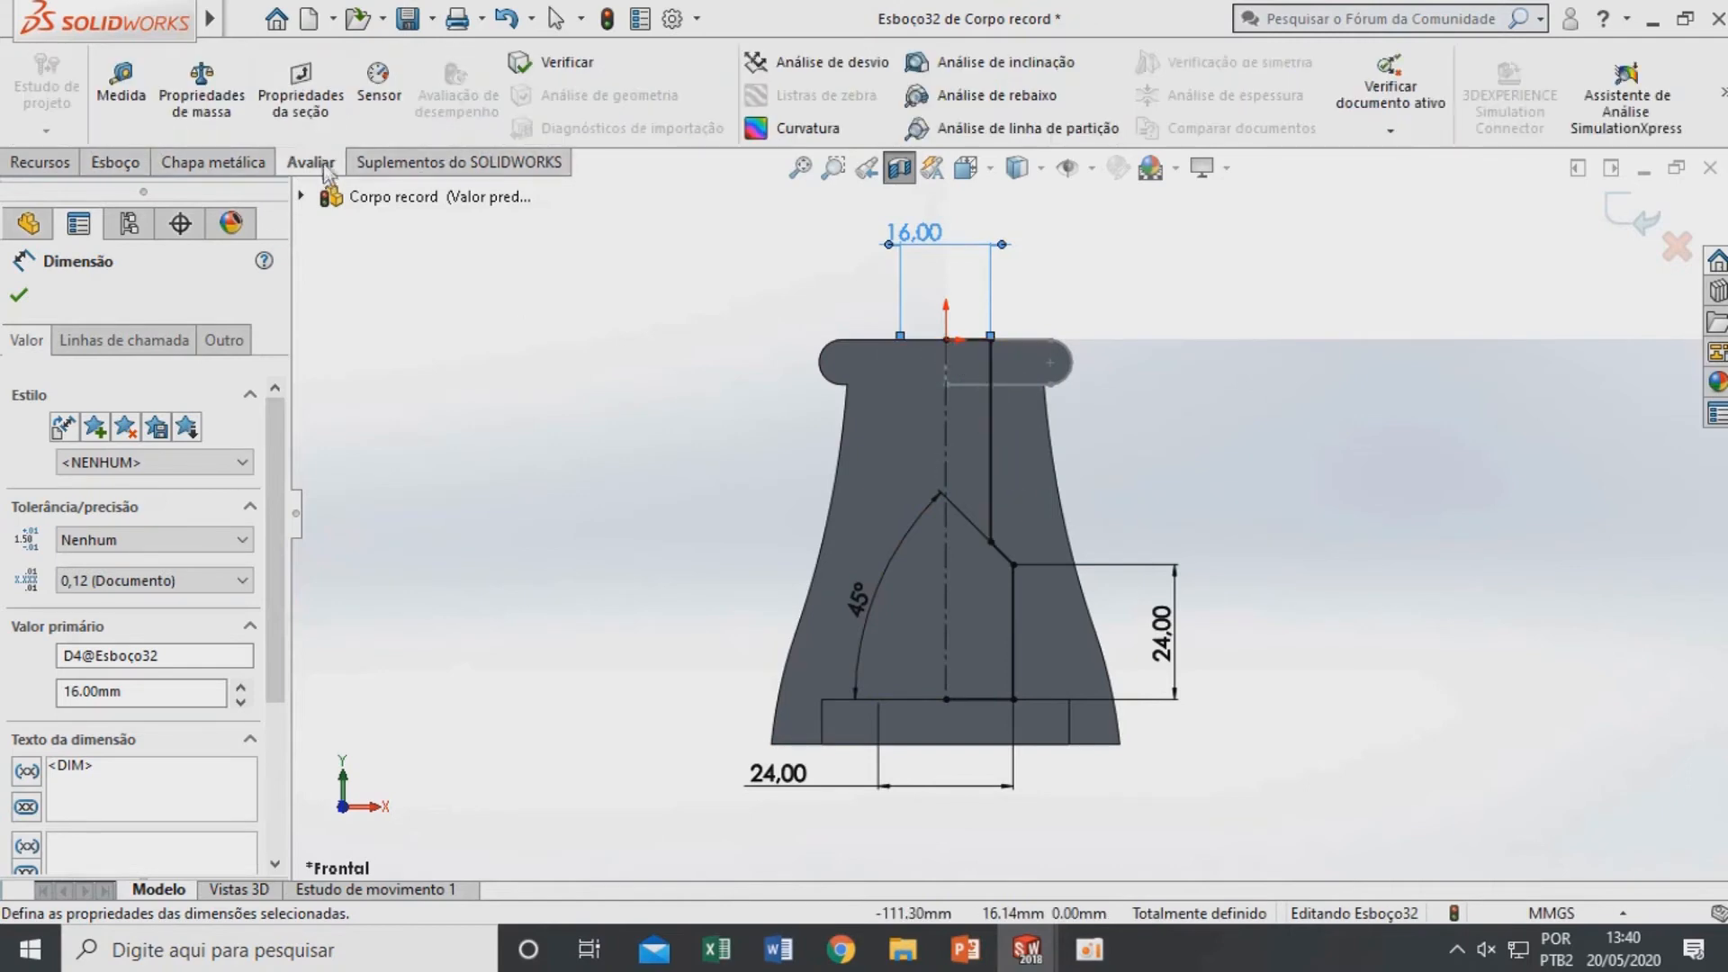
click(123, 97)
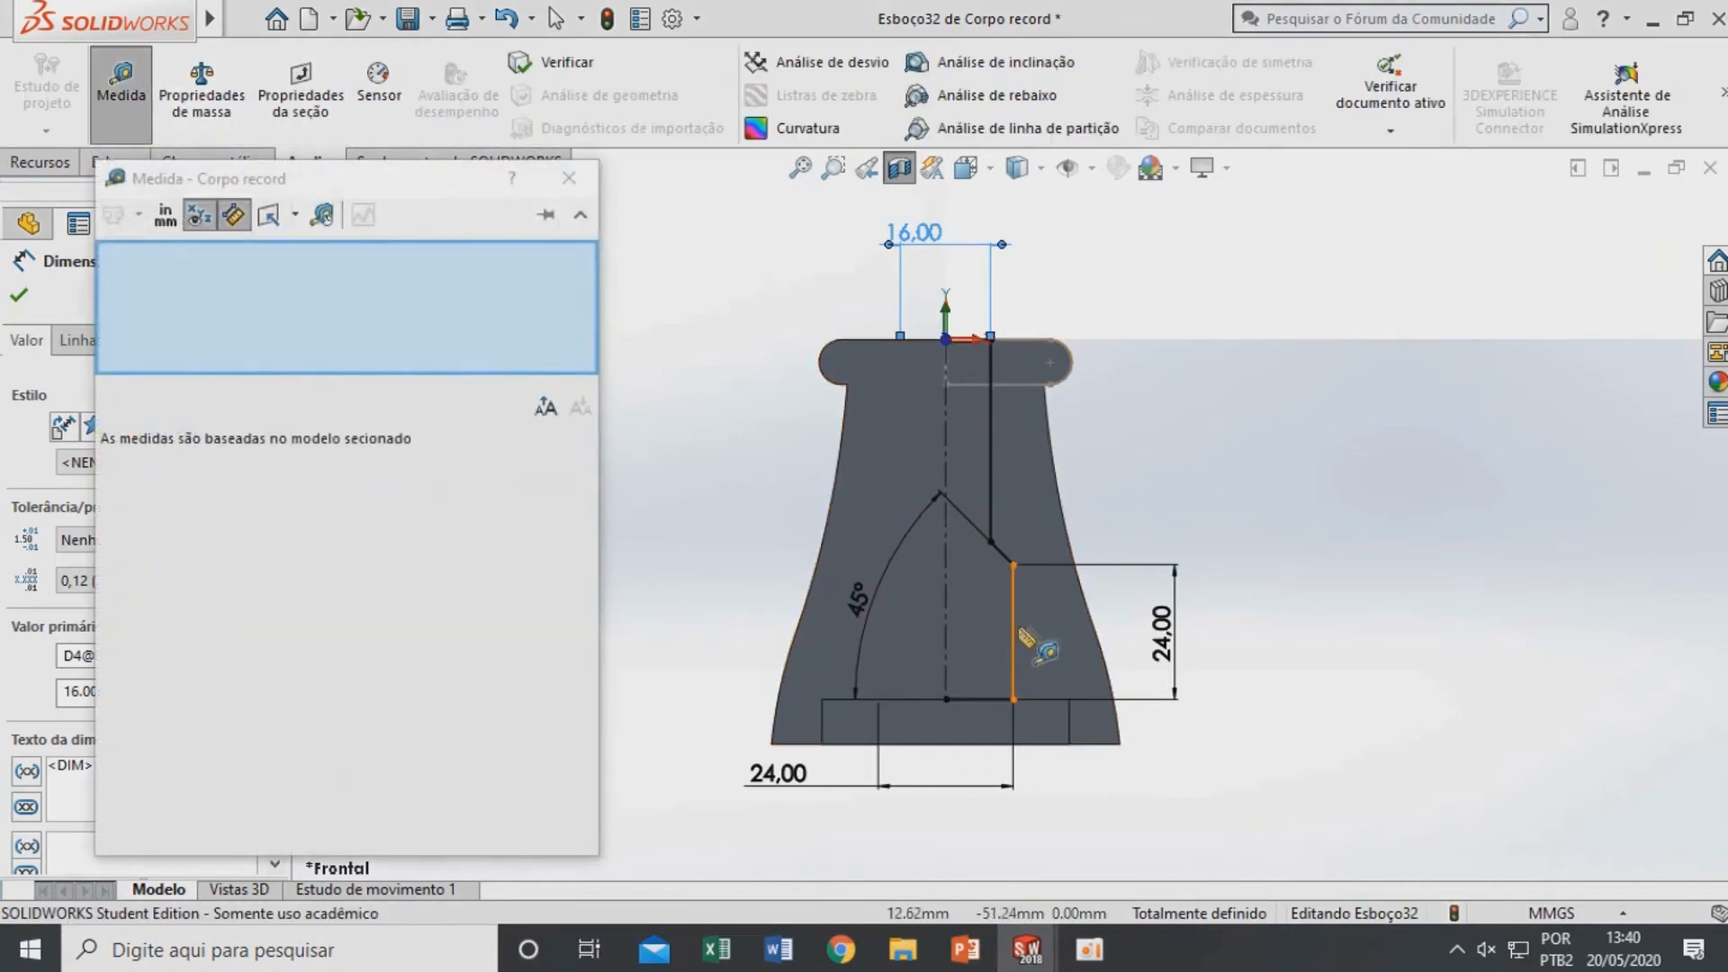
click(1013, 565)
click(990, 542)
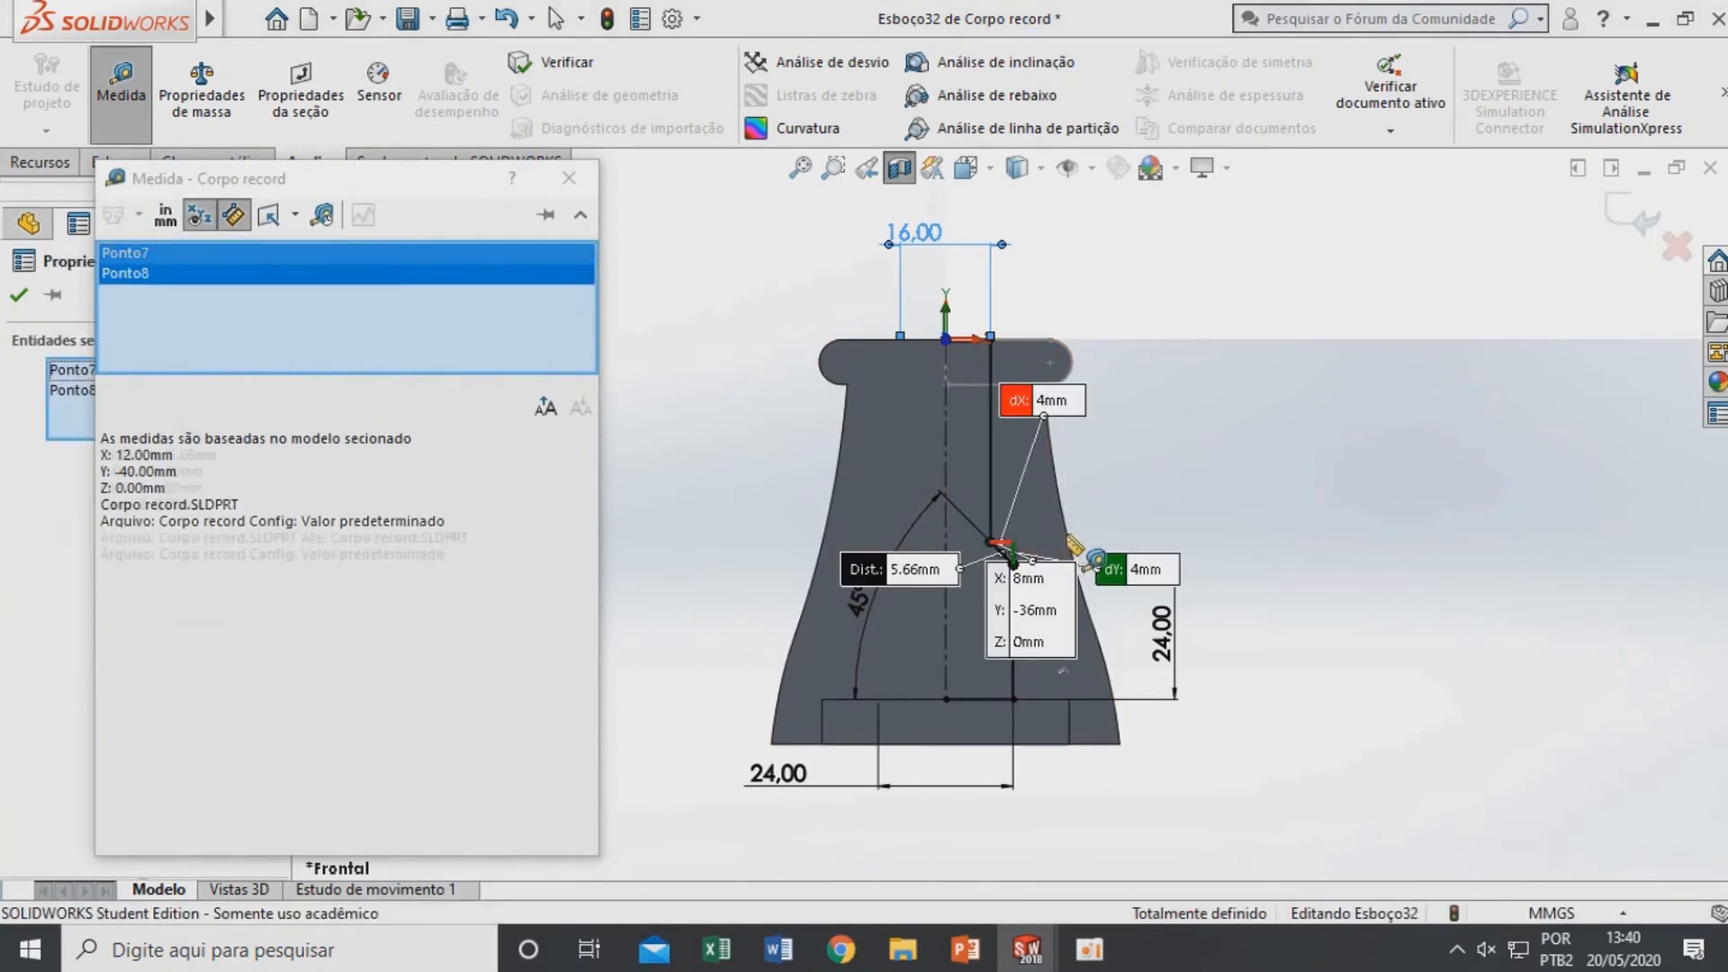
scroll(1067, 439, down, 3)
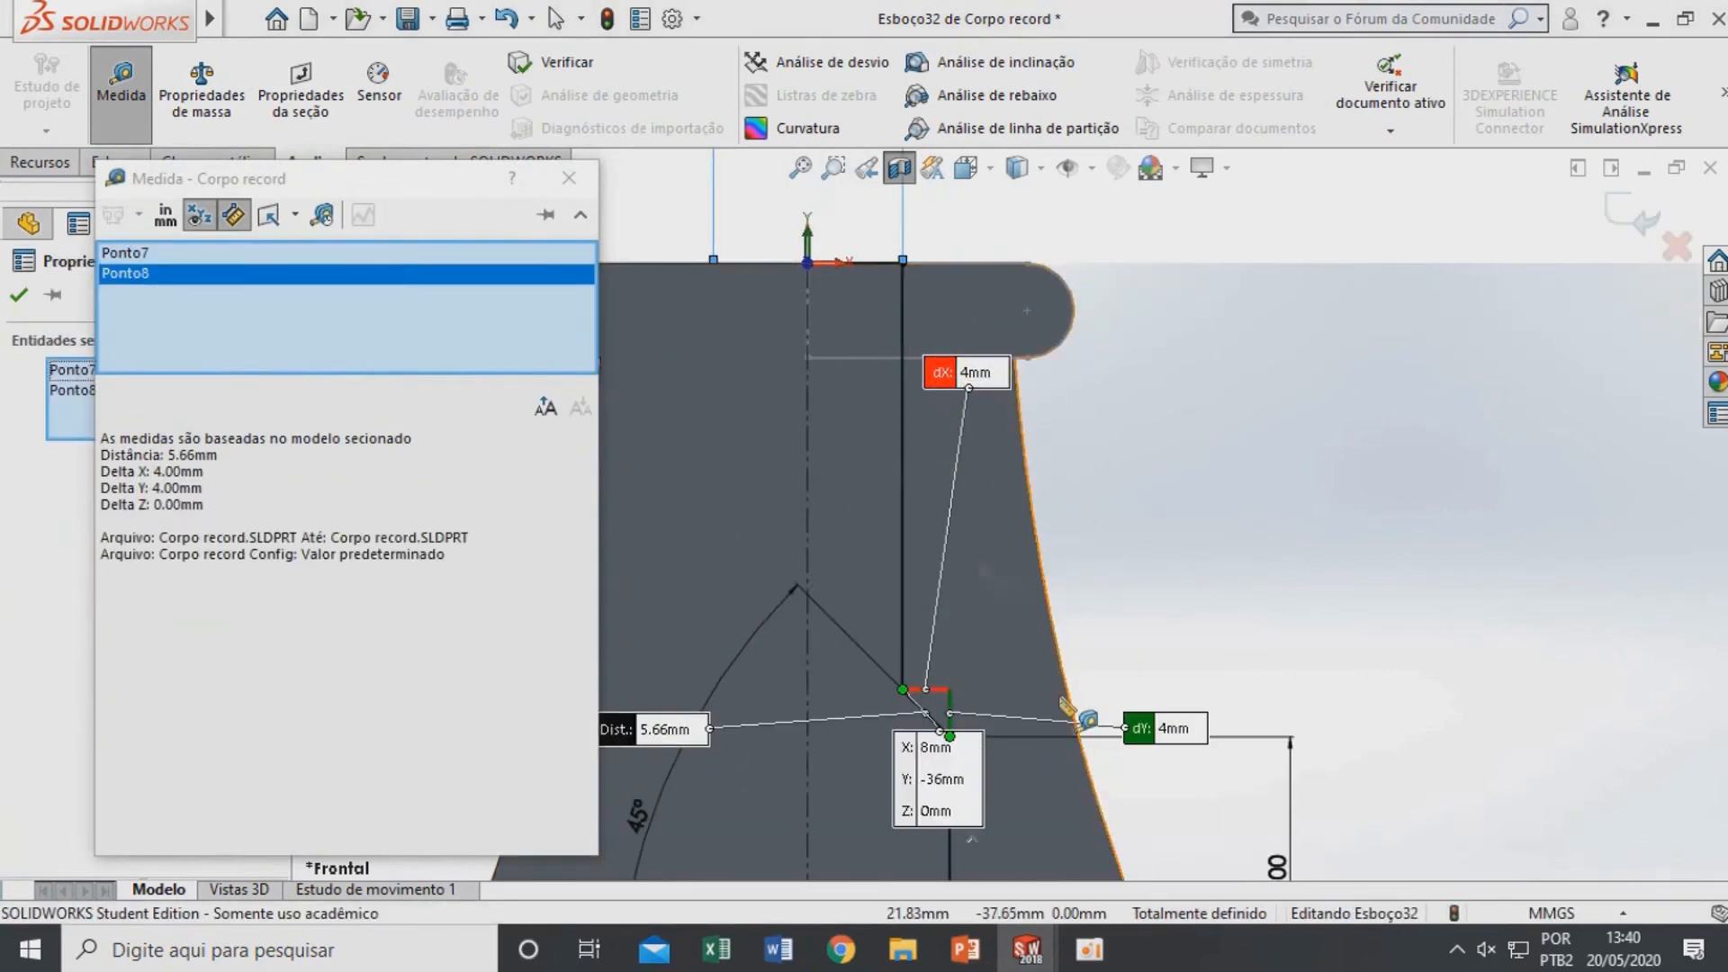
key(Escape)
Cut the stepped bore profile 360° by revolution about the vertical centerline, letting the open sketch be closed automatically
scroll(965, 605, up, 5)
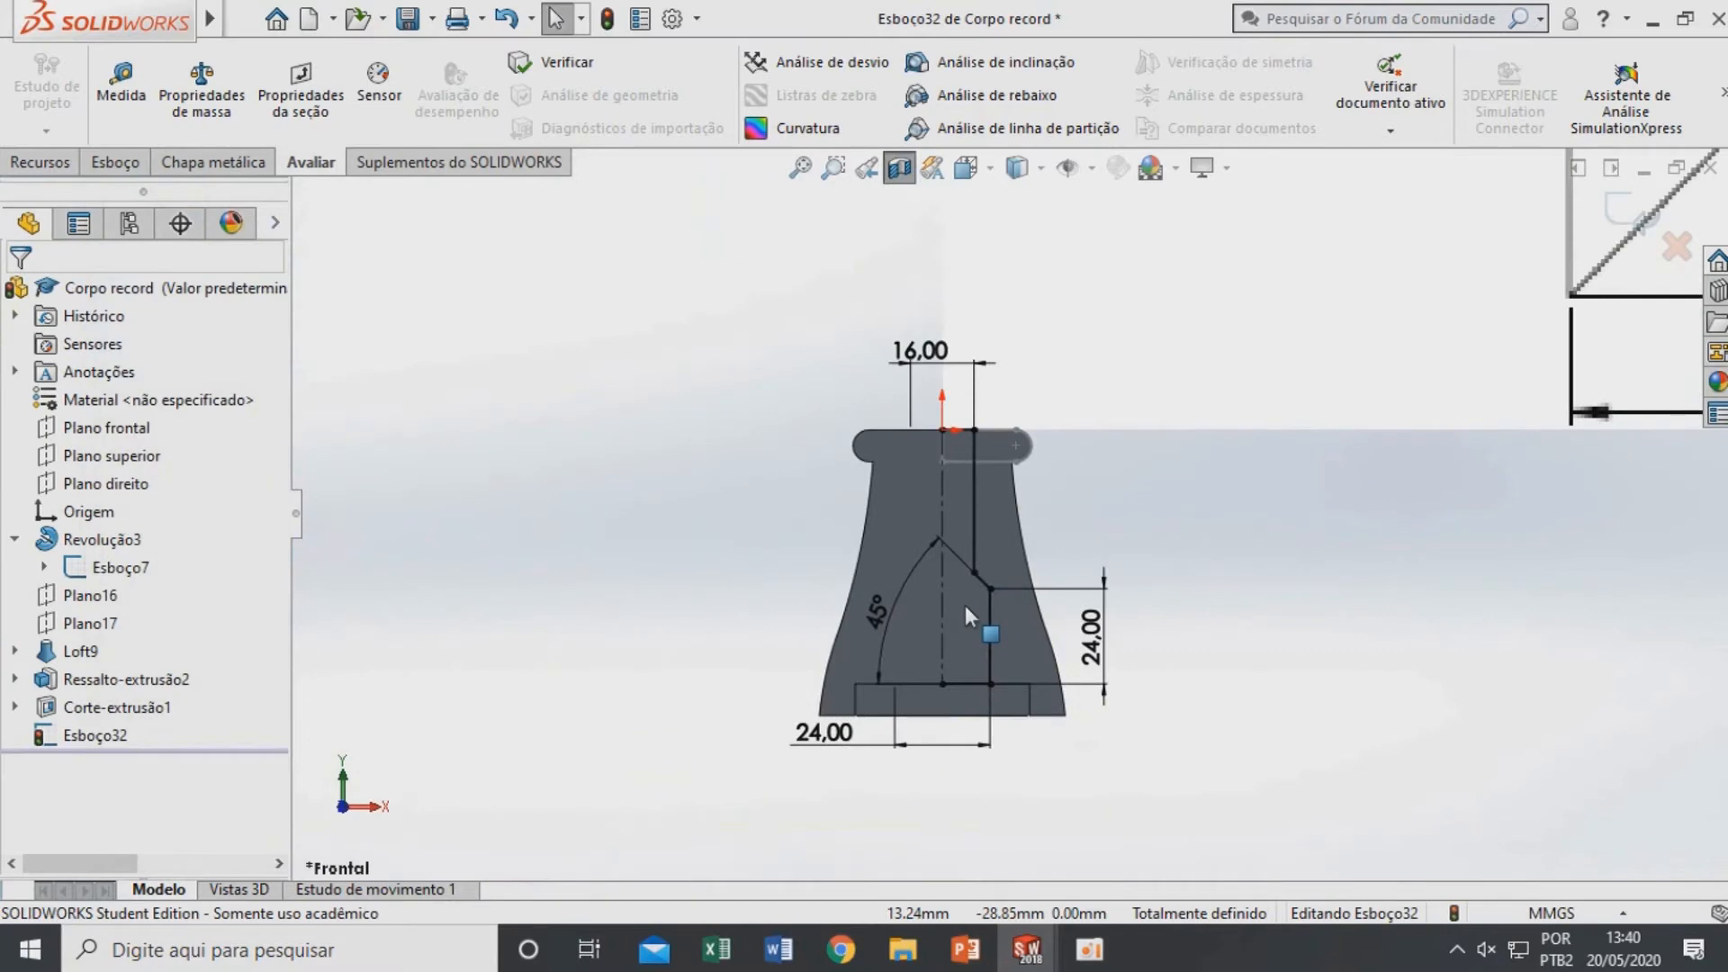
scroll(960, 706, down, 3)
scroll(959, 712, up, 5)
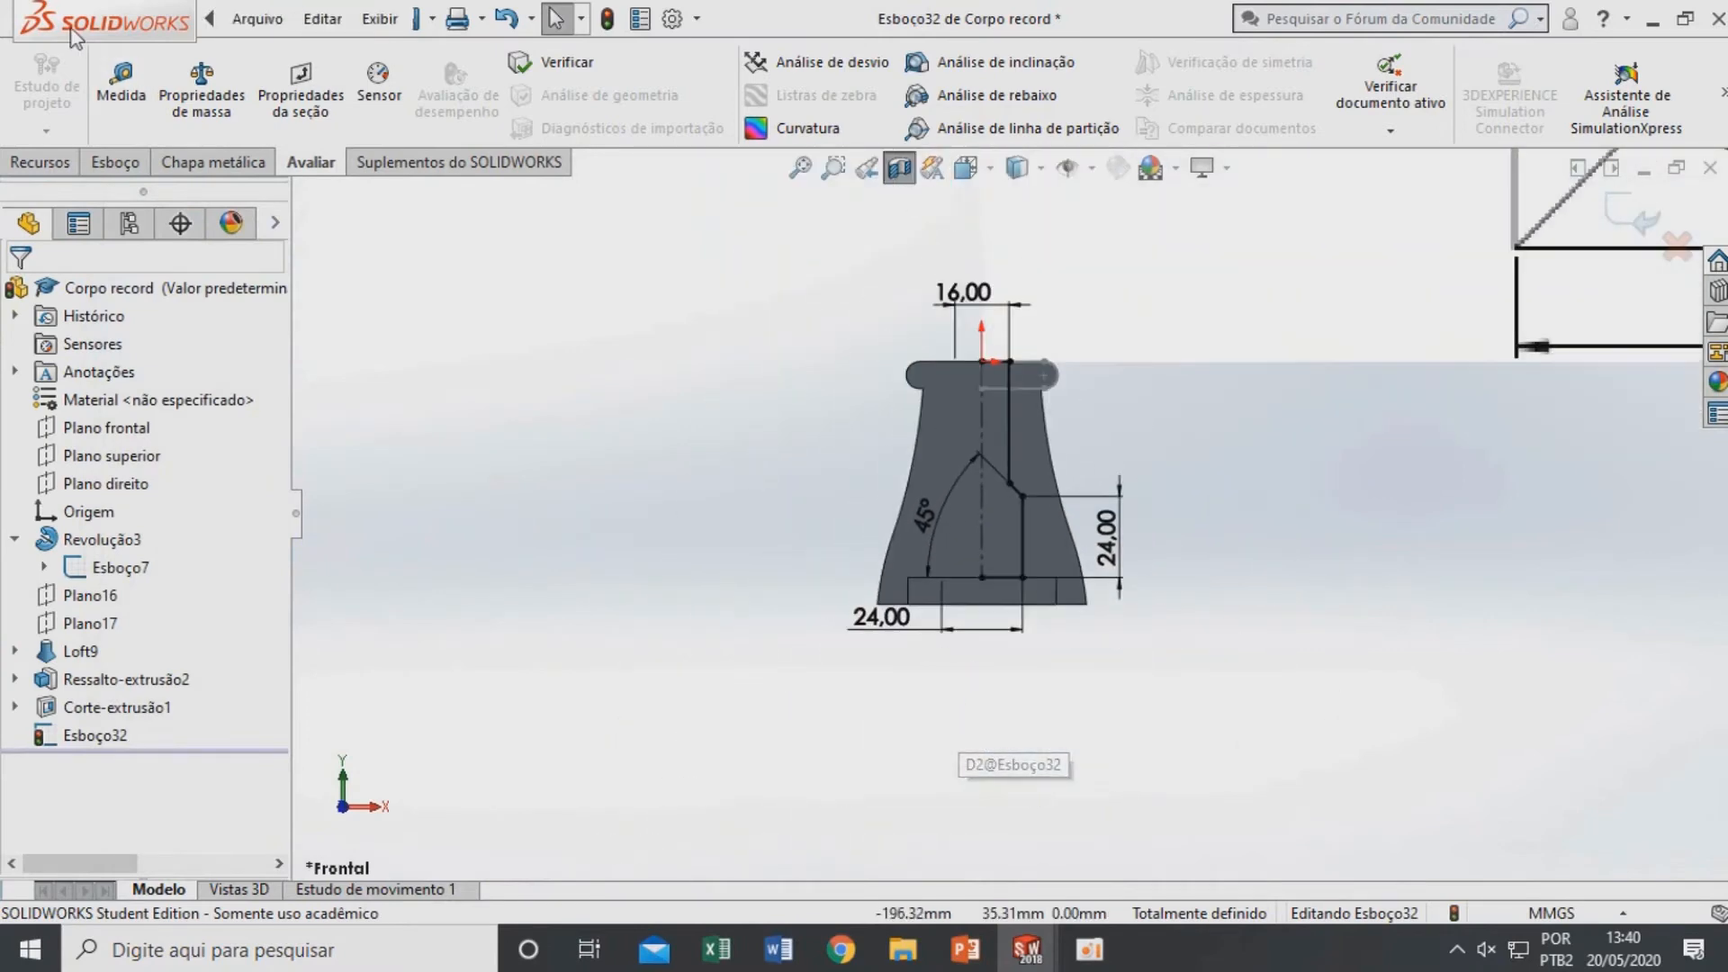
click(45, 166)
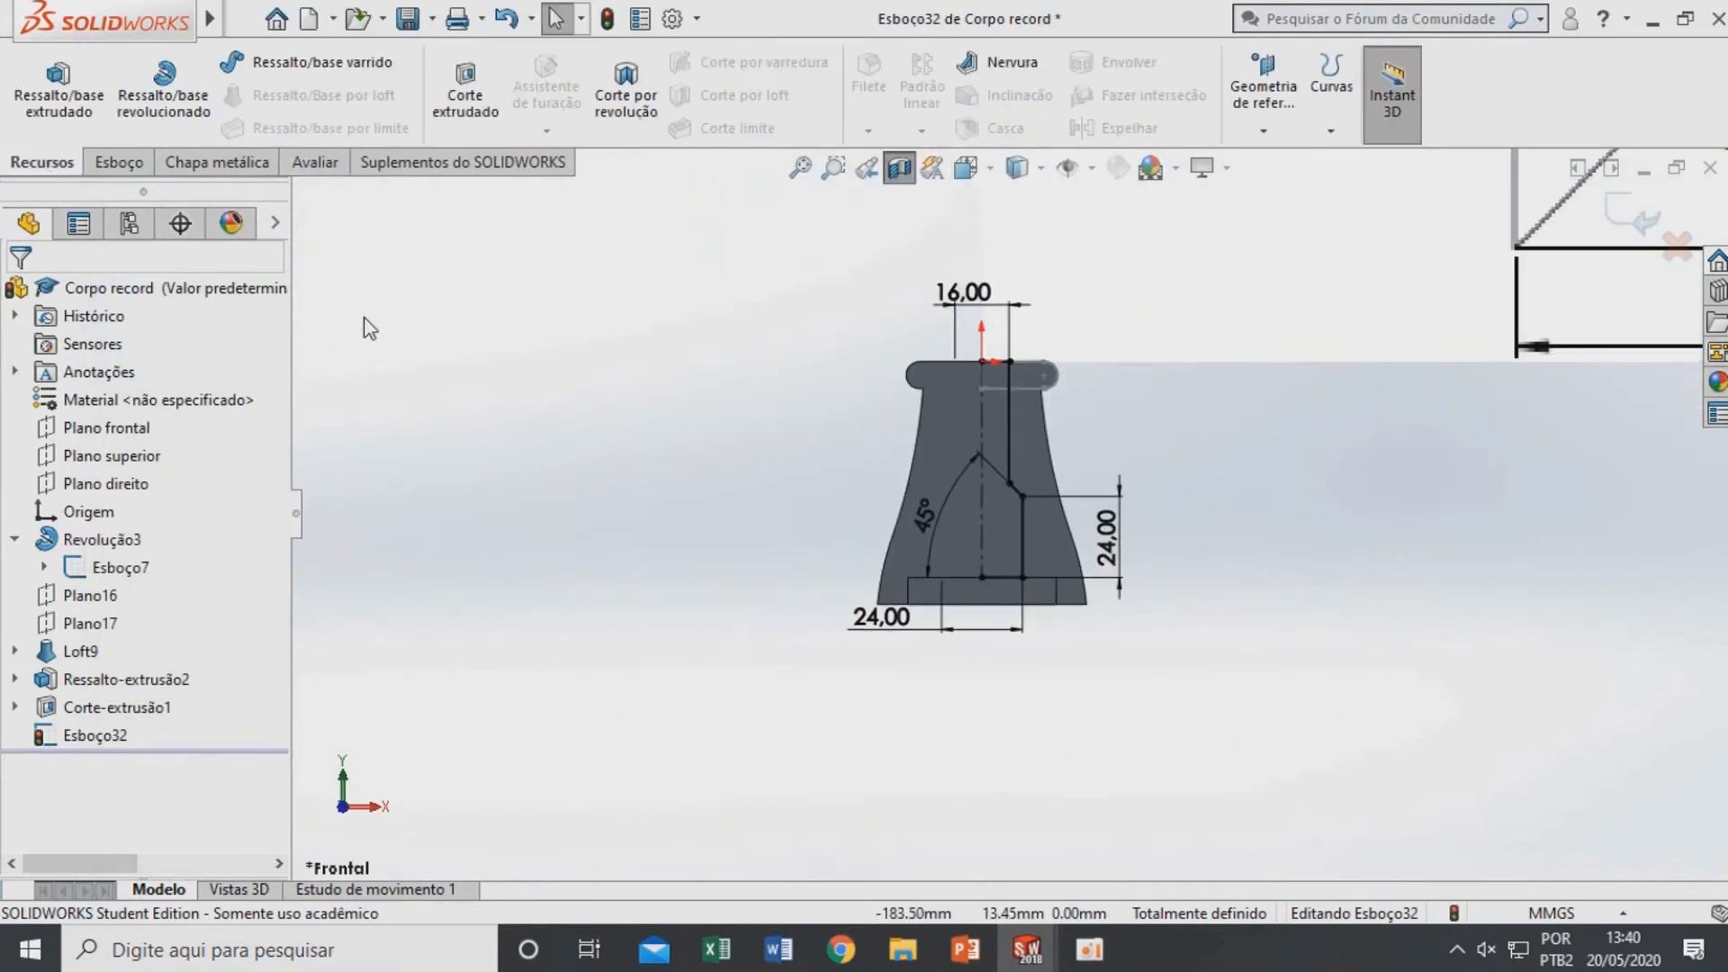
click(634, 133)
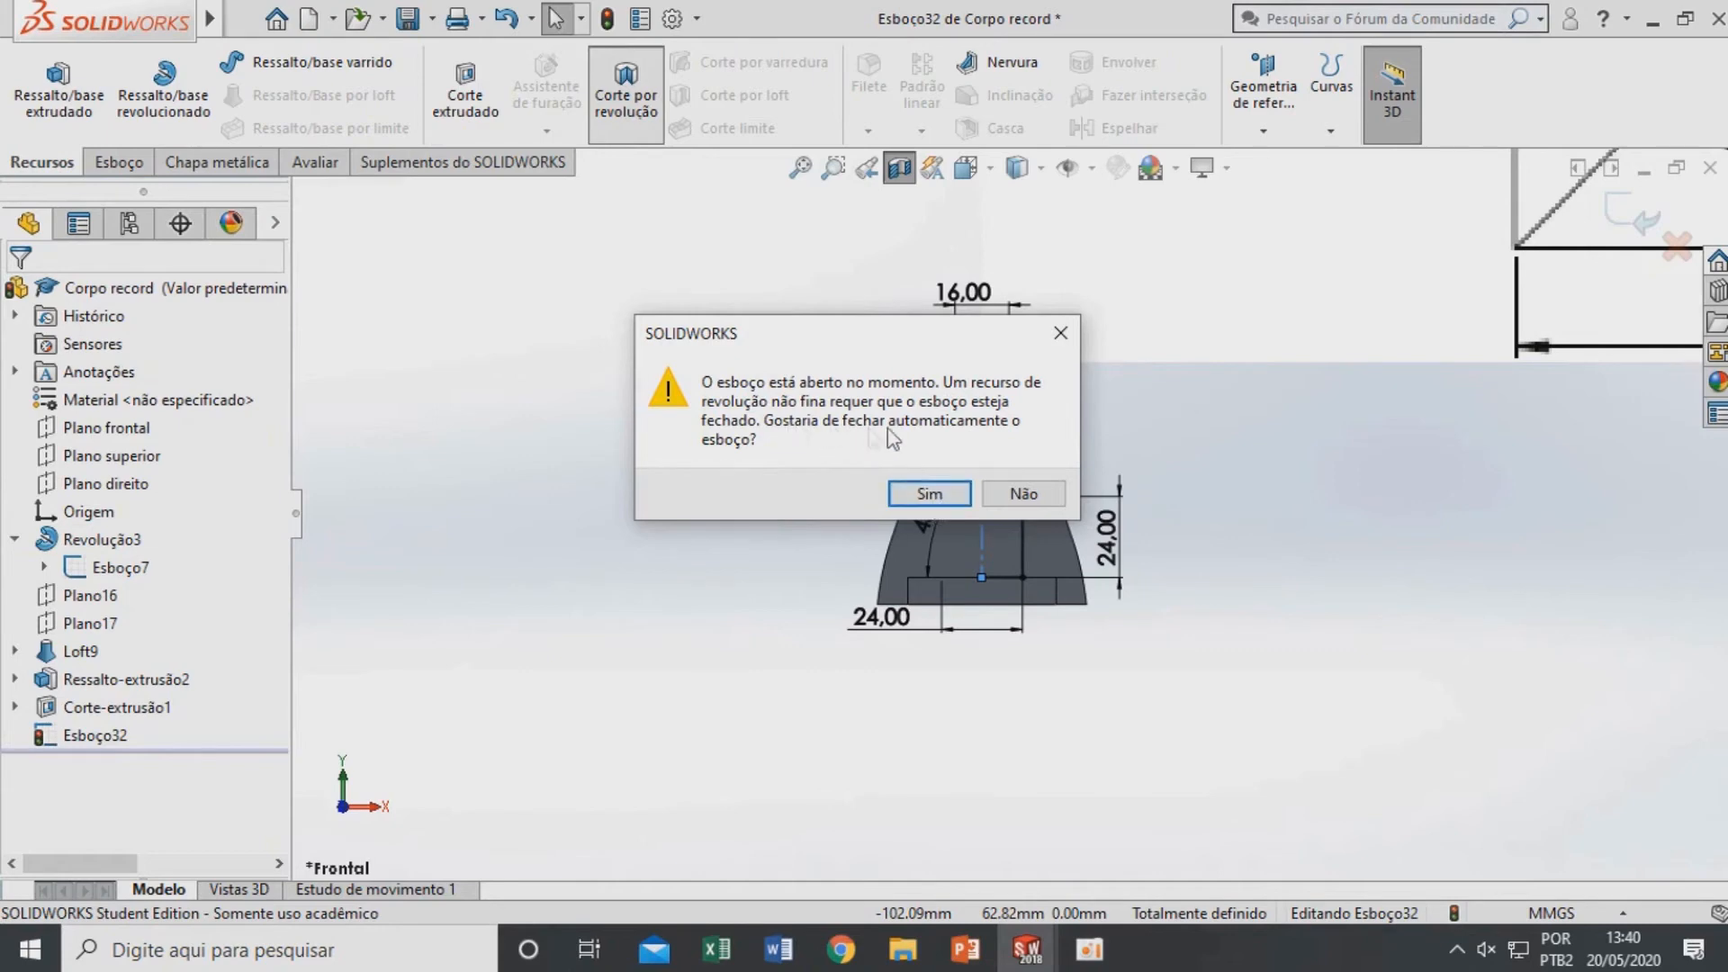
click(929, 494)
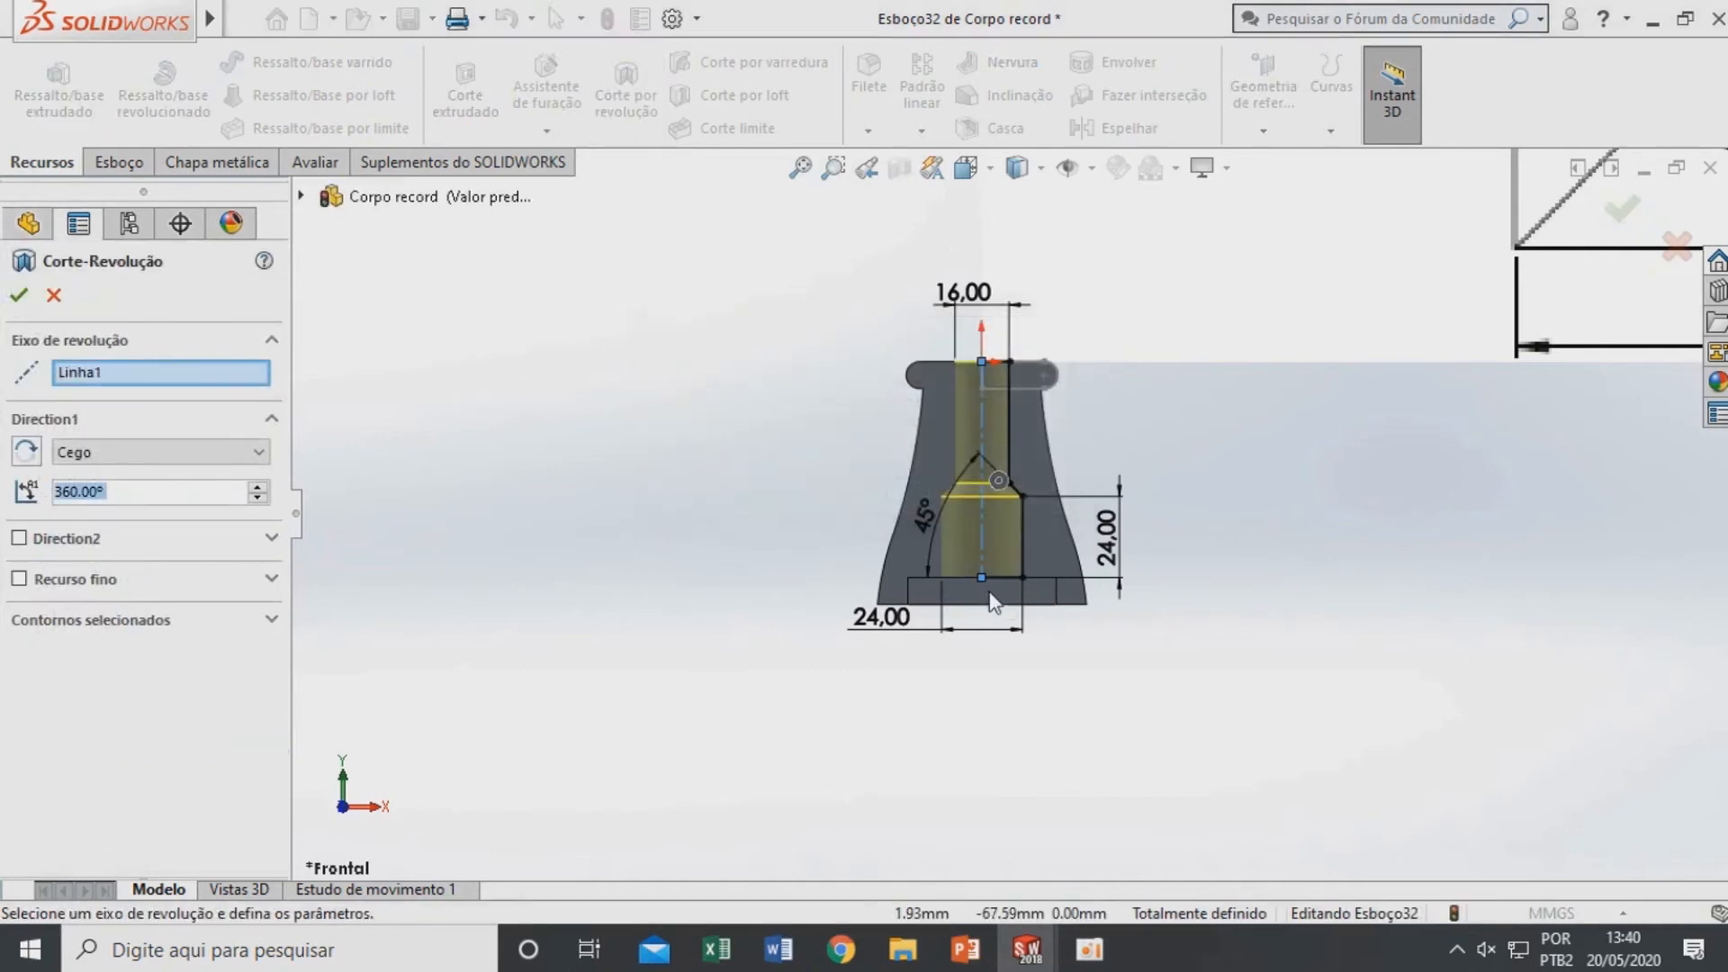
scroll(996, 488, down, 2)
mouse_move(977, 326)
middle_down()
mouse_move(1010, 511)
mouse_move(1013, 378)
middle_up()
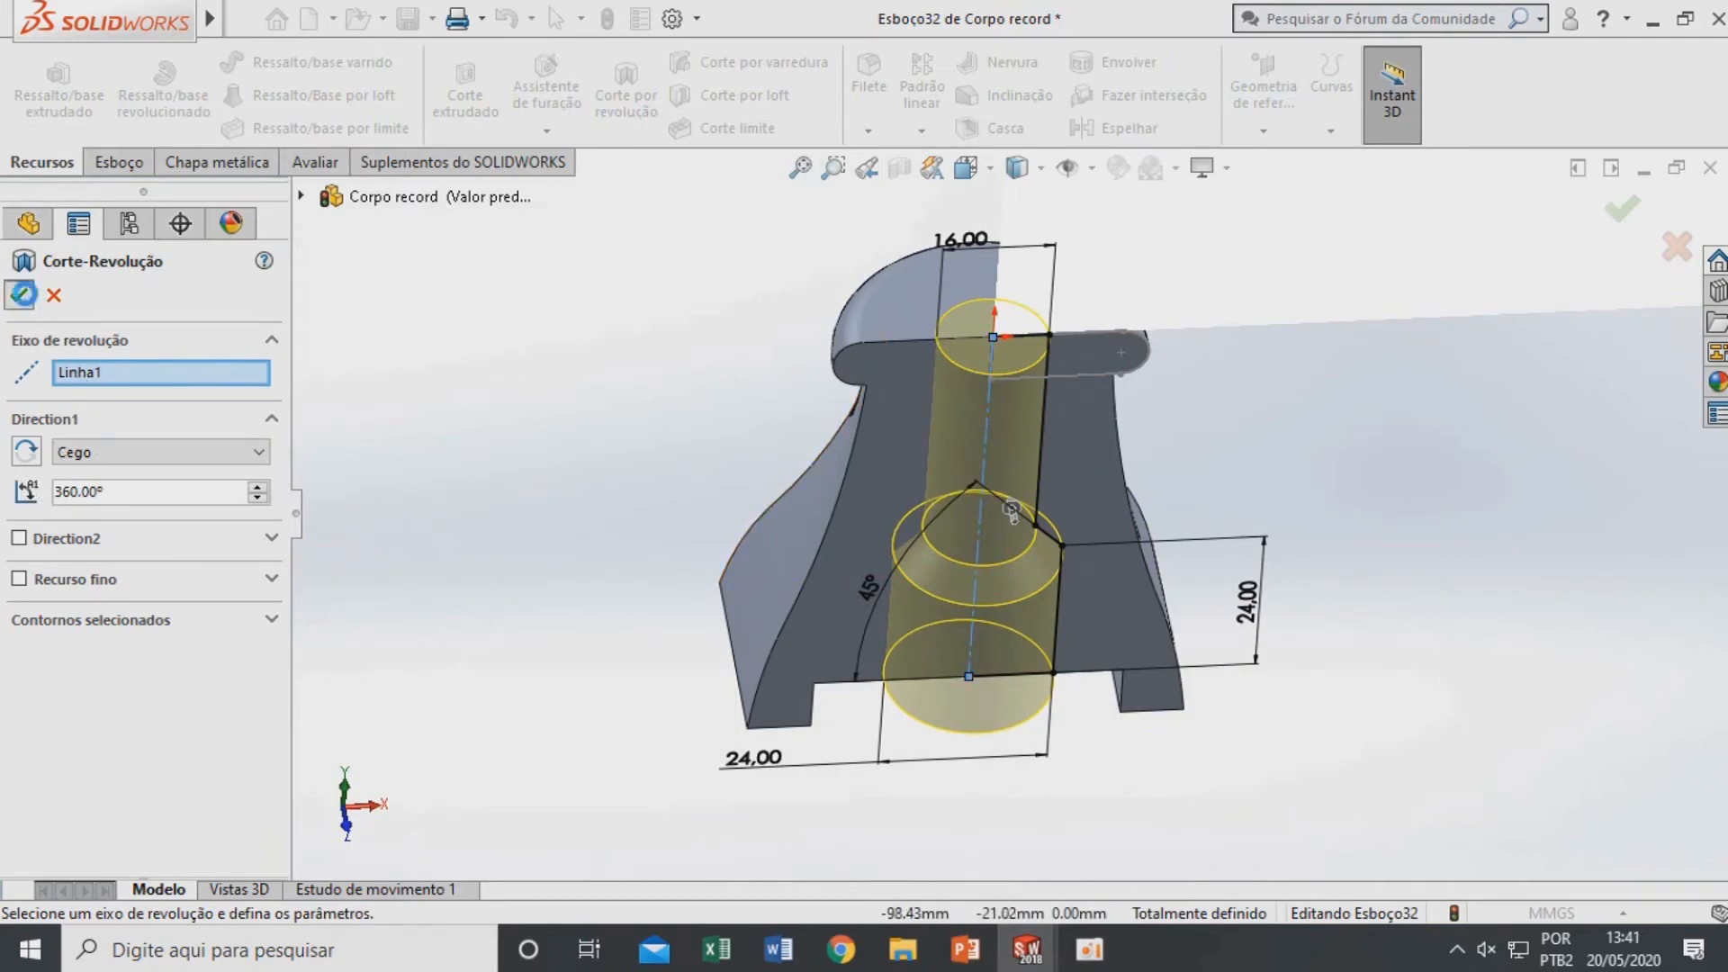
scroll(977, 607, up, 5)
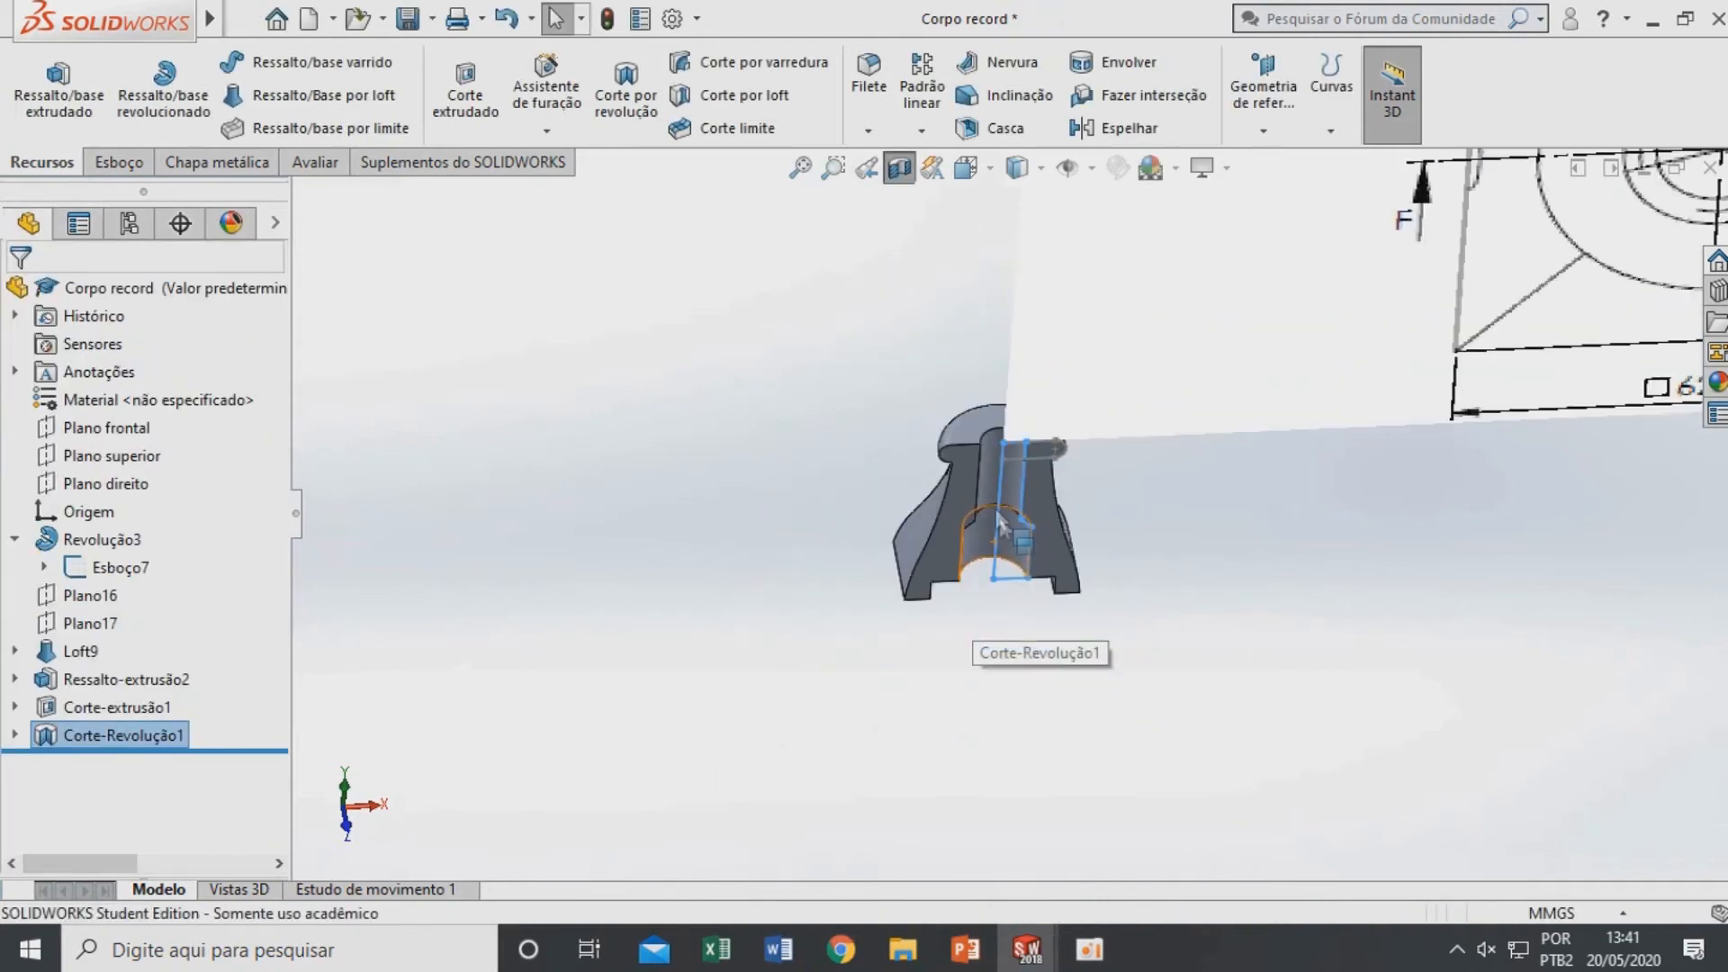
Turn off the section view of the body and hide the sketch that holds the reference drawing
scroll(1076, 504, up, 1)
middle_drag(1077, 504, 1070, 416)
scroll(985, 492, down, 1)
scroll(985, 492, down, 1)
click(1127, 541)
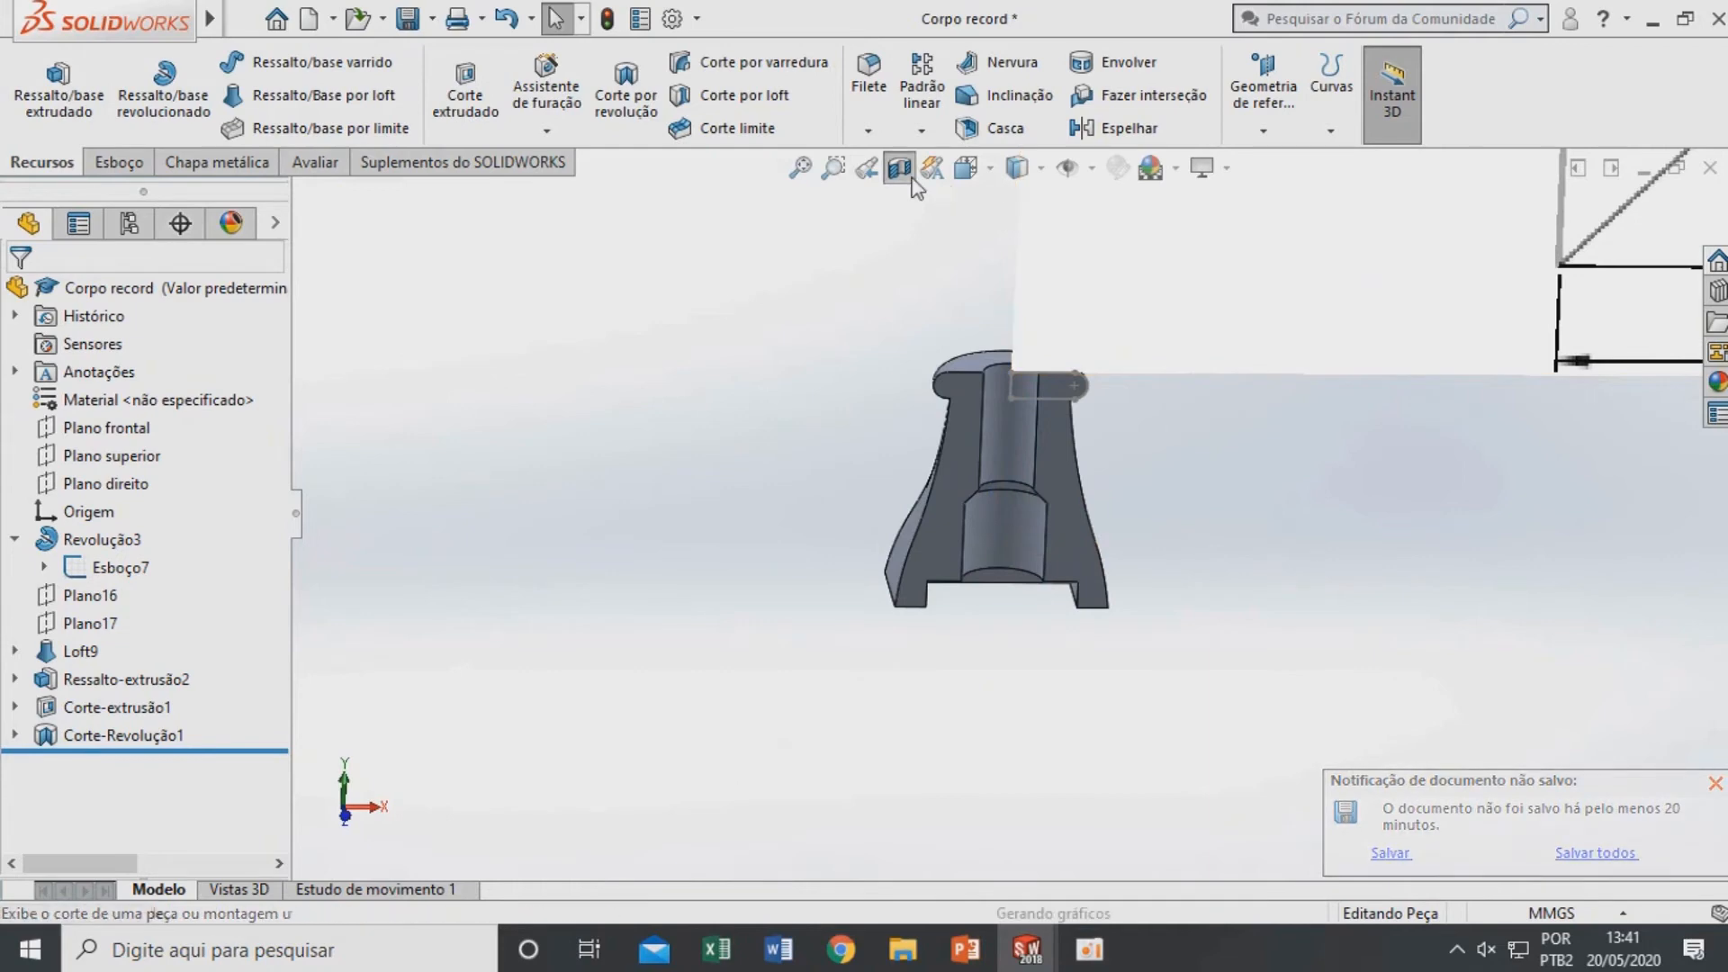
click(899, 167)
scroll(1092, 387, up, 3)
right_click(1114, 427)
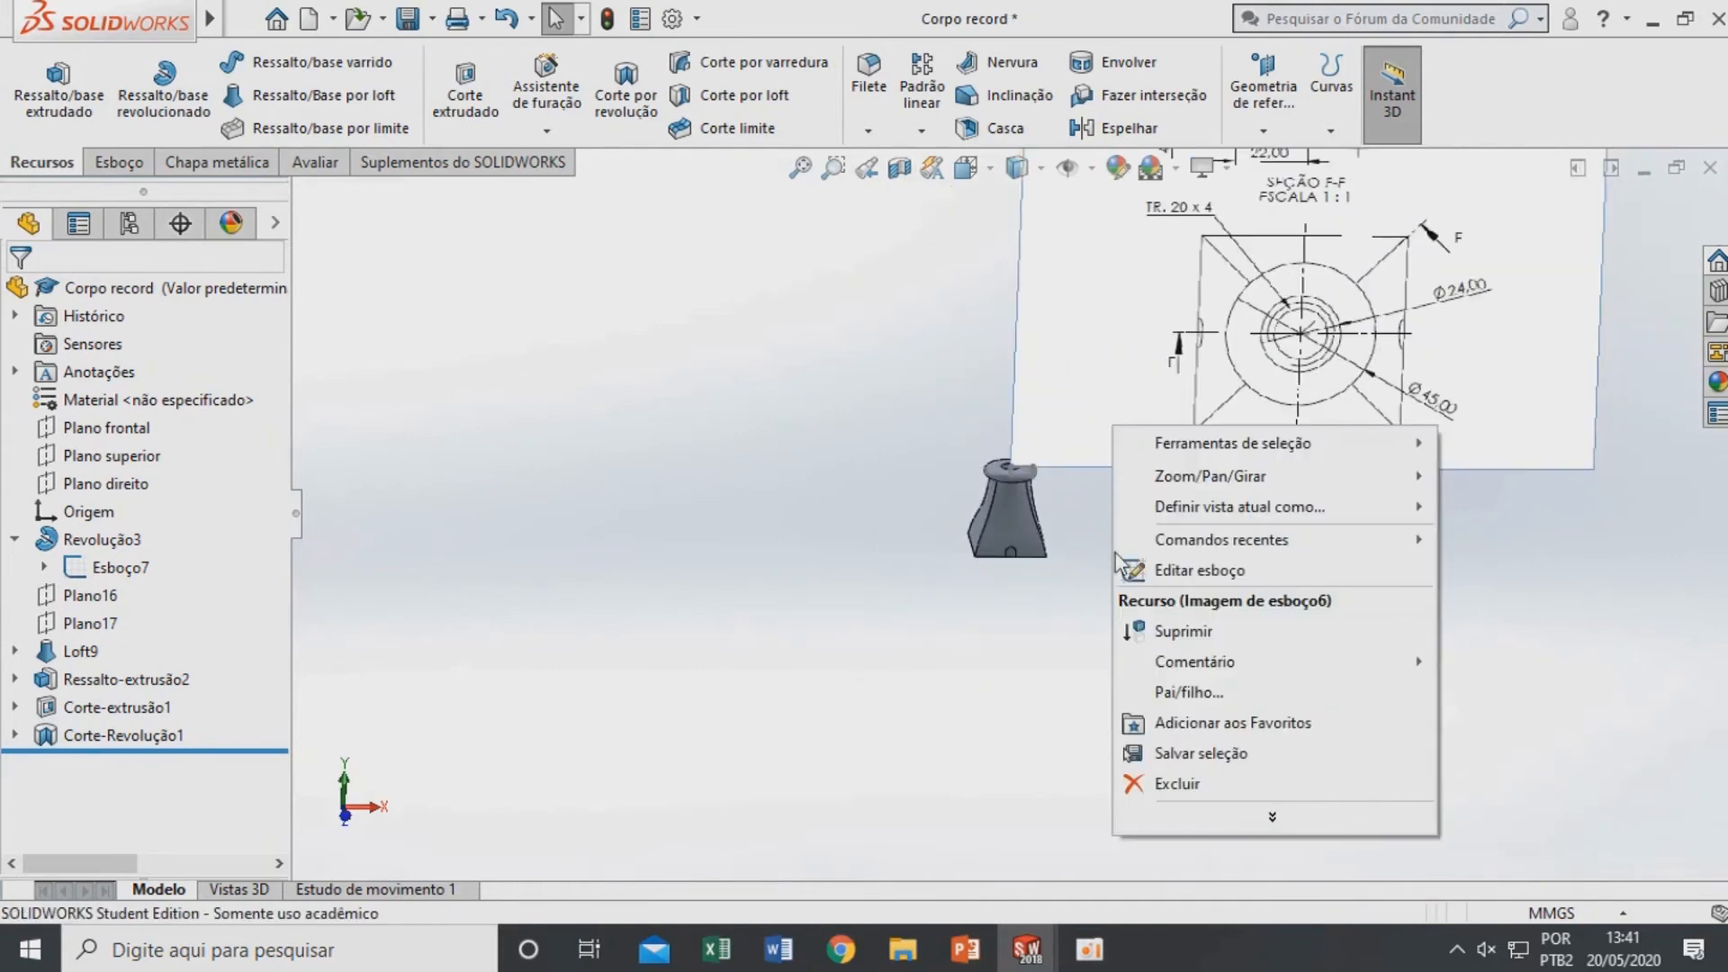
right_click(120, 567)
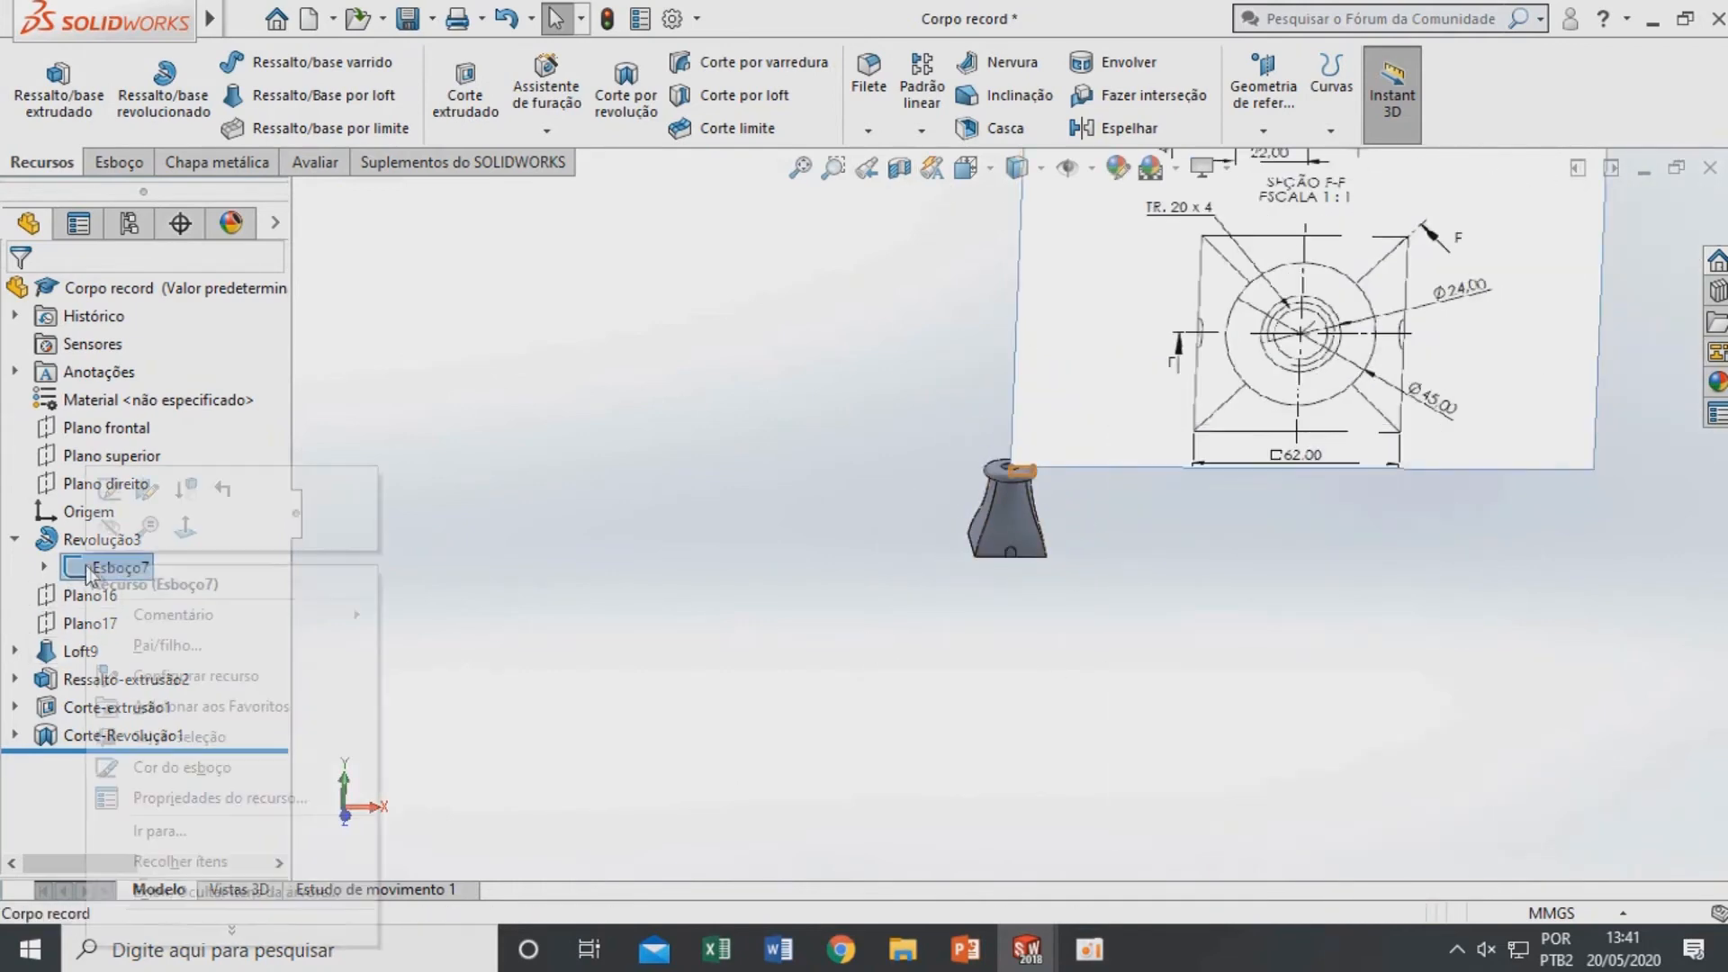
click(108, 492)
scroll(1113, 513, down, 4)
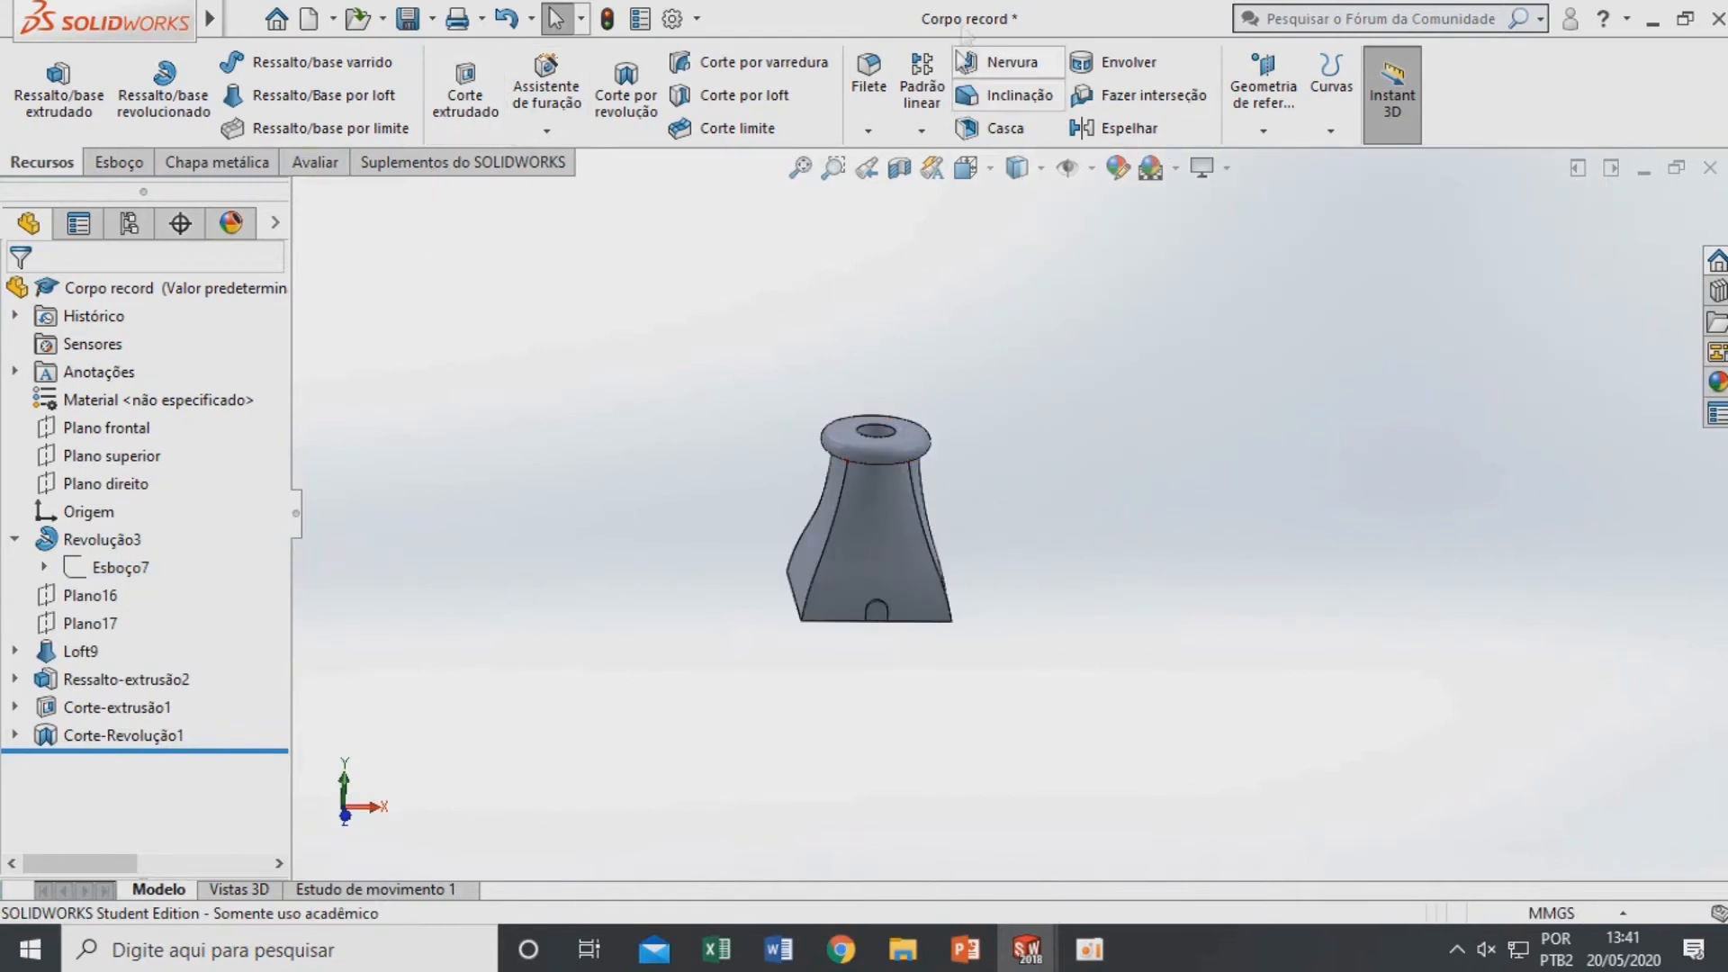
Inspect the stepped bore in a section through the front plane, and return to the whole body in isometric view
click(899, 167)
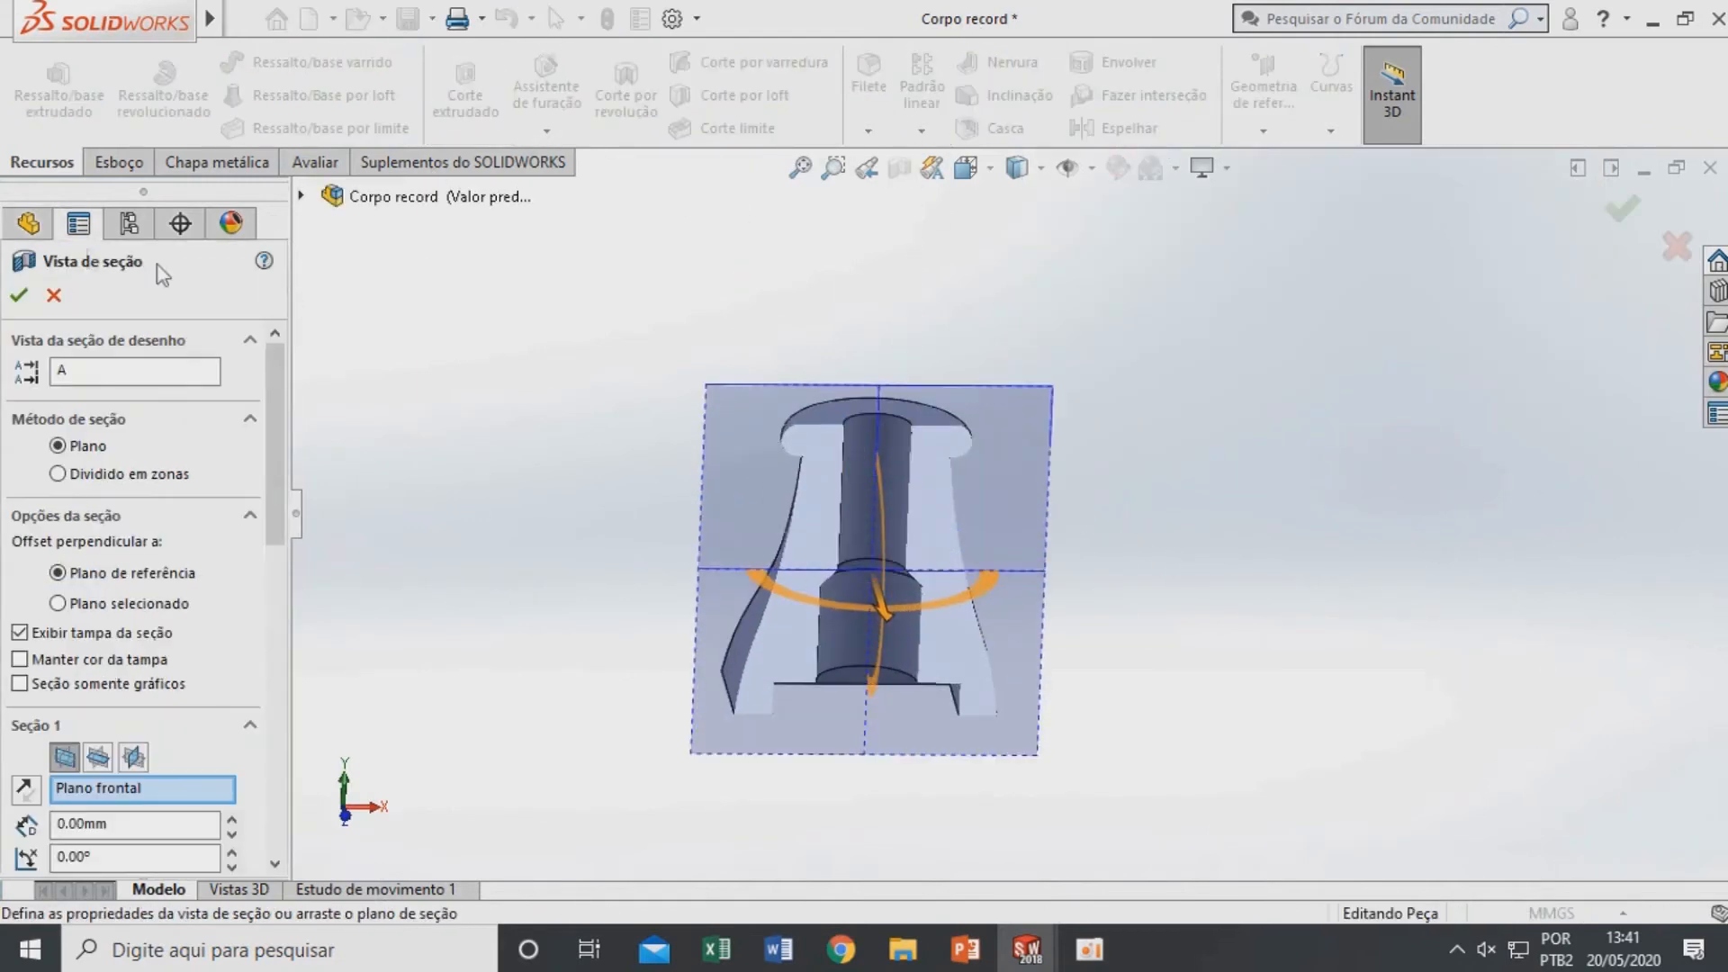
click(18, 295)
middle_drag(505, 414, 558, 423)
click(899, 167)
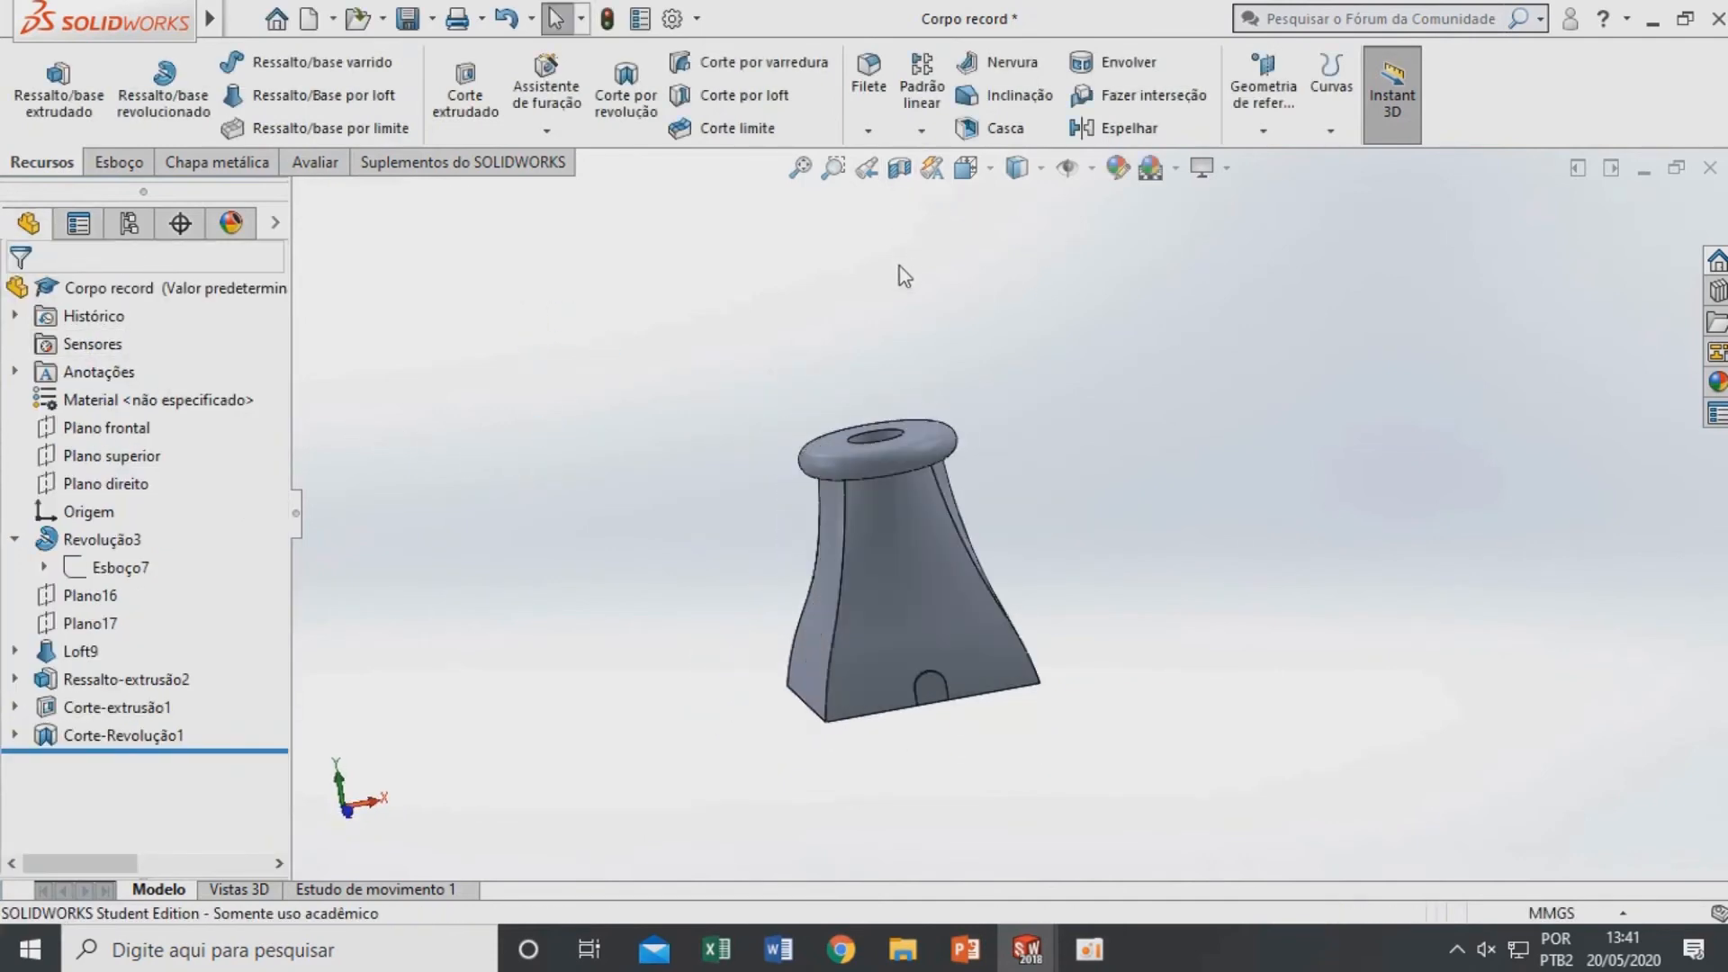
key(ctrl+7)
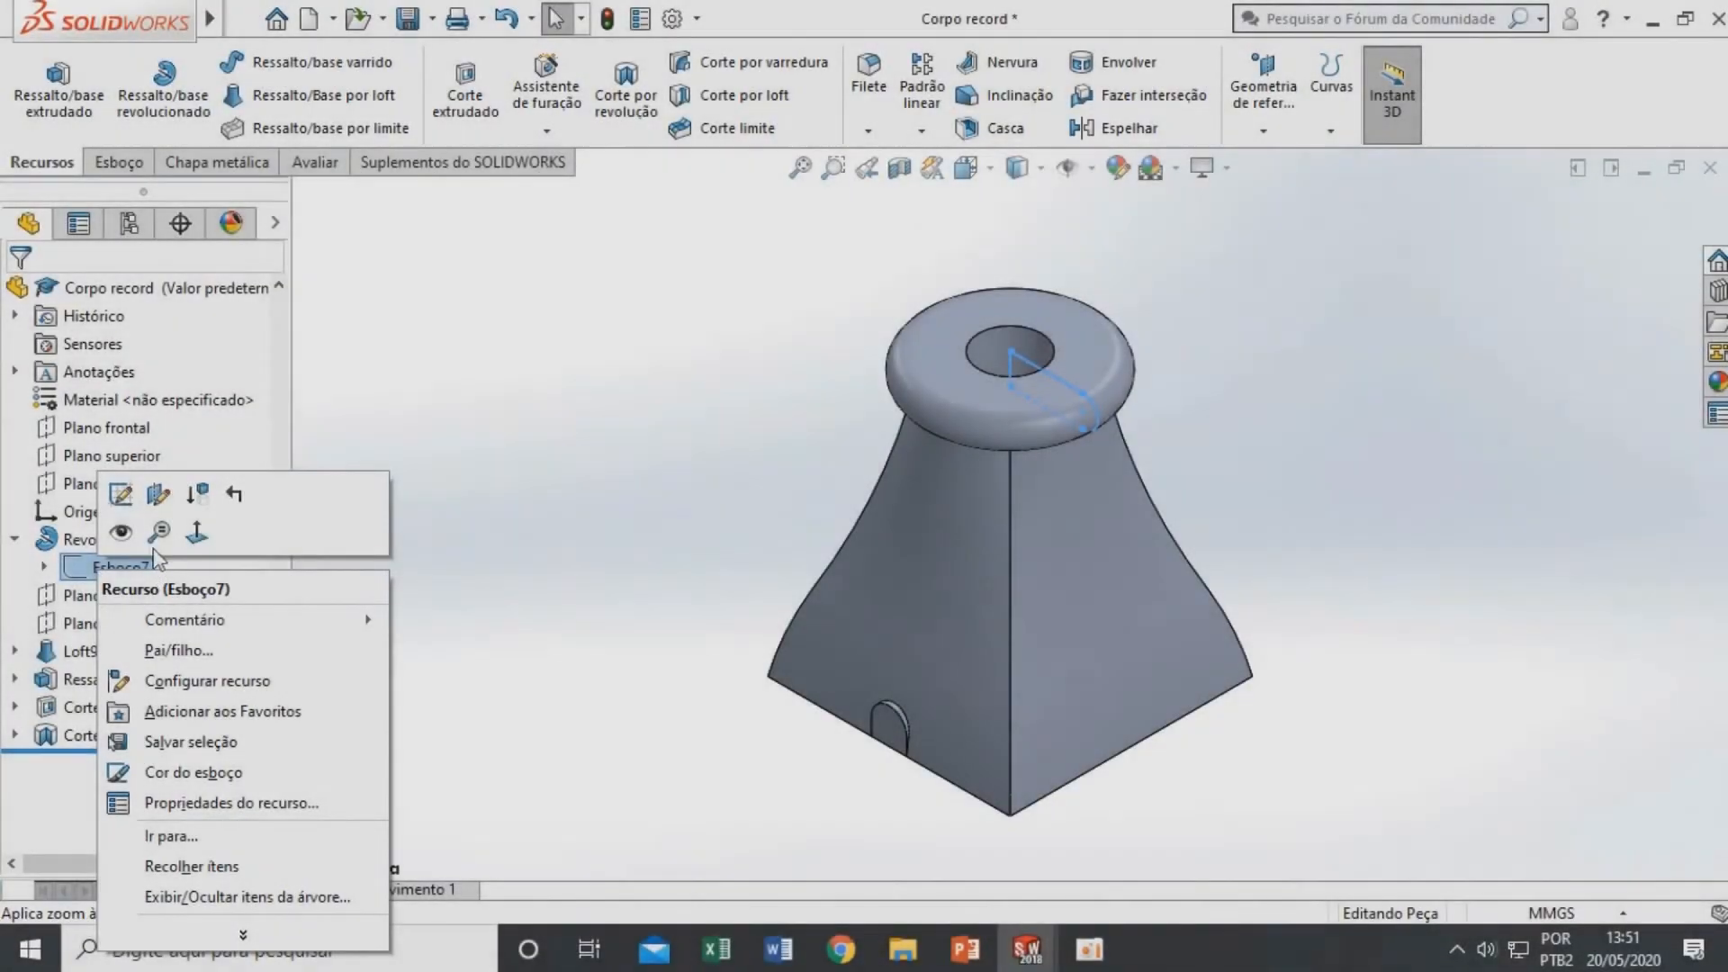
Show the reference drawing's sketch and check the fillet, chamfer and small side hole dimensions in section F-F
click(124, 527)
scroll(971, 393, up, 10)
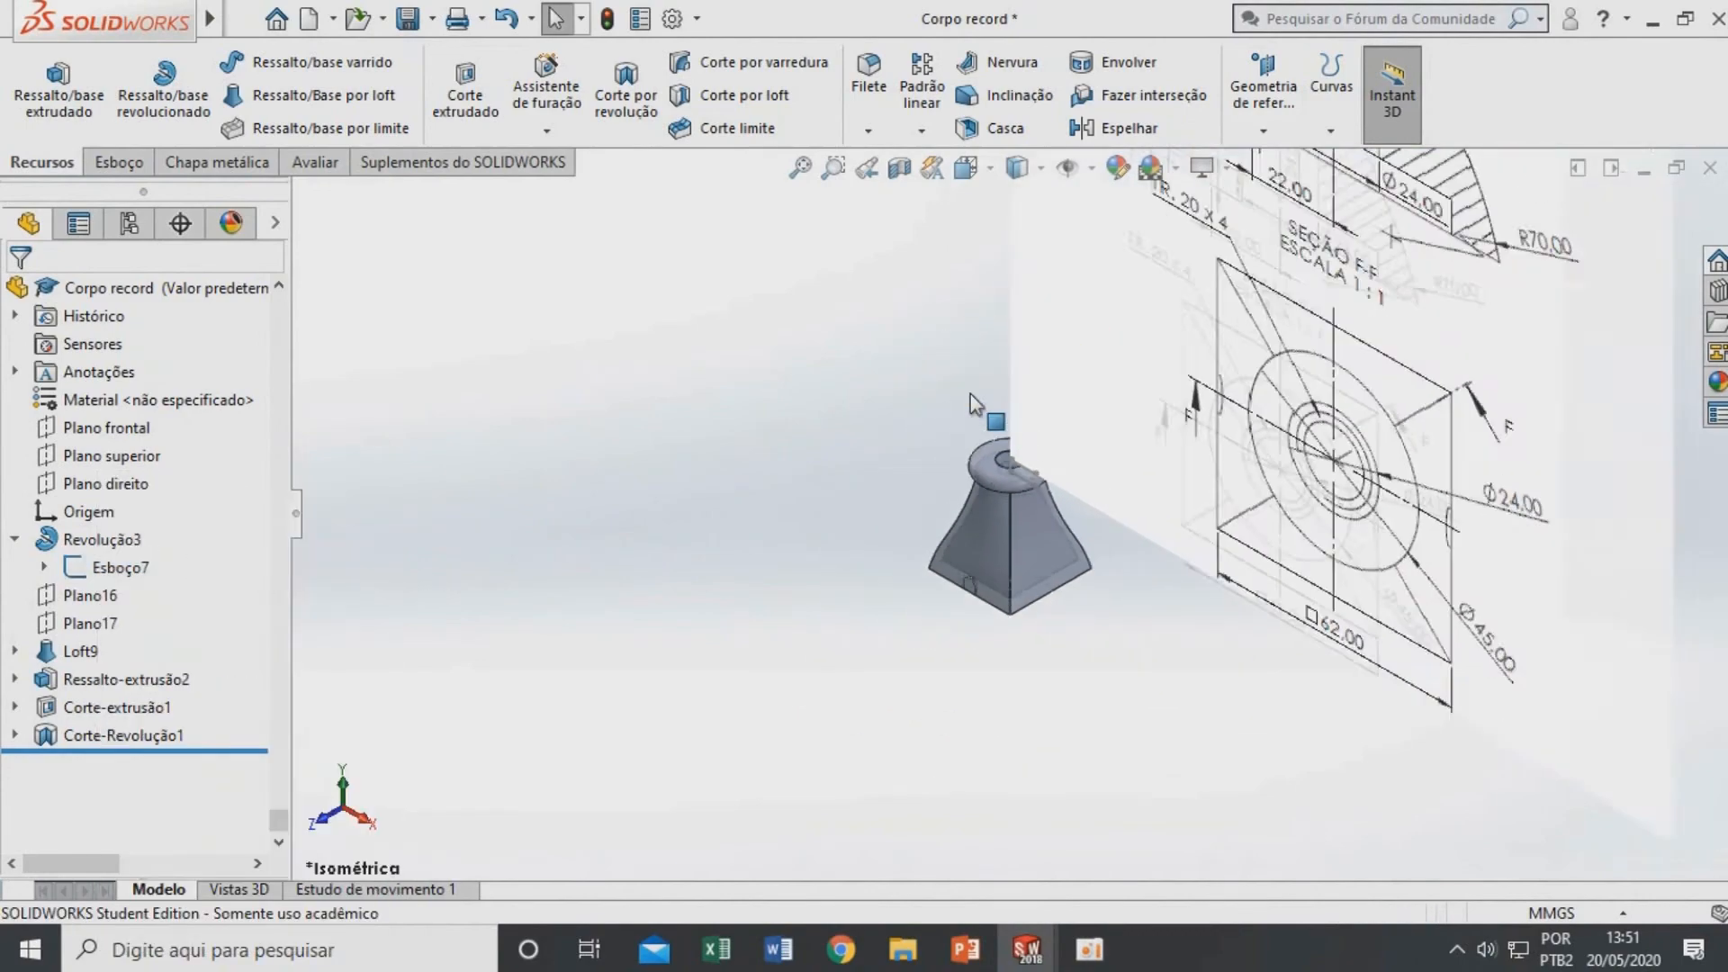
middle_drag(970, 393, 997, 371)
key(ctrl+1)
scroll(971, 393, down, 5)
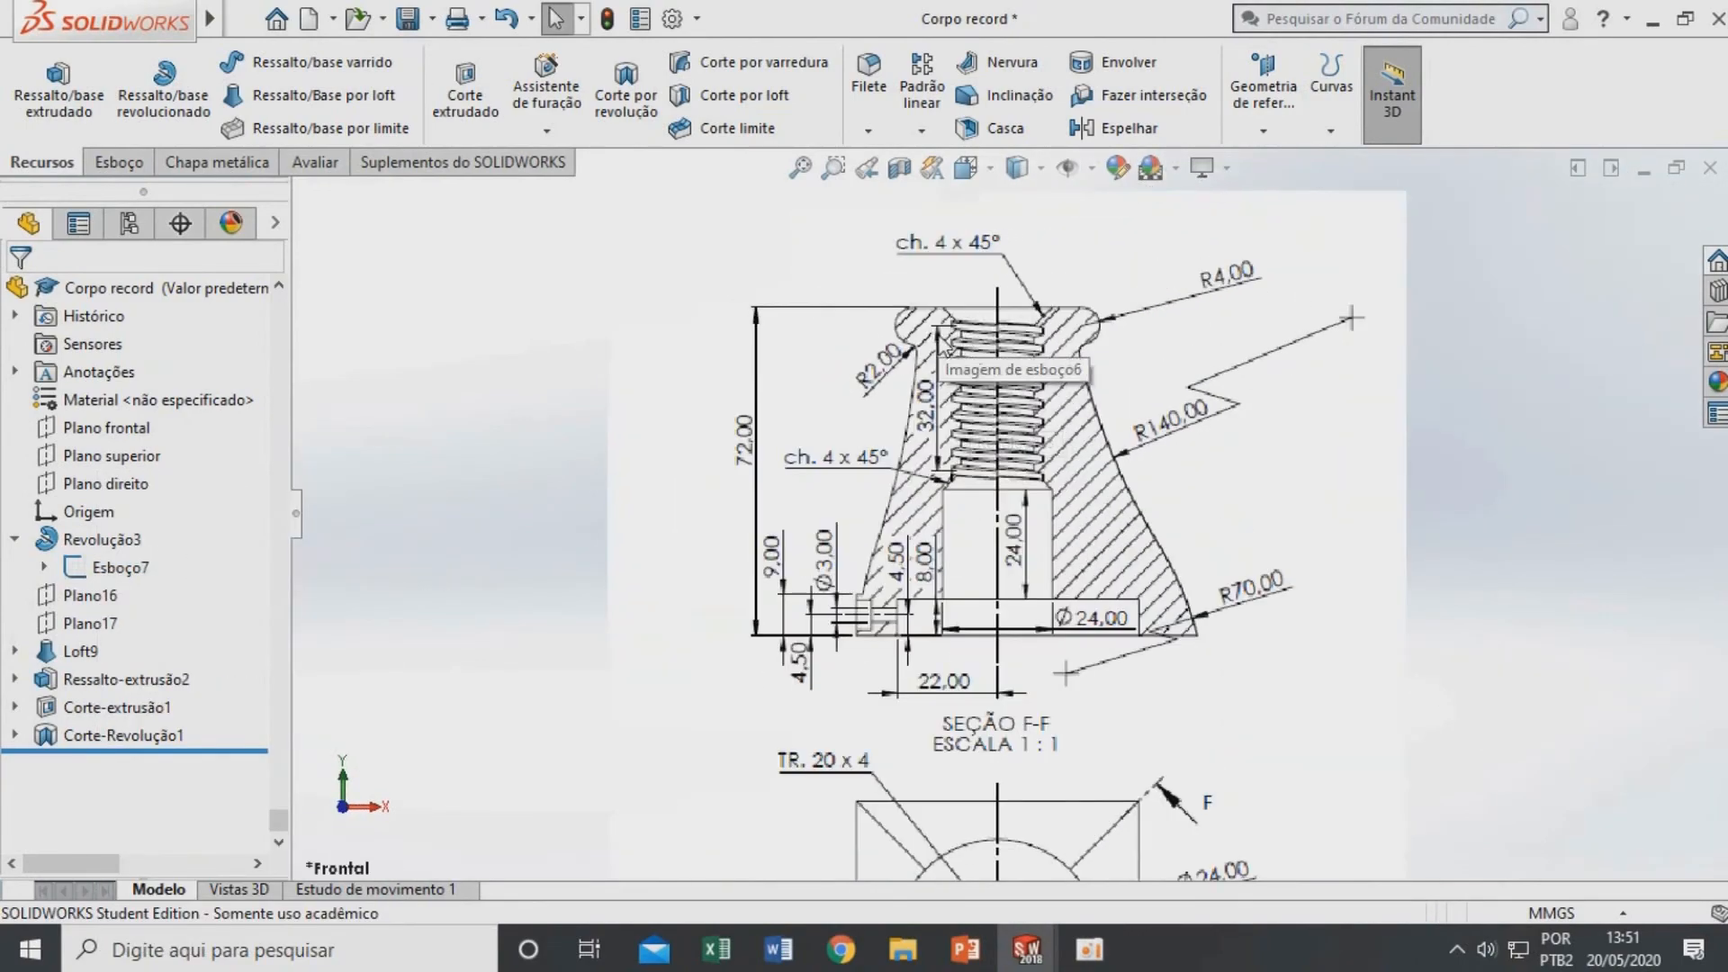
scroll(884, 608, down, 6)
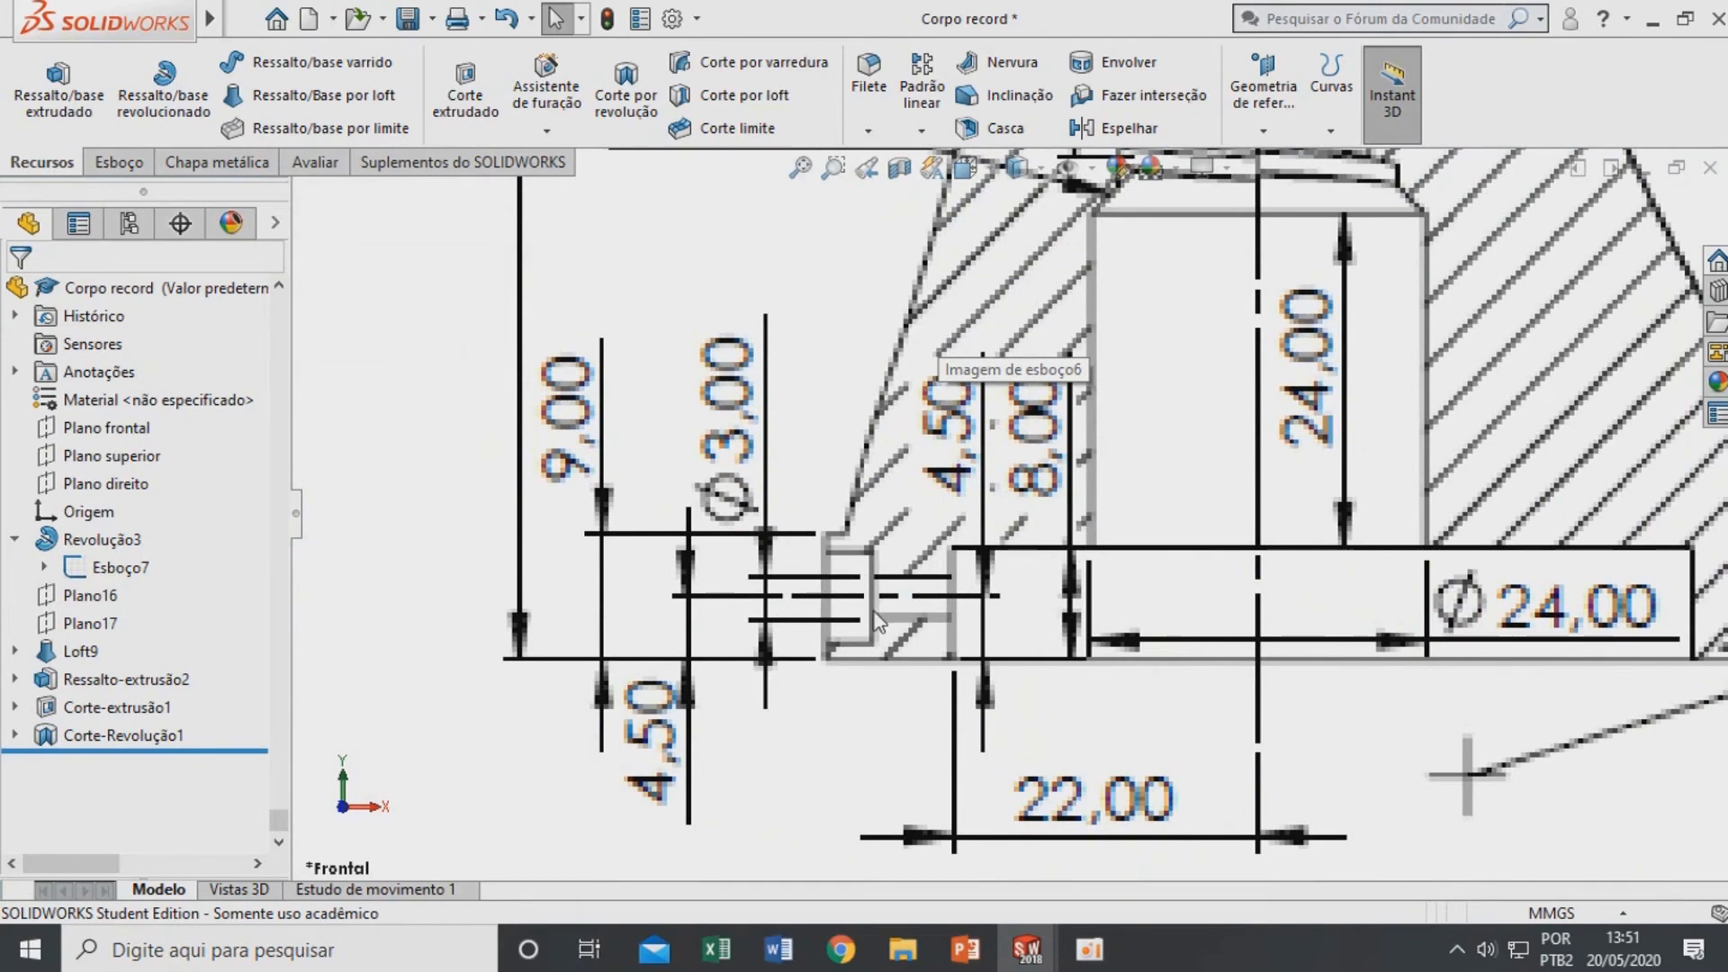
scroll(1128, 463, up, 8)
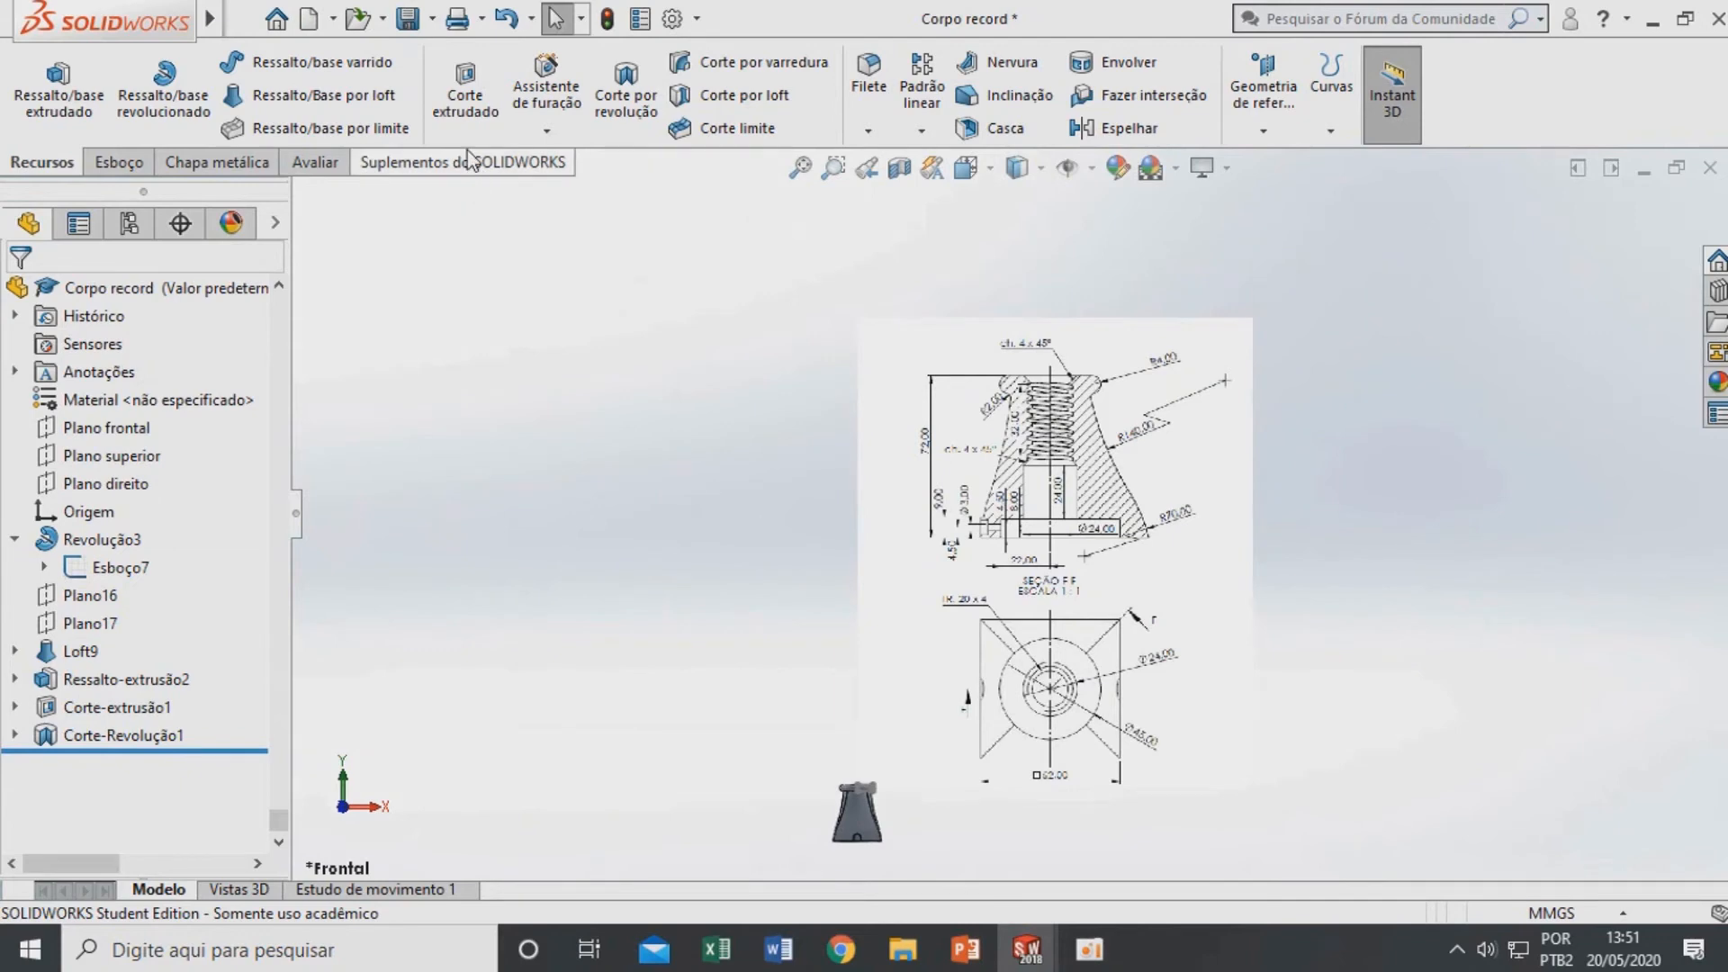
Fillet the circular edge where the body meets the underside of the rounded rim with a 2 mm radius
click(878, 110)
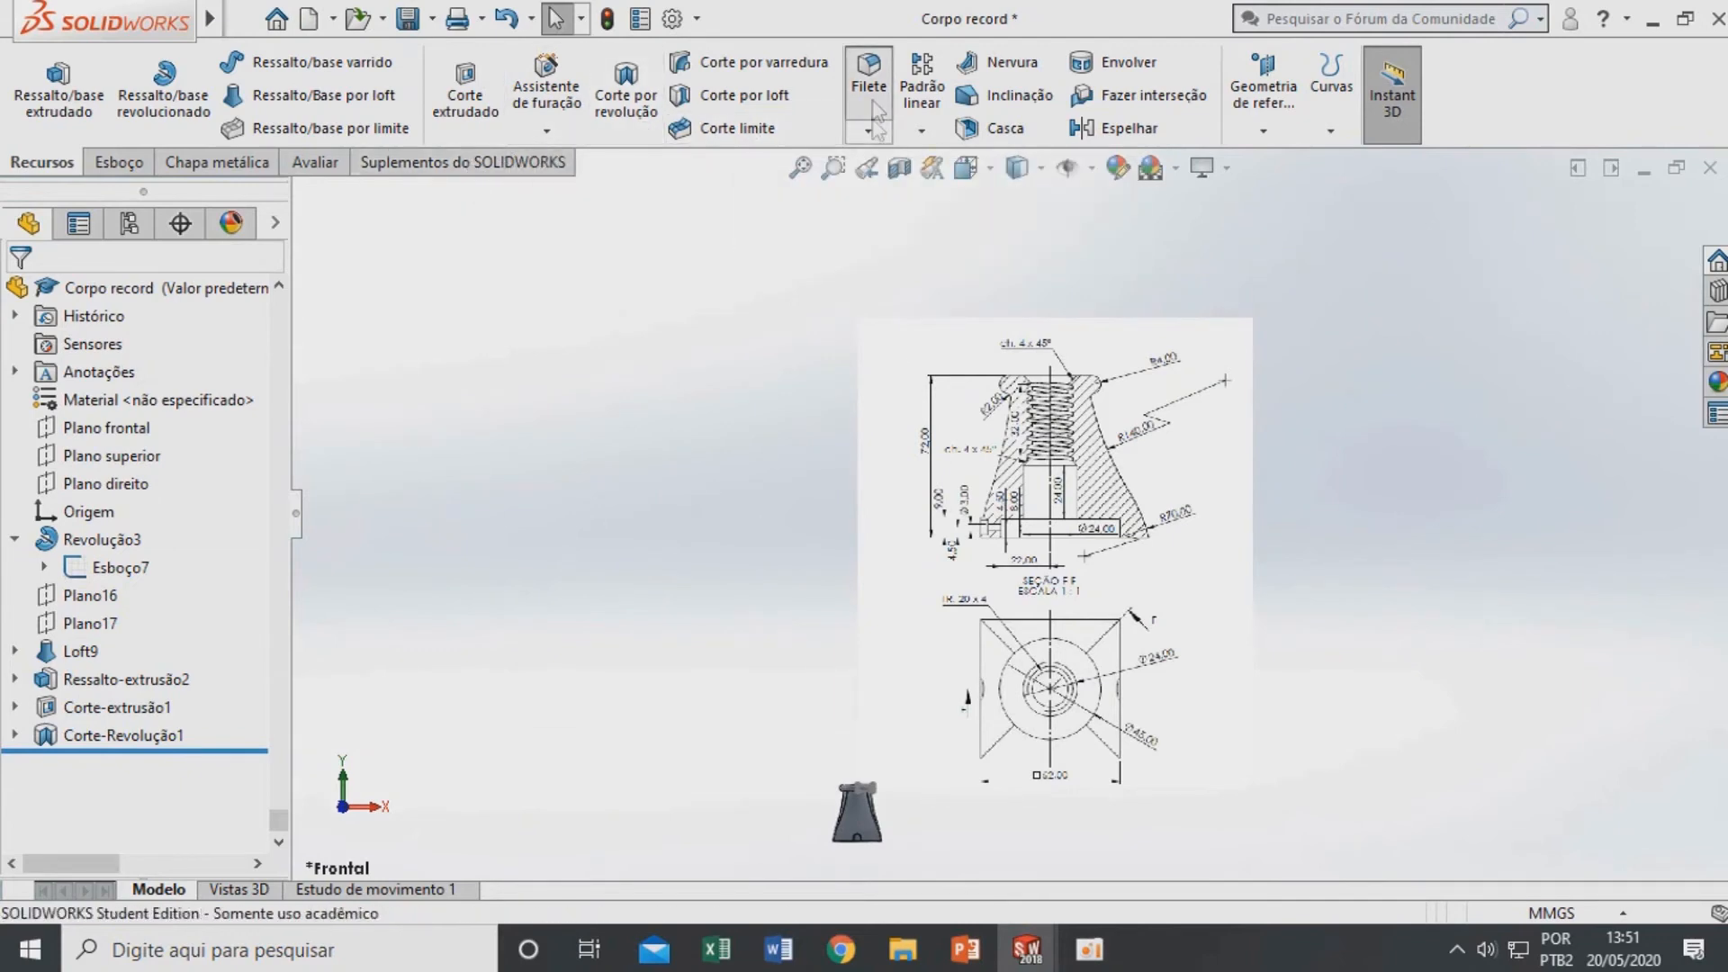
scroll(771, 695, down, 5)
scroll(780, 677, down, 5)
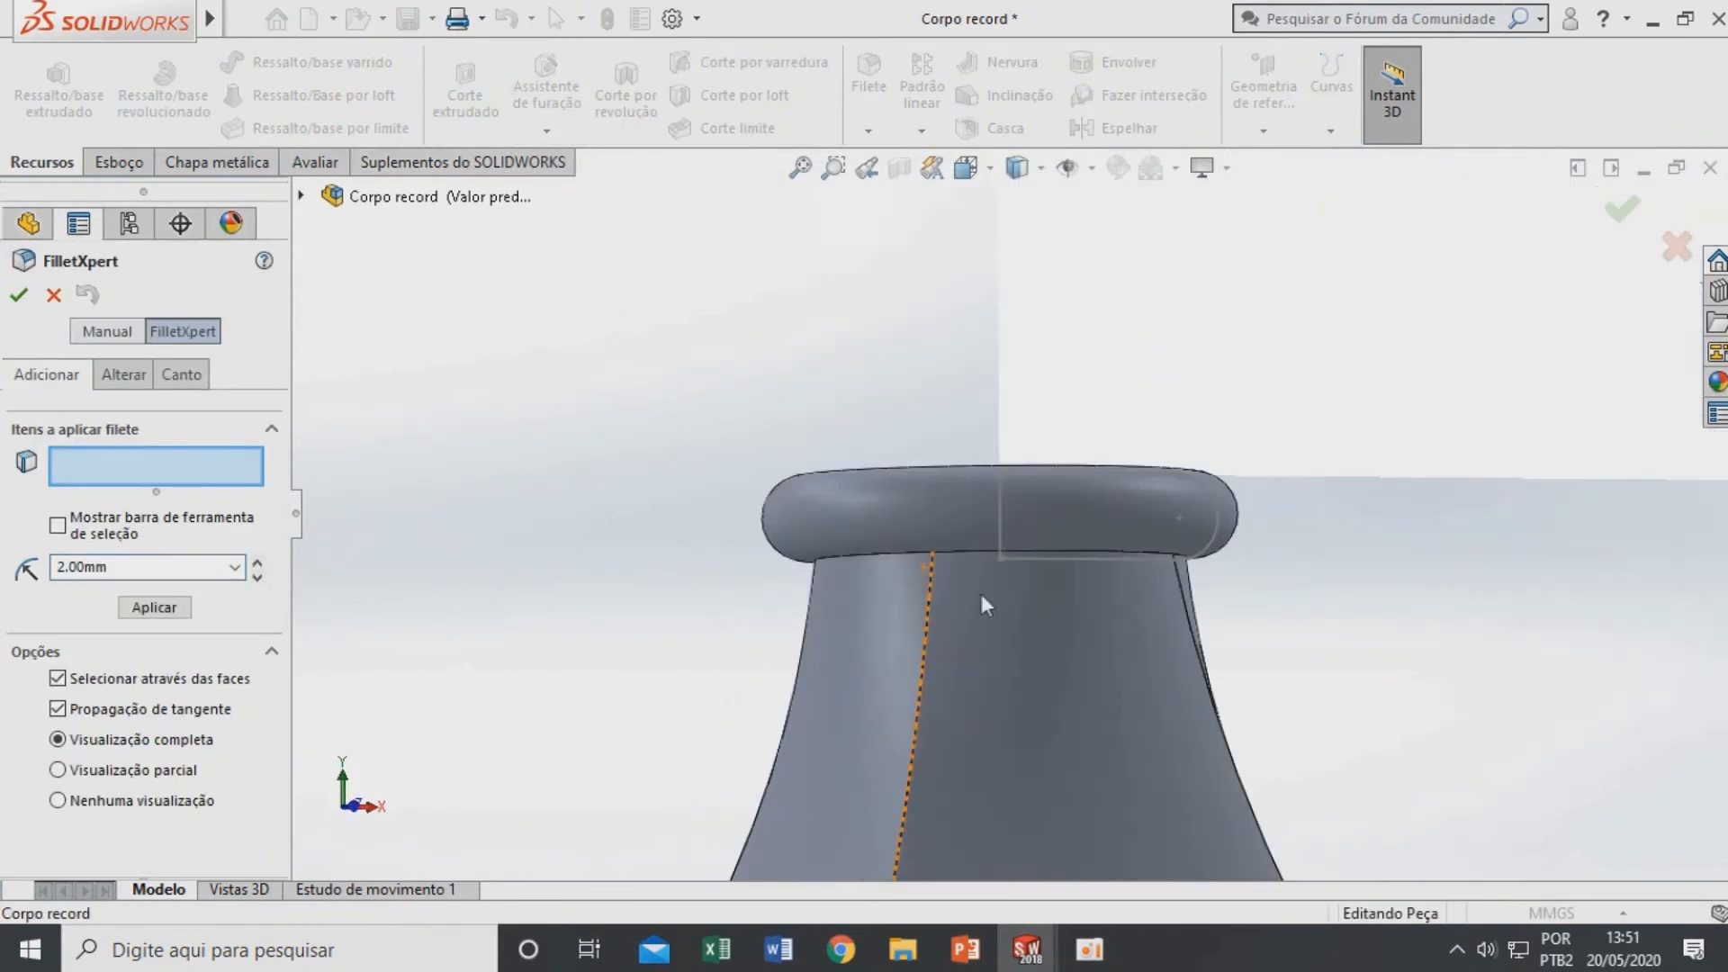
scroll(904, 558, down, 4)
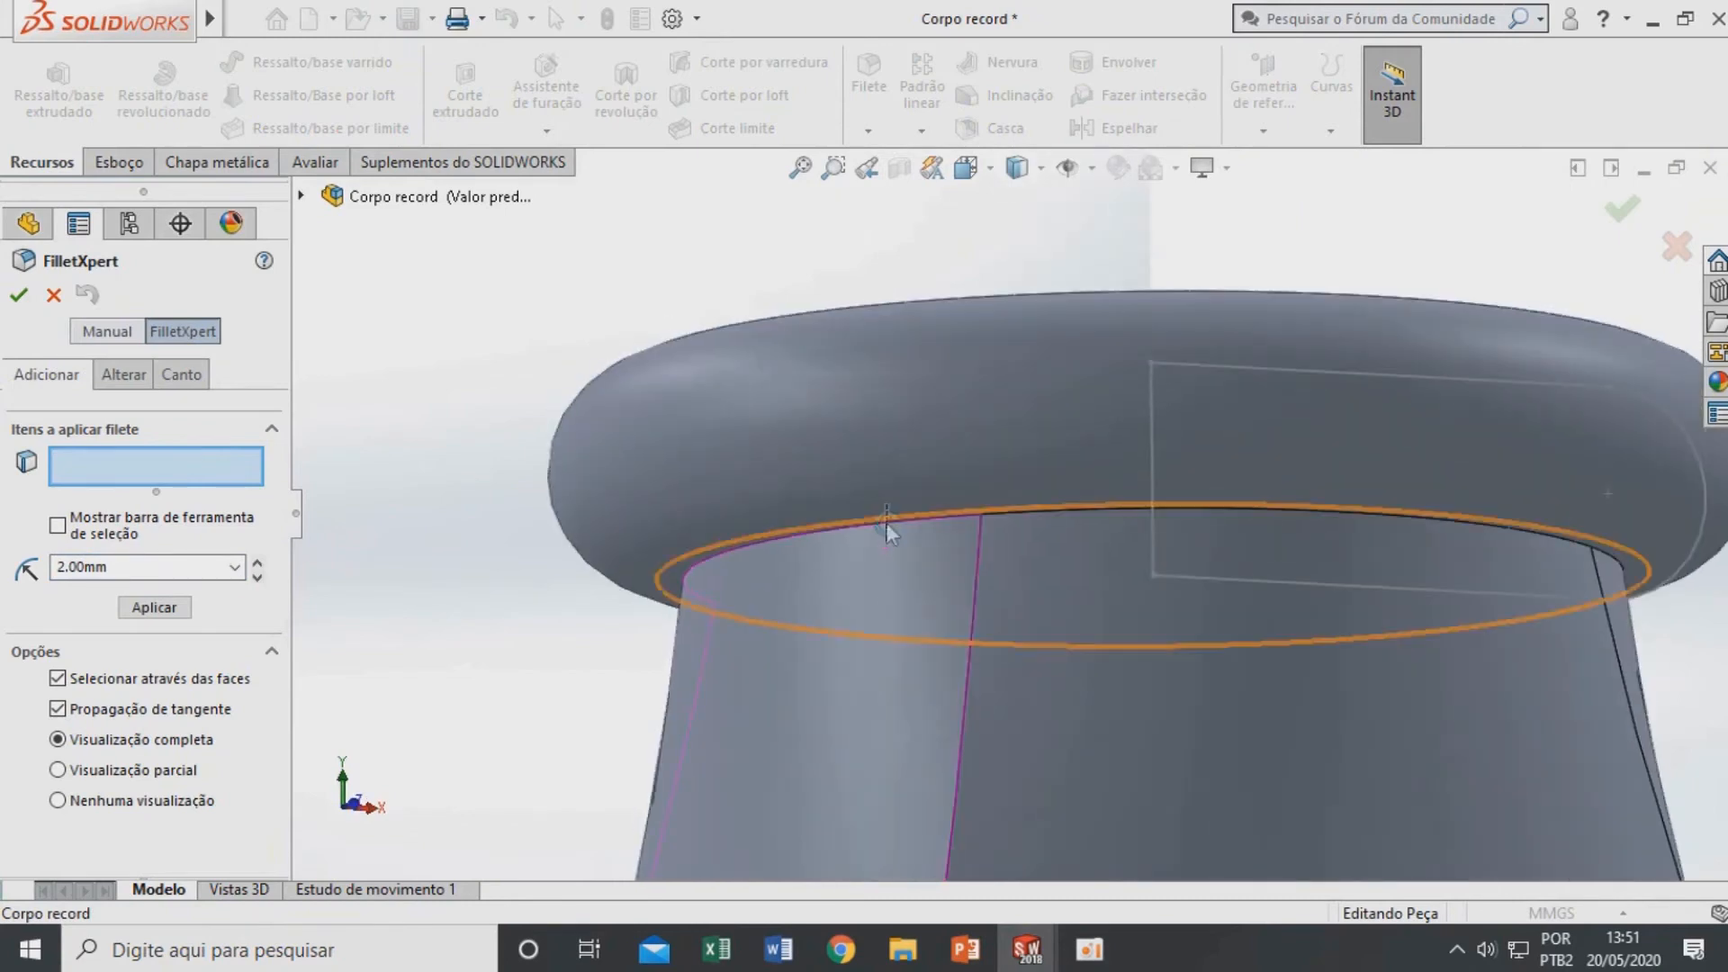
click(886, 525)
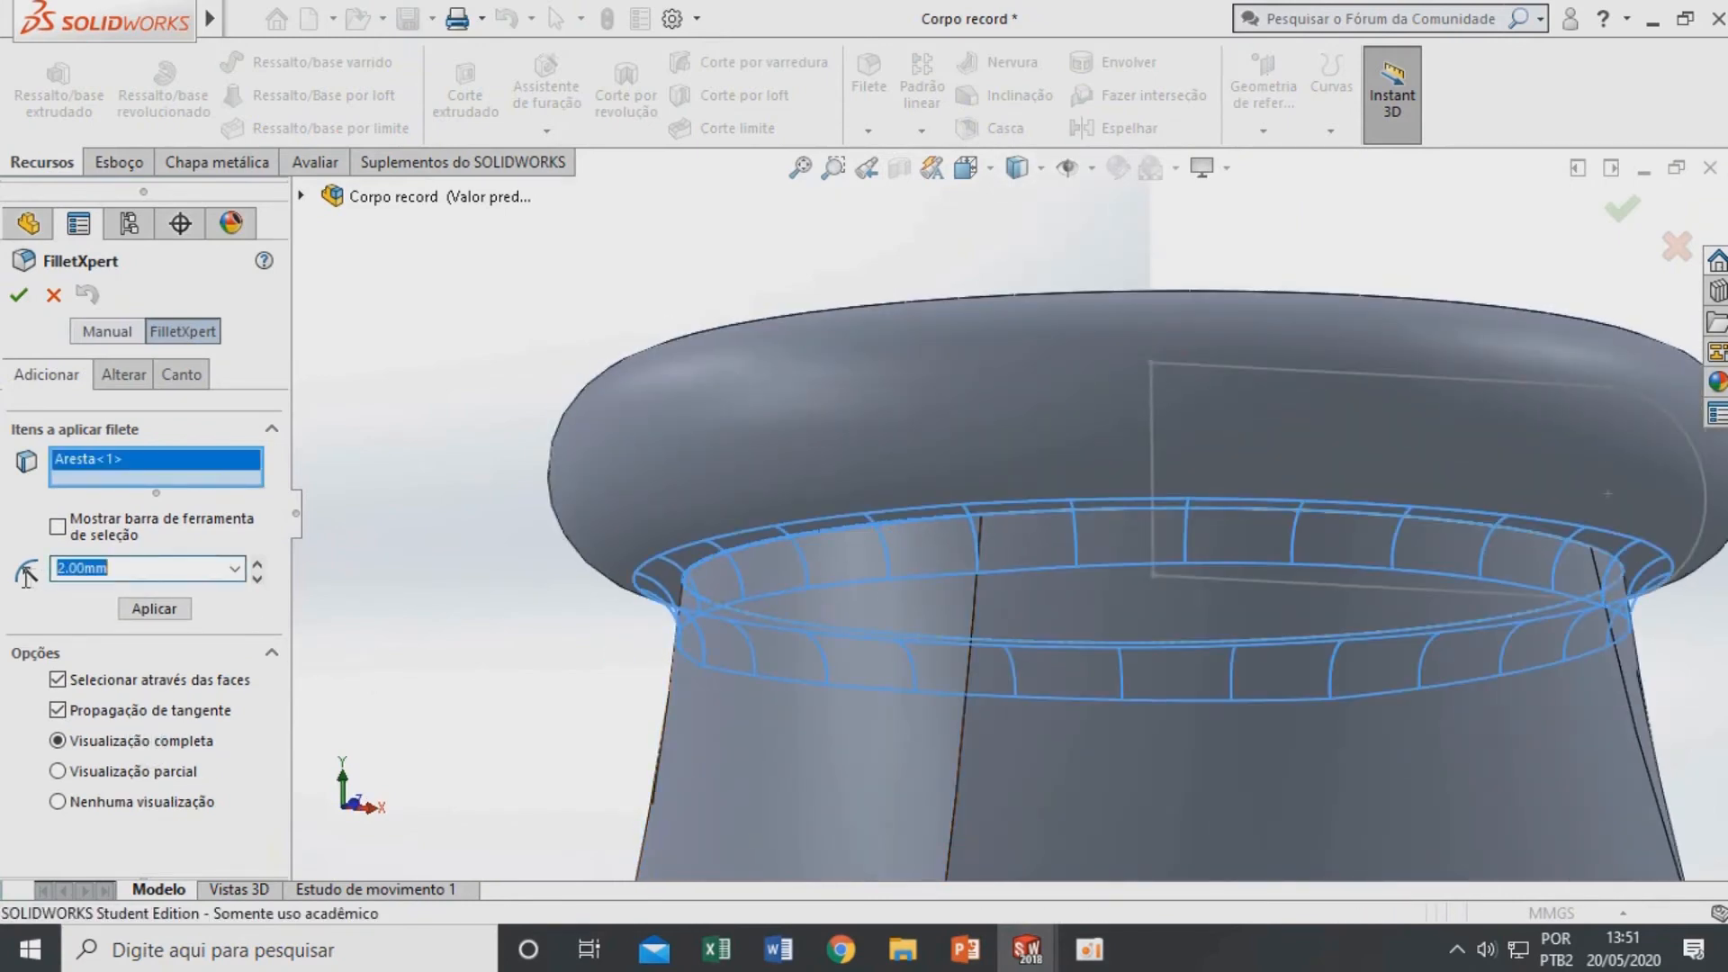
text(2)
key(Return)
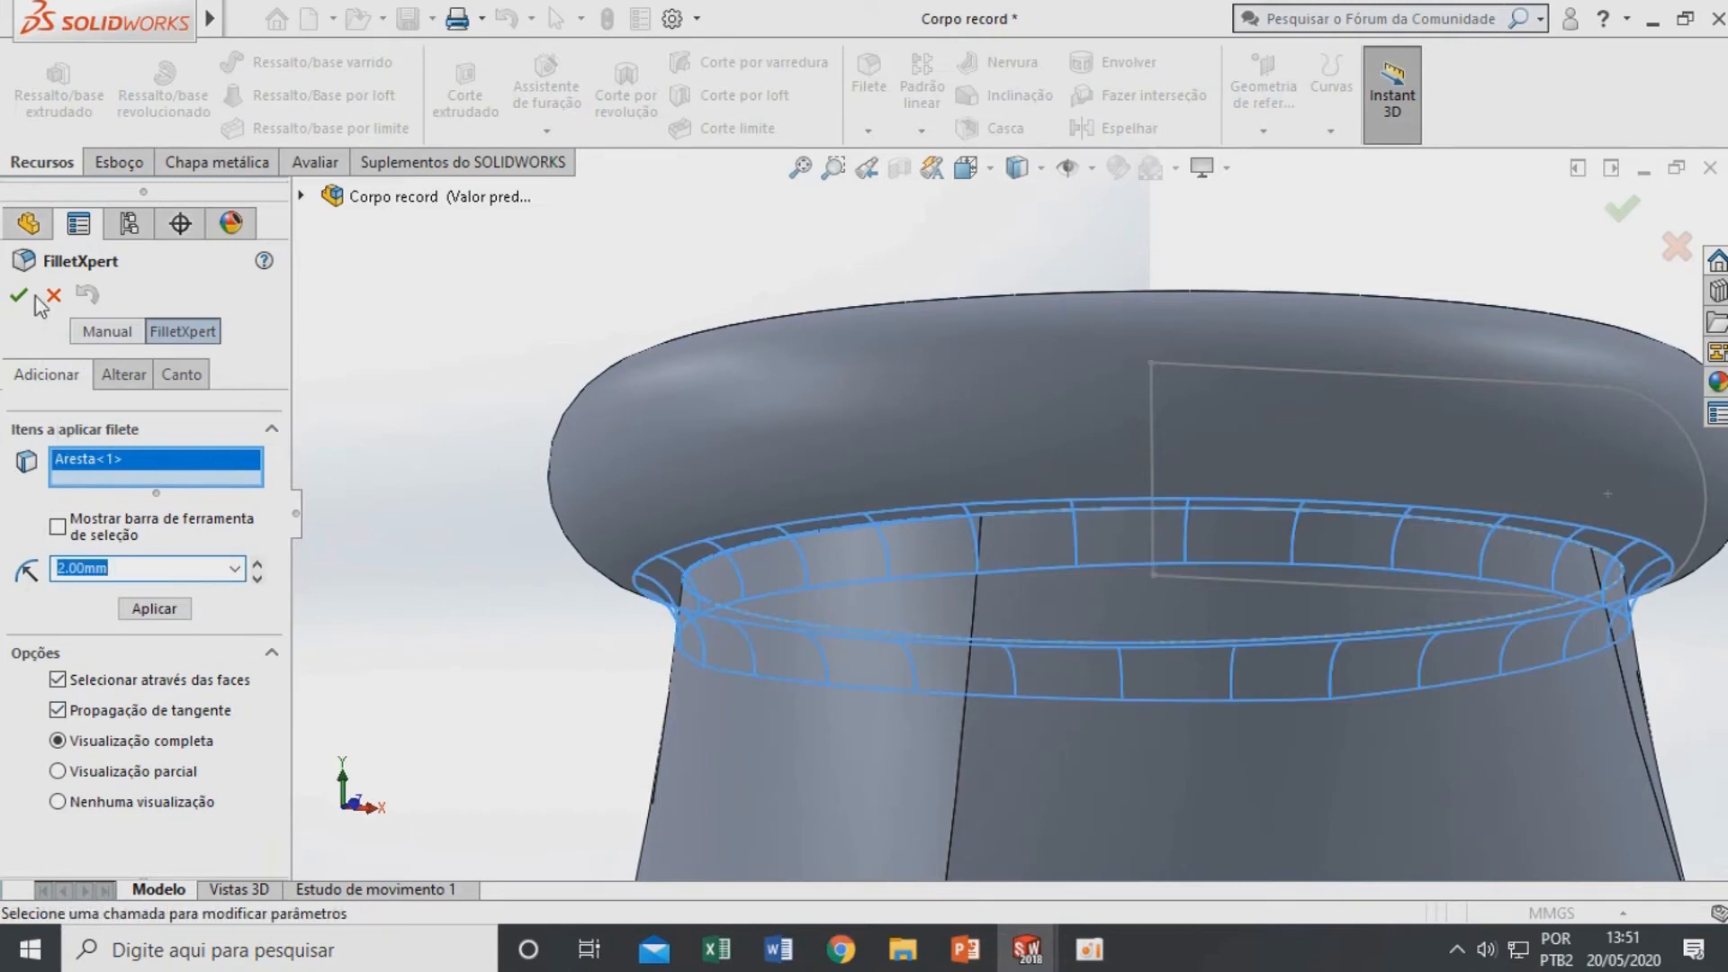
click(19, 295)
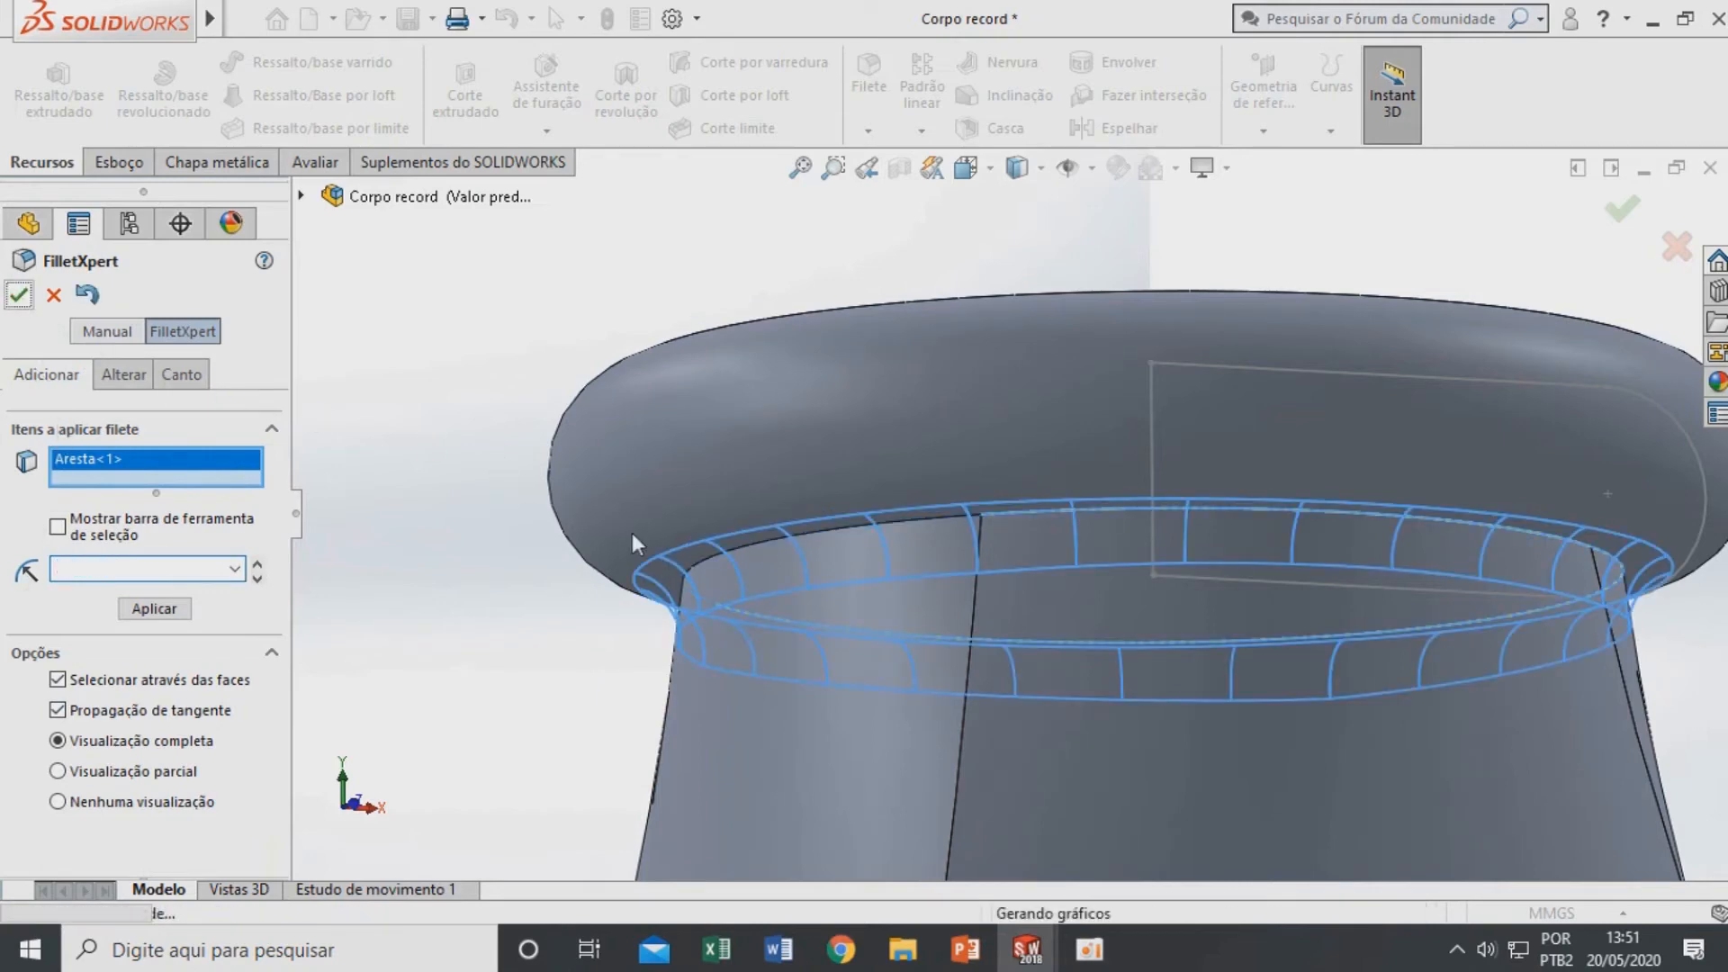
Set up a 4 mm, angle-distance chamfer on the top circular edge of the bore
scroll(922, 571, up, 2)
middle_drag(922, 569, 931, 801)
click(867, 134)
click(876, 190)
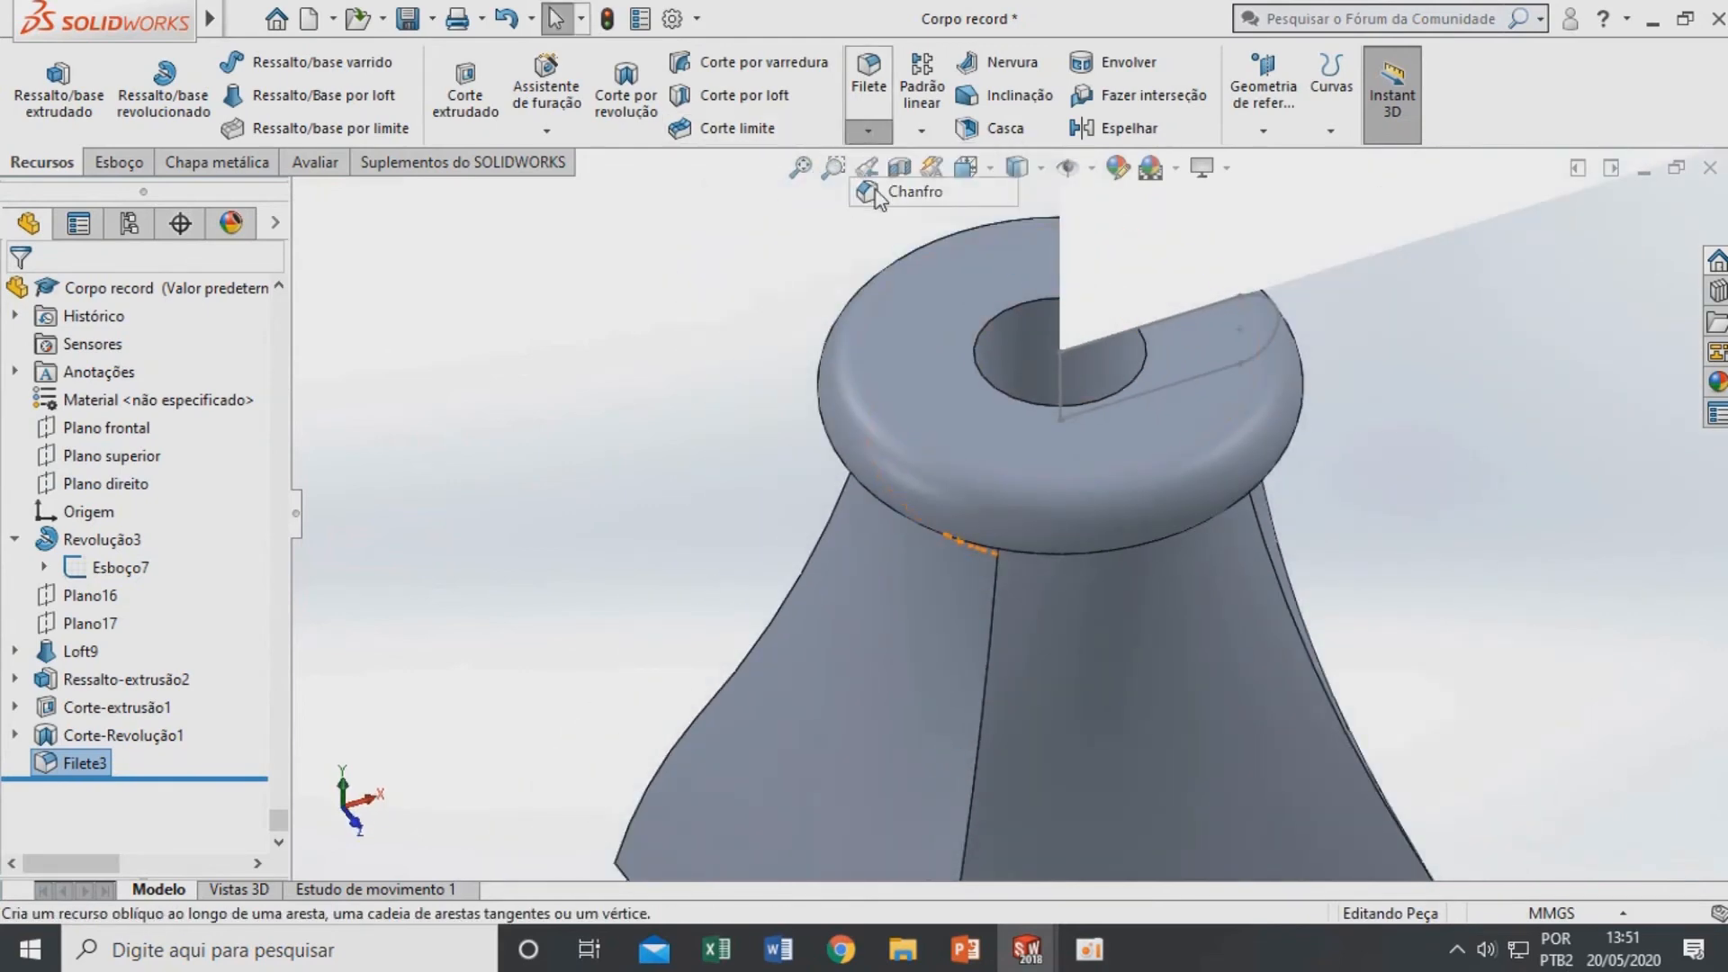
click(977, 340)
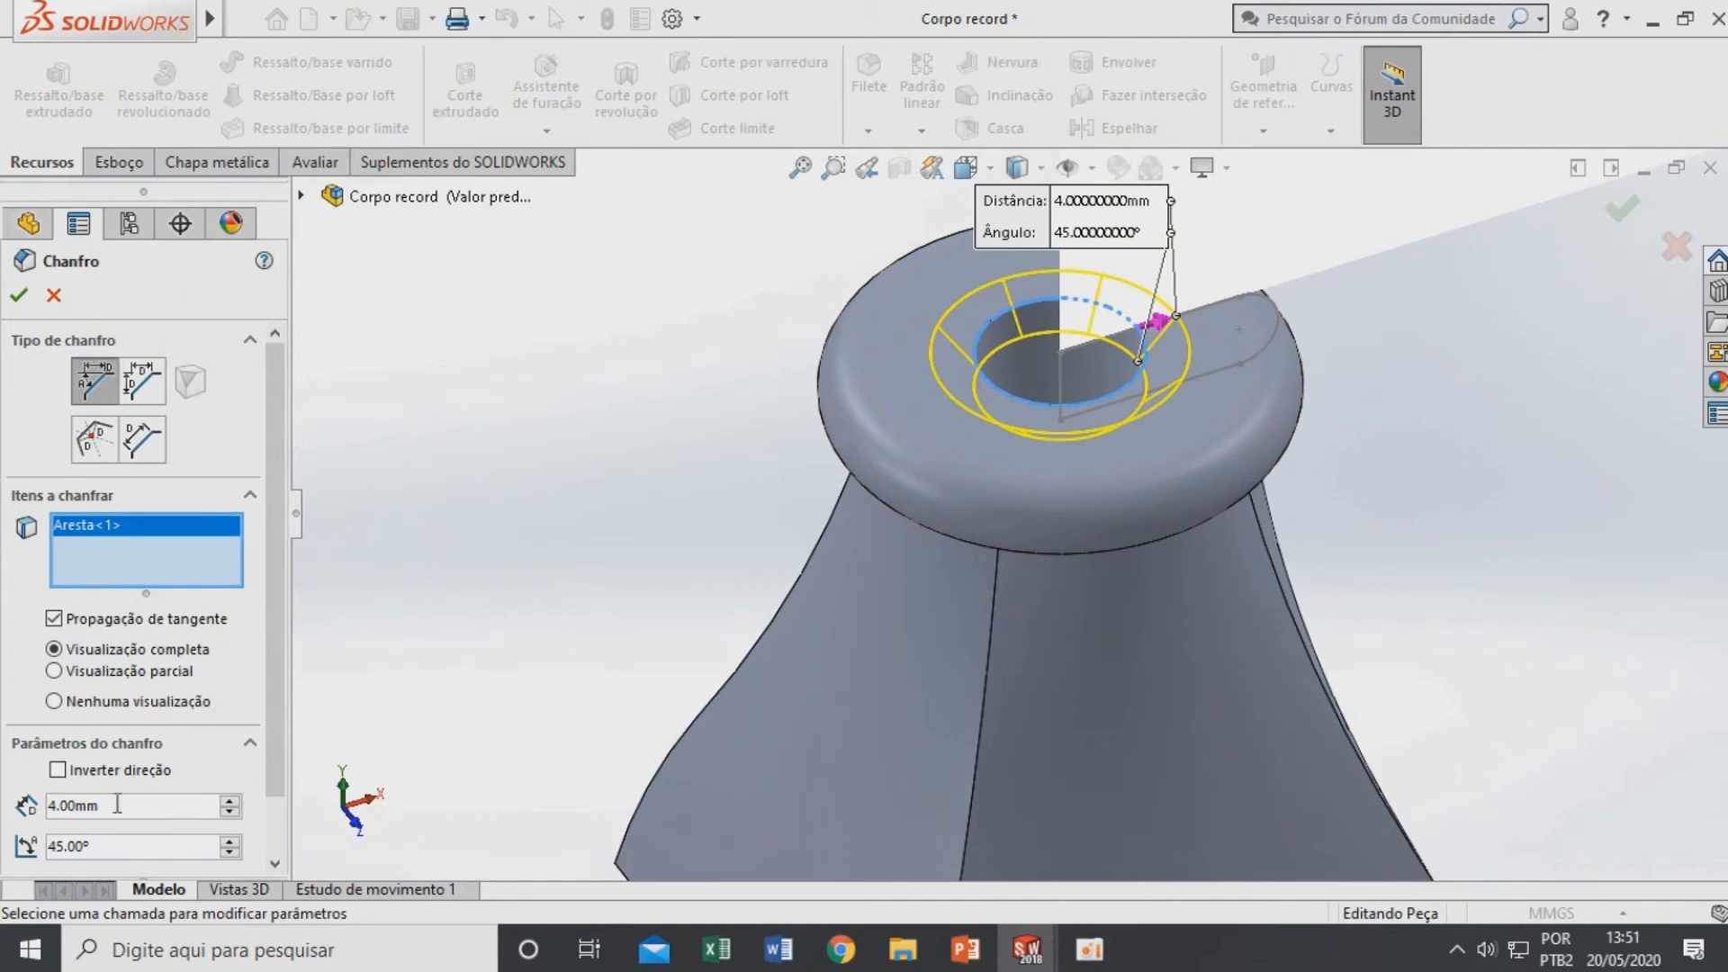
drag(277, 617, 277, 644)
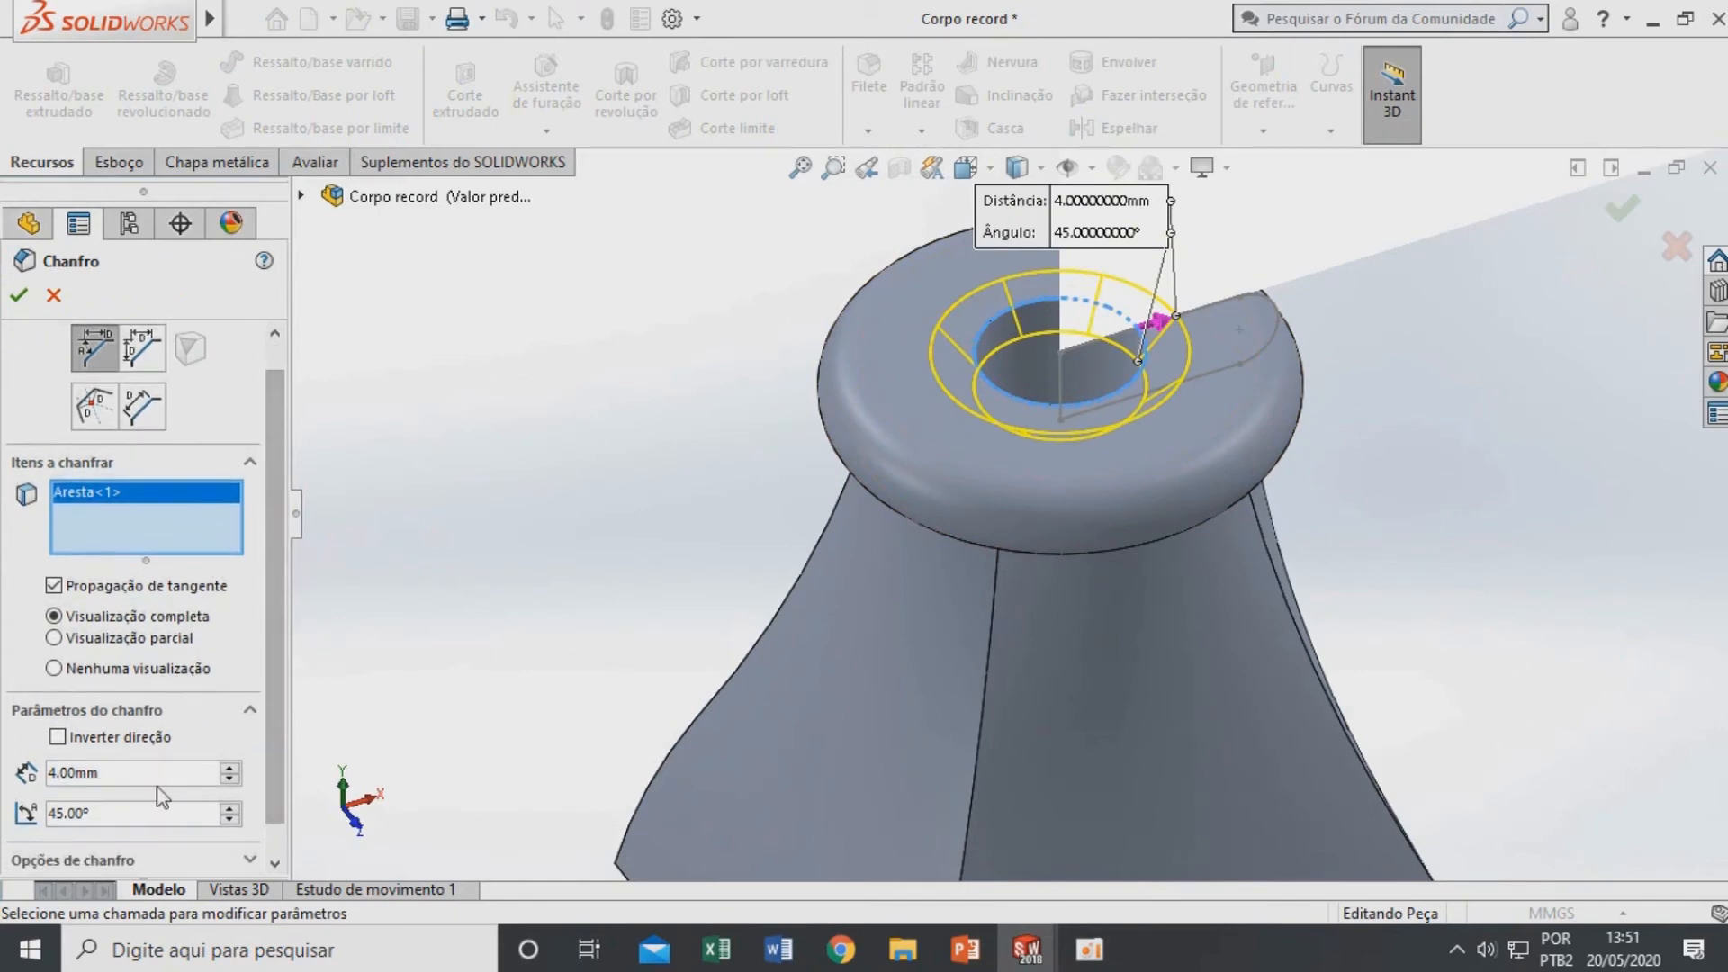
drag(270, 451, 270, 423)
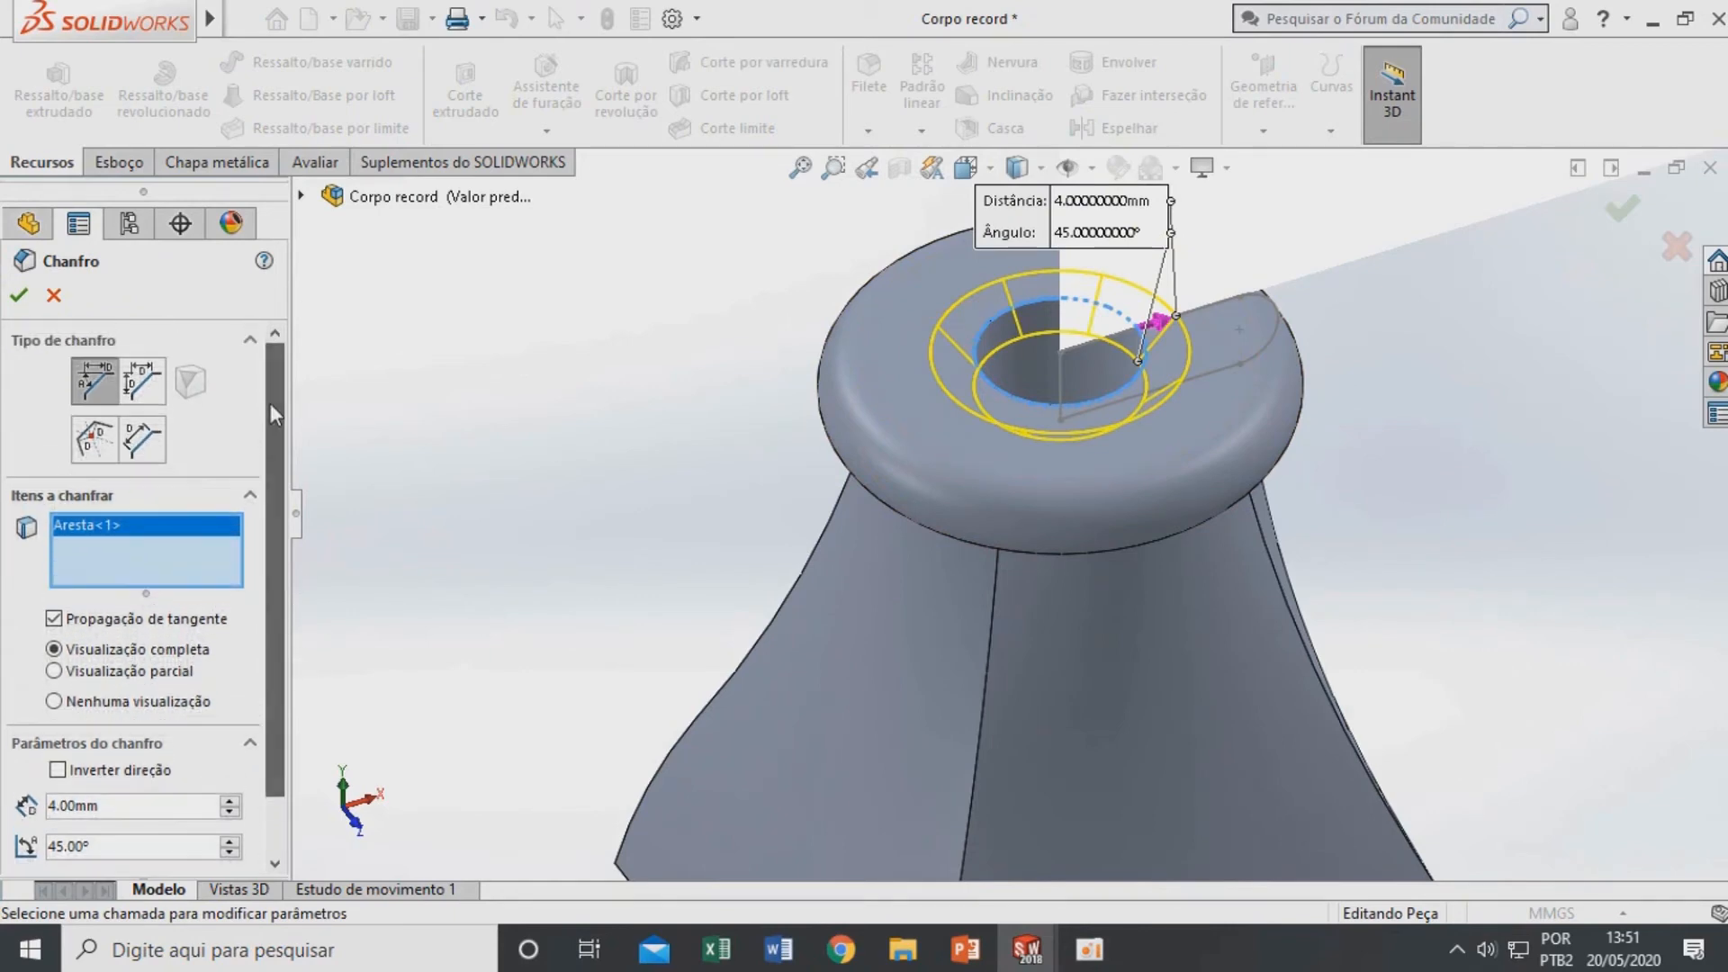
scroll(270, 462, down, 1)
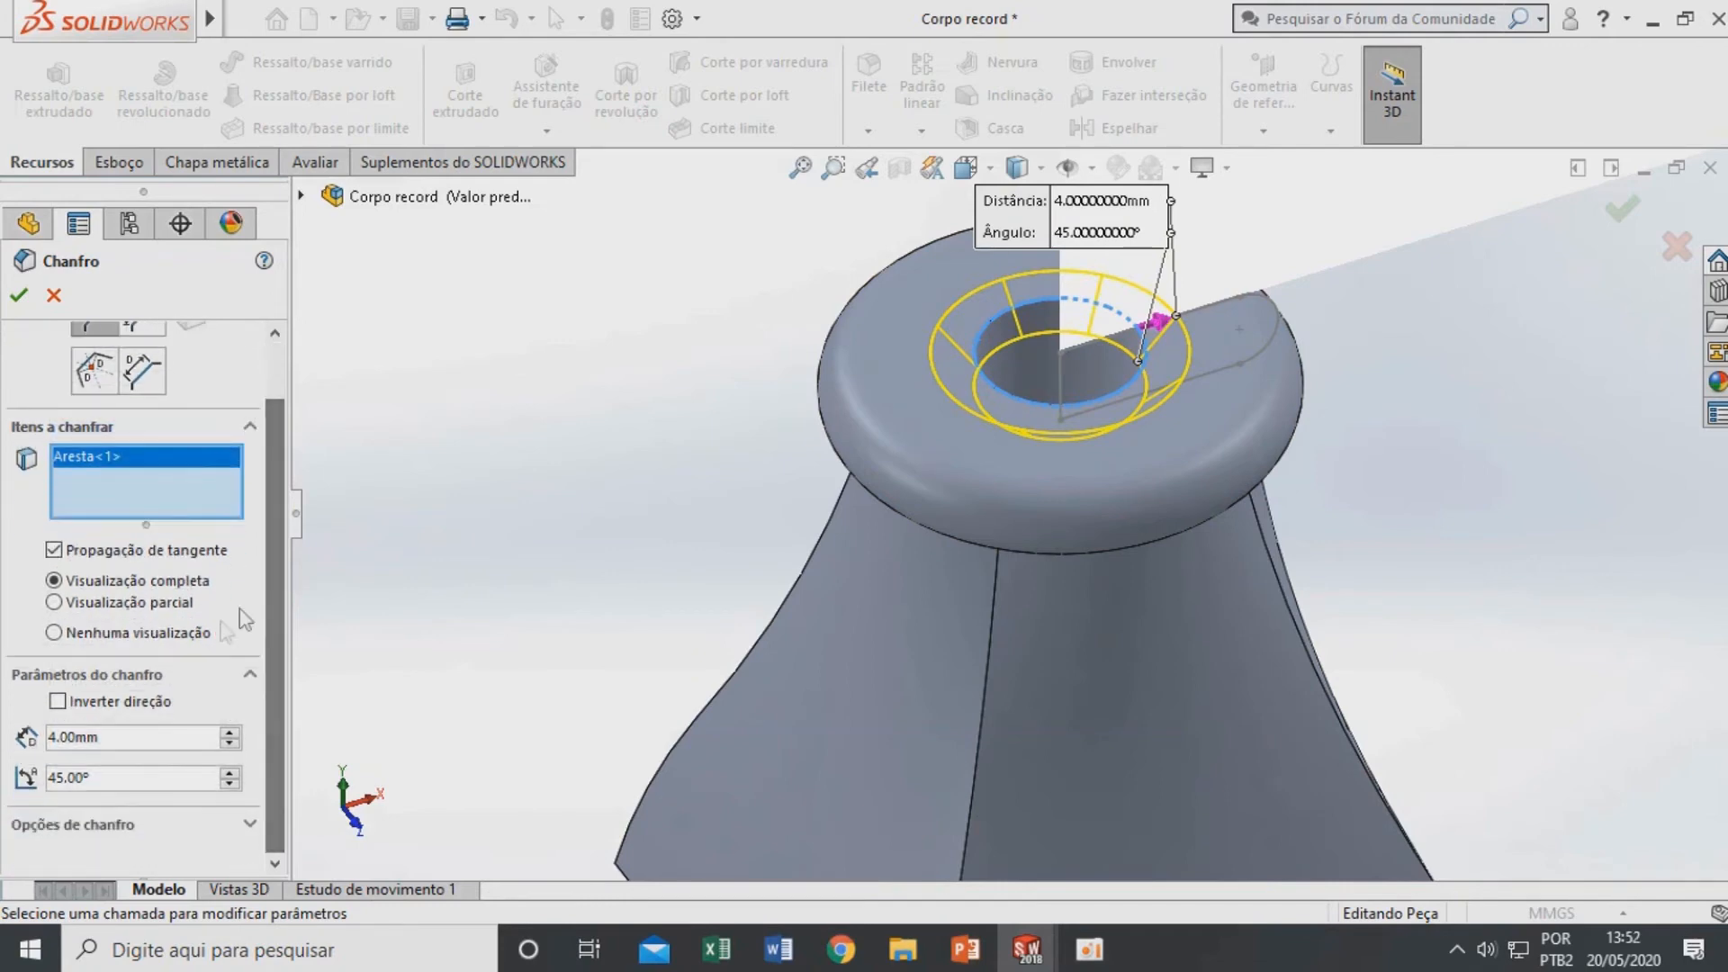
Try a chamfer angle of 30° on the bore's top edge
click(138, 780)
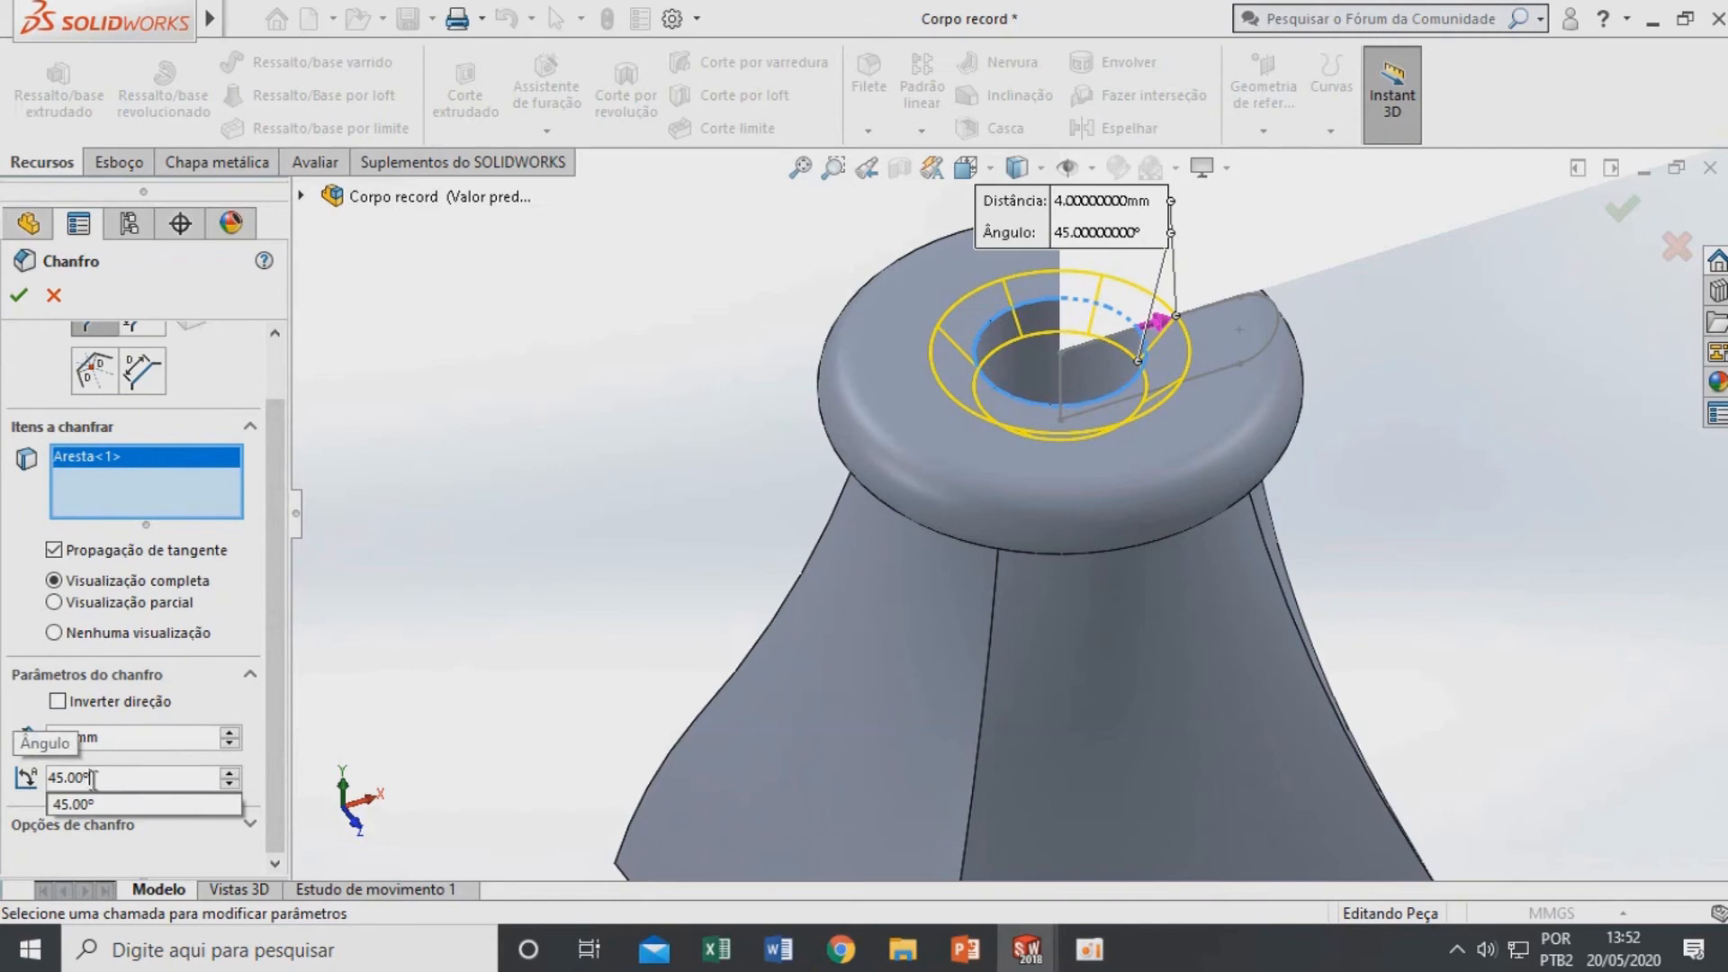
text(30)
key(Return)
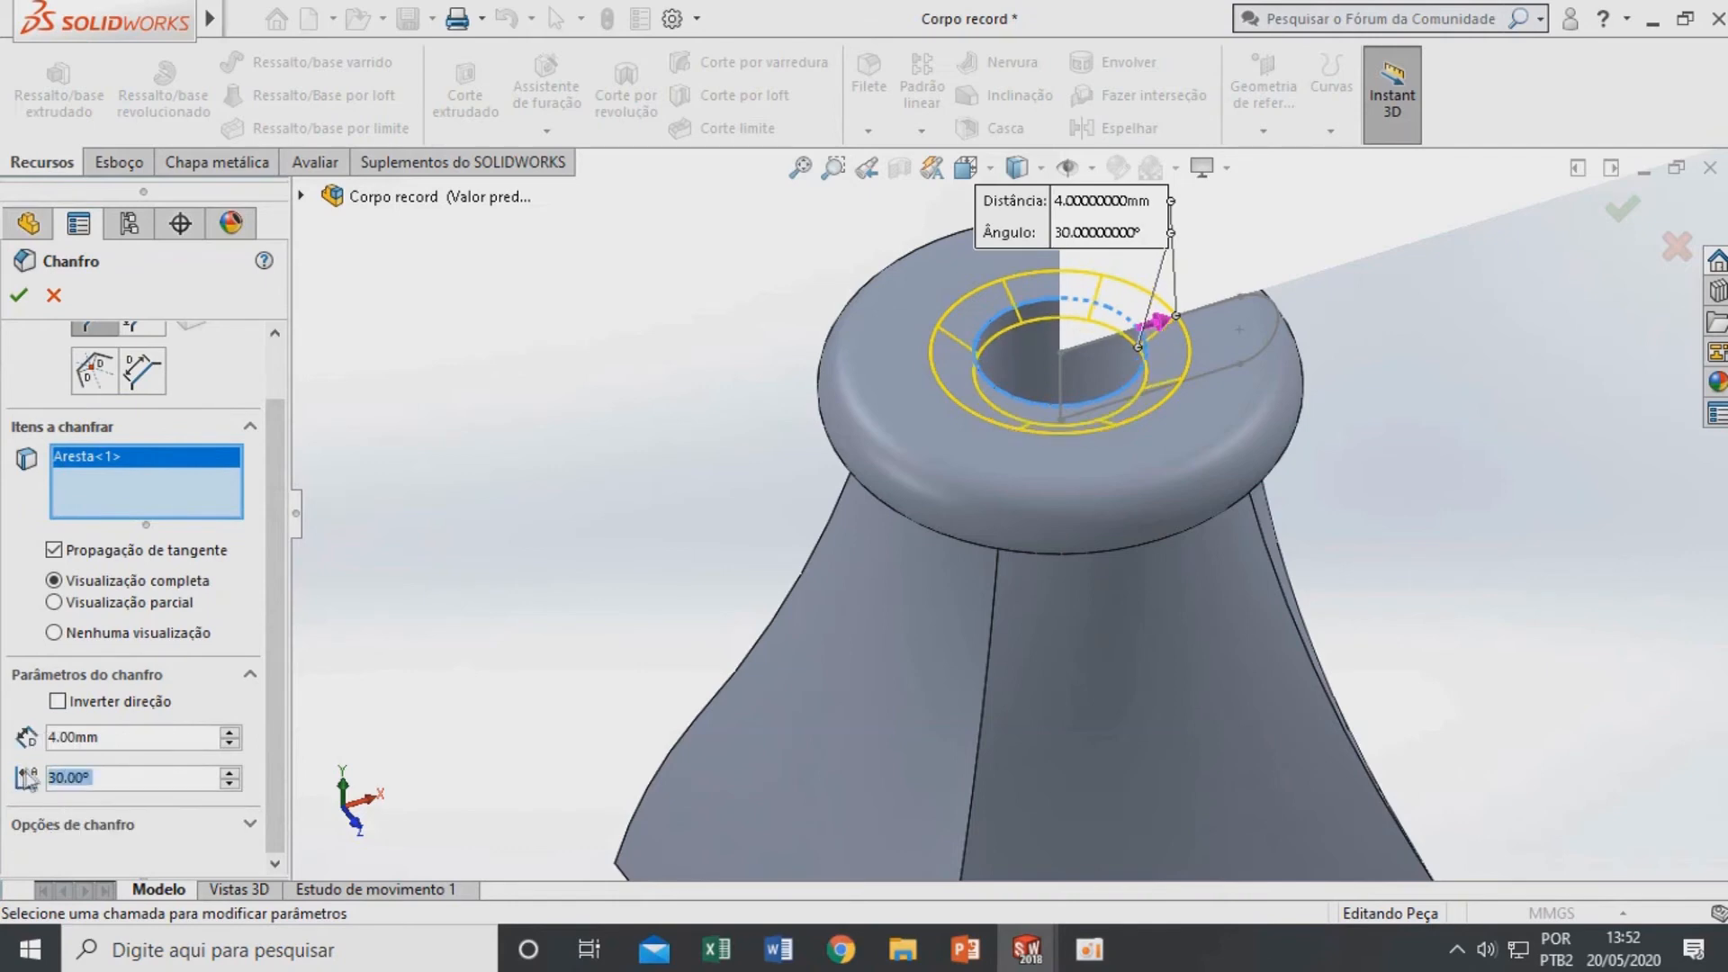
Set the chamfer angle to 45° and apply the chamfer to the bore's top edge
click(122, 779)
text(45)
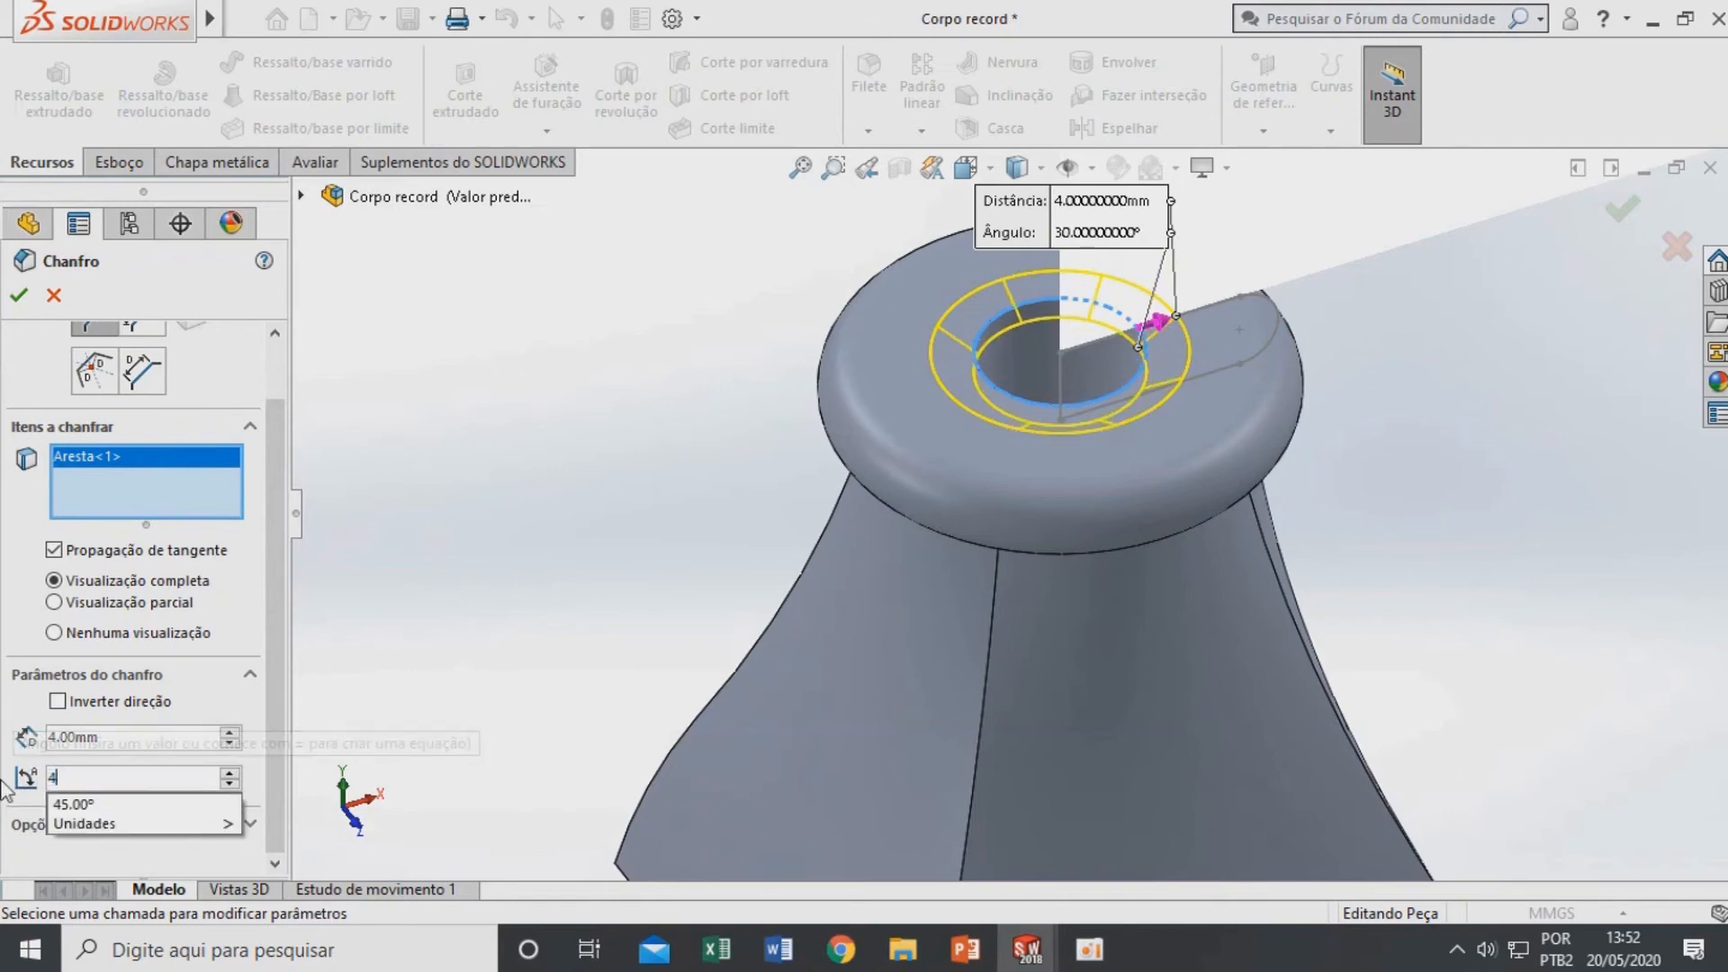
key(Return)
click(277, 744)
click(18, 302)
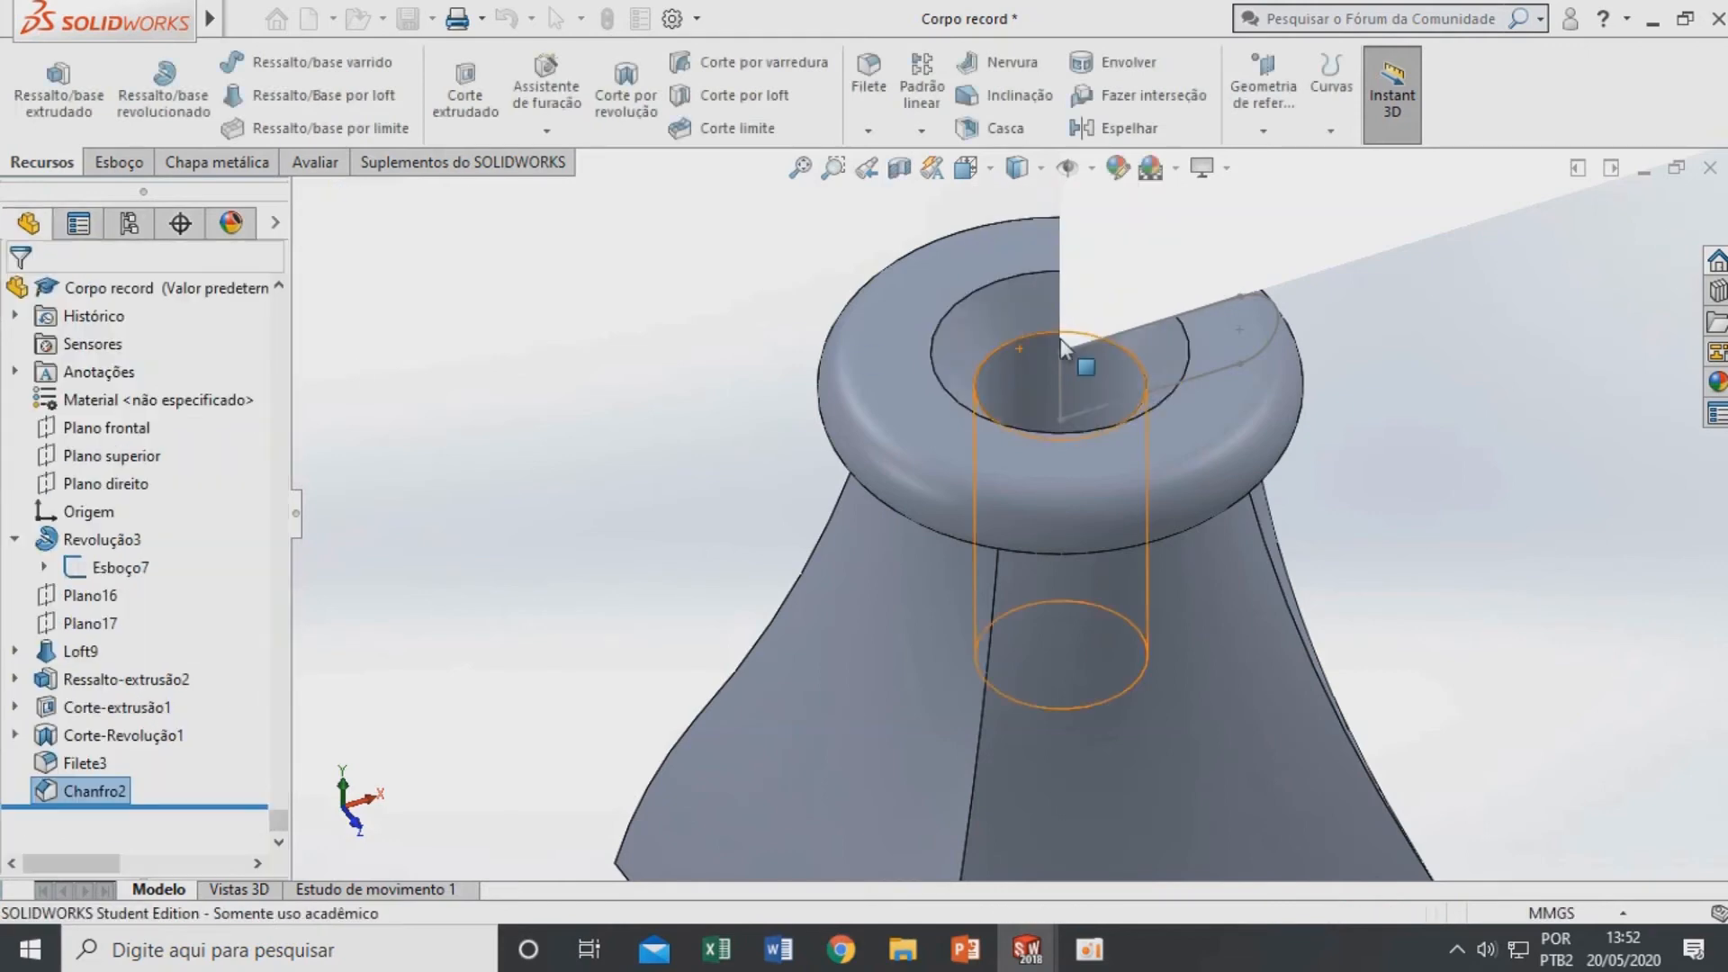
Start an Advanced Hole with a near-side counterbore on the flat face of the arched recess at the body's base
scroll(953, 386, up, 5)
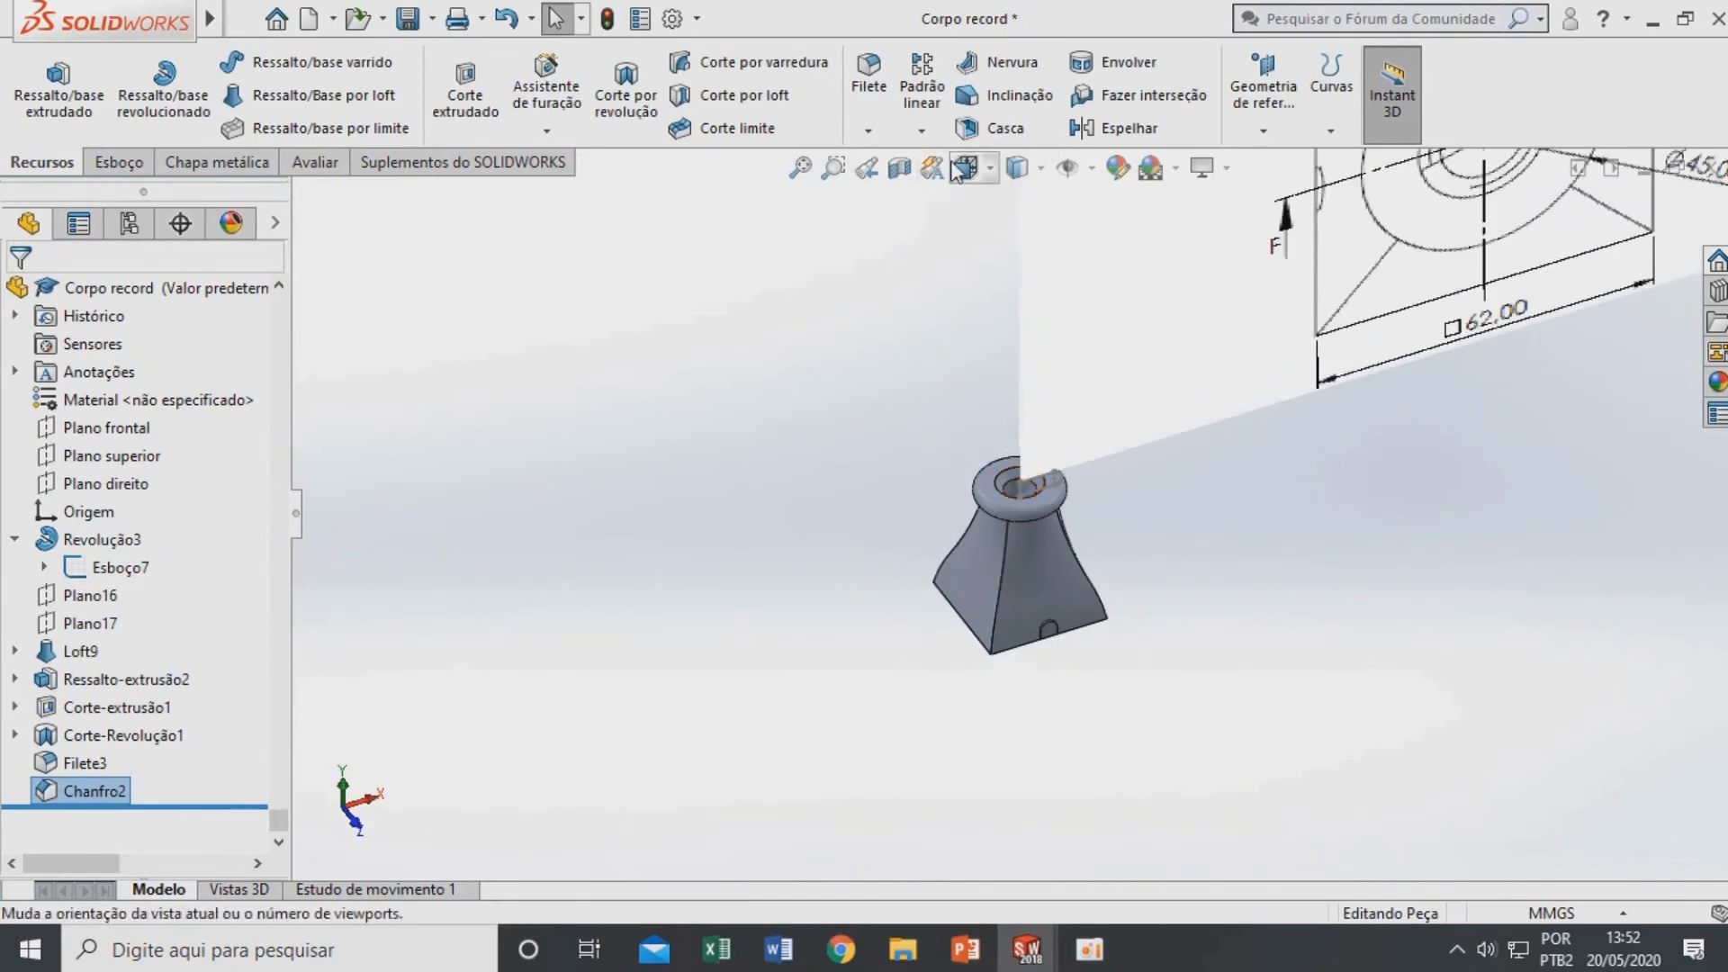
click(554, 135)
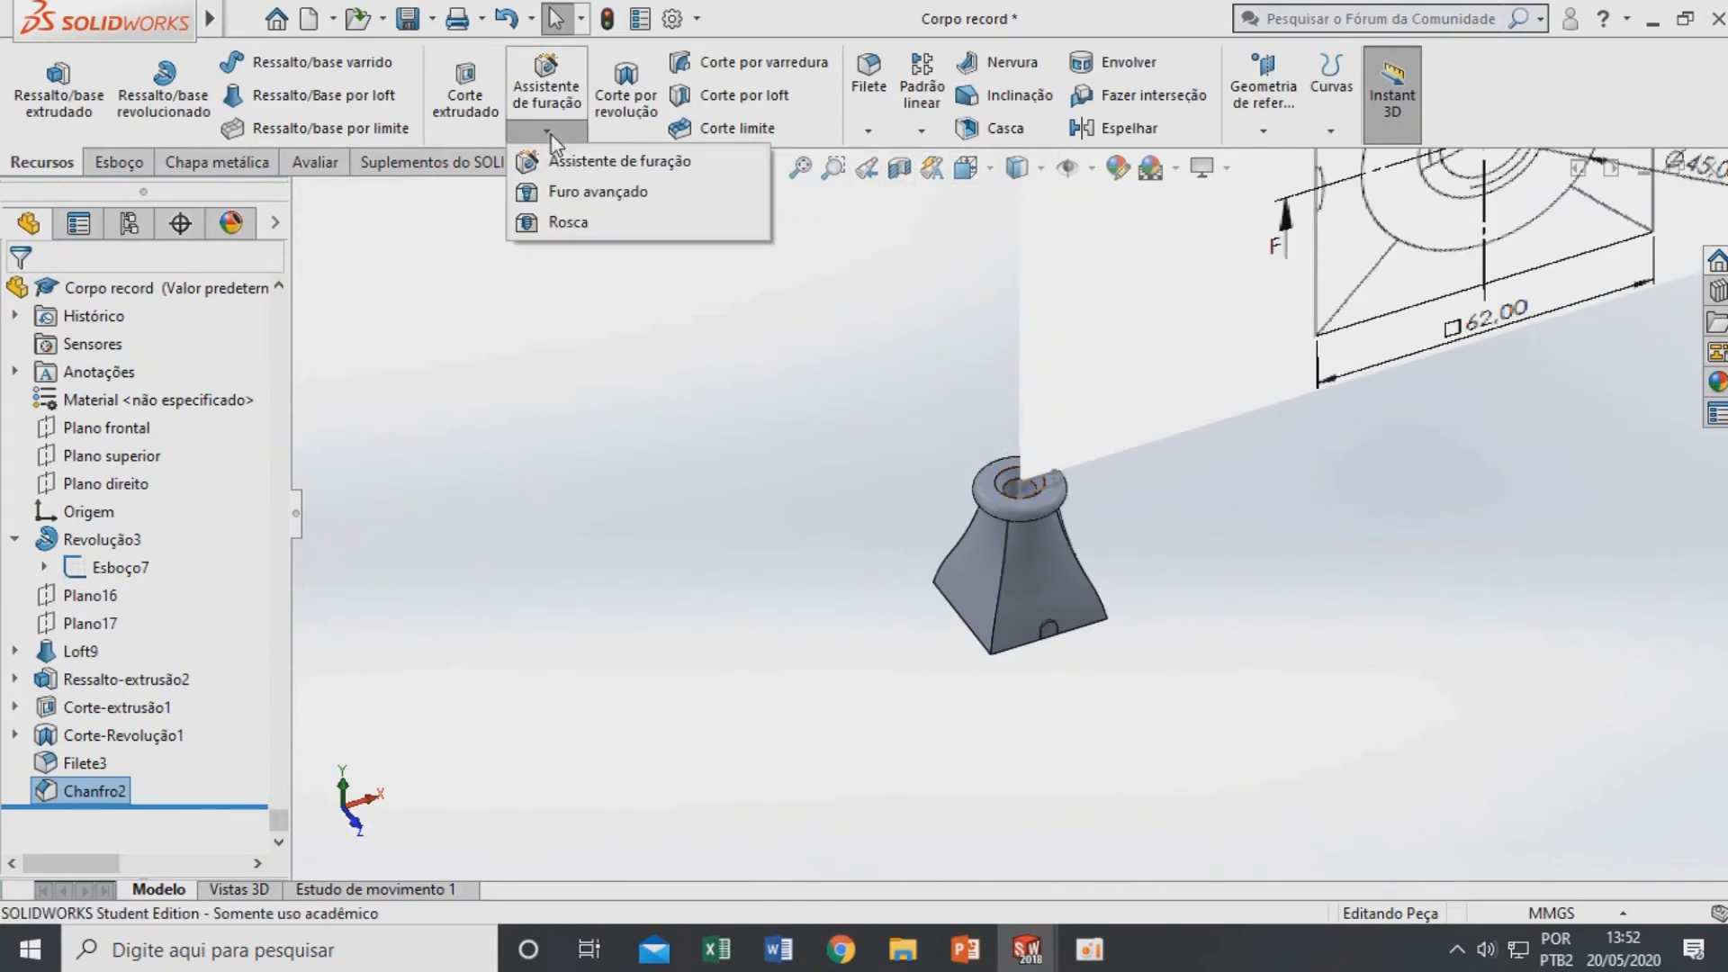
click(587, 193)
scroll(1053, 640, down, 5)
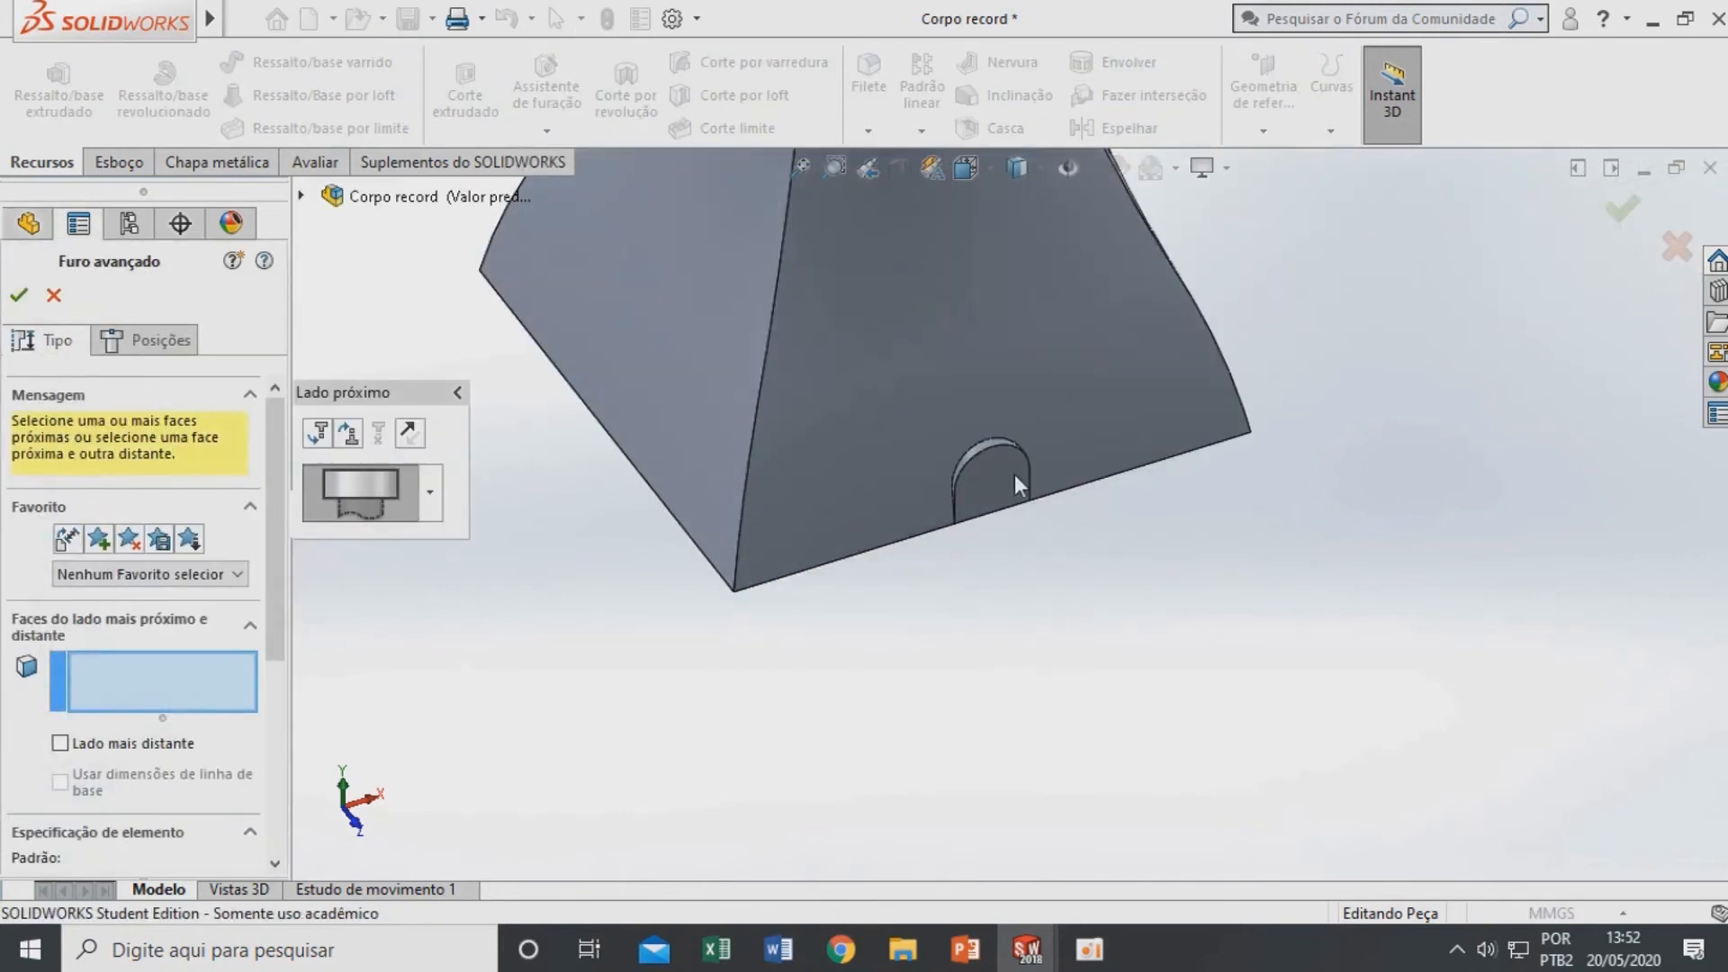
scroll(1017, 477, down, 2)
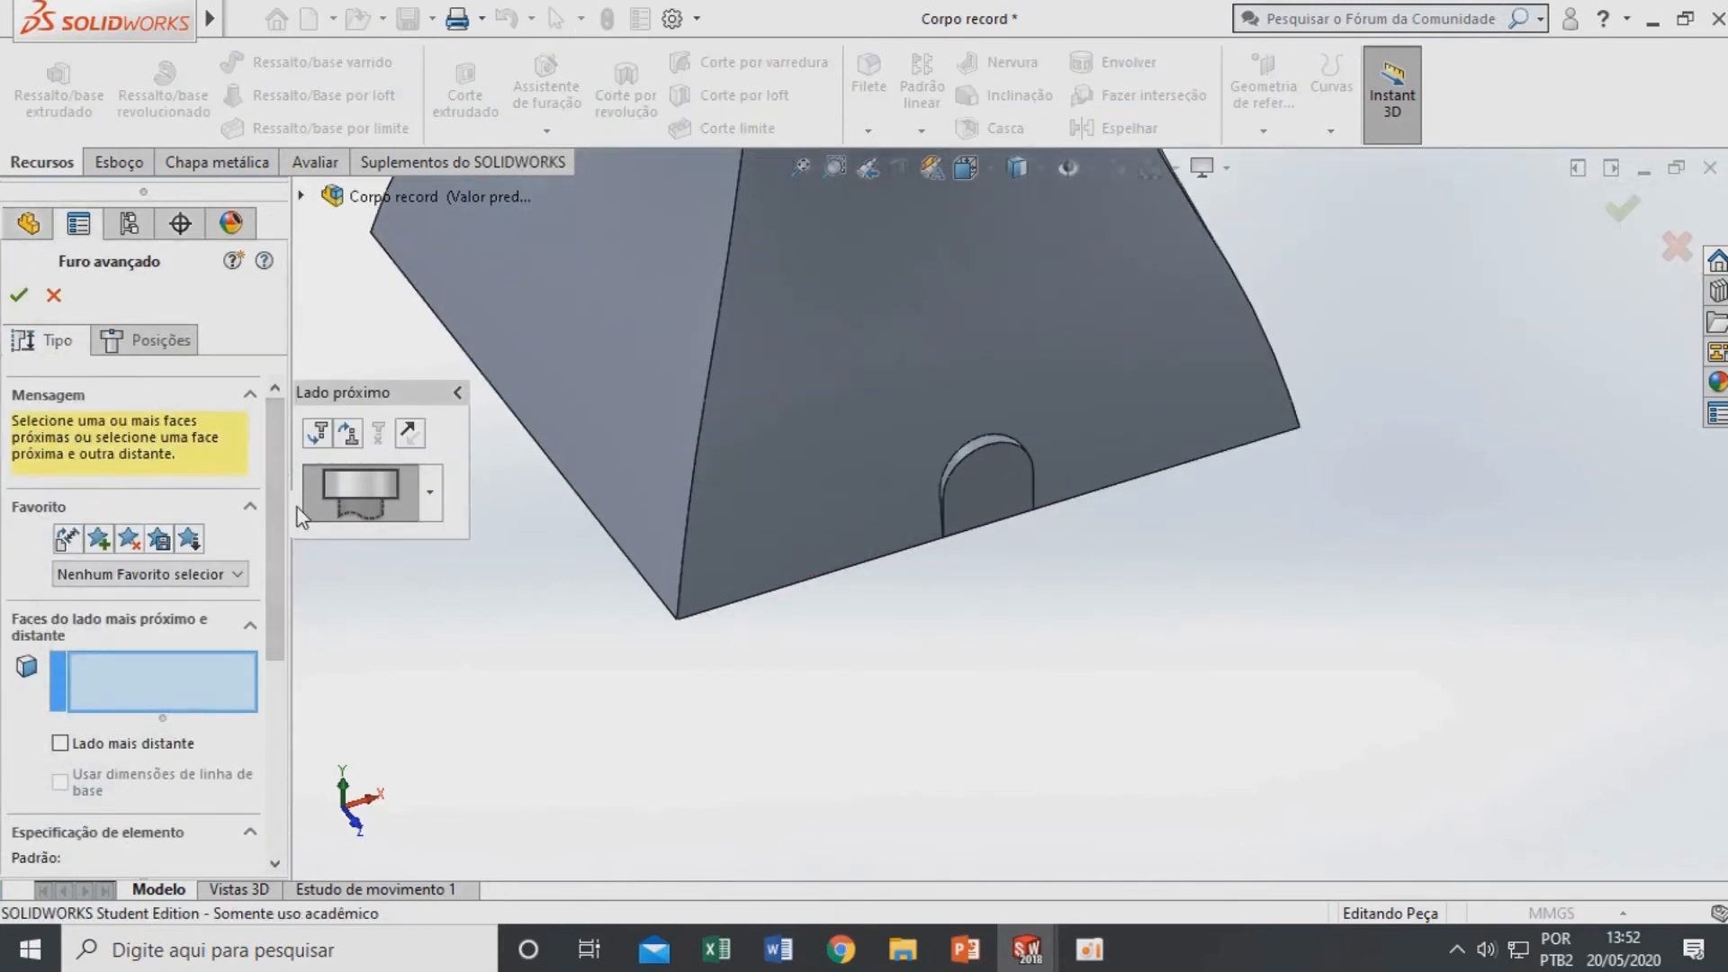
click(423, 501)
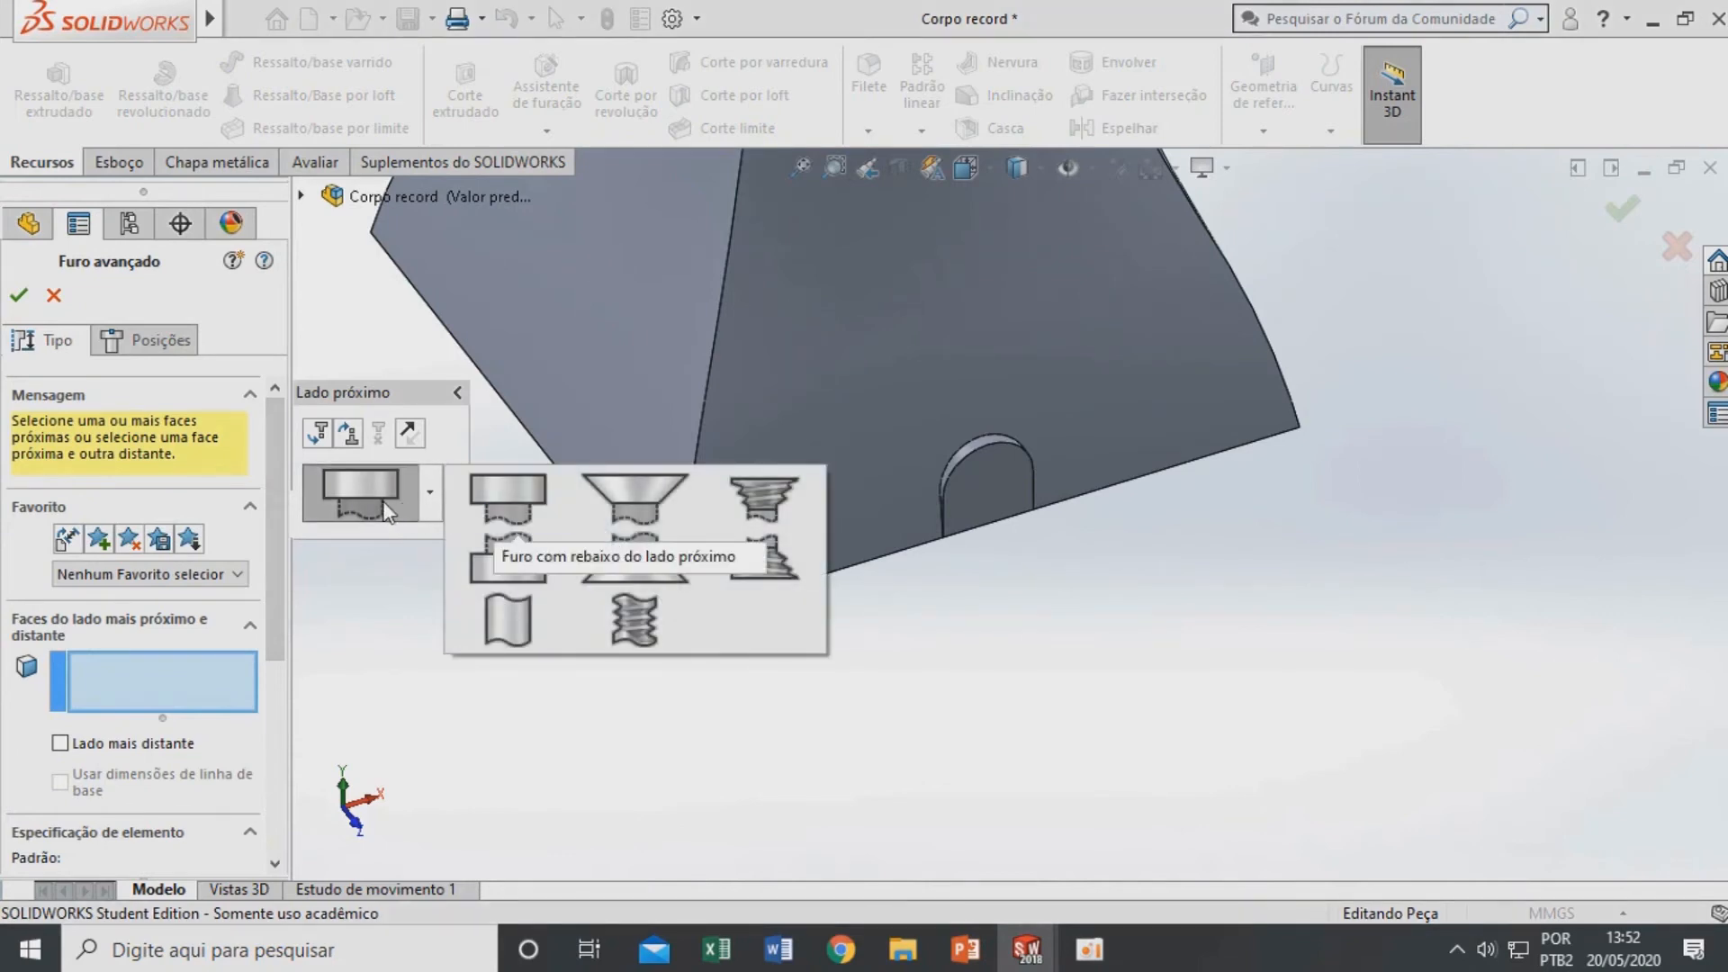
click(383, 502)
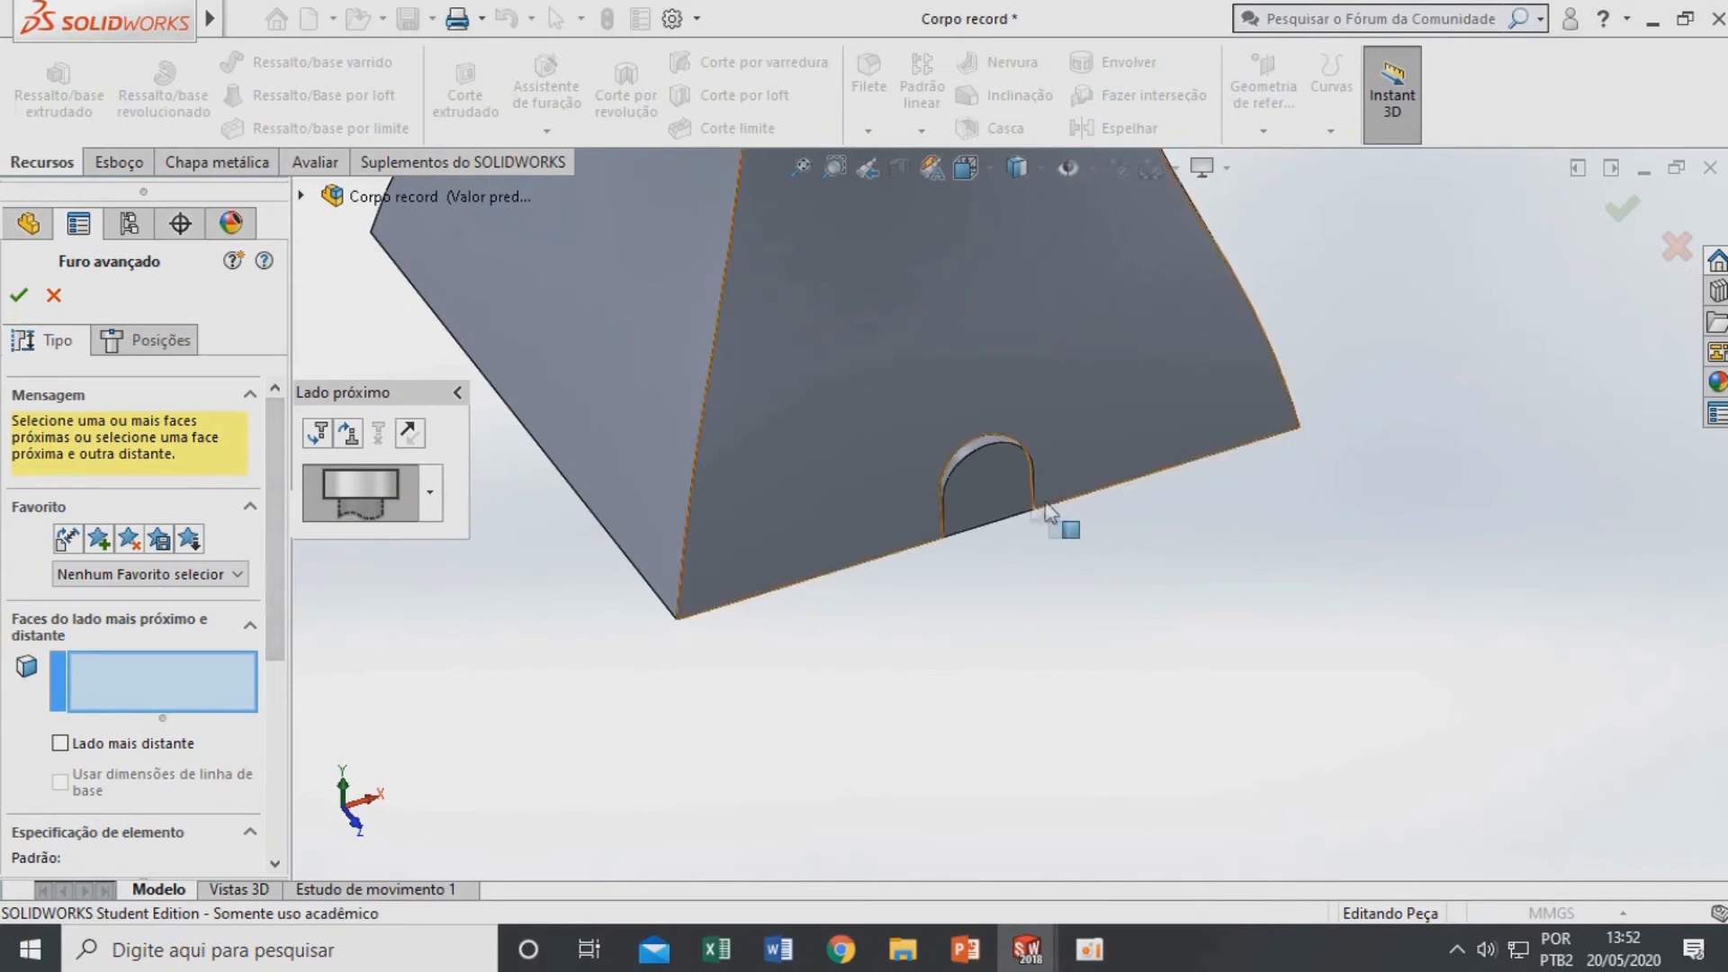
click(995, 513)
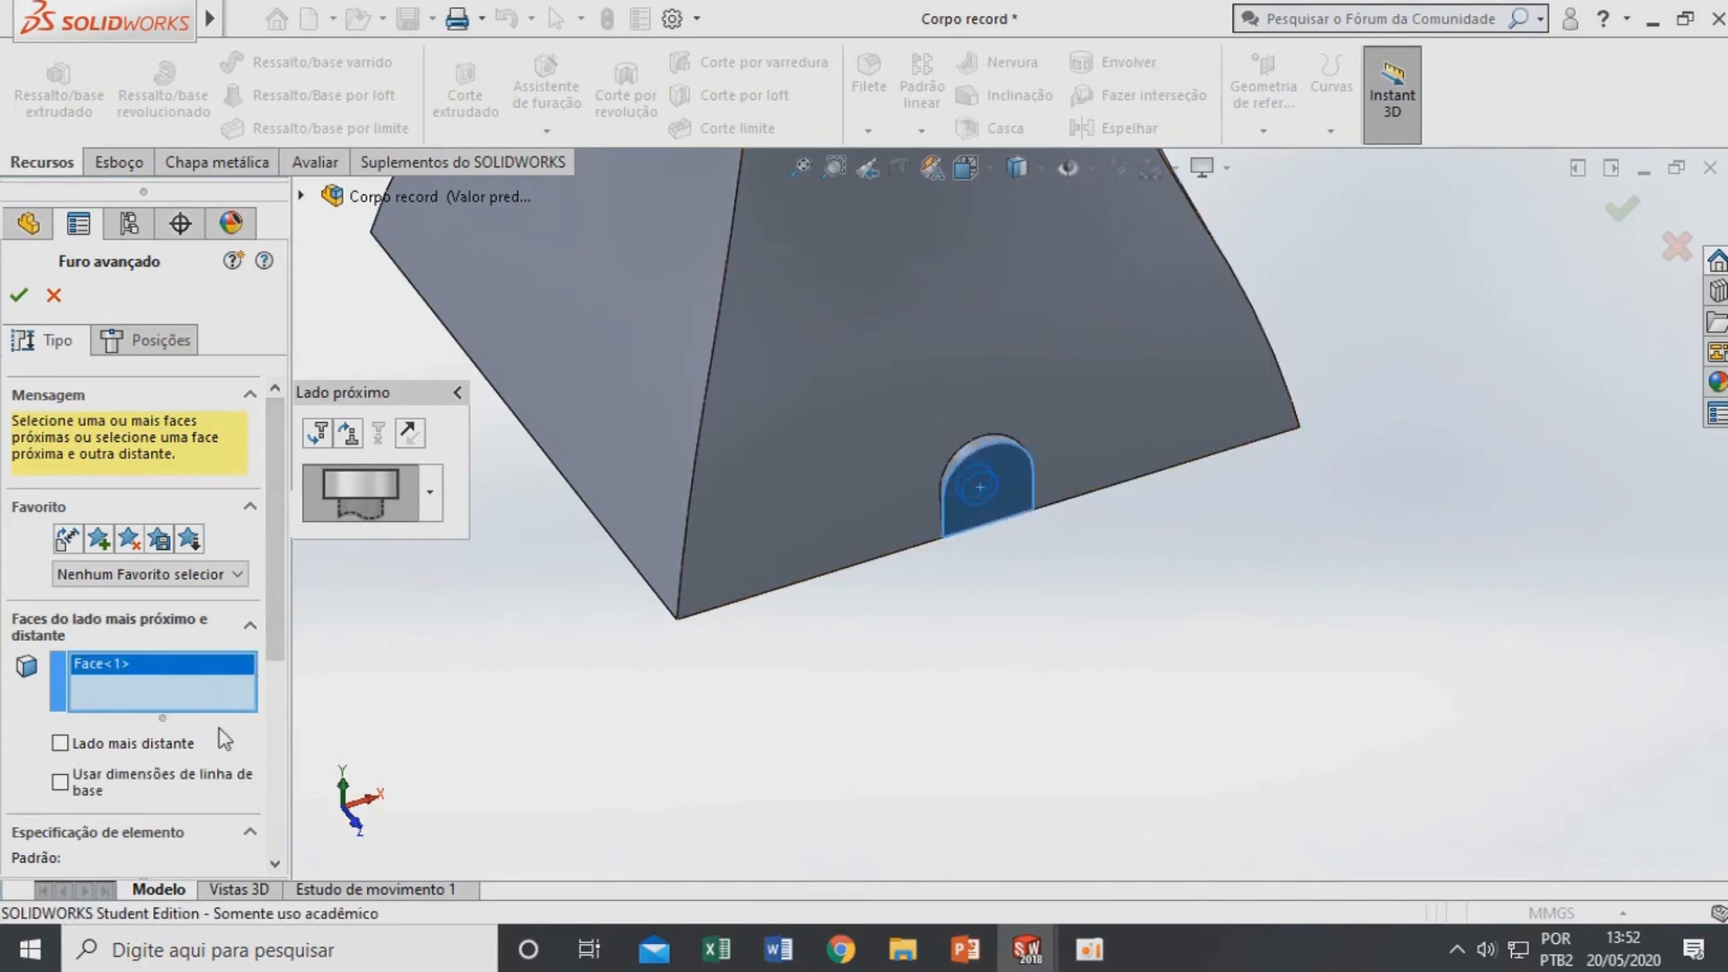
Specify the counterbore as ISO standard, type Parafuso Allen sextavado ISO 4762, size M3
scroll(272, 678, down, 3)
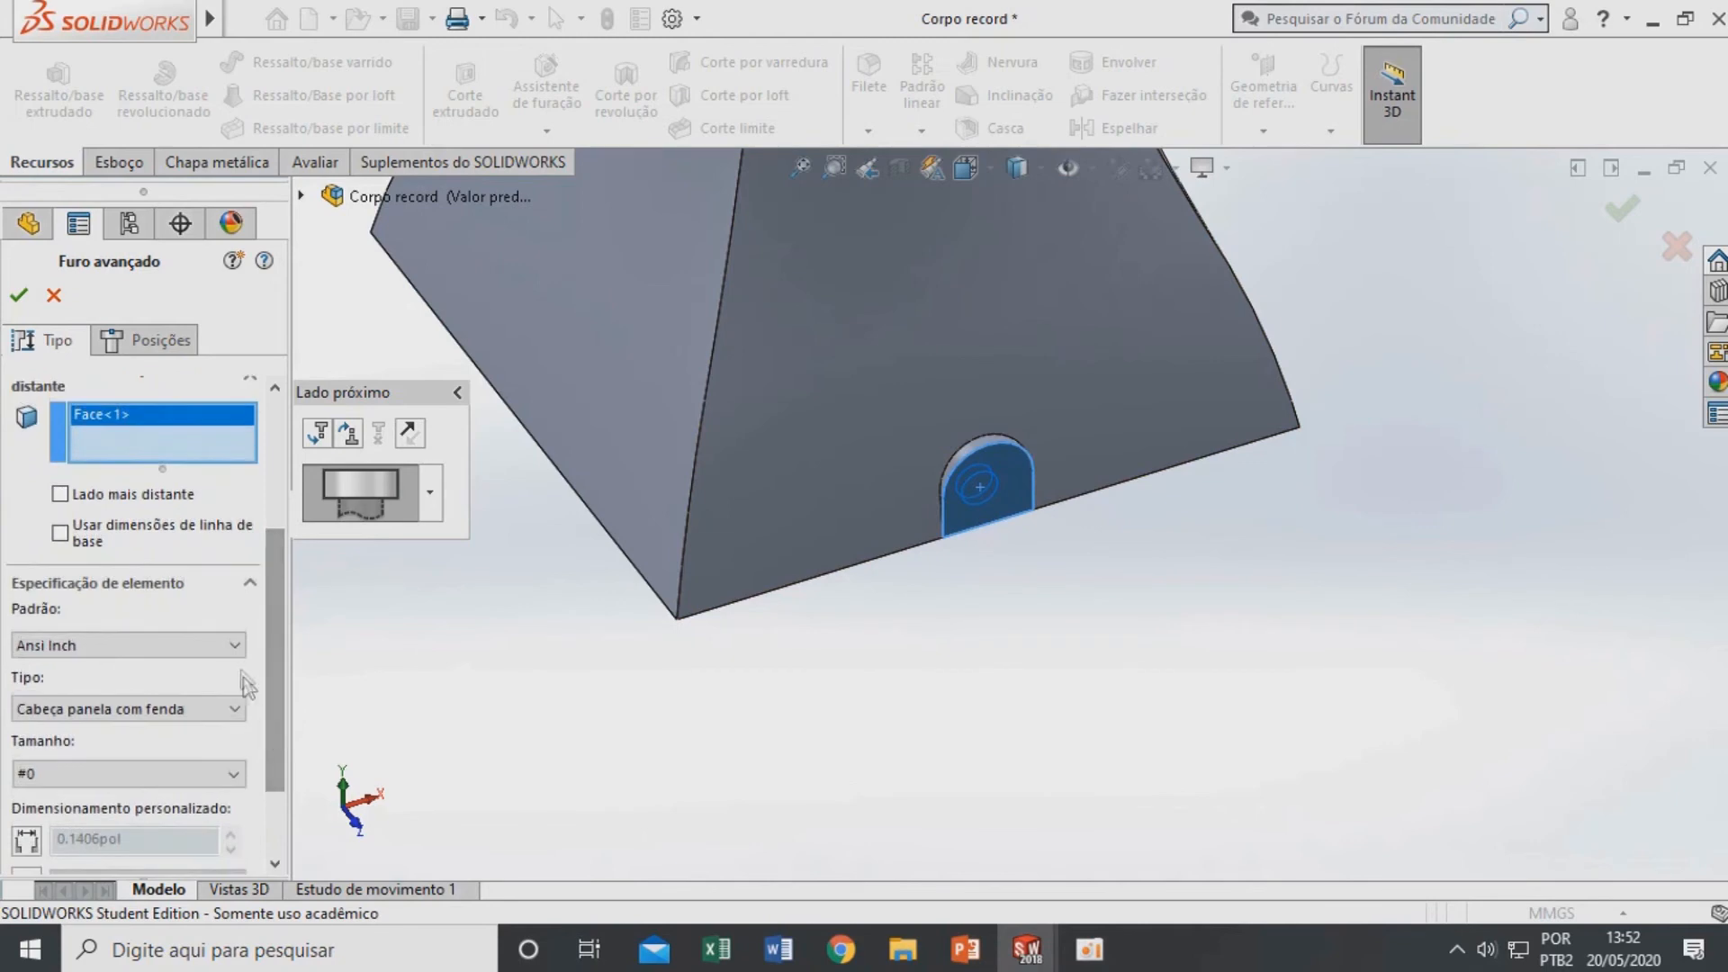
click(216, 646)
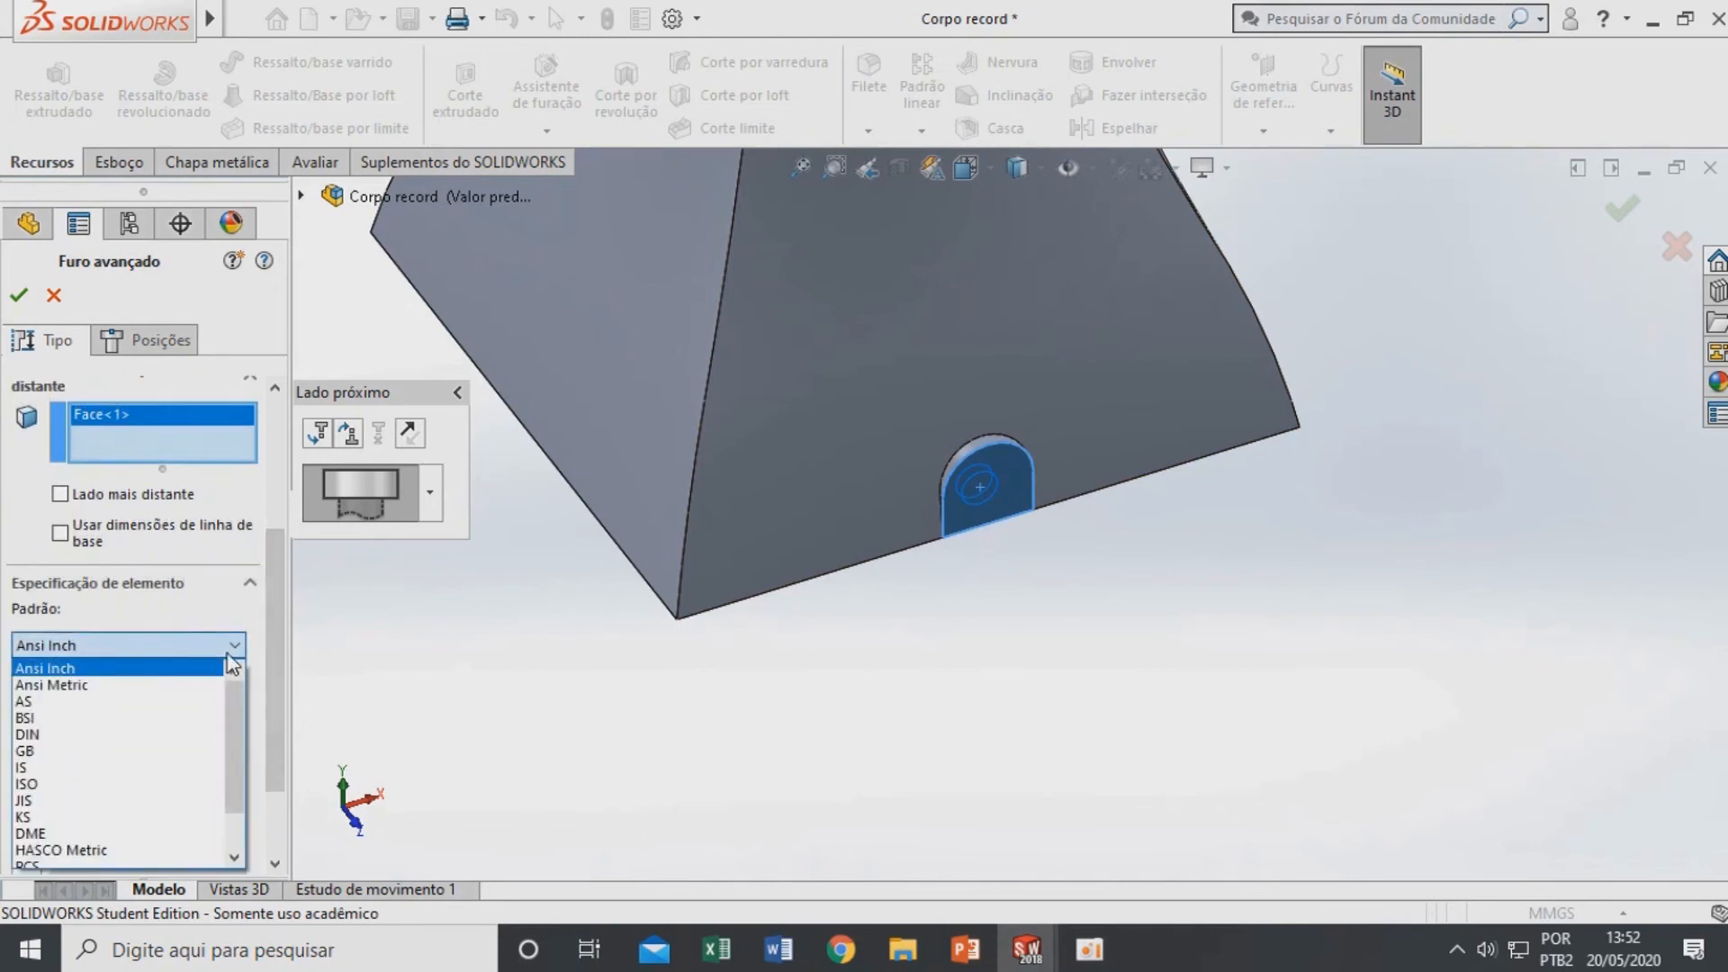
click(50, 792)
click(171, 708)
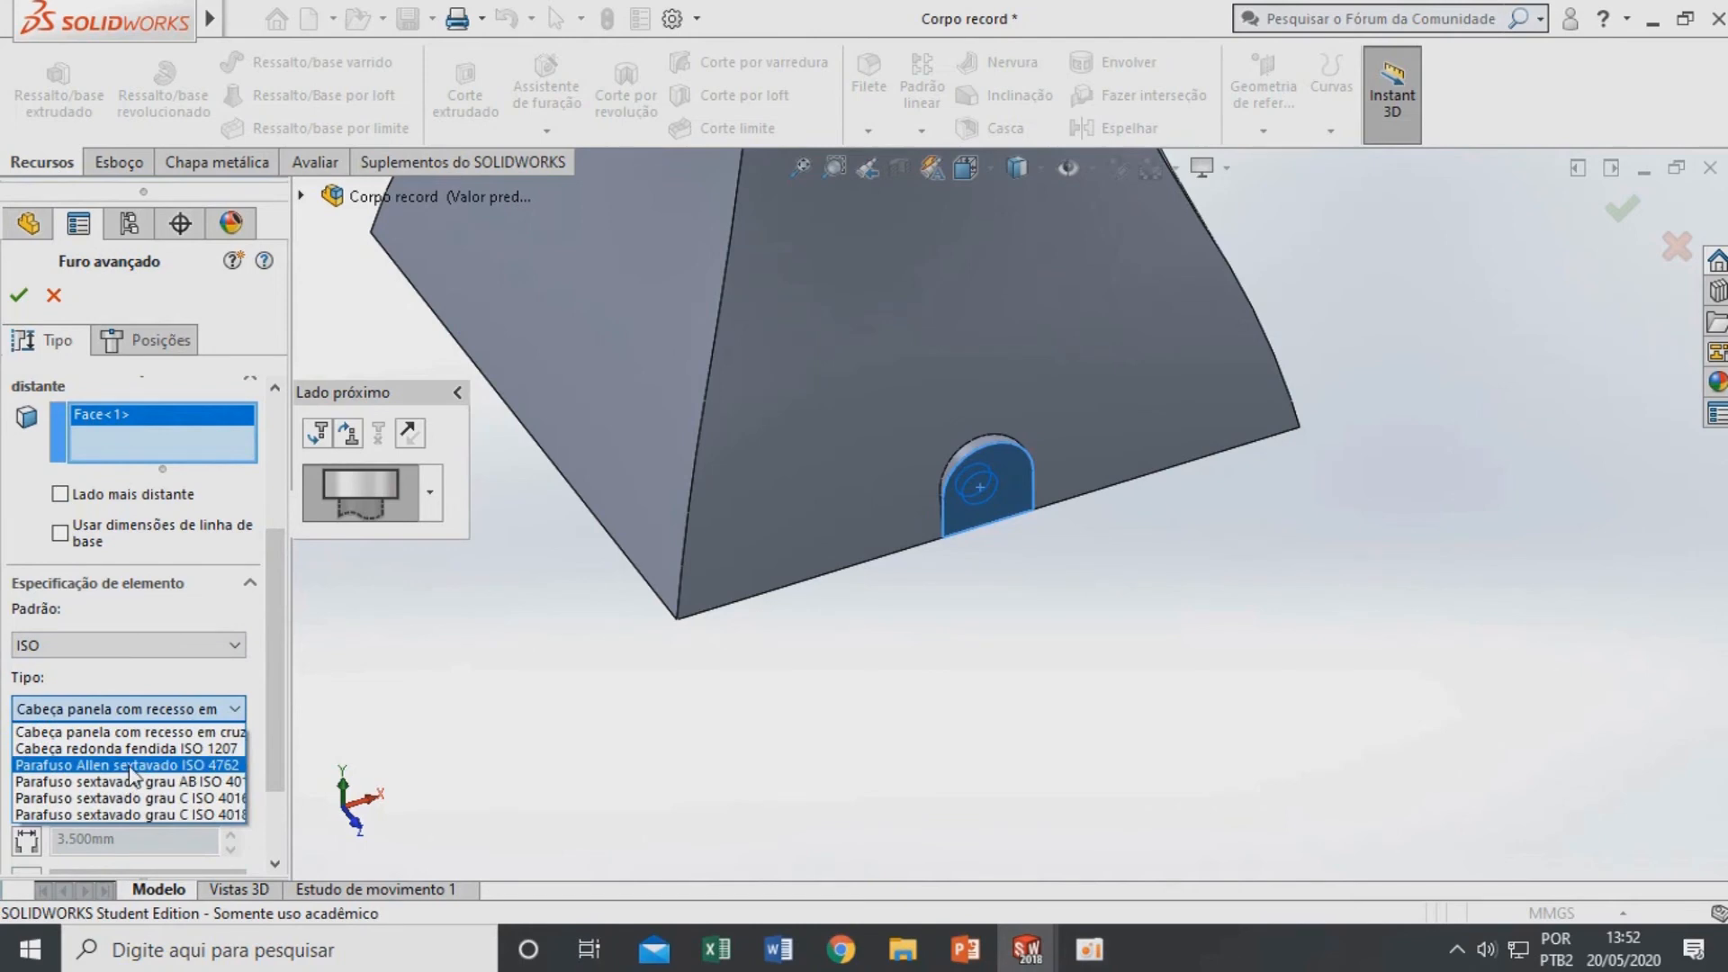
click(131, 767)
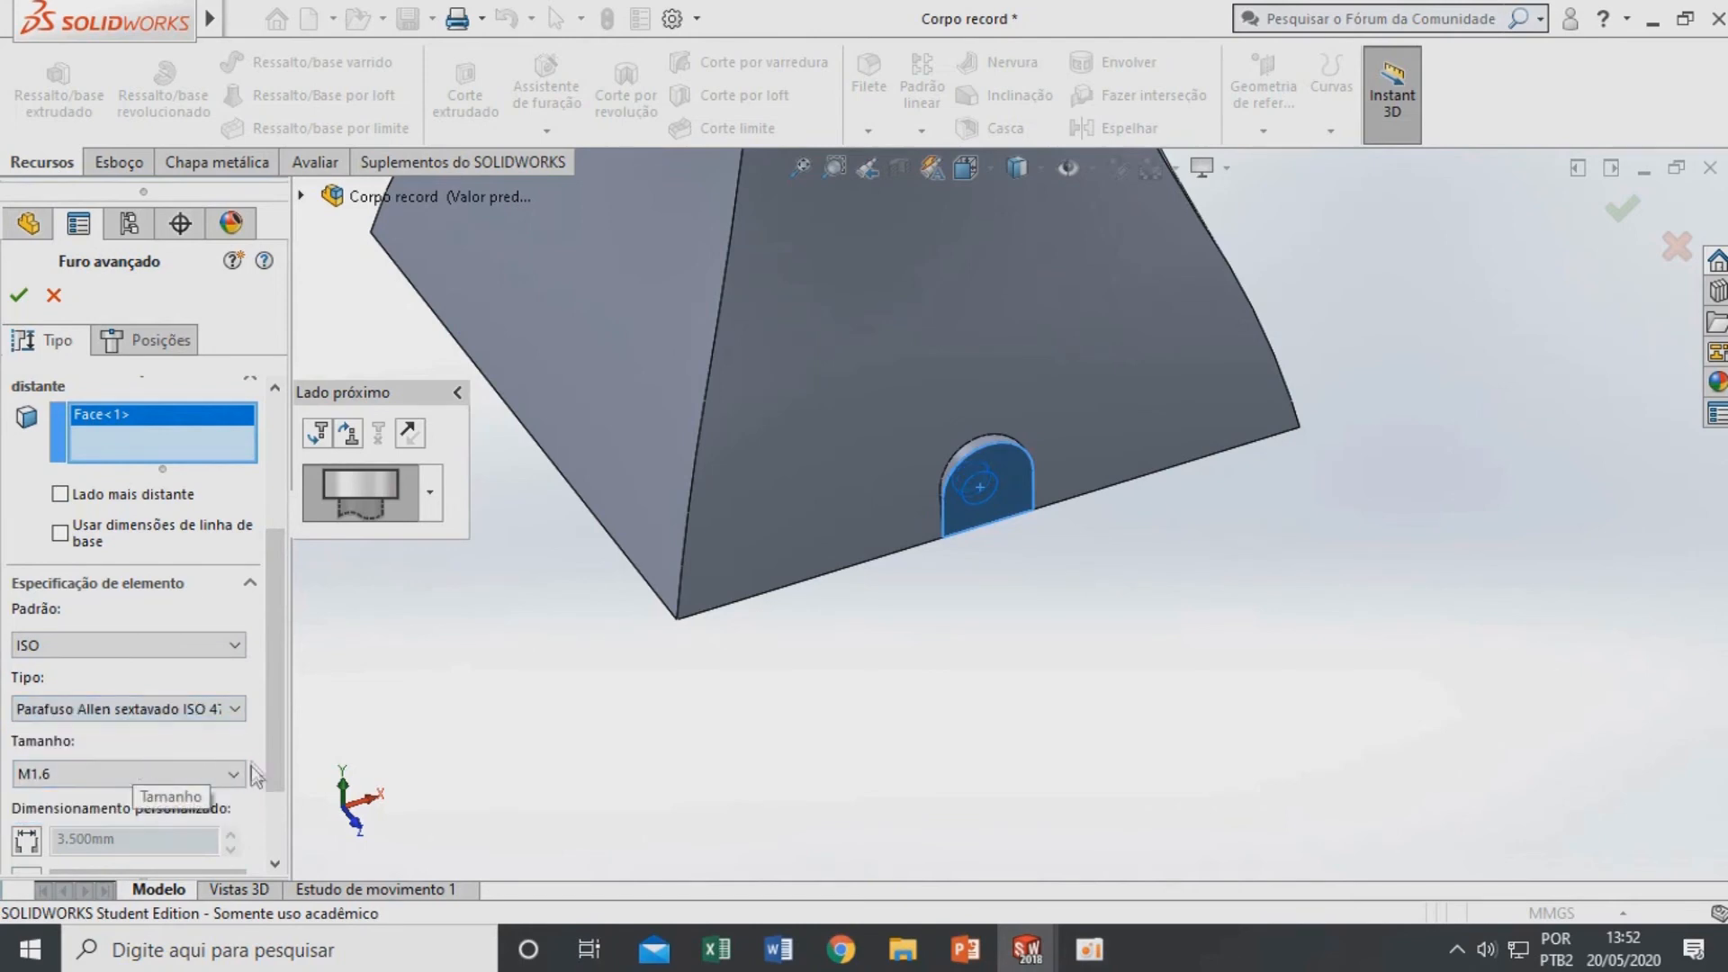
click(233, 773)
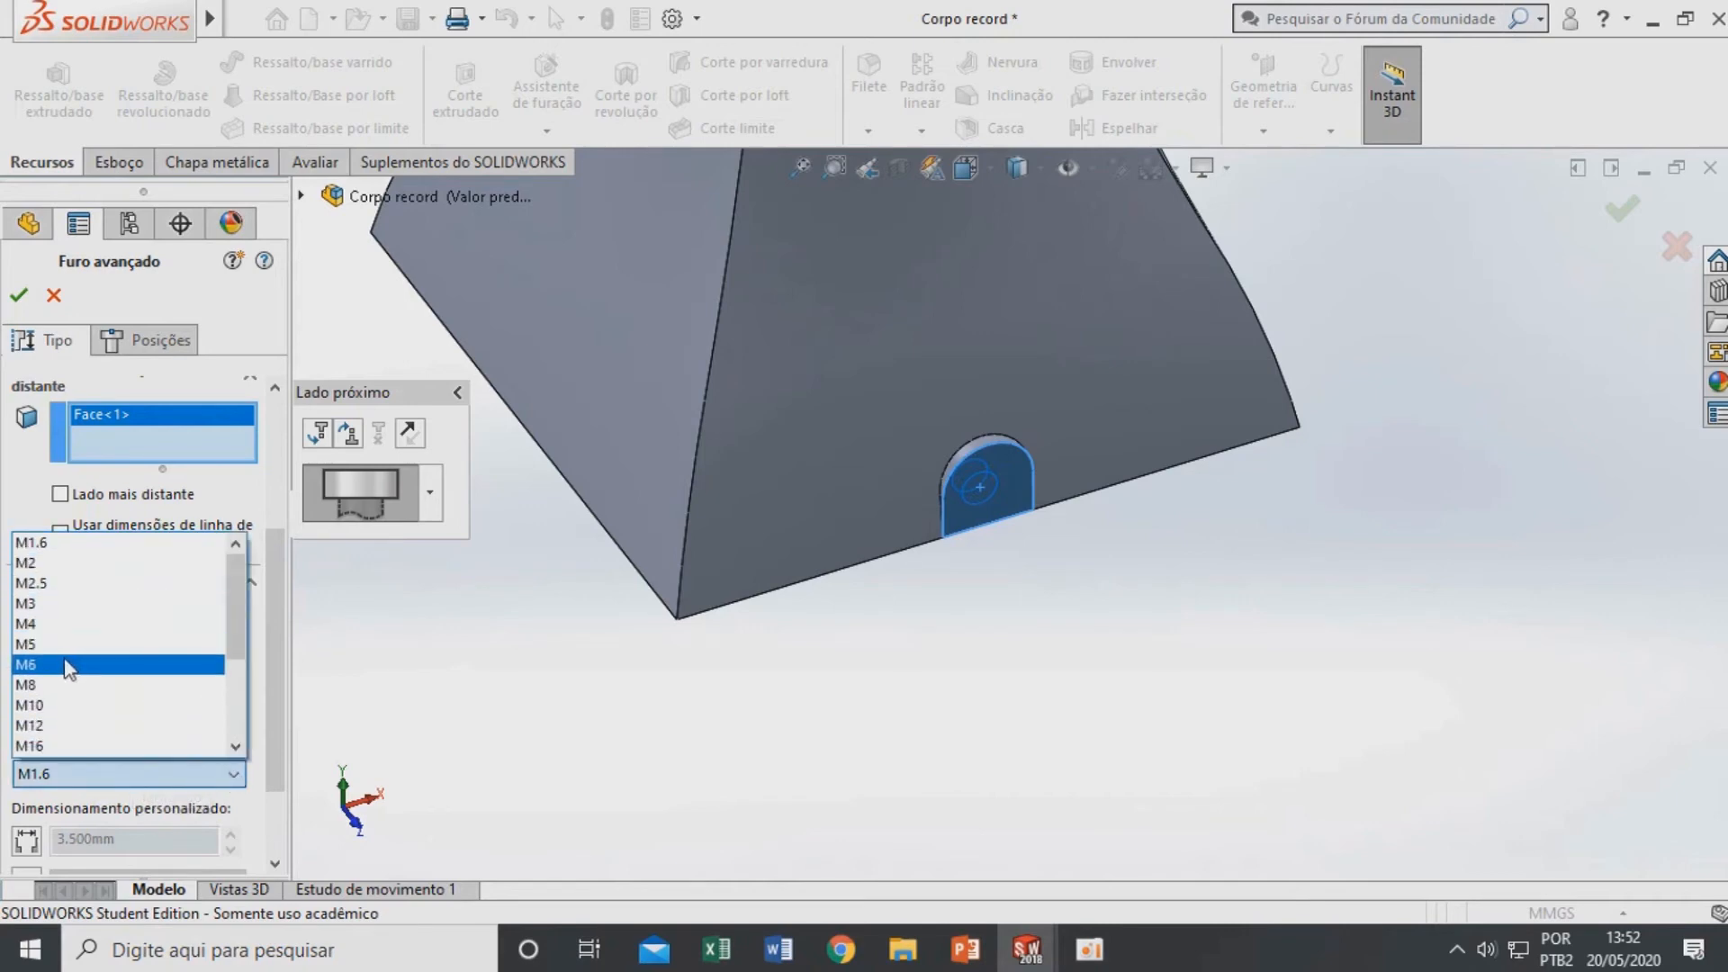
click(31, 613)
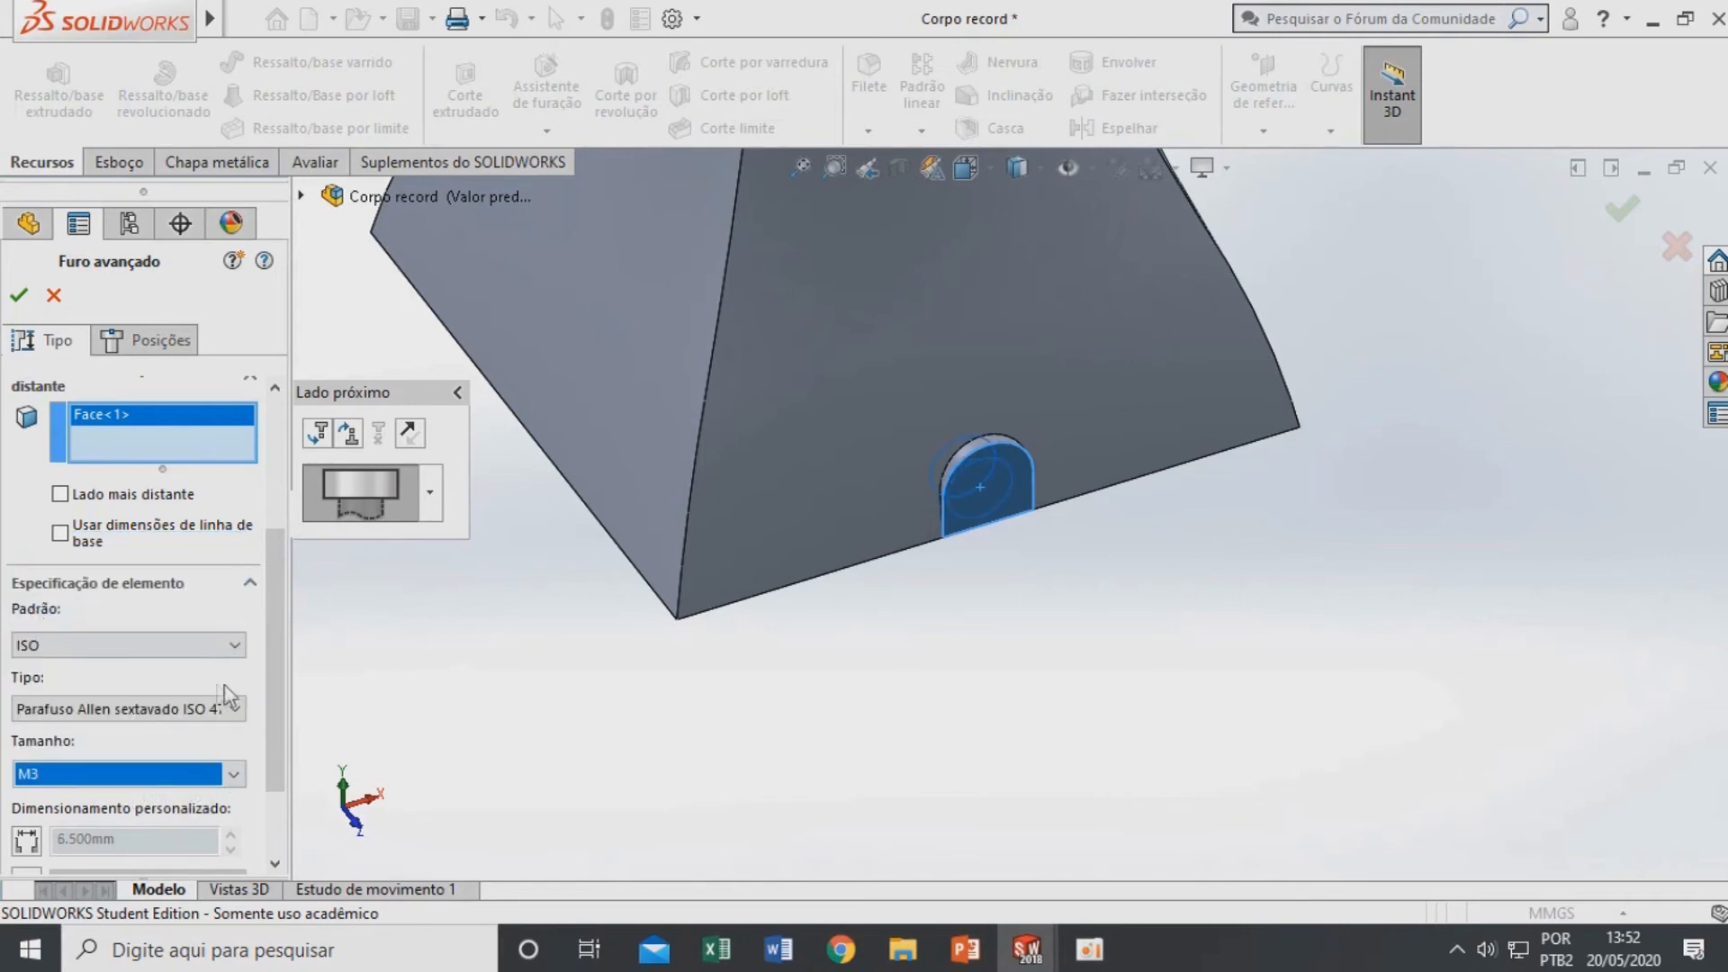
scroll(280, 828, down, 3)
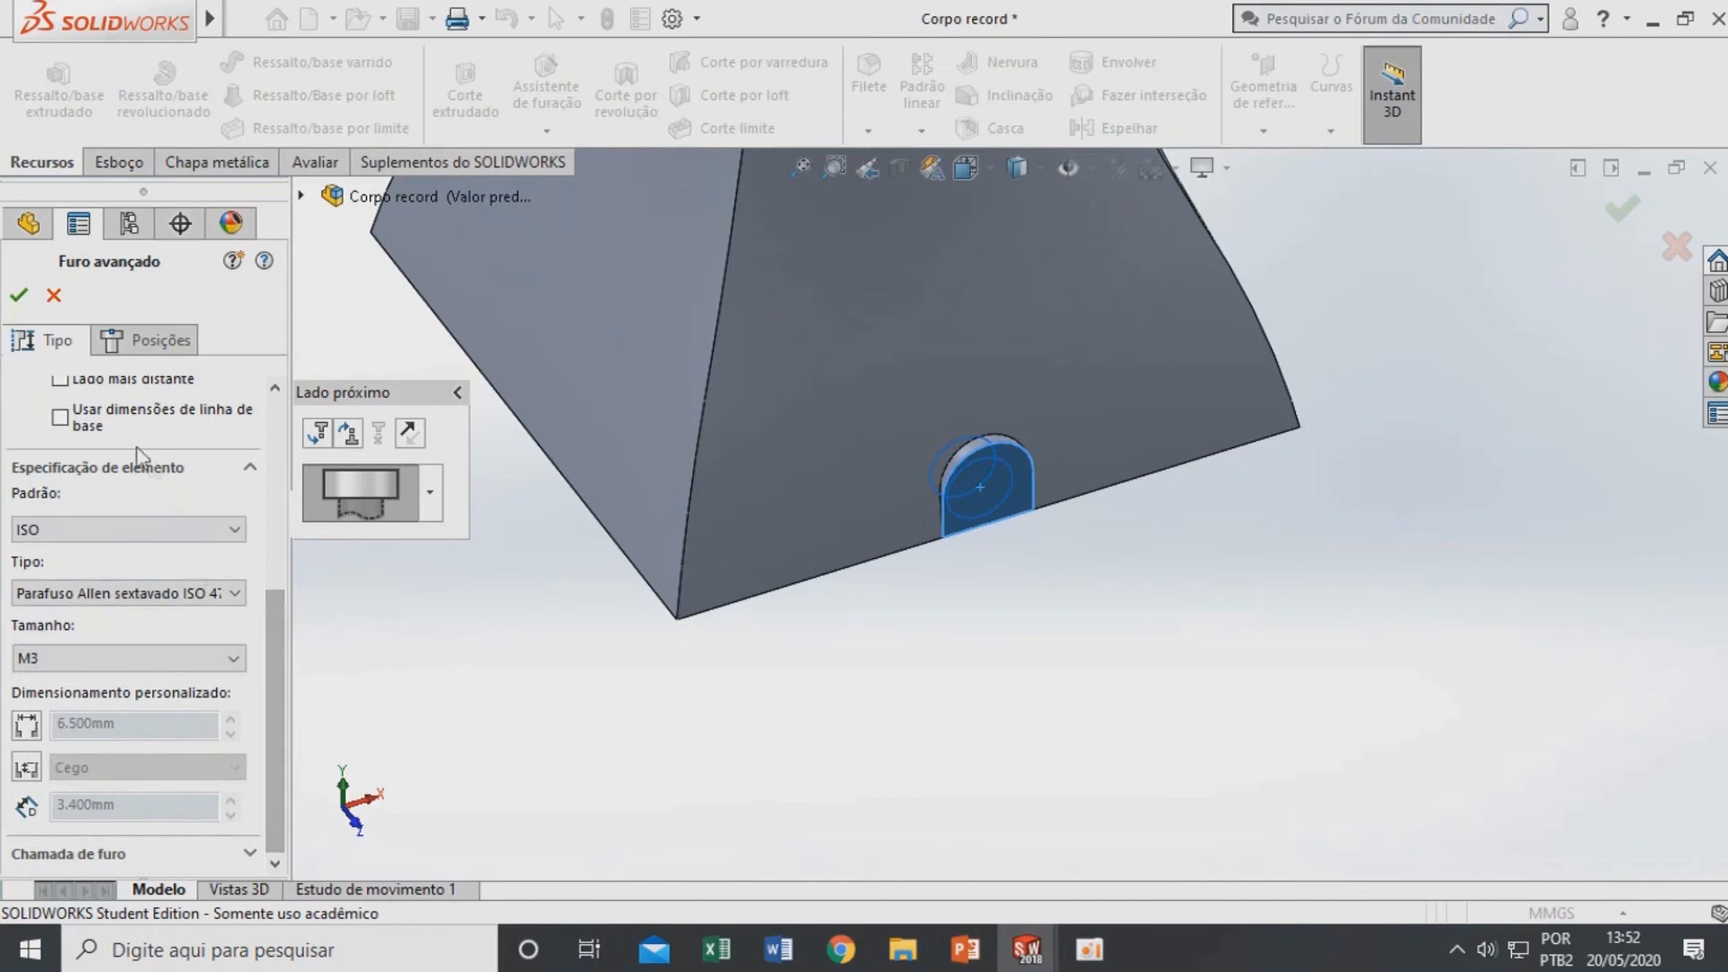
Position the counterbore hole at the centre of the recess's arc and create the hole
click(137, 340)
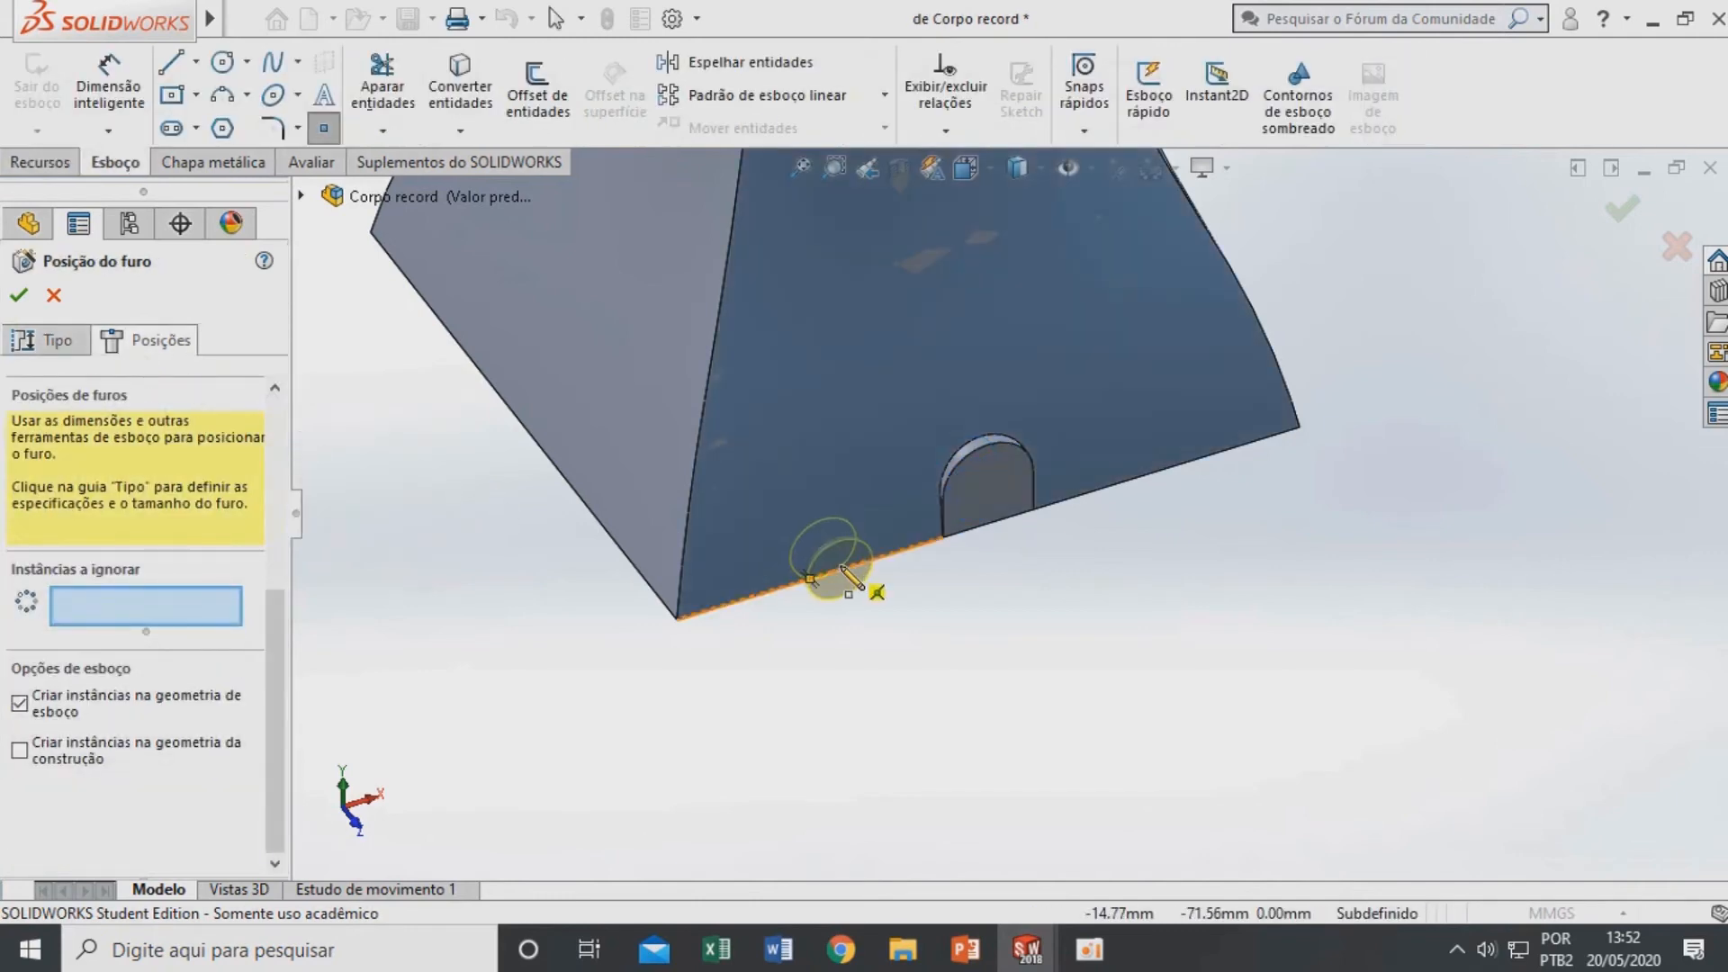
key(ctrl+8)
scroll(796, 809, down, 5)
scroll(945, 620, down, 5)
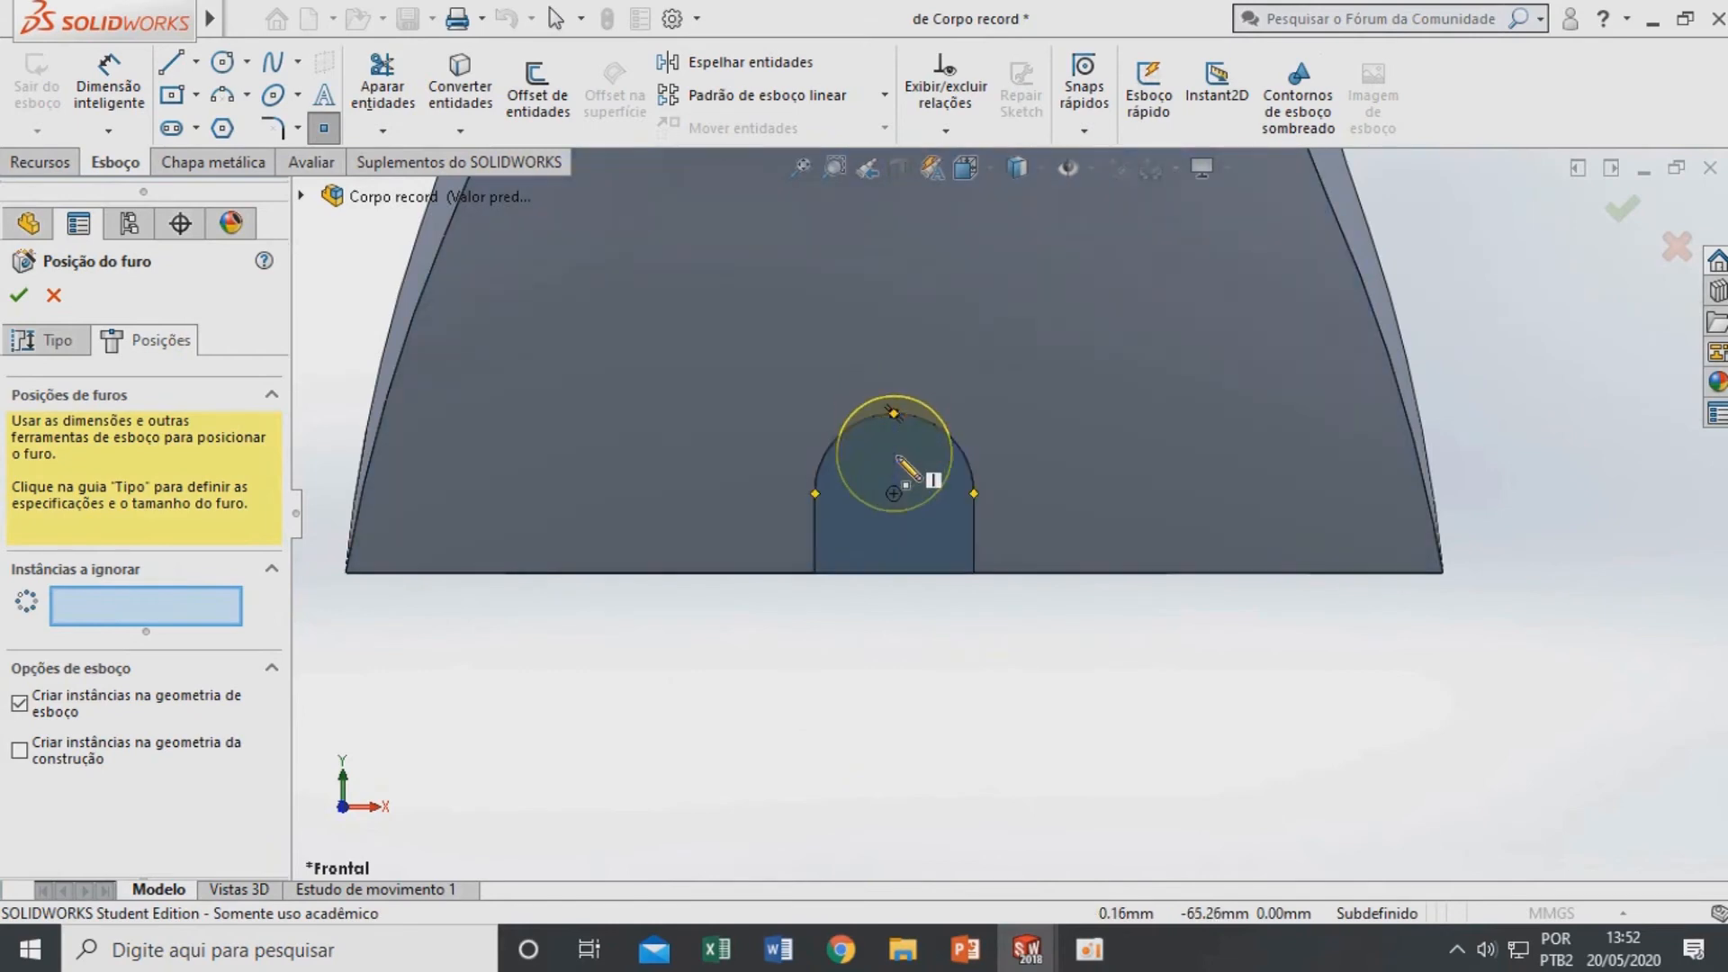
click(894, 493)
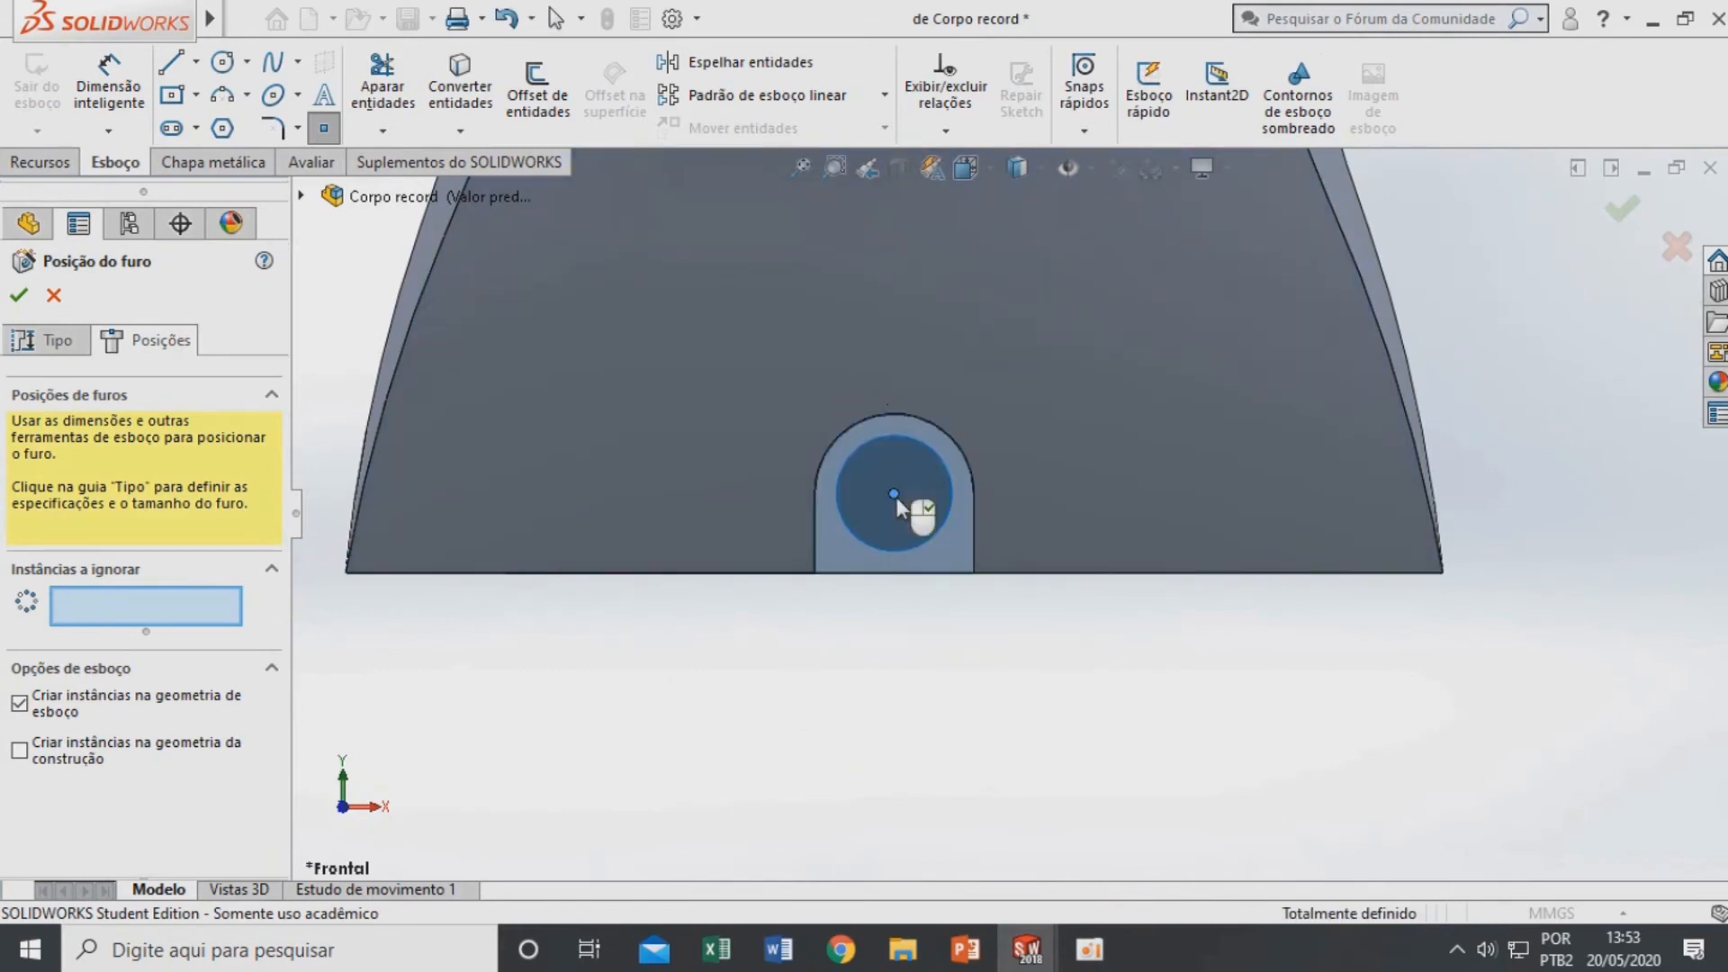
click(20, 297)
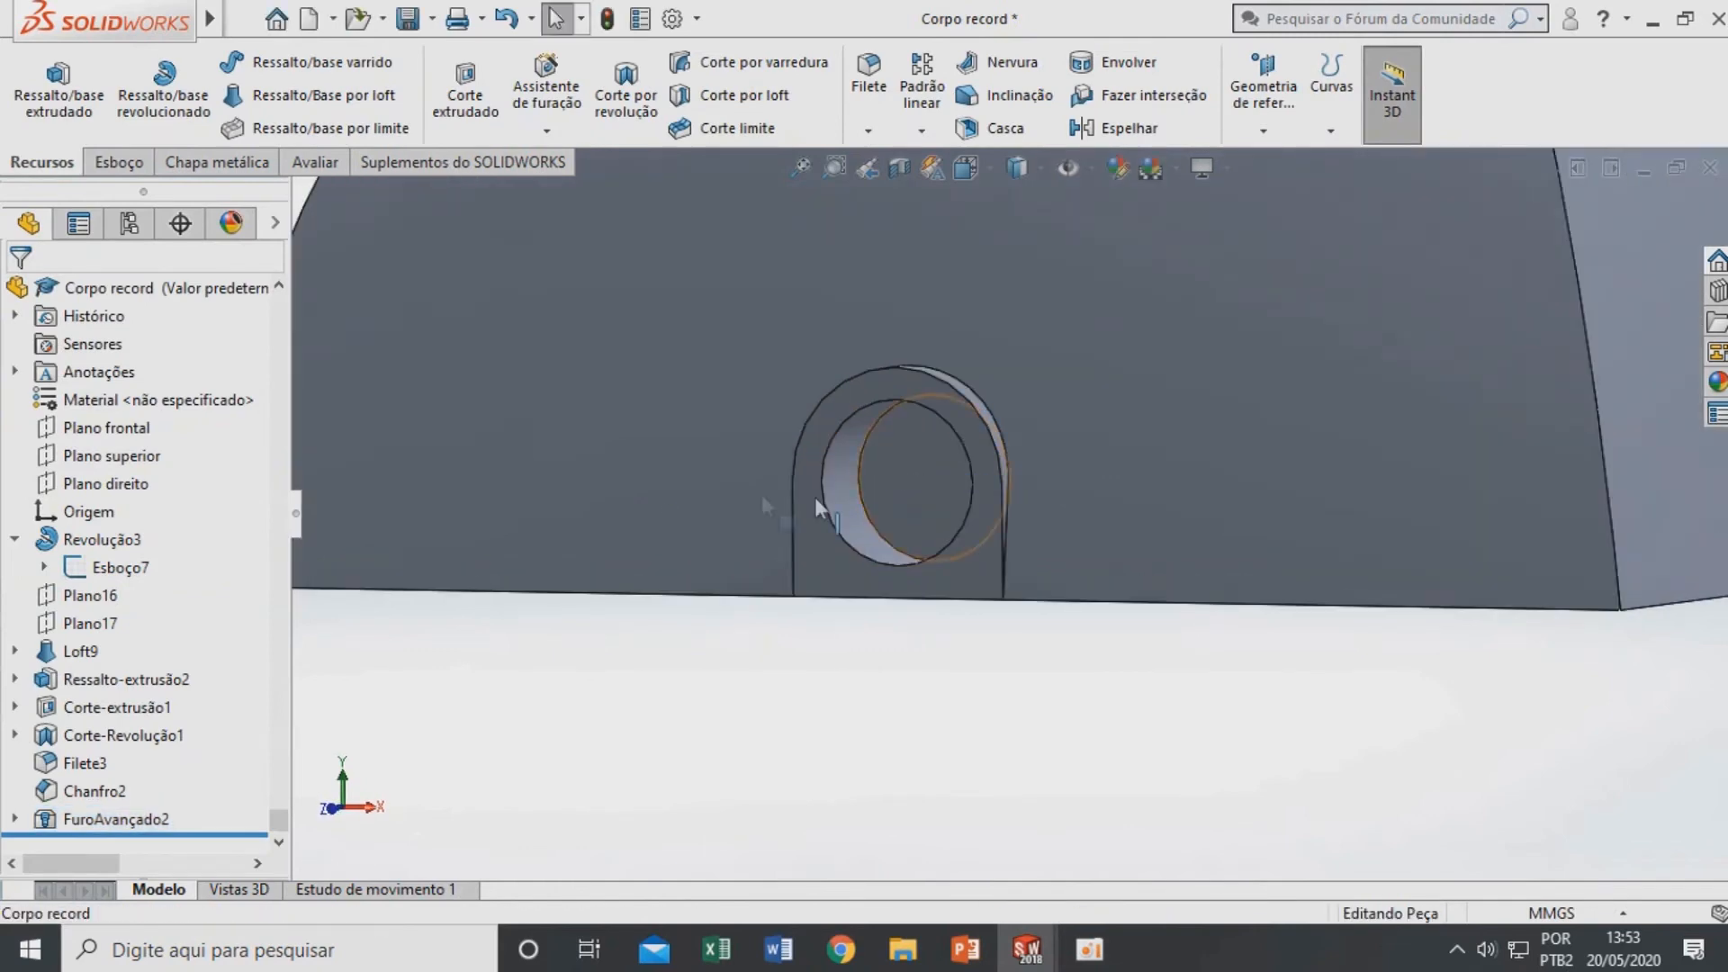
Sketch a circle about 2.5 mm in diameter on the counterbore's floor, centred on the hole
scroll(851, 490, up, 5)
middle_drag(1018, 515, 1035, 545)
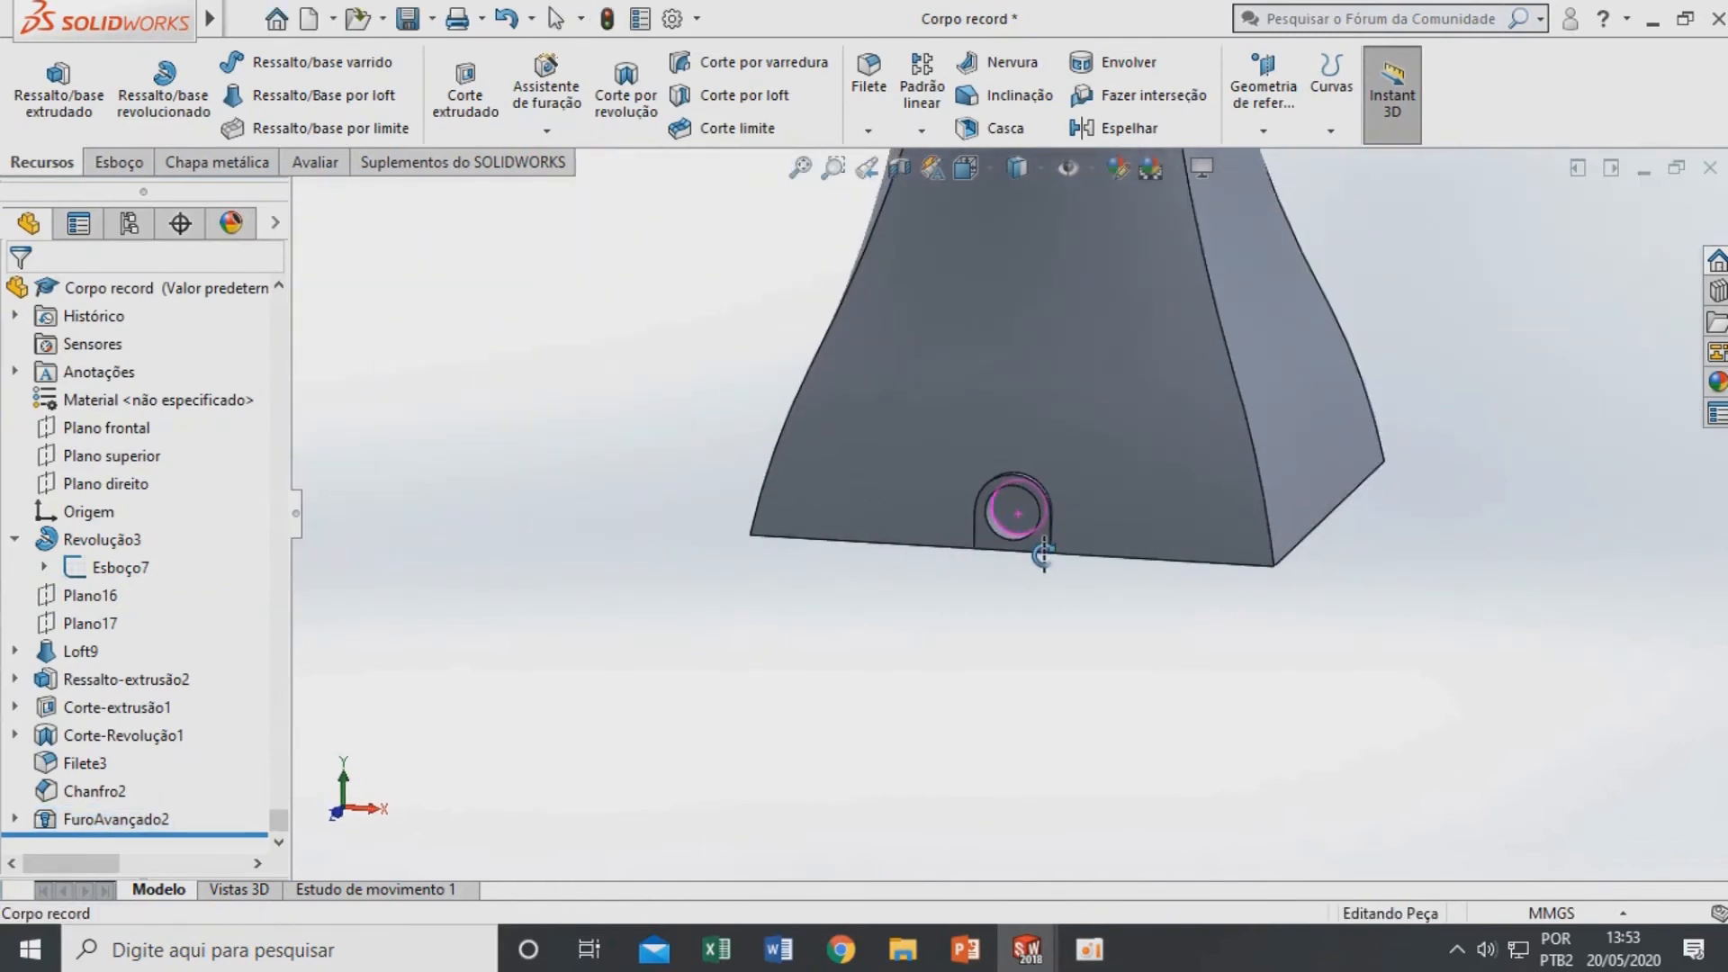
middle_drag(969, 471, 1021, 527)
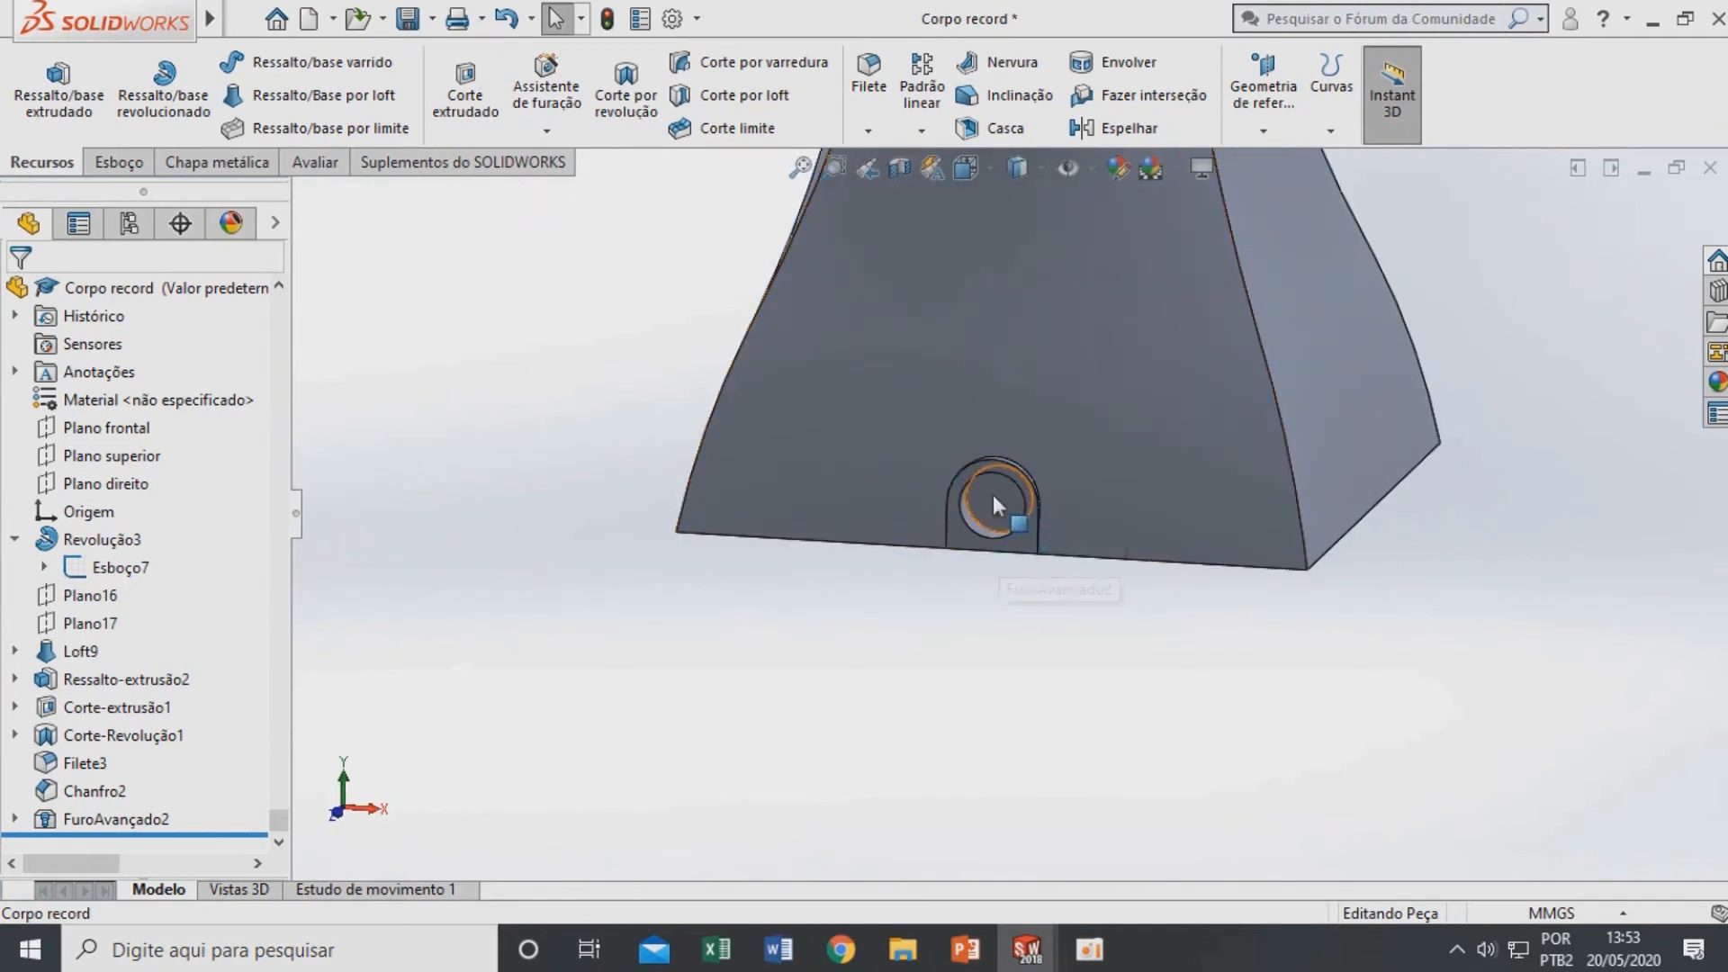
mouse_move(990, 500)
middle_down()
mouse_move(963, 529)
mouse_move(1018, 516)
middle_up()
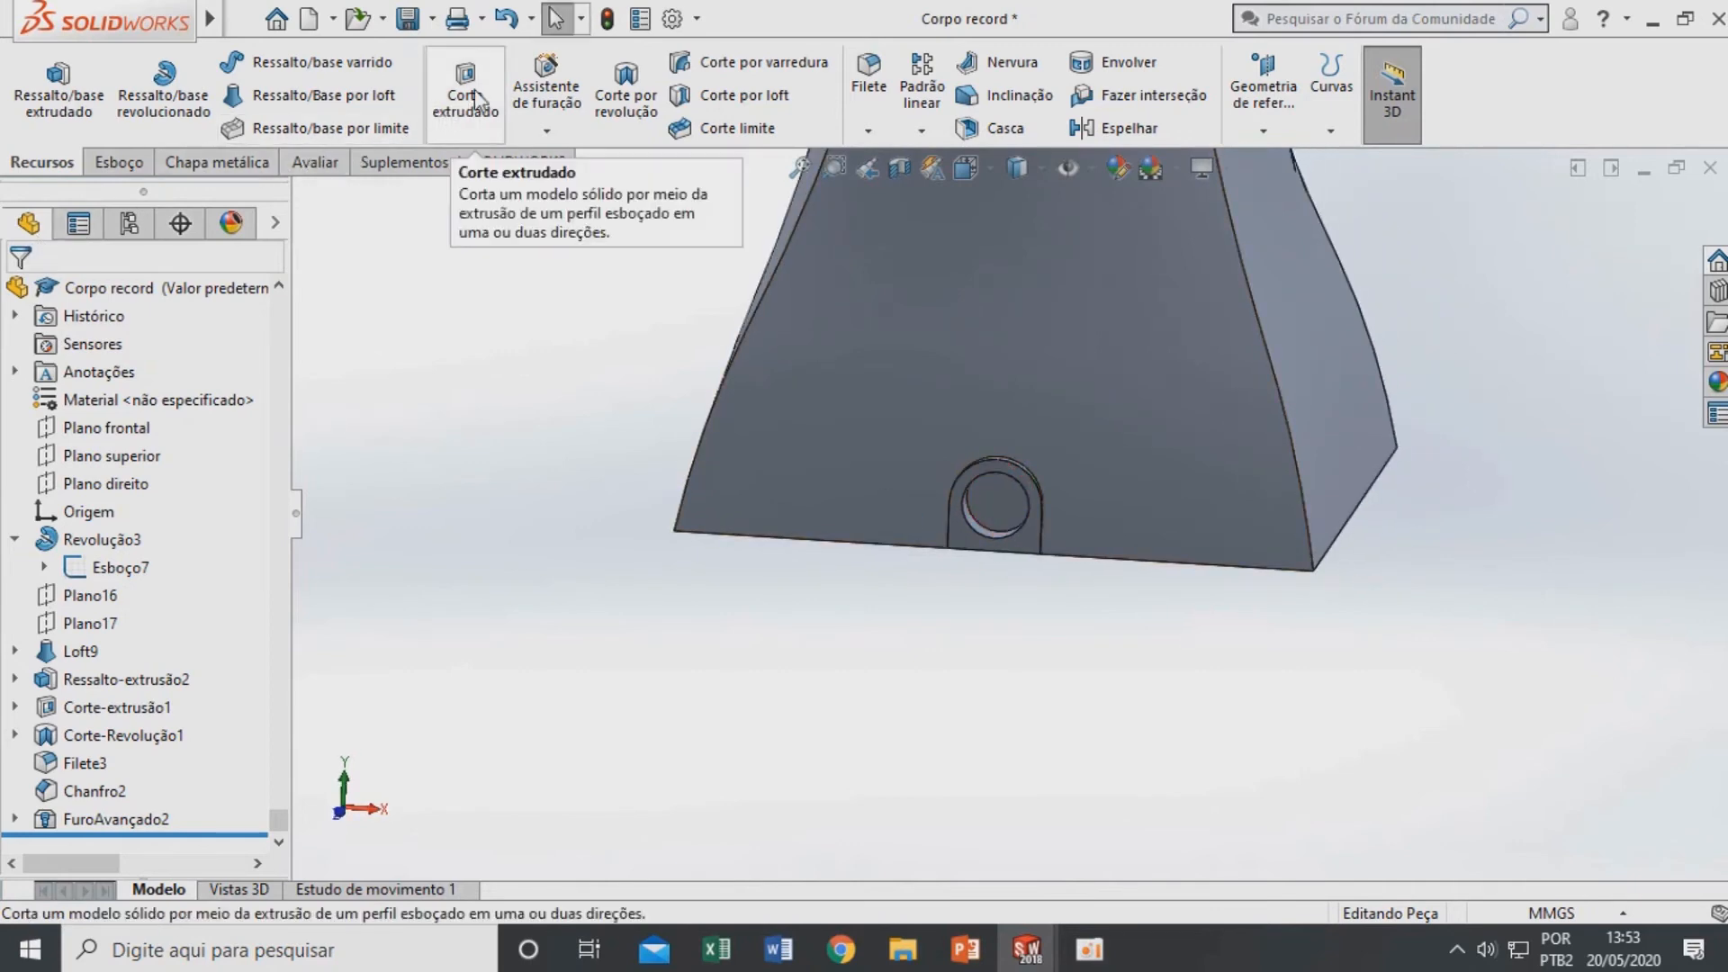
scroll(996, 463, down, 2)
right_click(999, 528)
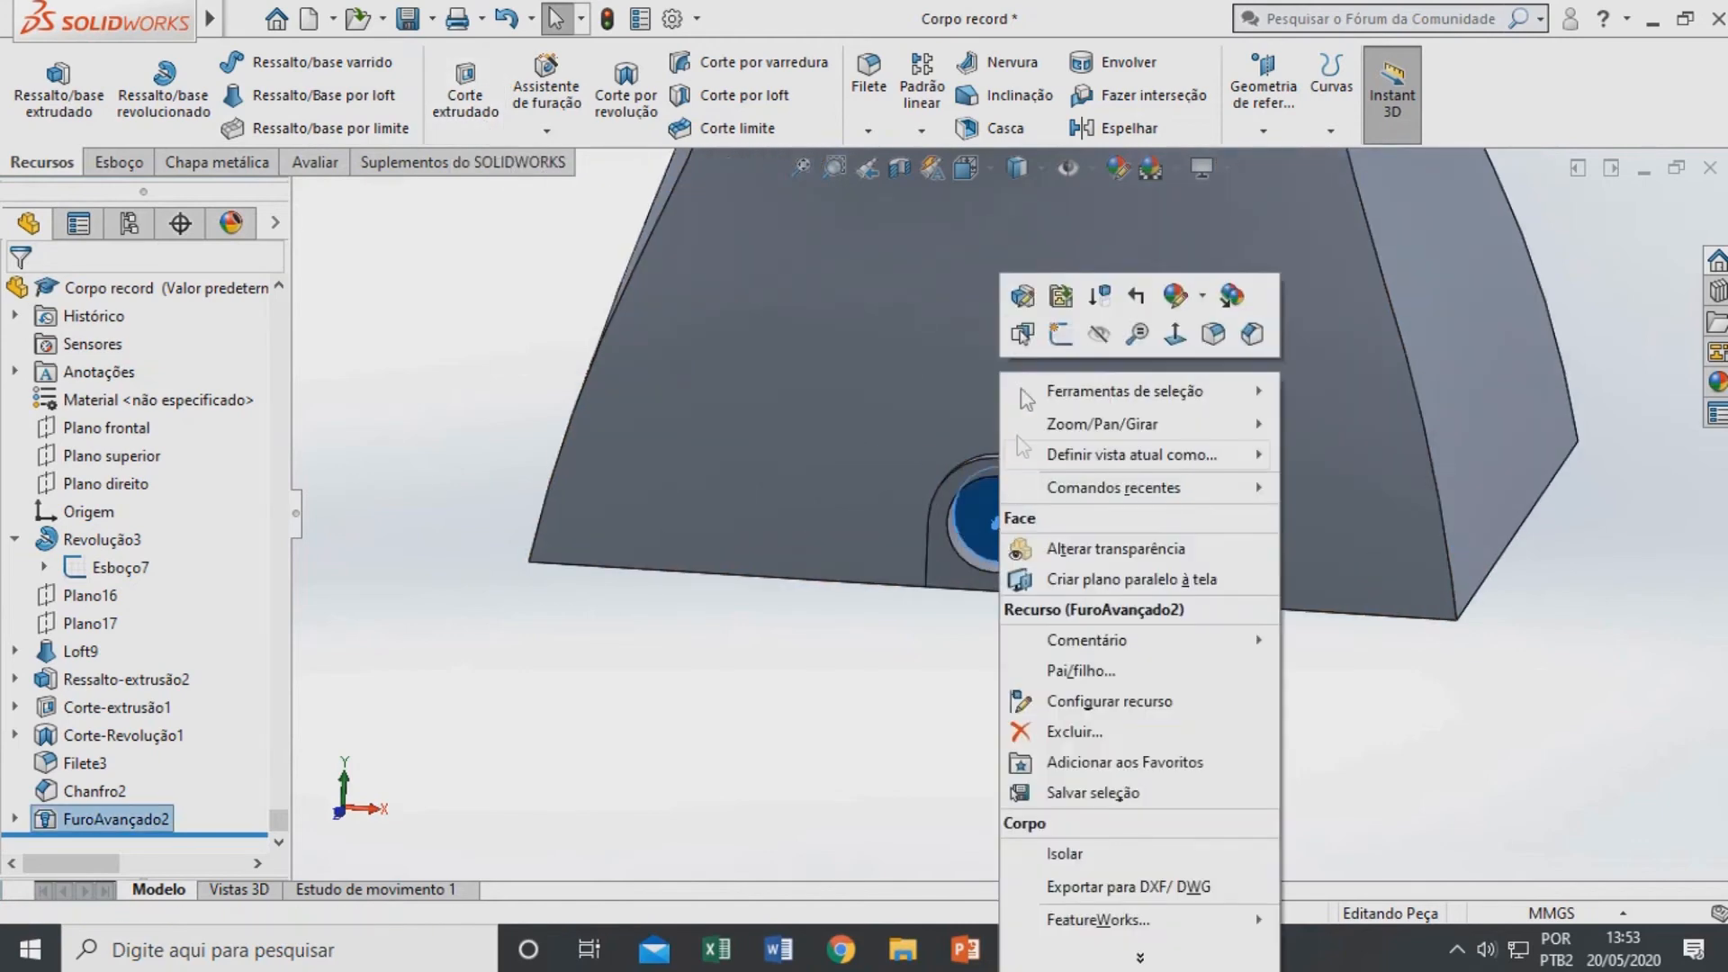
click(1060, 335)
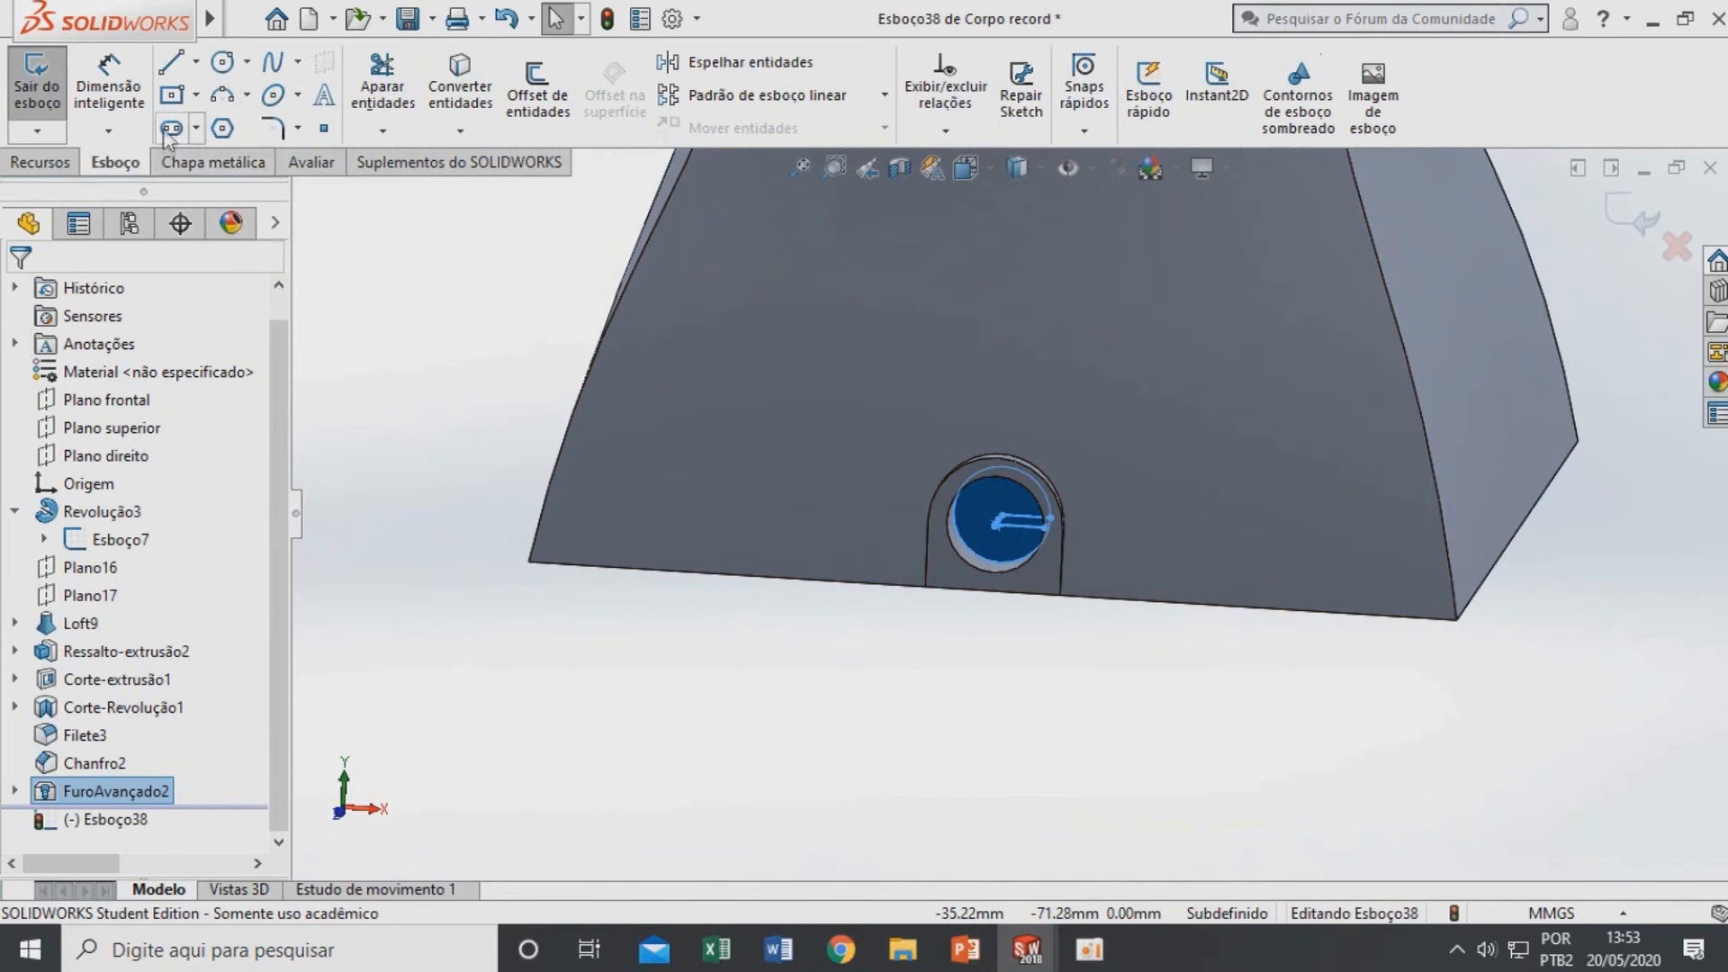
click(224, 62)
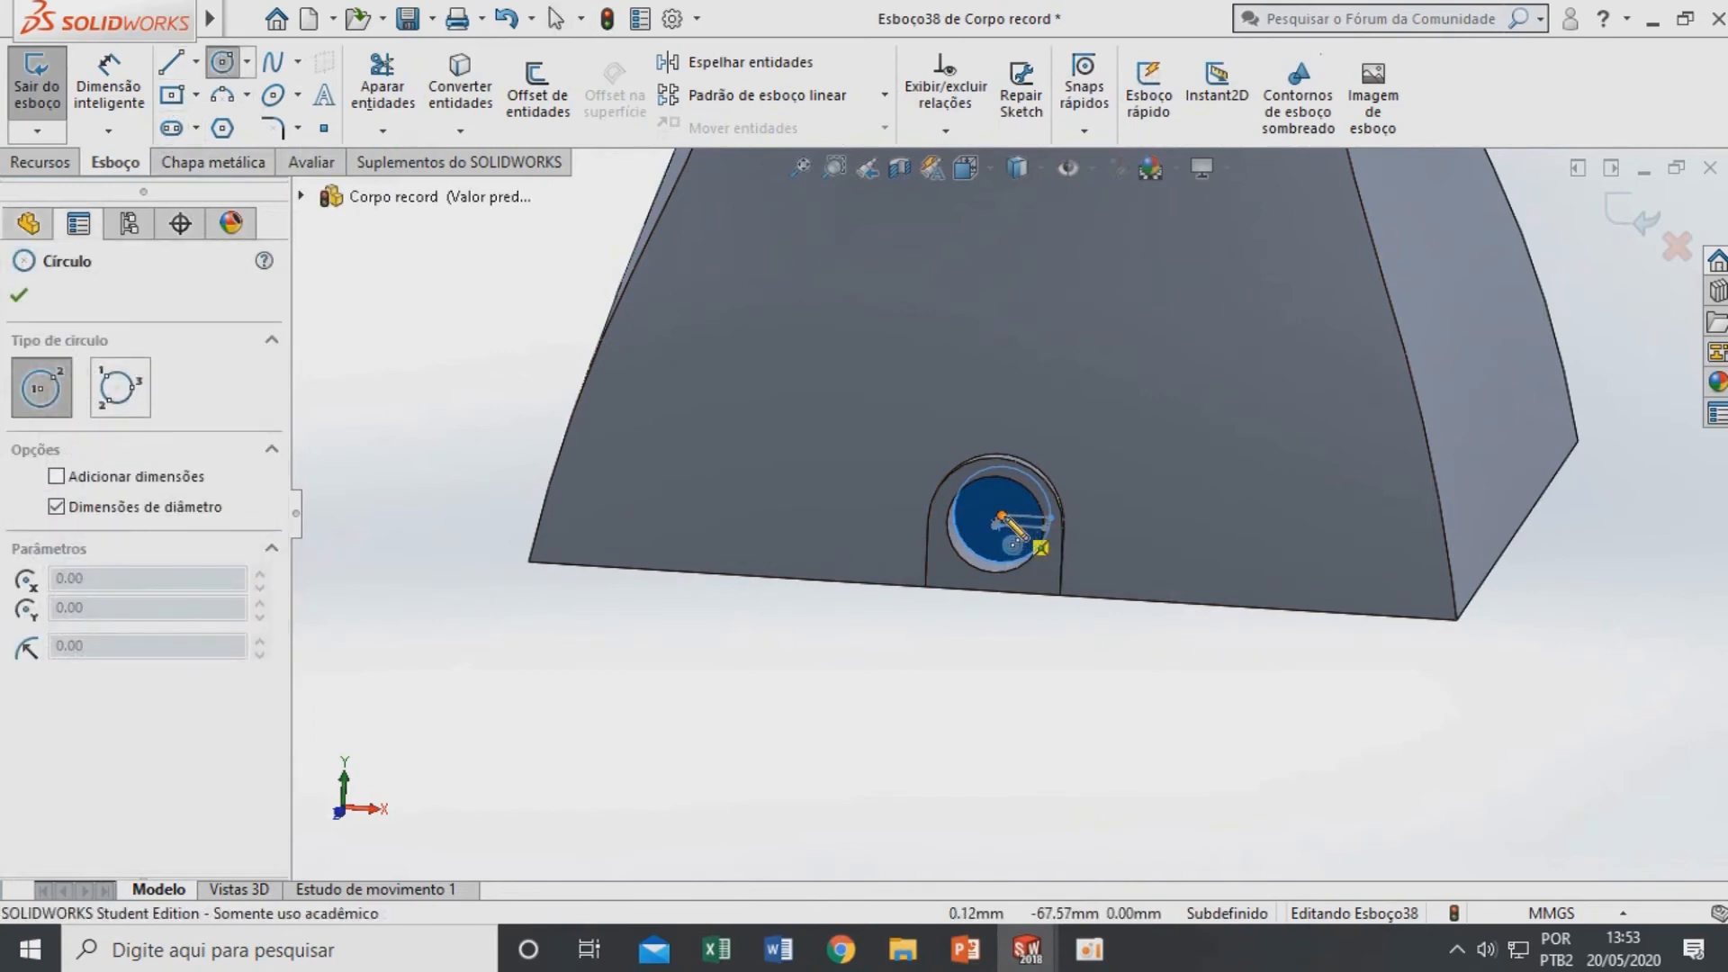
click(1018, 555)
scroll(1015, 558, down, 2)
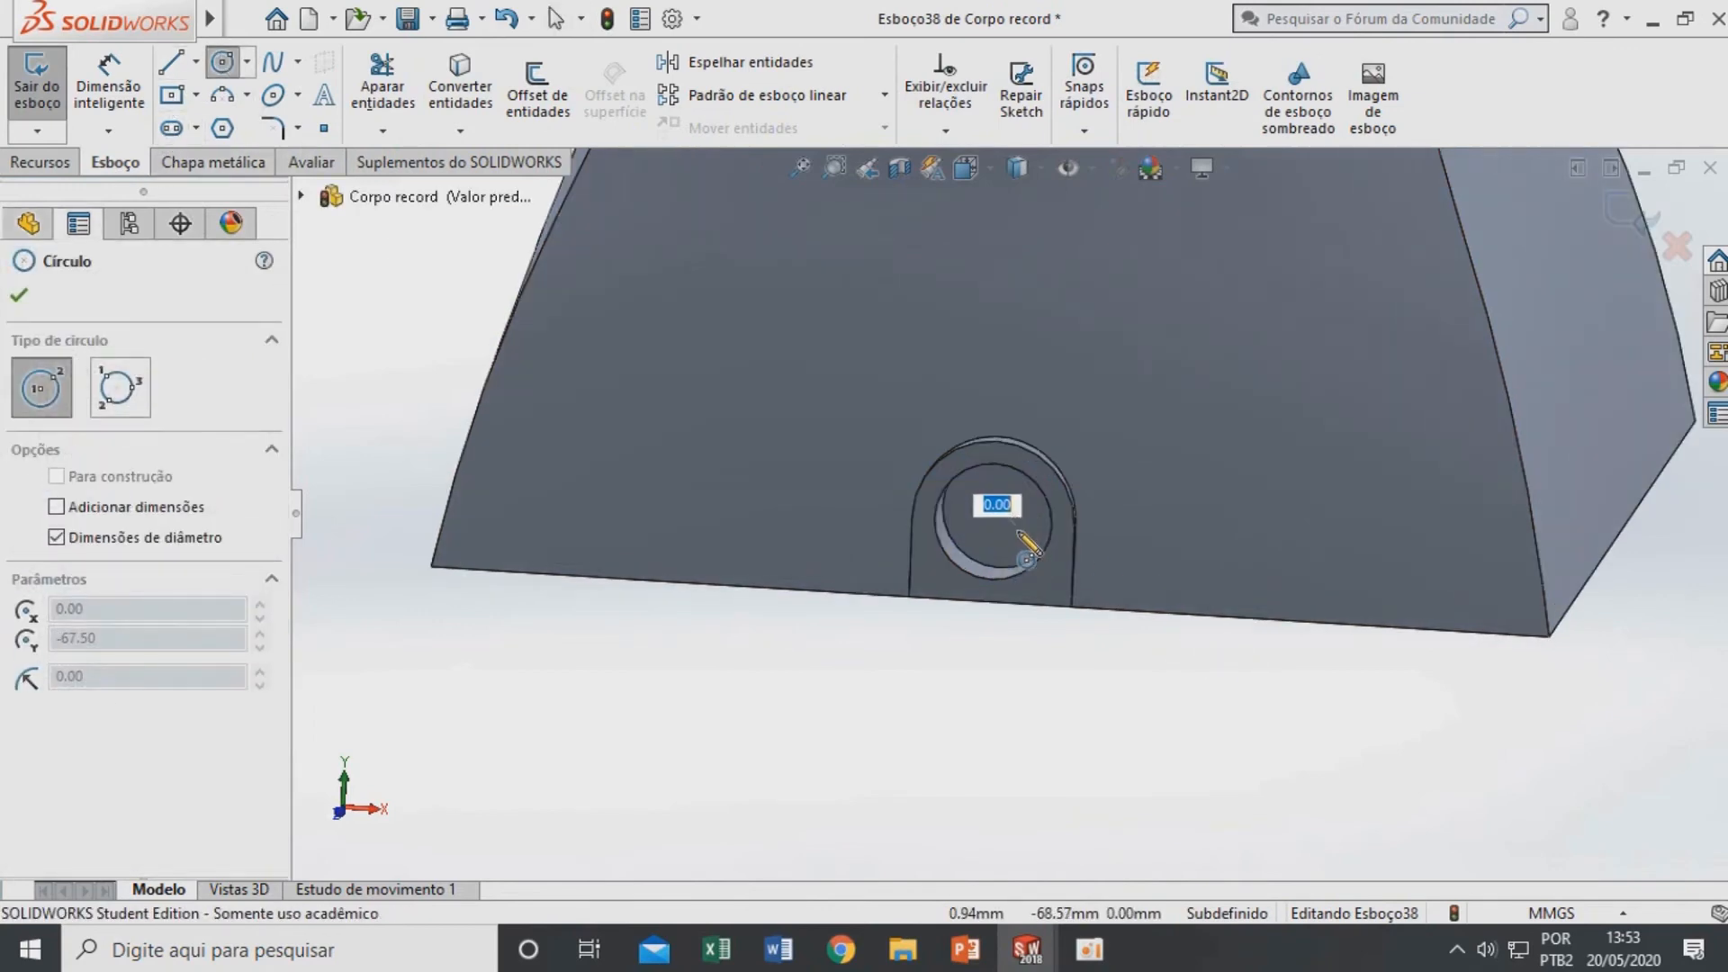
click(1003, 580)
scroll(1015, 590, down, 2)
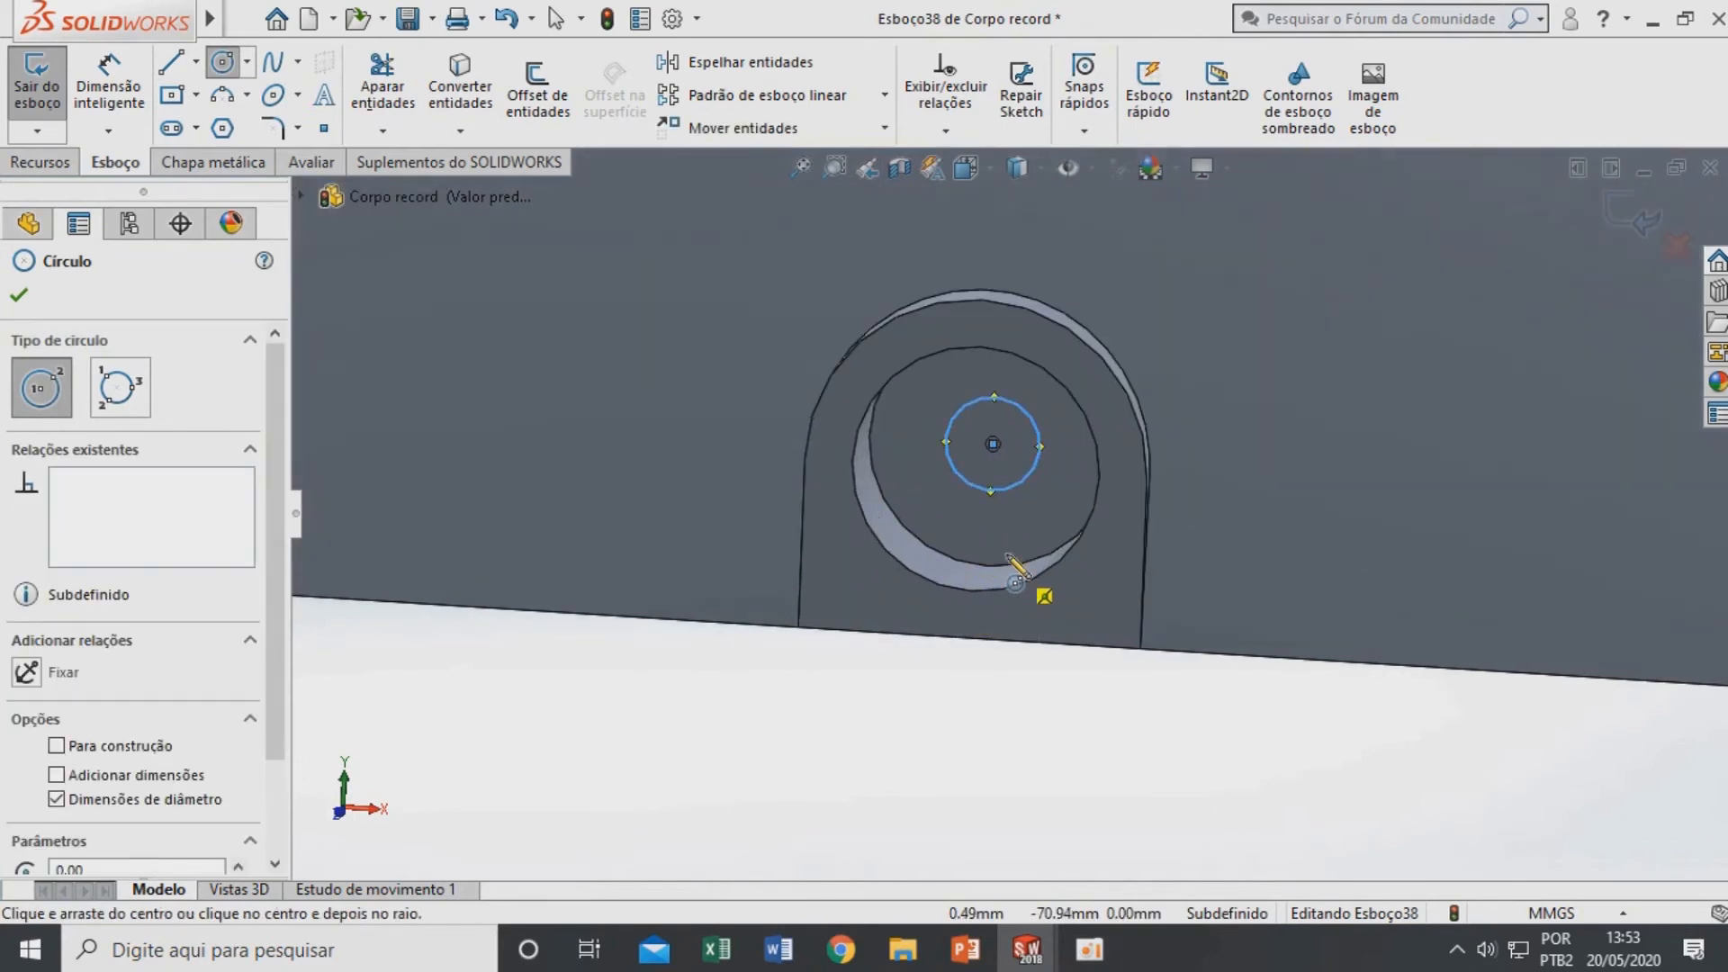
key(Escape)
drag(992, 444, 990, 504)
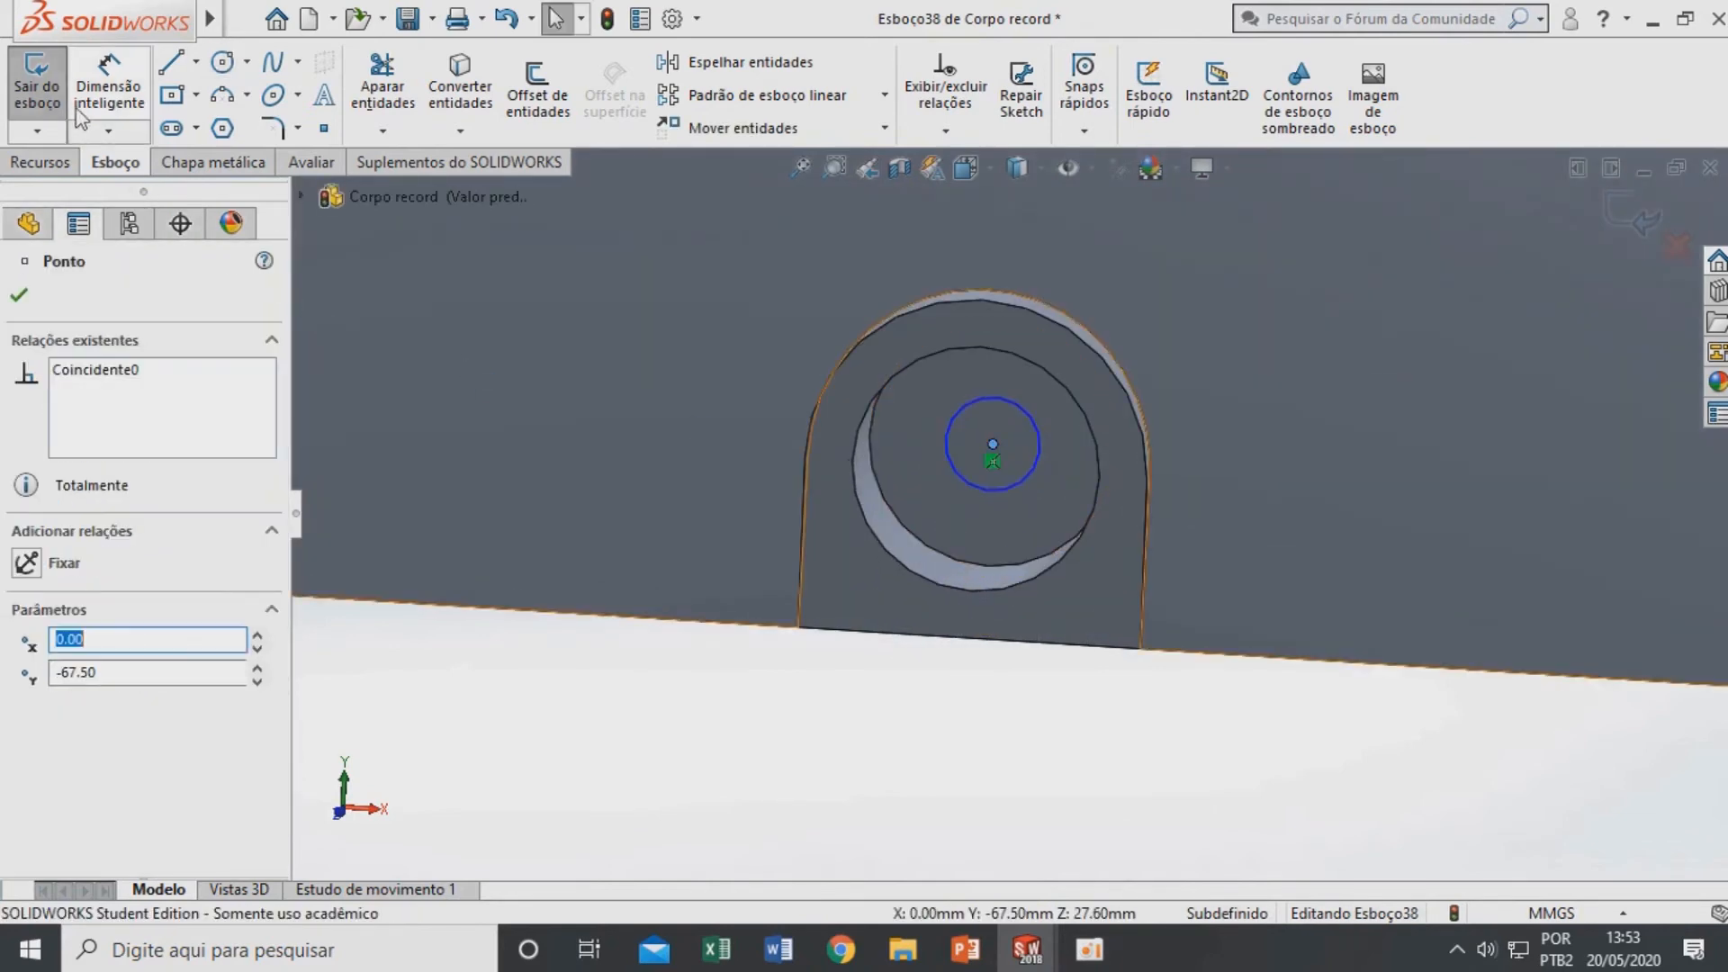
Dimension the circle on the counterbore's floor to a diameter of 3 mm
click(129, 90)
click(947, 453)
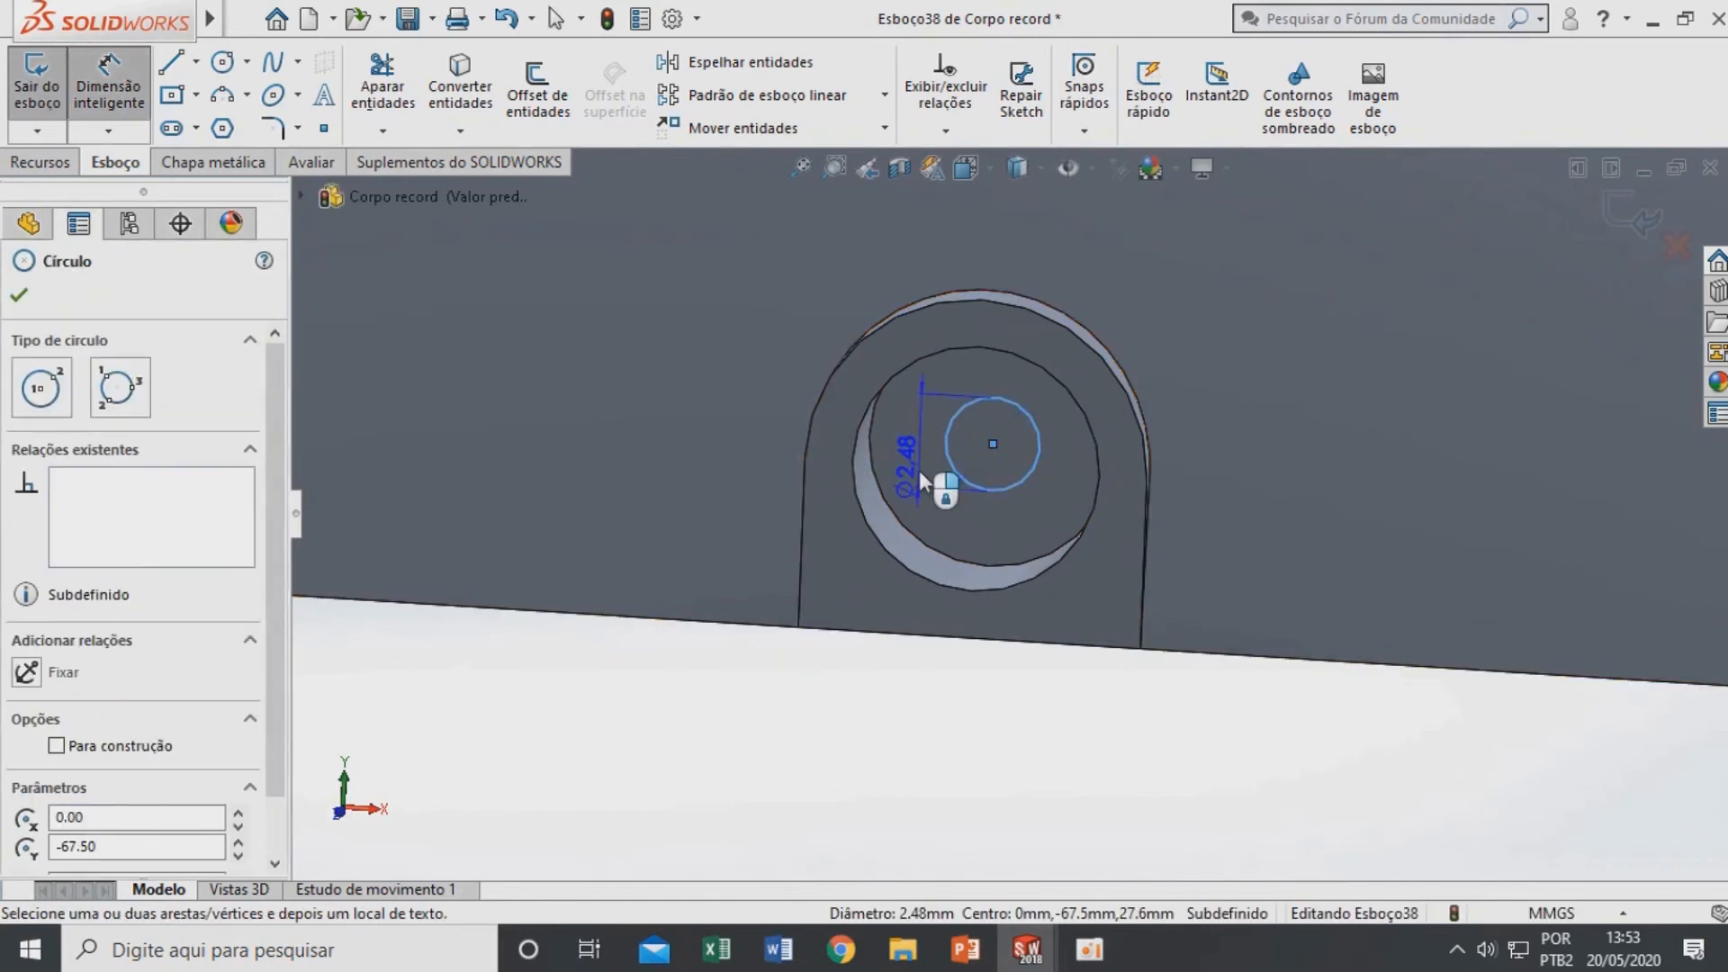
click(920, 470)
text(3)
key(Return)
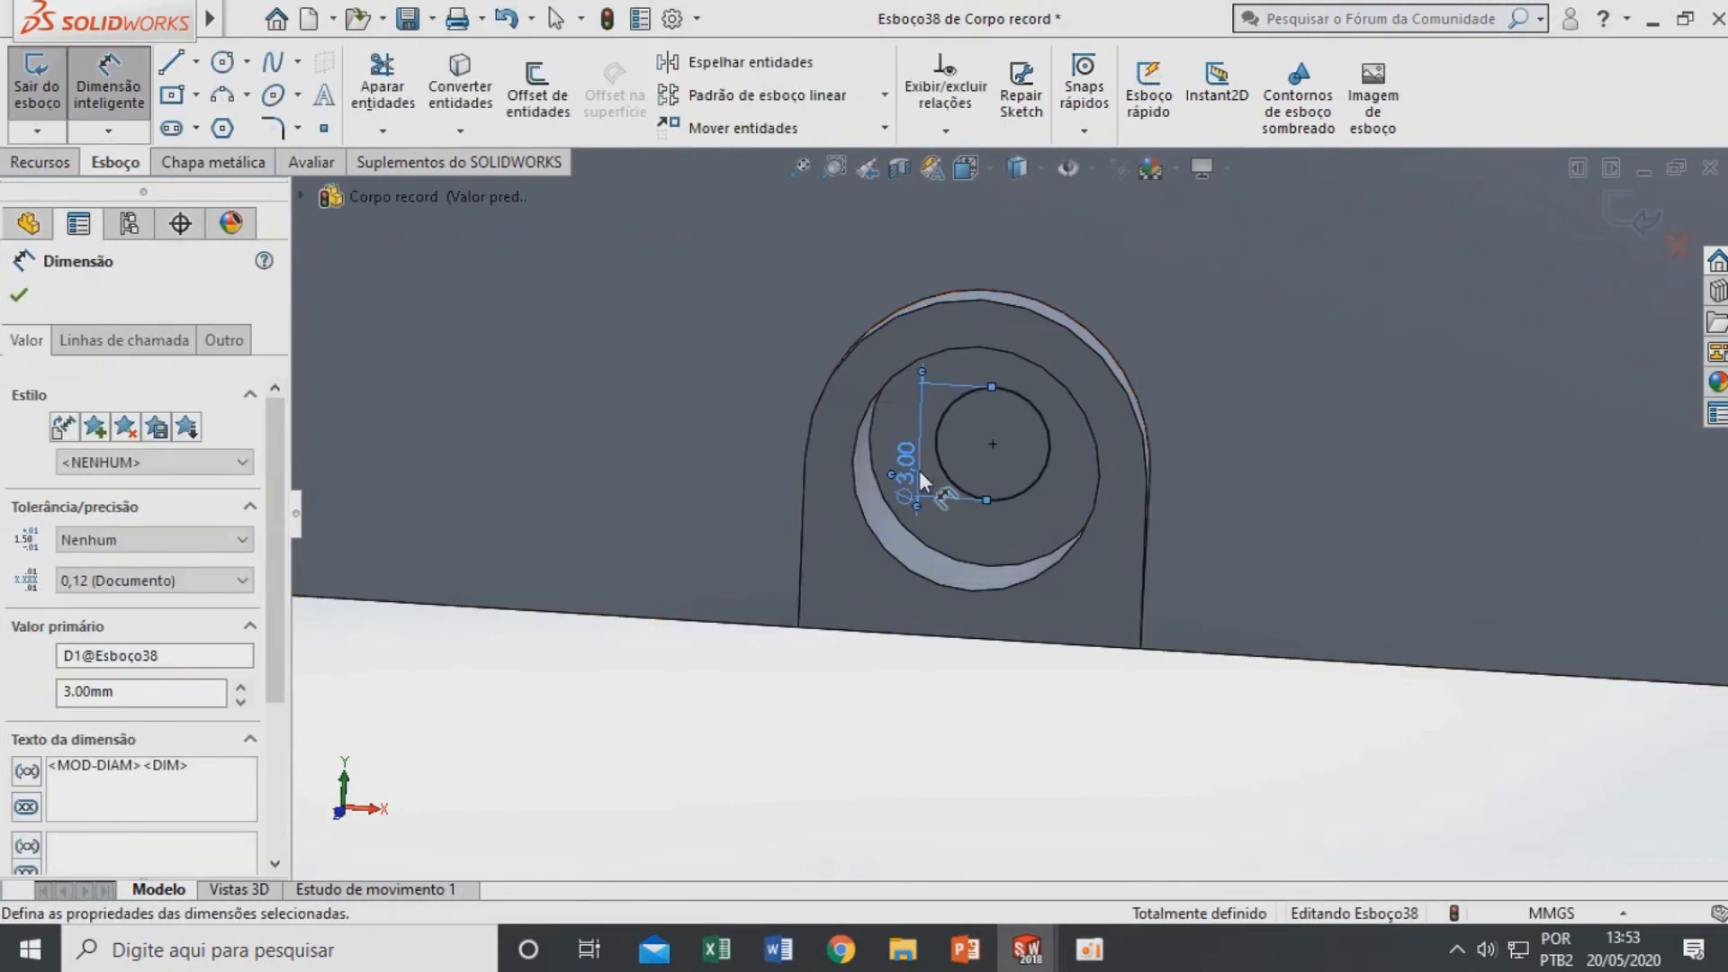
scroll(987, 493, up, 2)
key(Escape)
scroll(967, 494, up, 1)
middle_drag(979, 494, 999, 533)
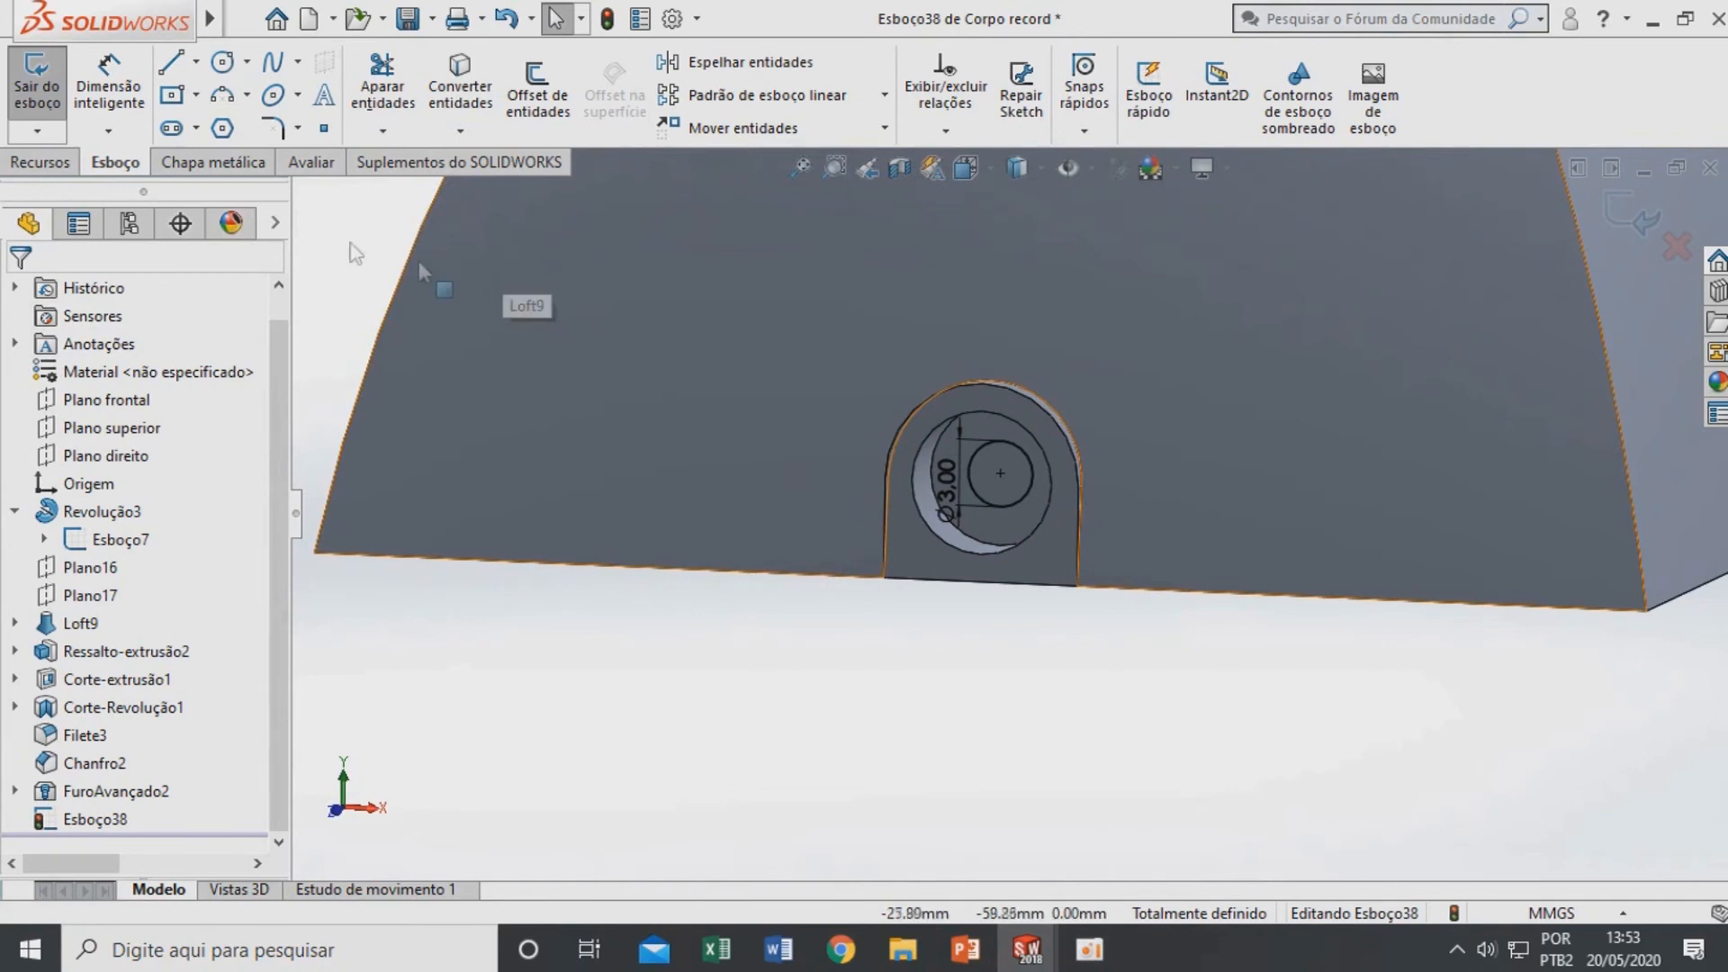
Cut-extrude the circle from the sketch plane up to the inner wall face of the base cavity, using the Até a superfície end condition
click(41, 162)
click(465, 90)
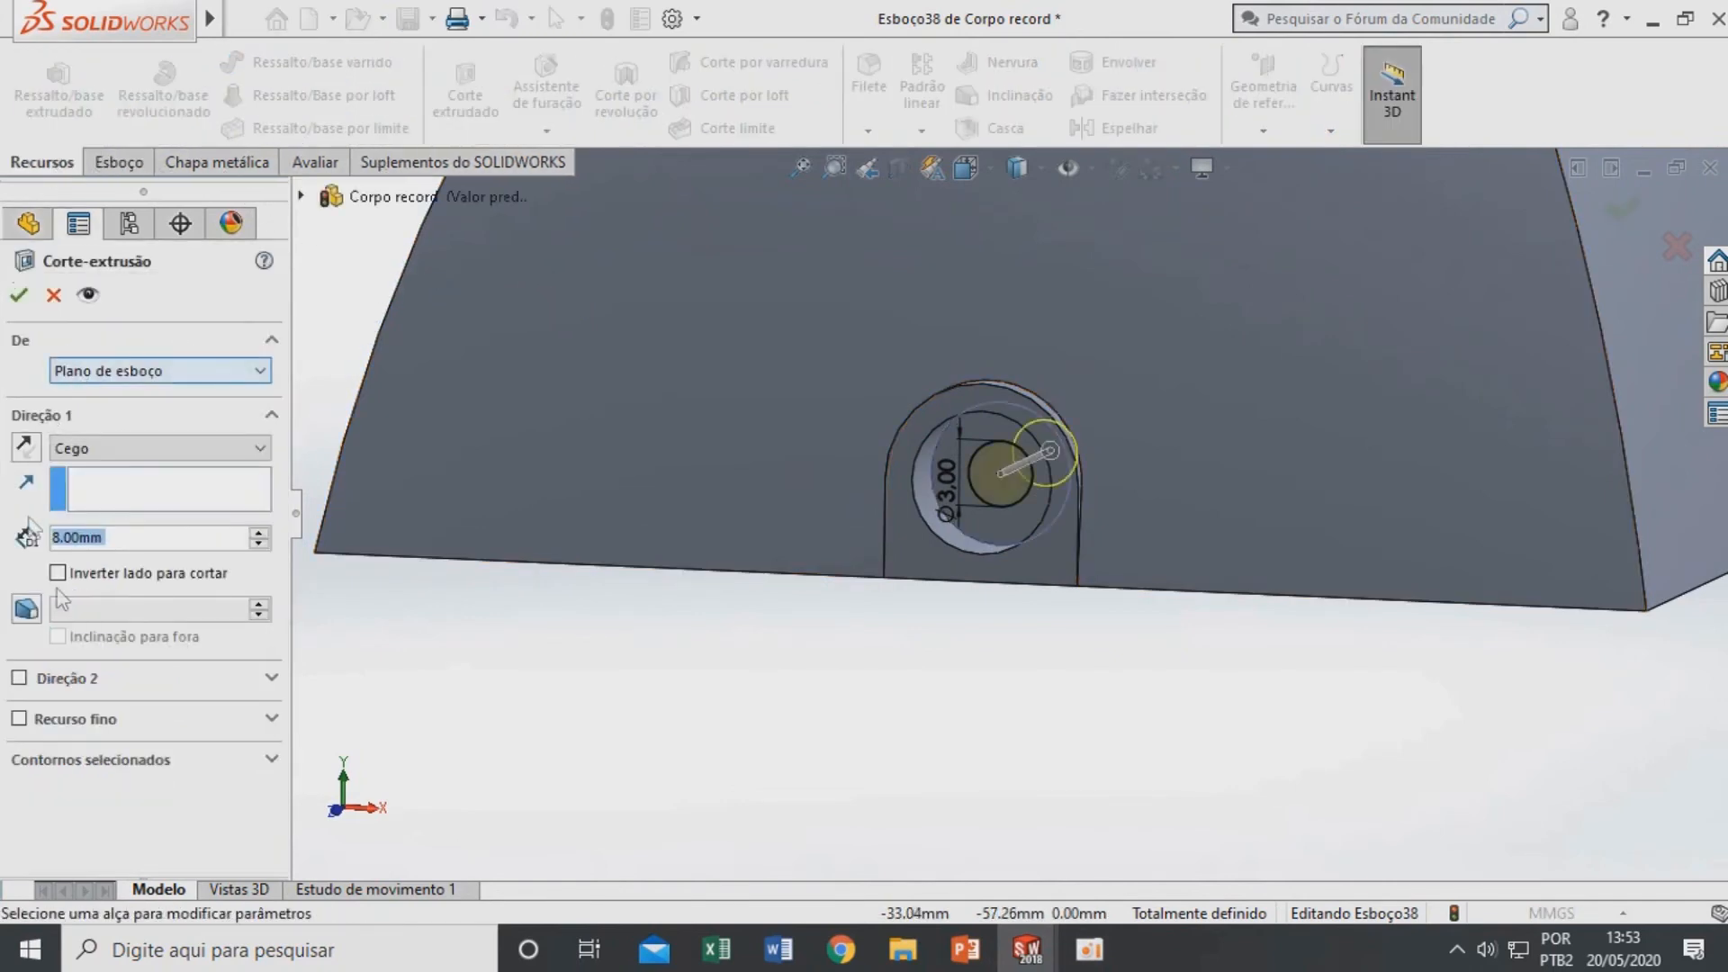
click(151, 448)
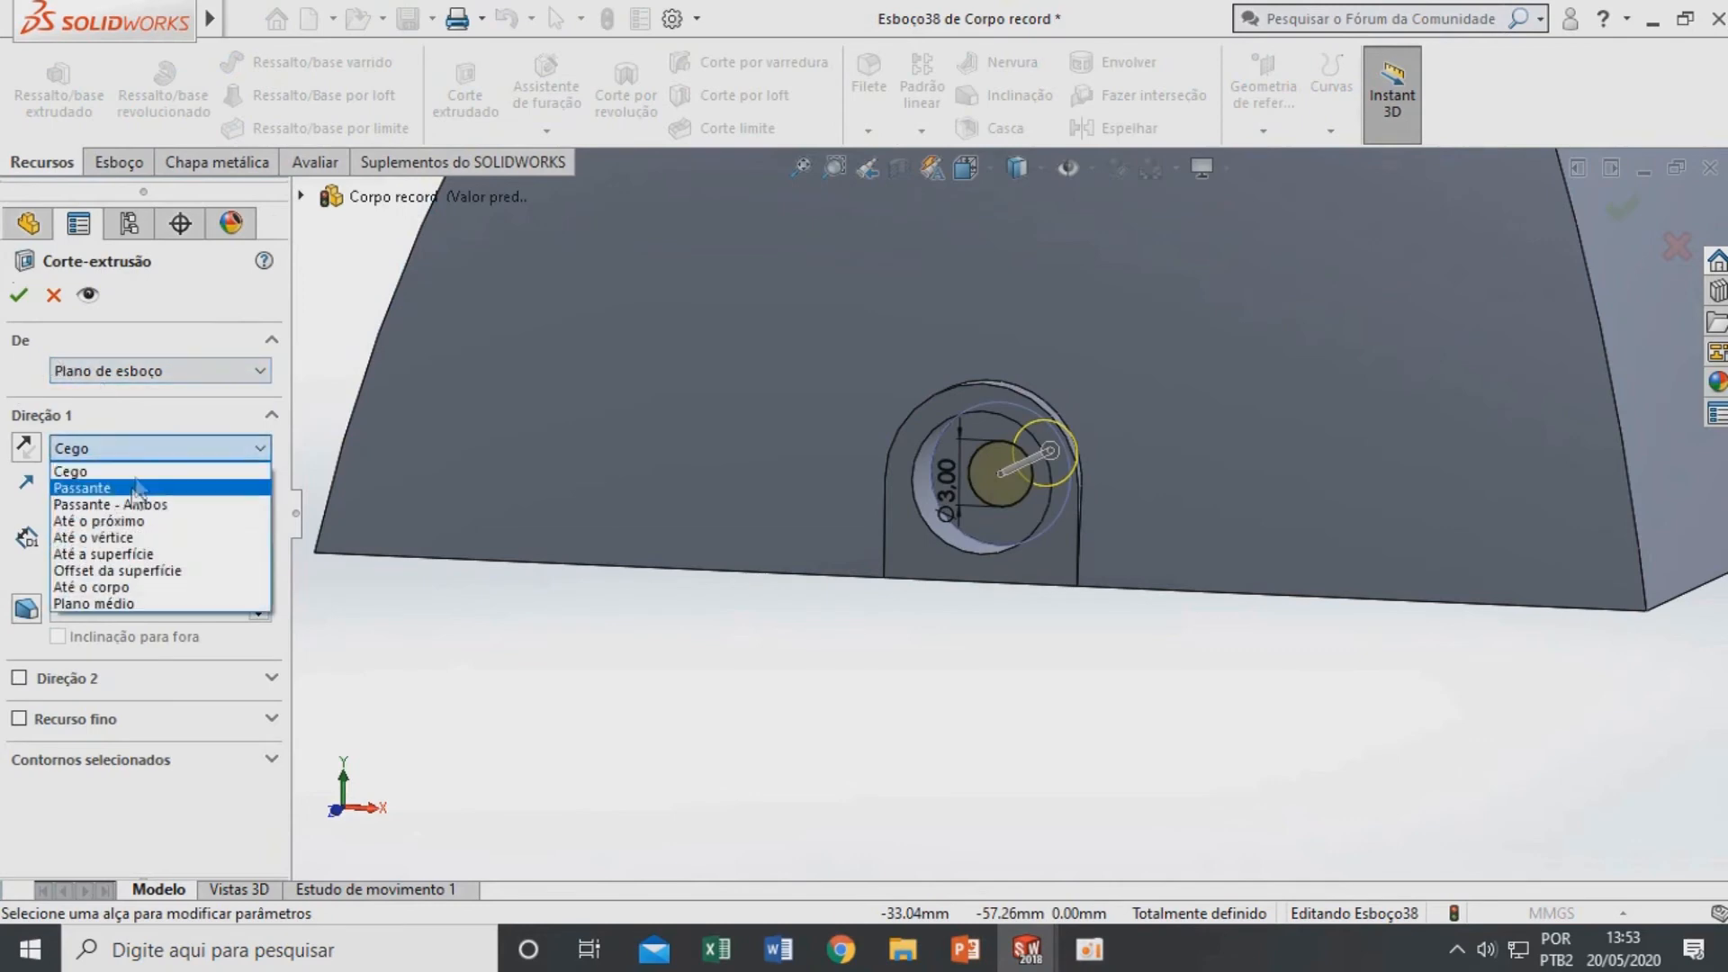
click(130, 555)
middle_drag(1008, 690, 1236, 576)
click(1445, 552)
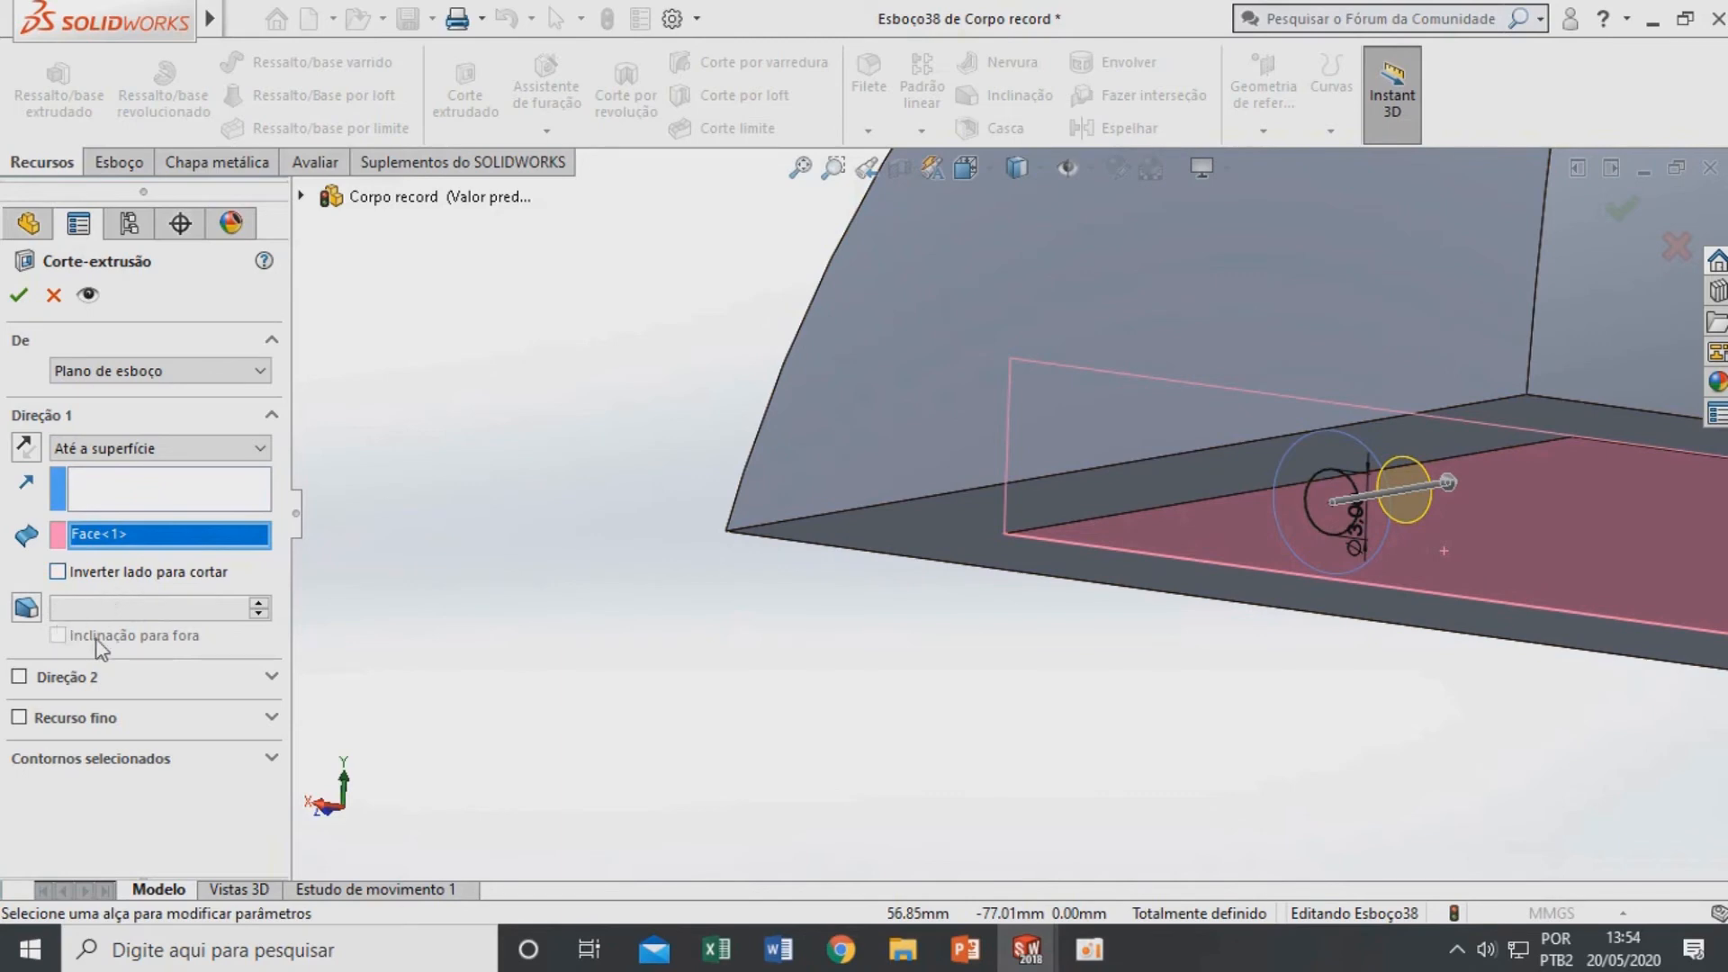
middle_drag(1375, 524, 1423, 593)
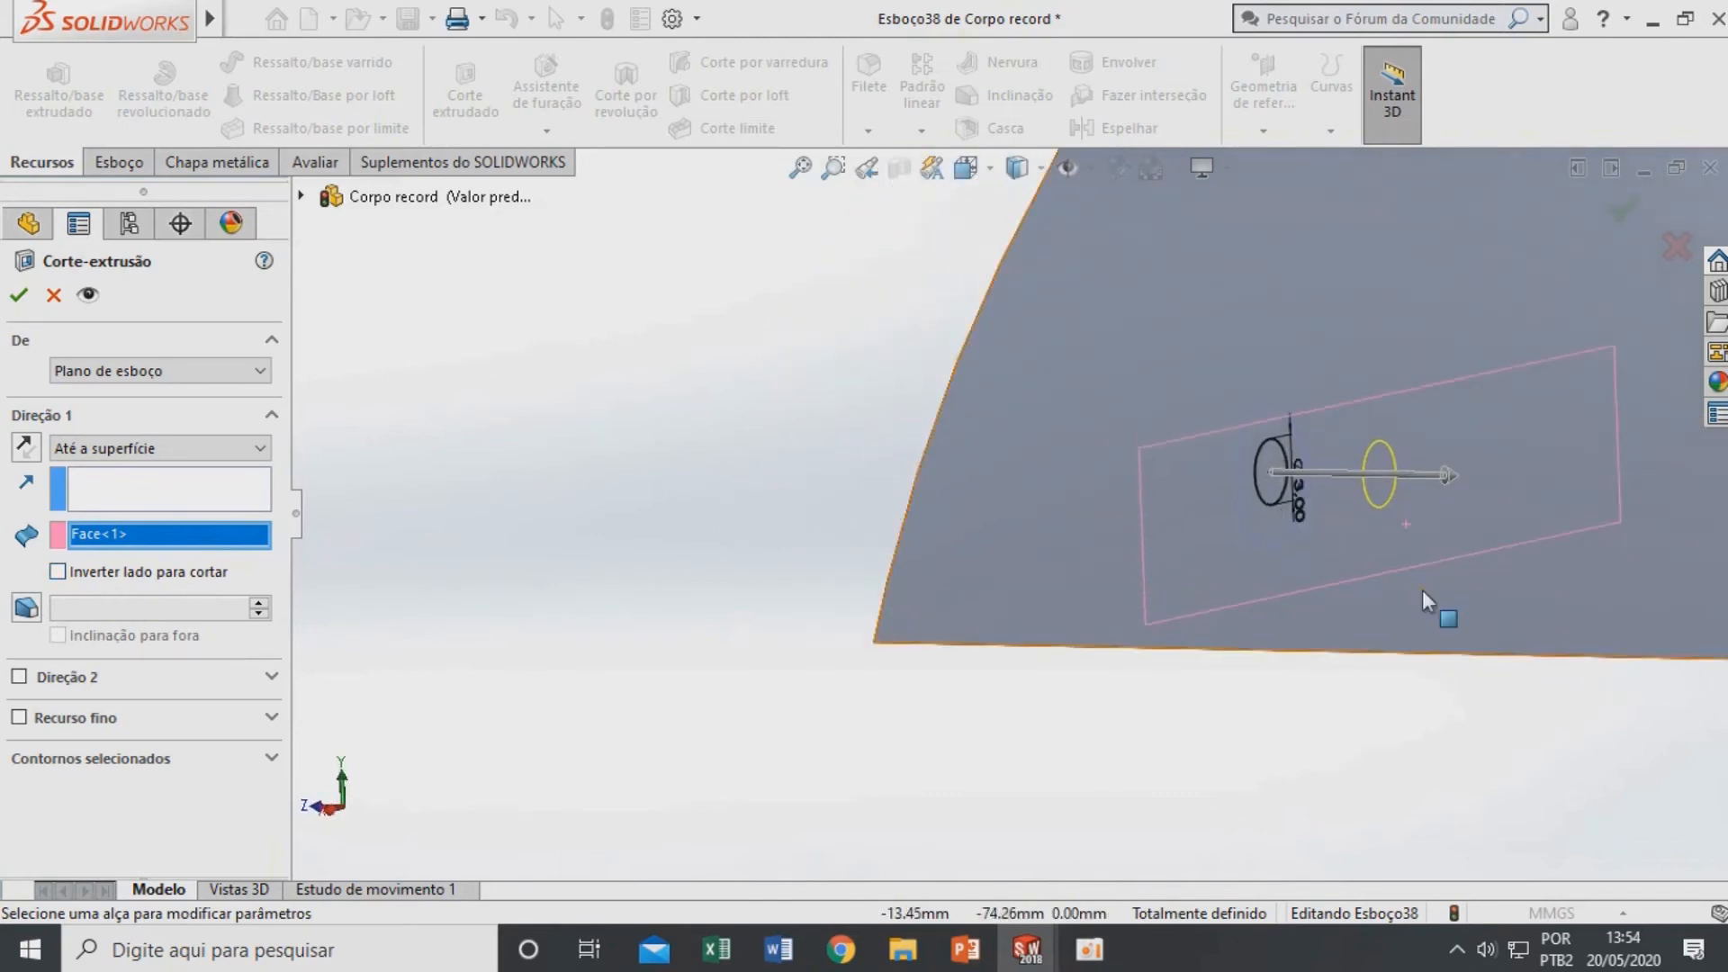
click(19, 297)
middle_drag(1139, 695, 1706, 673)
middle_click(1492, 688)
middle_drag(1492, 688, 1724, 762)
scroll(1552, 744, up, 8)
middle_drag(1280, 596, 1231, 637)
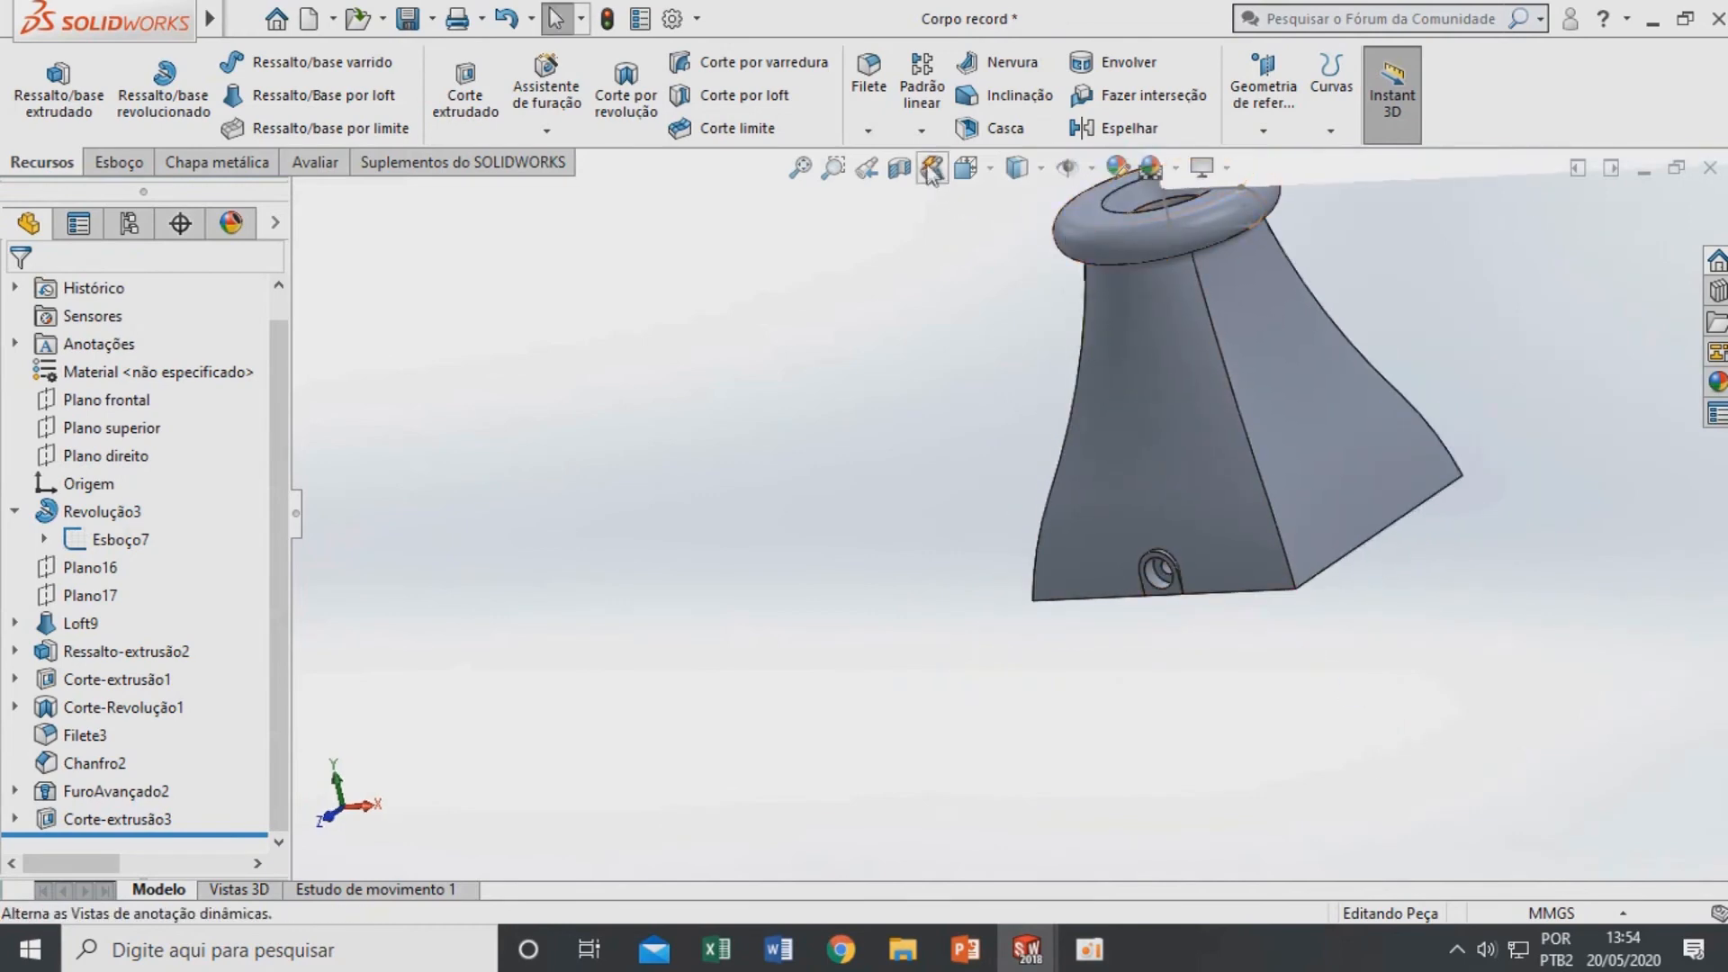
Mirror the features FuroAvançado2 and Corte-extrusão3 about Plano frontal to the opposite side of the base
click(921, 134)
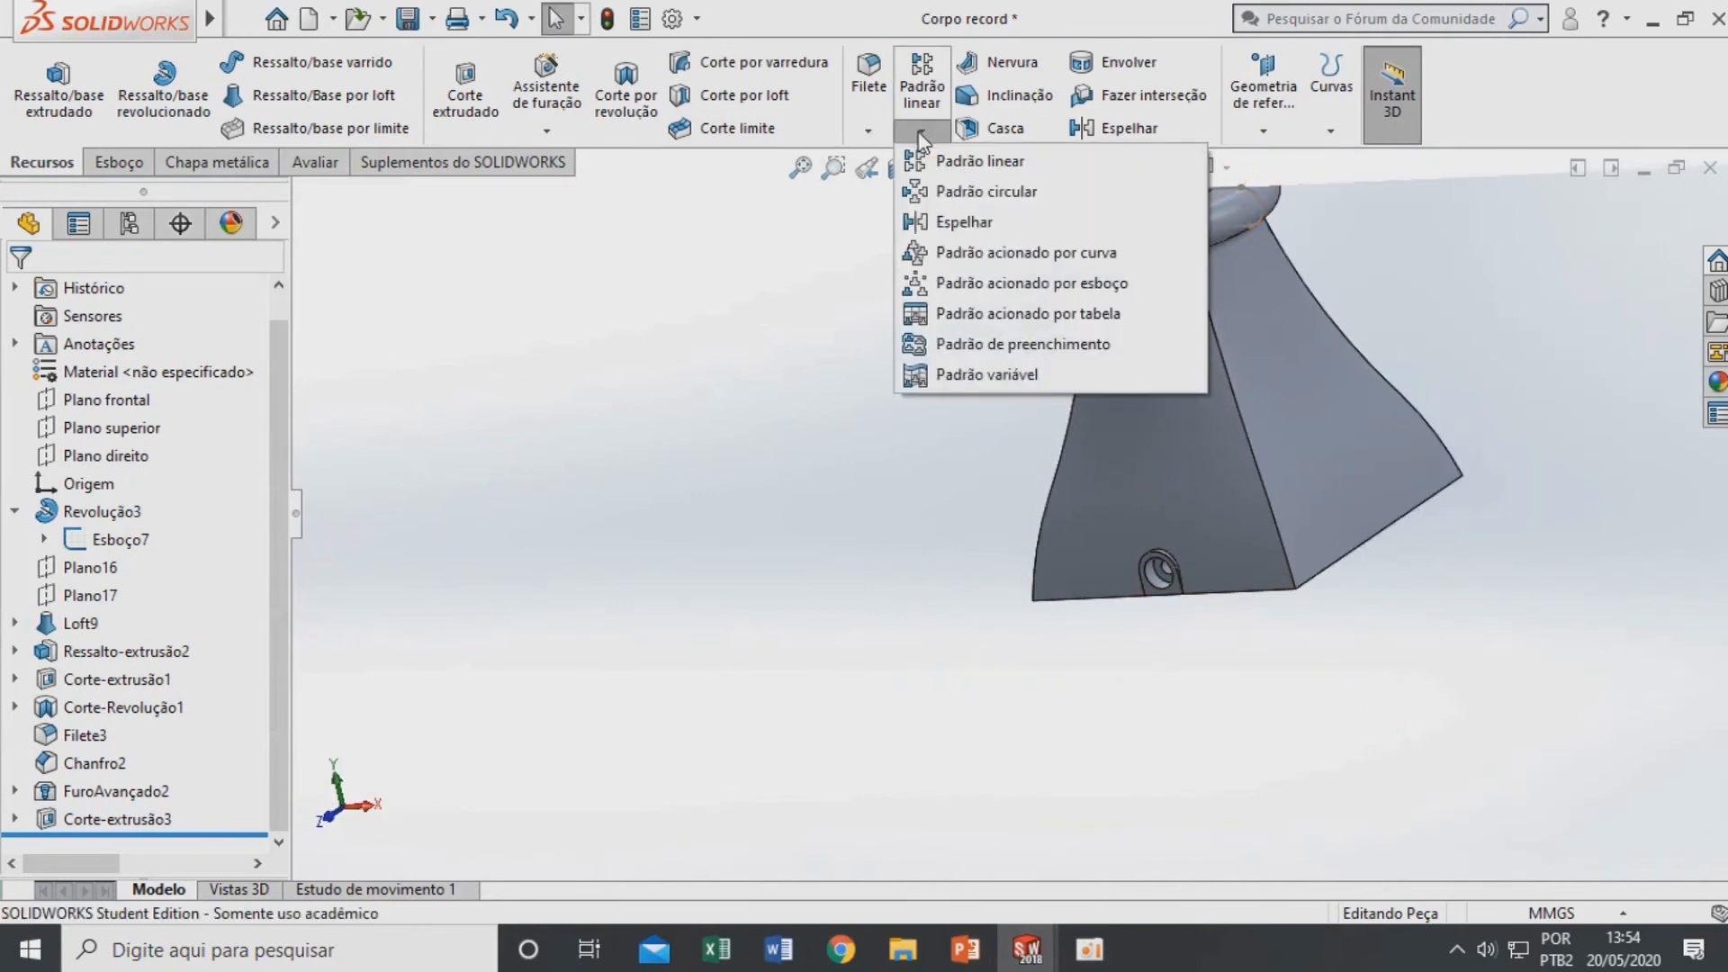
click(947, 224)
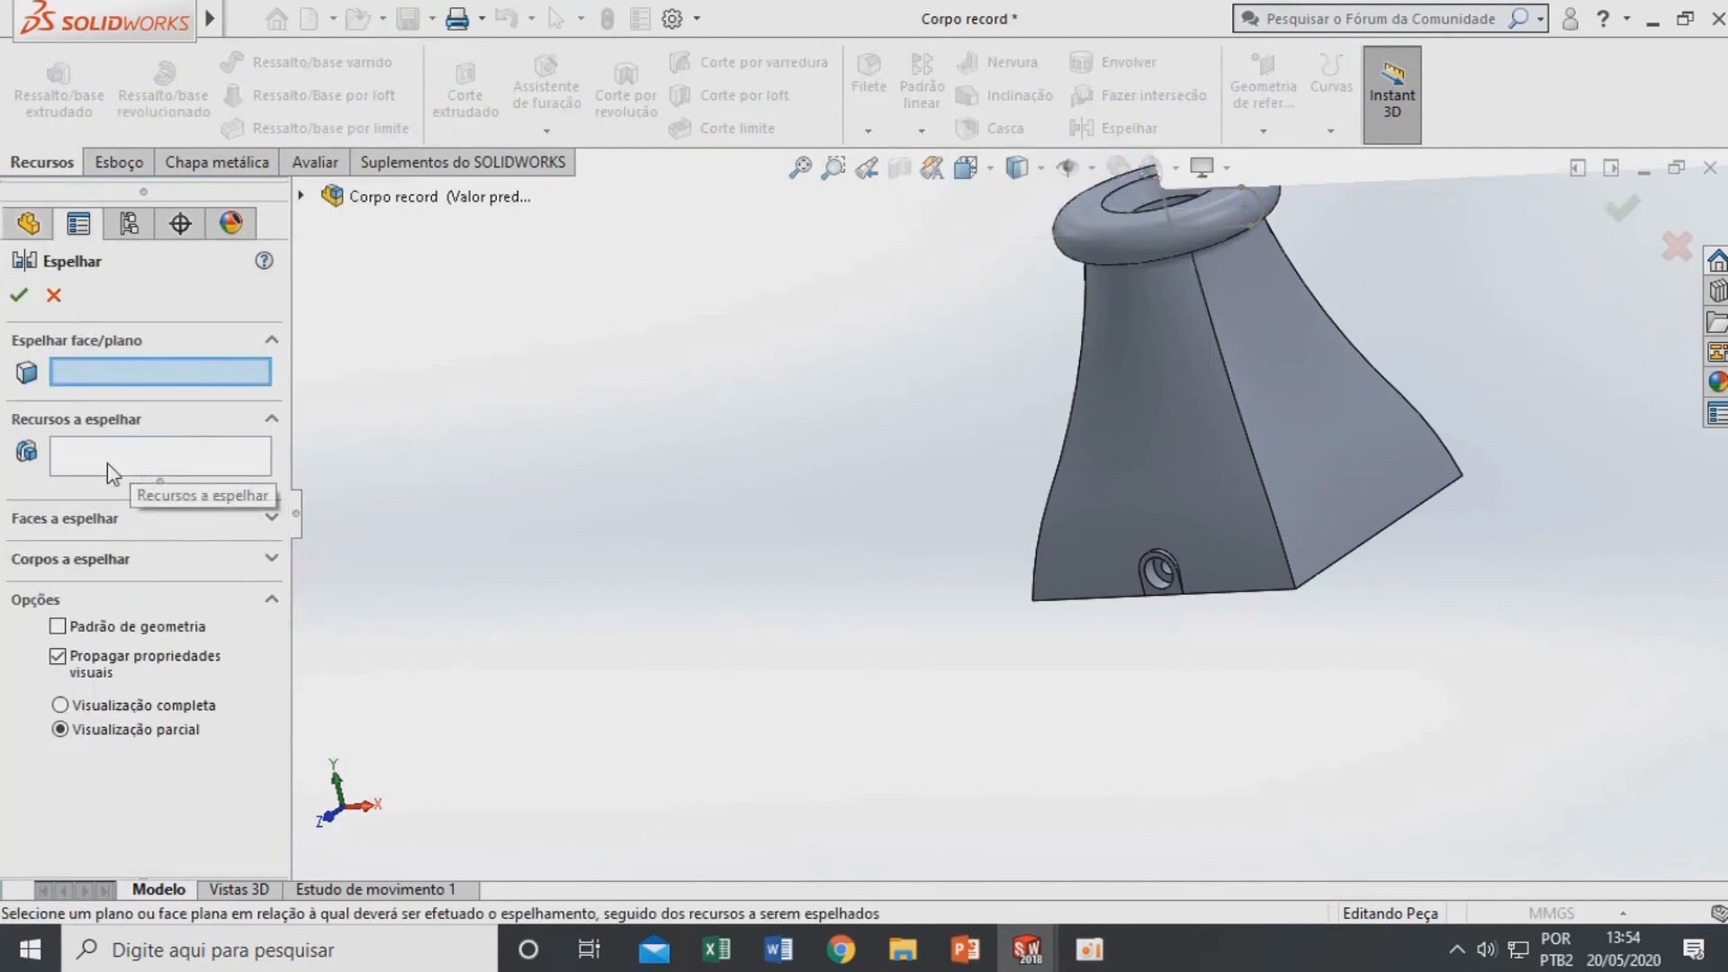
click(159, 463)
click(302, 196)
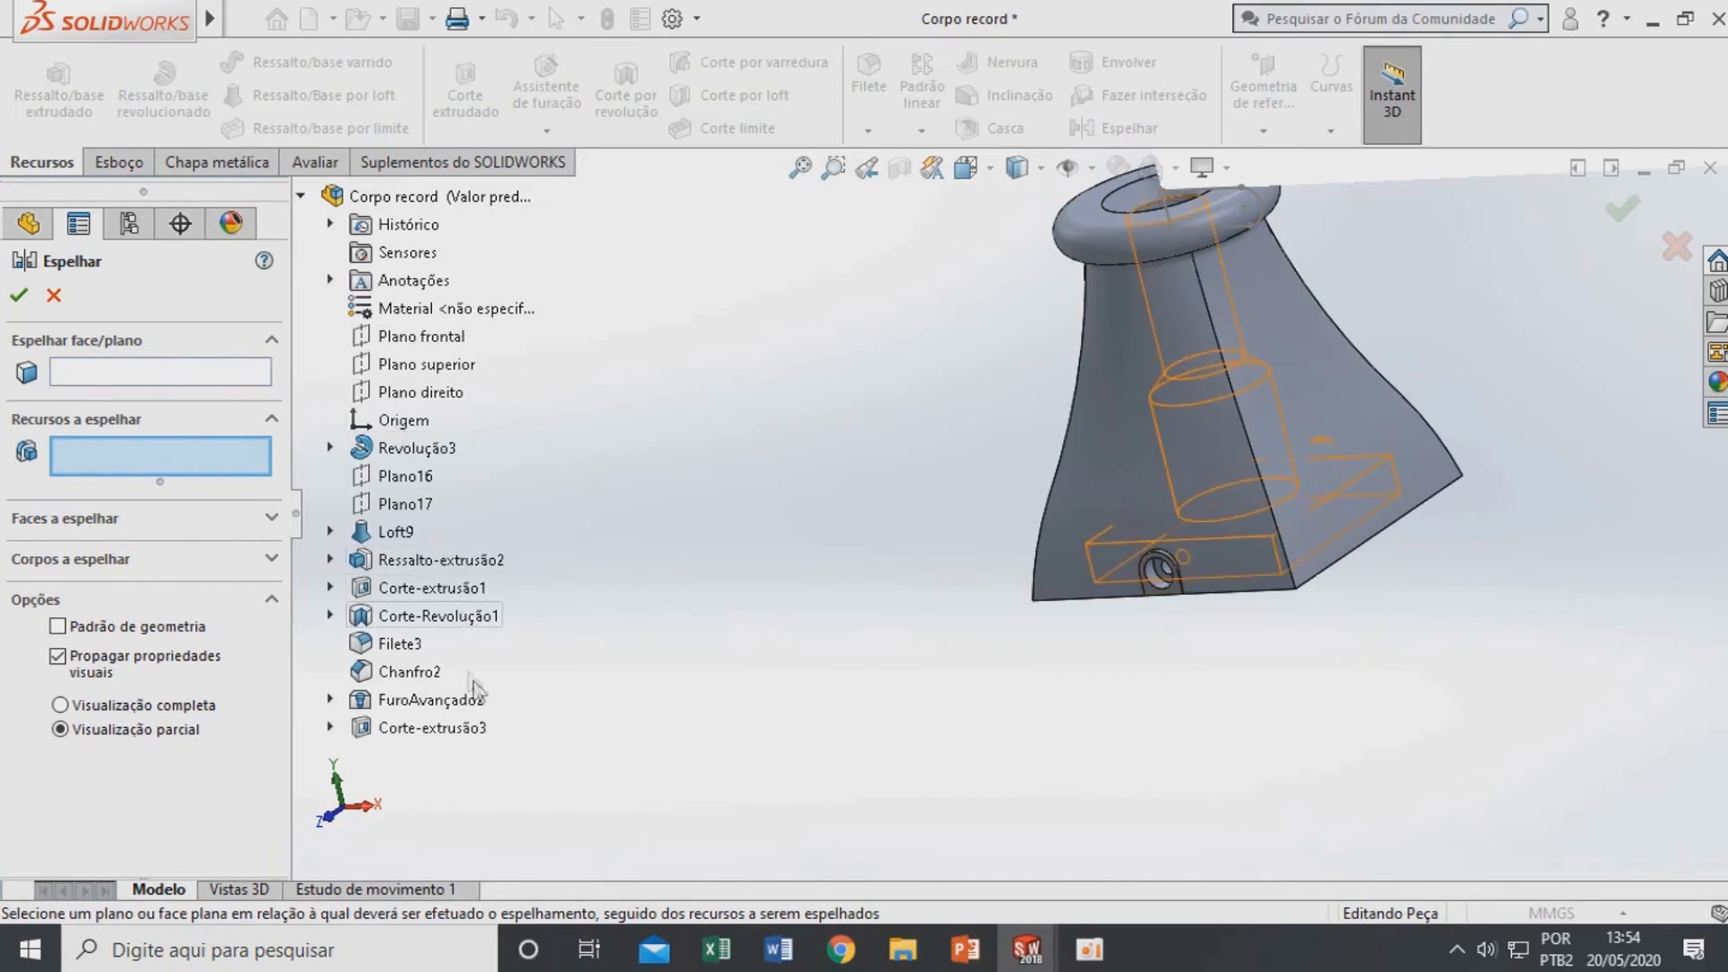
click(431, 700)
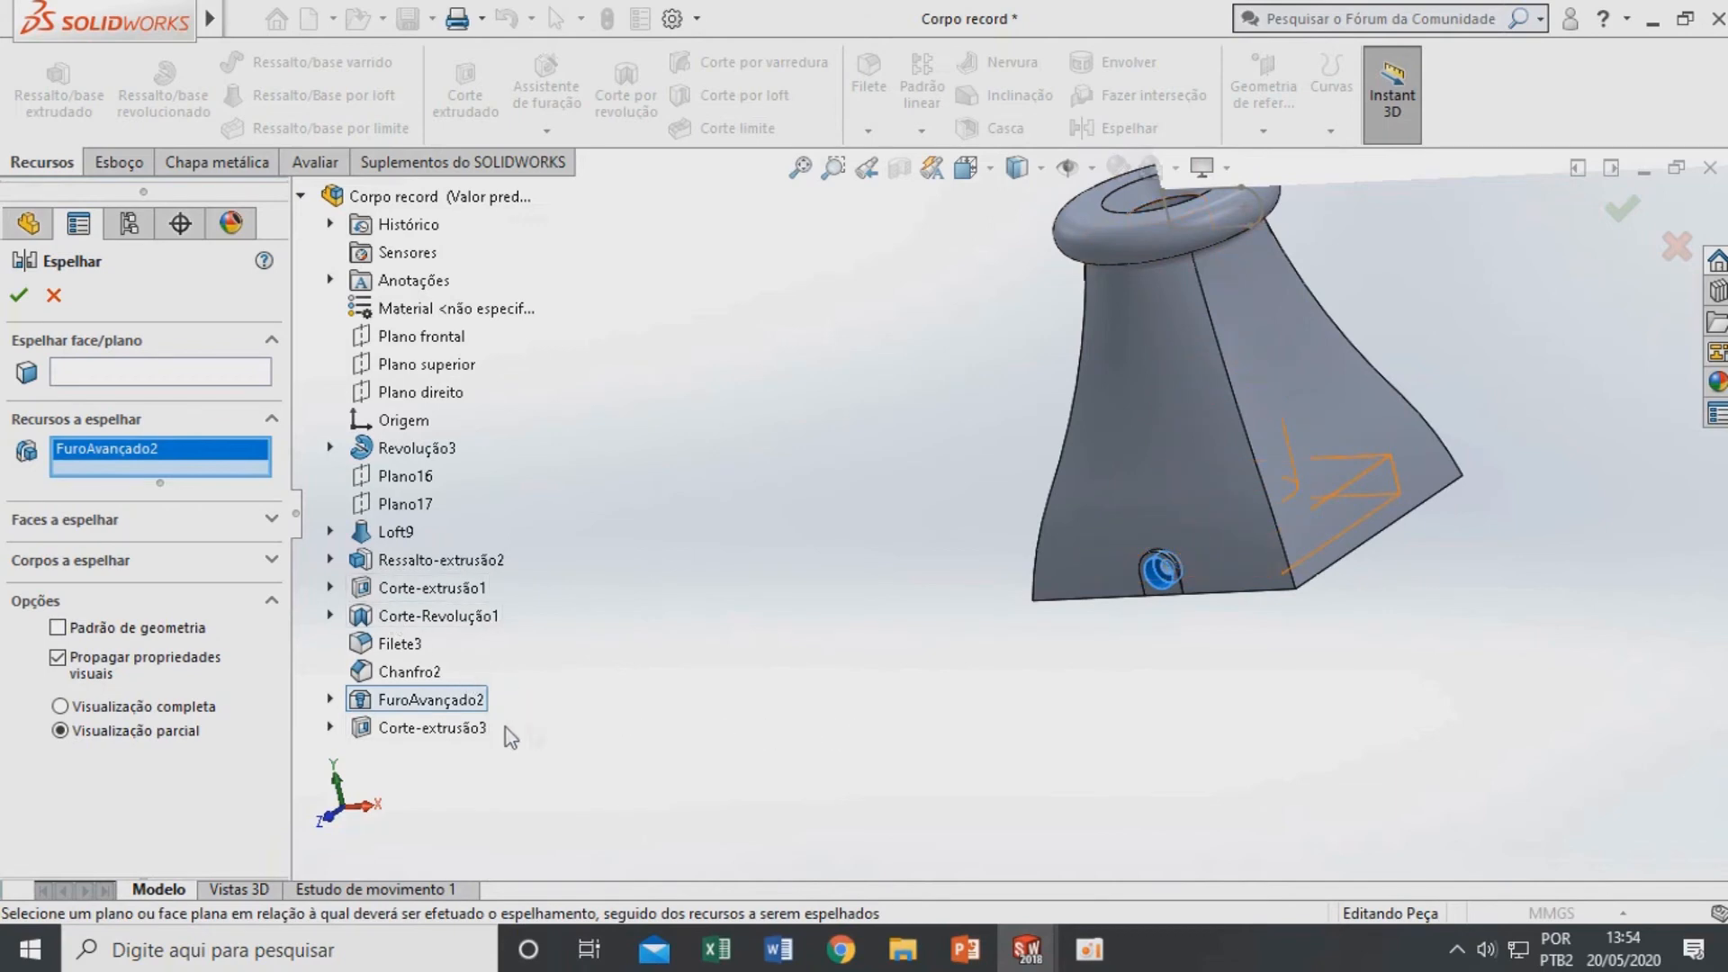
click(384, 729)
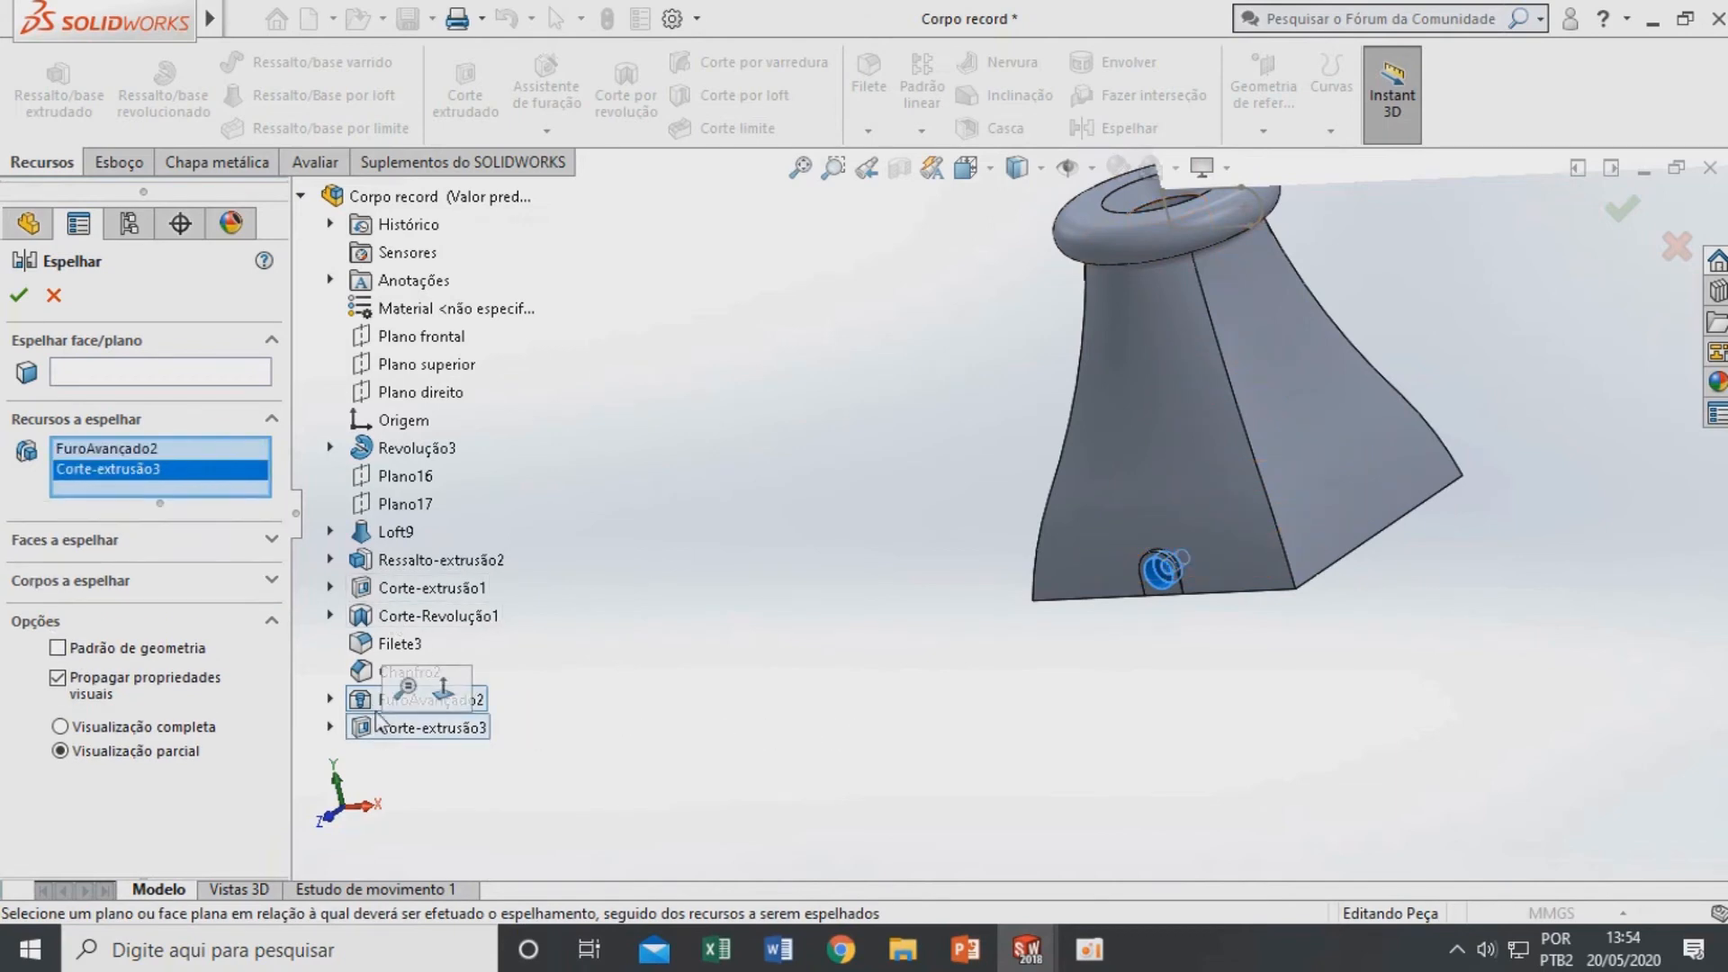
click(142, 376)
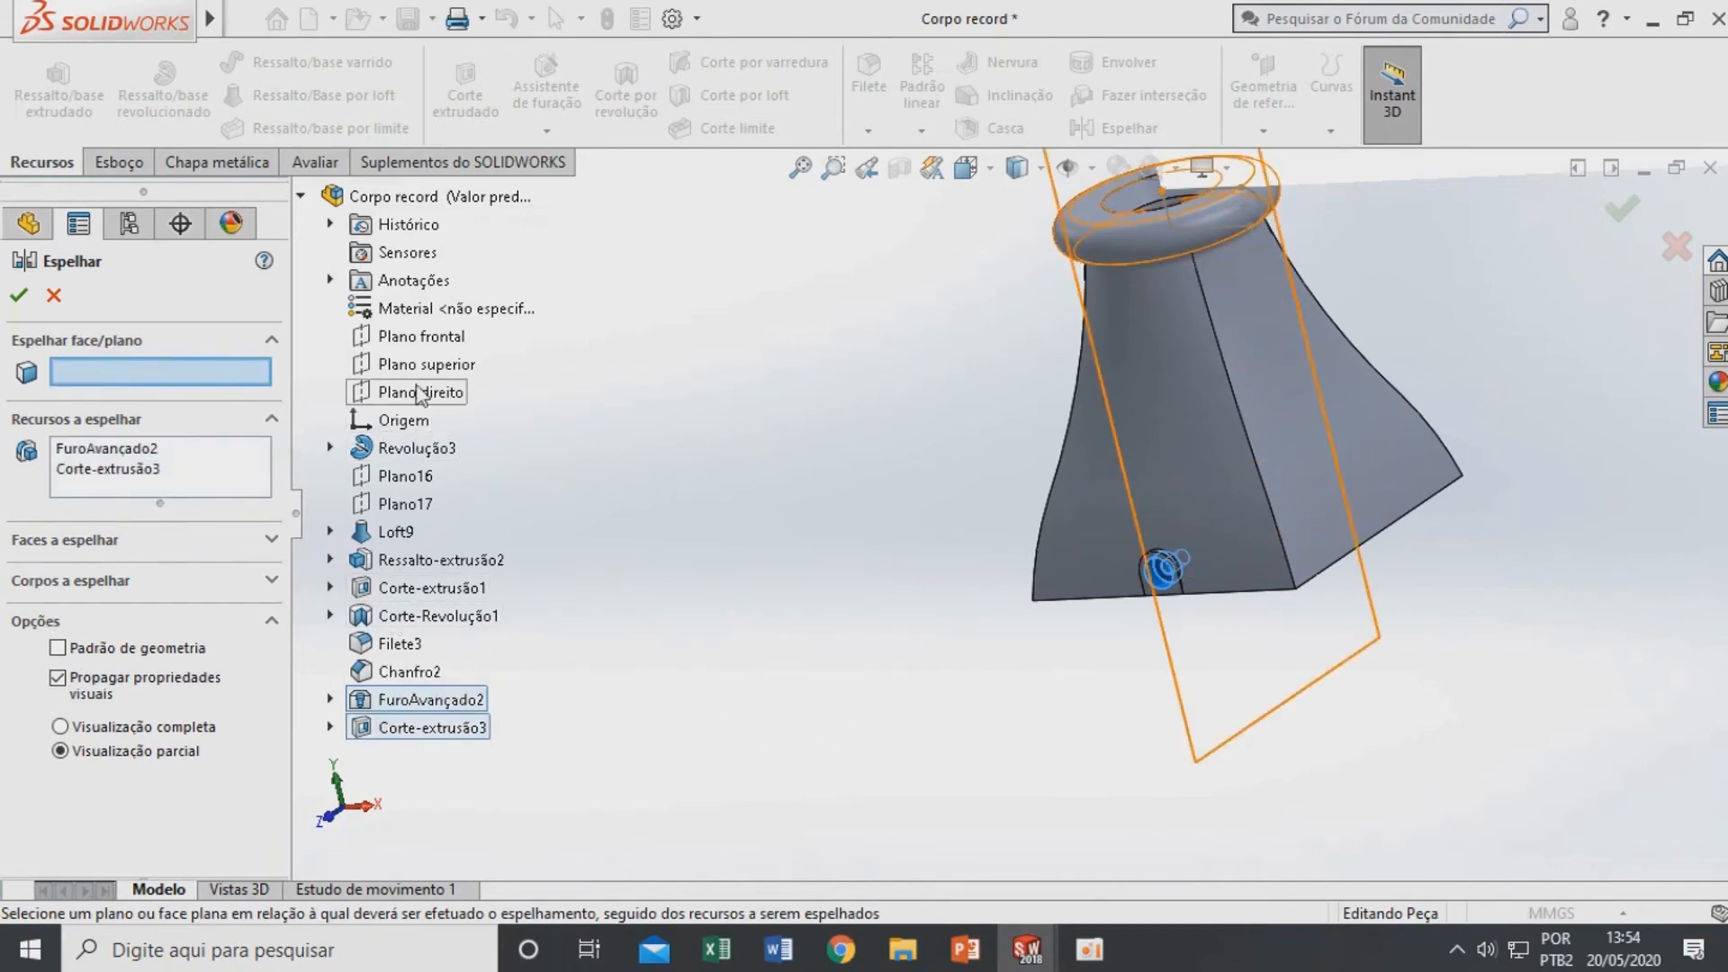
click(402, 345)
middle_drag(1397, 569, 1295, 686)
scroll(1472, 434, down, 6)
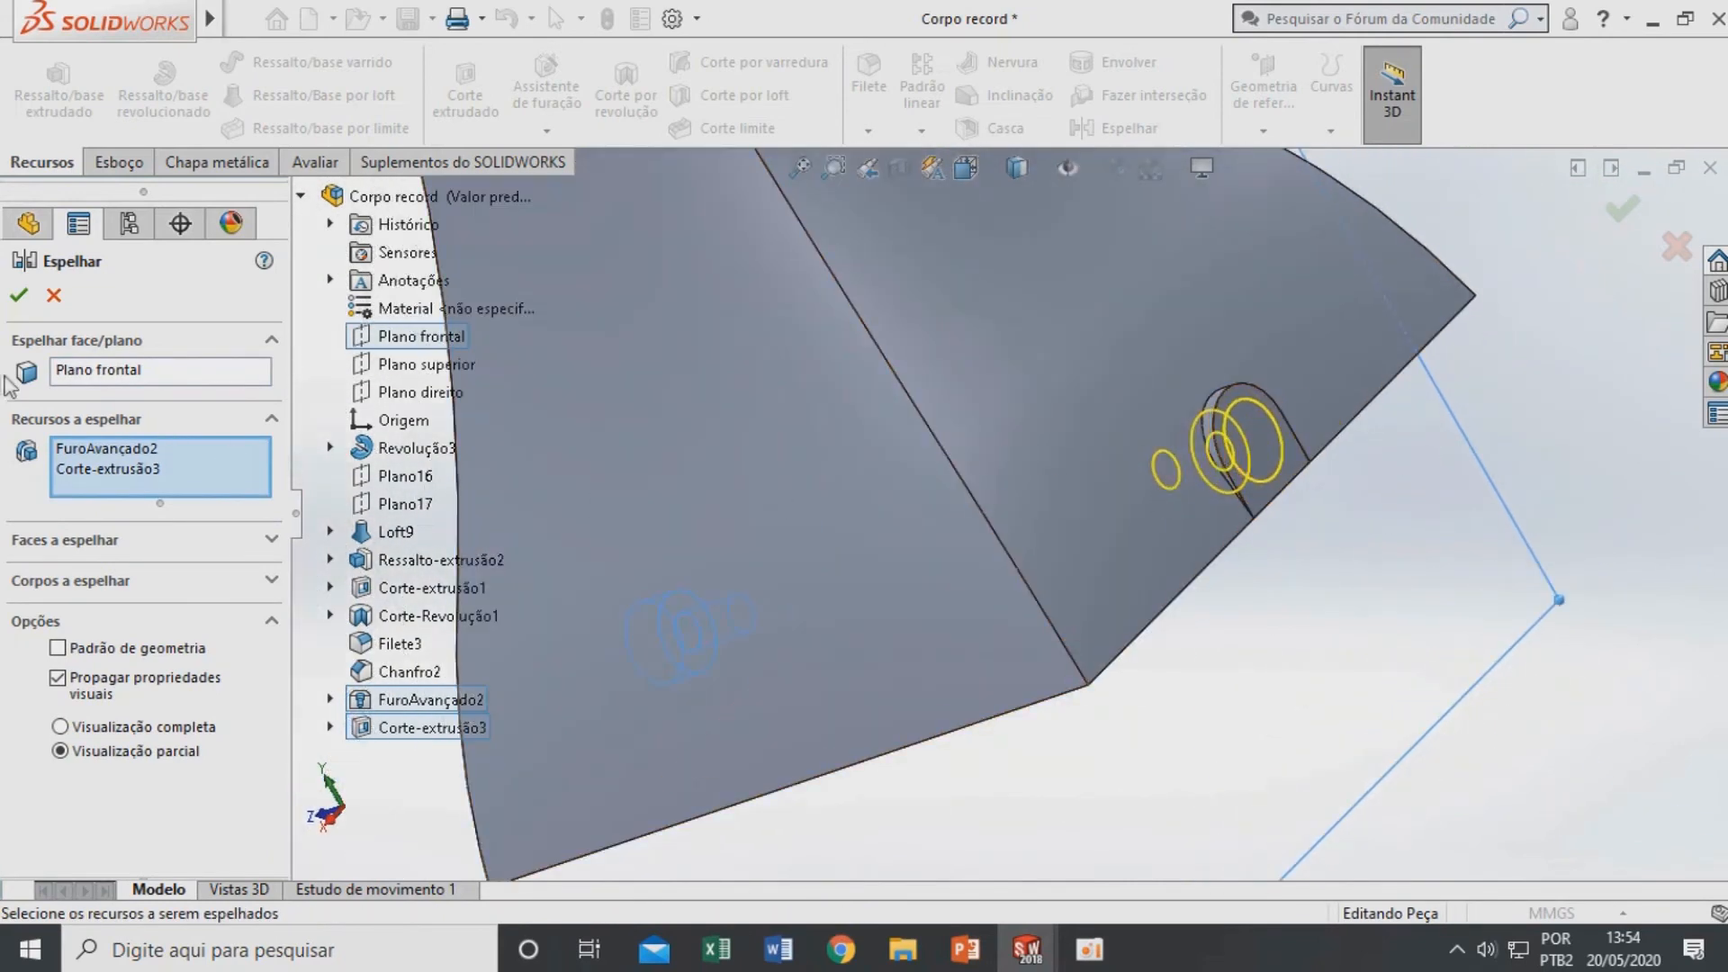
click(19, 310)
Hide the reference drawing sketch Esboço7 and fit the whole body in the view
middle_drag(1176, 618, 1247, 517)
scroll(1247, 517, up, 5)
mouse_move(1069, 556)
middle_down()
mouse_move(1023, 555)
mouse_move(958, 640)
mouse_move(1034, 564)
mouse_move(1188, 528)
mouse_move(1197, 554)
middle_up()
scroll(1188, 554, up, 5)
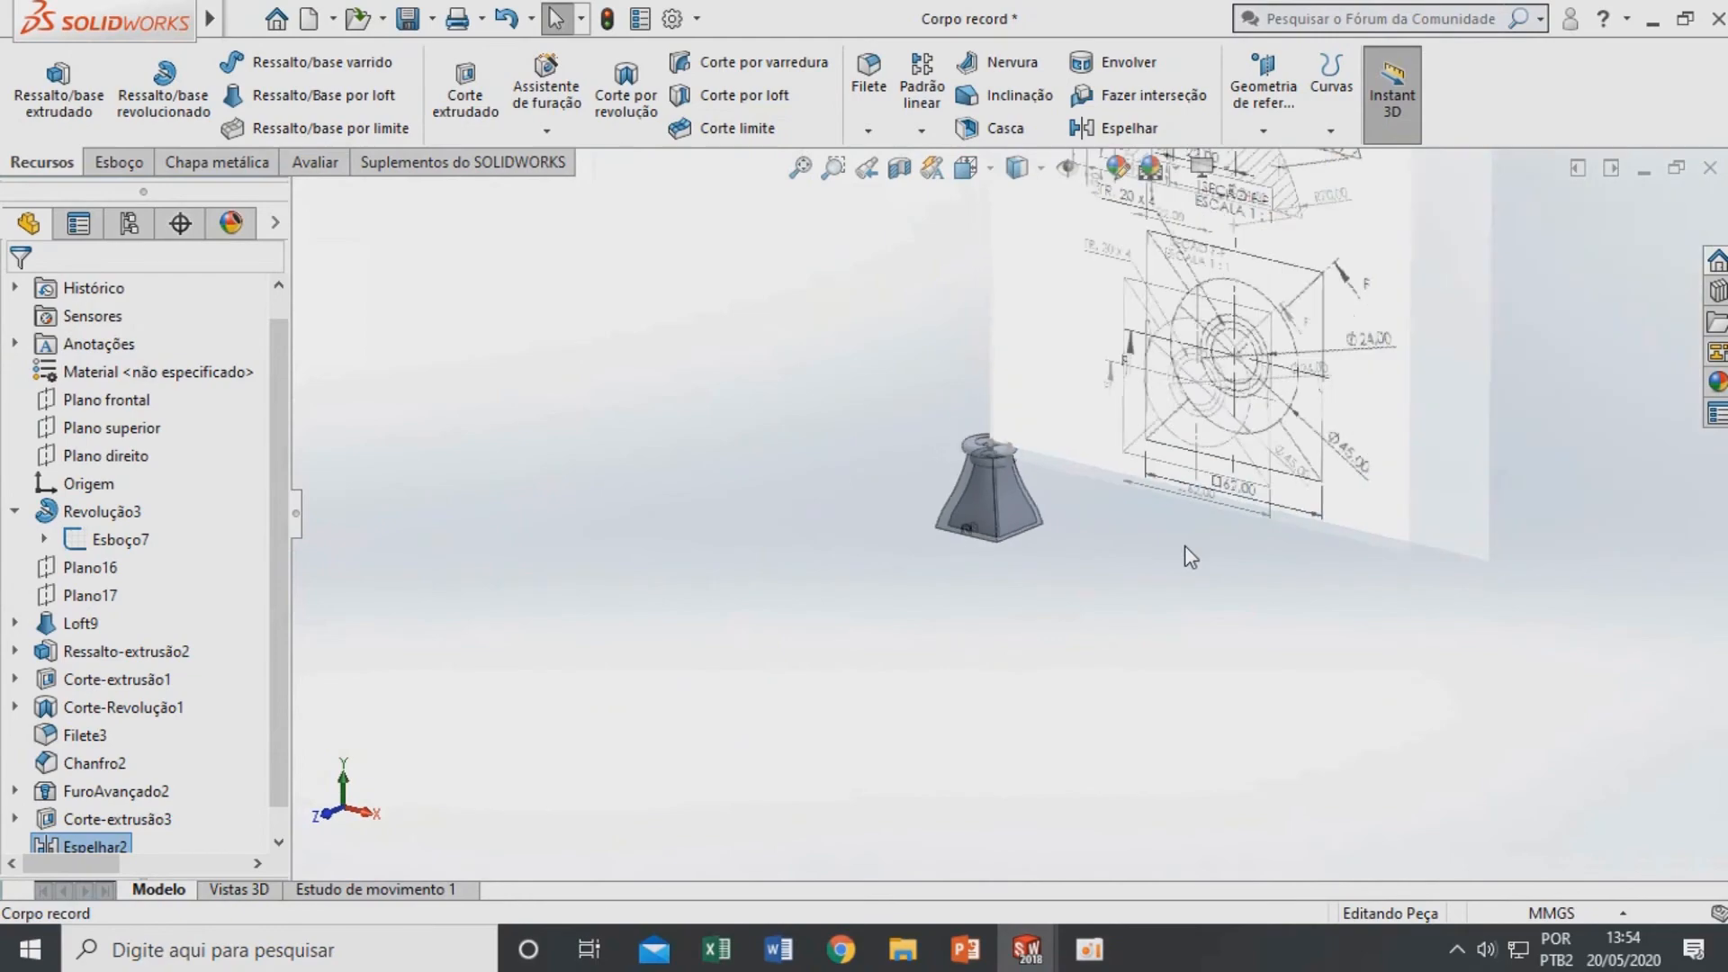
right_click(112, 539)
click(125, 503)
key(f)
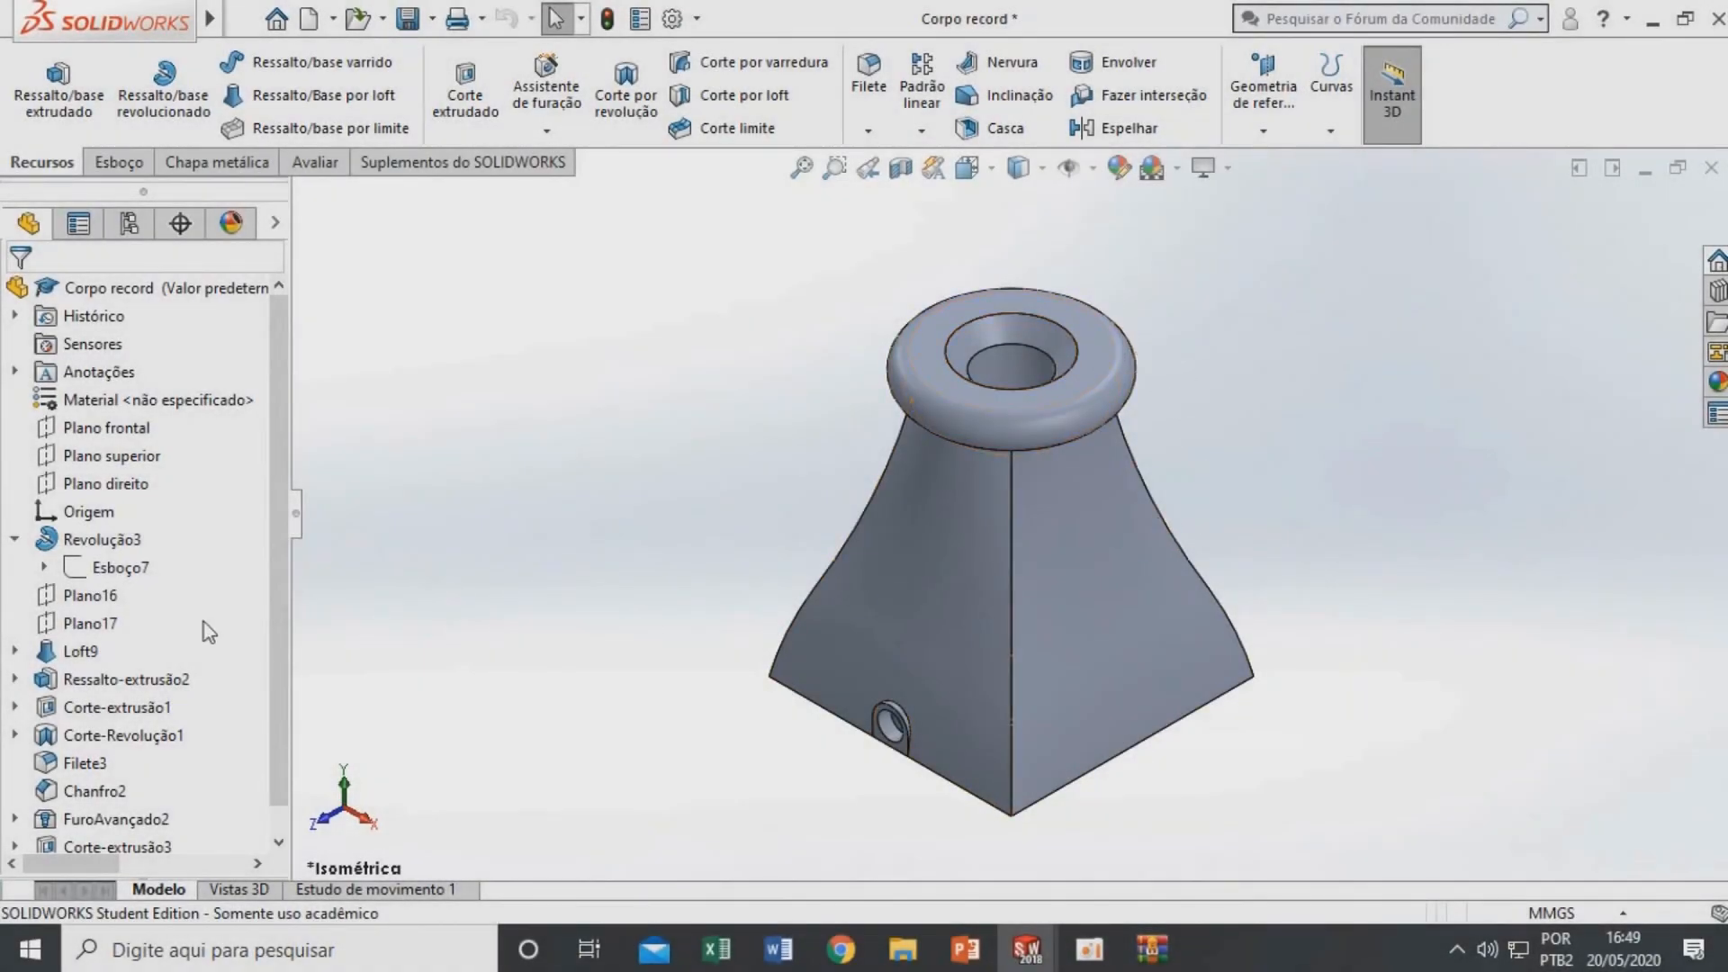
Show the Esboço7 reference drawing and examine the thread details in section F-F and the top view from the front
right_click(109, 572)
click(131, 534)
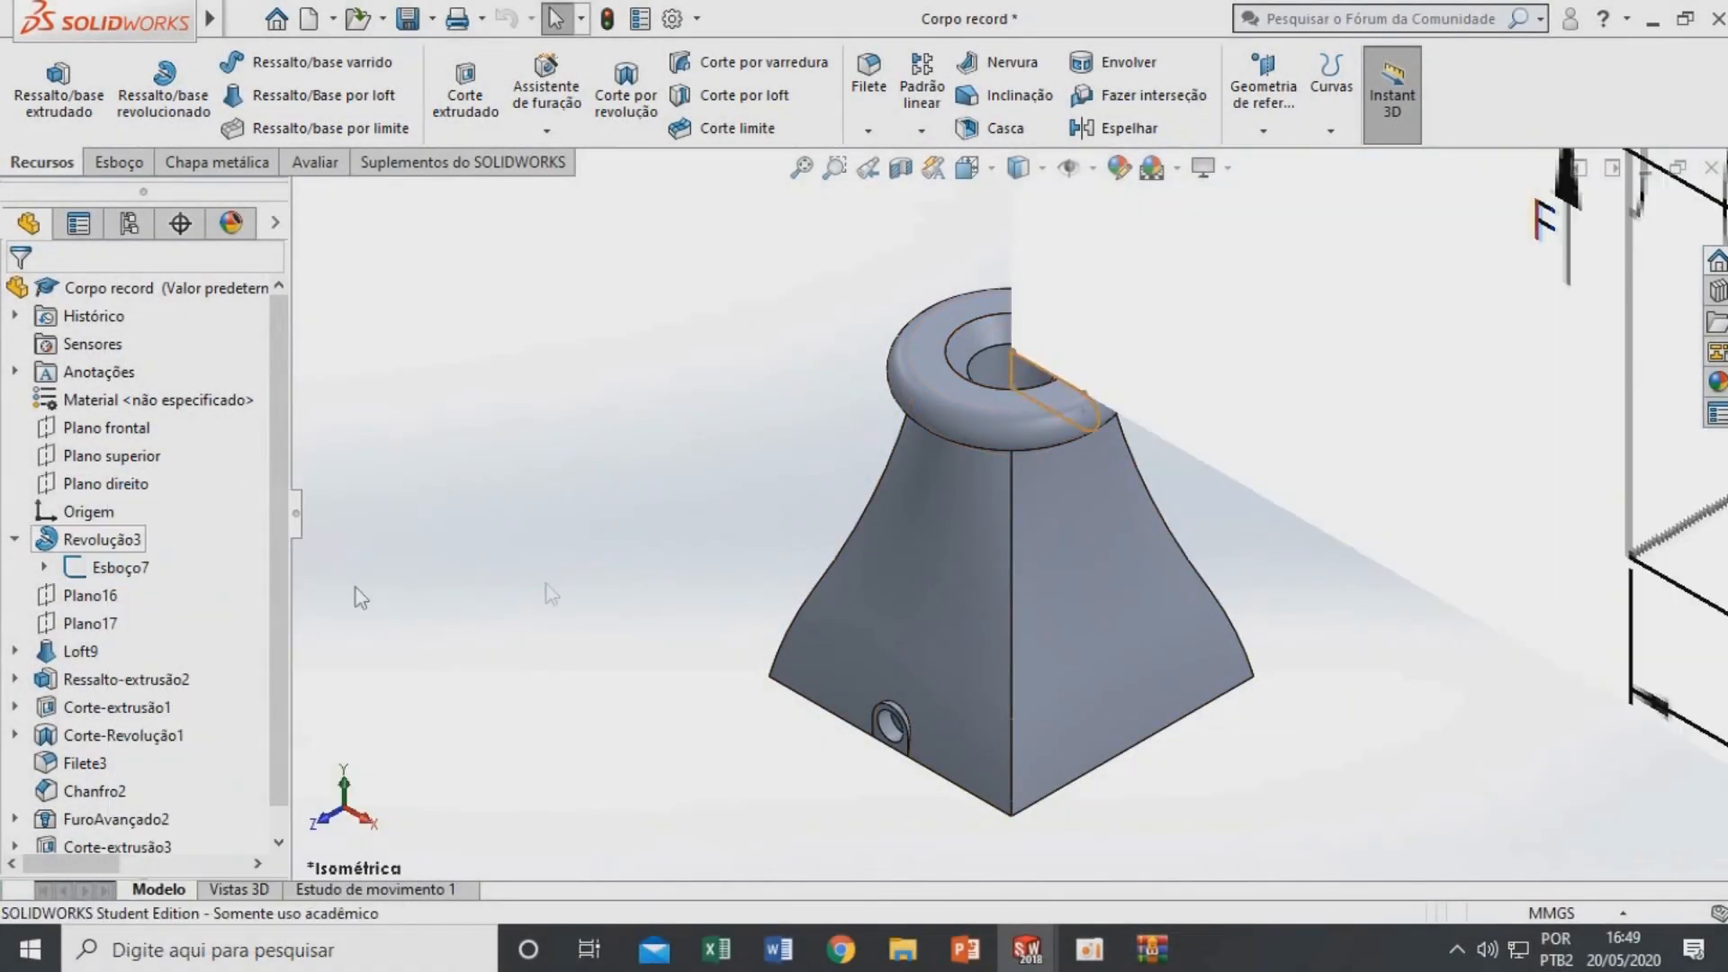
key(ctrl+1)
scroll(932, 509, down, 4)
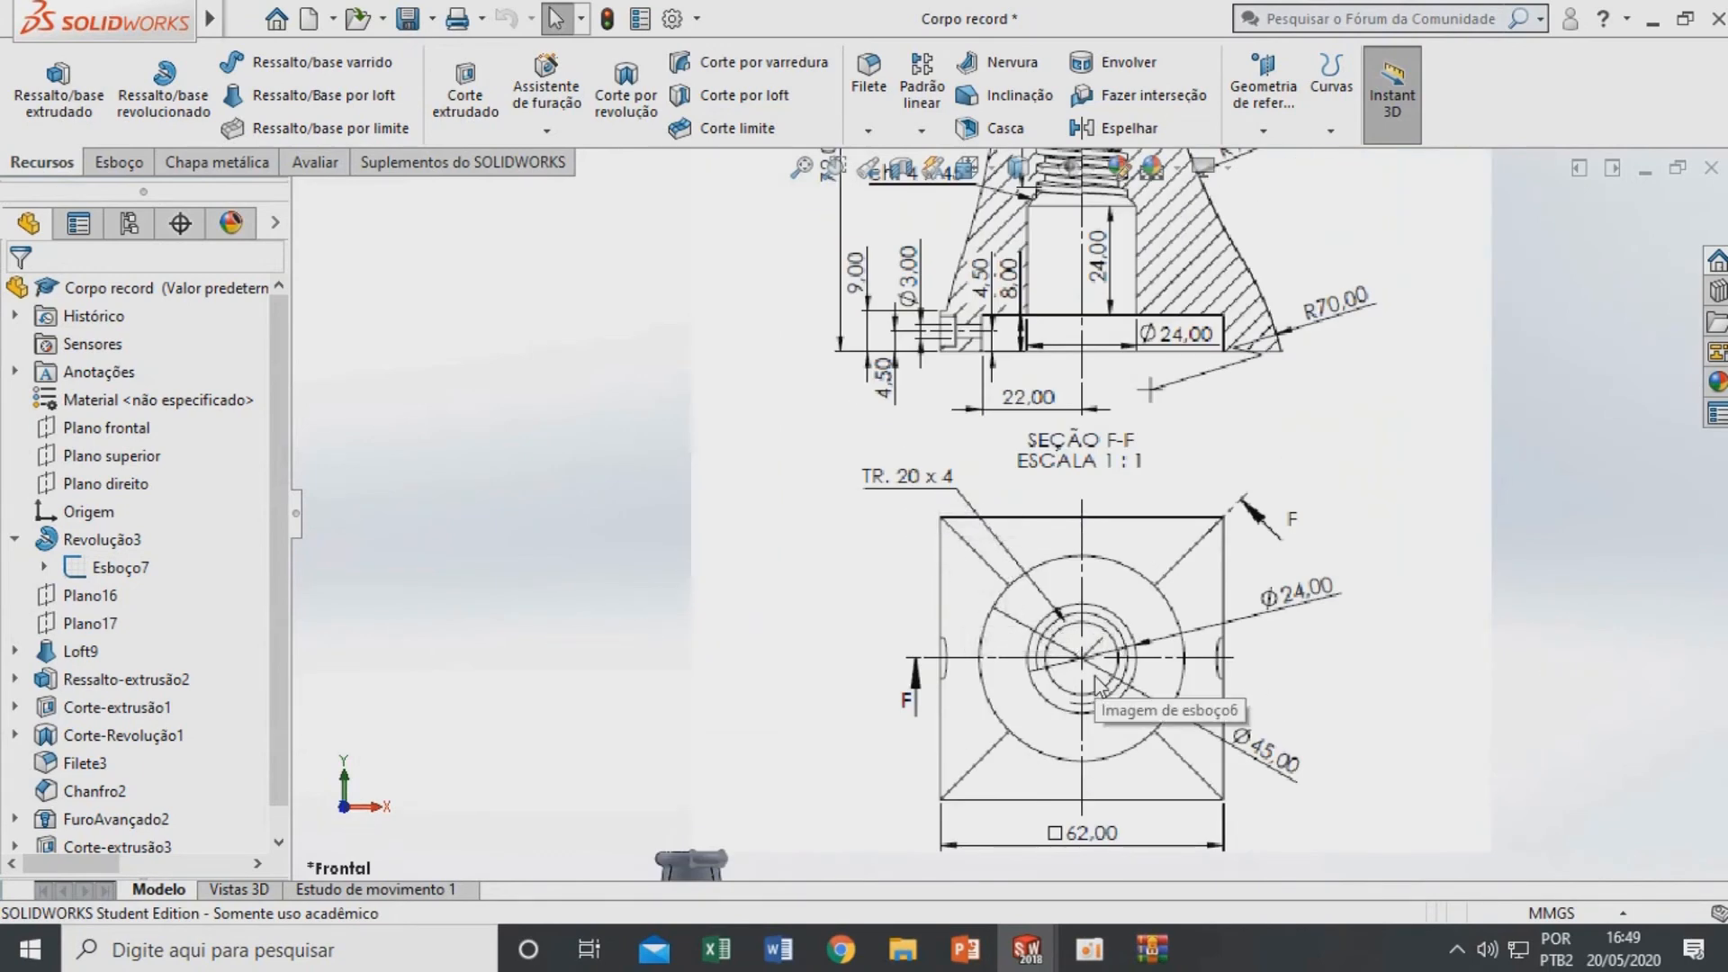
scroll(1075, 650, up, 2)
scroll(1008, 365, down, 5)
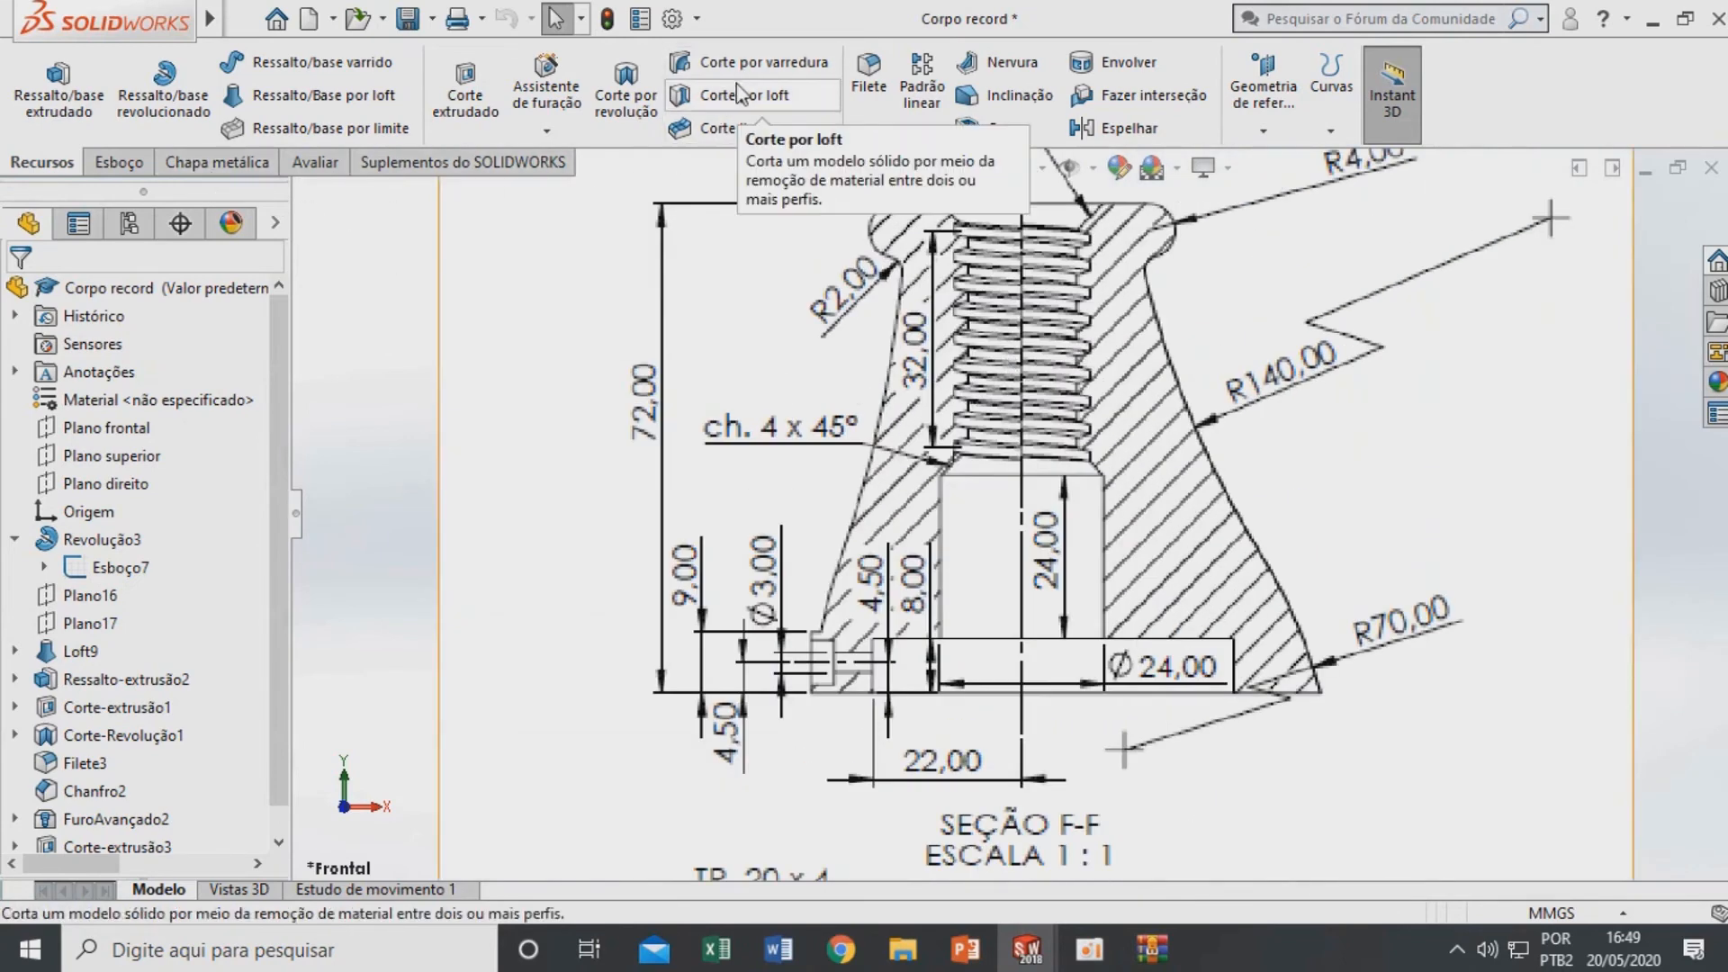
click(1327, 133)
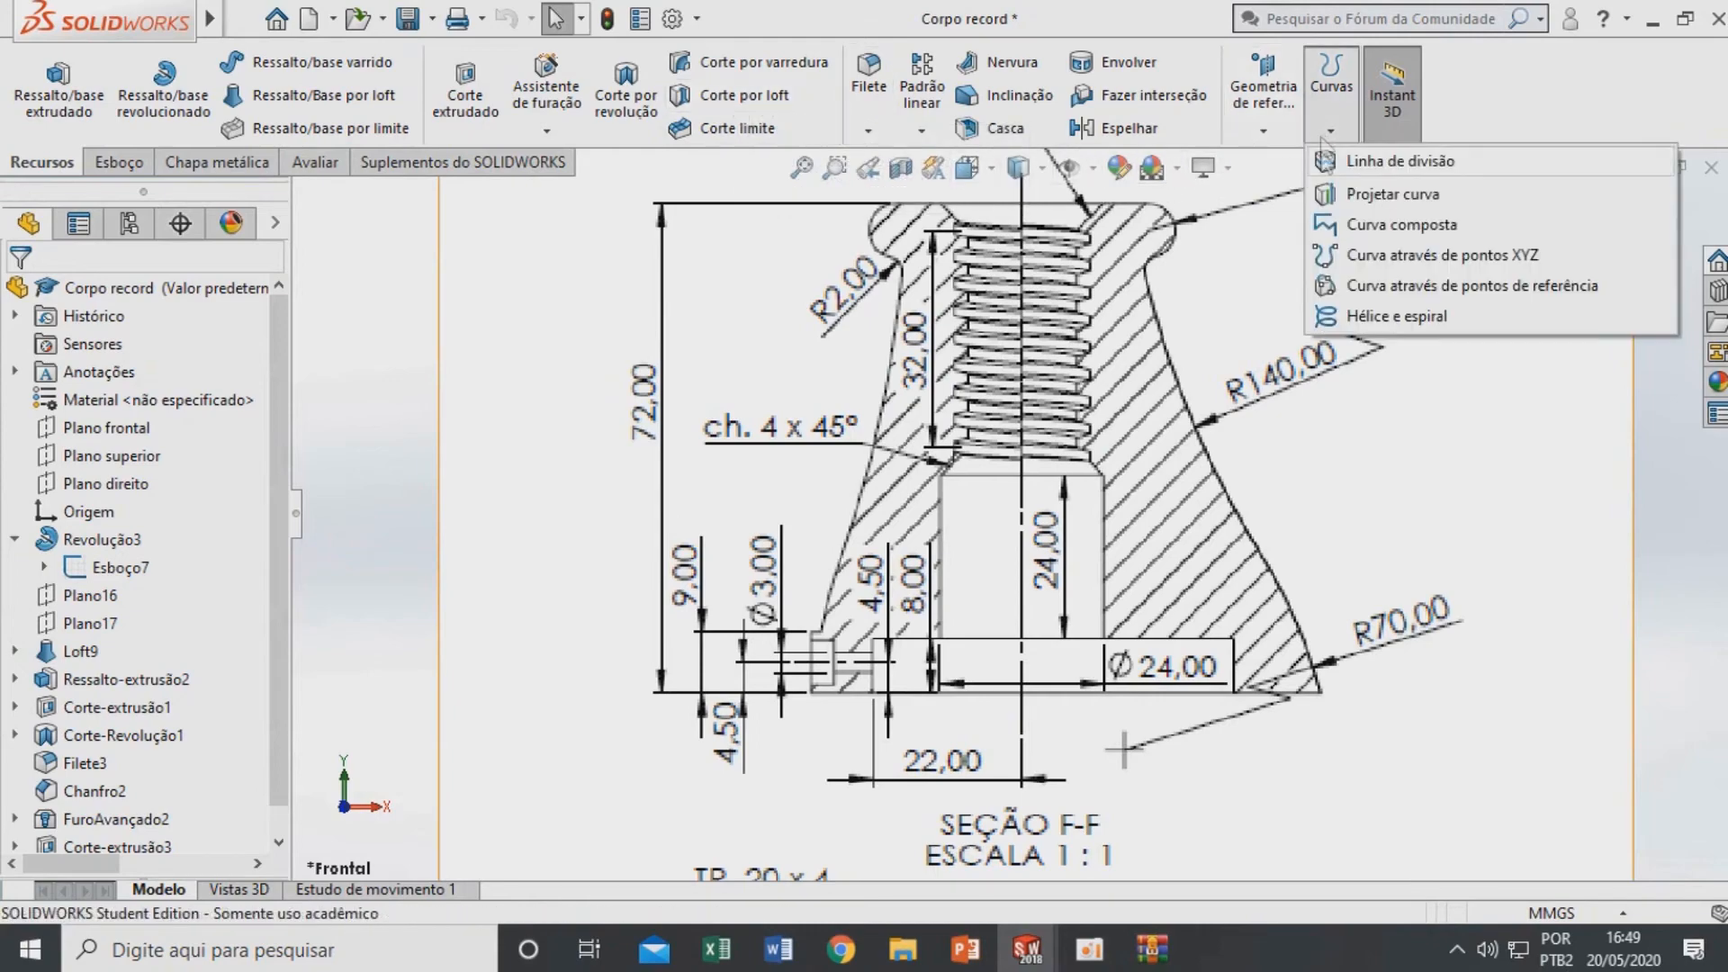
click(501, 287)
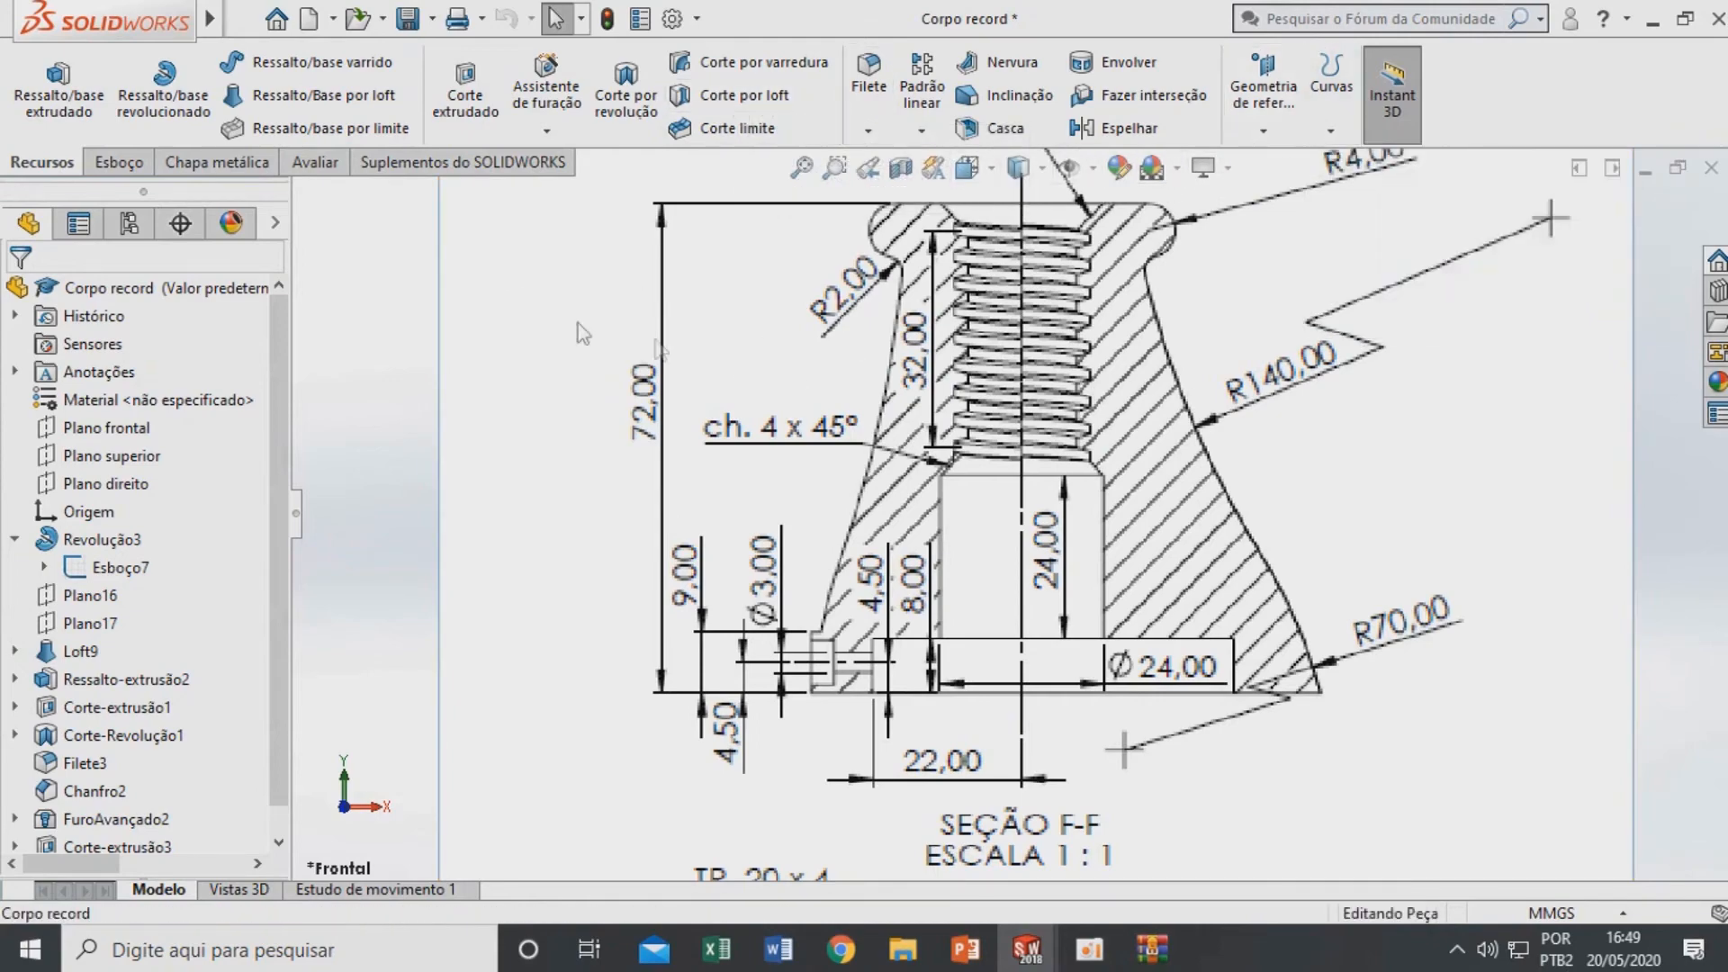
scroll(580, 333, up, 6)
scroll(844, 801, down, 5)
scroll(1000, 504, up, 1)
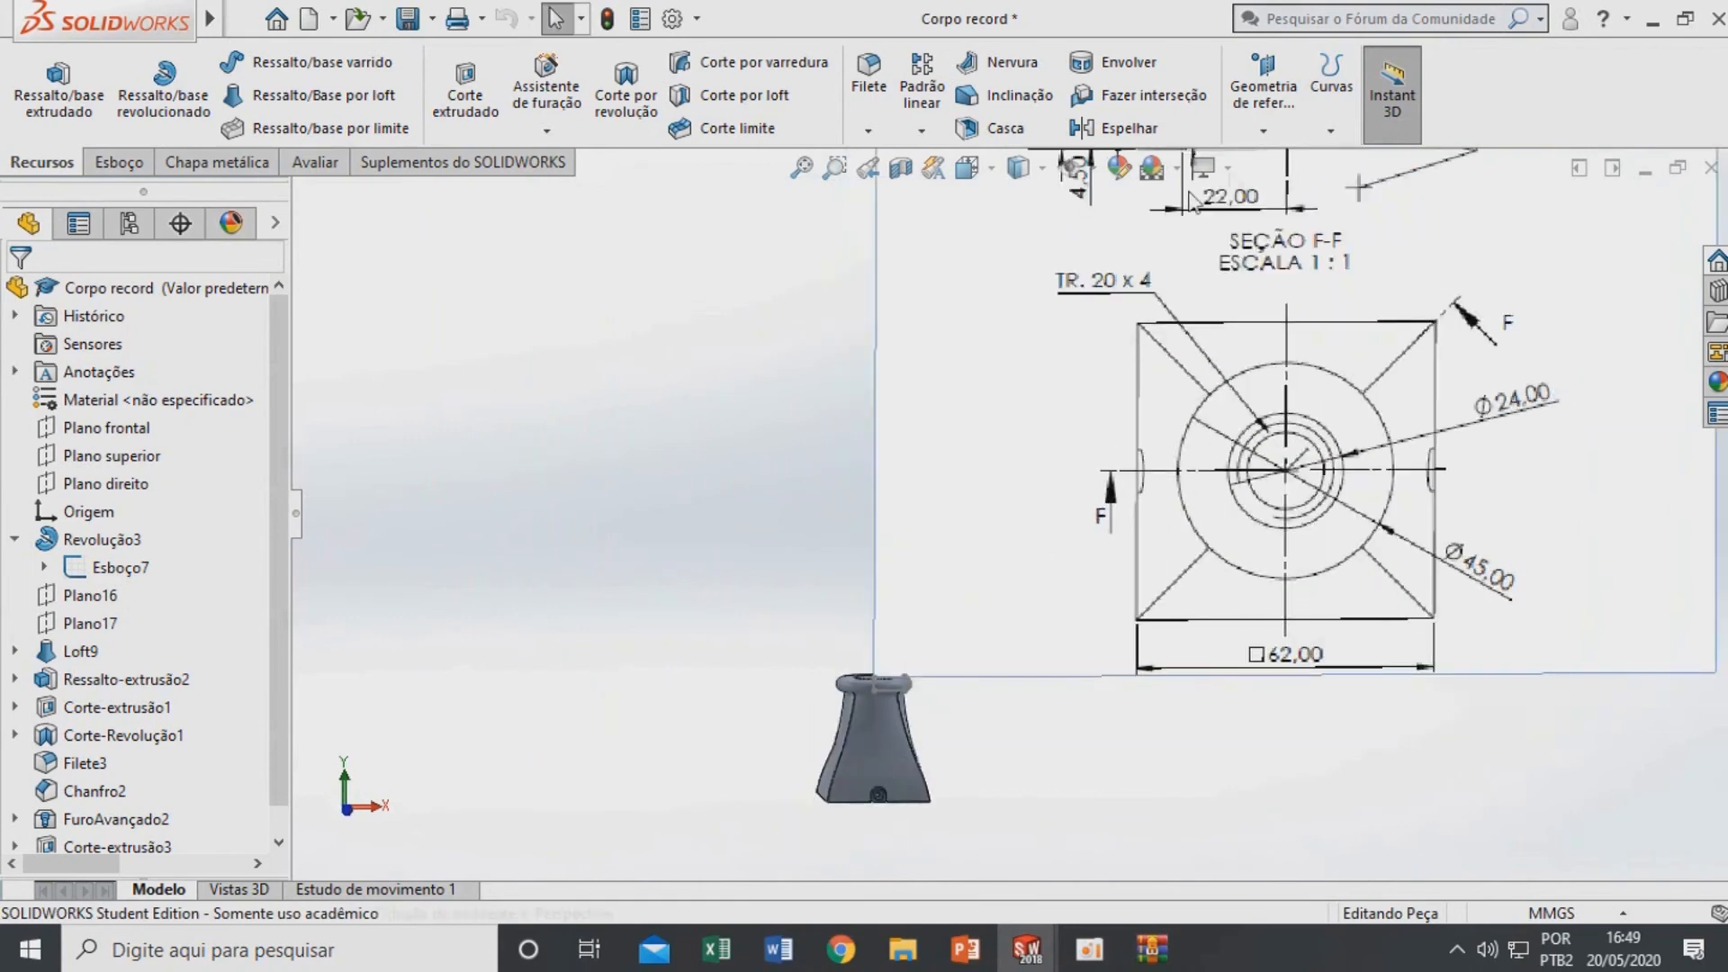
Start a Hélice/Espiral on the collar's flat top face, using the converted 16 mm bore edge as its base circle
click(1329, 133)
click(1368, 317)
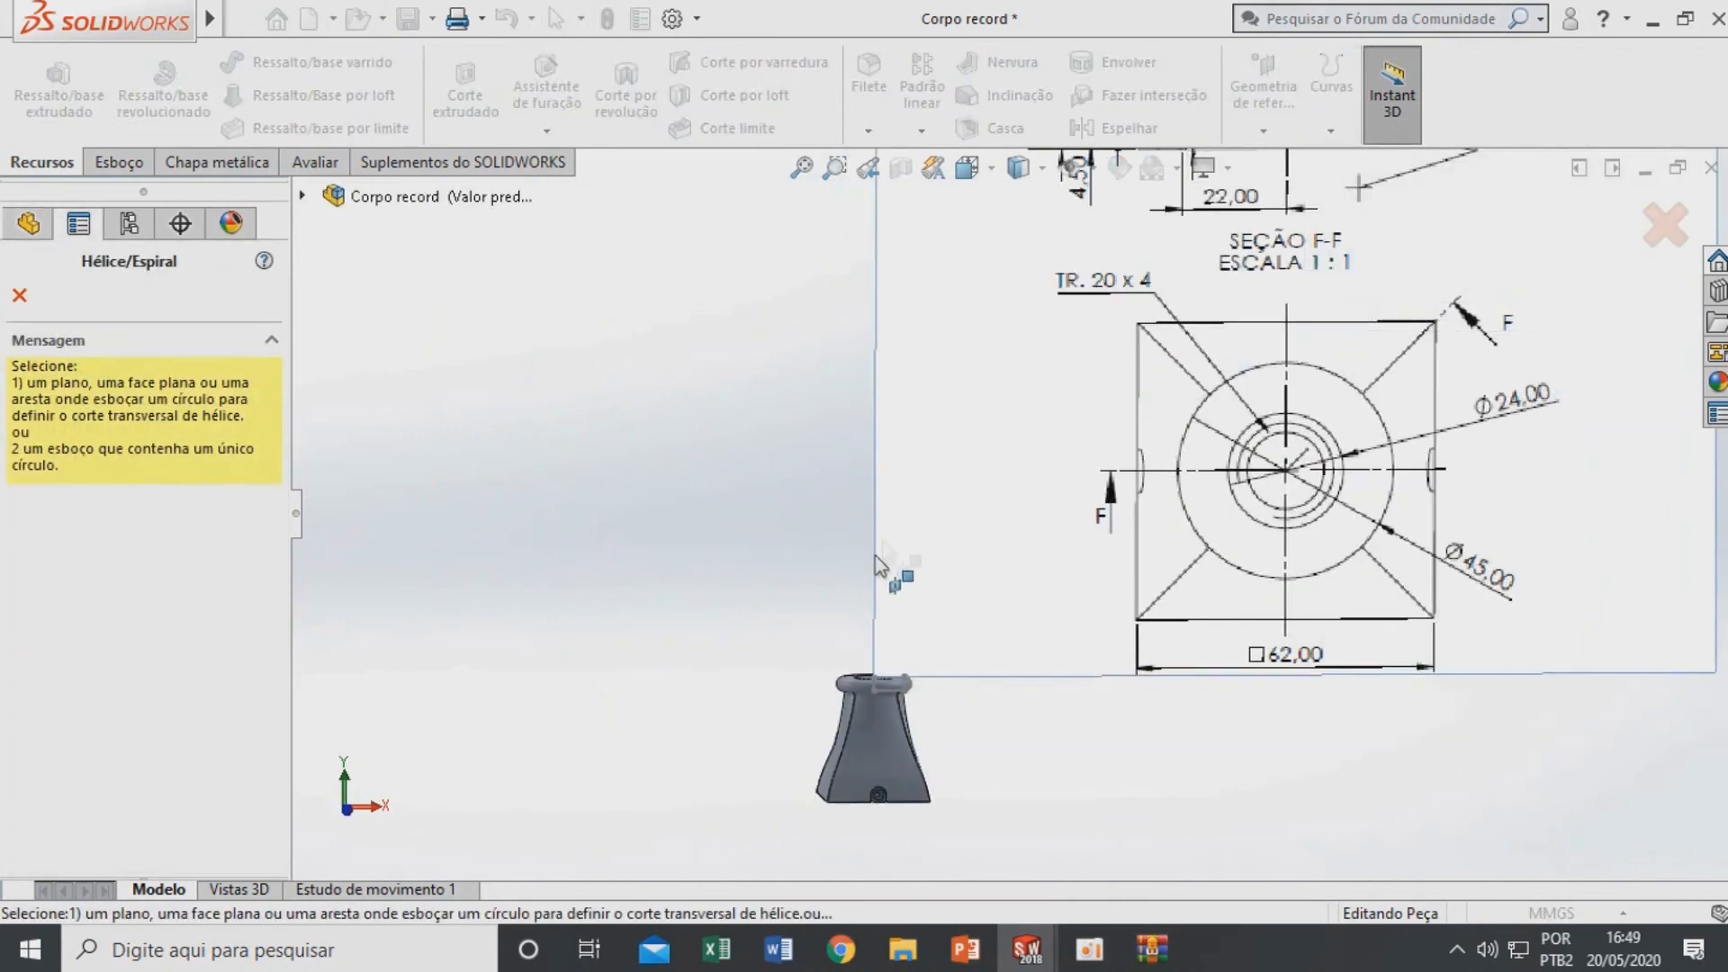
scroll(869, 668, down, 6)
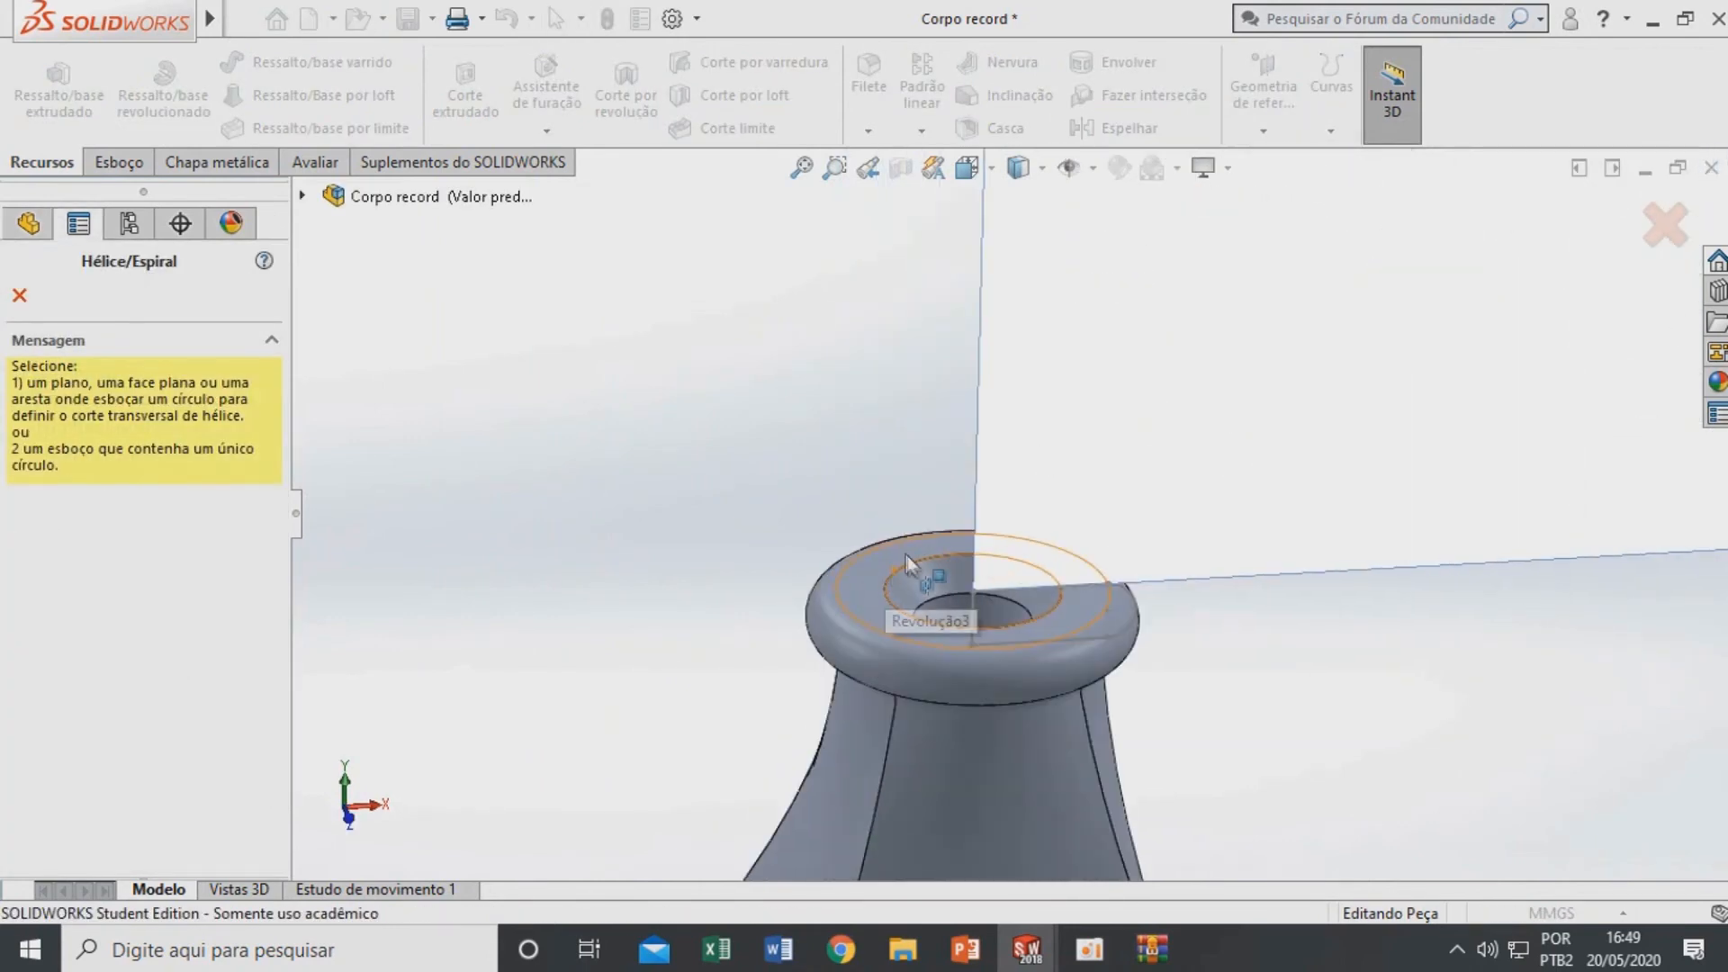
click(869, 602)
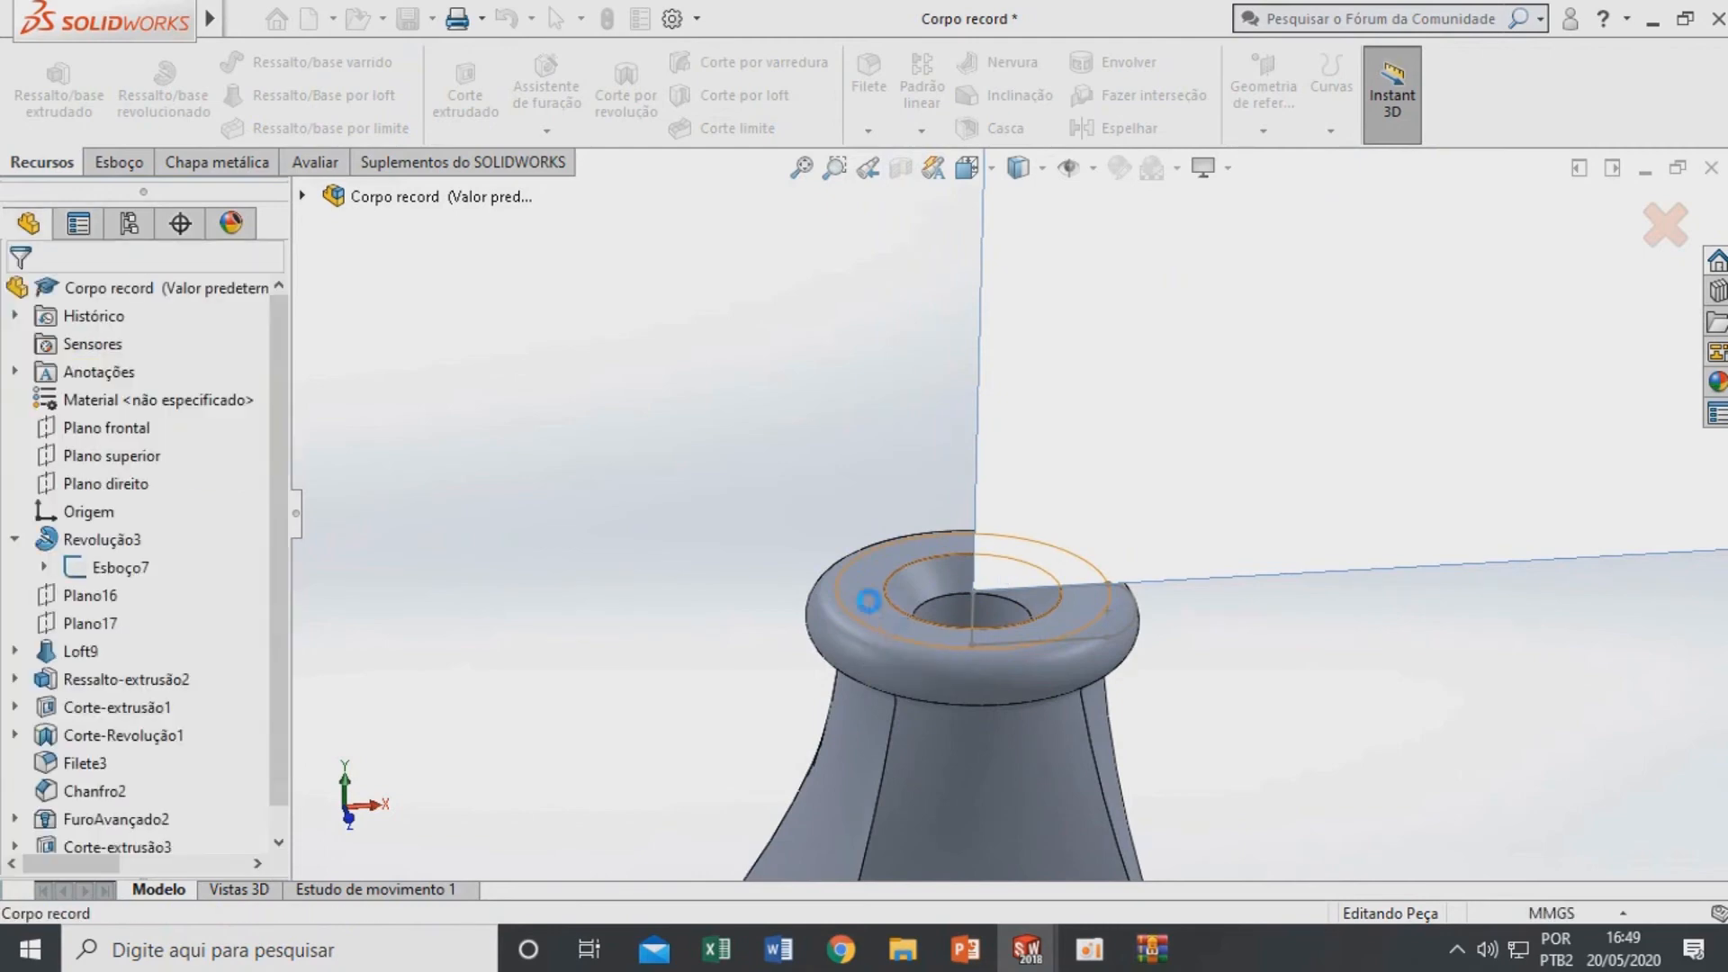
scroll(931, 578, down, 3)
middle_drag(956, 640, 976, 754)
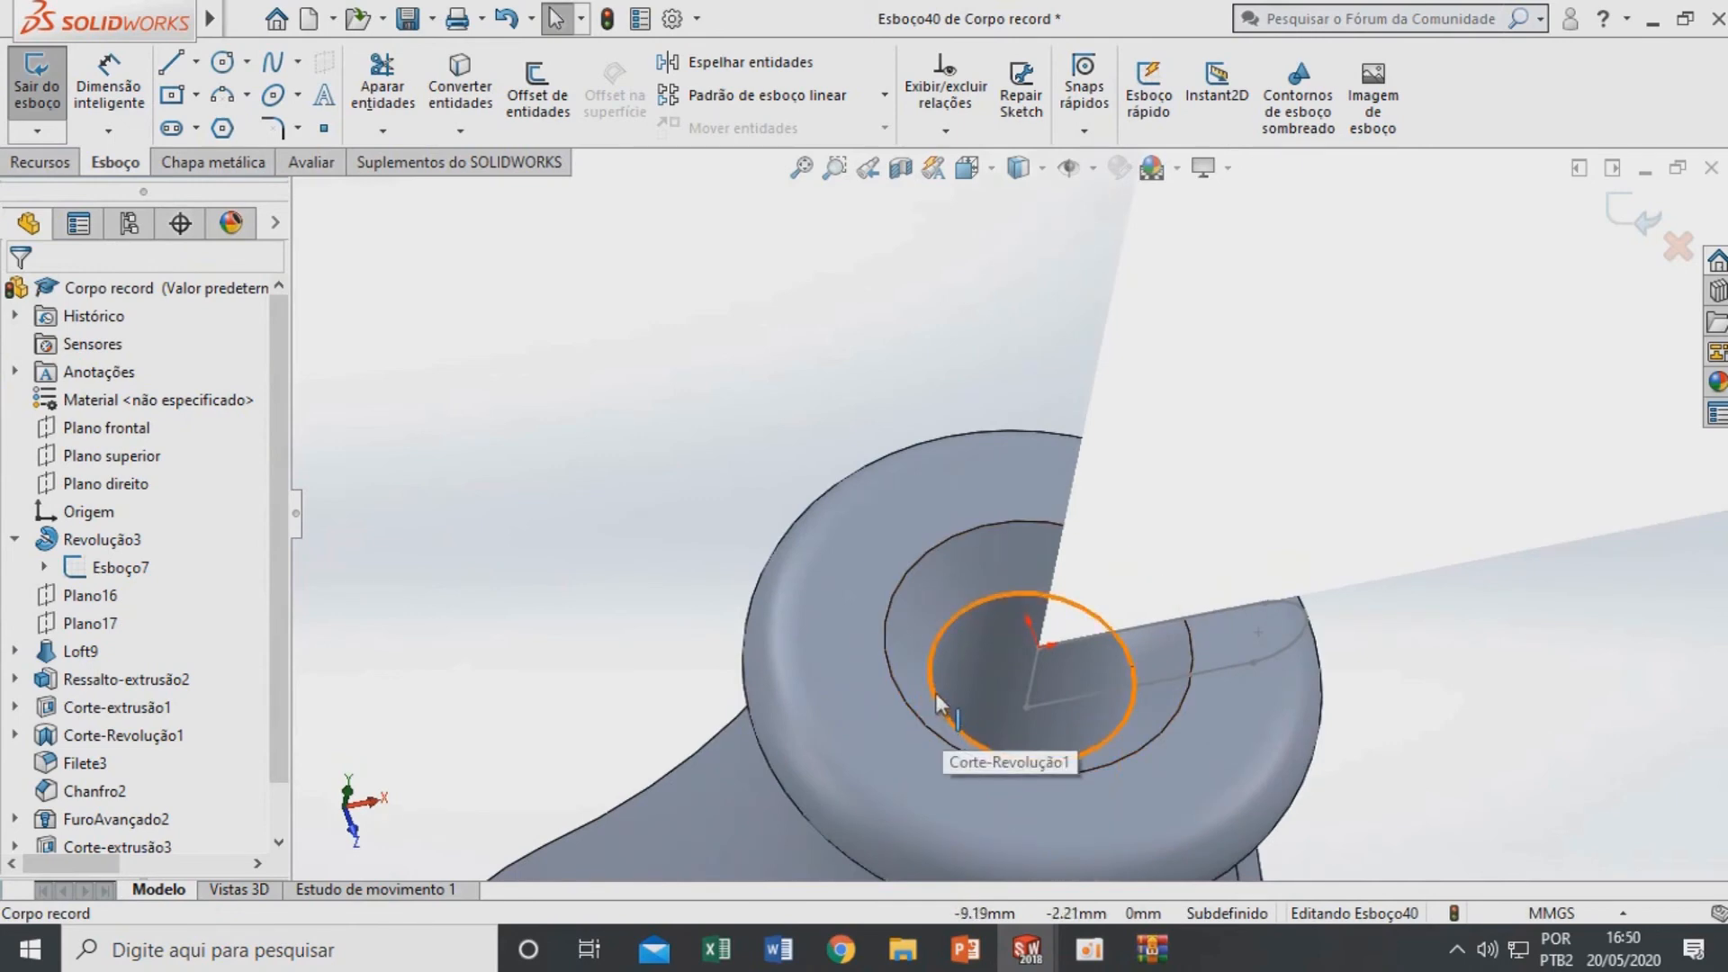
click(936, 702)
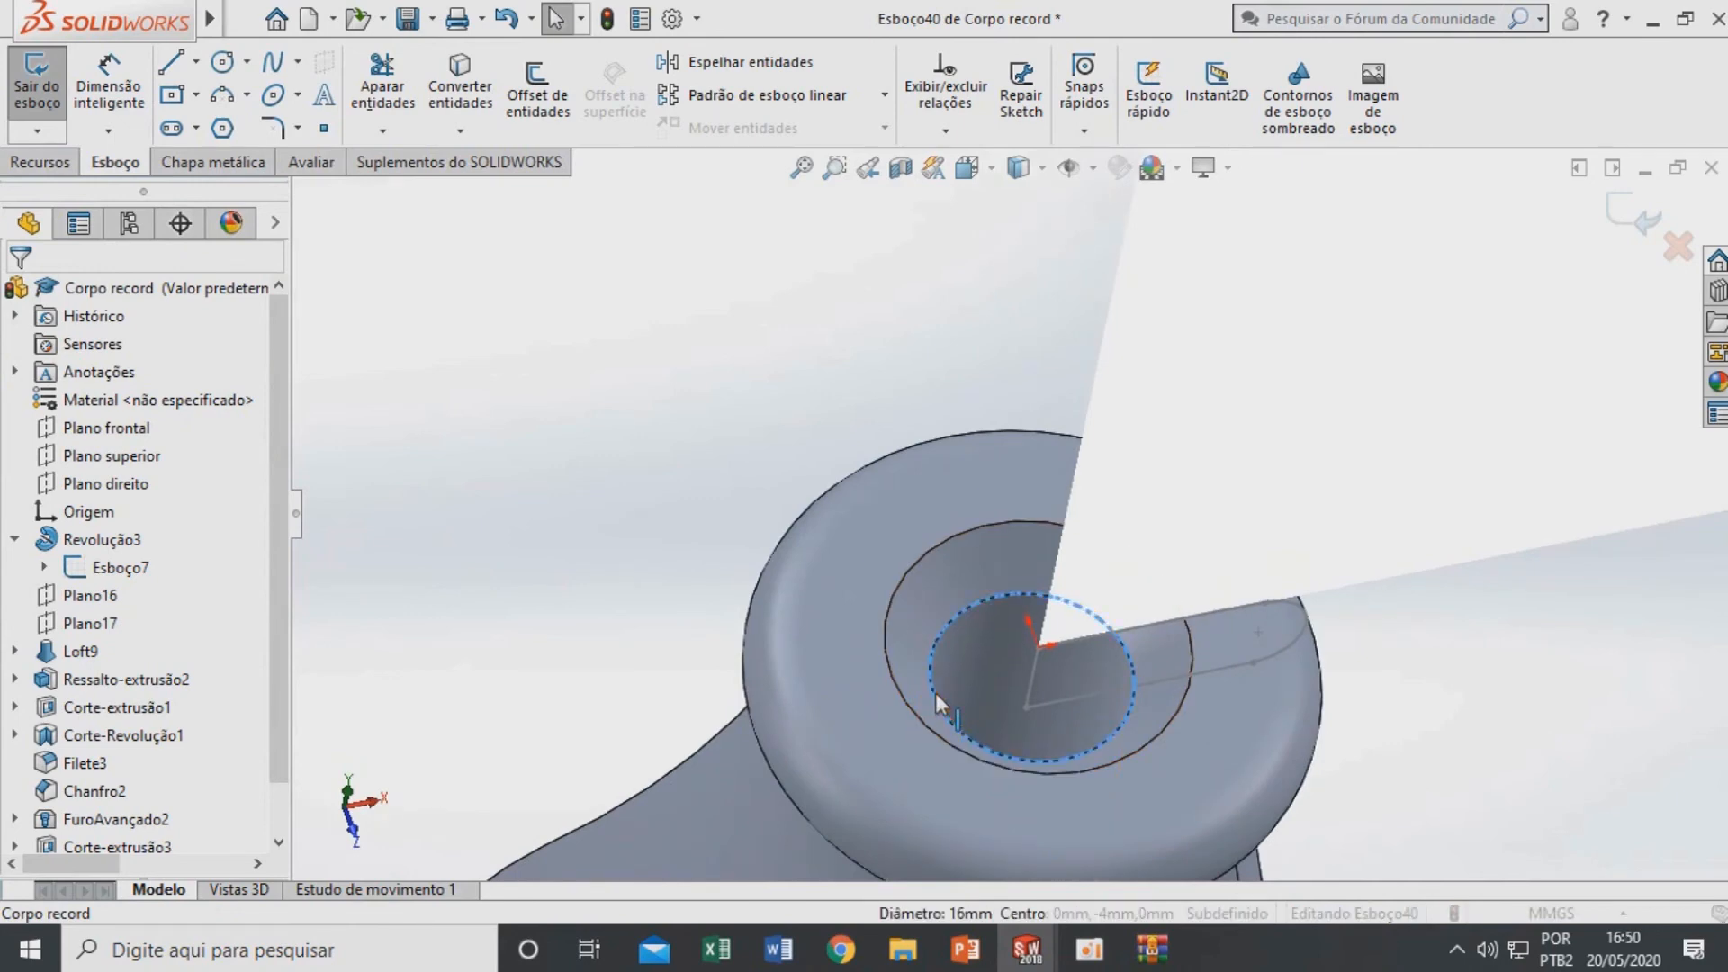
click(516, 99)
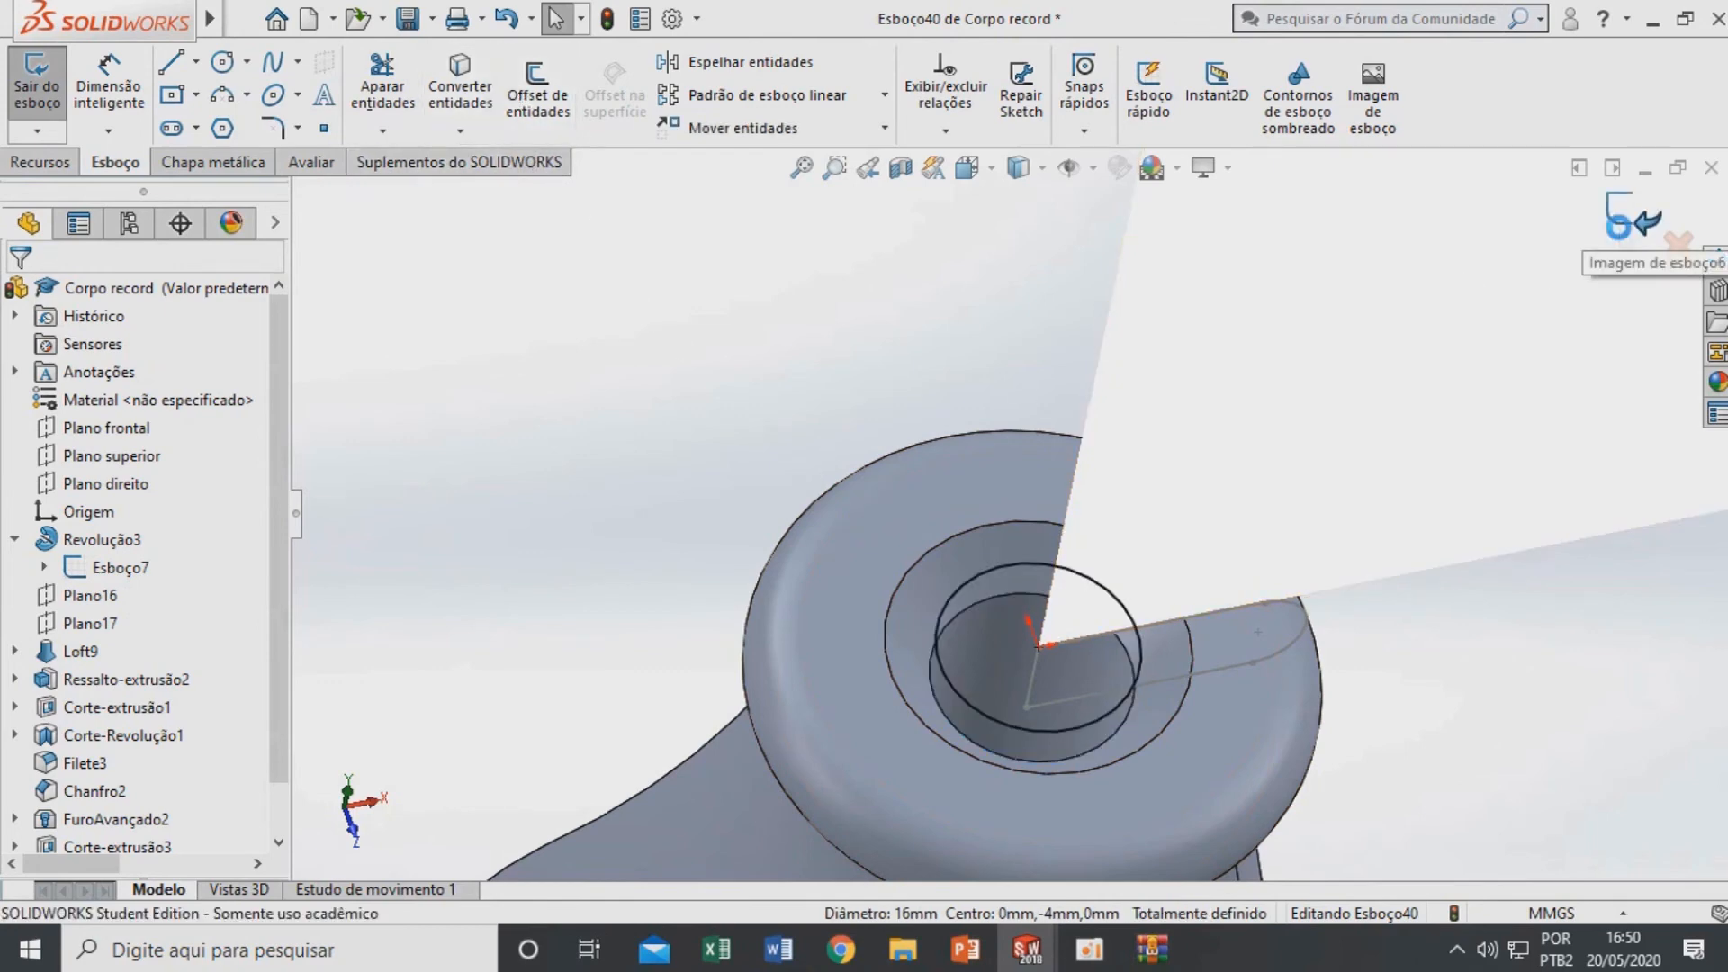
click(1620, 231)
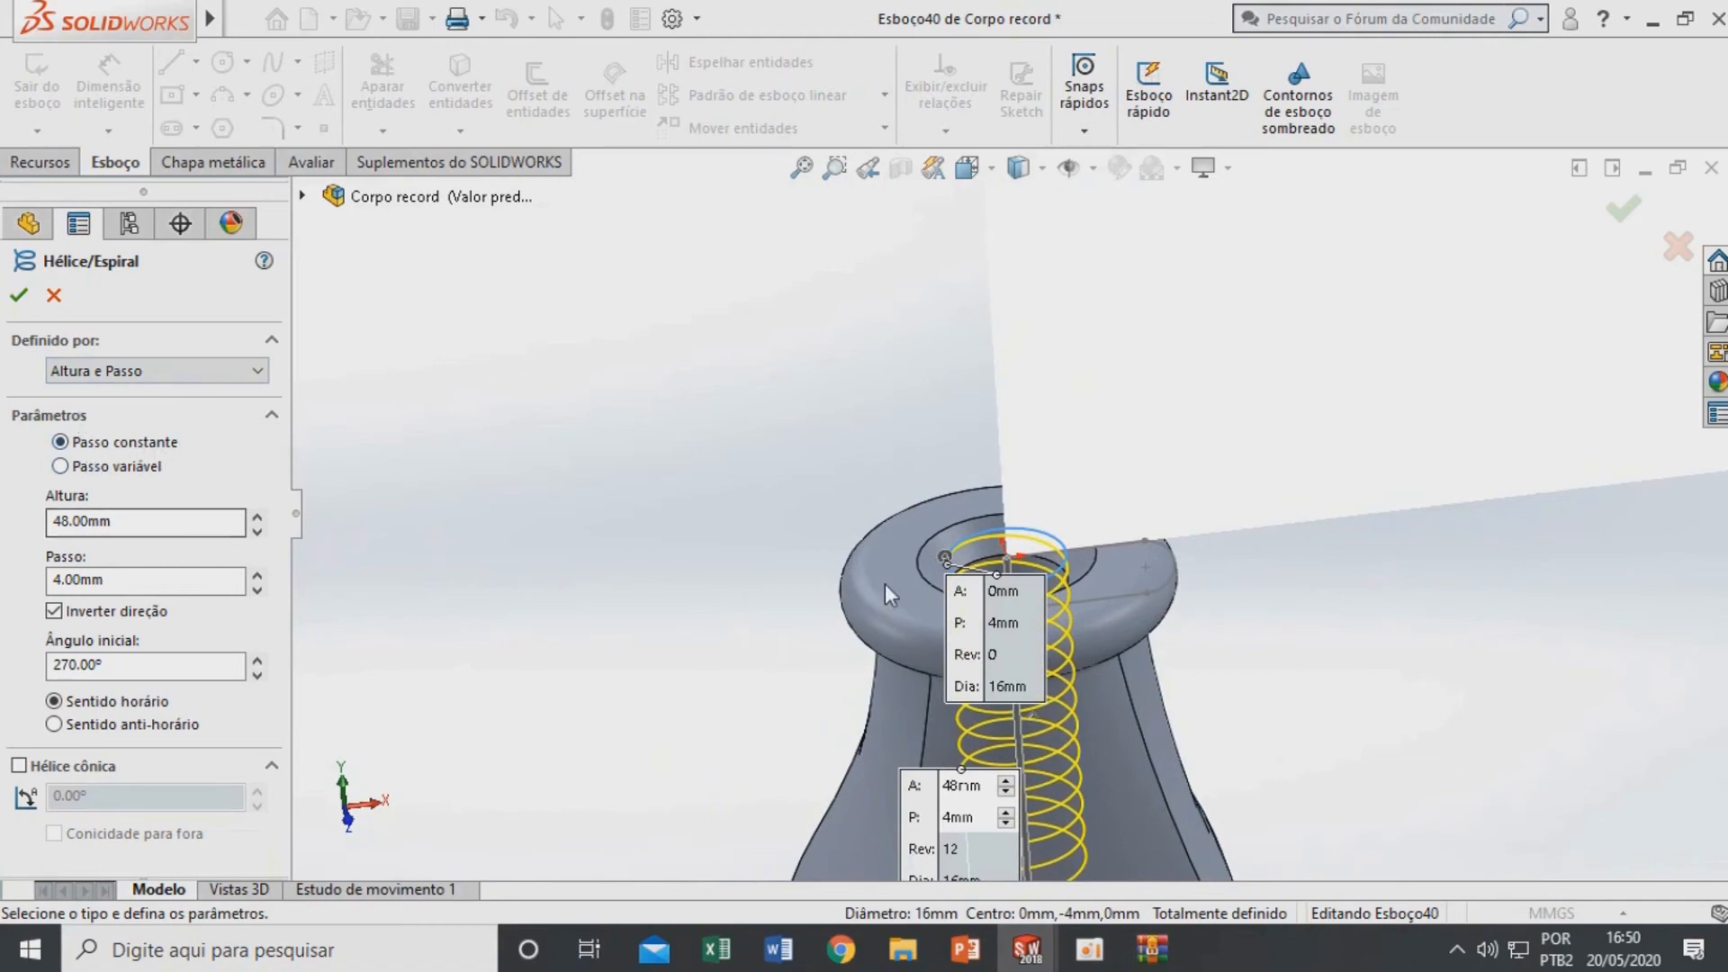
Check the helix preview along the bore and create it clockwise with 48 mm height, 4 mm pitch, inverted direction and 270° start angle
scroll(1013, 749, up, 4)
middle_drag(1041, 783, 1020, 422)
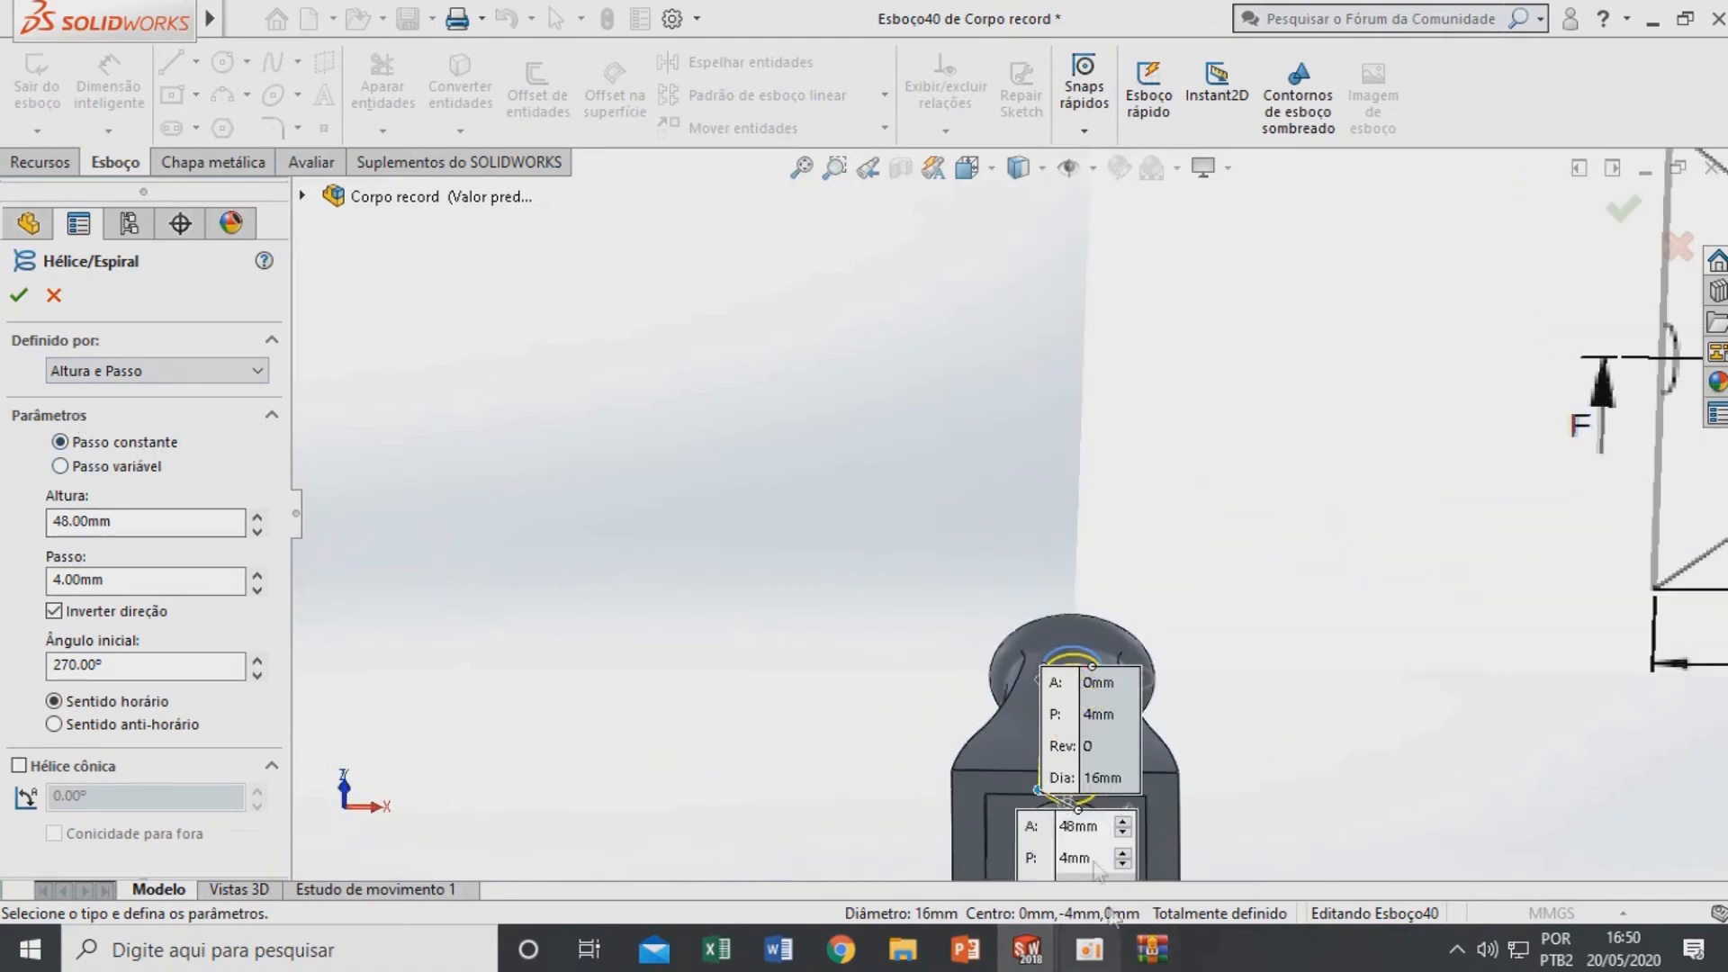
scroll(1098, 878, down, 6)
scroll(1010, 645, down, 2)
middle_drag(1012, 657, 1017, 533)
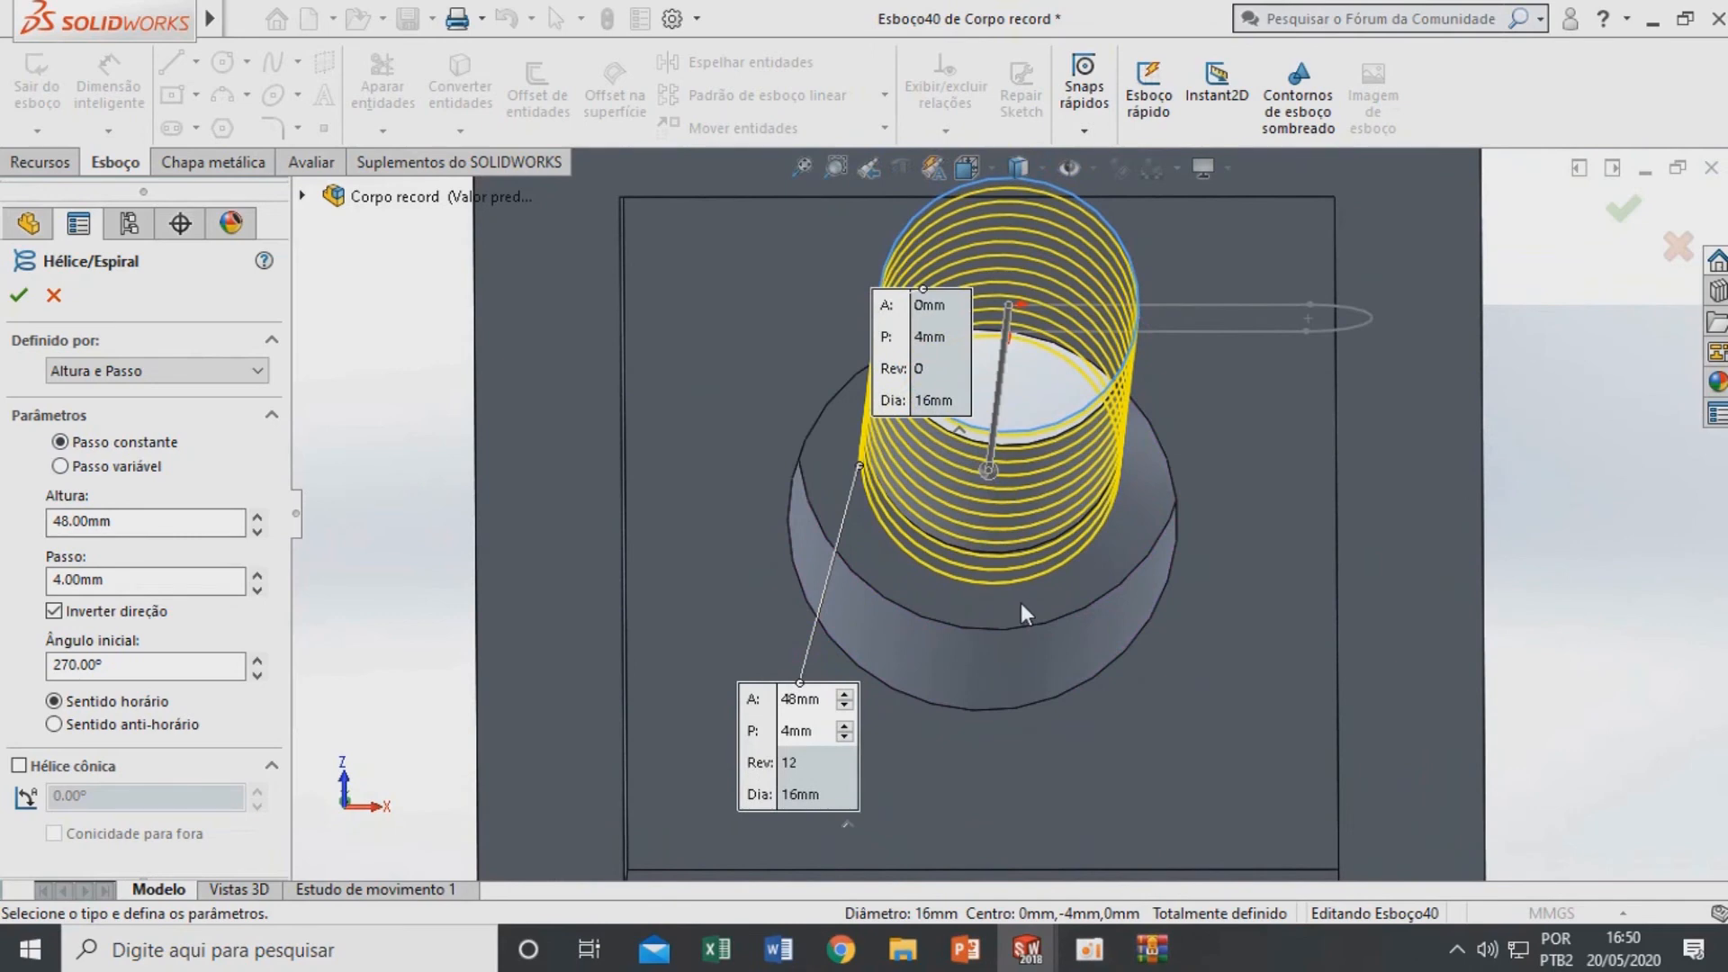
middle_drag(1021, 603, 1014, 797)
scroll(991, 774, up, 6)
middle_drag(833, 470, 806, 702)
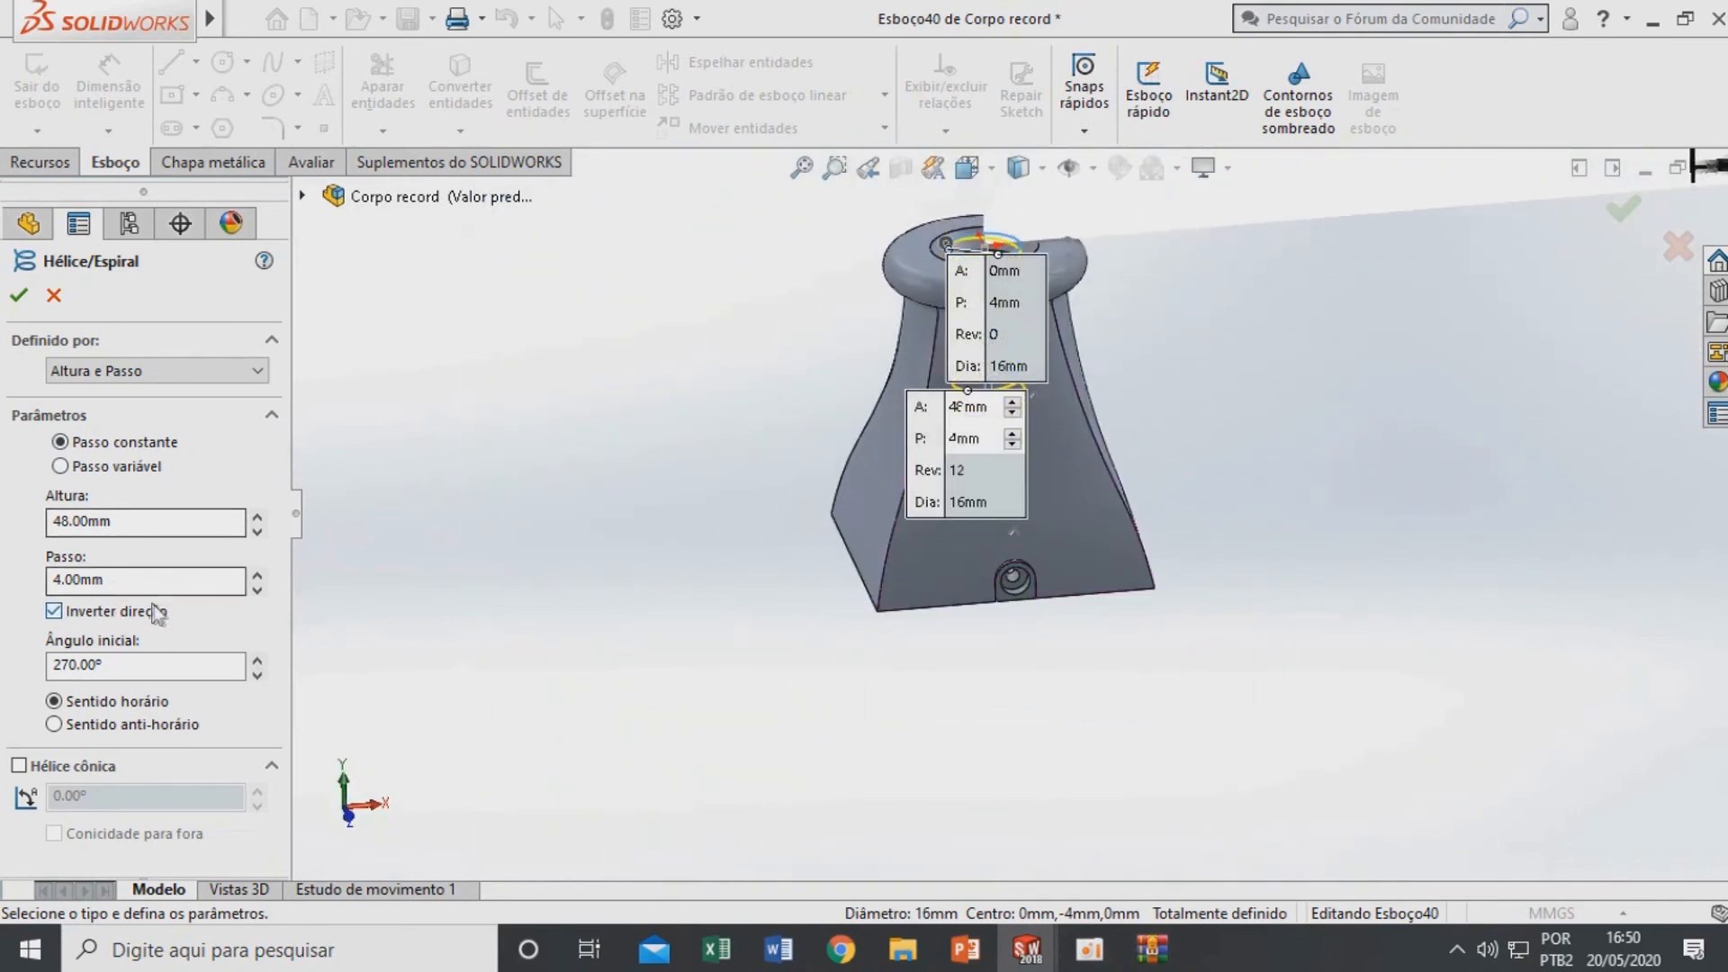
scroll(891, 302, down, 4)
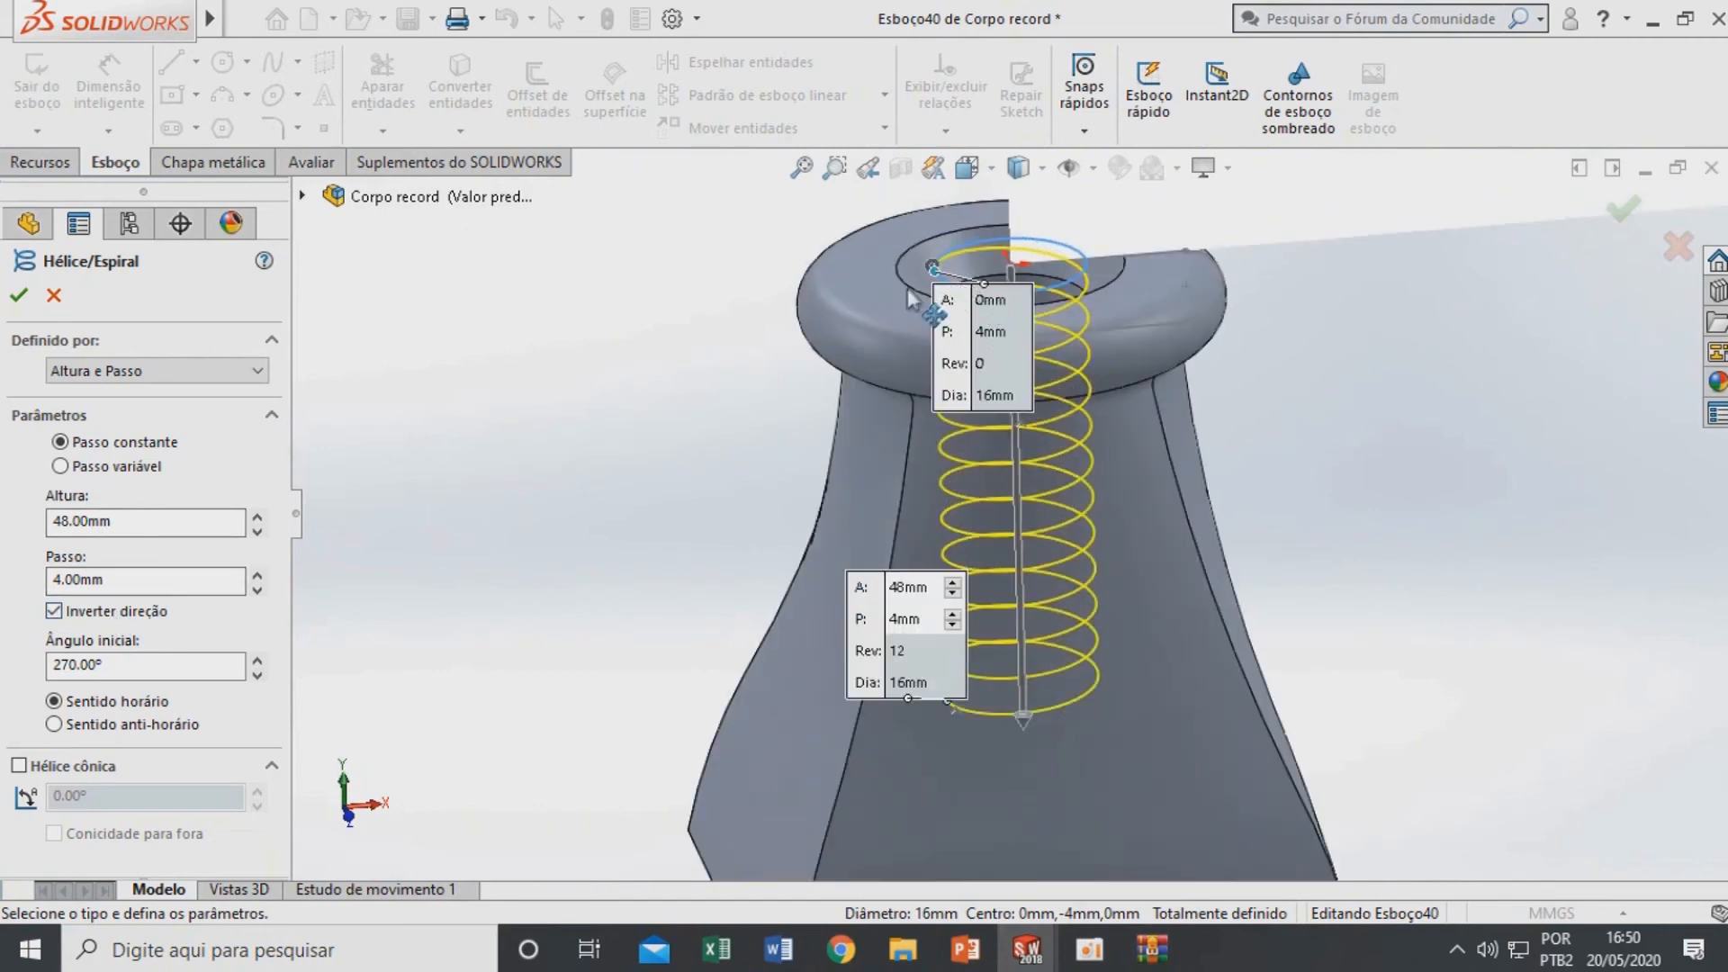
scroll(954, 324, down, 2)
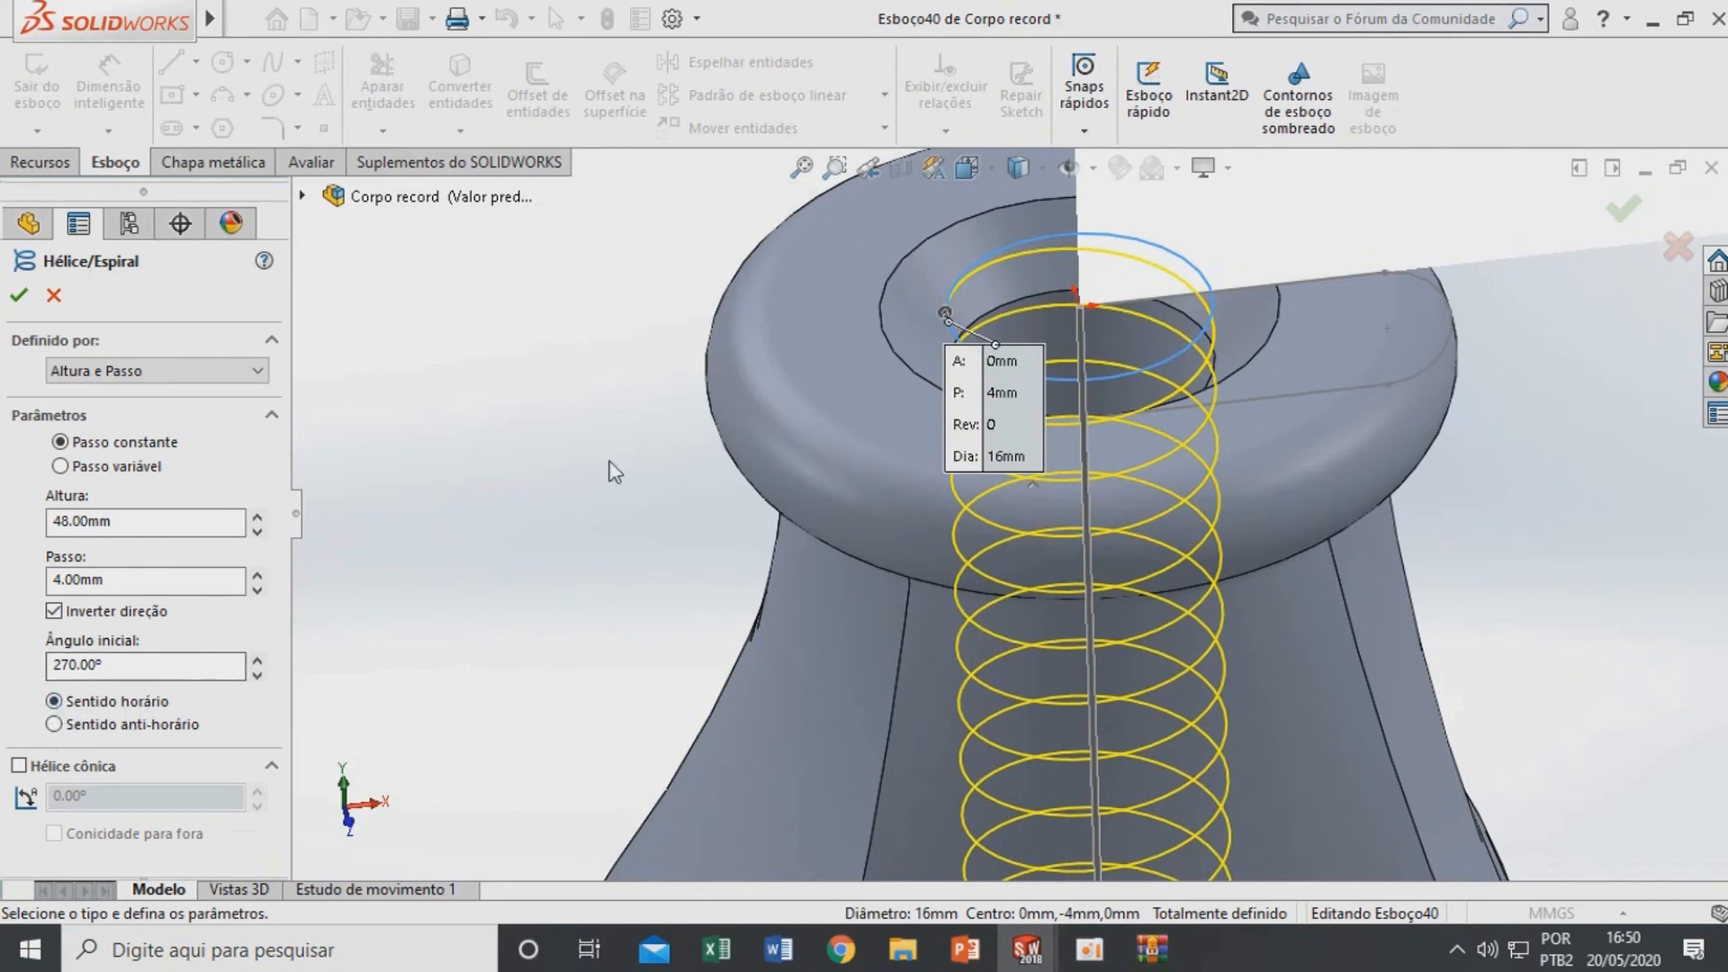
click(20, 297)
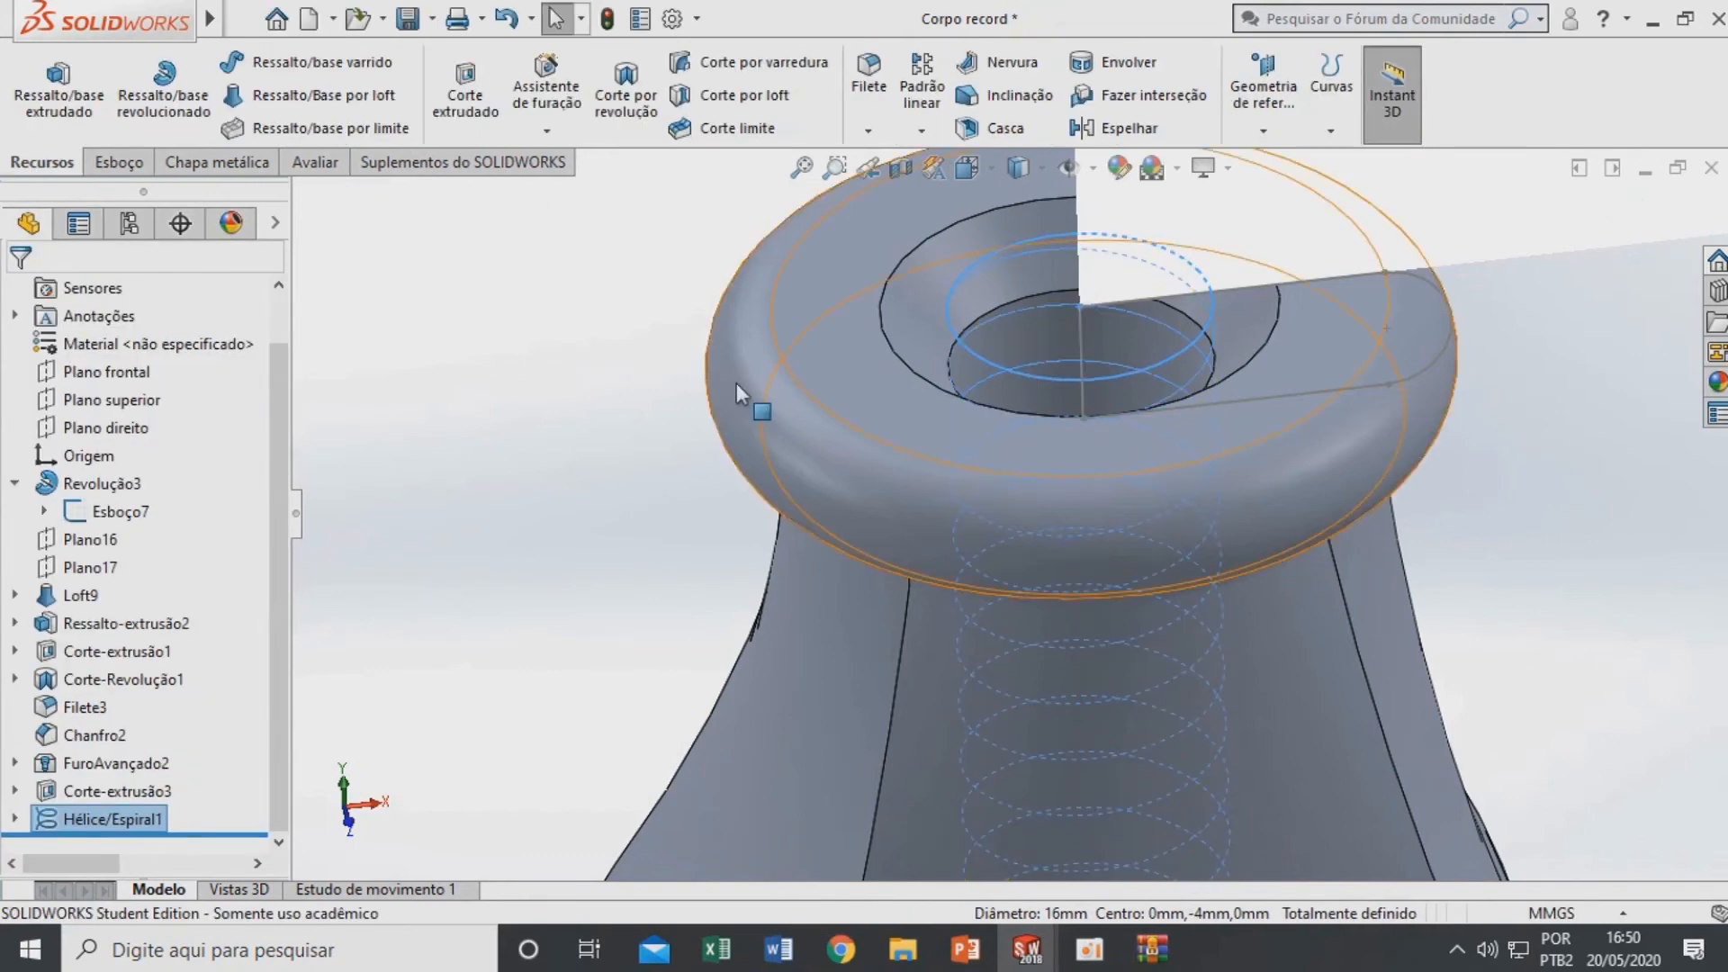
click(792, 412)
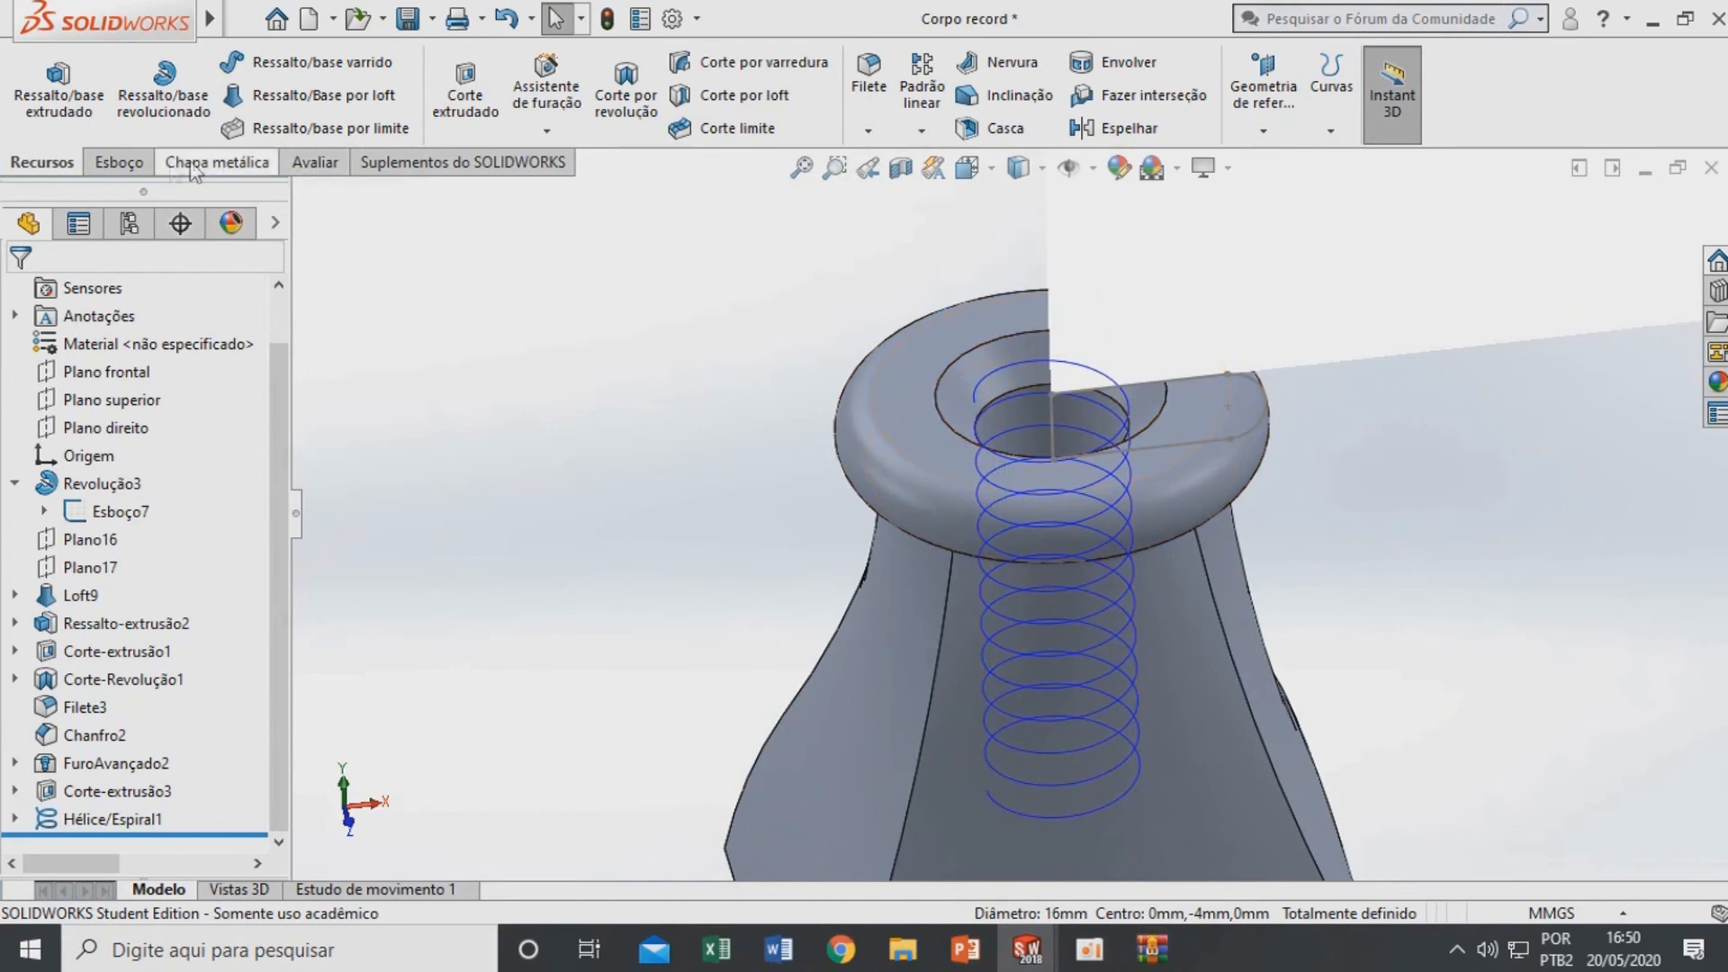
Sketch a closed four-line trapezoid on Plano frontal beside the bore, with its longer upright side, about 3.5 mm, facing the bore
right_click(133, 387)
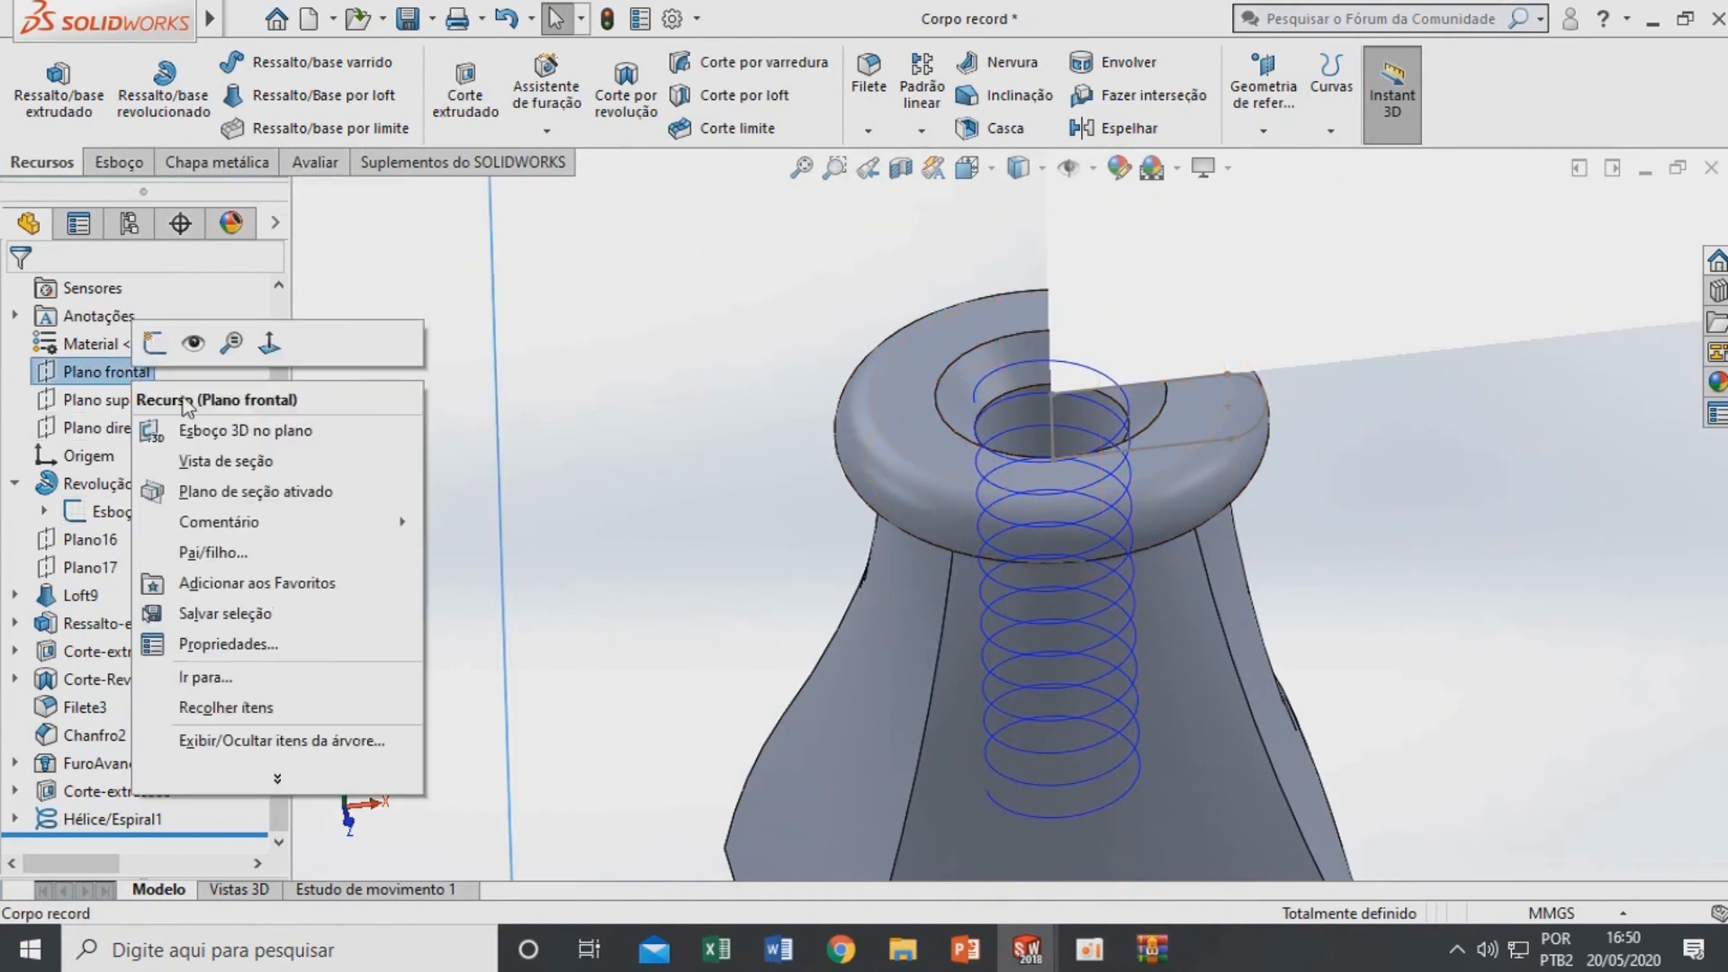
click(171, 349)
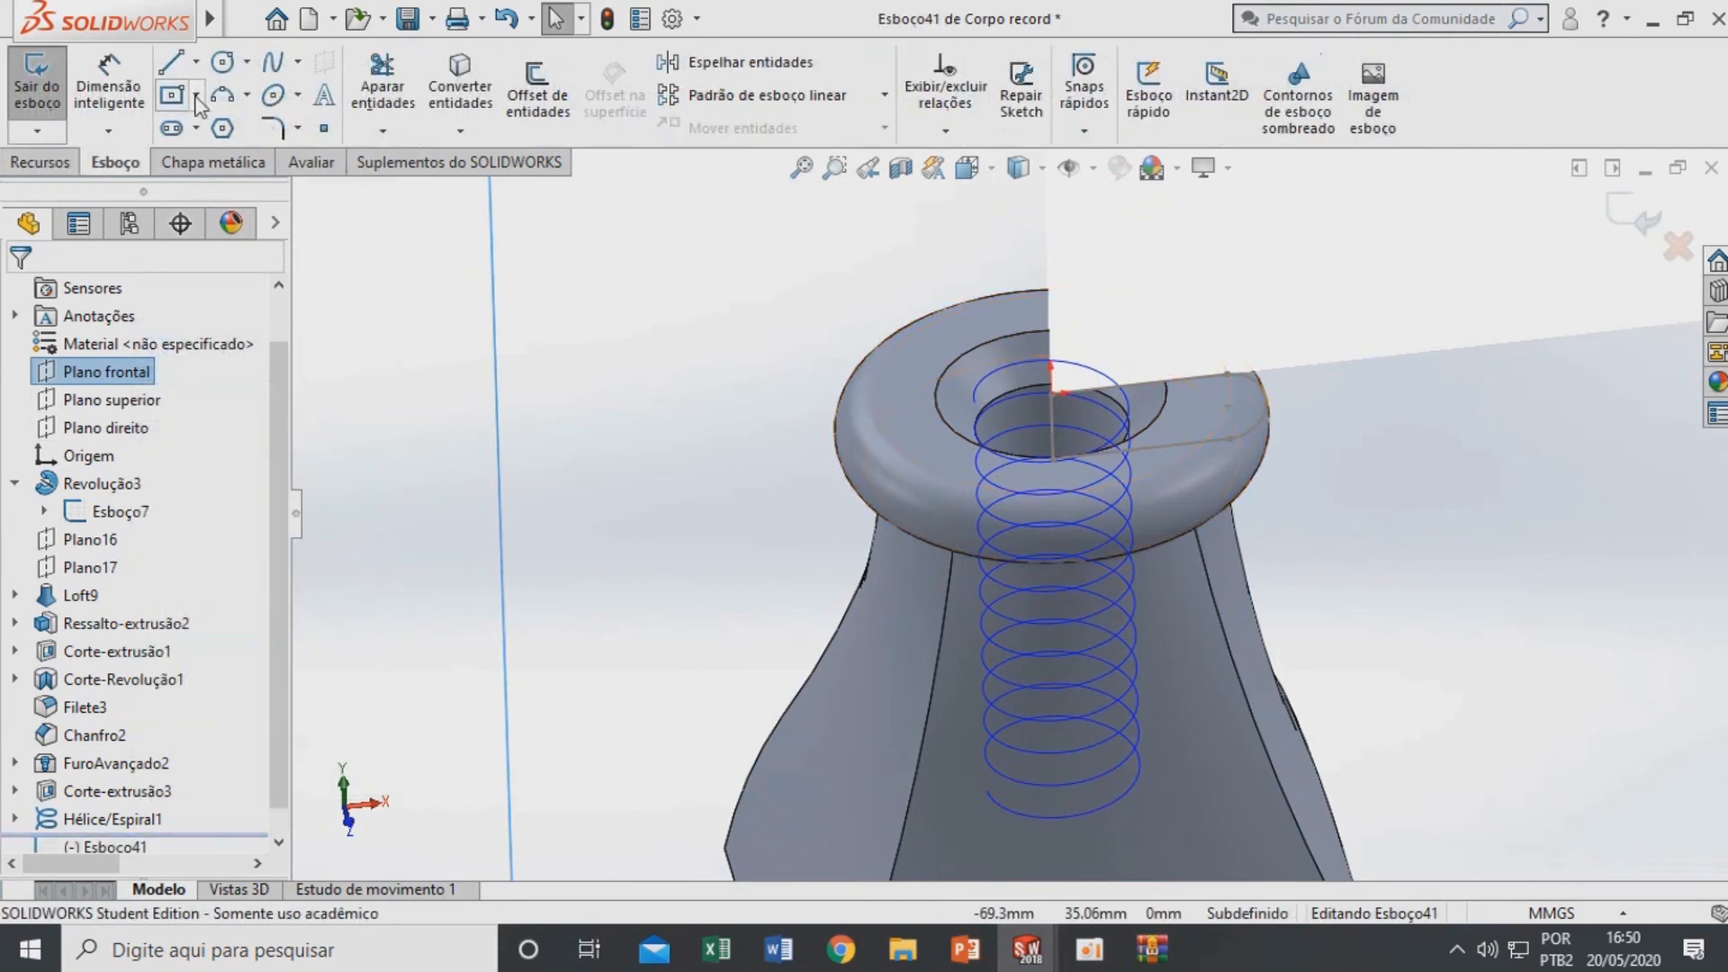
click(171, 62)
scroll(903, 425, down, 6)
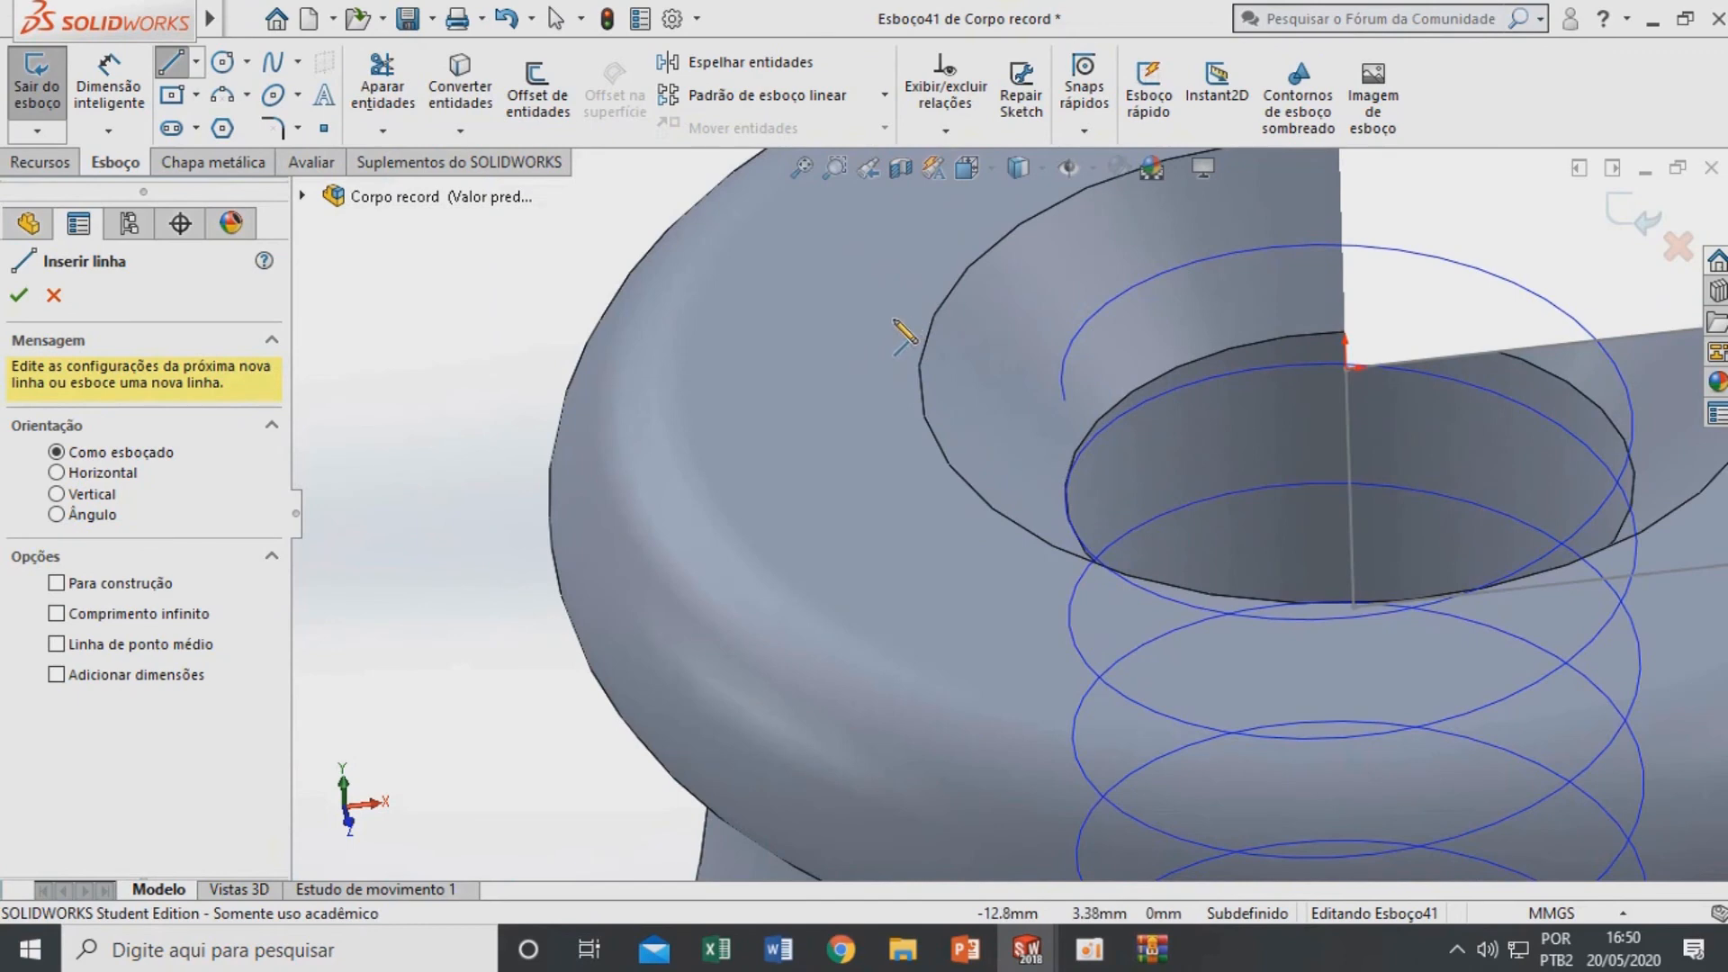
click(903, 306)
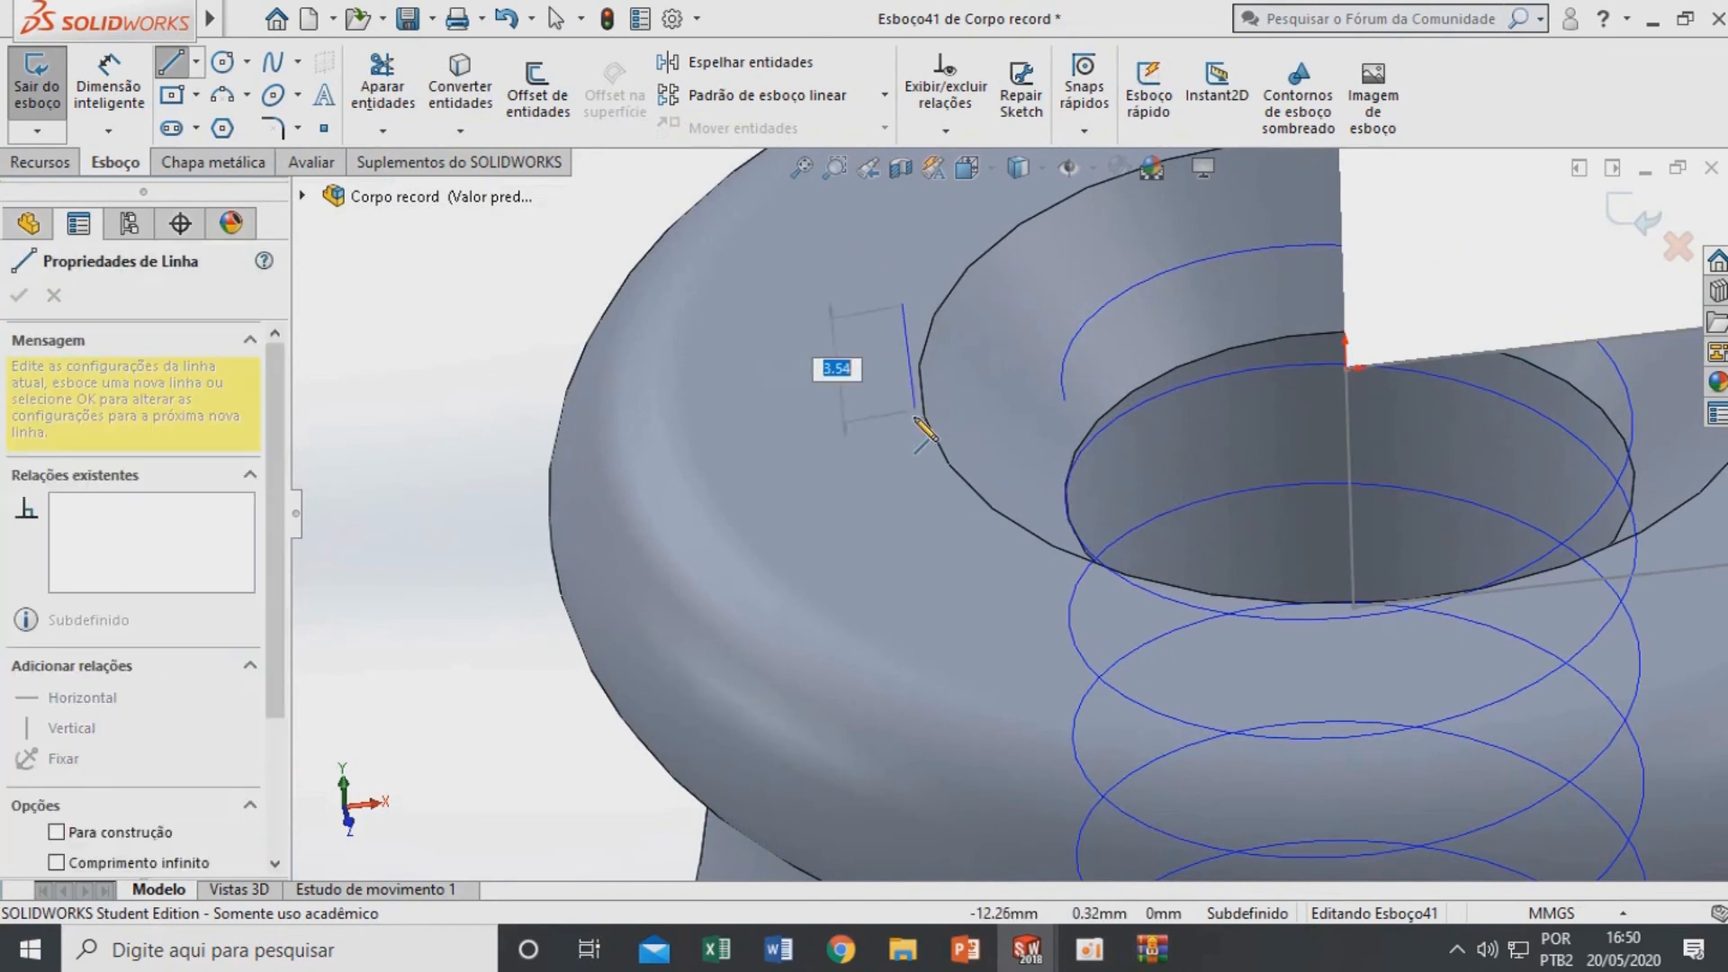
click(907, 425)
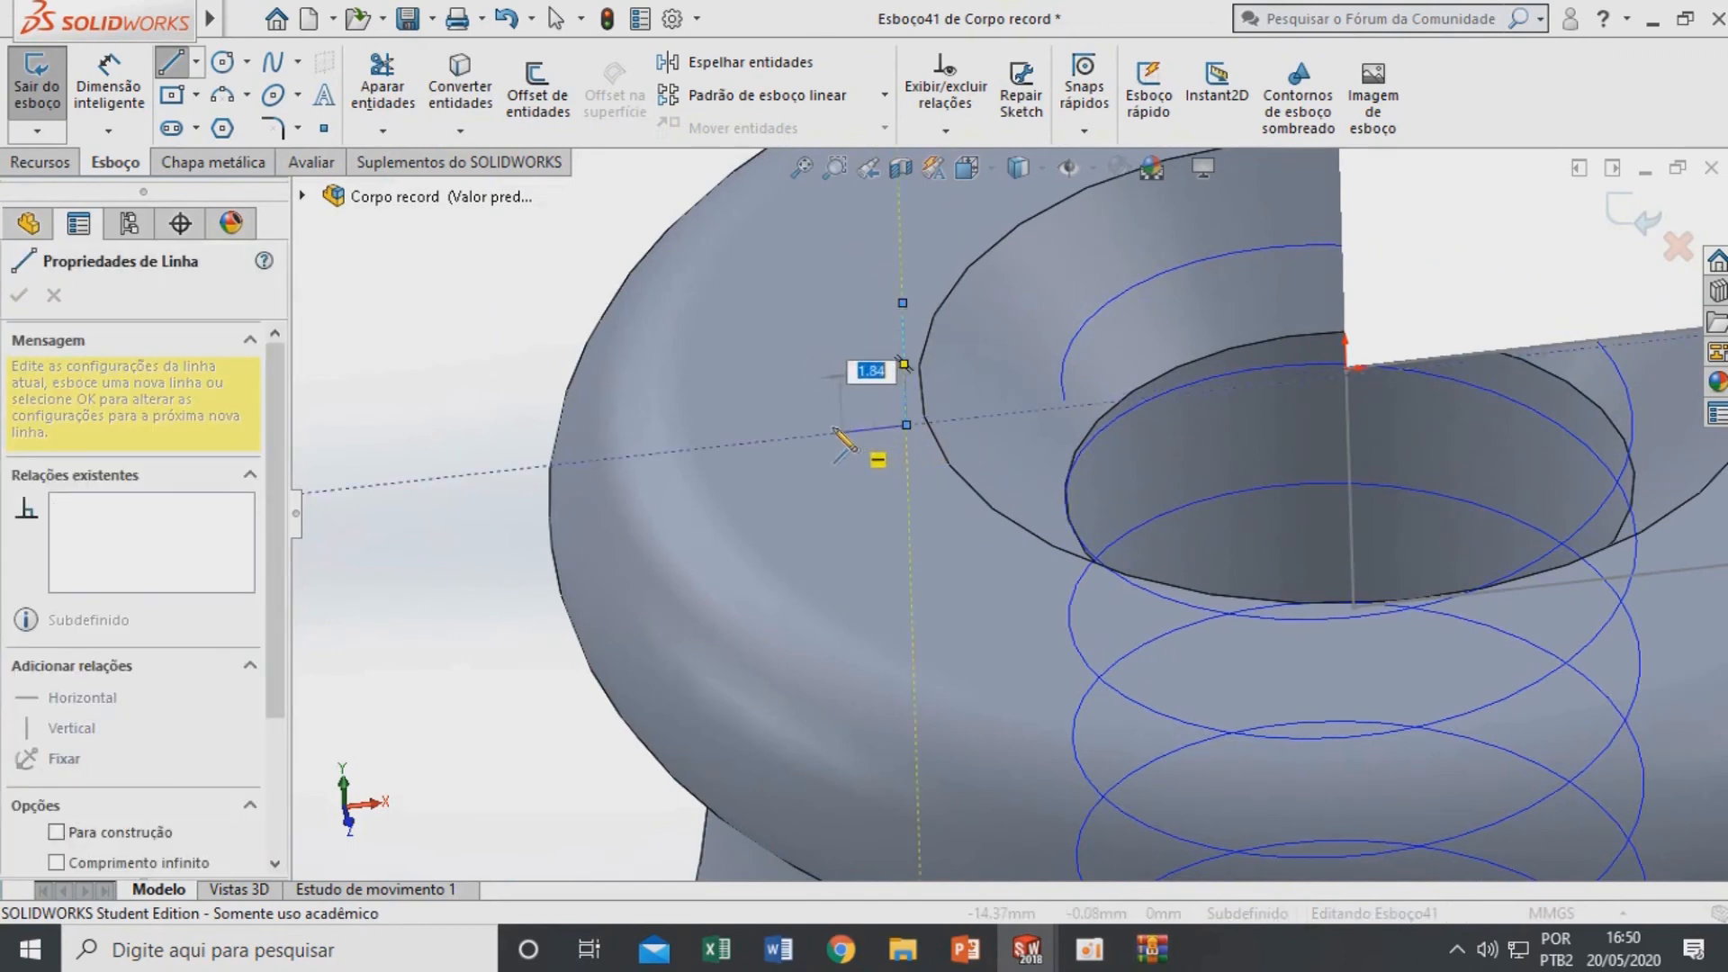
click(796, 401)
click(794, 339)
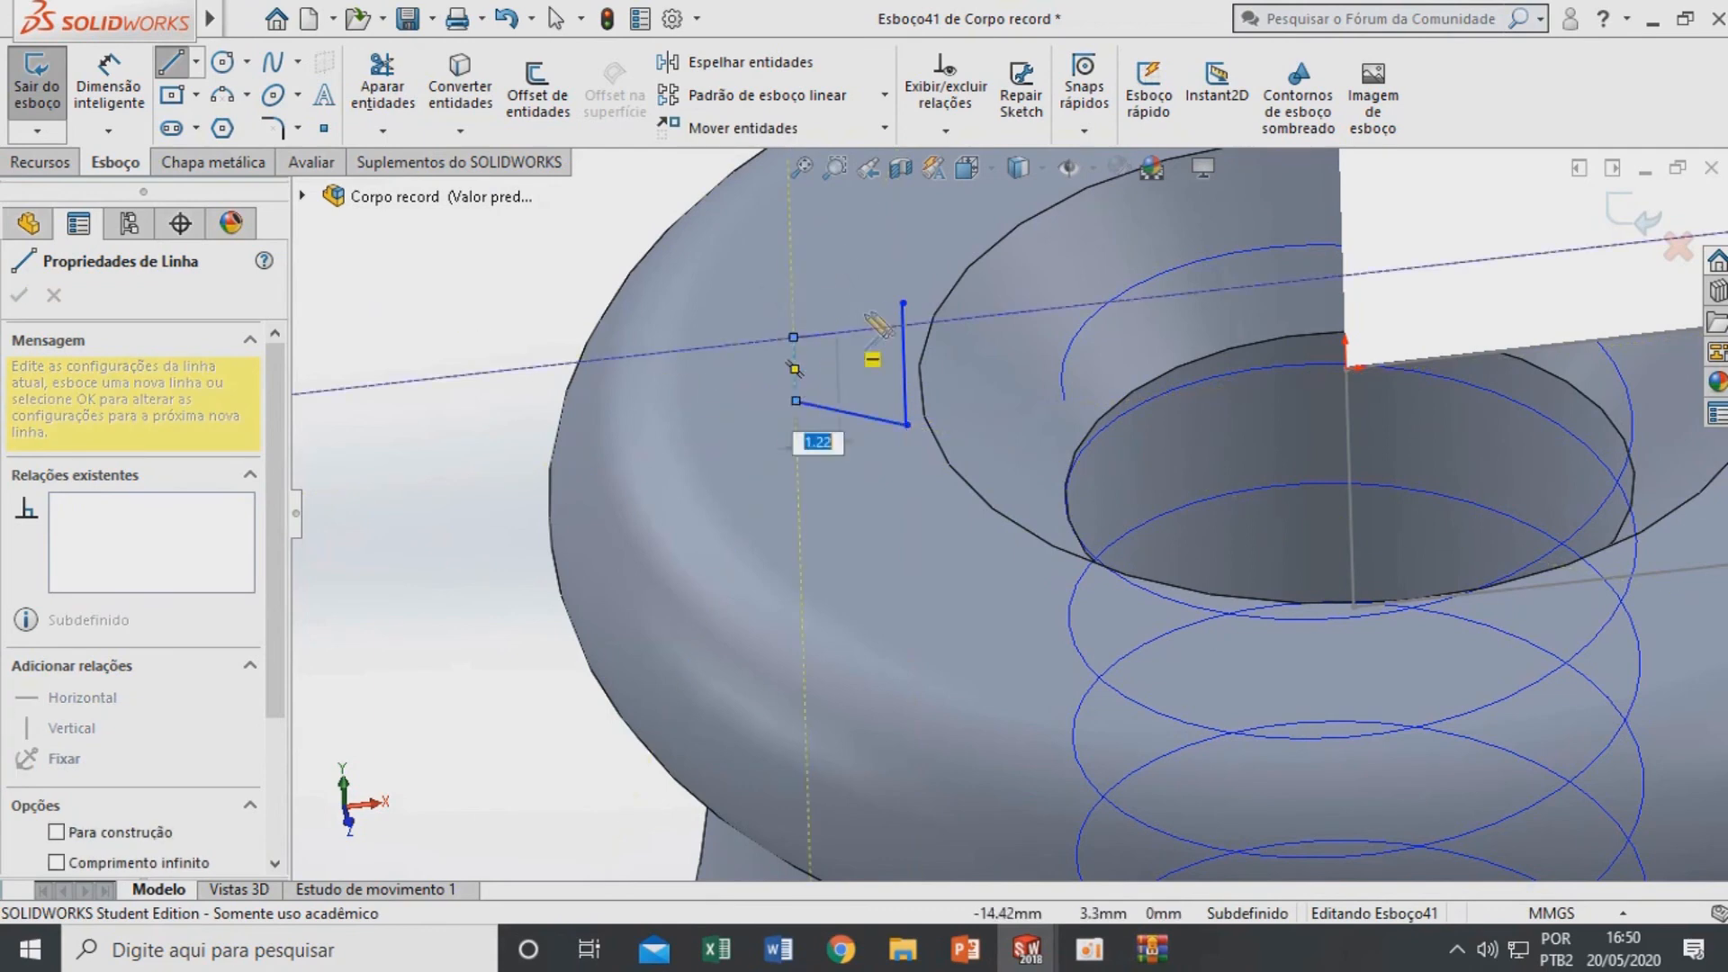
click(903, 306)
scroll(876, 402, down, 3)
key(Escape)
Make the trapezoid's two slanted sides equal in length and check the relations of its upright sides
middle_drag(876, 403, 845, 288)
click(841, 258)
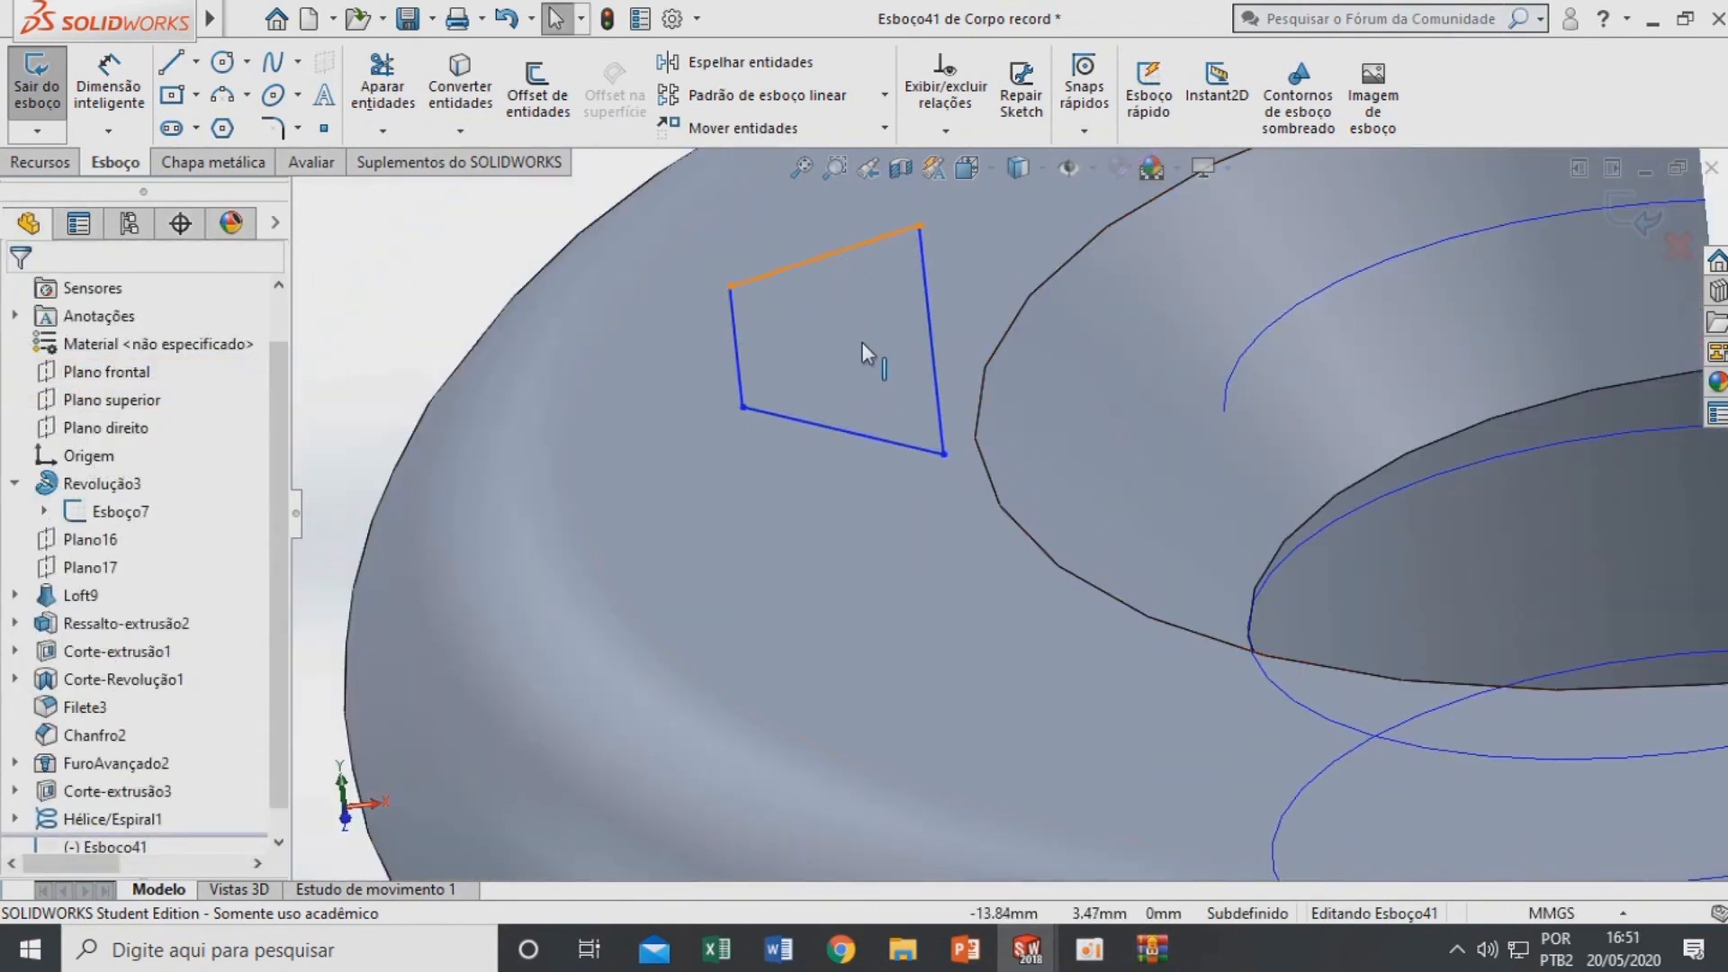
ctrl+click(855, 432)
click(52, 858)
key(Escape)
click(933, 333)
click(740, 365)
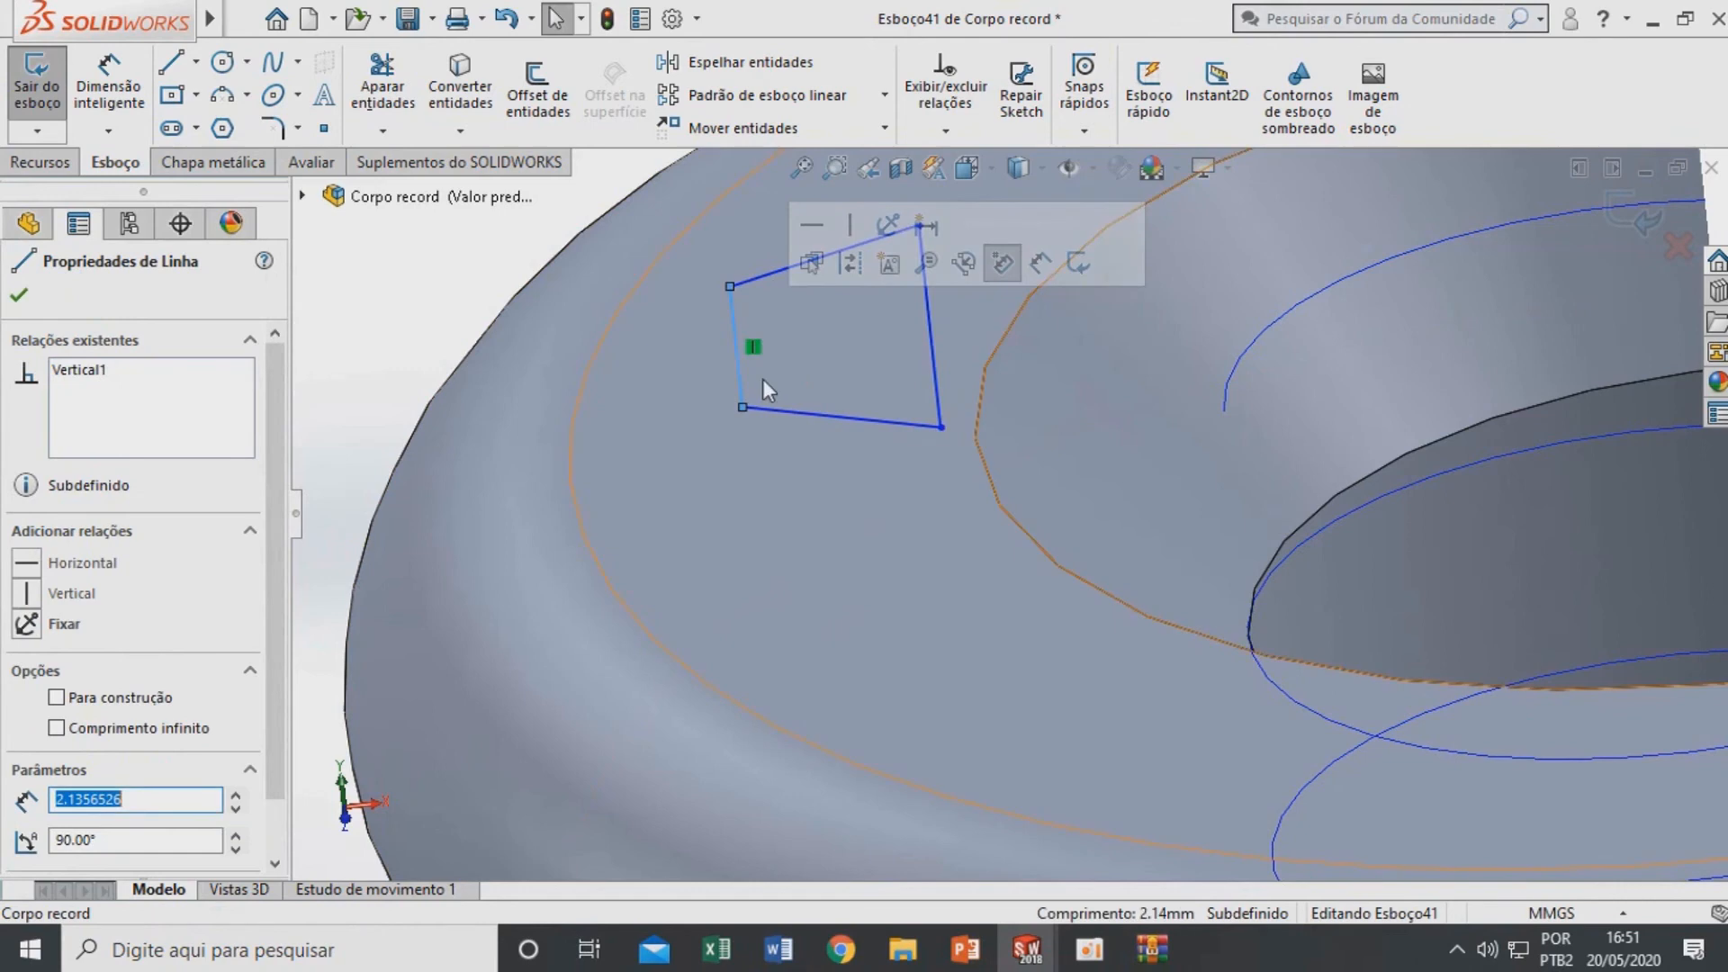
key(Escape)
Dimension the distance between the trapezoid's two upright sides as 2 mm
middle_drag(918, 407, 945, 405)
scroll(915, 427, up, 1)
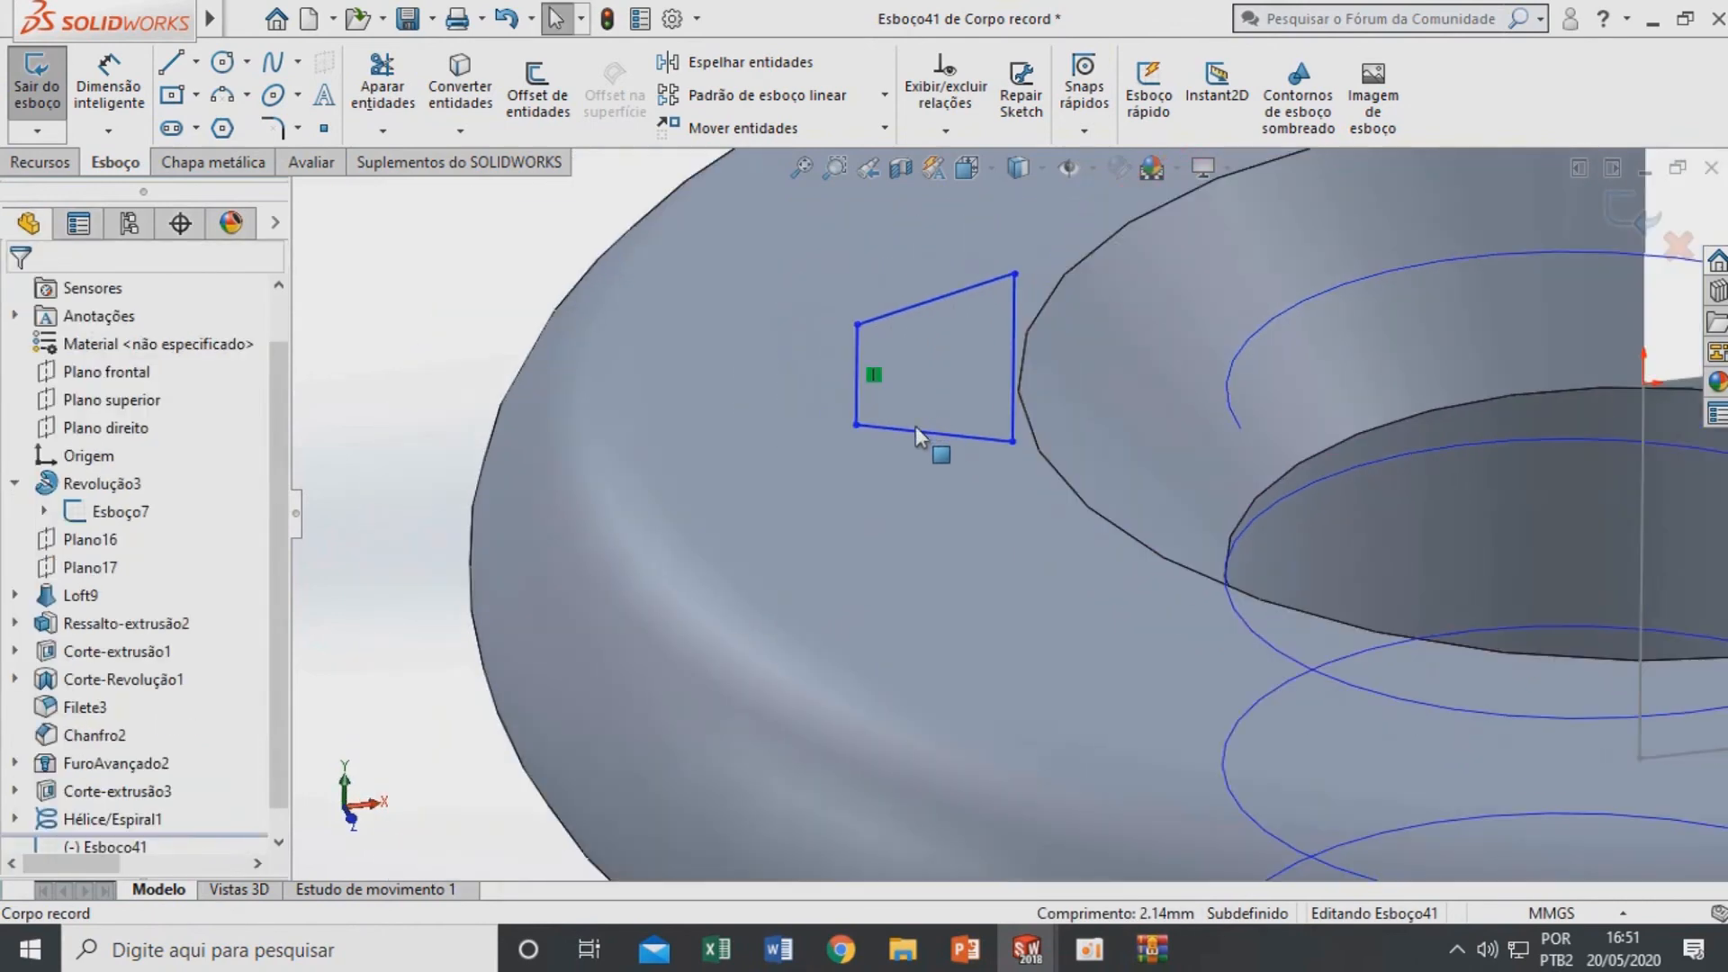
click(108, 86)
scroll(962, 333, down, 2)
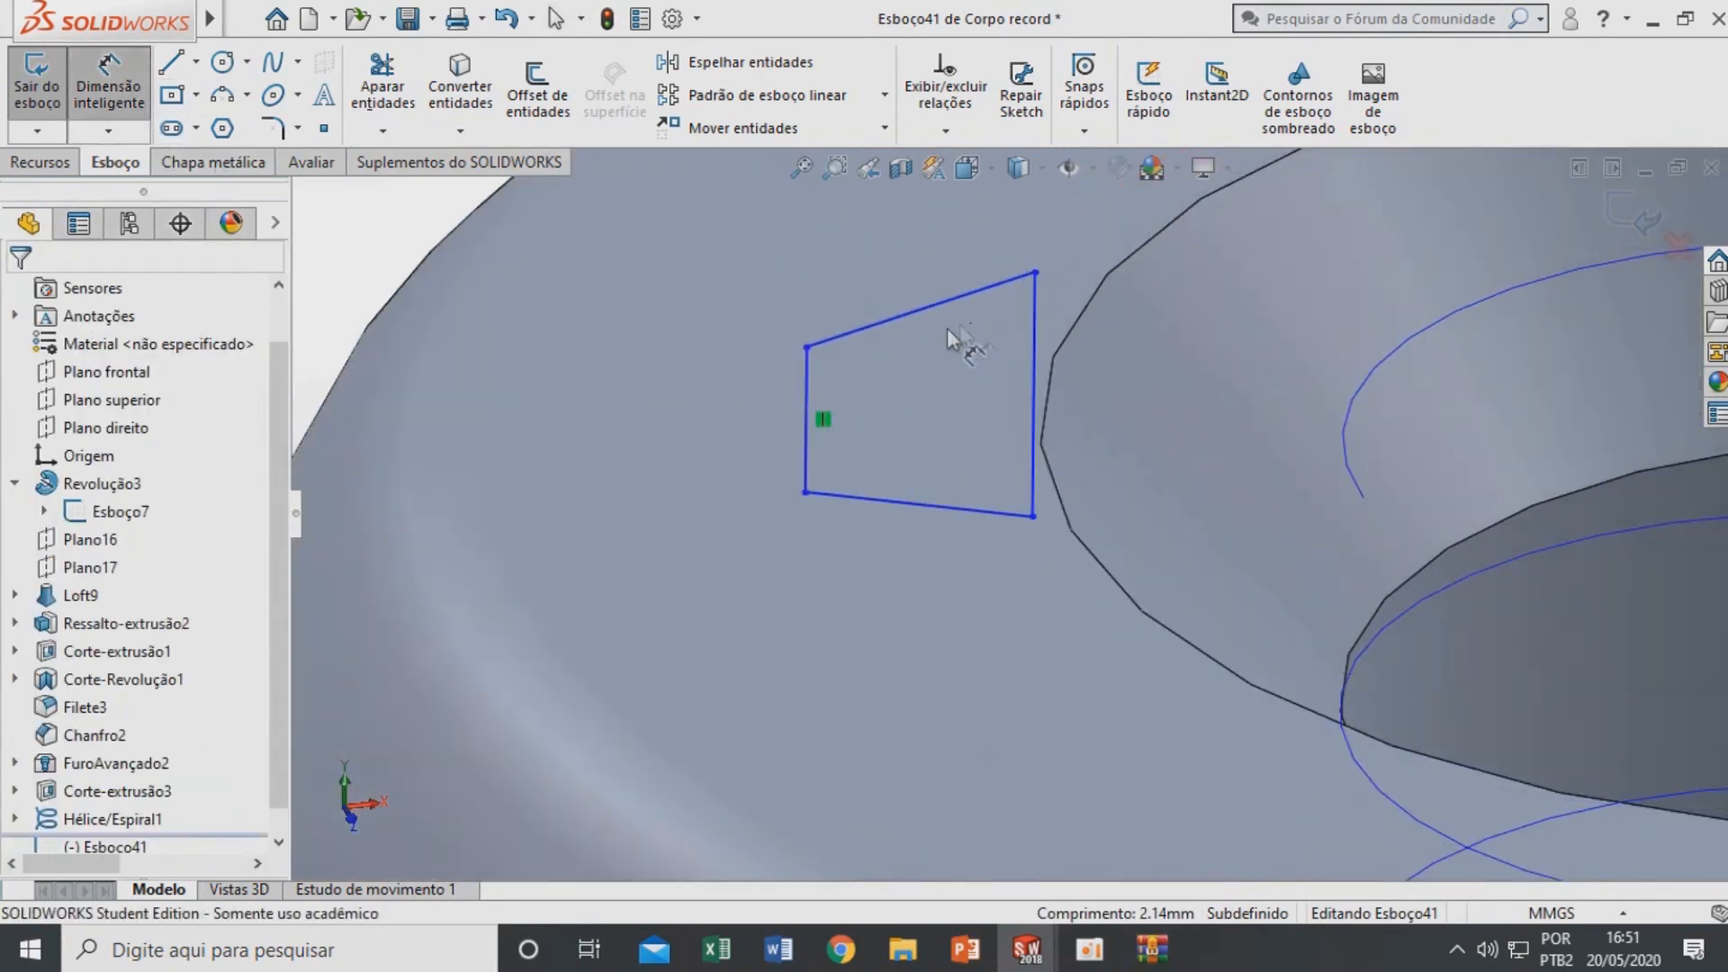
click(814, 383)
click(1032, 391)
scroll(927, 292, up, 5)
click(961, 367)
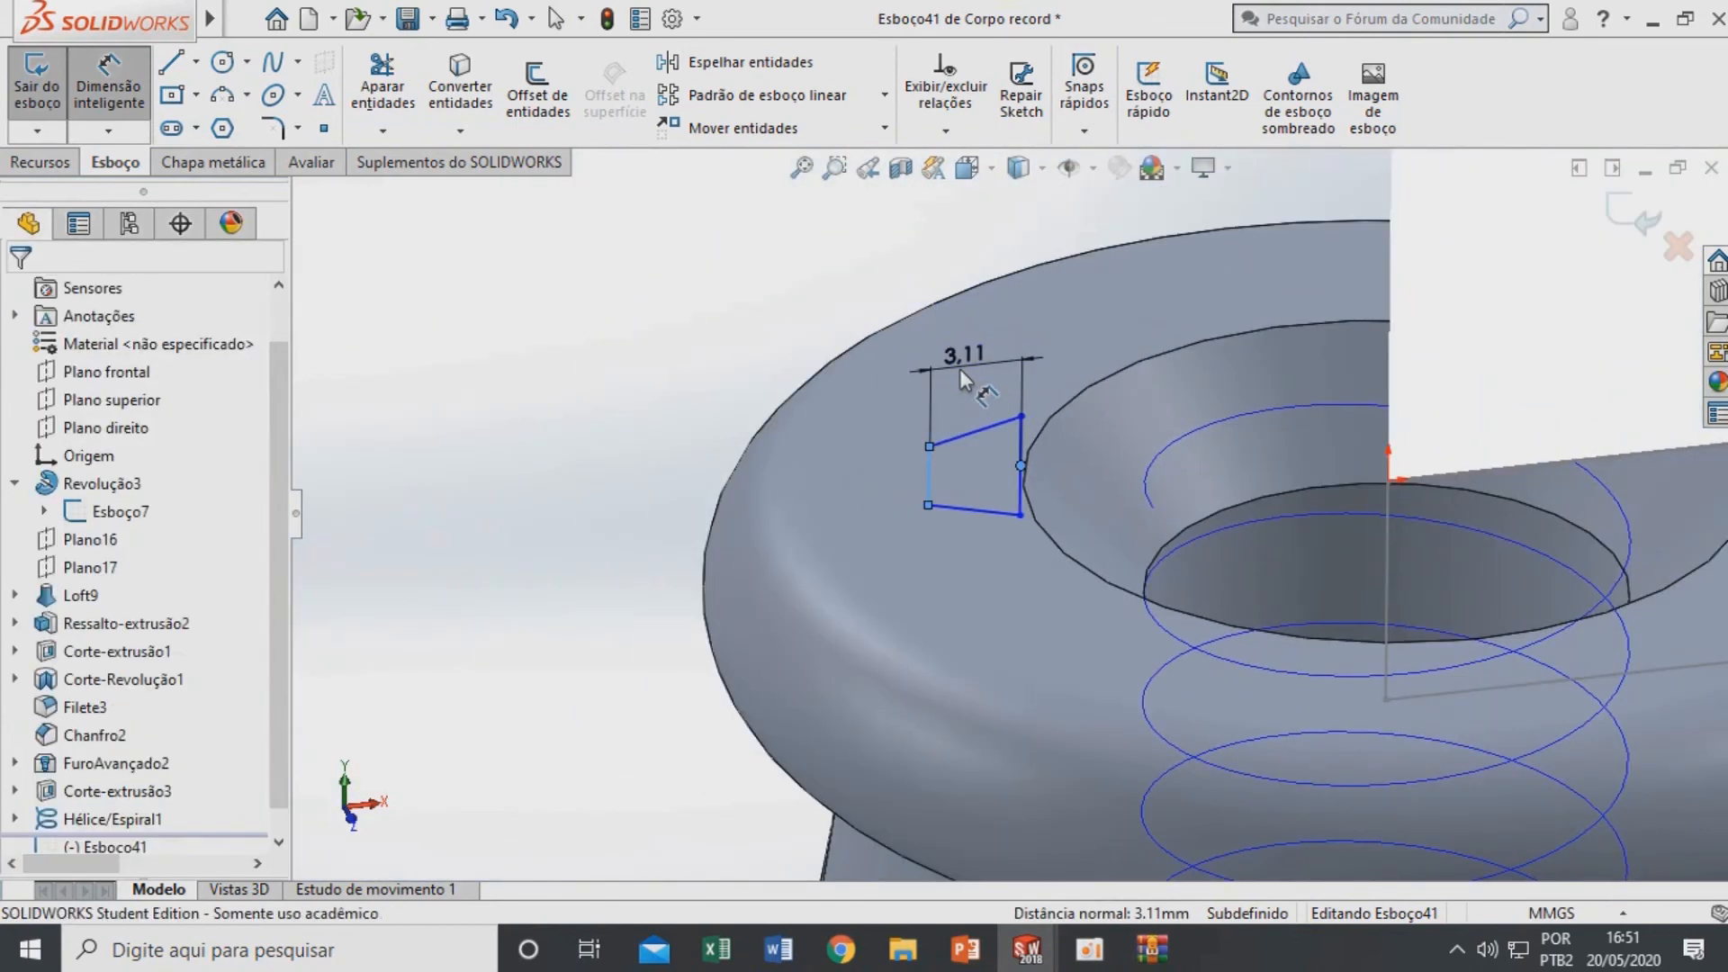
text(2)
key(Return)
scroll(983, 432, down, 4)
key(Escape)
Dimension the vertical distance between the midpoints of the trapezoid's slanted sides as 2 mm
click(131, 87)
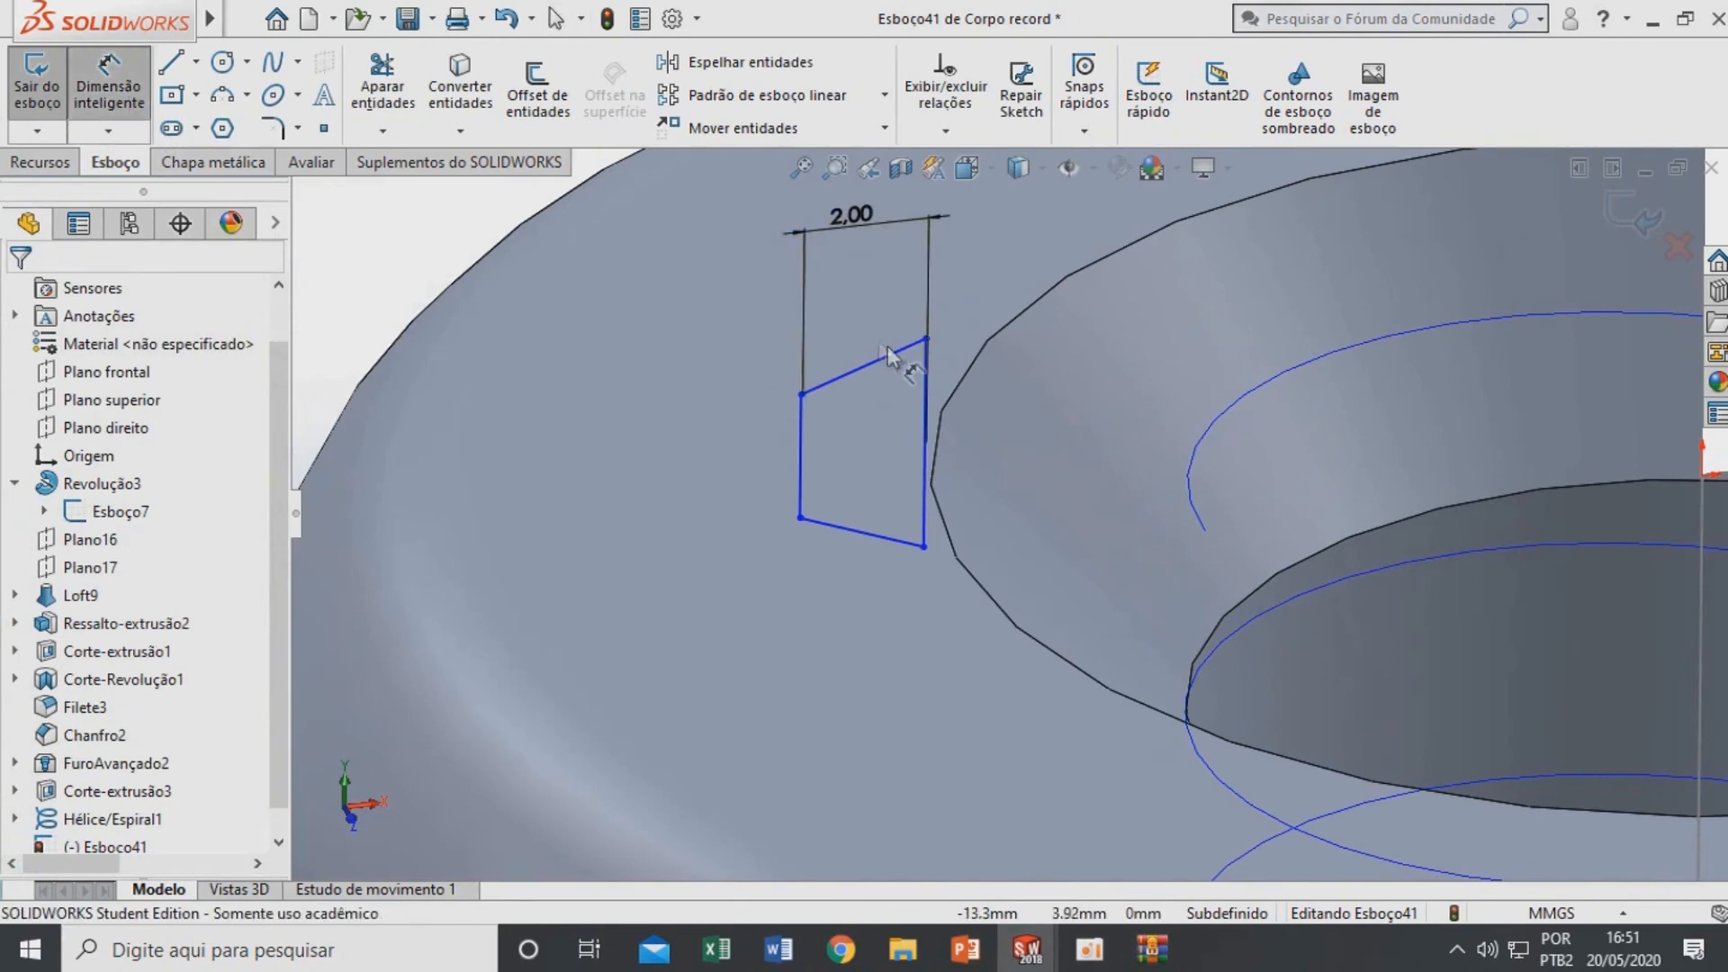
click(863, 369)
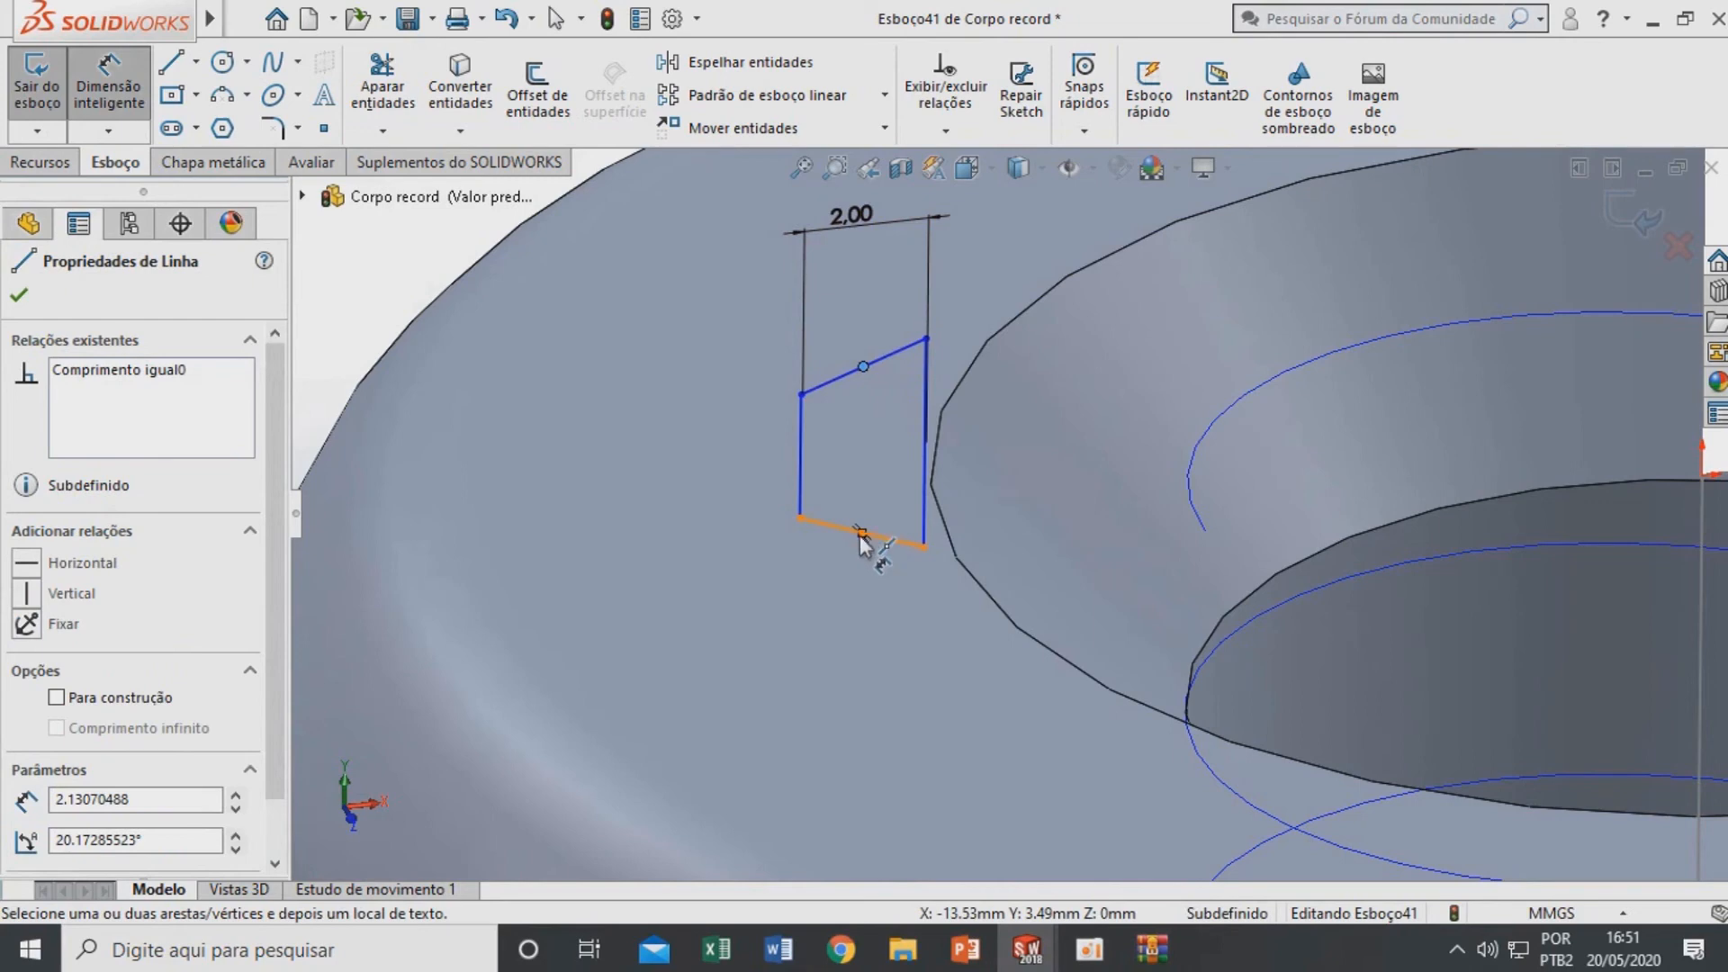
click(862, 534)
click(621, 509)
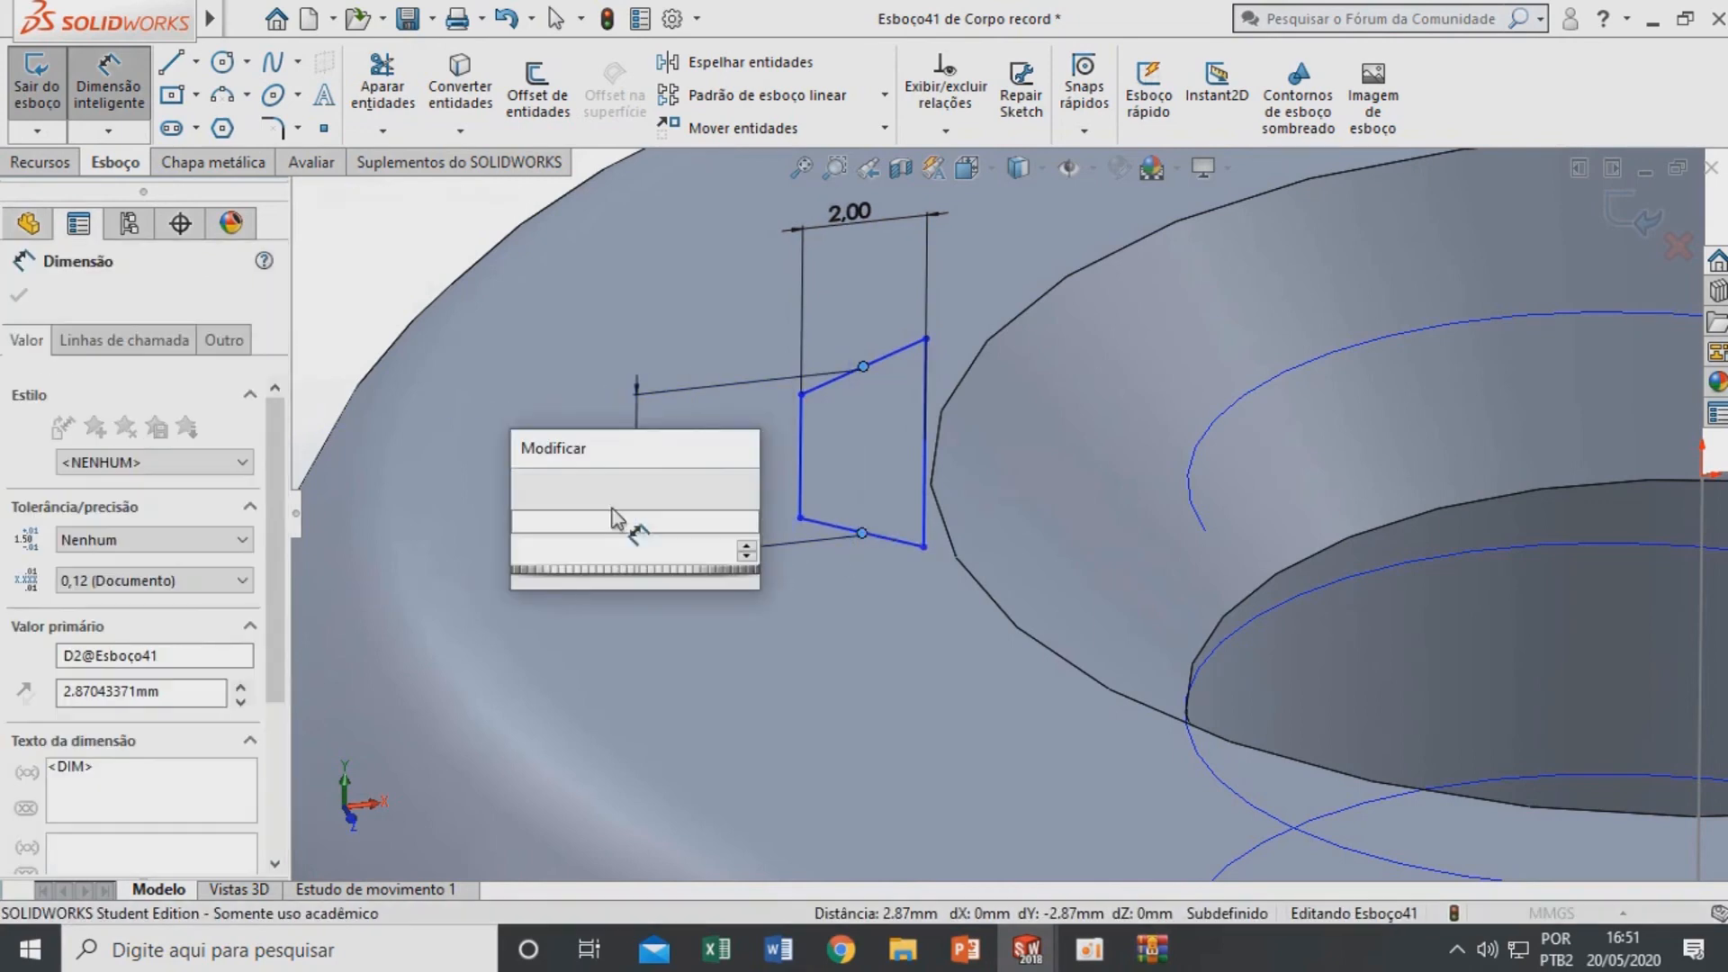
text(2)
key(Return)
key(Escape)
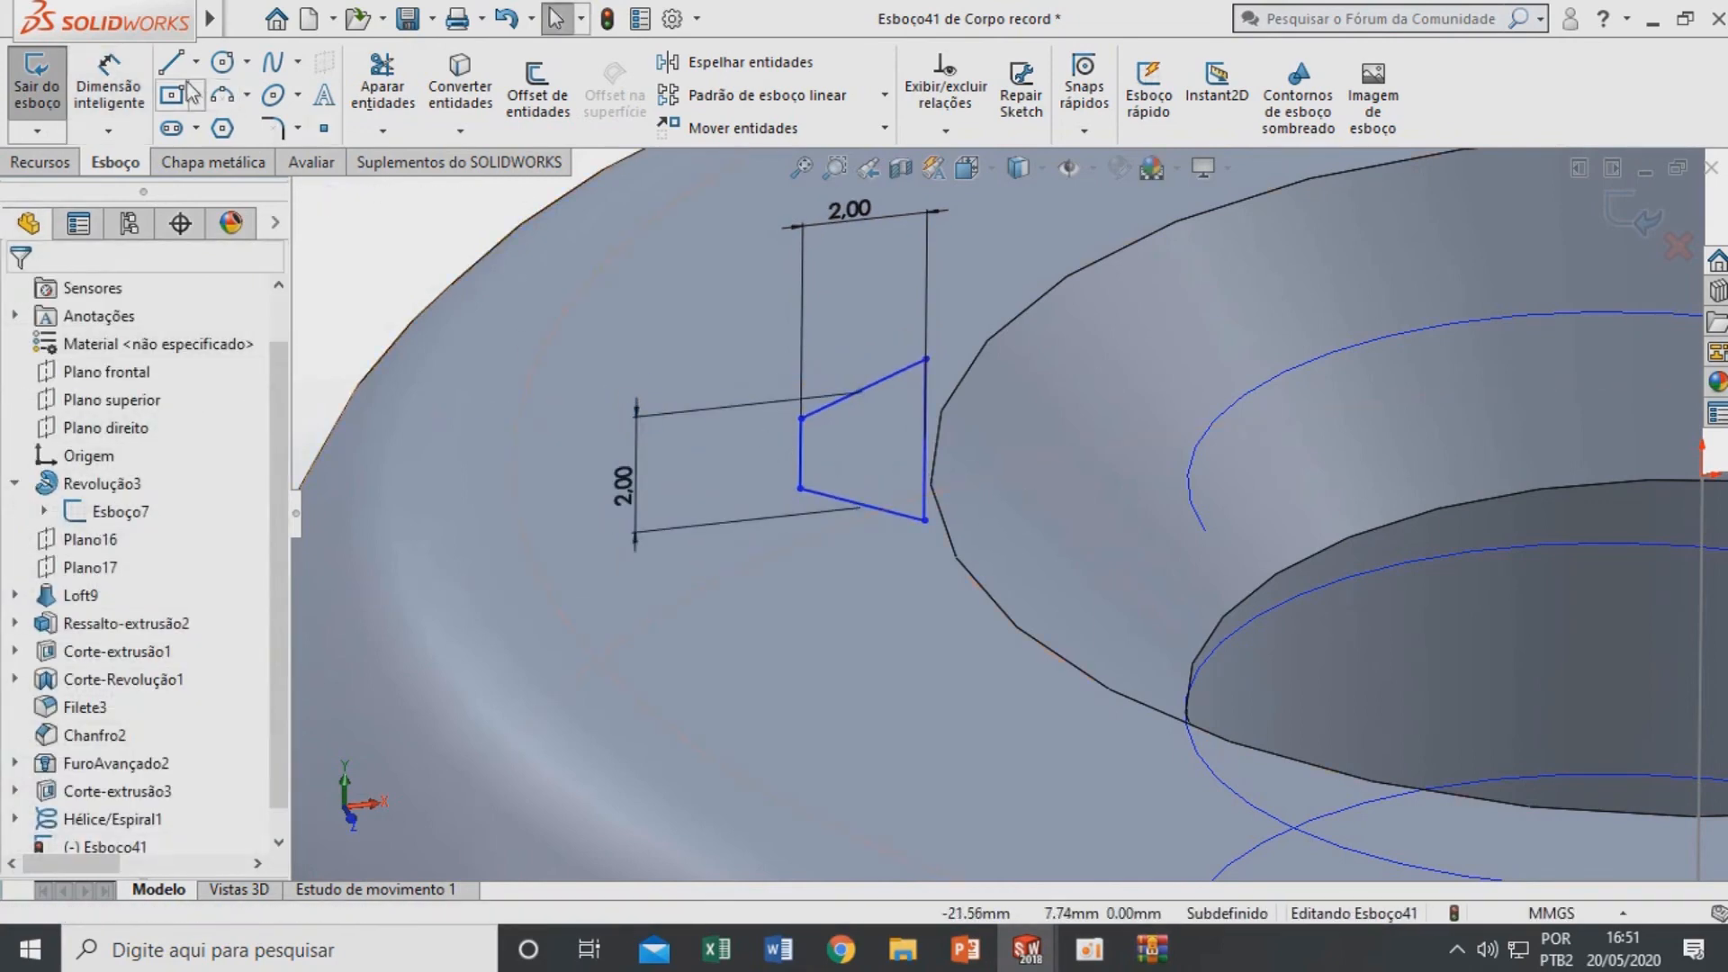
Dimension the angle between the trapezoid's two slanted sides as 30°
click(108, 87)
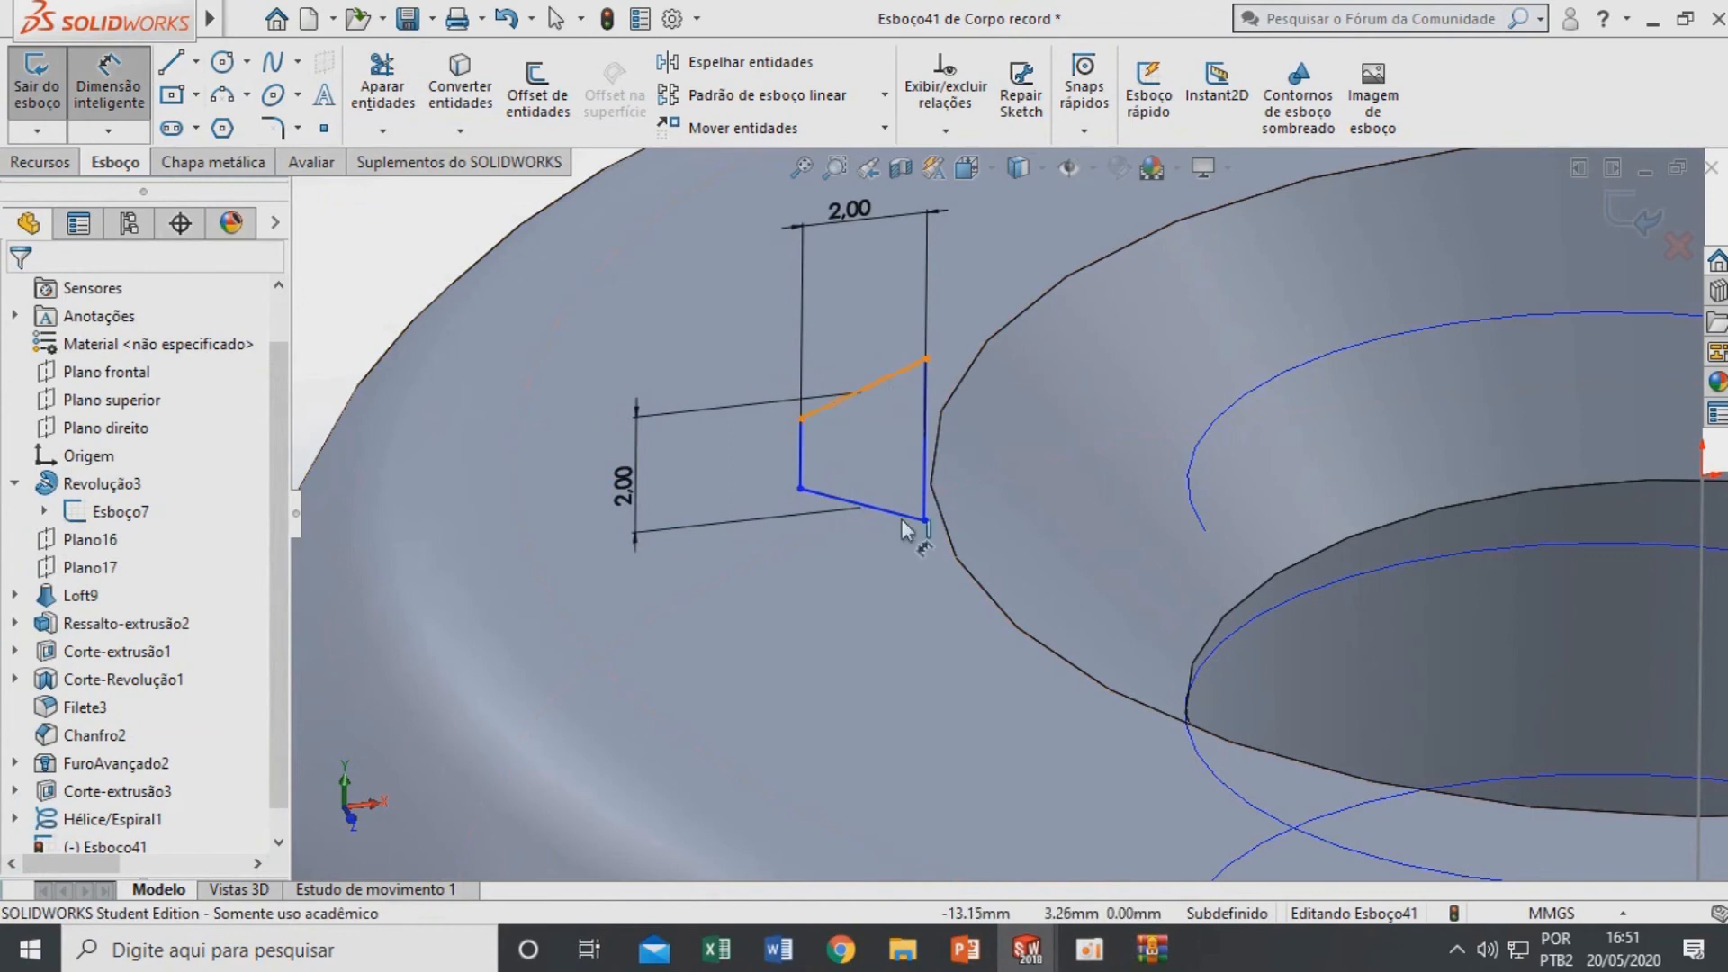
click(886, 378)
click(898, 514)
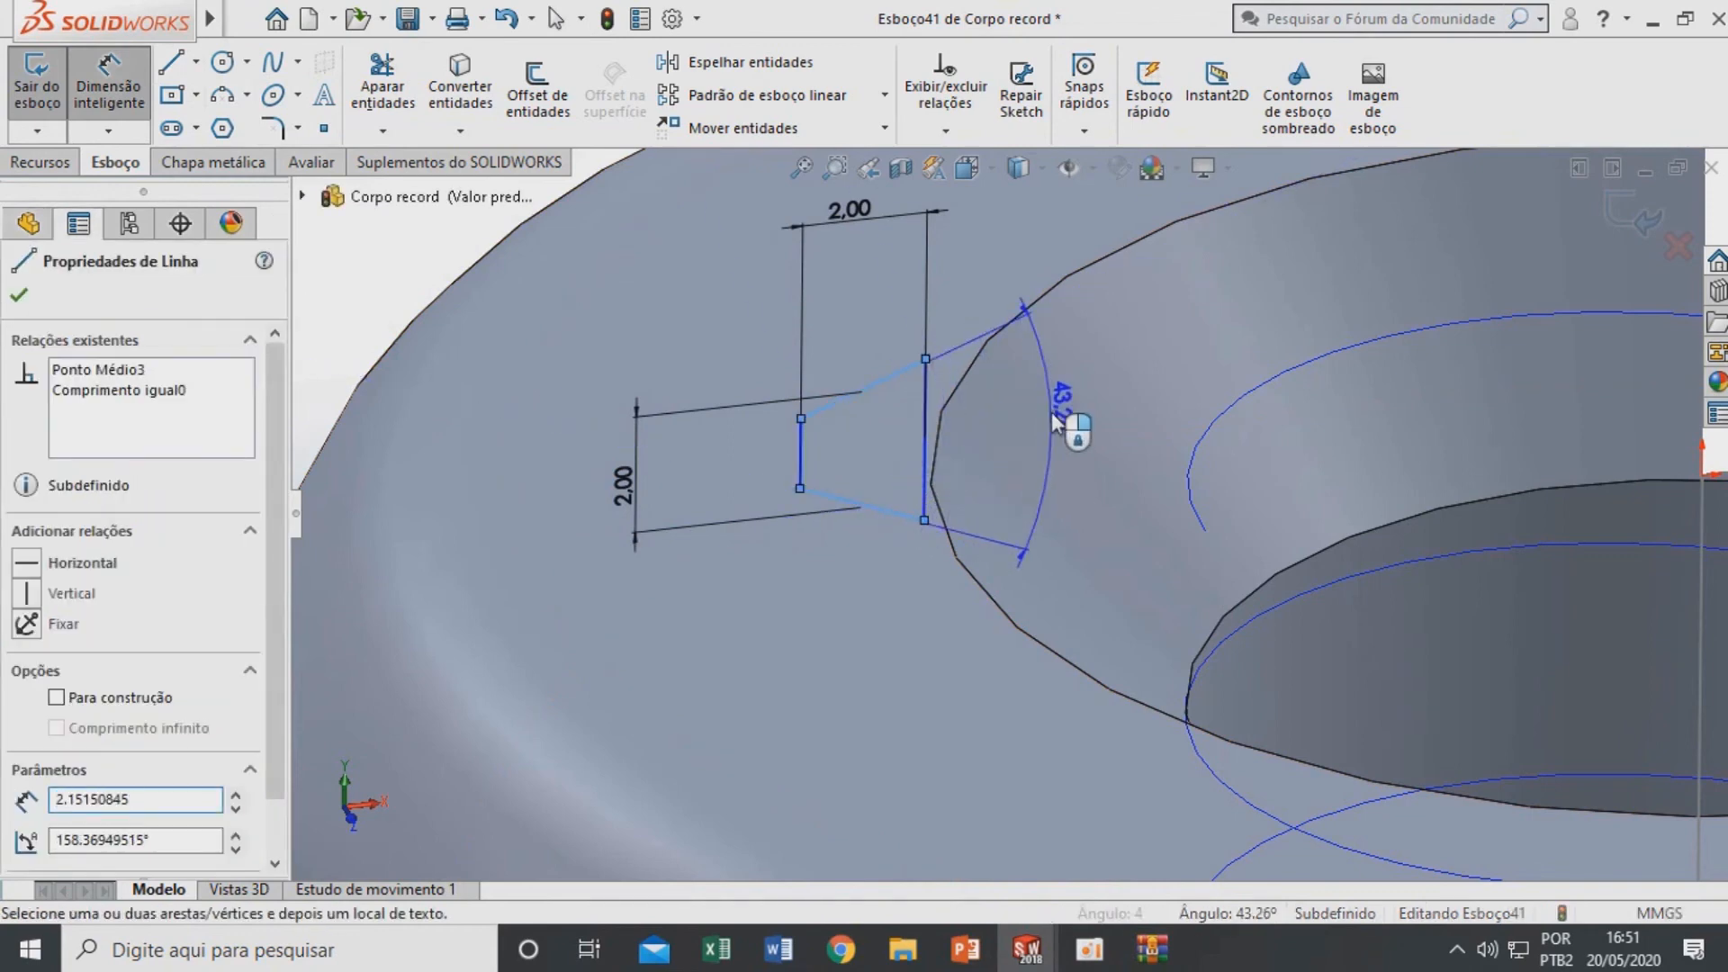
click(1055, 418)
text(30)
key(Return)
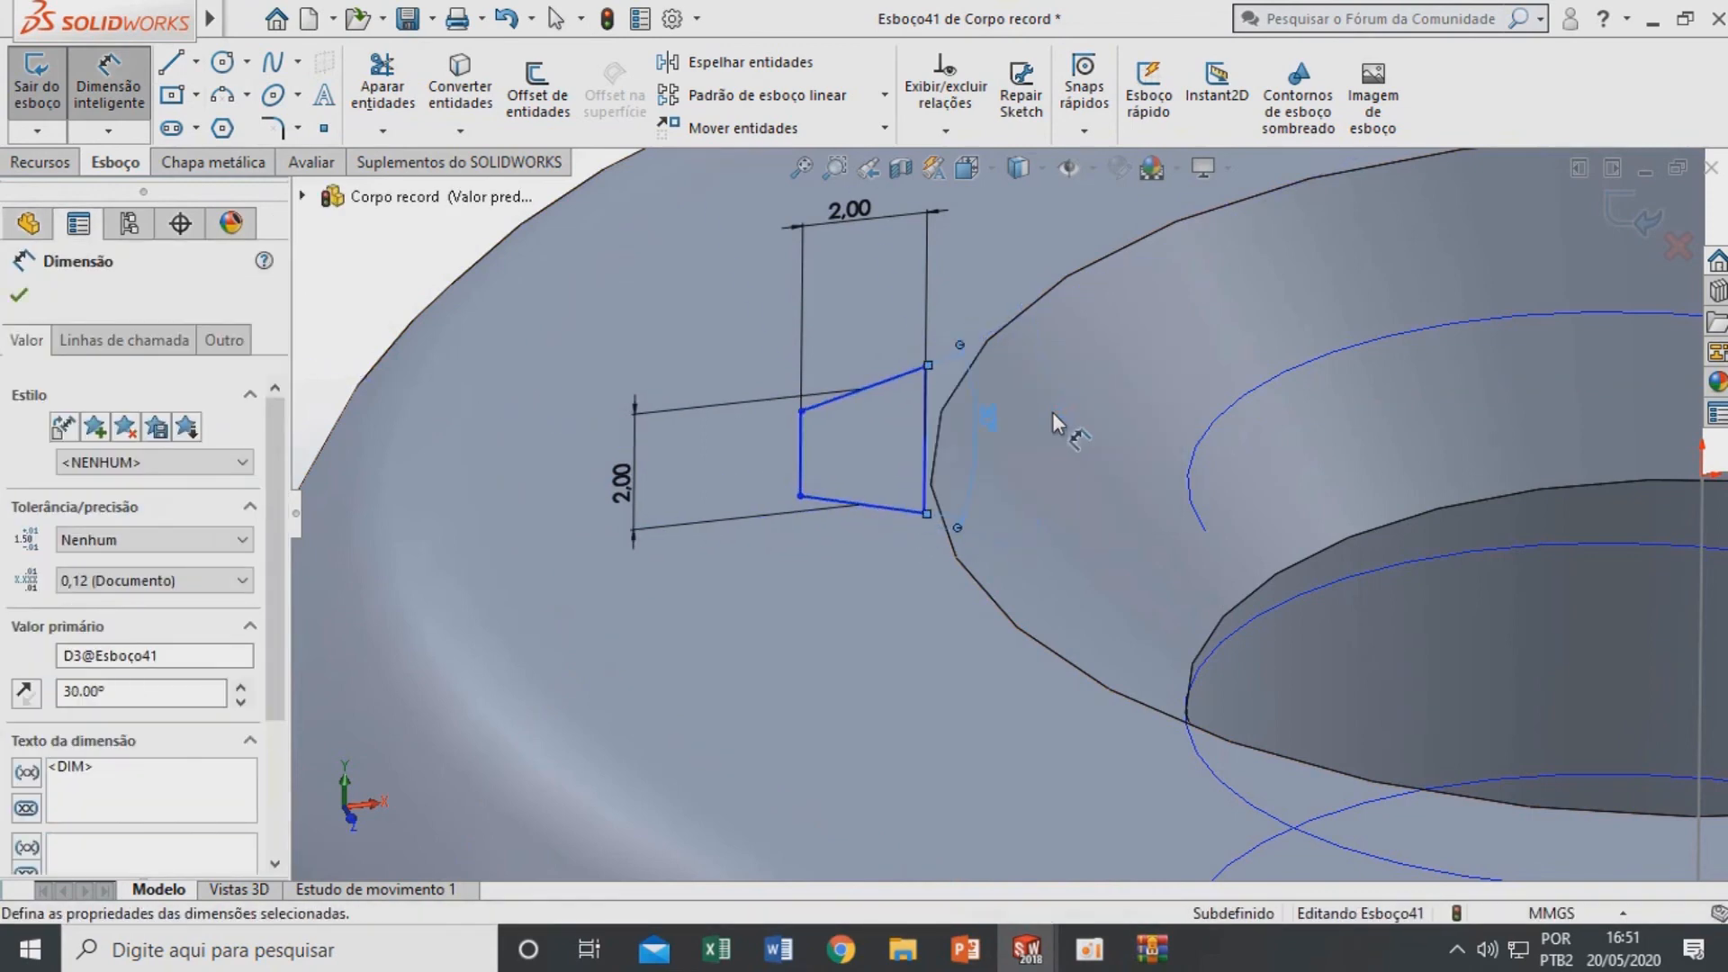
scroll(991, 525, up, 3)
key(Escape)
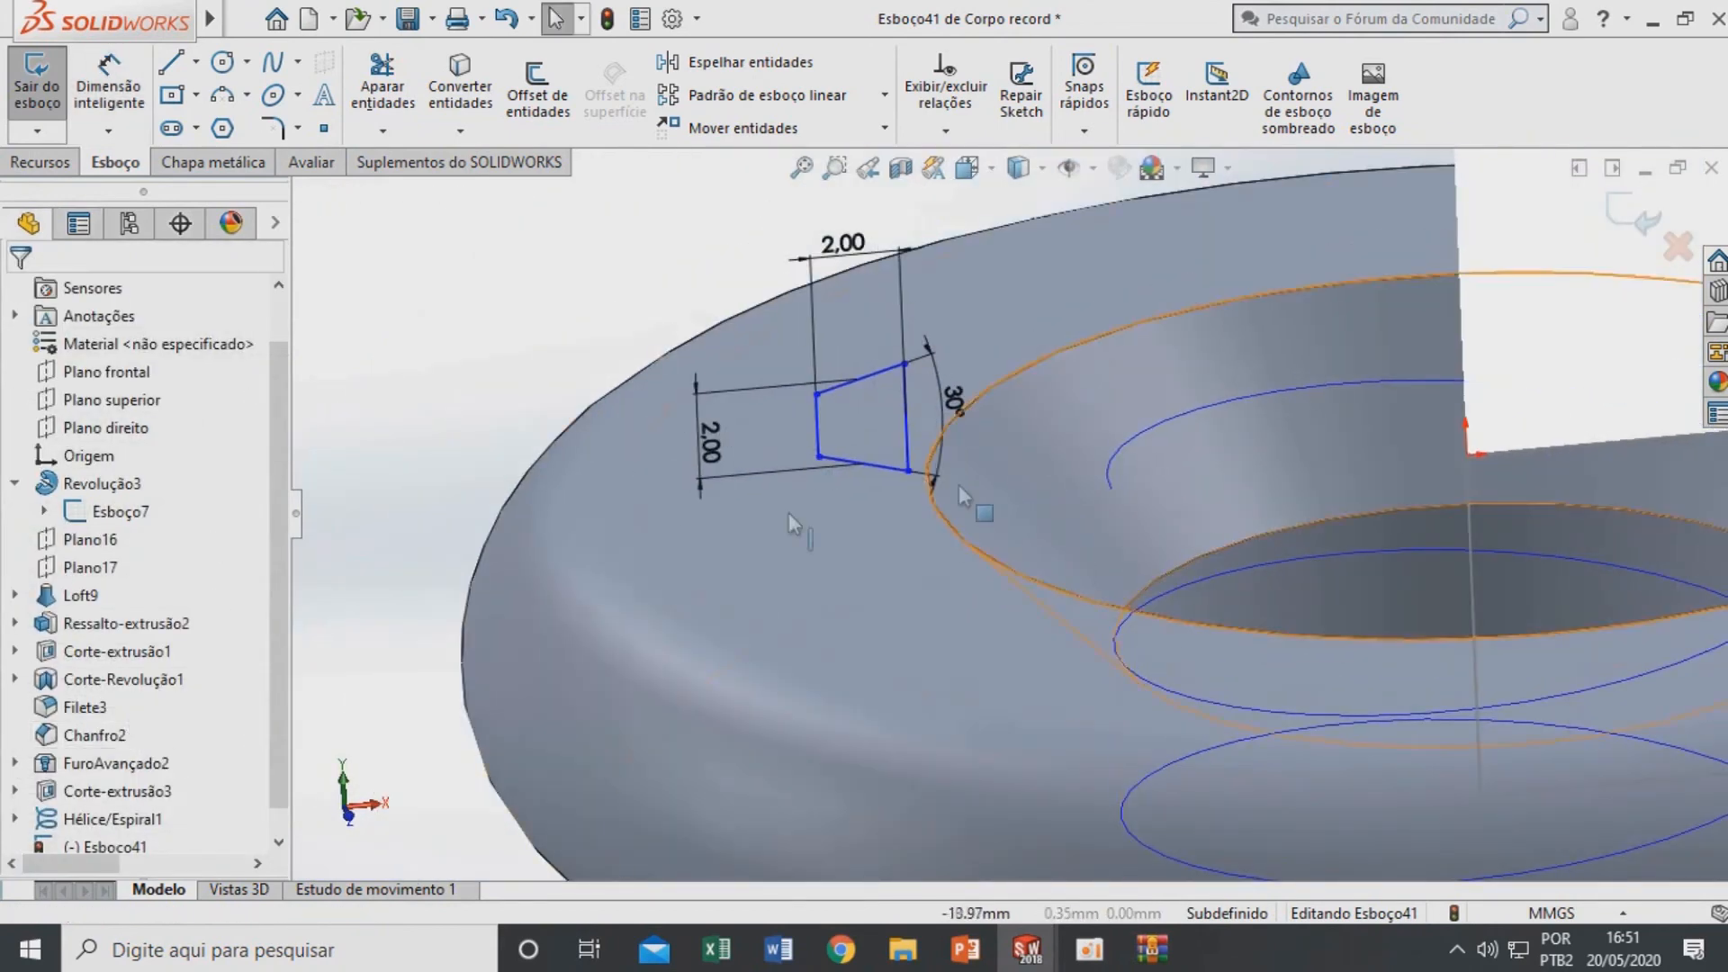
Show Esboço40, the base circle sketch of Hélice/Espiral1, while keeping the profile sketch open
scroll(100, 848, down, 1)
click(14, 791)
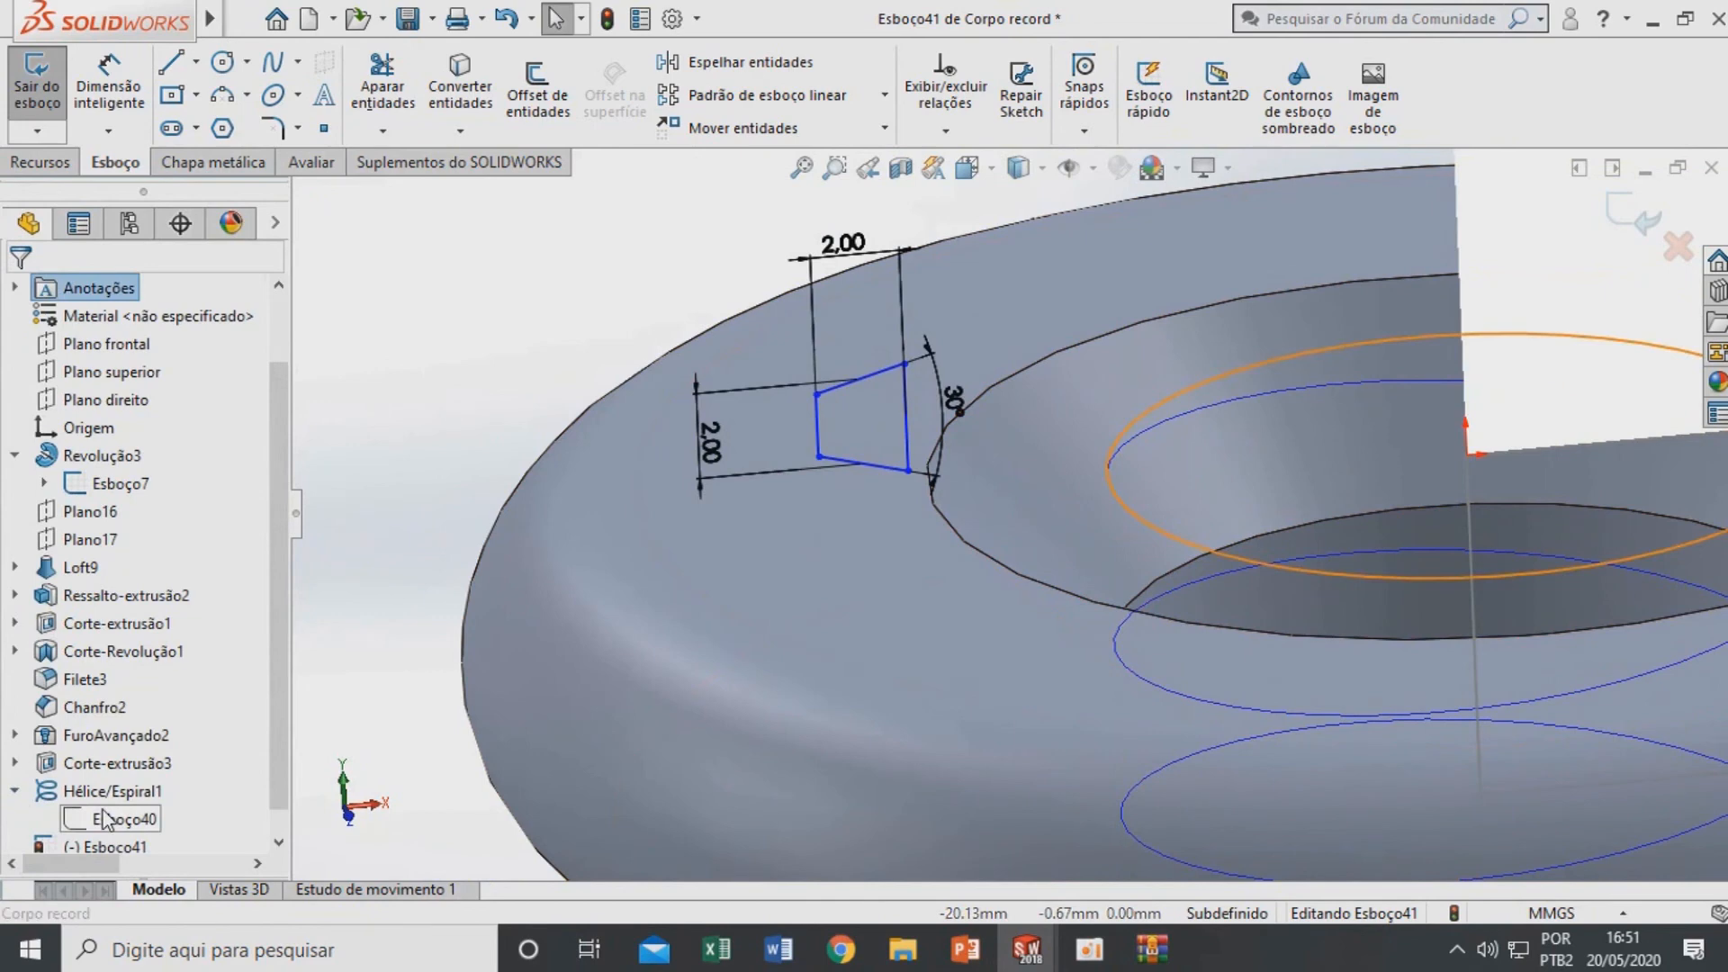
right_click(104, 812)
click(123, 619)
scroll(1035, 383, down, 1)
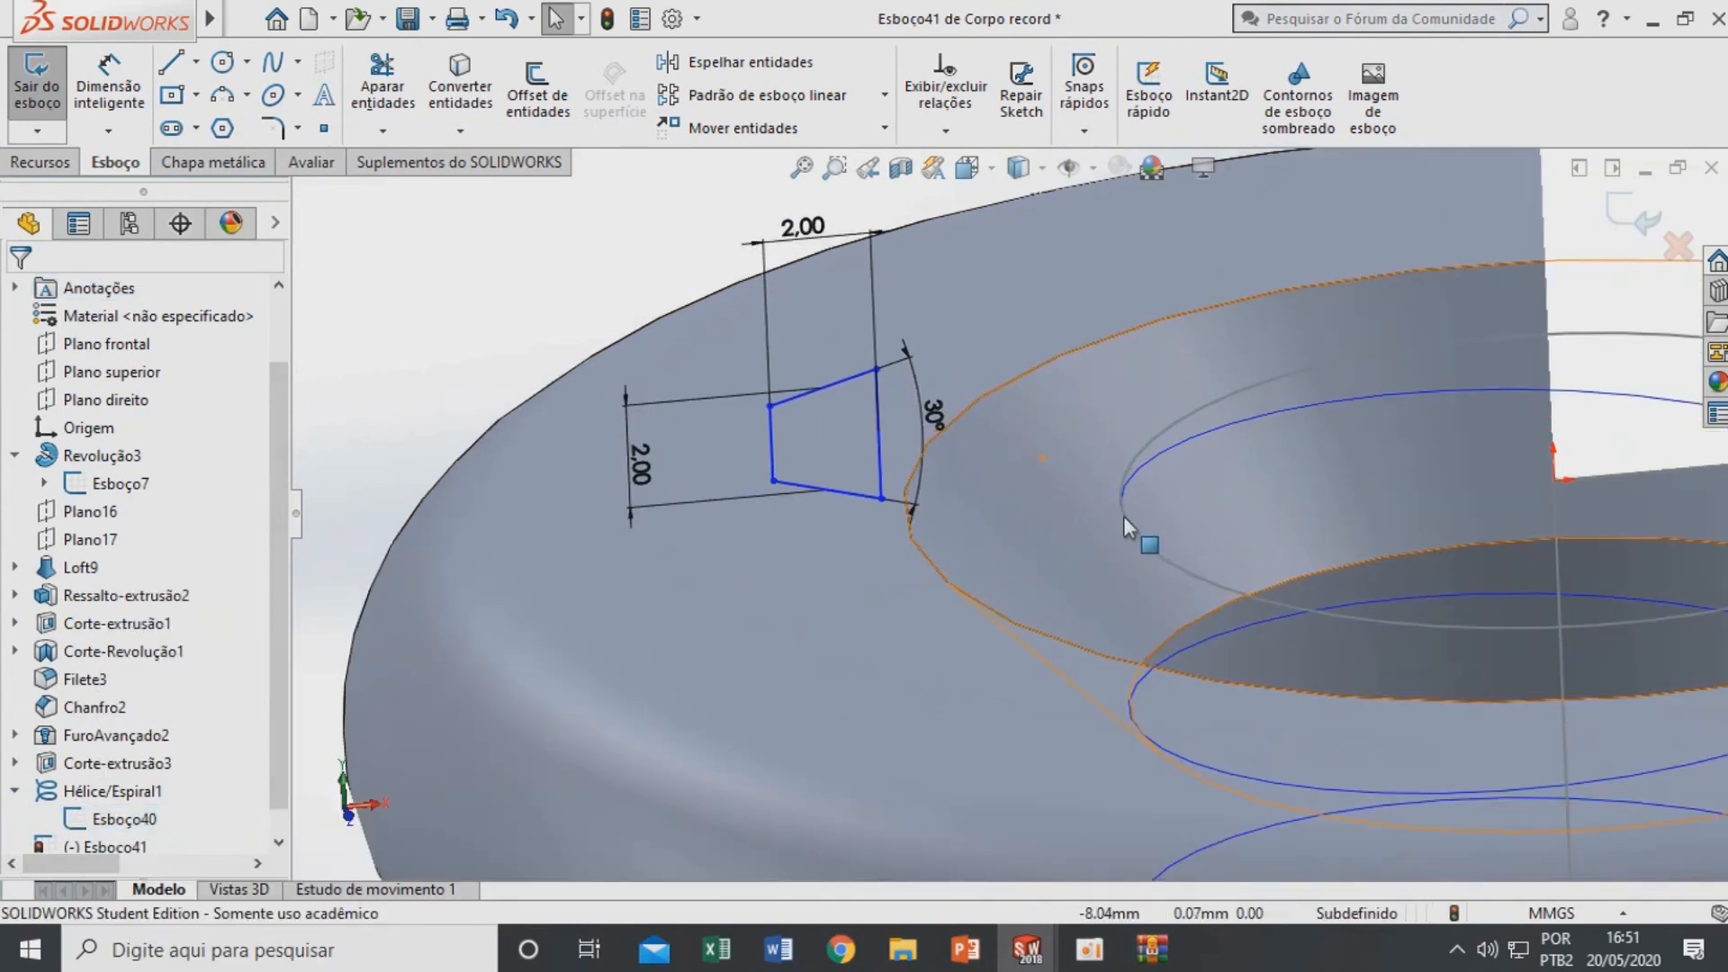
Add a Perfurar relation between the trapezoid's upper corner nearest the bore and the Esboço40 circle
scroll(1126, 525, up, 2)
scroll(1136, 519, down, 2)
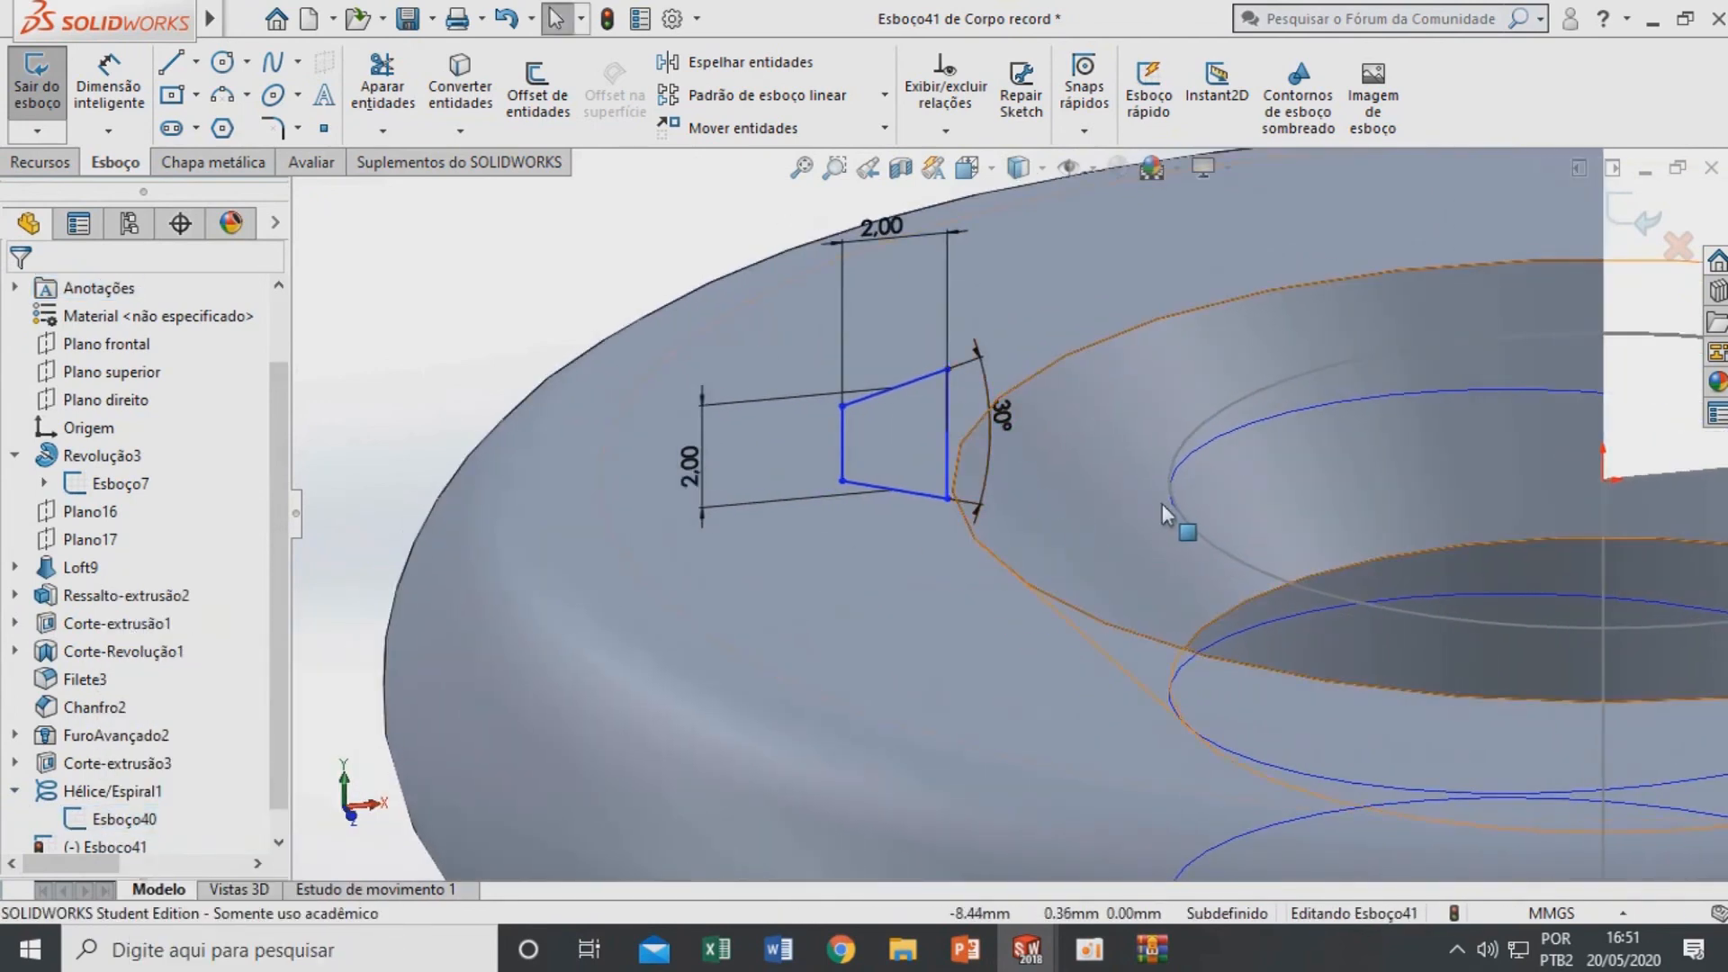
click(947, 369)
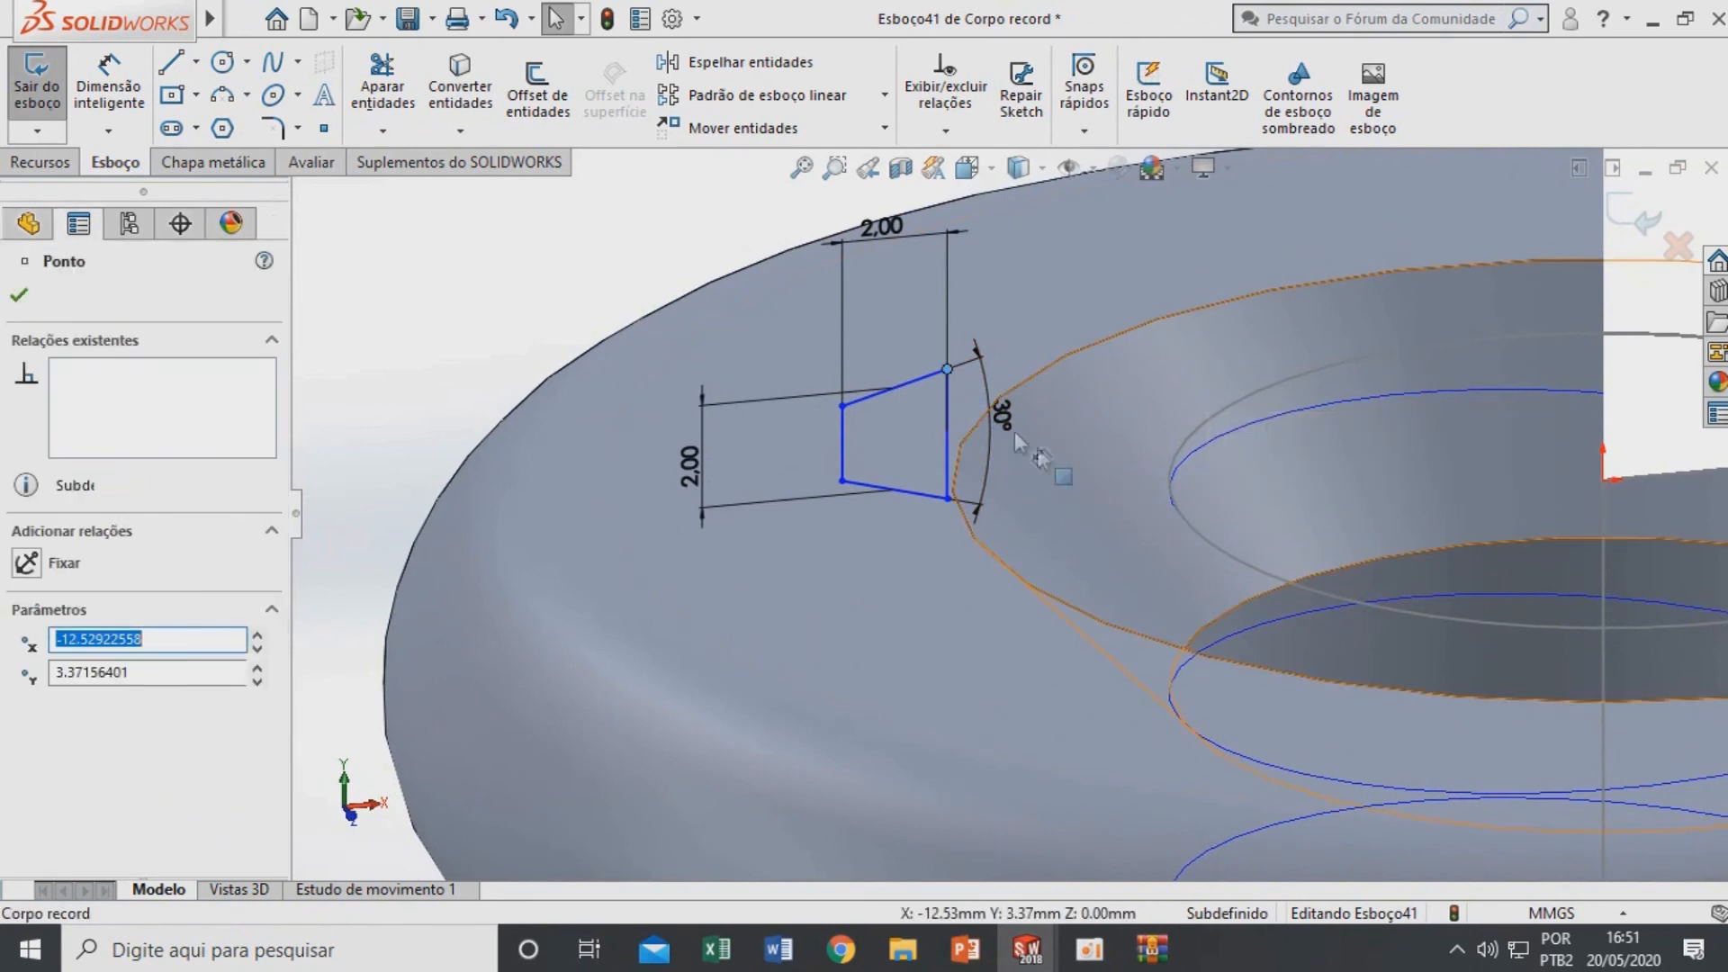
ctrl+click(1190, 518)
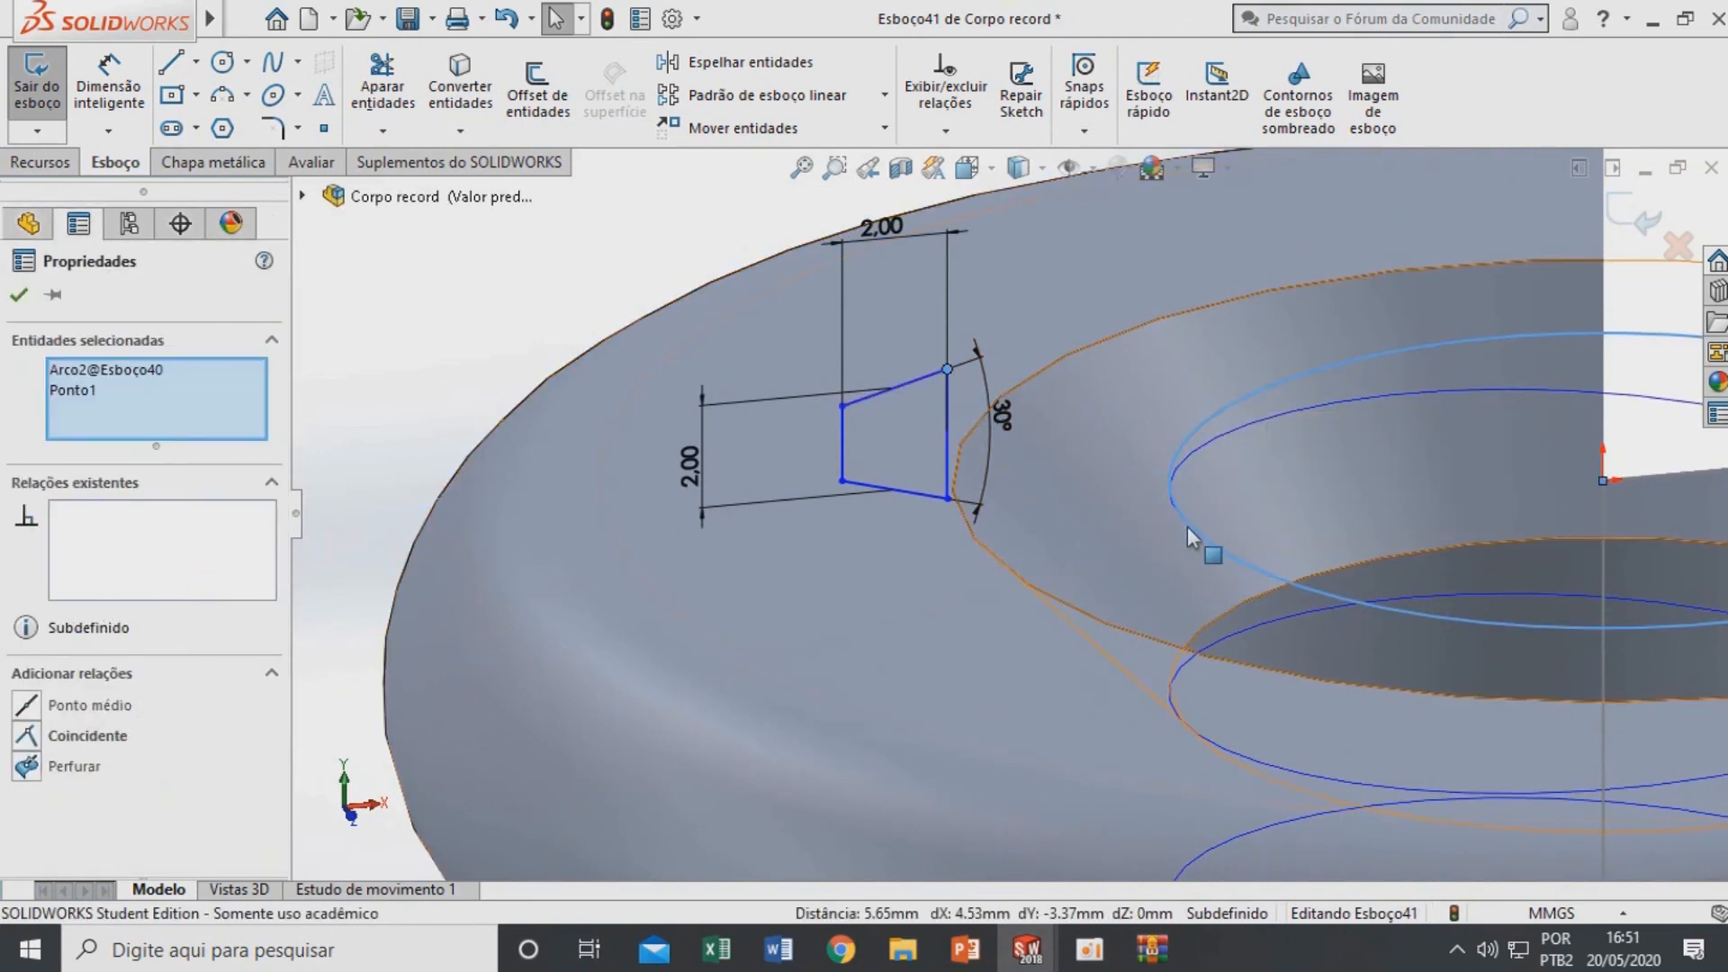
click(27, 767)
key(Escape)
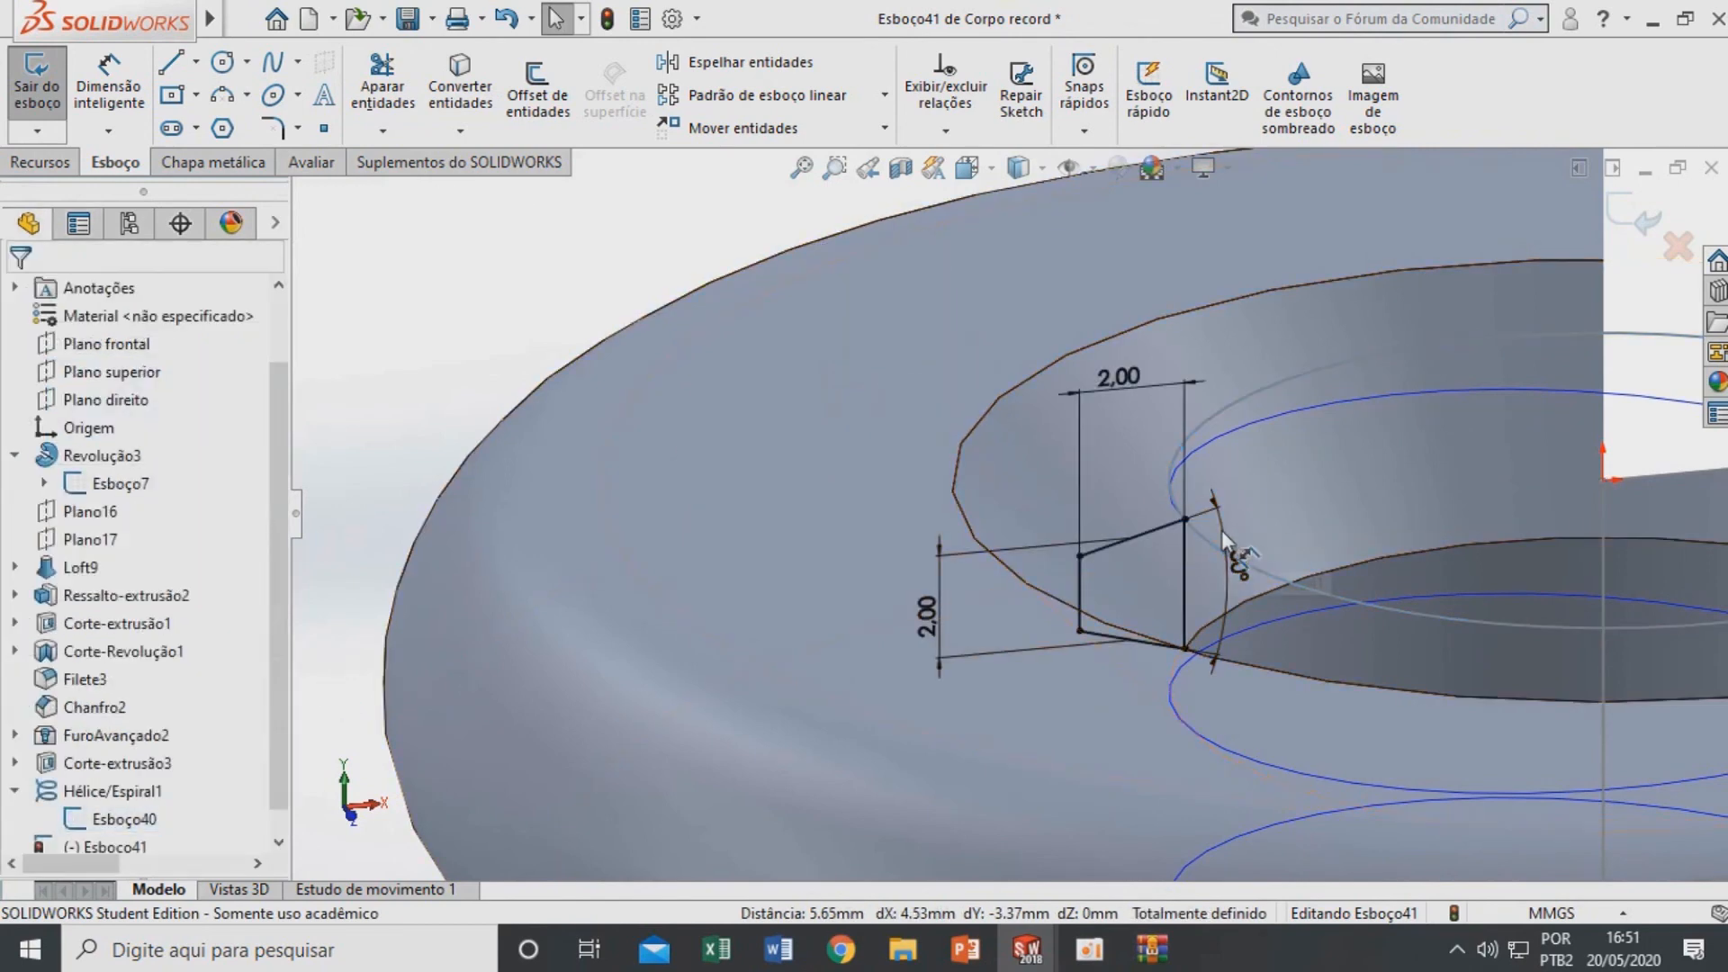
Check the thread profile against the helix in the front view and exit the sketch
middle_drag(1223, 531, 1215, 423)
key(ctrl+1)
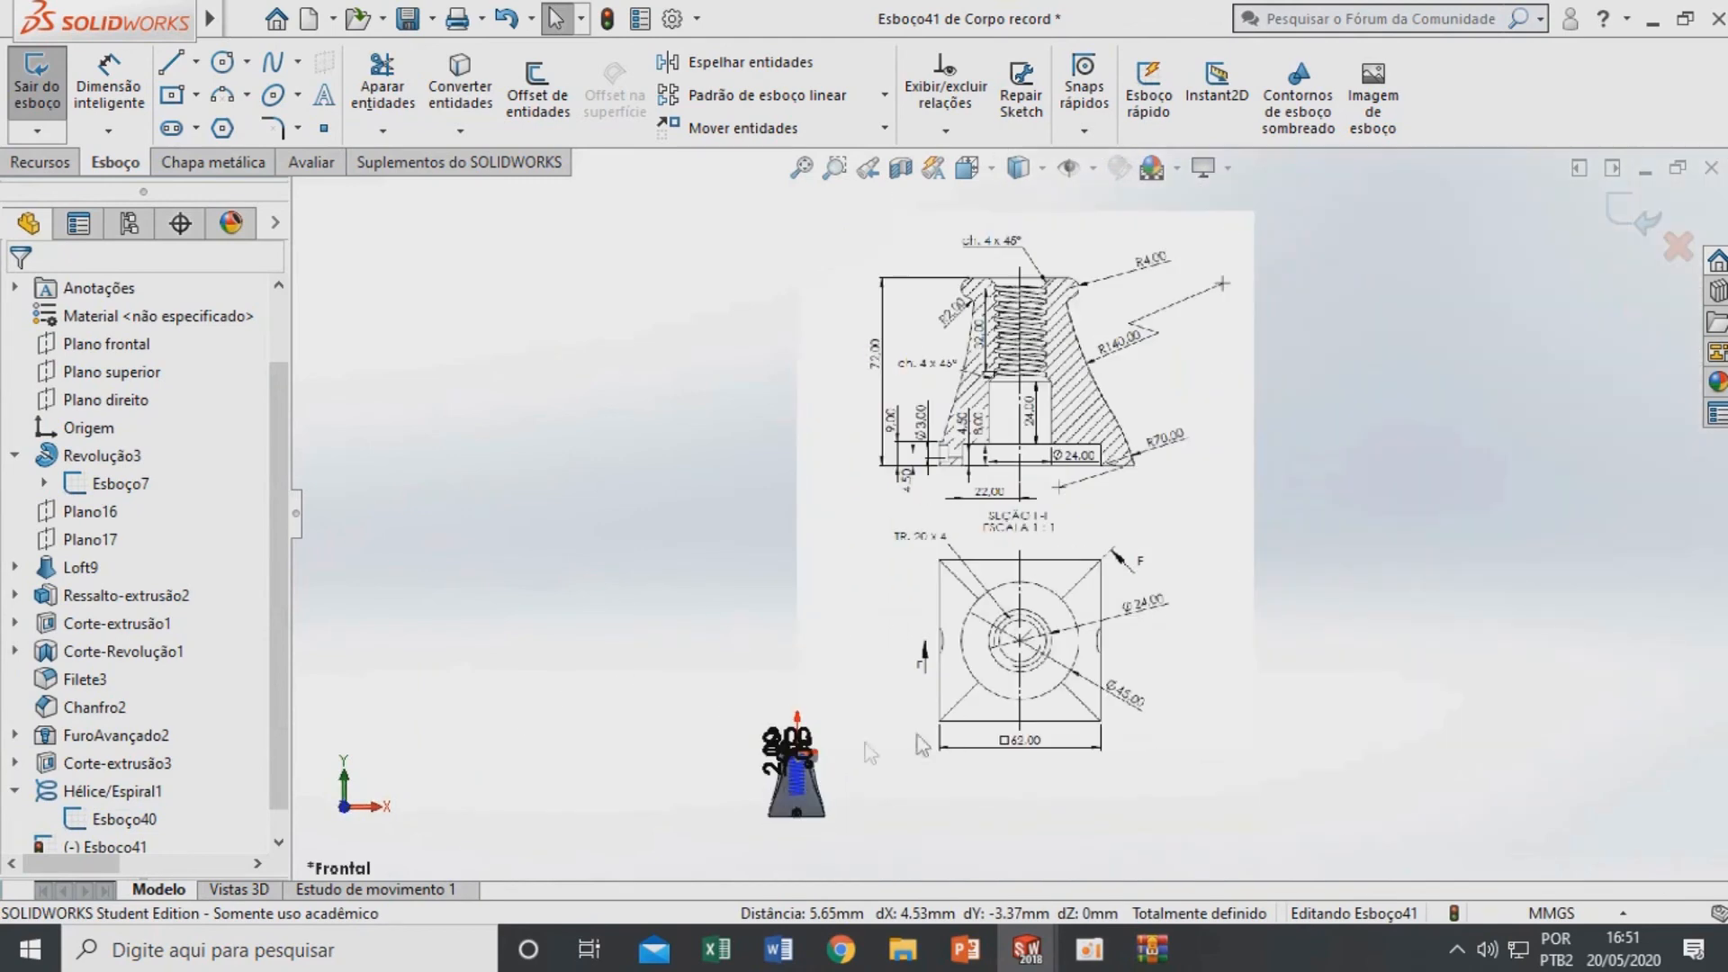
scroll(936, 576, down, 10)
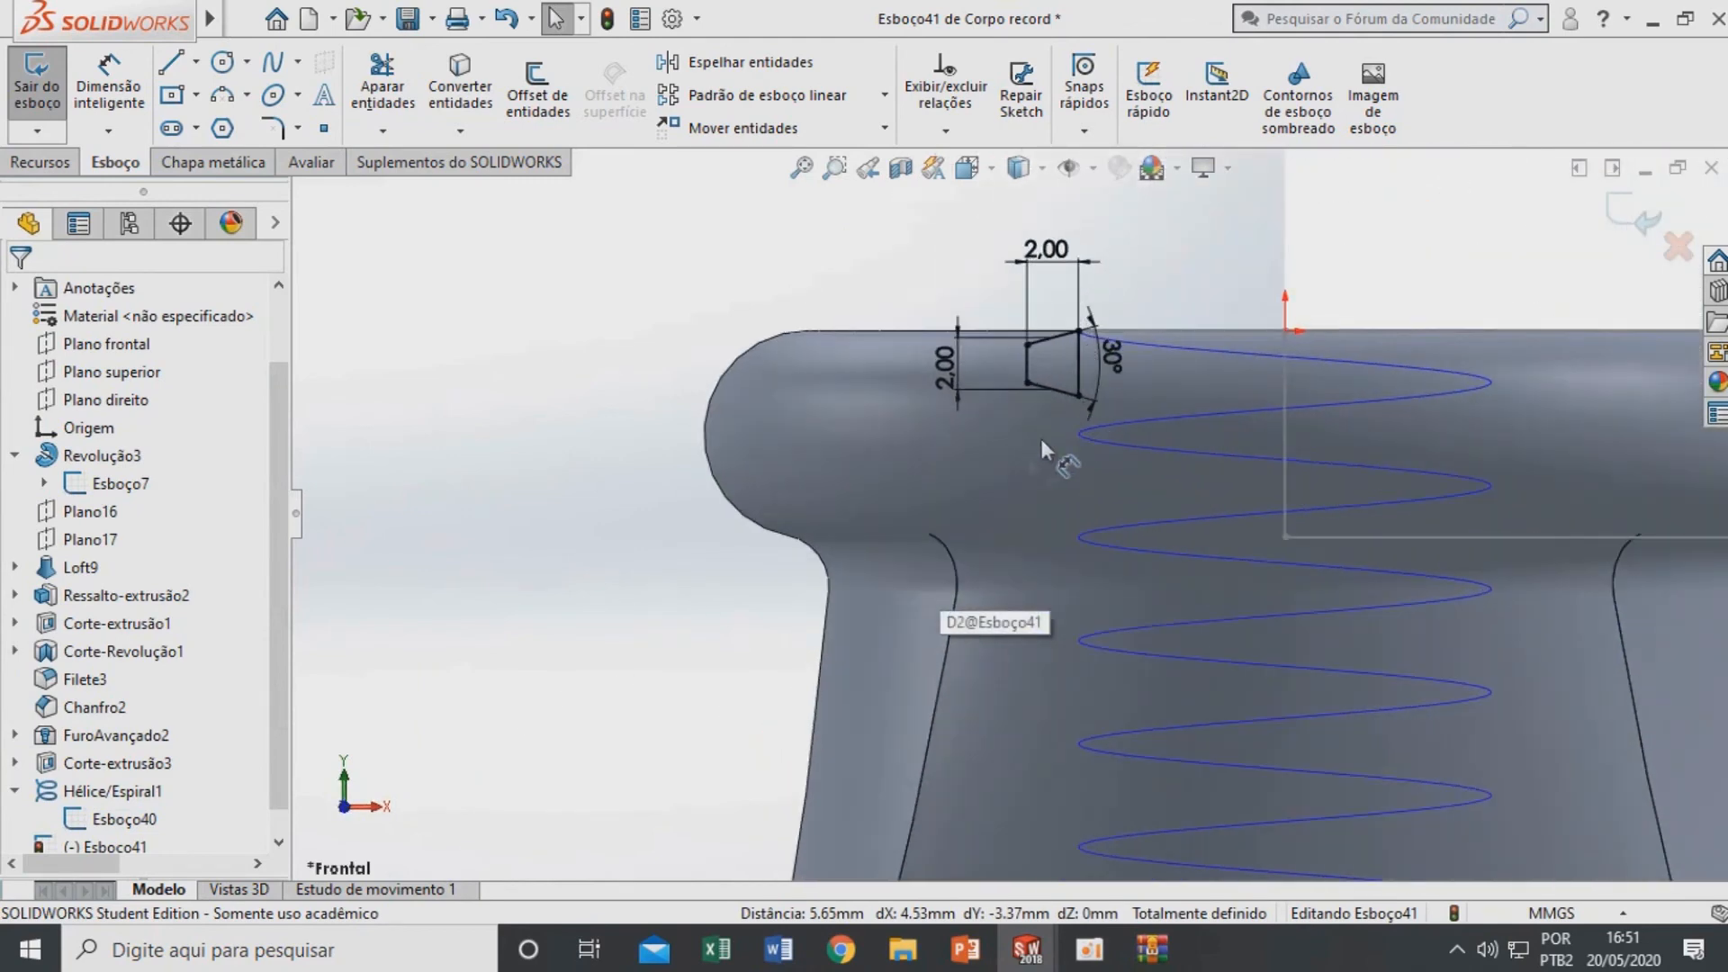
click(39, 164)
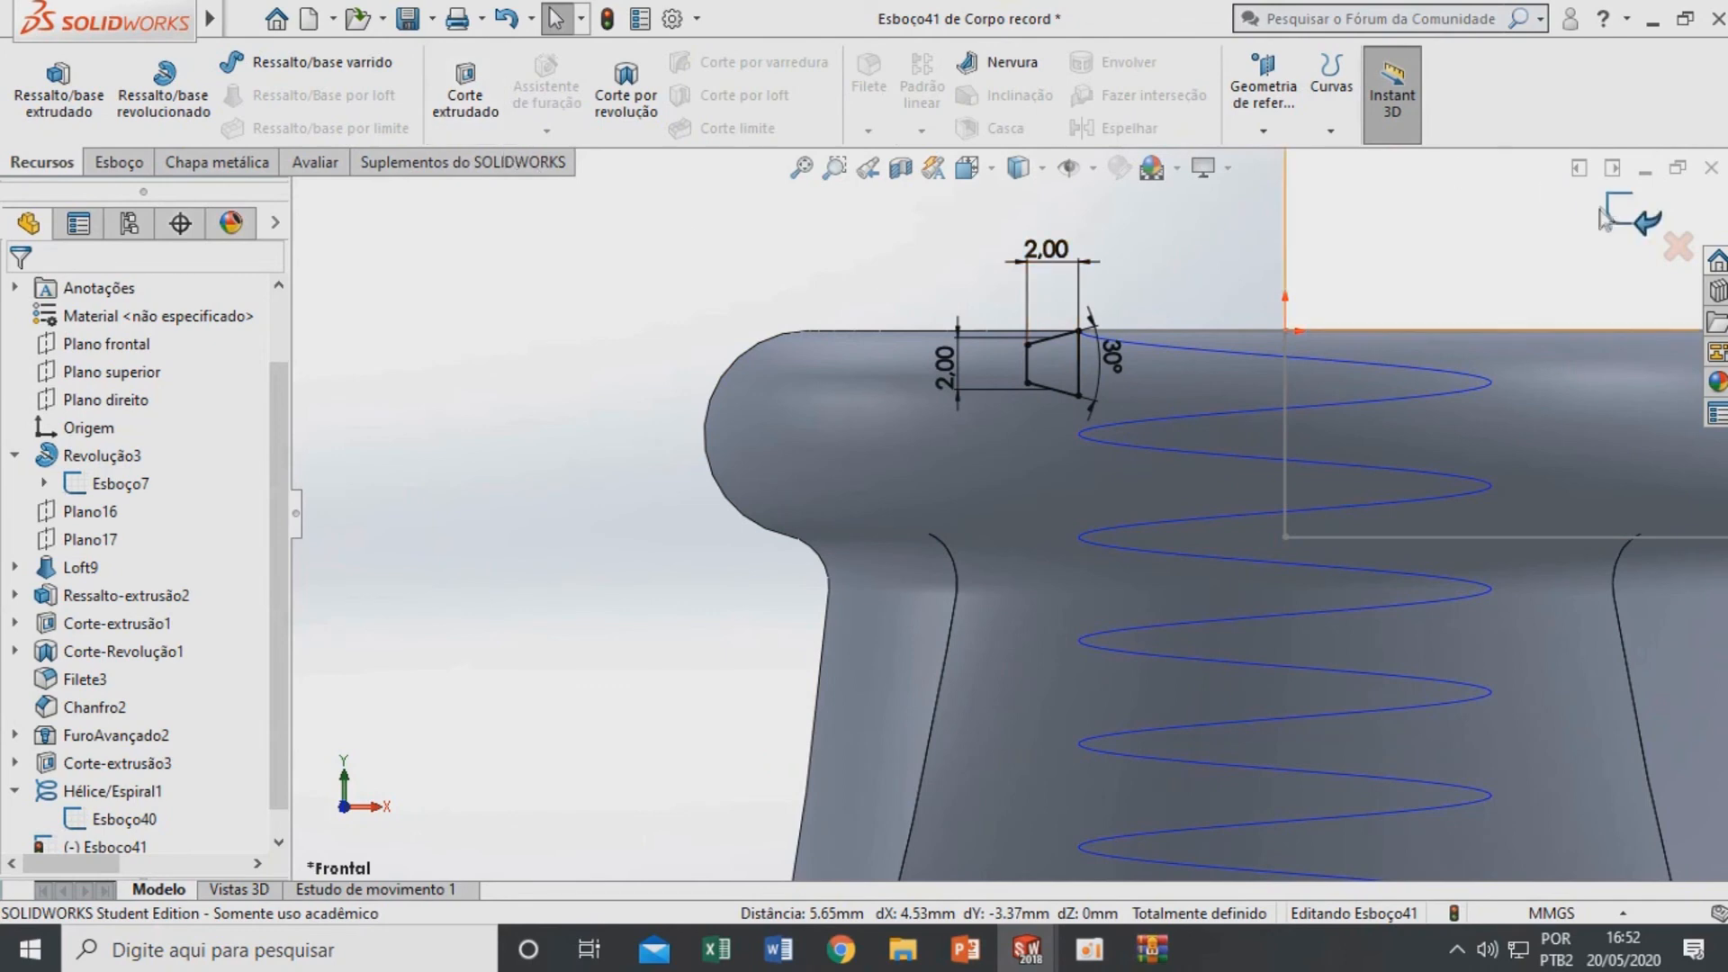
click(1624, 217)
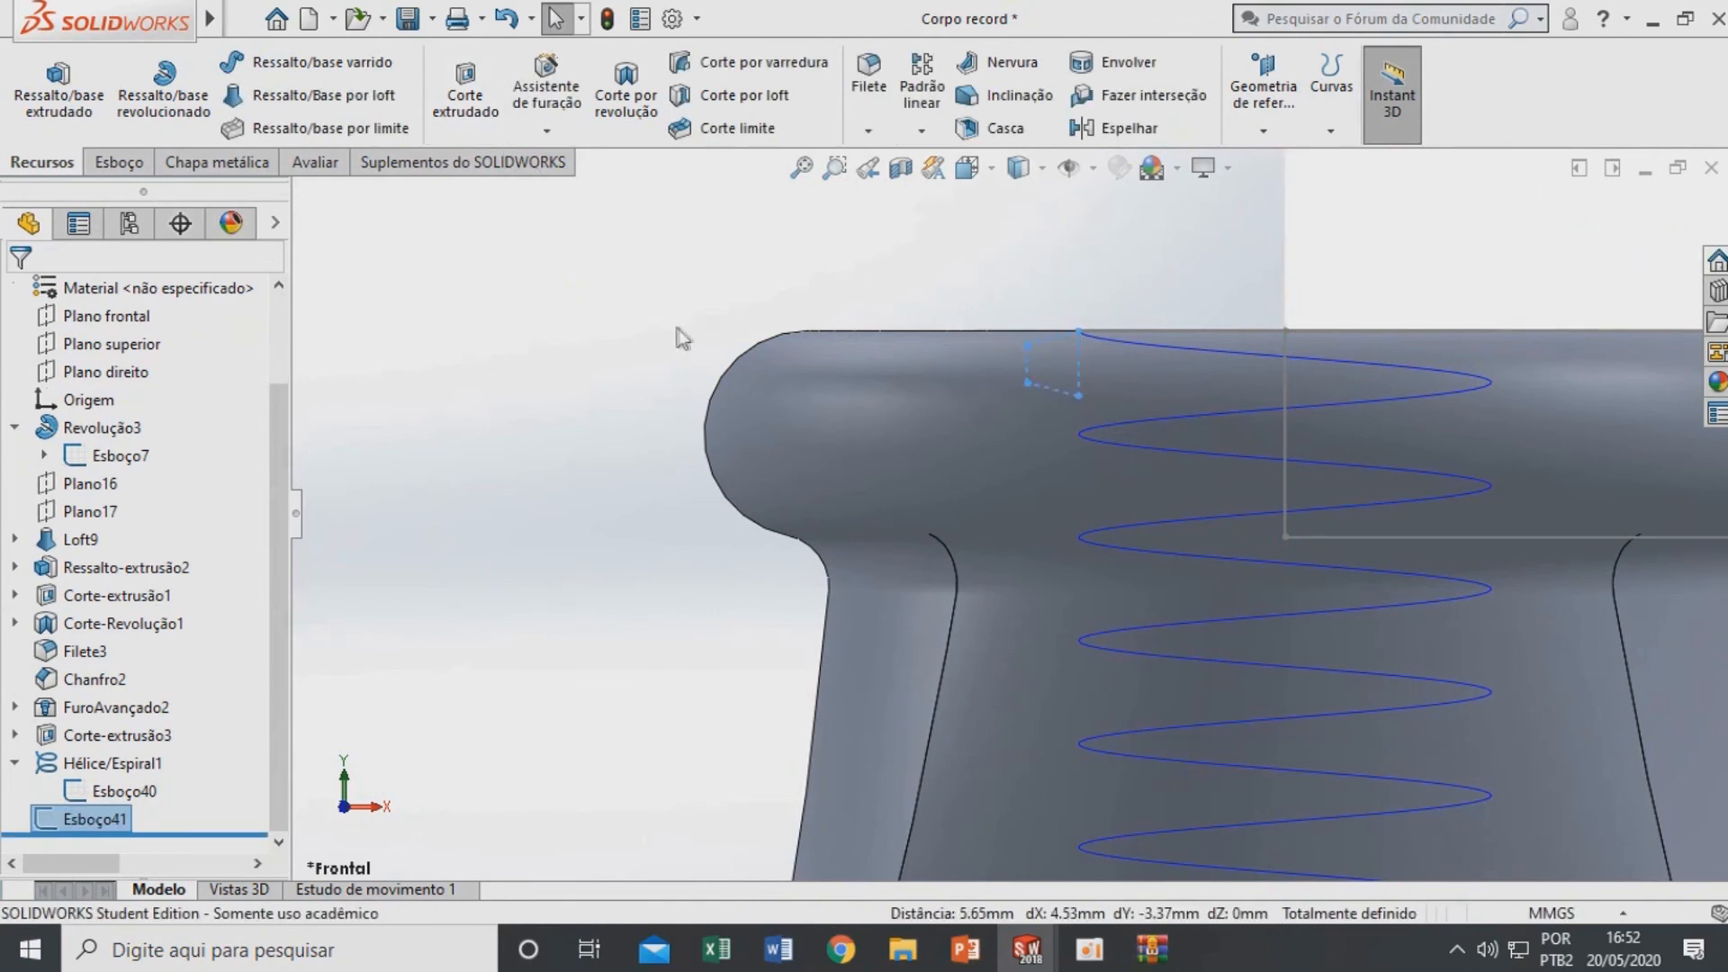
Cut the internal thread with Corte por varredura, sweeping the Esboço41 profile along the Hélice/Espiral1 path
click(747, 62)
middle_drag(894, 327, 986, 392)
scroll(945, 410, down, 2)
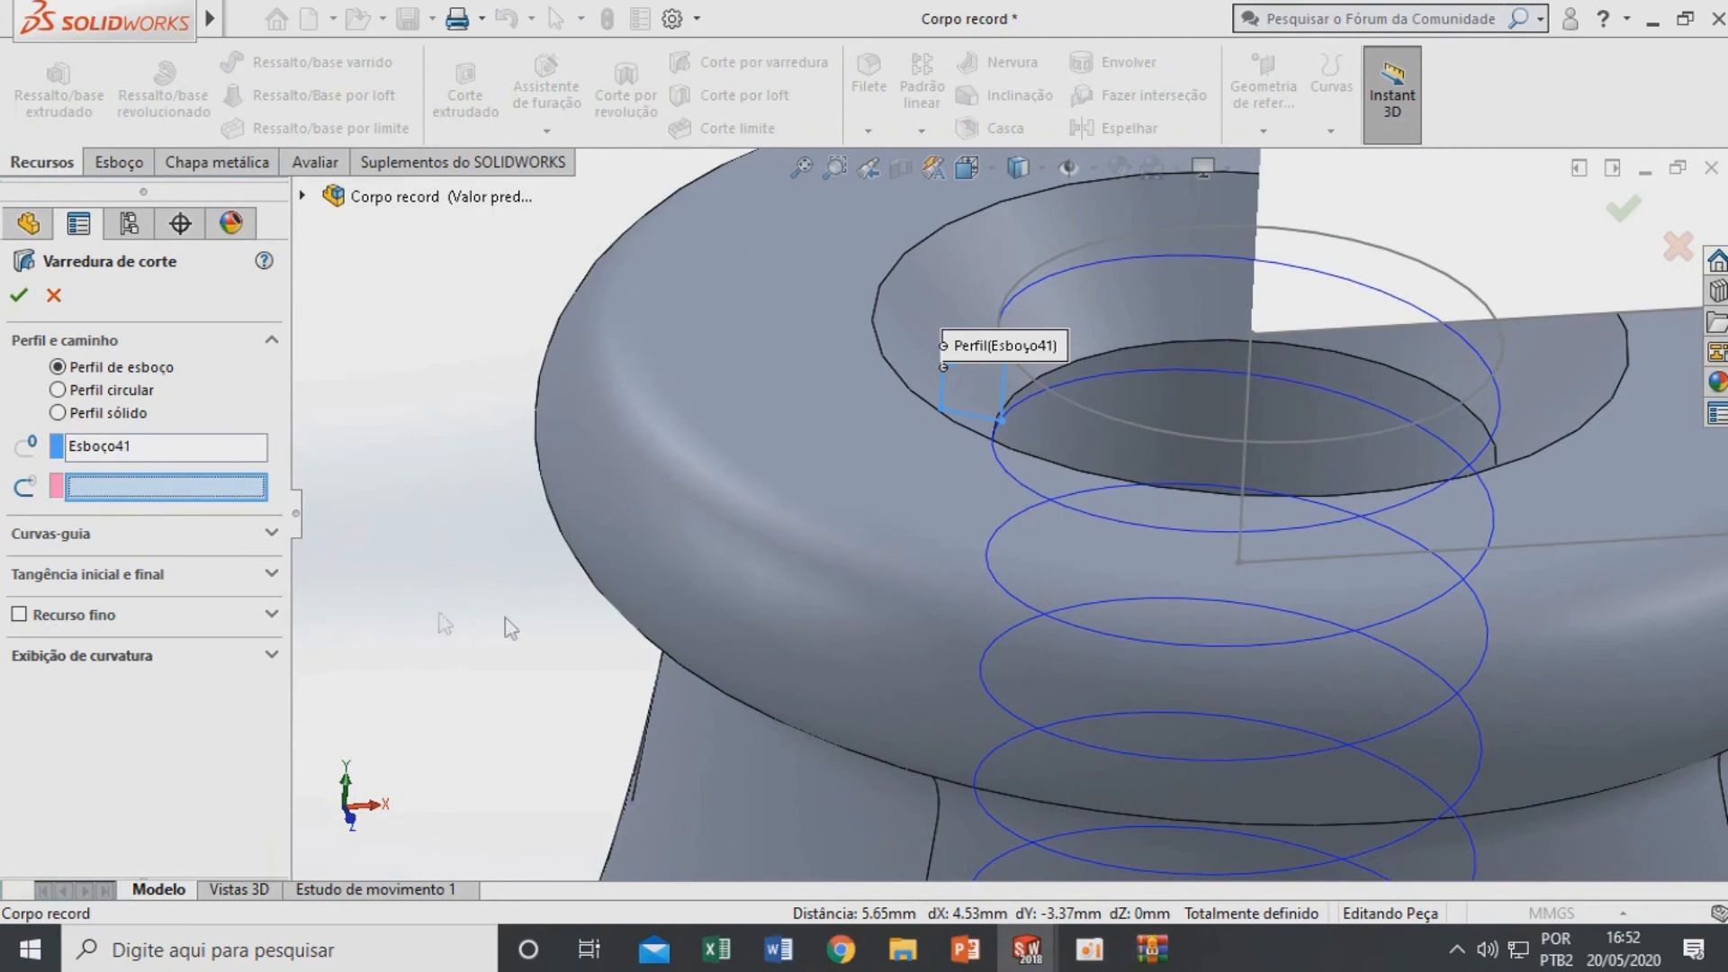
click(1115, 266)
scroll(1123, 294, up, 5)
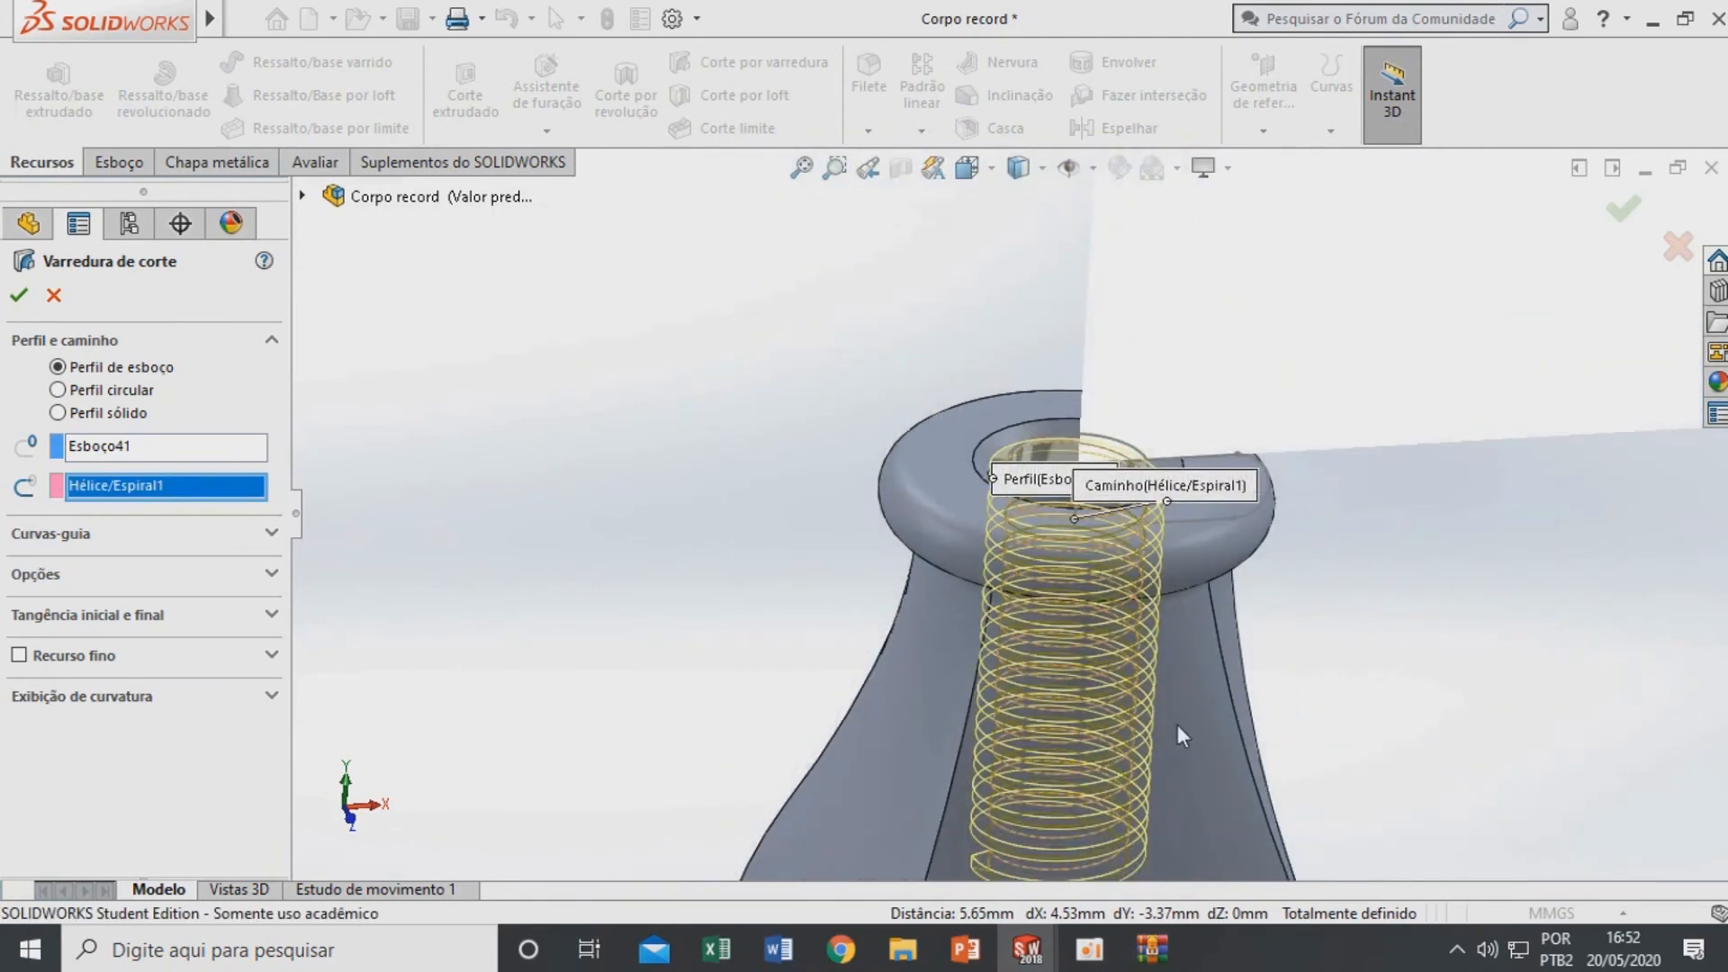
click(20, 297)
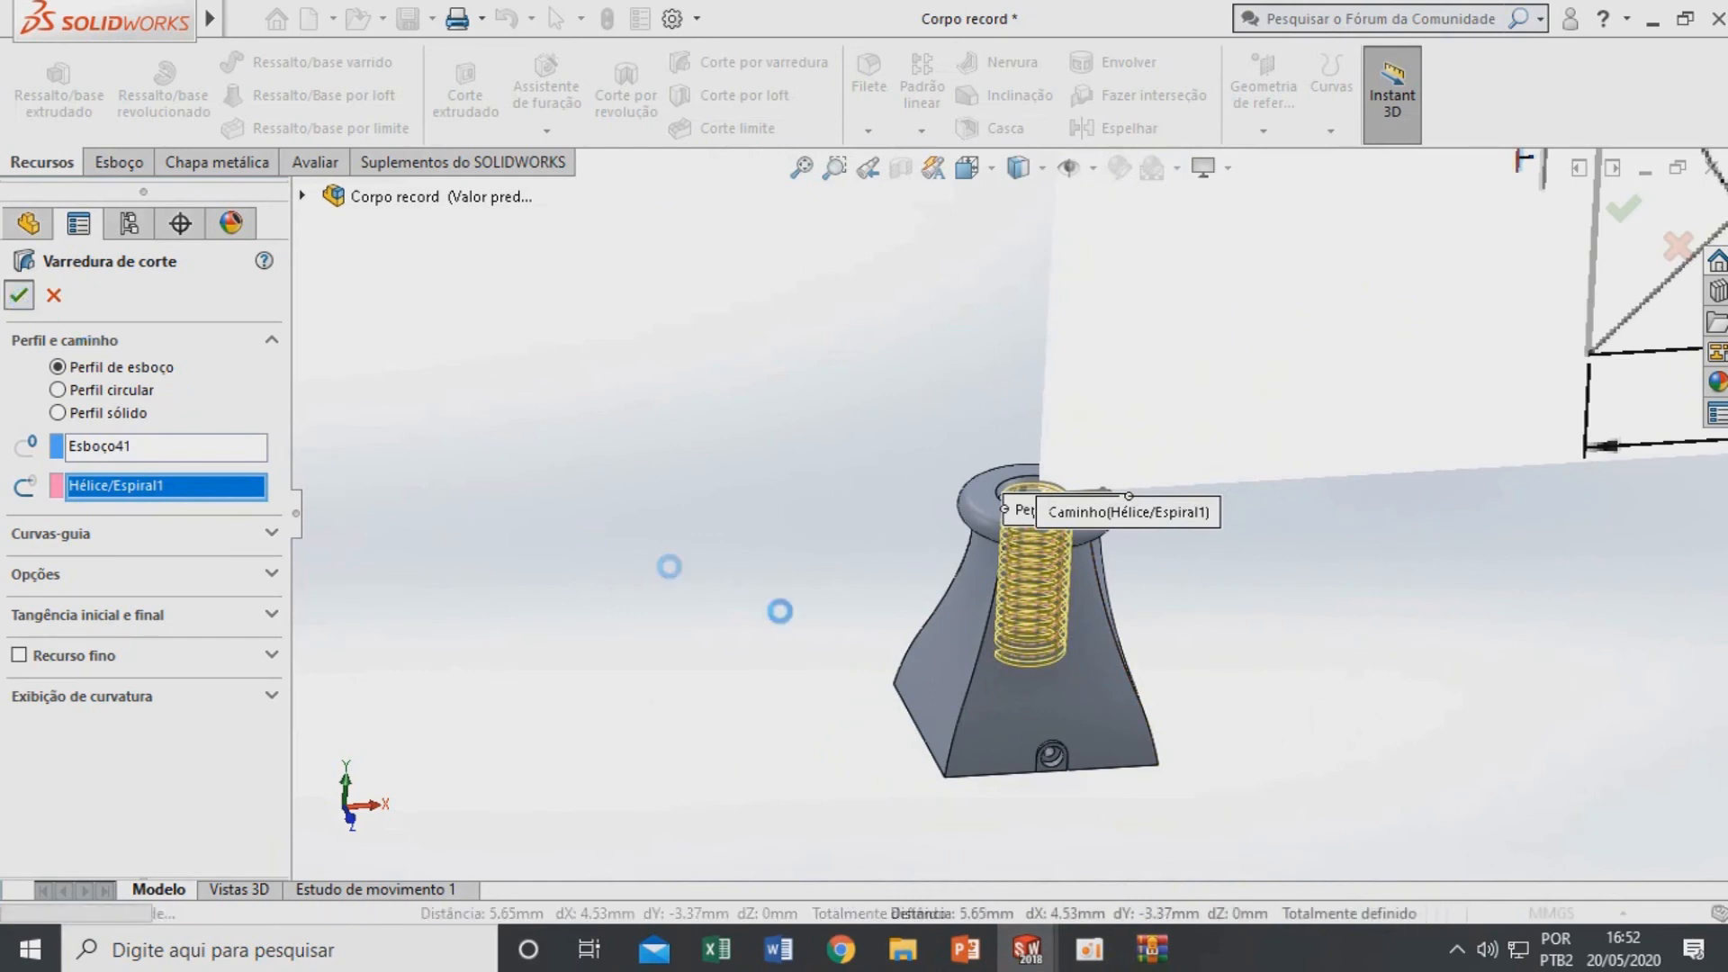
Look over the cut thread in the bore and hide the helix's base circle sketch Esboço40
middle_drag(1050, 623, 1028, 623)
scroll(1116, 484, down, 6)
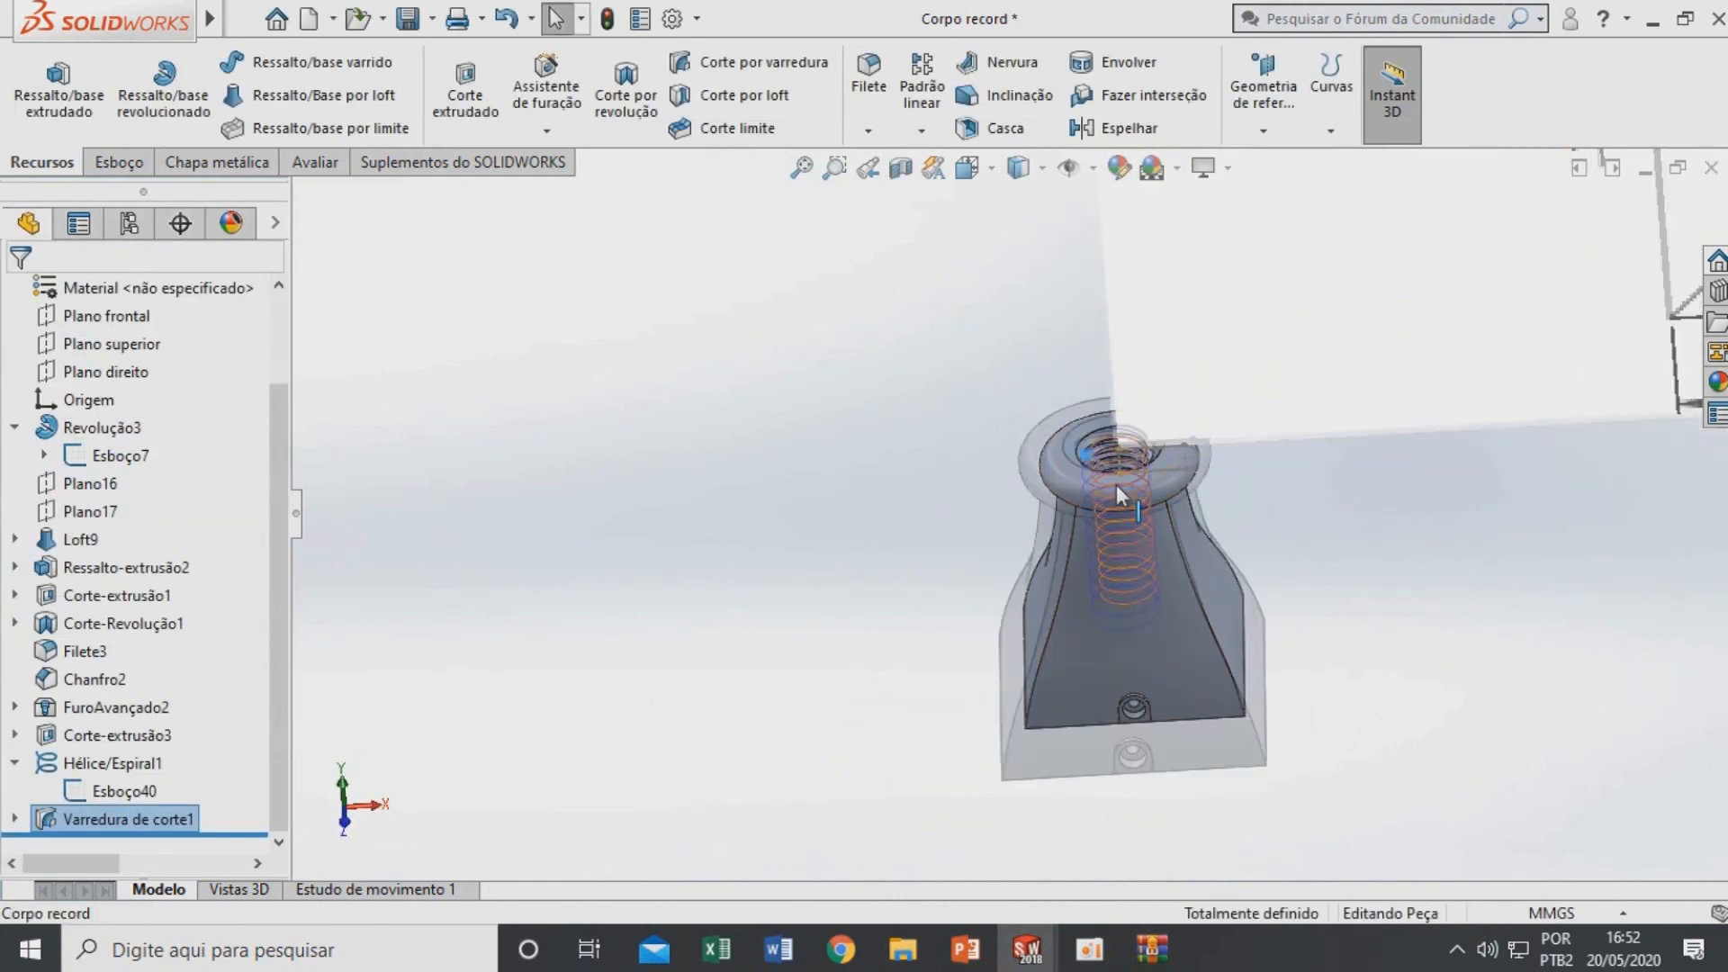
scroll(1091, 461, down, 3)
key(Escape)
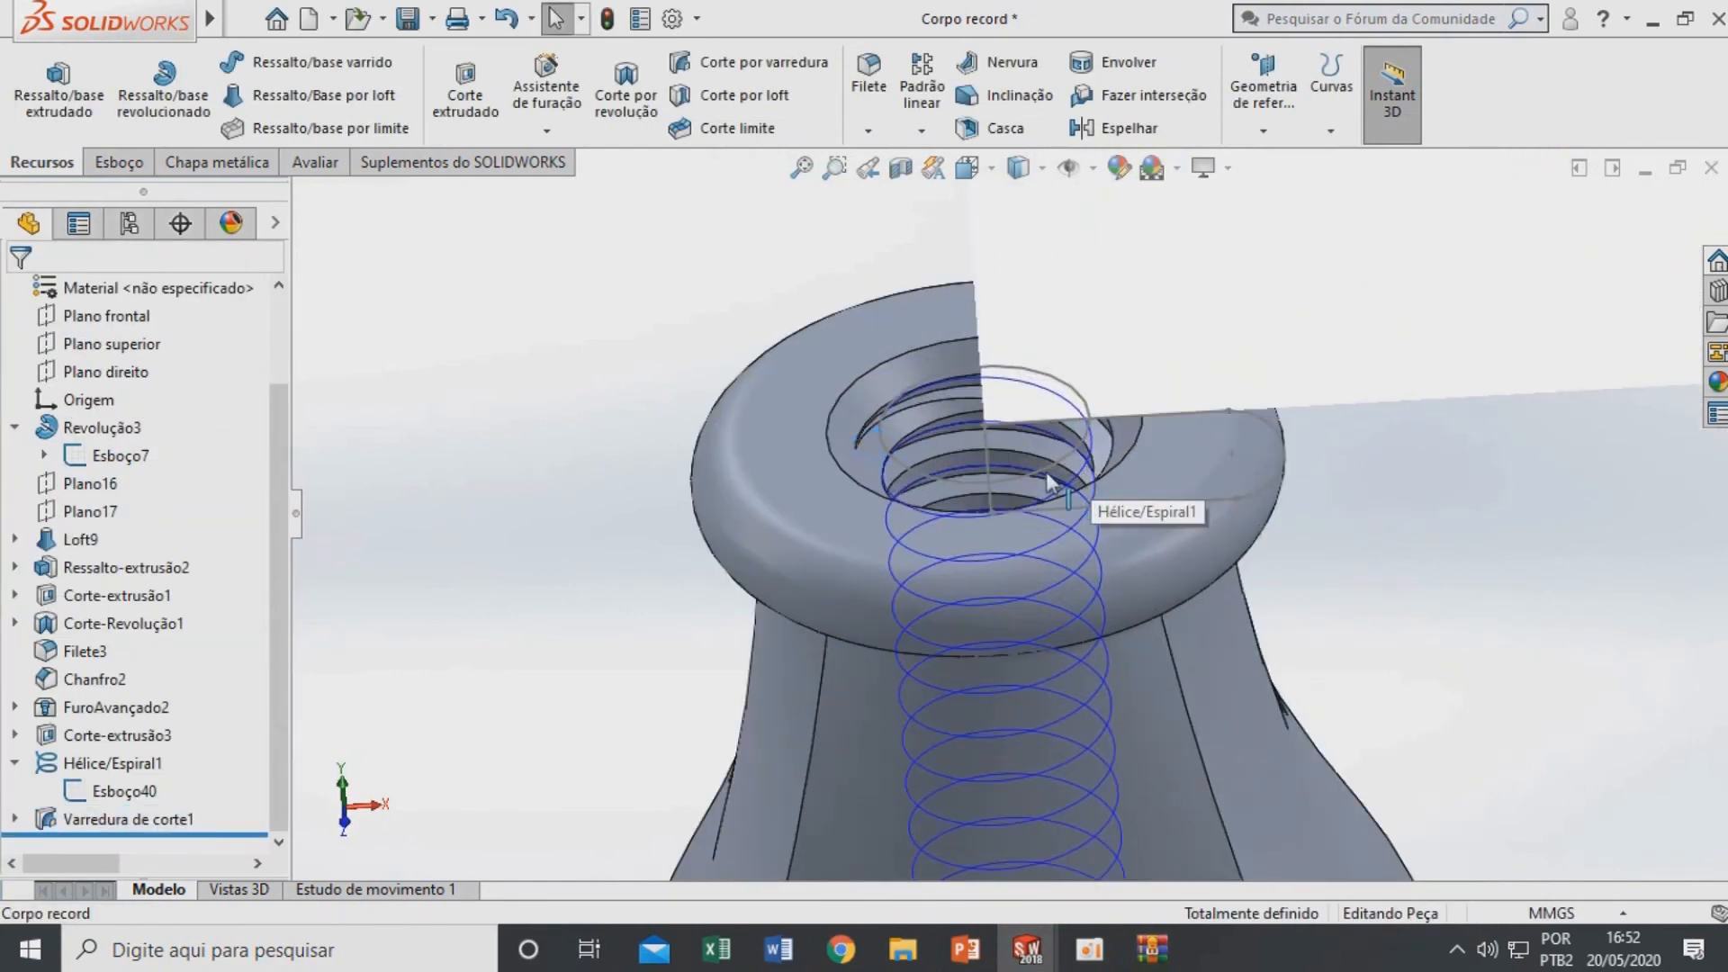
right_click(1030, 478)
click(1087, 438)
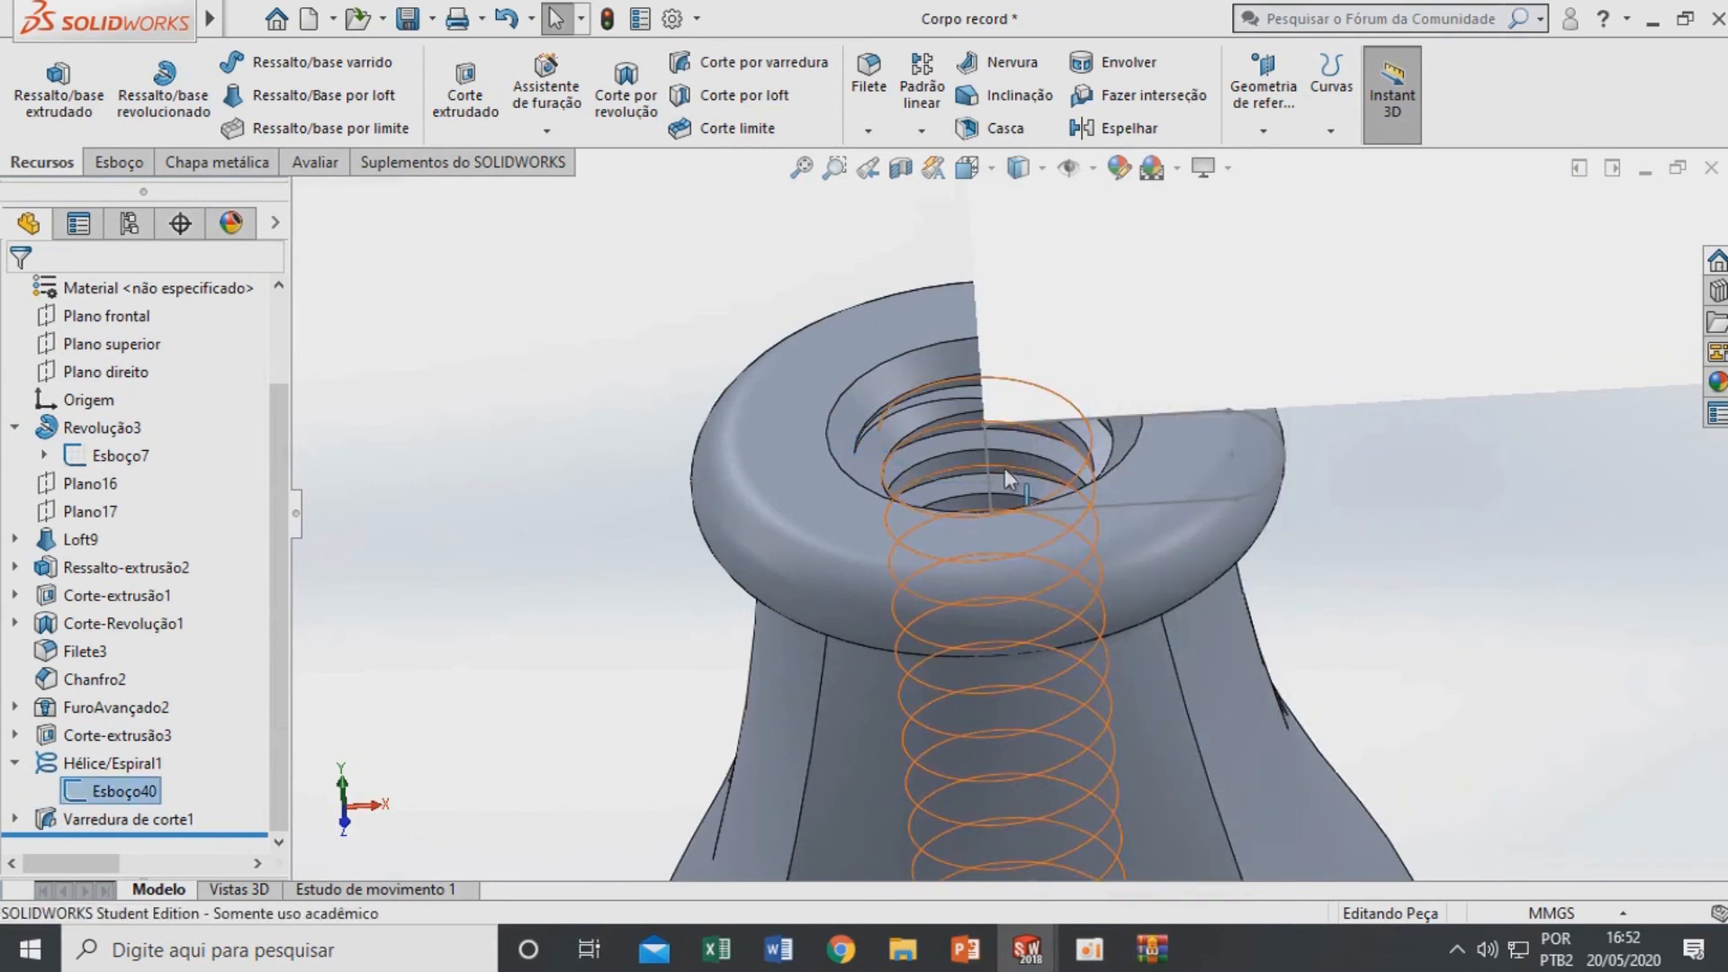
Hide the reference plane crossing the bore and the thread helix
right_click(986, 467)
click(1049, 433)
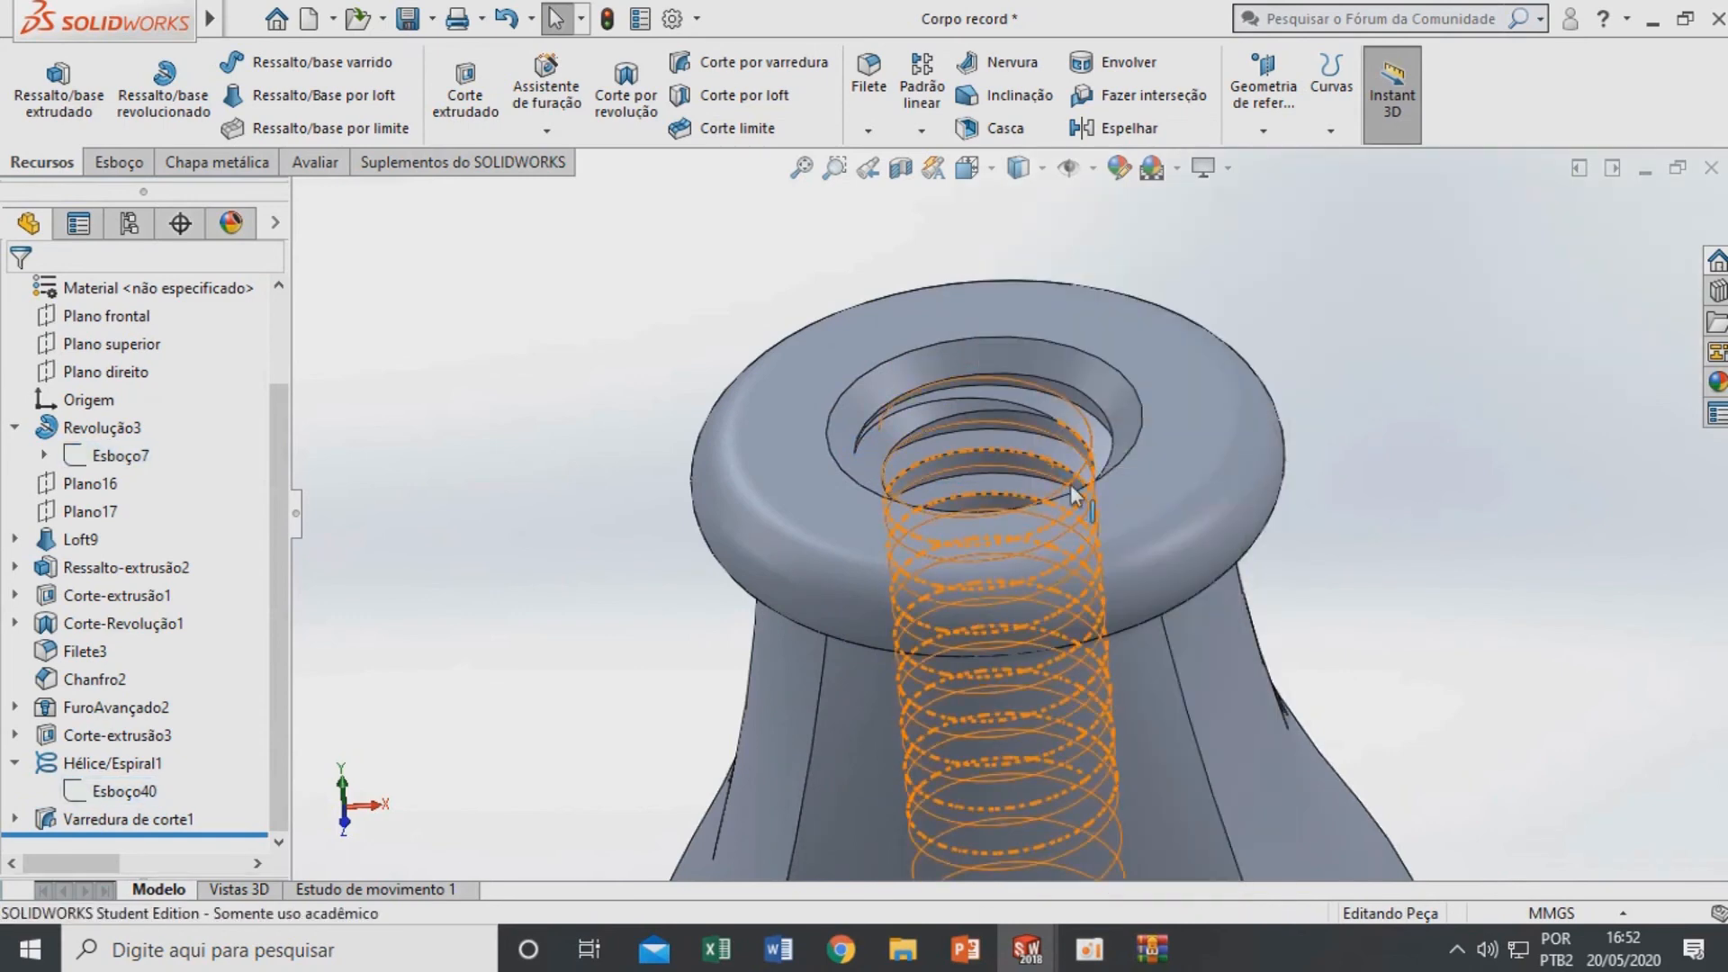
right_click(1071, 482)
click(1136, 445)
key(f)
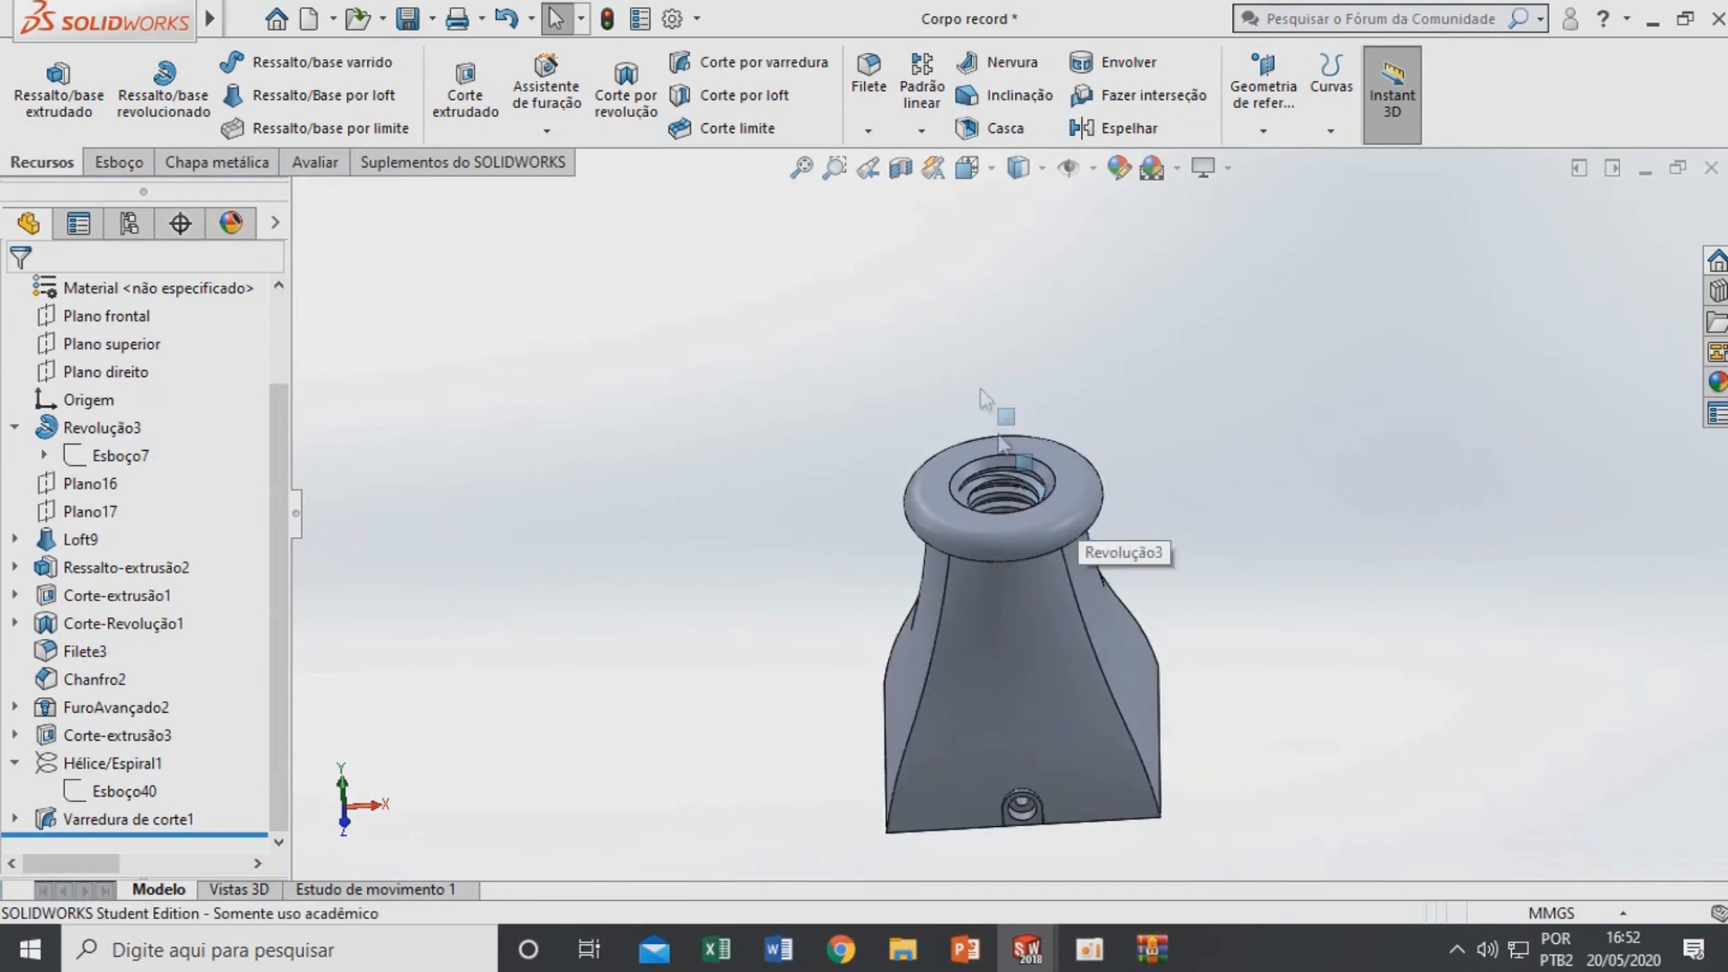
Section the body at Plano frontal and inspect the cut internal thread in isometric view
click(901, 167)
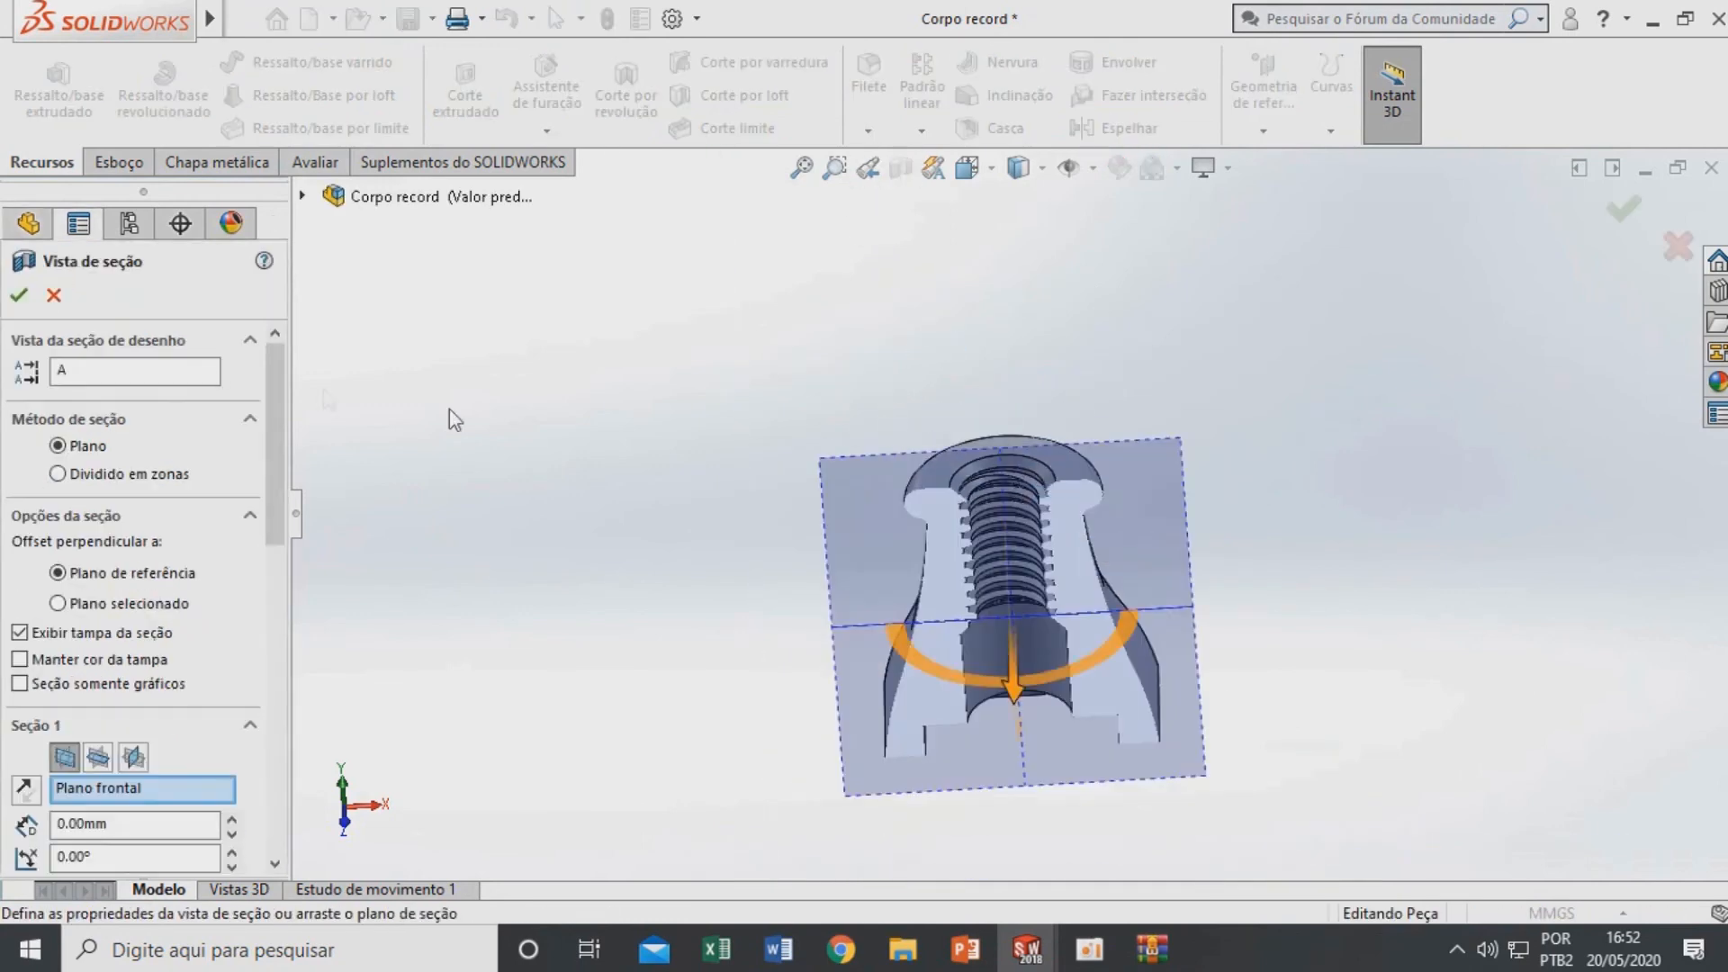
key(Return)
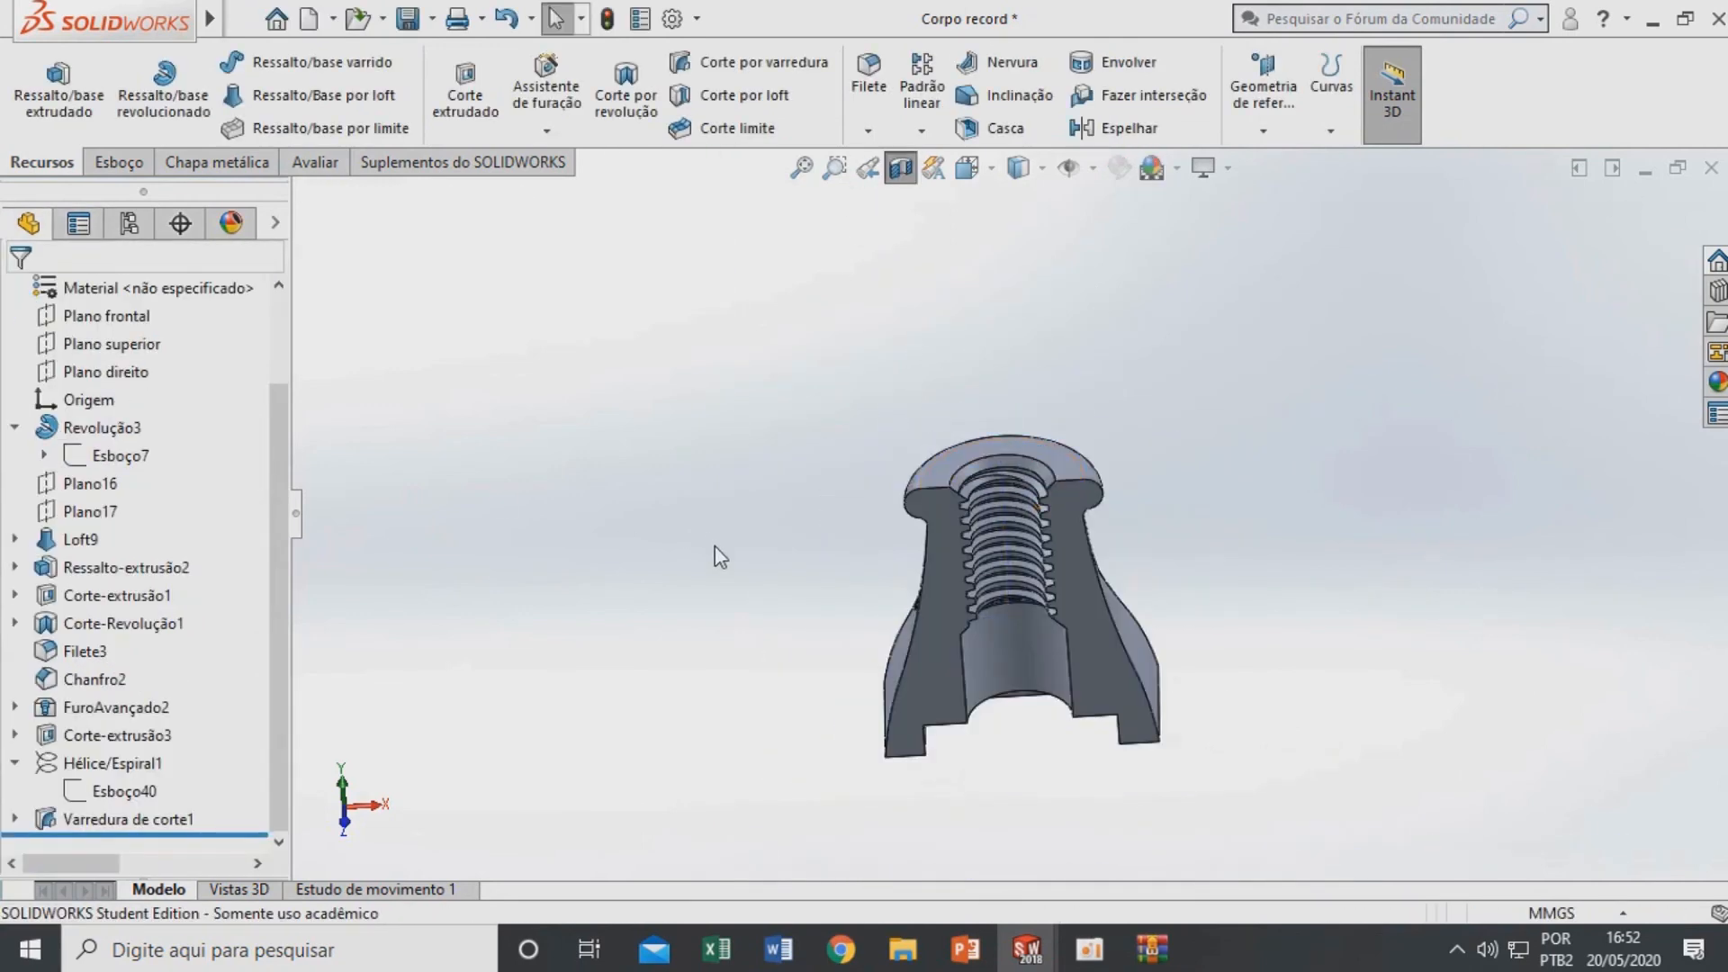
key(ctrl+7)
scroll(996, 431, down, 2)
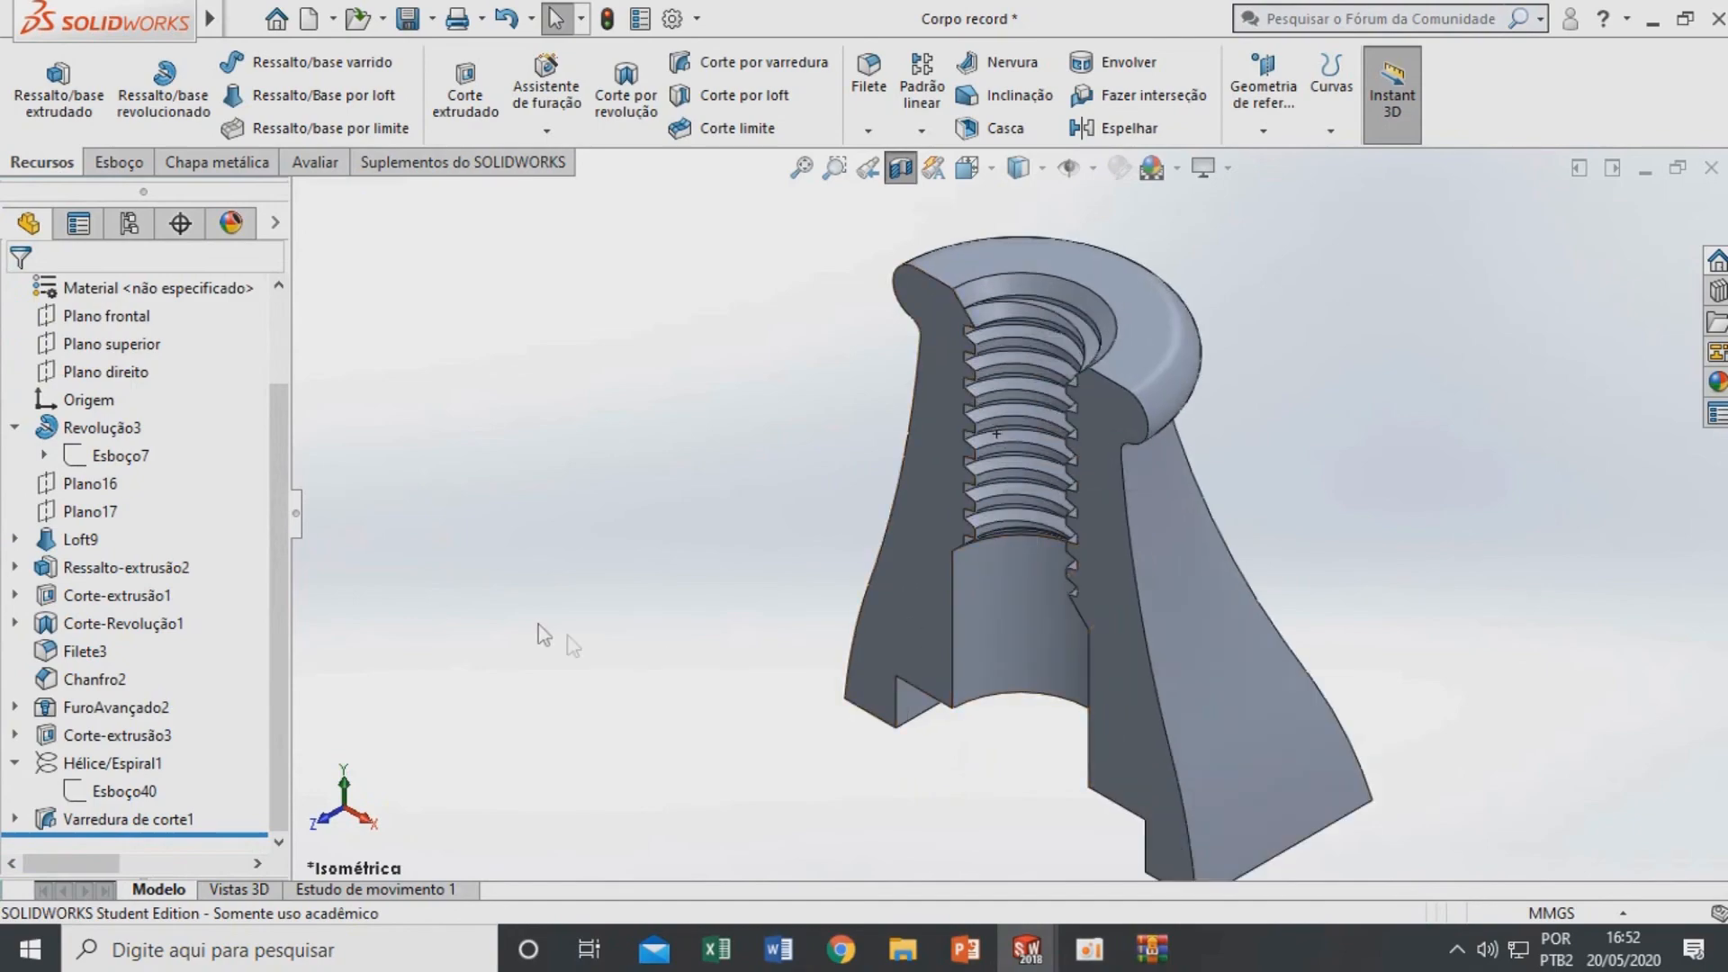
key(f)
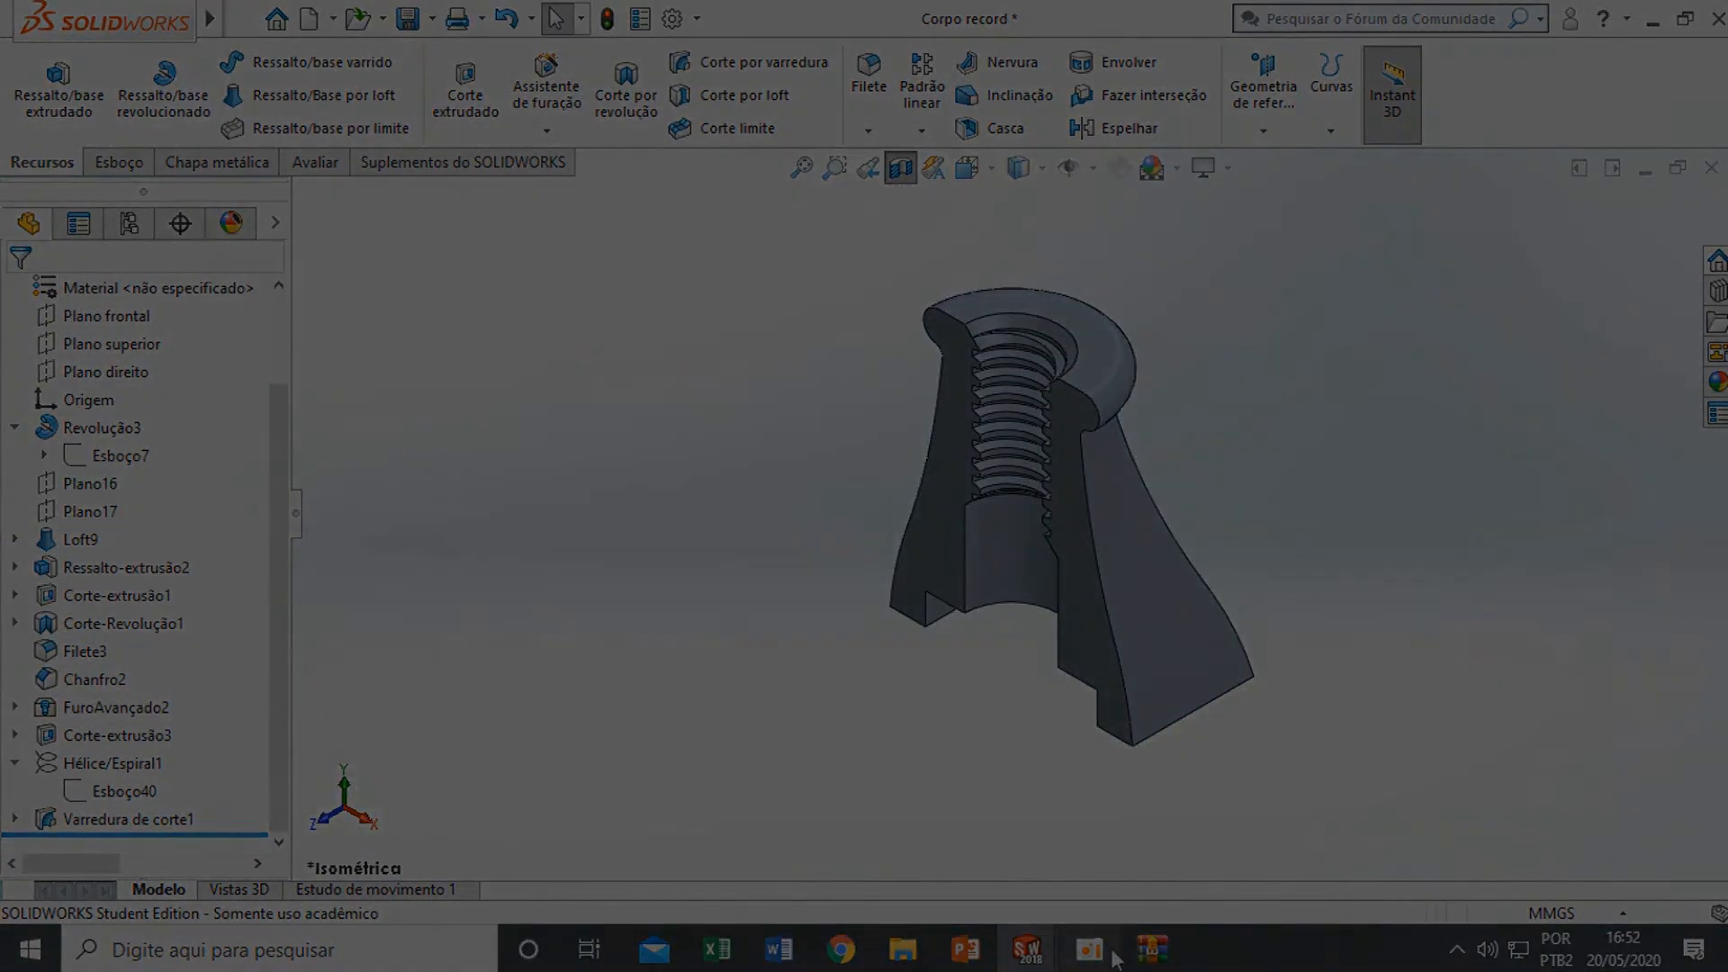
mouse_move(1089, 949)
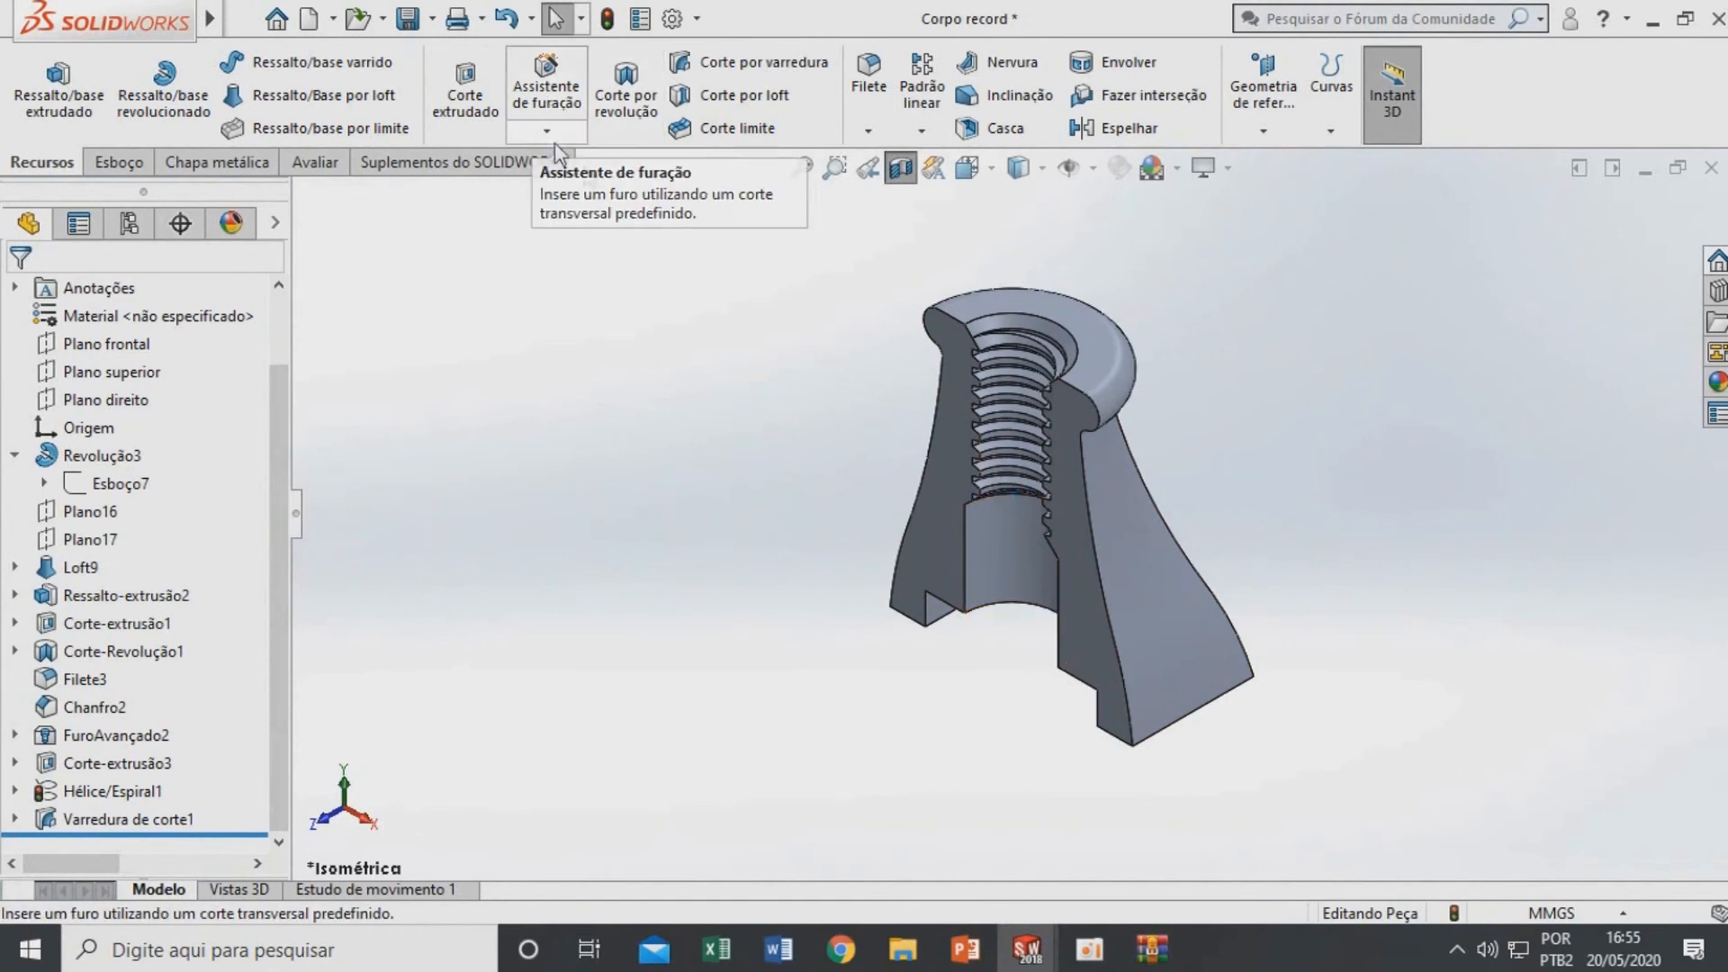
Roll the model back to just before Hélice/Espiral1 and start a Rosca feature on the bore's upper circular edge
drag(232, 832, 240, 780)
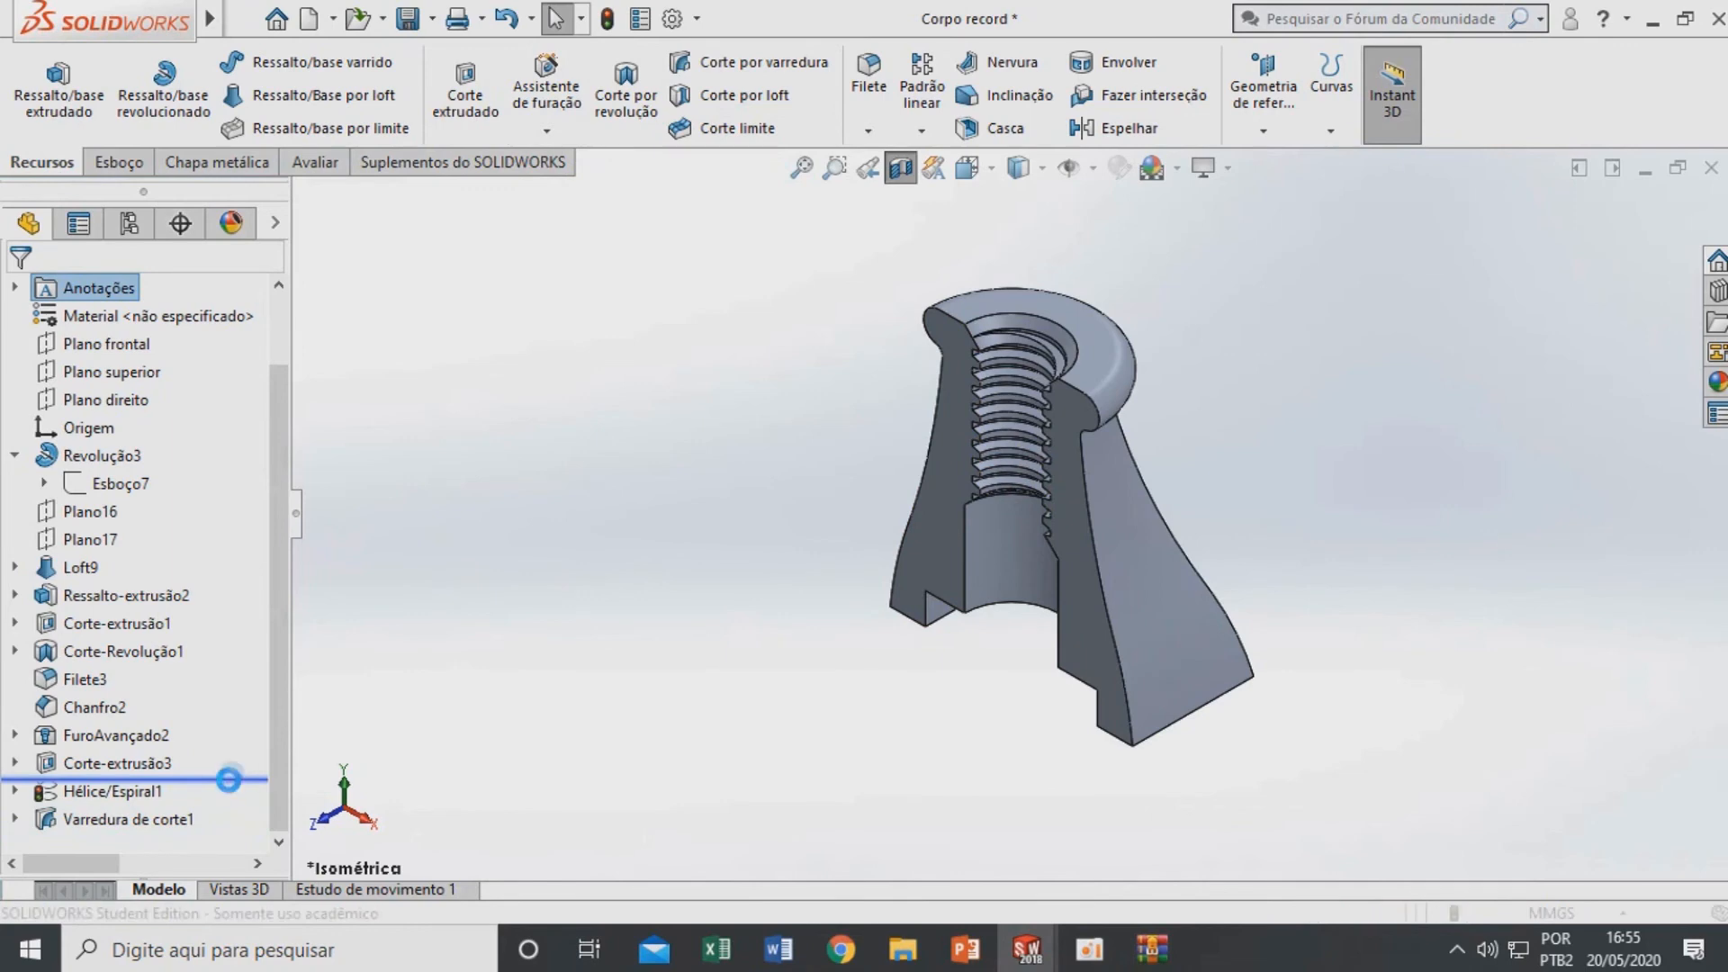
click(551, 131)
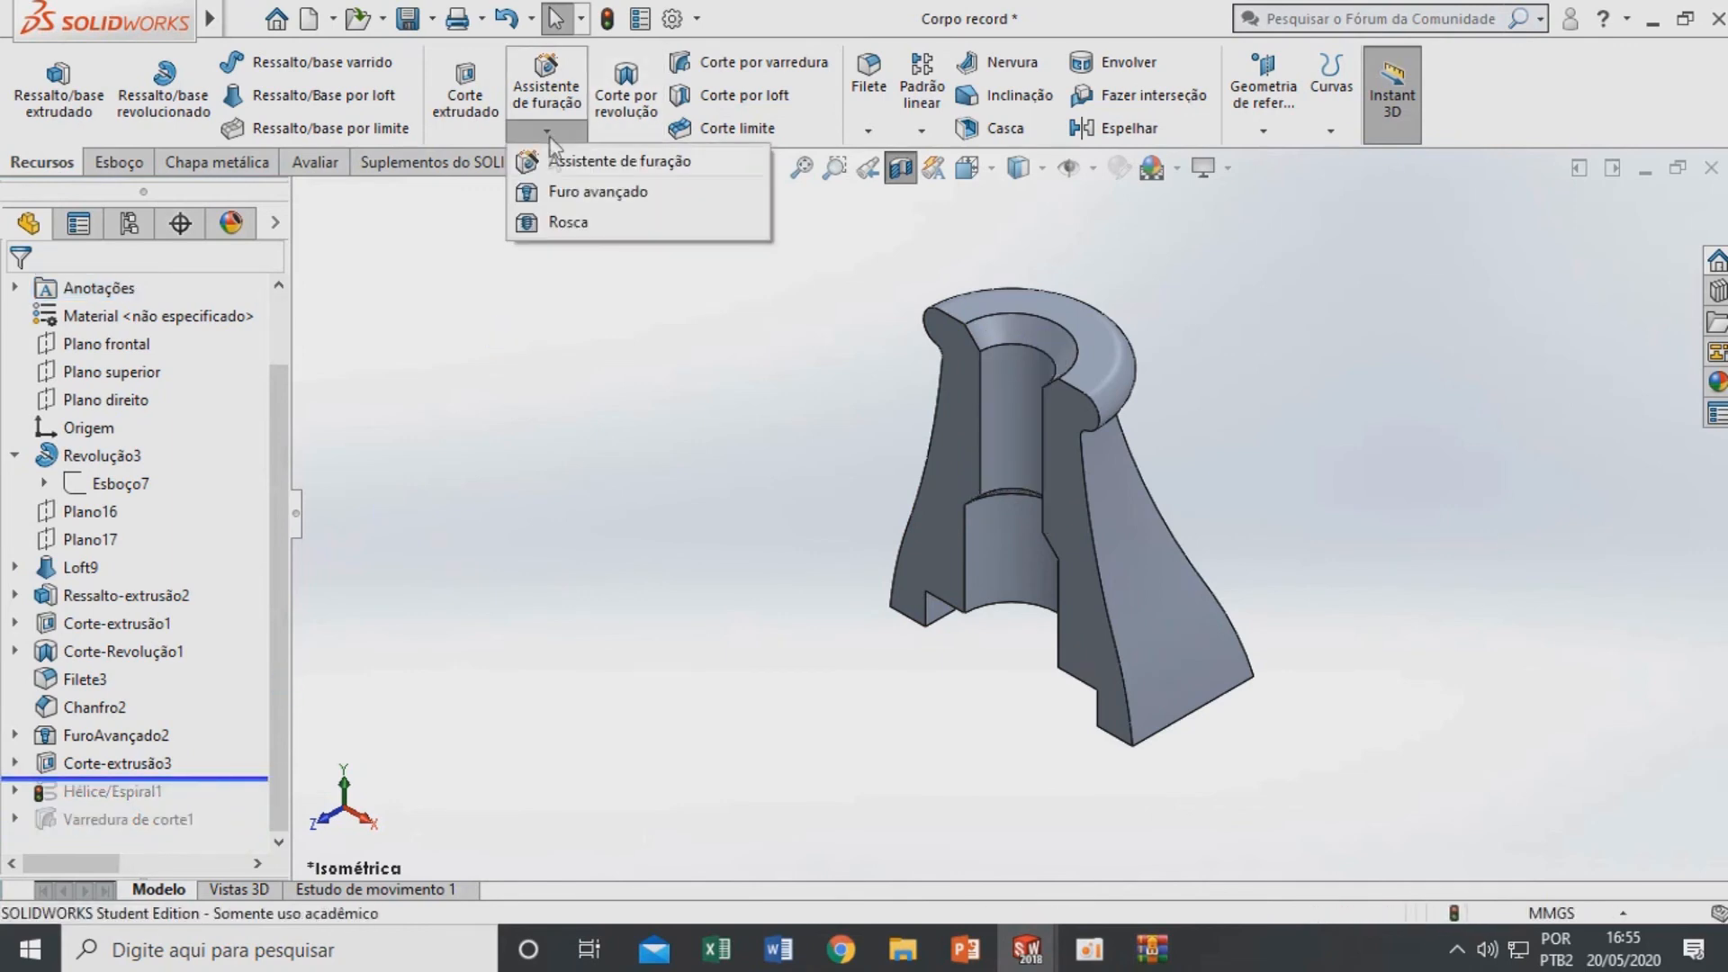
click(575, 224)
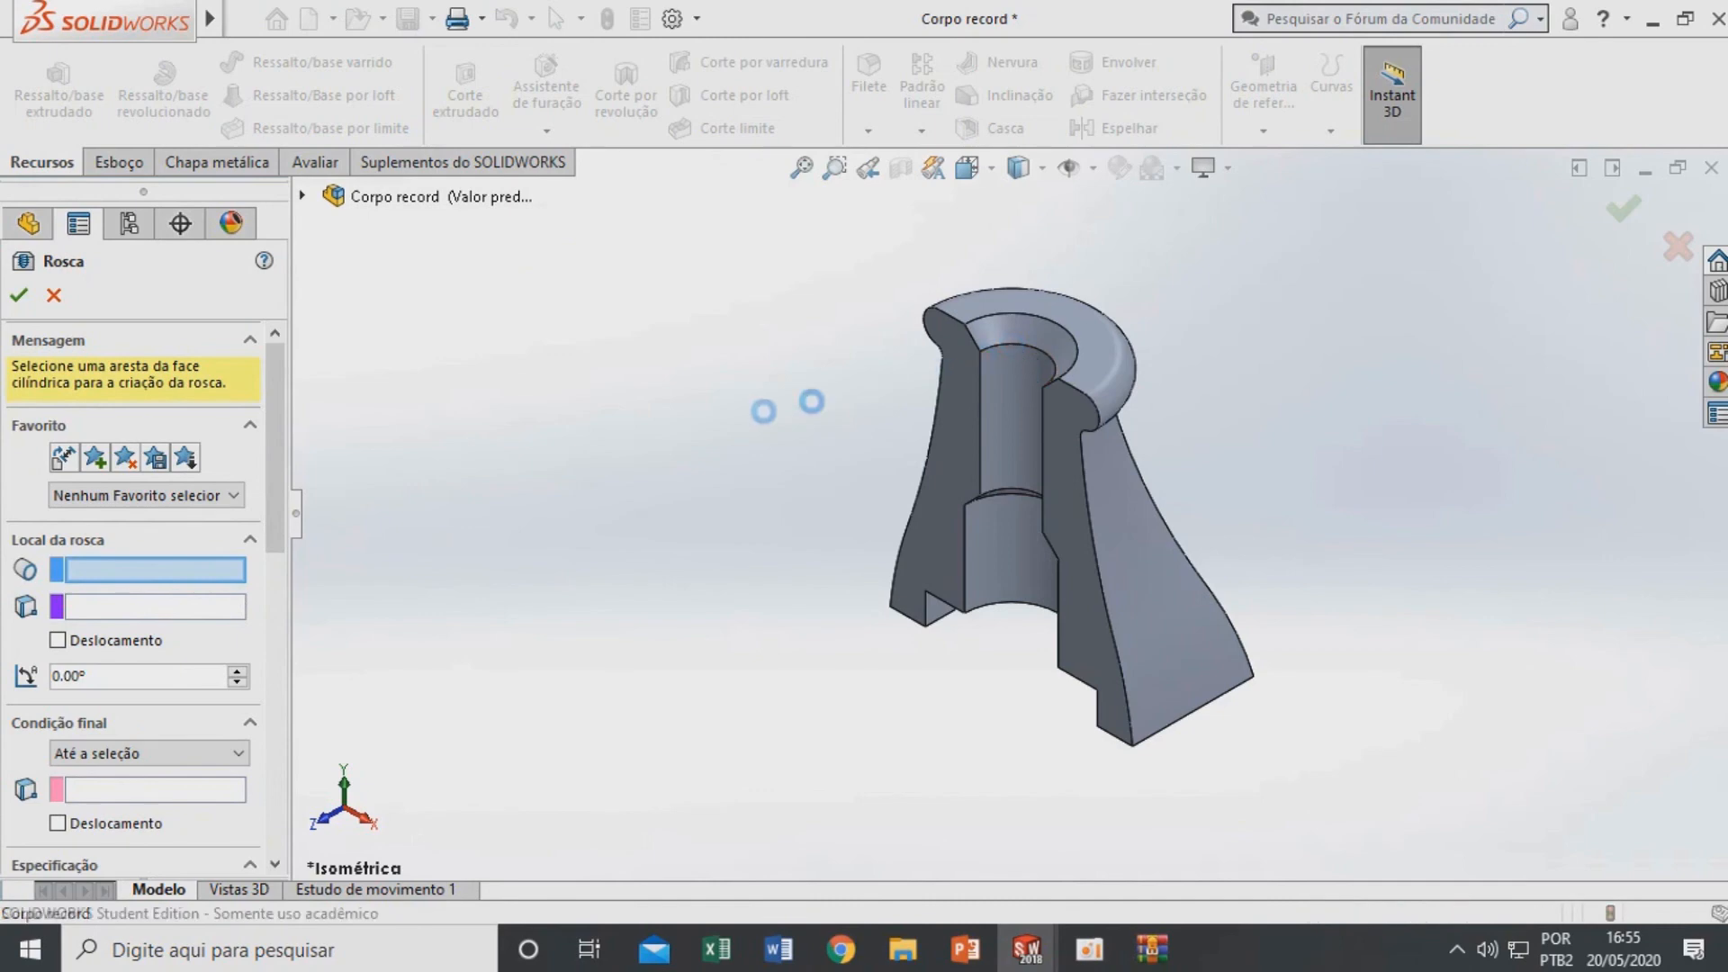
click(992, 365)
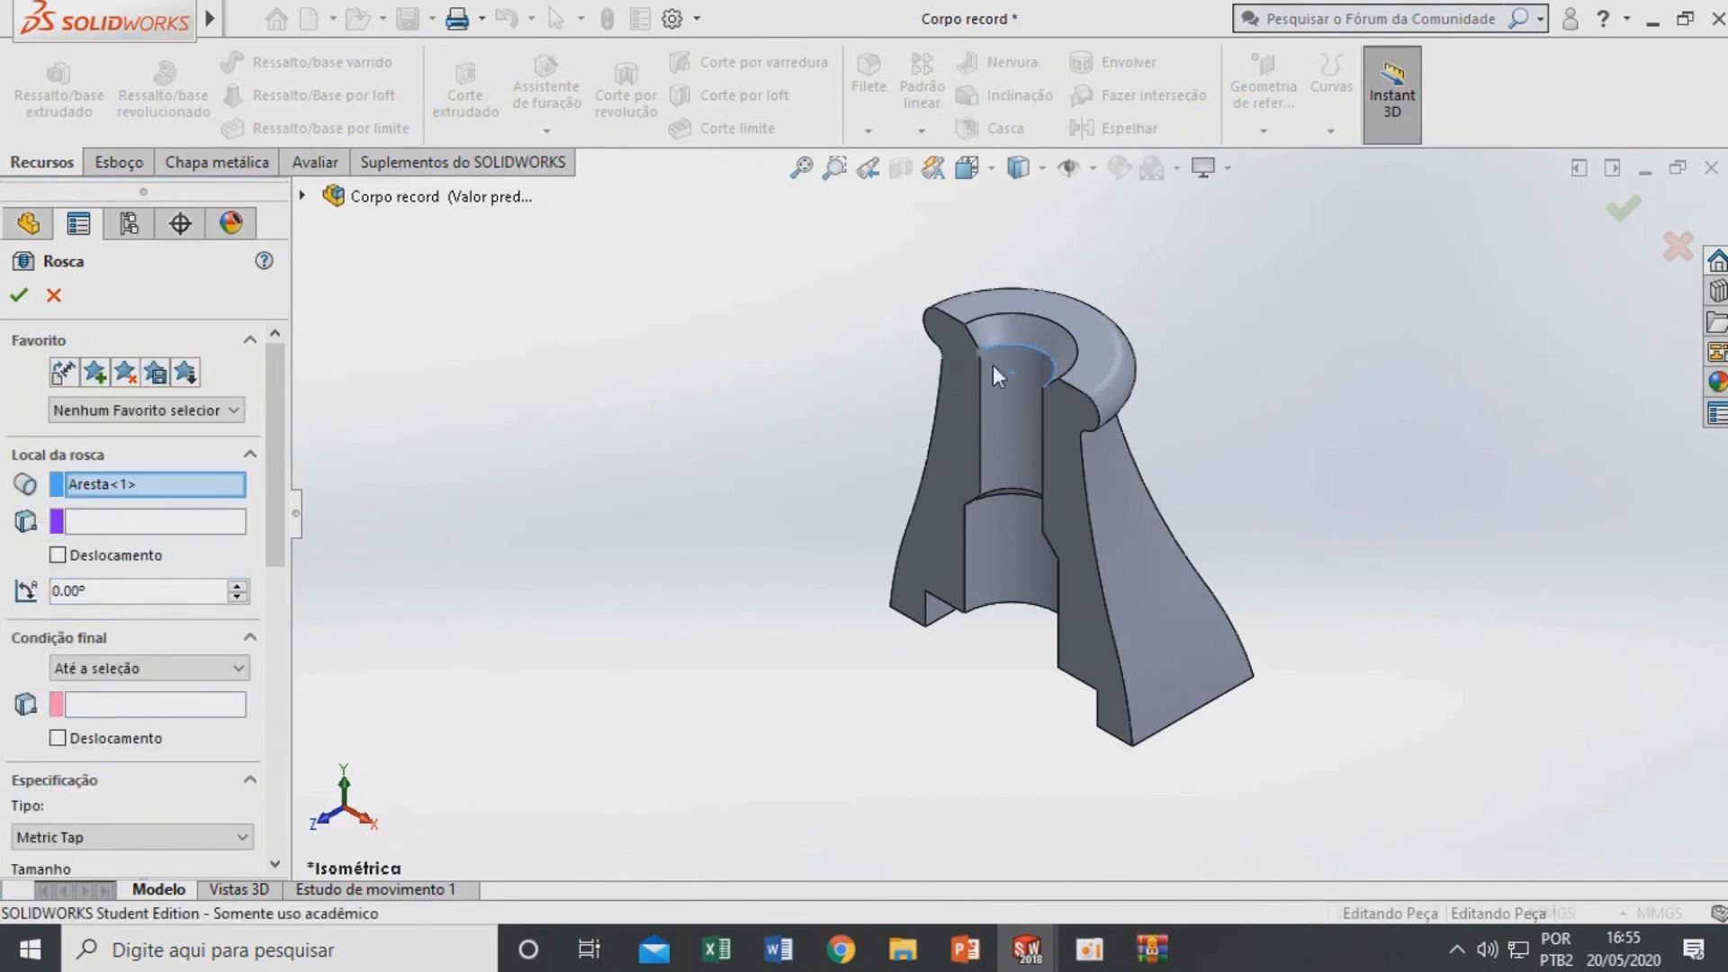
click(108, 524)
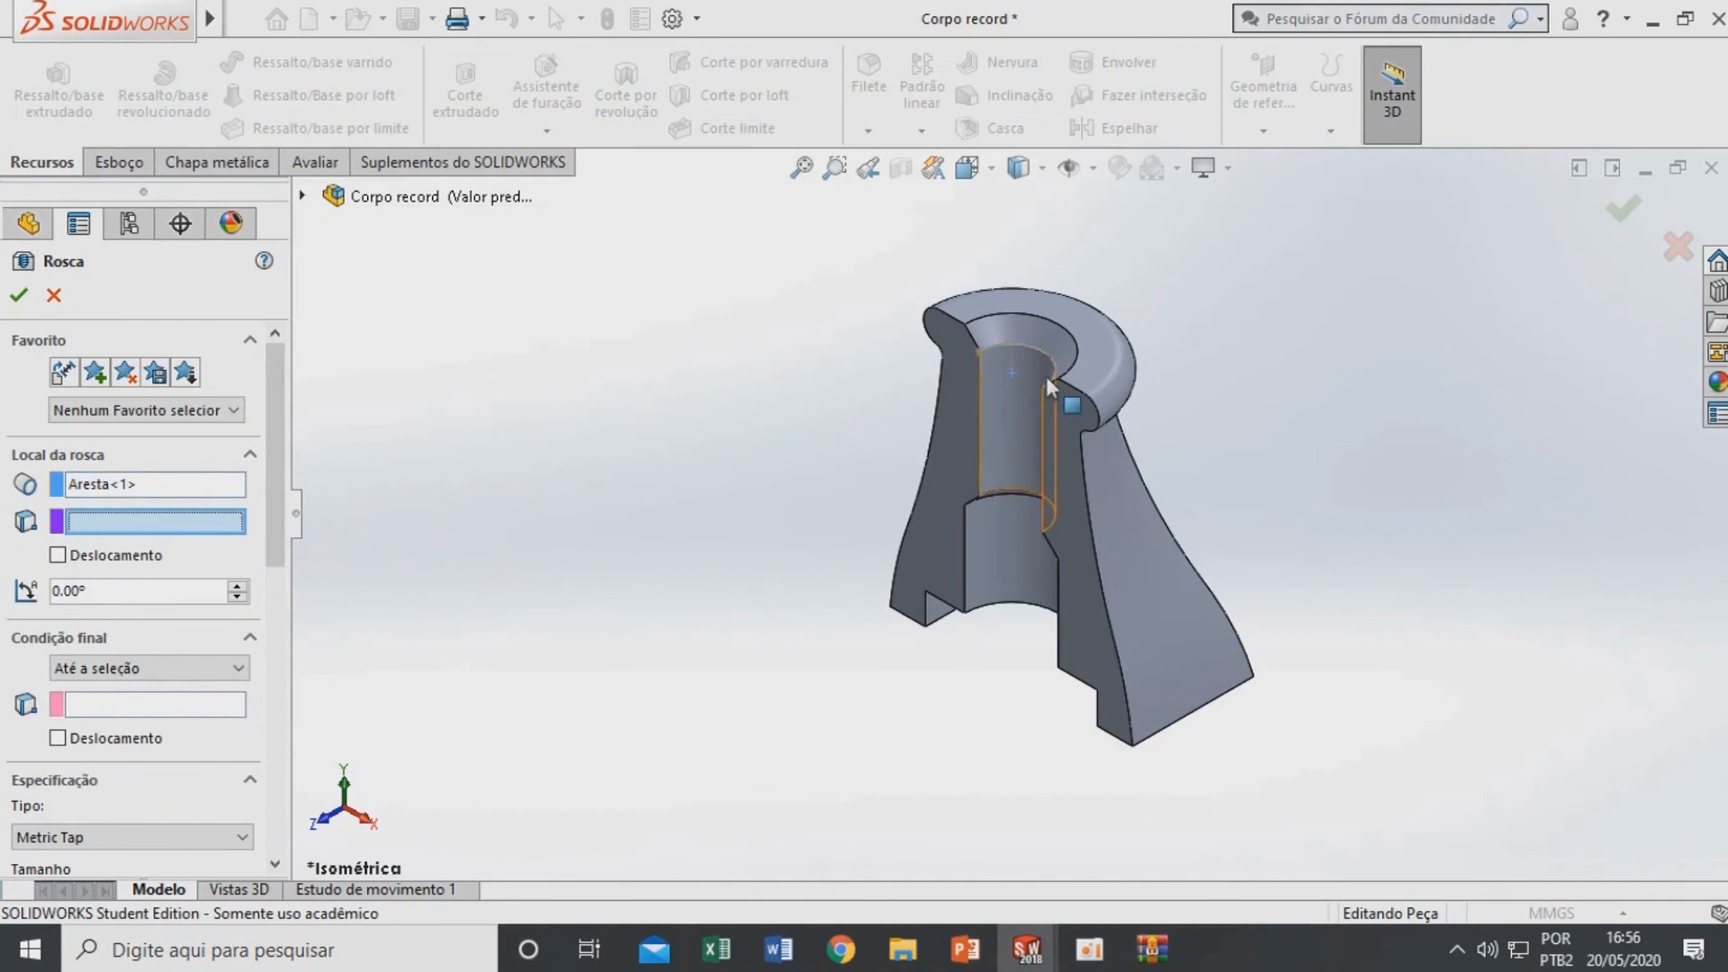
scroll(1046, 377, down, 5)
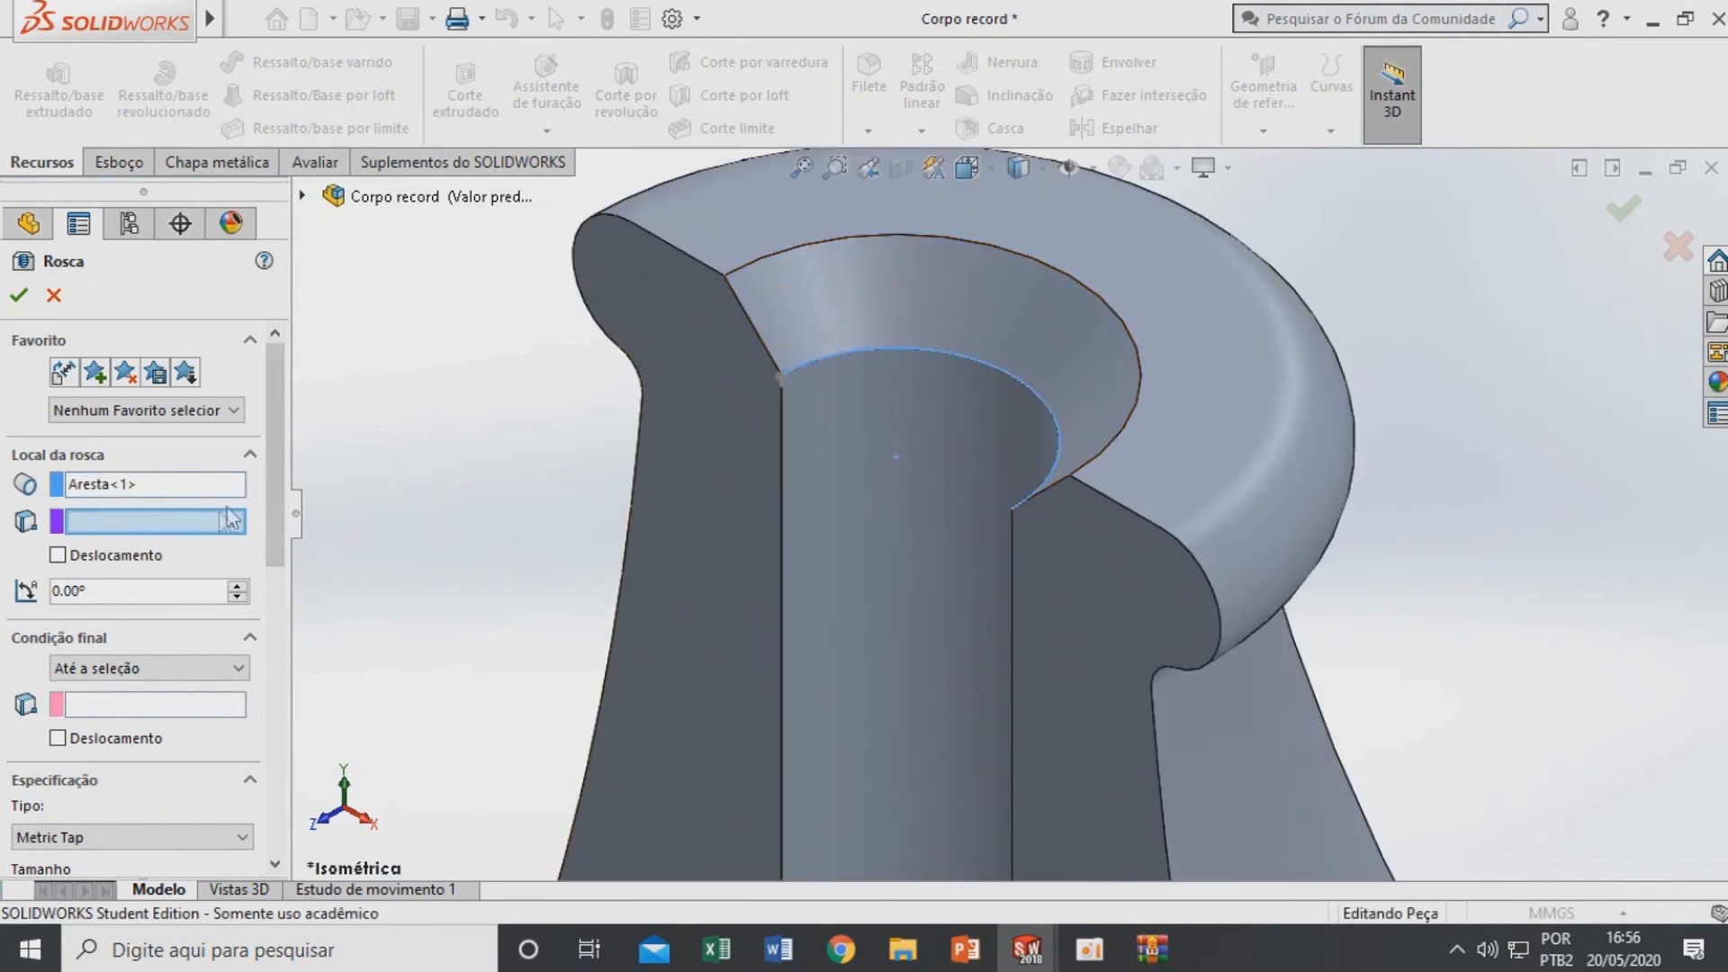
Set the thread's Até a seleção end condition to the lower circular edge of the narrow bore
click(180, 705)
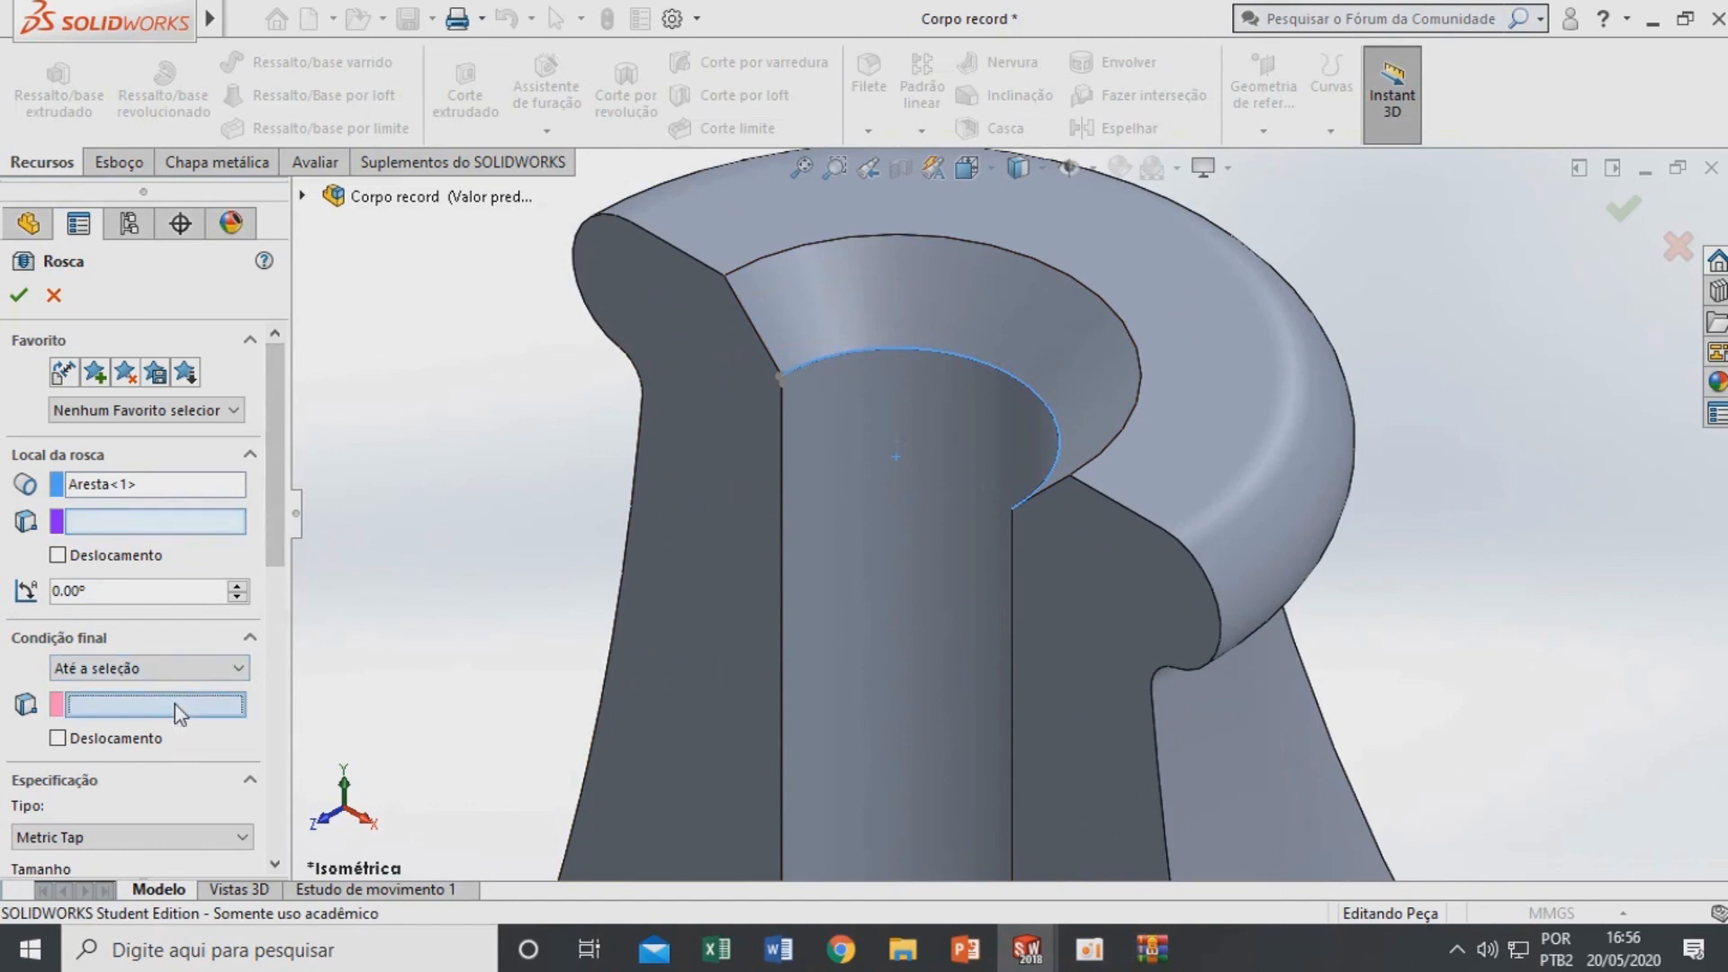
scroll(927, 702, up, 5)
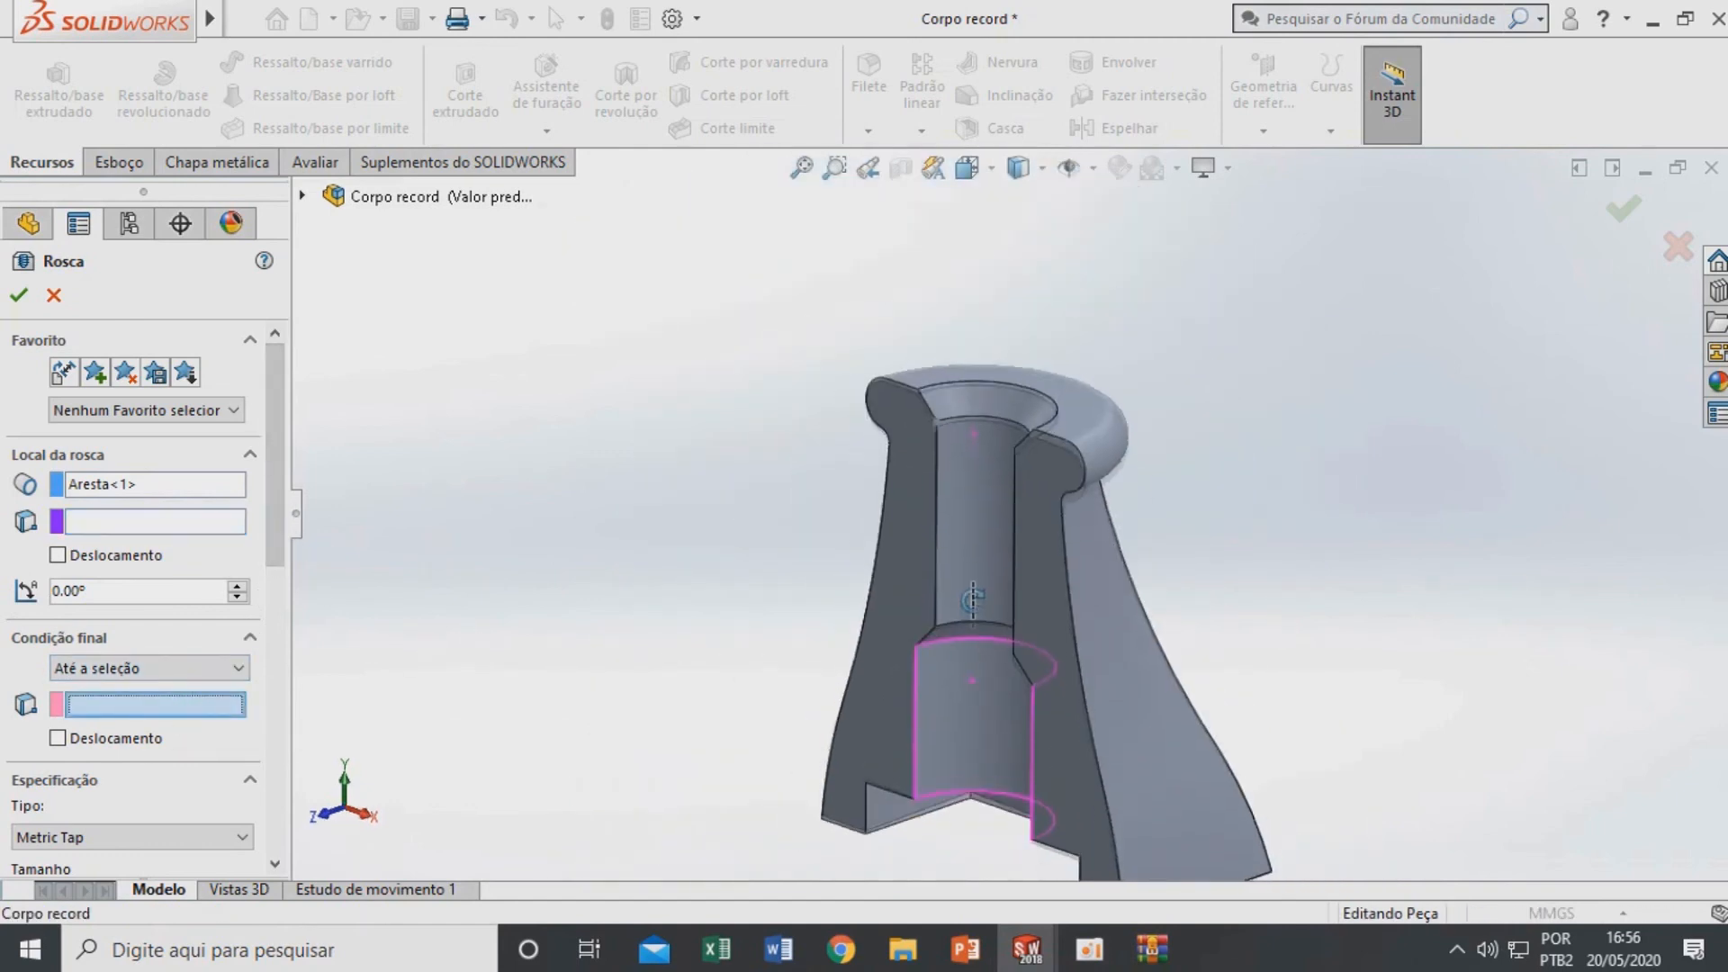
scroll(955, 648, down, 6)
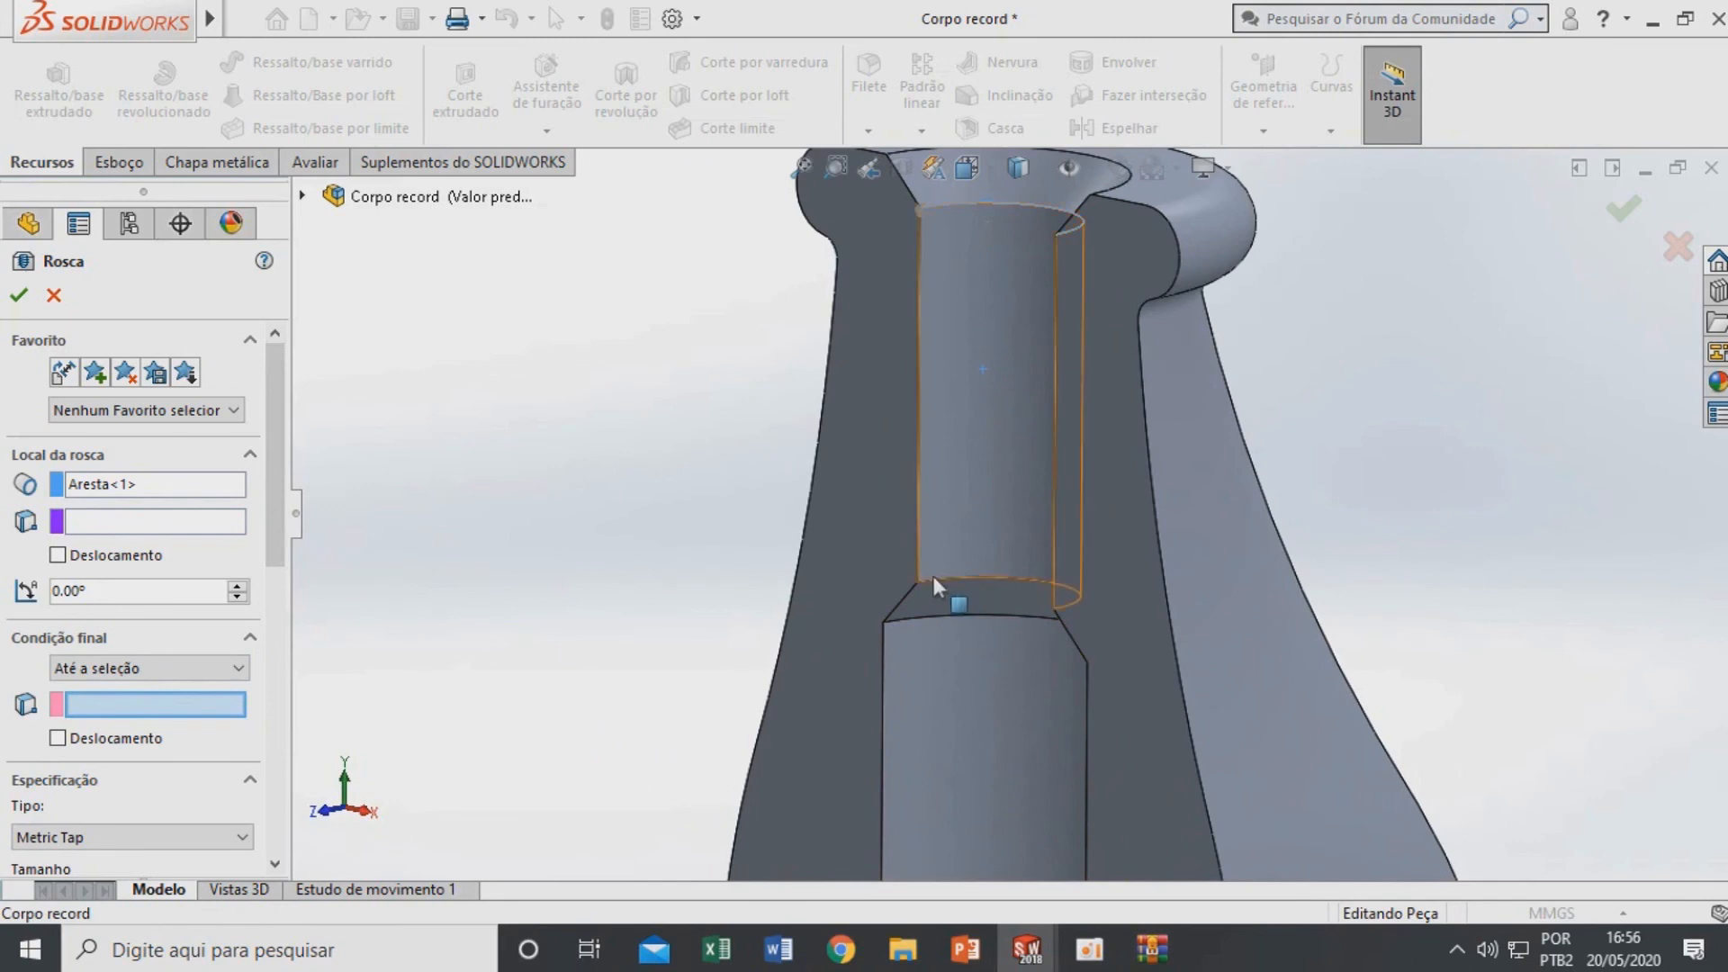
click(964, 576)
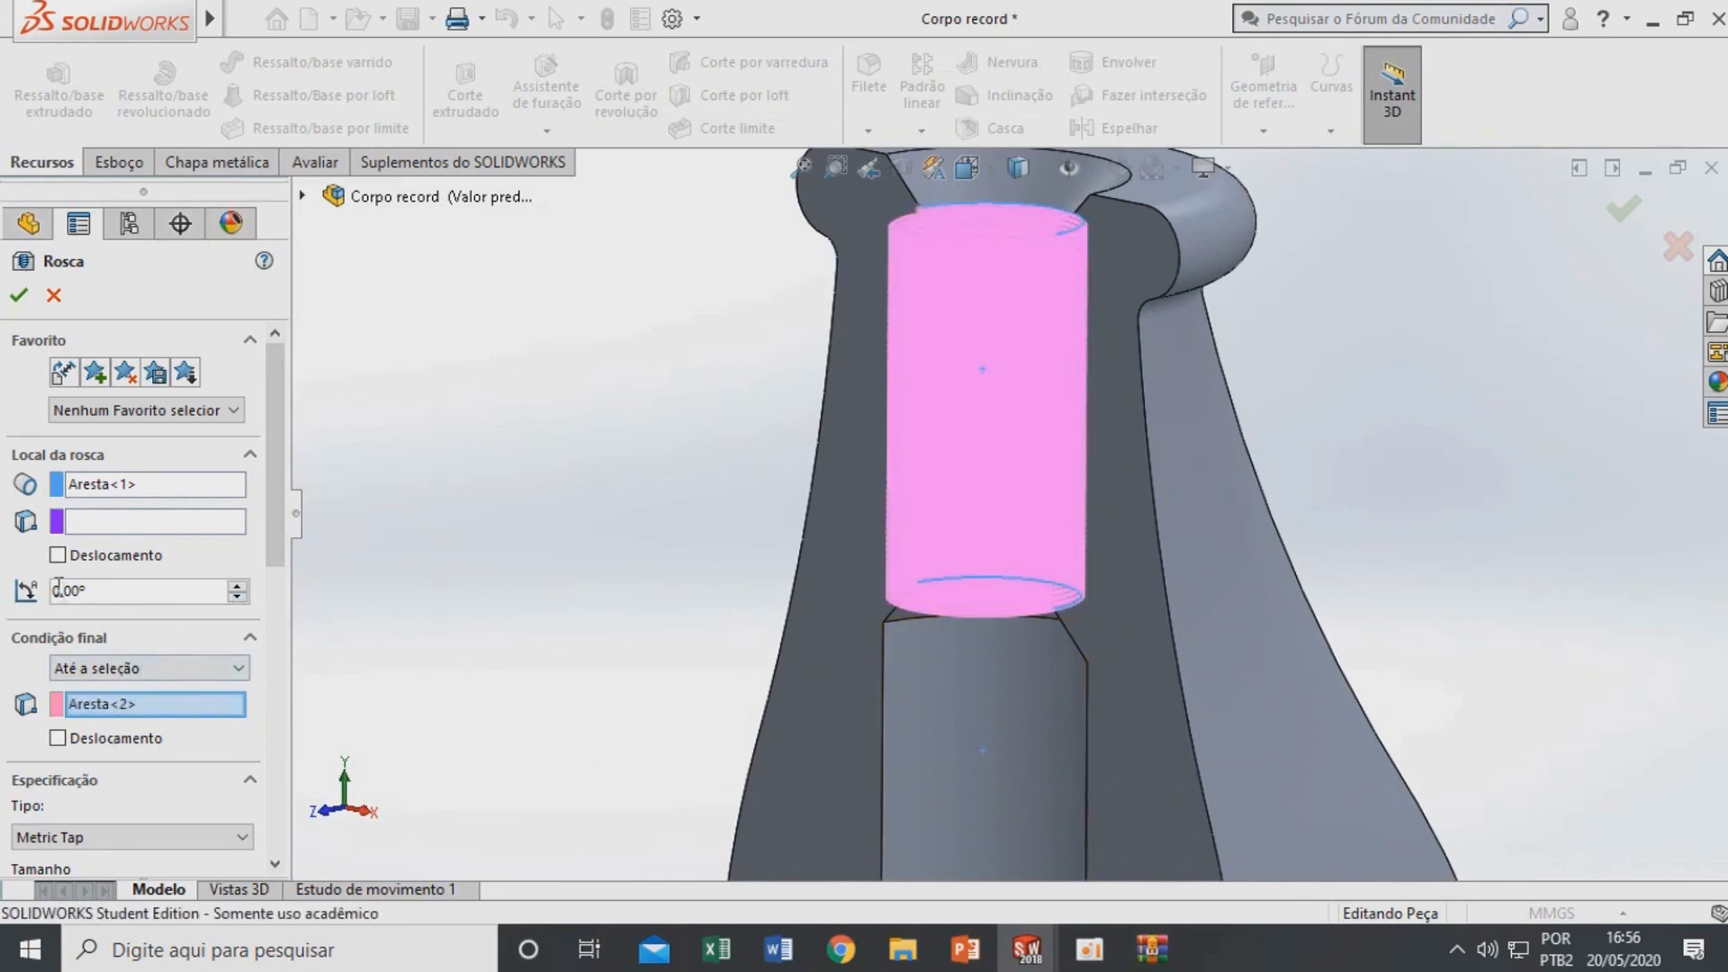
Enable Deslocamento for the thread's end condition and set the distance to 10 mm
click(59, 738)
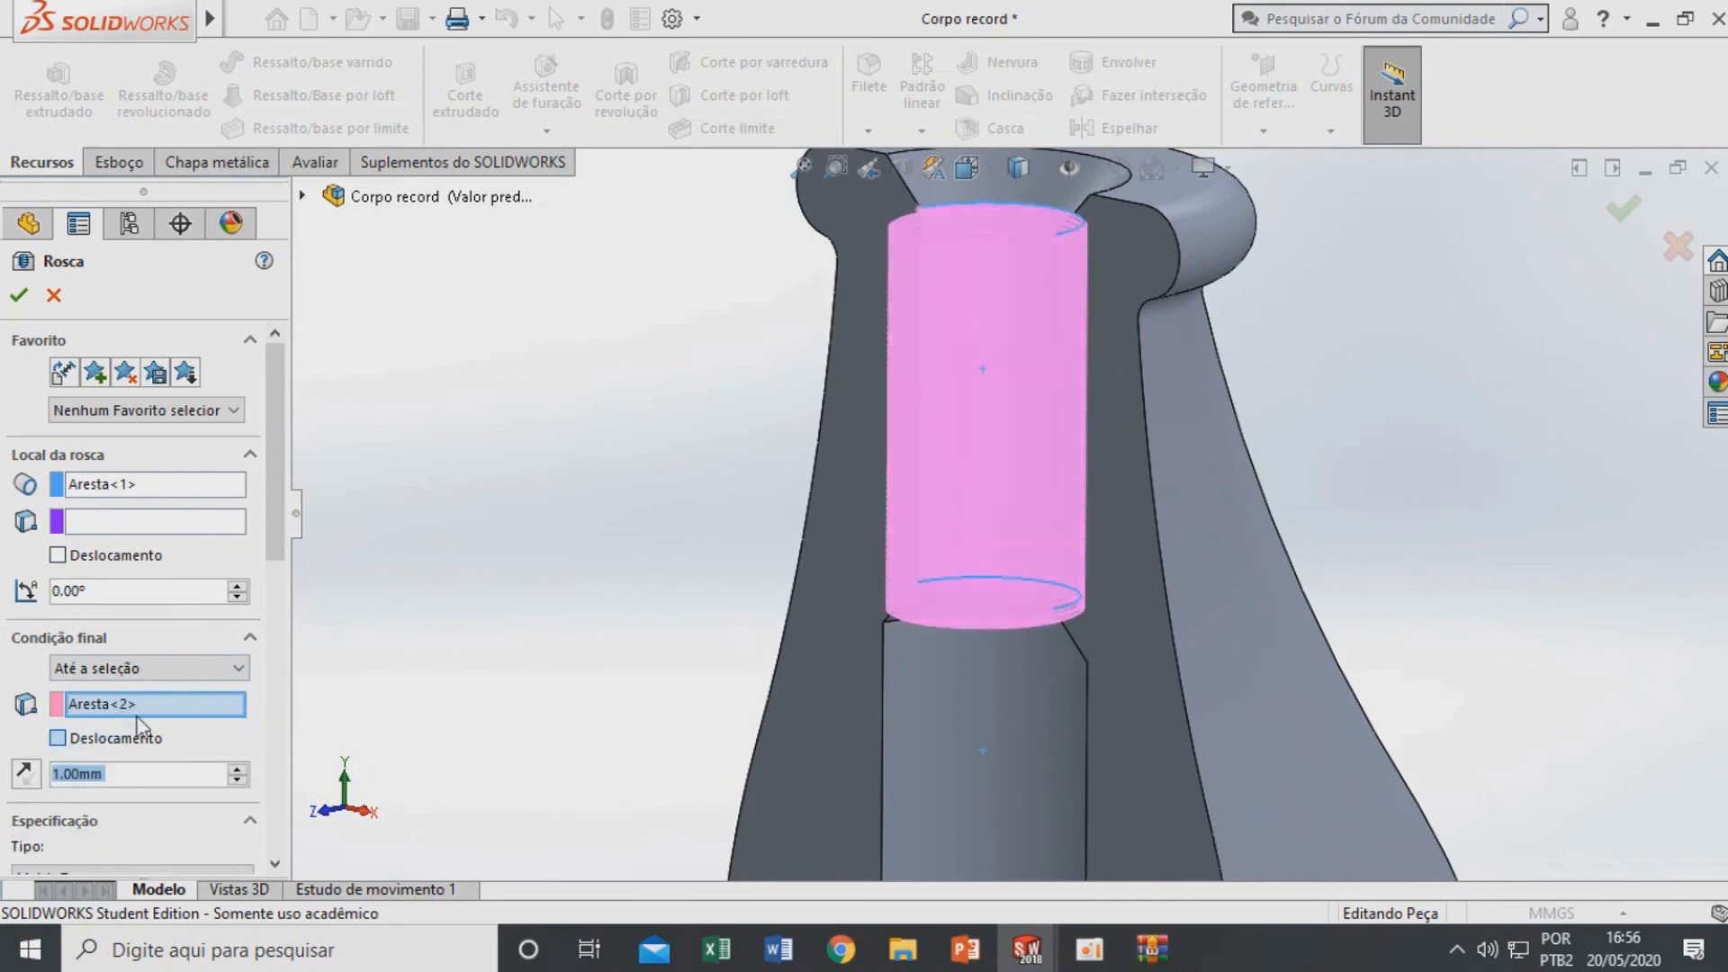
scroll(861, 663, down, 1)
middle_drag(862, 662, 894, 594)
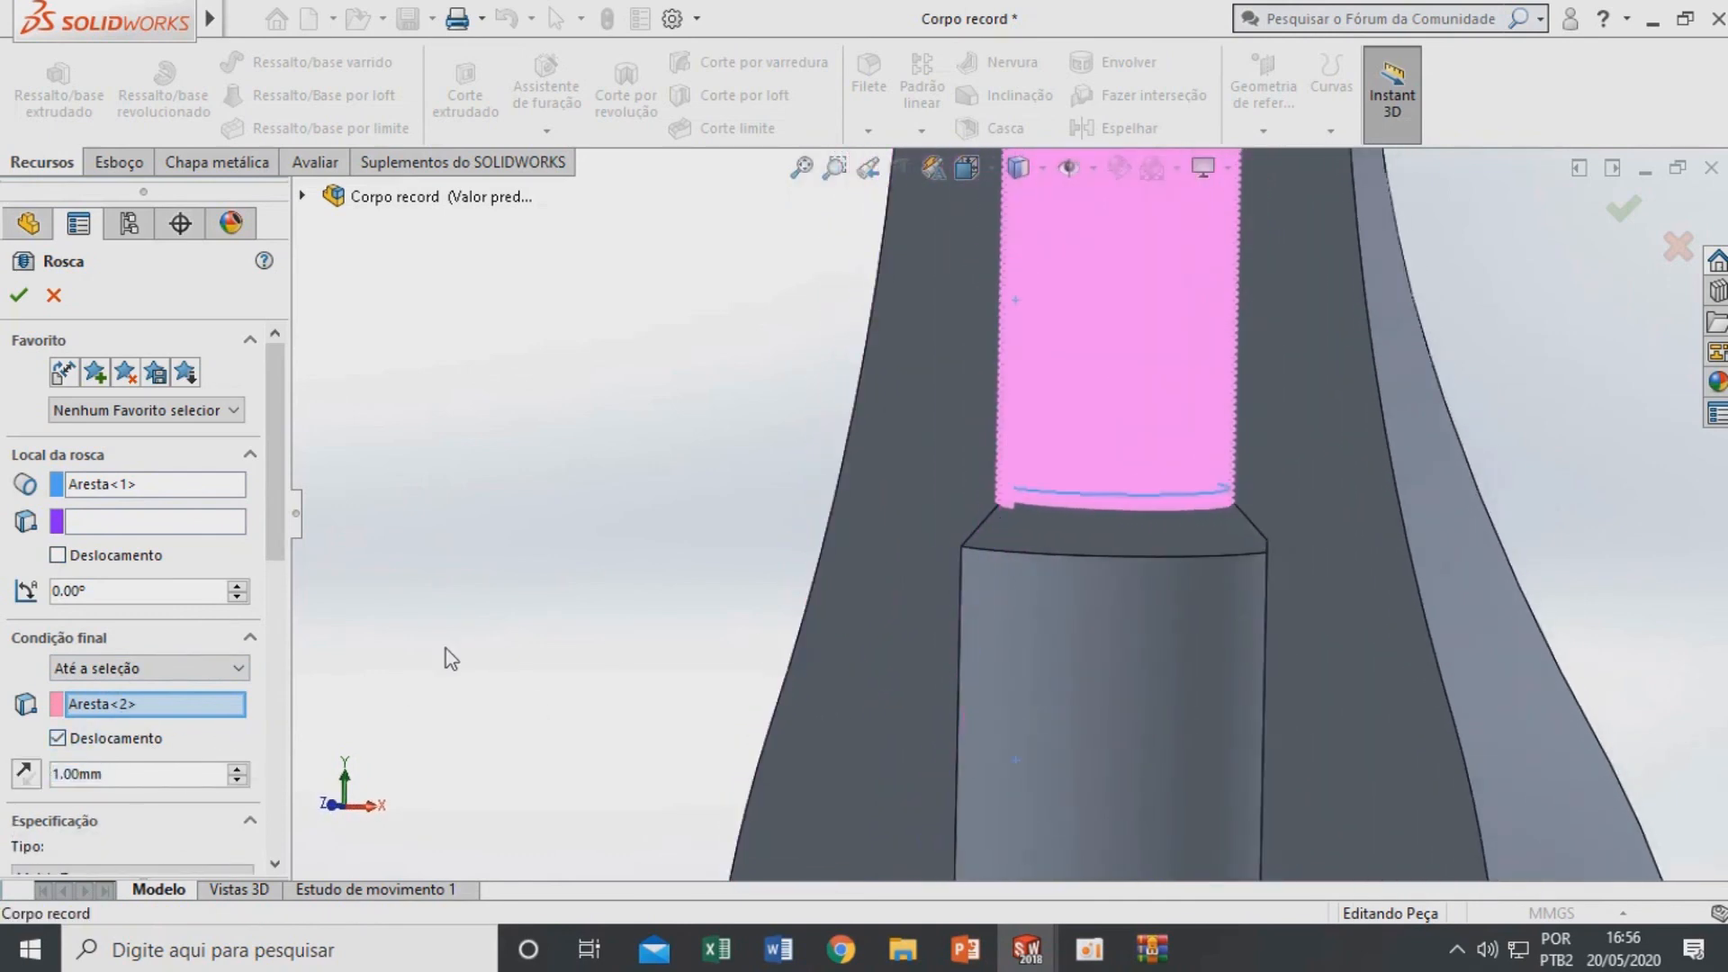
text(10)
key(Return)
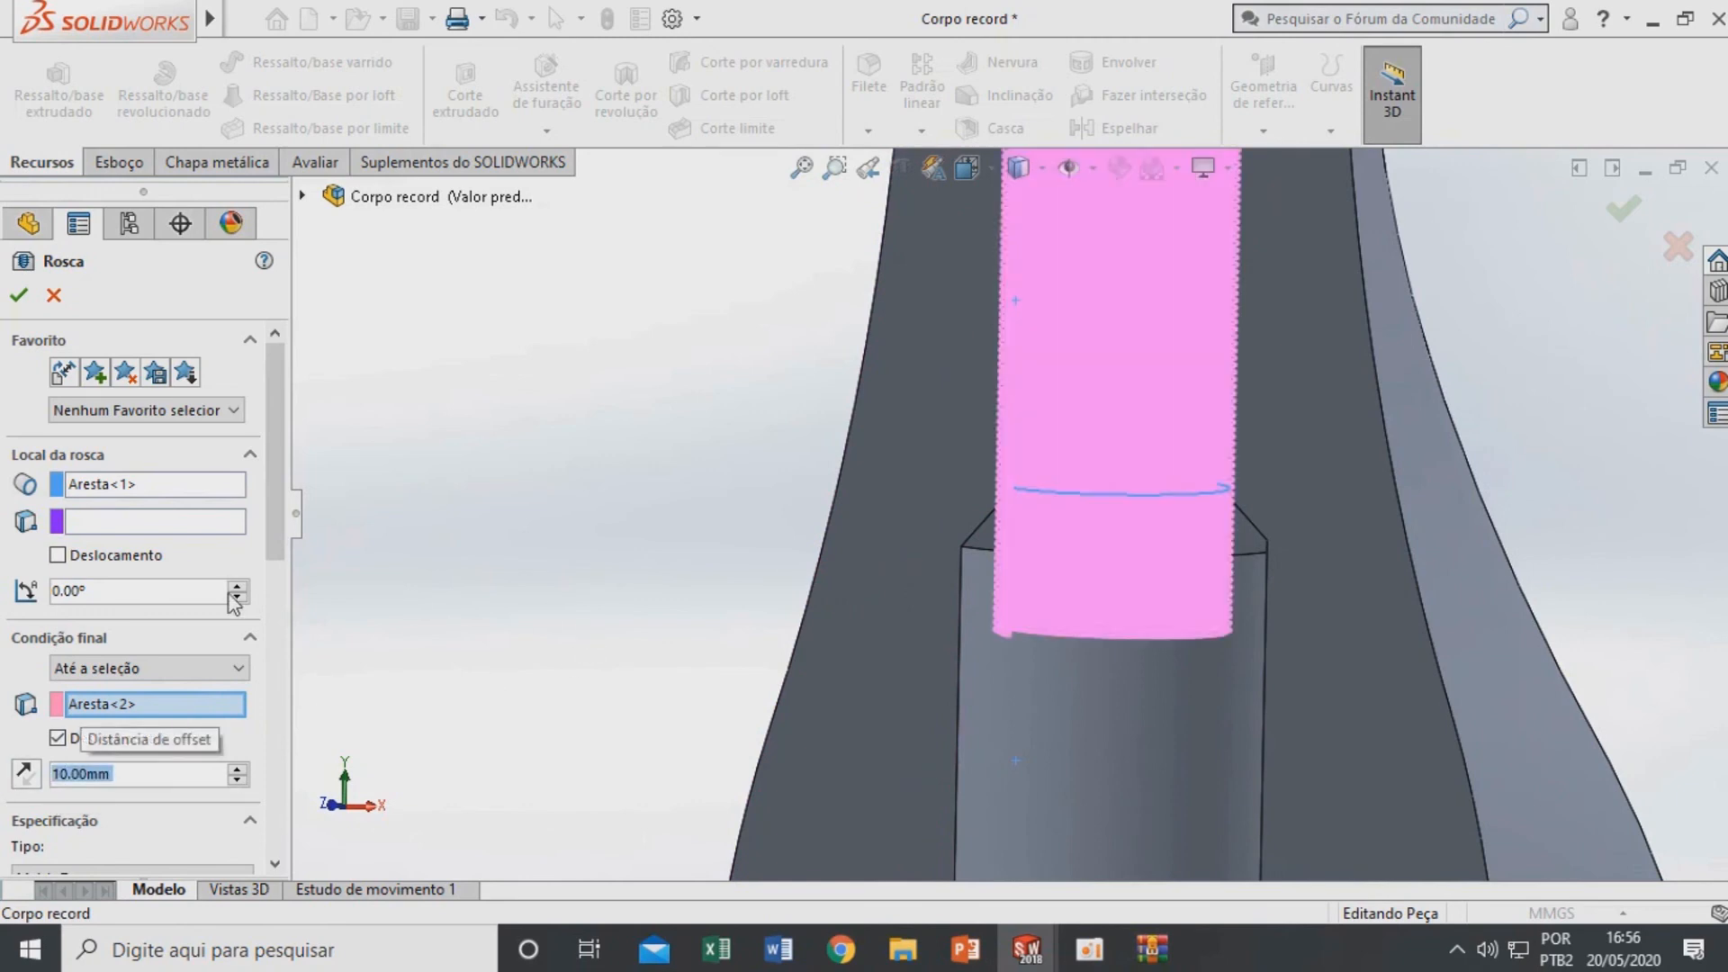
Specify the thread as Metric Tap, size M20x2.5
drag(270, 527, 270, 635)
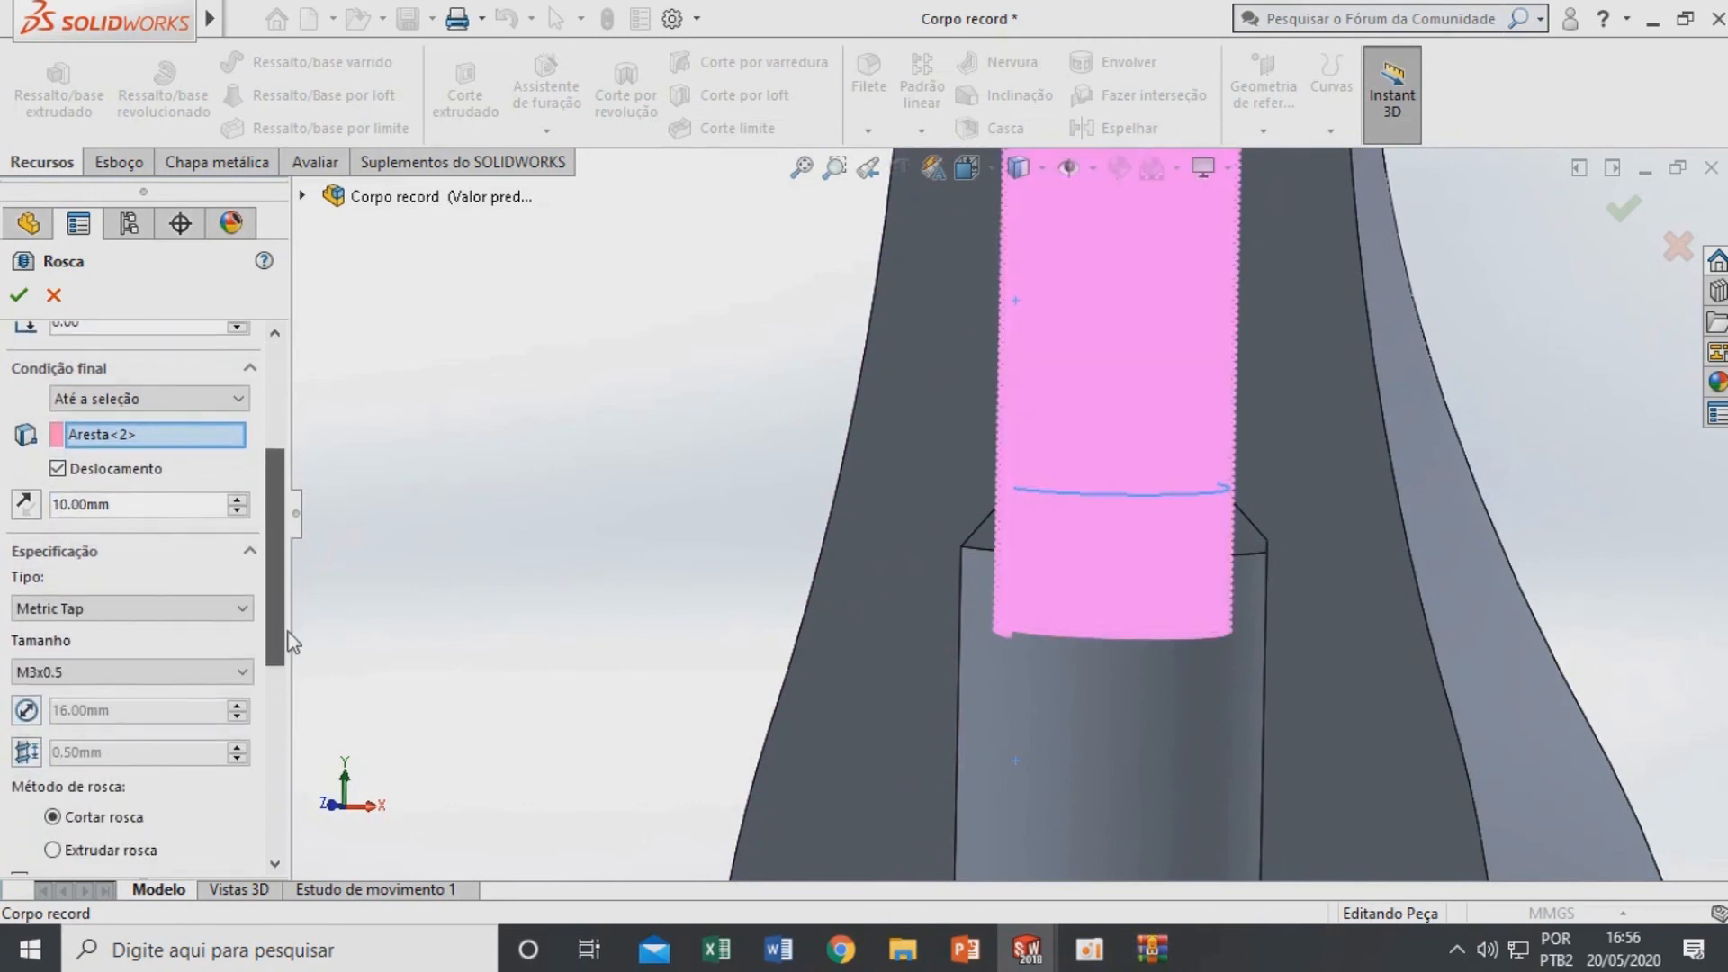
click(209, 616)
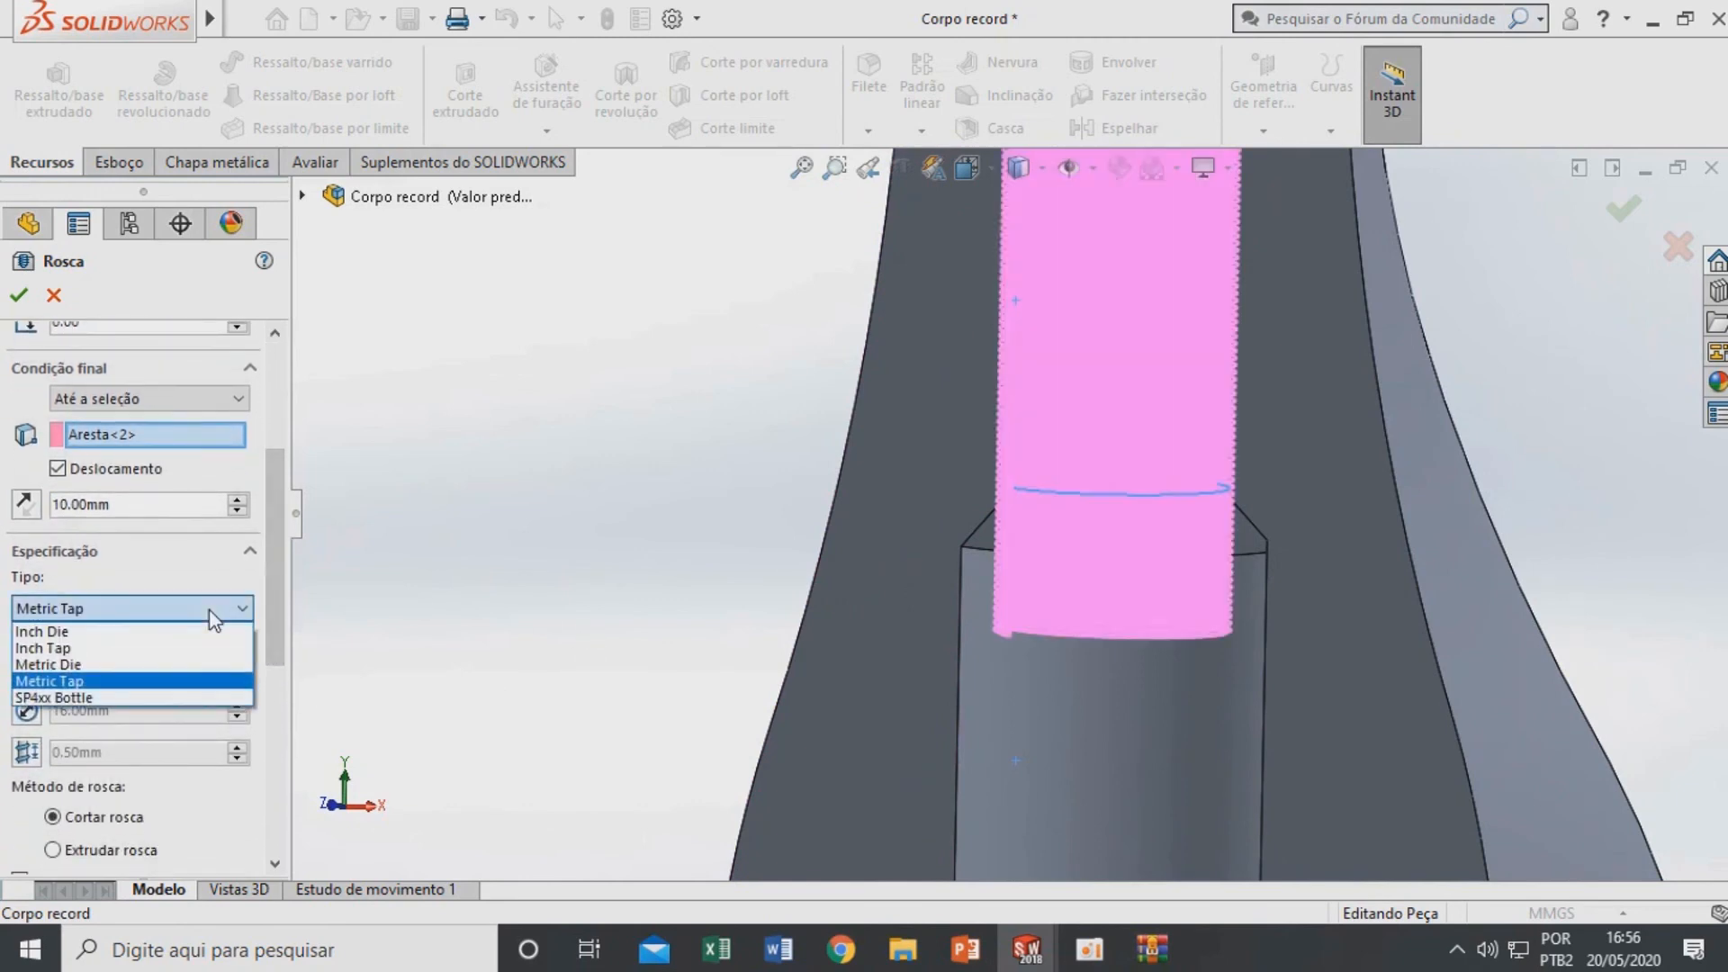
click(72, 683)
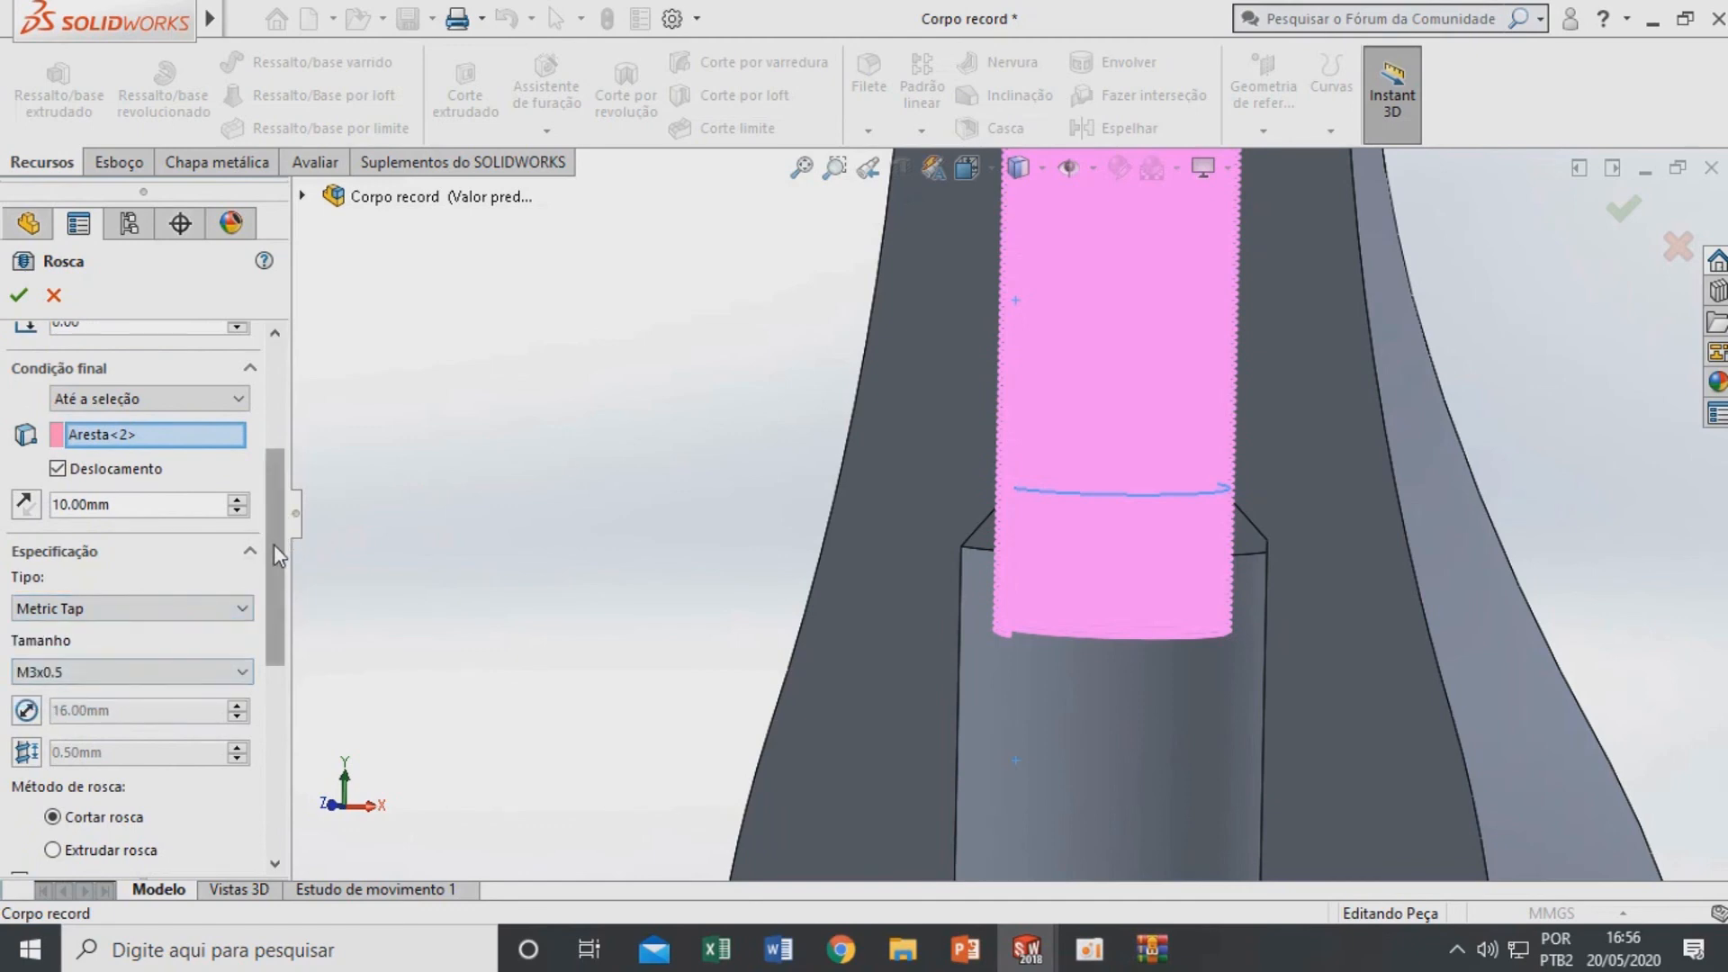
drag(273, 544, 273, 574)
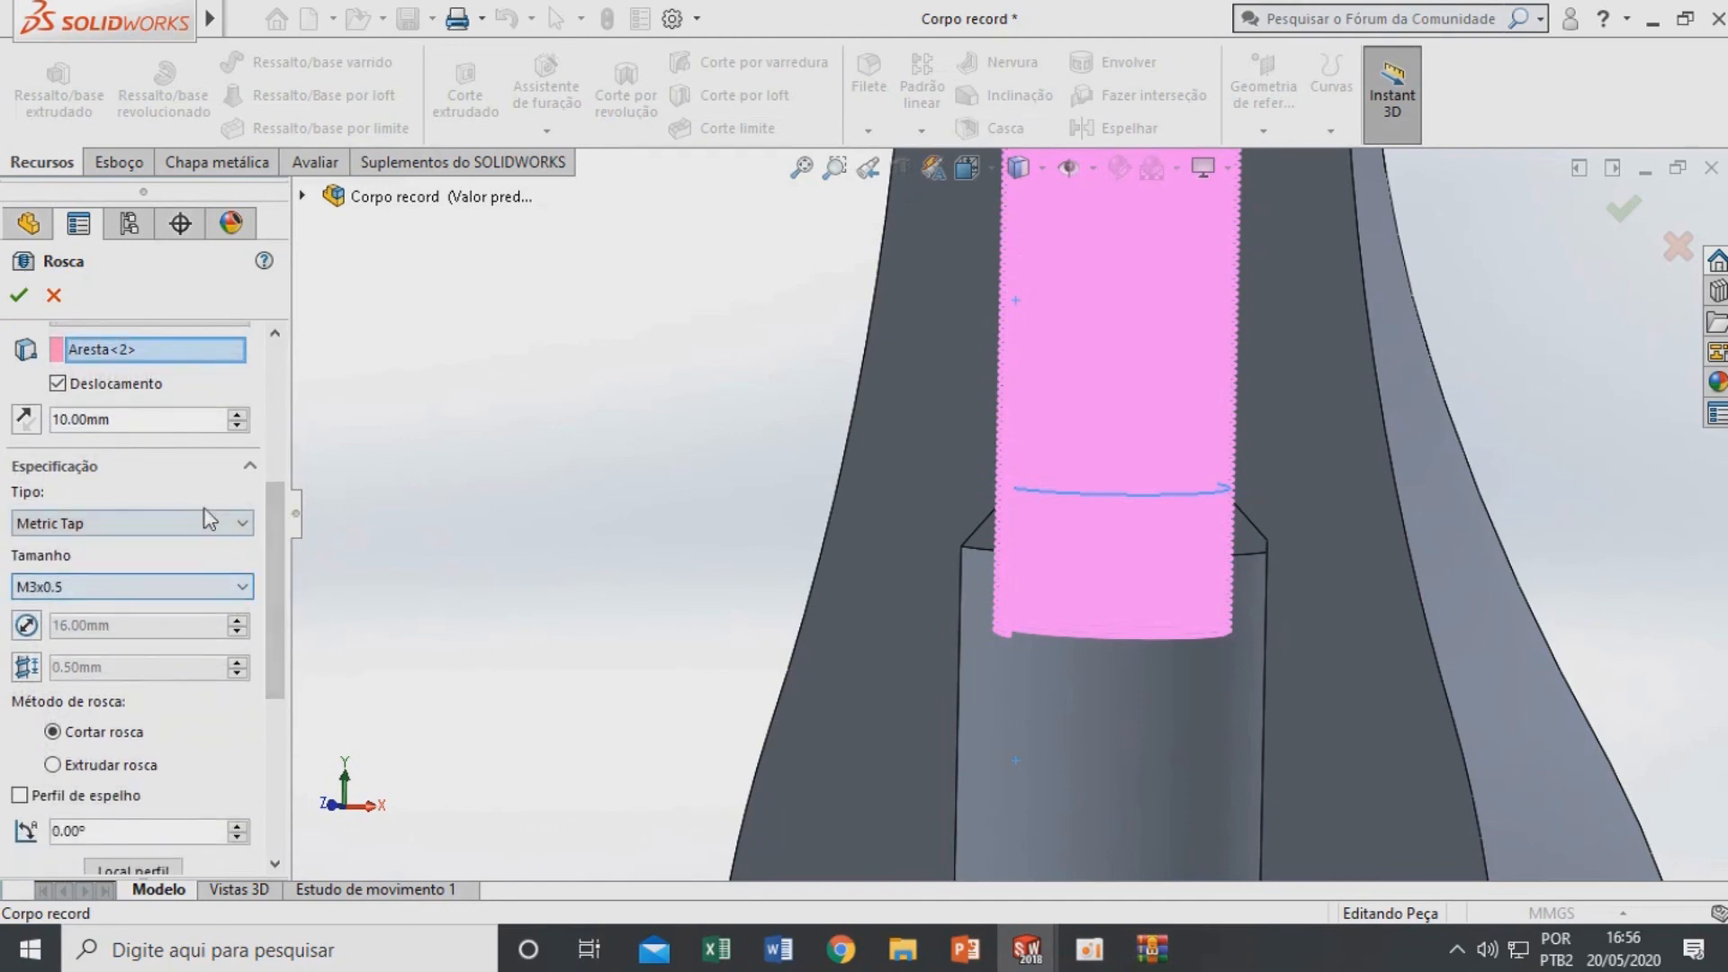
click(217, 594)
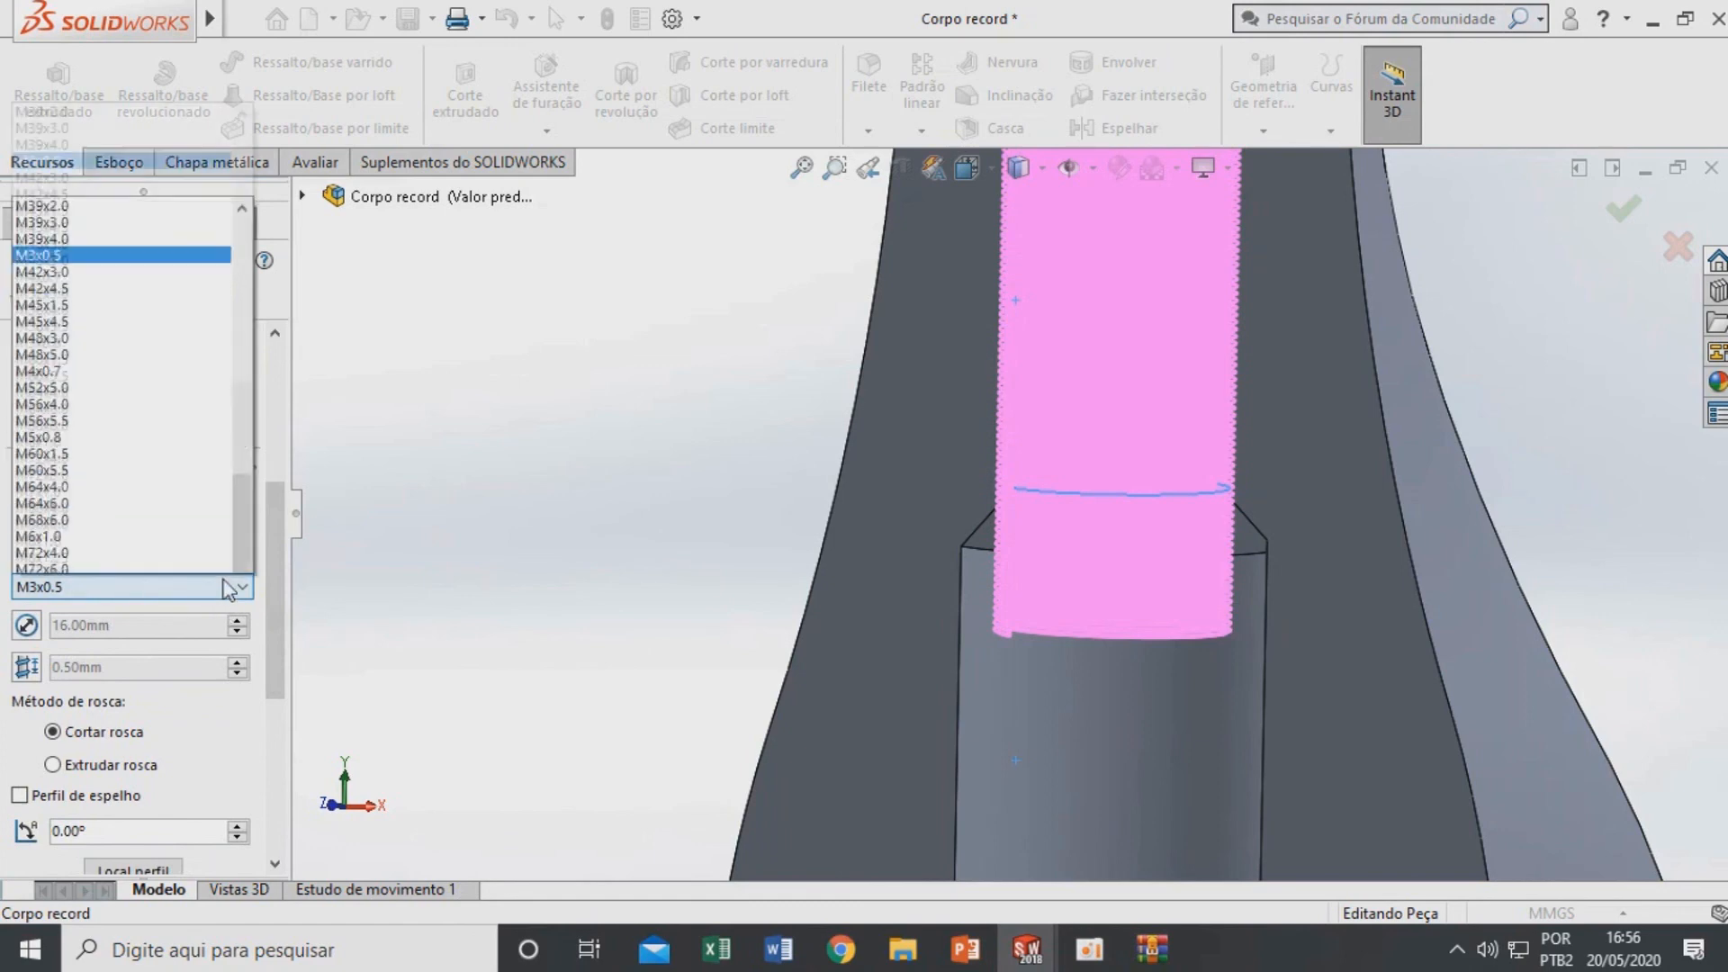
scroll(85, 279, up, 6)
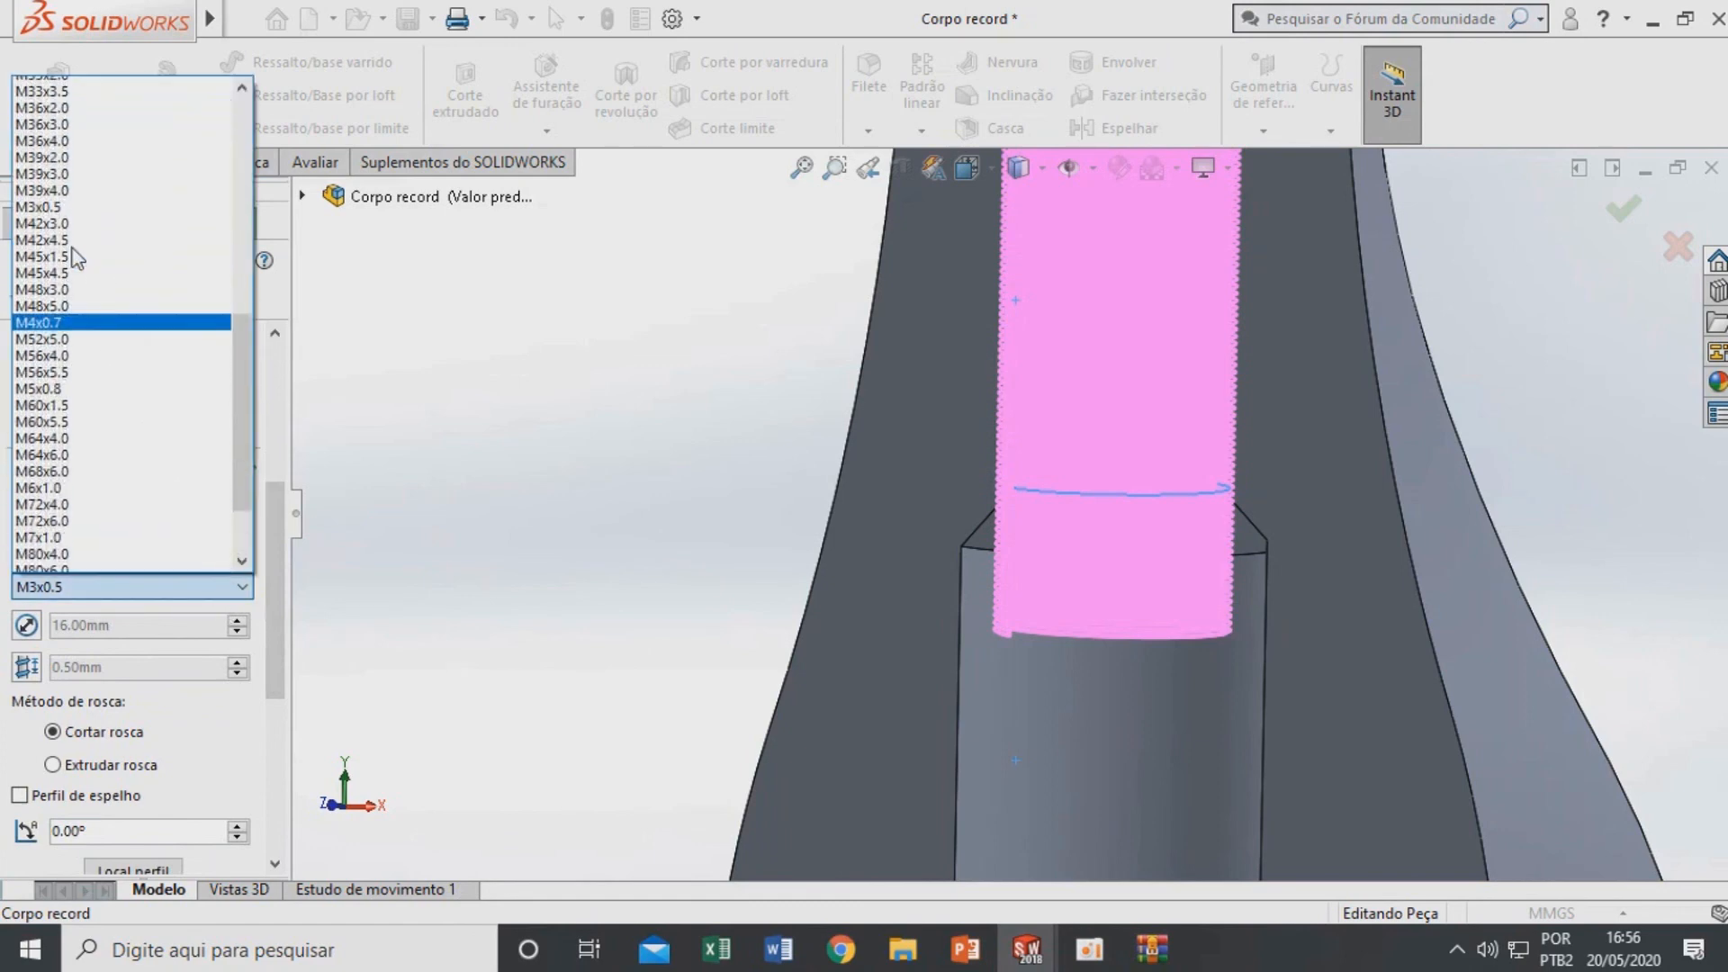
scroll(68, 288, up, 2)
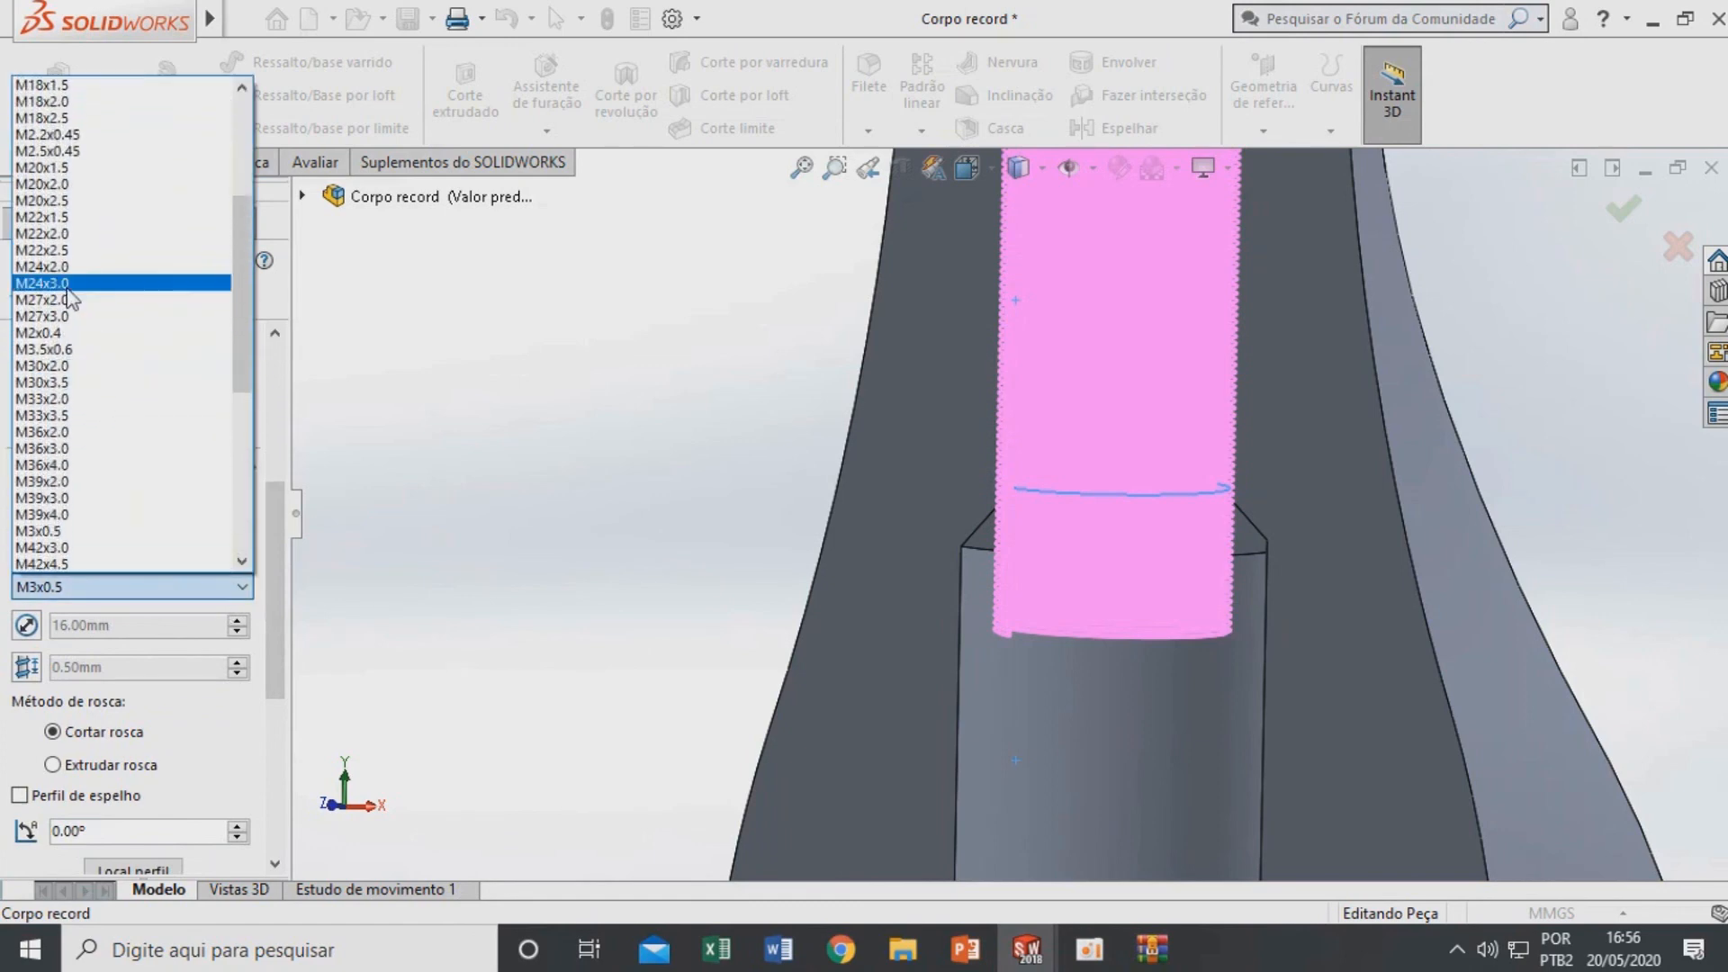
click(68, 200)
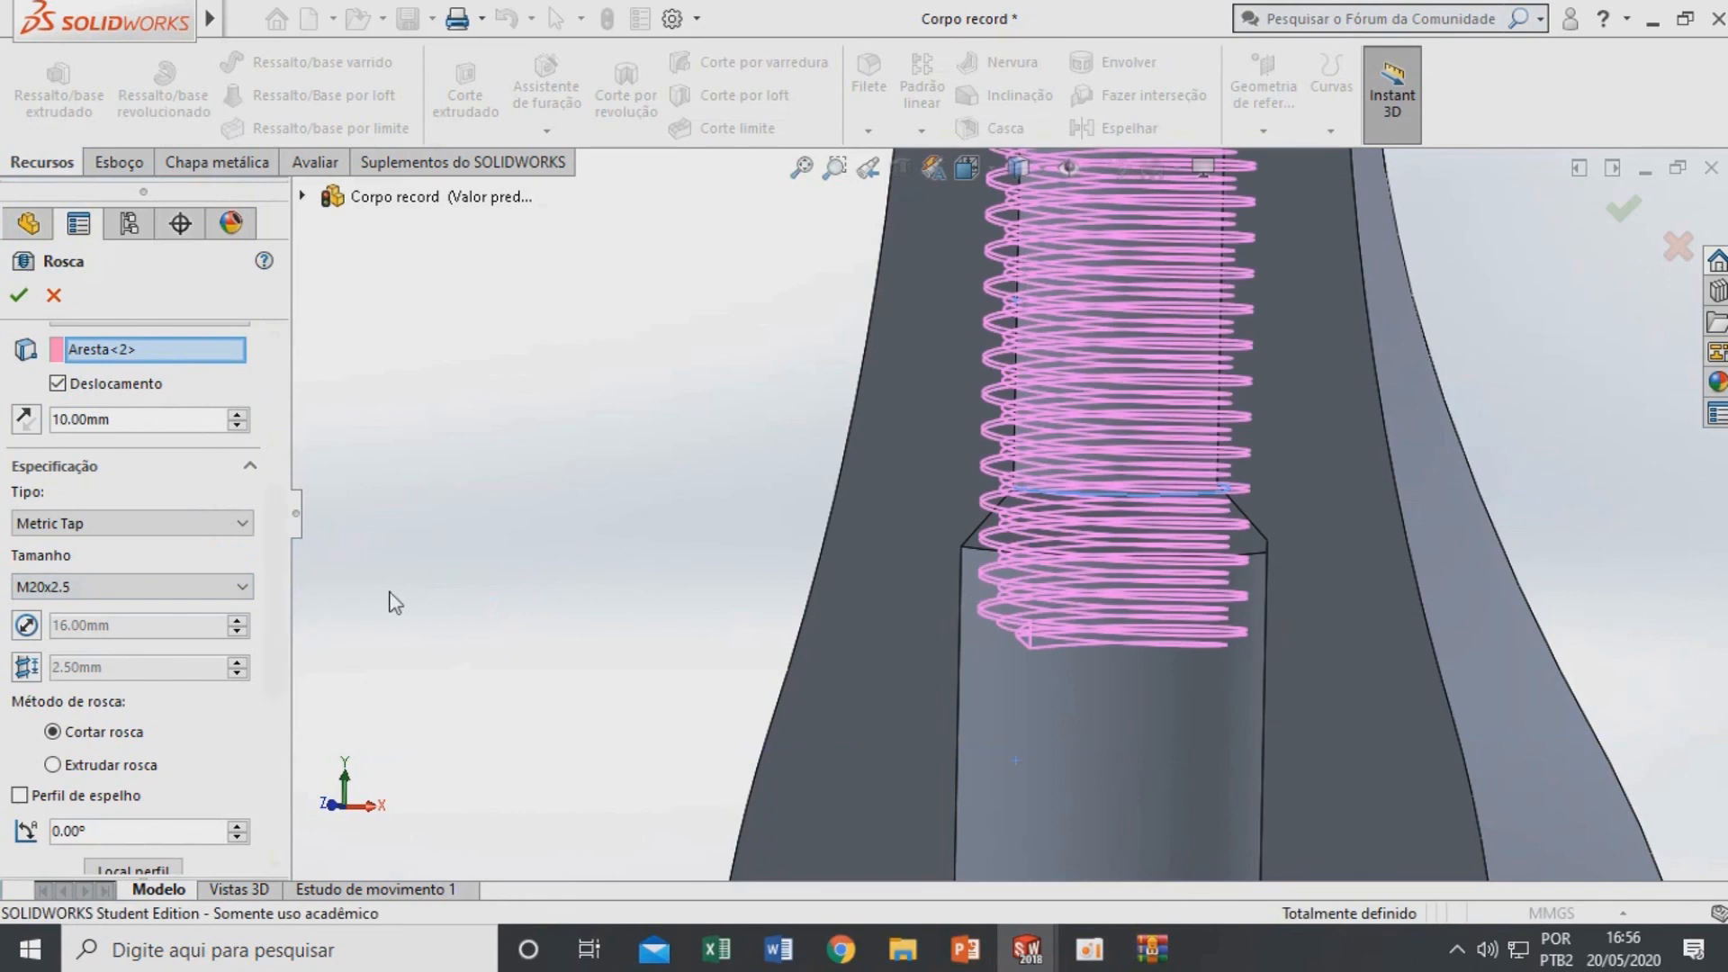
Trim the thread with both its start face and its end face
drag(267, 623, 276, 783)
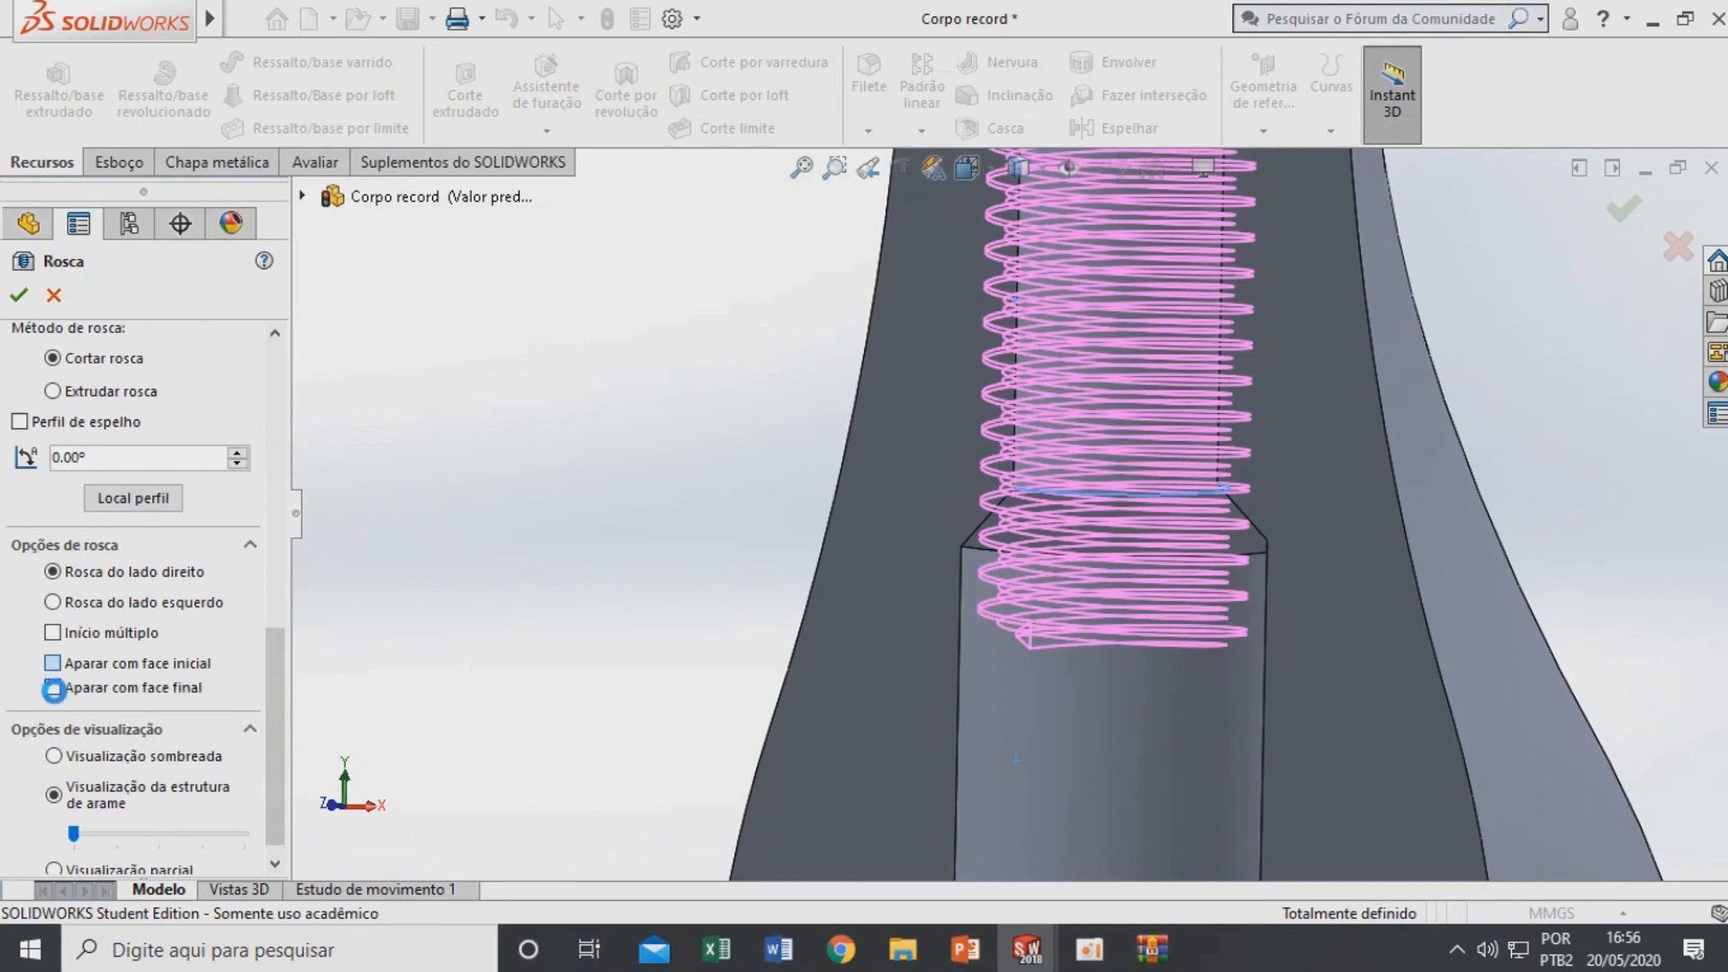
click(54, 690)
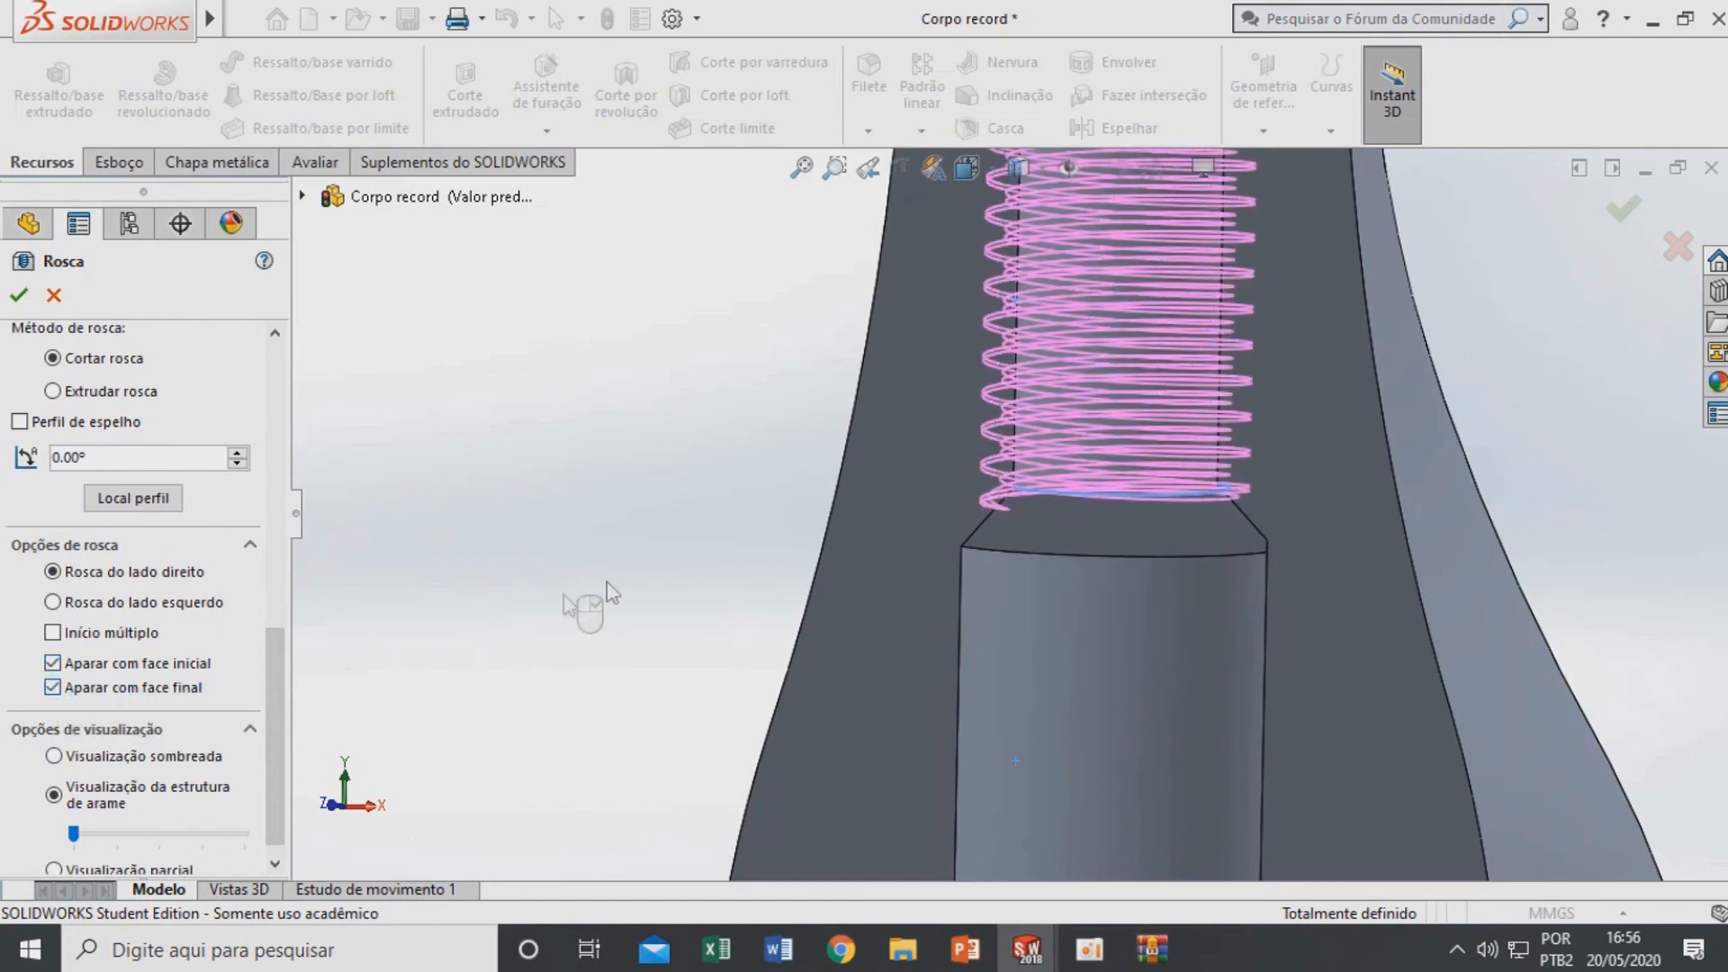
scroll(630, 587, up, 5)
middle_drag(1023, 391, 1041, 477)
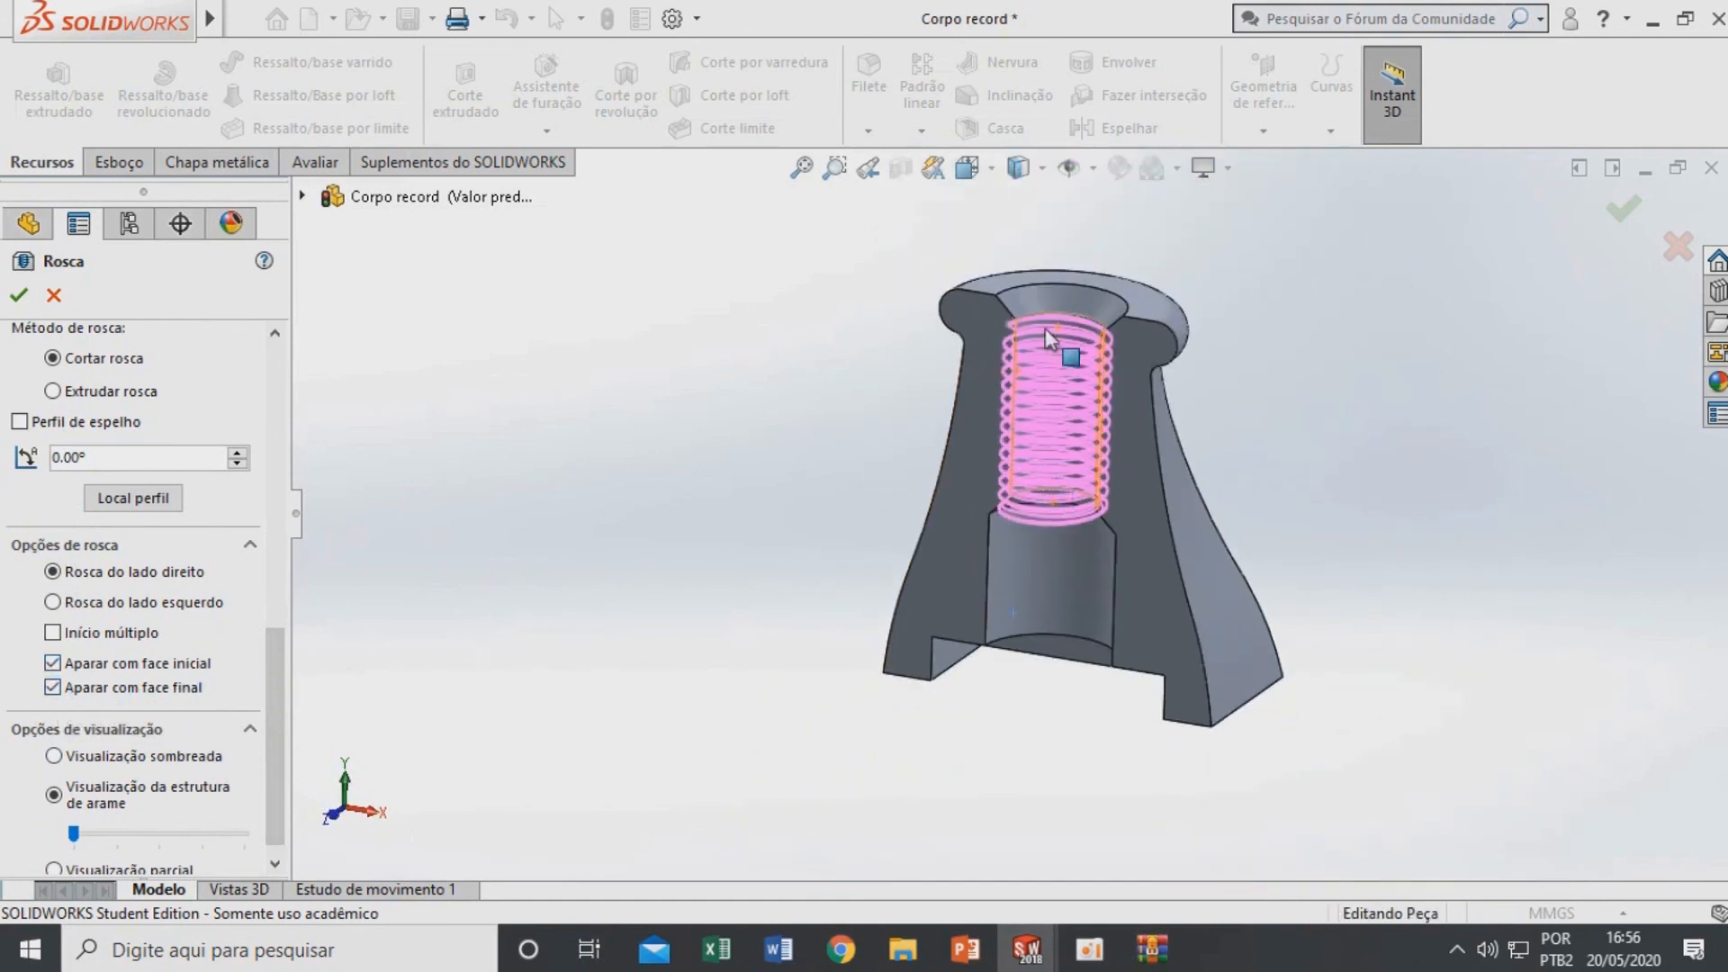
Offset the thread's start by 10 mm from the bore's upper edge, reversing the direction to extend above it
scroll(1047, 340, down, 3)
drag(275, 691, 280, 401)
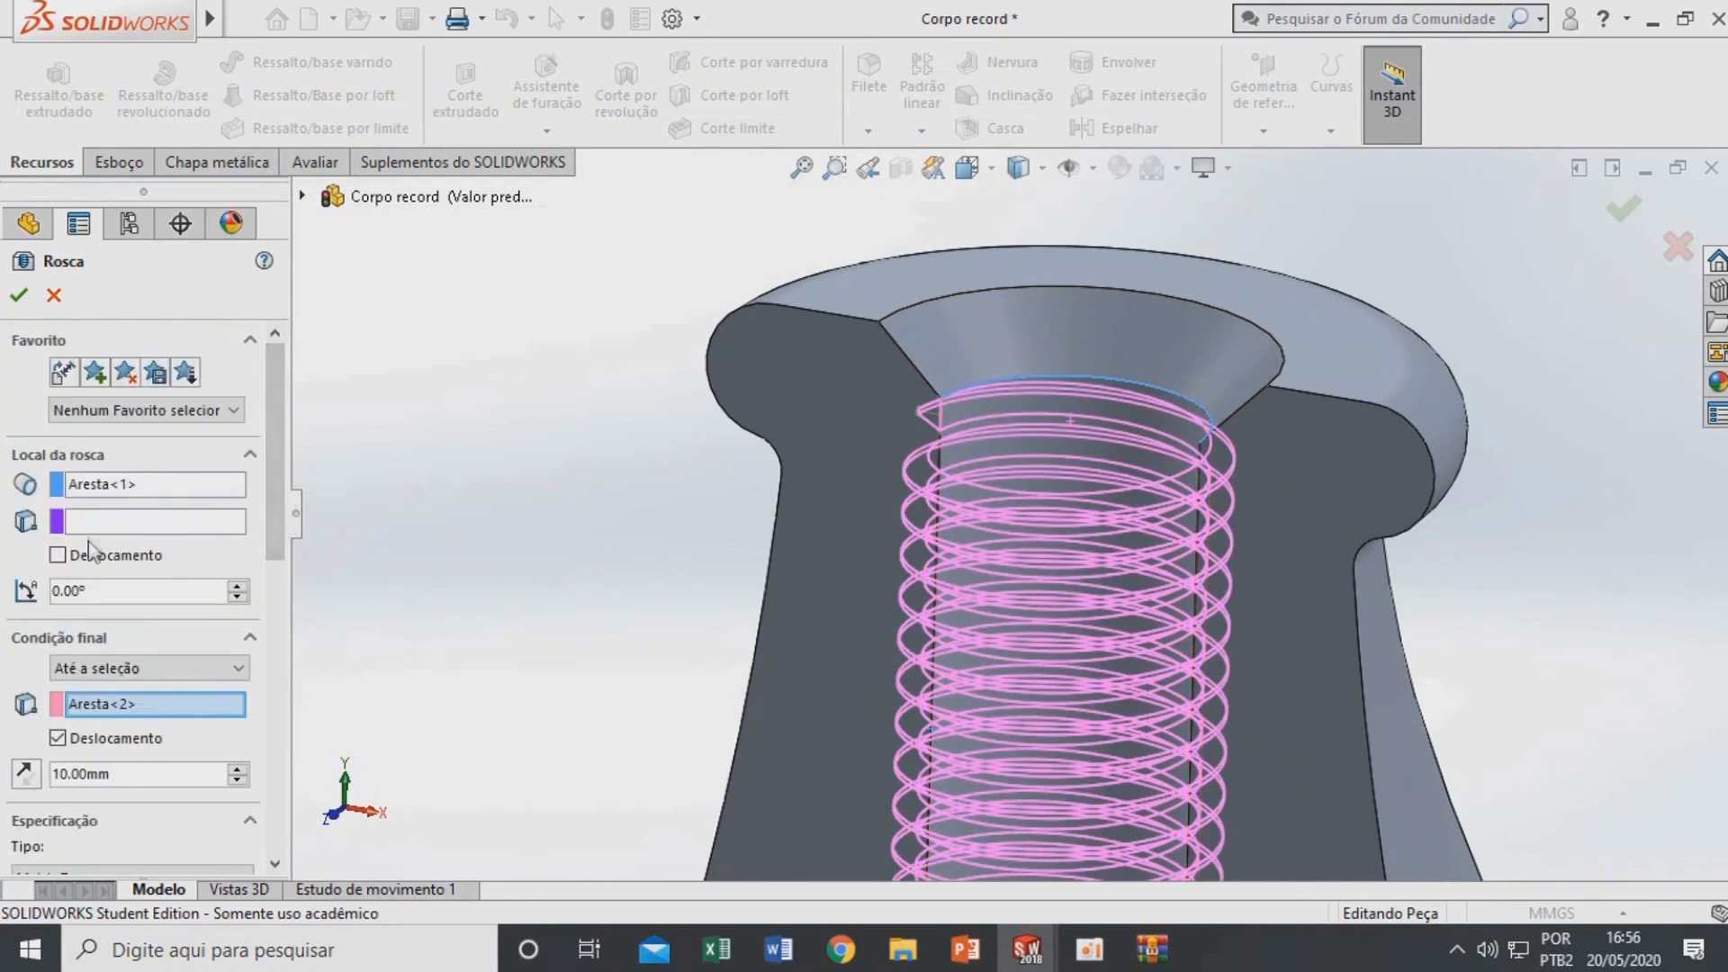
click(57, 556)
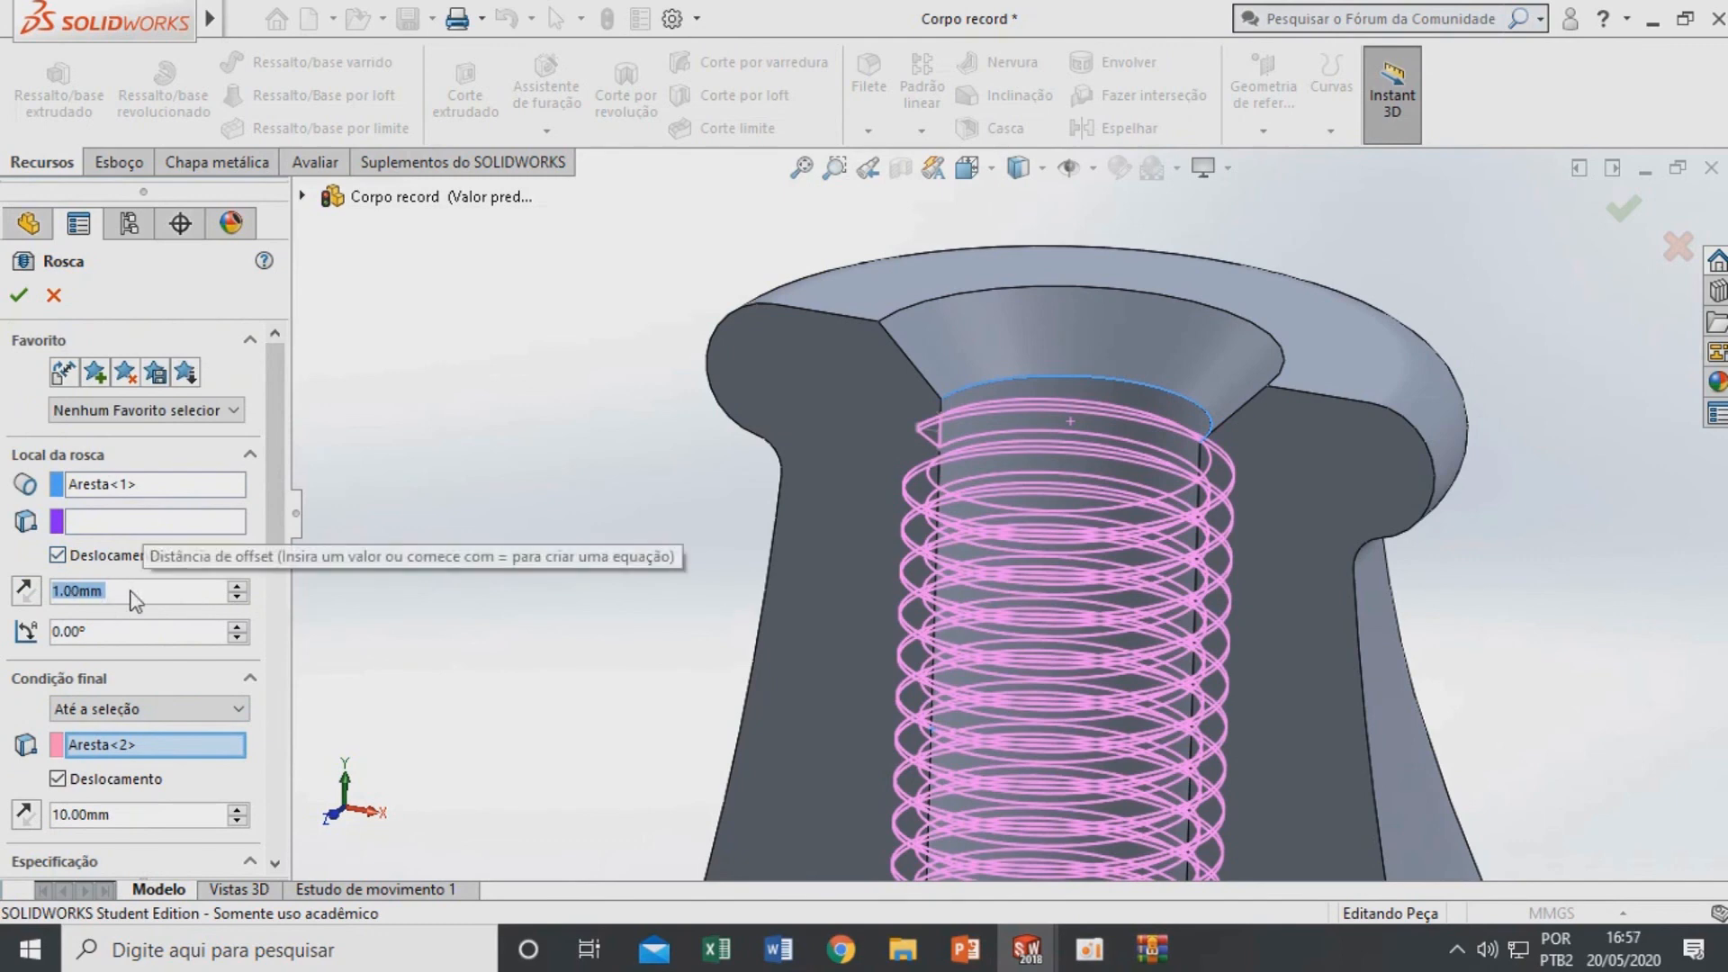
text(10)
key(Return)
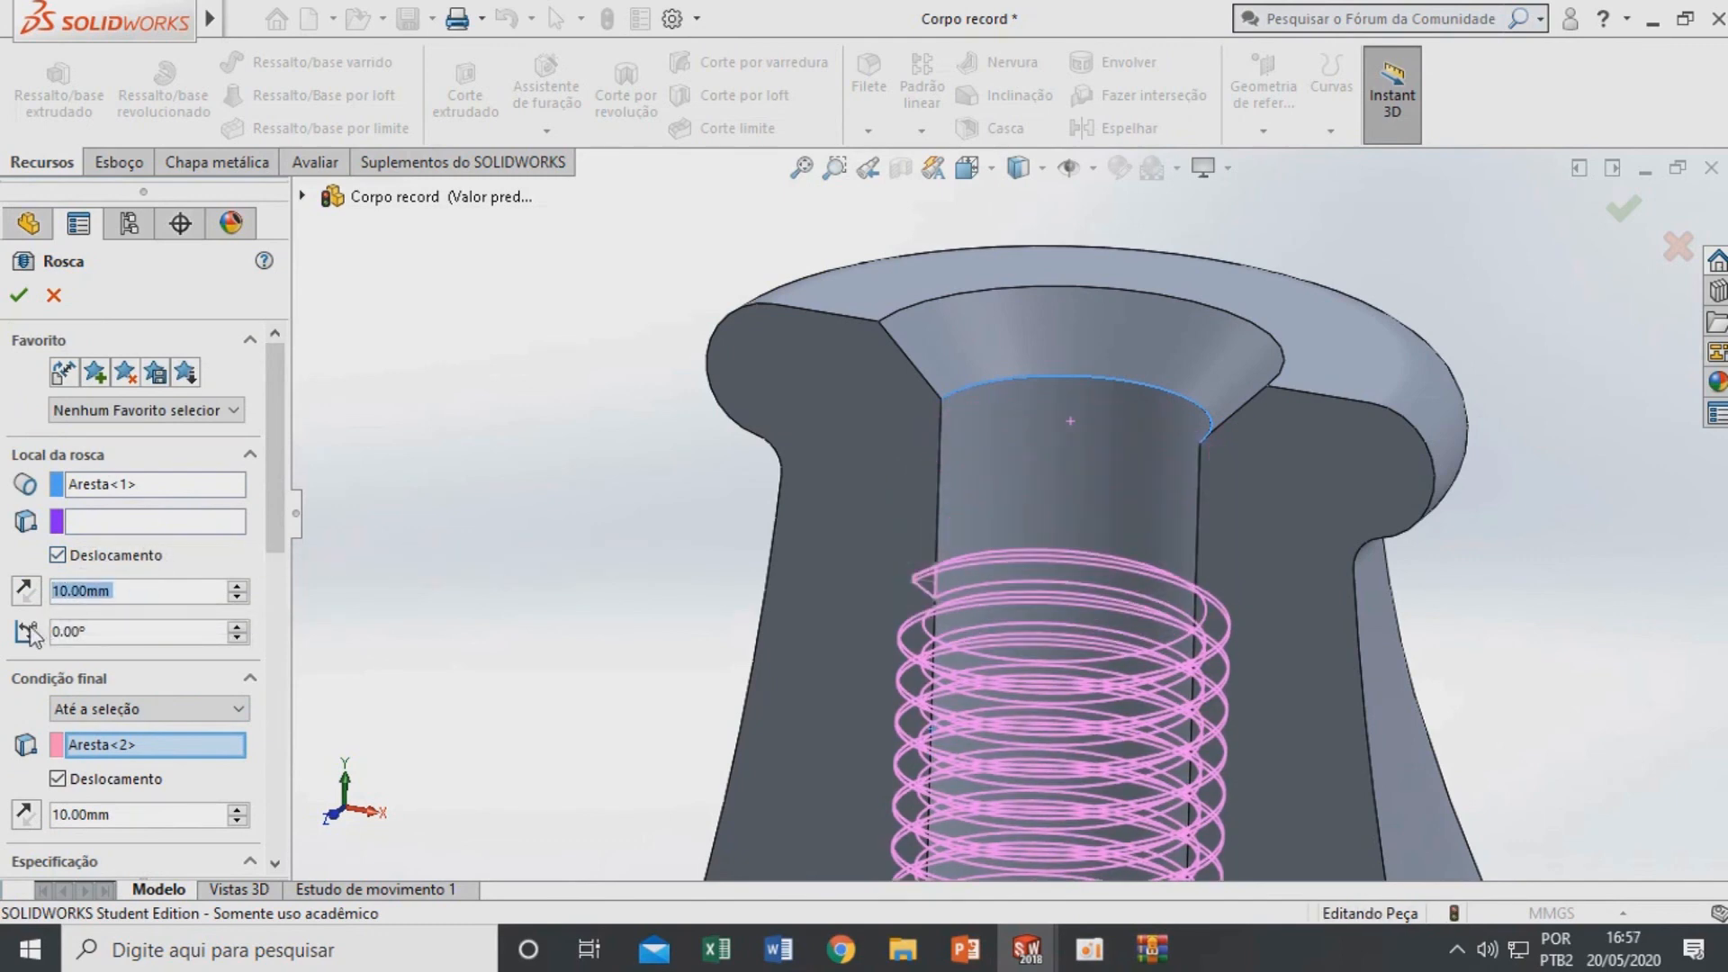
click(26, 592)
click(27, 592)
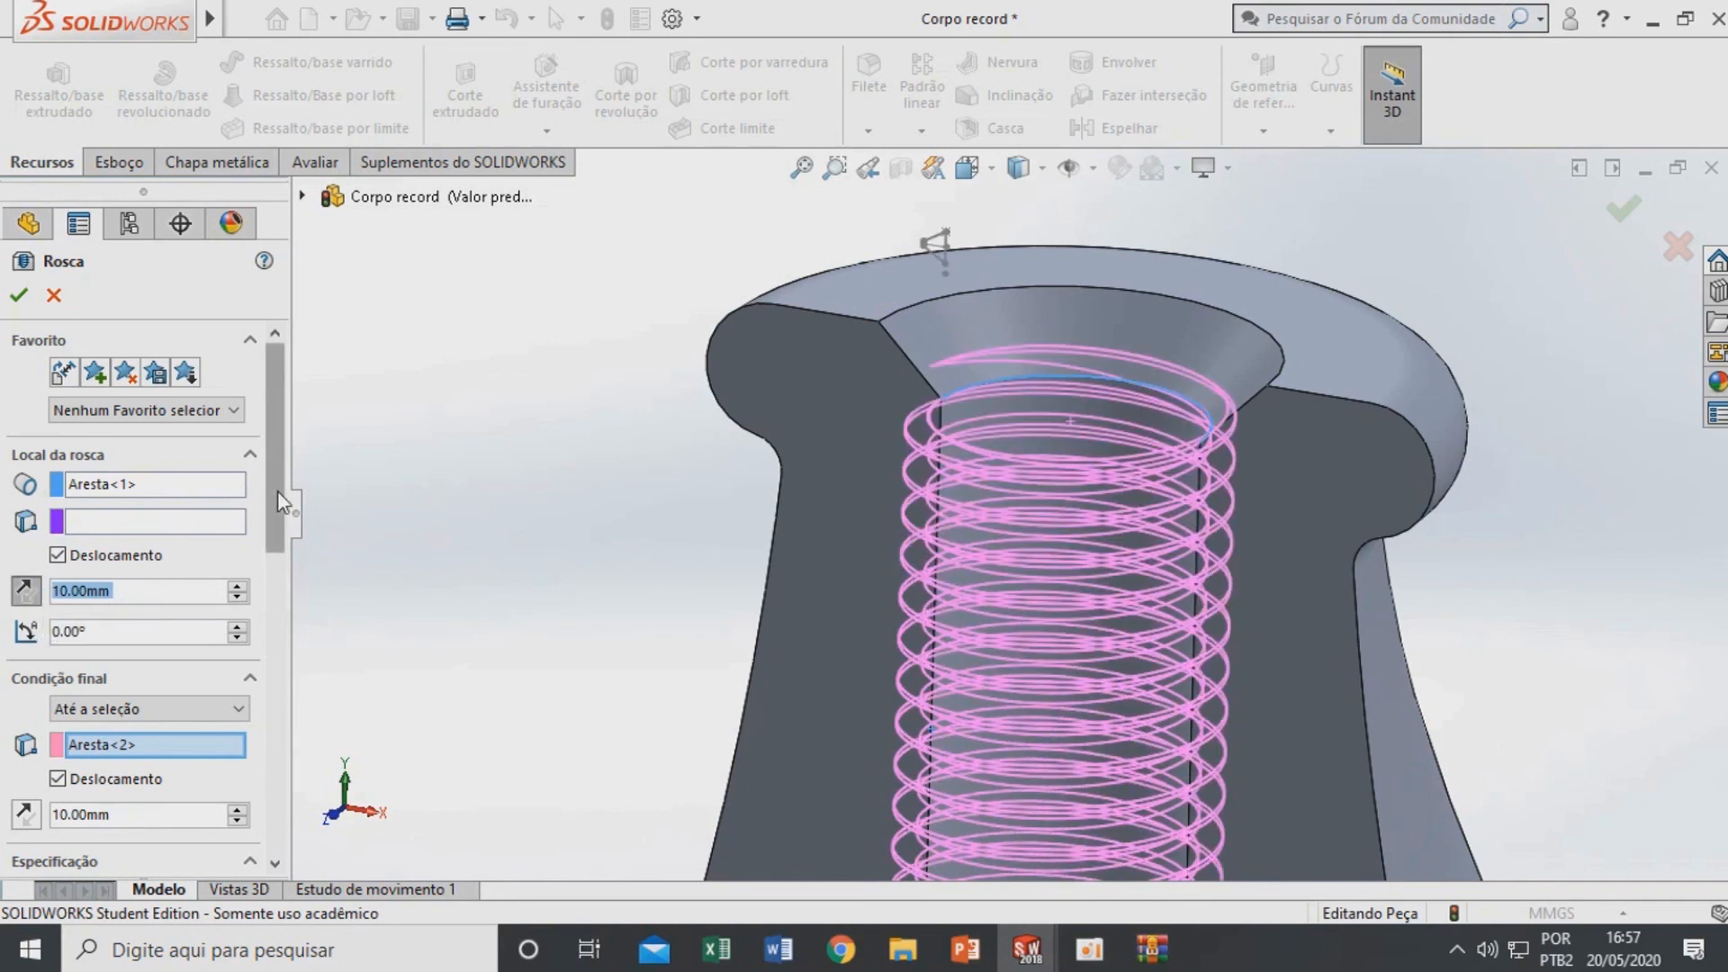
Complete the Rosca feature as an M20x2.5 thread in the bore and inspect the resulting cut
scroll(171, 567, down, 8)
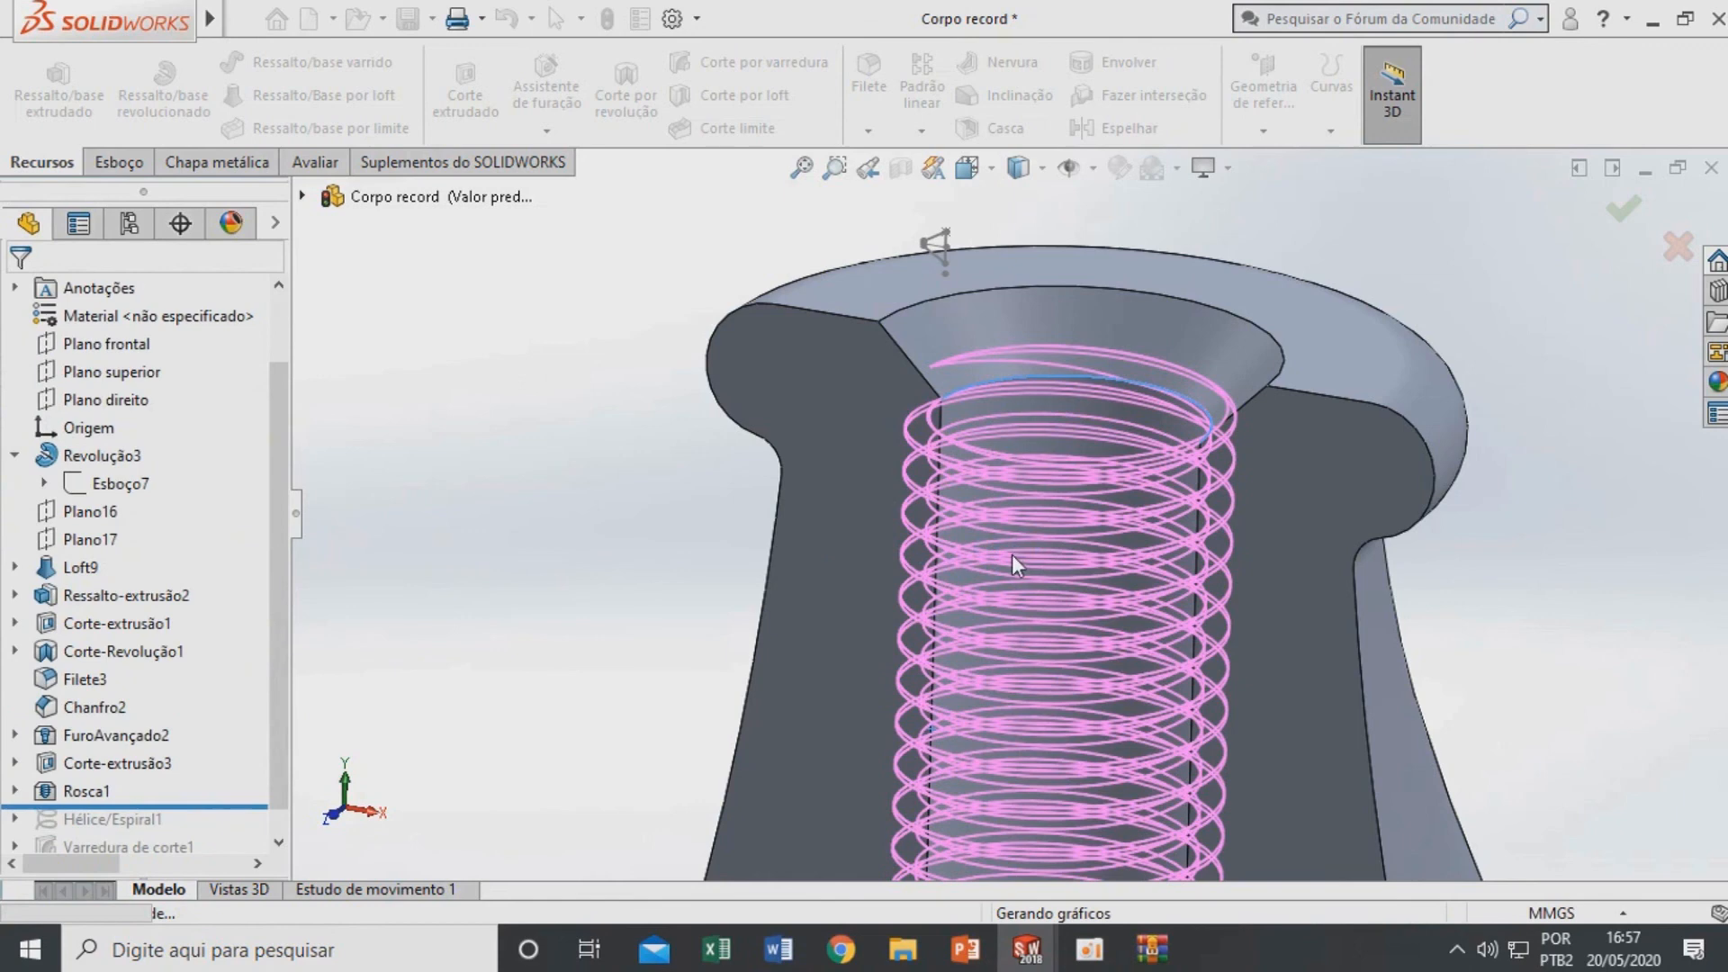
scroll(1012, 562, up, 3)
mouse_move(1022, 606)
middle_down()
mouse_move(1042, 571)
mouse_move(1119, 571)
mouse_move(1026, 628)
middle_up()
scroll(1026, 629, up, 1)
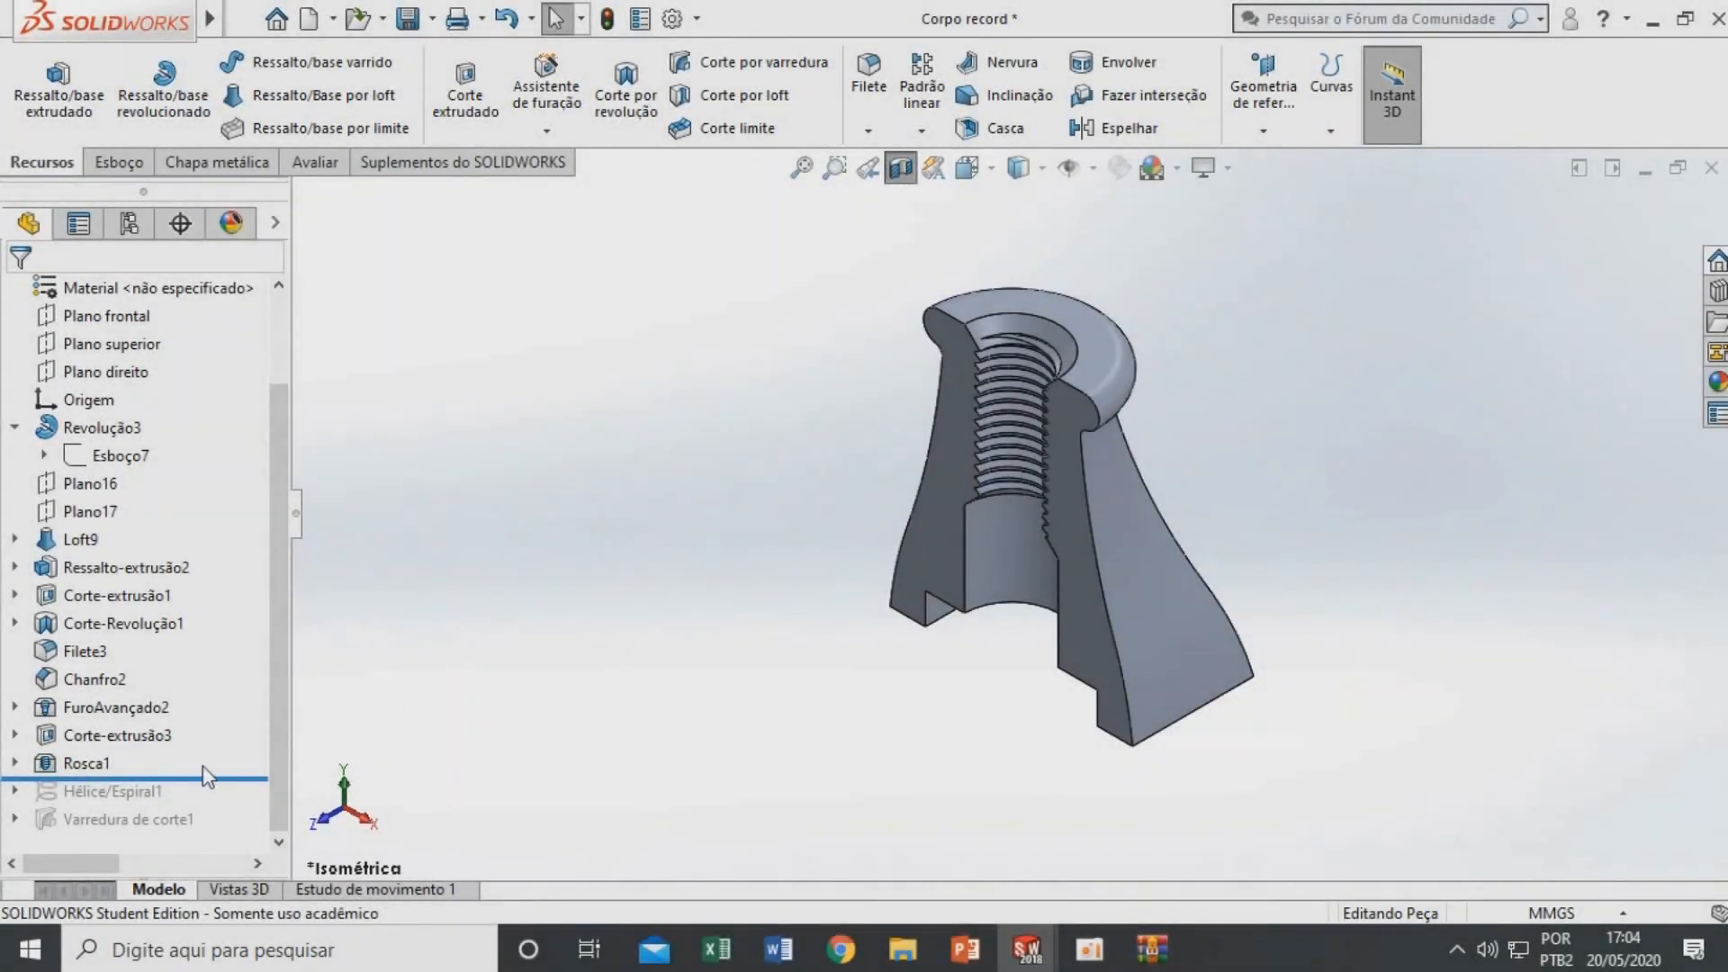
Delete the Rosca thread and roll the history forward past the helix and swept cut, showing the part unsectioned
click(214, 765)
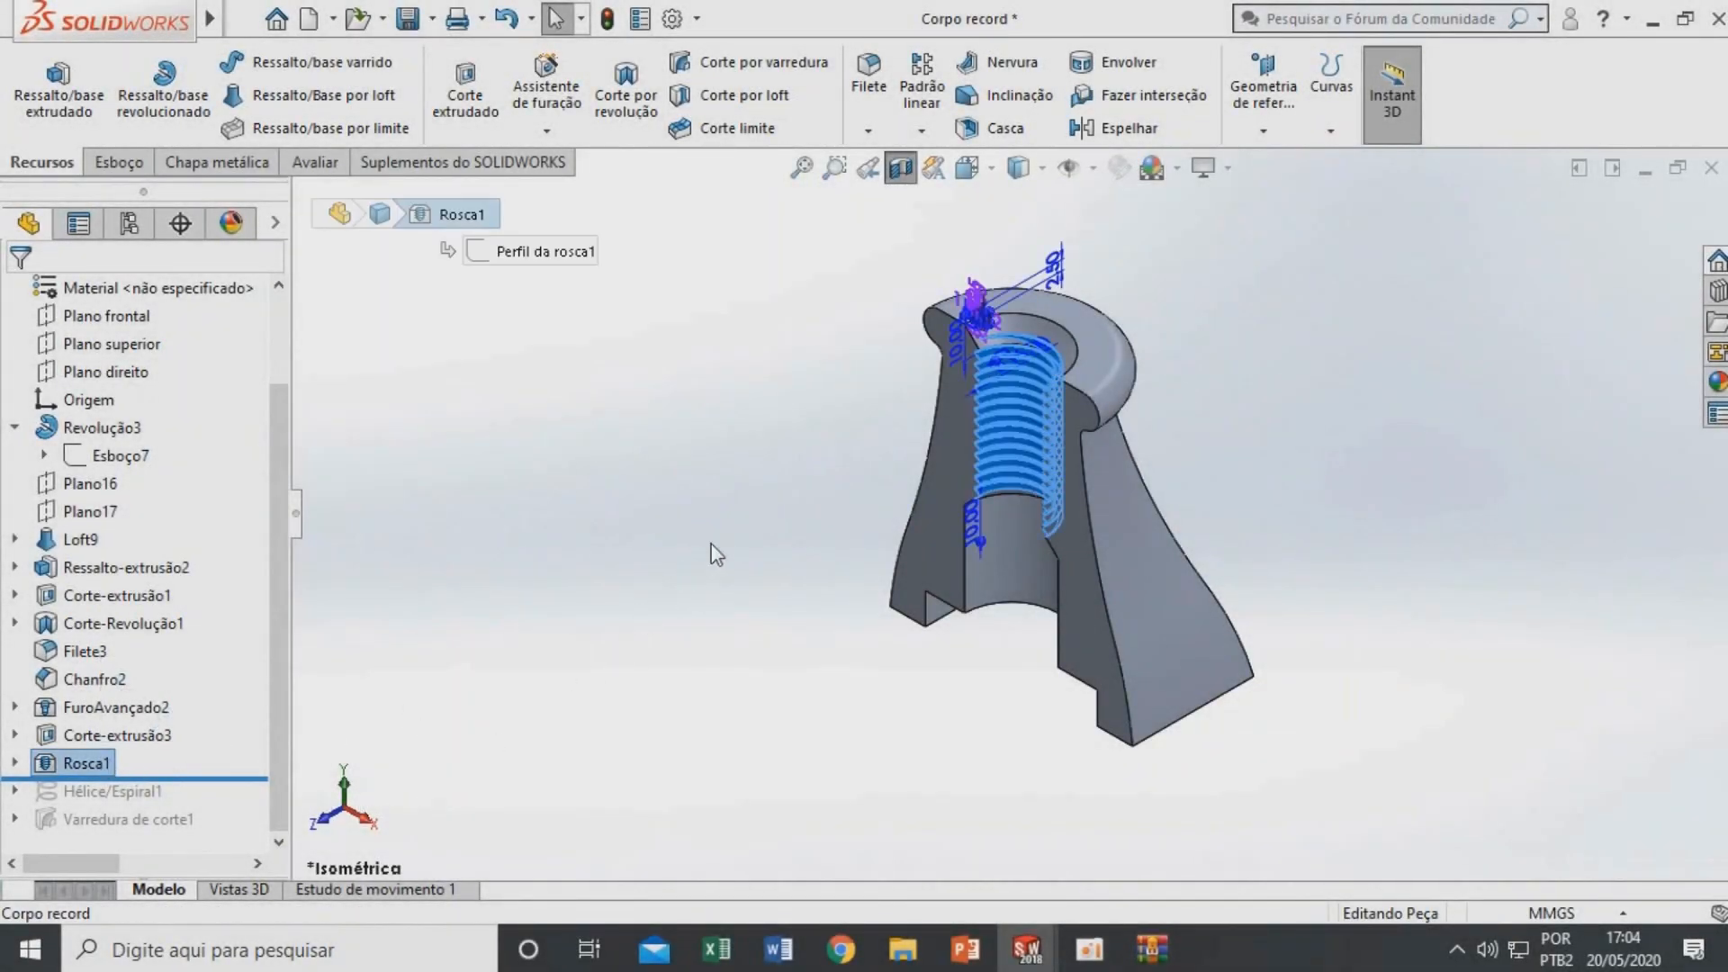
key(Delete)
click(1026, 346)
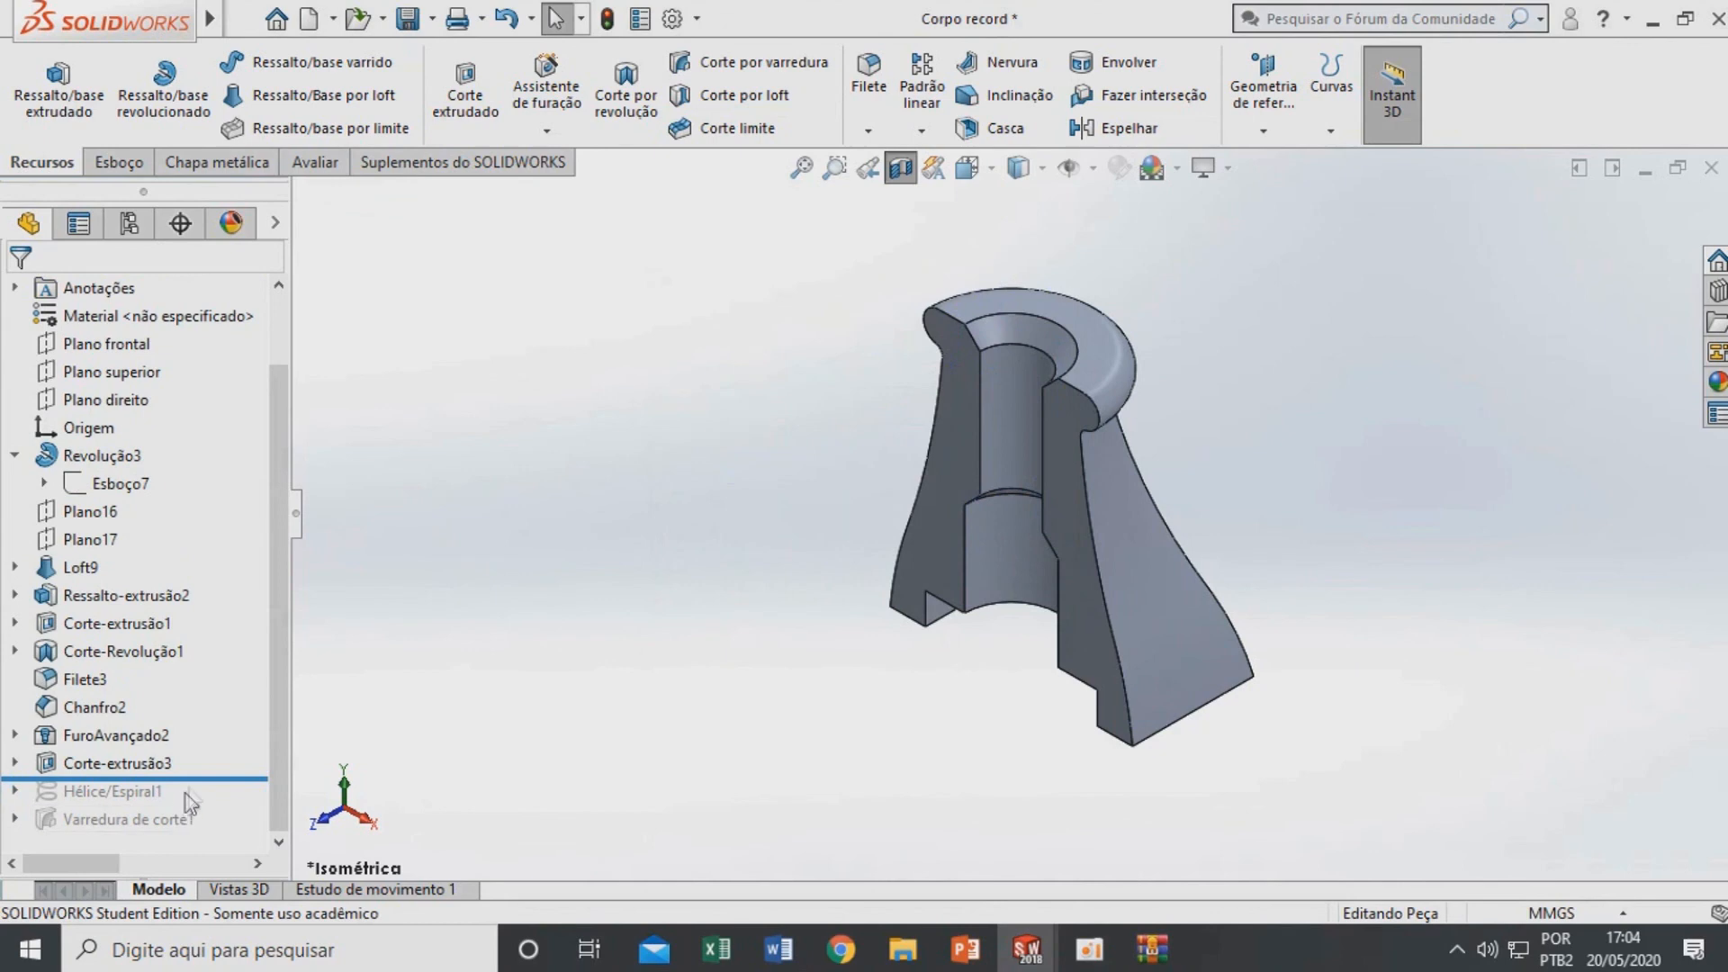
drag(212, 776, 198, 839)
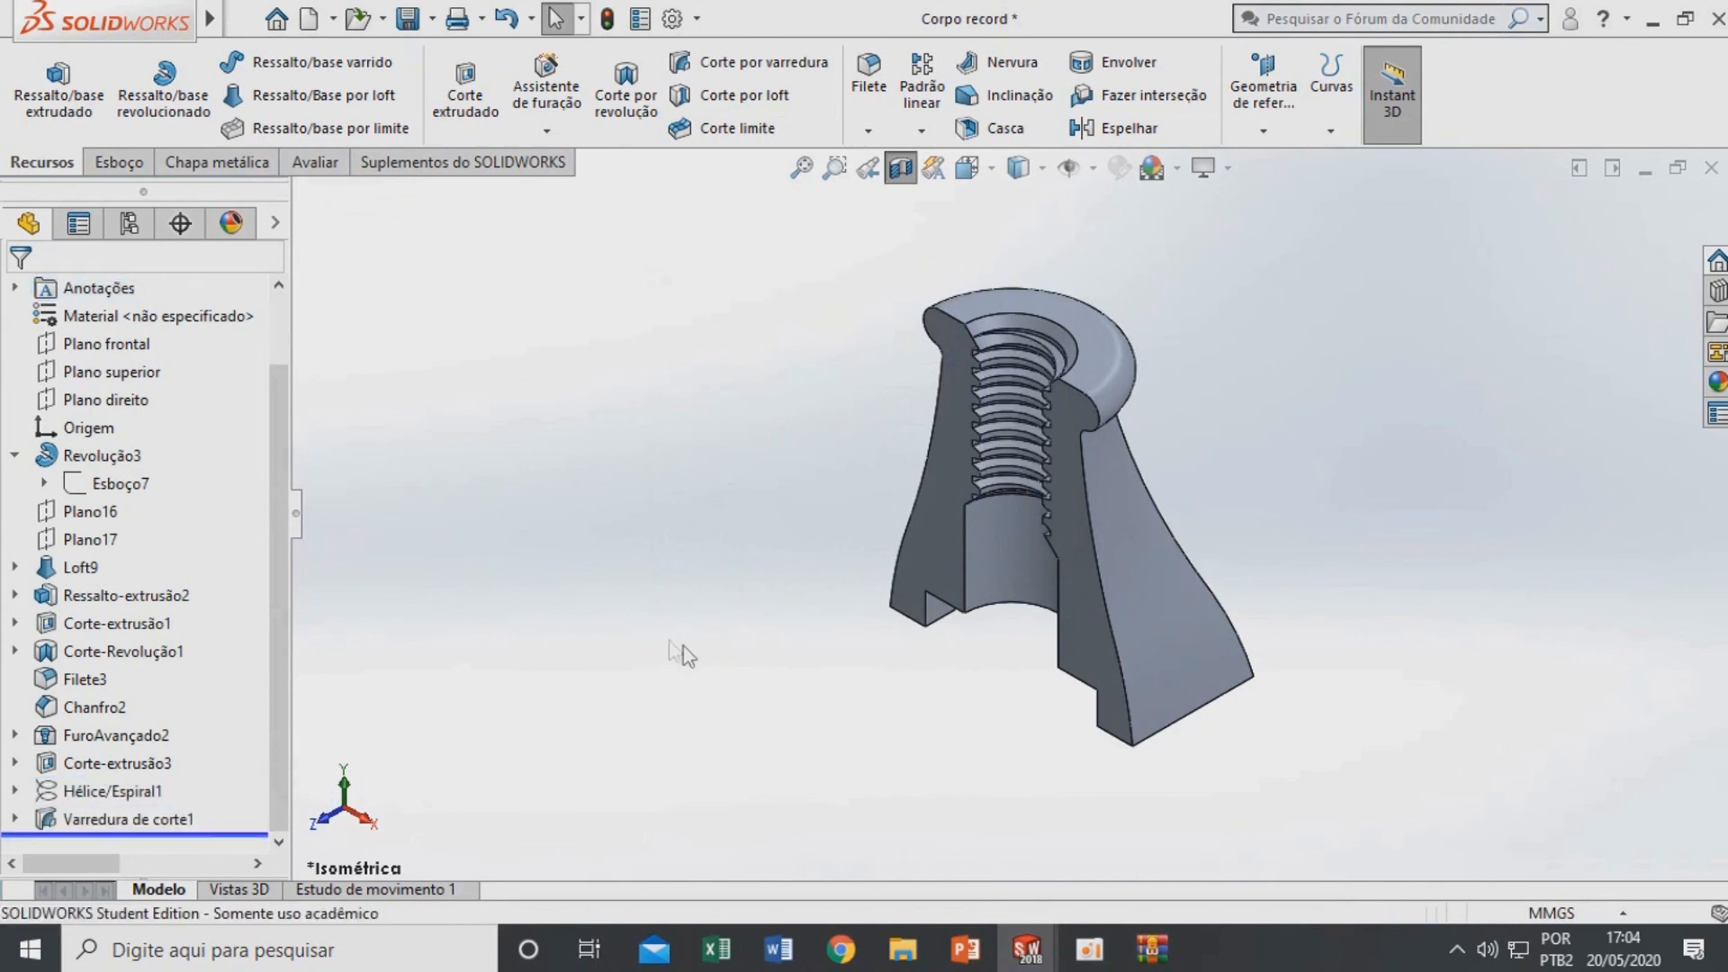
click(900, 167)
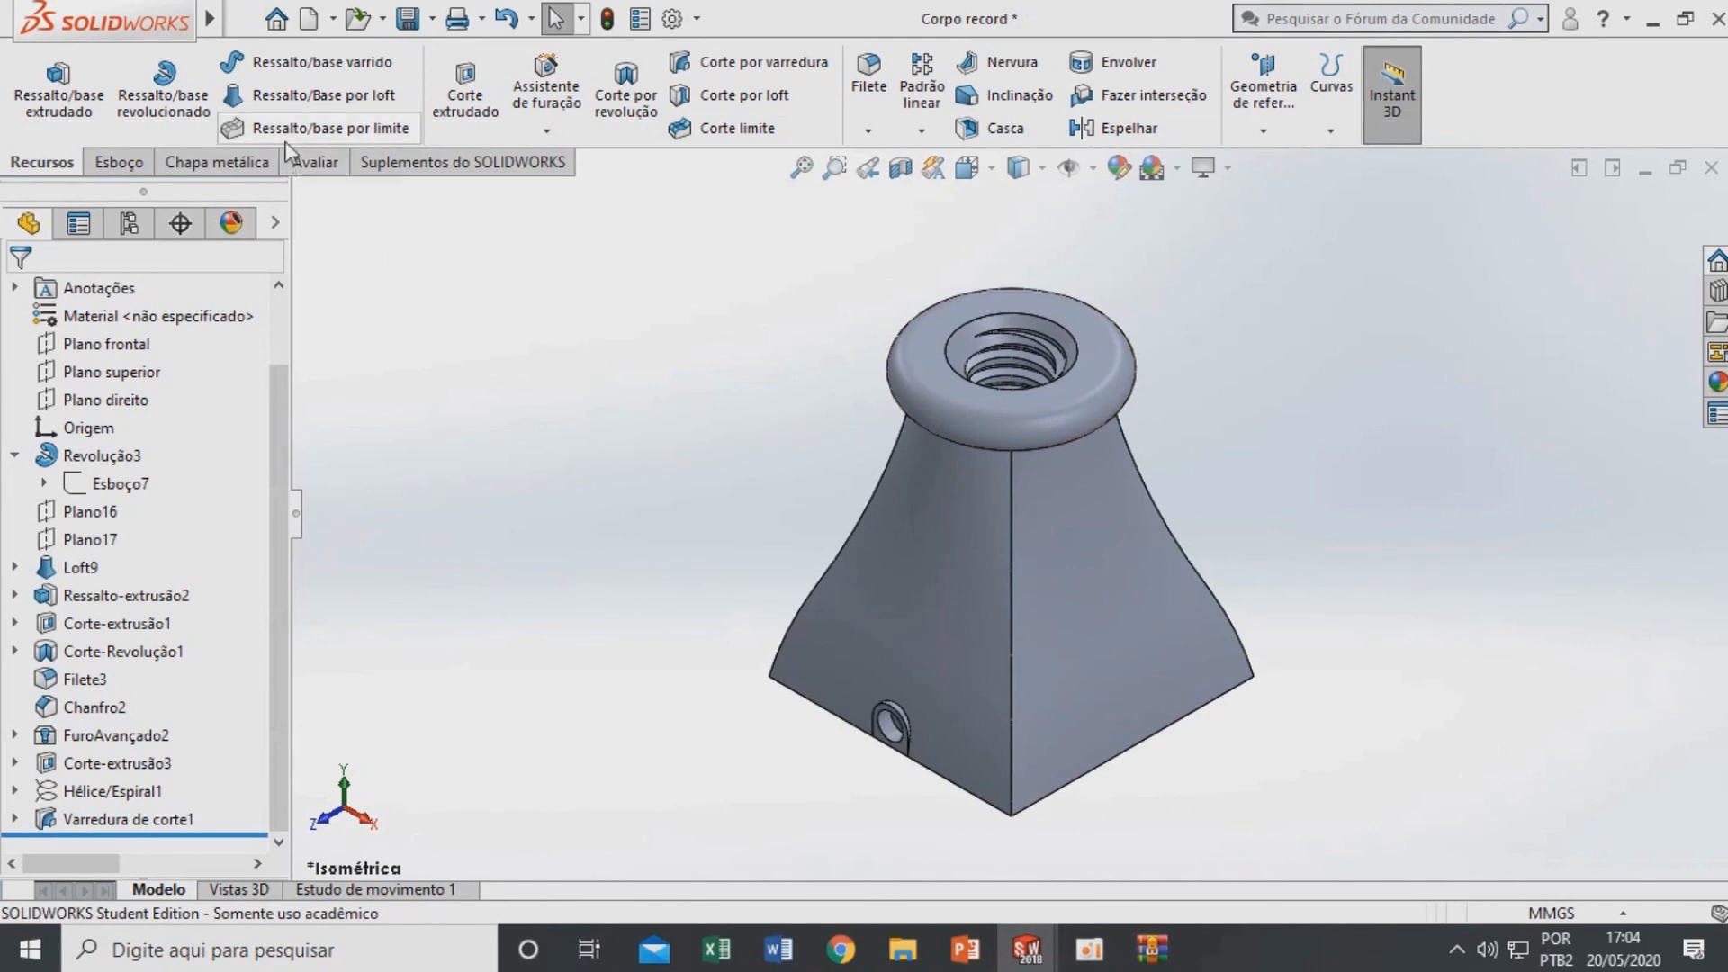
Start a boundary boss using the base pocket's two opposite side faces as the Direction 1 profiles
click(342, 133)
middle_drag(705, 759, 999, 829)
scroll(960, 687, down, 3)
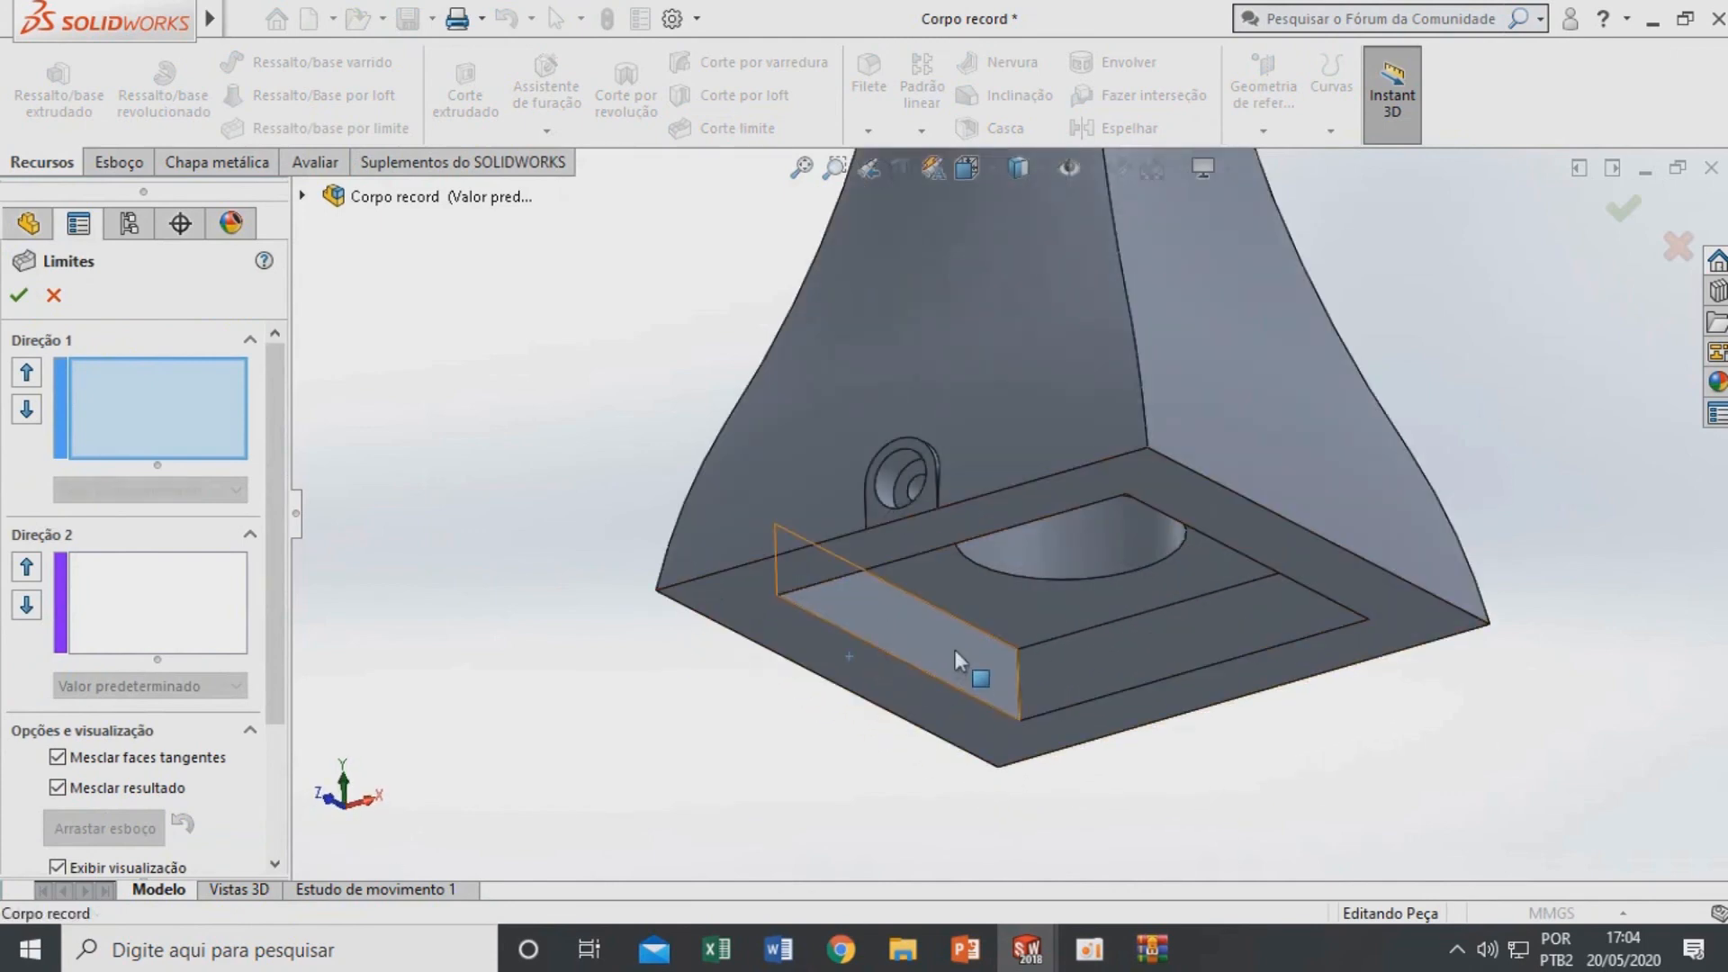
click(954, 650)
middle_drag(1019, 711, 1476, 519)
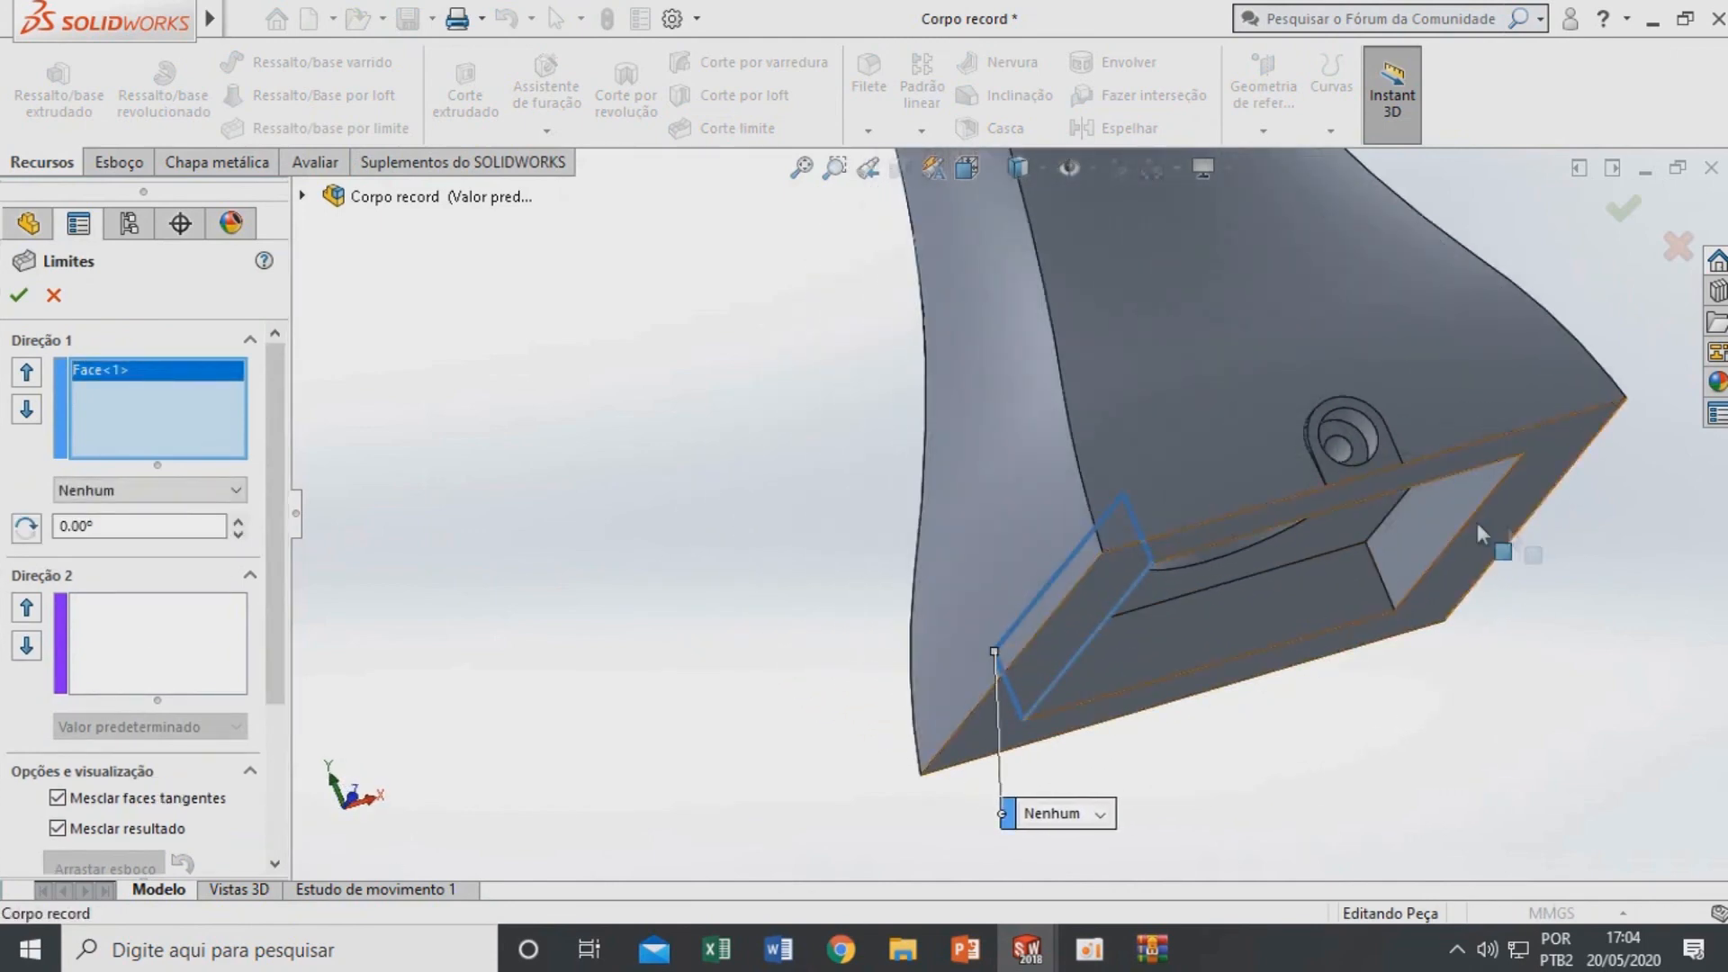
click(1417, 531)
middle_drag(1359, 622, 1212, 584)
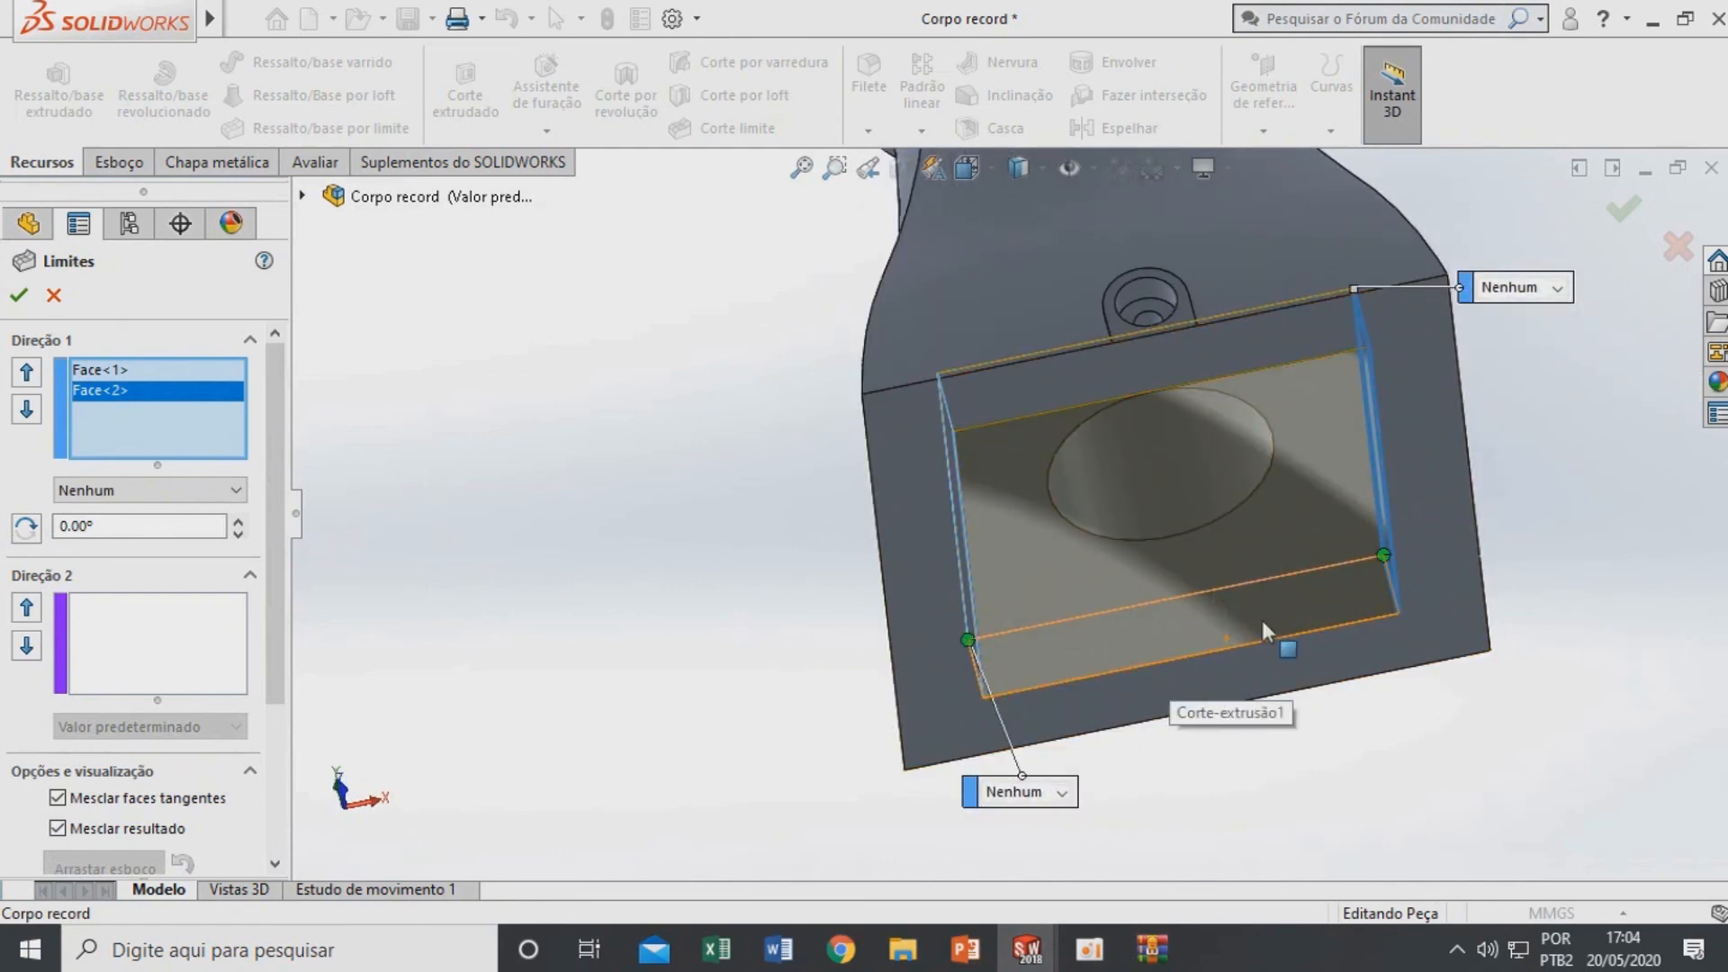
Add the pocket's inner long edge as the Direction 2 curve and complete the boundary boss filling the pocket
click(80, 641)
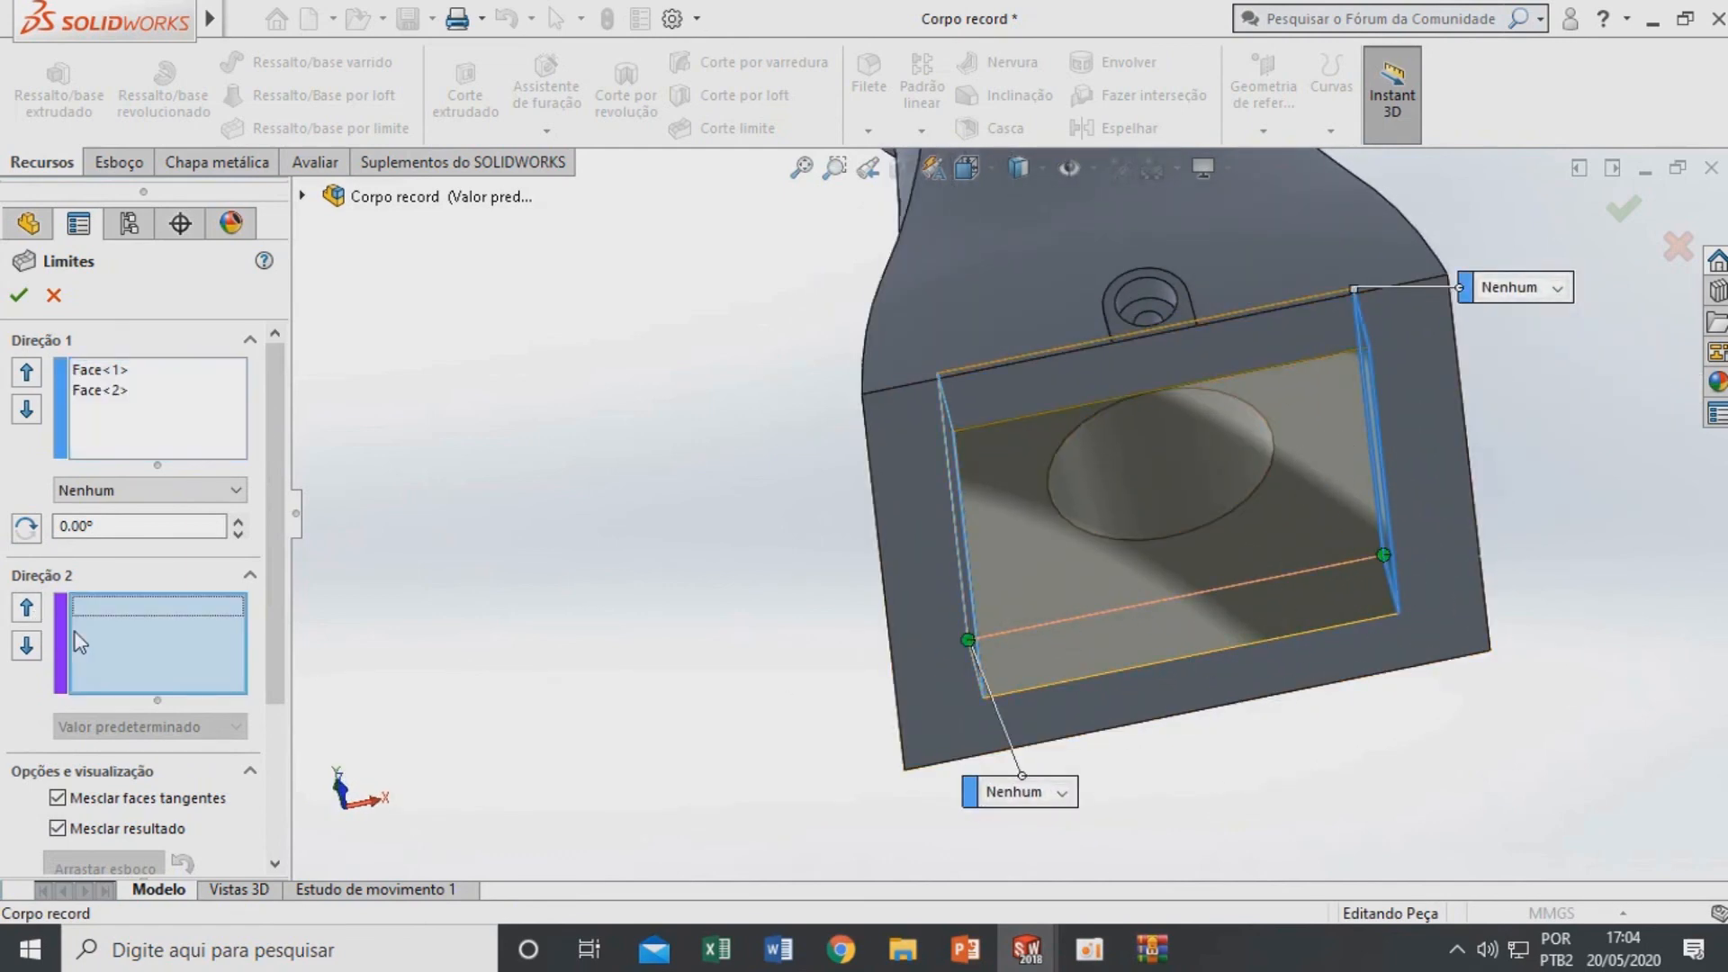
click(1028, 415)
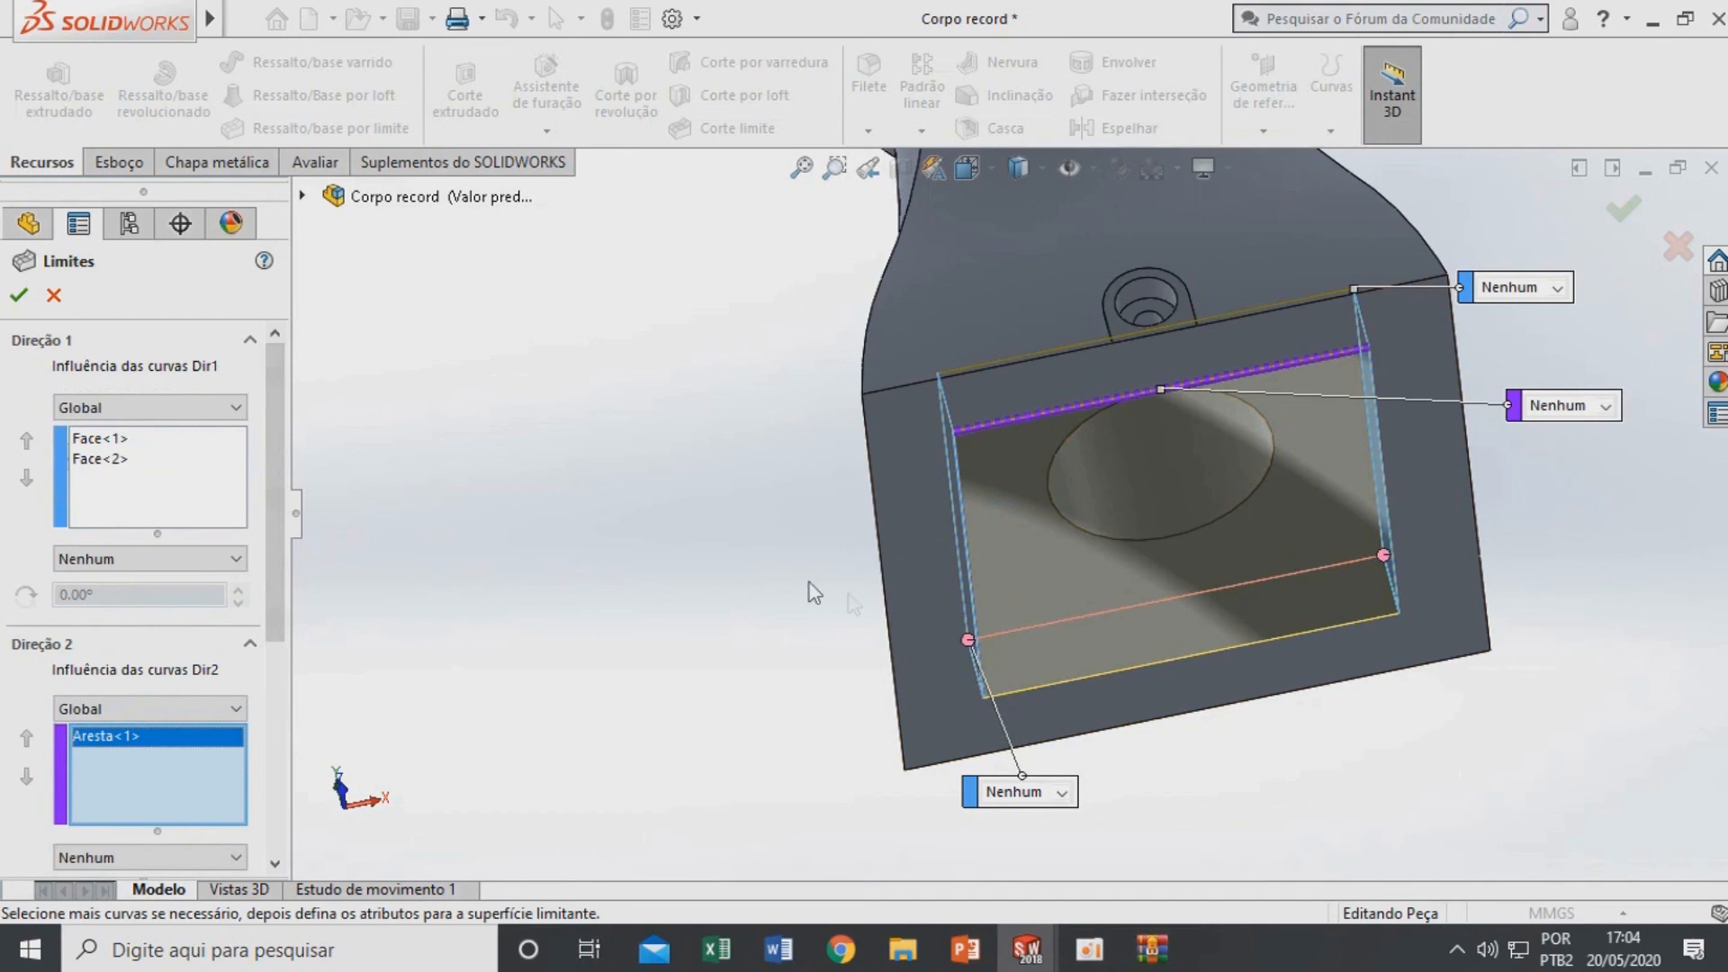
click(20, 299)
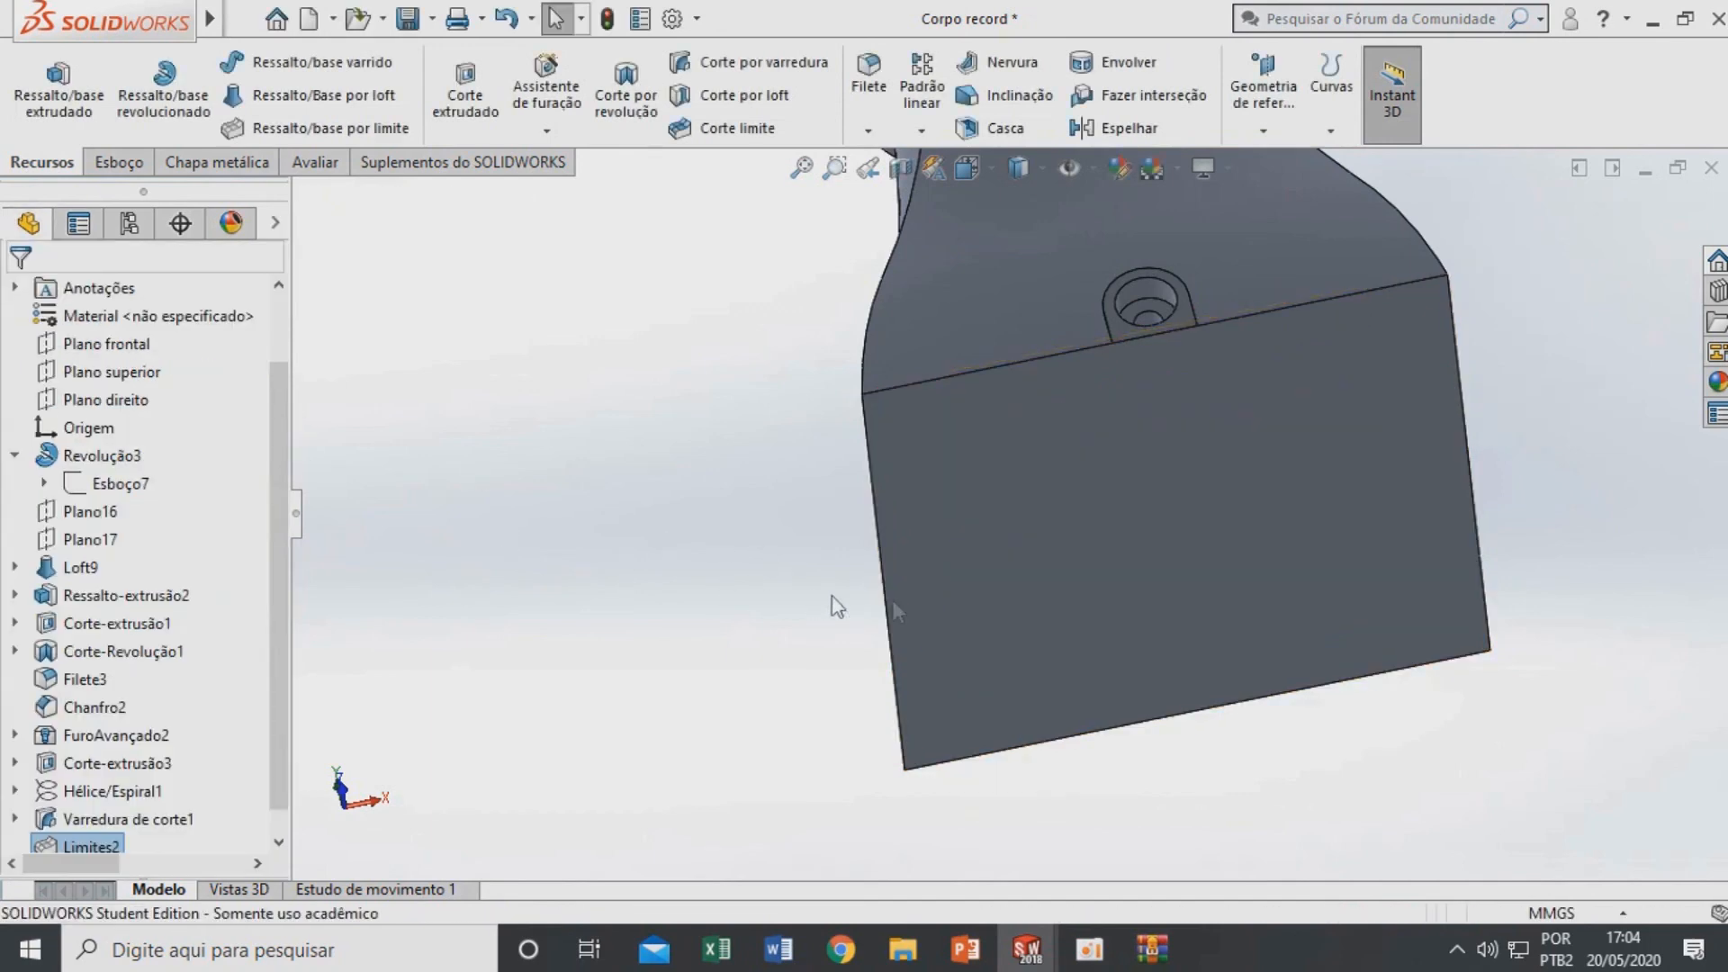
middle_drag(1087, 567, 1016, 759)
mouse_move(1137, 517)
middle_down()
mouse_move(1115, 606)
mouse_move(1142, 516)
middle_up()
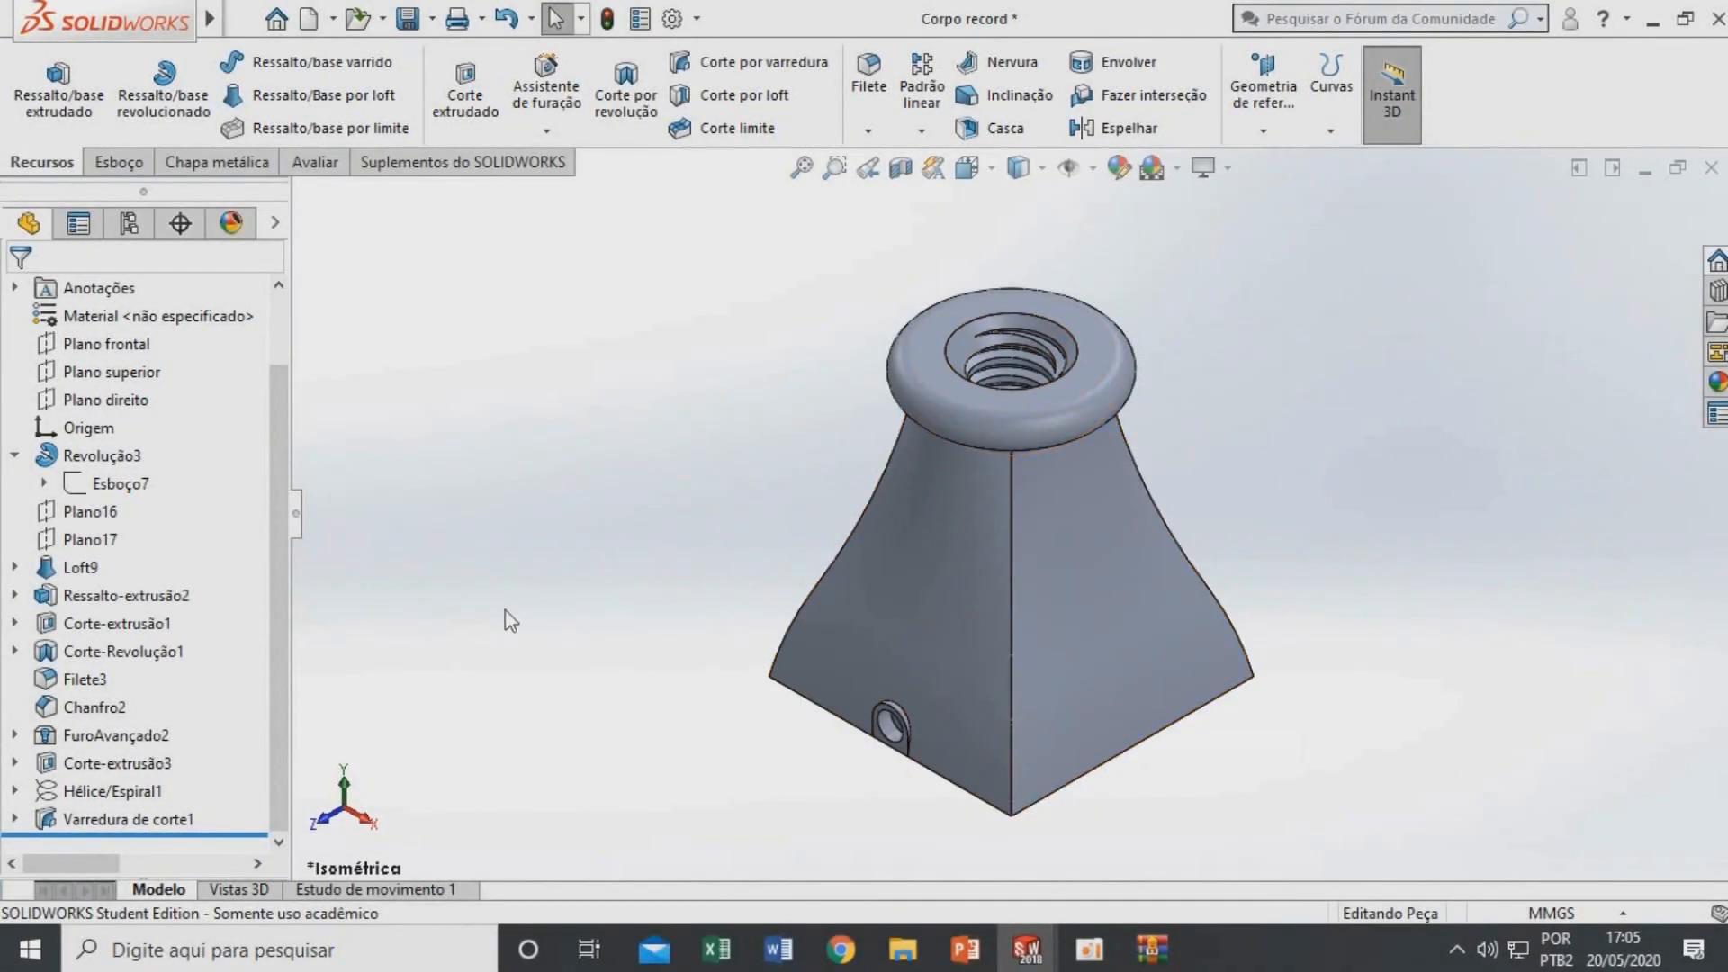
Assign the material Ferro fundido cinza (SN) from the Ferro category of solidworks materials to the part
right_click(137, 324)
click(191, 338)
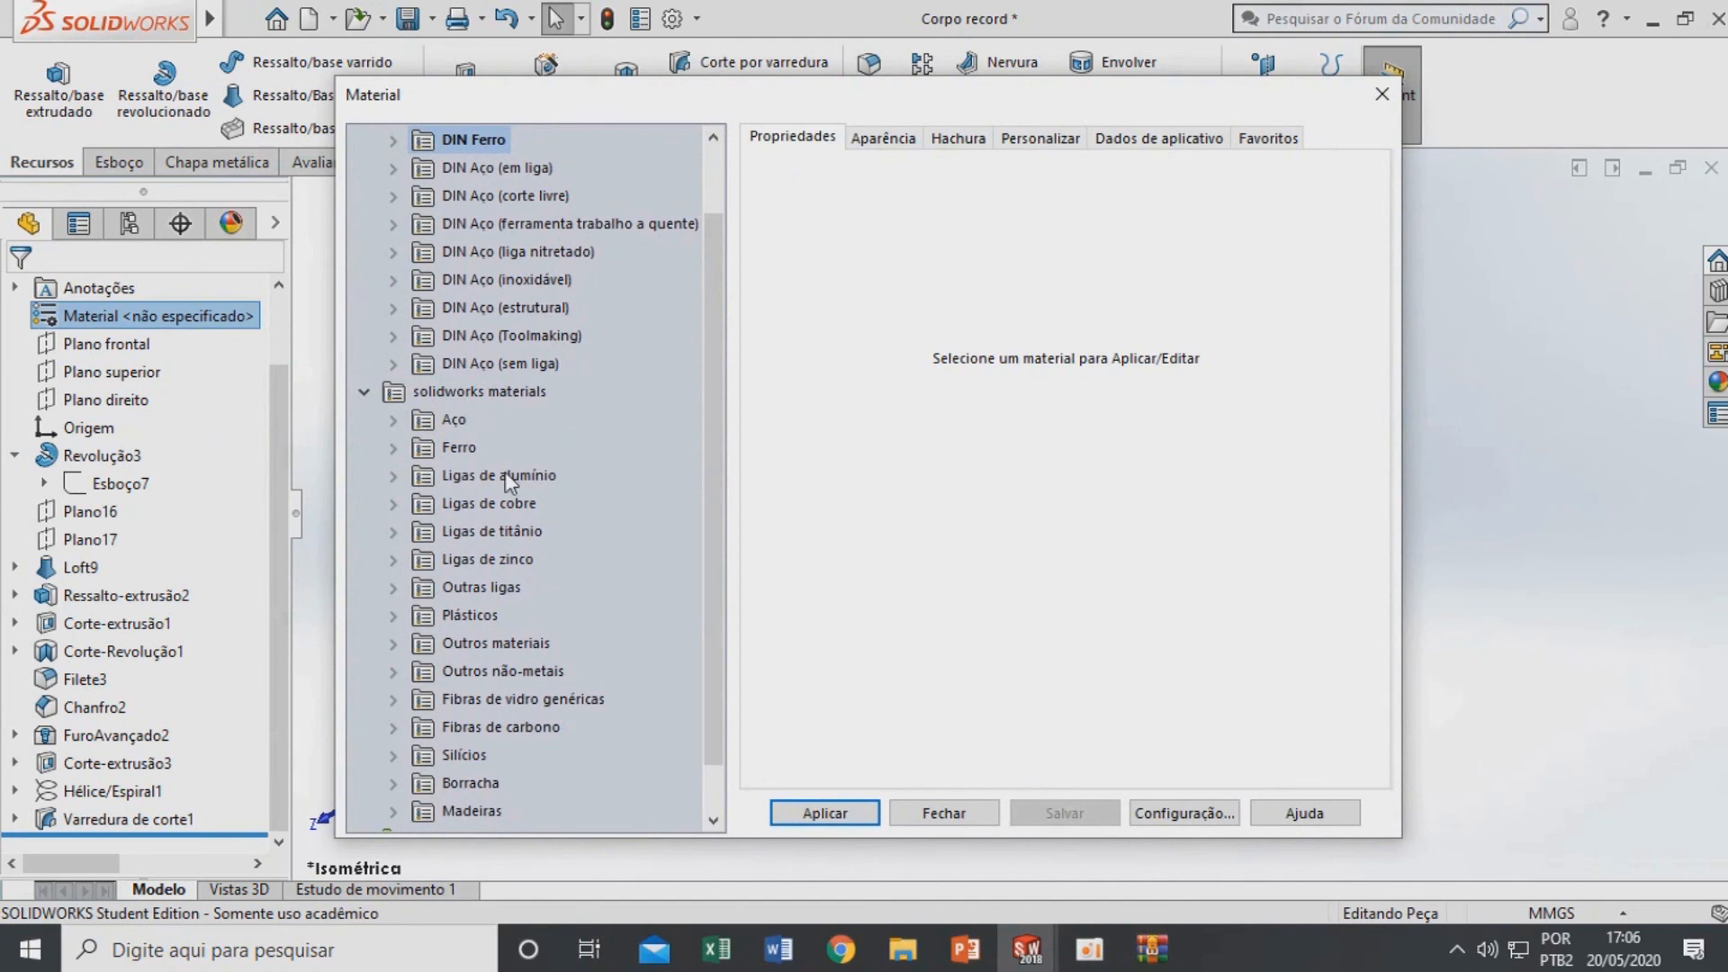
click(394, 447)
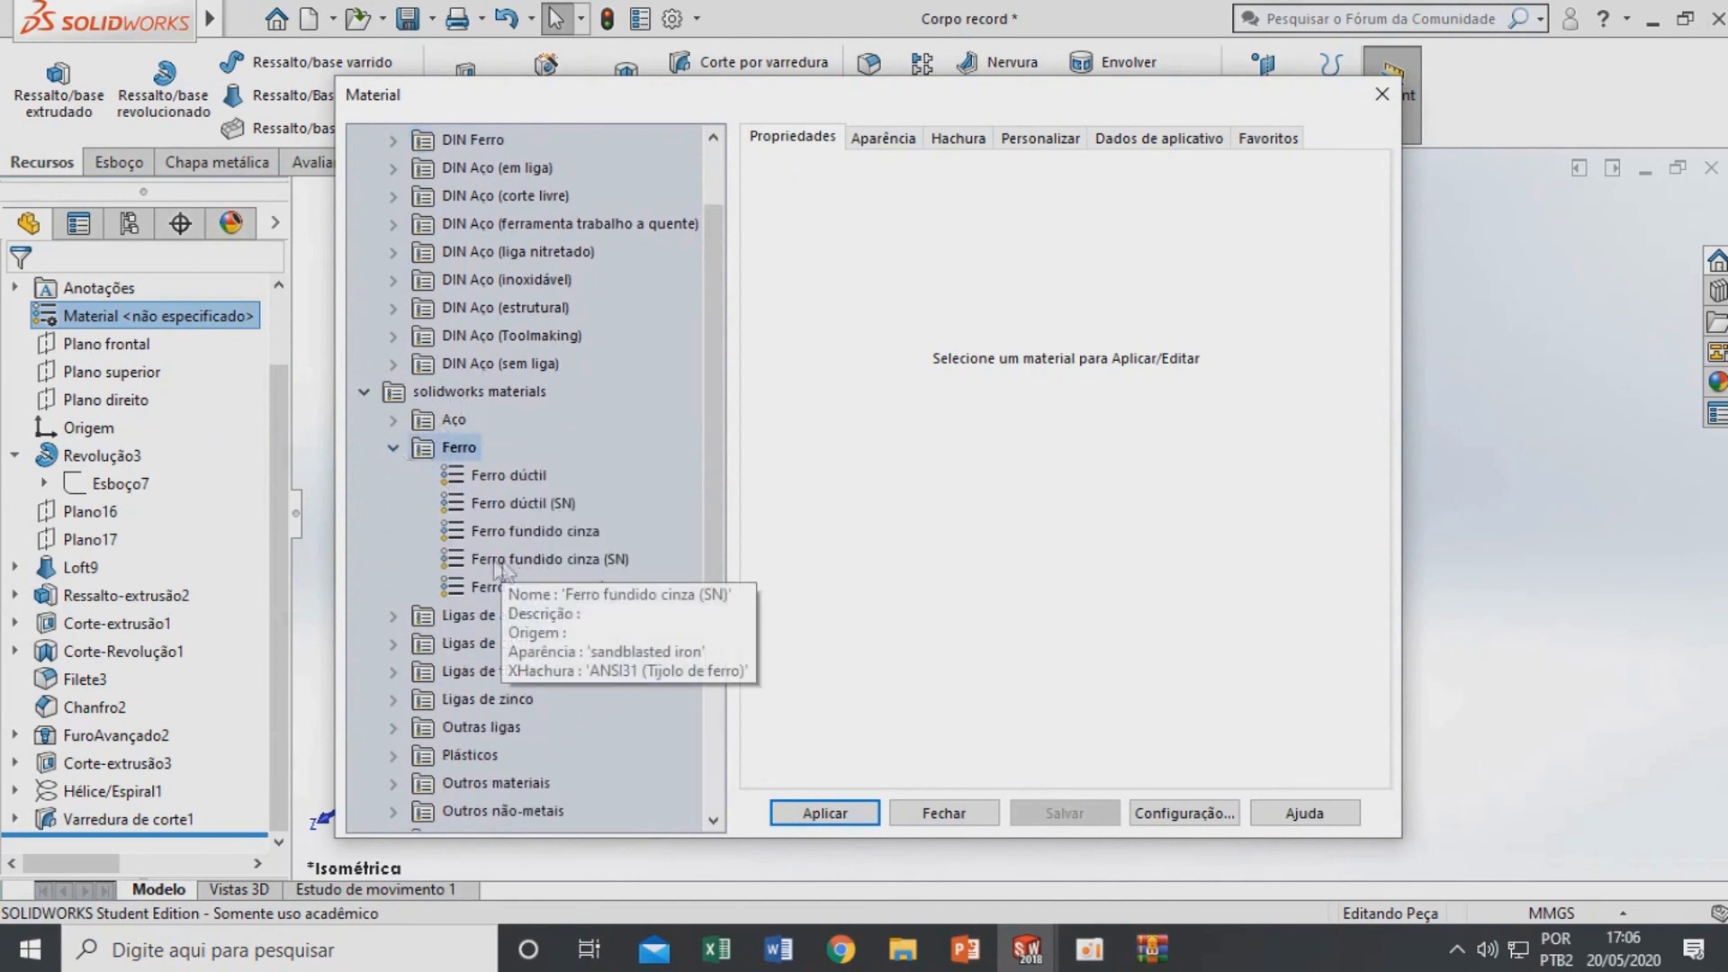
click(823, 814)
click(943, 814)
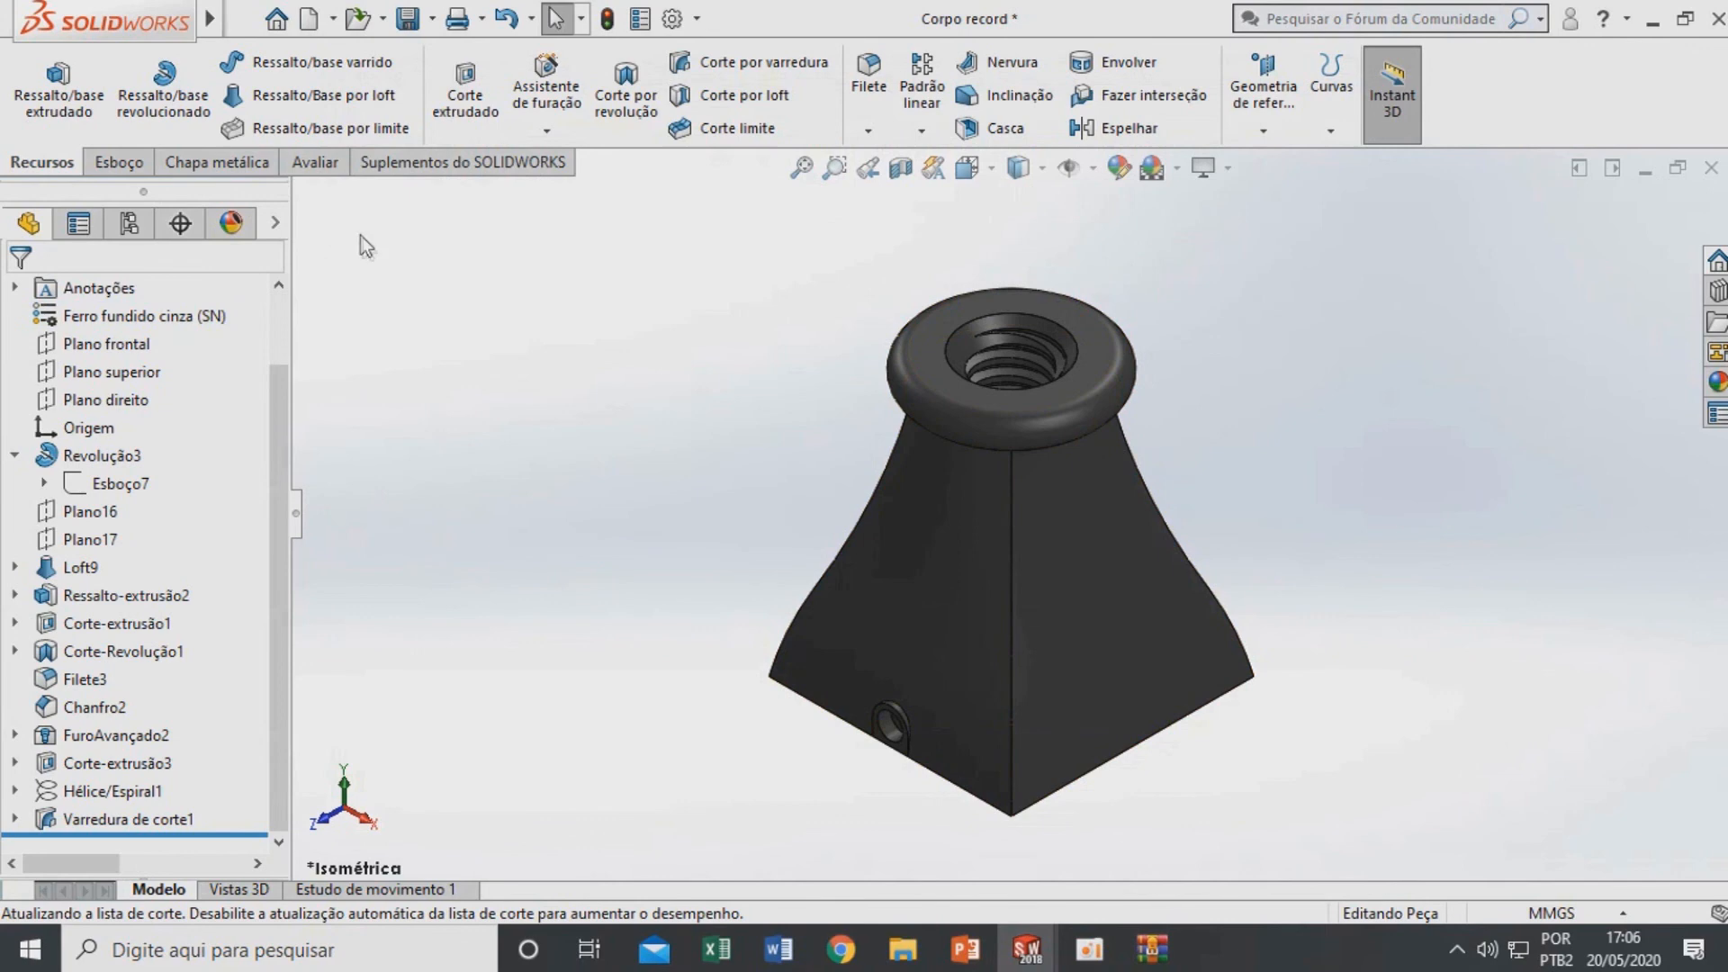
Evaluate the part's mass properties and examine its mass and center of mass
click(315, 163)
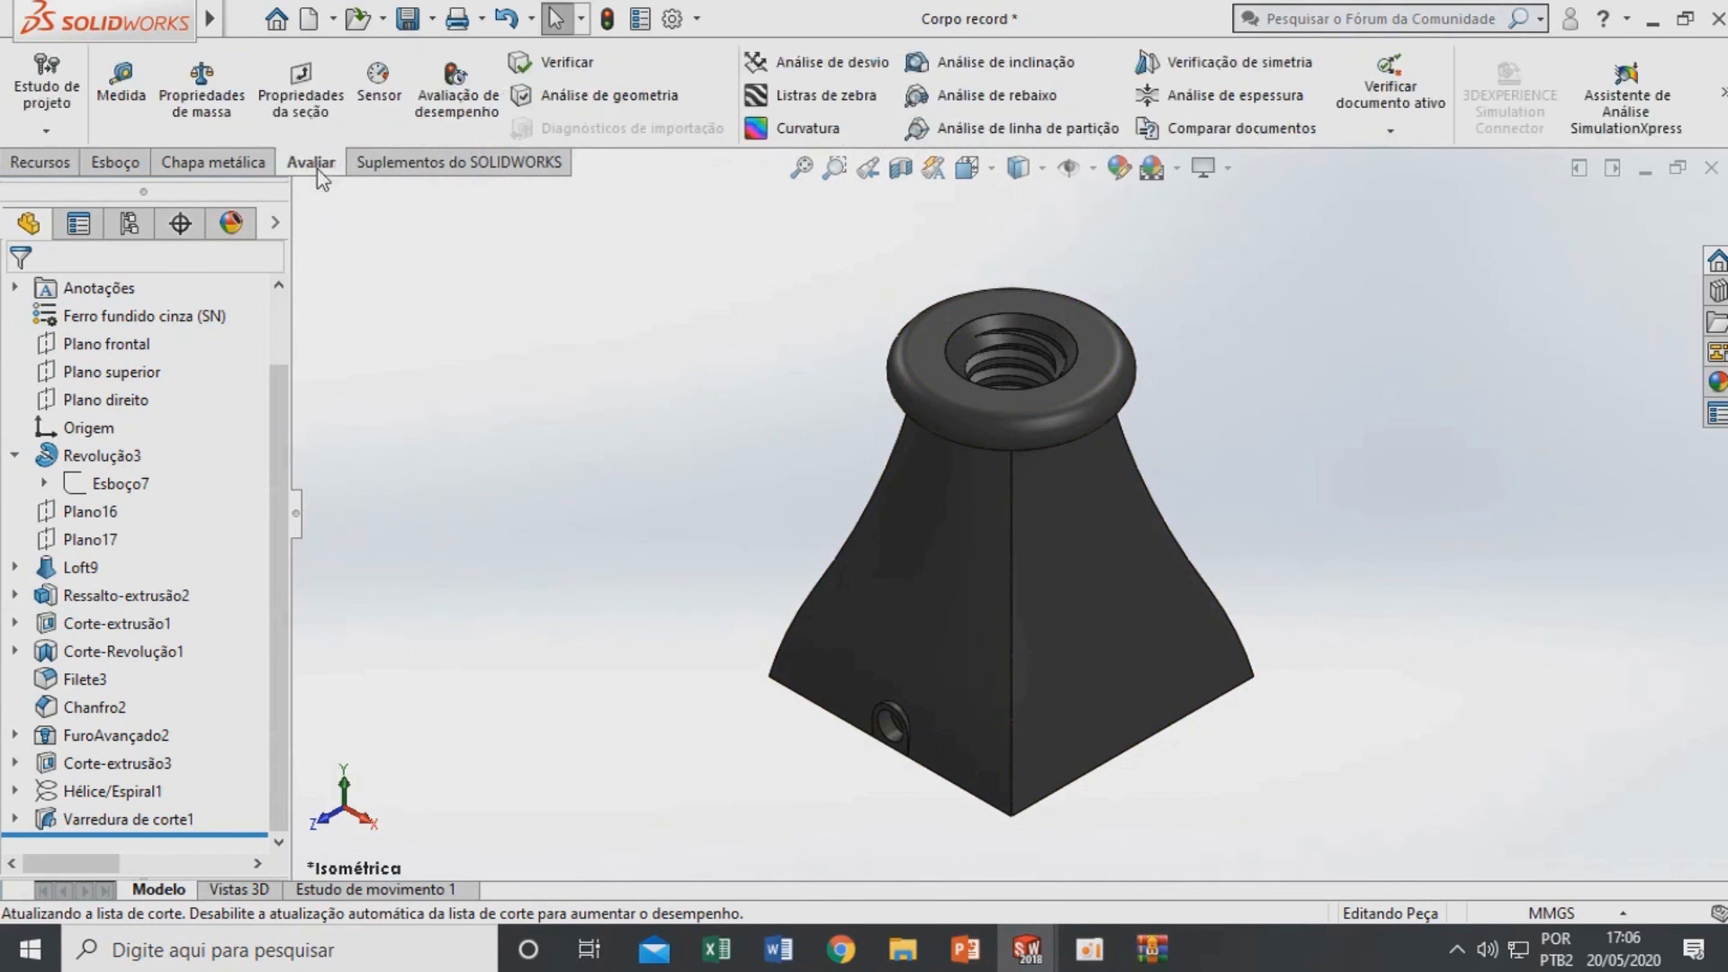
click(208, 108)
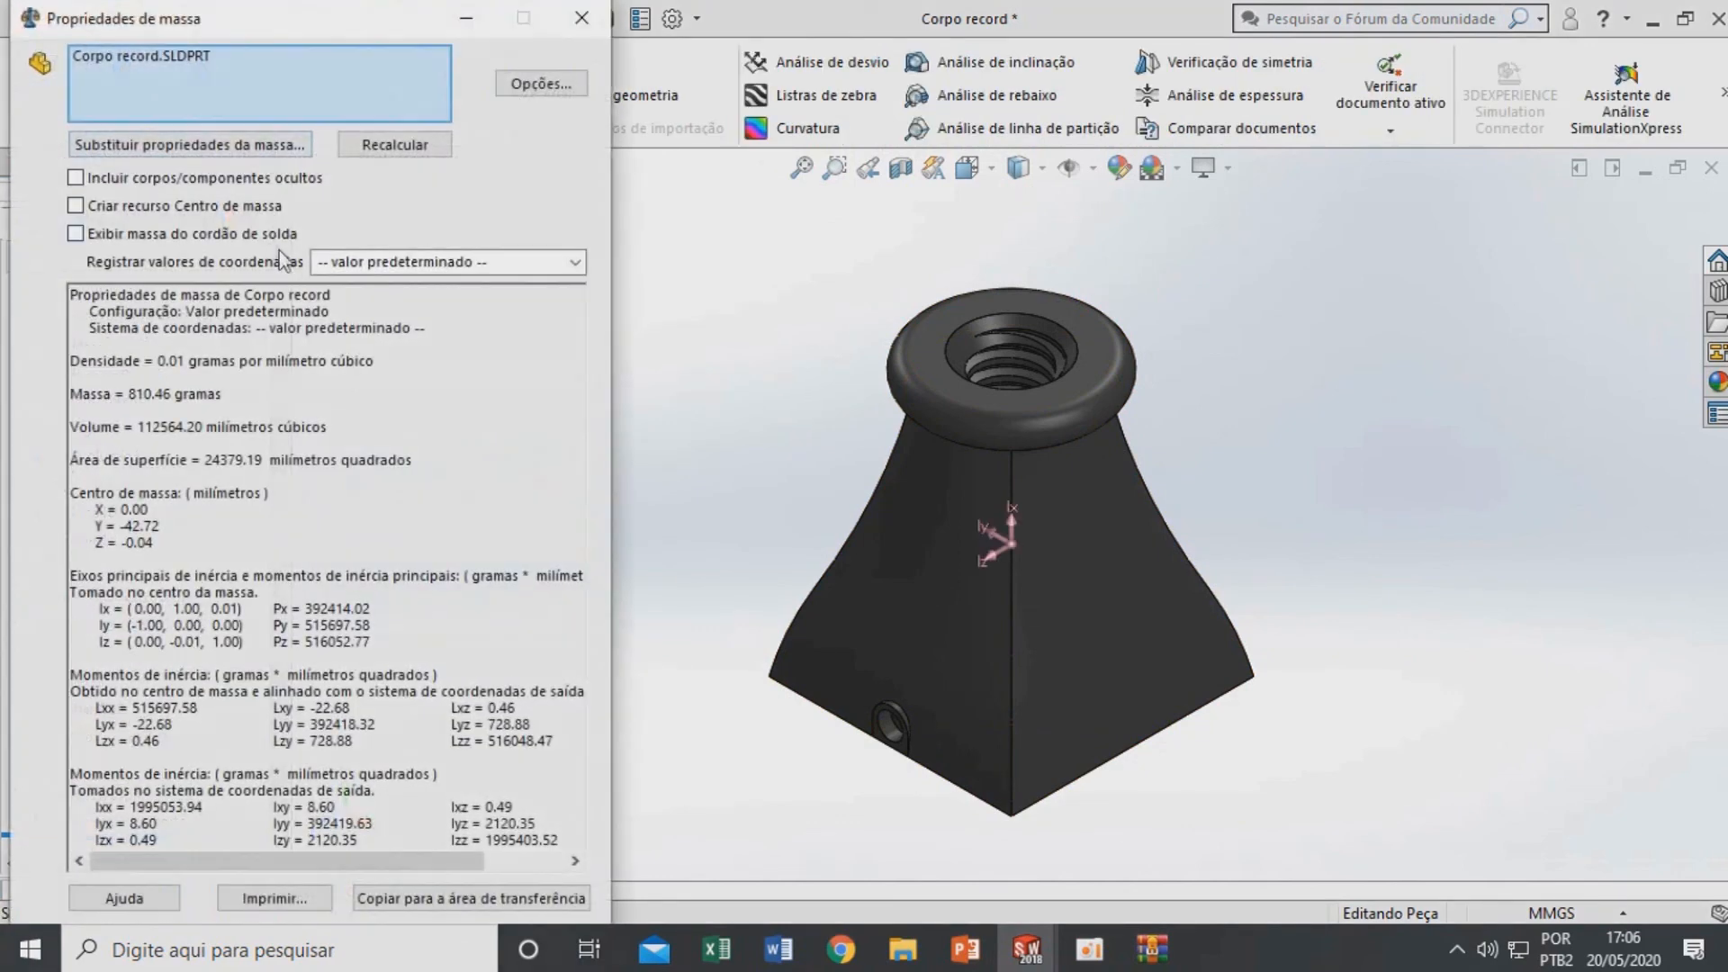
drag(127, 395, 177, 393)
click(238, 536)
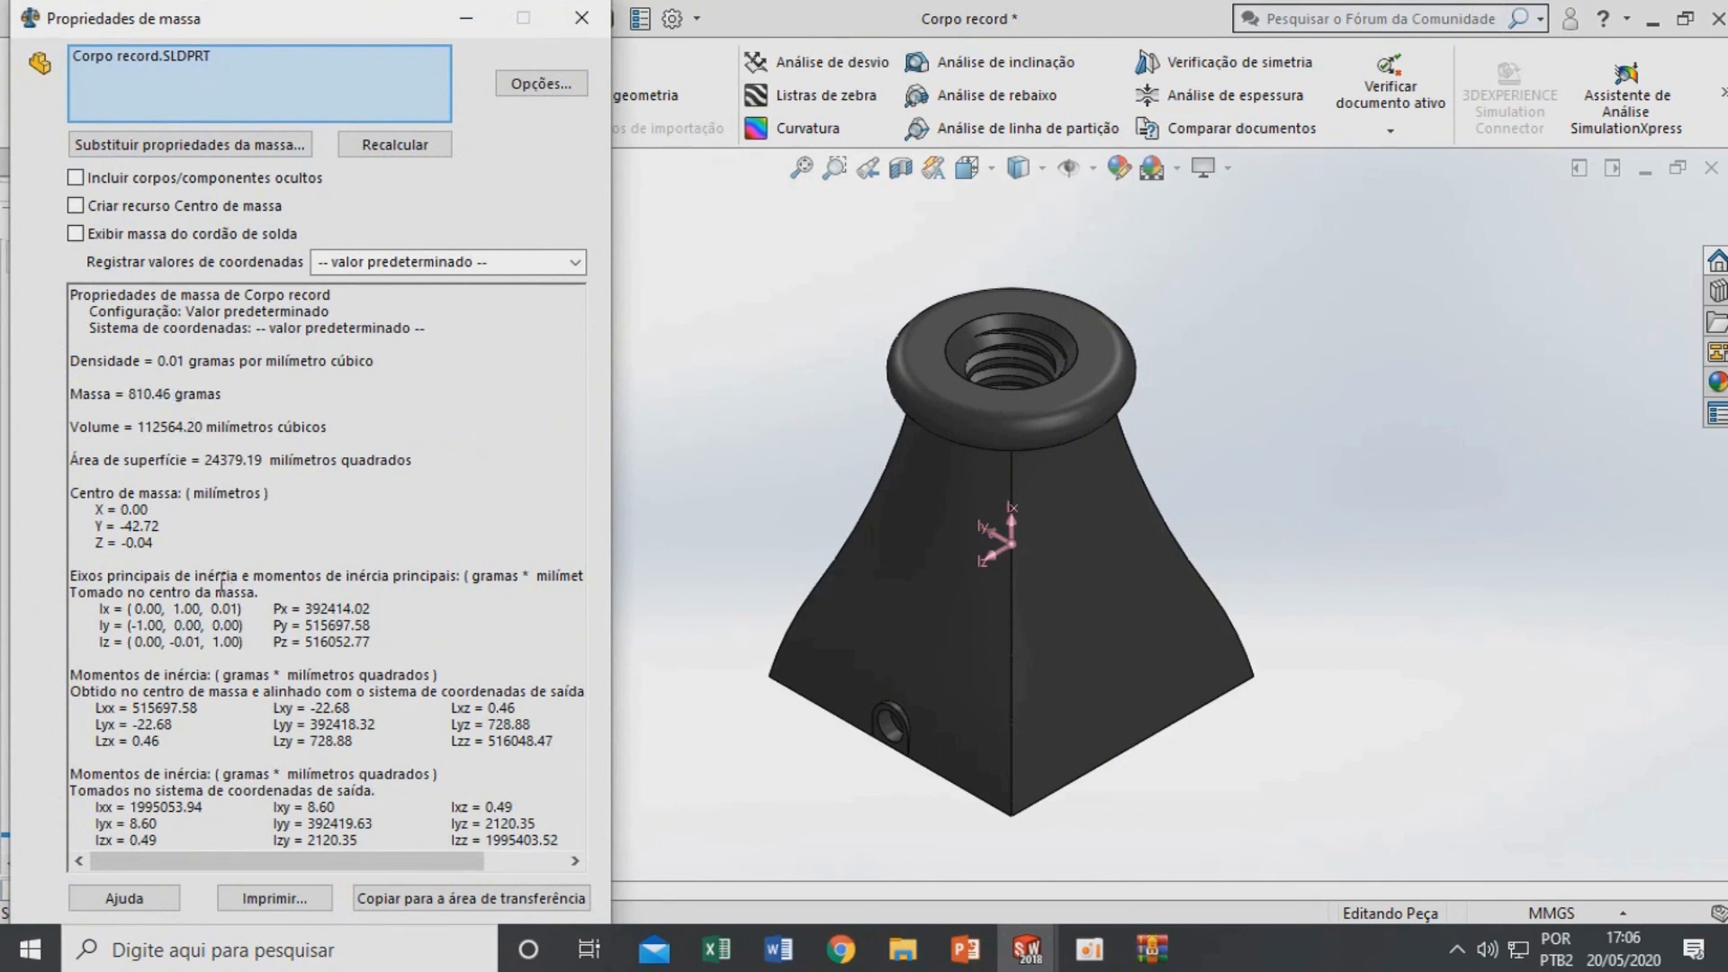